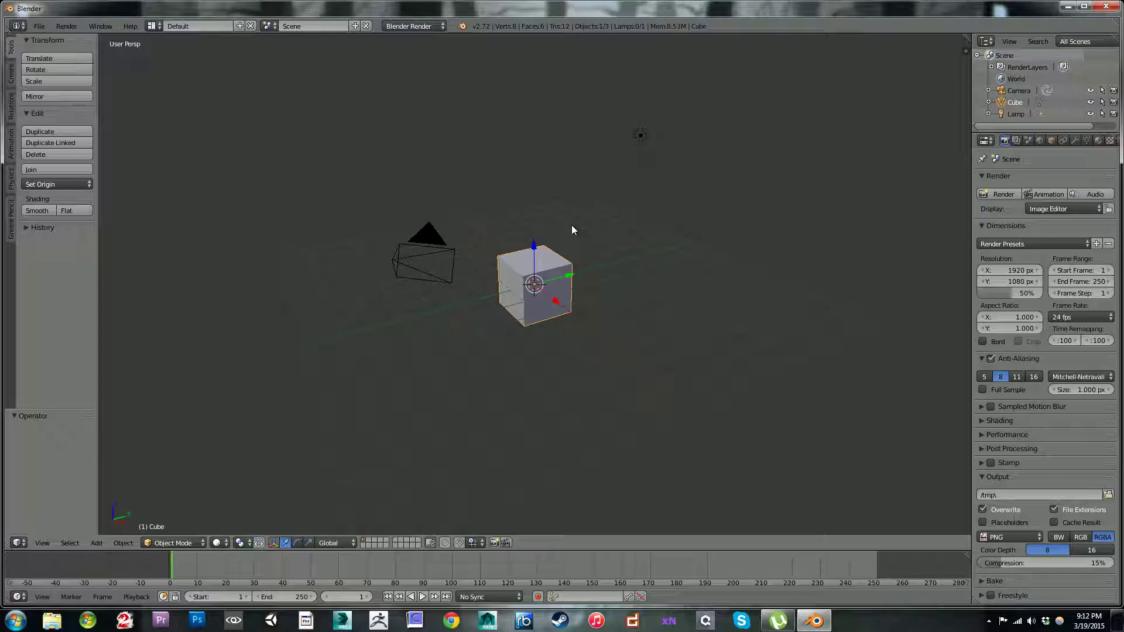
# Step: Delete the default cube and switch the viewport to the front orthographic view
pyautogui.press('x')
pyautogui.click(571, 227)
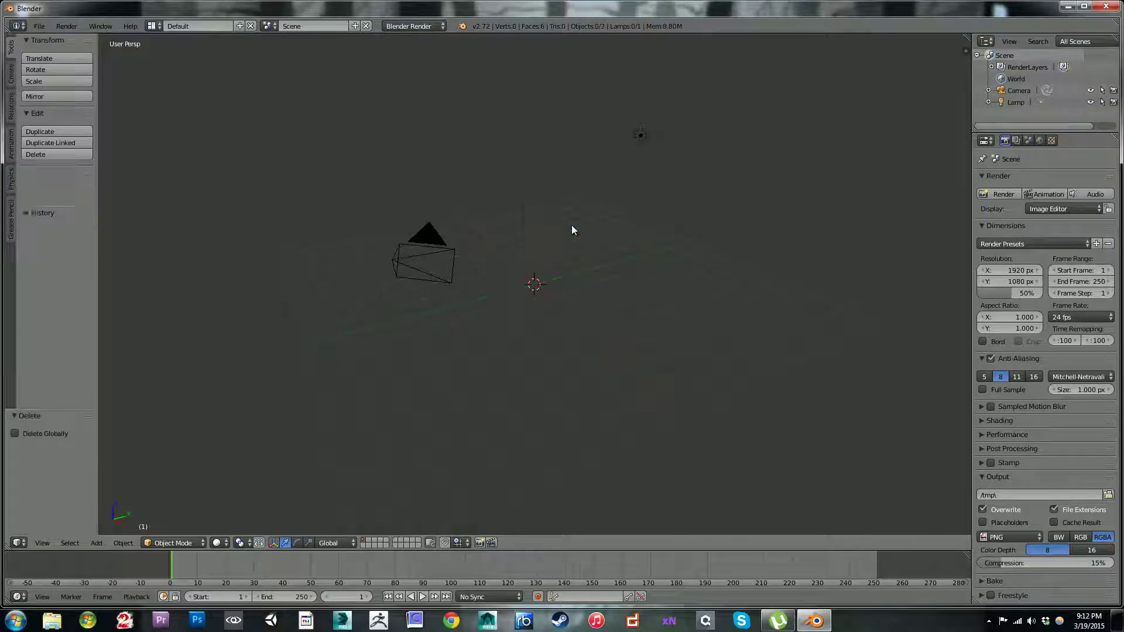
pyautogui.moveTo(529, 220); pyautogui.dragTo(553, 229, button='middle')
pyautogui.press('KP_1')
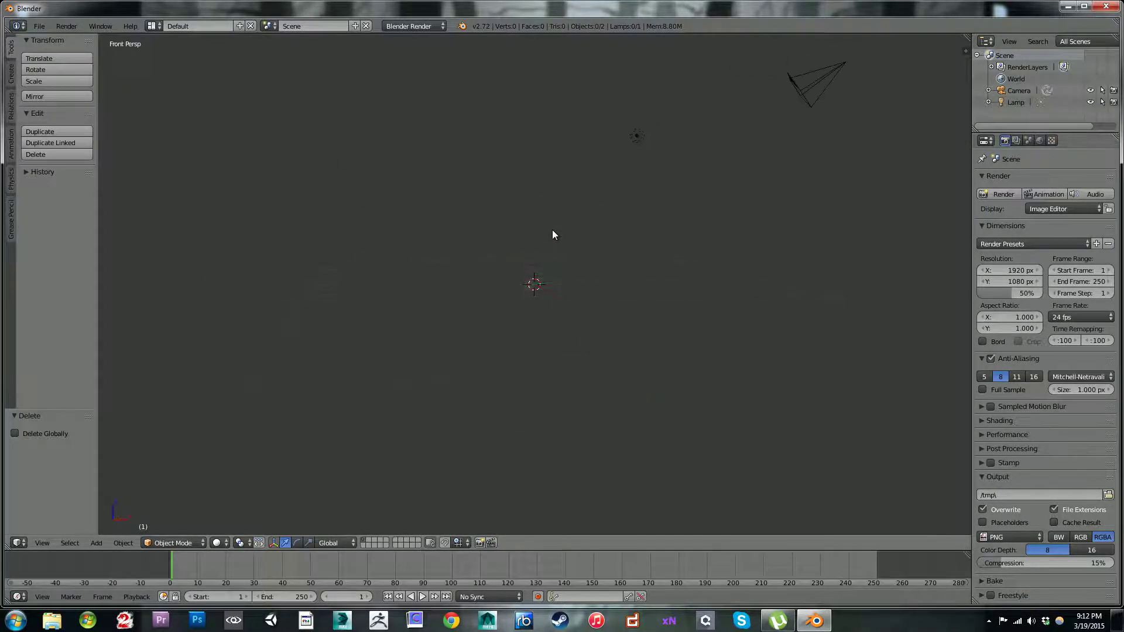
pyautogui.press('KP_5')
pyautogui.scroll(3, 560, 227)
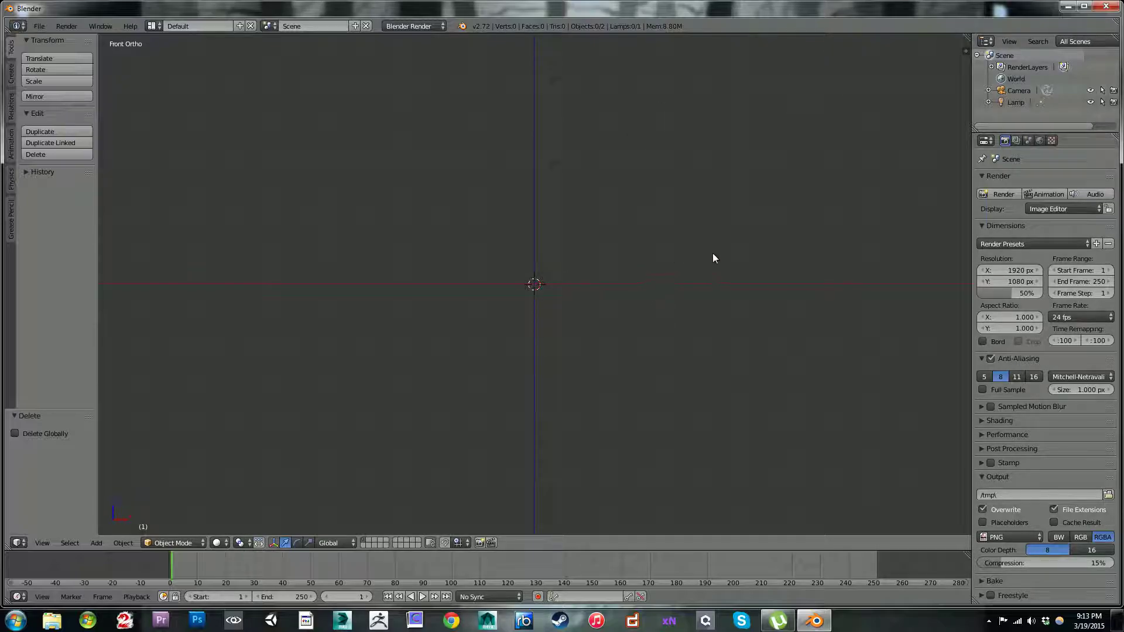
# Step: Enable background images for the 3D view and expand their settings
pyautogui.press('n')
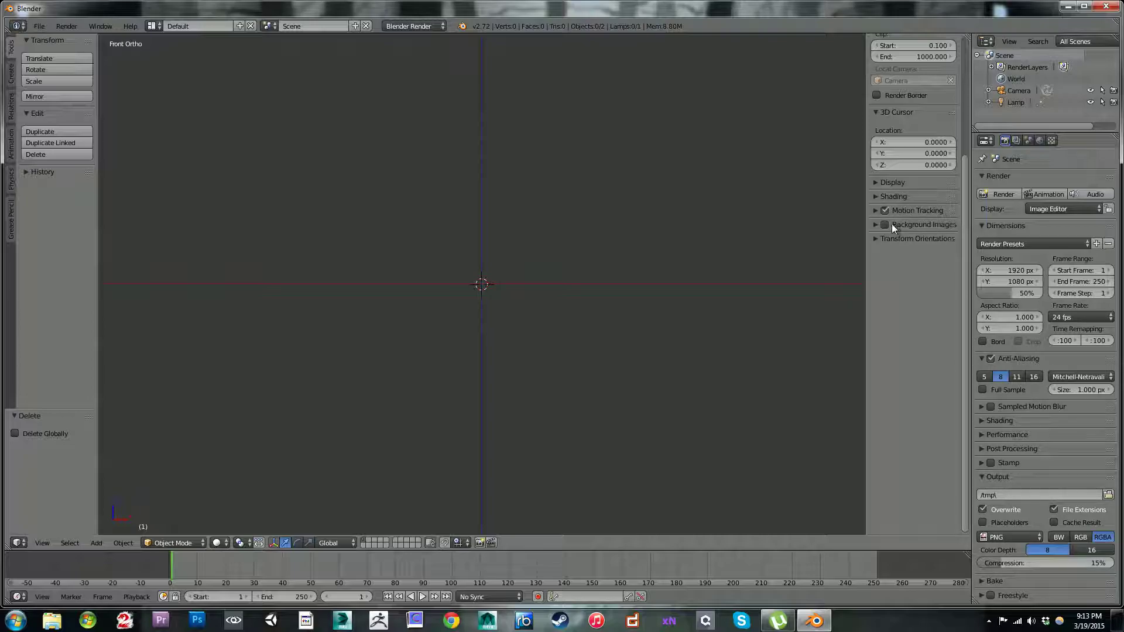
pyautogui.click(885, 224)
pyautogui.click(876, 225)
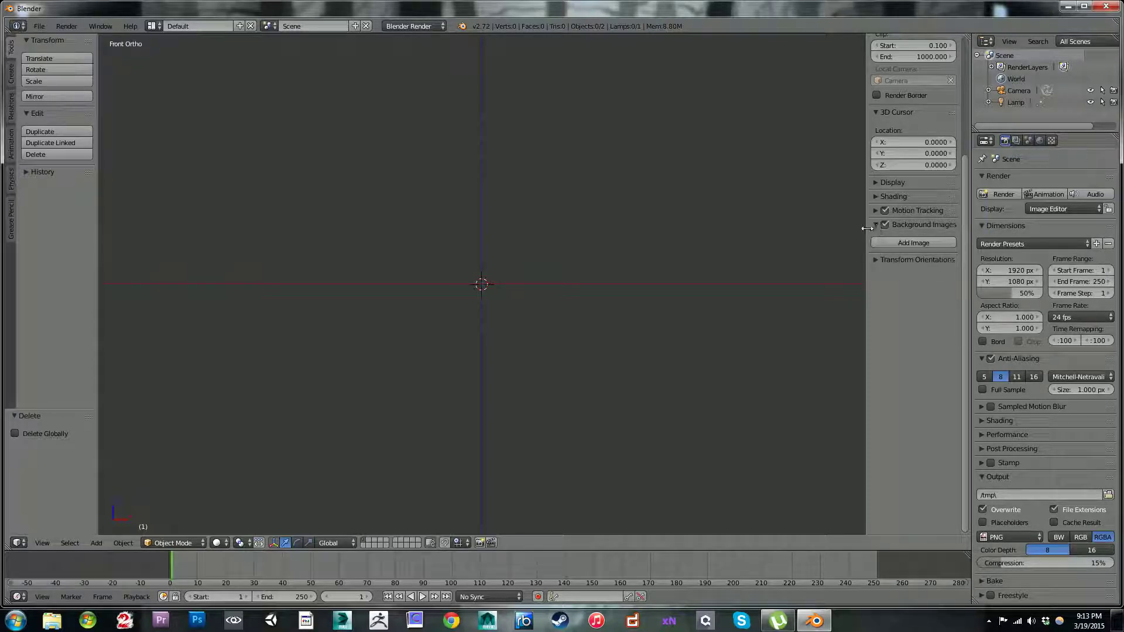
# Step: Enable the Screencast Keys add-on in the user preferences and start its on-screen display
pyautogui.click(43, 26)
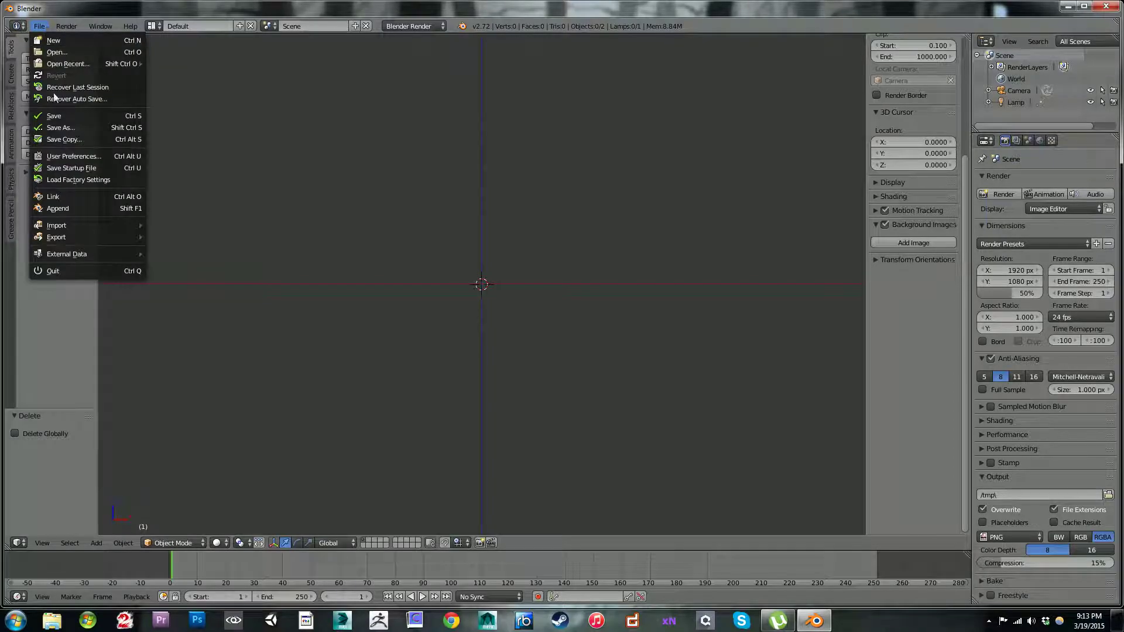
pyautogui.click(74, 156)
pyautogui.click(55, 49)
pyautogui.write('scr')
pyautogui.click(448, 55)
pyautogui.click(449, 55)
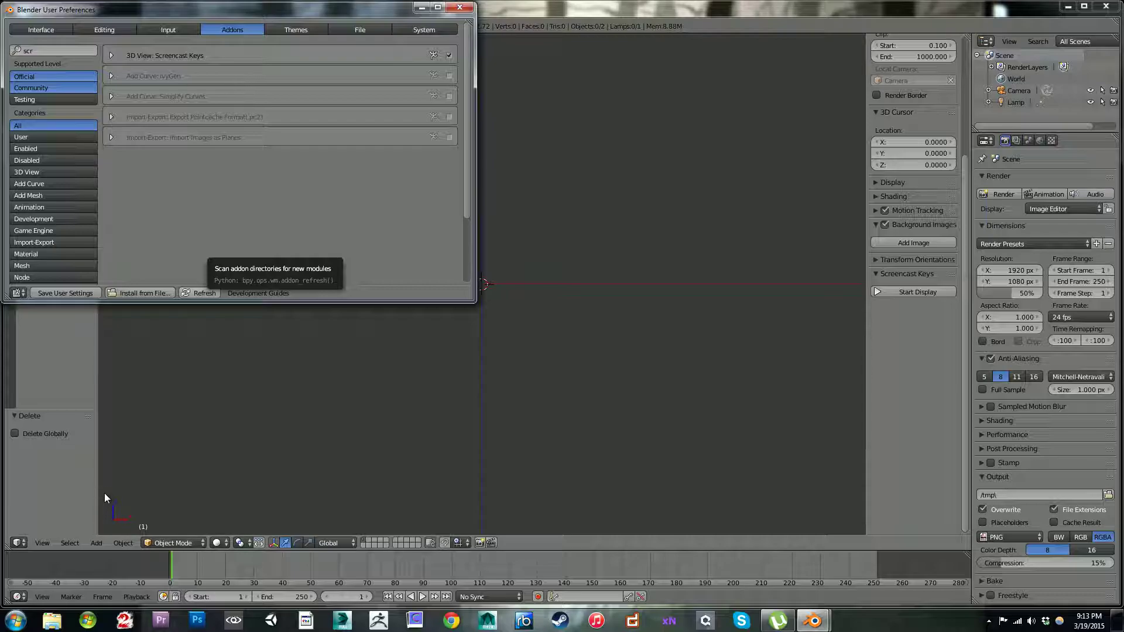
pyautogui.click(460, 7)
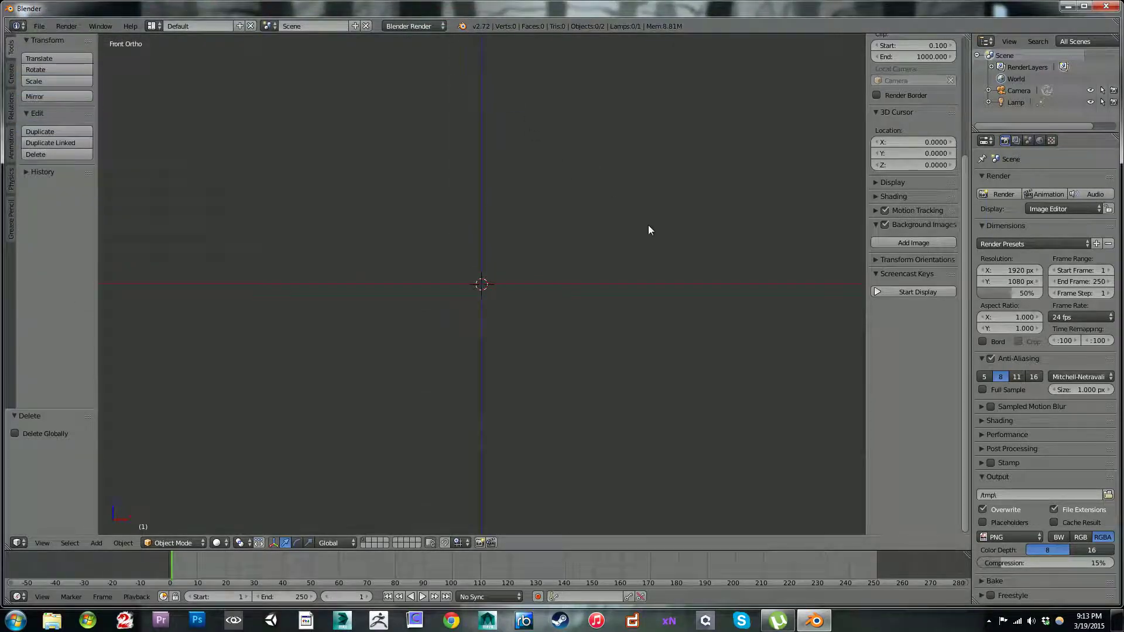
pyautogui.click(911, 289)
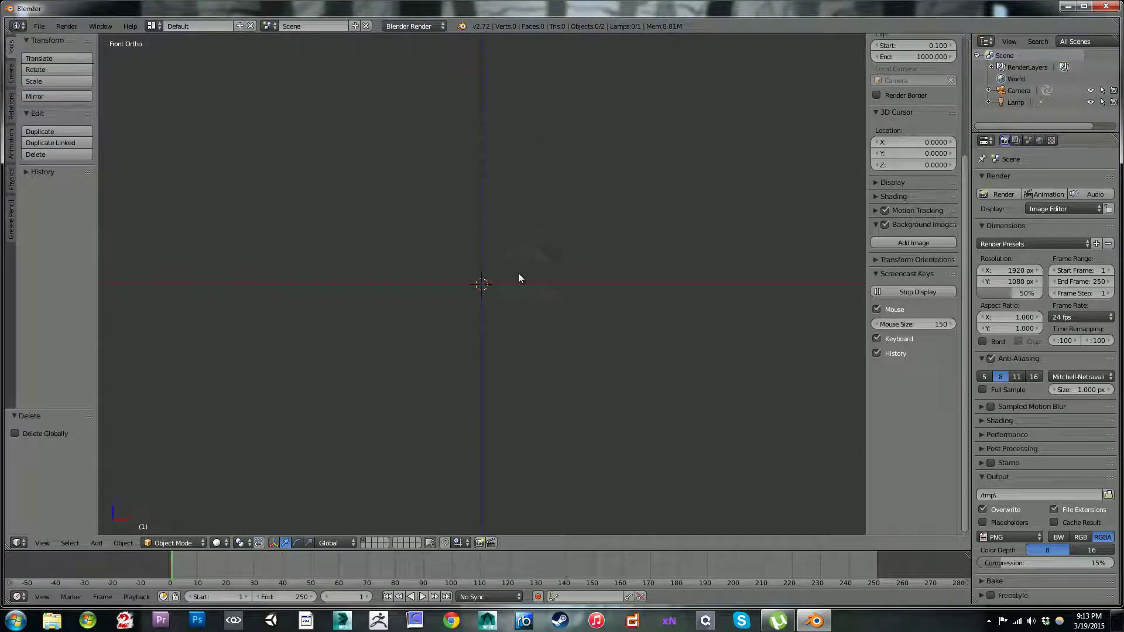
# Step: Try placing the 3D cursor at several different spots in the front view
pyautogui.click(177, 479)
pyautogui.click(311, 366)
pyautogui.click(612, 201)
pyautogui.click(469, 281)
pyautogui.click(520, 390)
# Step: Toggle the selection of all objects until nothing is selected, and snap the 3D cursor to the scene center
pyautogui.press('a')
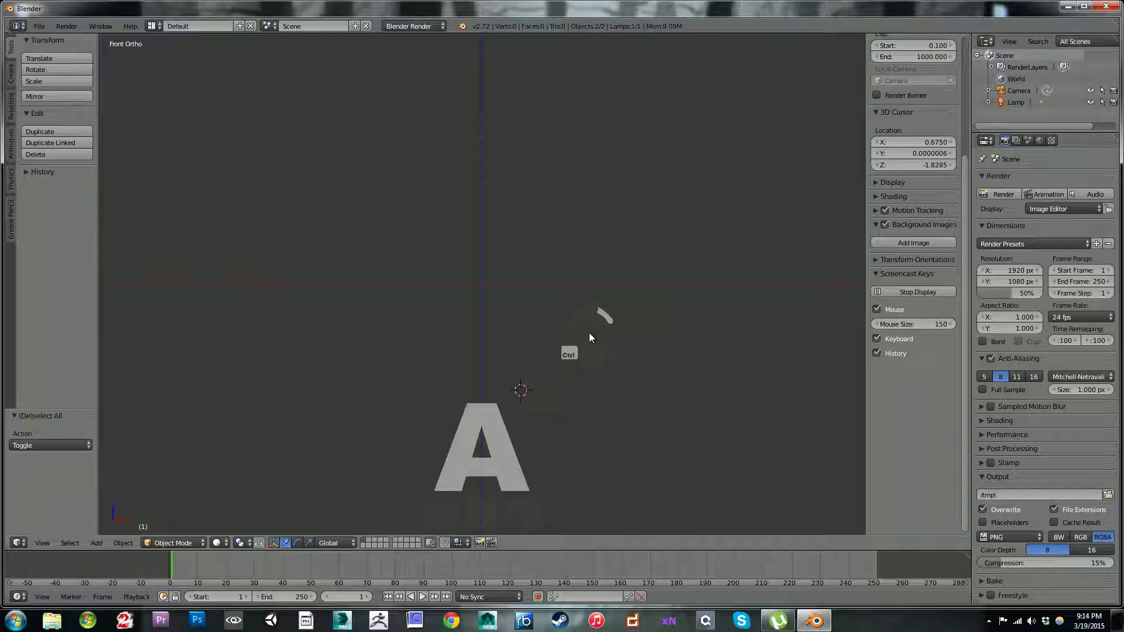
pyautogui.press('a')
pyautogui.press('a')
pyautogui.press('a')
pyautogui.hotkey('shift', 's')
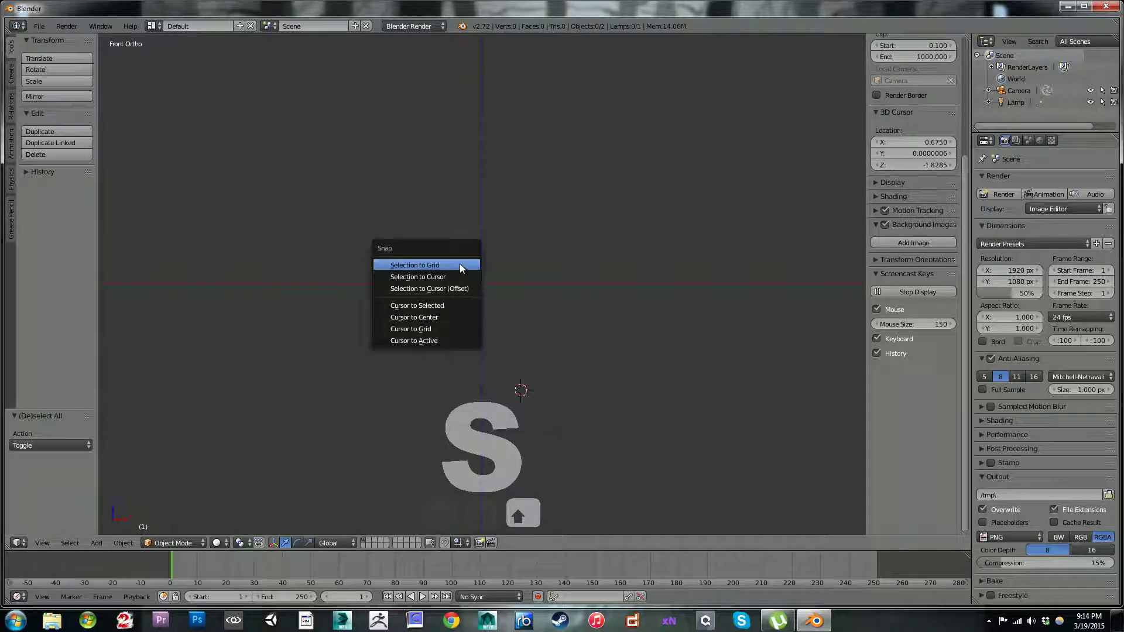
pyautogui.click(426, 317)
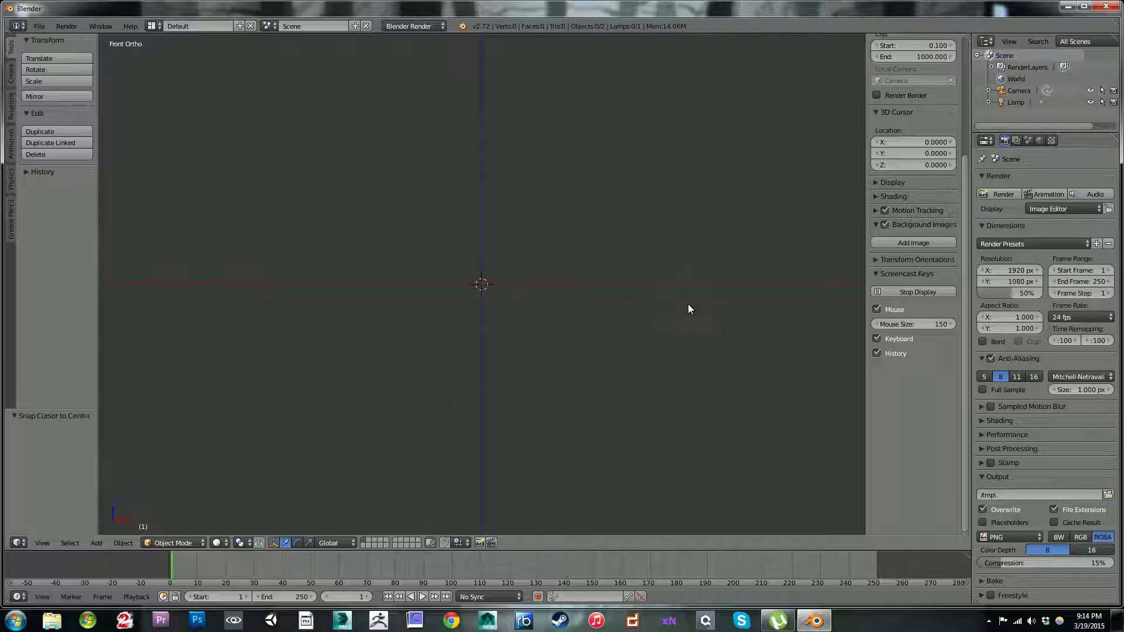
# Step: Add a background image and load Sheild.PNG from the Desktop folder into it
pyautogui.click(896, 244)
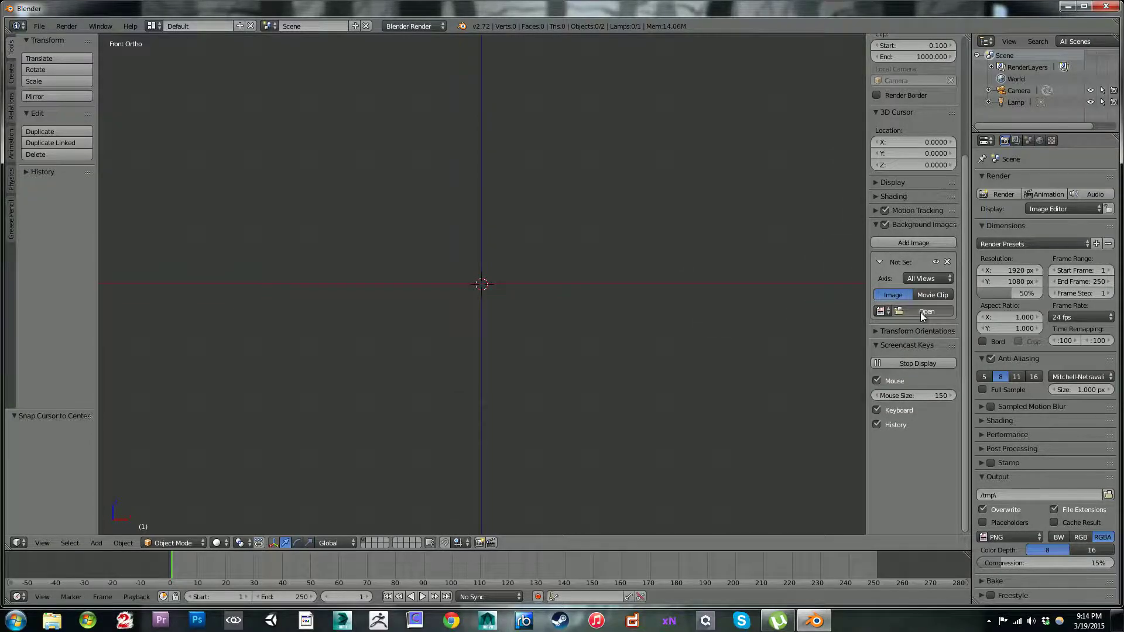
pyautogui.click(920, 312)
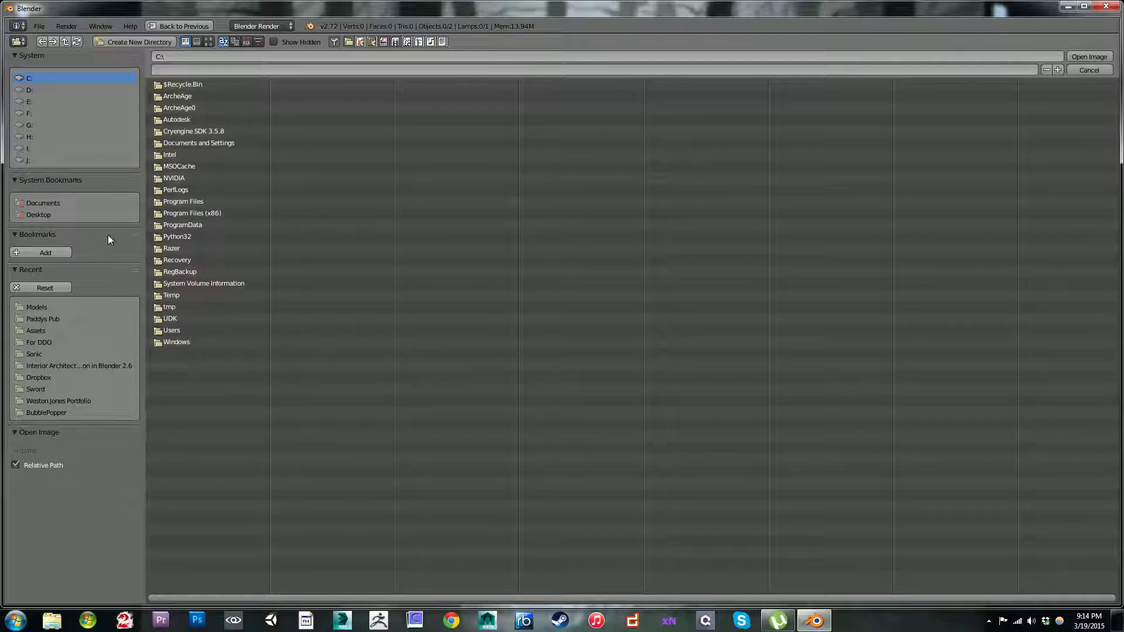
pyautogui.click(39, 215)
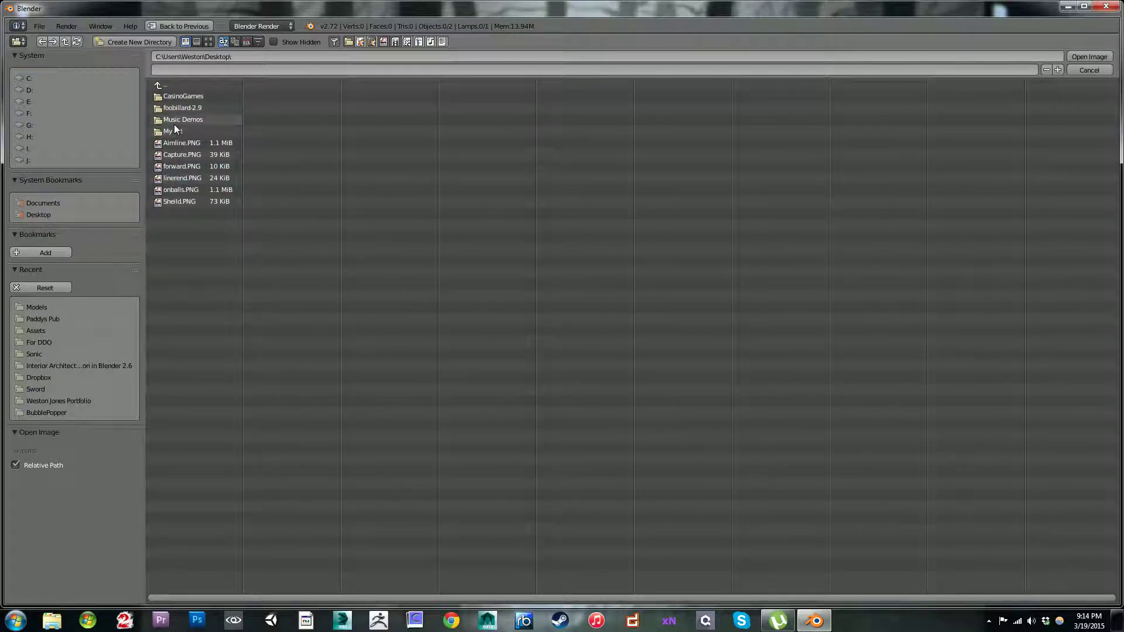
pyautogui.doubleClick(181, 200)
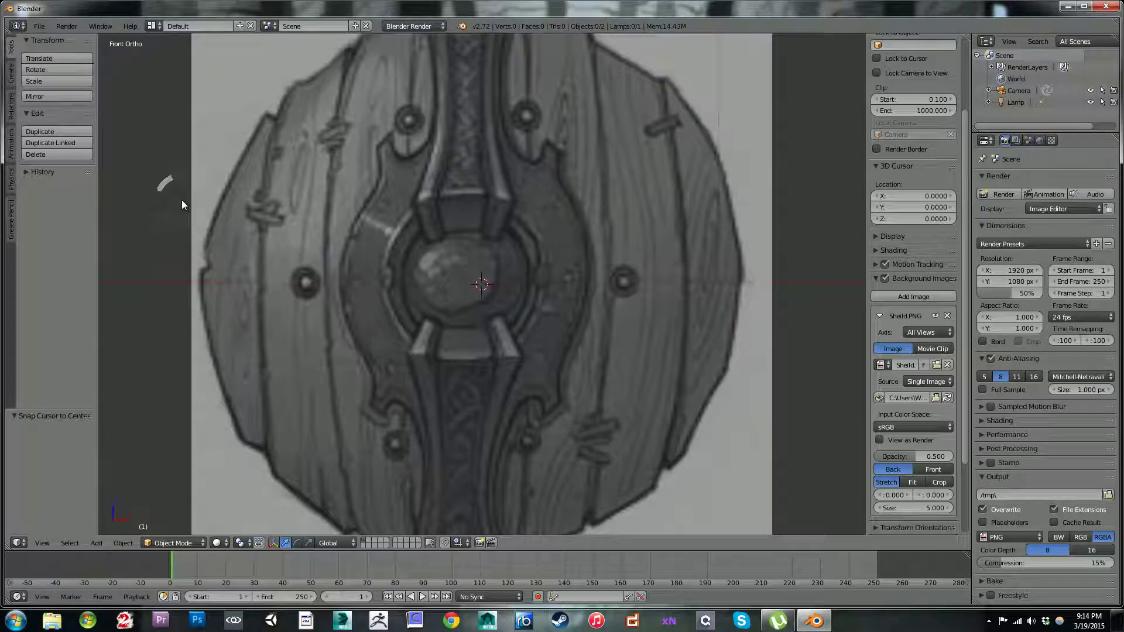
pyautogui.scroll(-5, 502, 240)
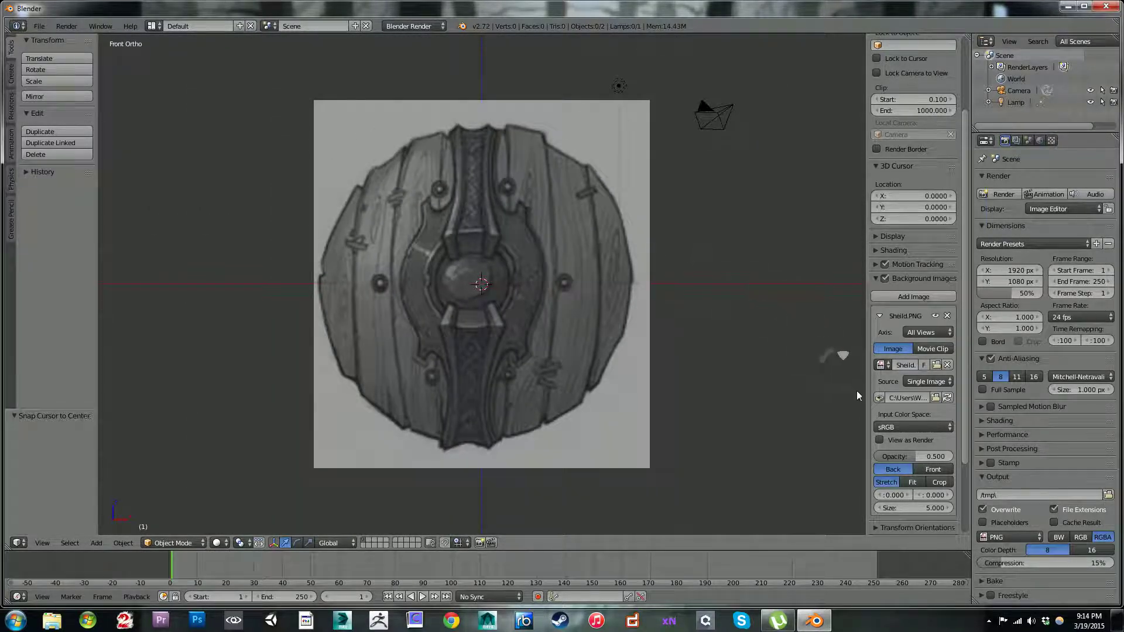
# Step: Display the shield image in front of objects and set its X offset to 0.300
pyautogui.click(932, 469)
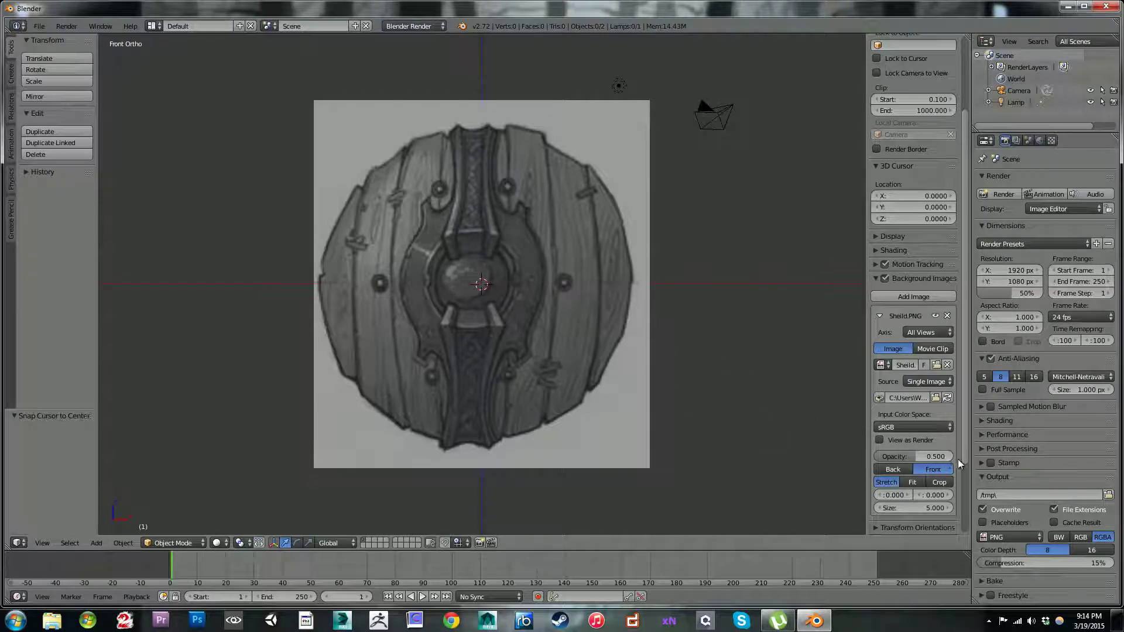
pyautogui.click(907, 497)
pyautogui.click(908, 497)
pyautogui.click(907, 497)
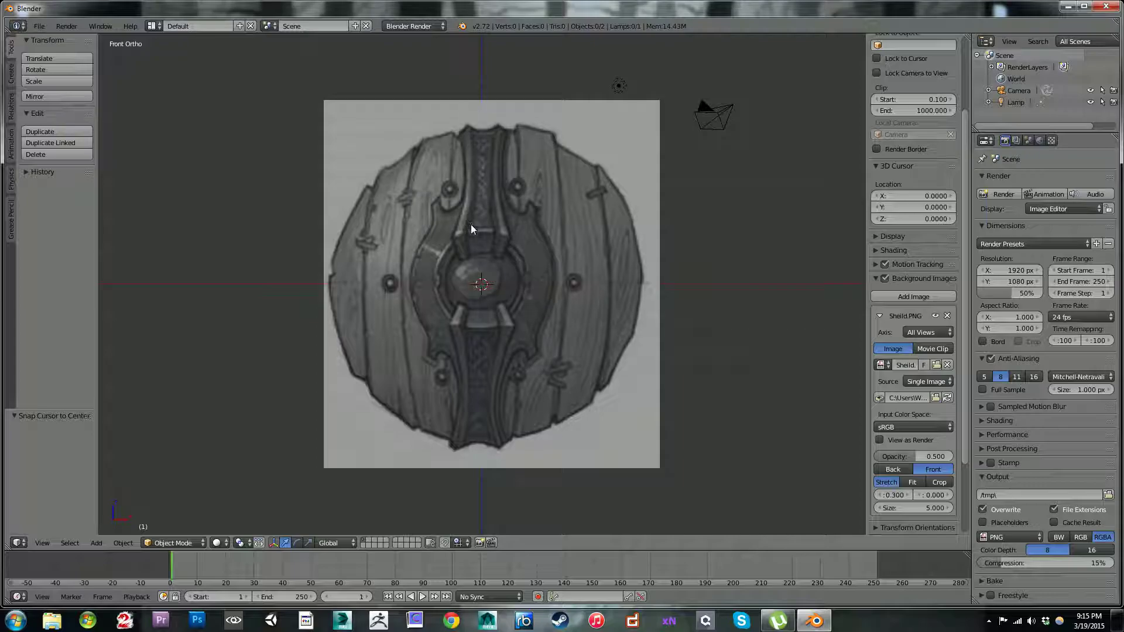
# Step: Add a cube mesh and snap it to the 3D cursor at the origin
pyautogui.hotkey('shift', 'a')
pyautogui.moveTo(475, 222)
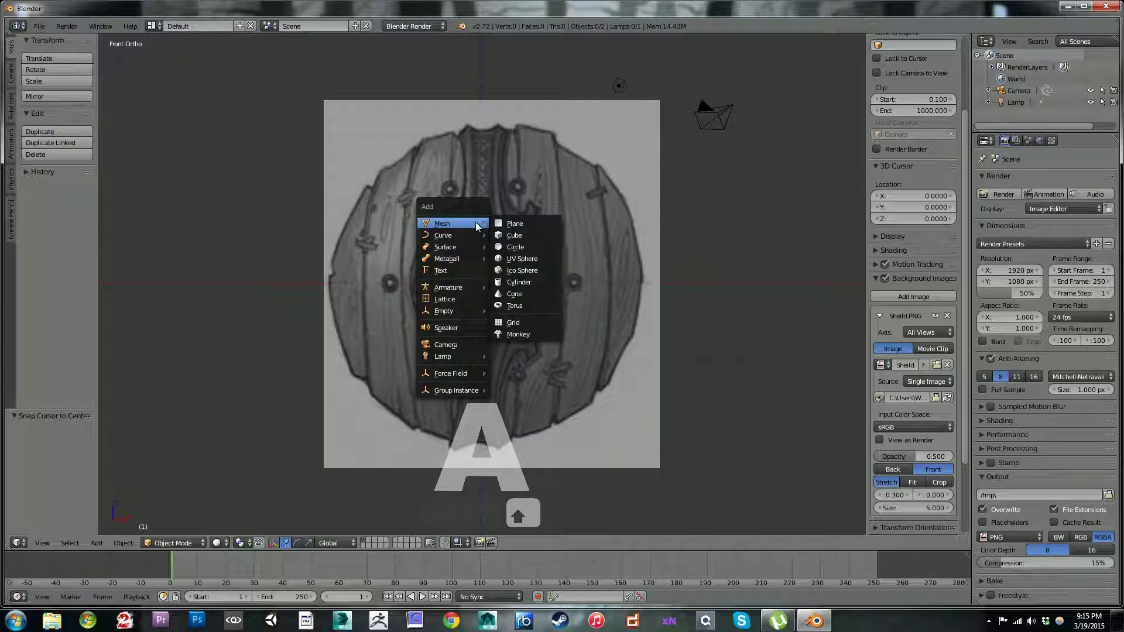
pyautogui.click(509, 237)
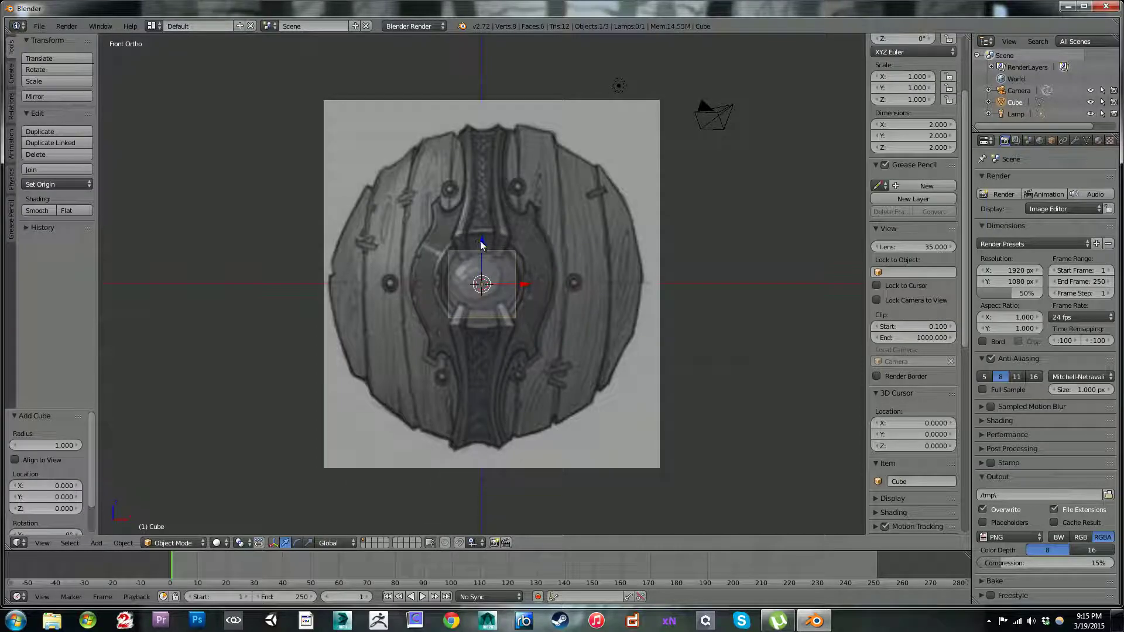
pyautogui.hotkey('shift', 's')
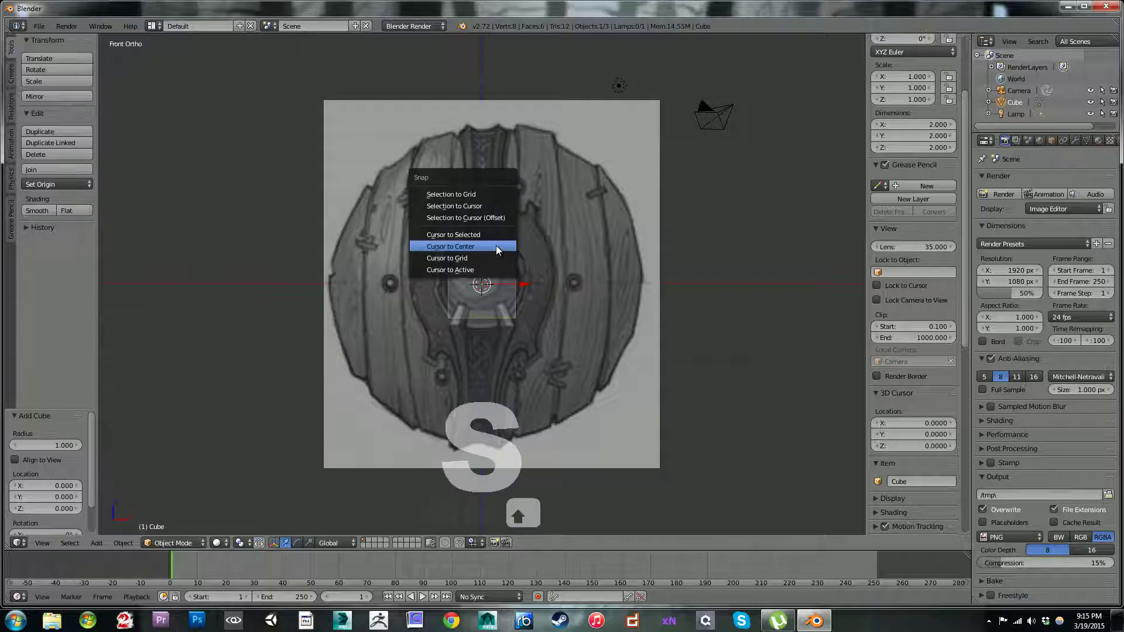
pyautogui.click(472, 203)
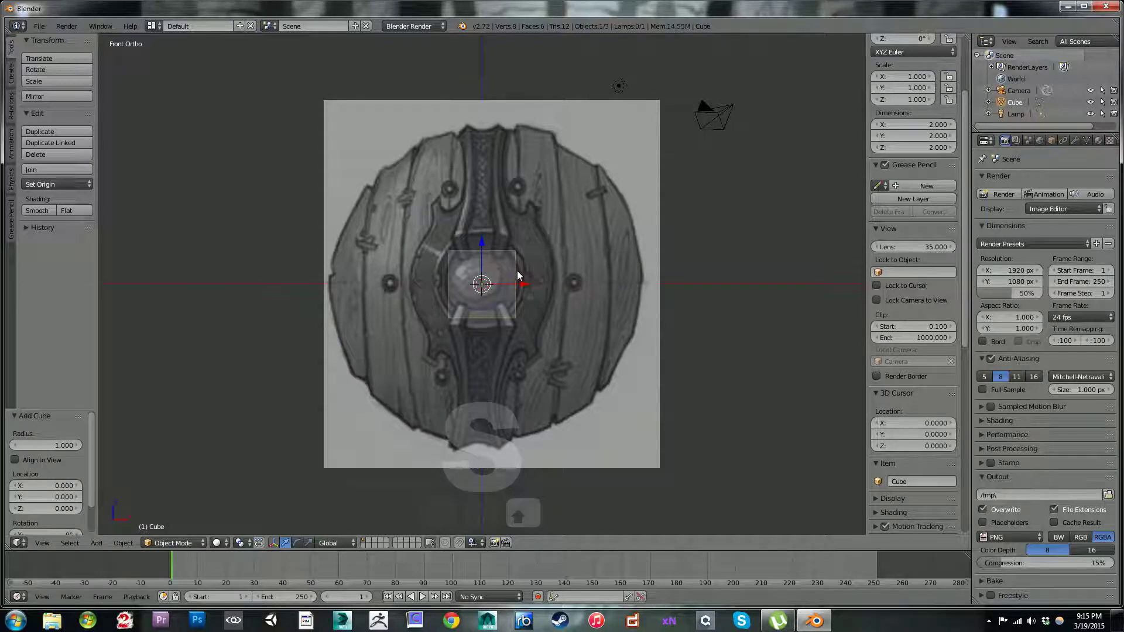
# Step: Enter Edit Mode on the cube and merge all its vertices at center into a single vertex
pyautogui.press('Tab')
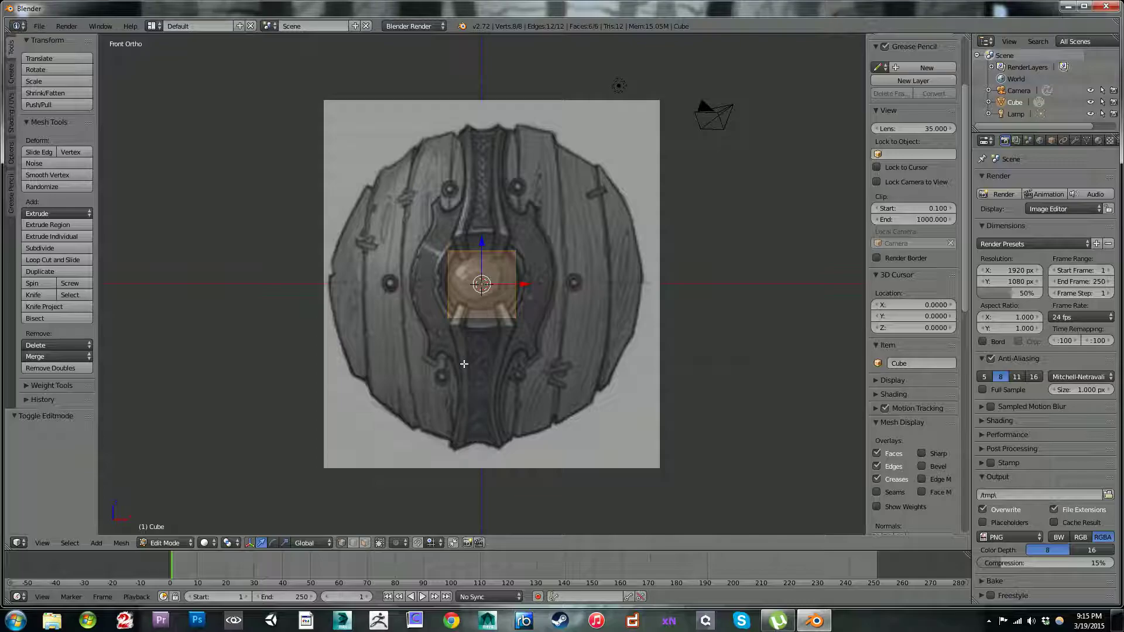
pyautogui.hotkey('alt', 'm')
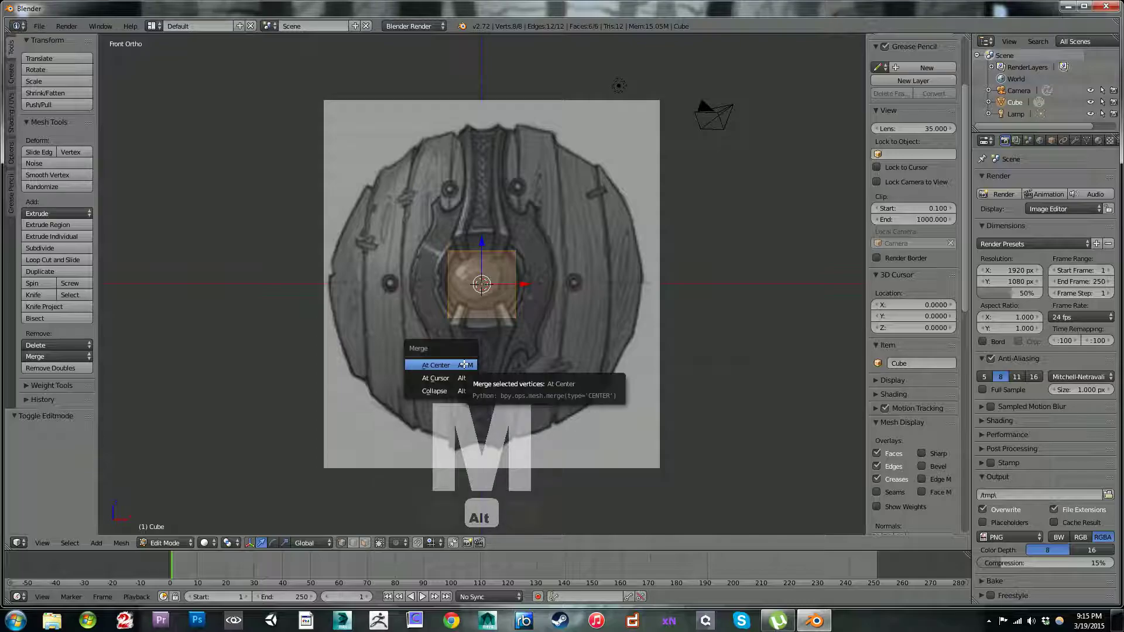
pyautogui.click(463, 364)
# Step: Move the single vertex up to the middle of the shield's top edge
pyautogui.press('g')
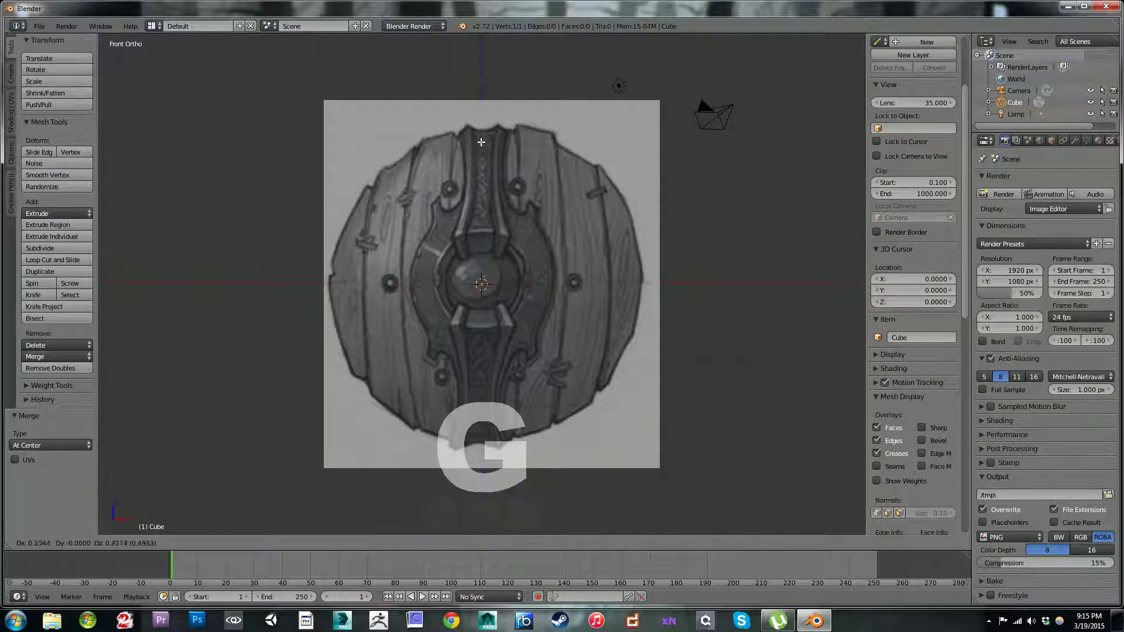
pyautogui.click(484, 69)
pyautogui.press('g')
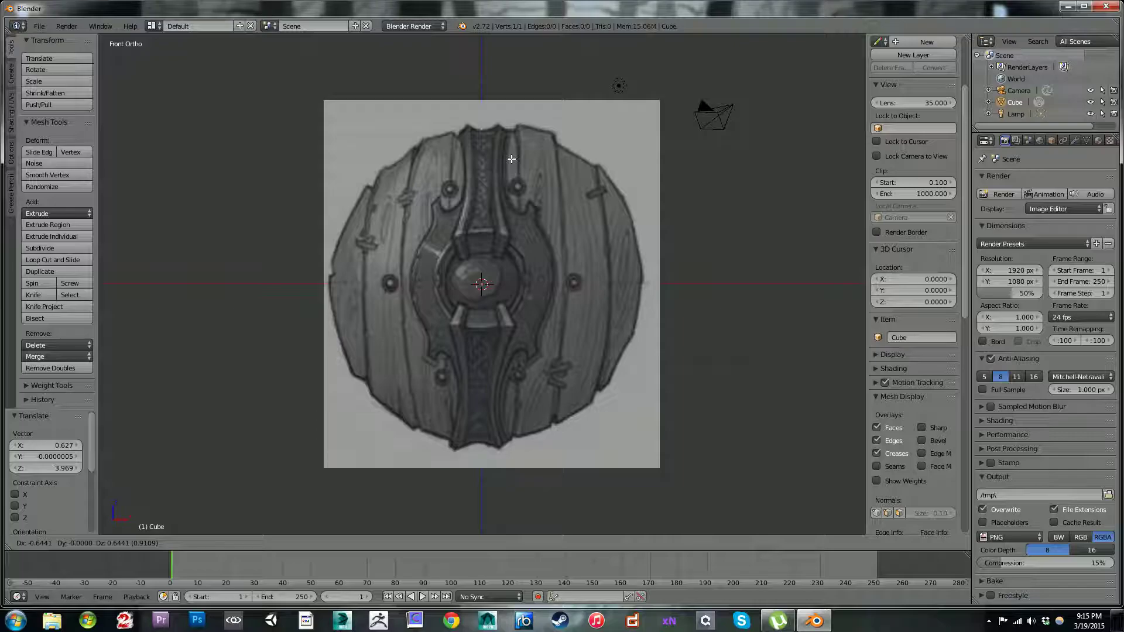
pyautogui.click(511, 159)
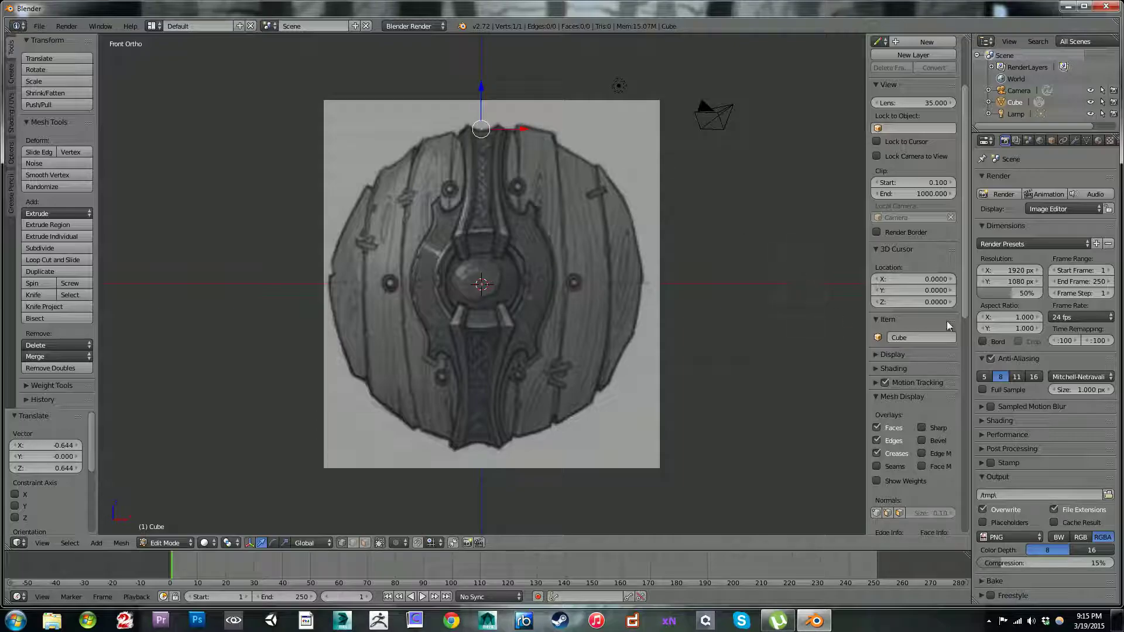
# Step: Add a Mirror modifier on the X axis to the mesh and enable its Clipping option
pyautogui.click(1075, 141)
pyautogui.click(1018, 179)
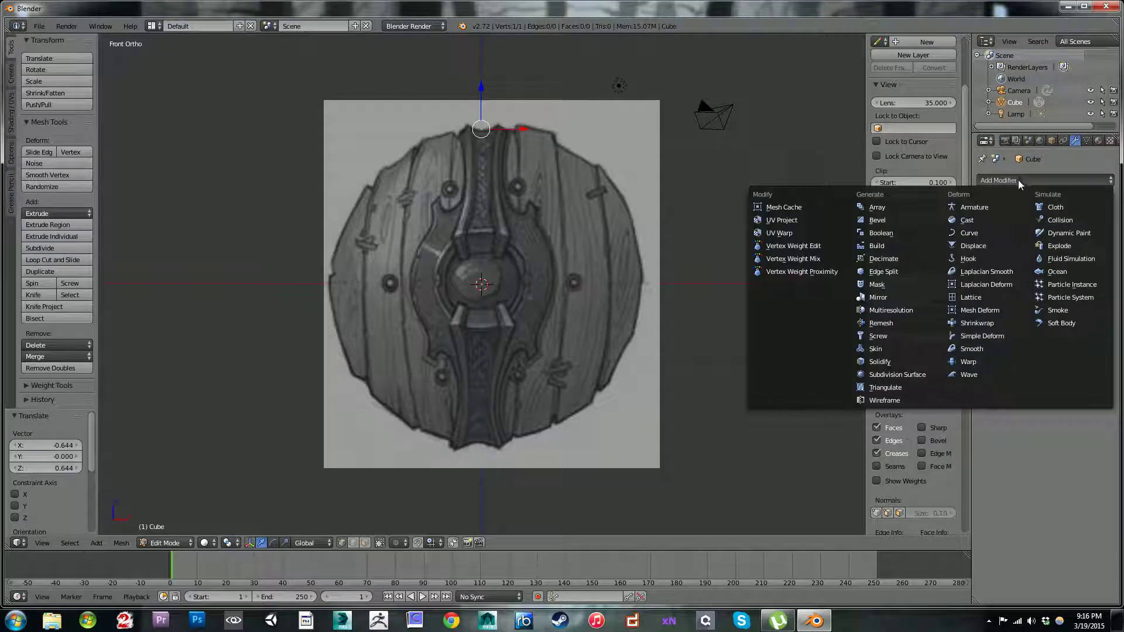
pyautogui.click(881, 298)
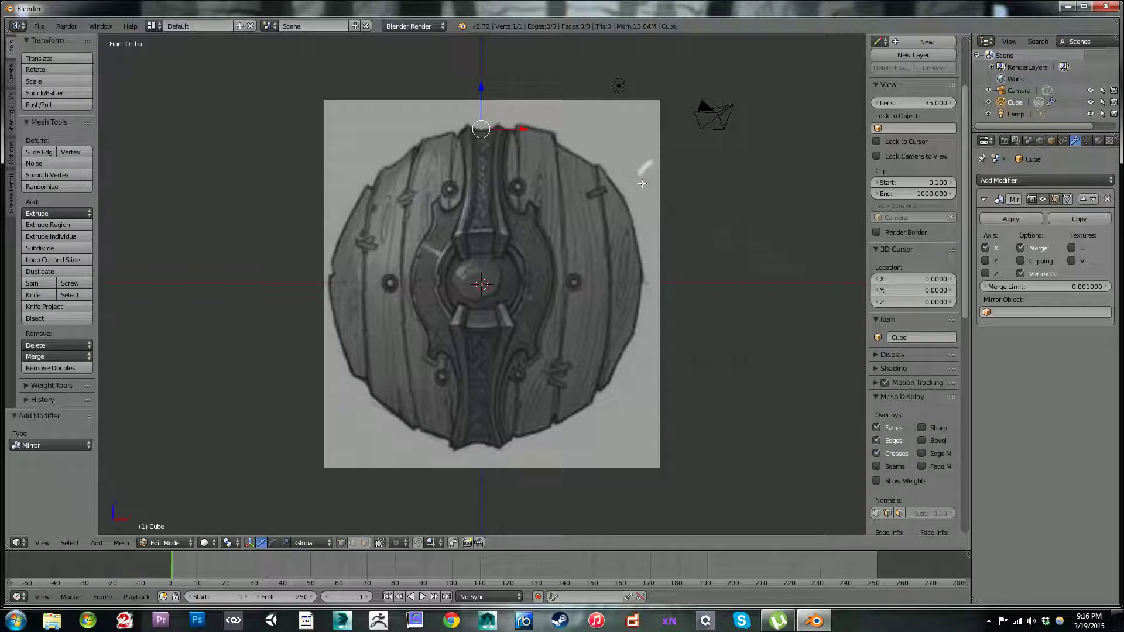
pyautogui.scroll(2, 654, 184)
pyautogui.click(1020, 262)
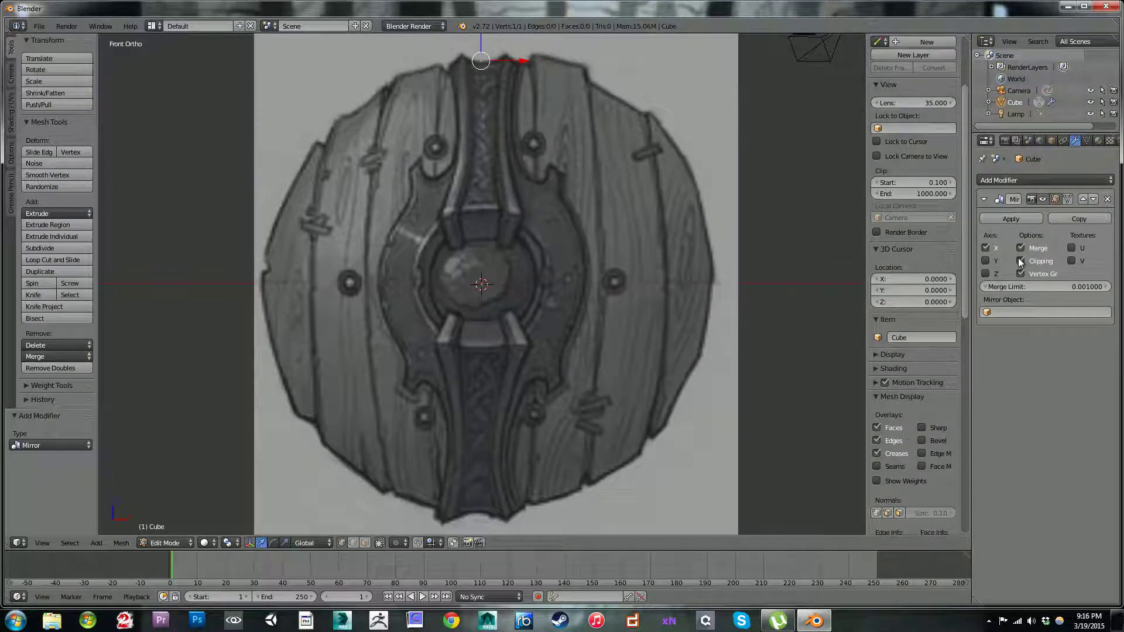
# Step: Shift the vertex about 0.078 along X so it sits on the mirror center line atop the metal strap
pyautogui.keyDown('shift'); pyautogui.moveTo(588, 138); pyautogui.dragTo(559, 357, button='middle'); pyautogui.keyUp('shift')
pyautogui.scroll(4, 696, 306)
pyautogui.scroll(1, 559, 357)
pyautogui.moveTo(545, 279); pyautogui.dragTo(554, 279)
pyautogui.keyDown('shift'); pyautogui.moveTo(608, 367); pyautogui.dragTo(585, 302, button='middle'); pyautogui.keyUp('shift')
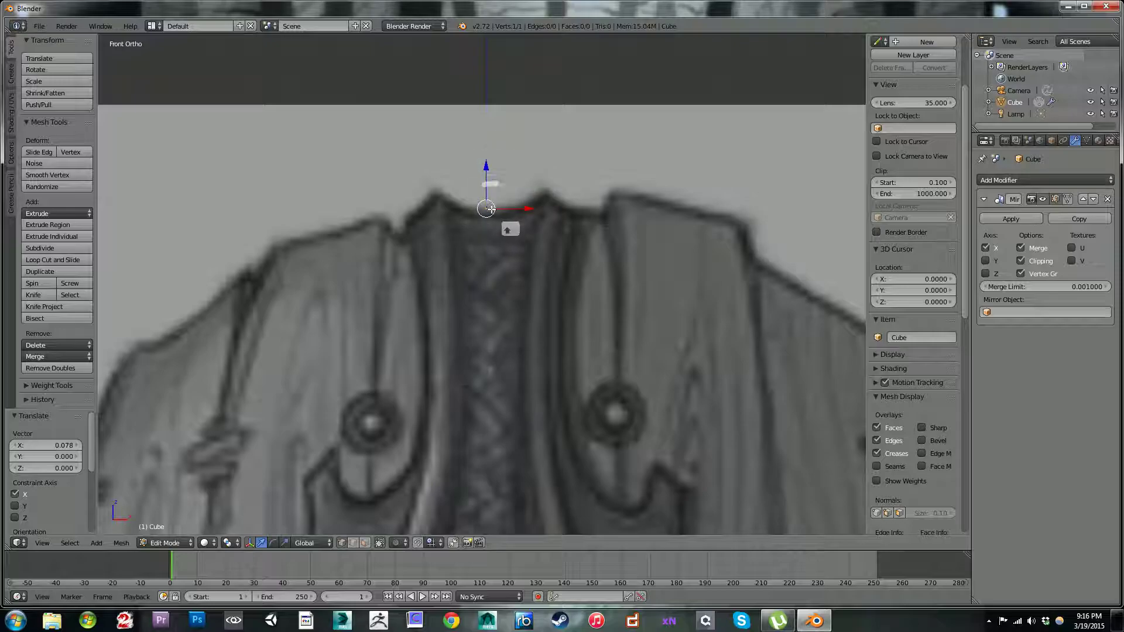
# Step: Extrude a new vertex and move it about 0.194 along X, following the top edge of the central strap
pyautogui.press('e')
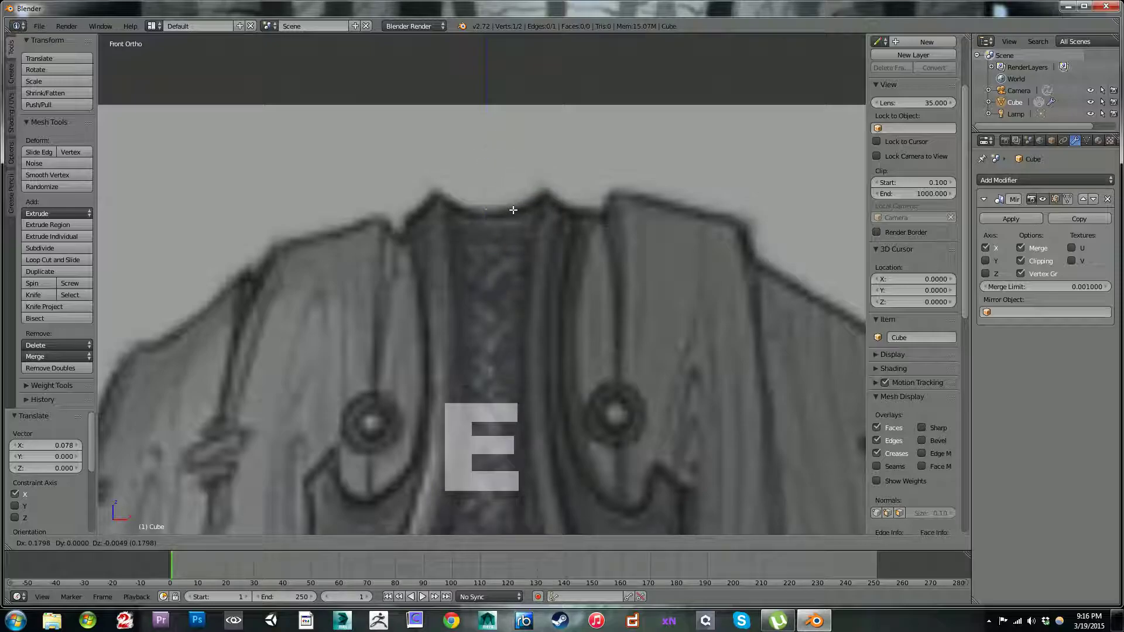
pyautogui.click(512, 209)
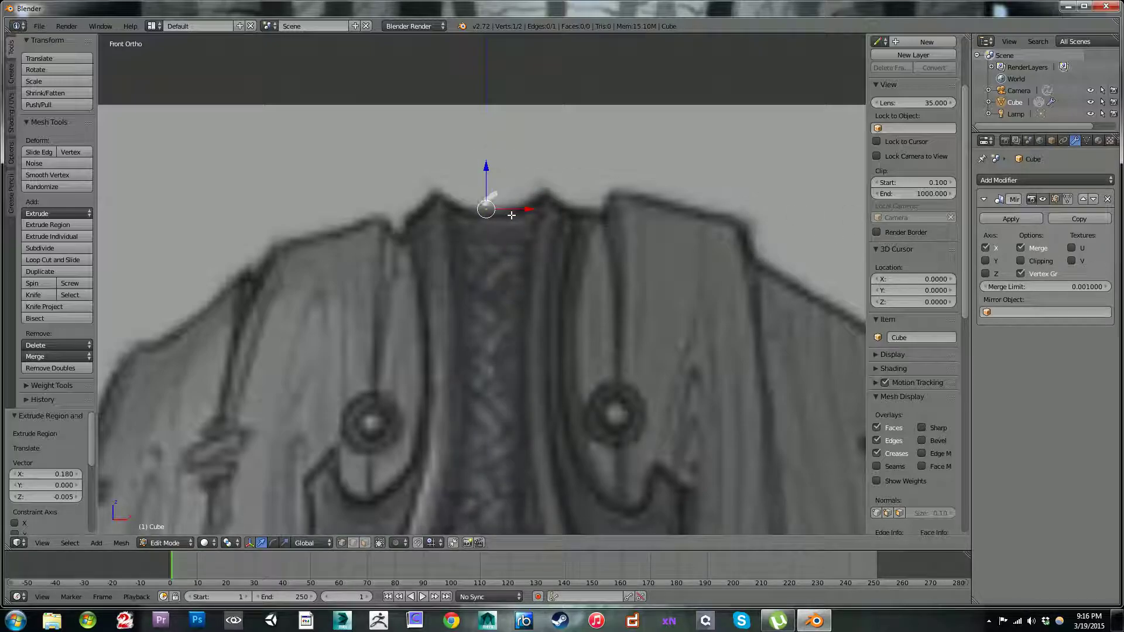
pyautogui.press('g')
pyautogui.click(541, 215)
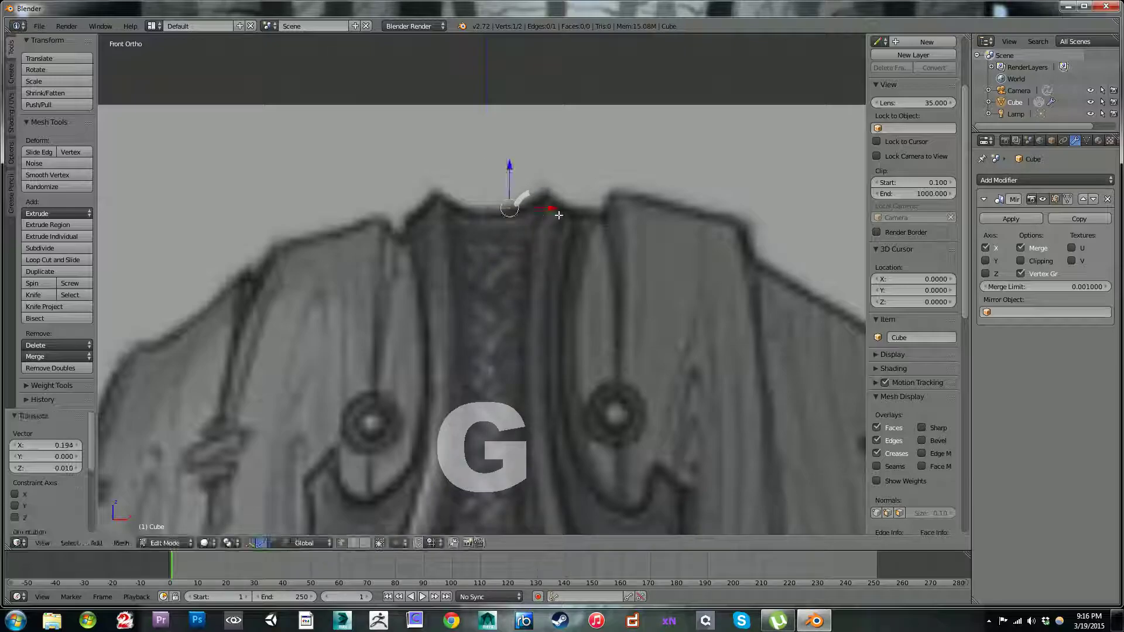
# Step: Enable Clipping on the Mirror modifier and extrude two vertices up the strap's top edge to its peak
pyautogui.click(1020, 260)
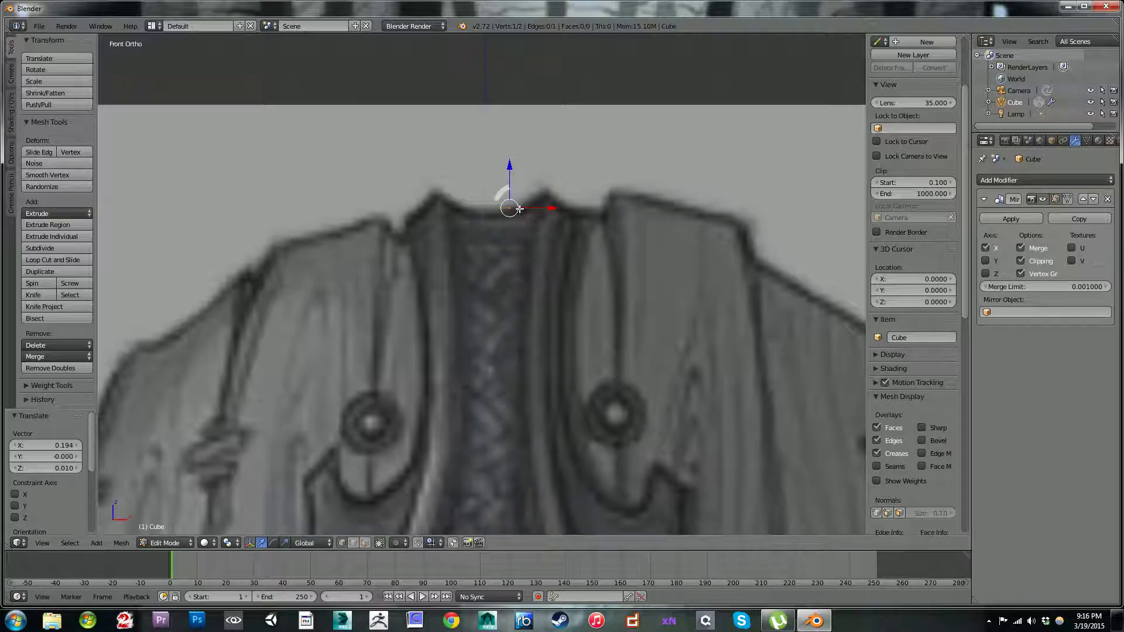
pyautogui.press('e')
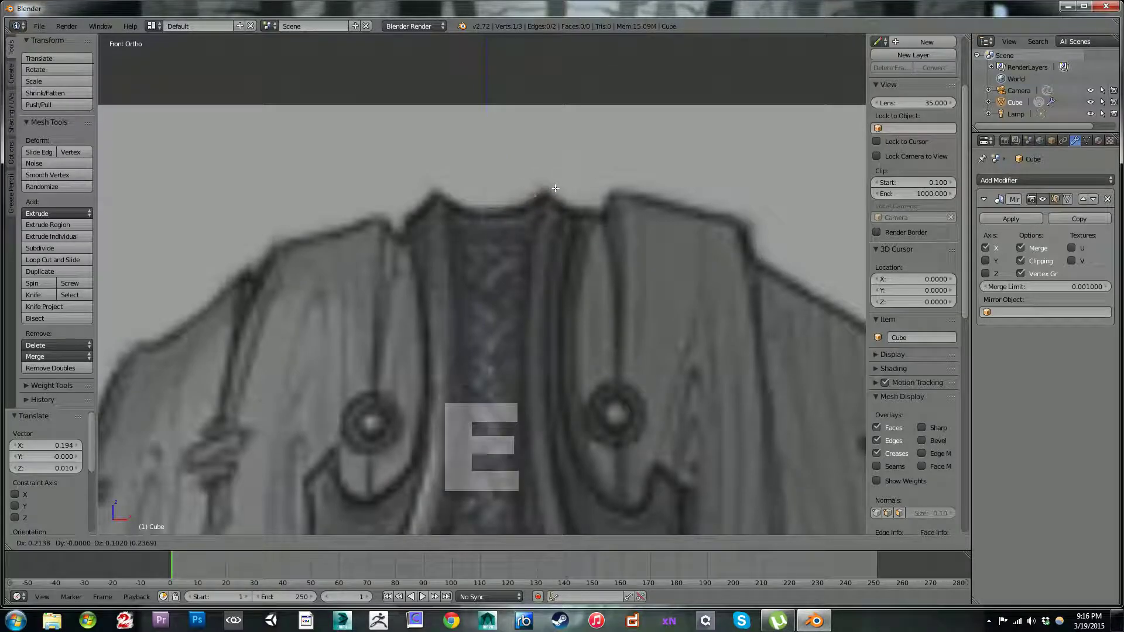
pyautogui.click(556, 188)
pyautogui.press('e')
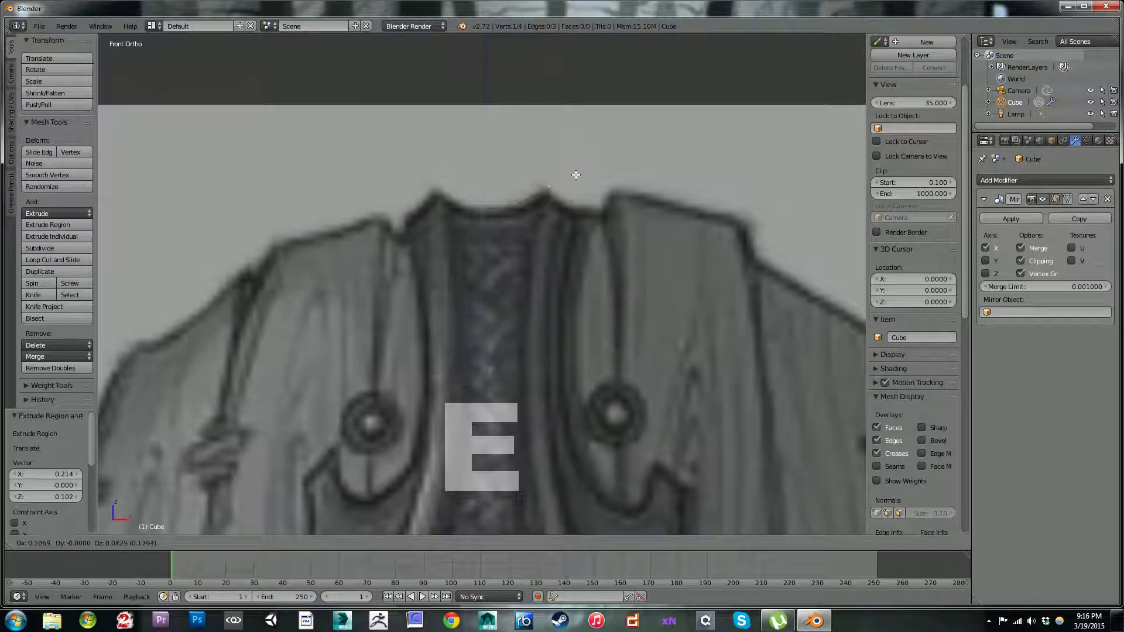
pyautogui.click(574, 178)
# Step: Extrude two vertices down from the peak to the strap's outer top corner and nudge the last about 0.005 down along Z
pyautogui.press('e')
pyautogui.click(598, 201)
pyautogui.press('e')
pyautogui.click(614, 215)
pyautogui.press('g')
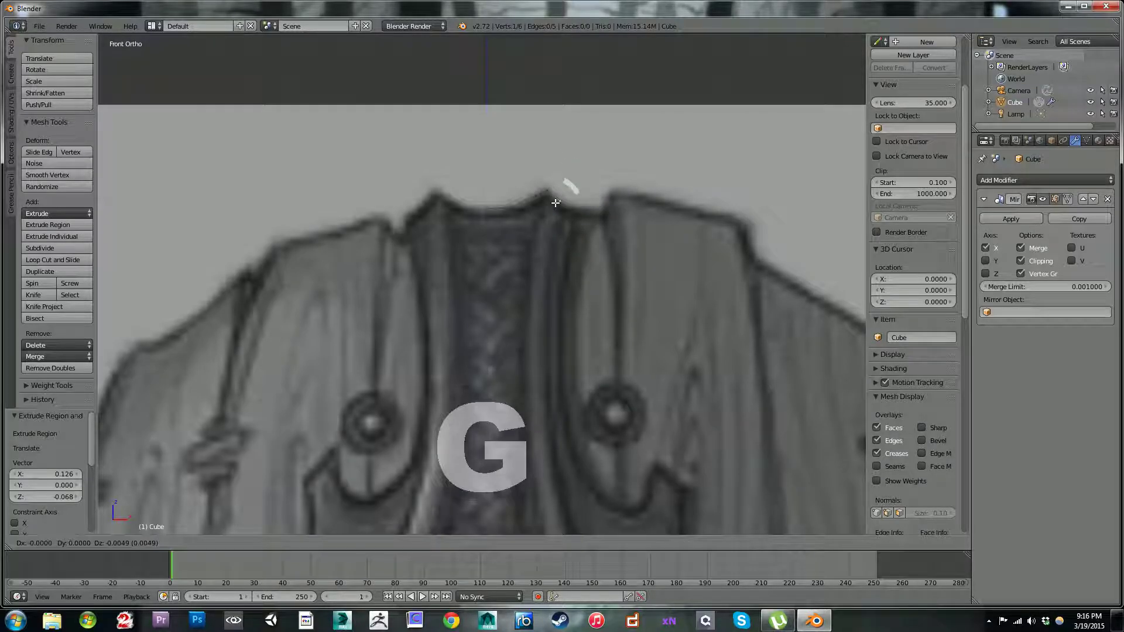
pyautogui.click(555, 203)
# Step: Extrude a vertex down the strap's outer edge and shift it a further -0.045 along X and -0.315 along Z
pyautogui.keyDown('shift'); pyautogui.moveTo(563, 230); pyautogui.dragTo(546, 143, button='middle'); pyautogui.keyUp('shift')
pyautogui.rightClick(555, 137)
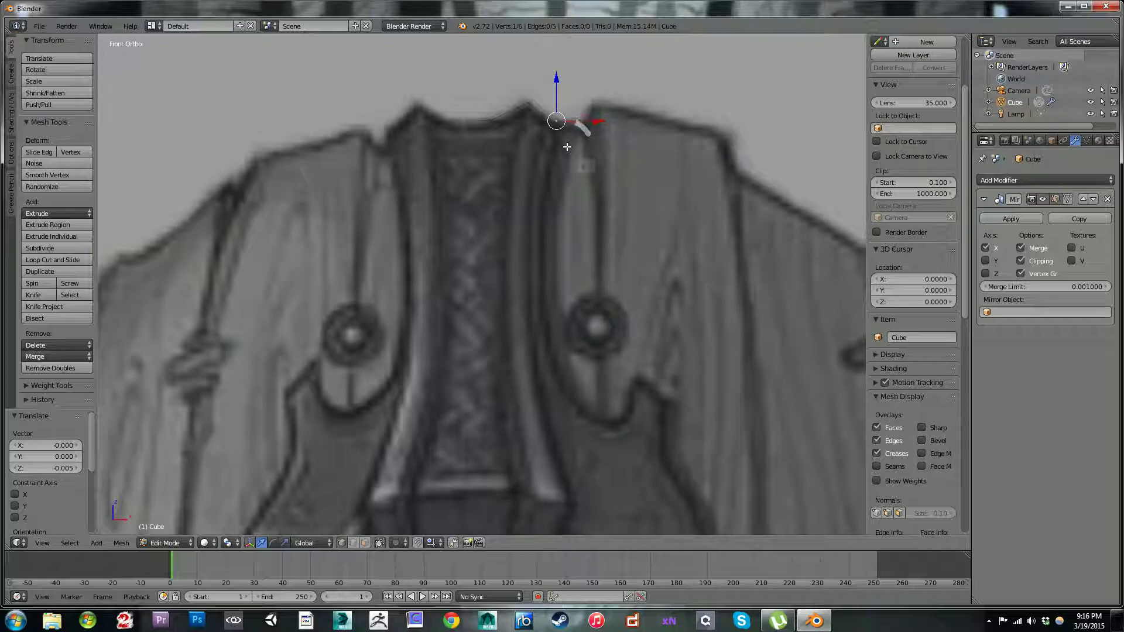
pyautogui.press('e')
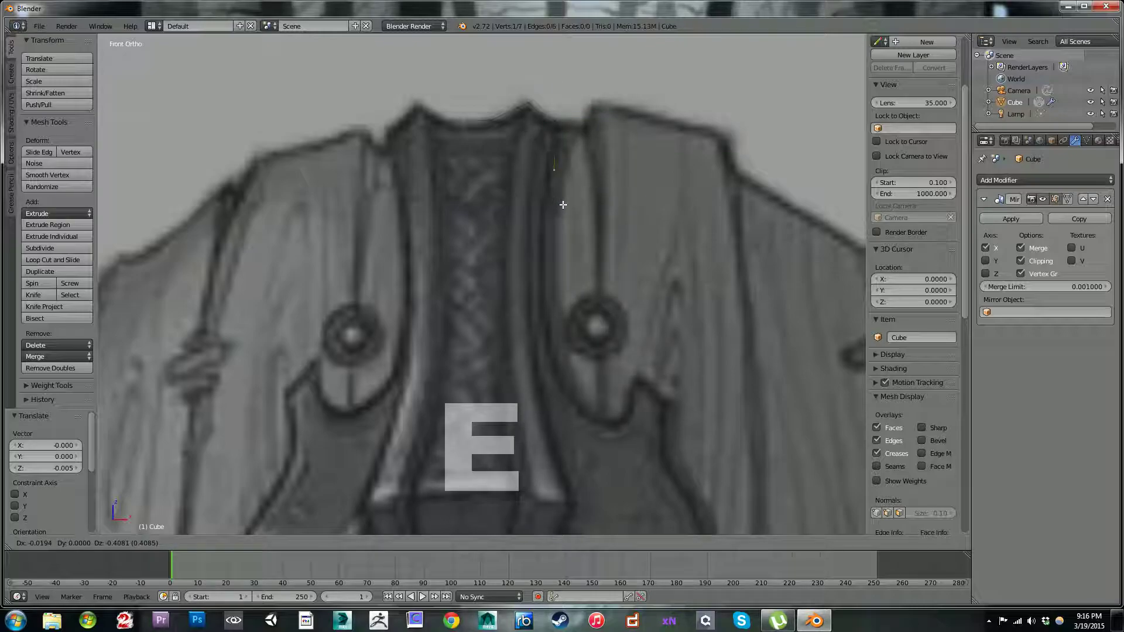
pyautogui.click(560, 202)
pyautogui.scroll(-4, 597, 213)
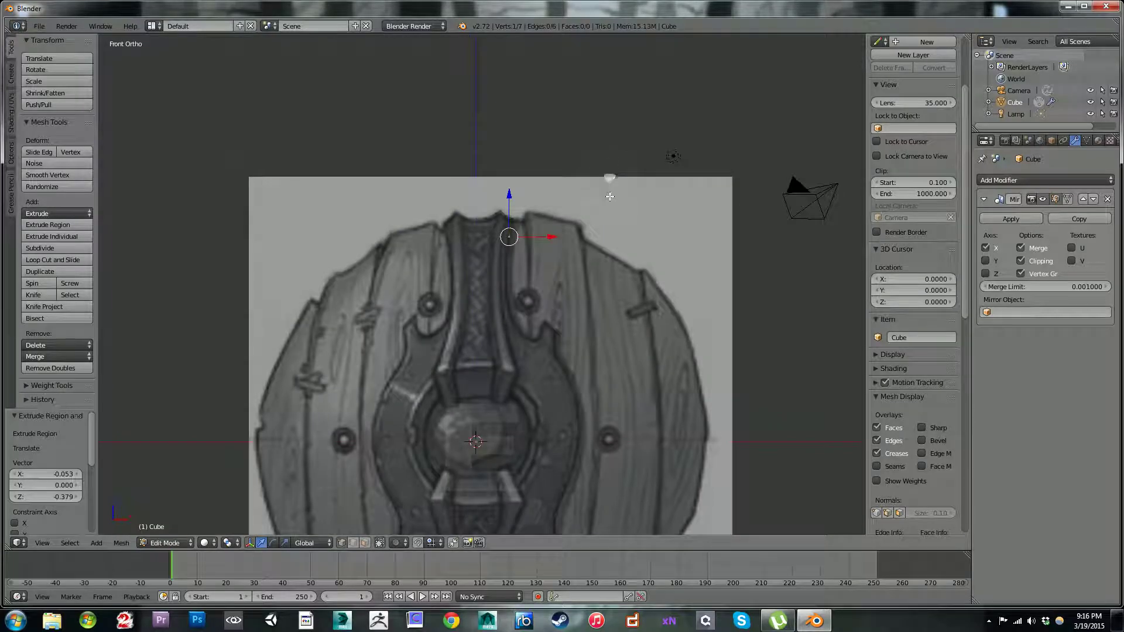
pyautogui.scroll(7, 597, 213)
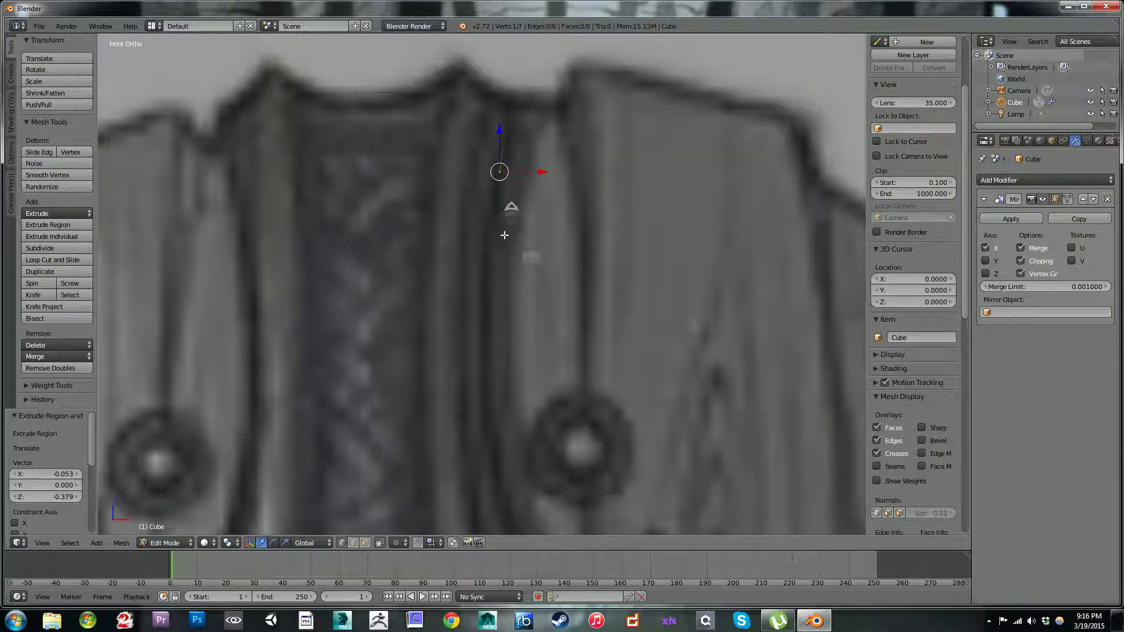
pyautogui.press('g')
pyautogui.click(514, 289)
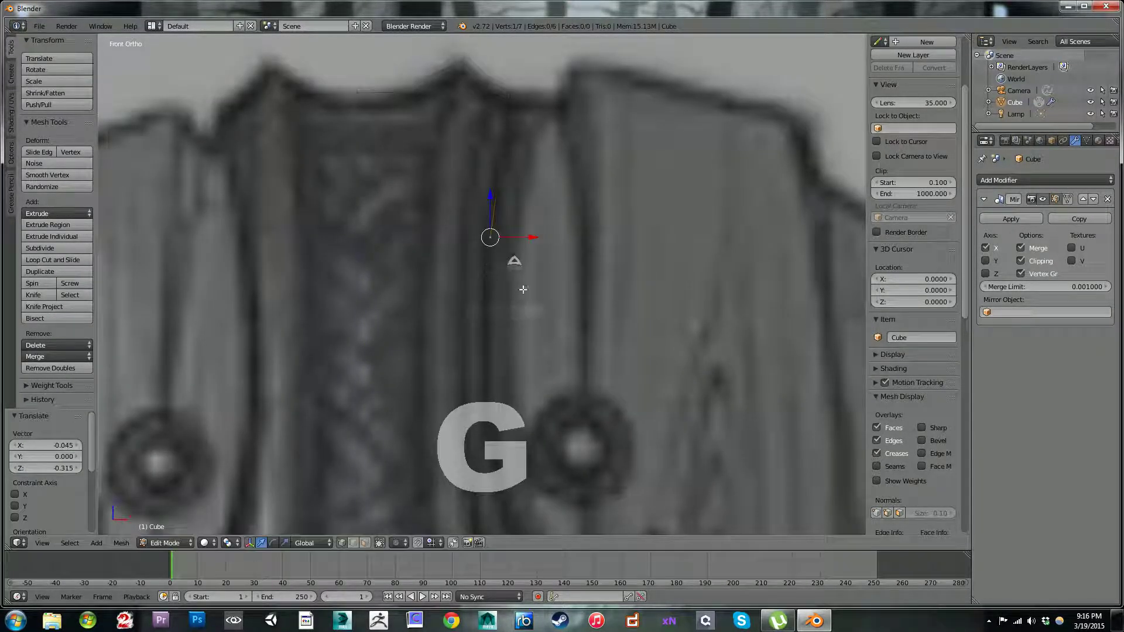
# Step: Extrude three more vertices down the strap's outer edge, past the rivet and into the curve below it
pyautogui.keyDown('shift'); pyautogui.moveTo(515, 288); pyautogui.dragTo(510, 118, button='middle'); pyautogui.keyUp('shift')
pyautogui.scroll(-1, 509, 118)
pyautogui.press('e')
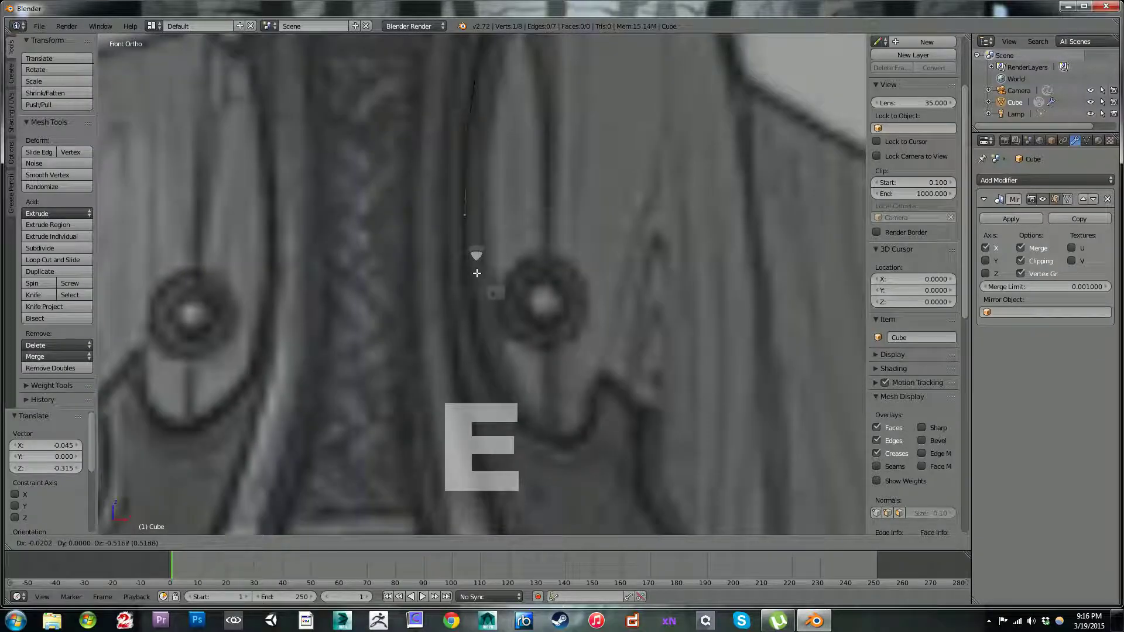
pyautogui.click(478, 276)
pyautogui.keyDown('shift'); pyautogui.moveTo(478, 272); pyautogui.dragTo(477, 172, button='middle'); pyautogui.keyUp('shift')
pyautogui.press('e')
pyautogui.click(478, 282)
pyautogui.keyDown('shift'); pyautogui.moveTo(537, 295); pyautogui.dragTo(472, 199, button='middle'); pyautogui.keyUp('shift')
pyautogui.press('e')
pyautogui.click(467, 264)
# Step: Extrude three vertices around the rounded notch below the rivet, nudging the first about -0.013 along X and -0.010 along Z
pyautogui.press('e')
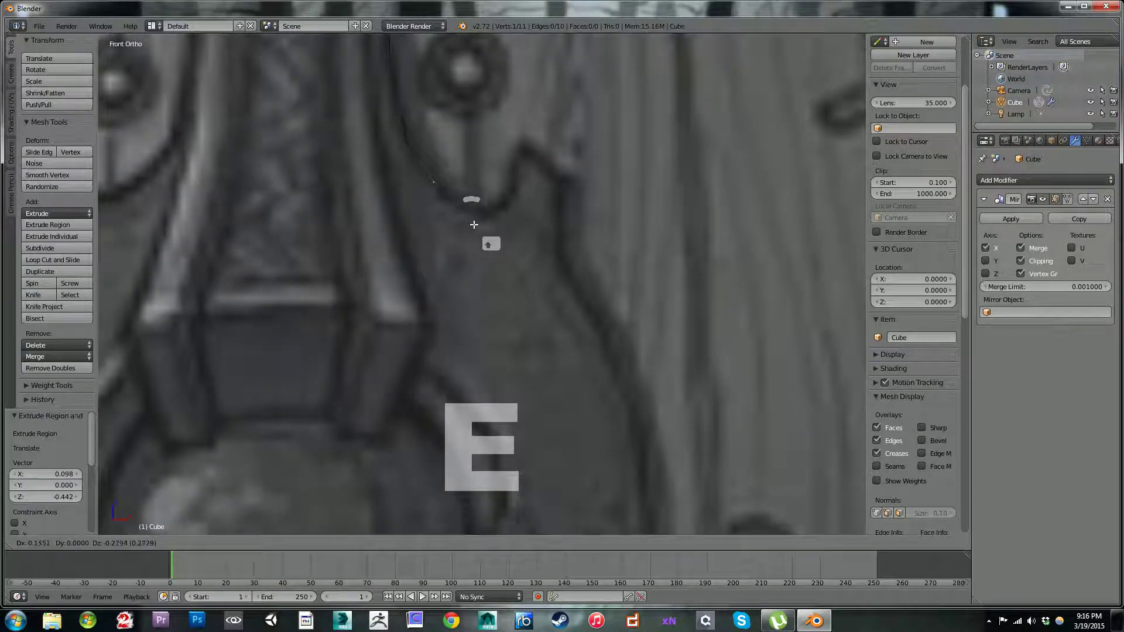
pyautogui.click(478, 232)
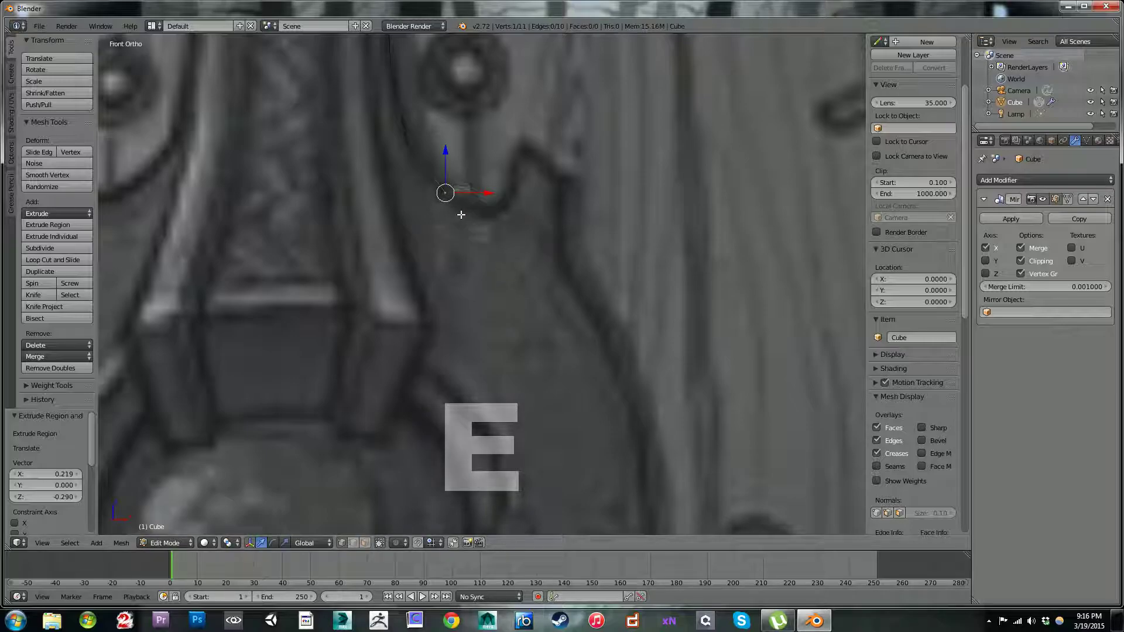
pyautogui.press('g')
pyautogui.click(458, 216)
pyautogui.press('e')
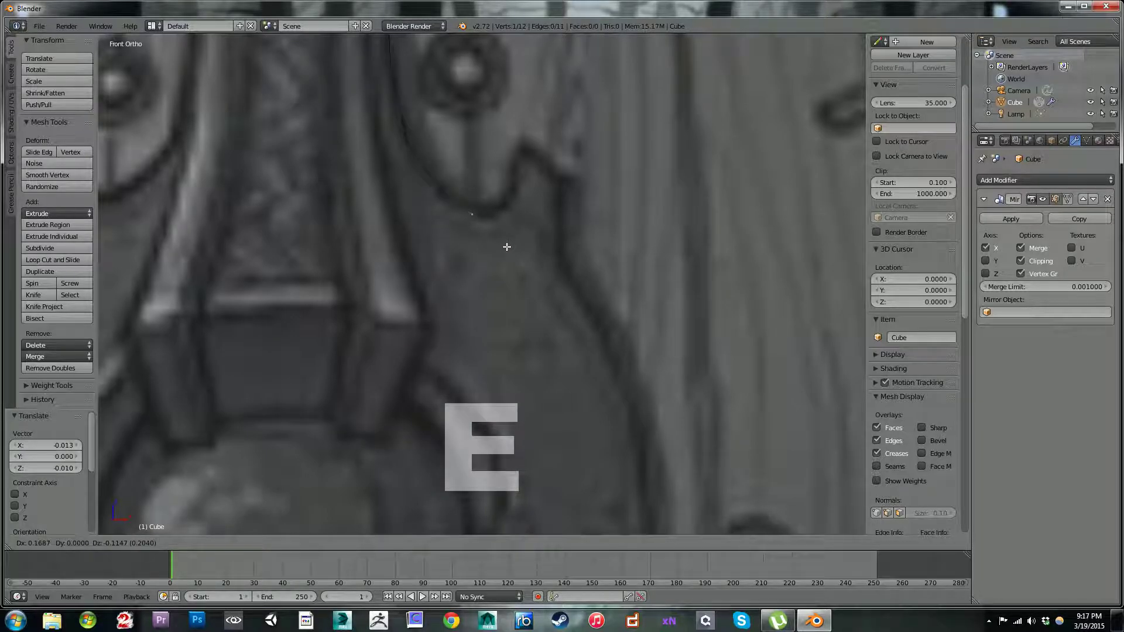
pyautogui.click(515, 248)
pyautogui.press('e')
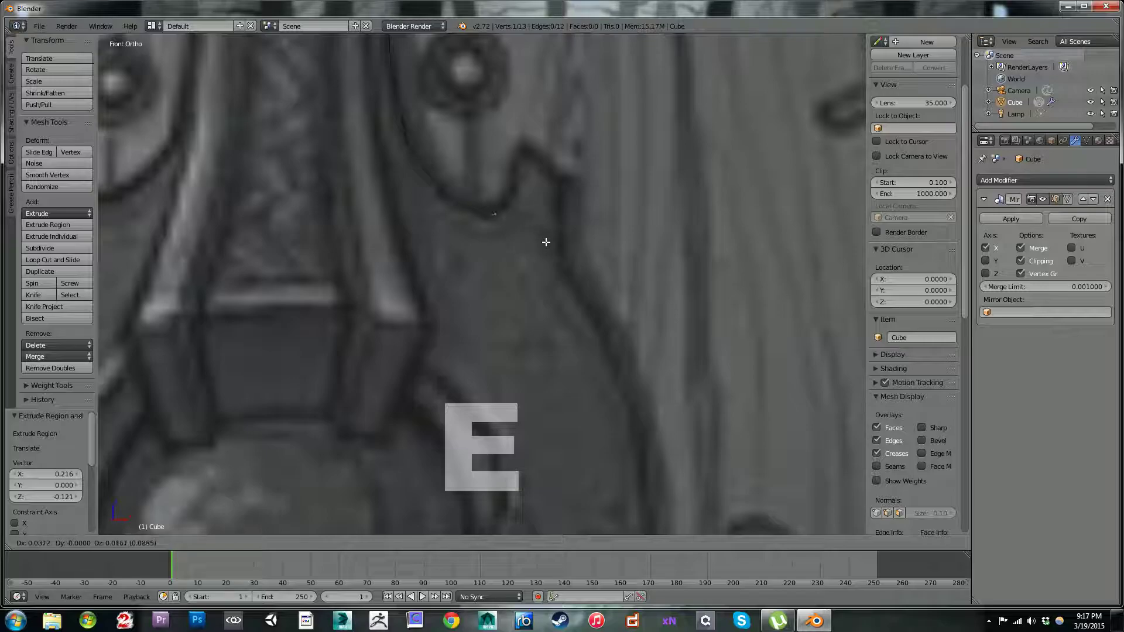
pyautogui.click(549, 236)
# Step: Extrude vertices up the notch's far side to the metal plate's spike, across to its outer corner and about 0.094 down
pyautogui.press('e')
pyautogui.click(563, 195)
pyautogui.press('e')
pyautogui.click(538, 121)
pyautogui.press('e')
pyautogui.click(539, 130)
pyautogui.press('e')
pyautogui.click(592, 190)
pyautogui.press('e')
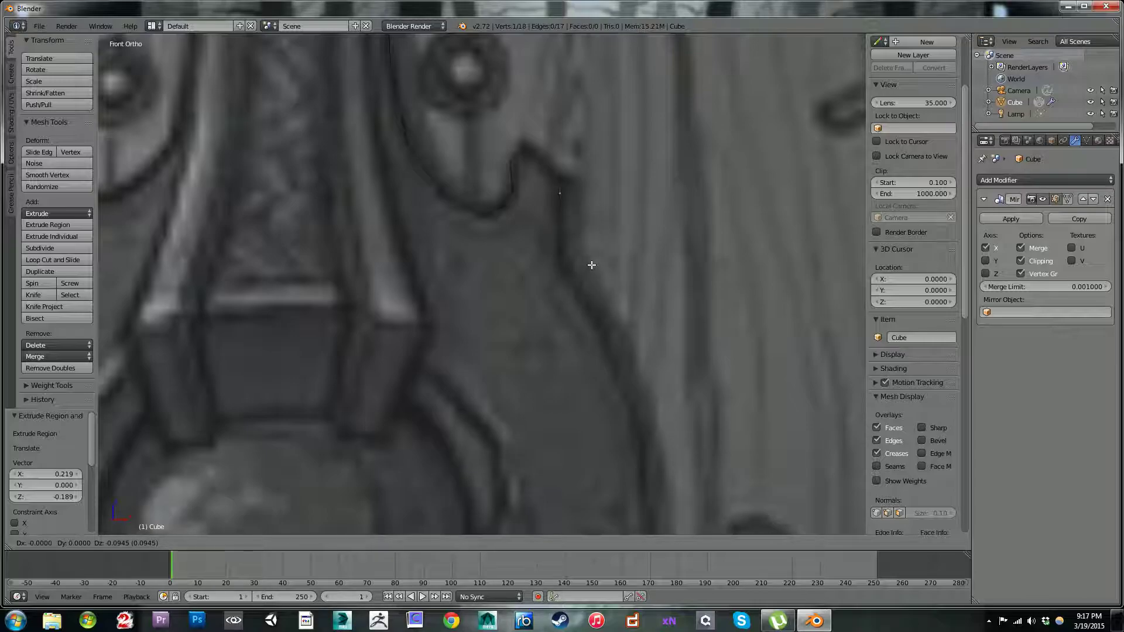
pyautogui.click(591, 263)
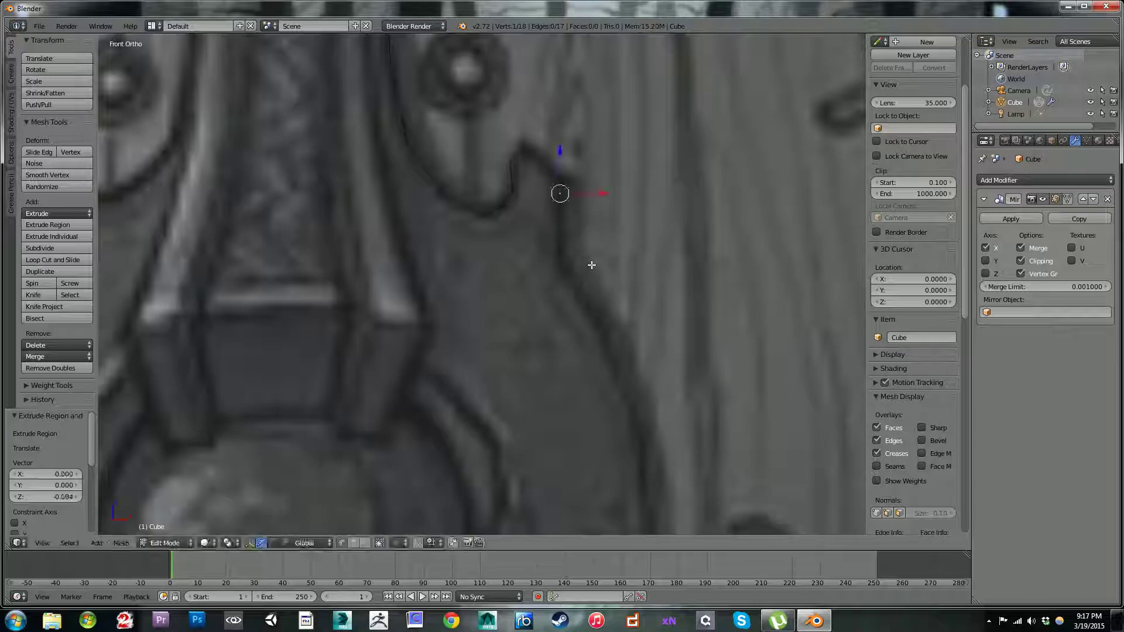
# Step: Check the vertices around the notch and move the end vertex below the spike's outer corner about 0.051 down along Z
pyautogui.rightClick(497, 208)
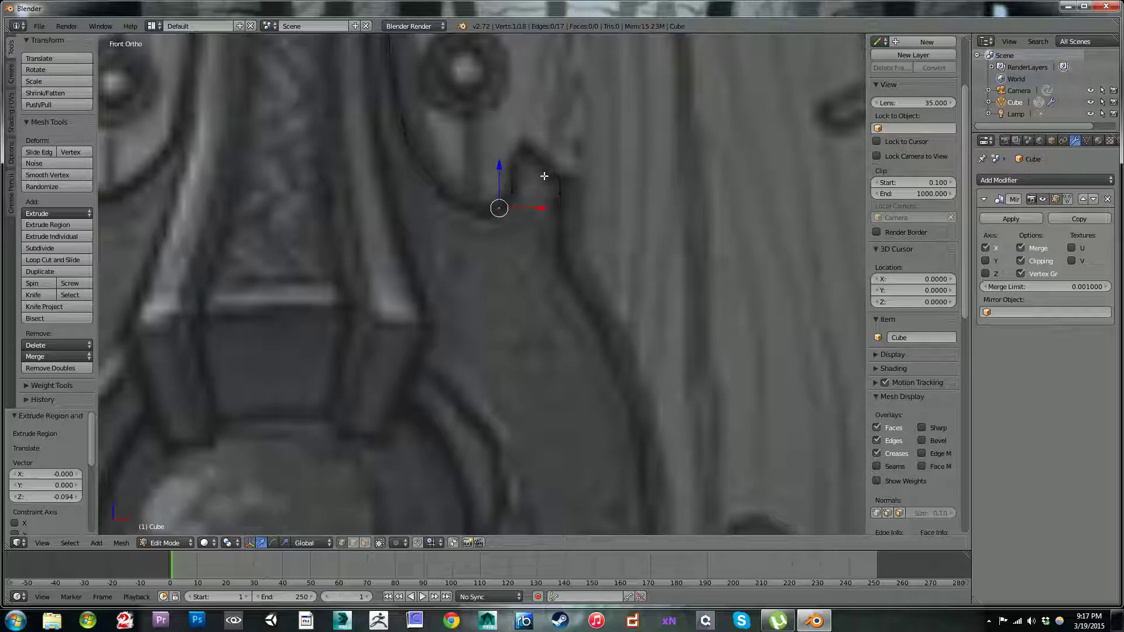
pyautogui.rightClick(509, 162)
pyautogui.rightClick(558, 193)
pyautogui.rightClick(506, 183)
pyautogui.rightClick(508, 155)
pyautogui.rightClick(555, 191)
pyautogui.rightClick(506, 165)
pyautogui.rightClick(563, 195)
pyautogui.press('g')
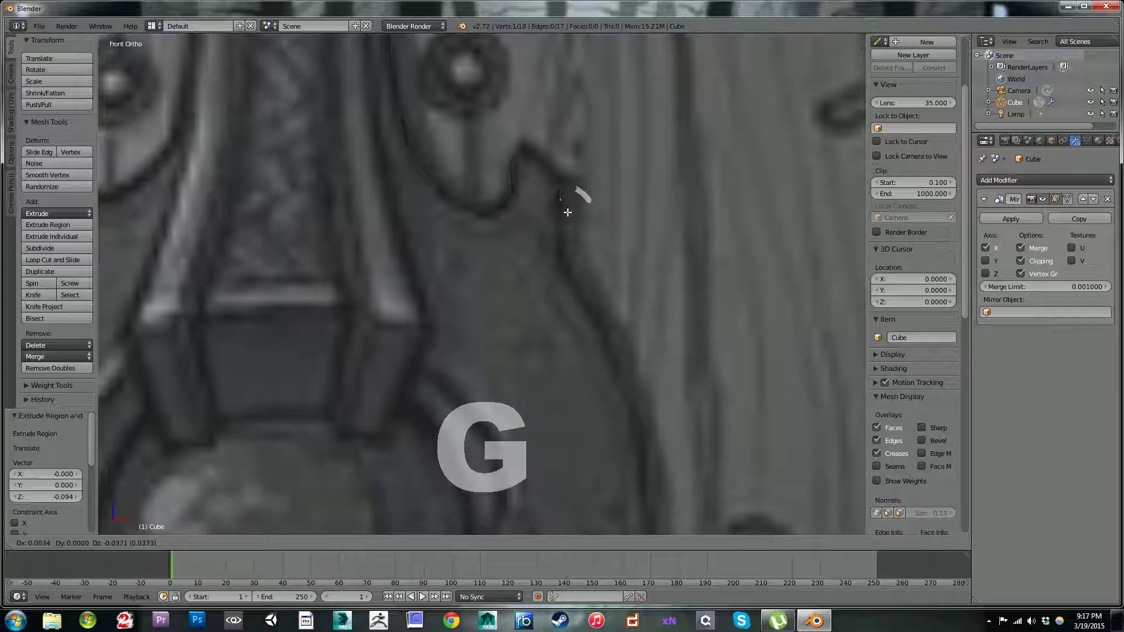
pyautogui.click(568, 214)
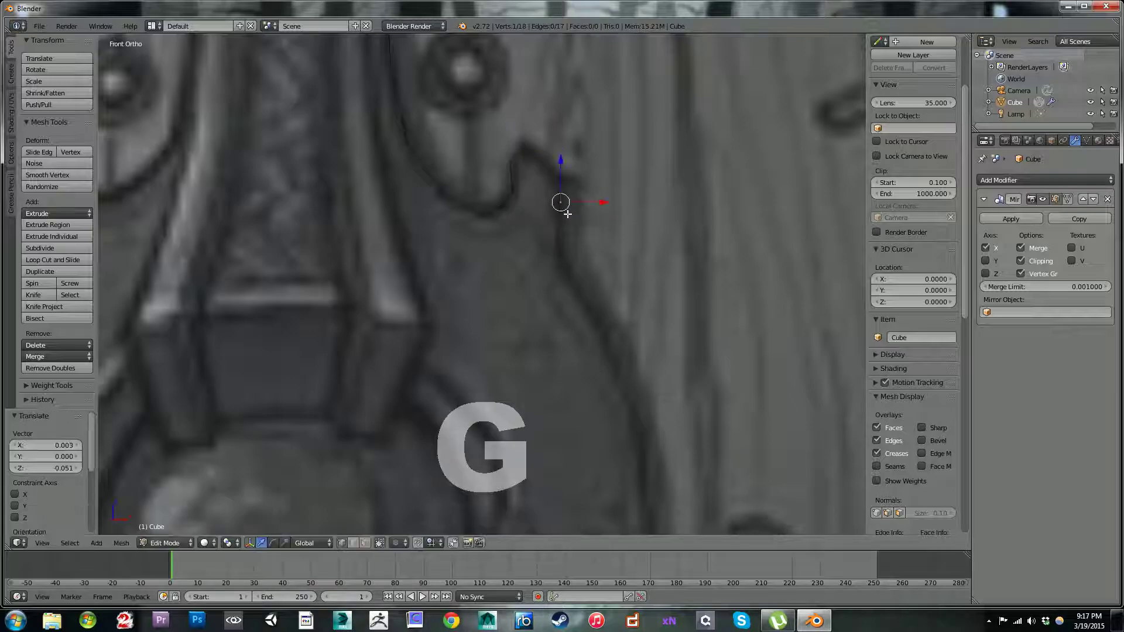
# Step: Dissolve the surplus vertex where the bottom of the notch begins rising toward the spike
pyautogui.rightClick(511, 190)
pyautogui.rightClick(501, 207)
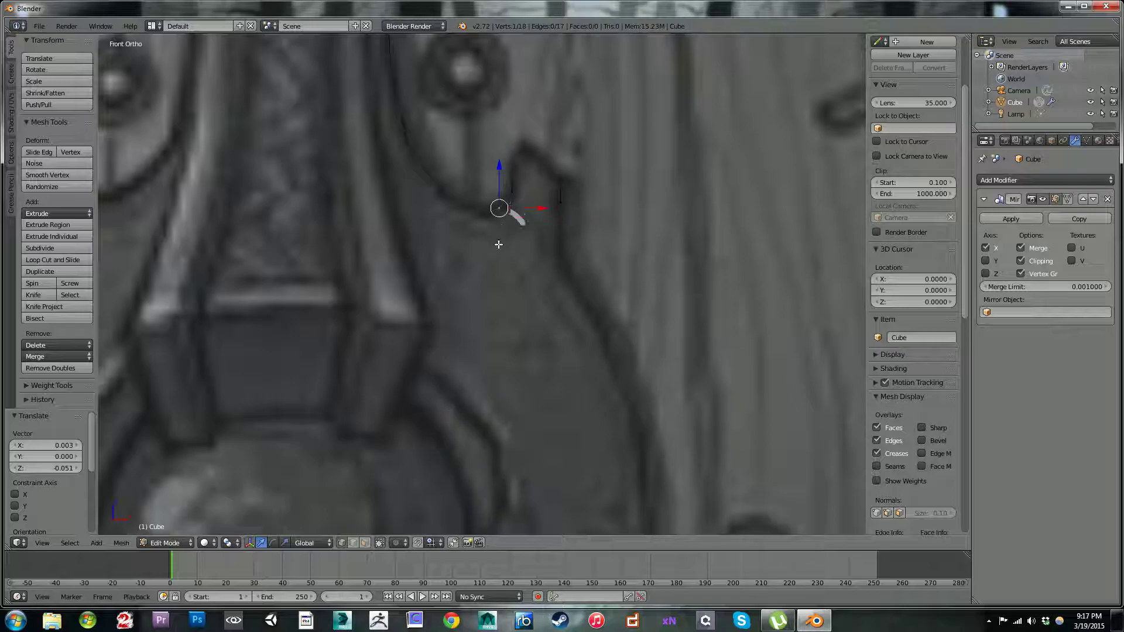
pyautogui.keyDown('shift'); pyautogui.rightClick(490, 212); pyautogui.keyUp('shift')
pyautogui.keyDown('shift'); pyautogui.rightClick(501, 209); pyautogui.keyUp('shift')
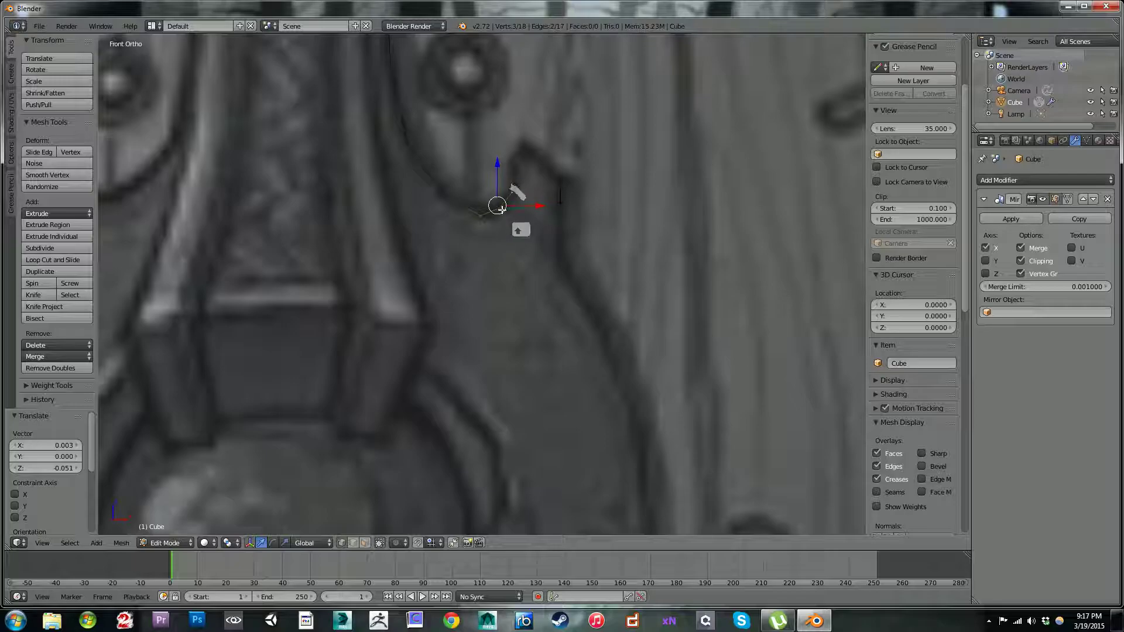
pyautogui.rightClick(499, 207)
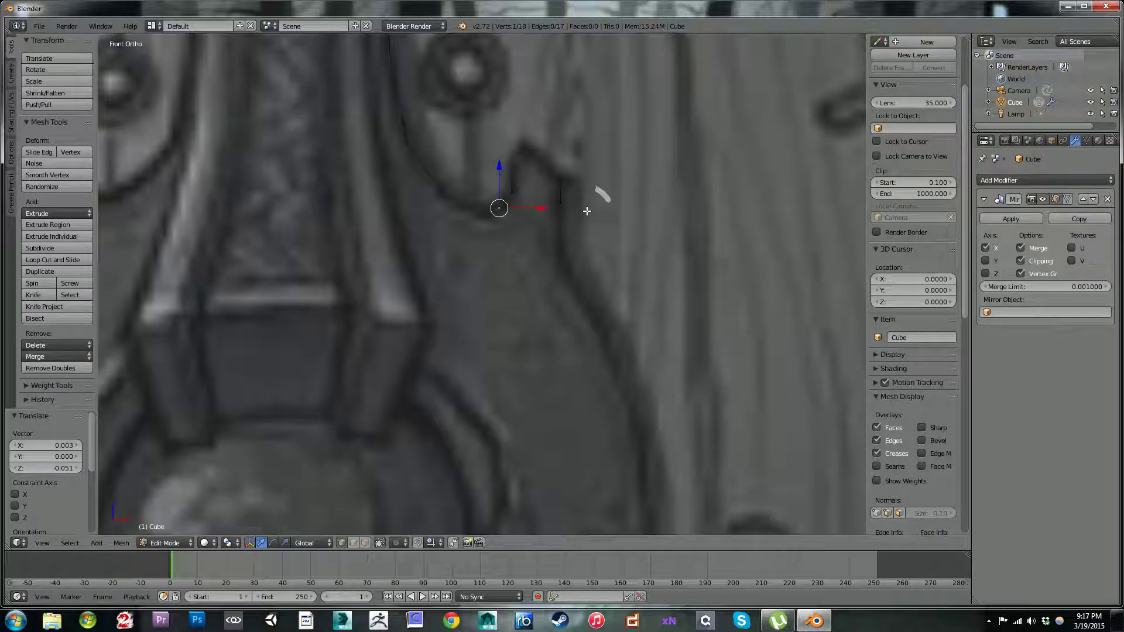
pyautogui.press('x')
pyautogui.press('Down')
pyautogui.press('Down')
pyautogui.press('Down')
pyautogui.press('Down')
pyautogui.press('Down')
pyautogui.press('Down')
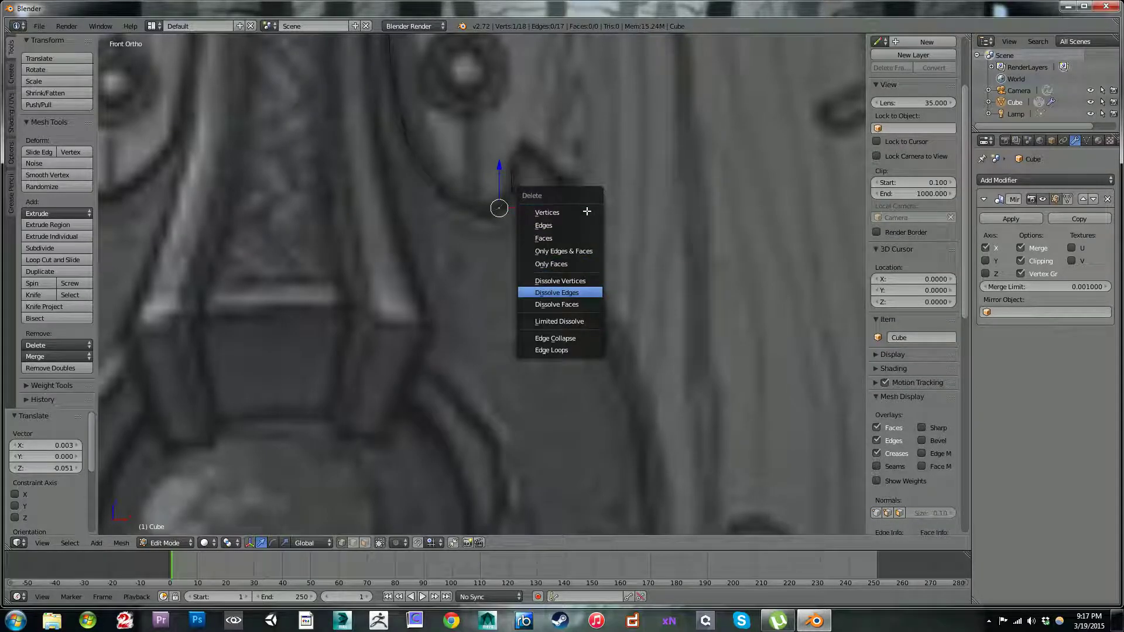
pyautogui.press('Down')
pyautogui.press('Down')
pyautogui.press('Down')
pyautogui.press('Up')
pyautogui.press('Up')
pyautogui.press('Down')
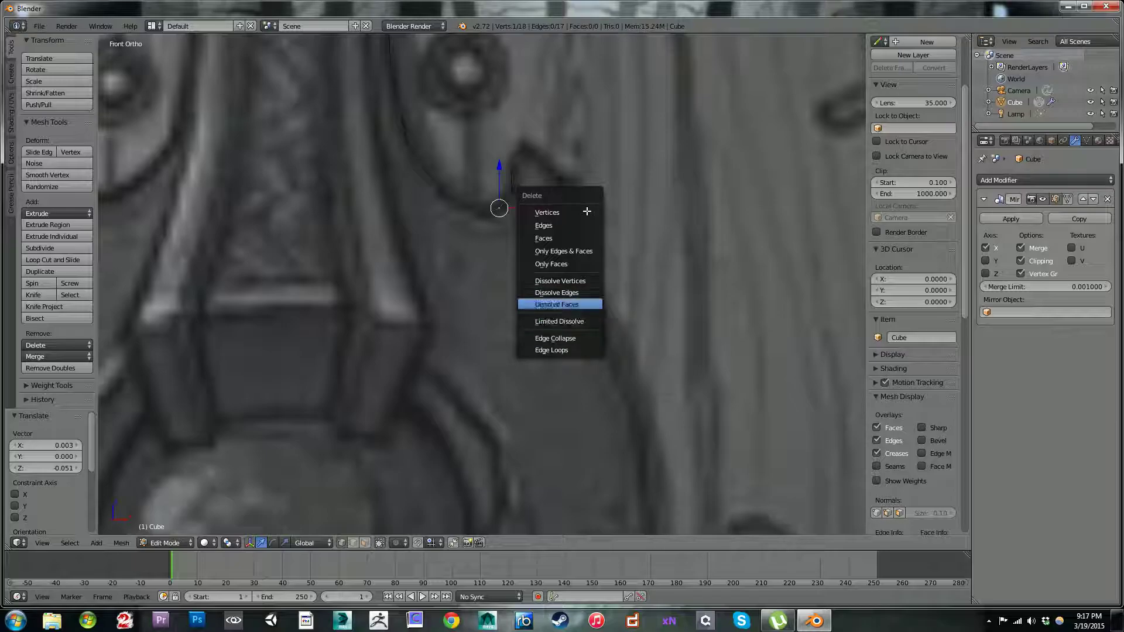
pyautogui.press('Down')
pyautogui.press('Up')
pyautogui.press('Up')
pyautogui.press('Up')
pyautogui.press('Up')
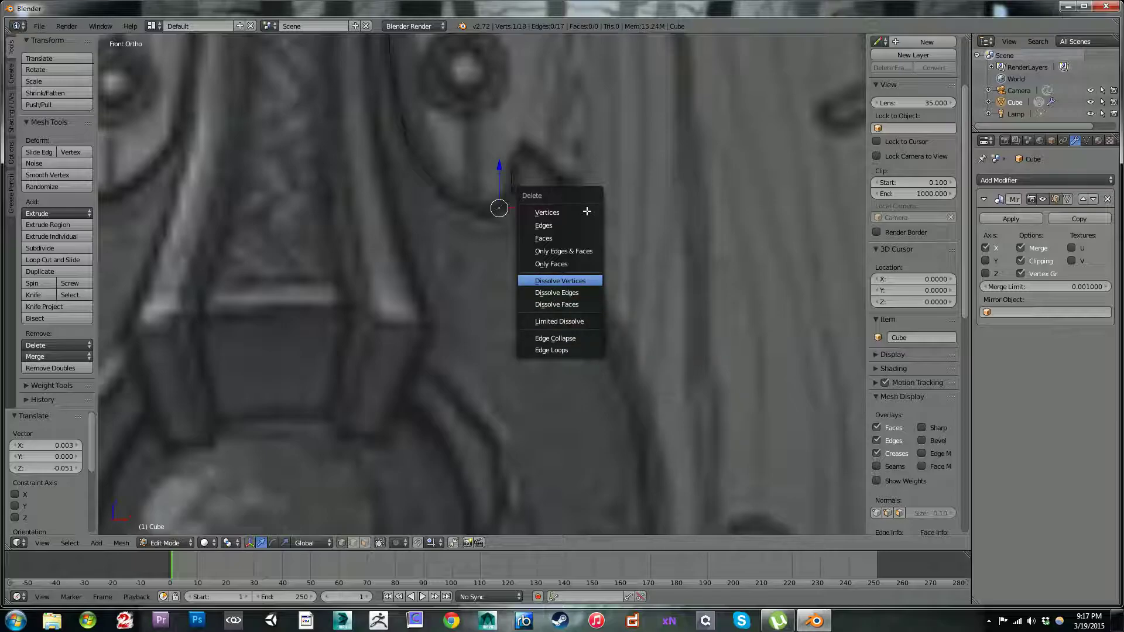
pyautogui.press('Return')
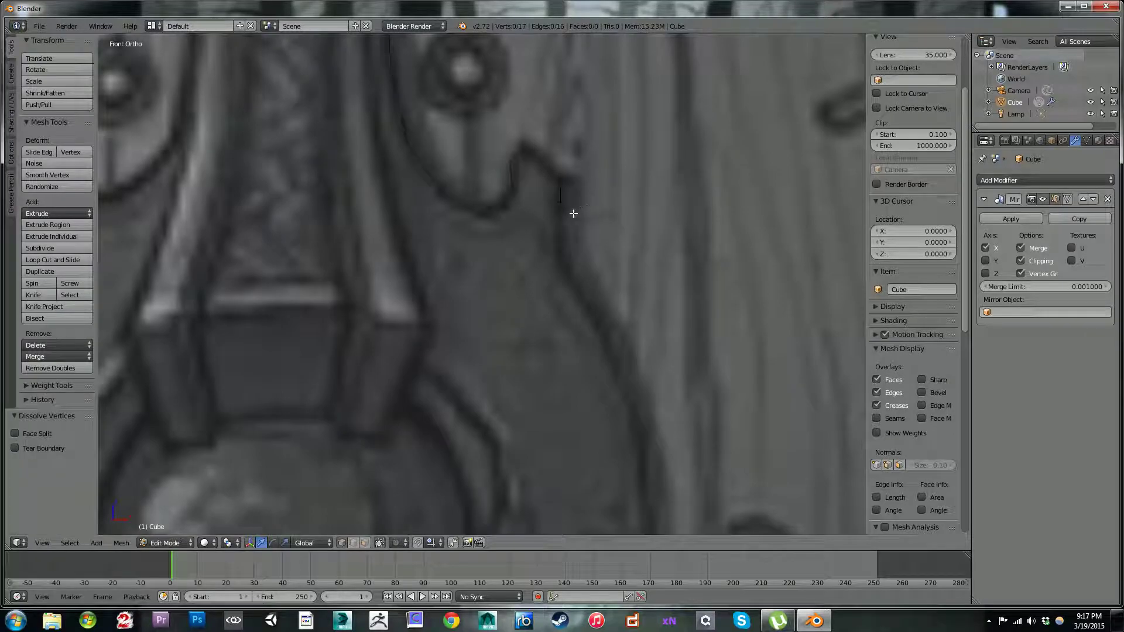
# Step: Reposition the vertices at the notch's bottom and along its inner curve so they follow the reference outline
pyautogui.rightClick(488, 214)
pyautogui.press('g')
pyautogui.click(502, 213)
pyautogui.rightClick(443, 193)
pyautogui.press('g')
pyautogui.click(448, 195)
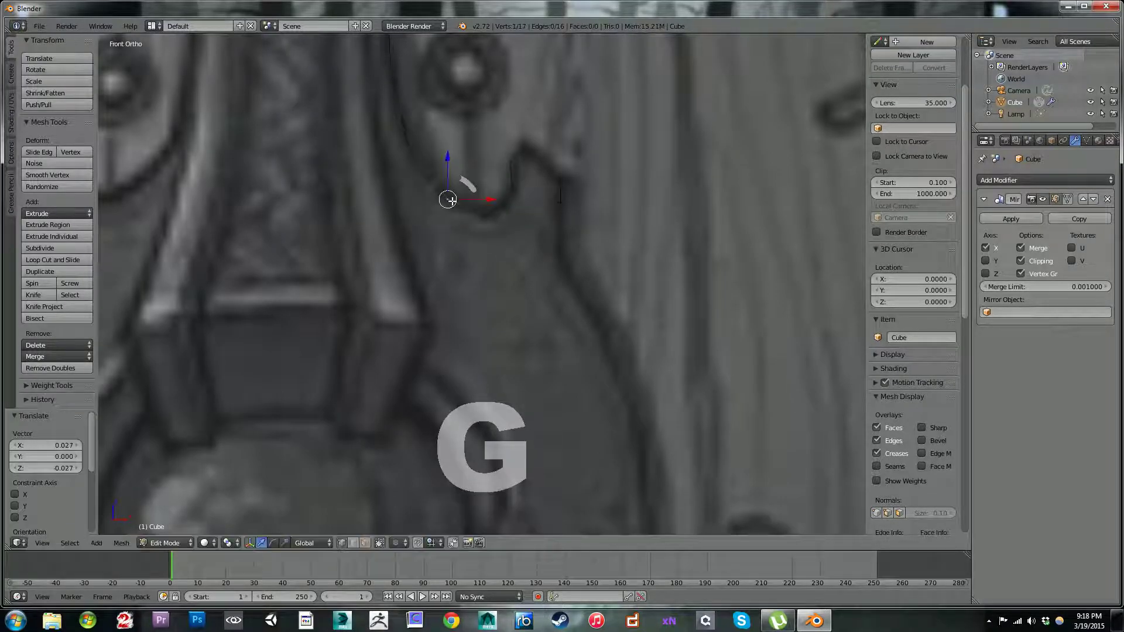
pyautogui.press('g')
pyautogui.click(414, 152)
# Step: Adjust the vertex on the notch's rising side and shift the bottom vertex about 0.017 along X
pyautogui.rightClick(514, 175)
pyautogui.press('g')
pyautogui.click(513, 190)
pyautogui.rightClick(490, 212)
pyautogui.press('g')
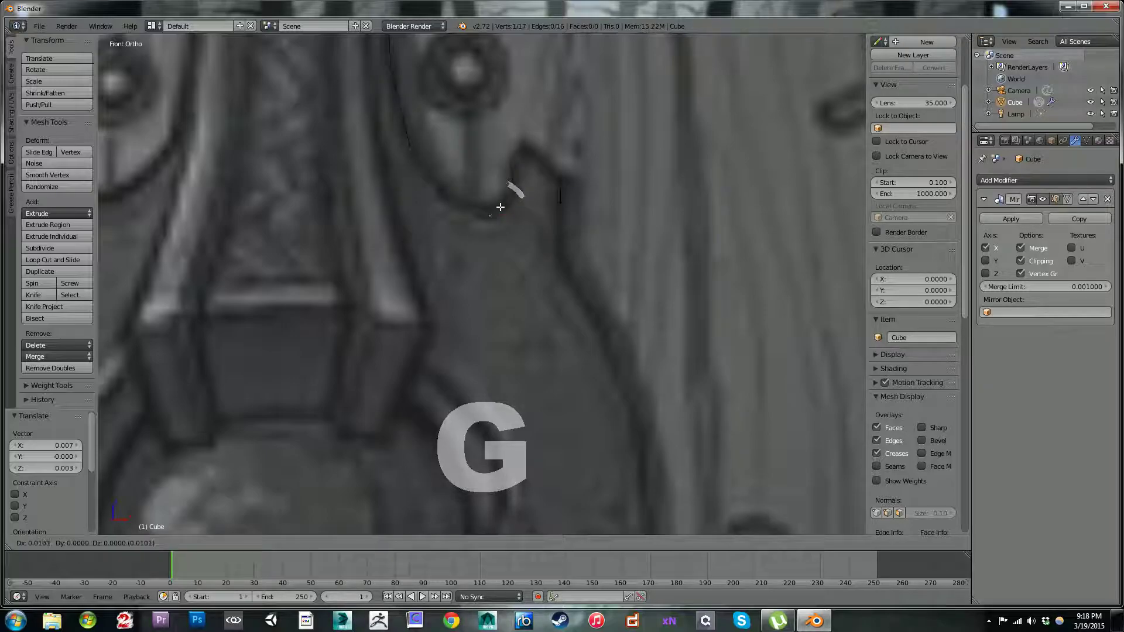
pyautogui.click(501, 207)
# Step: Extrude two vertices down the metal plate's outer edge from the spike's end vertex, each about 0.19 lower along Z
pyautogui.rightClick(558, 205)
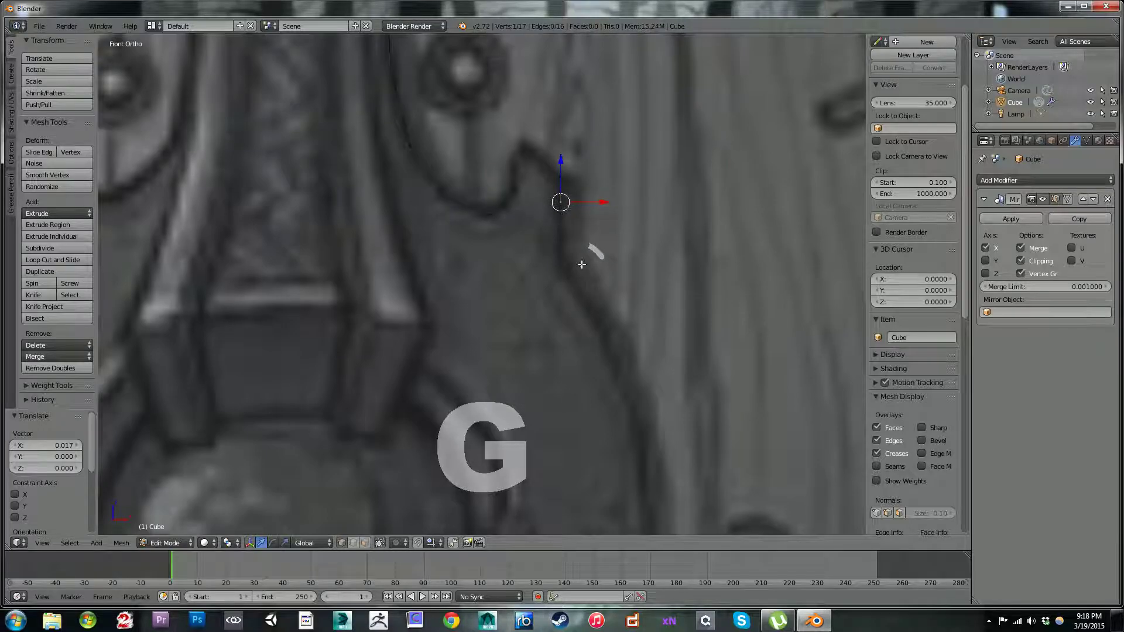
pyautogui.keyDown('shift'); pyautogui.moveTo(581, 265); pyautogui.dragTo(581, 244, button='middle'); pyautogui.keyUp('shift')
pyautogui.press('e')
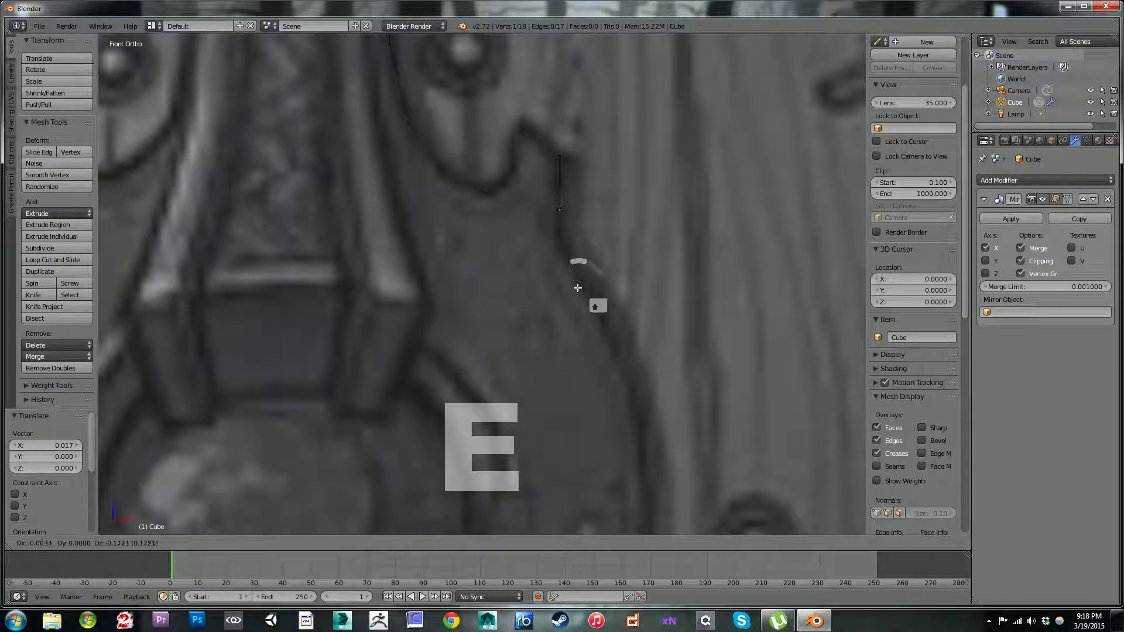
pyautogui.click(579, 289)
pyautogui.press('e')
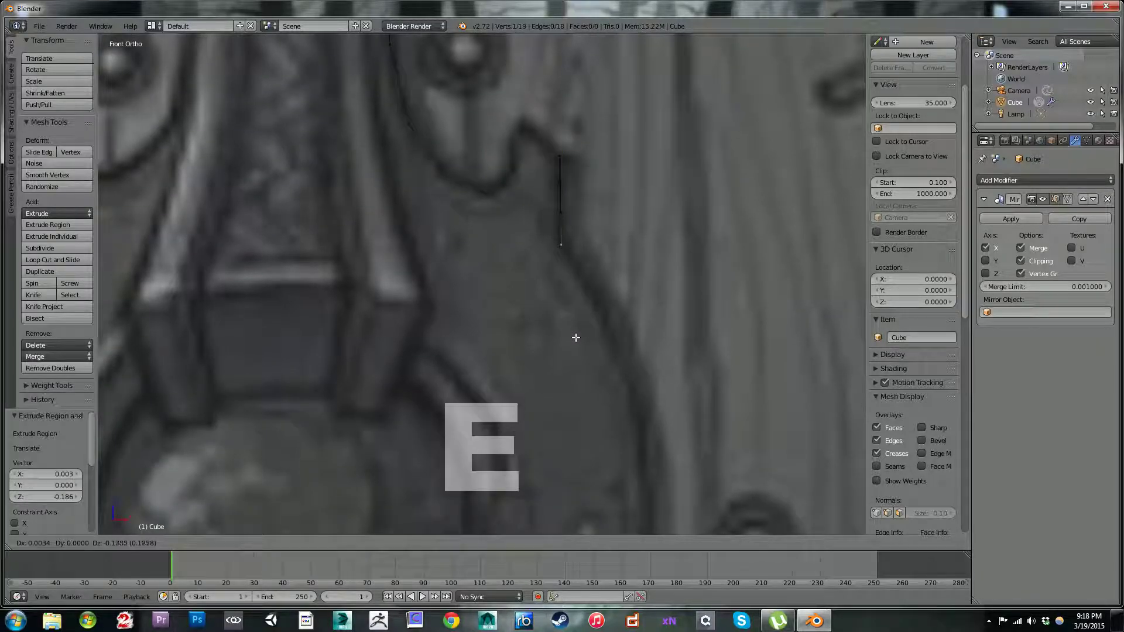
pyautogui.click(576, 339)
# Step: Extrude three vertices along the metal plate's curved outer edge down to the shield's mid-height, the last offset about 0.065 X and -0.607 Z
pyautogui.keyDown('shift'); pyautogui.moveTo(604, 234); pyautogui.dragTo(580, 169, button='middle'); pyautogui.keyUp('shift')
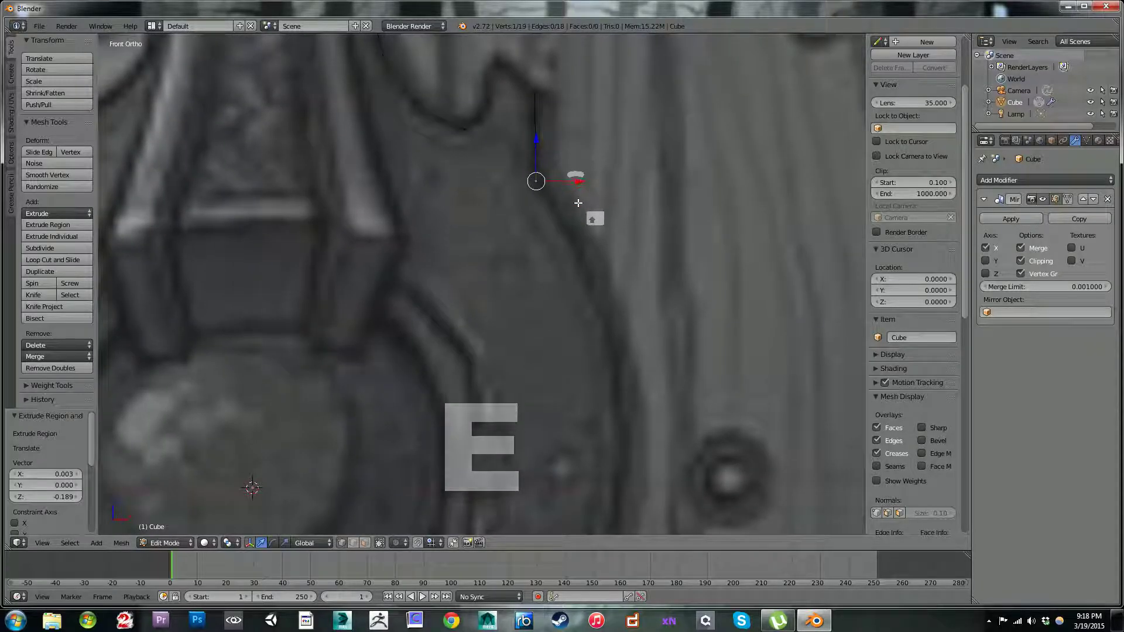
pyautogui.press('e')
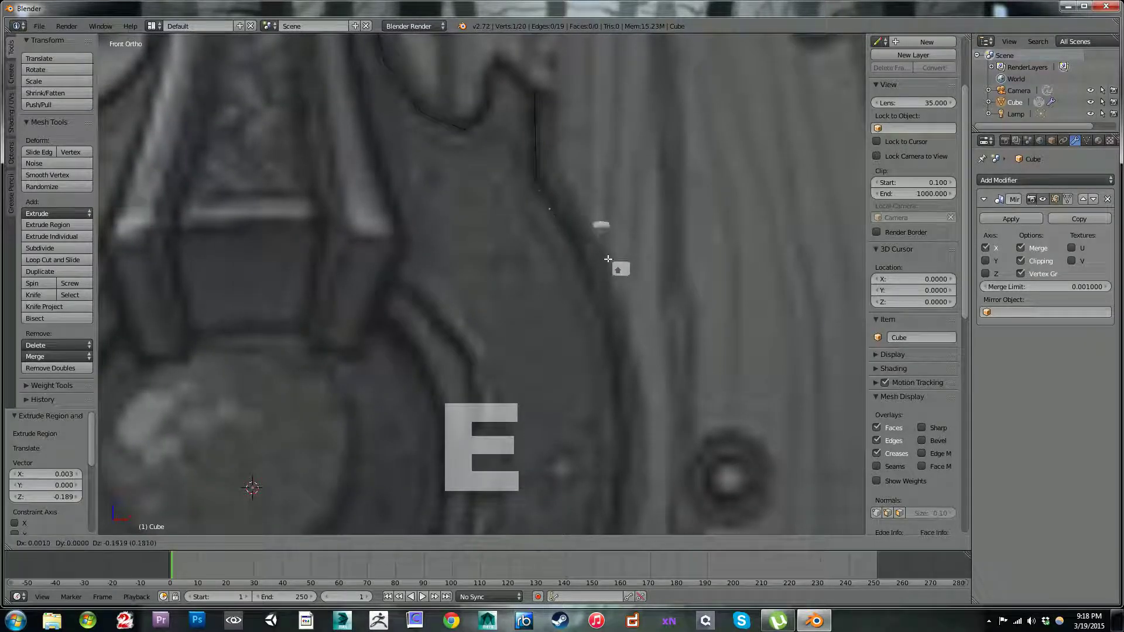
pyautogui.click(632, 301)
pyautogui.scroll(-4, 611, 260)
pyautogui.scroll(7, 610, 265)
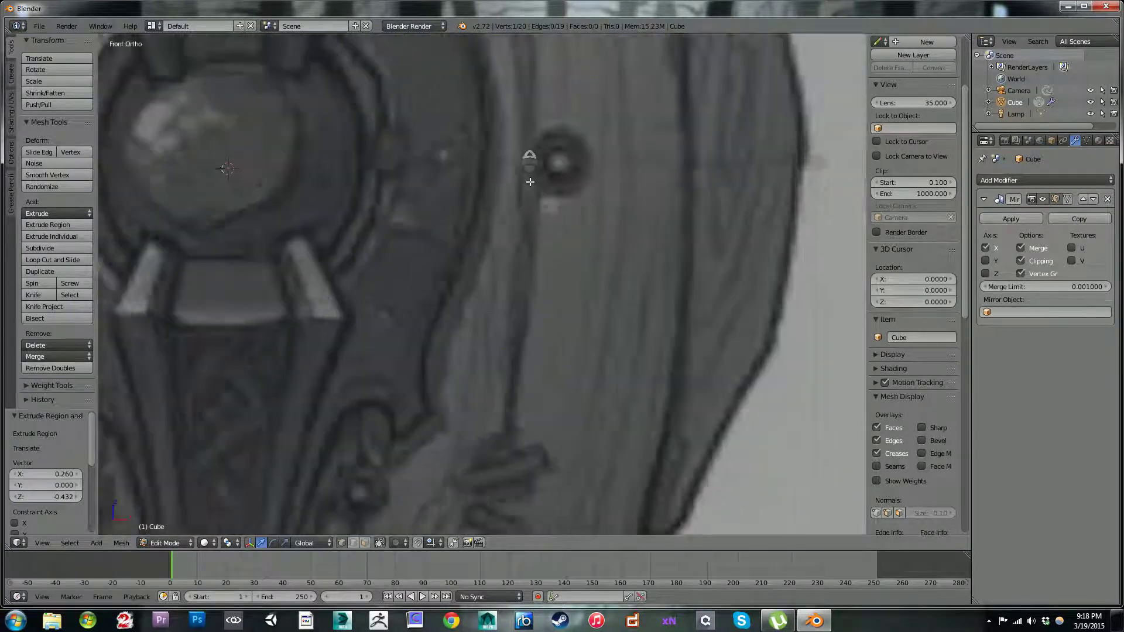
pyautogui.scroll(1, 527, 183)
pyautogui.keyDown('shift'); pyautogui.moveTo(511, 188); pyautogui.dragTo(555, 264, button='middle'); pyautogui.keyUp('shift')
pyautogui.press('e')
pyautogui.click(567, 302)
pyautogui.press('e')
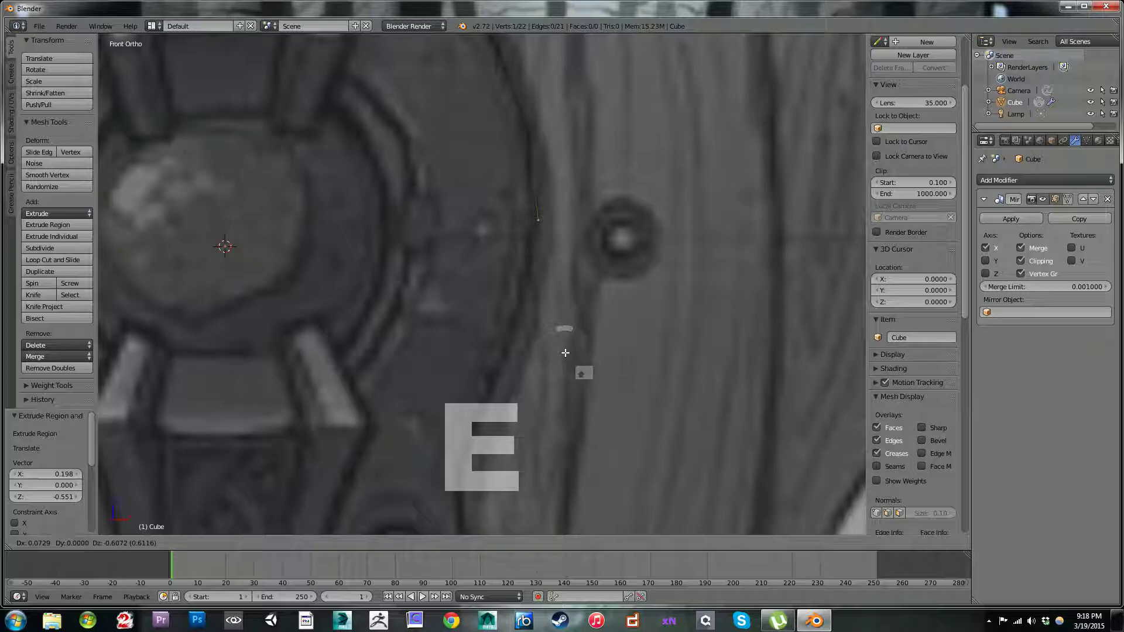
pyautogui.click(562, 340)
pyautogui.scroll(-7, 536, 282)
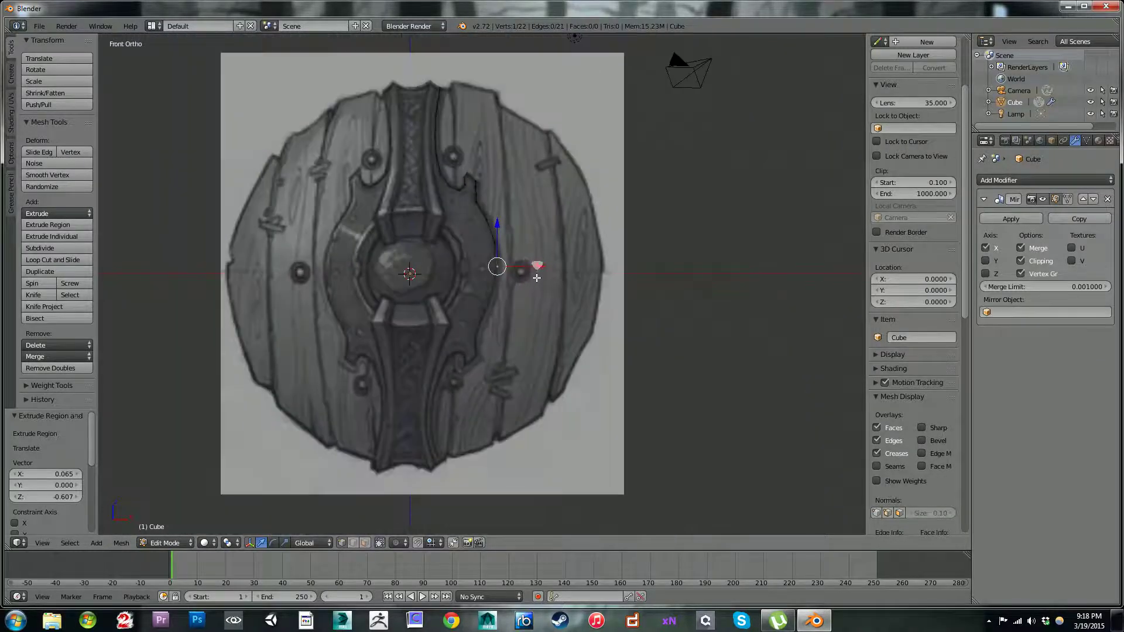
# Step: Shift the plate edge's end vertex about 0.010 X and -0.083 Z, and extrude another about 0.160 down to the shield's mid-height
pyautogui.scroll(2, 515, 225)
pyautogui.keyDown('shift'); pyautogui.moveTo(566, 288); pyautogui.dragTo(549, 310, button='middle'); pyautogui.keyUp('shift')
pyautogui.scroll(4, 587, 256)
pyautogui.press('g')
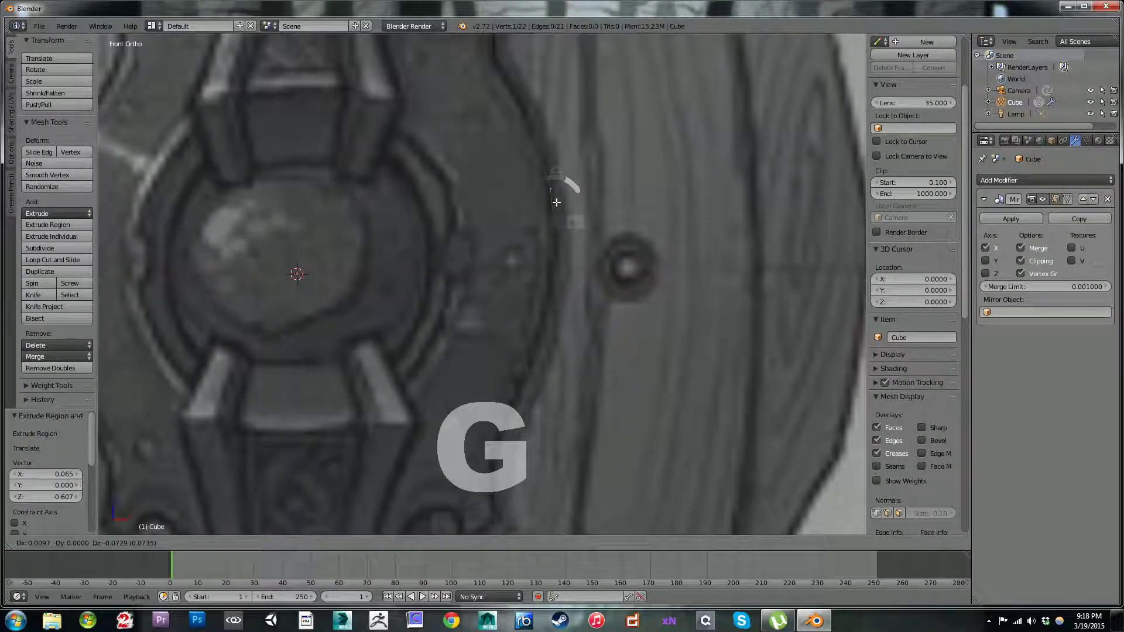
pyautogui.click(556, 201)
pyautogui.press('e')
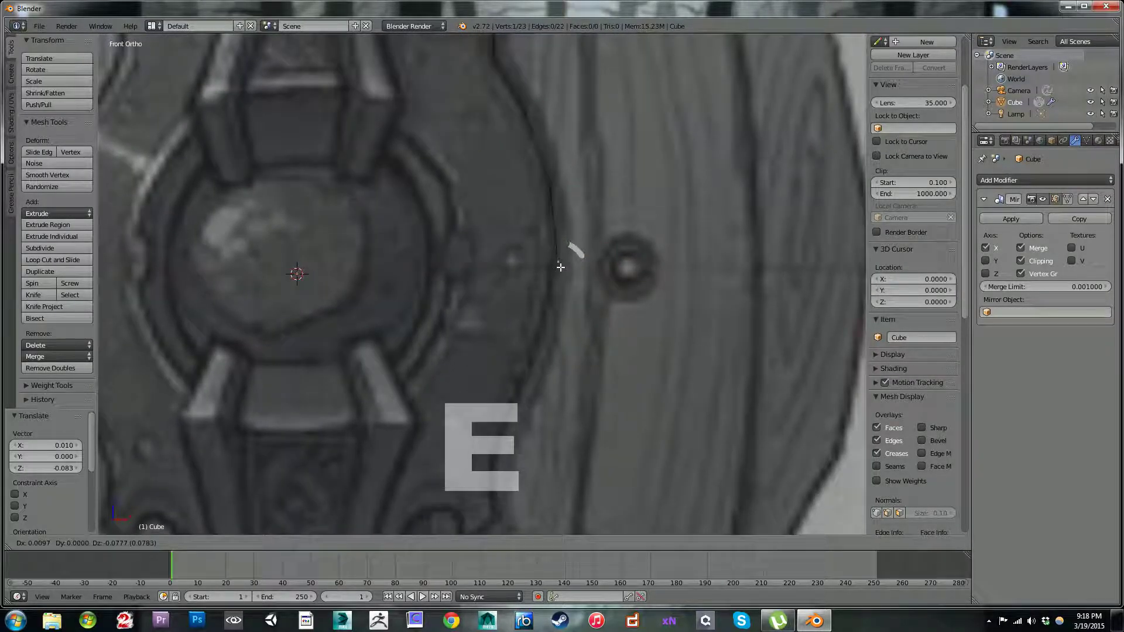
pyautogui.click(559, 277)
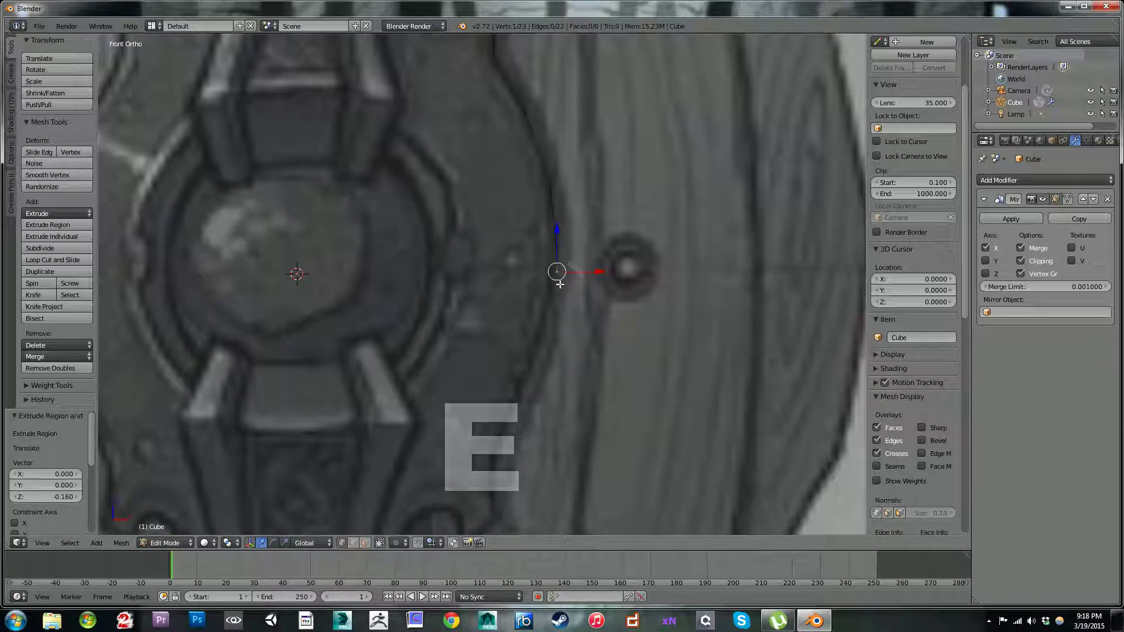
# Step: Mirror the outline across the Z axis as well in the Mirror modifier
pyautogui.click(985, 262)
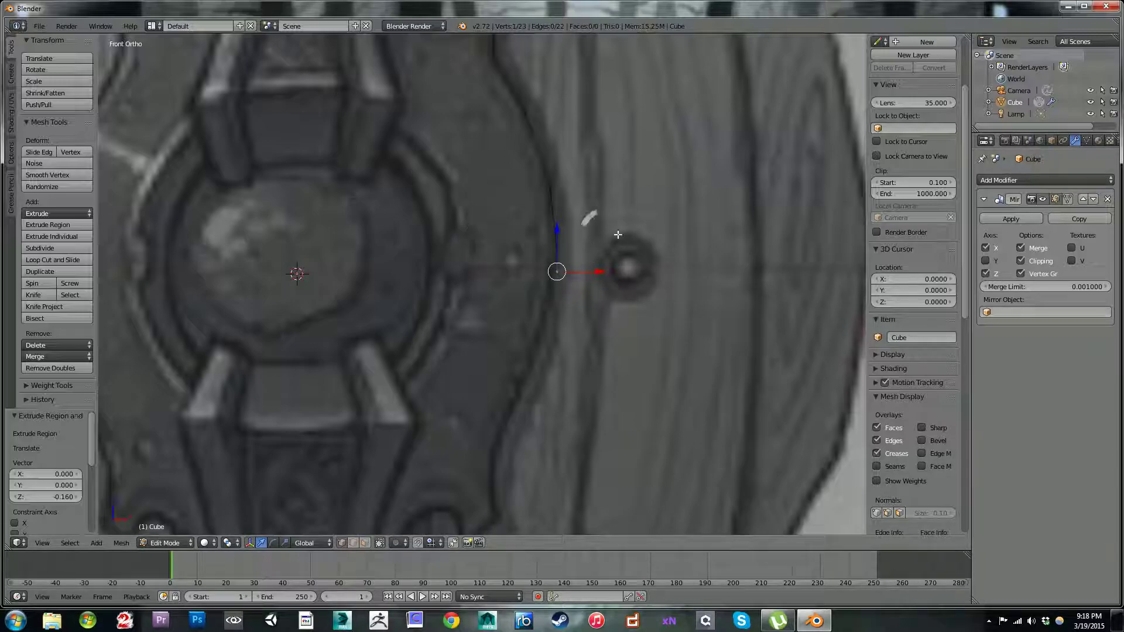
pyautogui.scroll(-4, 525, 222)
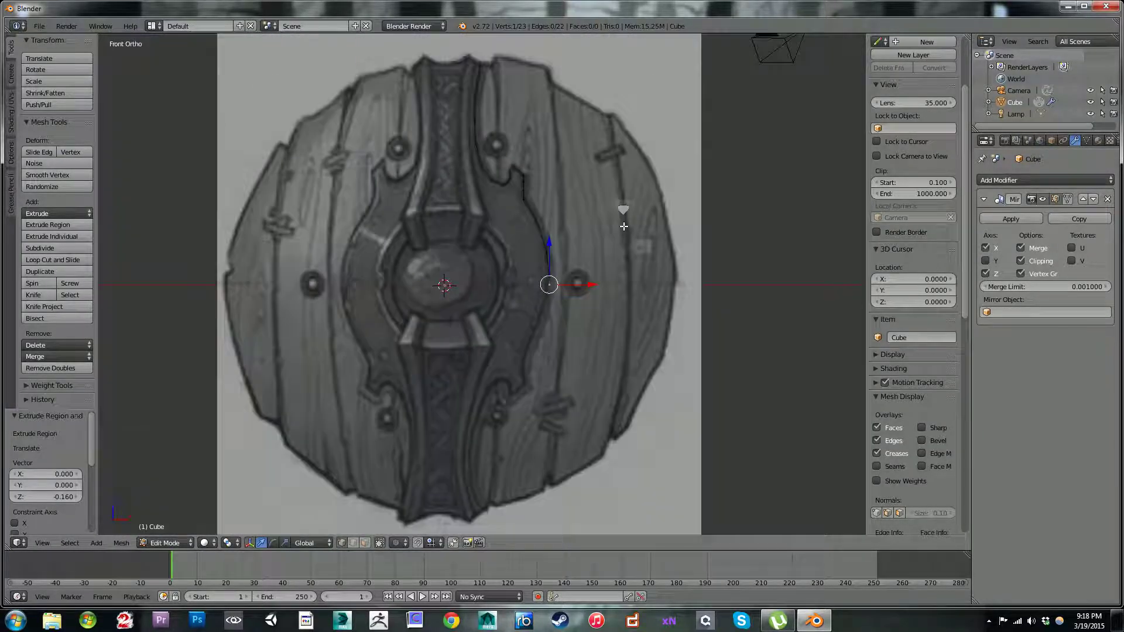
pyautogui.scroll(1, 623, 227)
# Step: Extrude the entire traced outline about -0.140 along Y to give it depth
pyautogui.press('a')
pyautogui.moveTo(622, 227); pyautogui.dragTo(553, 258, button='middle')
pyautogui.press('e')
pyautogui.rightClick(549, 204)
pyautogui.moveTo(525, 108); pyautogui.dragTo(601, 241)
pyautogui.moveTo(601, 240); pyautogui.dragTo(610, 281, button='middle')
pyautogui.press('KP_1')
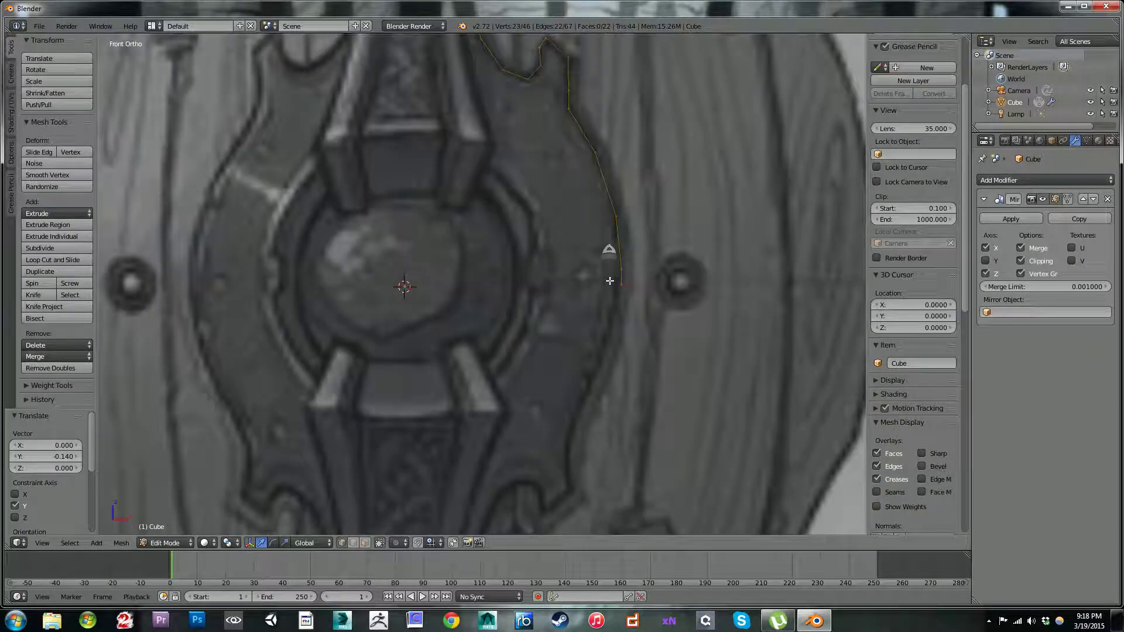
# Step: Move the outline's end edge at the shield's mid-height along Z onto the mirror plane, and raise it about 0.014
pyautogui.moveTo(702, 340); pyautogui.dragTo(673, 339, button='middle')
pyautogui.press('KP_1')
pyautogui.rightClick(619, 281)
pyautogui.scroll(3, 687, 284)
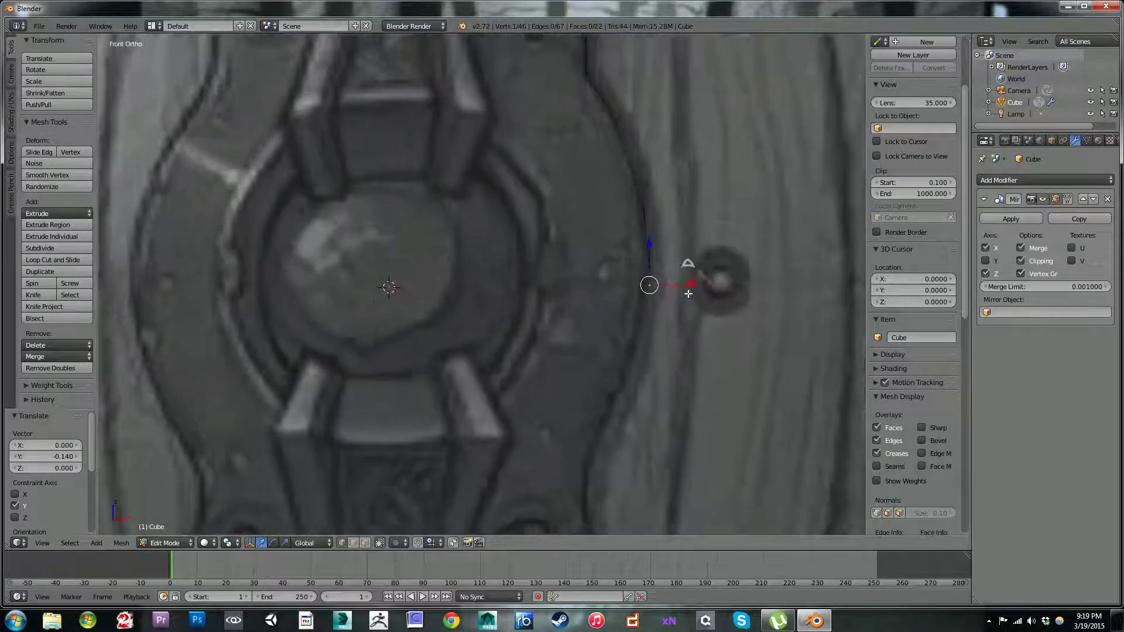
pyautogui.keyDown('shift'); pyautogui.moveTo(745, 274); pyautogui.dragTo(635, 275, button='middle'); pyautogui.keyUp('shift')
pyautogui.scroll(1, 637, 273)
pyautogui.keyDown('shift'); pyautogui.rightClick(629, 276); pyautogui.keyUp('shift')
pyautogui.press('g')
pyautogui.press('z')
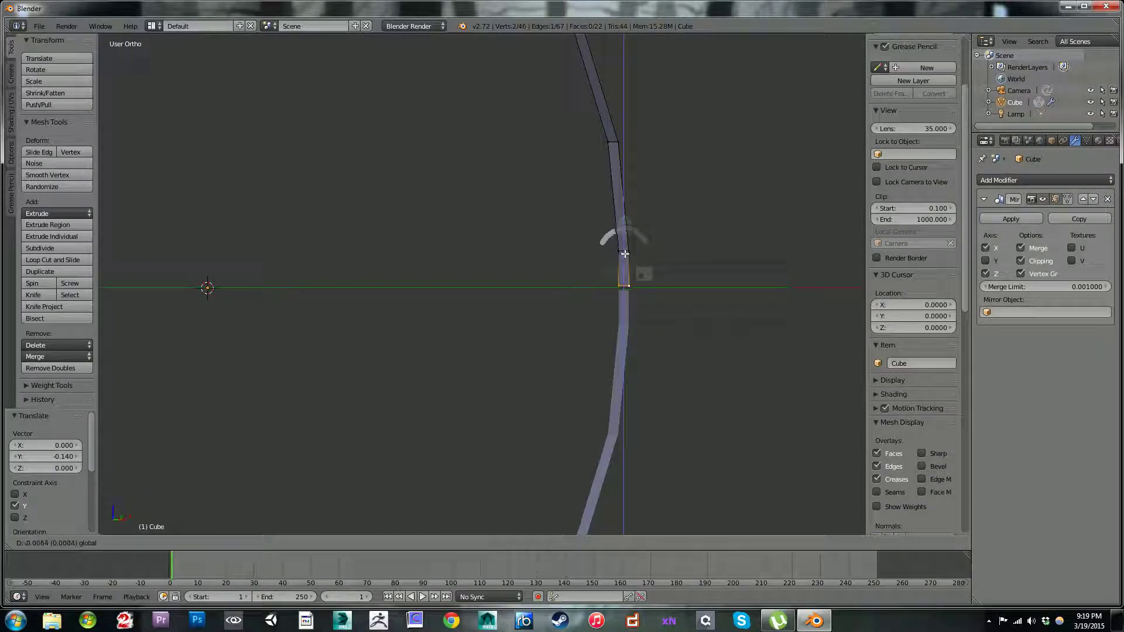
pyautogui.click(626, 261)
pyautogui.press('g')
pyautogui.press('z')
pyautogui.click(625, 239)
# Step: Slide the edge just above the mirror plane upward along the strip with a factor of about 0.352
pyautogui.rightClick(639, 251)
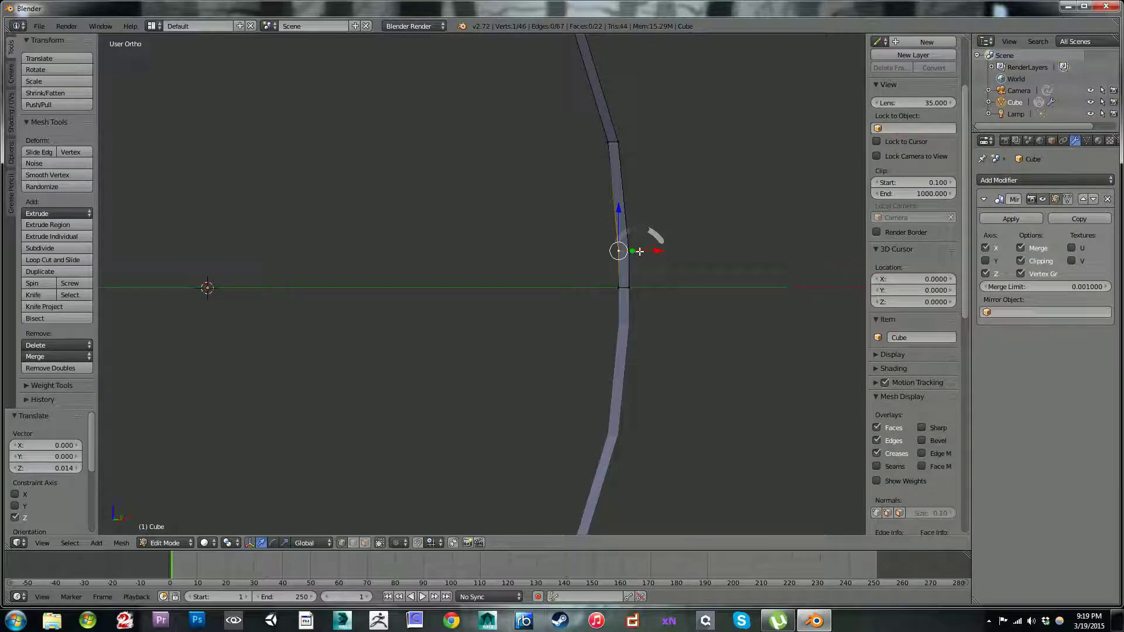
pyautogui.hotkey('shift', 'v')
pyautogui.click(622, 216)
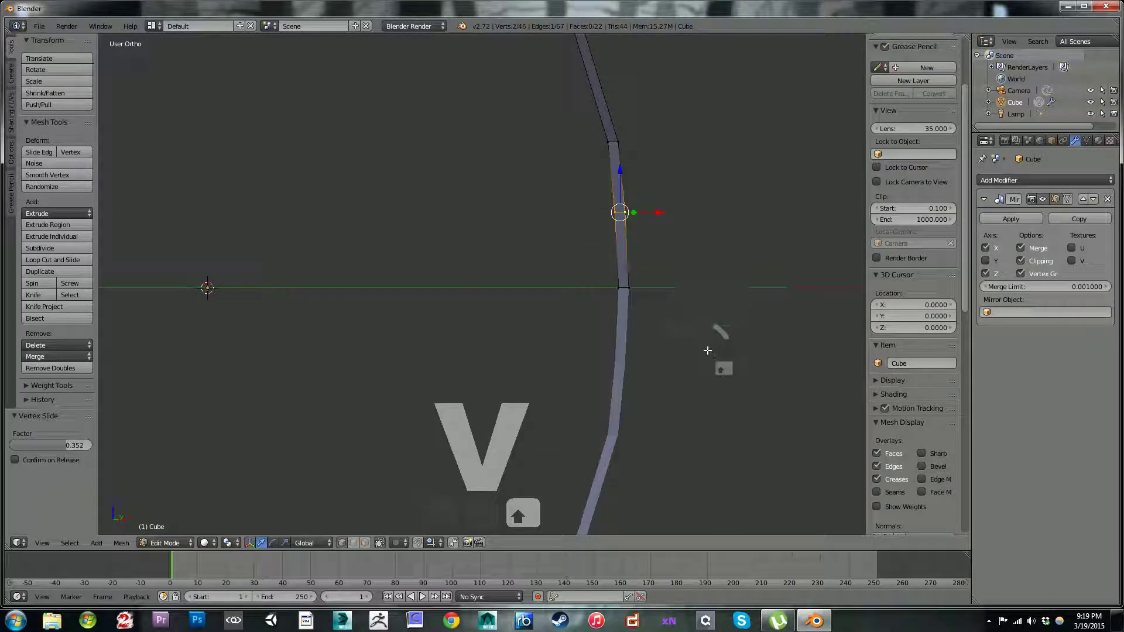
pyautogui.press('KP_1')
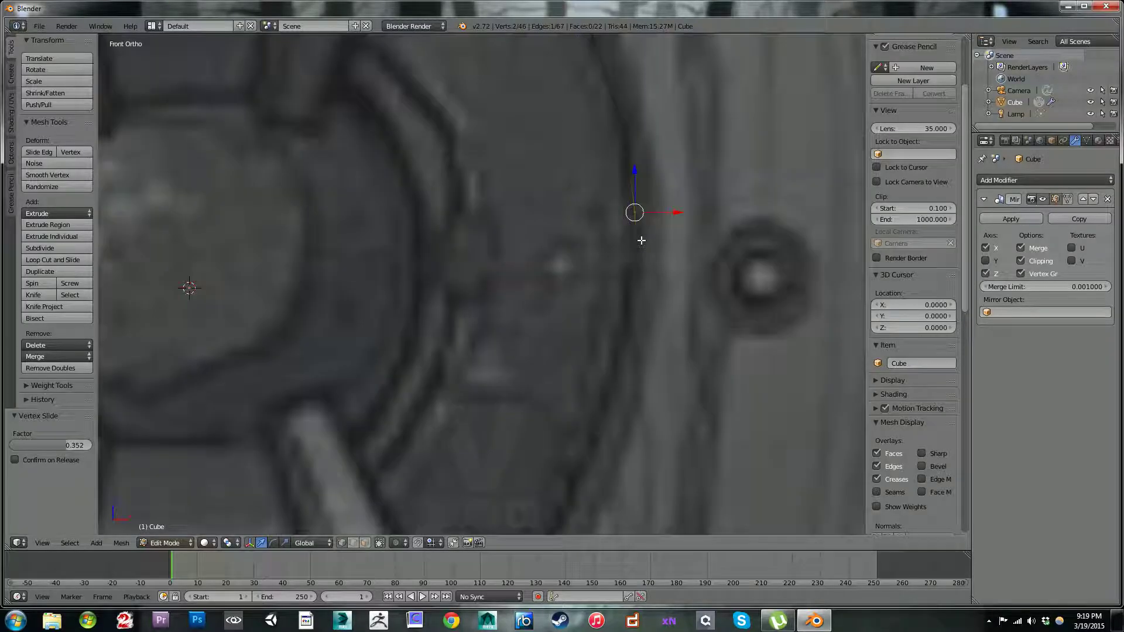
# Step: Shift the front rim's vertices, leaving out the strap's top edge and the spike, about -0.049 along X
pyautogui.keyDown('alt'); pyautogui.rightClick(636, 261); pyautogui.keyUp('alt')
pyautogui.moveTo(671, 252); pyautogui.dragTo(632, 204, button='middle')
pyautogui.scroll(-6, 585, 193)
pyautogui.keyDown('shift'); pyautogui.moveTo(492, 176); pyautogui.dragTo(527, 309, button='middle'); pyautogui.keyUp('shift')
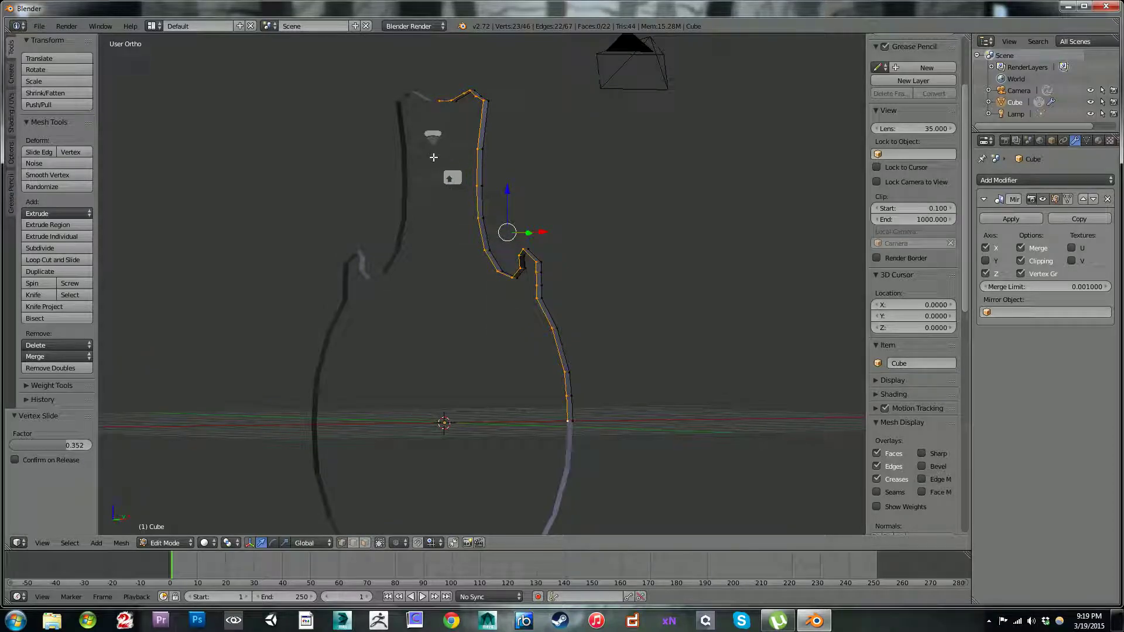
pyautogui.press('c')
pyautogui.moveTo(447, 105)
pyautogui.mouseDown(button='middle')
pyautogui.moveTo(458, 96)
pyautogui.moveTo(532, 100)
pyautogui.mouseUp(button='middle')
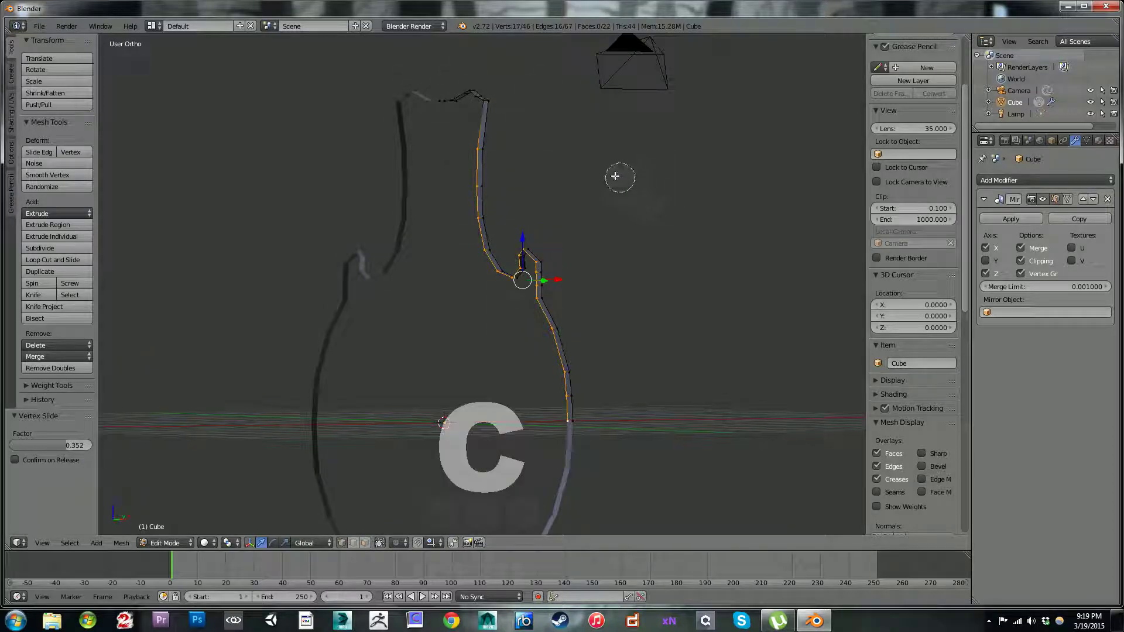
pyautogui.rightClick(572, 271)
pyautogui.moveTo(572, 271)
pyautogui.mouseDown(button='middle')
pyautogui.moveTo(602, 264)
pyautogui.moveTo(537, 244)
pyautogui.moveTo(579, 266)
pyautogui.moveTo(537, 241)
pyautogui.moveTo(546, 260)
pyautogui.mouseUp(button='middle')
pyautogui.scroll(3, 537, 243)
pyautogui.press('c')
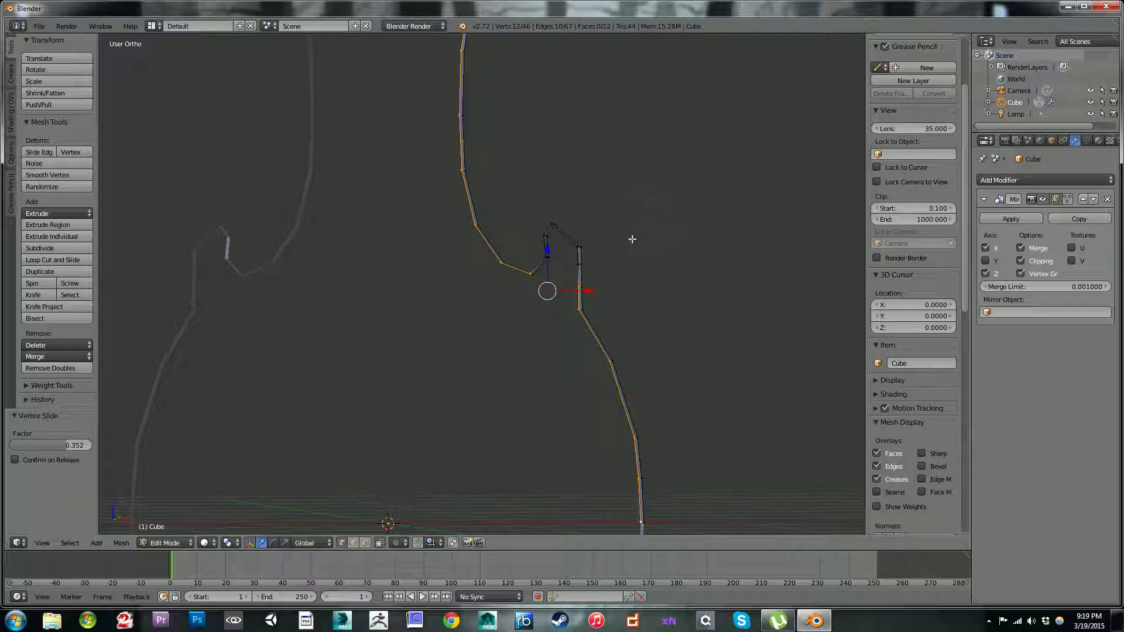
pyautogui.press('c')
pyautogui.moveTo(603, 266); pyautogui.dragTo(579, 281, button='middle')
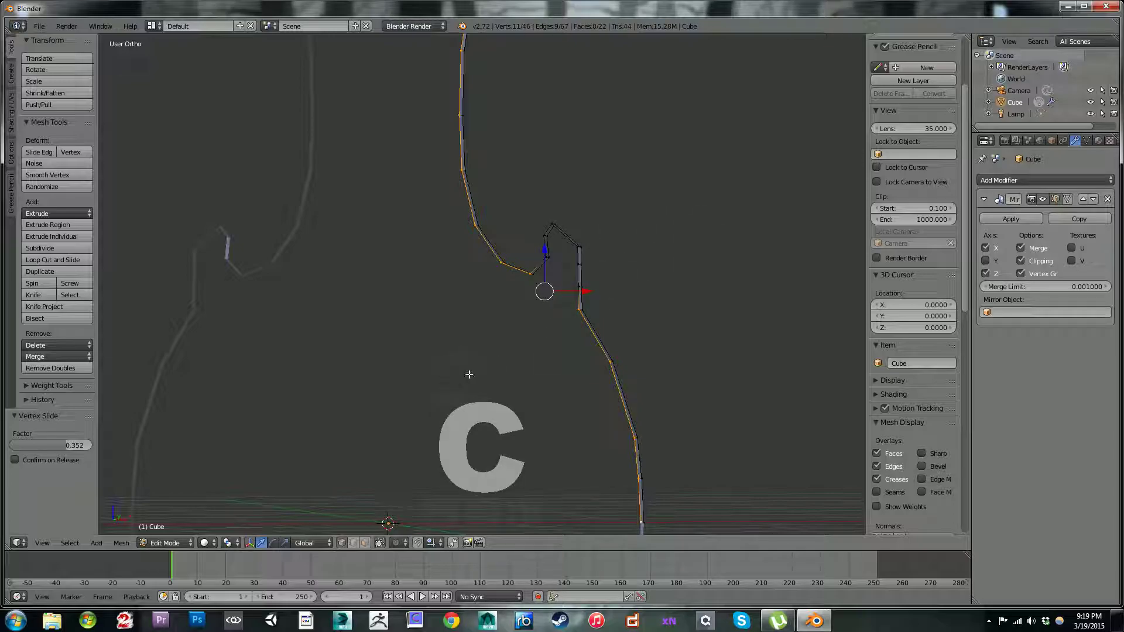
pyautogui.press('KP_1')
pyautogui.keyDown('shift'); pyautogui.scroll(-3, 602, 231); pyautogui.keyUp('shift')
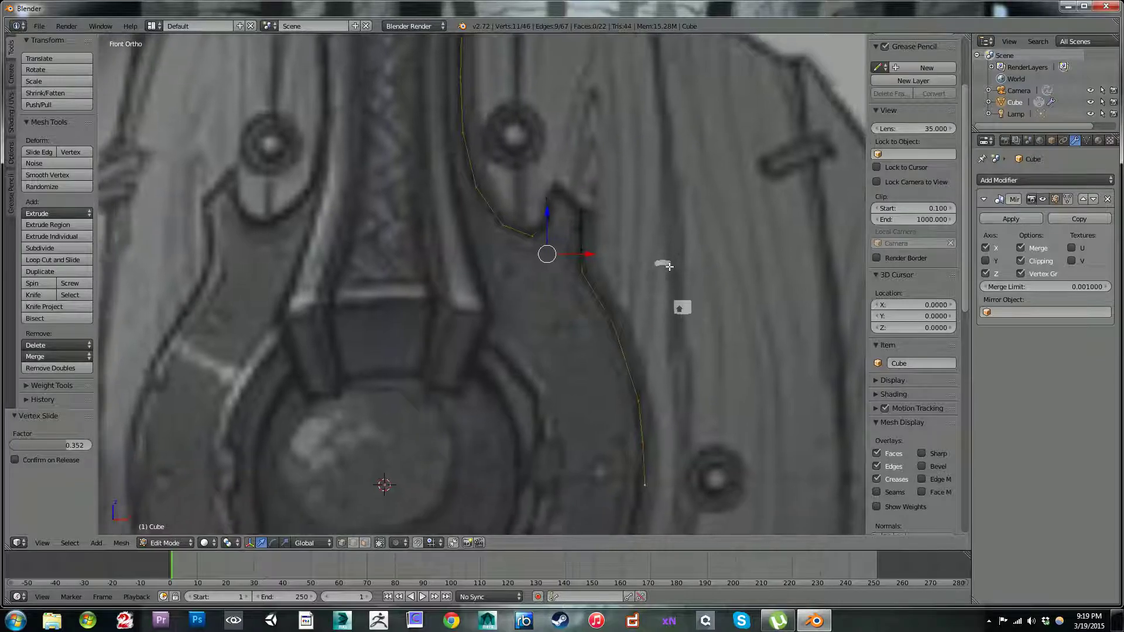
pyautogui.moveTo(597, 235); pyautogui.dragTo(592, 233)
# Step: Reposition the front-rim vertices on the spike's outer side, the lower one by about -0.024 X and 0.015 Z
pyautogui.rightClick(587, 233)
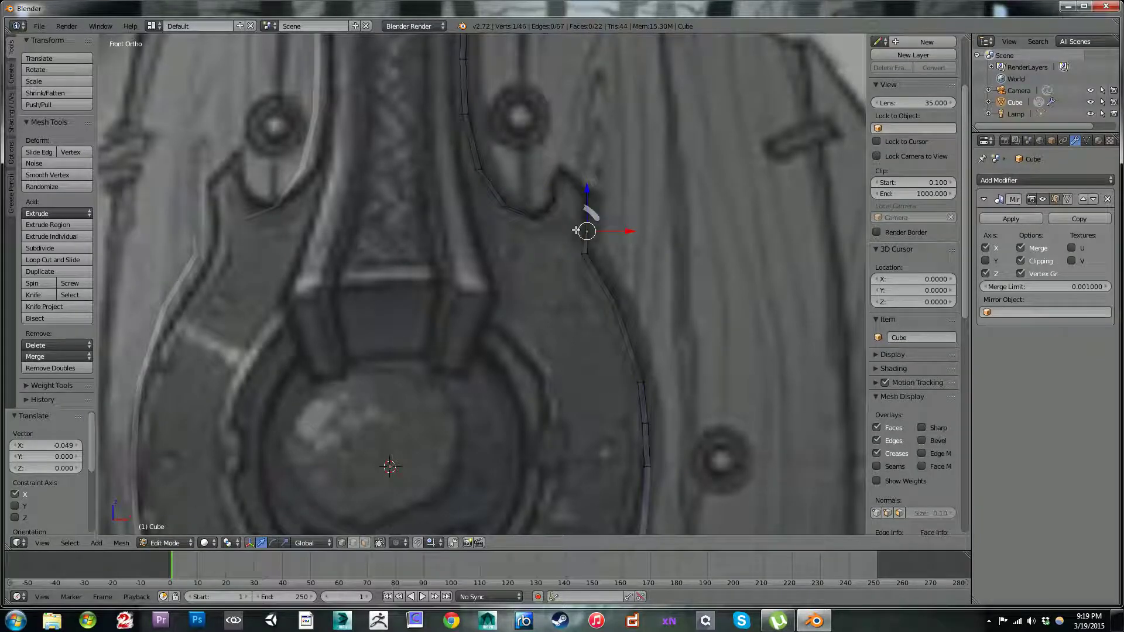
pyautogui.press('g')
pyautogui.click(581, 227)
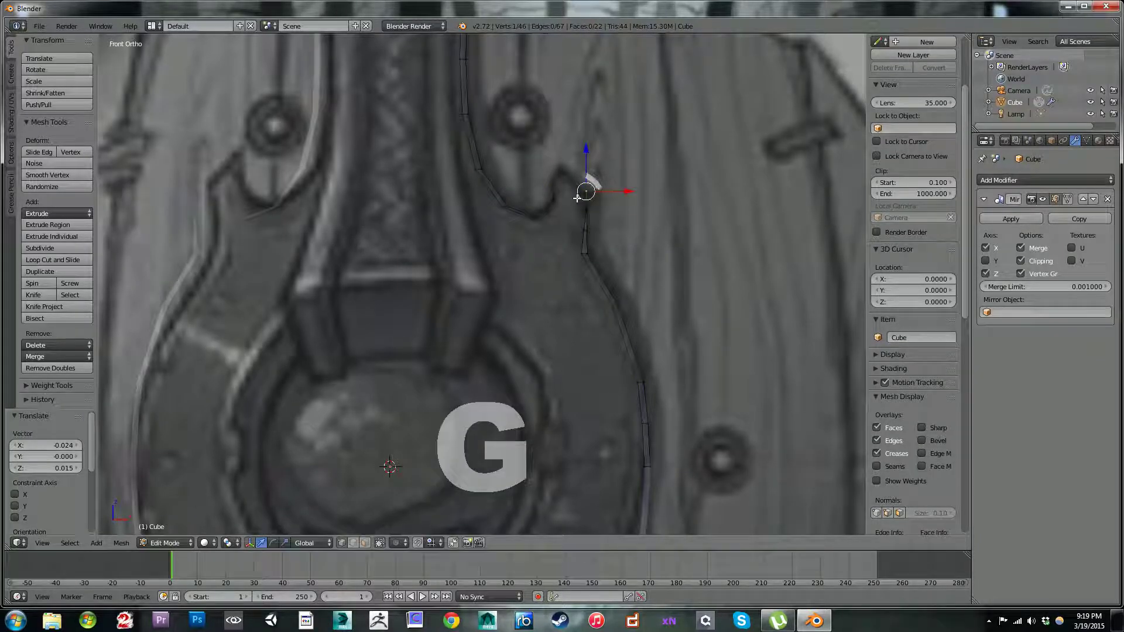
pyautogui.press('g')
pyautogui.click(579, 203)
pyautogui.press('g')
pyautogui.click(583, 181)
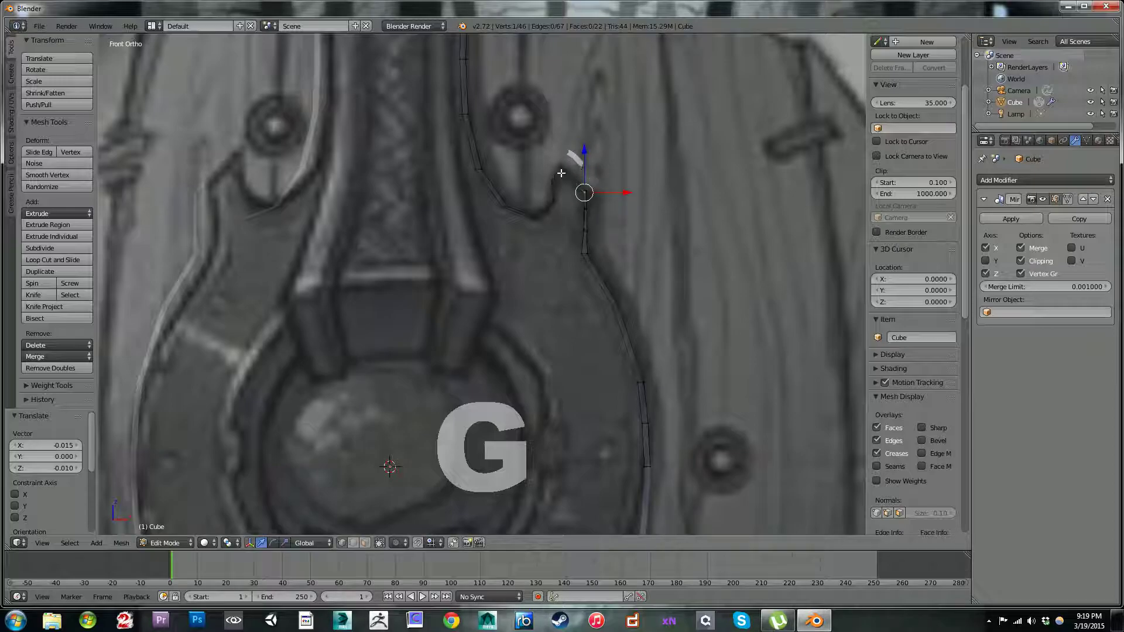
# Step: Reposition the front-rim vertices at the spike's tip, along its inner side and at the notch's bottom to form an even bevel
pyautogui.press('g')
pyautogui.click(564, 175)
pyautogui.press('g')
pyautogui.click(558, 183)
pyautogui.press('g')
pyautogui.click(562, 198)
pyautogui.press('g')
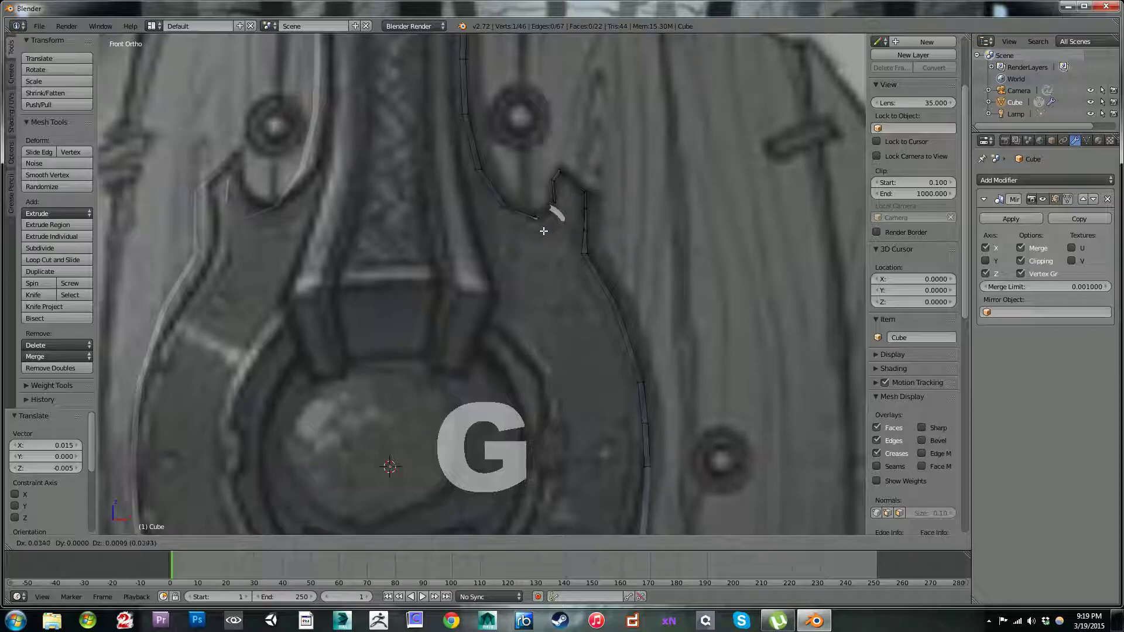
pyautogui.click(544, 225)
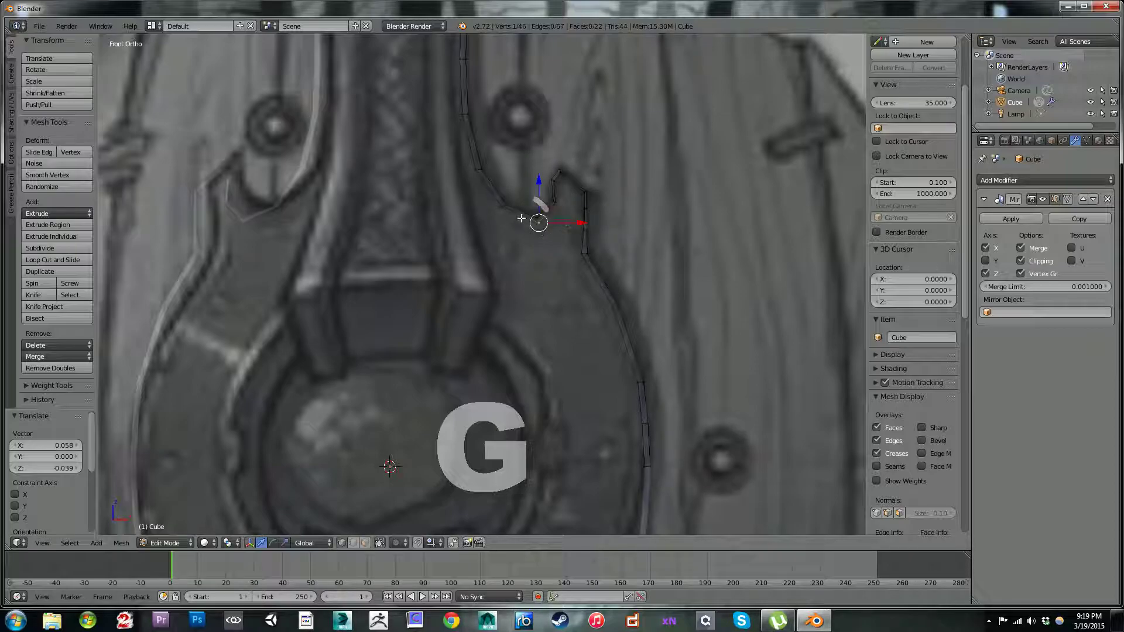
pyautogui.press('g')
pyautogui.click(548, 209)
# Step: Fine-tune the front-rim vertices around the spike, nudging its outer corner about -0.010 X and -0.005 Z at the end
pyautogui.press('g')
pyautogui.click(580, 225)
pyautogui.press('g')
pyautogui.click(575, 218)
pyautogui.rightClick(578, 198)
pyautogui.press('g')
pyautogui.click(577, 200)
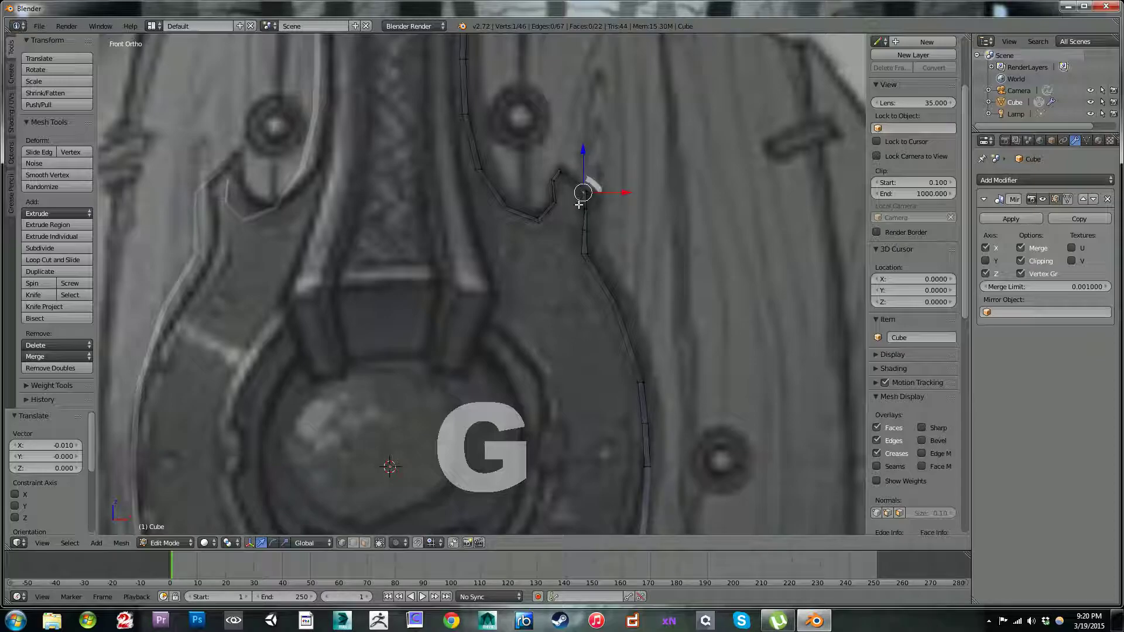
pyautogui.press('g')
pyautogui.click(577, 209)
# Step: Move the front-rim vertices at the strap's upper outer corner and peak slightly inward from the outline
pyautogui.keyDown('shift'); pyautogui.scroll(8, 515, 210); pyautogui.keyUp('shift')
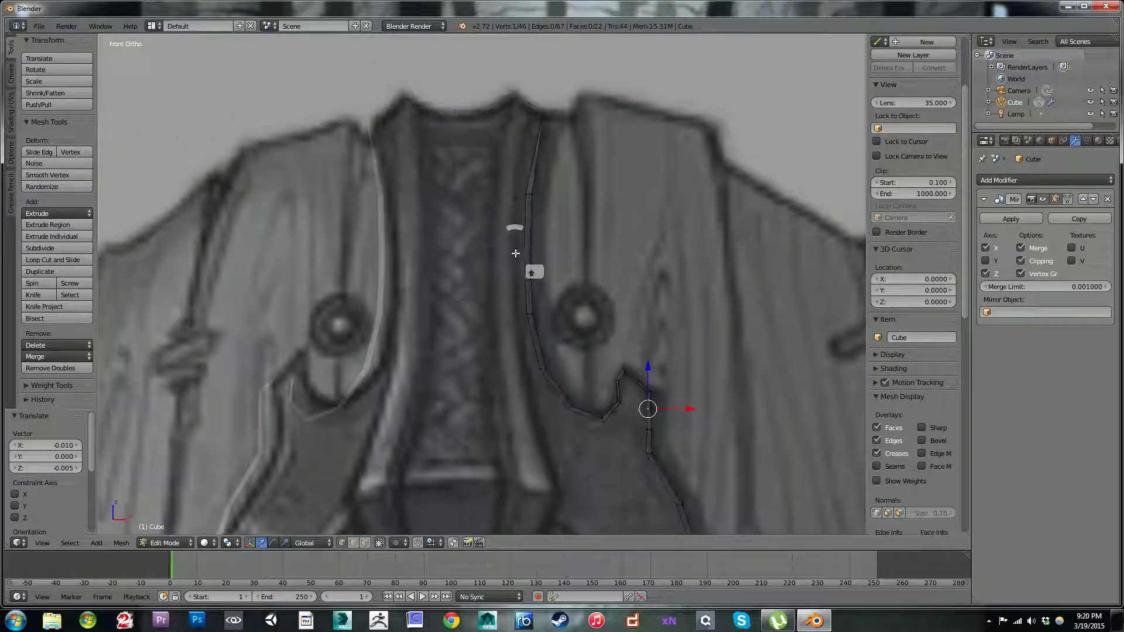
pyautogui.keyDown('shift'); pyautogui.moveTo(505, 219); pyautogui.dragTo(506, 271, button='middle'); pyautogui.keyUp('shift')
pyautogui.scroll(3, 535, 205)
pyautogui.keyDown('shift'); pyautogui.moveTo(534, 194); pyautogui.dragTo(524, 275, button='middle'); pyautogui.keyUp('shift')
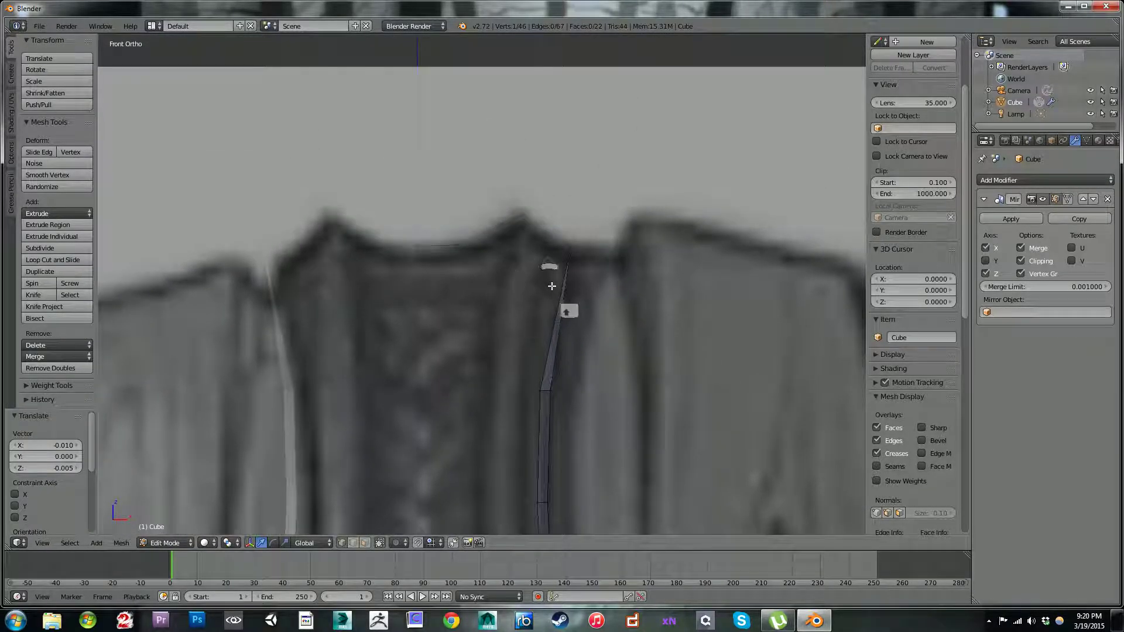
pyautogui.press('g')
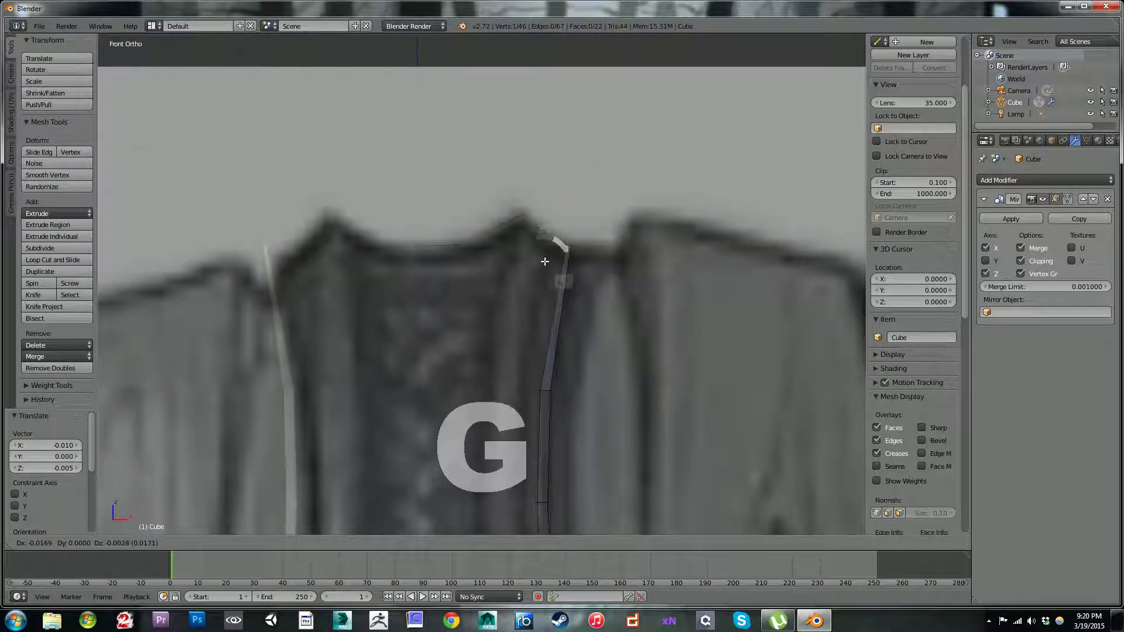
pyautogui.click(548, 264)
pyautogui.press('g')
pyautogui.click(520, 213)
pyautogui.press('g')
pyautogui.click(519, 219)
# Step: Lower the front-rim vertices along the strap's top edge from the peak to the centre, the centre one about -0.037 along Z
pyautogui.rightClick(505, 228)
pyautogui.press('g')
pyautogui.click(505, 241)
pyautogui.rightClick(458, 242)
pyautogui.press('g')
pyautogui.click(427, 247)
pyautogui.rightClick(425, 246)
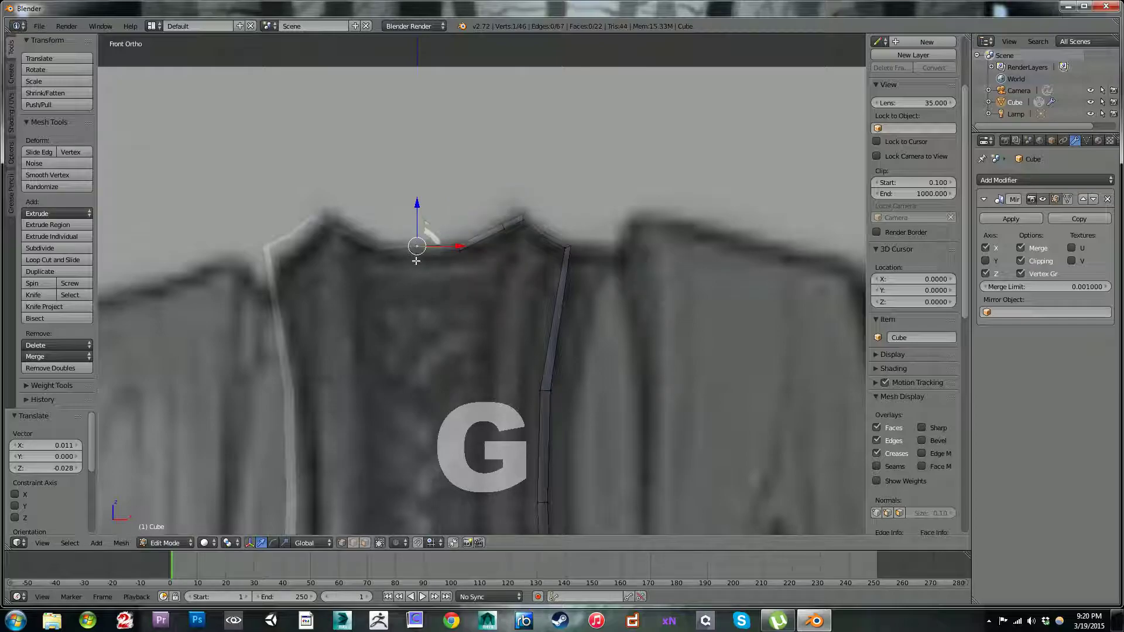
pyautogui.press('g')
pyautogui.click(416, 272)
# Step: Examine the bevelled outline against the reference from the strap's top down the plate
pyautogui.scroll(-3, 426, 269)
pyautogui.keyDown('shift'); pyautogui.moveTo(533, 332); pyautogui.dragTo(533, 277, button='middle'); pyautogui.keyUp('shift')
pyautogui.scroll(-1, 532, 304)
pyautogui.scroll(-4, 535, 281)
pyautogui.keyDown('shift'); pyautogui.moveTo(606, 343); pyautogui.dragTo(542, 195, button='middle'); pyautogui.keyUp('shift')
pyautogui.keyDown('shift'); pyautogui.moveTo(525, 296); pyautogui.dragTo(583, 297, button='middle'); pyautogui.keyUp('shift')
pyautogui.scroll(2, 552, 200)
pyautogui.scroll(4, 552, 200)
pyautogui.scroll(-3, 583, 293)
pyautogui.keyDown('shift'); pyautogui.moveTo(530, 194); pyautogui.dragTo(555, 330, button='middle'); pyautogui.keyUp('shift')
pyautogui.keyDown('shift'); pyautogui.moveTo(536, 219); pyautogui.dragTo(584, 340, button='middle'); pyautogui.keyUp('shift')
pyautogui.keyDown('shift'); pyautogui.moveTo(517, 167); pyautogui.dragTo(507, 355, button='middle'); pyautogui.keyUp('shift')
pyautogui.scroll(3, 507, 346)
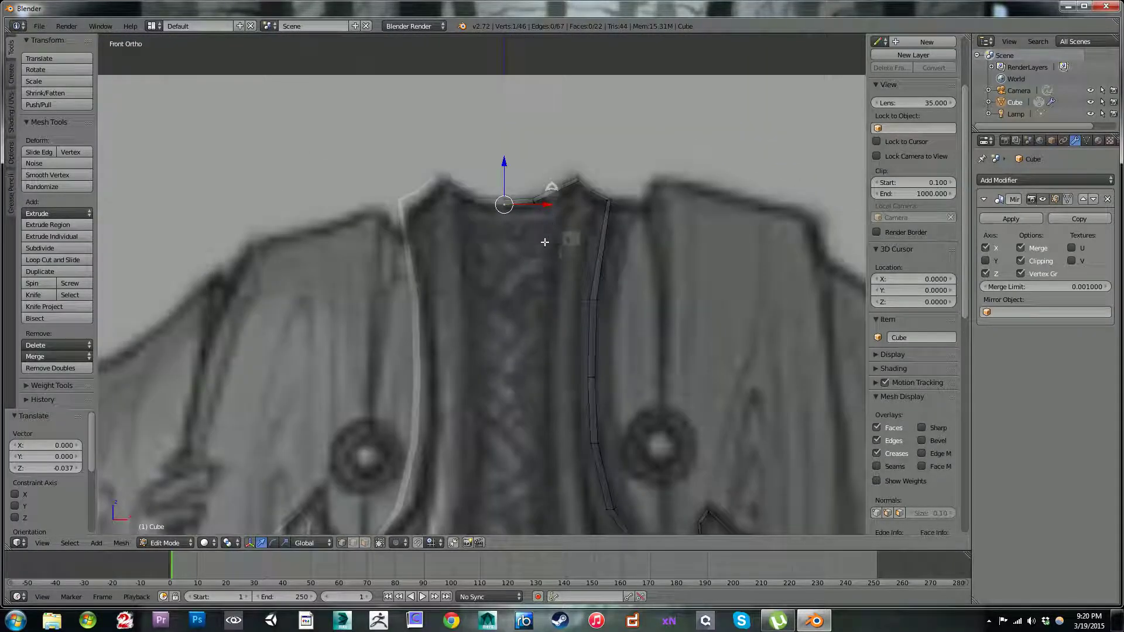
pyautogui.keyDown('shift'); pyautogui.moveTo(535, 212); pyautogui.dragTo(530, 334, button='middle'); pyautogui.keyUp('shift')
pyautogui.scroll(2, 529, 331)
pyautogui.keyDown('shift'); pyautogui.moveTo(512, 379); pyautogui.dragTo(548, 309, button='middle'); pyautogui.keyUp('shift')
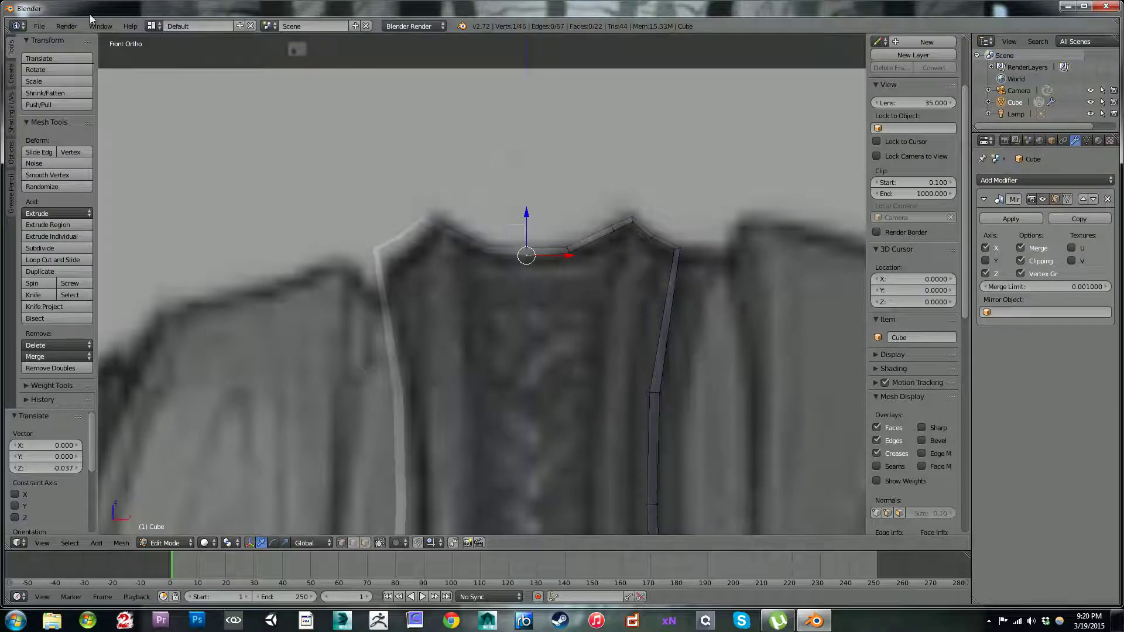
# Step: Find the F2 mesh add-on in the user preferences, enable it and close the preferences
pyautogui.click(39, 27)
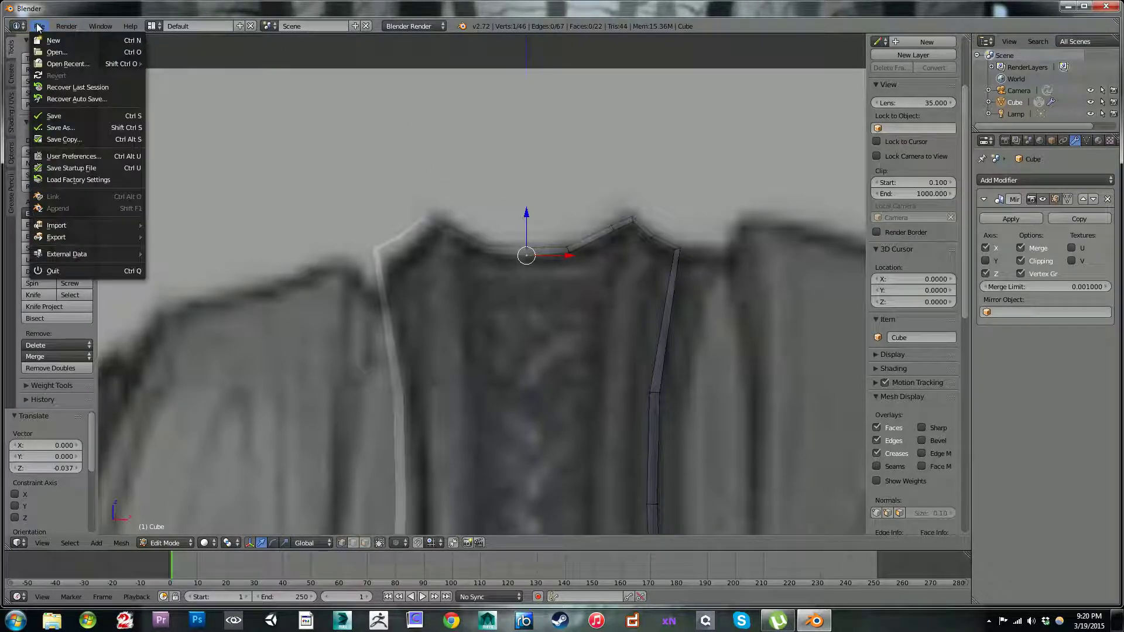
pyautogui.click(84, 155)
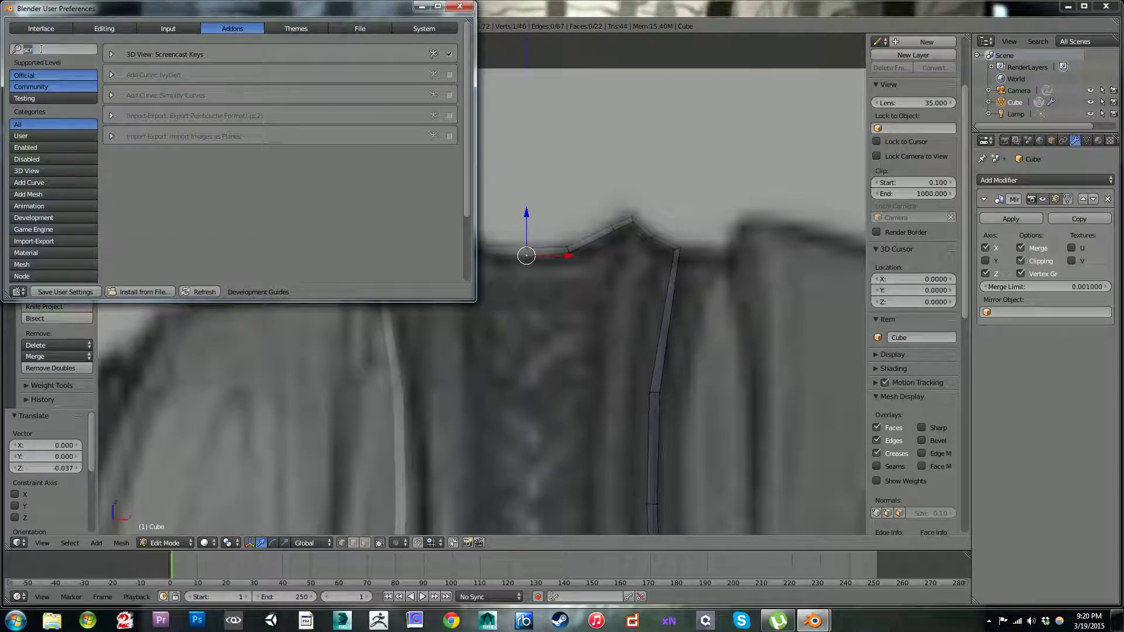
pyautogui.write('f2')
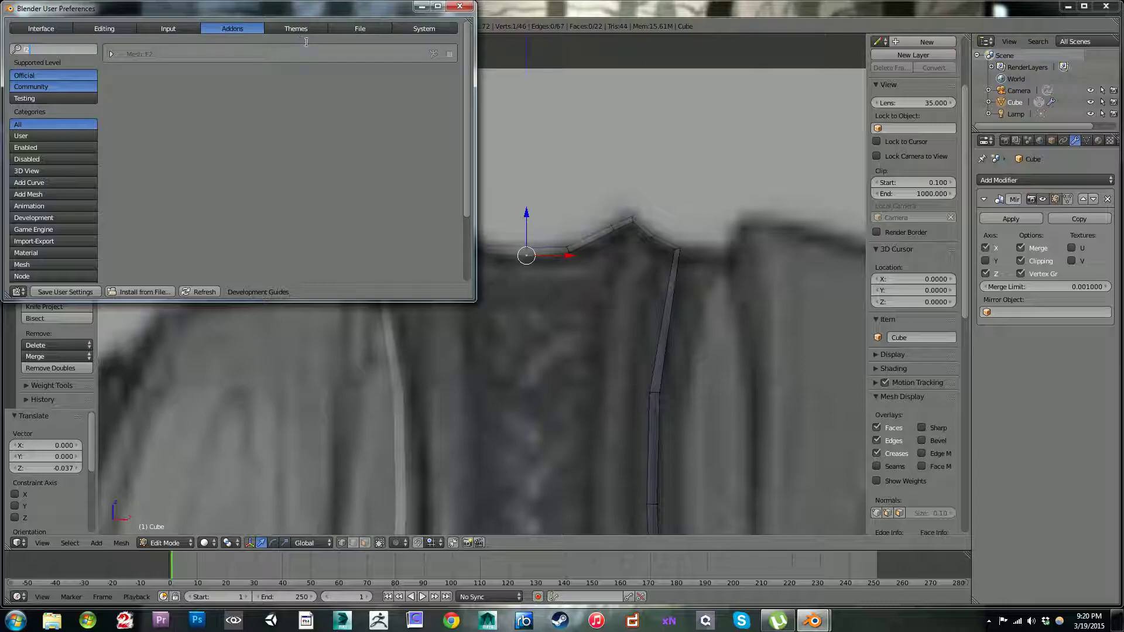
pyautogui.click(449, 54)
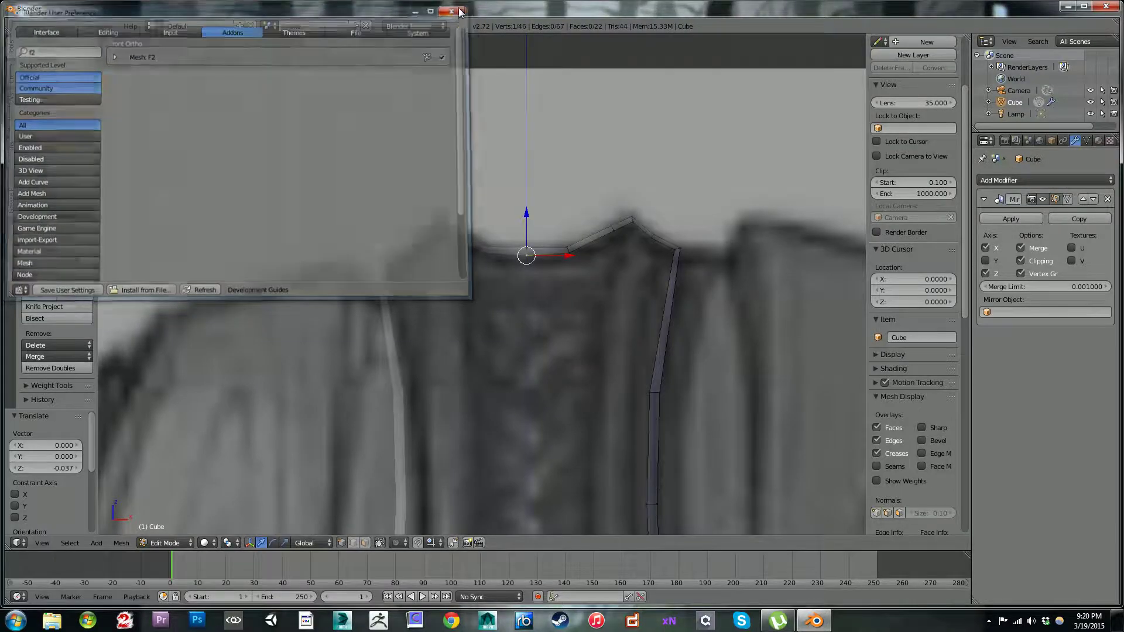
pyautogui.click(459, 9)
# Step: Try to extrude a vertex inward below the strap's peak and fill a four-sided face between it and the neighbouring rim vertices
pyautogui.keyDown('shift'); pyautogui.moveTo(621, 357); pyautogui.dragTo(540, 294, button='middle'); pyautogui.keyUp('shift')
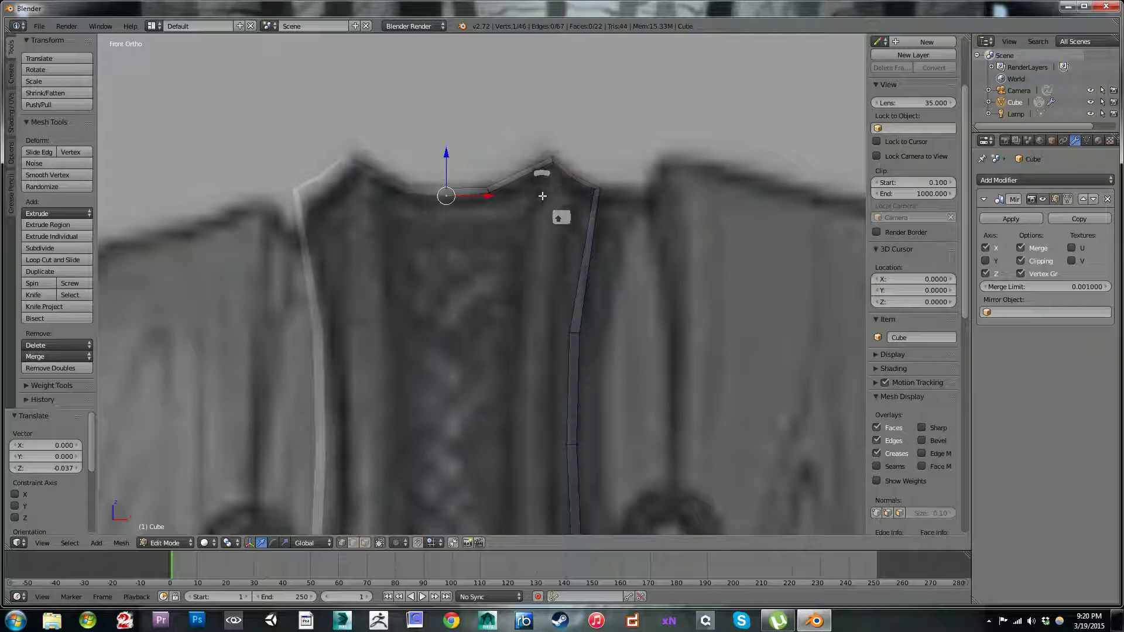
pyautogui.keyDown('shift'); pyautogui.moveTo(595, 153); pyautogui.dragTo(544, 226, button='middle'); pyautogui.keyUp('shift')
pyautogui.scroll(2, 576, 196)
pyautogui.scroll(1, 523, 253)
pyautogui.scroll(1, 523, 253)
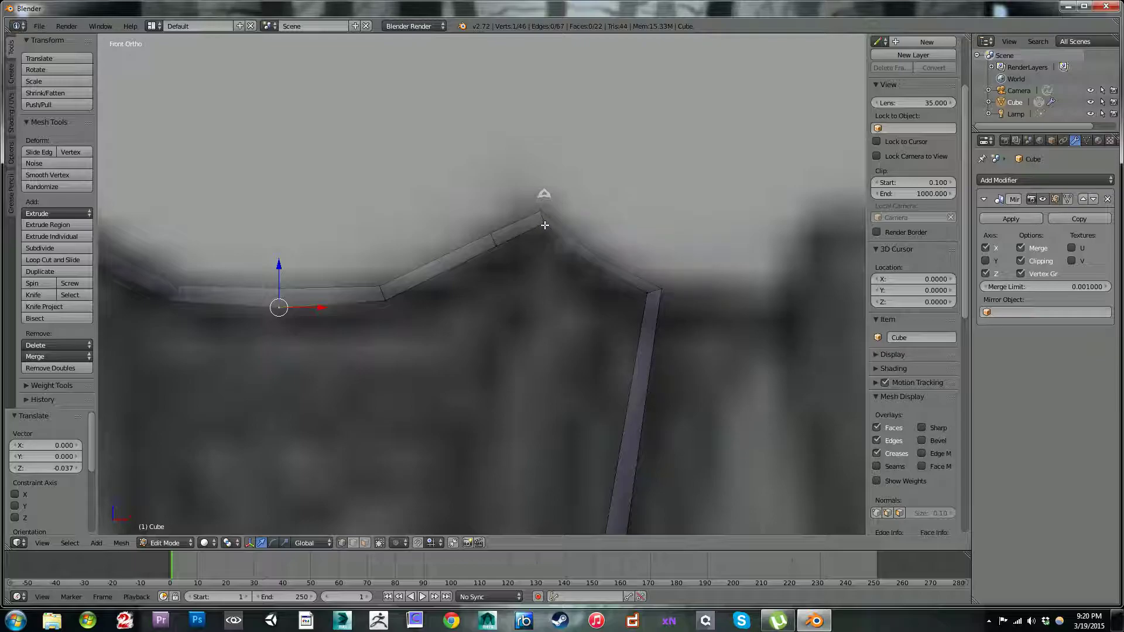
pyautogui.rightClick(497, 241)
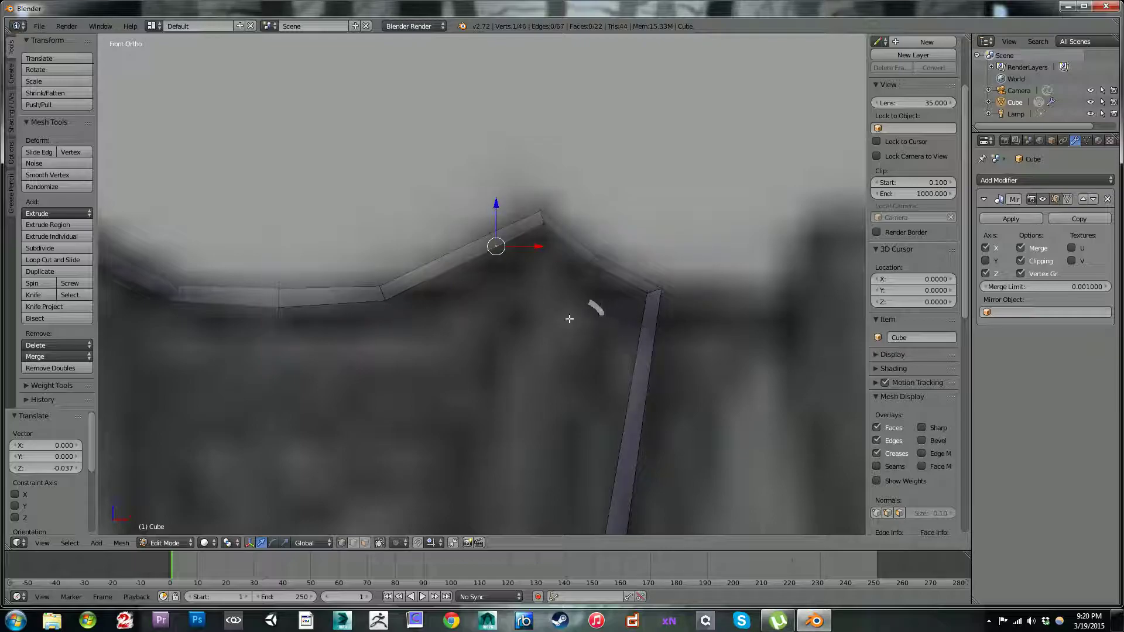
pyautogui.press('e')
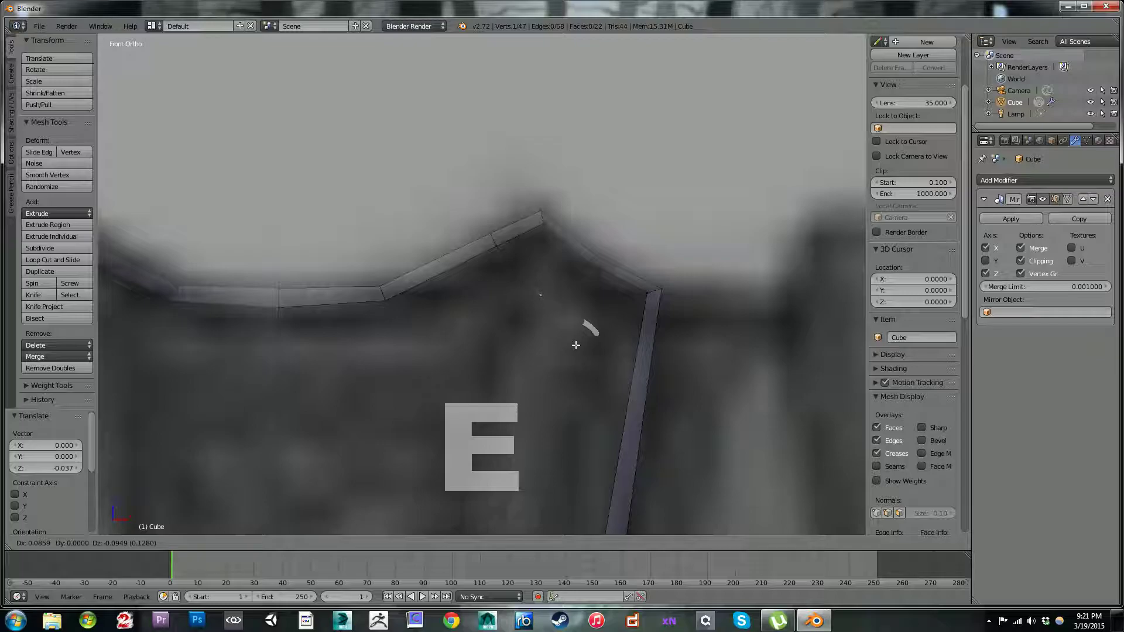
pyautogui.click(577, 328)
pyautogui.keyDown('shift'); pyautogui.rightClick(585, 263); pyautogui.keyUp('shift')
pyautogui.keyDown('shift'); pyautogui.rightClick(504, 243); pyautogui.keyUp('shift')
pyautogui.keyDown('shift'); pyautogui.rightClick(541, 212); pyautogui.keyUp('shift')
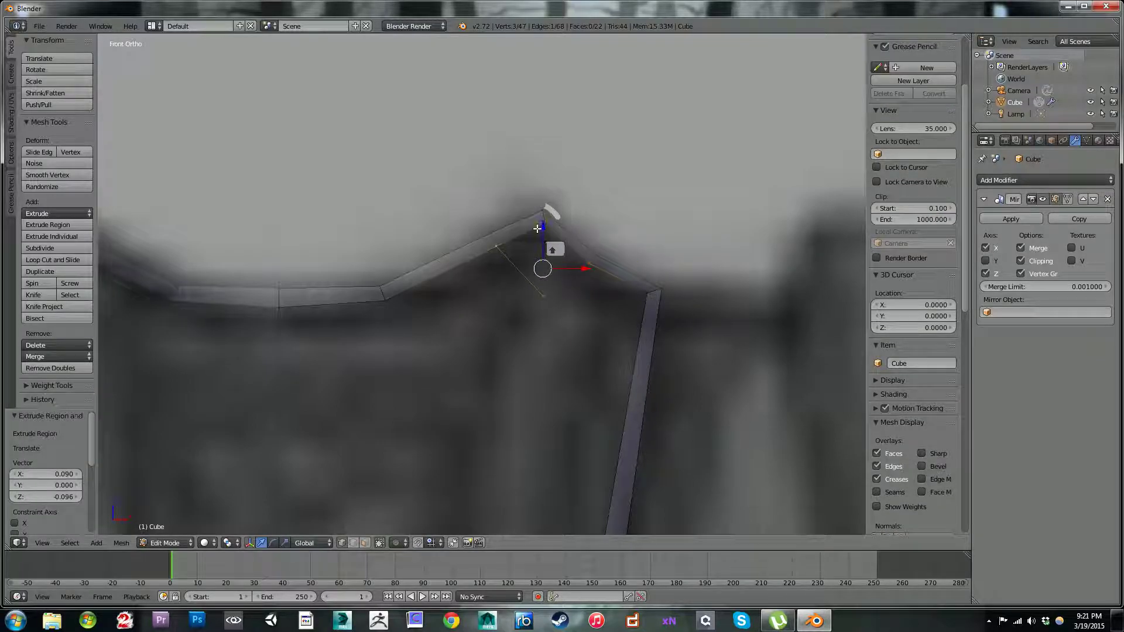
pyautogui.press('f')
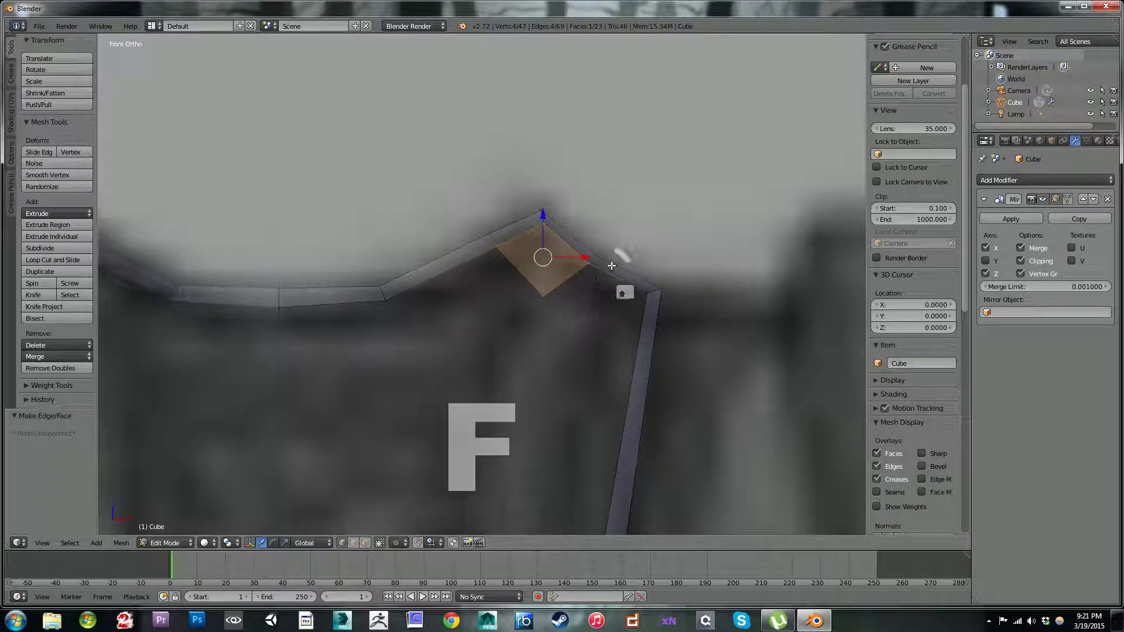
pyautogui.hotkey('ctrl', 'z')
pyautogui.hotkey('ctrl', 'z')
pyautogui.hotkey('ctrl', 'z')
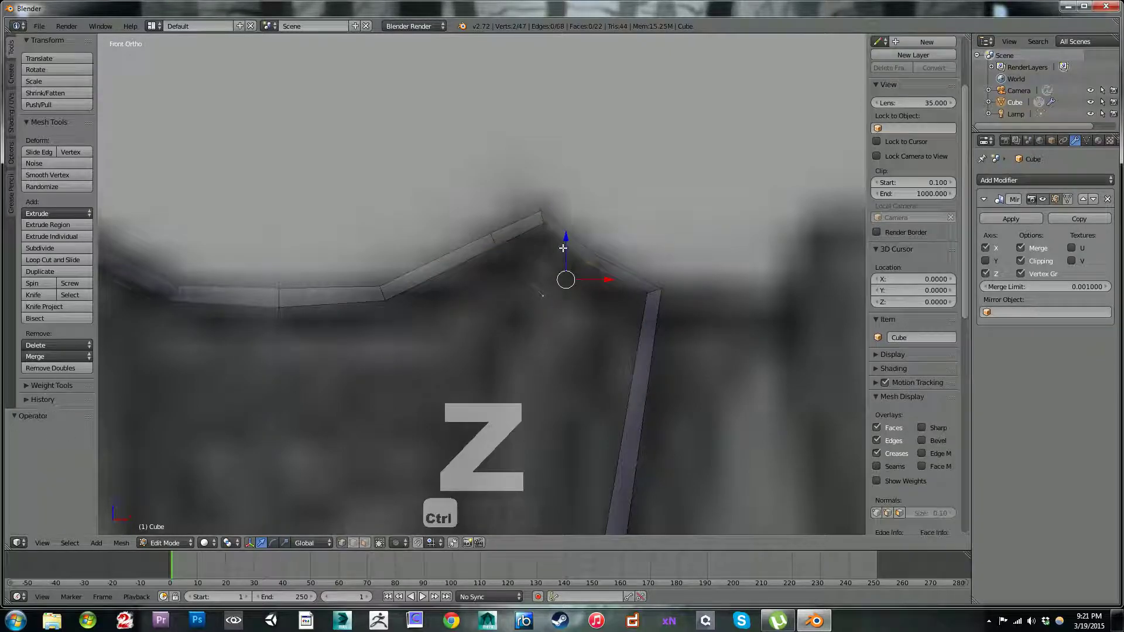
# Step: Fill two interior faces with F2, one from the inner rim vertex at the strap's peak and one from its neighbour toward the centre
pyautogui.rightClick(543, 225)
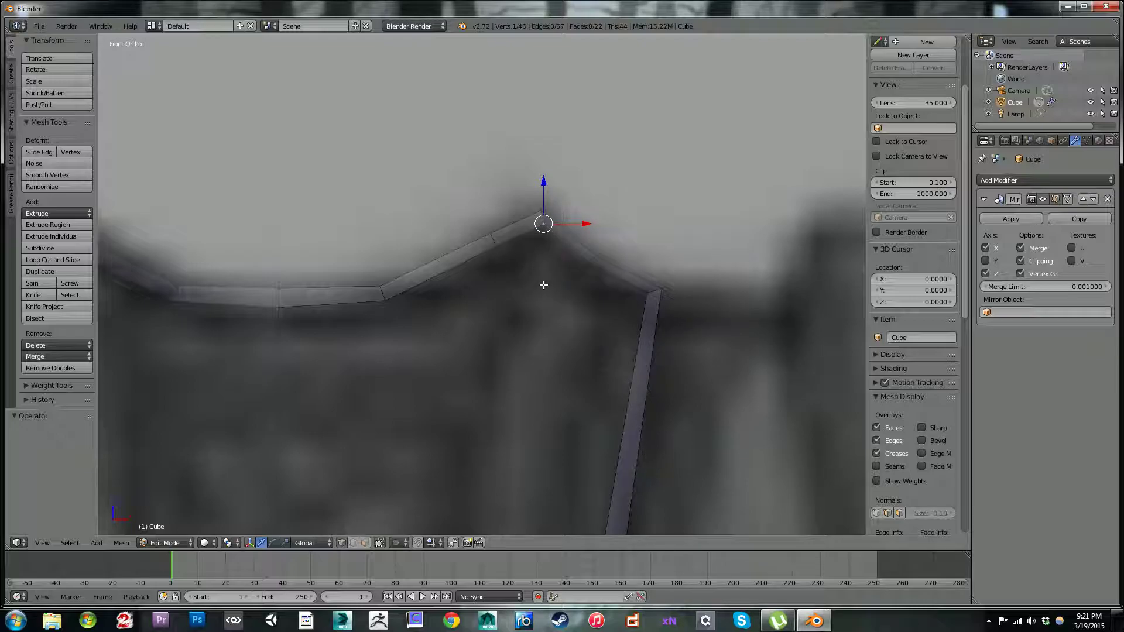
pyautogui.scroll(-3, 544, 286)
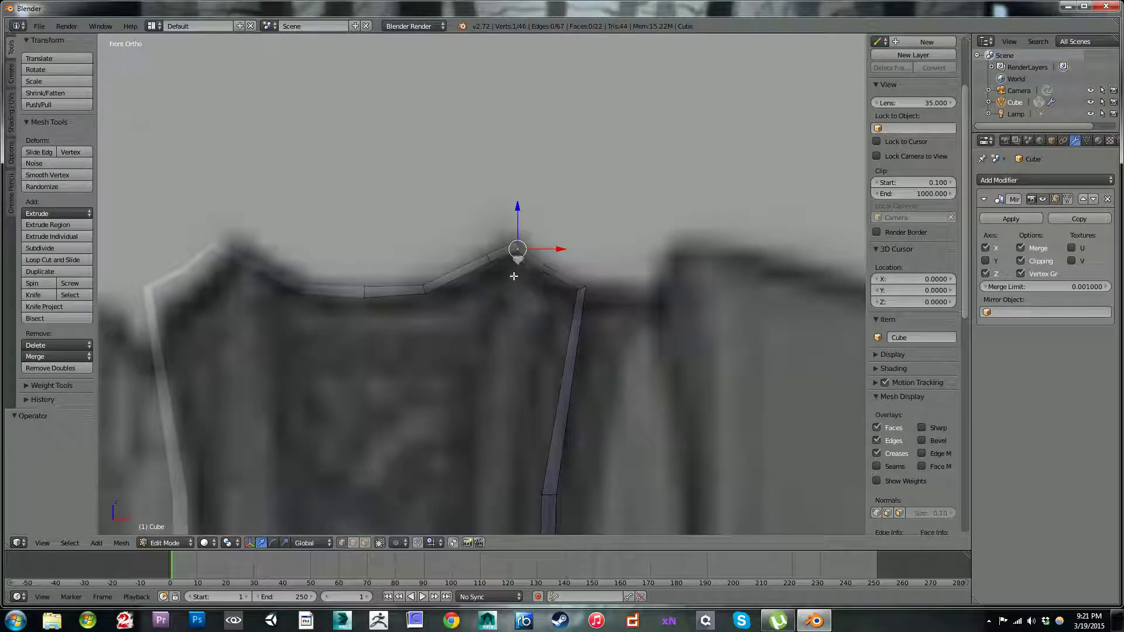
pyautogui.scroll(1, 513, 276)
pyautogui.keyDown('ctrl'); pyautogui.click(522, 286); pyautogui.keyUp('ctrl')
pyautogui.press('f')
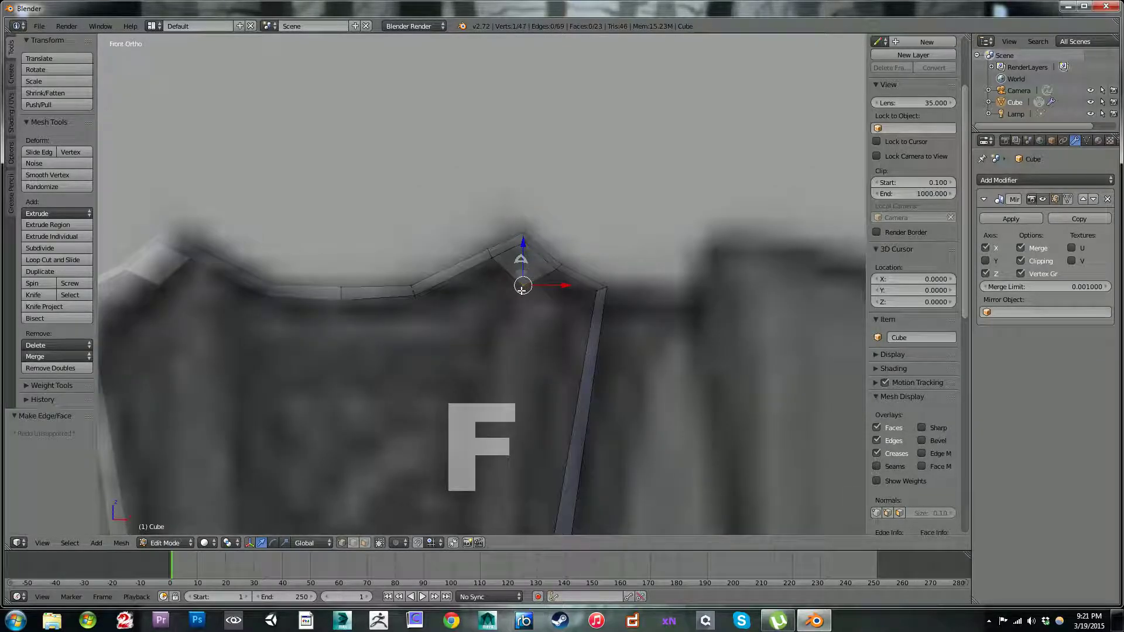
pyautogui.rightClick(493, 261)
pyautogui.press('f')
# Step: Fill the next F2 face toward the centre and move its new vertex onto the mirror line, about -0.099 along X and -0.037 along Z
pyautogui.rightClick(417, 303)
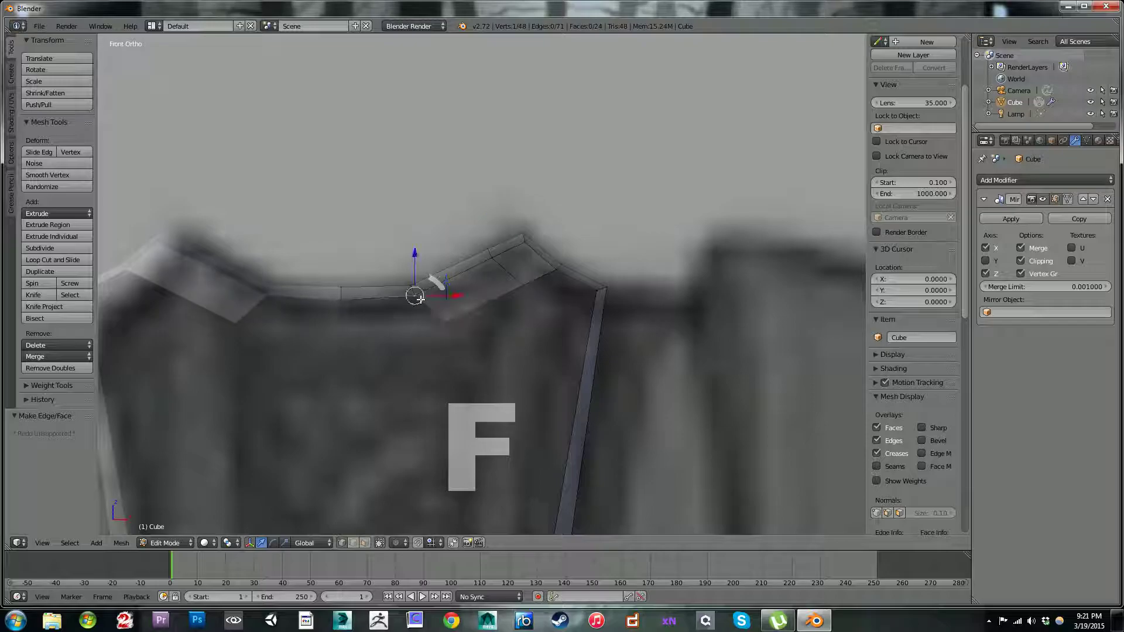
pyautogui.press('f')
pyautogui.press('g')
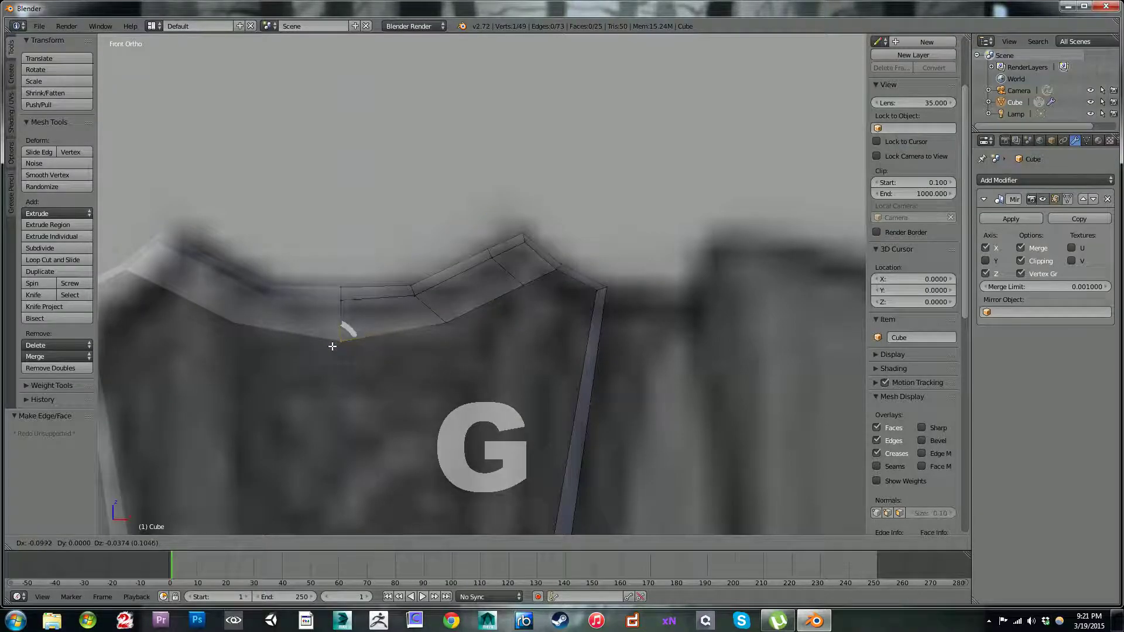
pyautogui.click(331, 343)
# Step: Move the inner vertex below the strap's peak about -0.075 along X and -0.011 along Z, under the rim edge beside the peak
pyautogui.scroll(-3, 501, 312)
pyautogui.scroll(1, 461, 281)
pyautogui.keyDown('shift'); pyautogui.moveTo(507, 316); pyautogui.dragTo(494, 278, button='middle'); pyautogui.keyUp('shift')
pyautogui.scroll(-3, 475, 256)
pyautogui.scroll(2, 526, 271)
pyautogui.scroll(5, 525, 272)
pyautogui.scroll(2, 497, 276)
pyautogui.rightClick(561, 265)
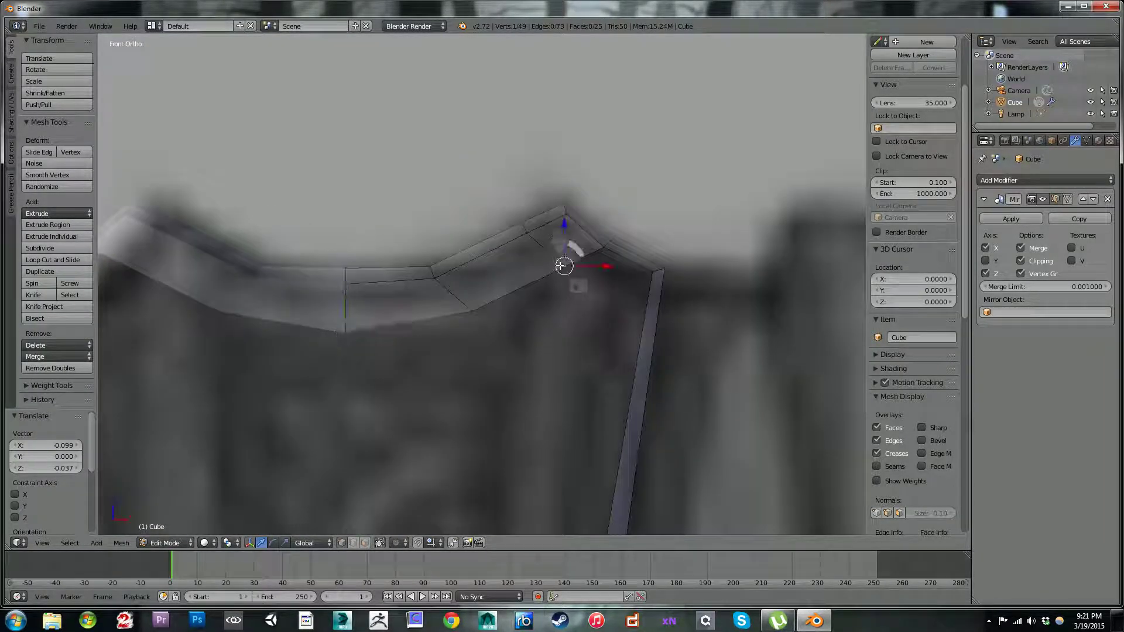
pyautogui.press('g')
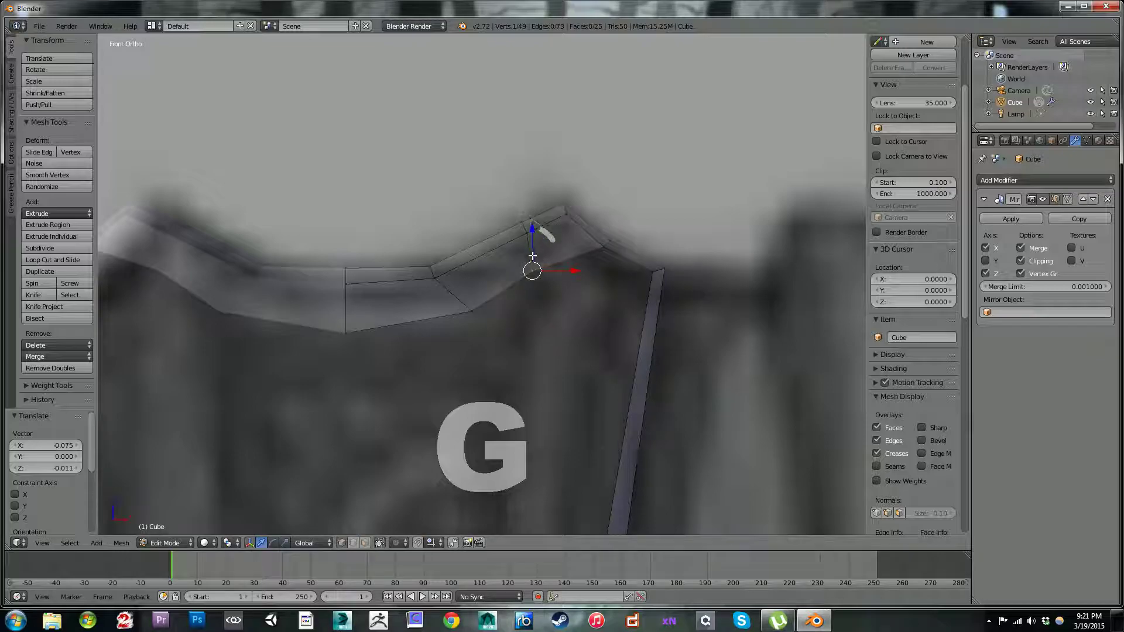
pyautogui.click(533, 265)
# Step: Shift the rim vertices just inside the strap's peak about 0.020 along X and raise them about 0.030 along Z
pyautogui.keyDown('shift'); pyautogui.rightClick(519, 220); pyautogui.keyUp('shift')
pyautogui.press('g')
pyautogui.click(535, 217)
pyautogui.press('g')
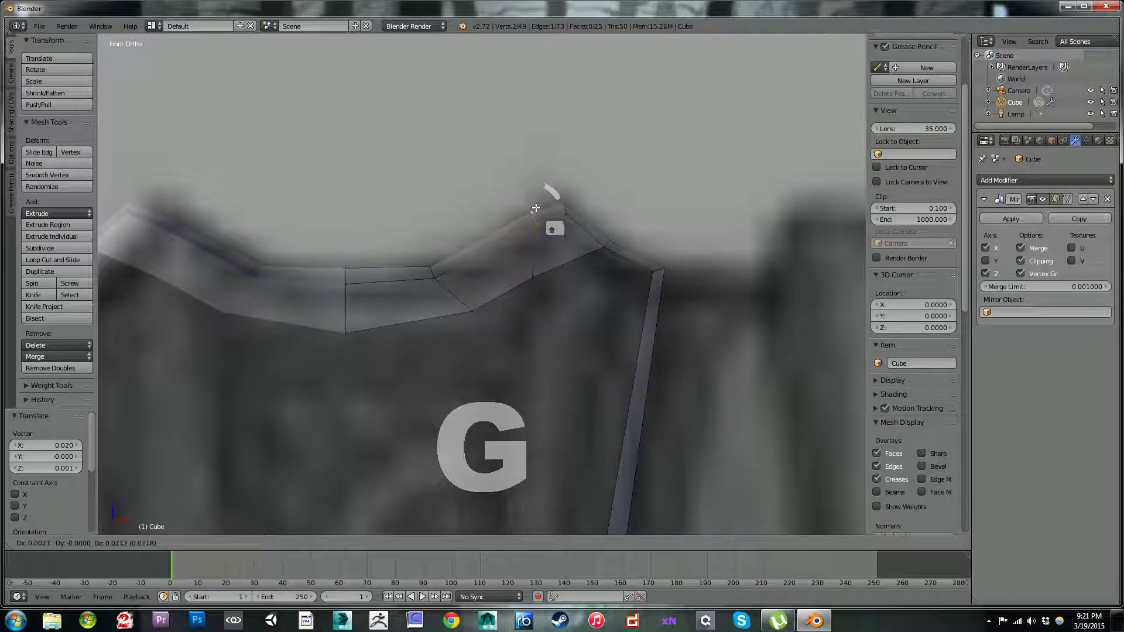
pyautogui.click(535, 205)
# Step: Adjust the rim vertices at the bend beside the centre and lower the centre rim vertex about -0.016 along Z
pyautogui.scroll(-1, 527, 219)
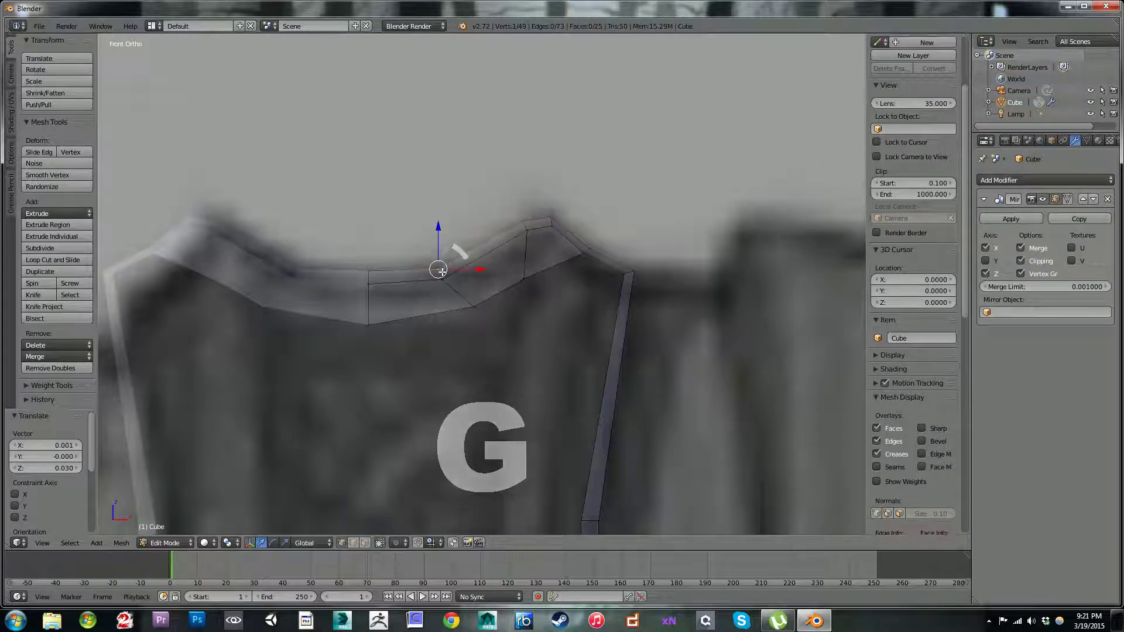
pyautogui.press('g')
pyautogui.click(459, 280)
pyautogui.press('g')
pyautogui.click(458, 278)
pyautogui.rightClick(370, 285)
pyautogui.keyDown('shift'); pyautogui.rightClick(368, 274); pyautogui.keyUp('shift')
pyautogui.press('g')
pyautogui.click(374, 286)
# Step: Add a loop cut across the top segment of the strap's outer side and move it about -0.016 along X and 0.007 along Z
pyautogui.scroll(-6, 488, 267)
pyautogui.scroll(6, 538, 266)
pyautogui.keyDown('shift'); pyautogui.moveTo(558, 265); pyautogui.dragTo(484, 243, button='middle'); pyautogui.keyUp('shift')
pyautogui.scroll(1, 491, 243)
pyautogui.rightClick(522, 225)
pyautogui.rightClick(558, 252)
pyautogui.scroll(-3, 527, 268)
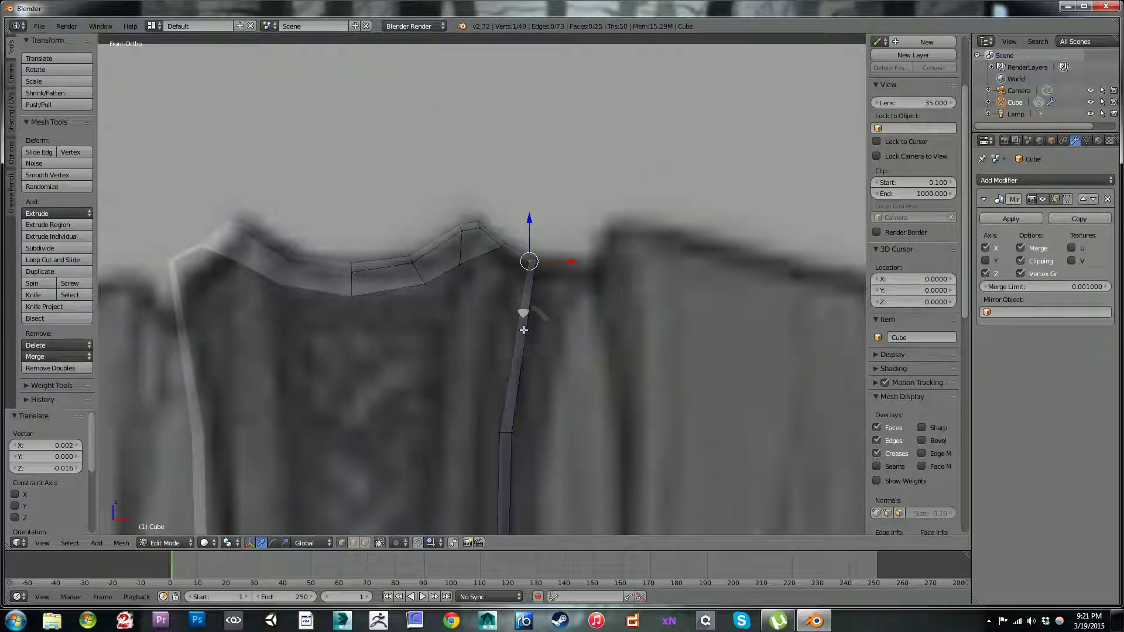
pyautogui.hotkey('ctrl', 'r')
pyautogui.click(525, 302)
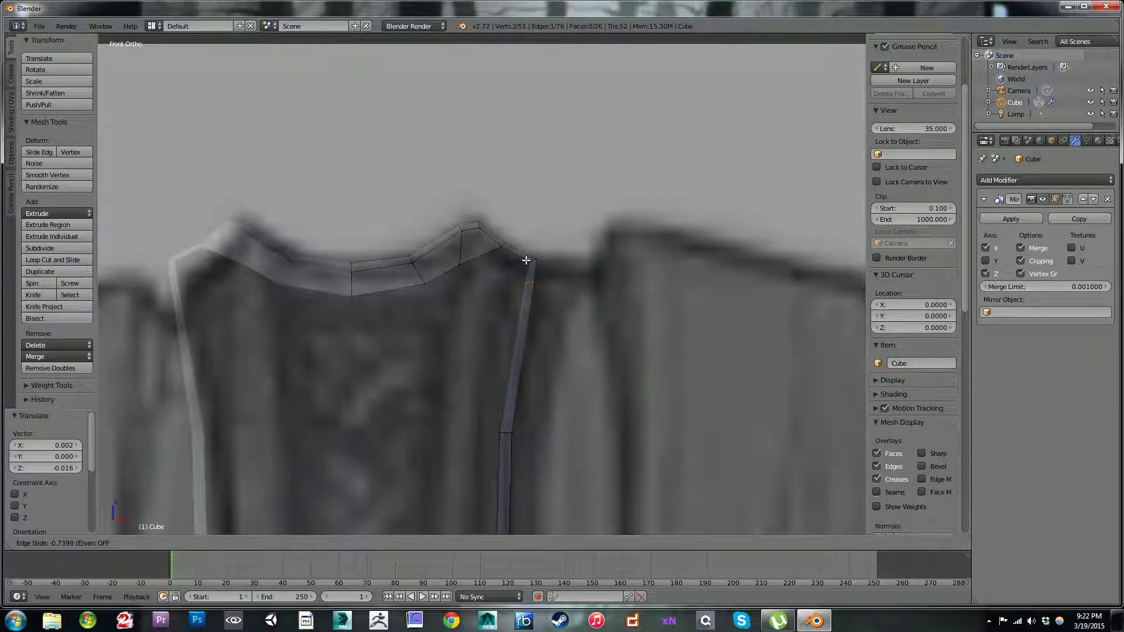
pyautogui.click(518, 334)
pyautogui.press('g')
pyautogui.click(519, 340)
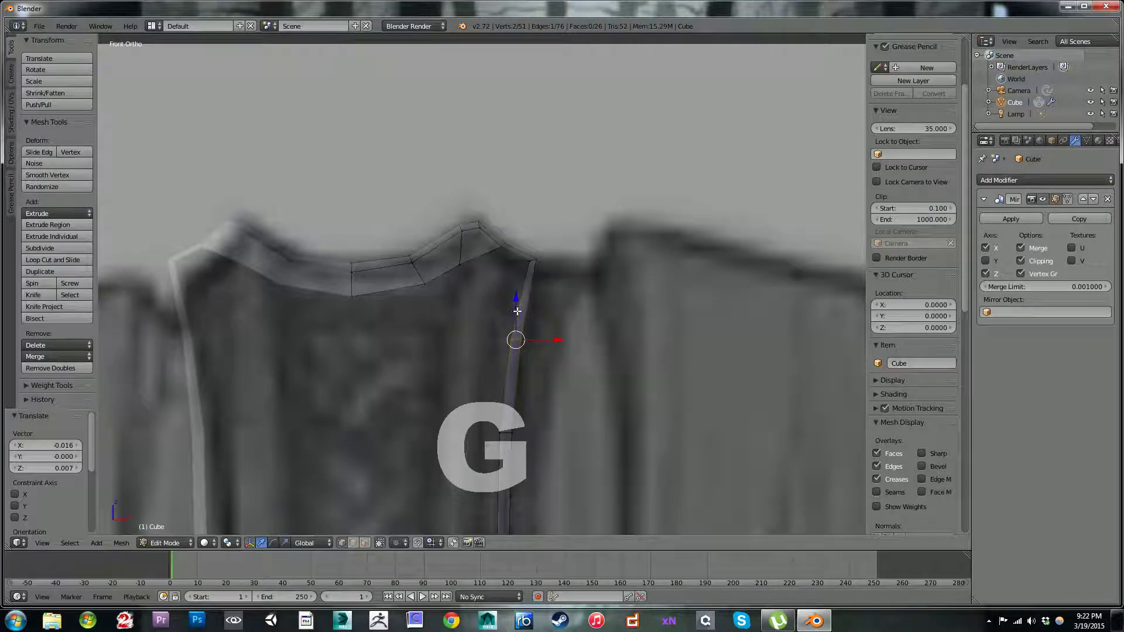
# Step: Examine the interior faces and rim around the strap's peak against the reference
pyautogui.rightClick(460, 264)
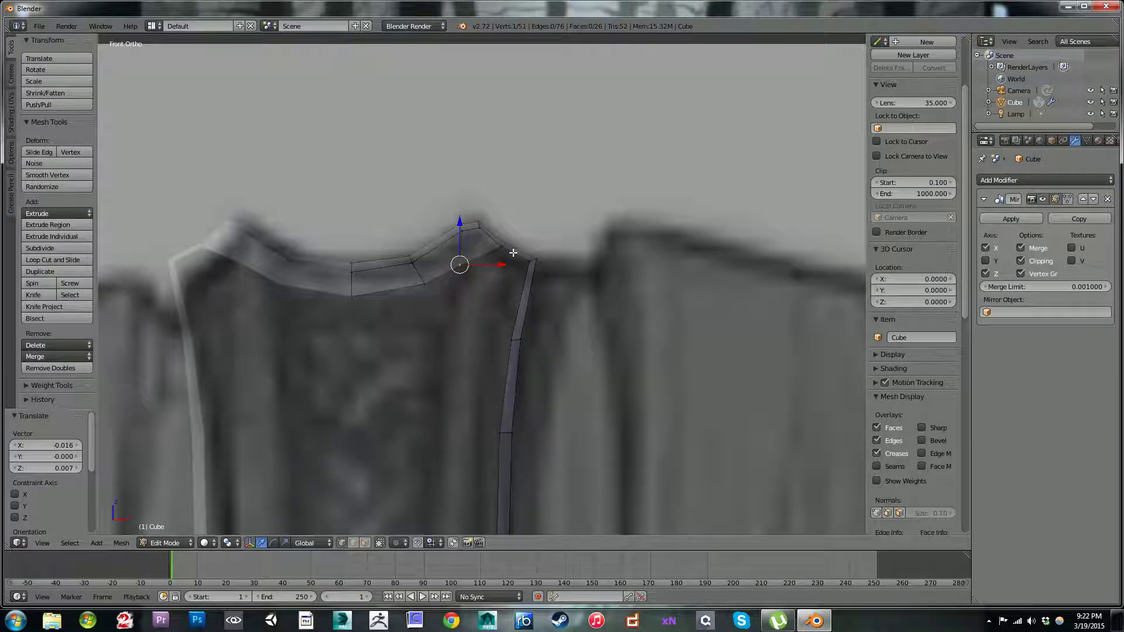
pyautogui.scroll(-5, 513, 252)
pyautogui.scroll(8, 535, 277)
pyautogui.moveTo(515, 197)
pyautogui.keyDown('shift'); pyautogui.mouseDown(button='middle')
pyautogui.moveTo(582, 369)
pyautogui.moveTo(614, 403)
pyautogui.moveTo(557, 323)
pyautogui.mouseUp(button='middle'); pyautogui.keyUp('shift')
pyautogui.keyDown('shift'); pyautogui.moveTo(494, 254); pyautogui.dragTo(502, 302, button='middle'); pyautogui.keyUp('shift')
pyautogui.scroll(3, 502, 301)
pyautogui.keyDown('shift'); pyautogui.moveTo(557, 332); pyautogui.dragTo(603, 343, button='middle'); pyautogui.keyUp('shift')
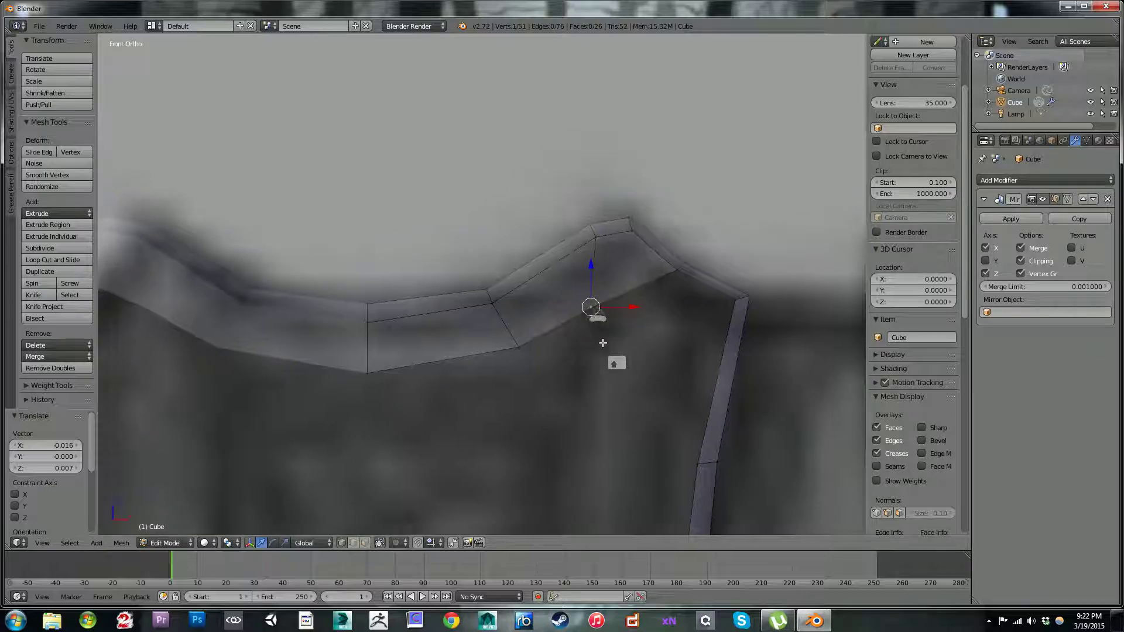
pyautogui.keyDown('shift'); pyautogui.moveTo(677, 306); pyautogui.dragTo(564, 301, button='middle'); pyautogui.keyUp('shift')
pyautogui.scroll(-3, 559, 287)
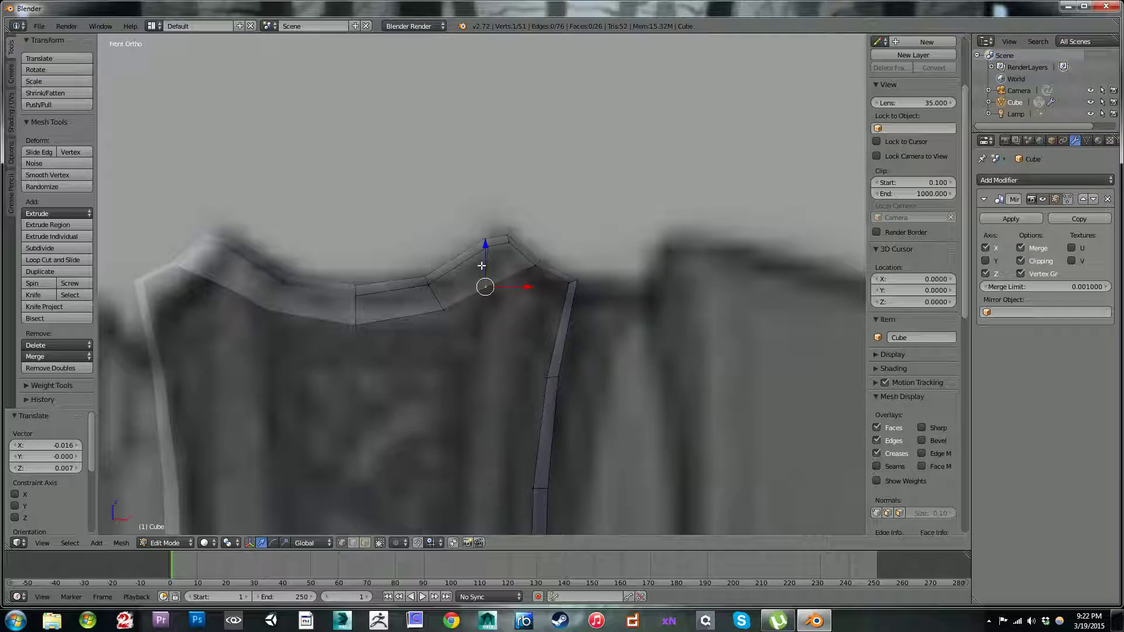
# Step: Dissolve the edges crossing the rim and interior strip just inside the strap's peak, together with their leftover vertices
pyautogui.keyDown('alt'); pyautogui.rightClick(488, 266); pyautogui.keyUp('alt')
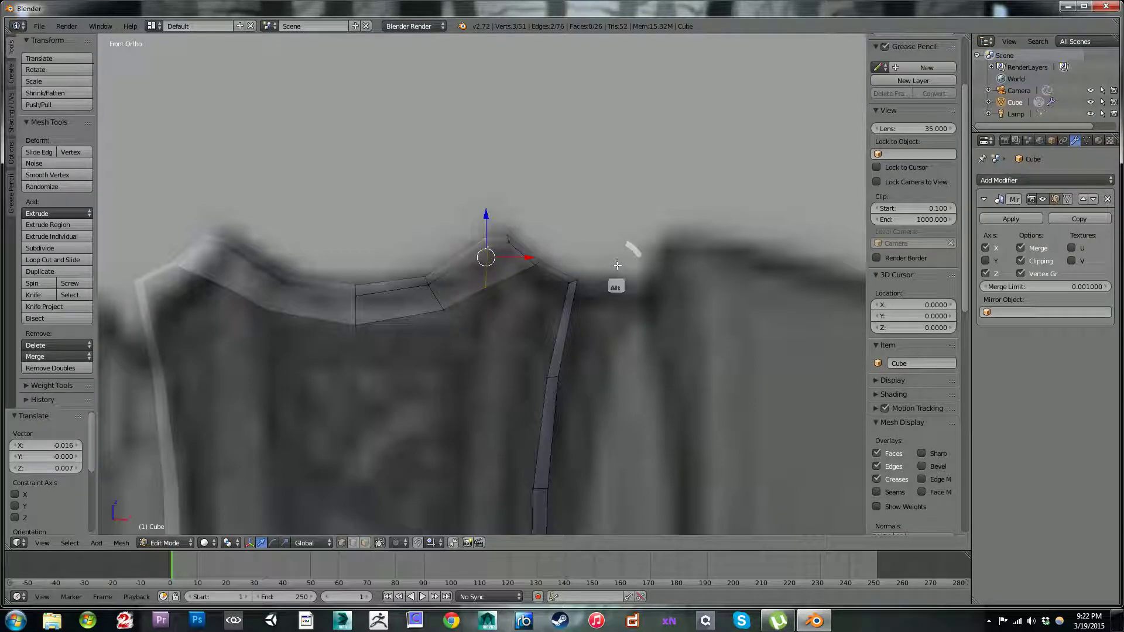
pyautogui.press('x')
pyautogui.press('Down')
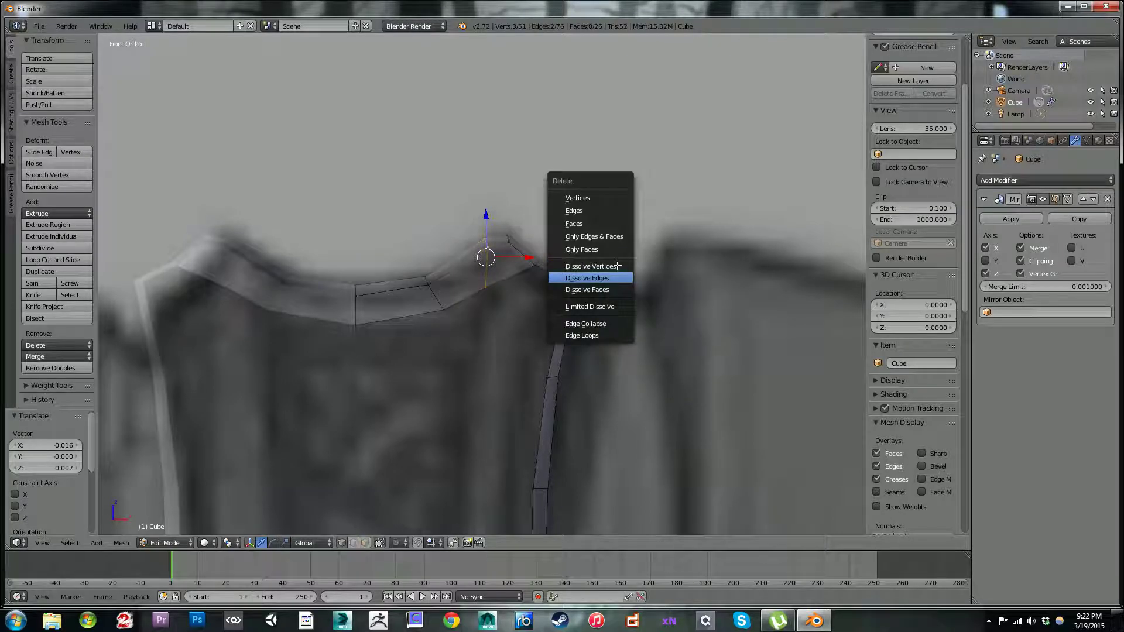
pyautogui.press('Return')
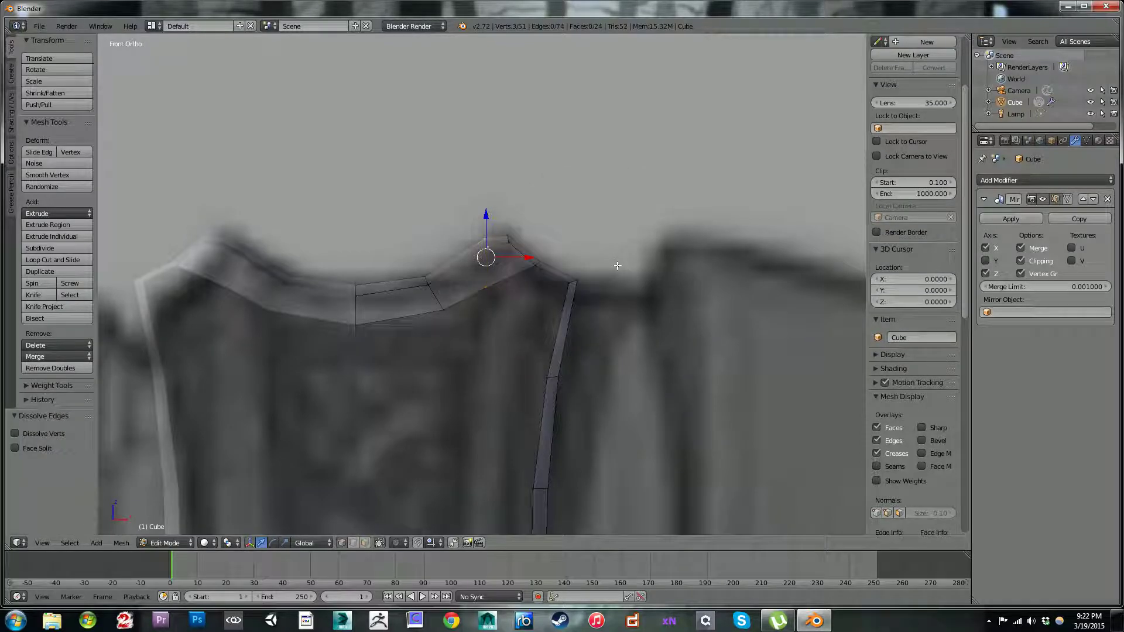
pyautogui.press('x')
pyautogui.press('Up')
pyautogui.press('Return')
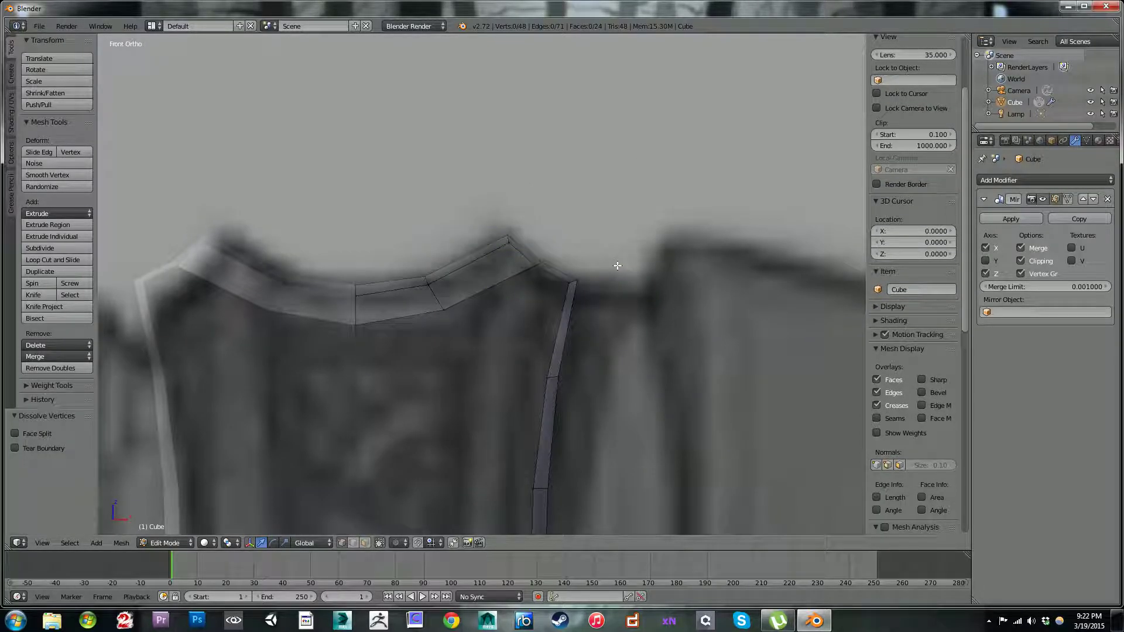
# Step: Examine the strap and plate outline against the reference from the inner rim vertex beside the peak down to the shield's lower half
pyautogui.rightClick(536, 266)
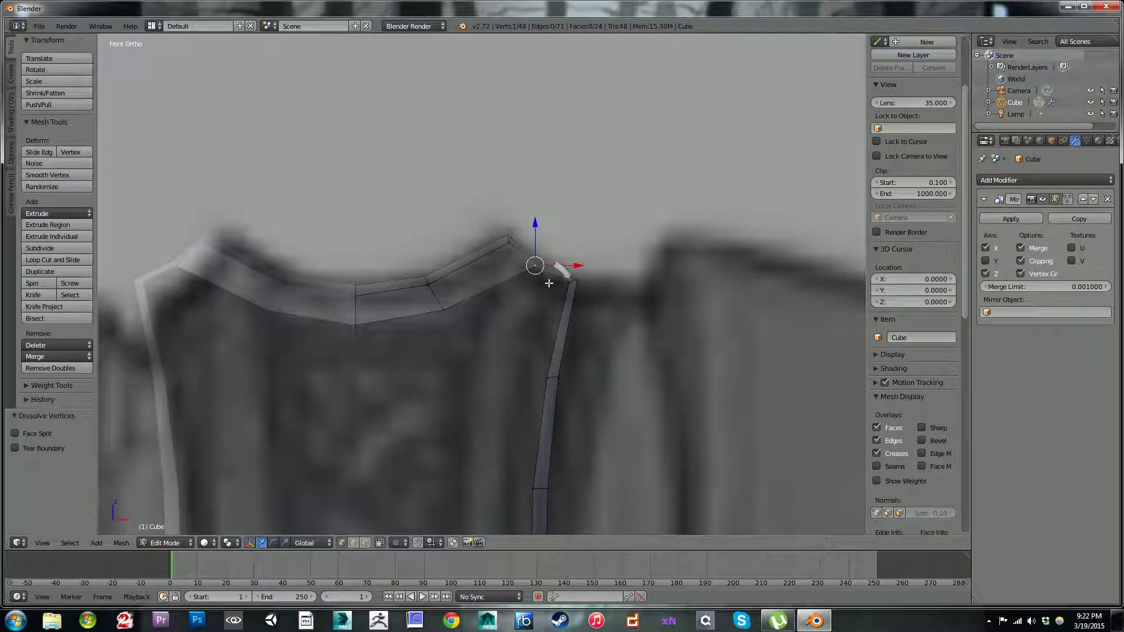
pyautogui.scroll(-5, 547, 284)
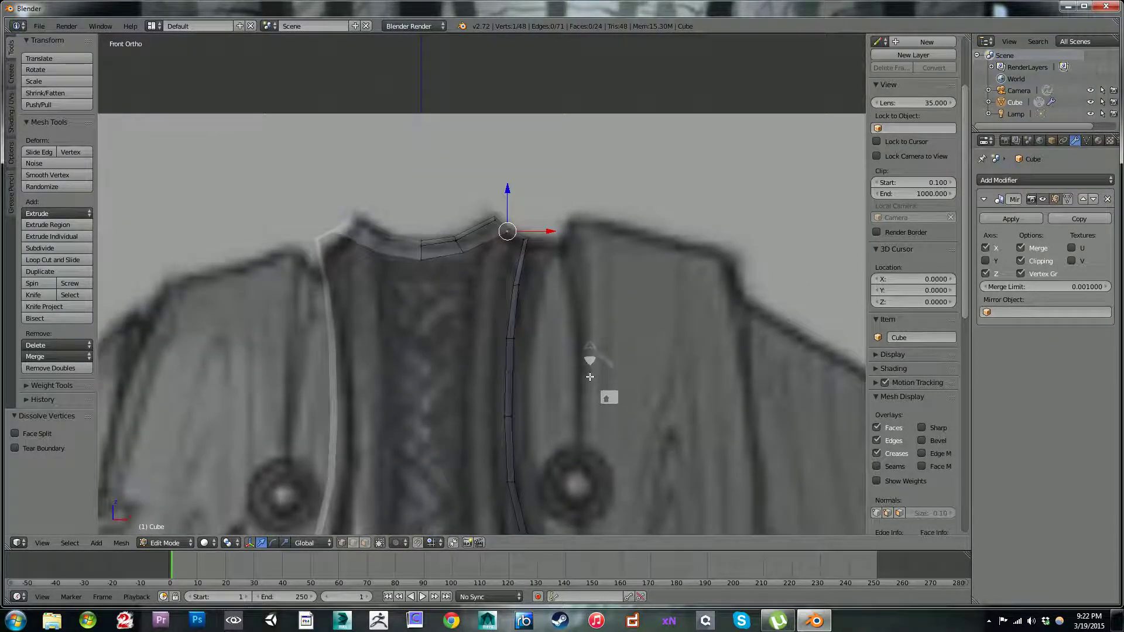
pyautogui.scroll(-8, 590, 377)
pyautogui.keyDown('shift'); pyautogui.moveTo(565, 362); pyautogui.dragTo(541, 309, button='middle'); pyautogui.keyUp('shift')
pyautogui.scroll(5, 539, 308)
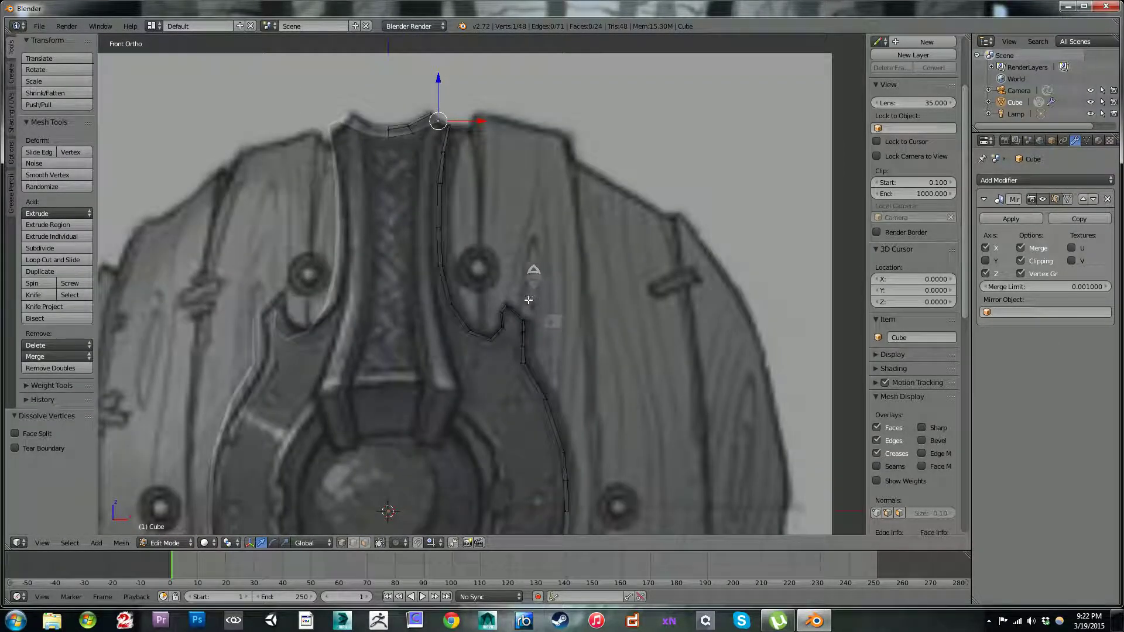
pyautogui.keyDown('shift'); pyautogui.moveTo(455, 227); pyautogui.dragTo(495, 299, button='middle'); pyautogui.keyUp('shift')
pyautogui.scroll(3, 494, 284)
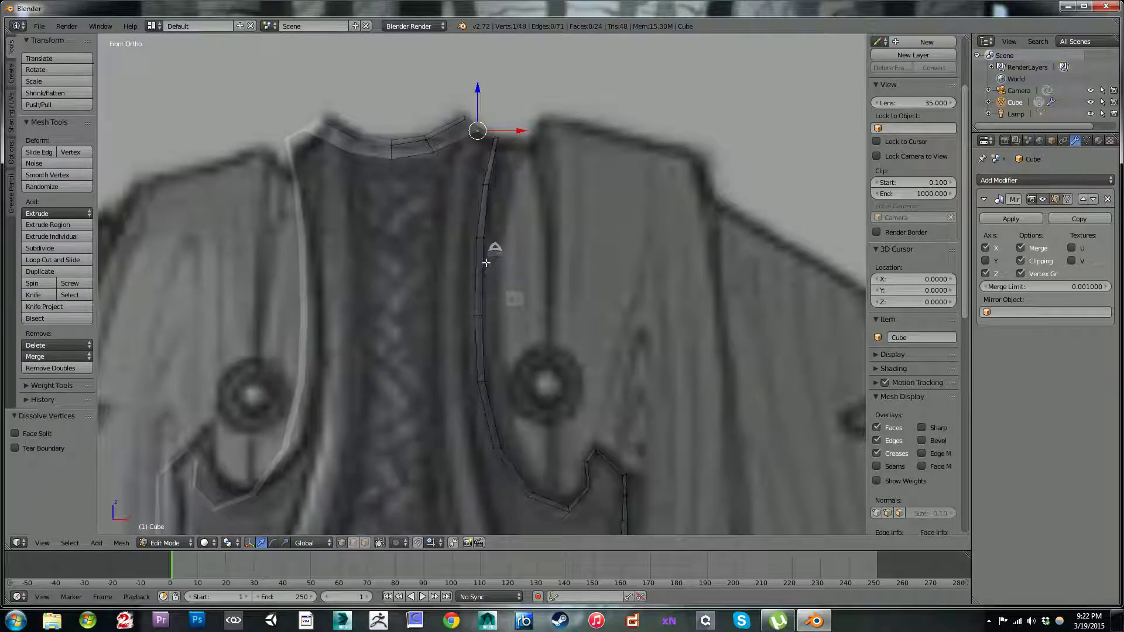
pyautogui.scroll(-3, 480, 258)
pyautogui.scroll(-4, 524, 360)
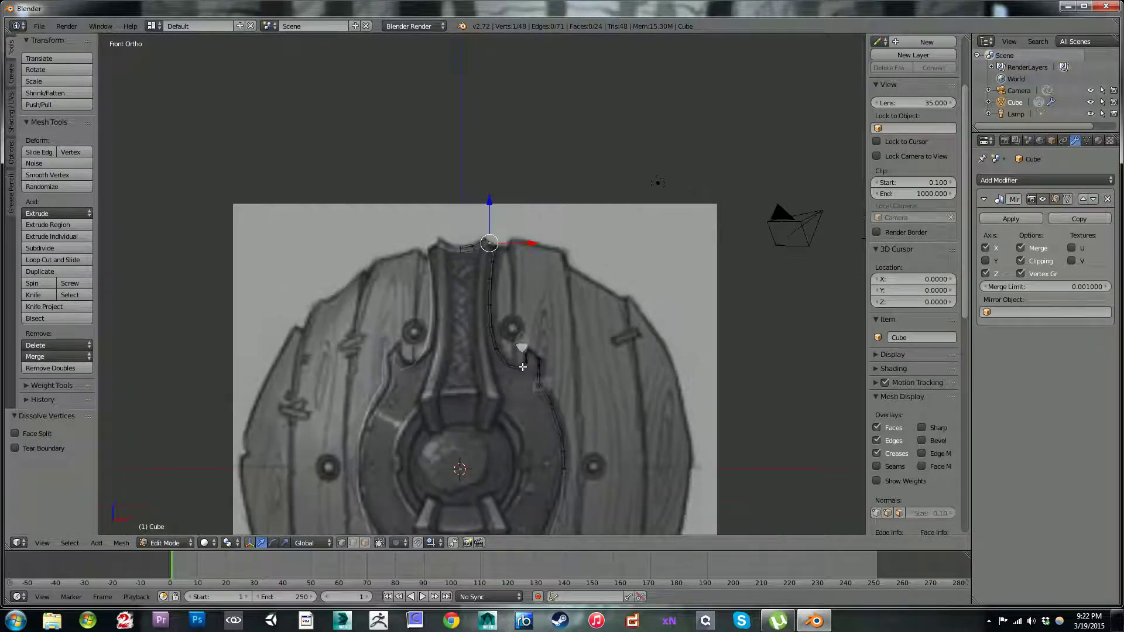
pyautogui.scroll(6, 526, 316)
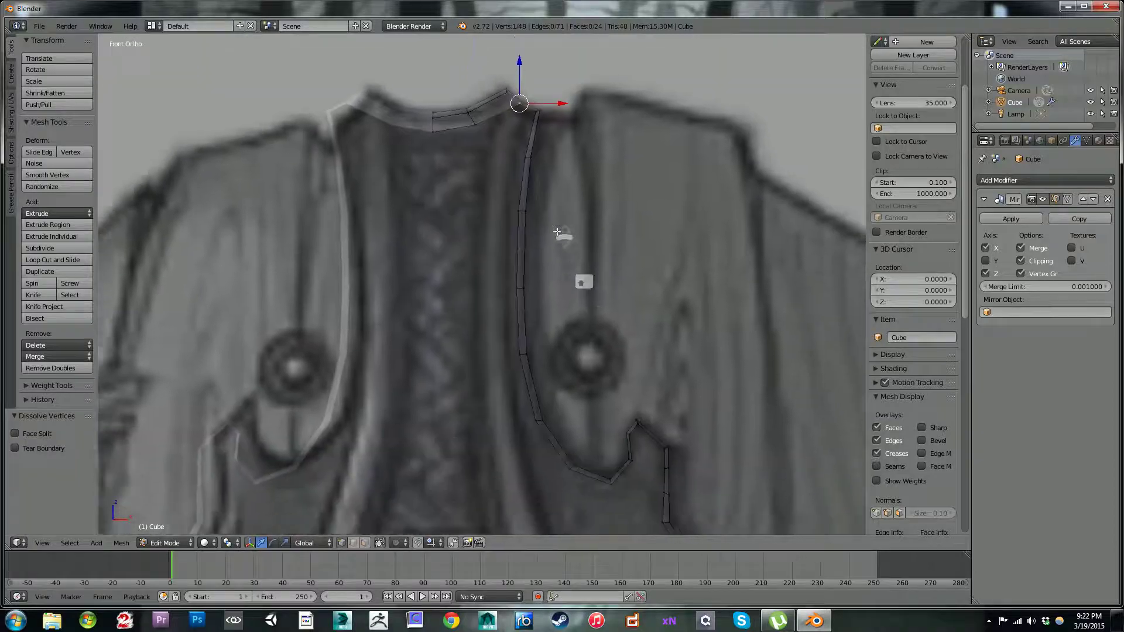
pyautogui.scroll(-6, 558, 232)
pyautogui.keyDown('shift'); pyautogui.moveTo(534, 410); pyautogui.dragTo(492, 296, button='middle'); pyautogui.keyUp('shift')
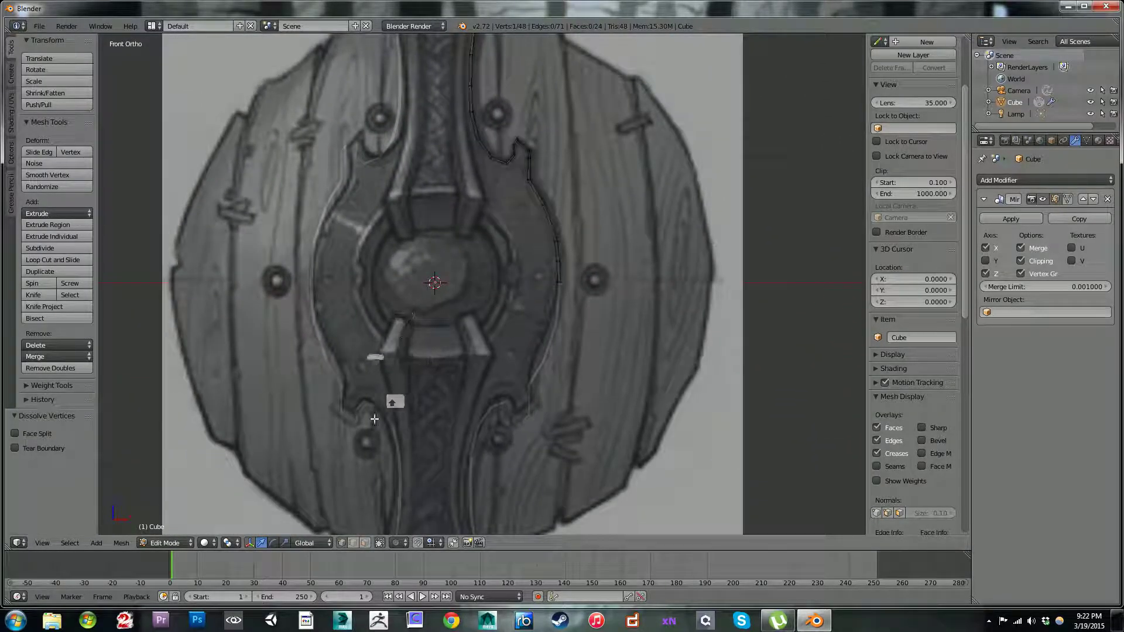
pyautogui.keyDown('shift'); pyautogui.moveTo(512, 201); pyautogui.dragTo(539, 381, button='middle'); pyautogui.keyUp('shift')
pyautogui.scroll(5, 519, 179)
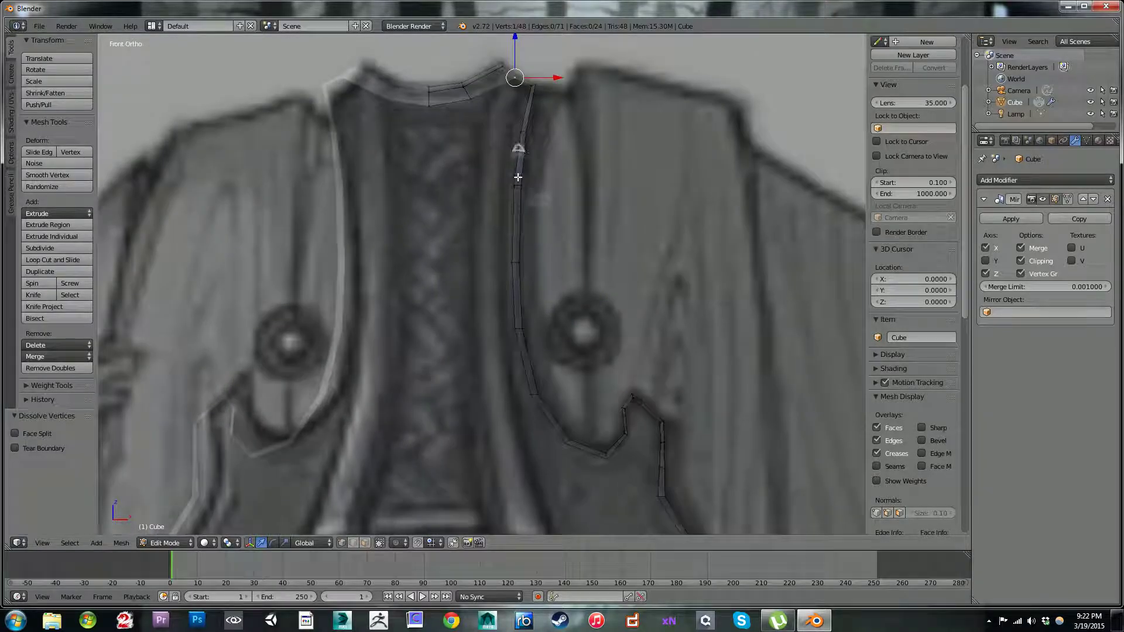
pyautogui.keyDown('shift'); pyautogui.moveTo(518, 178); pyautogui.dragTo(515, 285, button='middle'); pyautogui.keyUp('shift')
pyautogui.scroll(3, 514, 284)
pyautogui.keyDown('shift'); pyautogui.moveTo(523, 188); pyautogui.dragTo(518, 287, button='middle'); pyautogui.keyUp('shift')
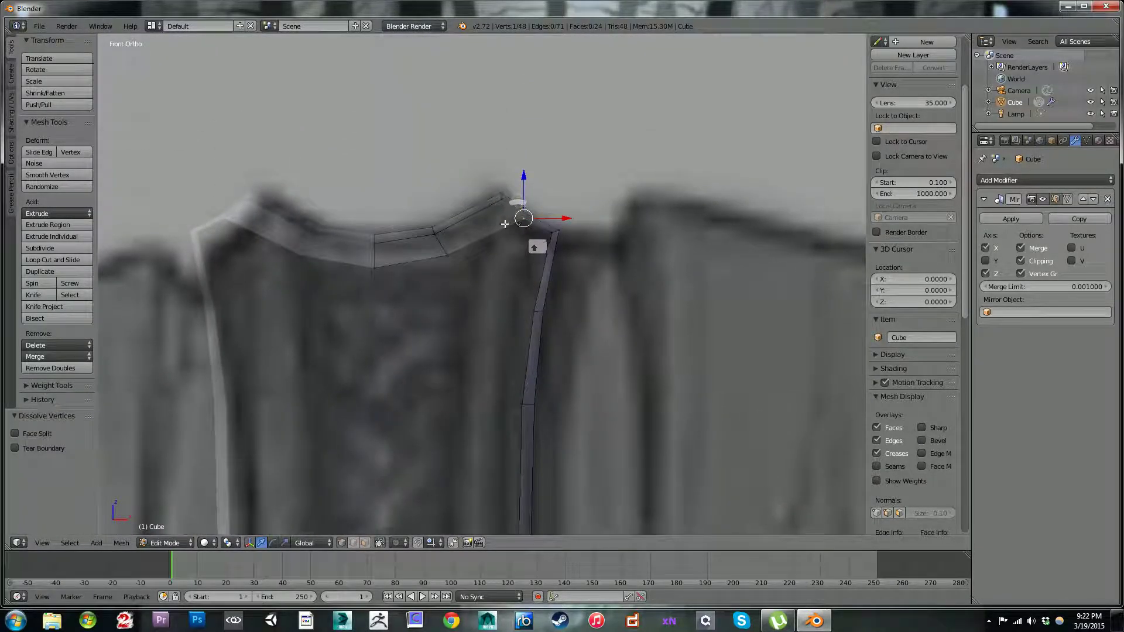
# Step: Undo the last dissolve and add a centred loop cut across the rim's outer slope just beyond the strap's peak
pyautogui.hotkey('ctrl', 'z')
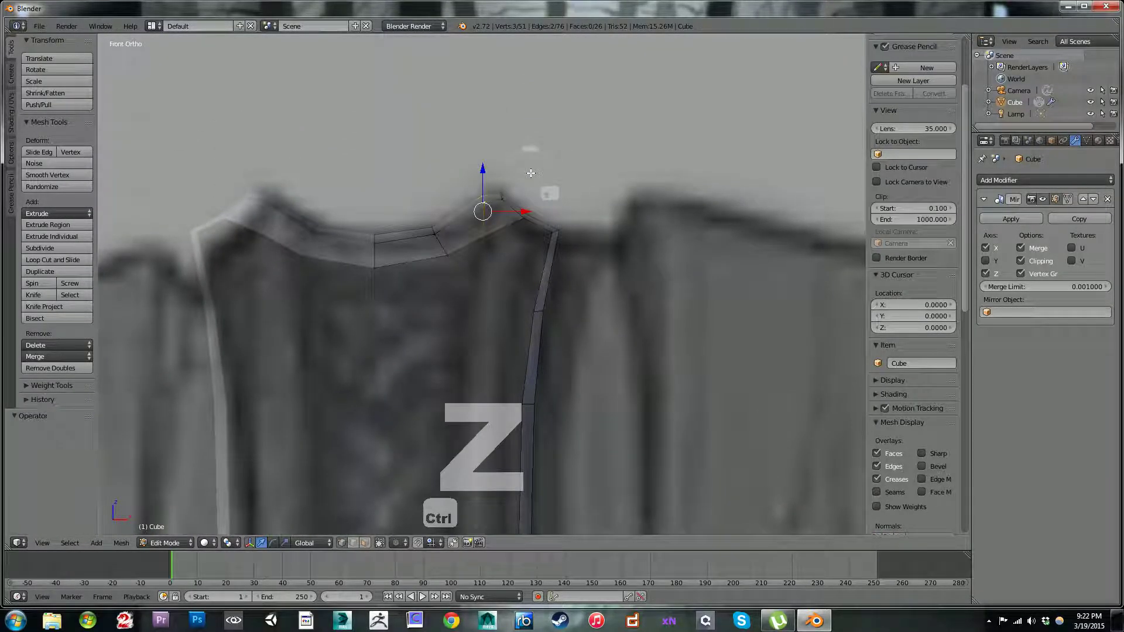
pyautogui.scroll(2, 529, 182)
pyautogui.scroll(-5, 529, 182)
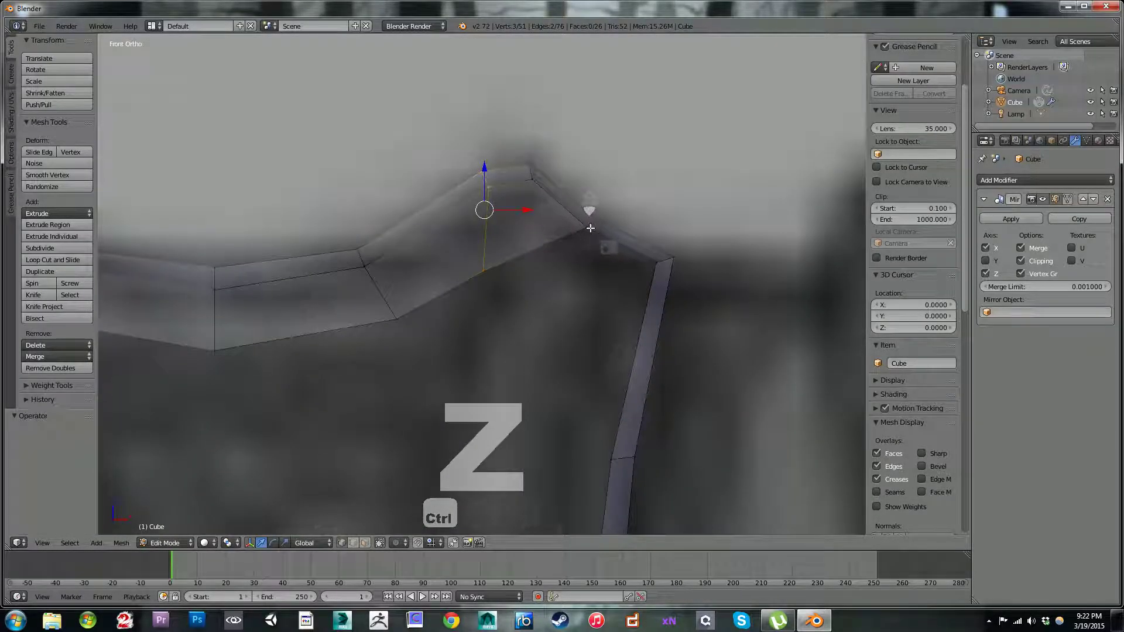
pyautogui.scroll(1, 580, 290)
pyautogui.hotkey('ctrl', 'r')
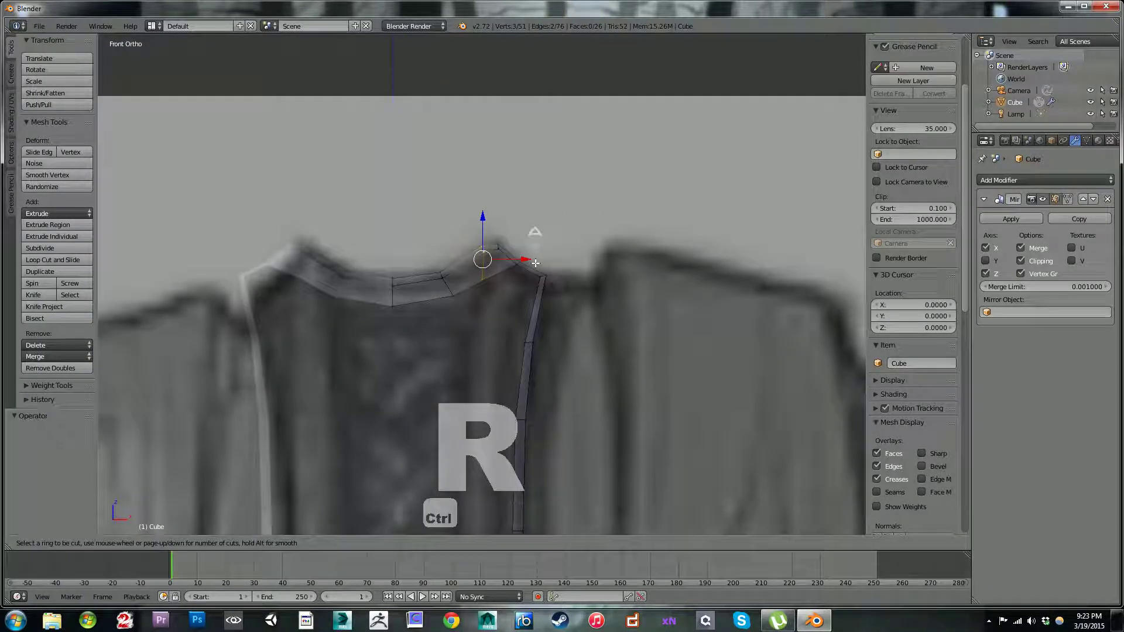
pyautogui.click(535, 263)
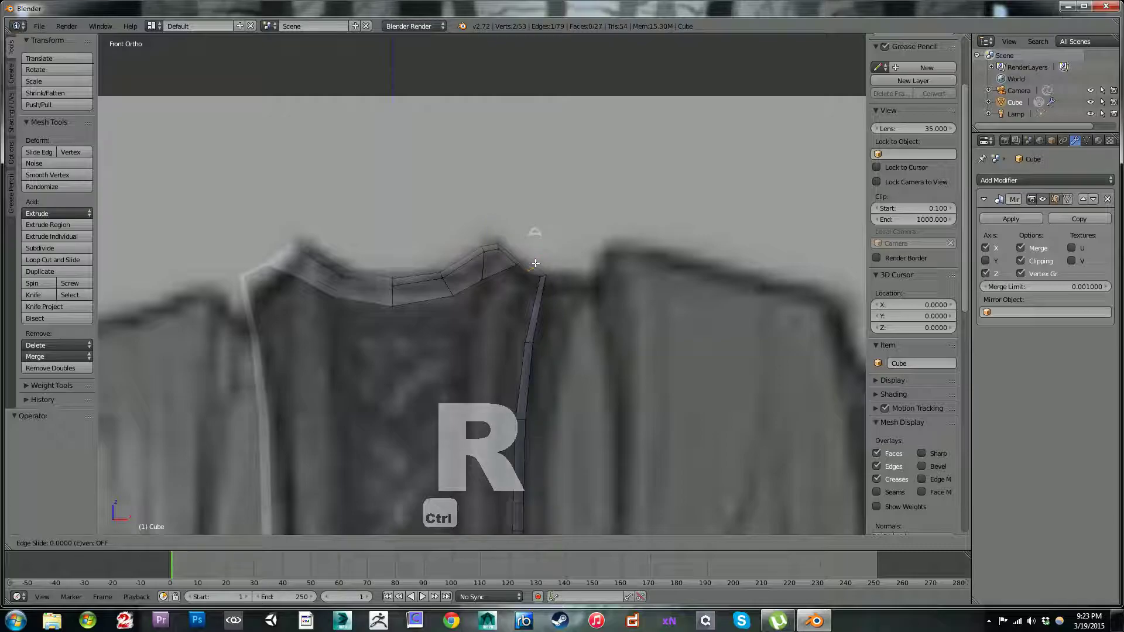
pyautogui.click(535, 264)
# Step: Slide the inner rim vertex beside the strap's peak along its edge toward the peak by a factor of 0.515
pyautogui.scroll(1, 540, 260)
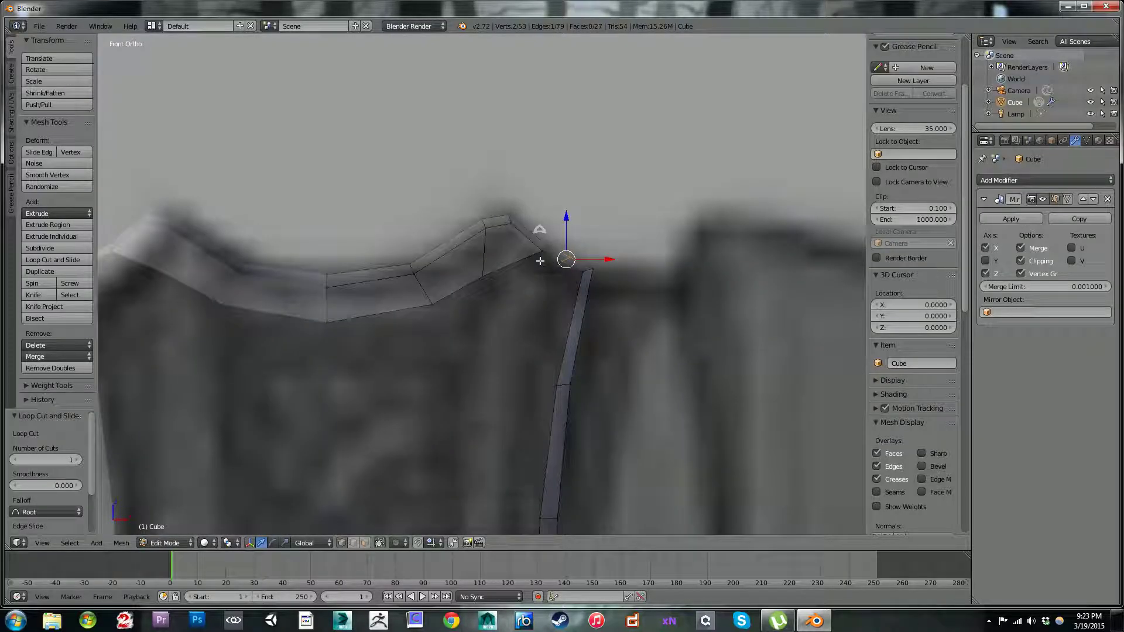
pyautogui.keyDown('shift'); pyautogui.scroll(-2, 530, 315); pyautogui.keyUp('shift')
pyautogui.rightClick(544, 218)
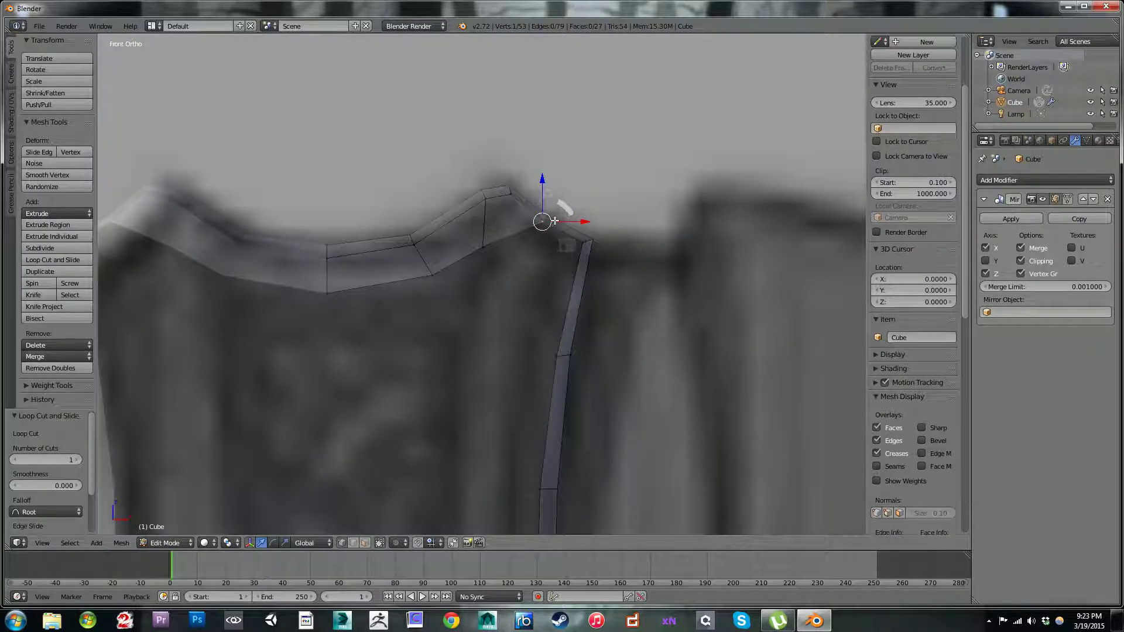
pyautogui.hotkey('shift', 'v')
pyautogui.click(530, 204)
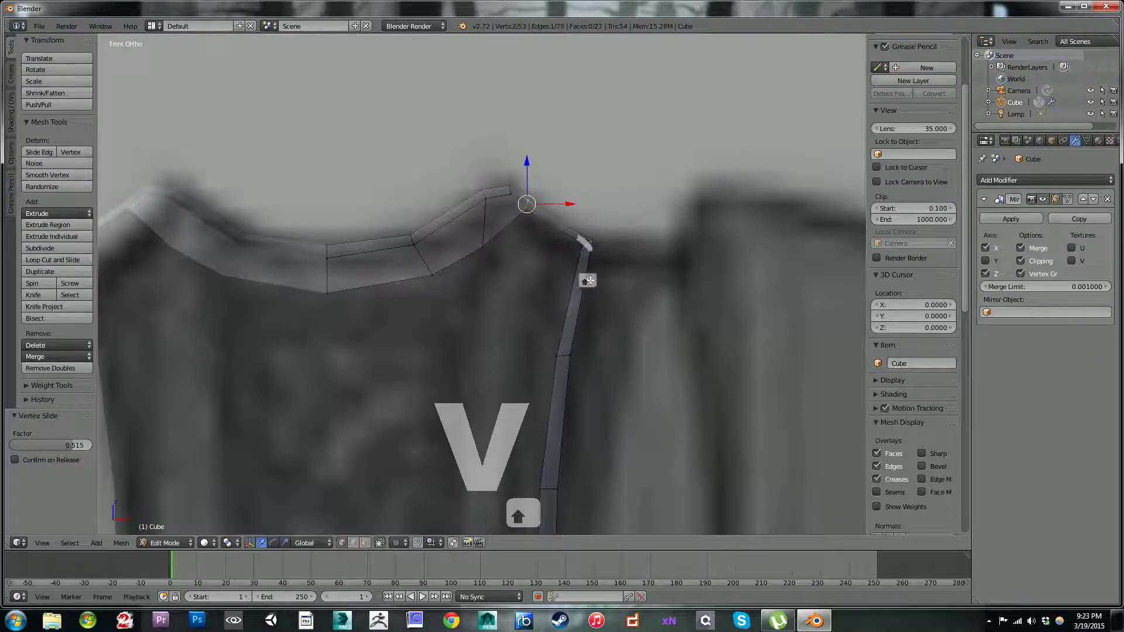
# Step: Fill an interior quad from the inner rim corner vertex just outside the strap's peak using F2
pyautogui.scroll(-3, 503, 246)
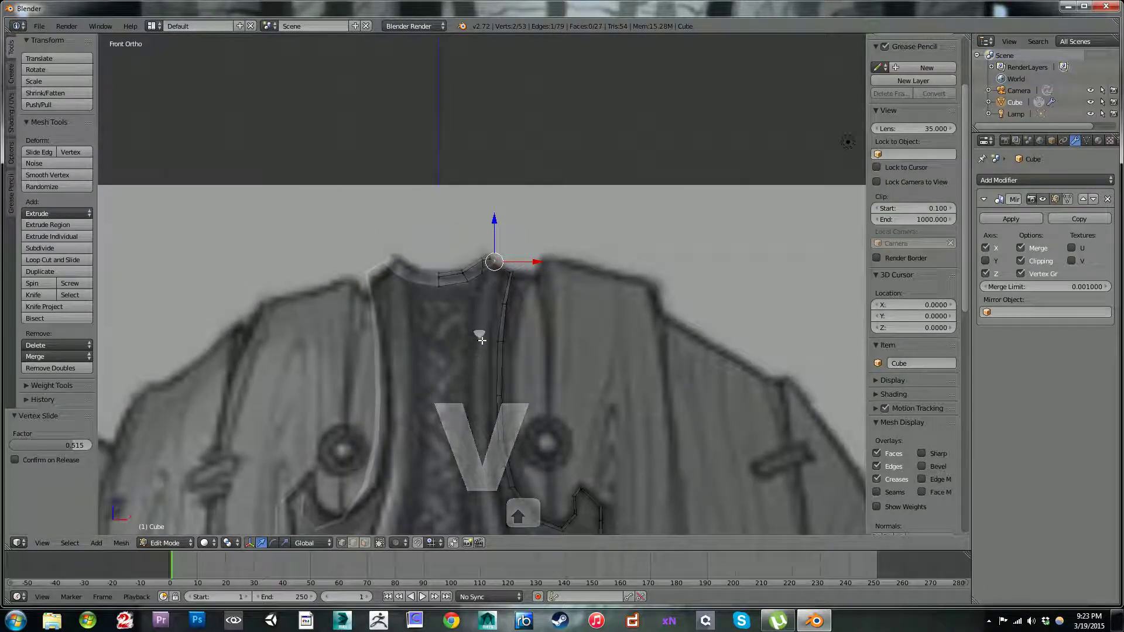
pyautogui.scroll(4, 498, 263)
pyautogui.rightClick(554, 232)
pyautogui.rightClick(527, 214)
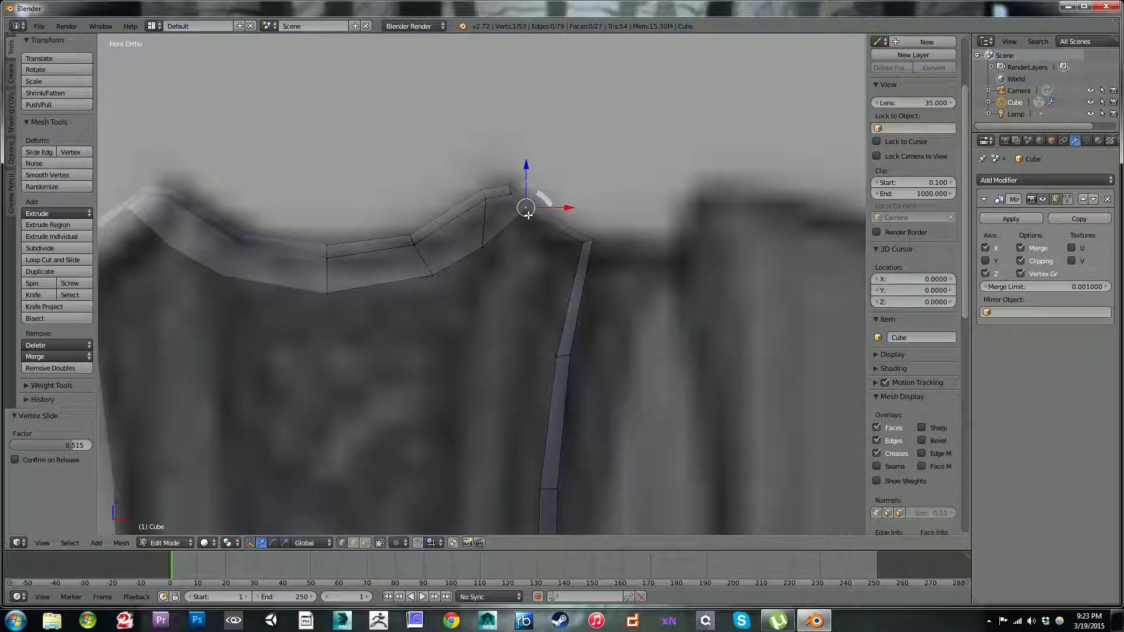
pyautogui.press('f')
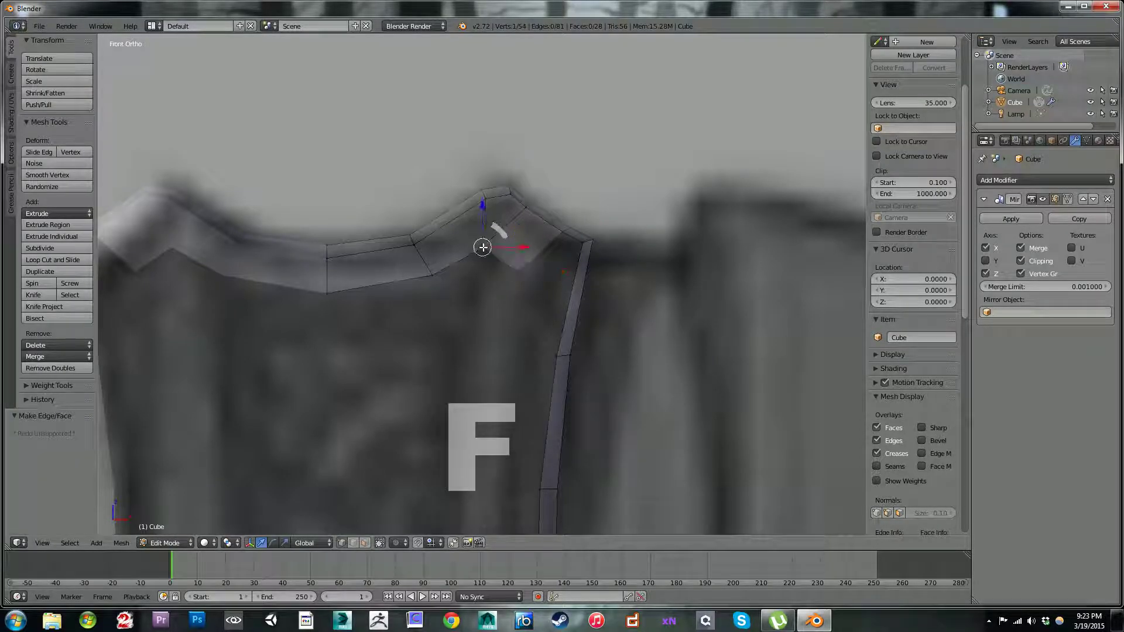
# Step: Reposition the two lower corners of the new interior quad, moving the outer one 0.049 along X and -0.008 along Z
pyautogui.press('g')
pyautogui.click(490, 253)
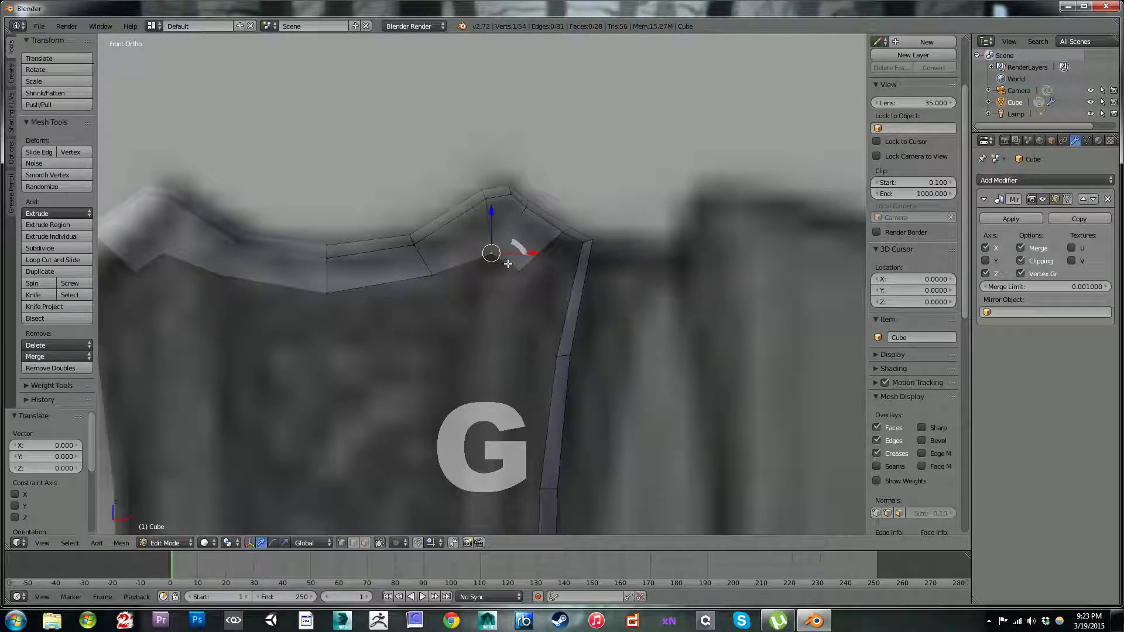
pyautogui.press('g')
pyautogui.click(552, 284)
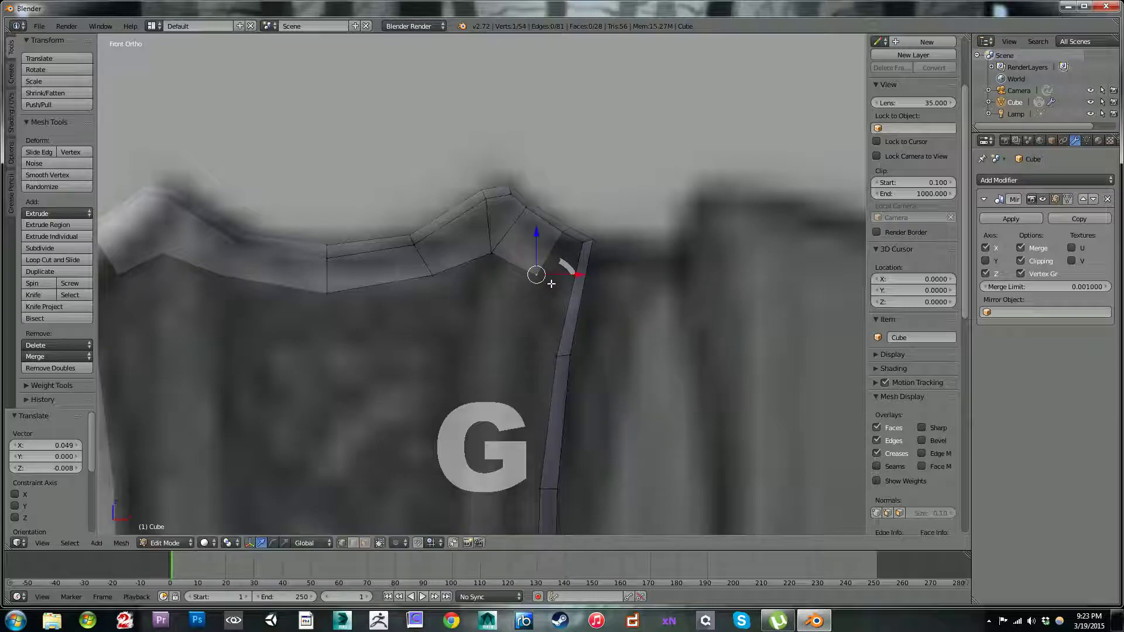
# Step: Select both lower vertices of the new quad and move that edge 0.014 along X and -0.003 along Z
pyautogui.rightClick(497, 255)
pyautogui.scroll(-2, 493, 296)
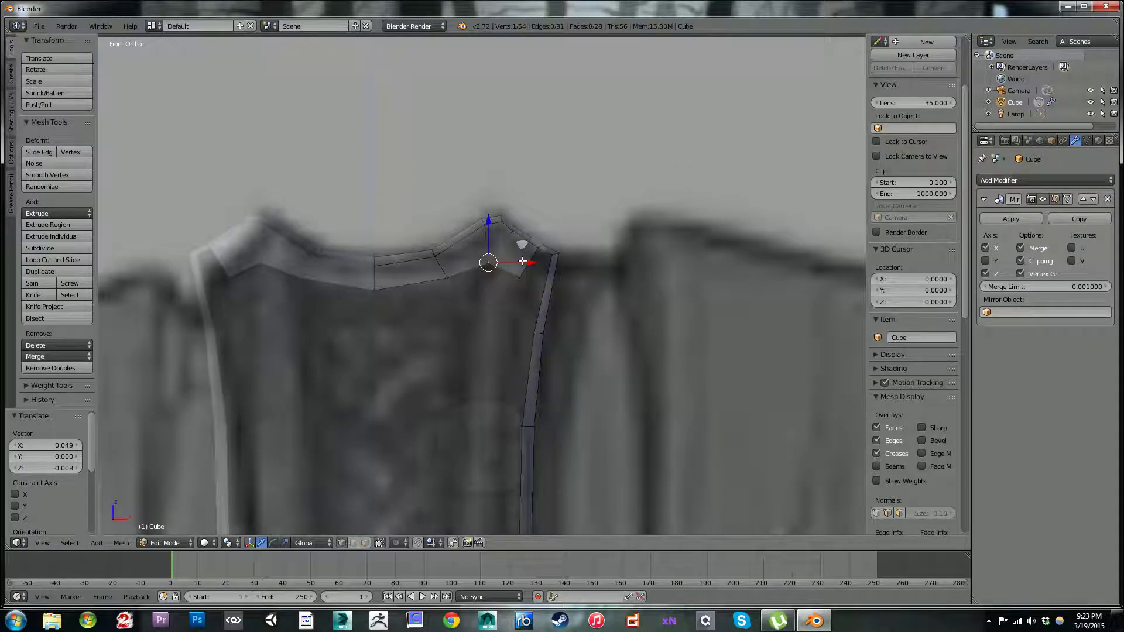
pyautogui.keyDown('shift'); pyautogui.rightClick(519, 280); pyautogui.keyUp('shift')
pyautogui.keyDown('shift'); pyautogui.moveTo(509, 340); pyautogui.dragTo(536, 199, button='middle'); pyautogui.keyUp('shift')
pyautogui.scroll(-2, 537, 199)
pyautogui.scroll(1, 536, 200)
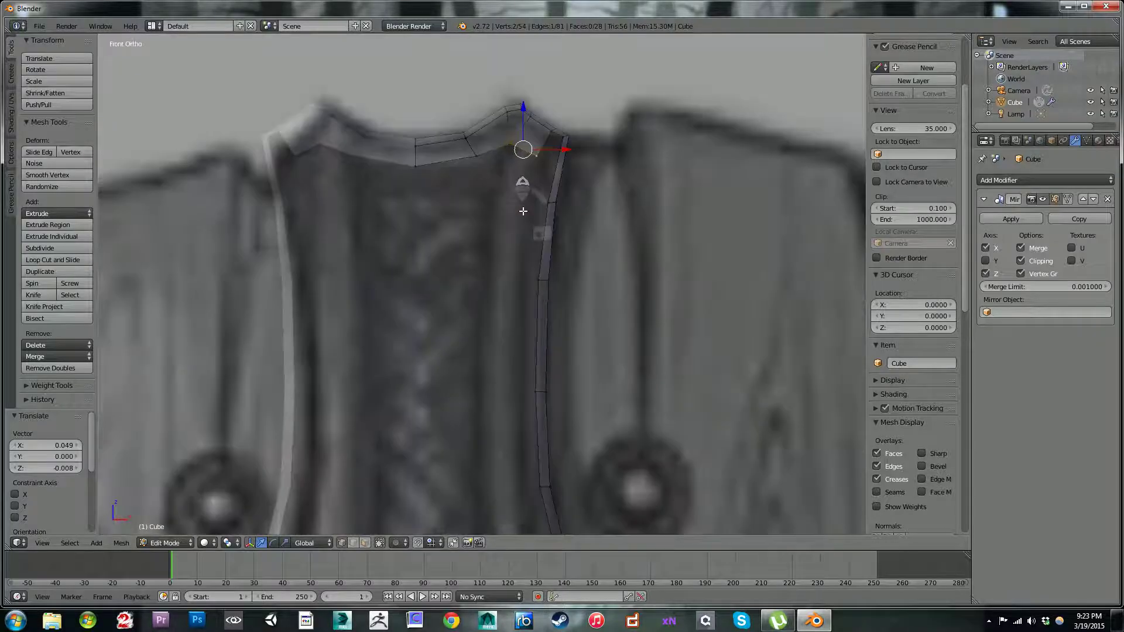
pyautogui.press('g')
pyautogui.click(521, 172)
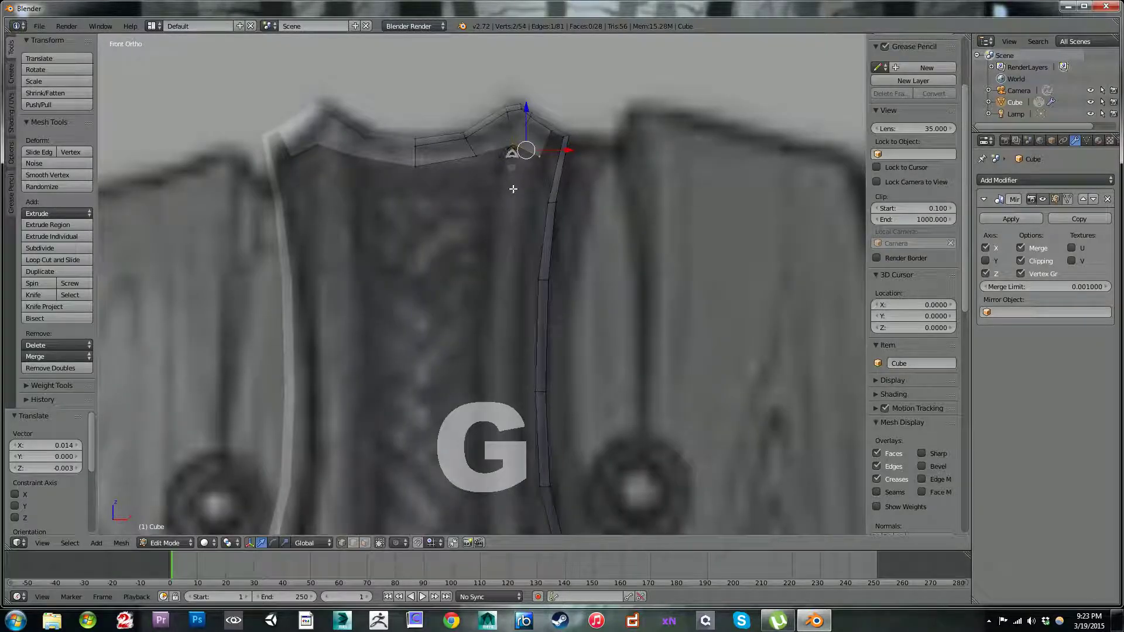
# Step: Extrude the quad's lower edge -0.081 along X and -0.264 along Z, then rotate and nudge it to follow the reference strip
pyautogui.press('e')
pyautogui.click(495, 248)
pyautogui.keyDown('shift'); pyautogui.moveTo(544, 282); pyautogui.dragTo(527, 216, button='middle'); pyautogui.keyUp('shift')
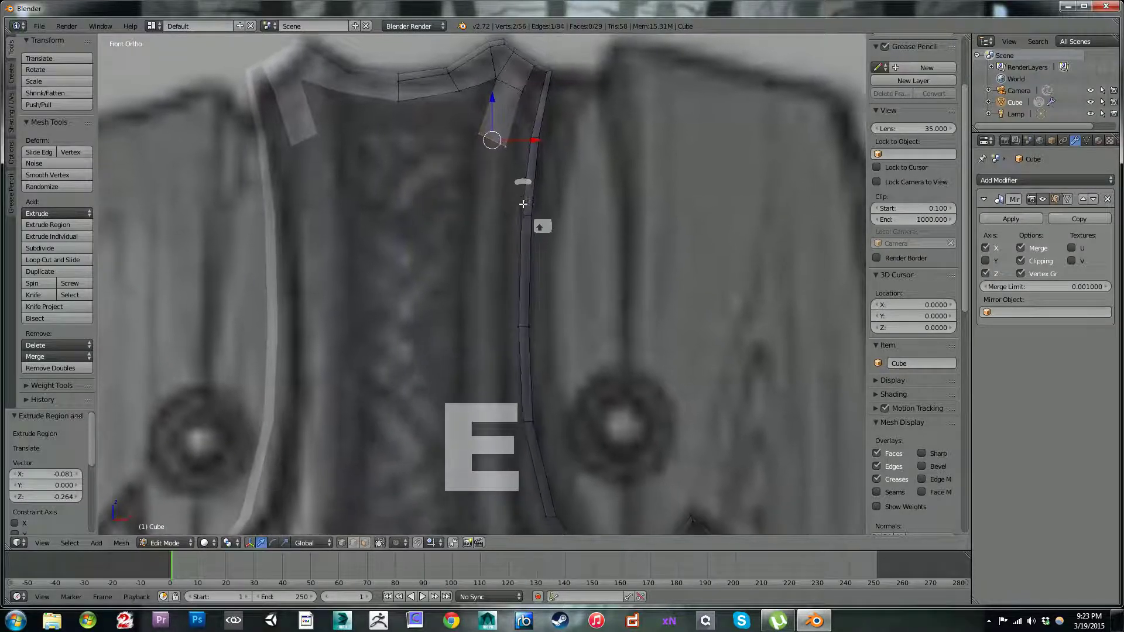
pyautogui.press('r')
pyautogui.click(542, 138)
pyautogui.press('g')
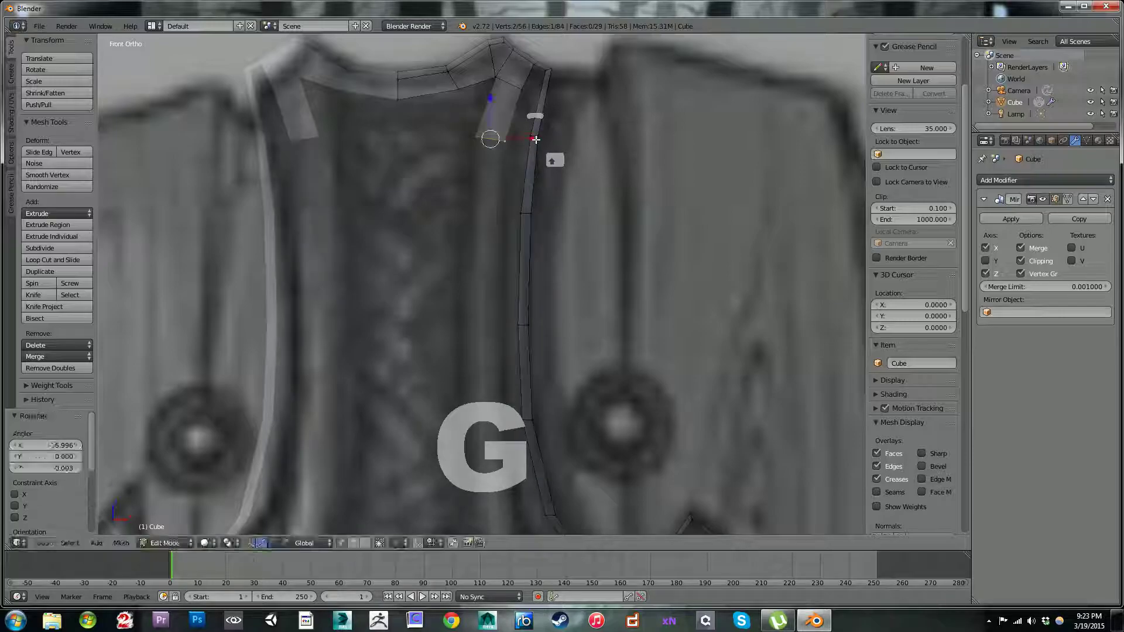
pyautogui.click(534, 140)
# Step: Extrude the inner strip's lower end -0.034 along X and -0.345 along Z down the reference
pyautogui.scroll(-3, 517, 238)
pyautogui.keyDown('shift'); pyautogui.moveTo(518, 246); pyautogui.dragTo(500, 222, button='middle'); pyautogui.keyUp('shift')
pyautogui.press('e')
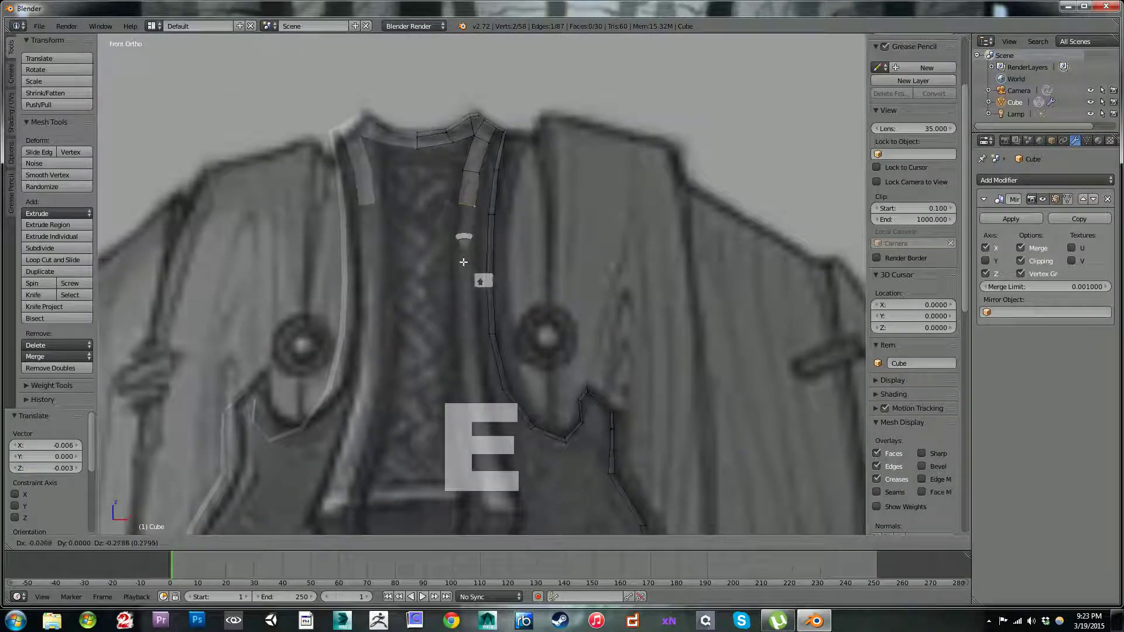
pyautogui.click(465, 270)
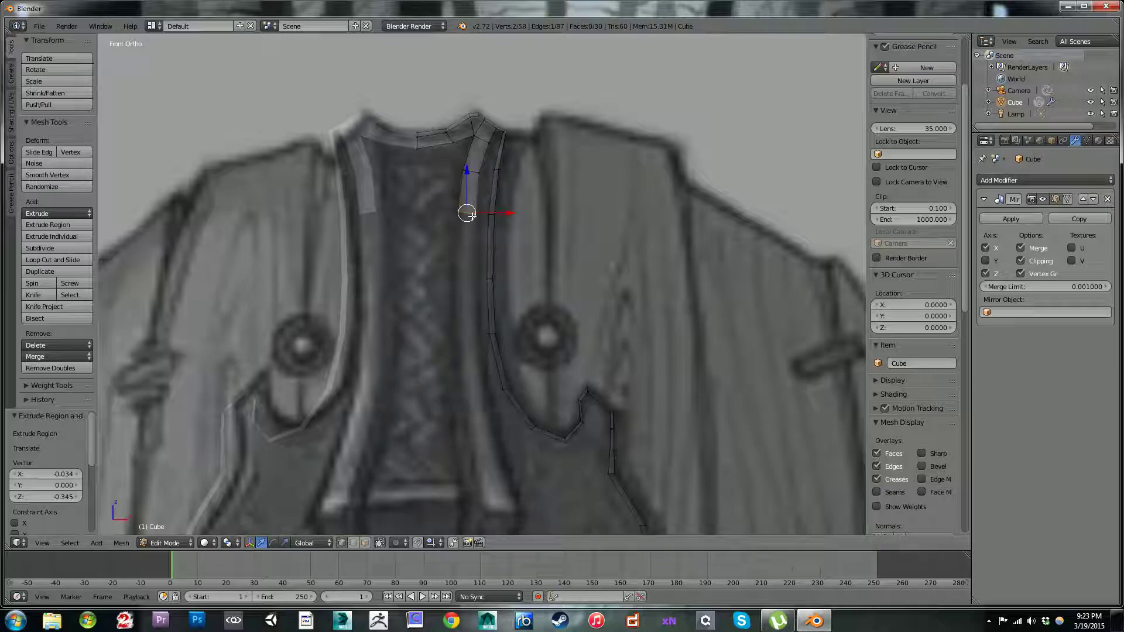
# Step: Extrude the inner strip's end -0.549 along Z and rotate the new end edge -6.022°
pyautogui.press('e')
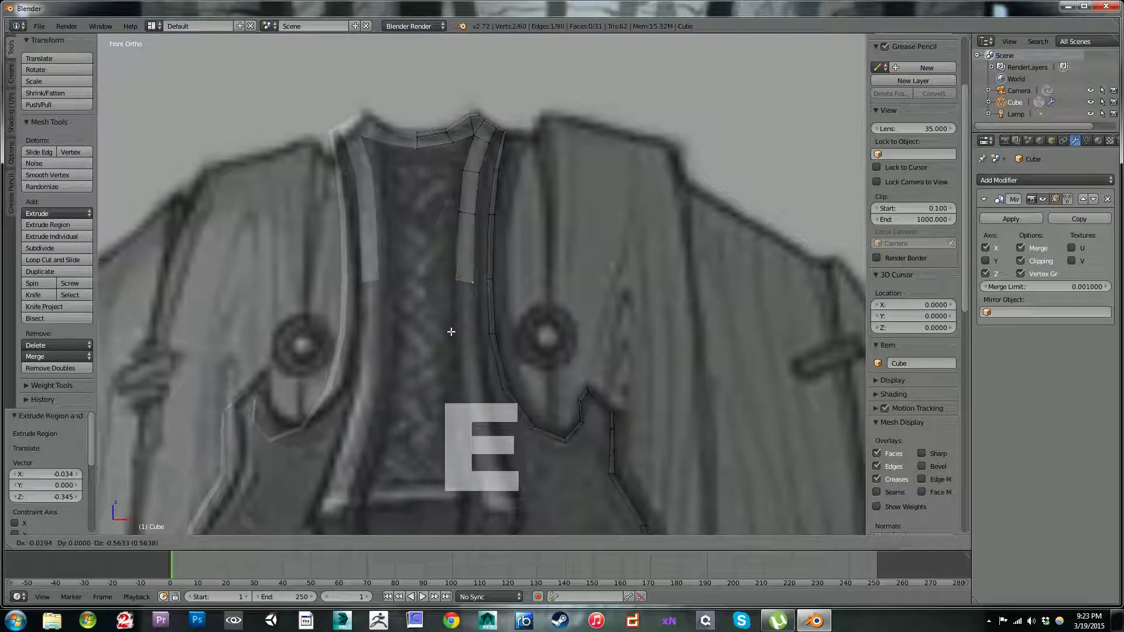
pyautogui.click(453, 330)
pyautogui.press('r')
pyautogui.rightClick(497, 310)
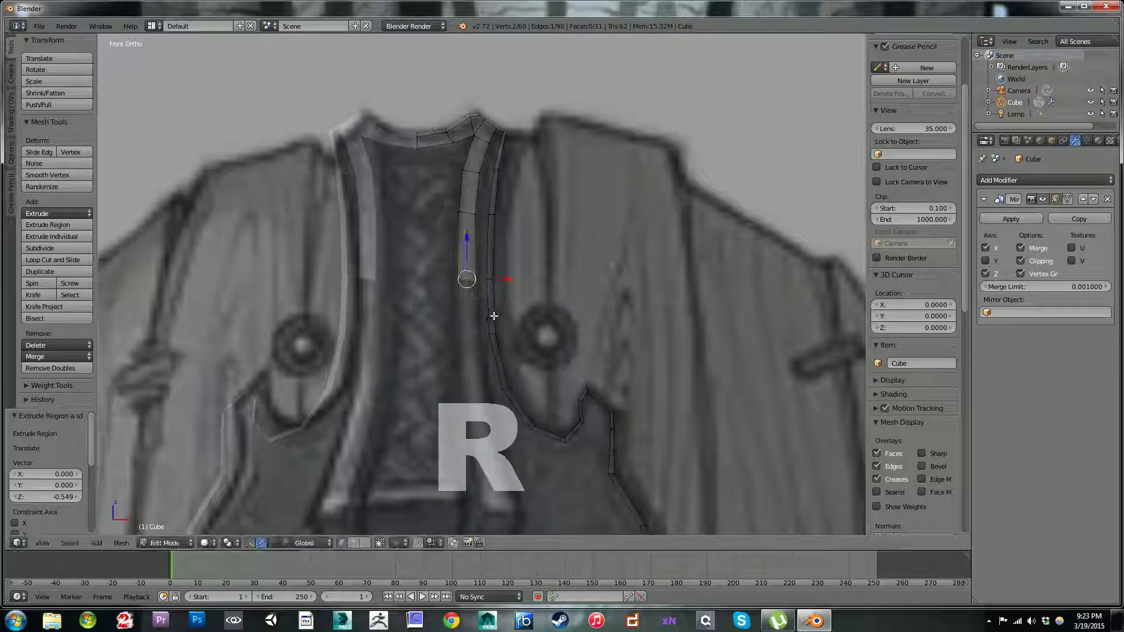
pyautogui.press('r')
pyautogui.click(502, 305)
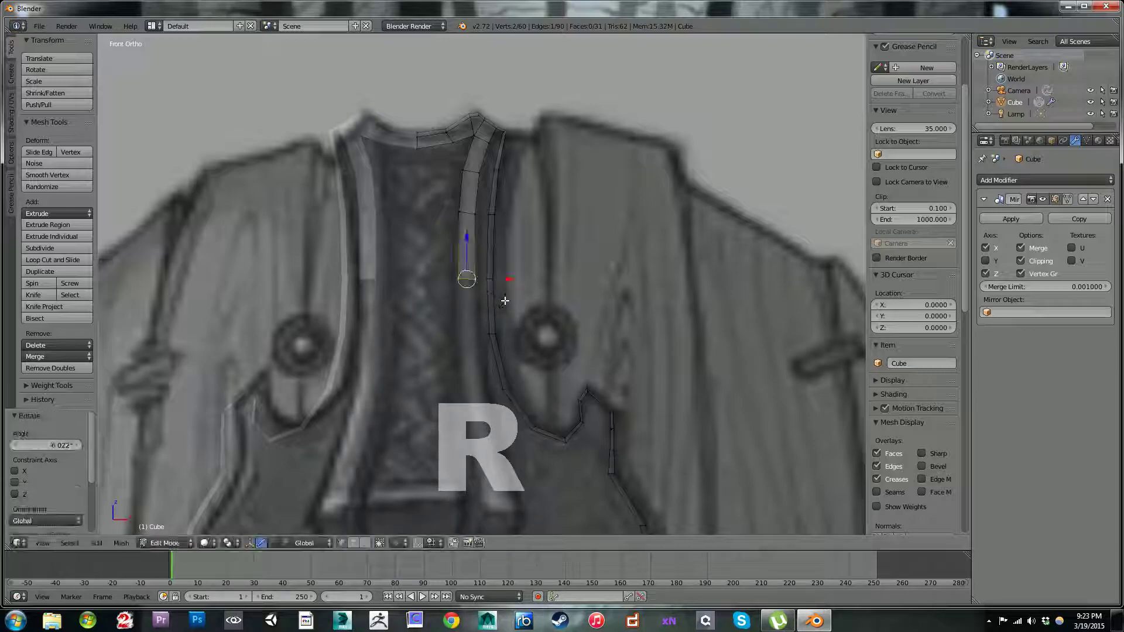
# Step: Move the inner strip's three lower vertex rows -0.040 along Y and the row nearest the peak -0.030 along Y
pyautogui.moveTo(610, 258); pyautogui.dragTo(533, 252, button='middle')
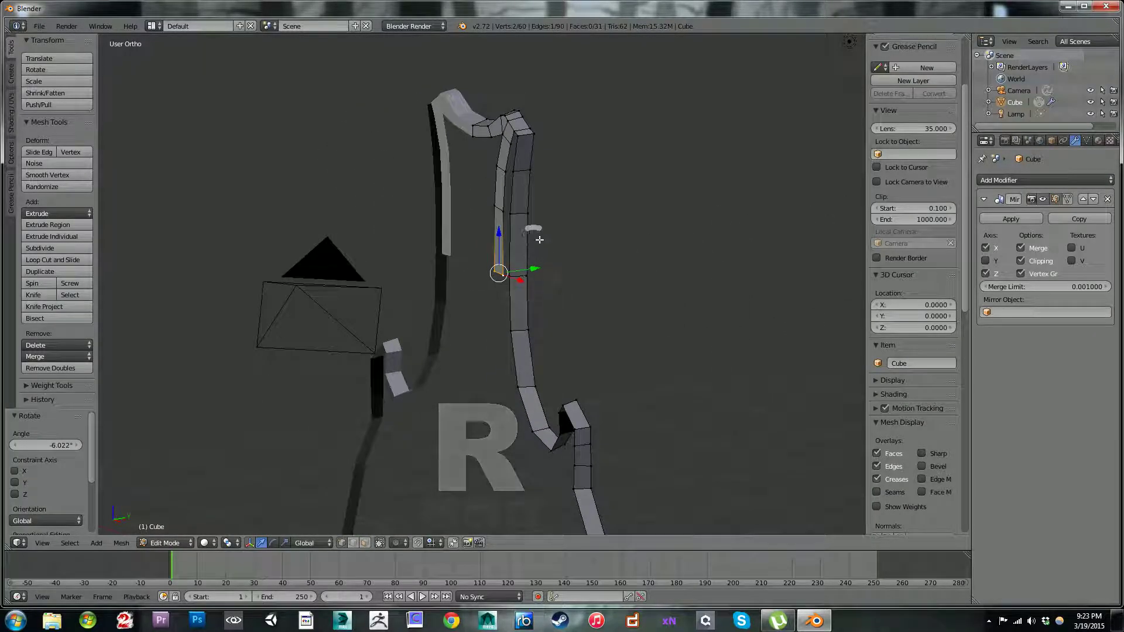
pyautogui.keyDown('shift'); pyautogui.rightClick(508, 217); pyautogui.keyUp('shift')
pyautogui.keyDown('shift'); pyautogui.rightClick(503, 210); pyautogui.keyUp('shift')
pyautogui.keyDown('shift'); pyautogui.rightClick(504, 185); pyautogui.keyUp('shift')
pyautogui.keyDown('shift'); pyautogui.rightClick(503, 182); pyautogui.keyUp('shift')
pyautogui.moveTo(538, 209); pyautogui.dragTo(534, 210)
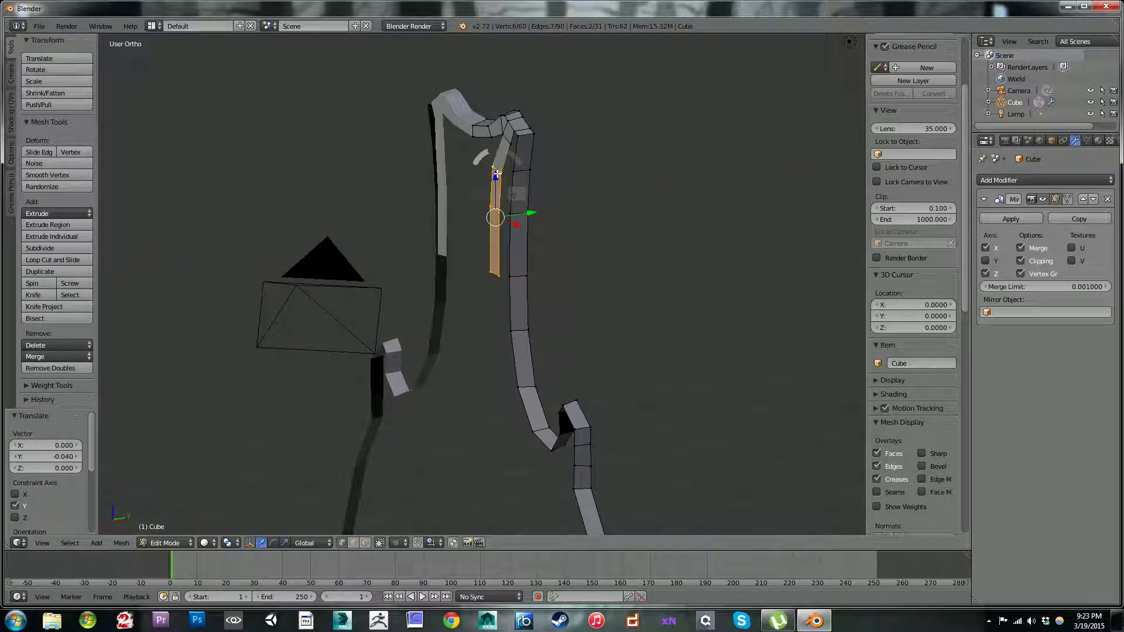
pyautogui.rightClick(504, 136)
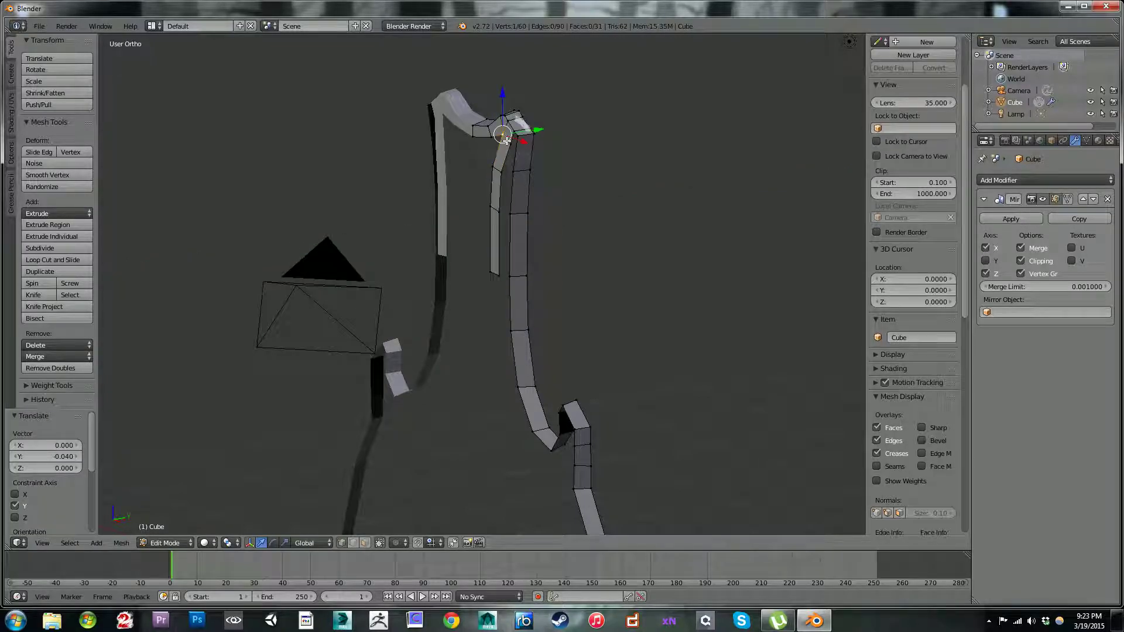
pyautogui.moveTo(538, 133); pyautogui.dragTo(535, 136)
# Step: Add a centred lengthwise loop cut down the middle of the inner strip
pyautogui.hotkey('ctrl', 'r')
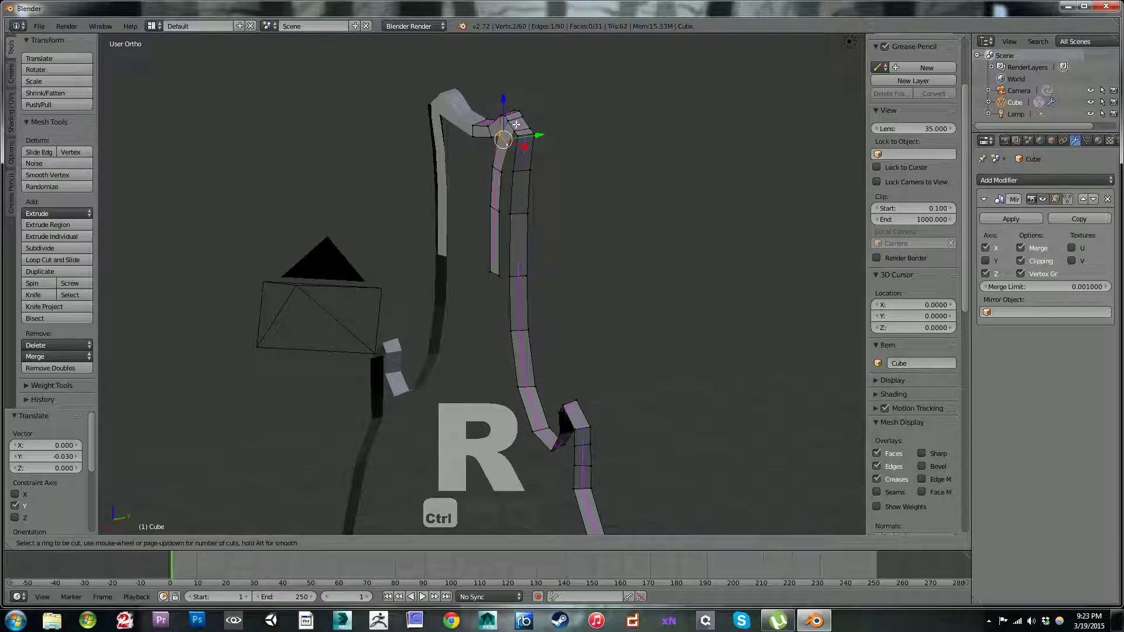
pyautogui.click(515, 126)
pyautogui.rightClick(508, 130)
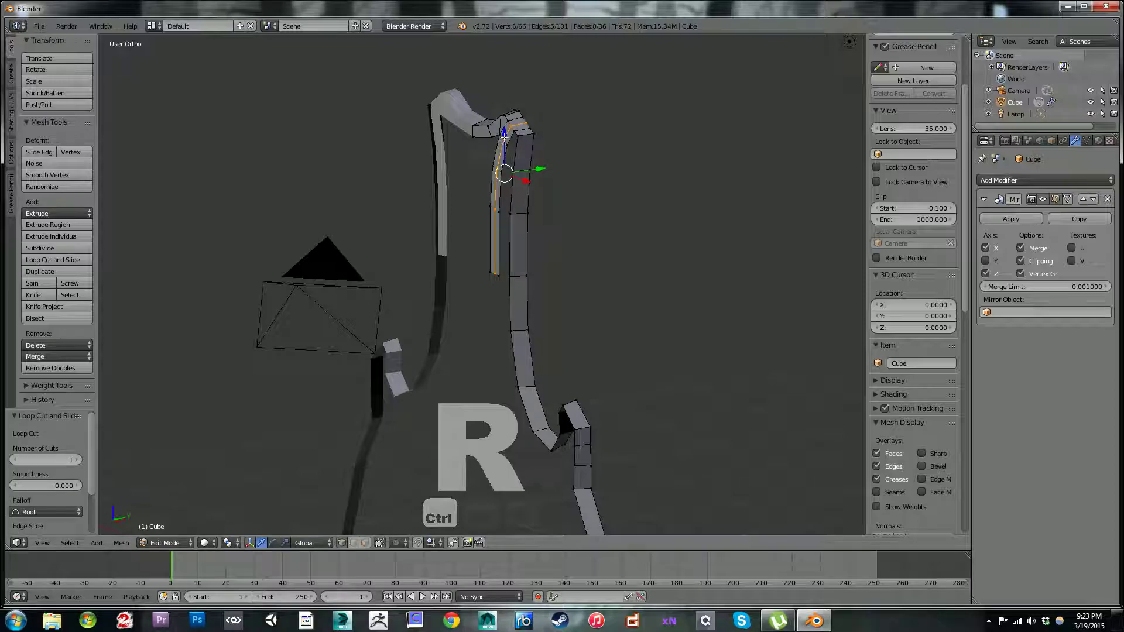
# Step: Select the four centre vertices down the inner strip and move them -0.024 along Y
pyautogui.hotkey('ctrl', 'z')
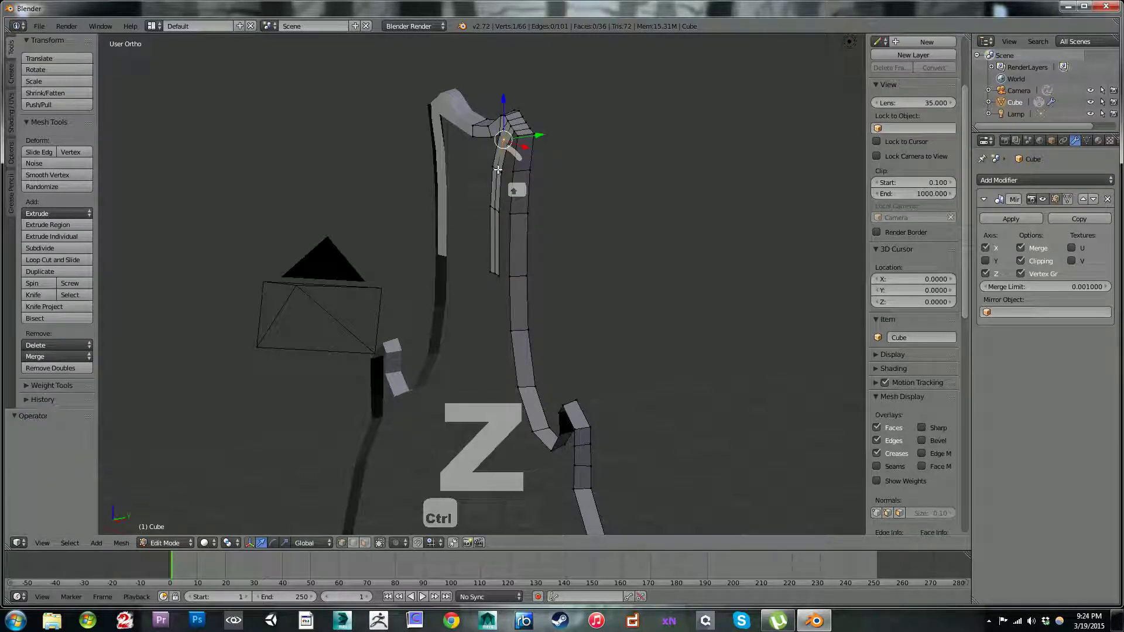
pyautogui.keyDown('shift'); pyautogui.rightClick(498, 170); pyautogui.keyUp('shift')
pyautogui.keyDown('shift'); pyautogui.rightClick(497, 210); pyautogui.keyUp('shift')
pyautogui.keyDown('shift'); pyautogui.rightClick(493, 267); pyautogui.keyUp('shift')
pyautogui.press('g')
pyautogui.press('y')
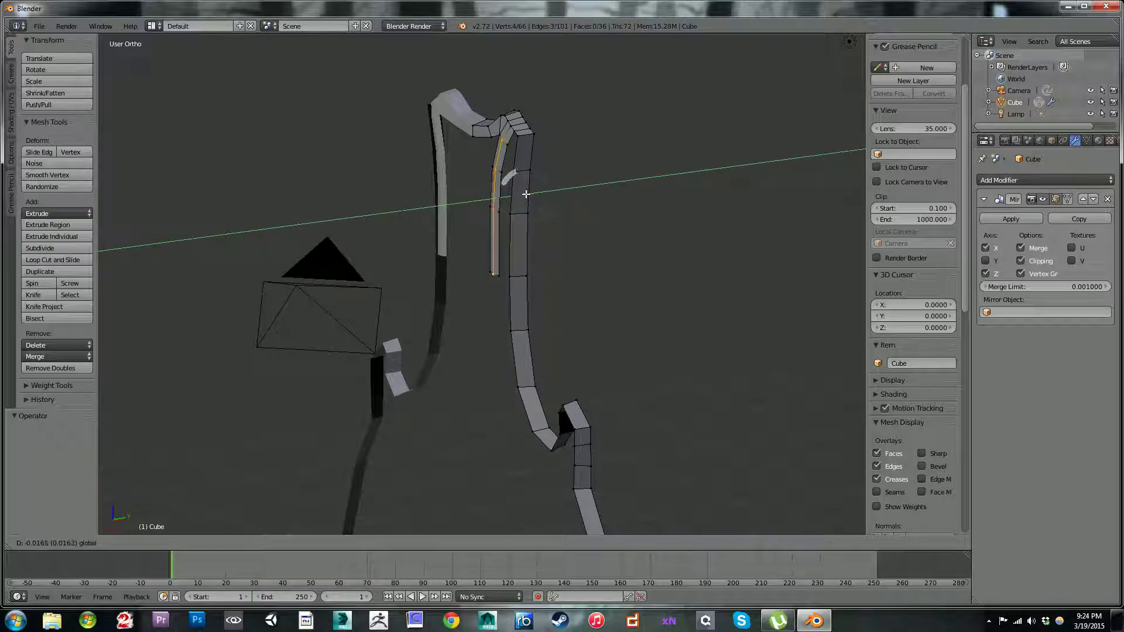
pyautogui.click(525, 195)
# Step: In front view, extrude the inner strip's bottom end 0.013 along X and -0.472 along Z, and rotate it -10.24°
pyautogui.press('KP_1')
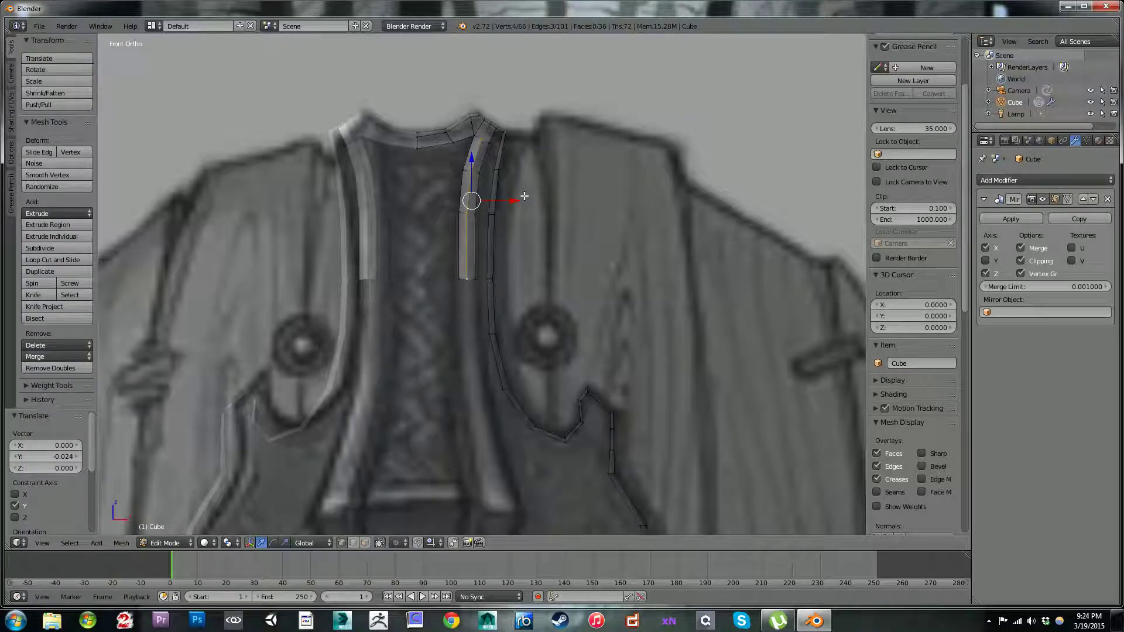
pyautogui.moveTo(532, 259); pyautogui.dragTo(533, 258)
pyautogui.keyDown('alt'); pyautogui.rightClick(419, 121); pyautogui.keyUp('alt')
pyautogui.keyDown('shift'); pyautogui.moveTo(488, 116); pyautogui.dragTo(542, 222, button='middle'); pyautogui.keyUp('shift')
pyautogui.press('e')
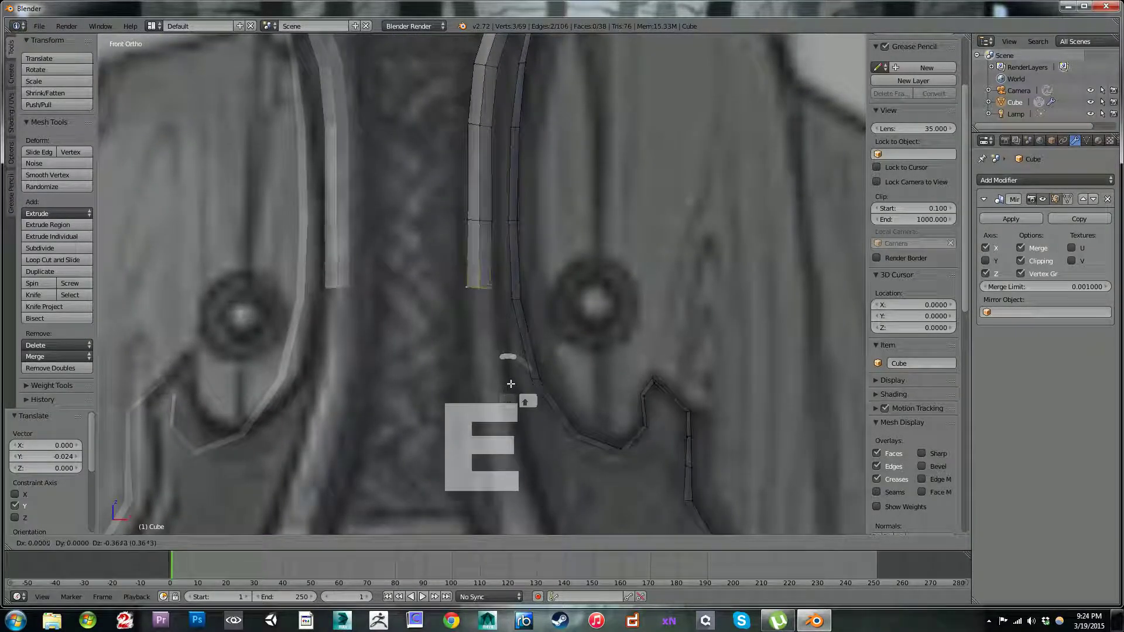
pyautogui.click(515, 390)
pyautogui.press('r')
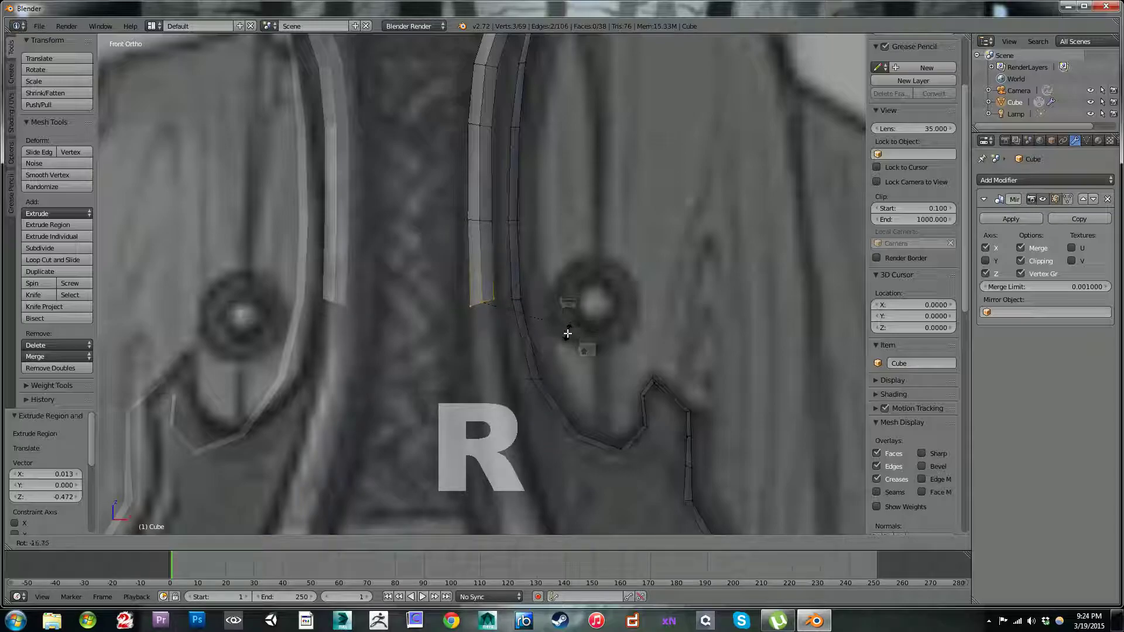
pyautogui.click(565, 342)
# Step: Extrude the inner strip's bottom end 0.081 along X and -0.472 along Z, scale it by 1.233, and move it -0.013 X, -0.007 Z
pyautogui.keyDown('shift'); pyautogui.moveTo(566, 342); pyautogui.dragTo(544, 251, button='middle'); pyautogui.keyUp('shift')
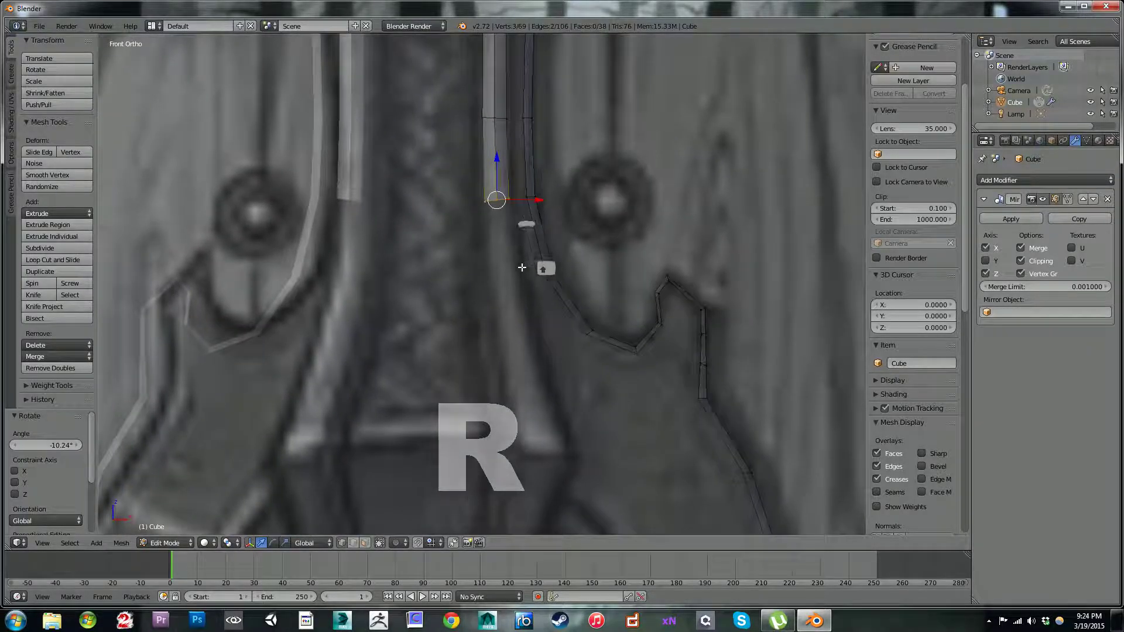
pyautogui.press('e')
pyautogui.click(553, 372)
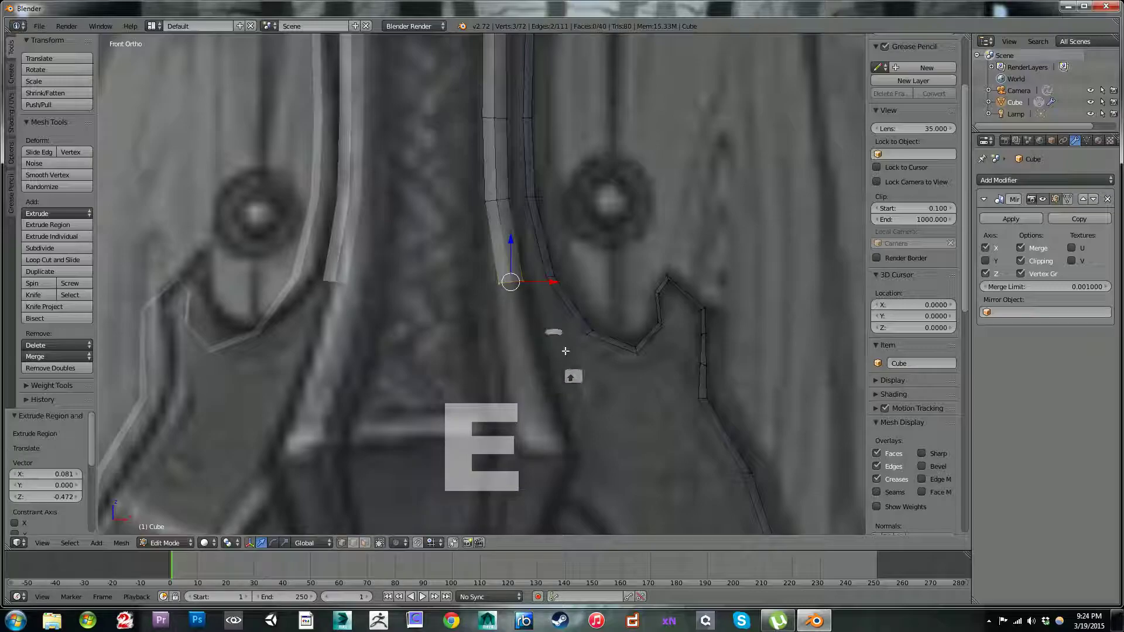
pyautogui.keyDown('shift'); pyautogui.moveTo(561, 362); pyautogui.dragTo(558, 283, button='middle'); pyautogui.keyUp('shift')
pyautogui.press('s')
pyautogui.click(592, 221)
pyautogui.press('g')
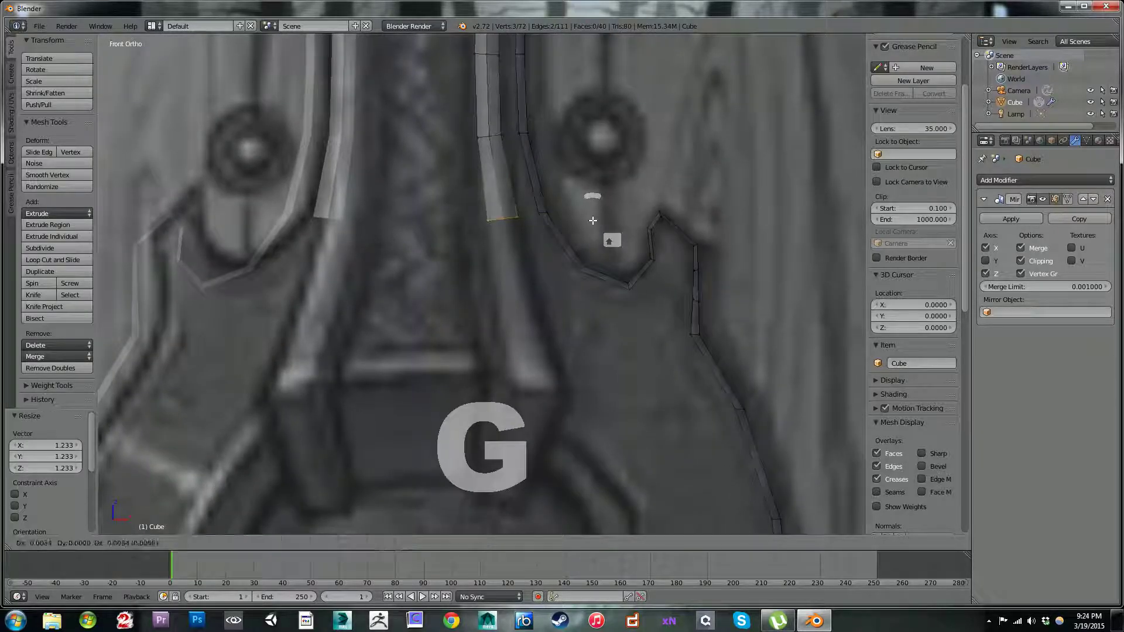
pyautogui.click(591, 221)
# Step: Extrude the strip's bottom end 0.074 along X and -0.465 along Z, widen it to match the reference, reposition it and scale it by 1.041
pyautogui.keyDown('shift'); pyautogui.moveTo(547, 302); pyautogui.dragTo(546, 237, button='middle'); pyautogui.keyUp('shift')
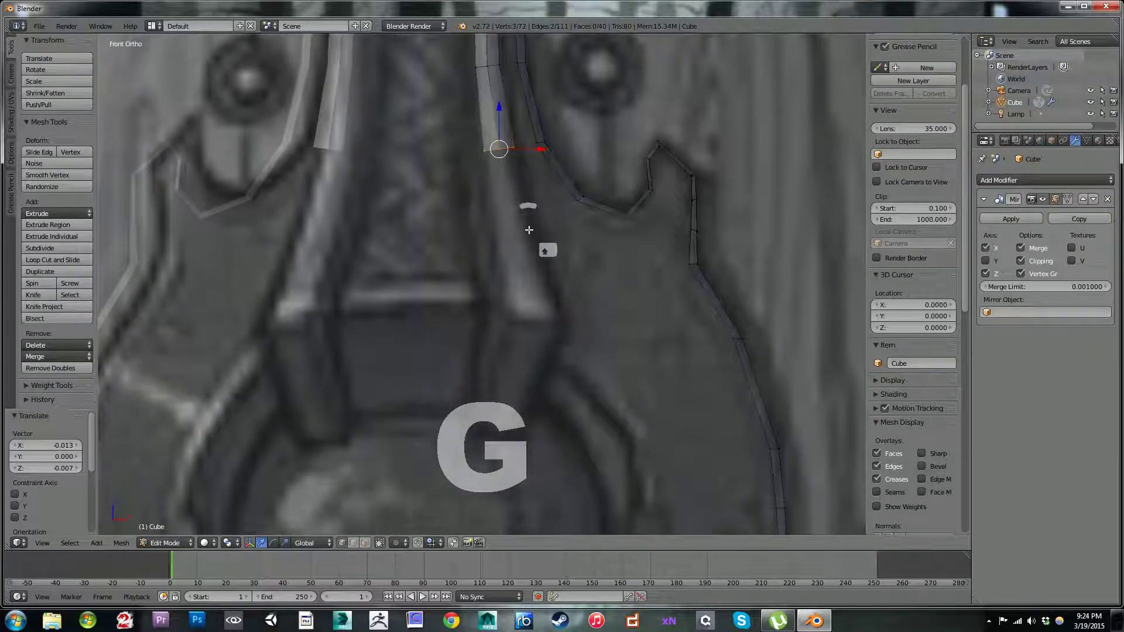
pyautogui.press('e')
pyautogui.click(548, 329)
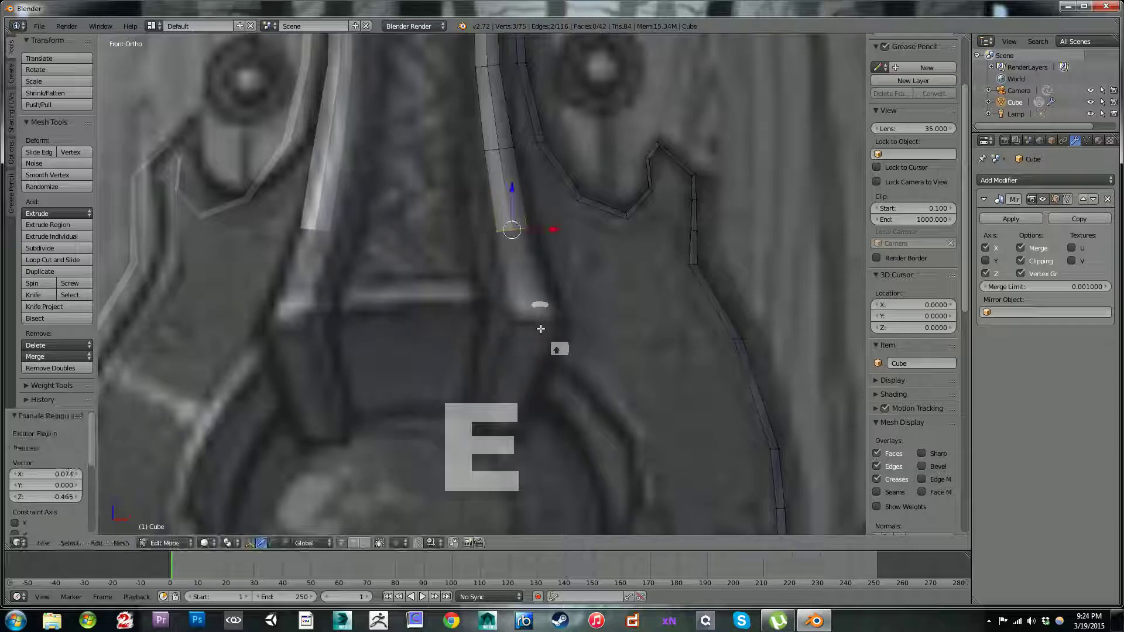
pyautogui.press('s')
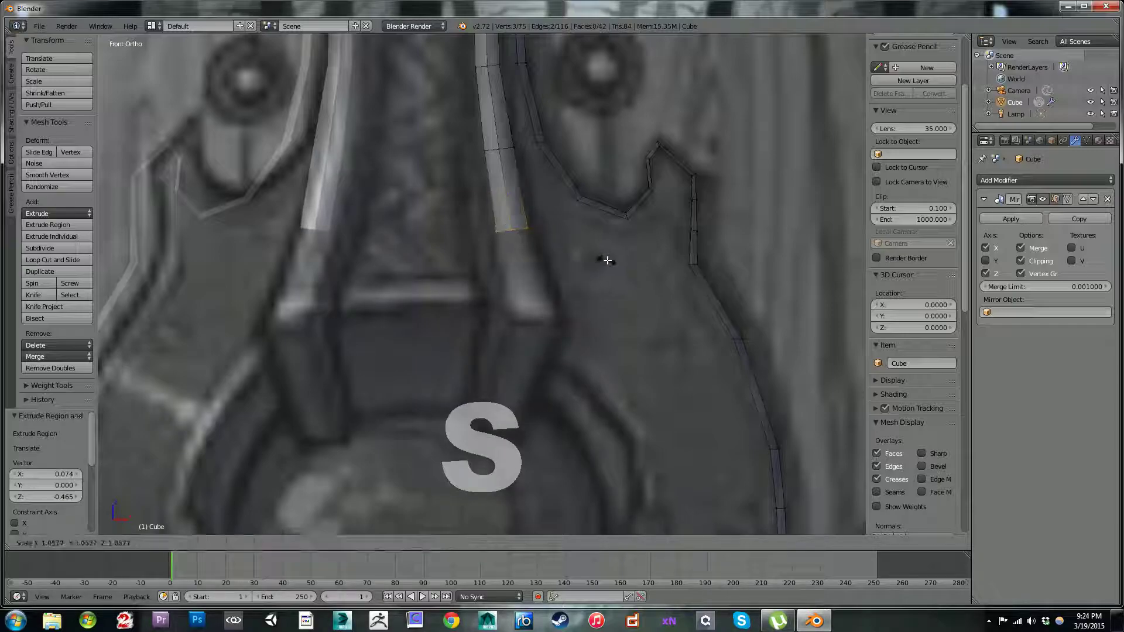
pyautogui.click(624, 241)
pyautogui.keyDown('shift'); pyautogui.moveTo(575, 290); pyautogui.dragTo(536, 272, button='middle'); pyautogui.keyUp('shift')
pyautogui.press('g')
pyautogui.click(571, 265)
pyautogui.press('s')
pyautogui.click(543, 290)
# Step: Extrude the strip's bottom end 0.132 along X and -0.526 along Z and scale it by about 1.39
pyautogui.press('e')
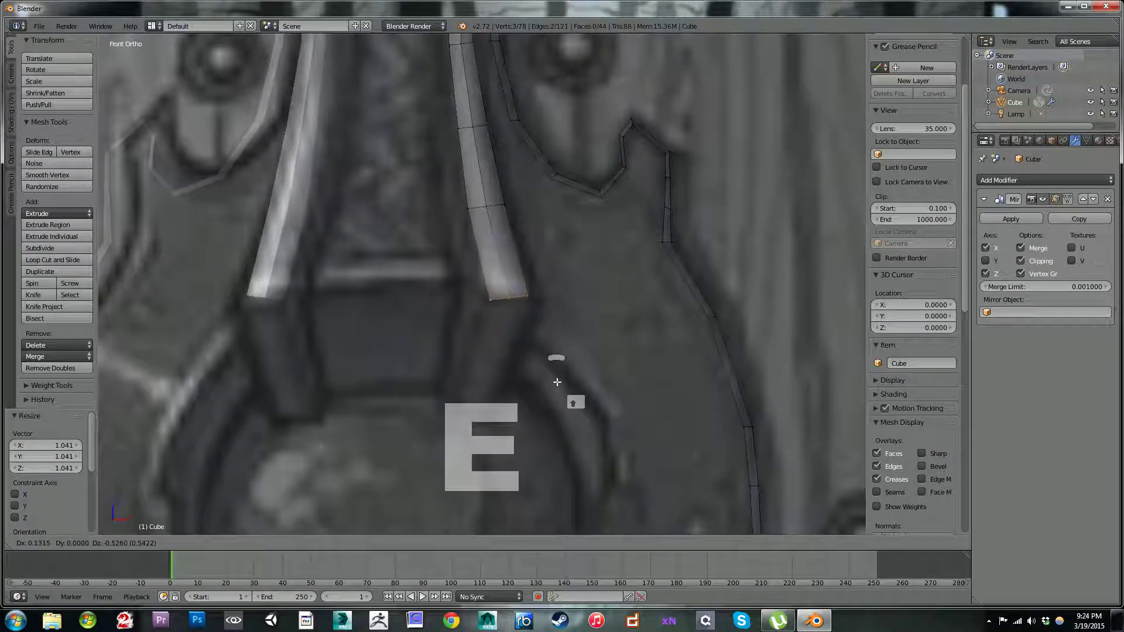
pyautogui.click(556, 381)
pyautogui.press('s')
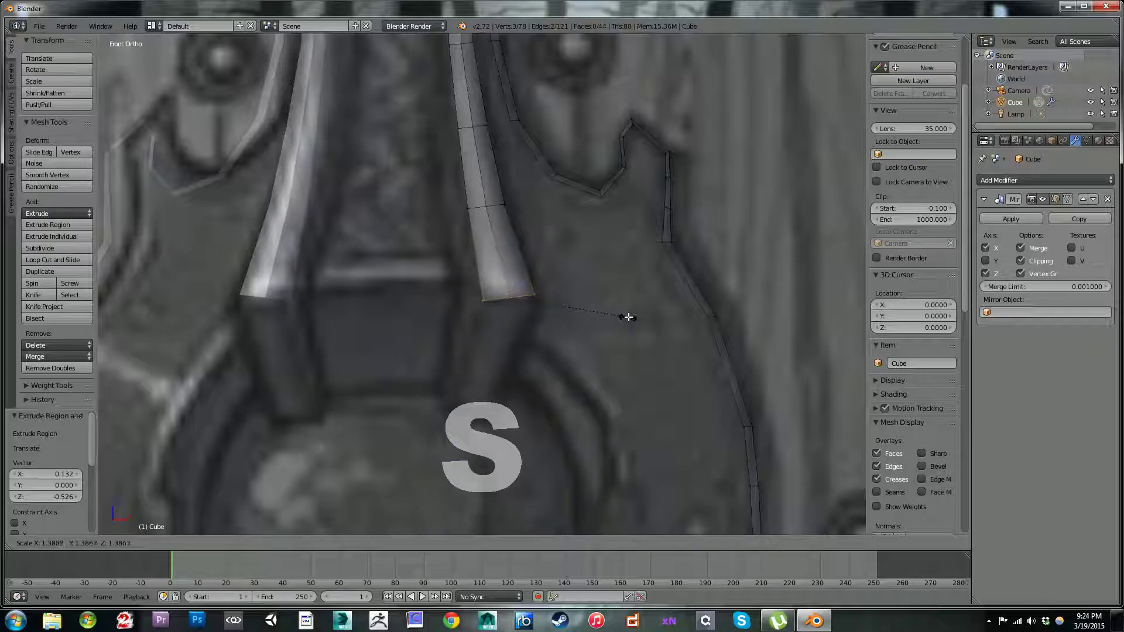
pyautogui.click(626, 316)
# Step: Add a centred crosswise loop cut to the inner strip's lowest segment
pyautogui.hotkey('ctrl', 'r')
pyautogui.click(493, 252)
pyautogui.click(493, 252)
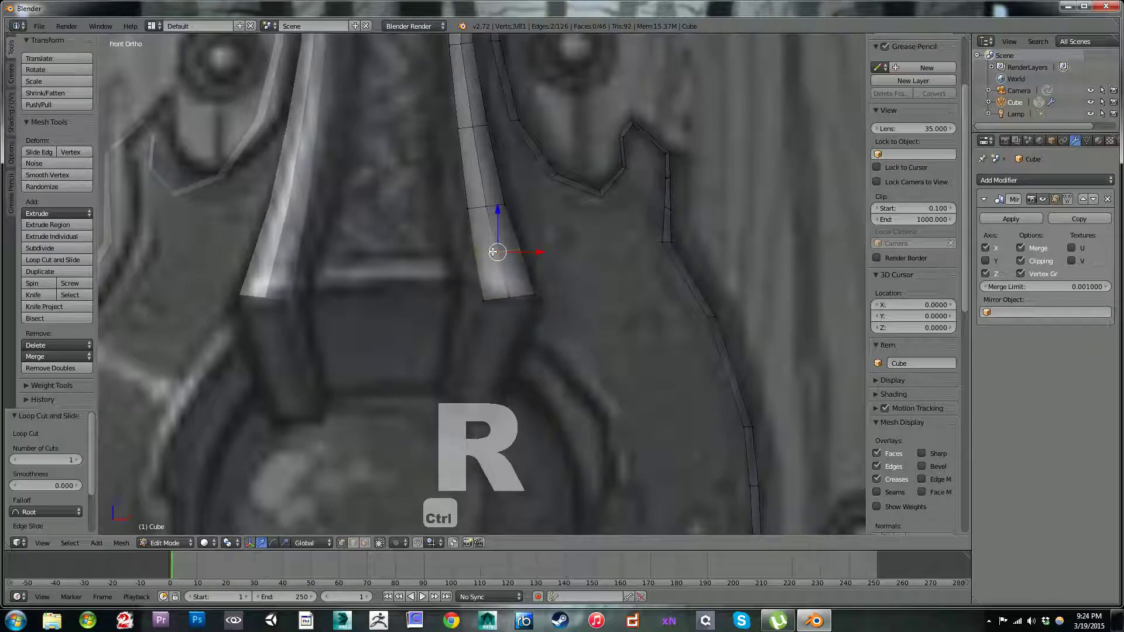
# Step: Select the inner strip's bottom end vertices and enable proportional editing in Connected mode
pyautogui.scroll(-3, 546, 228)
pyautogui.moveTo(546, 228); pyautogui.dragTo(480, 268, button='middle')
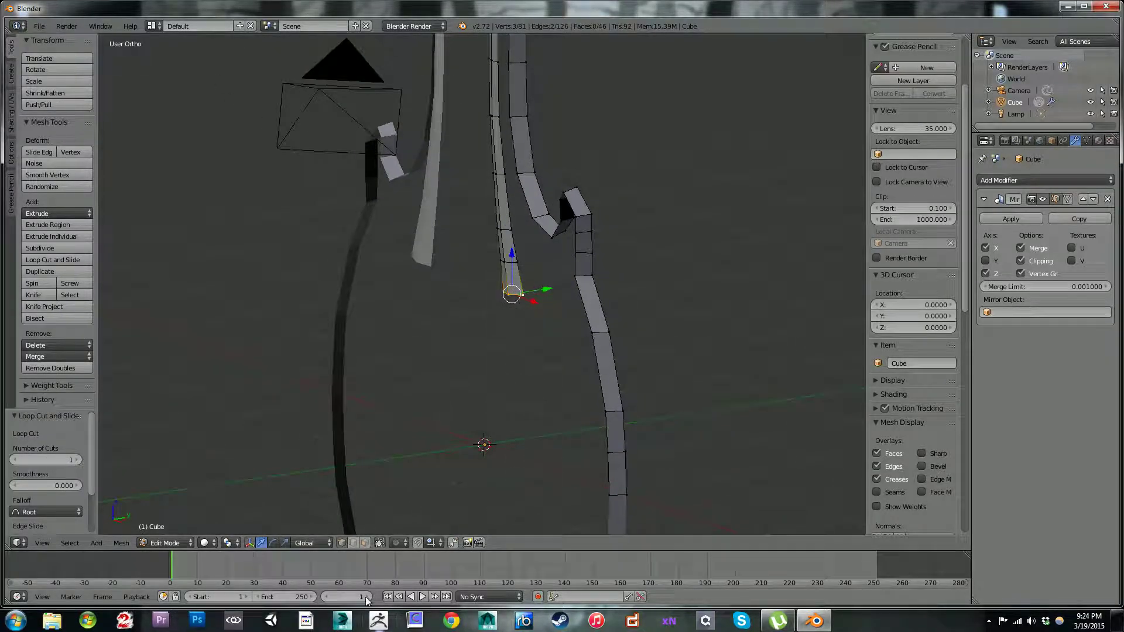
pyautogui.click(396, 542)
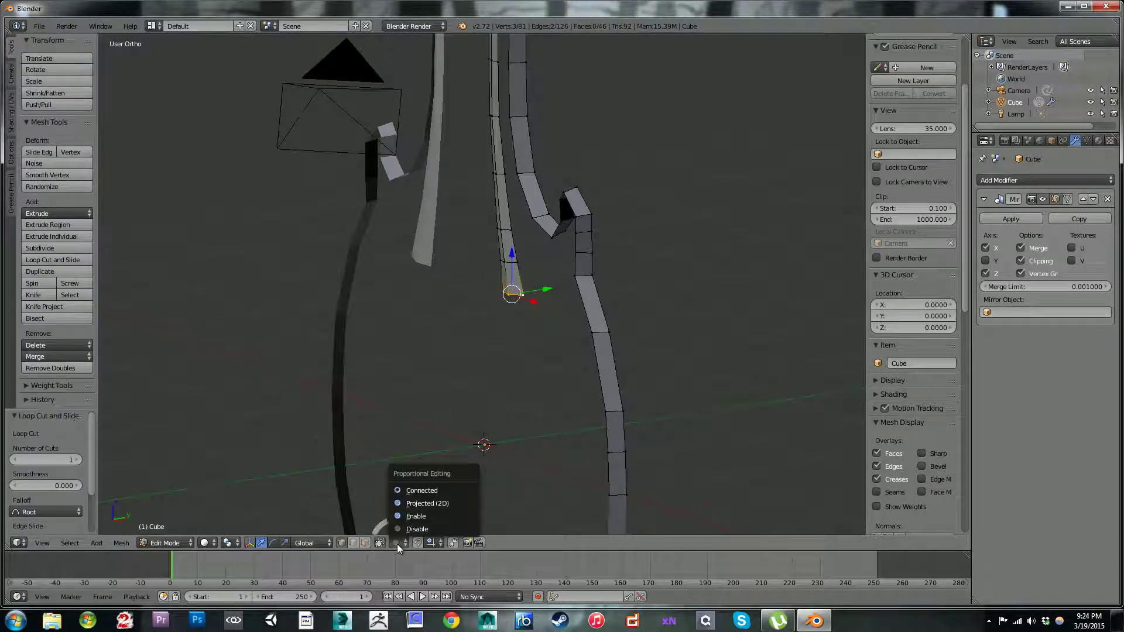
pyautogui.click(412, 495)
# Step: In right view, move the strip's bottom end about -0.238 along Y with a proportional size of 2.59
pyautogui.scroll(-6, 556, 187)
pyautogui.scroll(5, 556, 209)
pyautogui.moveTo(556, 209); pyautogui.dragTo(638, 239, button='middle')
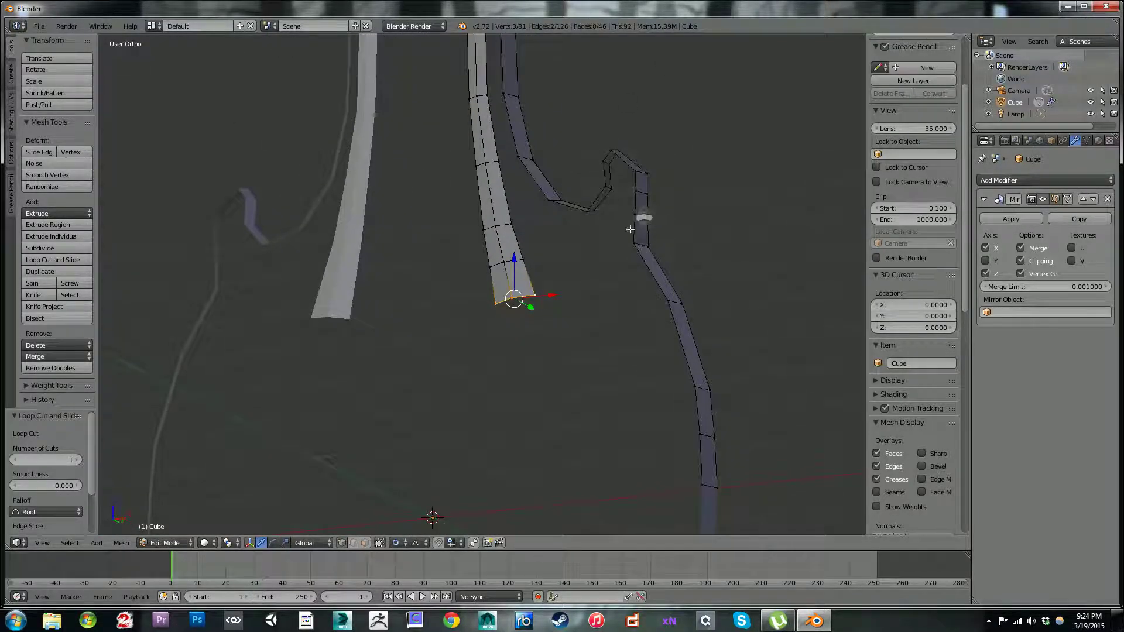
pyautogui.moveTo(707, 276); pyautogui.dragTo(518, 264, button='middle')
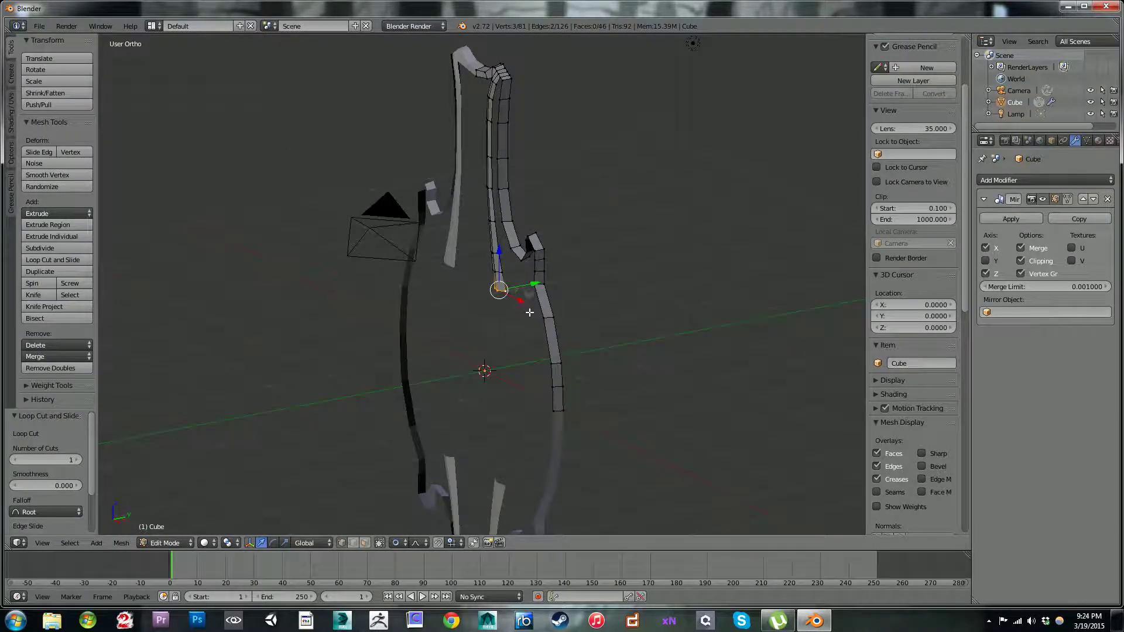
pyautogui.scroll(4, 529, 313)
pyautogui.press('KP_3')
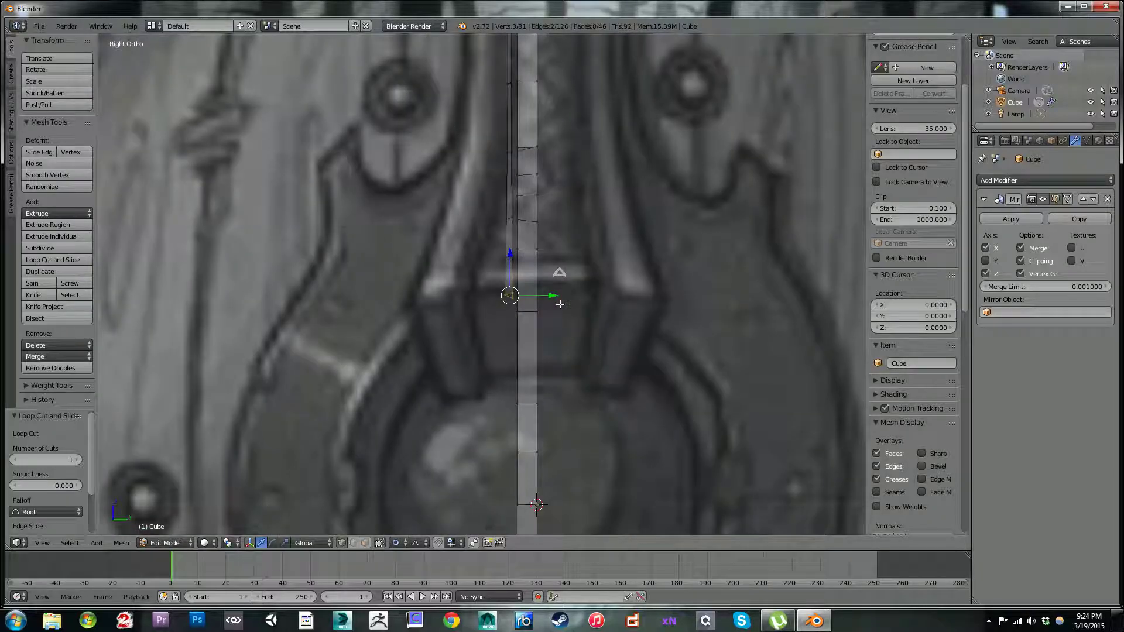
pyautogui.scroll(-5, 559, 304)
pyautogui.scroll(3, 559, 220)
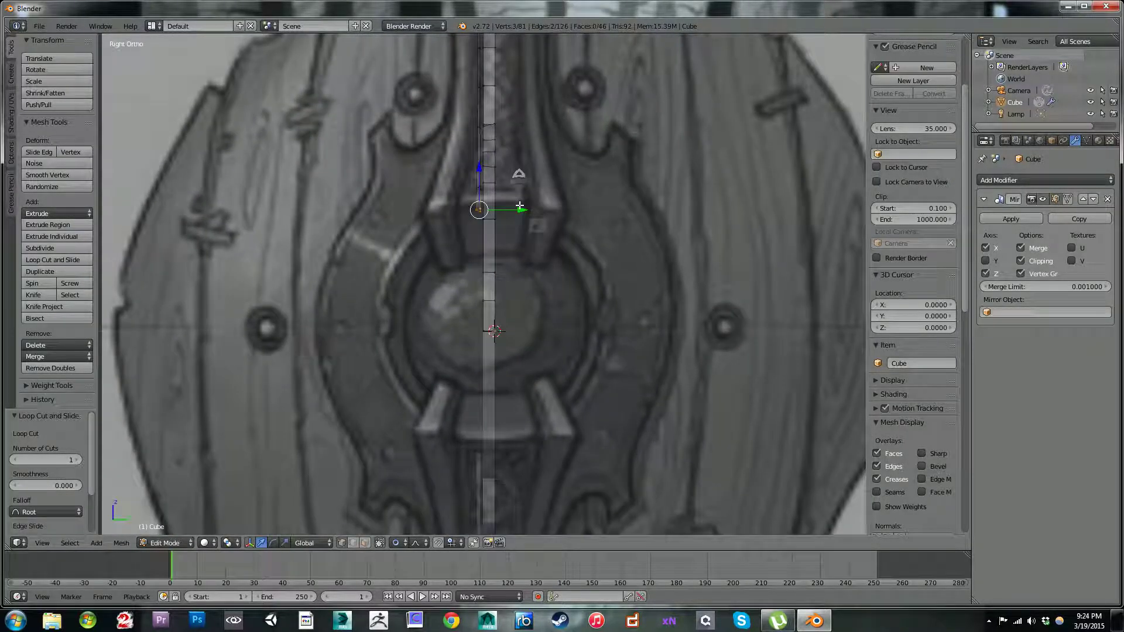
pyautogui.moveTo(521, 208); pyautogui.dragTo(518, 206)
pyautogui.scroll(-5, 518, 205)
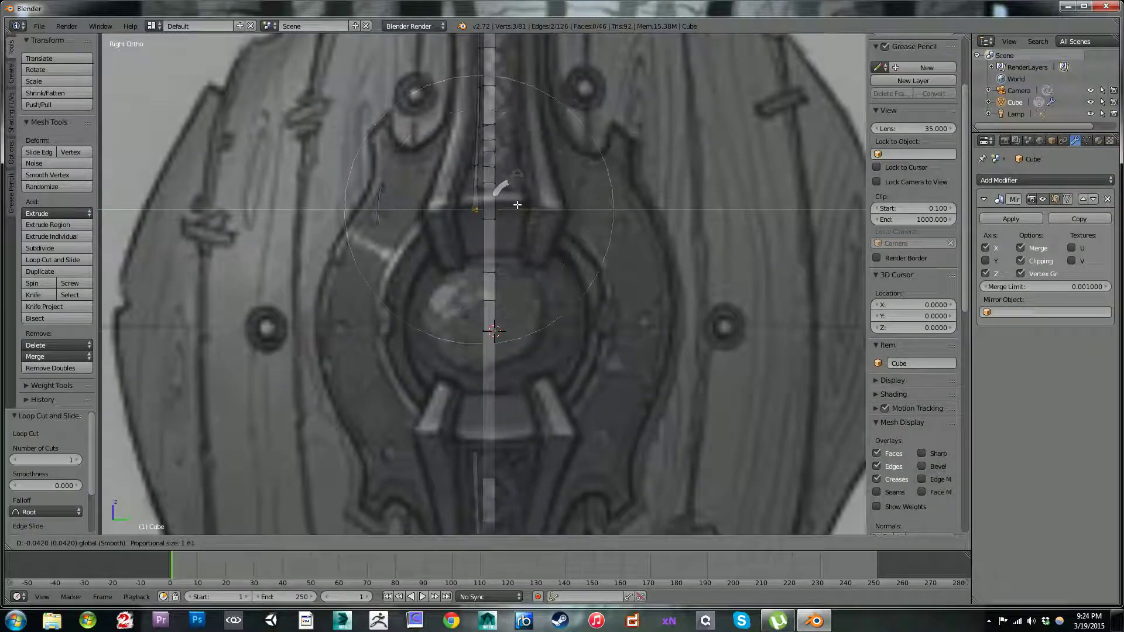
pyautogui.scroll(-1, 512, 203)
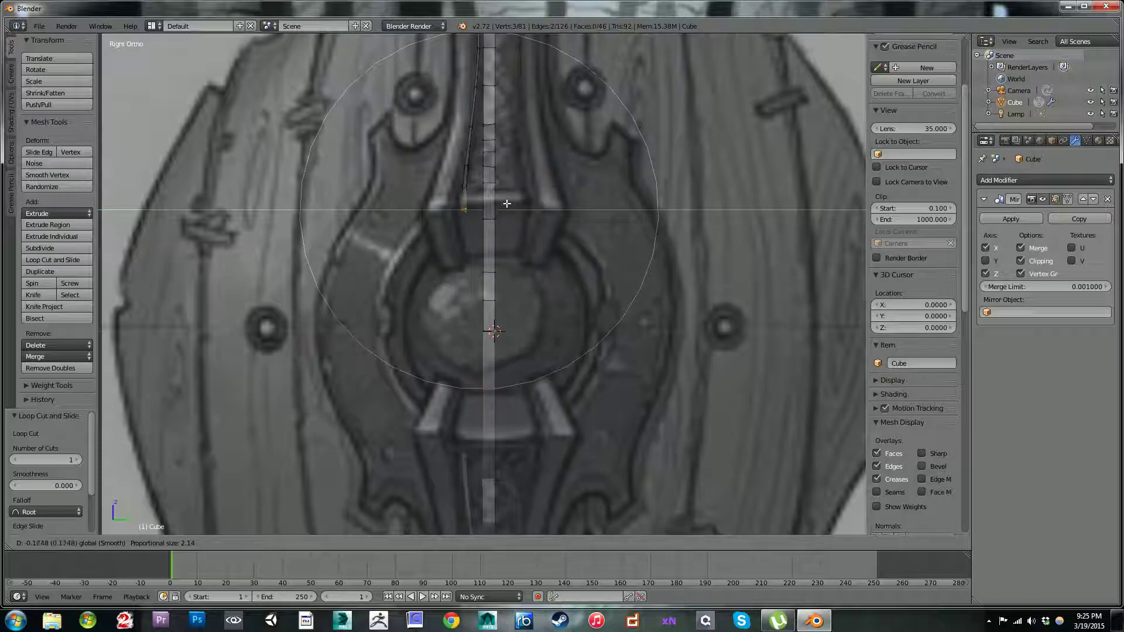
pyautogui.scroll(-2, 503, 204)
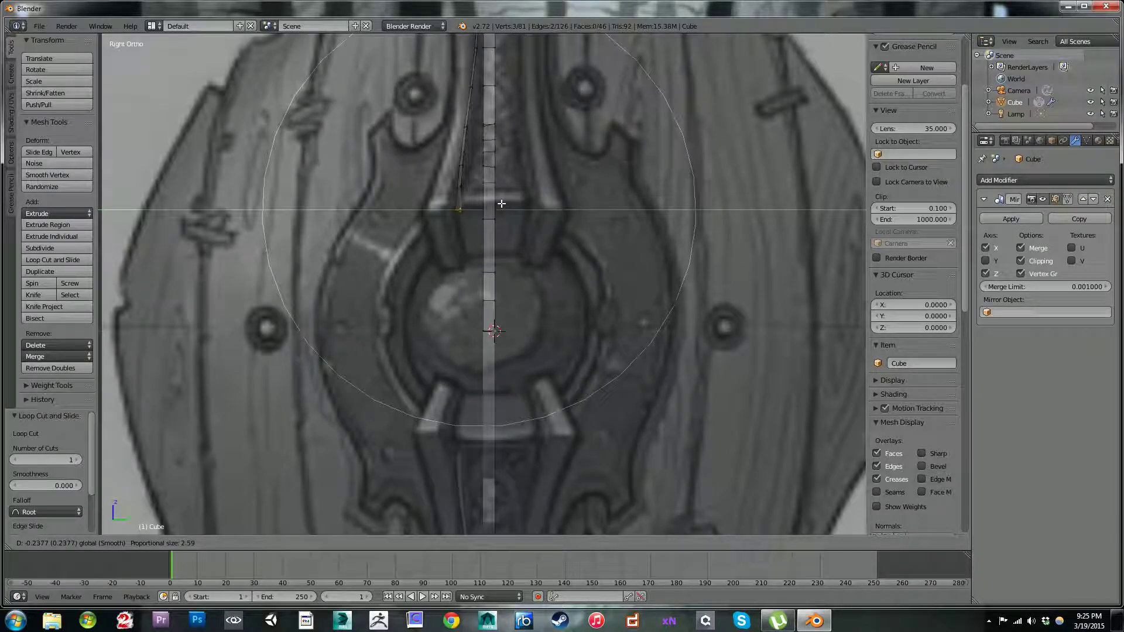
pyautogui.click(502, 203)
# Step: Rotate the strip's bottom end 5.841°, move it -0.063 along Y, and rotate it another 3.58°
pyautogui.press('r')
pyautogui.click(597, 238)
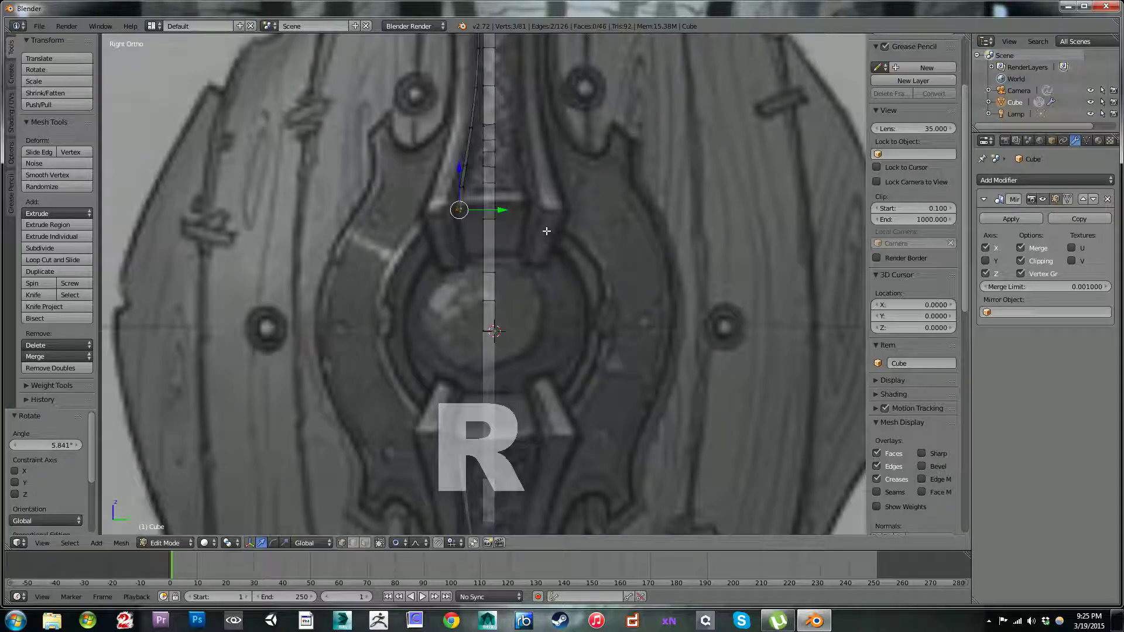
pyautogui.moveTo(503, 210); pyautogui.dragTo(495, 210)
pyautogui.scroll(-1, 498, 212)
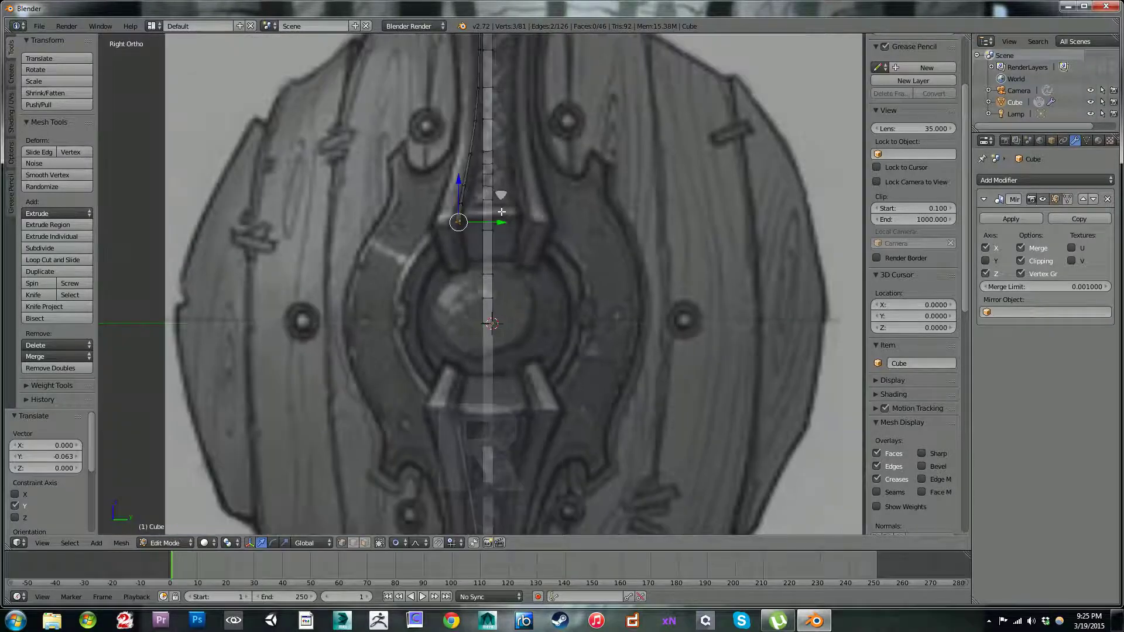
pyautogui.press('r')
pyautogui.click(512, 236)
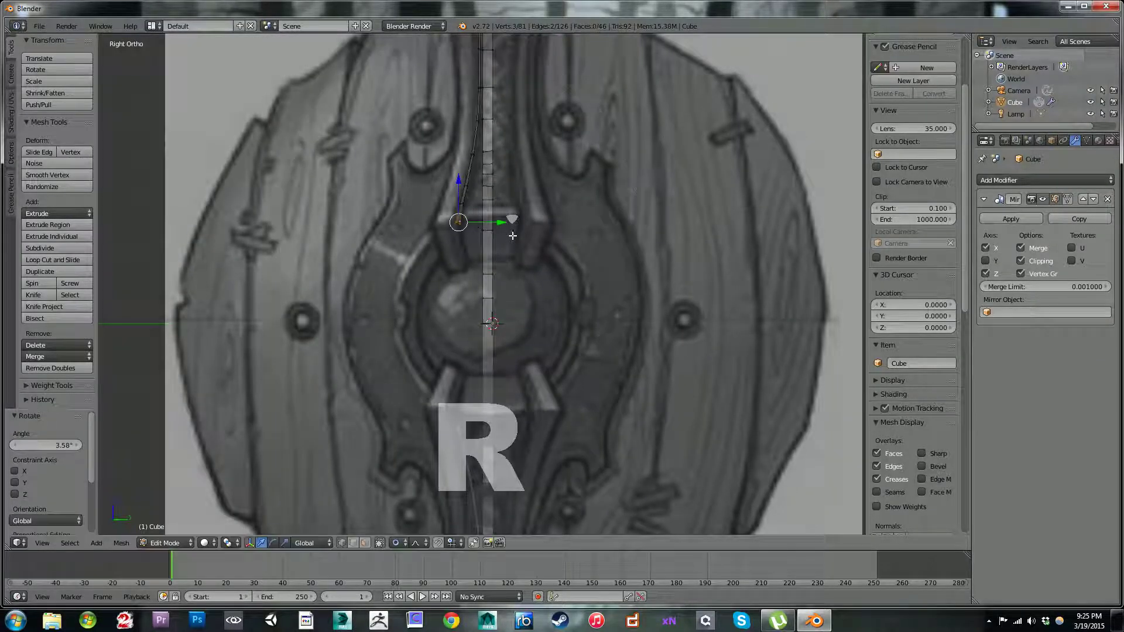
# Step: Move the strip's bottom end -0.143 along Y and bring it back 0.117 along Y with proportional editing
pyautogui.moveTo(505, 223); pyautogui.dragTo(497, 223)
pyautogui.click(493, 222)
pyautogui.moveTo(492, 222)
pyautogui.mouseDown(button='middle')
pyautogui.moveTo(592, 176)
pyautogui.moveTo(686, 158)
pyautogui.moveTo(723, 166)
pyautogui.moveTo(524, 192)
pyautogui.moveTo(498, 215)
pyautogui.mouseUp(button='middle')
pyautogui.press('KP_3')
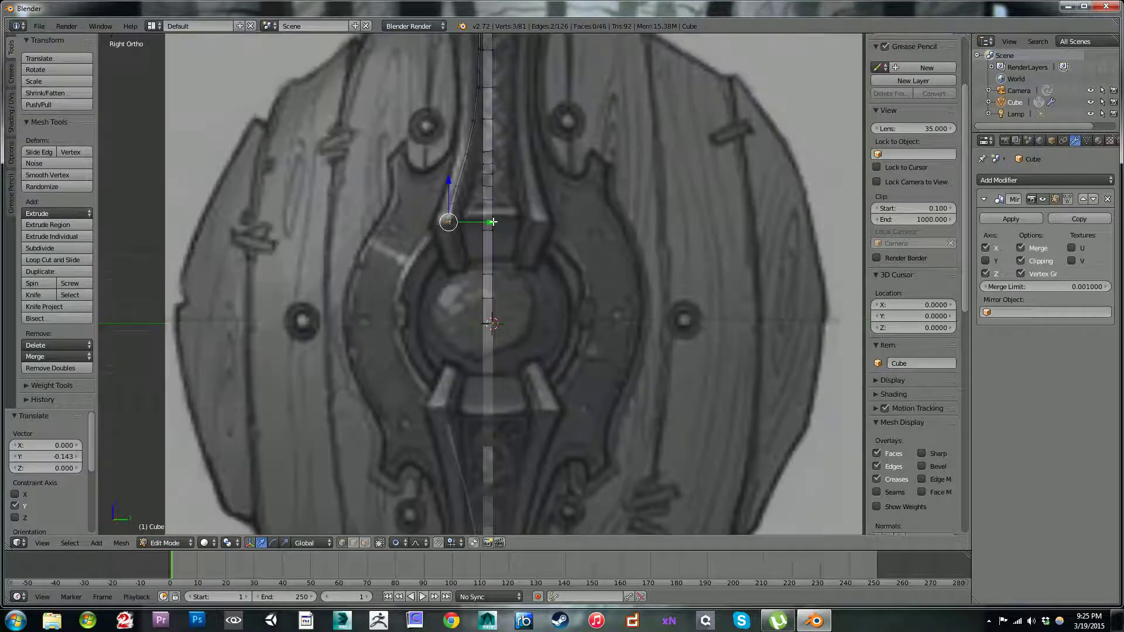
pyautogui.moveTo(489, 224); pyautogui.dragTo(497, 223)
# Step: Return to front view at the strip's bottom end and disable proportional editing
pyautogui.scroll(-1, 454, 155)
pyautogui.moveTo(447, 146); pyautogui.dragTo(591, 143, button='middle')
pyautogui.scroll(2, 592, 142)
pyautogui.moveTo(537, 188); pyautogui.dragTo(565, 185, button='middle')
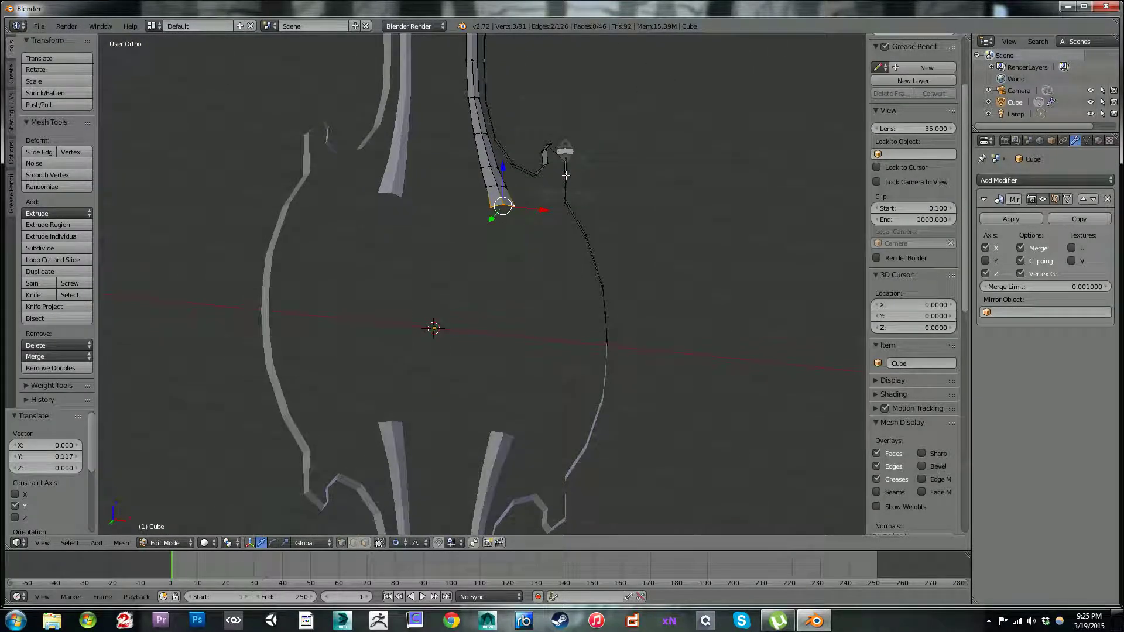
pyautogui.press('KP_1')
pyautogui.scroll(4, 565, 185)
pyautogui.scroll(-5, 566, 185)
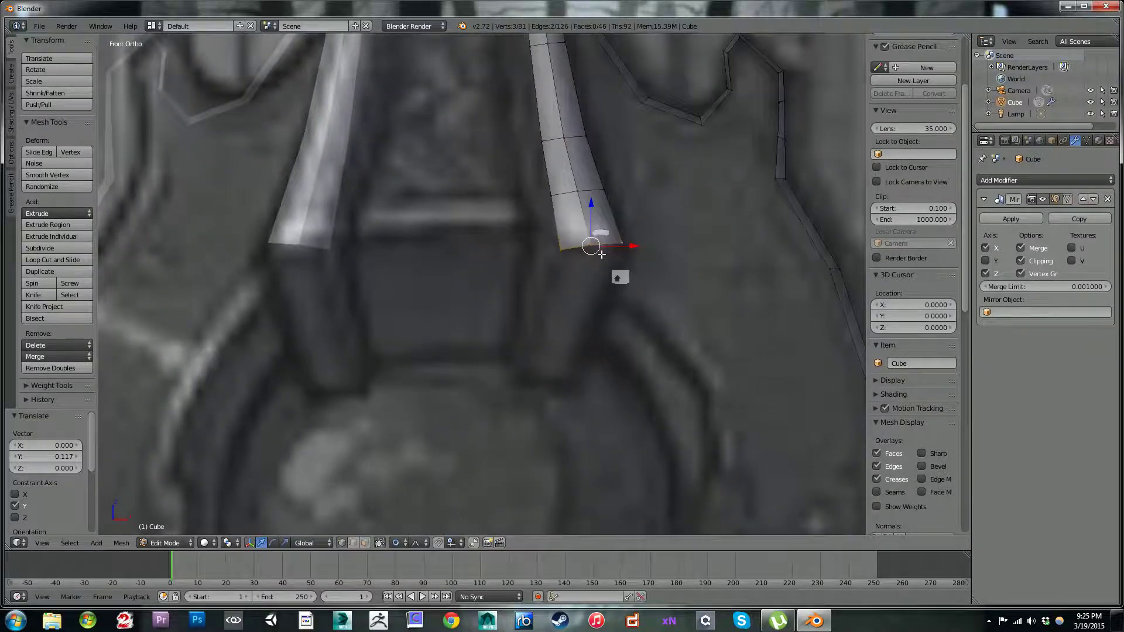
pyautogui.scroll(6, 520, 242)
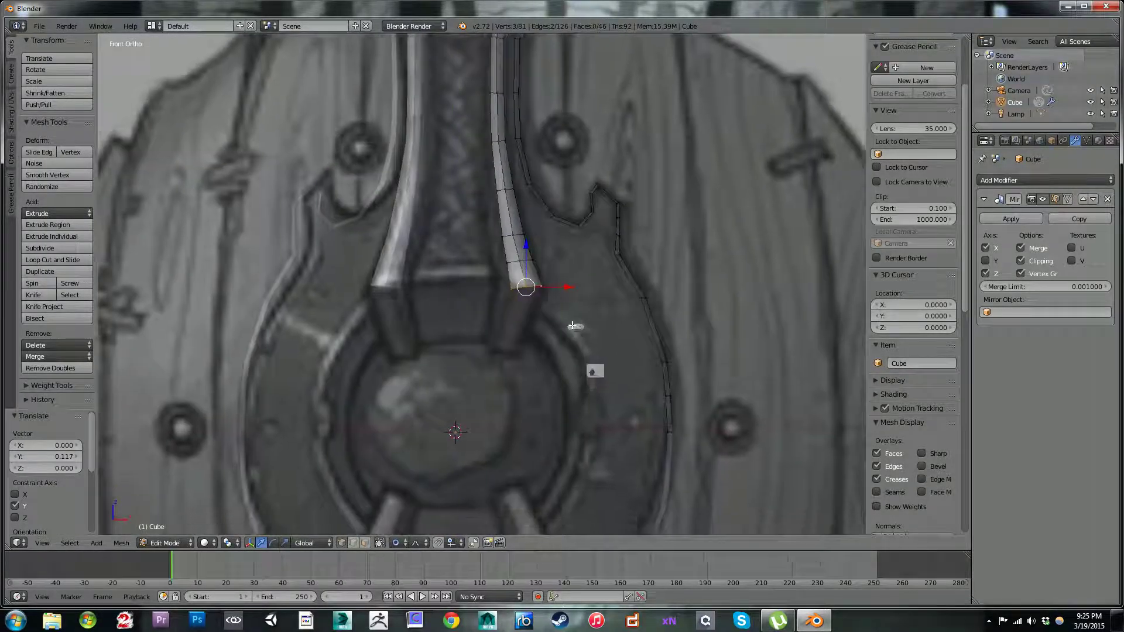
pyautogui.press('r')
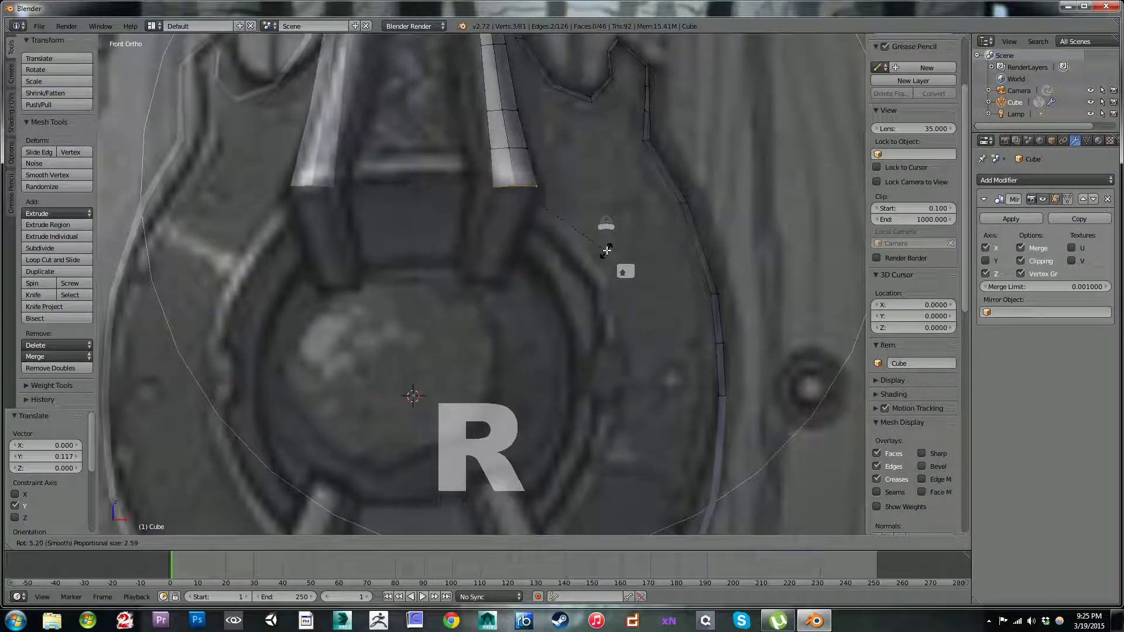
pyautogui.click(605, 238)
pyautogui.click(399, 548)
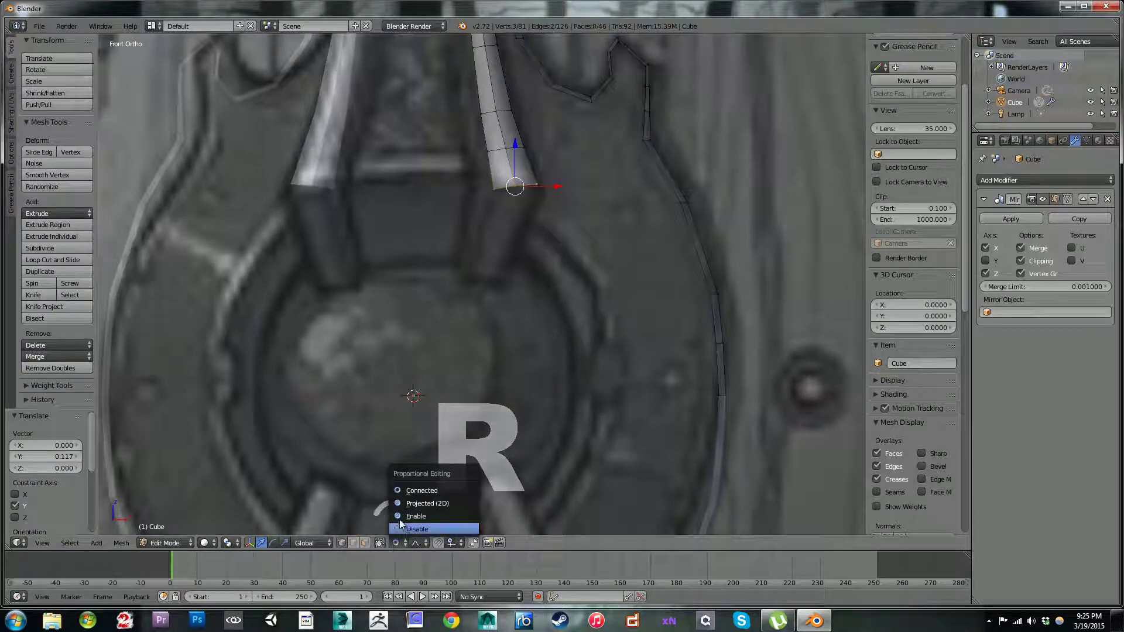
pyautogui.click(403, 524)
pyautogui.press('e')
pyautogui.rightClick(656, 225)
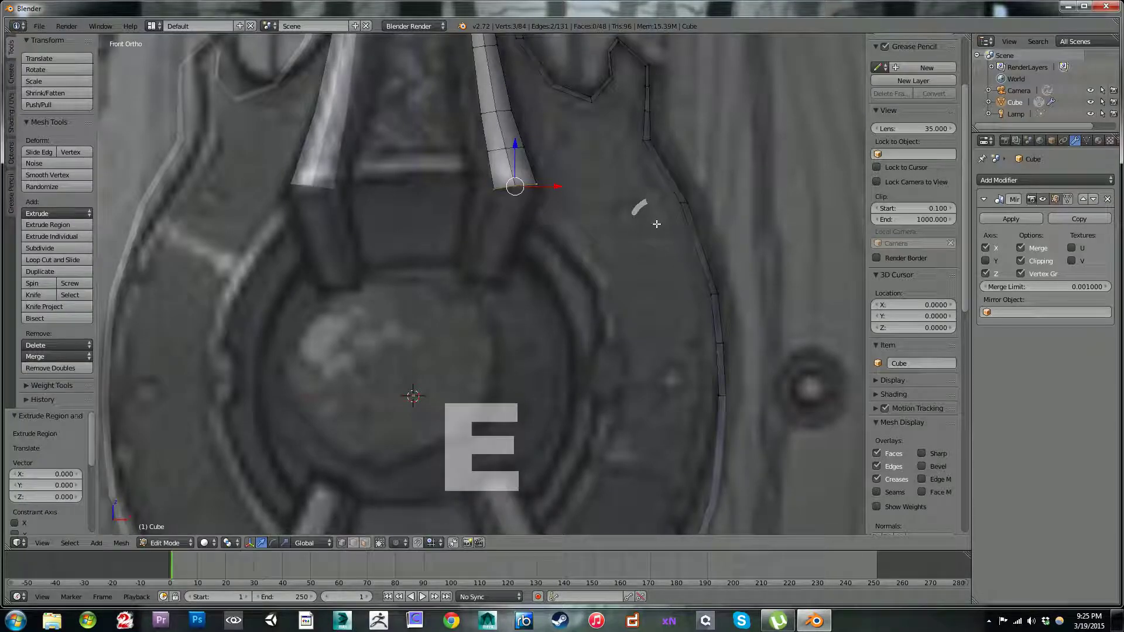
pyautogui.hotkey('ctrl', 'z')
# Step: Rotate the strip's bottom edge to level it, move it 0.008 along X, and scale it by 1.159
pyautogui.press('r')
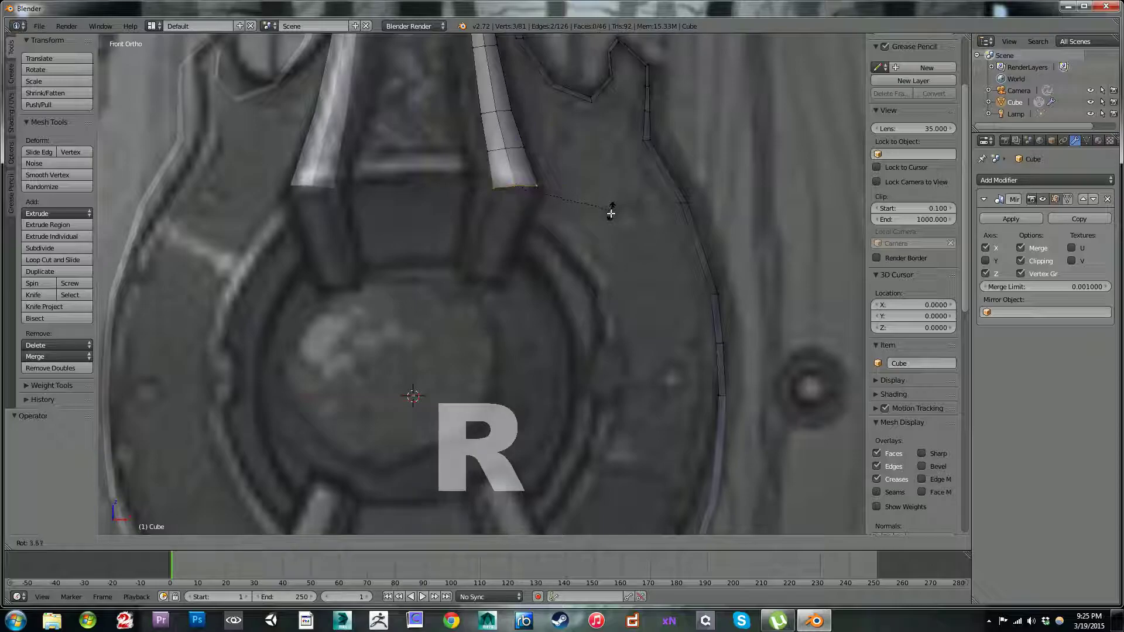
pyautogui.press('g')
pyautogui.click(616, 219)
pyautogui.press('s')
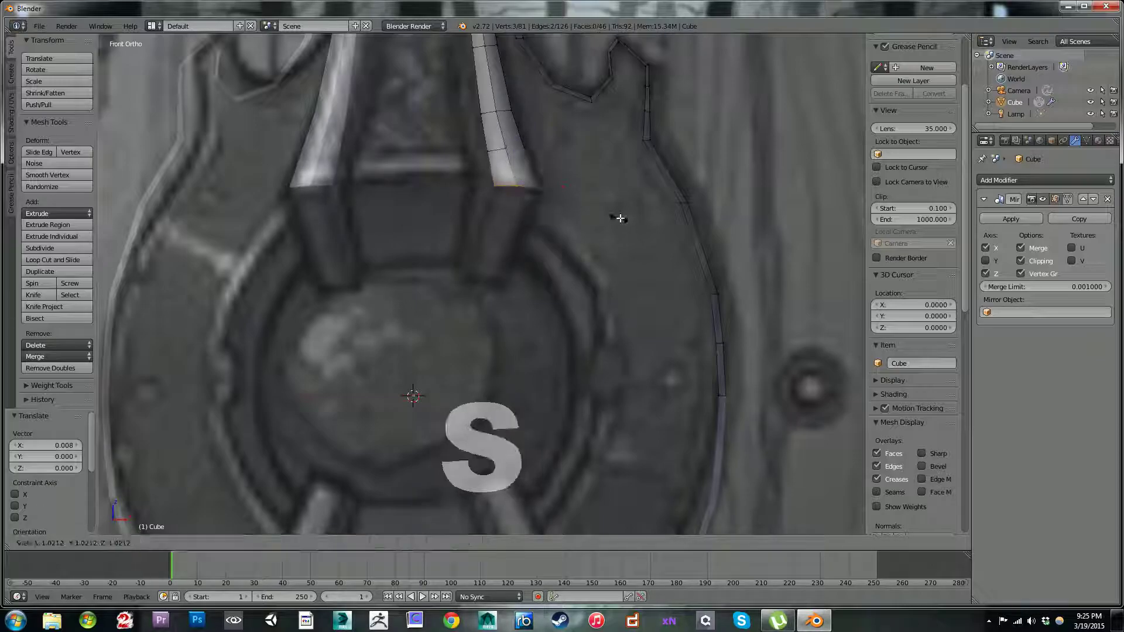
pyautogui.click(633, 216)
# Step: Extrude the strip's bottom edge down and inward along the reference bracket, and scale it by 0.734
pyautogui.press('e')
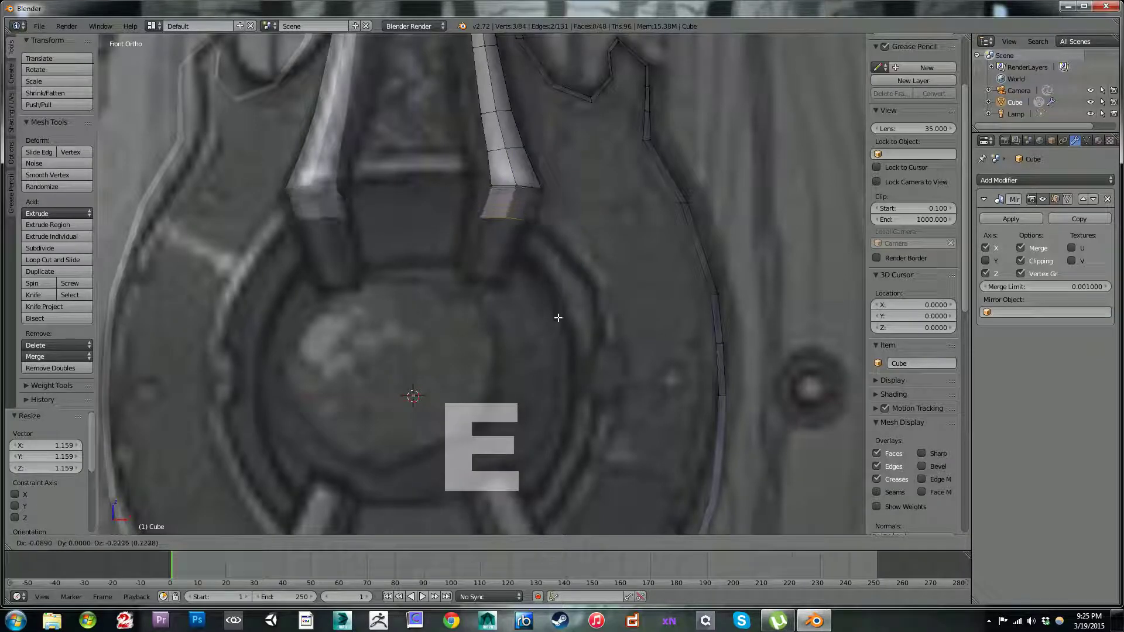
pyautogui.click(554, 325)
pyautogui.press('s')
pyautogui.click(537, 300)
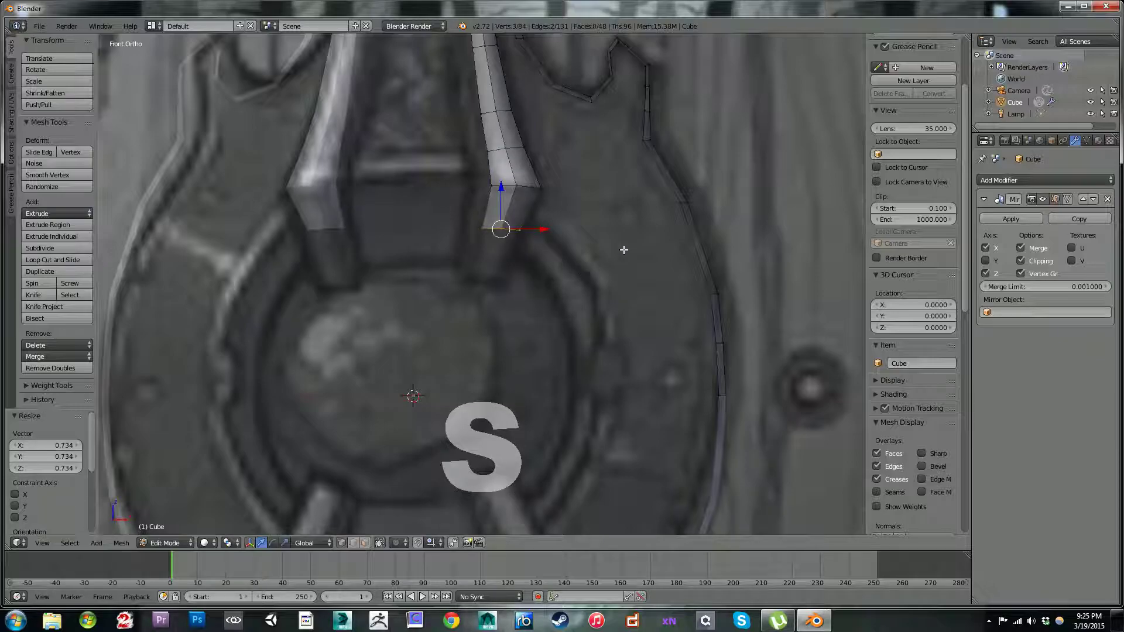
# Step: Extrude the bottom edge down to the bracket's tip, scale it by 0.604, and move it -0.045 along X and -0.040 along Z
pyautogui.press('e')
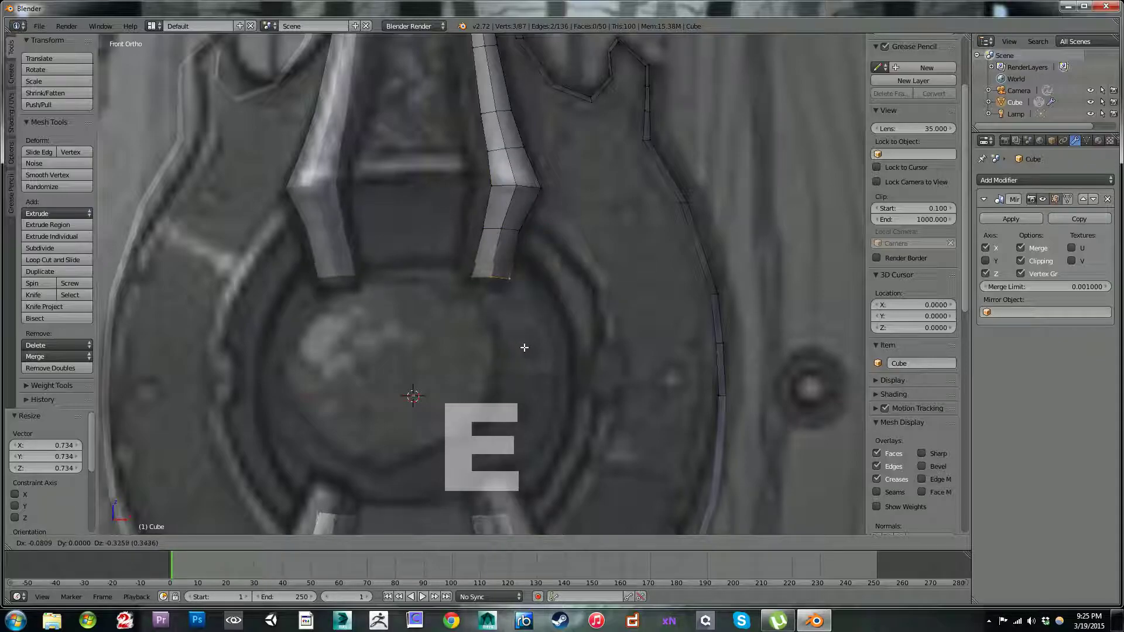
pyautogui.click(530, 338)
pyautogui.press('s')
pyautogui.click(522, 325)
pyautogui.press('g')
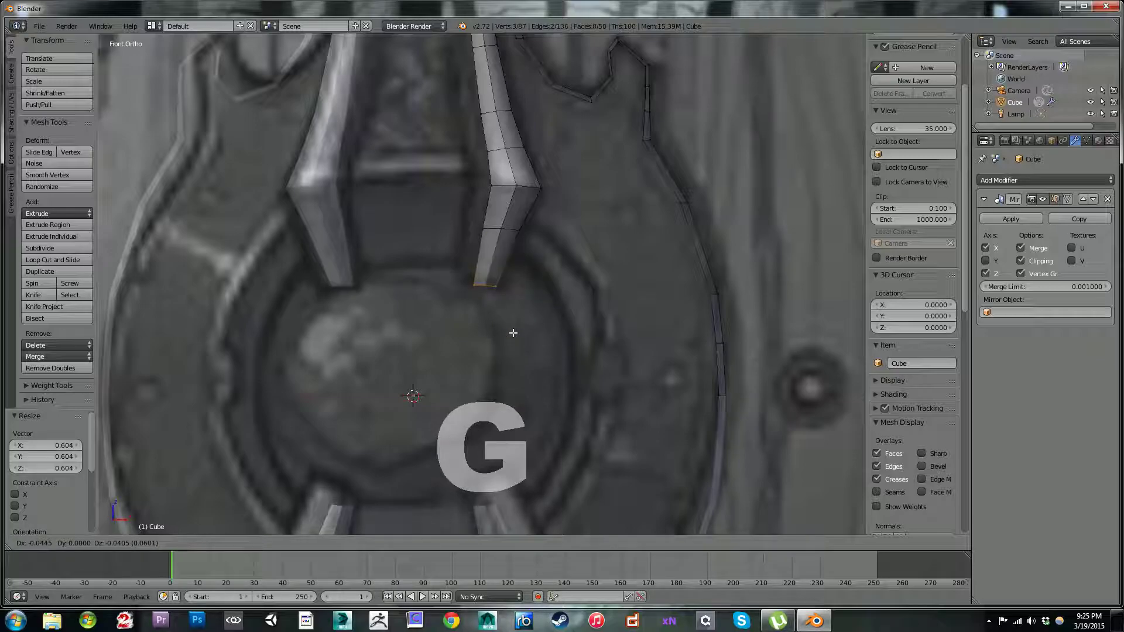
pyautogui.click(514, 328)
pyautogui.moveTo(514, 328); pyautogui.dragTo(462, 263, button='middle')
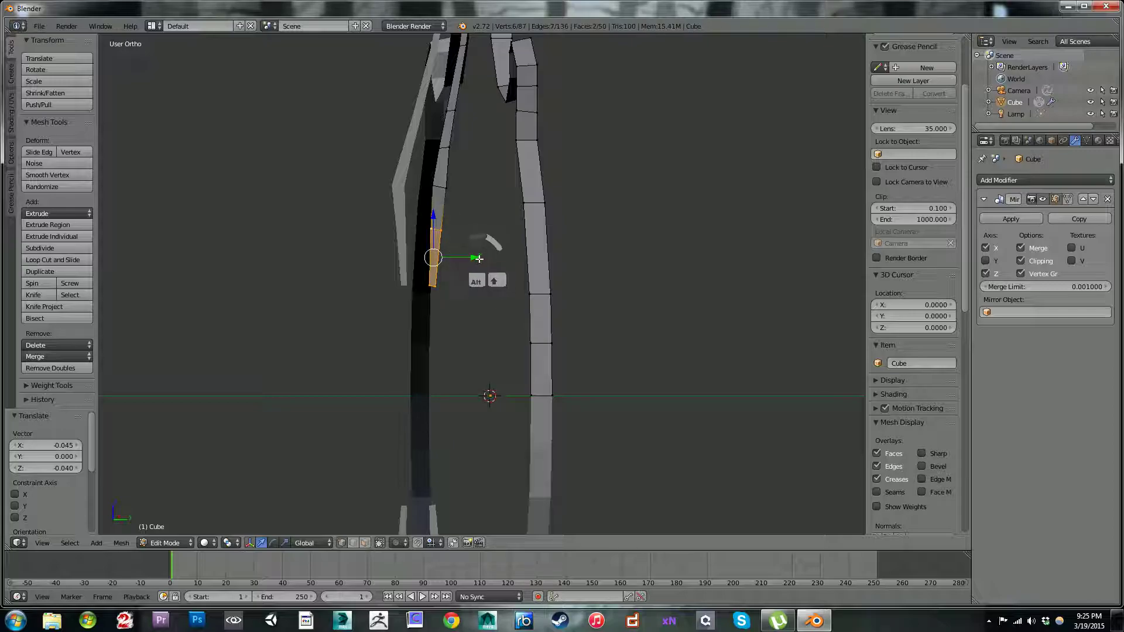
# Step: Move the strip's bottom segment 0.045 along Y, and move its bottom edge another 0.171 along Y
pyautogui.press('e')
pyautogui.press('y')
pyautogui.click(479, 248)
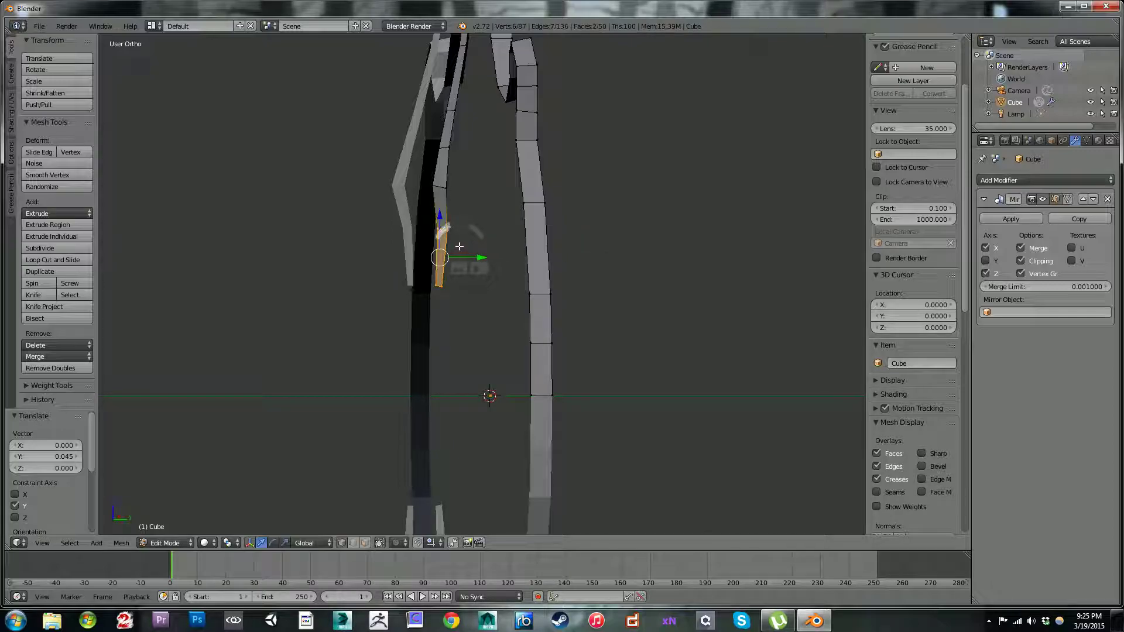
pyautogui.press('c')
pyautogui.keyDown('shift'); pyautogui.moveTo(459, 233); pyautogui.dragTo(422, 233); pyautogui.keyUp('shift')
pyautogui.rightClick(469, 240)
pyautogui.moveTo(472, 241)
pyautogui.mouseDown(button='middle')
pyautogui.moveTo(554, 240)
pyautogui.moveTo(466, 228)
pyautogui.moveTo(507, 242)
pyautogui.moveTo(499, 258)
pyautogui.mouseUp(button='middle')
pyautogui.moveTo(480, 281); pyautogui.dragTo(501, 274)
pyautogui.moveTo(447, 225); pyautogui.dragTo(546, 219, button='middle')
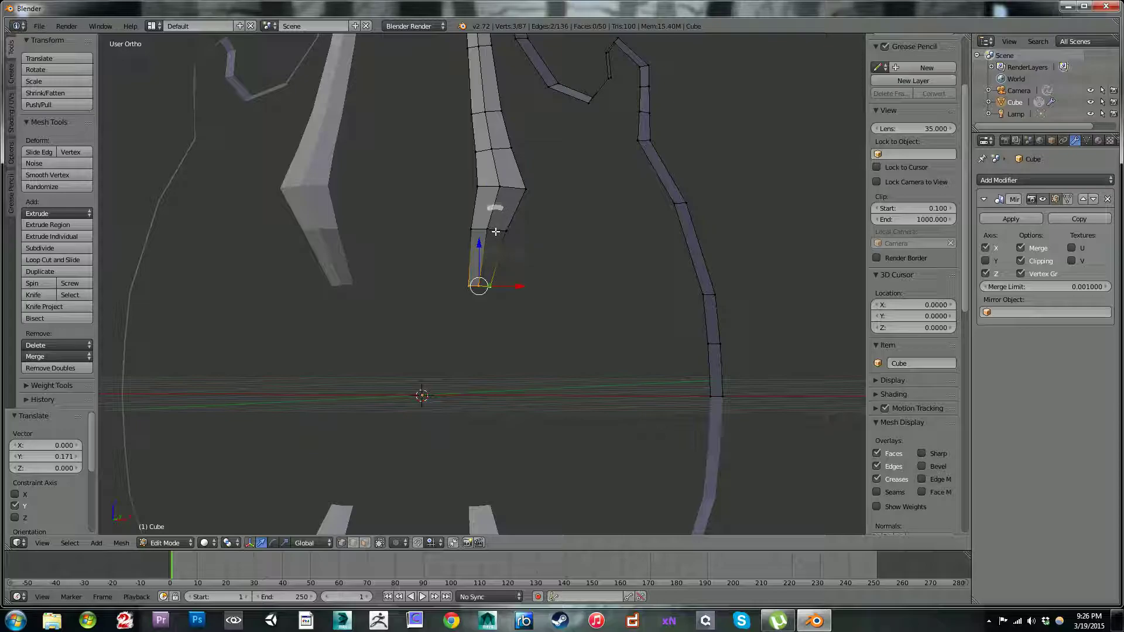
# Step: Move the strip's second-lowest edge 0.024 along X in front view and 0.033 along Y in side view
pyautogui.press('KP_1')
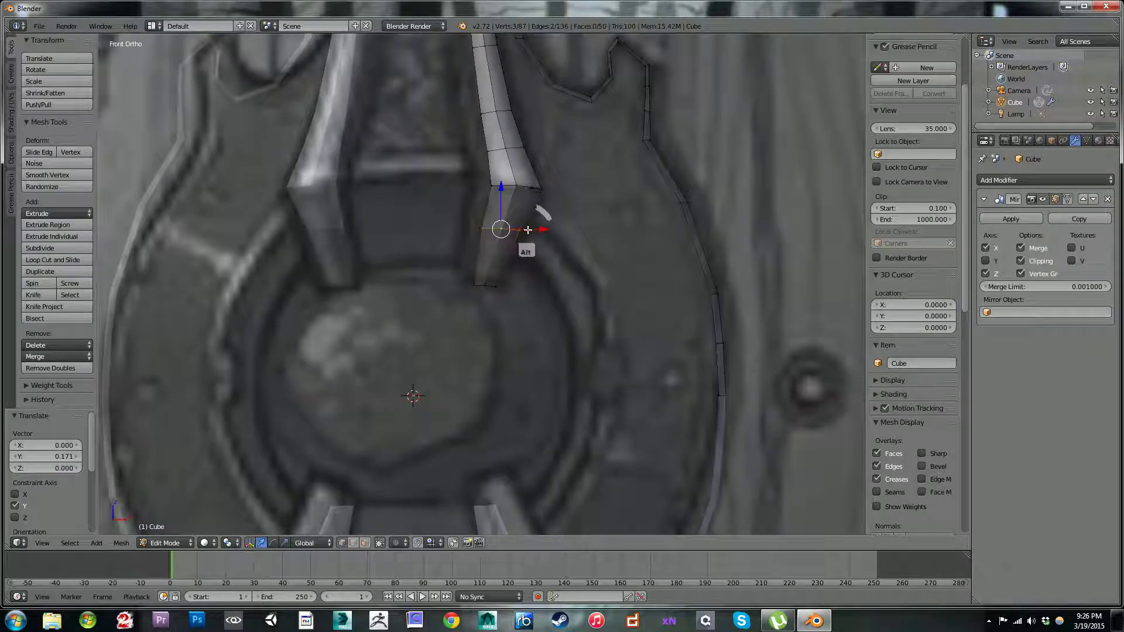
pyautogui.press('g')
pyautogui.click(552, 252)
pyautogui.moveTo(552, 251); pyautogui.dragTo(442, 250, button='middle')
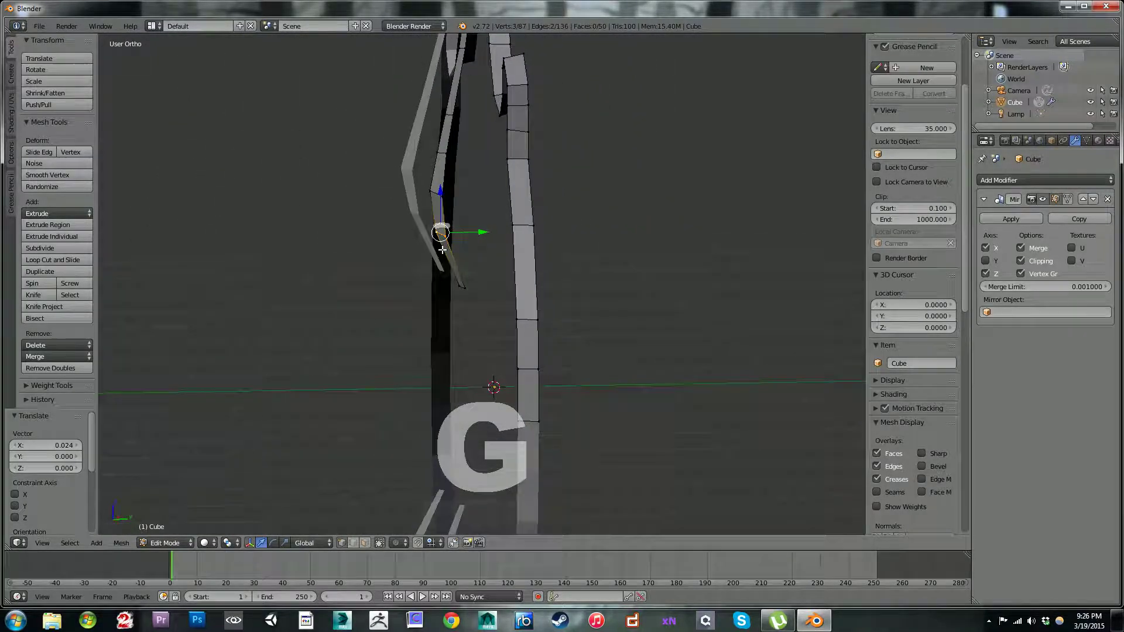
pyautogui.moveTo(477, 232); pyautogui.dragTo(476, 229)
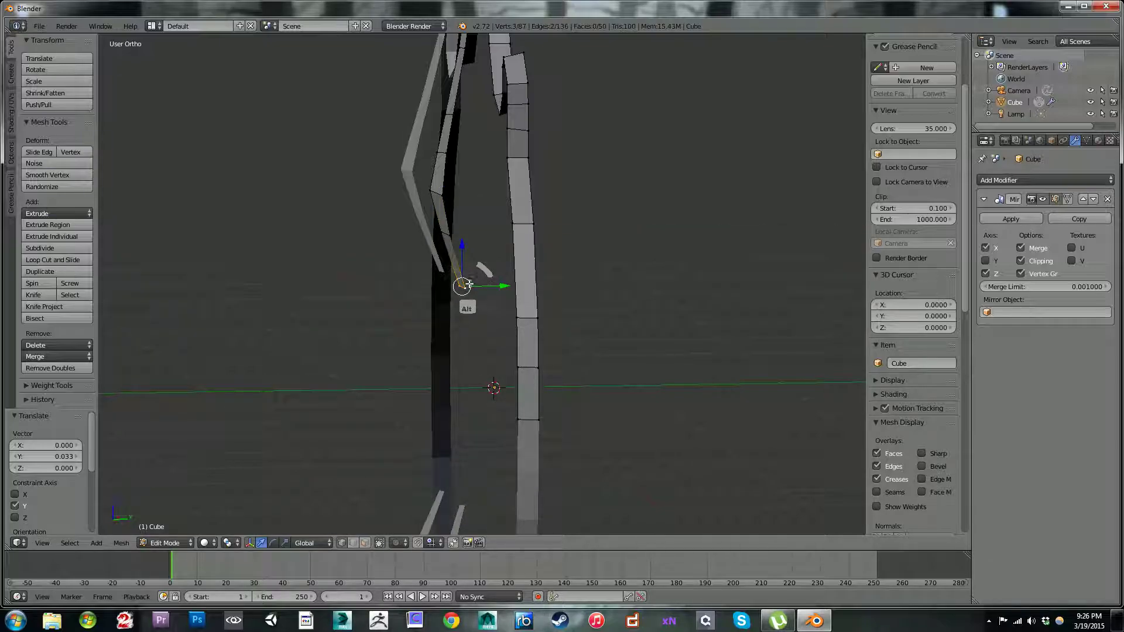
# Step: Push the strip's bottom edge back along Y, then move the edge above it and the bottom edge 0.029 along Y each
pyautogui.moveTo(490, 284); pyautogui.dragTo(501, 284)
pyautogui.keyDown('alt'); pyautogui.click(448, 233); pyautogui.keyUp('alt')
pyautogui.keyDown('alt'); pyautogui.rightClick(446, 233); pyautogui.keyUp('alt')
pyautogui.moveTo(481, 233); pyautogui.dragTo(483, 233)
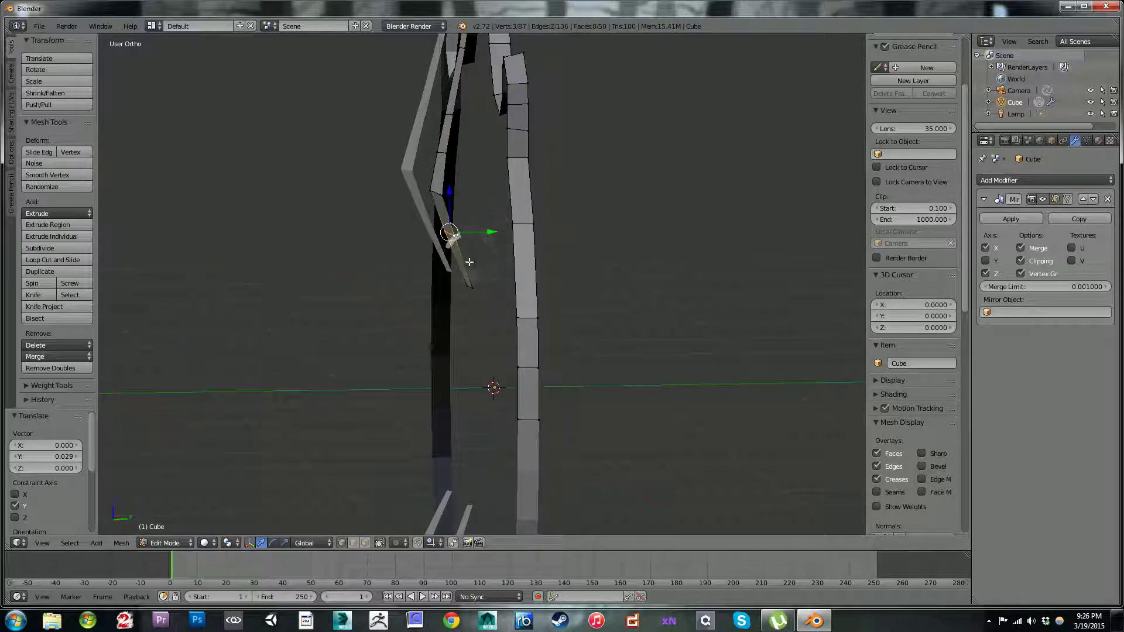
pyautogui.keyDown('alt'); pyautogui.rightClick(469, 290); pyautogui.keyUp('alt')
pyautogui.moveTo(503, 285); pyautogui.dragTo(506, 286)
# Step: In front view, dissolve the crosswise edge between the strap's inner top corner and the rim vertex beside its peak
pyautogui.scroll(-2, 460, 258)
pyautogui.moveTo(460, 258); pyautogui.dragTo(524, 285, button='middle')
pyautogui.press('KP_1')
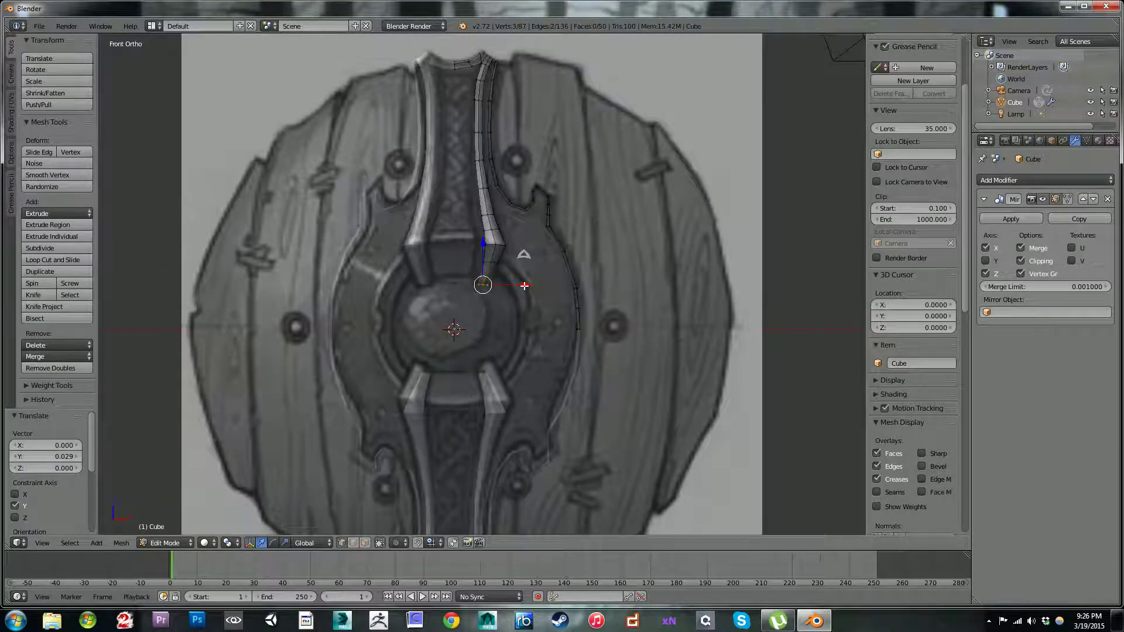
pyautogui.scroll(6, 517, 286)
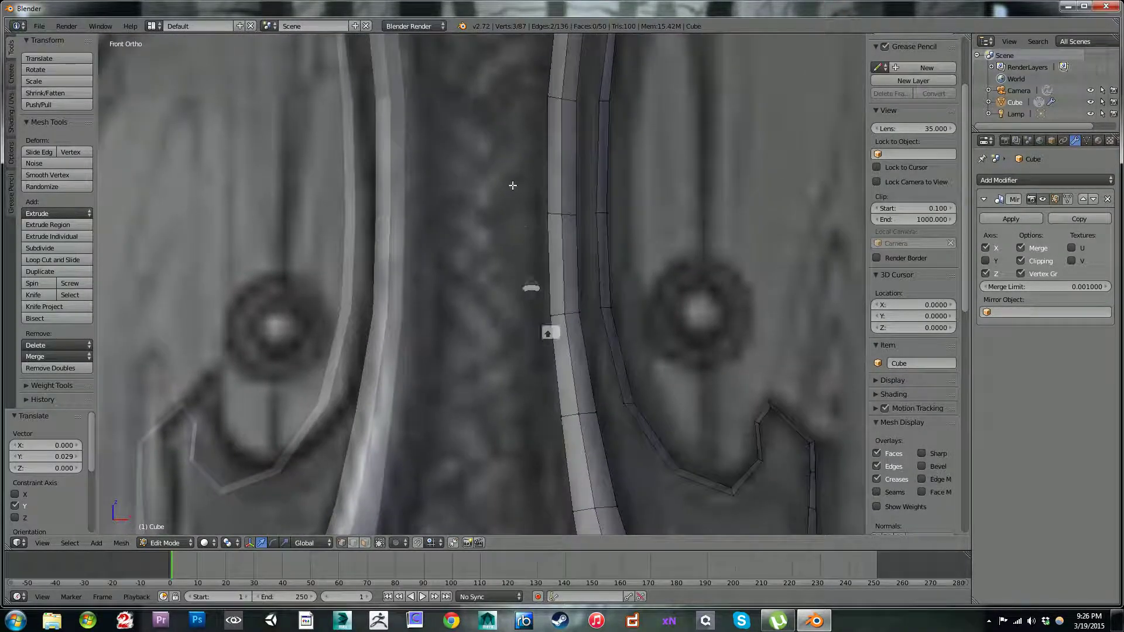
pyautogui.keyDown('shift'); pyautogui.moveTo(513, 185); pyautogui.dragTo(538, 360, button='middle'); pyautogui.keyUp('shift')
pyautogui.keyDown('shift'); pyautogui.moveTo(520, 155); pyautogui.dragTo(531, 218, button='middle'); pyautogui.keyUp('shift')
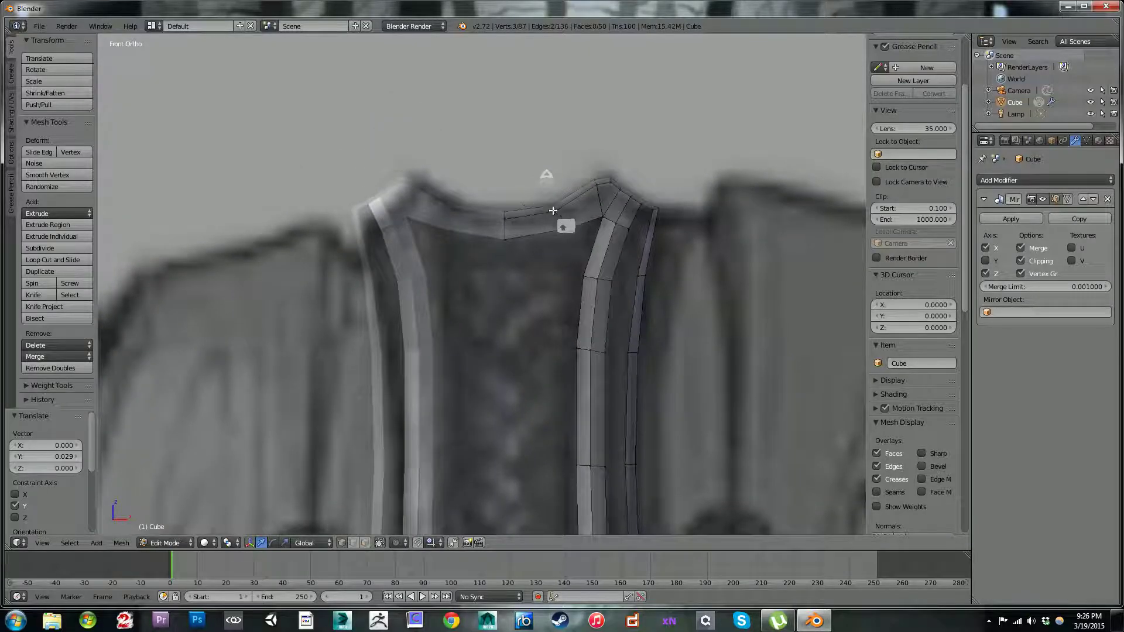
pyautogui.scroll(2, 586, 220)
pyautogui.rightClick(655, 151)
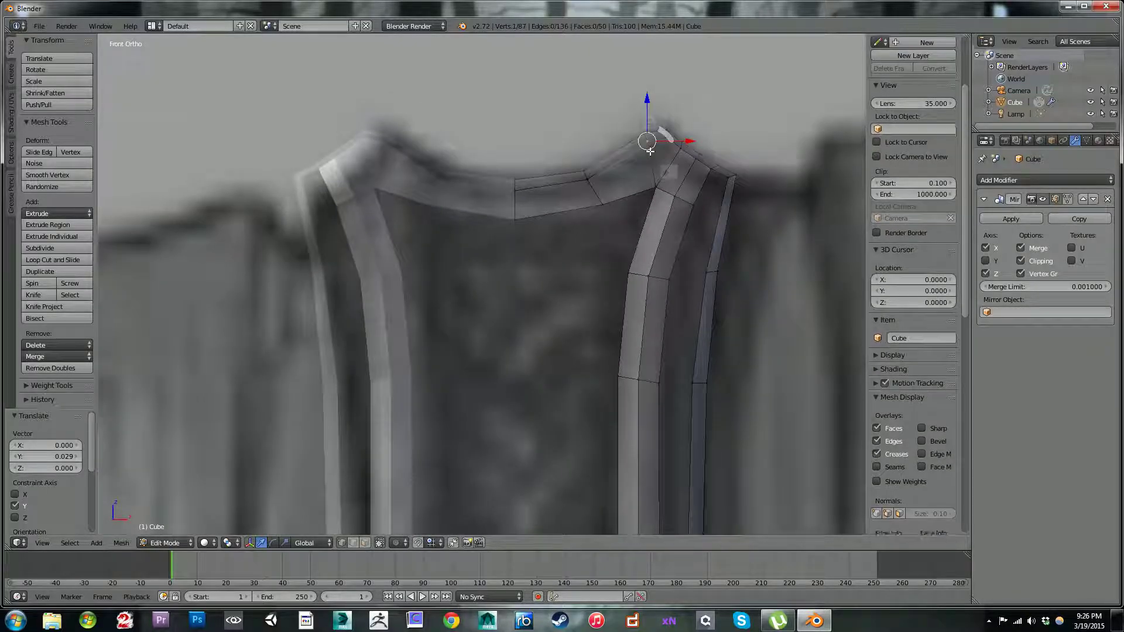
pyautogui.keyDown('shift'); pyautogui.rightClick(655, 186); pyautogui.keyUp('shift')
pyautogui.press('x')
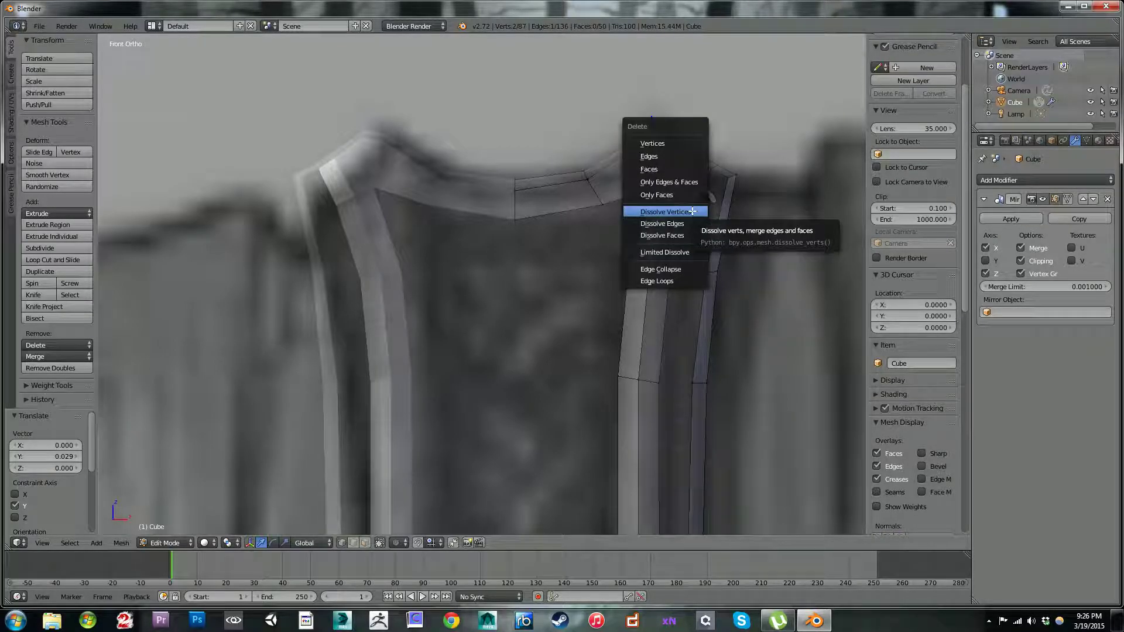
pyautogui.press('Down')
pyautogui.press('Return')
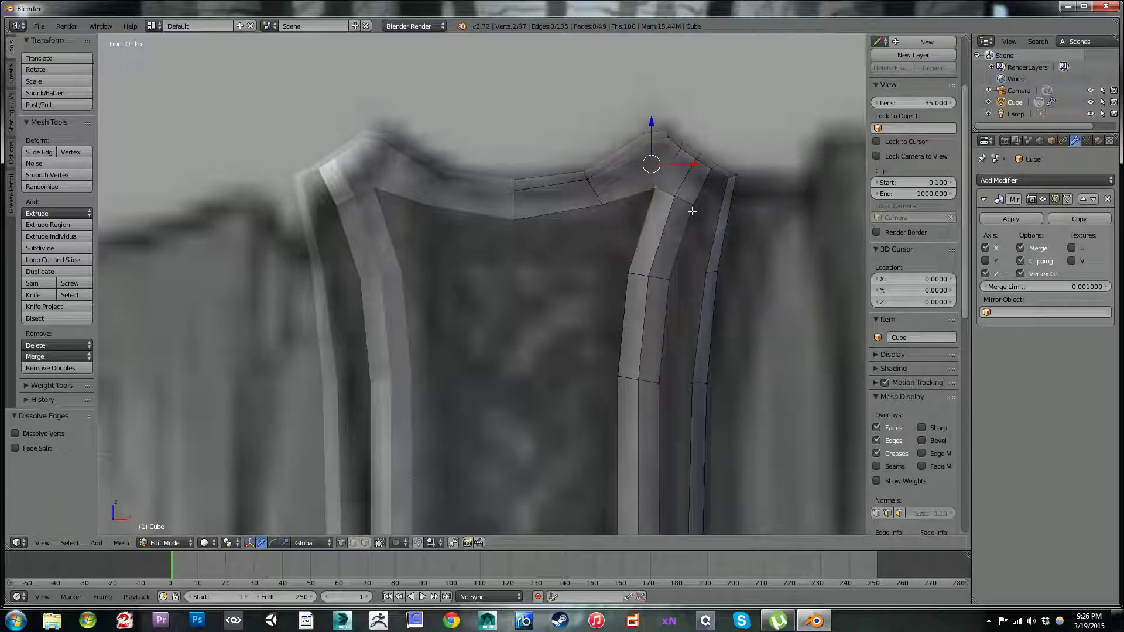
# Step: Try to dissolve the two vertices of the short edge across the thin top rim beside the peak, and undo it
pyautogui.moveTo(651, 164); pyautogui.dragTo(666, 139)
pyautogui.keyDown('shift'); pyautogui.click(654, 135); pyautogui.keyUp('shift')
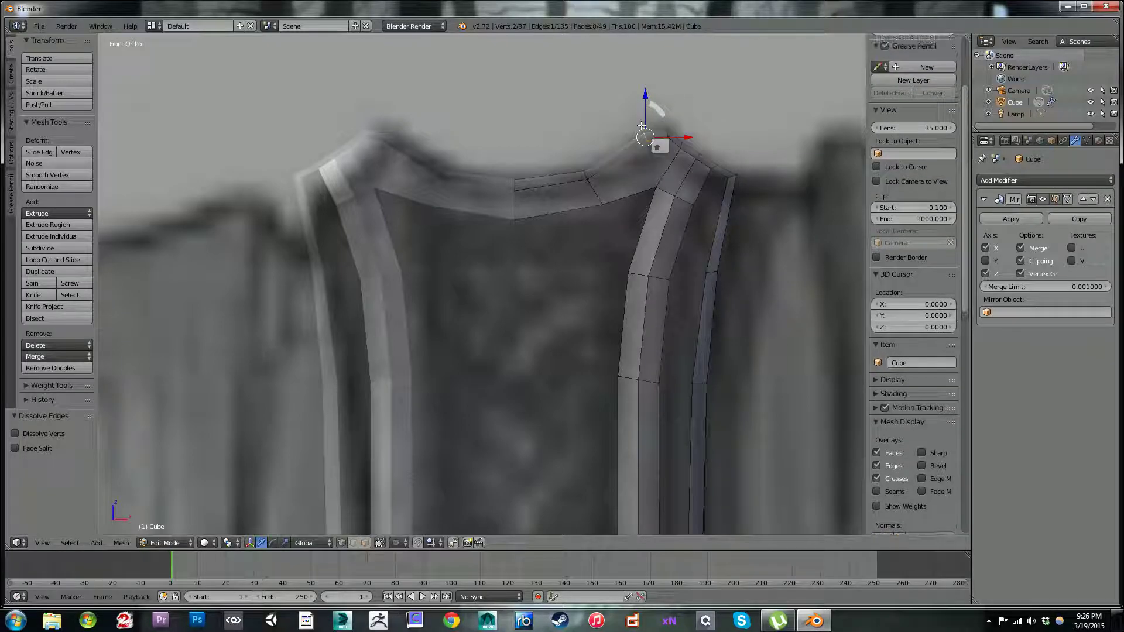
pyautogui.press('x')
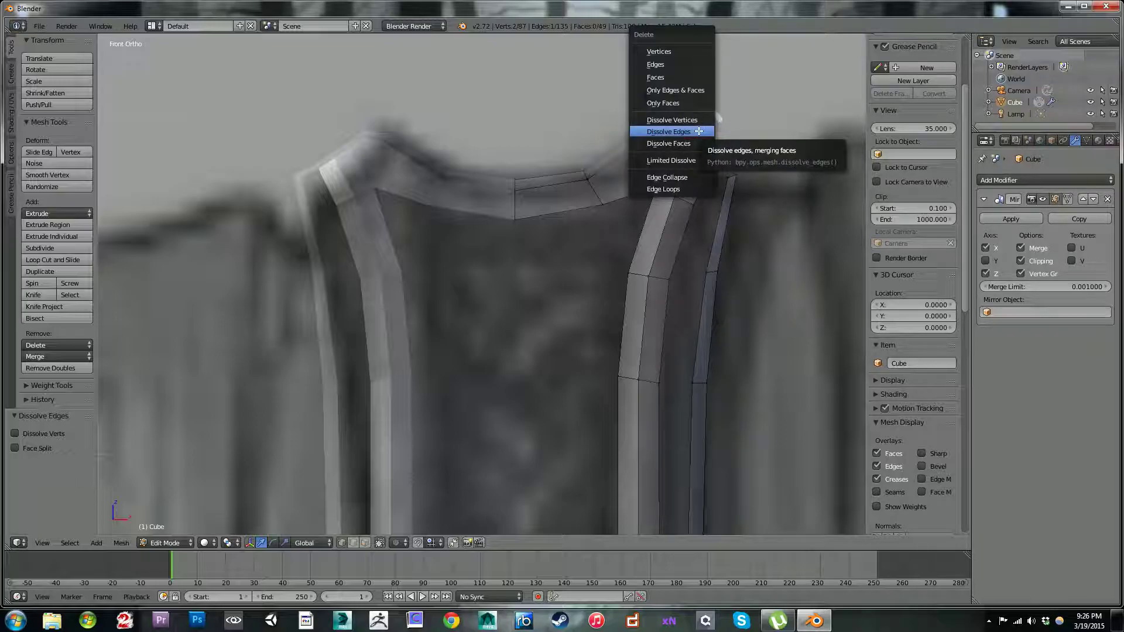
pyautogui.press('Up')
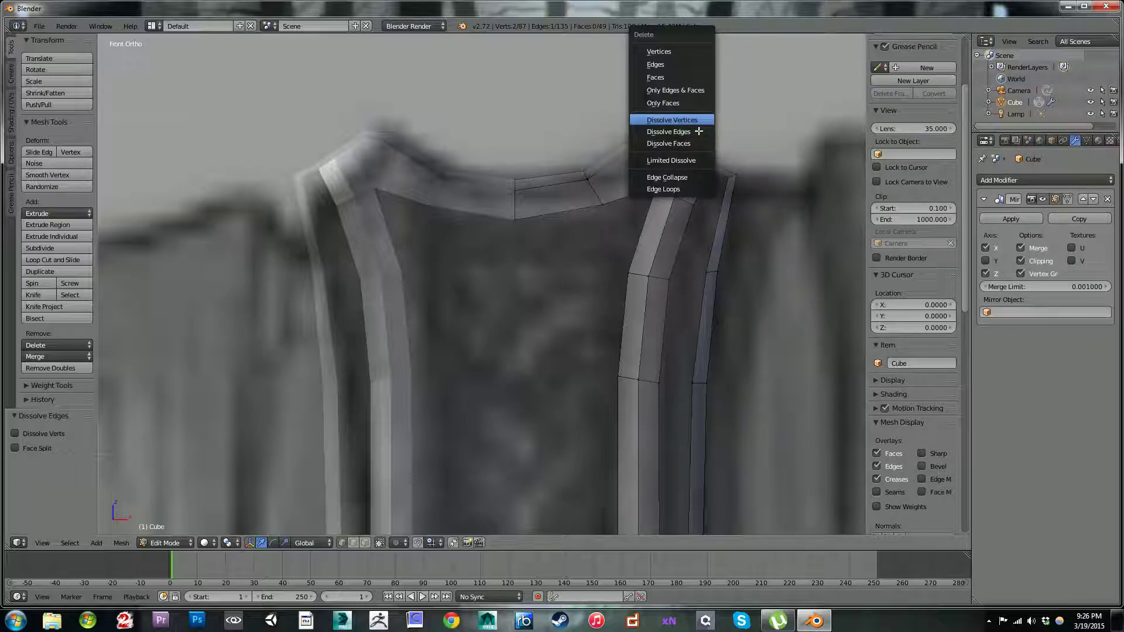
pyautogui.press('Return')
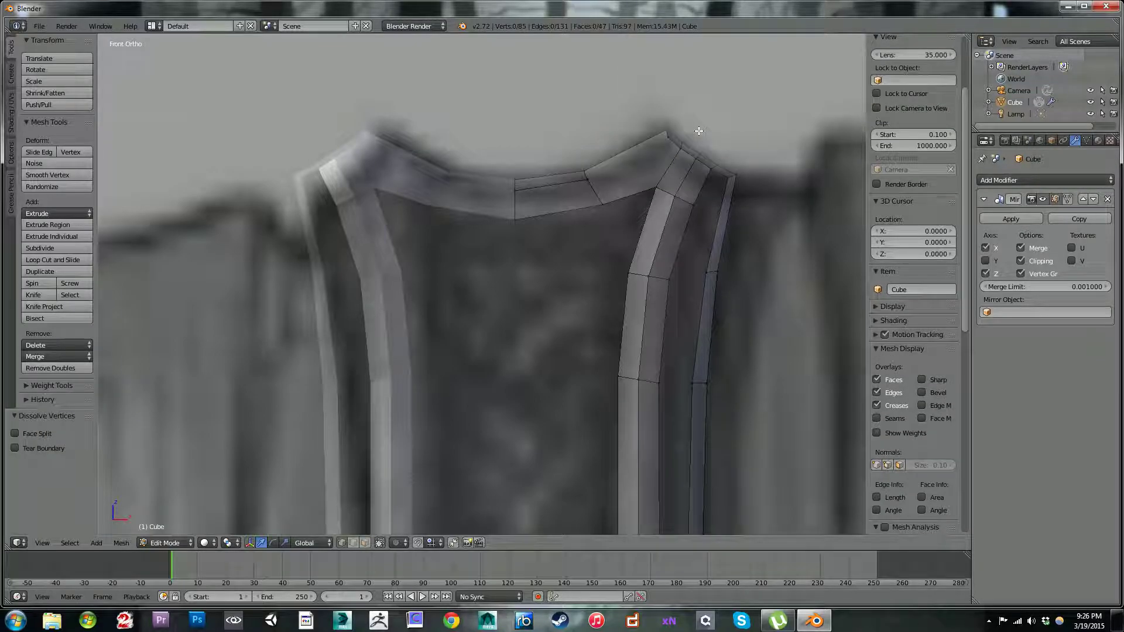
pyautogui.hotkey('ctrl', 'z')
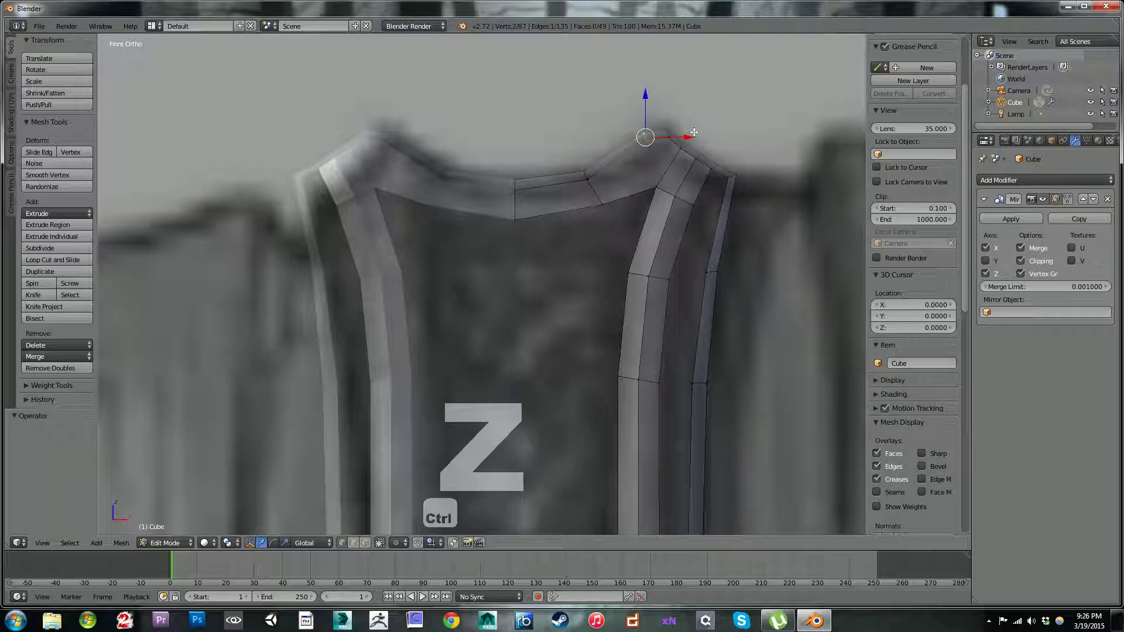
# Step: Dissolve the short edge across the thin top rim beside the peak, and dissolve its two remaining vertices
pyautogui.press('x')
pyautogui.click(693, 129)
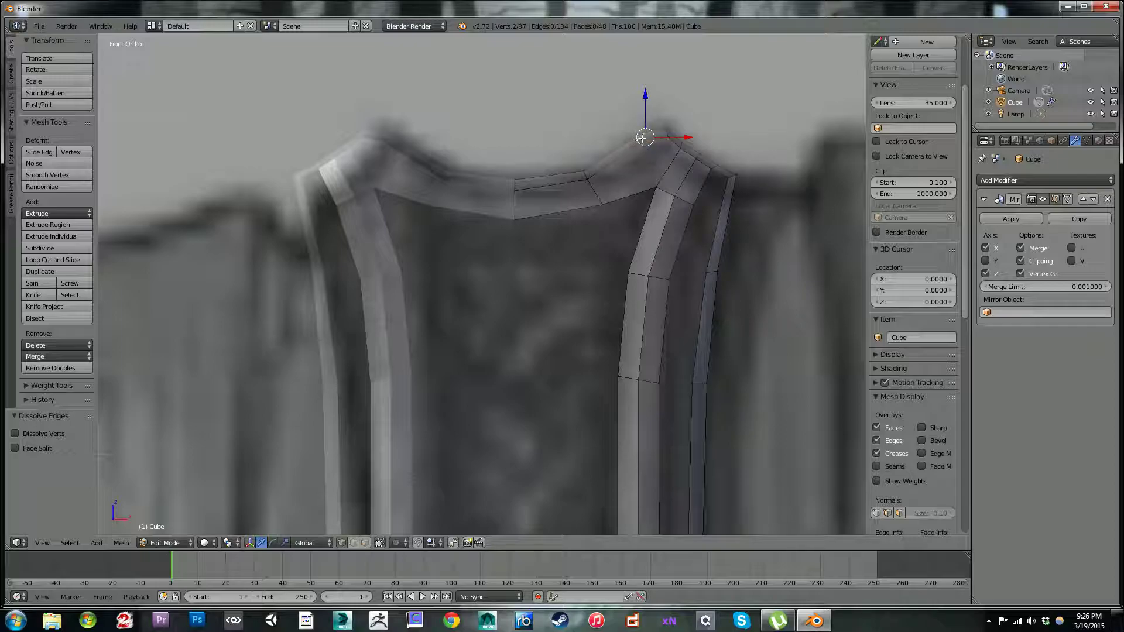
pyautogui.press('x')
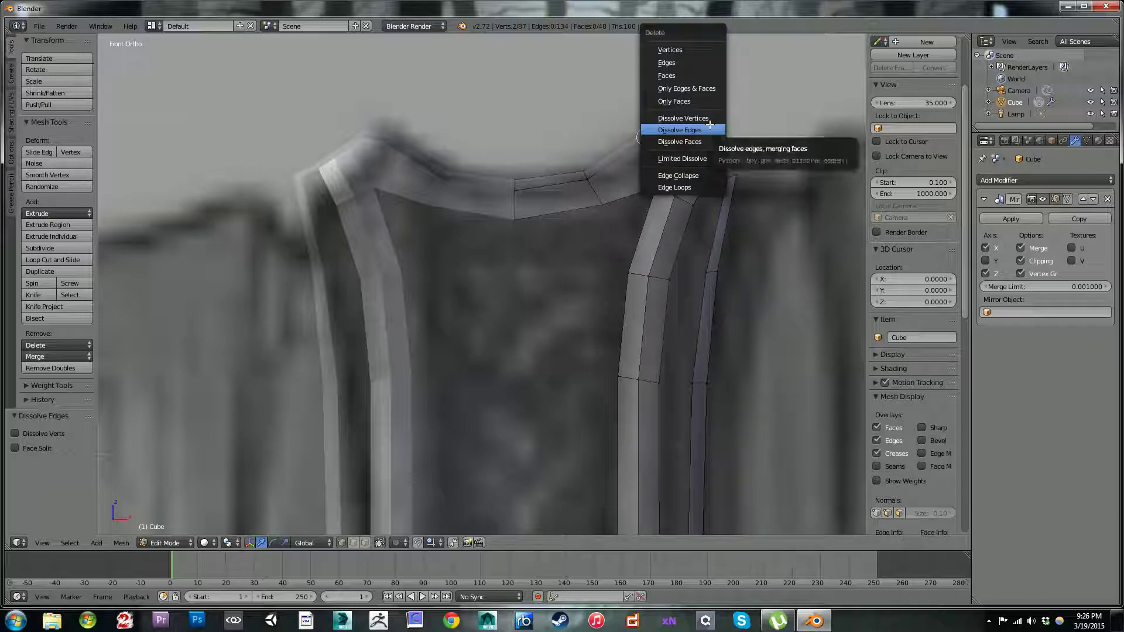
pyautogui.click(709, 118)
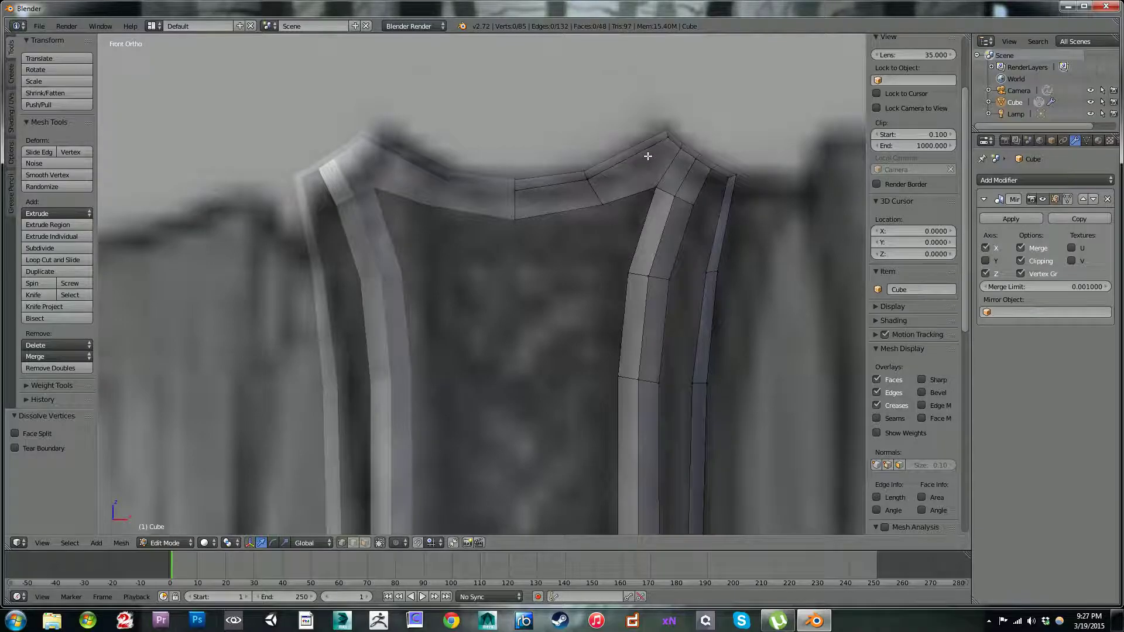
# Step: Start a Knife cut at the vertex on the strap's top peak
pyautogui.scroll(2, 697, 118)
pyautogui.rightClick(748, 77)
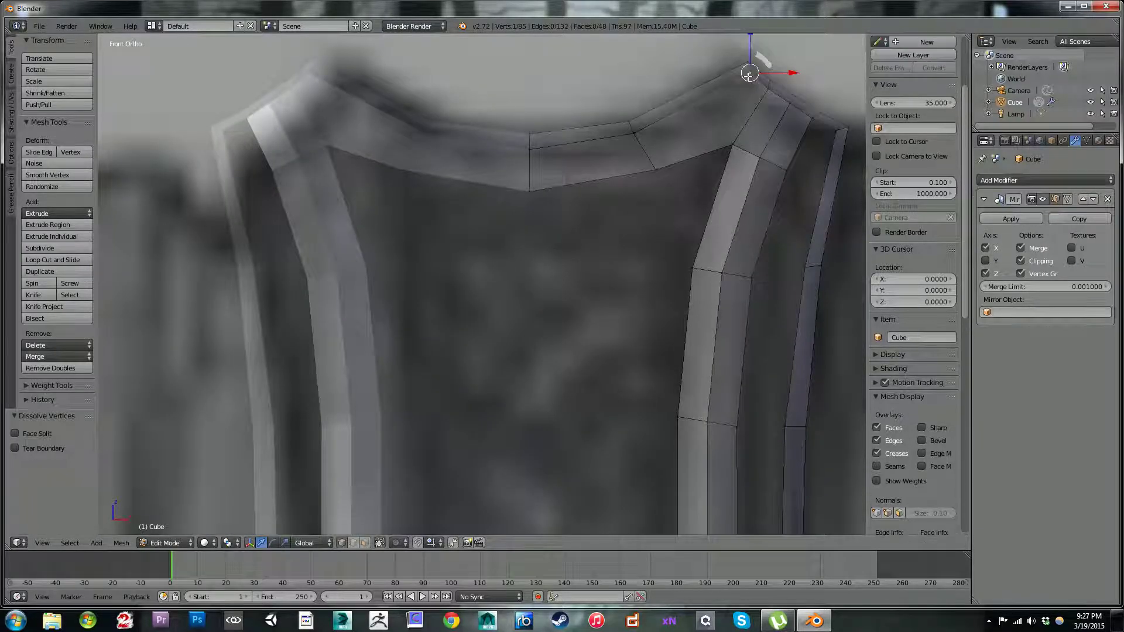
pyautogui.press('k')
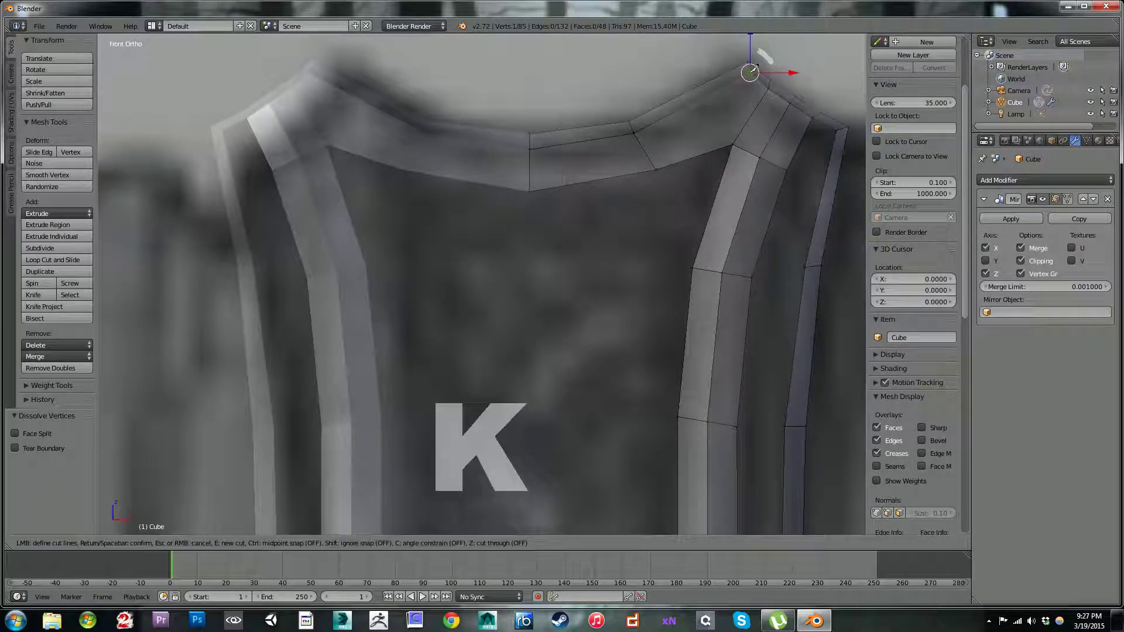
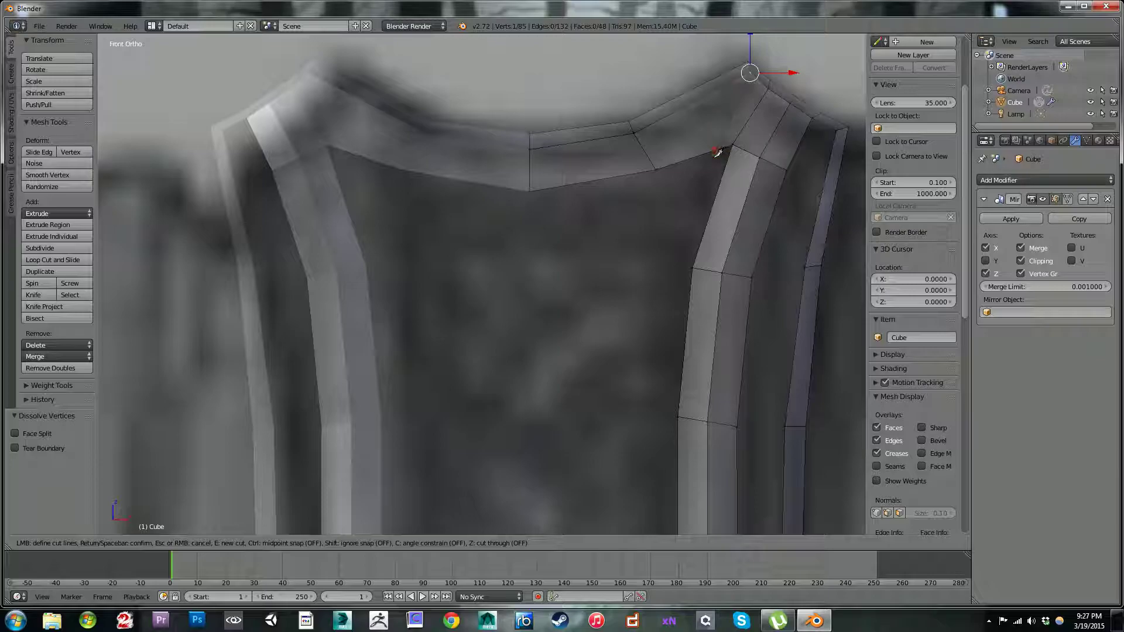
# Step: Finish the Knife cut from the strap's top peak to its inner top corner
pyautogui.press('Return')
pyautogui.keyDown('shift'); pyautogui.moveTo(698, 236); pyautogui.dragTo(689, 197, button='middle'); pyautogui.keyUp('shift')
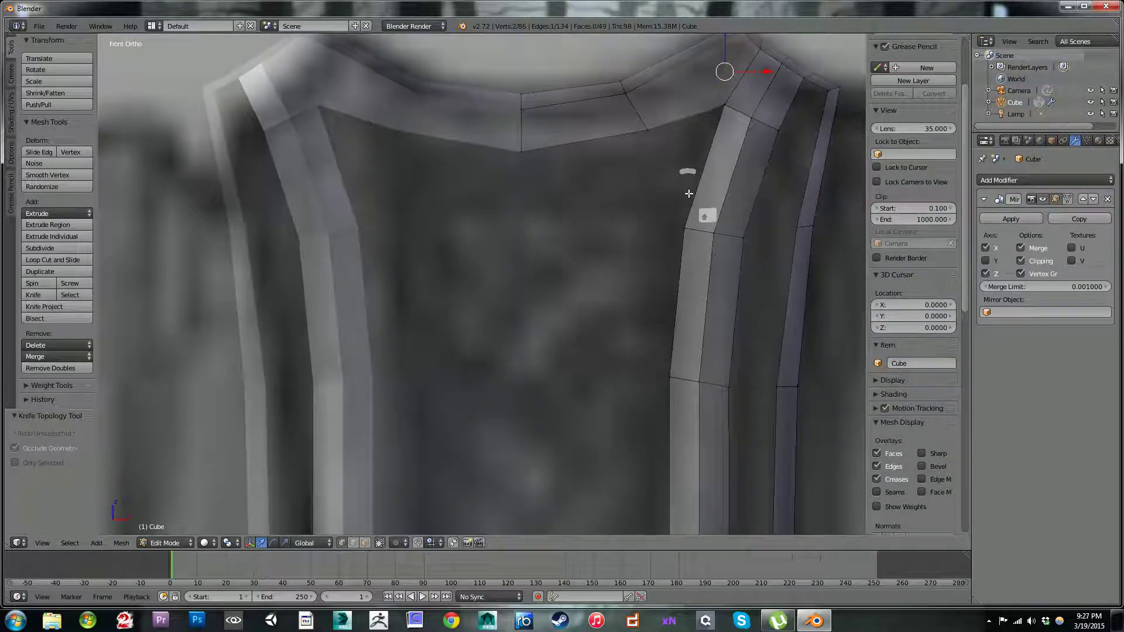
pyautogui.scroll(-2, 687, 183)
# Step: Fill two new faces down the strap's inner side from its inner top corner, fitting each new vertex to the reference outline
pyautogui.rightClick(652, 157)
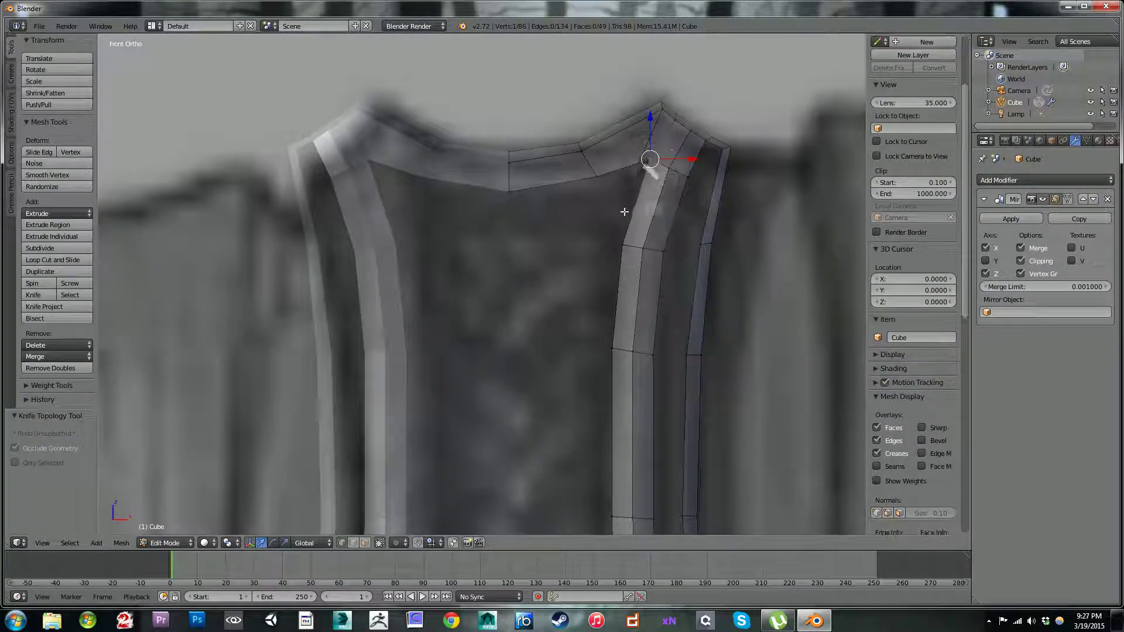
pyautogui.press('f')
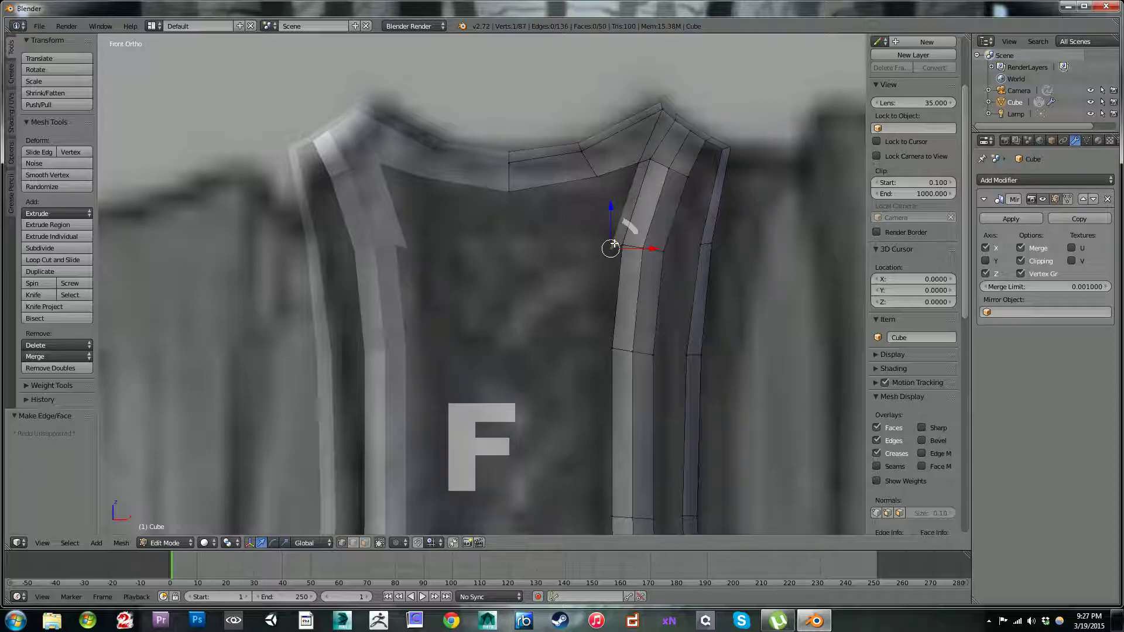
pyautogui.press('g')
pyautogui.click(620, 236)
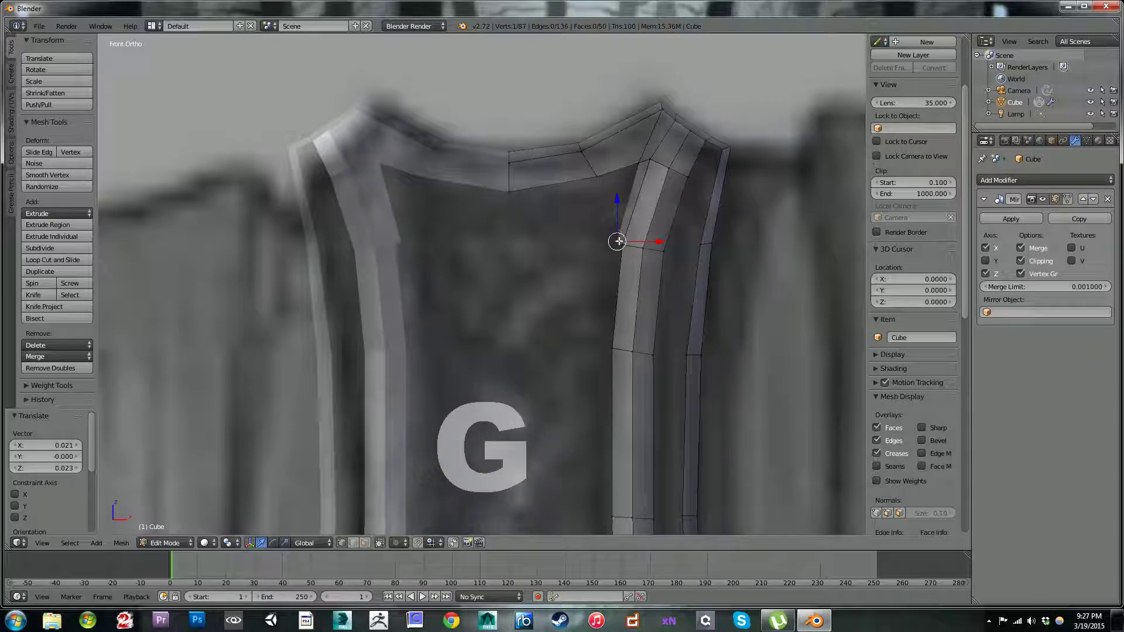
pyautogui.press('f')
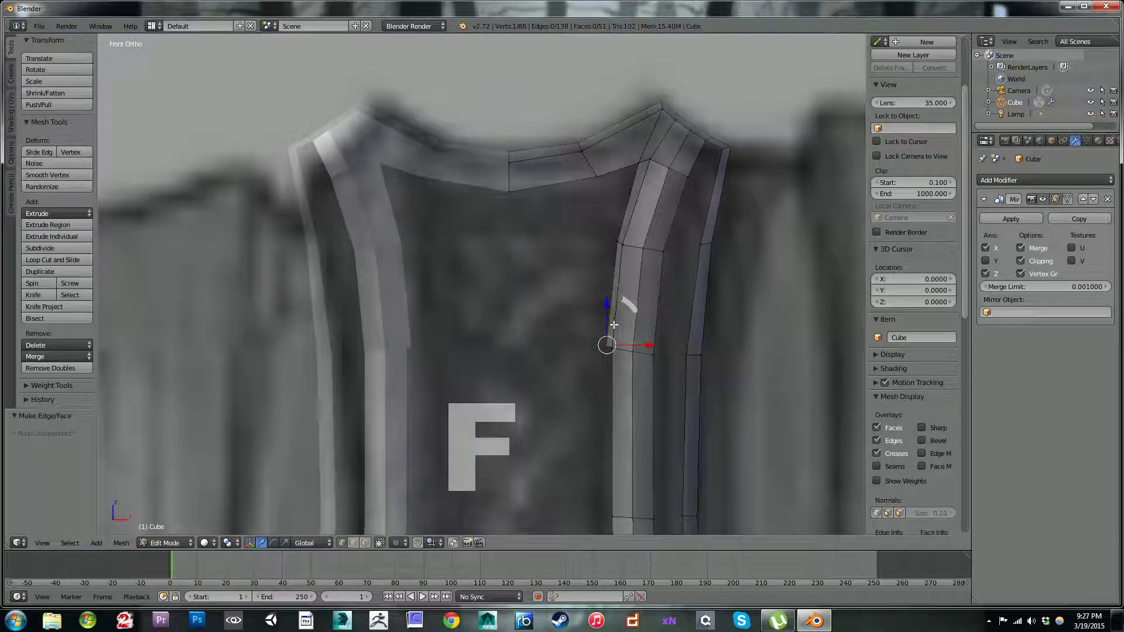
pyautogui.press('g')
pyautogui.click(610, 346)
# Step: Select the edge between the two new inner vertices below the top corner and shift it slightly along Y, about 0.003
pyautogui.moveTo(609, 341); pyautogui.dragTo(526, 170, button='middle')
pyautogui.scroll(2, 550, 228)
pyautogui.moveTo(603, 325); pyautogui.dragTo(572, 296, button='middle')
pyautogui.rightClick(590, 243)
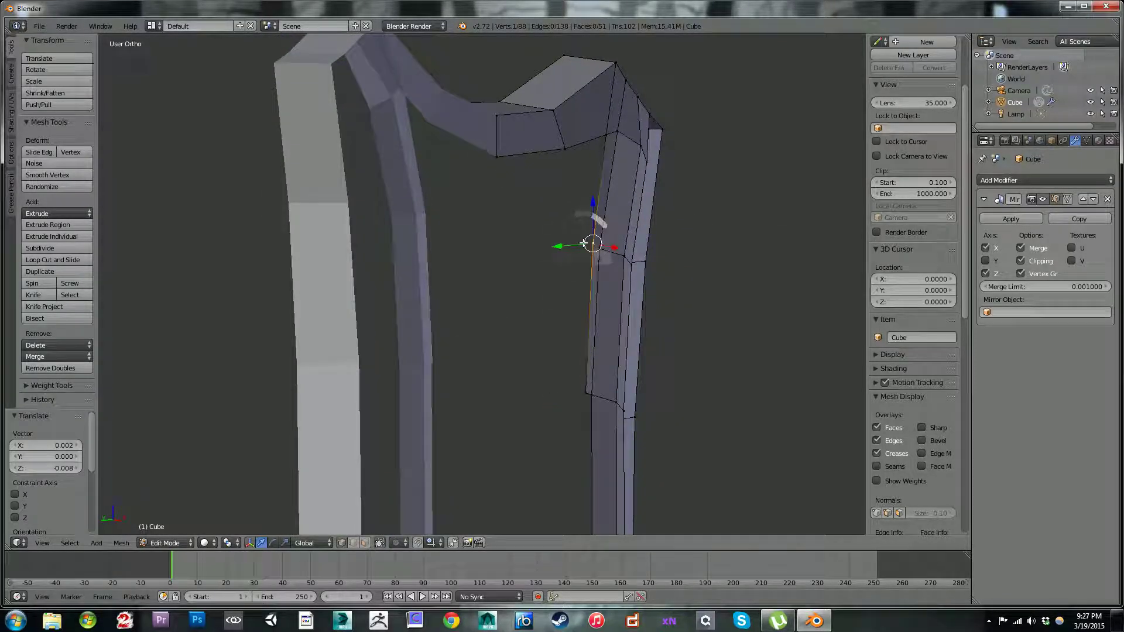
pyautogui.keyDown('shift'); pyautogui.rightClick(578, 402); pyautogui.keyUp('shift')
pyautogui.moveTo(577, 399); pyautogui.dragTo(526, 258, button='middle')
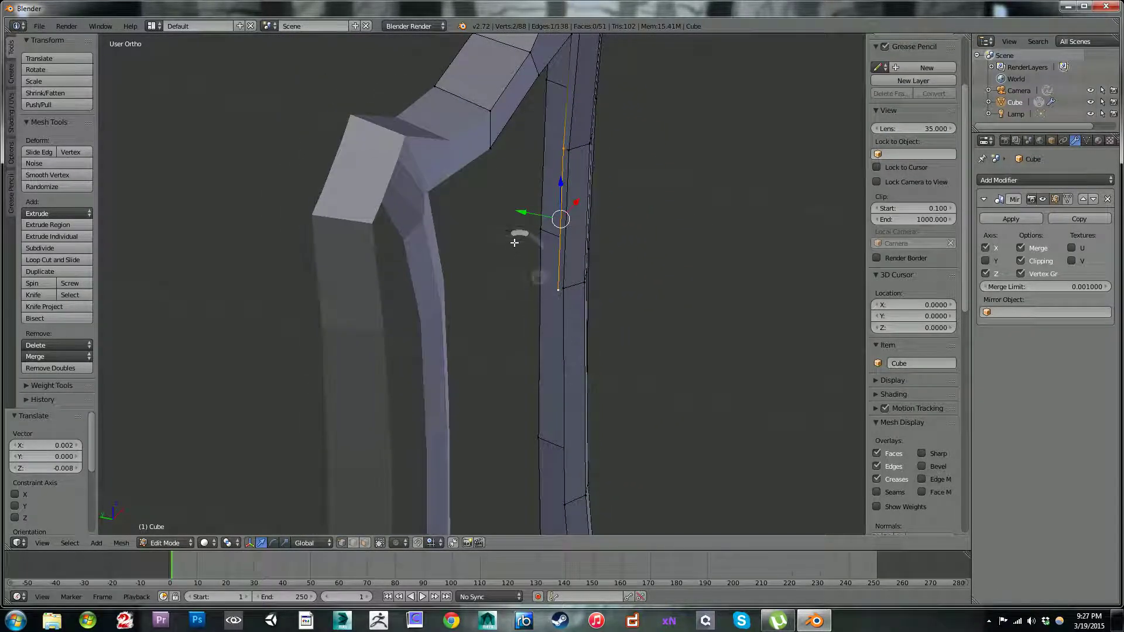
pyautogui.press('g')
pyautogui.press('y')
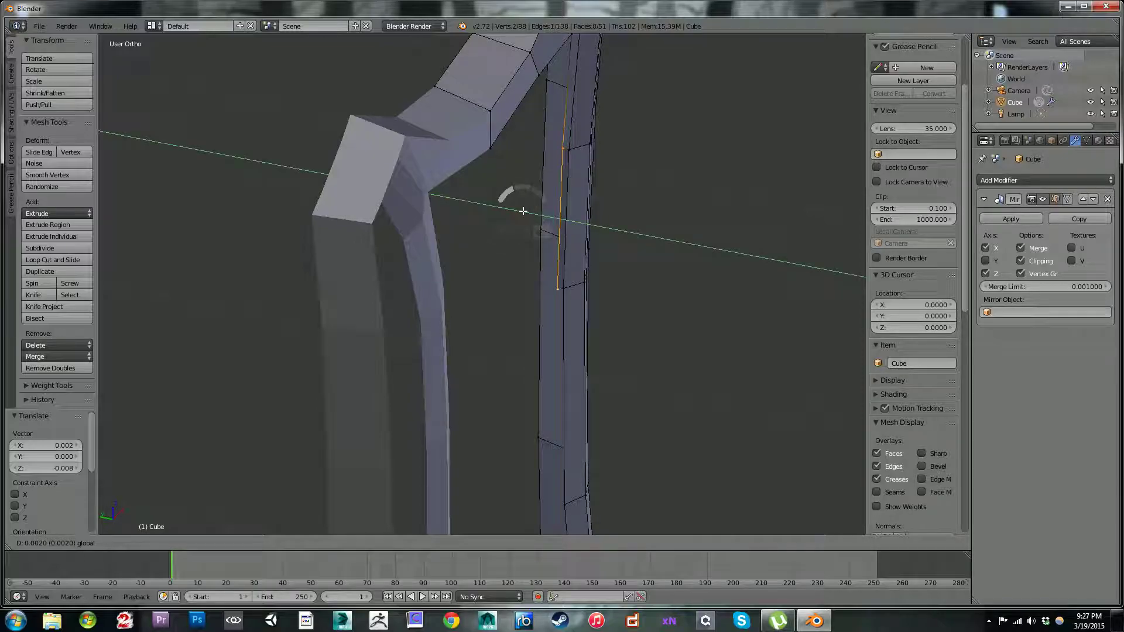
pyautogui.click(529, 185)
pyautogui.moveTo(529, 186); pyautogui.dragTo(681, 225, button='middle')
pyautogui.rightClick(665, 245)
pyautogui.moveTo(665, 216); pyautogui.dragTo(664, 220)
pyautogui.rightClick(695, 145)
pyautogui.scroll(-2, 713, 231)
pyautogui.moveTo(712, 232); pyautogui.dragTo(618, 296, button='middle')
# Step: In front view, fill the next face below the second new inner vertex and lower its new vertex by 0.002
pyautogui.rightClick(611, 346)
pyautogui.moveTo(606, 347); pyautogui.dragTo(584, 367, button='middle')
pyautogui.moveTo(584, 365)
pyautogui.mouseDown()
pyautogui.moveTo(577, 357)
pyautogui.moveTo(596, 353)
pyautogui.mouseUp()
pyautogui.press('KP_1')
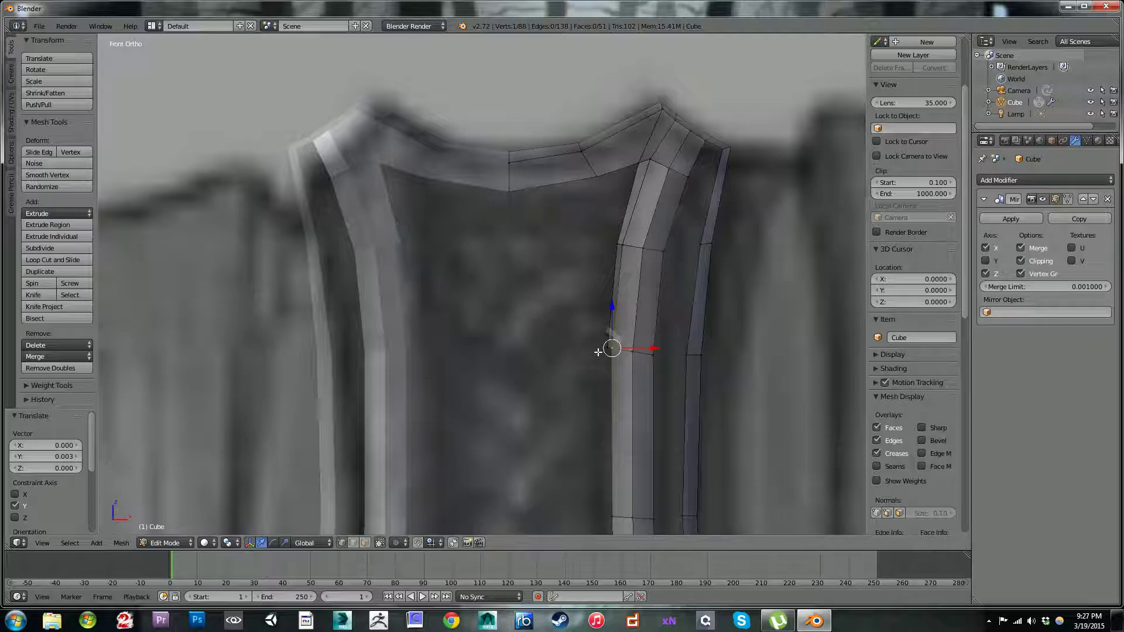
pyautogui.keyDown('shift'); pyautogui.moveTo(633, 337); pyautogui.dragTo(629, 213, button='middle'); pyautogui.keyUp('shift')
pyautogui.press('f')
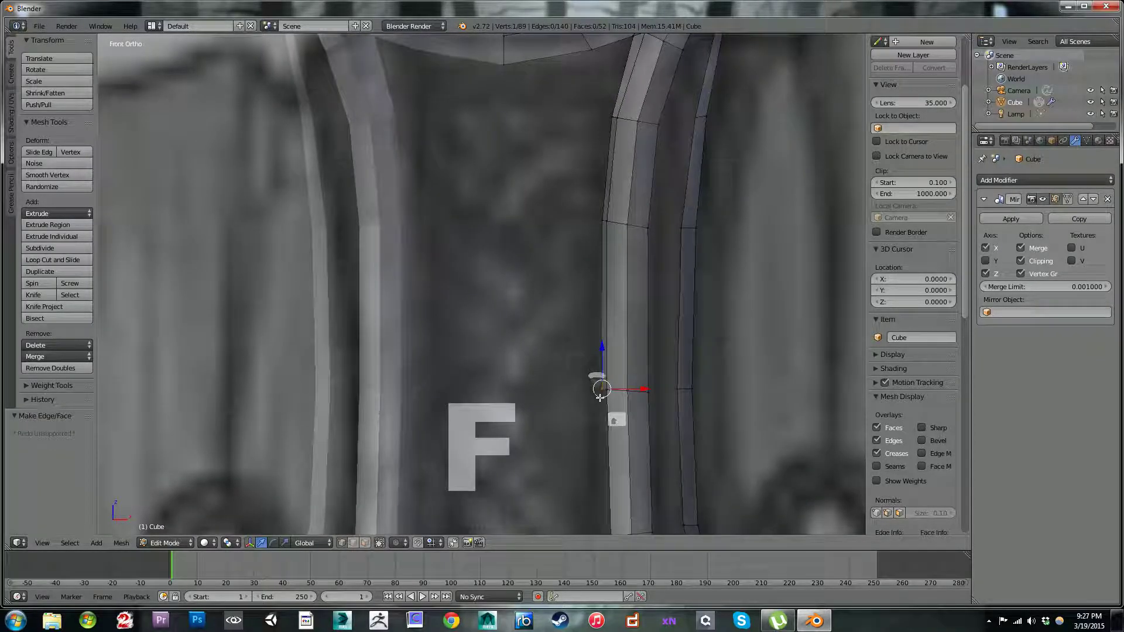
pyautogui.press('g')
pyautogui.click(602, 397)
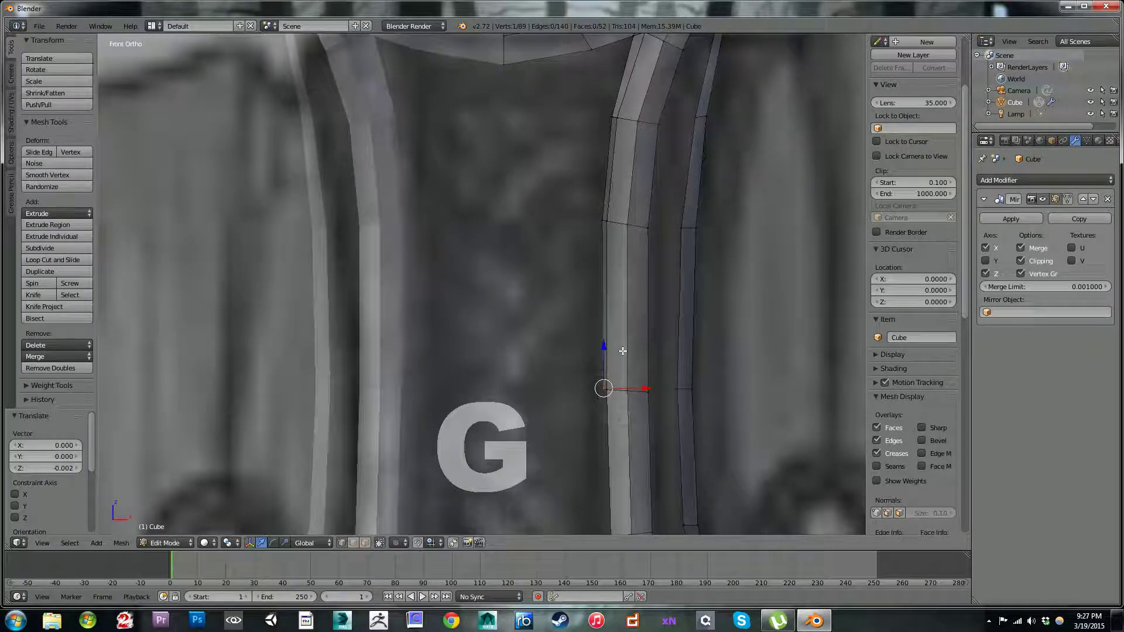
# Step: Fill the fourth face down the inner strip and move its new vertex -0.014 in X and -0.011 in Z
pyautogui.moveTo(603, 387); pyautogui.dragTo(680, 355, button='middle')
pyautogui.scroll(-5, 680, 355)
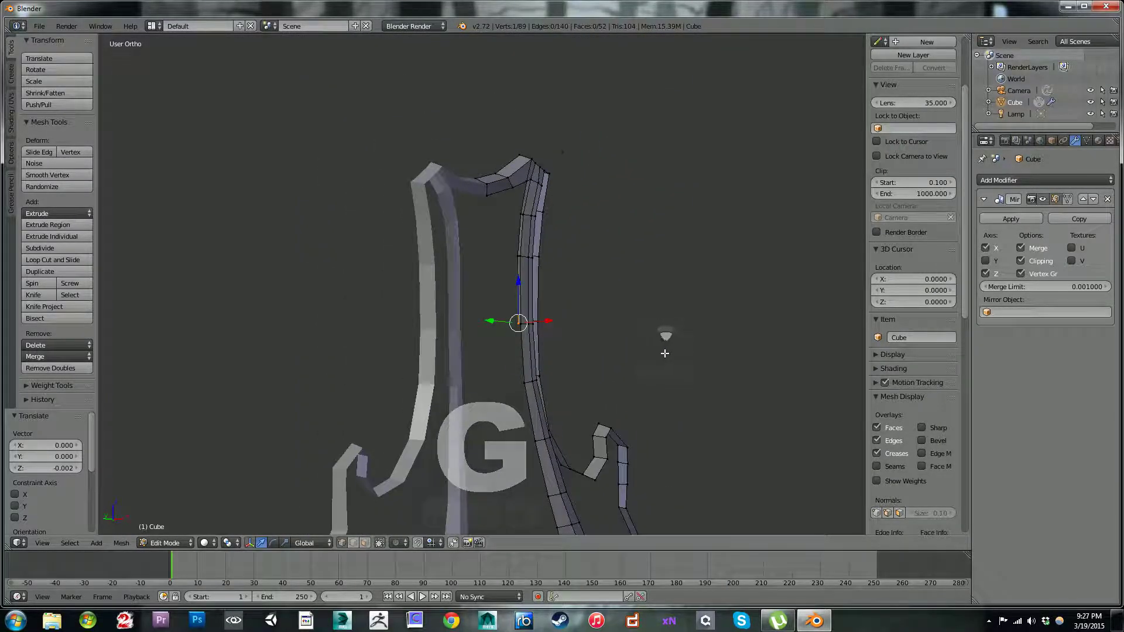
pyautogui.scroll(3, 666, 345)
pyautogui.moveTo(651, 351); pyautogui.dragTo(572, 361, button='middle')
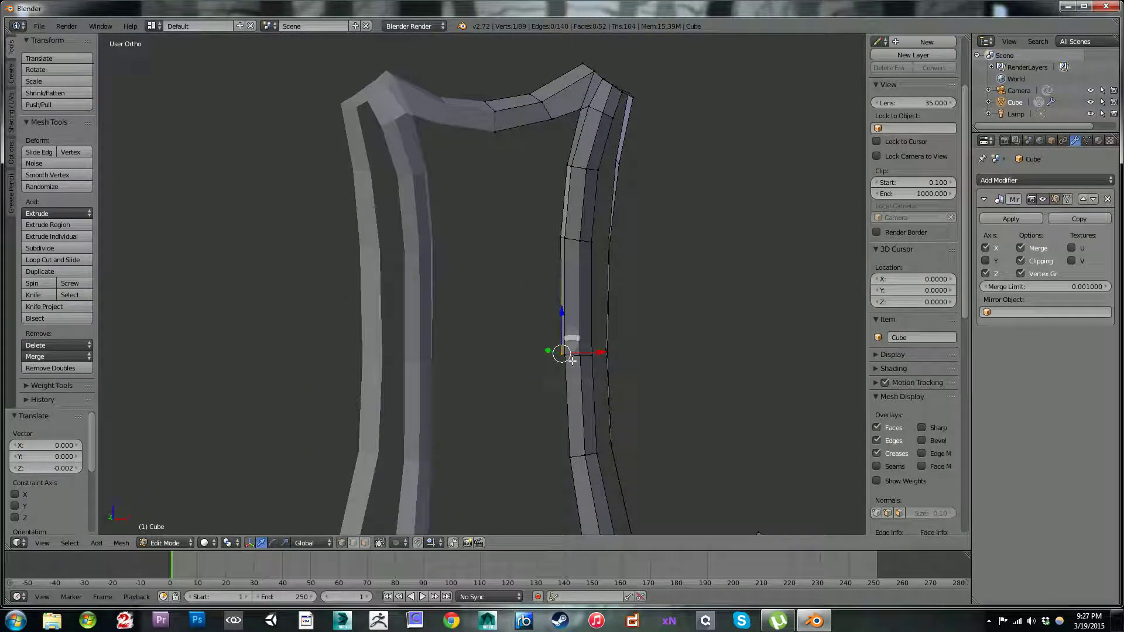
pyautogui.press('KP_1')
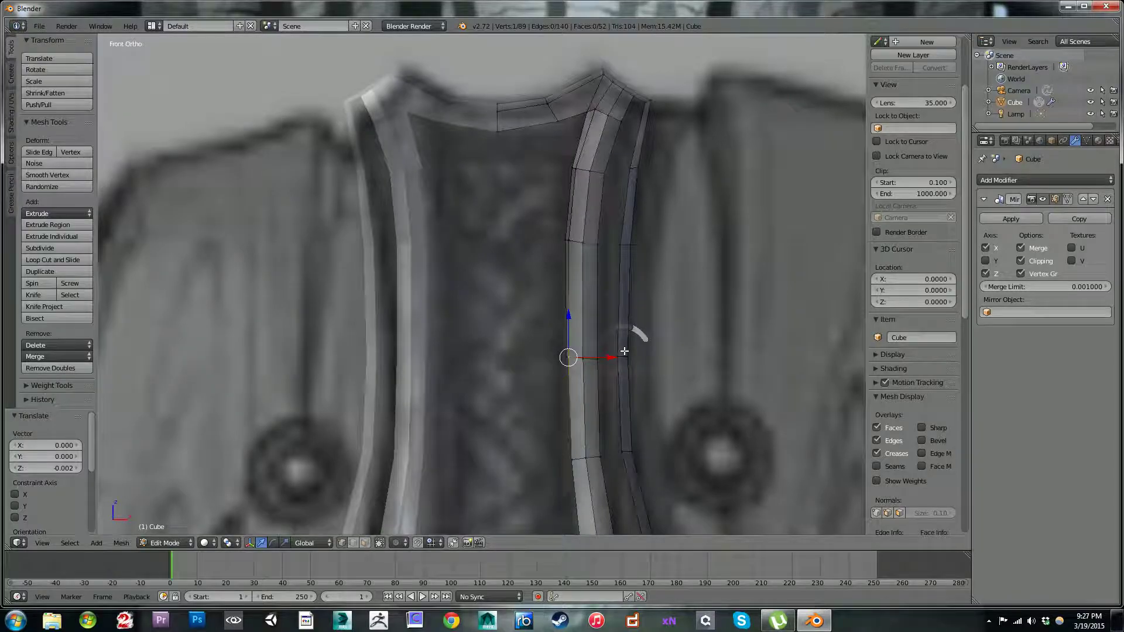
pyautogui.press('f')
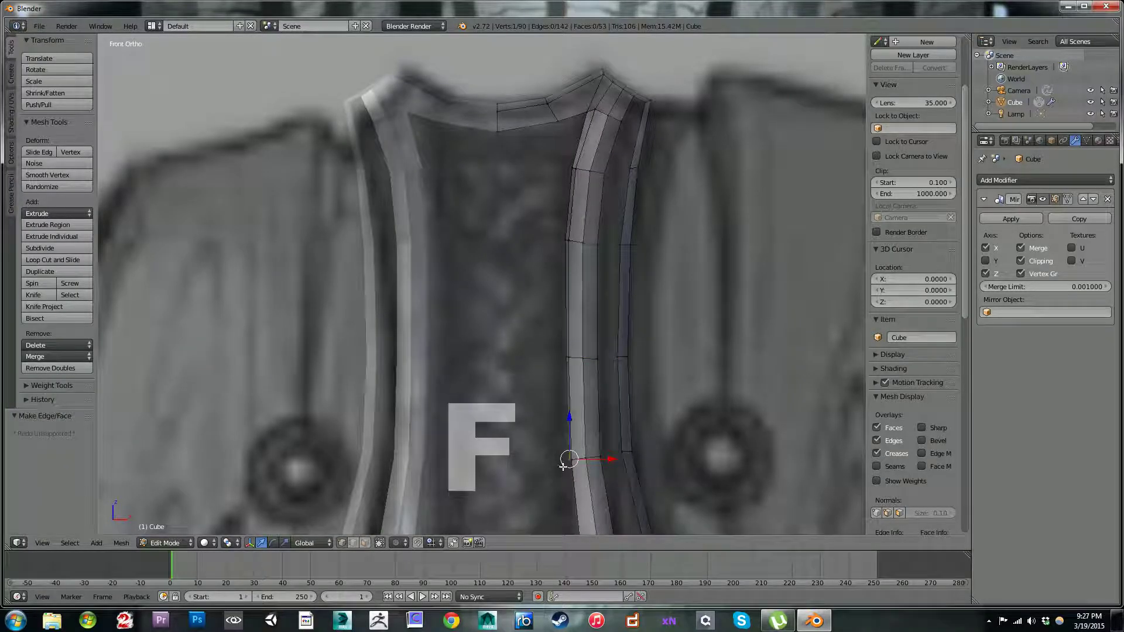
pyautogui.press('g')
pyautogui.click(560, 469)
# Step: Fill the fifth face where the strap starts to flare, and move its new vertex -0.022 in X and -0.020 in Z
pyautogui.keyDown('shift'); pyautogui.moveTo(596, 380); pyautogui.dragTo(490, 202, button='middle'); pyautogui.keyUp('shift')
pyautogui.scroll(-3, 494, 214)
pyautogui.keyDown('shift'); pyautogui.moveTo(573, 363); pyautogui.dragTo(578, 256, button='middle'); pyautogui.keyUp('shift')
pyautogui.scroll(1, 579, 194)
pyautogui.keyDown('shift'); pyautogui.moveTo(547, 184); pyautogui.dragTo(579, 239, button='middle'); pyautogui.keyUp('shift')
pyautogui.scroll(1, 603, 230)
pyautogui.scroll(1, 580, 241)
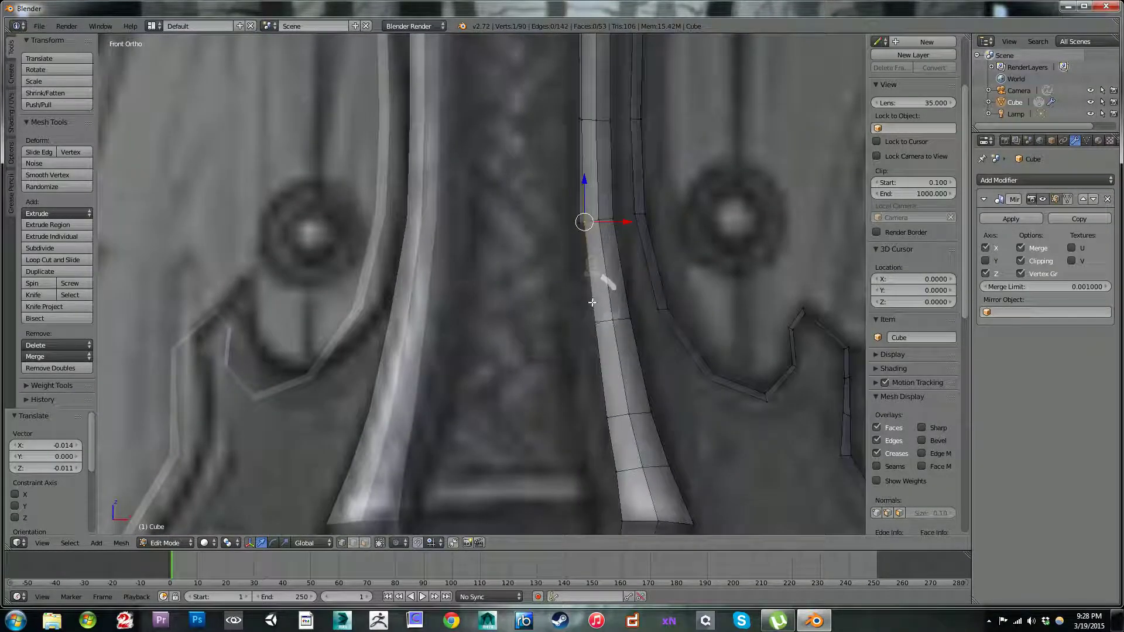
pyautogui.press('f')
pyautogui.press('g')
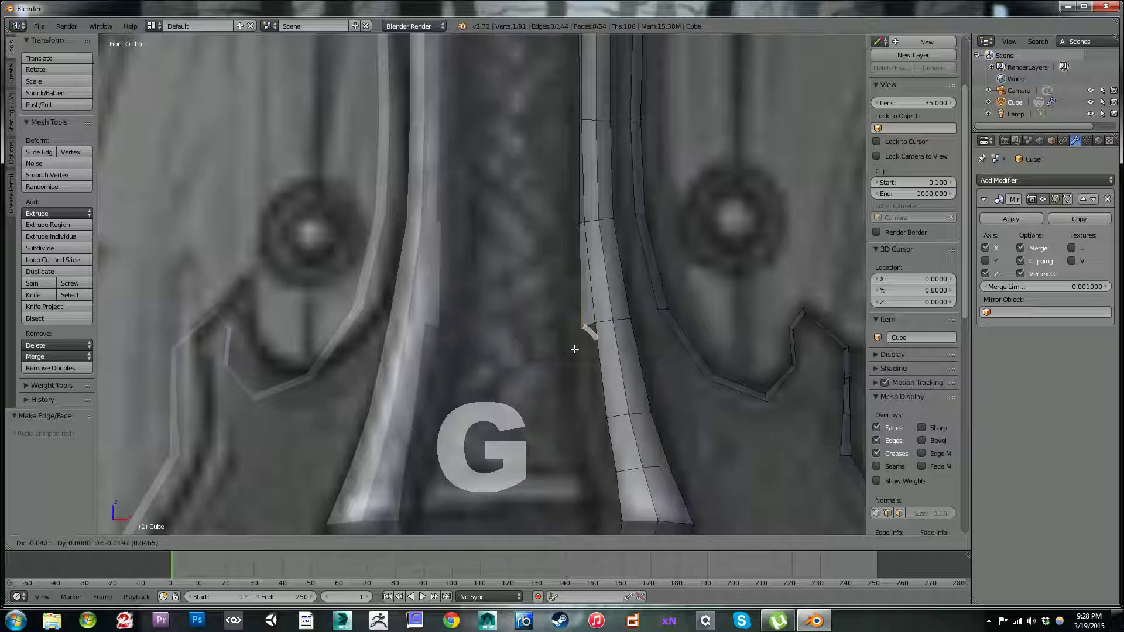
pyautogui.click(579, 348)
# Step: Select the four lowest vertices of the new inner edge and, in side view, move them 0.570 along Y
pyautogui.moveTo(583, 327); pyautogui.dragTo(522, 248, button='middle')
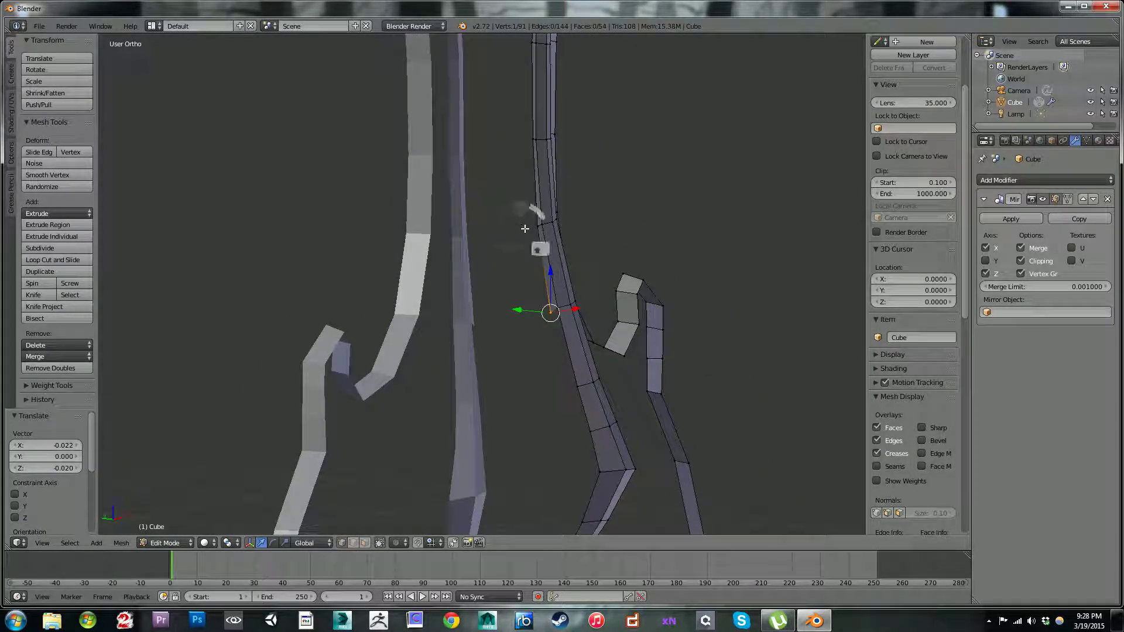
pyautogui.moveTo(663, 233); pyautogui.dragTo(558, 239, button='middle')
pyautogui.keyDown('shift'); pyautogui.rightClick(550, 228); pyautogui.keyUp('shift')
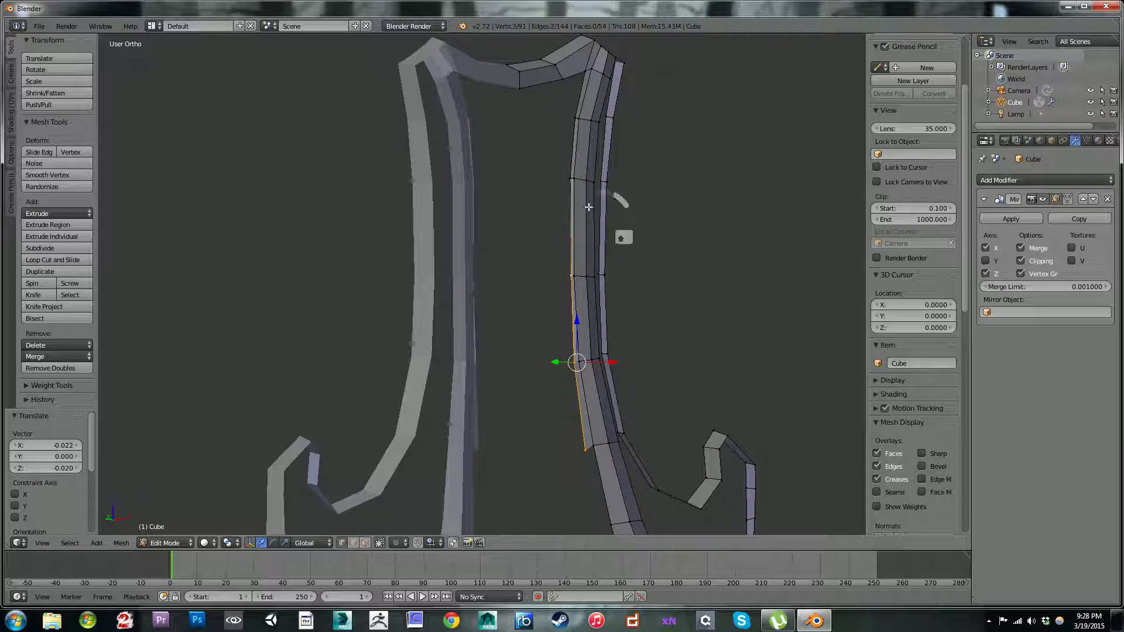
pyautogui.press('KP_3')
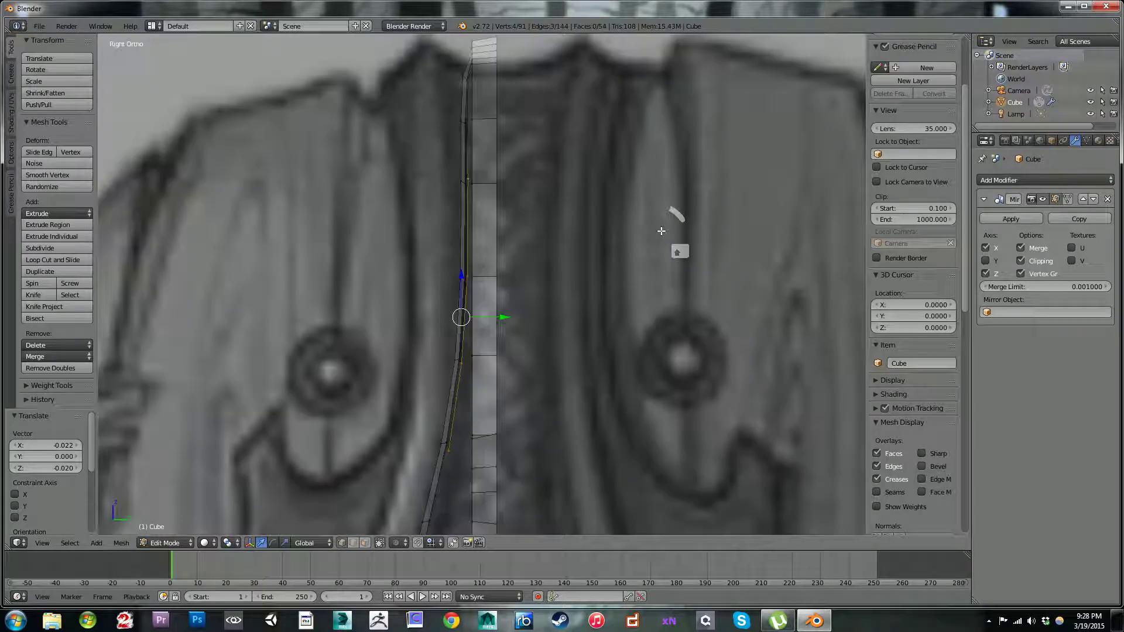
pyautogui.moveTo(481, 313); pyautogui.dragTo(580, 302)
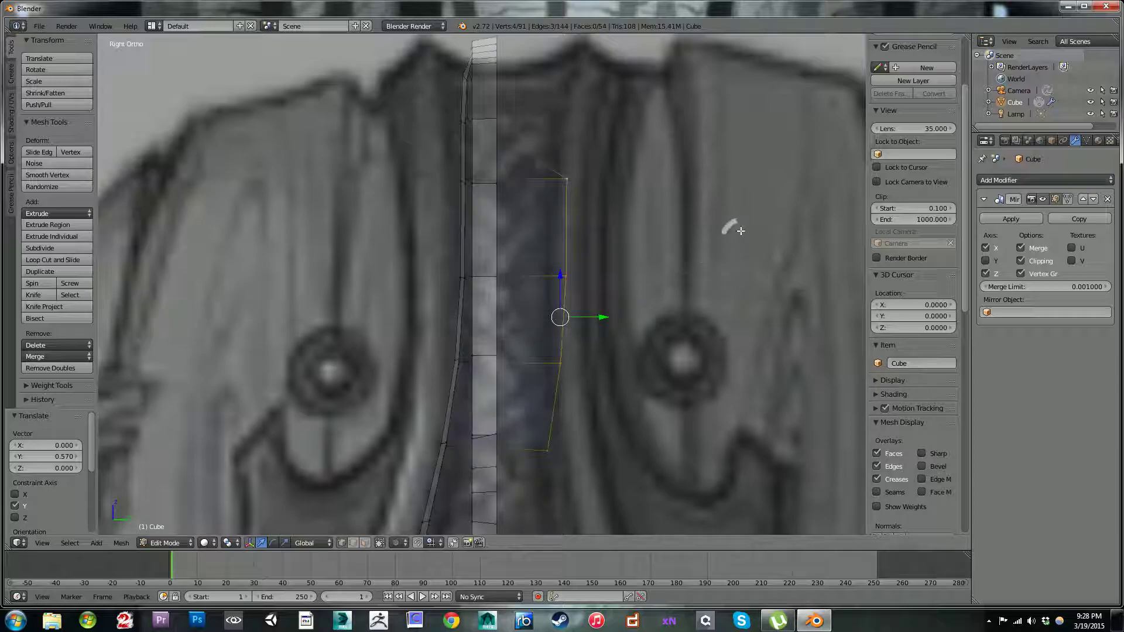
# Step: Scale the four selected inner-edge vertices down along Y to straighten them, and move them -0.523 along Y
pyautogui.press('s')
pyautogui.press('y')
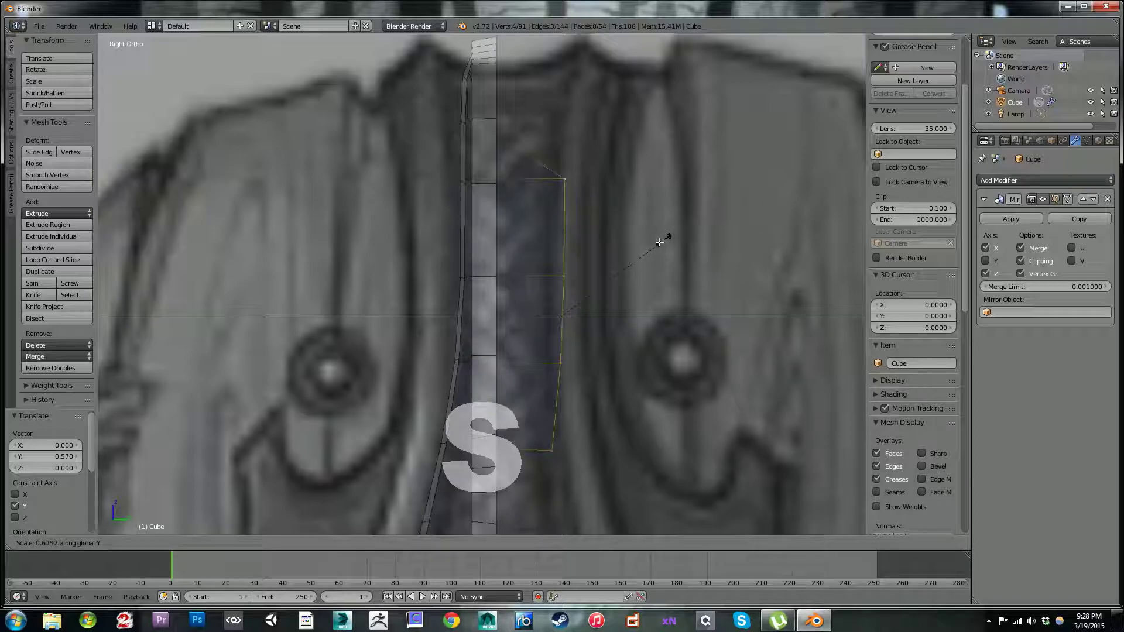
pyautogui.click(594, 295)
pyautogui.moveTo(606, 318); pyautogui.dragTo(519, 321)
pyautogui.moveTo(519, 320); pyautogui.dragTo(654, 313, button='middle')
# Step: Fill another face below the straightened inner edge, place its new vertex in front view and adjust that vertex's depth
pyautogui.scroll(-5, 638, 358)
pyautogui.moveTo(649, 369); pyautogui.dragTo(562, 246, button='middle')
pyautogui.scroll(1, 602, 354)
pyautogui.scroll(4, 562, 245)
pyautogui.scroll(1, 561, 245)
pyautogui.rightClick(569, 89)
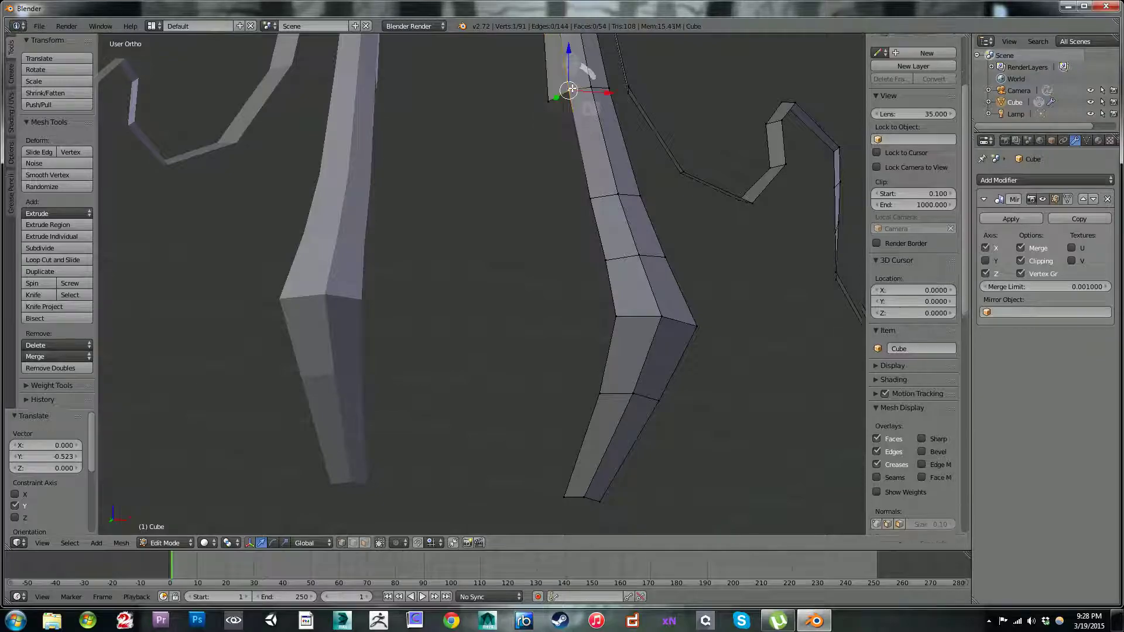
pyautogui.press('KP_3')
pyautogui.press('KP_1')
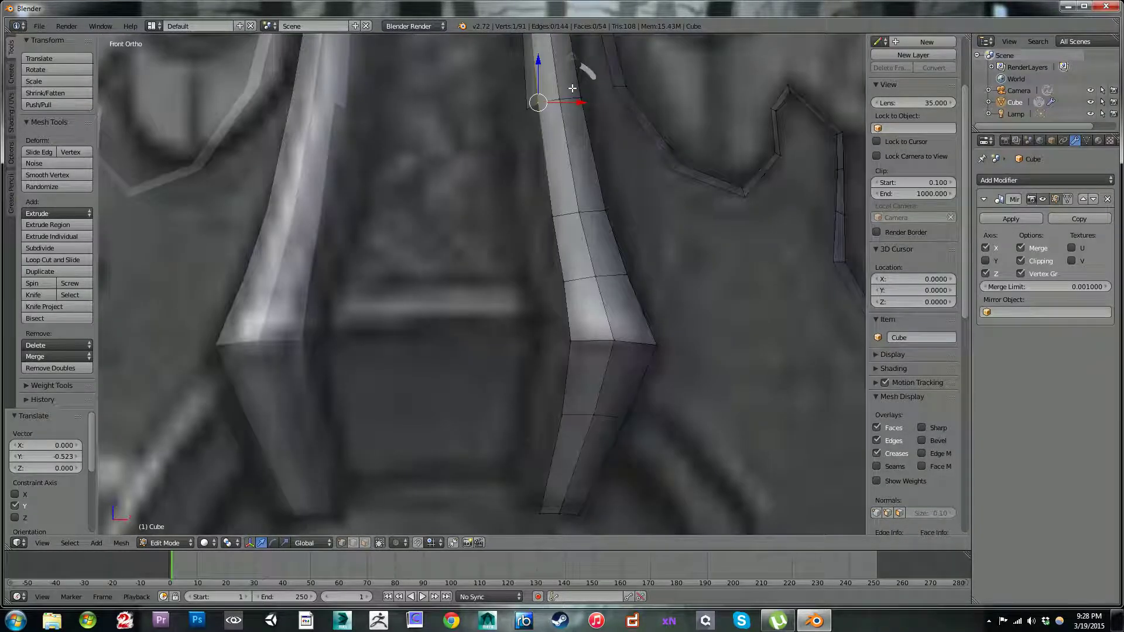
pyautogui.press('f')
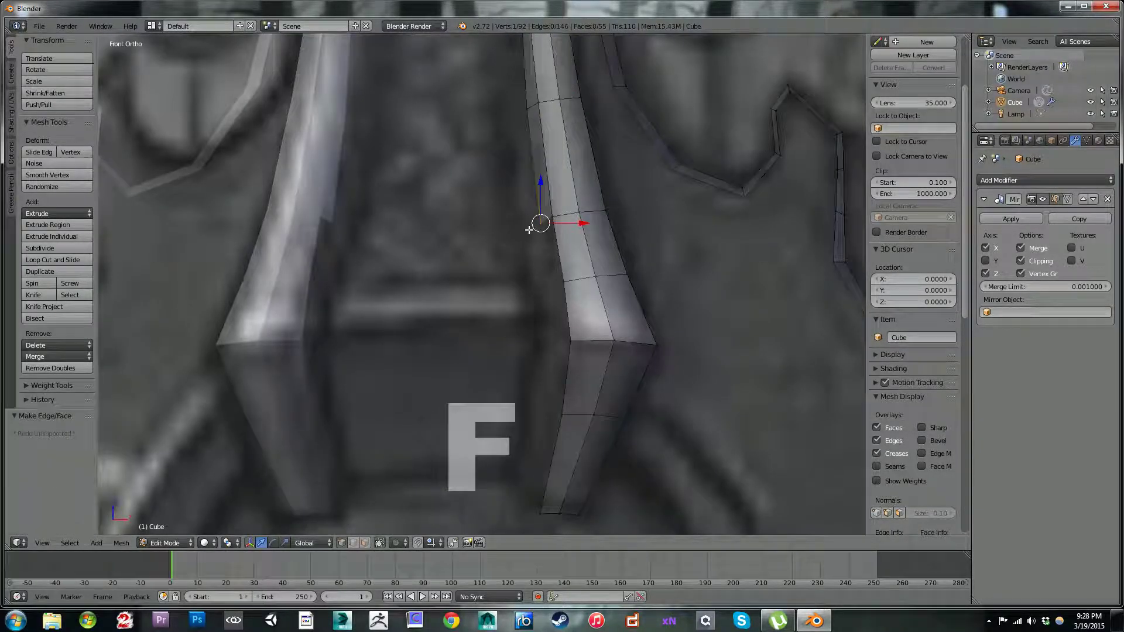
pyautogui.press('g')
pyautogui.click(525, 223)
pyautogui.moveTo(525, 223); pyautogui.dragTo(644, 187, button='middle')
pyautogui.moveTo(530, 238); pyautogui.dragTo(520, 237)
# Step: Fill two more faces along the inner strip down to the strap's lower bend, adjusting the new vertices along Y
pyautogui.rightClick(586, 239)
pyautogui.press('f')
pyautogui.moveTo(545, 284); pyautogui.dragTo(535, 284)
pyautogui.press('f')
pyautogui.moveTo(542, 323); pyautogui.dragTo(580, 325)
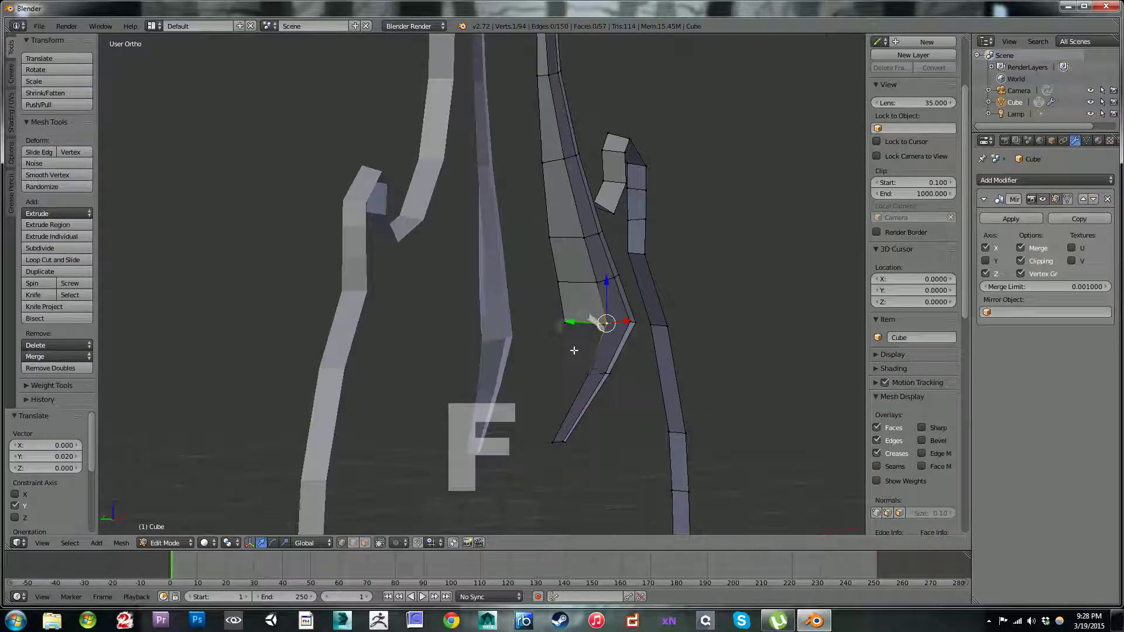
# Step: Fill the face just below the strap's lower bend and move its new vertex -0.127 along Y
pyautogui.keyDown('ctrl'); pyautogui.click(546, 371); pyautogui.keyUp('ctrl')
pyautogui.press('f')
pyautogui.moveTo(542, 319); pyautogui.dragTo(557, 346, button='middle')
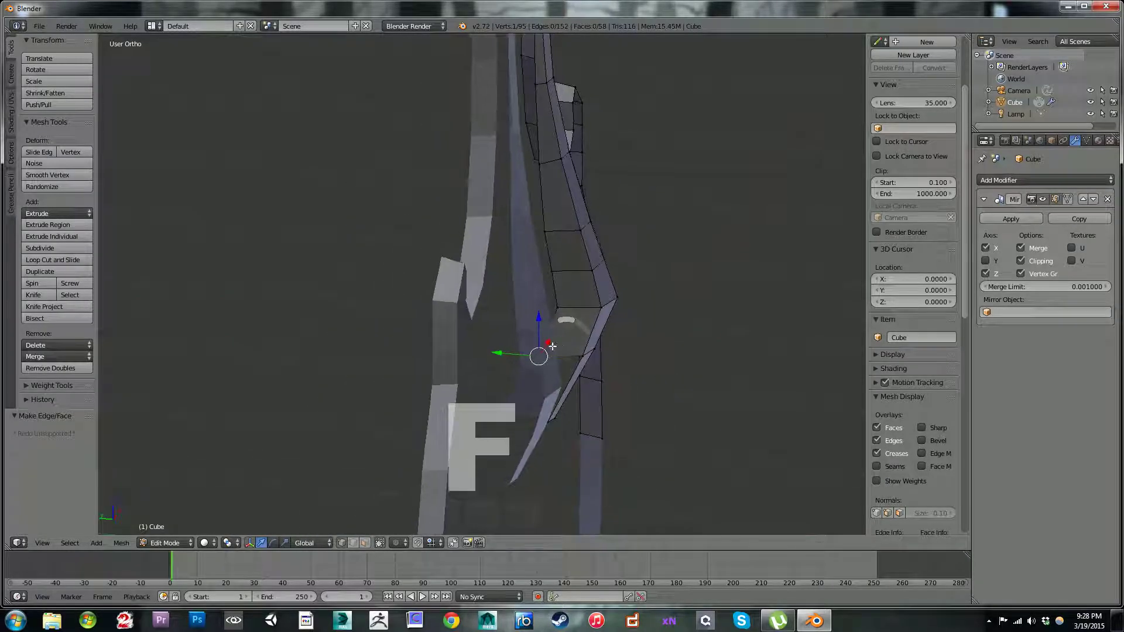
pyautogui.moveTo(504, 353); pyautogui.dragTo(523, 352)
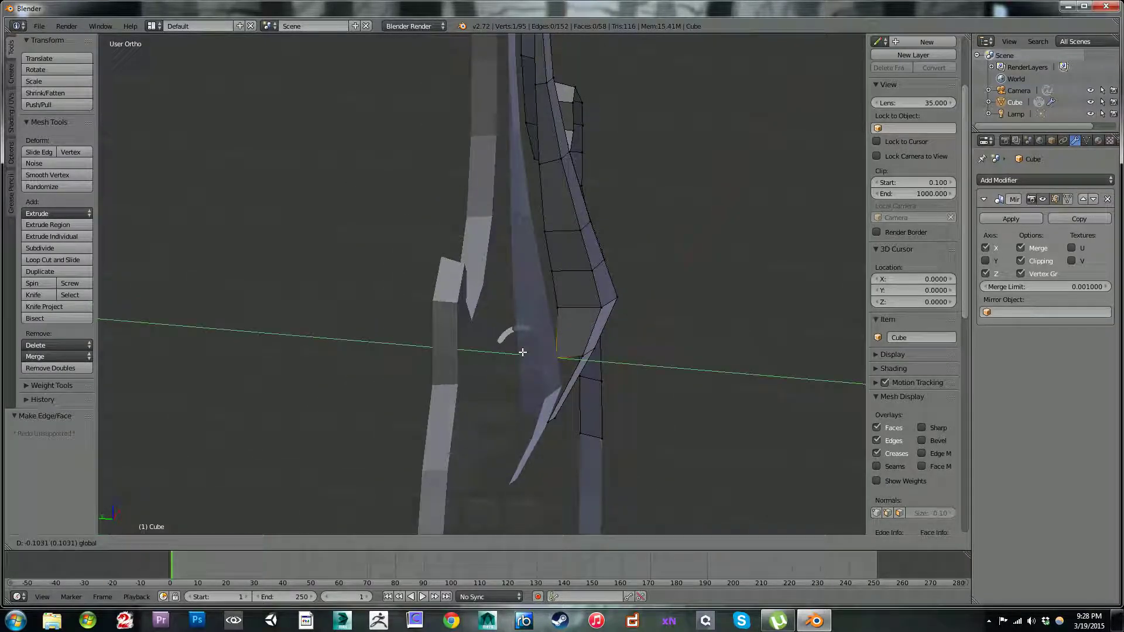
pyautogui.click(526, 351)
pyautogui.moveTo(526, 352); pyautogui.dragTo(602, 306, button='middle')
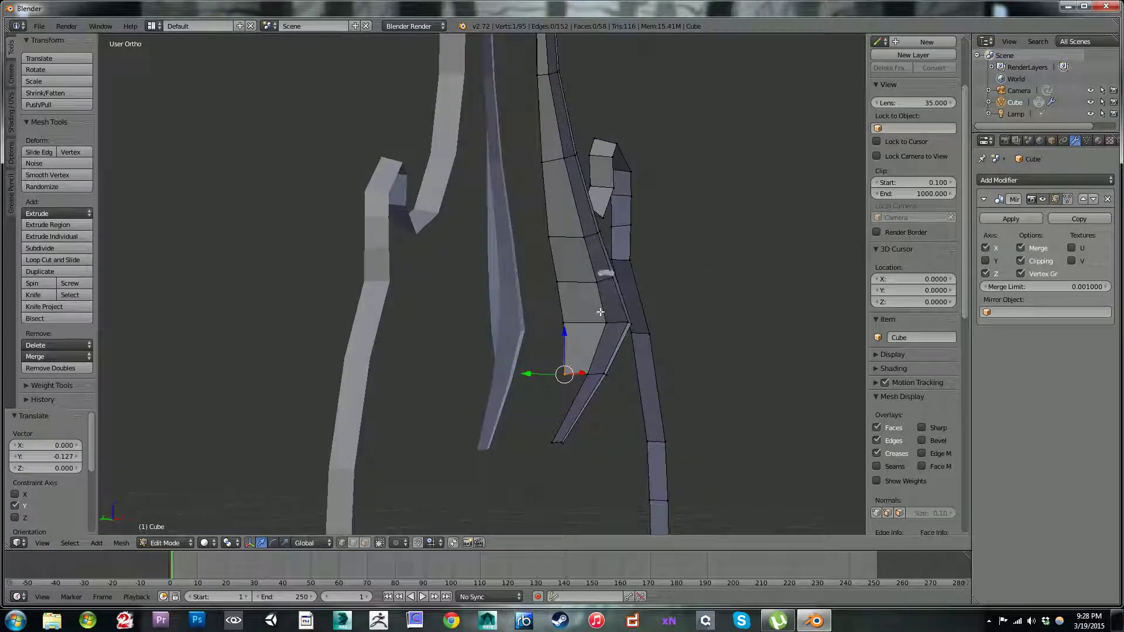
# Step: Fill the last face at the strap's lower tip and move its new vertex along Y by -0.082 and another -0.028
pyautogui.press('f')
pyautogui.moveTo(535, 432); pyautogui.dragTo(514, 430, button='middle')
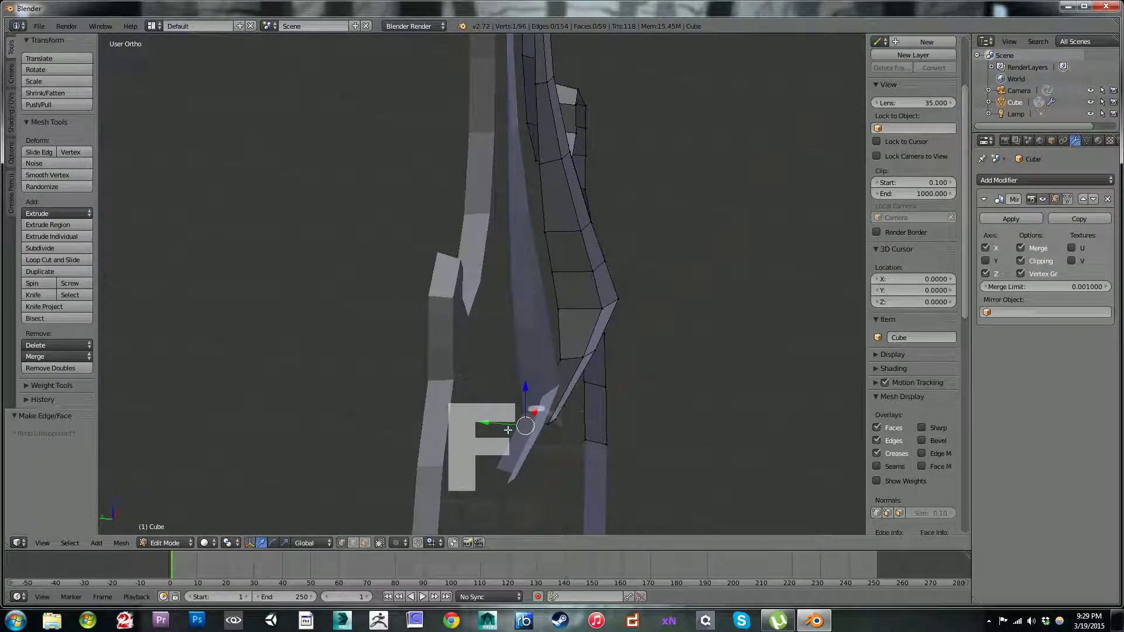
pyautogui.moveTo(487, 425); pyautogui.dragTo(498, 423)
pyautogui.click(502, 425)
pyautogui.moveTo(502, 424); pyautogui.dragTo(518, 439, button='middle')
pyautogui.moveTo(518, 439); pyautogui.dragTo(514, 442)
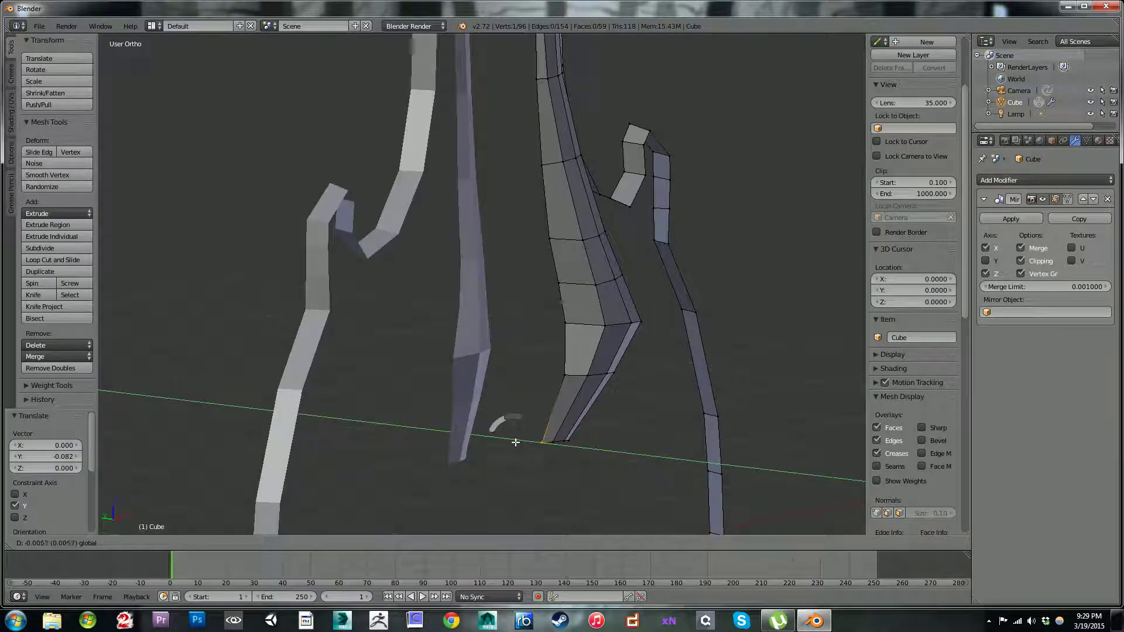
pyautogui.click(518, 440)
# Step: Move the lower tip's inner vertex 0.034 along X and the inner vertex above it 0.017 along X, and return to front view
pyautogui.moveTo(519, 440); pyautogui.dragTo(571, 433, button='middle')
pyautogui.moveTo(567, 427); pyautogui.dragTo(567, 429)
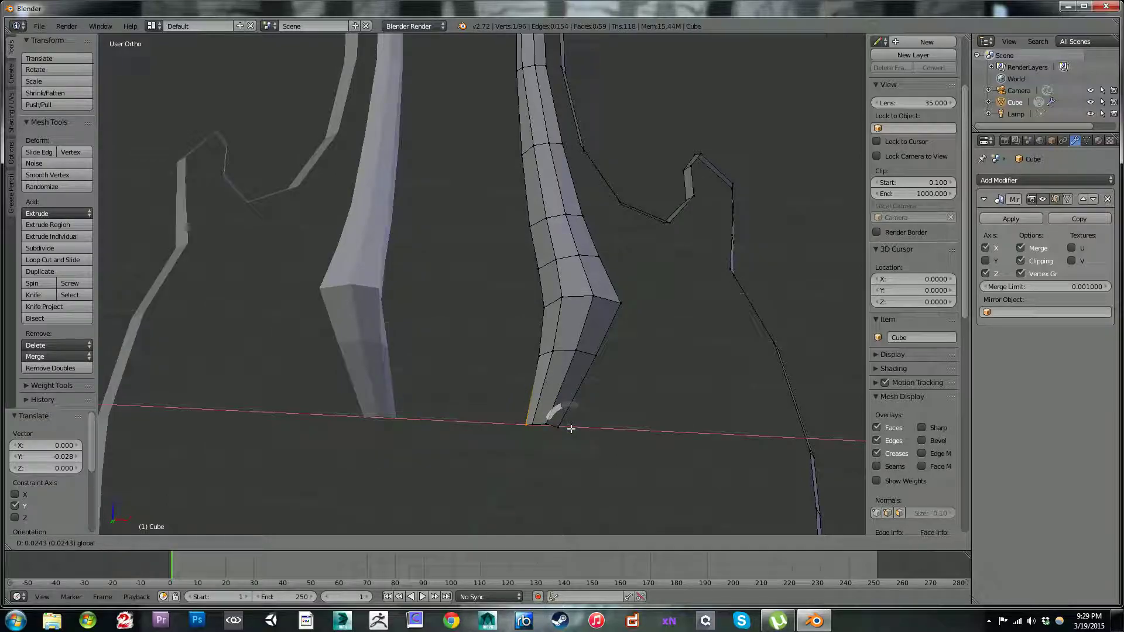
pyautogui.click(572, 427)
pyautogui.moveTo(573, 428); pyautogui.dragTo(546, 371, button='middle')
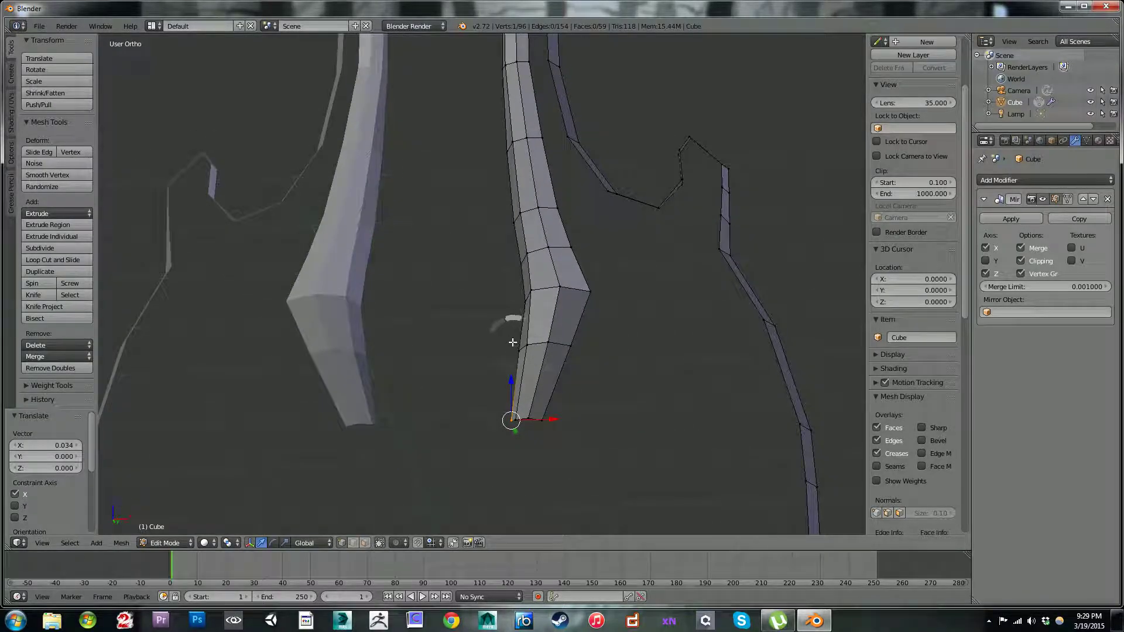
pyautogui.moveTo(533, 348); pyautogui.dragTo(537, 347)
pyautogui.click(537, 348)
pyautogui.moveTo(537, 348)
pyautogui.mouseDown(button='middle')
pyautogui.moveTo(583, 340)
pyautogui.moveTo(500, 252)
pyautogui.moveTo(539, 344)
pyautogui.mouseUp(button='middle')
pyautogui.scroll(2, 542, 274)
pyautogui.keyDown('shift'); pyautogui.moveTo(542, 242); pyautogui.dragTo(708, 180, button='middle'); pyautogui.keyUp('shift')
pyautogui.scroll(1, 586, 308)
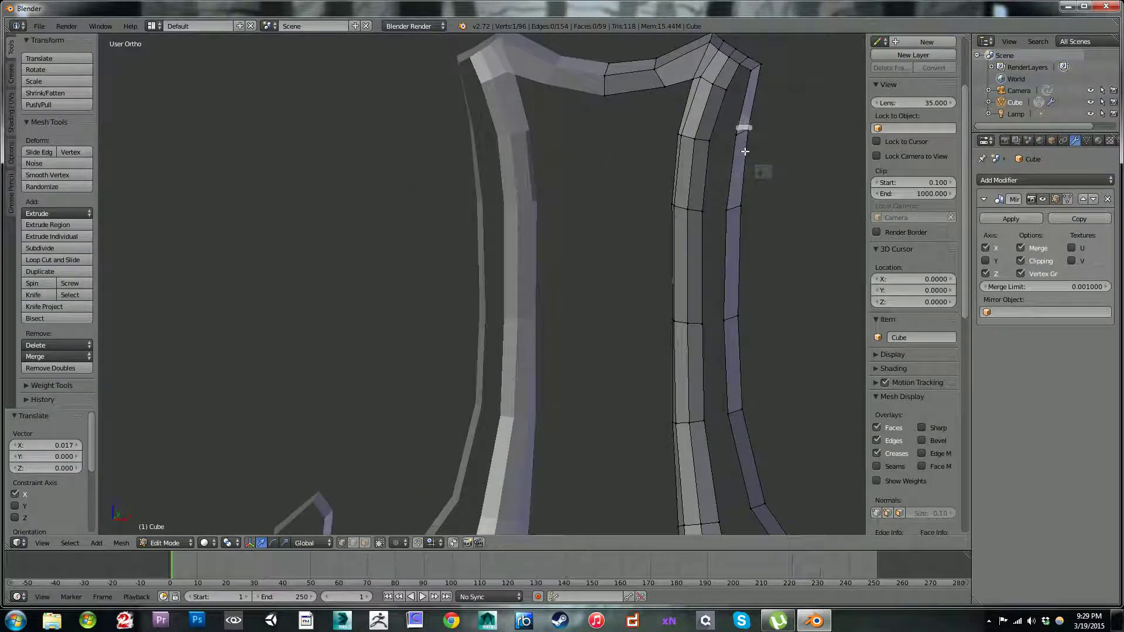
pyautogui.press('KP_1')
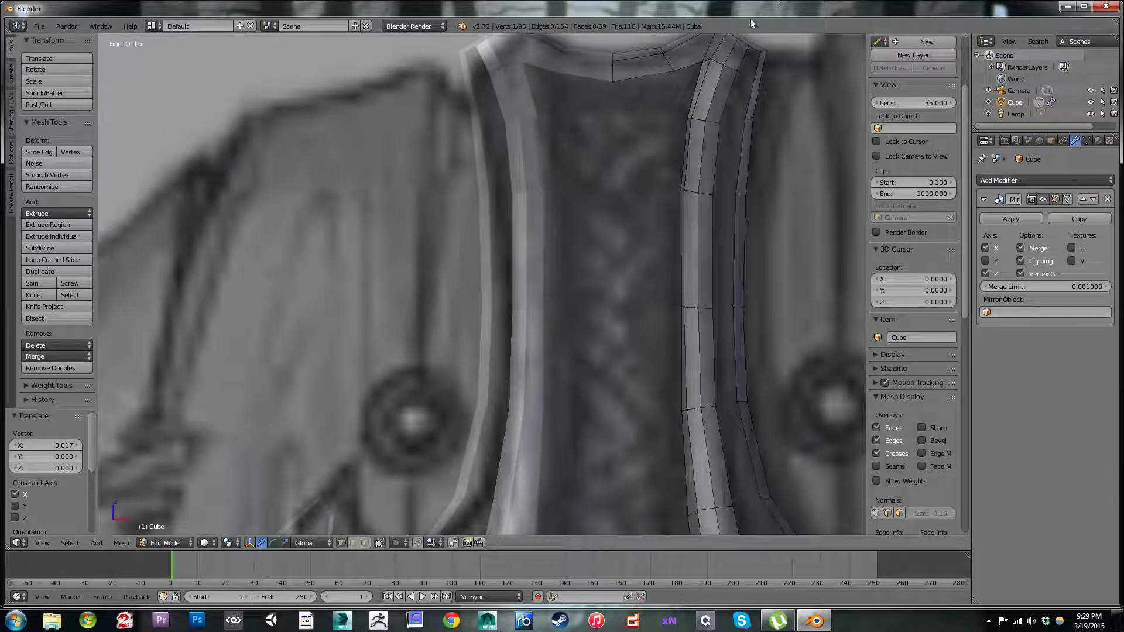
# Step: Move the top edge of the plate's side strip 0.045 along X and -0.020 along Z, and again 0.006 along X and 0.017 along Z
pyautogui.scroll(-4, 733, 226)
pyautogui.keyDown('shift'); pyautogui.moveTo(679, 216); pyautogui.dragTo(612, 261, button='middle'); pyautogui.keyUp('shift')
pyautogui.scroll(3, 612, 260)
pyautogui.keyDown('shift'); pyautogui.moveTo(596, 209); pyautogui.dragTo(560, 275, button='middle'); pyautogui.keyUp('shift')
pyautogui.scroll(2, 626, 214)
pyautogui.scroll(-2, 649, 319)
pyautogui.keyDown('shift'); pyautogui.moveTo(622, 352); pyautogui.dragTo(599, 213, button='middle'); pyautogui.keyUp('shift')
pyautogui.scroll(-3, 599, 304)
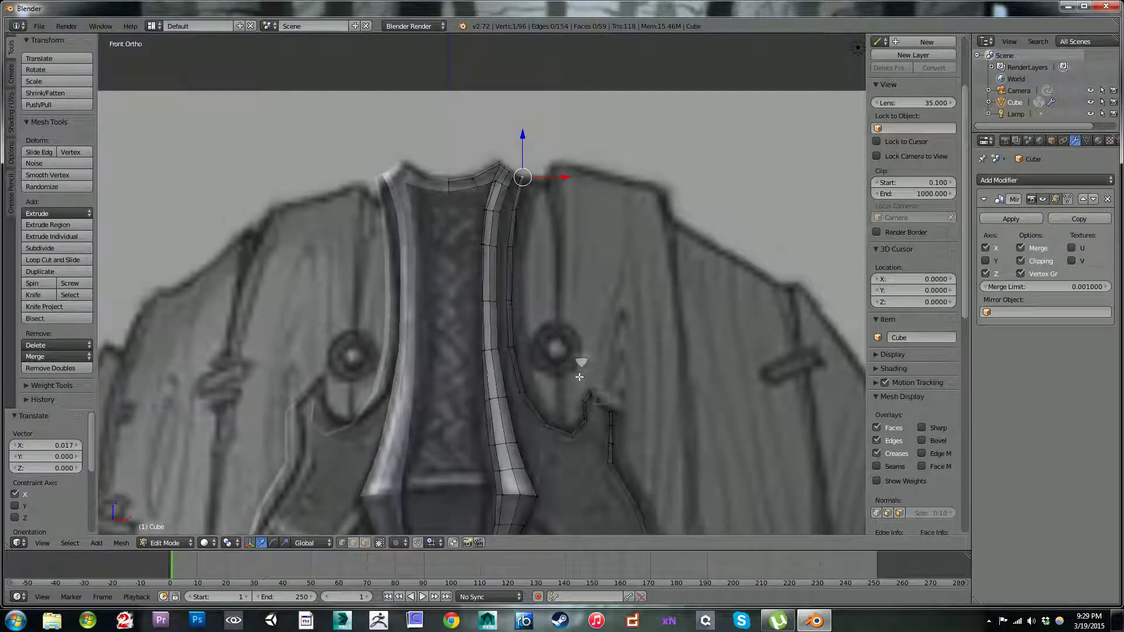
pyautogui.keyDown('shift'); pyautogui.moveTo(582, 391); pyautogui.dragTo(578, 320, button='middle'); pyautogui.keyUp('shift')
pyautogui.scroll(2, 577, 319)
pyautogui.keyDown('shift'); pyautogui.moveTo(526, 41); pyautogui.dragTo(508, 196, button='middle'); pyautogui.keyUp('shift')
pyautogui.scroll(2, 508, 196)
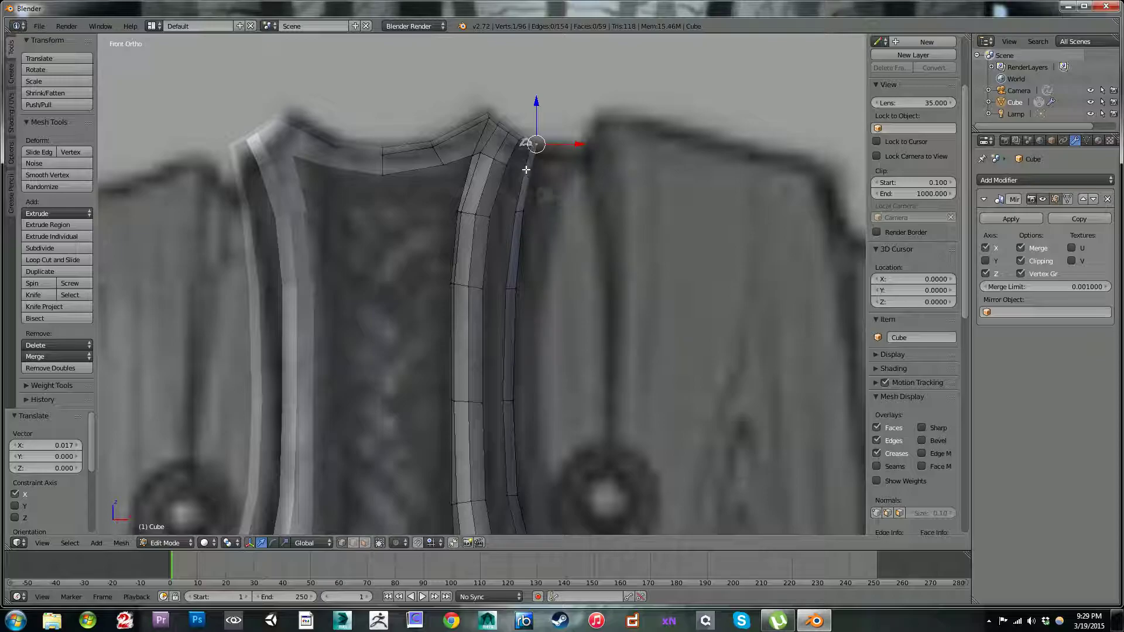
pyautogui.keyDown('shift'); pyautogui.rightClick(535, 146); pyautogui.keyUp('shift')
pyautogui.press('g')
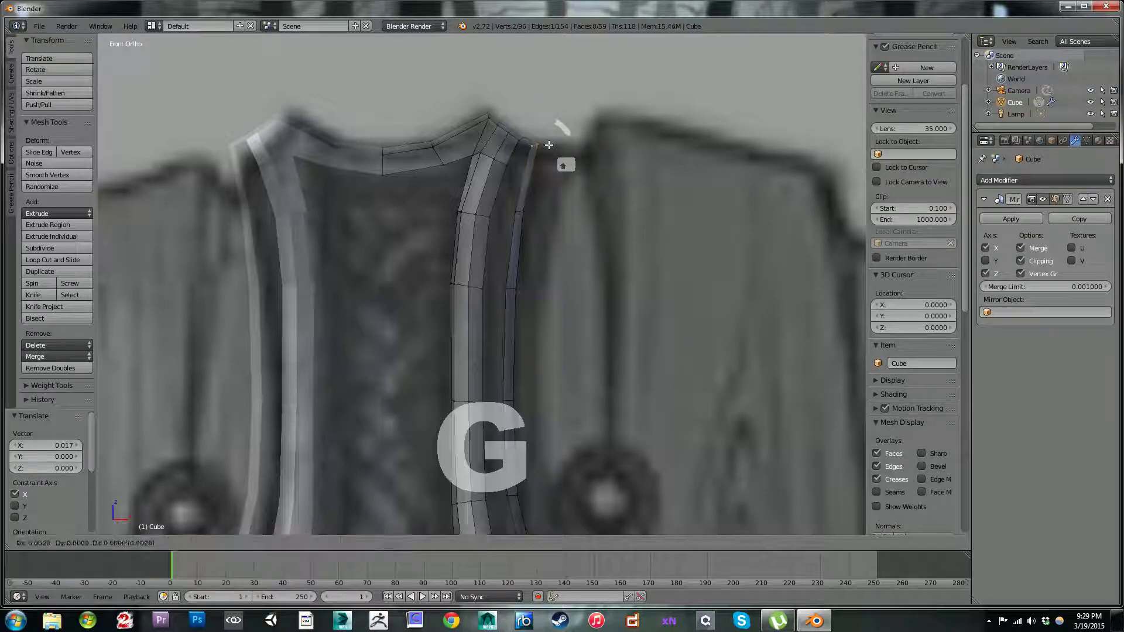
pyautogui.click(549, 149)
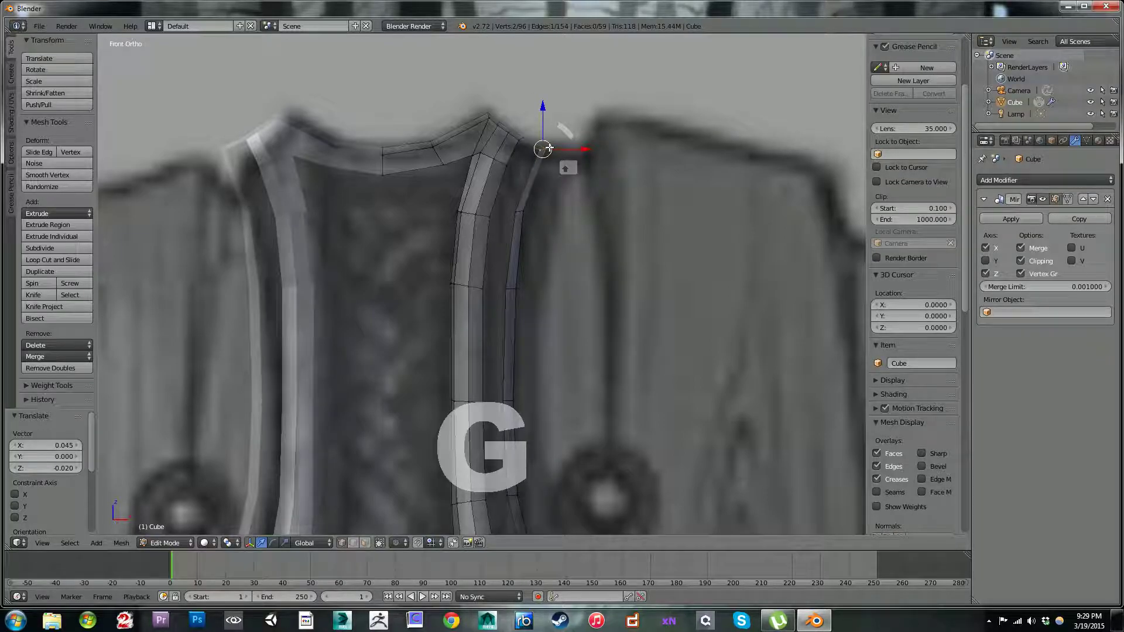
pyautogui.press('g')
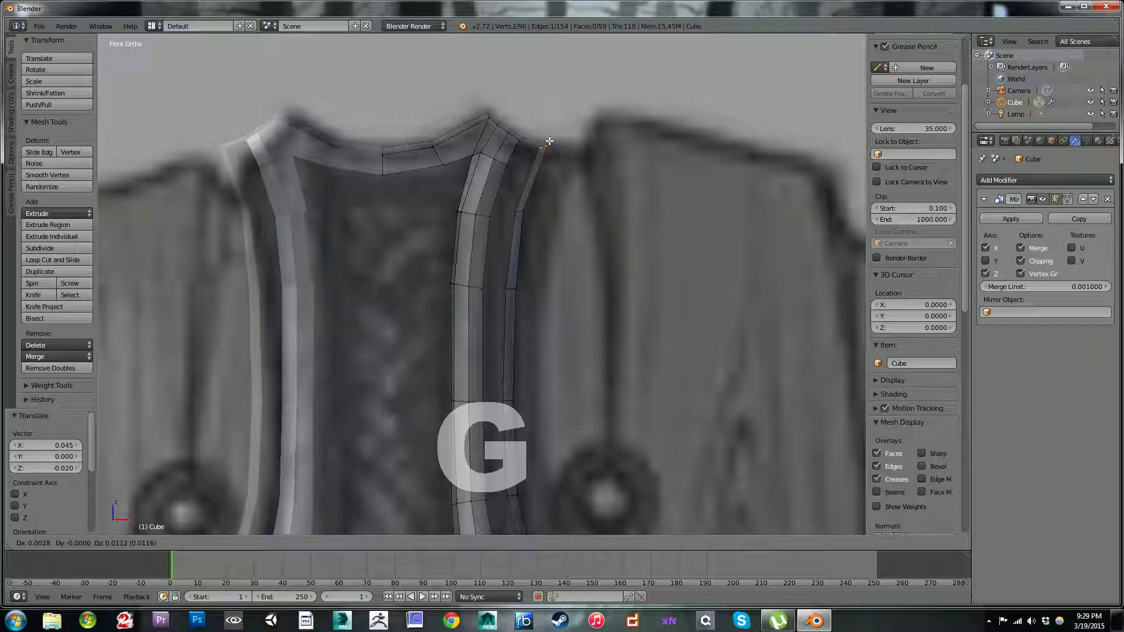
pyautogui.click(551, 140)
# Step: Nudge the two outer edges of the strap's top corner to follow the curve in the reference image
pyautogui.rightClick(524, 139)
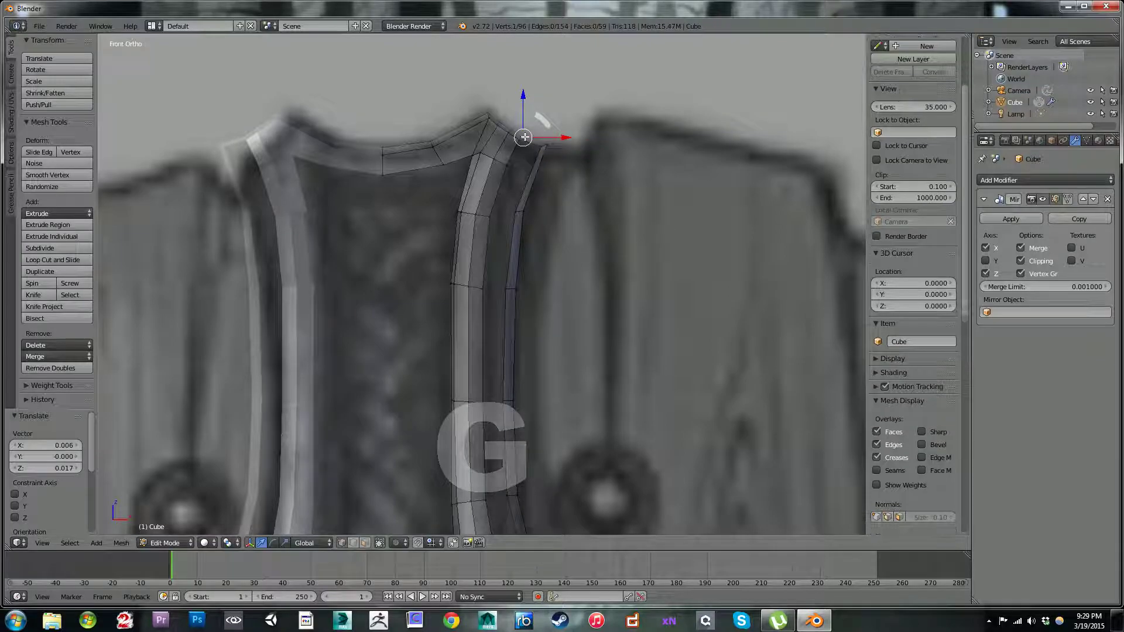
pyautogui.keyDown('alt'); pyautogui.rightClick(519, 138); pyautogui.keyUp('alt')
pyautogui.rightClick(510, 128)
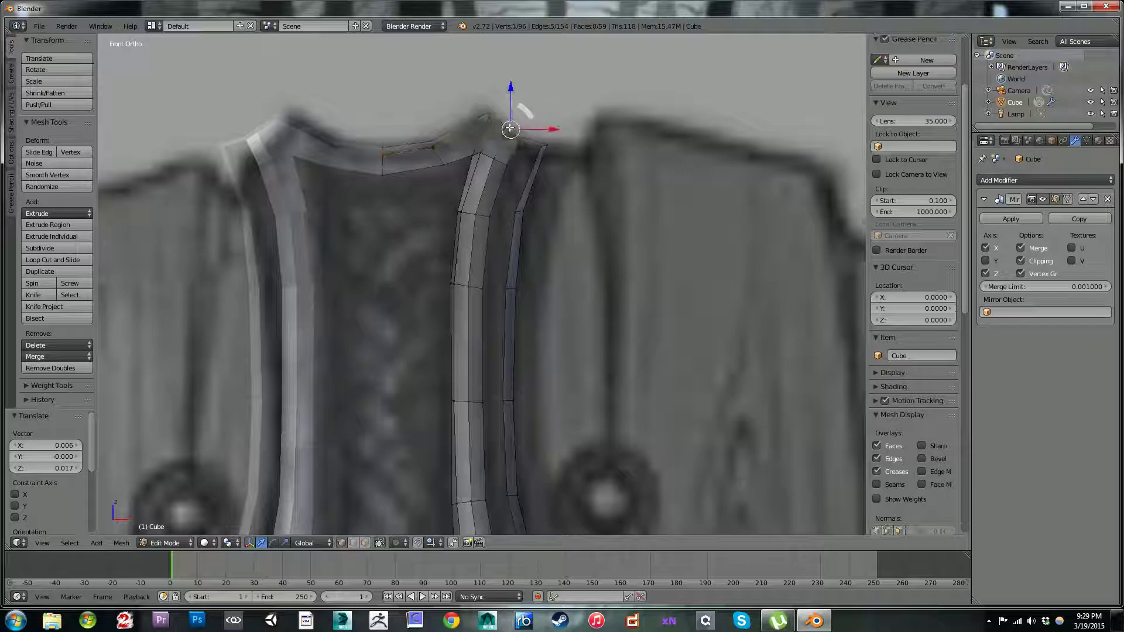
pyautogui.keyDown('shift'); pyautogui.rightClick(510, 131); pyautogui.keyUp('shift')
pyautogui.press('g')
pyautogui.click(525, 133)
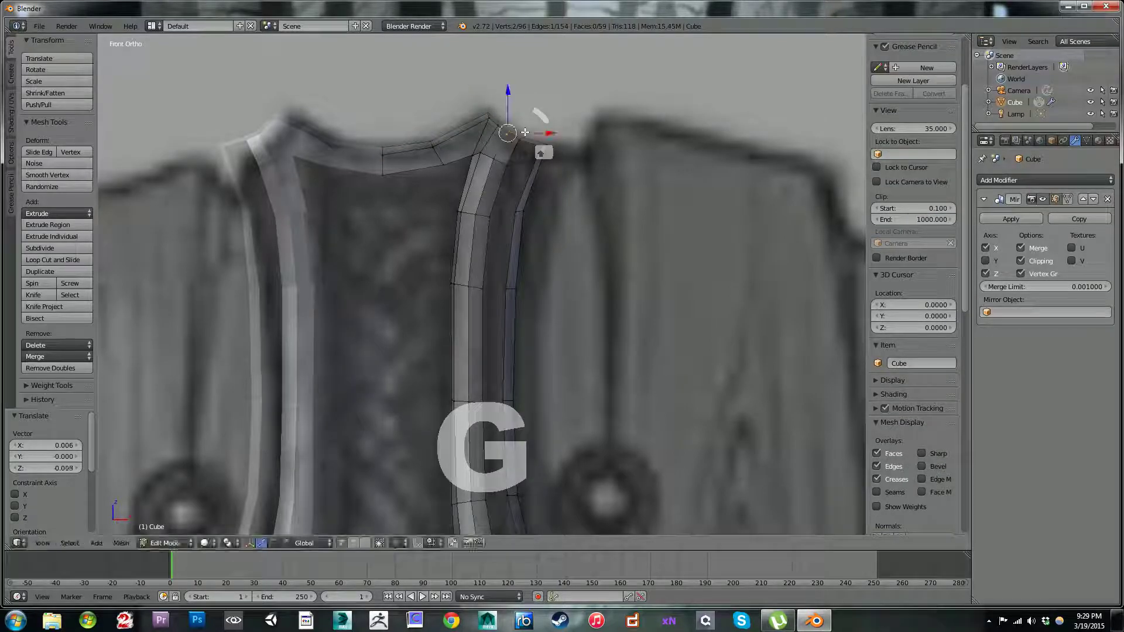
pyautogui.rightClick(520, 138)
pyautogui.keyDown('shift'); pyautogui.rightClick(523, 136); pyautogui.keyUp('shift')
pyautogui.press('g')
pyautogui.click(523, 139)
# Step: Move the edge near the top corner's peak -0.008 along X and -0.014 along Z, and the next edge -0.003 along X and -0.011 along Z
pyautogui.rightClick(501, 126)
pyautogui.keyDown('shift'); pyautogui.rightClick(502, 127); pyautogui.keyUp('shift')
pyautogui.press('g')
pyautogui.click(507, 129)
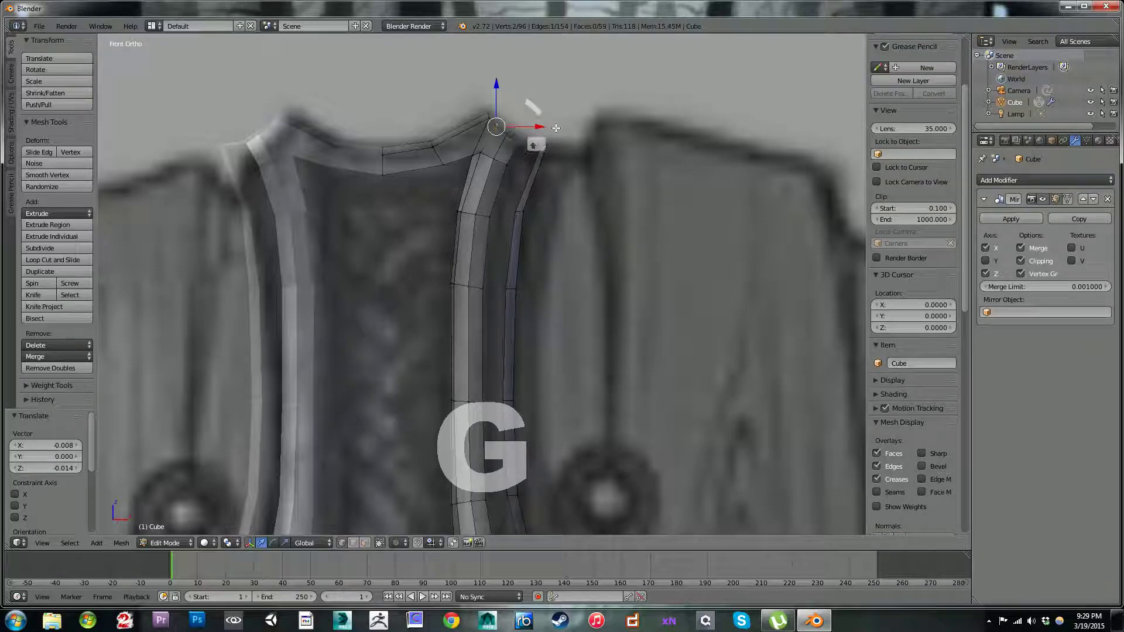
pyautogui.press('g')
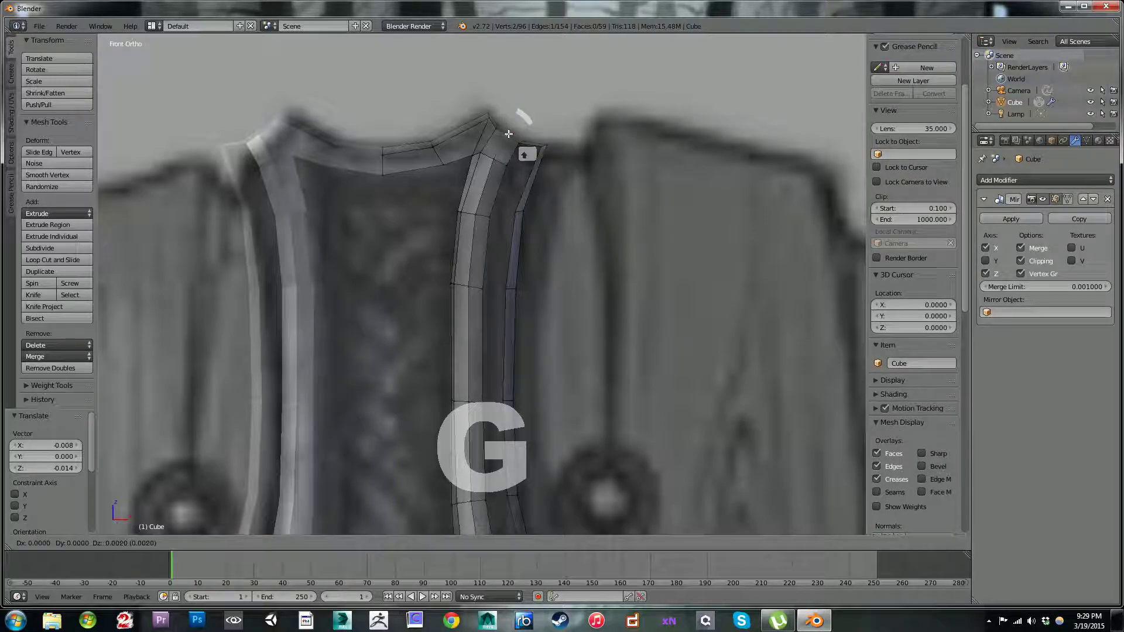
pyautogui.click(507, 136)
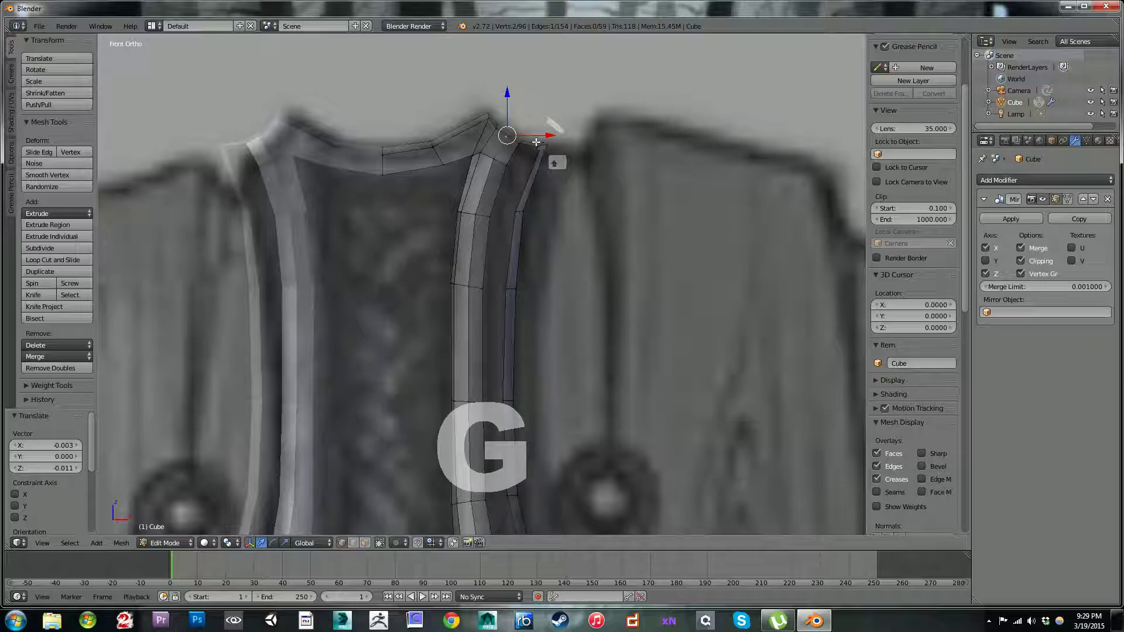
# Step: Add a single centered loop cut across the face joining the strap's top corner to the side strip
pyautogui.hotkey('ctrl', 'r')
pyautogui.click(533, 154)
pyautogui.rightClick(534, 155)
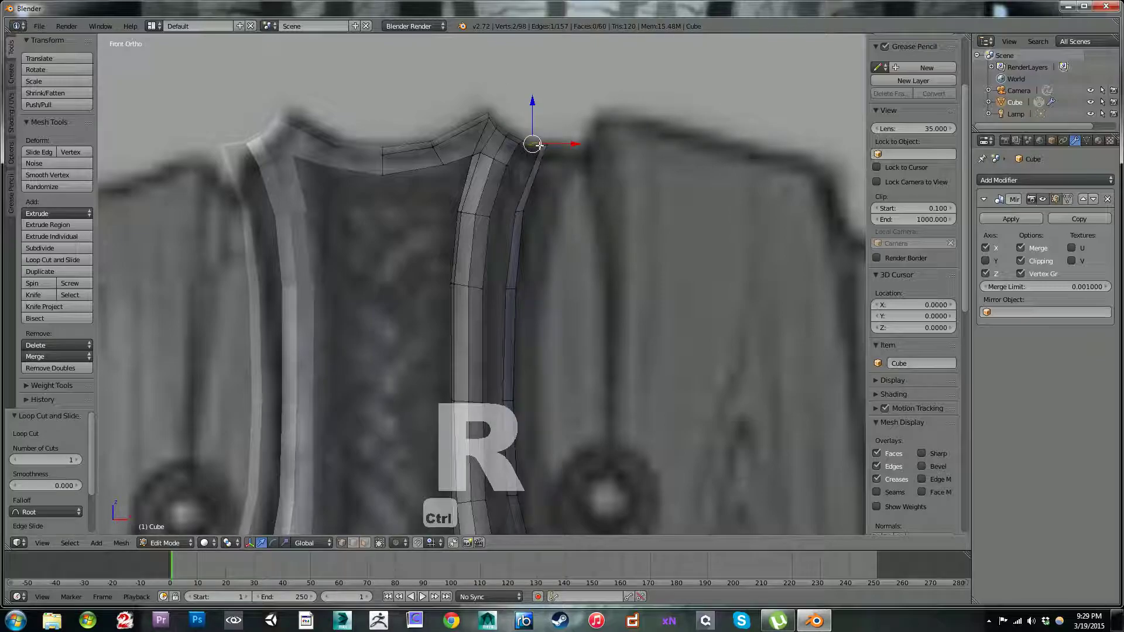
# Step: Fill a face beneath the strap's outer top corner and move its new vertex -0.016 along X
pyautogui.scroll(4, 539, 143)
pyautogui.keyDown('shift'); pyautogui.moveTo(571, 134); pyautogui.dragTo(572, 266, button='middle'); pyautogui.keyUp('shift')
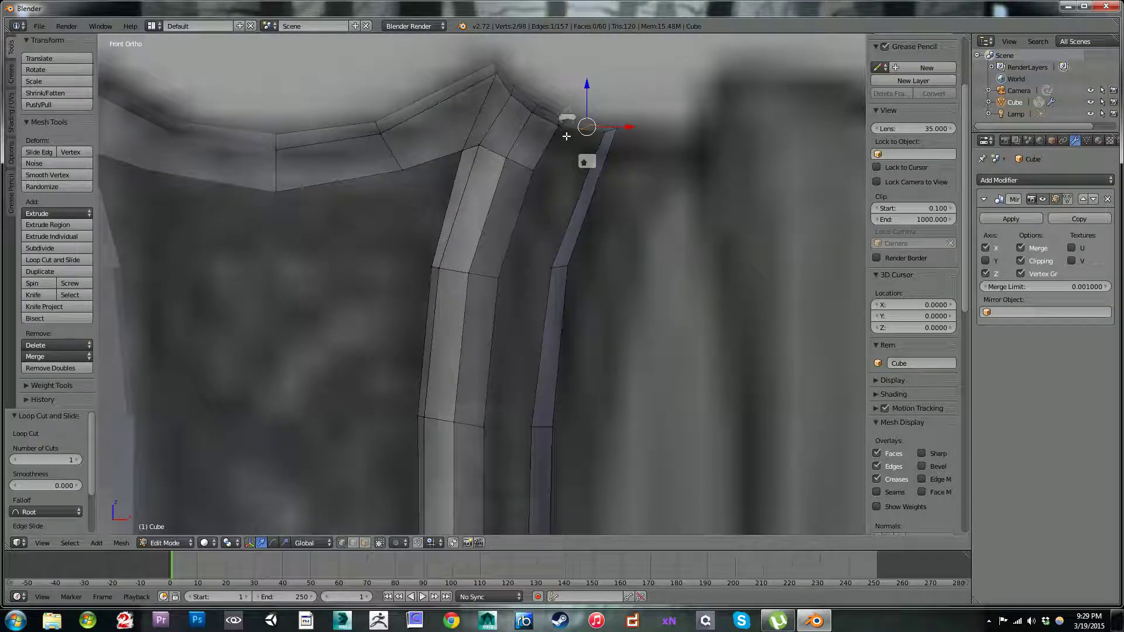
pyautogui.press('f')
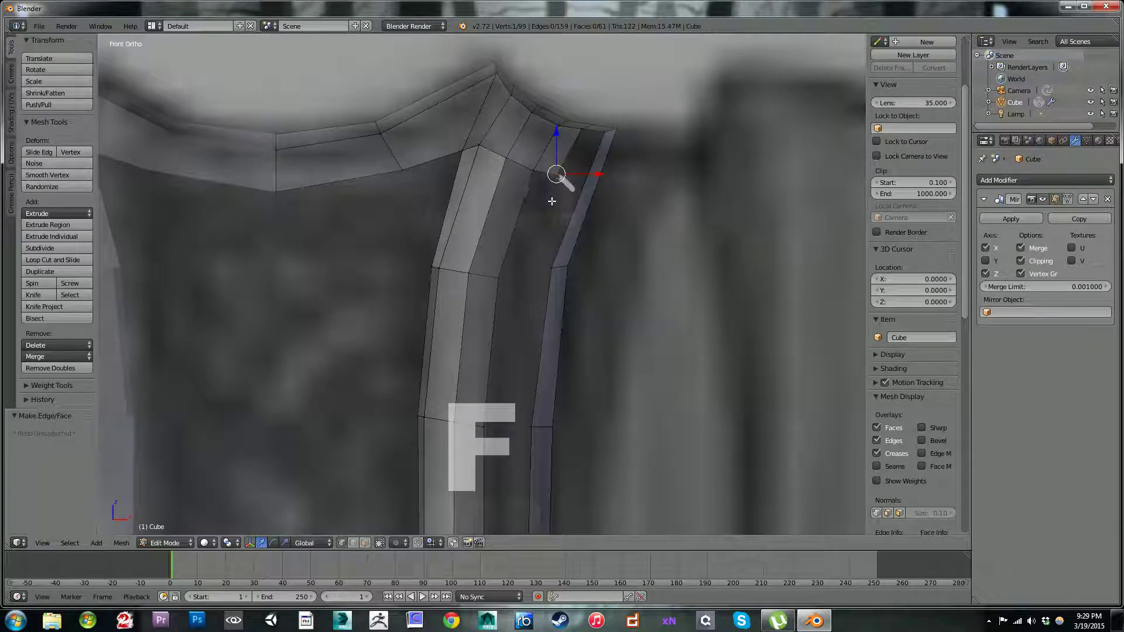
pyautogui.press('g')
pyautogui.click(545, 191)
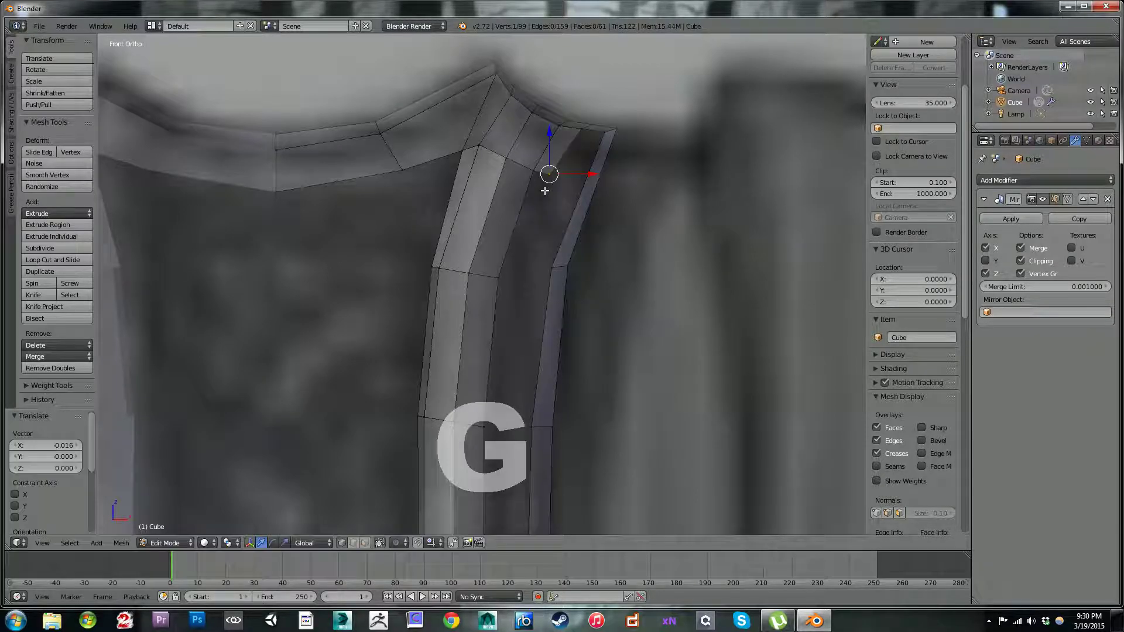
# Step: Examine the strap's top corner and its side strip from the front and from an angle
pyautogui.scroll(-4, 546, 191)
pyautogui.keyDown('shift'); pyautogui.moveTo(578, 267); pyautogui.dragTo(579, 193, button='middle'); pyautogui.keyUp('shift')
pyautogui.scroll(2, 579, 194)
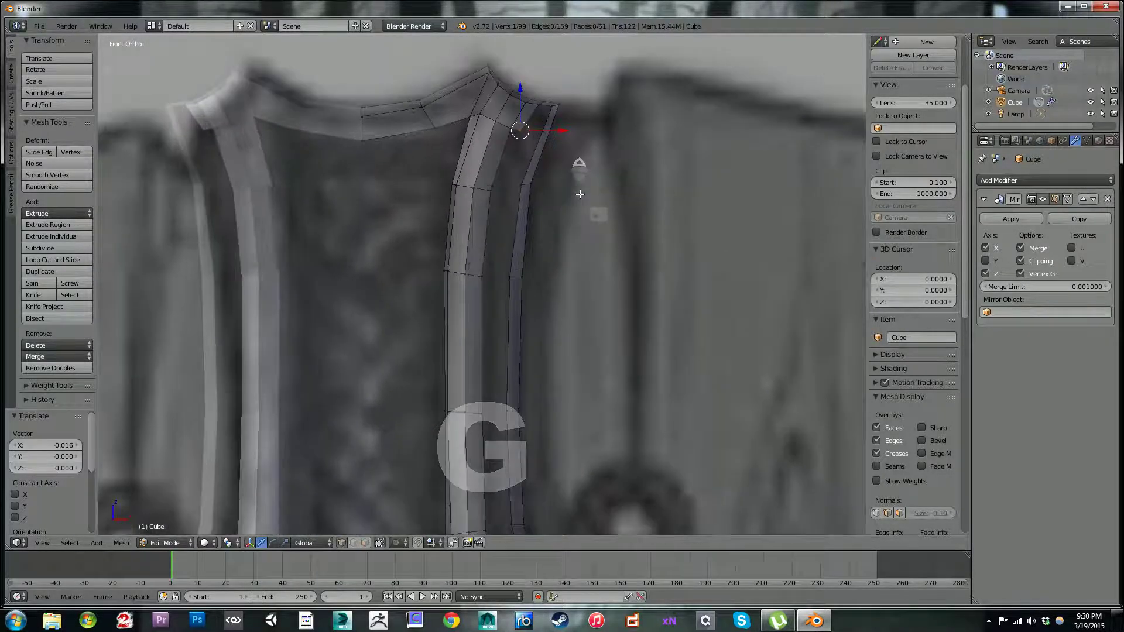
pyautogui.scroll(-3, 588, 232)
pyautogui.moveTo(580, 240); pyautogui.dragTo(578, 278, button='middle')
pyautogui.moveTo(626, 396); pyautogui.dragTo(601, 297, button='middle')
pyautogui.scroll(2, 512, 392)
pyautogui.scroll(4, 625, 271)
pyautogui.scroll(3, 627, 270)
pyautogui.keyDown('shift'); pyautogui.moveTo(660, 246); pyautogui.dragTo(622, 319, button='middle'); pyautogui.keyUp('shift')
pyautogui.keyDown('shift'); pyautogui.moveTo(609, 213); pyautogui.dragTo(556, 395, button='middle'); pyautogui.keyUp('shift')
pyautogui.scroll(3, 571, 357)
pyautogui.moveTo(637, 225); pyautogui.dragTo(587, 258, button='middle')
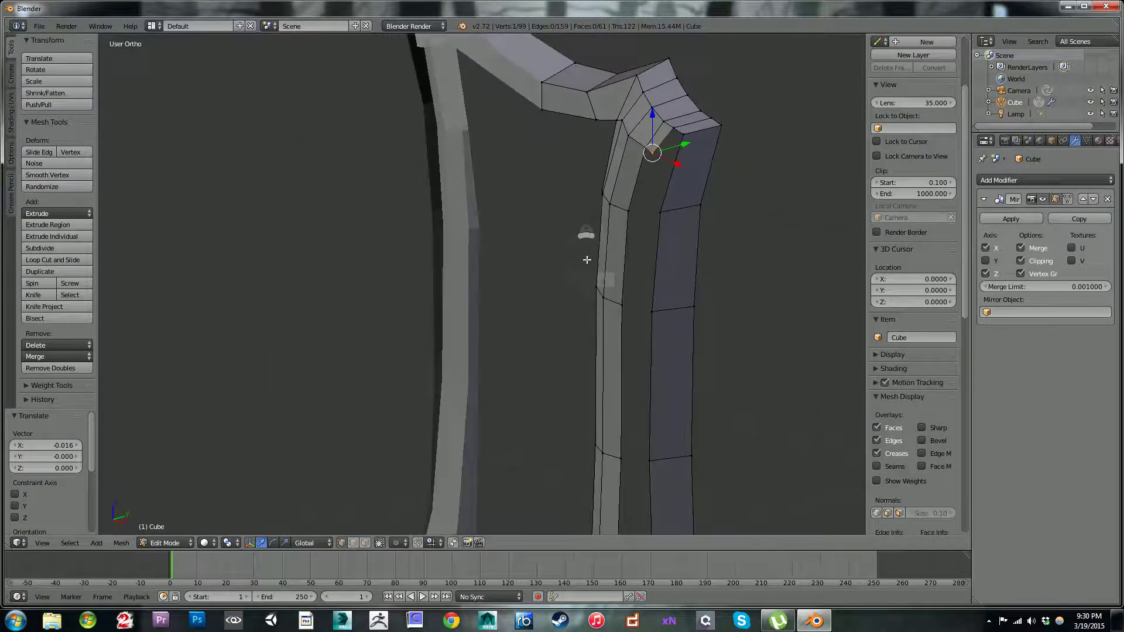
# Step: Move the new lower vertex of the top corner face 0.015 along Y
pyautogui.scroll(3, 615, 231)
pyautogui.keyDown('shift'); pyautogui.moveTo(644, 211); pyautogui.dragTo(735, 328, button='middle'); pyautogui.keyUp('shift')
pyautogui.moveTo(583, 278); pyautogui.dragTo(491, 216, button='middle')
pyautogui.moveTo(627, 361); pyautogui.dragTo(735, 273, button='middle')
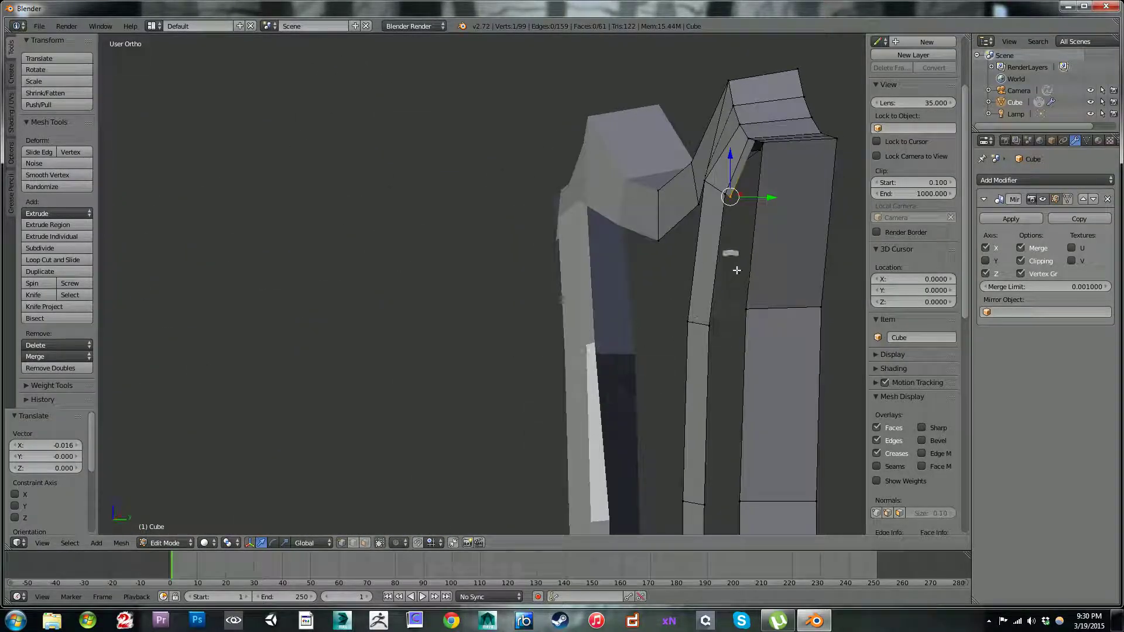
pyautogui.moveTo(768, 197); pyautogui.dragTo(776, 197)
# Step: Fill the next face down the strap's outer edge and move its new vertex 0.008 along Y
pyautogui.rightClick(715, 193)
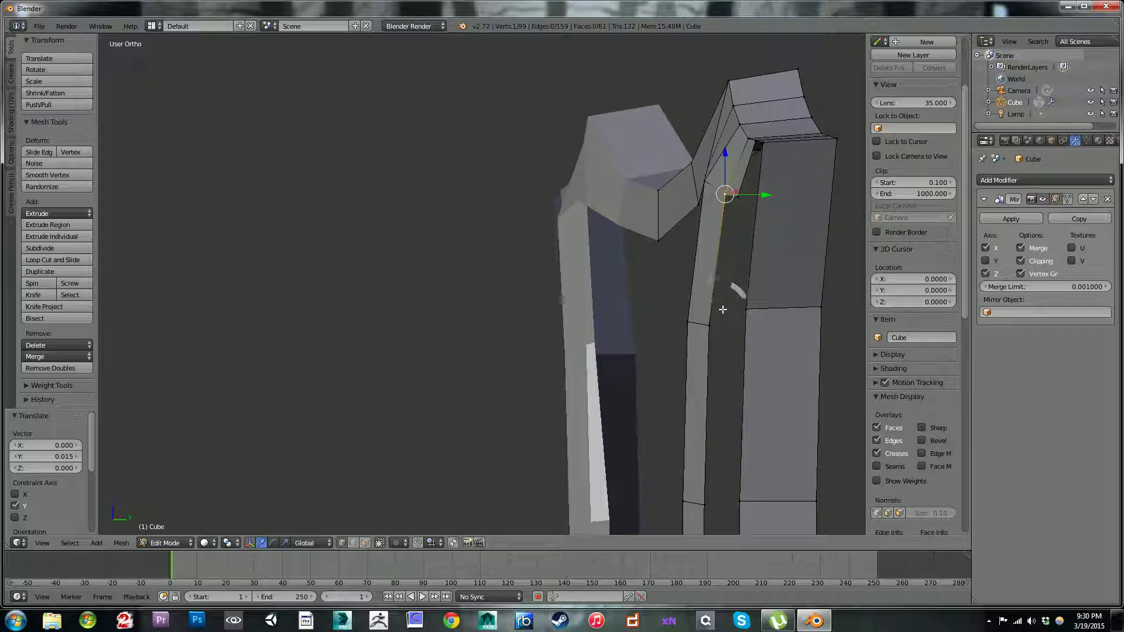
pyautogui.press('f')
pyautogui.press('g')
pyautogui.press('y')
pyautogui.click(735, 328)
# Step: Vertex-slide the loop cut's upper vertices toward the strap's top corner with a factor of 0.699
pyautogui.moveTo(736, 328); pyautogui.dragTo(565, 222, button='middle')
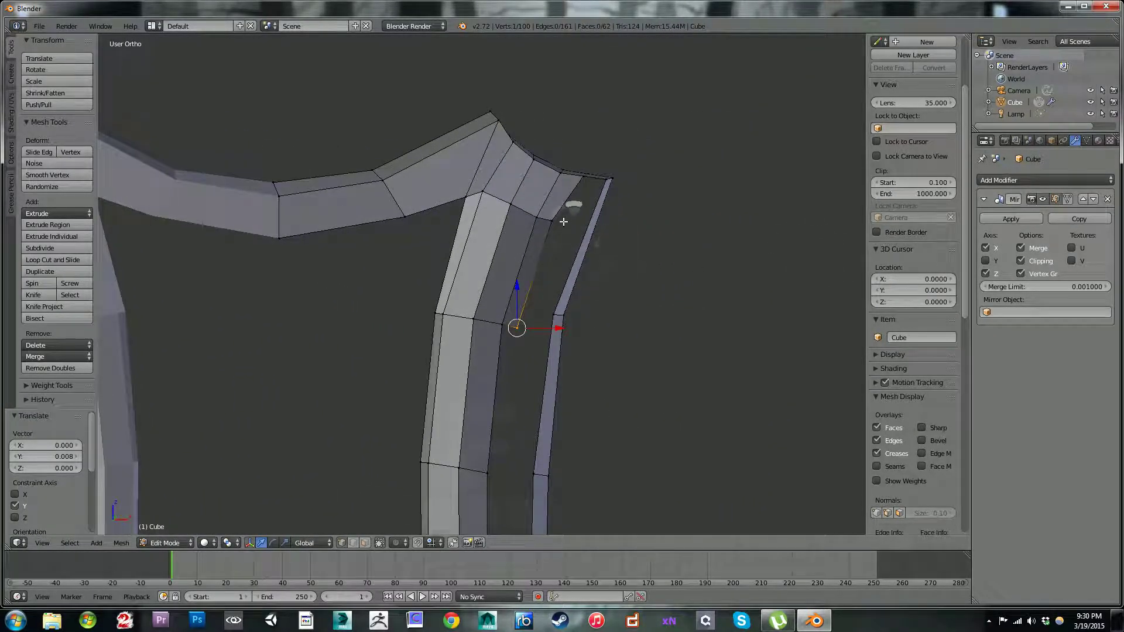
pyautogui.keyDown('shift'); pyautogui.rightClick(562, 221); pyautogui.keyUp('shift')
pyautogui.keyDown('alt'); pyautogui.rightClick(577, 179); pyautogui.keyUp('alt')
pyautogui.keyDown('alt'); pyautogui.rightClick(585, 175); pyautogui.keyUp('alt')
pyautogui.keyDown('alt'); pyautogui.rightClick(591, 170); pyautogui.keyUp('alt')
pyautogui.keyDown('alt'); pyautogui.rightClick(587, 173); pyautogui.keyUp('alt')
pyautogui.keyDown('alt'); pyautogui.rightClick(587, 173); pyautogui.keyUp('alt')
pyautogui.rightClick(586, 174)
pyautogui.keyDown('shift'); pyautogui.rightClick(594, 174); pyautogui.keyUp('shift')
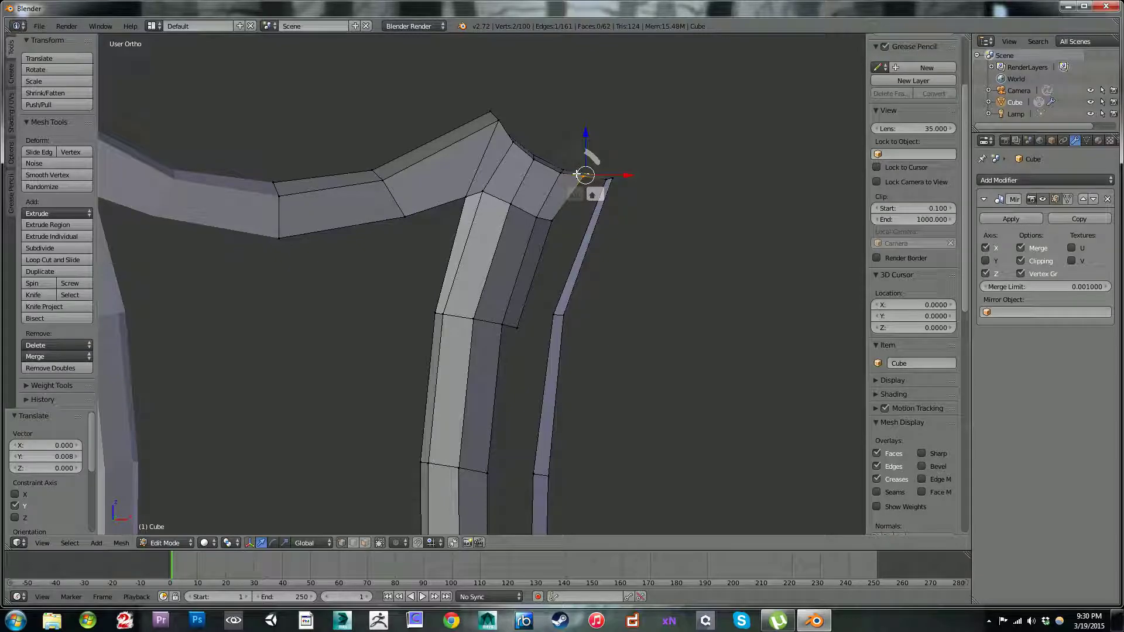
pyautogui.hotkey('shift', 'v')
pyautogui.click(567, 174)
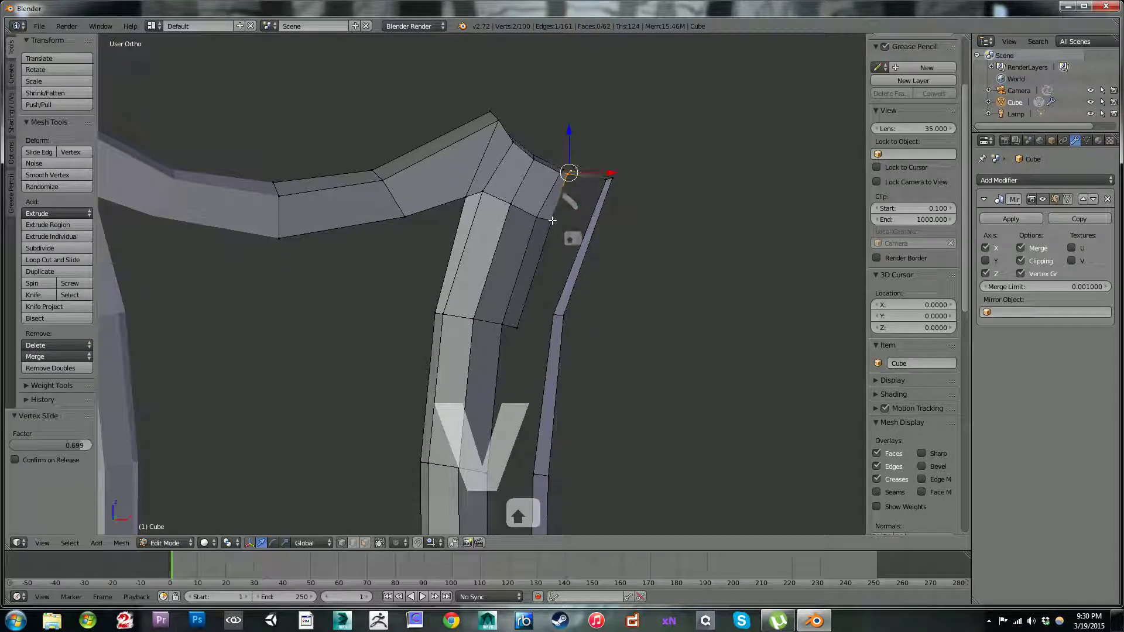
# Step: In front view, move the corner face's lower vertex -0.016 along X and the vertex below it -0.011 along X and 0.009 along Z
pyautogui.rightClick(555, 219)
pyautogui.press('KP_1')
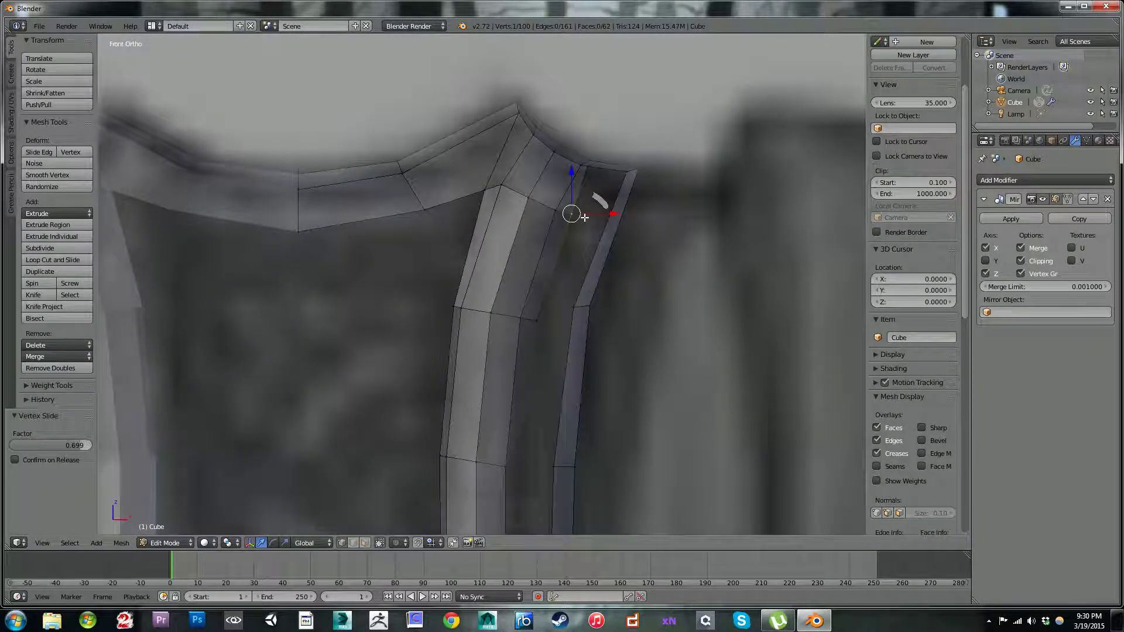
pyautogui.press('g')
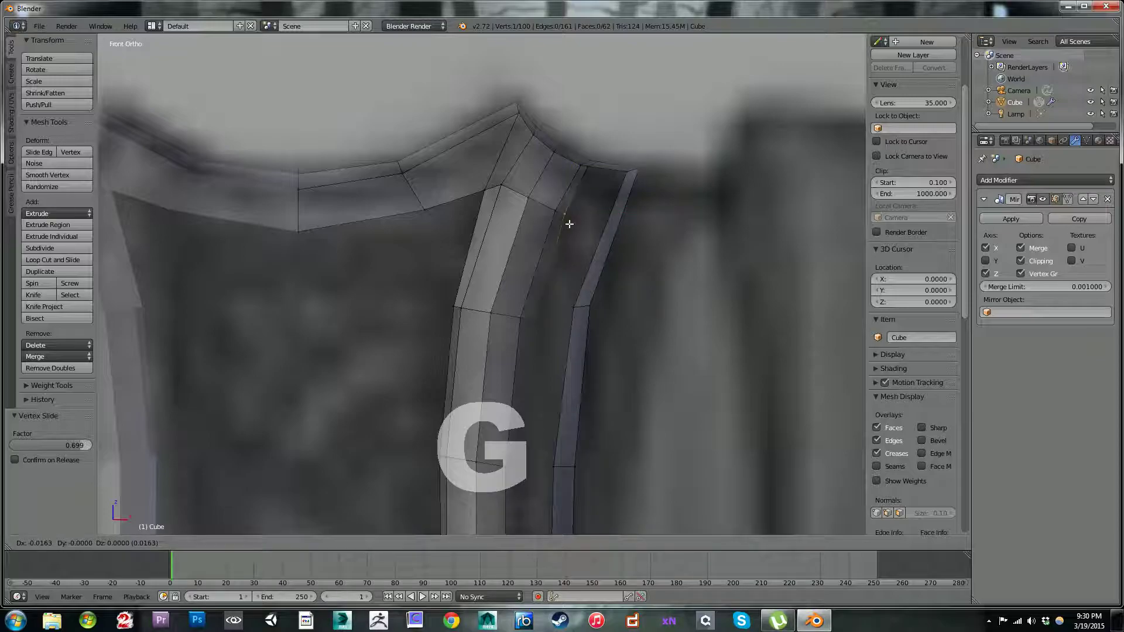
pyautogui.click(570, 221)
pyautogui.press('g')
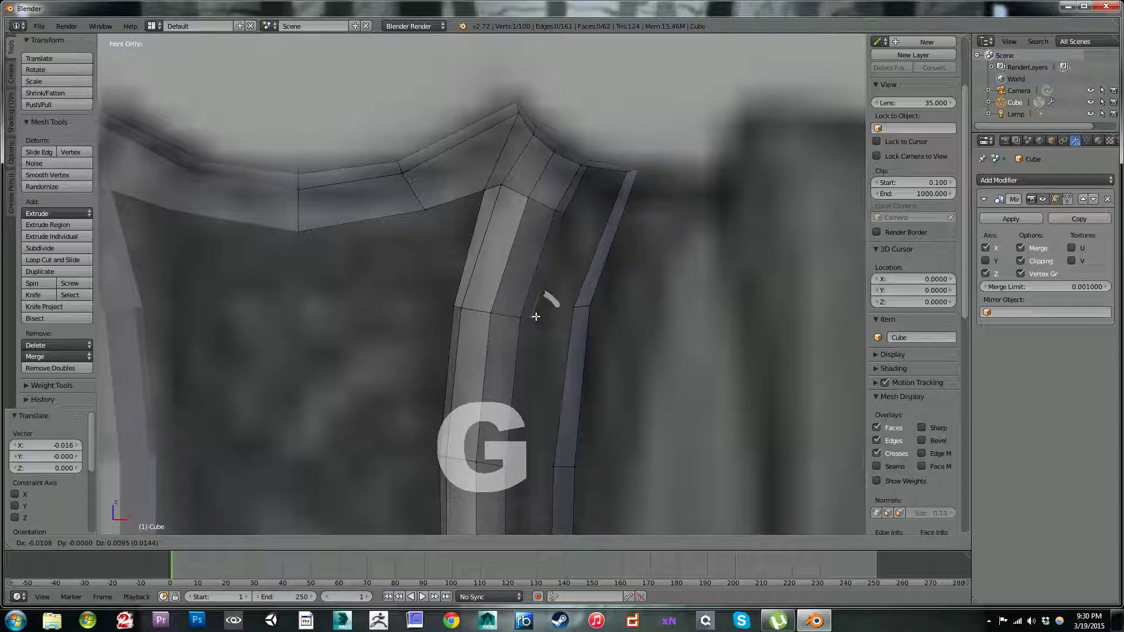
pyautogui.click(535, 316)
# Step: Fill two more faces down the strap's outer edge, moving their new vertices 0.003 X, 0.007 Z and -0.003 X, 0.005 Z
pyautogui.keyDown('shift'); pyautogui.moveTo(532, 320); pyautogui.dragTo(525, 224, button='middle'); pyautogui.keyUp('shift')
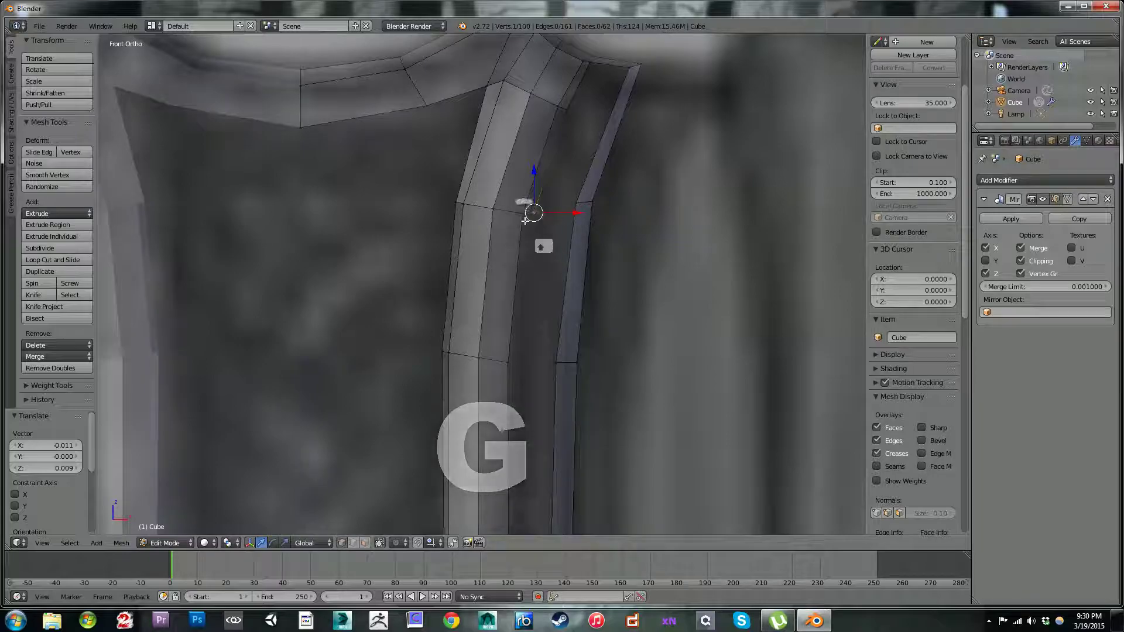
pyautogui.press('f')
pyautogui.press('g')
pyautogui.click(533, 371)
pyautogui.keyDown('shift'); pyautogui.moveTo(534, 371); pyautogui.dragTo(537, 249, button='middle'); pyautogui.keyUp('shift')
pyautogui.keyDown('shift'); pyautogui.moveTo(532, 322); pyautogui.dragTo(525, 266, button='middle'); pyautogui.keyUp('shift')
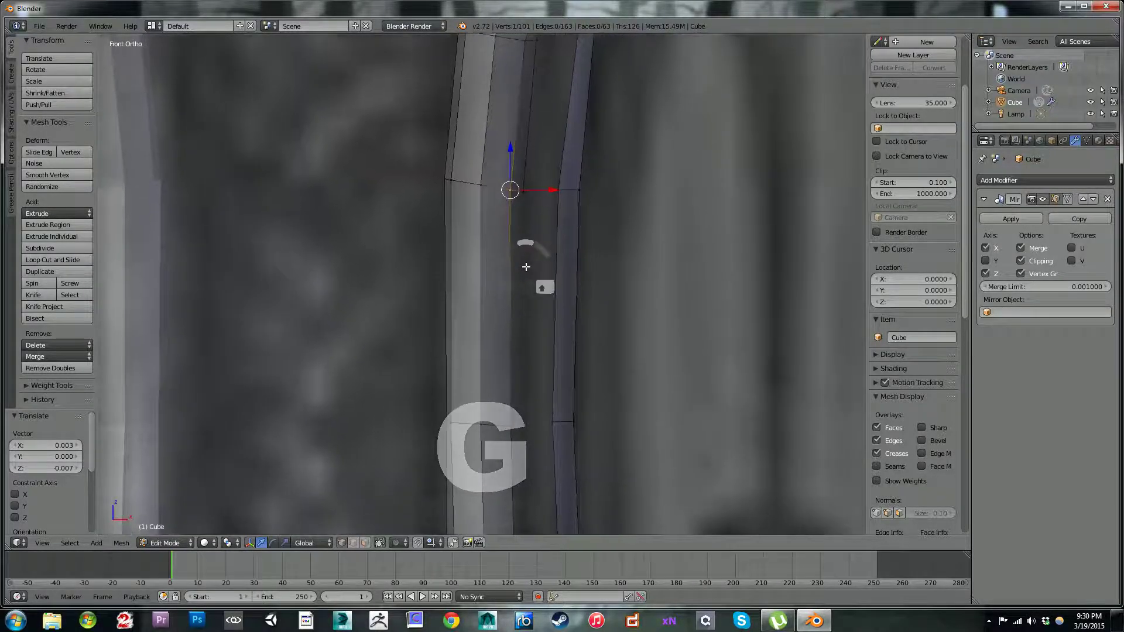
pyautogui.press('f')
pyautogui.keyDown('shift'); pyautogui.moveTo(533, 396); pyautogui.dragTo(522, 212, button='middle'); pyautogui.keyUp('shift')
pyautogui.press('g')
pyautogui.click(535, 299)
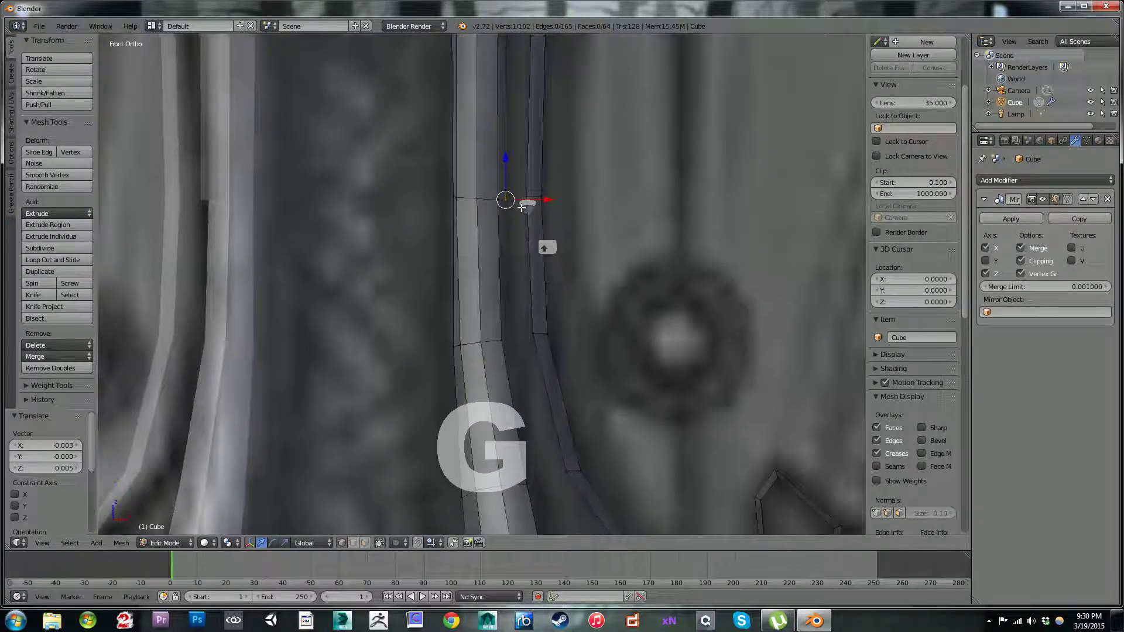
# Step: Fill the two faces along the strap's outward bend, moving their new vertices 0.006 along Z and 0.012 X, 0.002 Z
pyautogui.press('f')
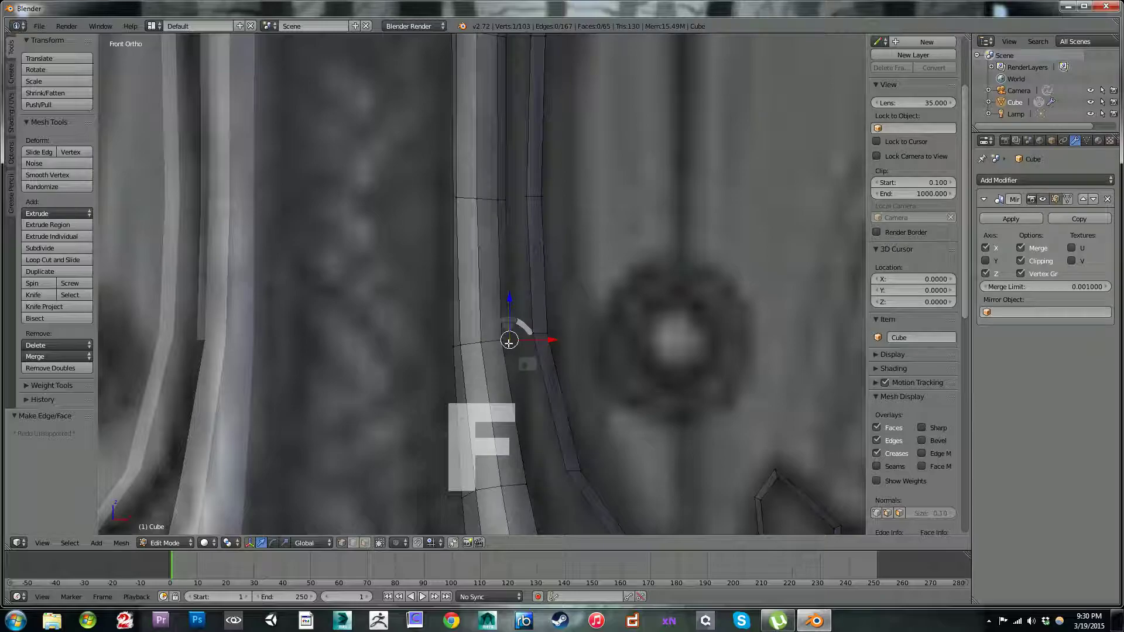
pyautogui.press('g')
pyautogui.click(509, 338)
pyautogui.keyDown('shift'); pyautogui.moveTo(510, 334); pyautogui.dragTo(545, 258, button='middle'); pyautogui.keyUp('shift')
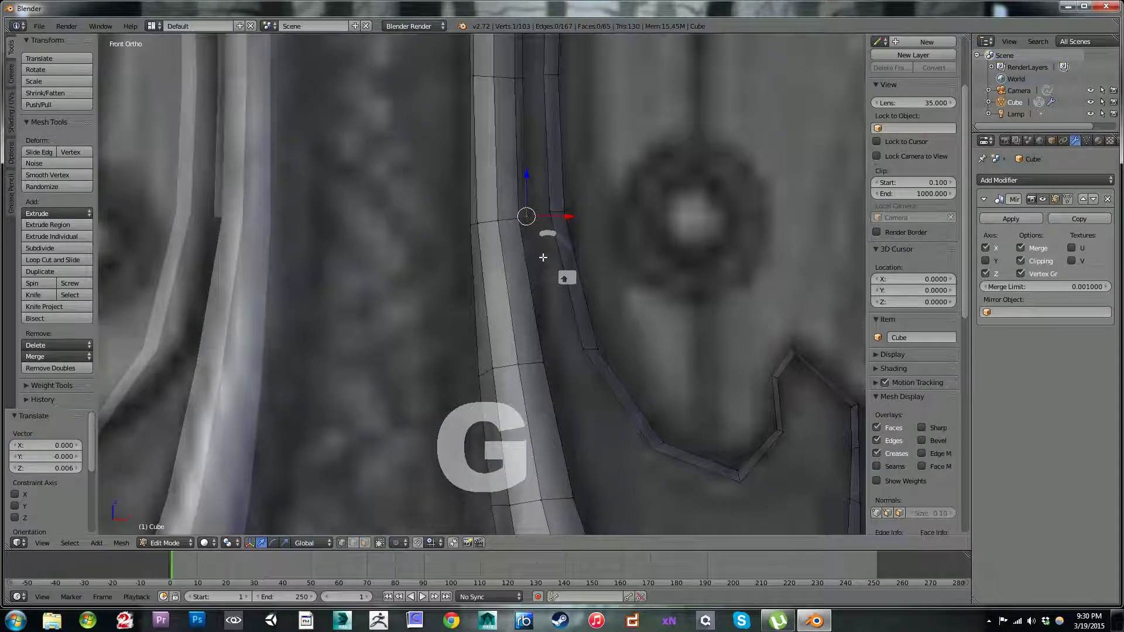
pyautogui.keyDown('ctrl'); pyautogui.click(551, 358); pyautogui.keyUp('ctrl')
pyautogui.press('f')
pyautogui.press('g')
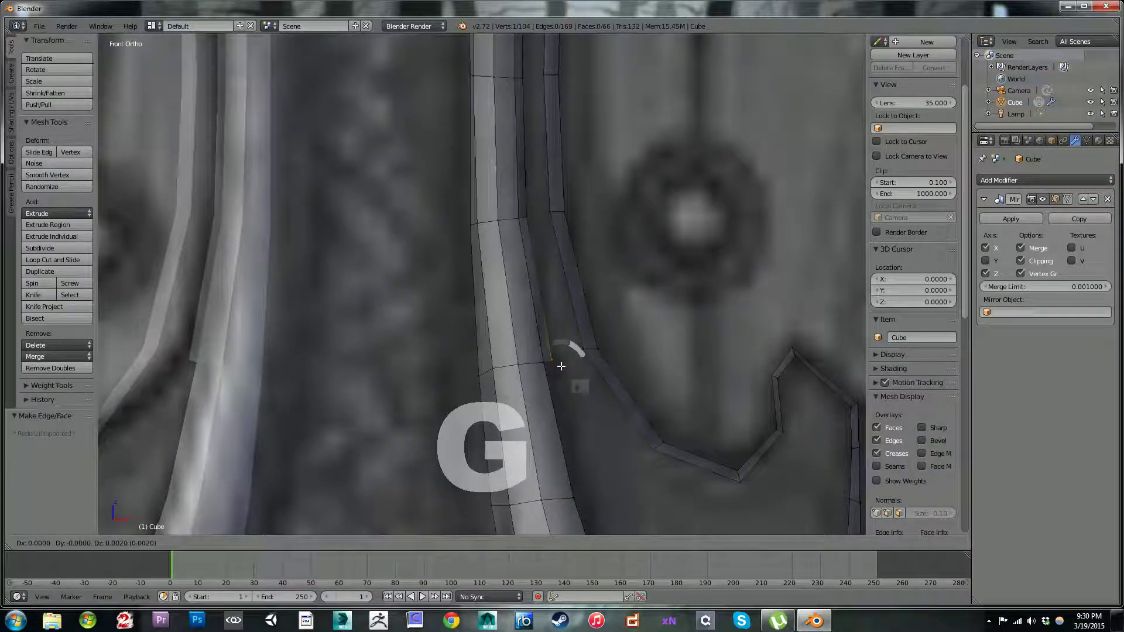
pyautogui.click(566, 367)
# Step: Fill the next face above the strap's flared end and move its new vertex 0.006 along X and -0.006 along Z
pyautogui.scroll(-2, 591, 399)
pyautogui.keyDown('shift'); pyautogui.moveTo(586, 392); pyautogui.dragTo(534, 228, button='middle'); pyautogui.keyUp('shift')
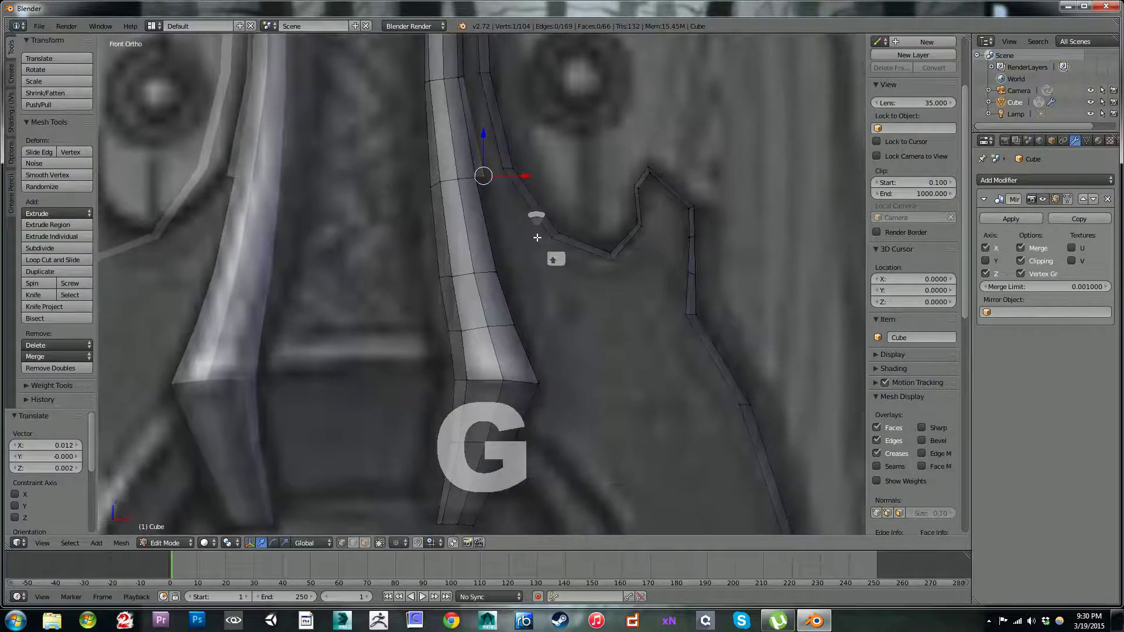
pyautogui.keyDown('ctrl'); pyautogui.click(502, 266); pyautogui.keyUp('ctrl')
pyautogui.press('f')
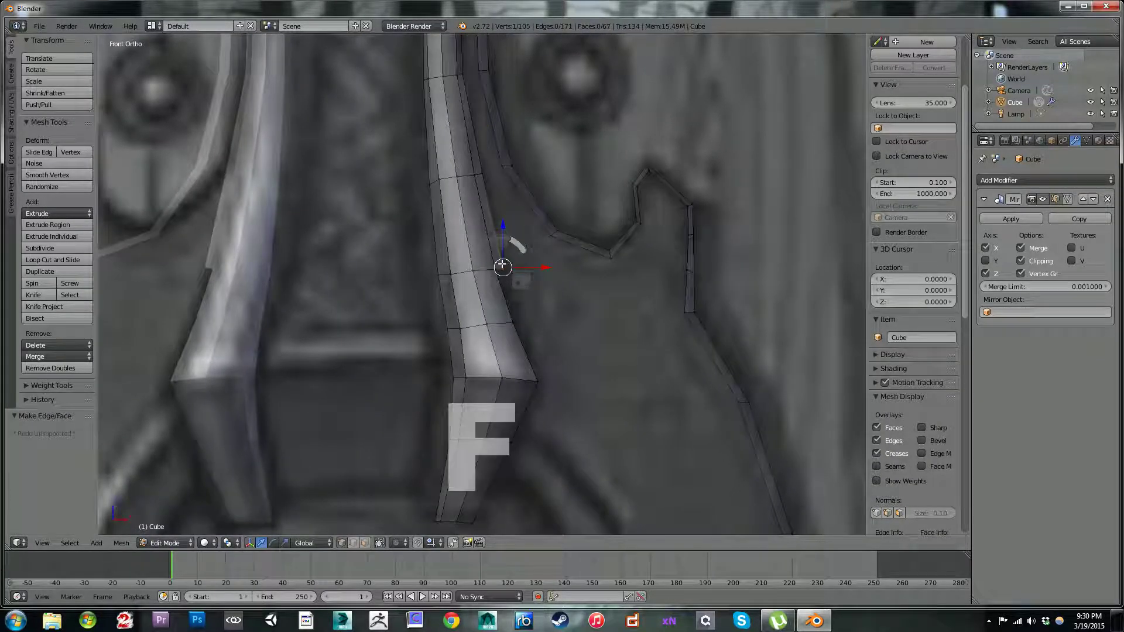
pyautogui.press('g')
pyautogui.click(505, 268)
# Step: From an angled side view, adjust the new outer-edge vertices in depth, moving one 0.005 along Y
pyautogui.moveTo(507, 264); pyautogui.dragTo(476, 216, button='middle')
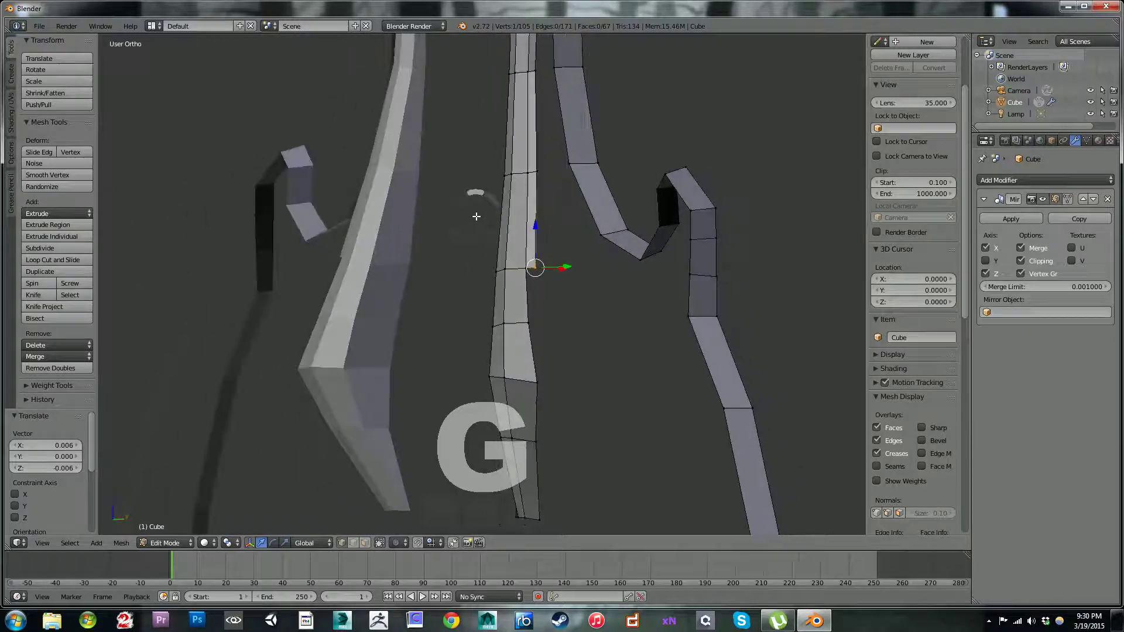
pyautogui.keyDown('shift'); pyautogui.rightClick(543, 165); pyautogui.keyUp('shift')
pyautogui.keyDown('shift'); pyautogui.moveTo(554, 137); pyautogui.dragTo(545, 322, button='middle'); pyautogui.keyUp('shift')
pyautogui.keyDown('shift'); pyautogui.rightClick(529, 263); pyautogui.keyUp('shift')
pyautogui.keyDown('shift'); pyautogui.moveTo(540, 176); pyautogui.dragTo(530, 239, button='middle'); pyautogui.keyUp('shift')
pyautogui.keyDown('shift'); pyautogui.moveTo(540, 161); pyautogui.dragTo(538, 248, button='middle'); pyautogui.keyUp('shift')
pyautogui.keyDown('shift'); pyautogui.rightClick(527, 205); pyautogui.keyUp('shift')
pyautogui.scroll(-3, 587, 297)
pyautogui.moveTo(590, 301); pyautogui.dragTo(553, 345, button='middle')
pyautogui.moveTo(548, 367); pyautogui.dragTo(551, 367)
# Step: Adjust the strap's lower outer-edge vertices in depth, moving the bottom two 0.051 along Y
pyautogui.press('c')
pyautogui.moveTo(526, 243); pyautogui.dragTo(522, 243, button='middle')
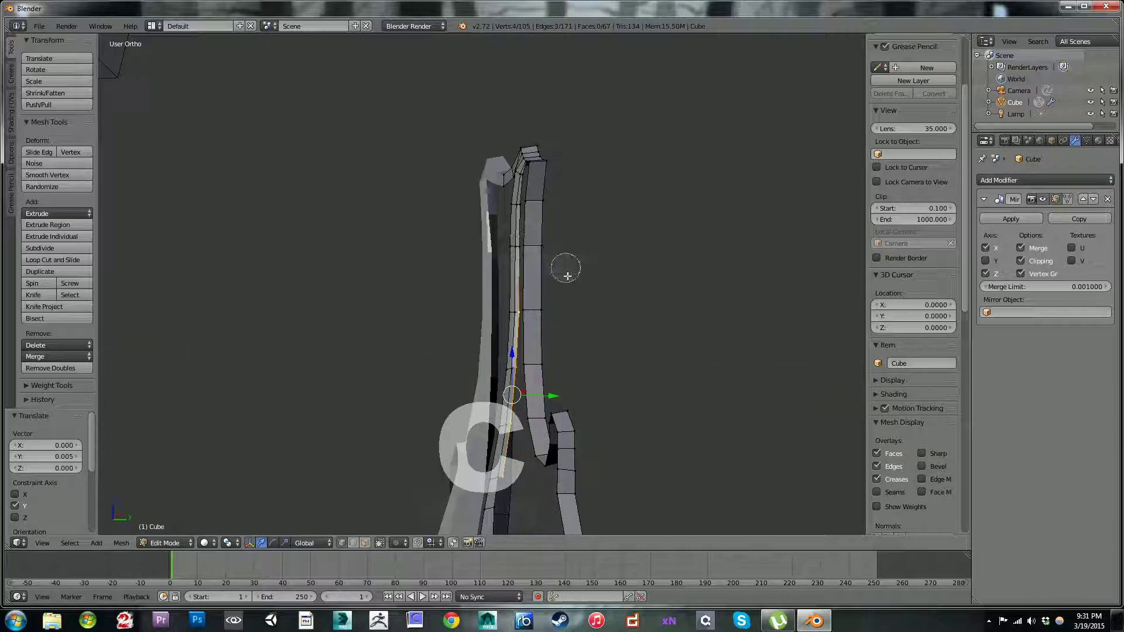
pyautogui.moveTo(552, 395); pyautogui.dragTo(552, 396)
pyautogui.press('c')
pyautogui.middleClick(520, 302)
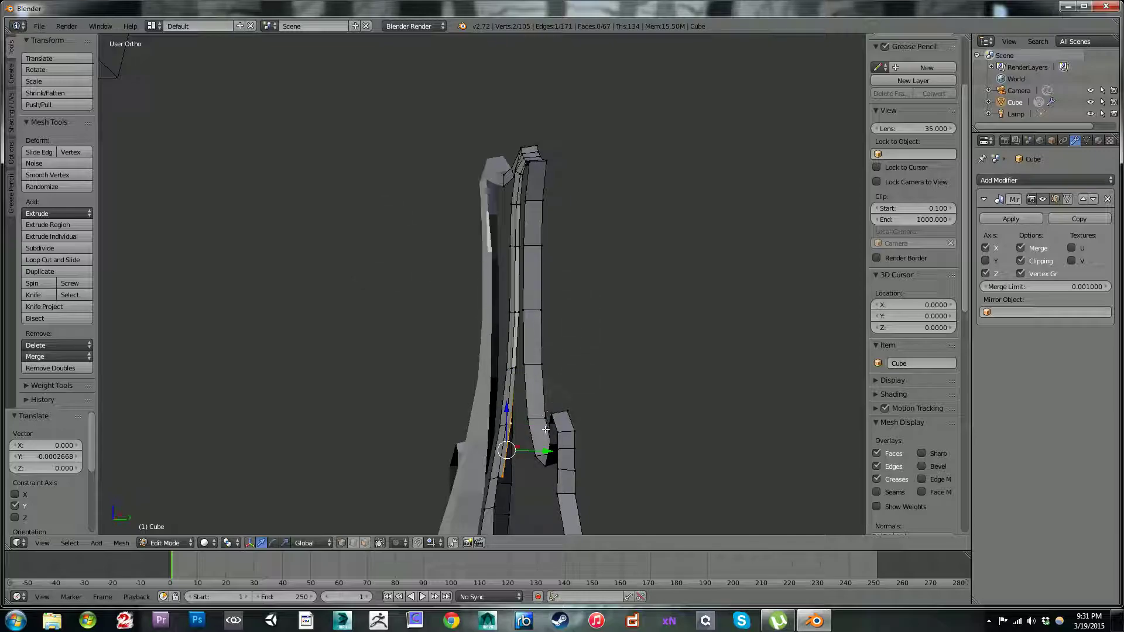
pyautogui.moveTo(546, 452); pyautogui.dragTo(552, 451)
# Step: In the right view, move three lower outer-edge vertices 0.029 along Y and the bottommost one 0.068 along Y
pyautogui.press('KP_3')
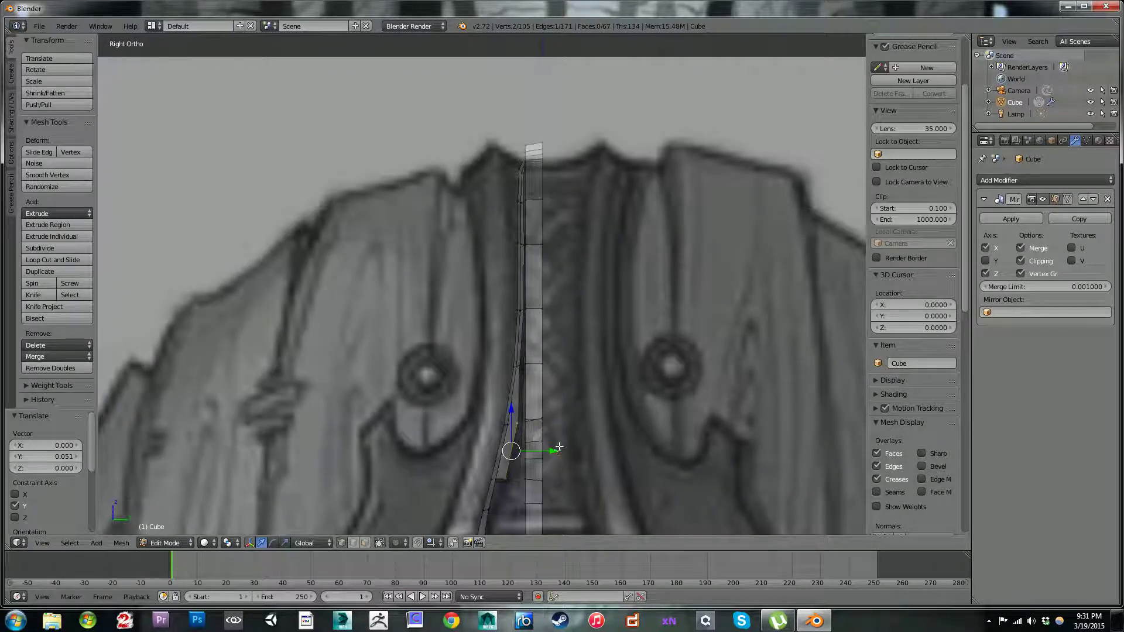
pyautogui.keyDown('shift'); pyautogui.rightClick(521, 366); pyautogui.keyUp('shift')
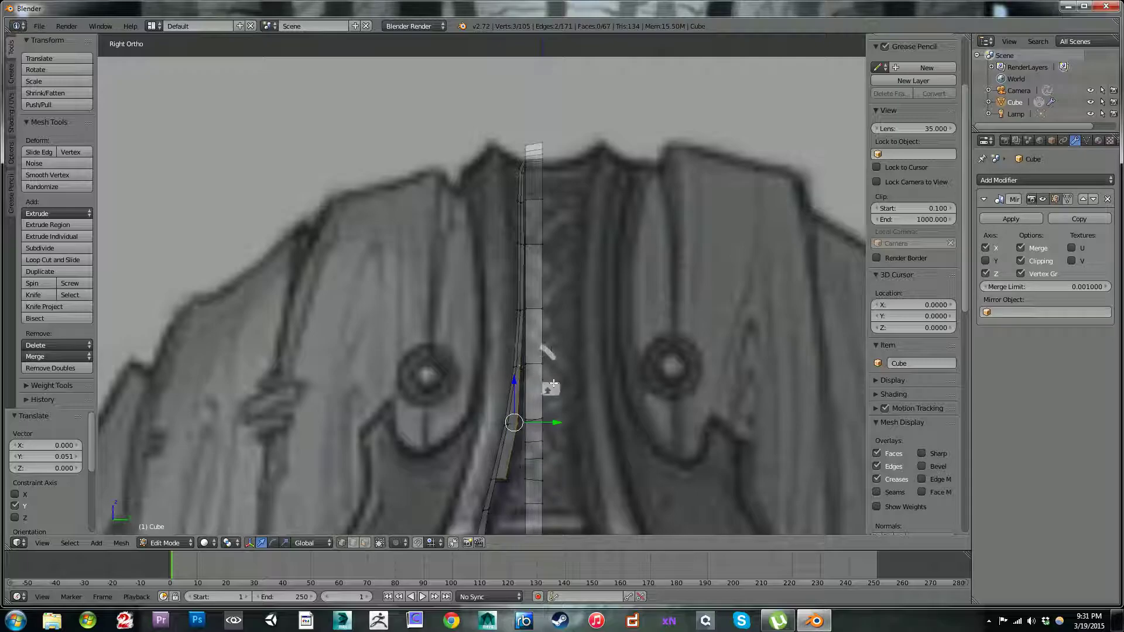
pyautogui.moveTo(555, 422); pyautogui.dragTo(545, 426)
pyautogui.rightClick(510, 478)
pyautogui.moveTo(538, 477); pyautogui.dragTo(557, 479)
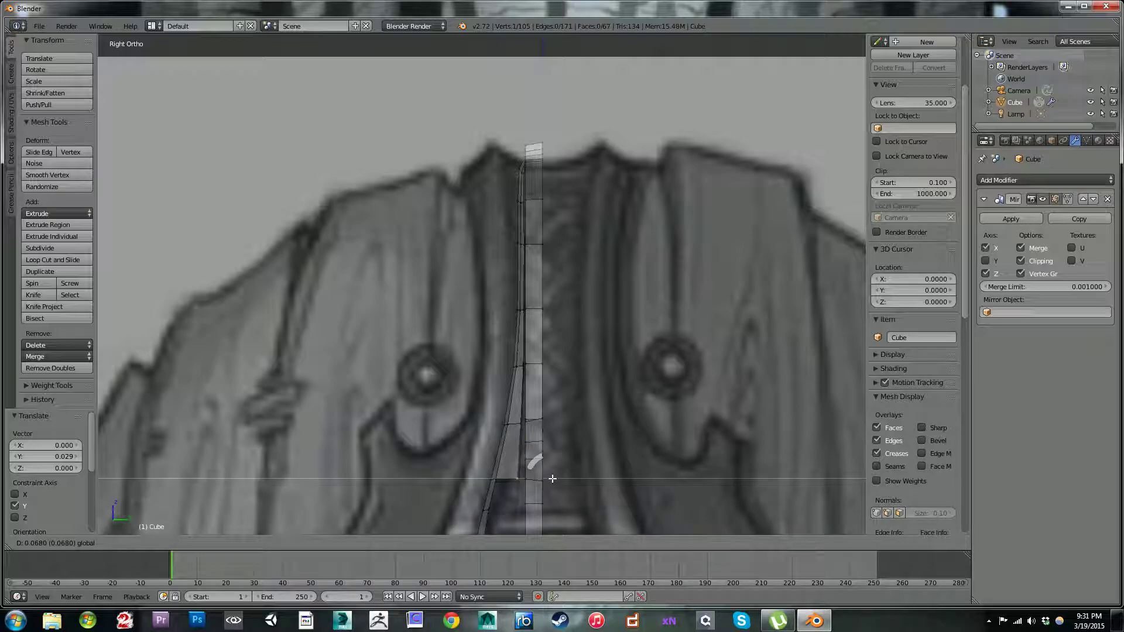
pyautogui.click(552, 479)
# Step: Fill two faces down the strap's flared part, moving their new vertices 0.053 Y, -0.012 Z and 0.053 Y, 0.012 Z
pyautogui.moveTo(560, 394); pyautogui.dragTo(384, 393, button='middle')
pyautogui.scroll(6, 383, 394)
pyautogui.moveTo(547, 451); pyautogui.dragTo(431, 324, button='middle')
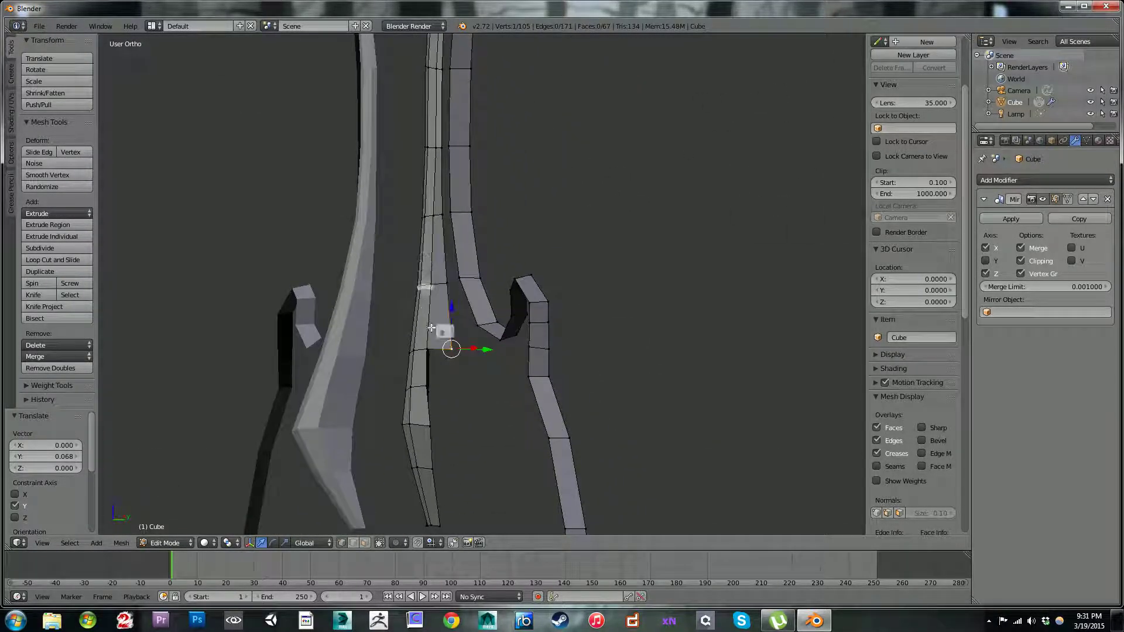
pyautogui.rightClick(427, 350)
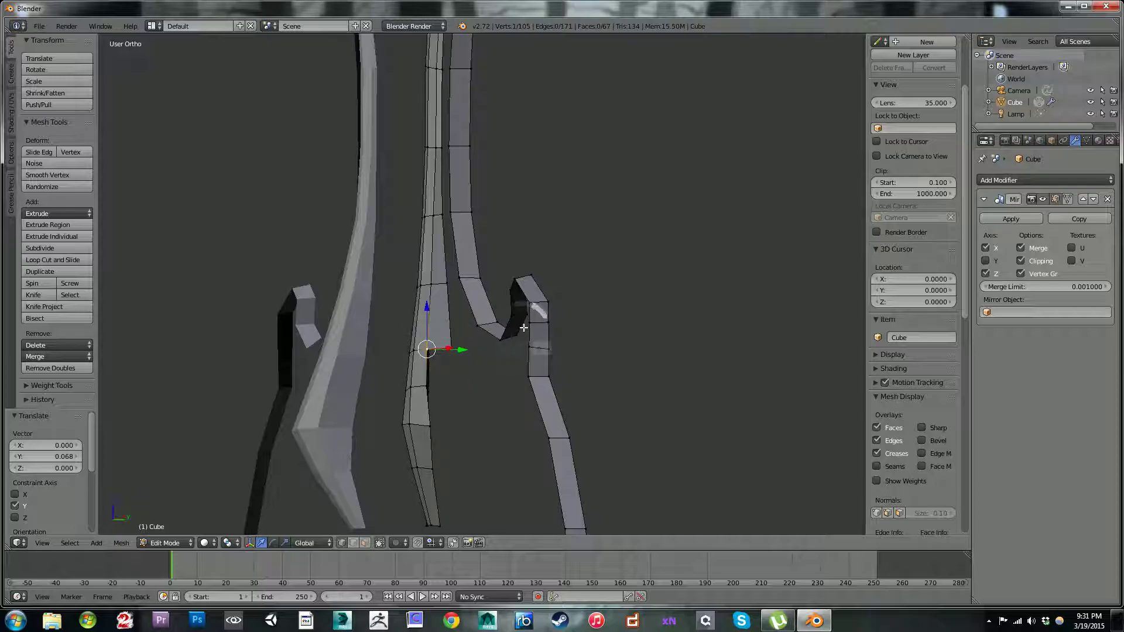
pyautogui.press('KP_3')
pyautogui.press('f')
pyautogui.press('g')
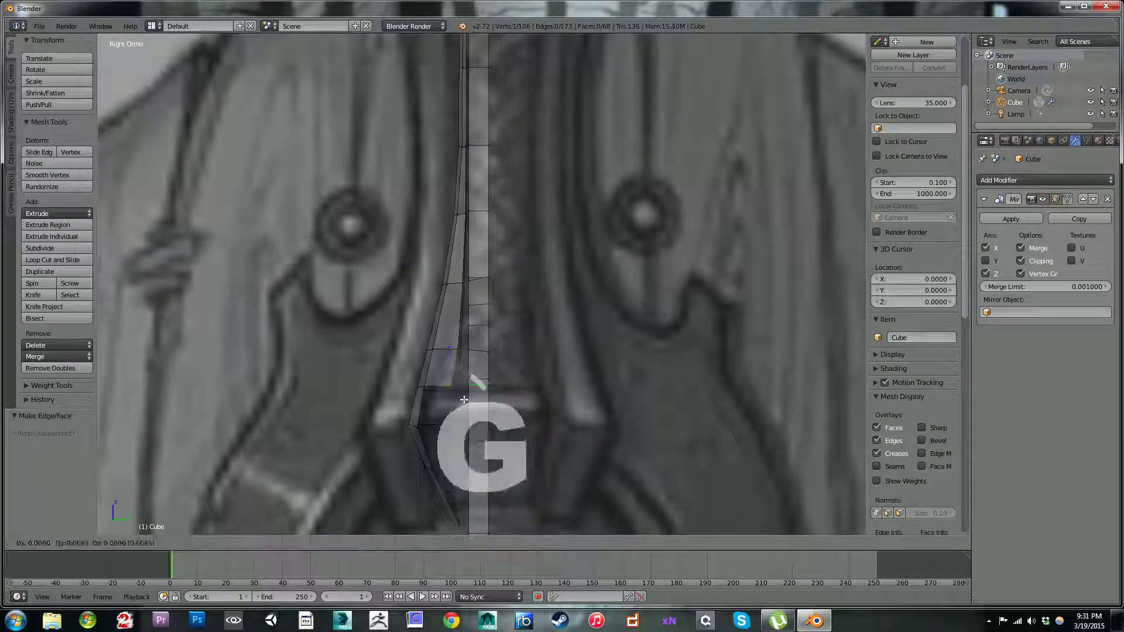
pyautogui.click(468, 401)
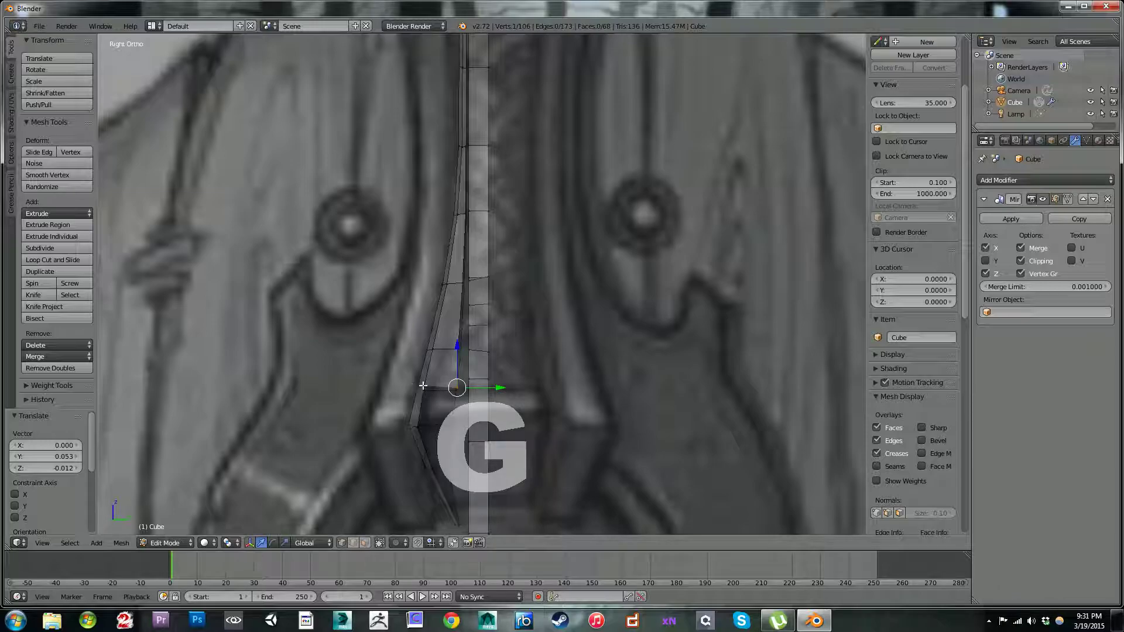
pyautogui.press('f')
pyautogui.press('g')
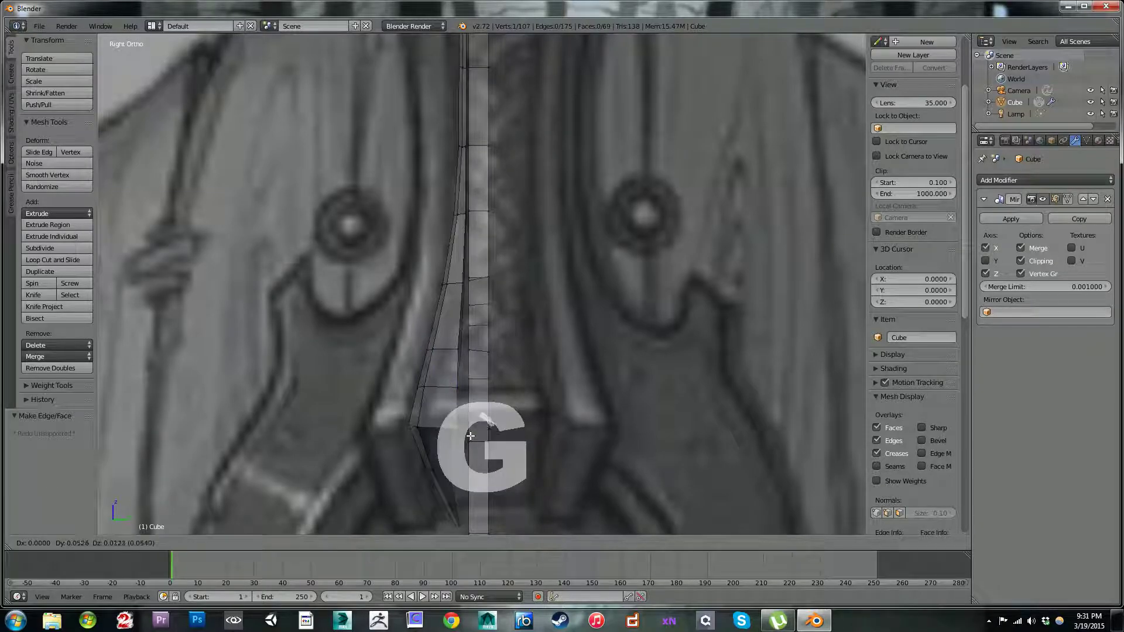
pyautogui.click(470, 437)
# Step: Fill the last two faces down to the strap's tip, moving the final new vertex -0.158 along Y and 0.004 along Z
pyautogui.keyDown('shift'); pyautogui.moveTo(423, 418); pyautogui.dragTo(432, 345, button='middle'); pyautogui.keyUp('shift')
pyautogui.rightClick(428, 353)
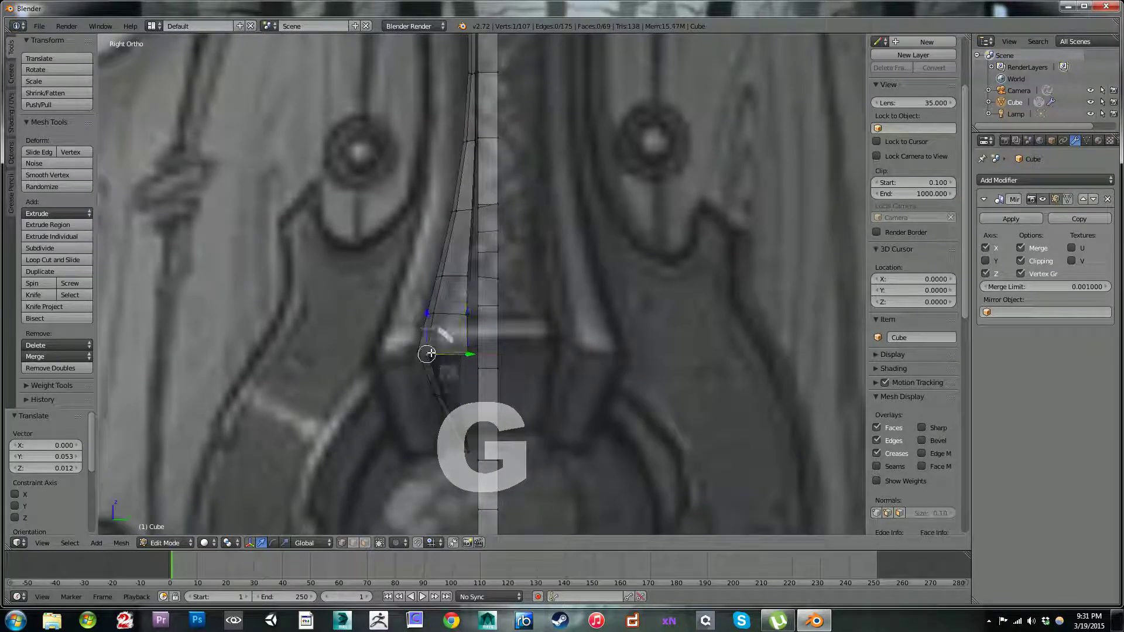
pyautogui.press('f')
pyautogui.press('g')
pyautogui.click(459, 382)
pyautogui.keyDown('shift'); pyautogui.moveTo(459, 381); pyautogui.dragTo(506, 223, button='middle'); pyautogui.keyUp('shift')
pyautogui.rightClick(454, 267)
pyautogui.press('f')
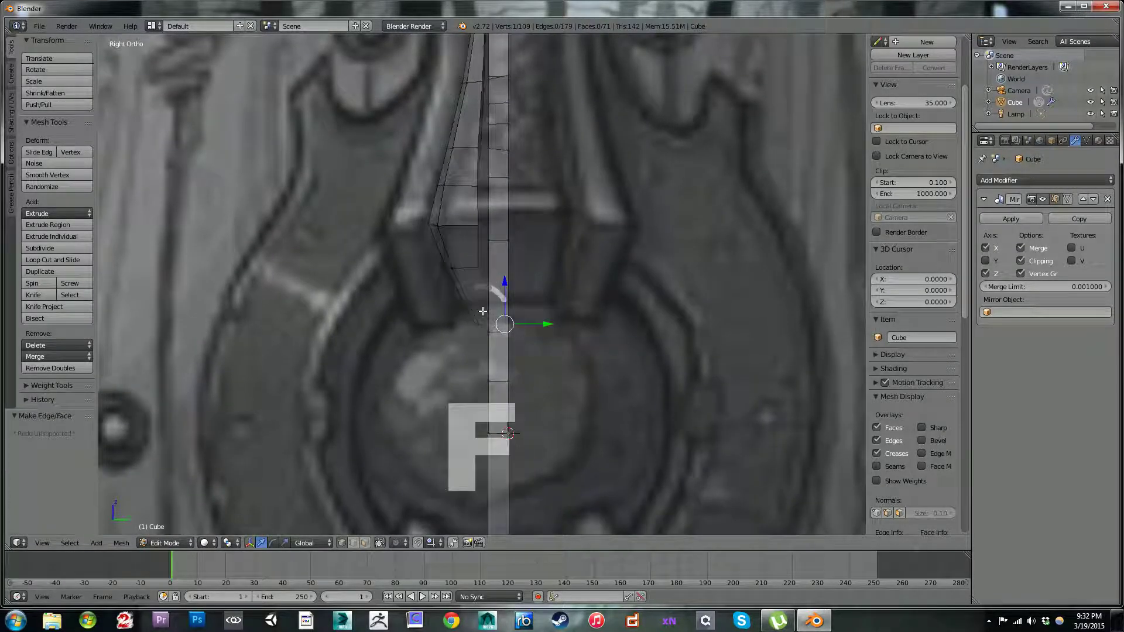
pyautogui.press('g')
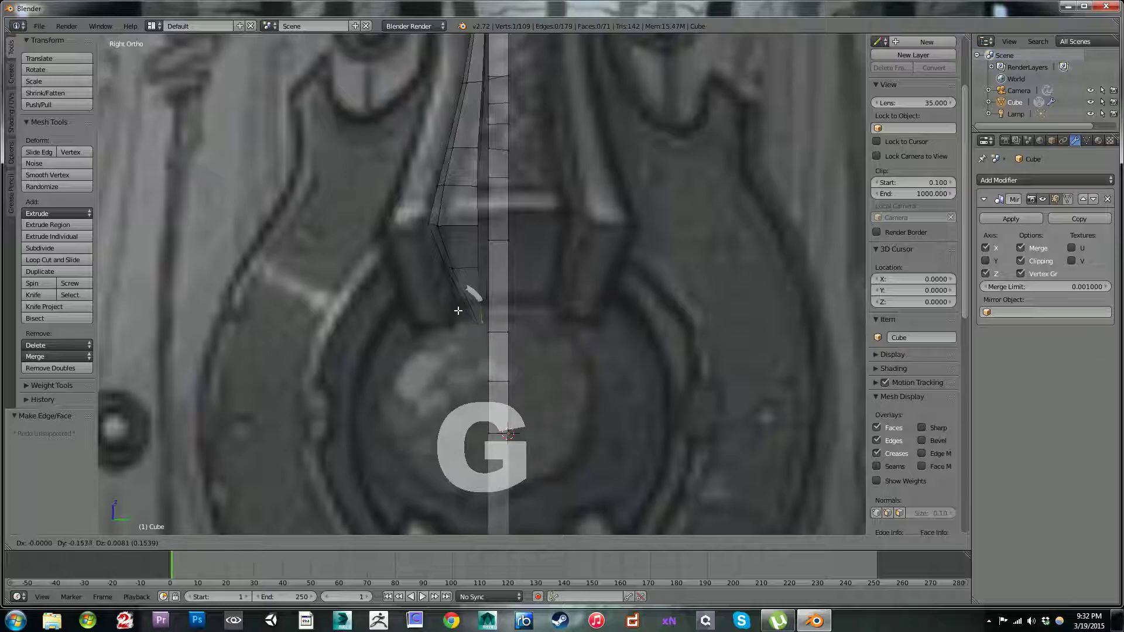
pyautogui.click(457, 310)
# Step: Move the new tip vertex -0.020 along X and shift two tip vertices 0.037 along Y
pyautogui.scroll(-3, 452, 250)
pyautogui.moveTo(451, 250); pyautogui.dragTo(474, 309, button='middle')
pyautogui.scroll(3, 486, 296)
pyautogui.press('g')
pyautogui.press('x')
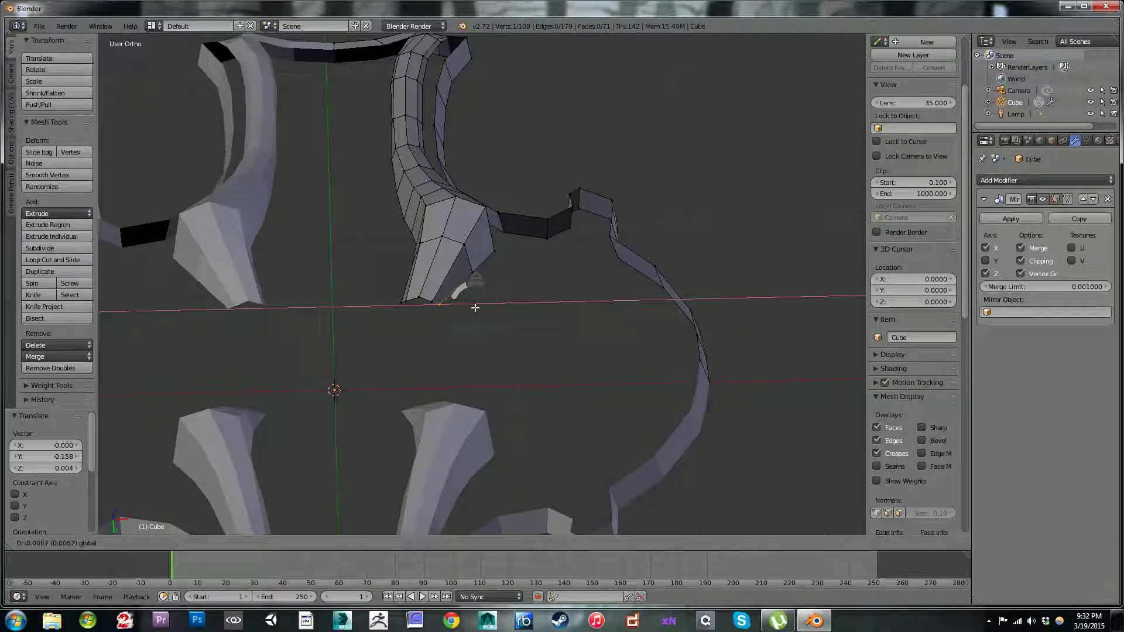
pyautogui.click(438, 305)
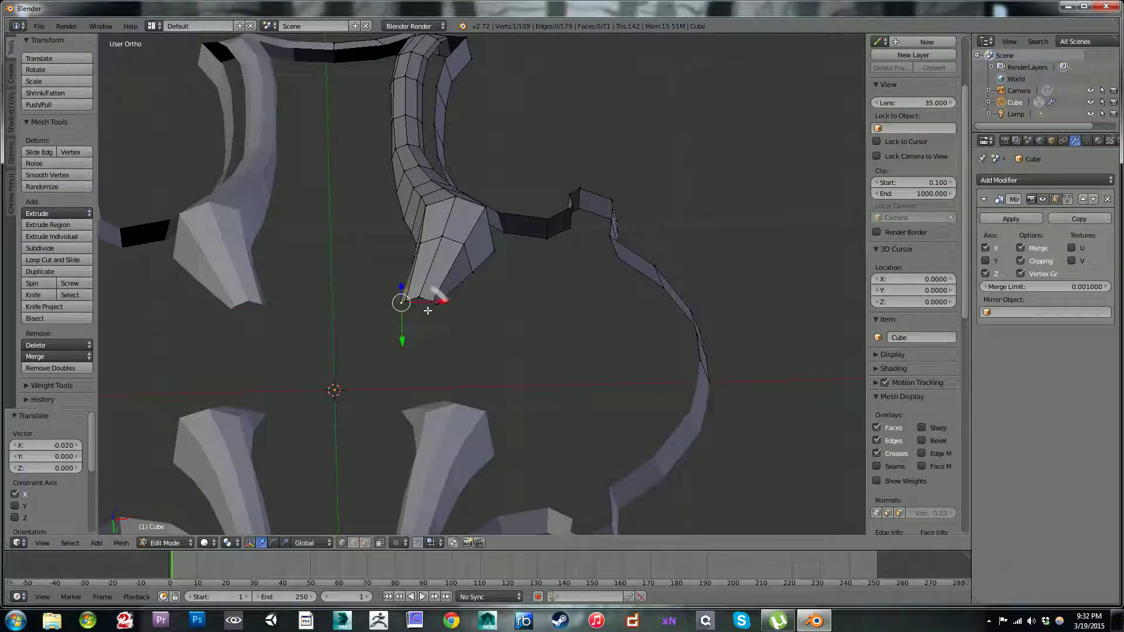
pyautogui.moveTo(439, 305); pyautogui.dragTo(442, 306)
pyautogui.keyDown('shift'); pyautogui.rightClick(435, 308); pyautogui.keyUp('shift')
pyautogui.moveTo(426, 311); pyautogui.dragTo(487, 359, button='middle')
pyautogui.moveTo(484, 368); pyautogui.dragTo(485, 369)
# Step: Examine how the strap's tip lines up with the shield reference in the front view
pyautogui.press('KP_1')
pyautogui.scroll(-3, 458, 308)
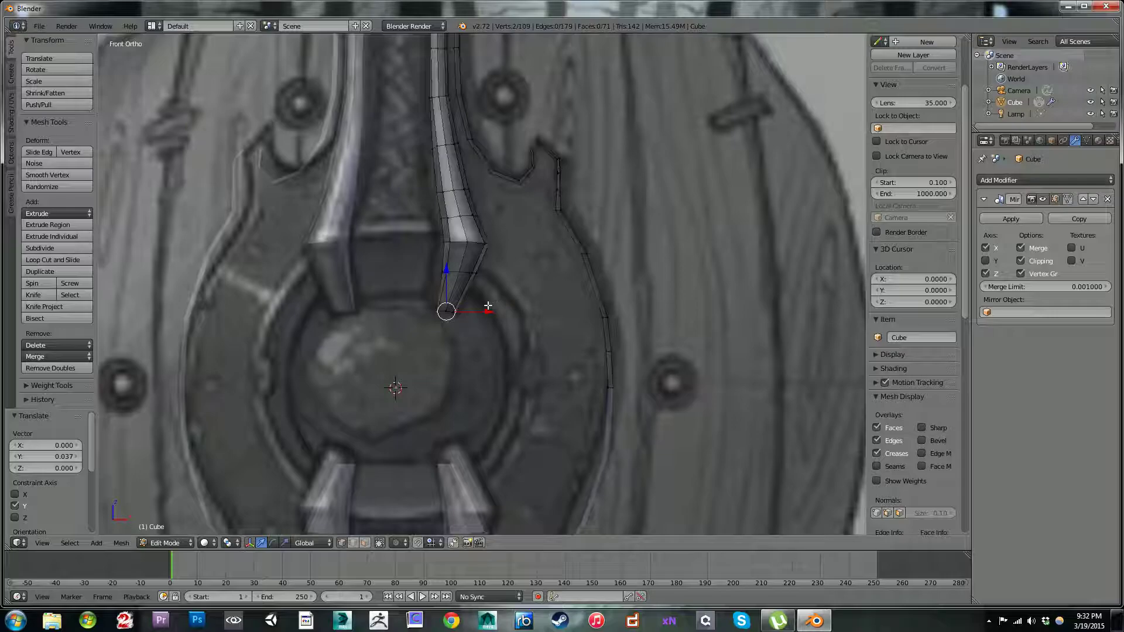
pyautogui.scroll(-2, 442, 317)
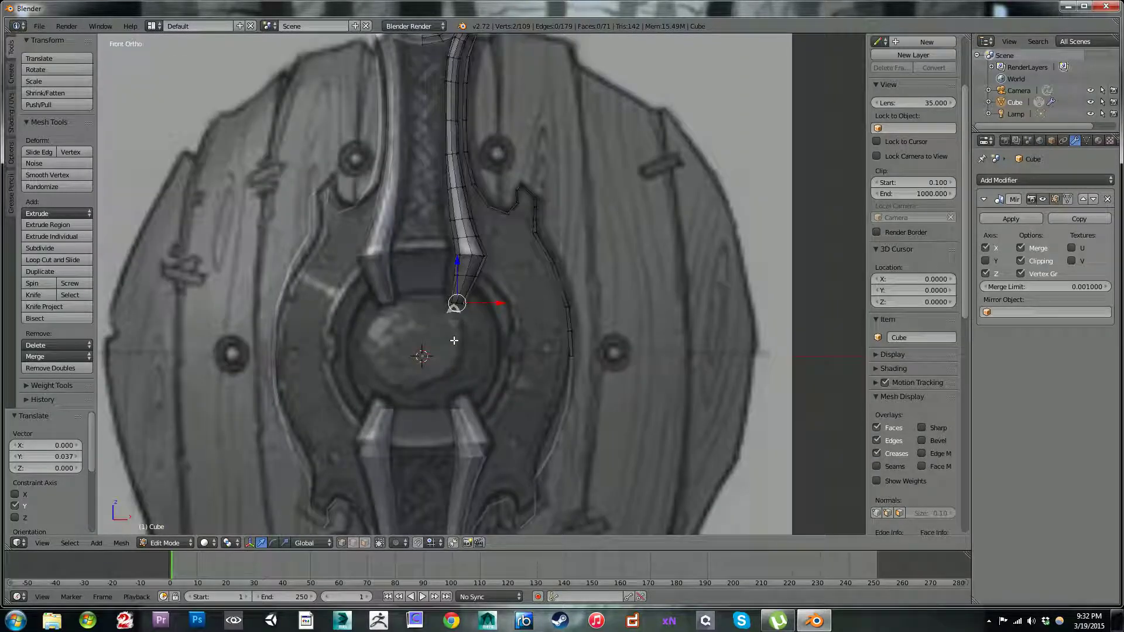
pyautogui.scroll(5, 454, 339)
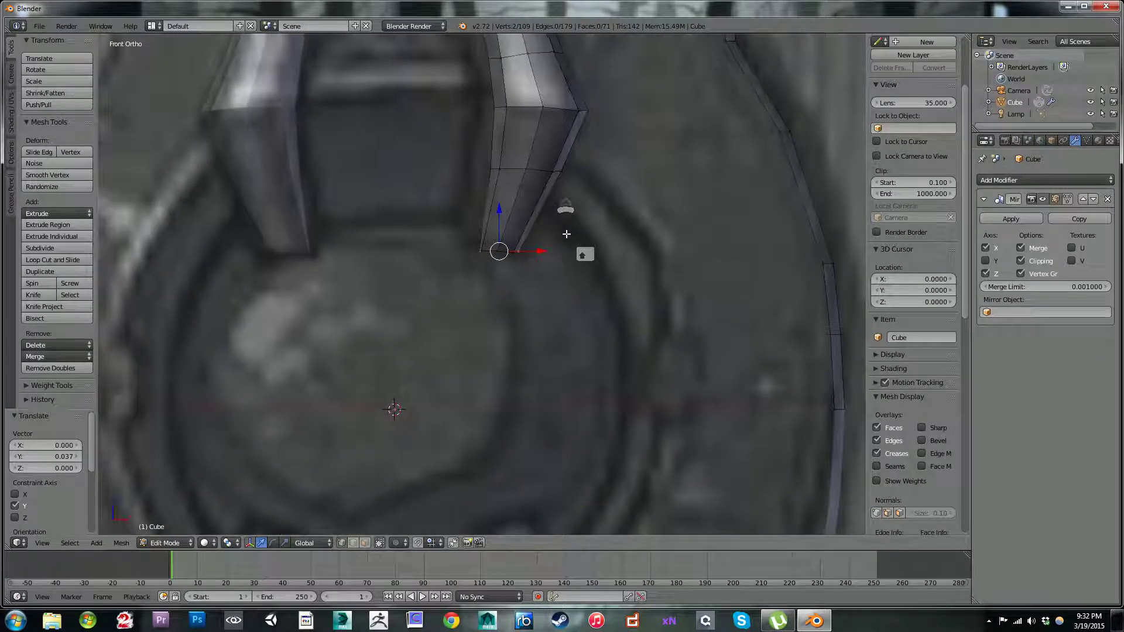
pyautogui.press('c')
pyautogui.moveTo(469, 251); pyautogui.dragTo(548, 251)
pyautogui.rightClick(438, 259)
pyautogui.moveTo(662, 287)
pyautogui.mouseDown(button='middle')
pyautogui.moveTo(558, 304)
pyautogui.moveTo(541, 292)
pyautogui.mouseUp(button='middle')
# Step: Move the two selected vertices in the row above the strap's tip 0.021 along Y
pyautogui.scroll(-3, 503, 253)
pyautogui.moveTo(503, 253); pyautogui.dragTo(592, 219, button='middle')
pyautogui.rightClick(477, 207)
pyautogui.moveTo(496, 209); pyautogui.dragTo(504, 201, button='middle')
pyautogui.moveTo(462, 201); pyautogui.dragTo(460, 200)
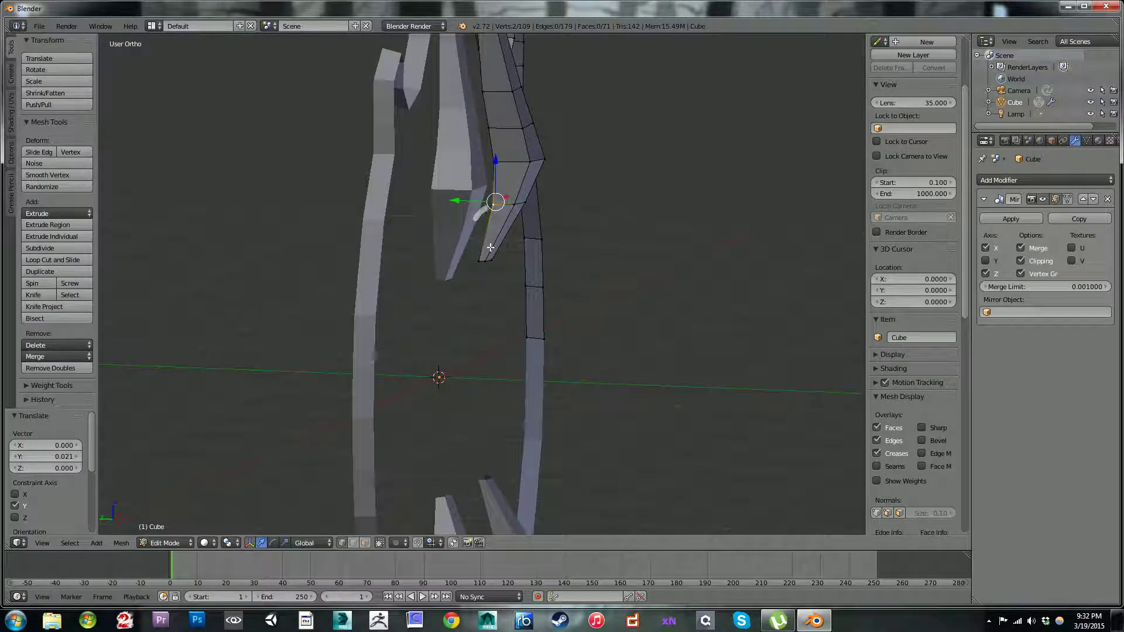
# Step: Select the five end vertices of the strap's tip and move them 0.065 along Y in the right view
pyautogui.moveTo(506, 259); pyautogui.dragTo(433, 251, button='middle')
pyautogui.press('c')
pyautogui.click(494, 254)
pyautogui.rightClick(582, 333)
pyautogui.moveTo(585, 336); pyautogui.dragTo(492, 271, button='middle')
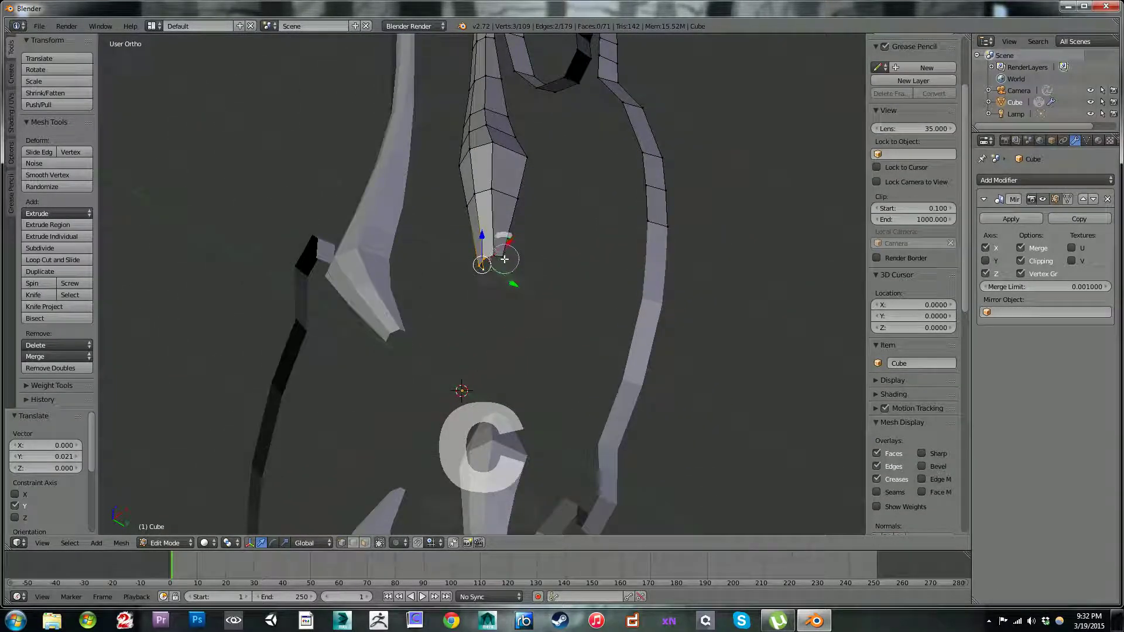
pyautogui.moveTo(621, 332); pyautogui.dragTo(529, 321, button='middle')
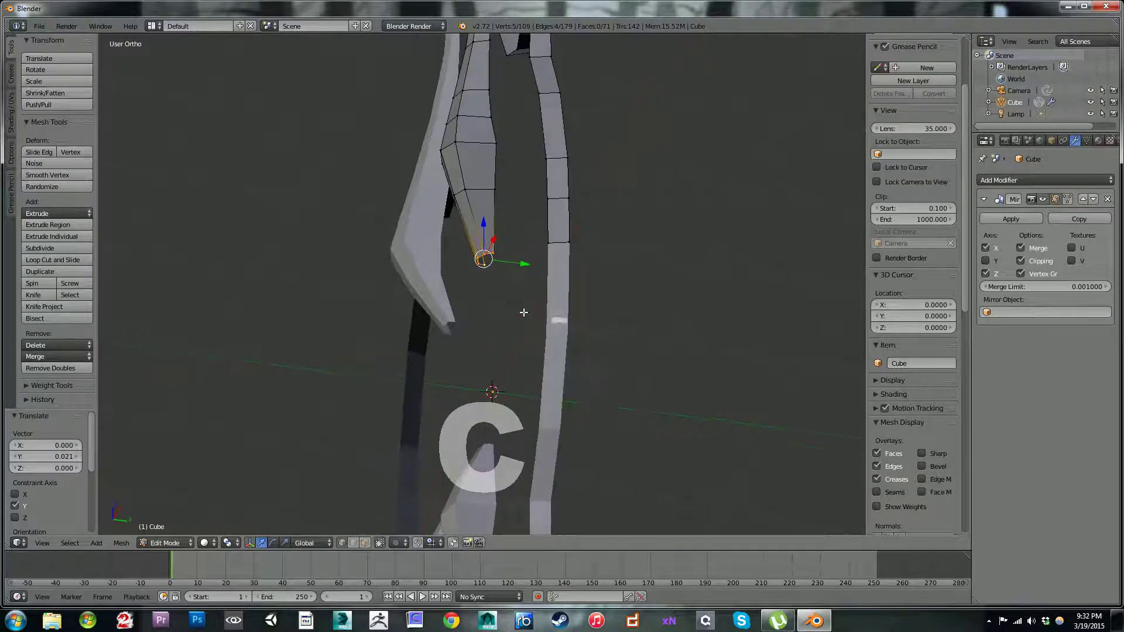
pyautogui.press('KP_3')
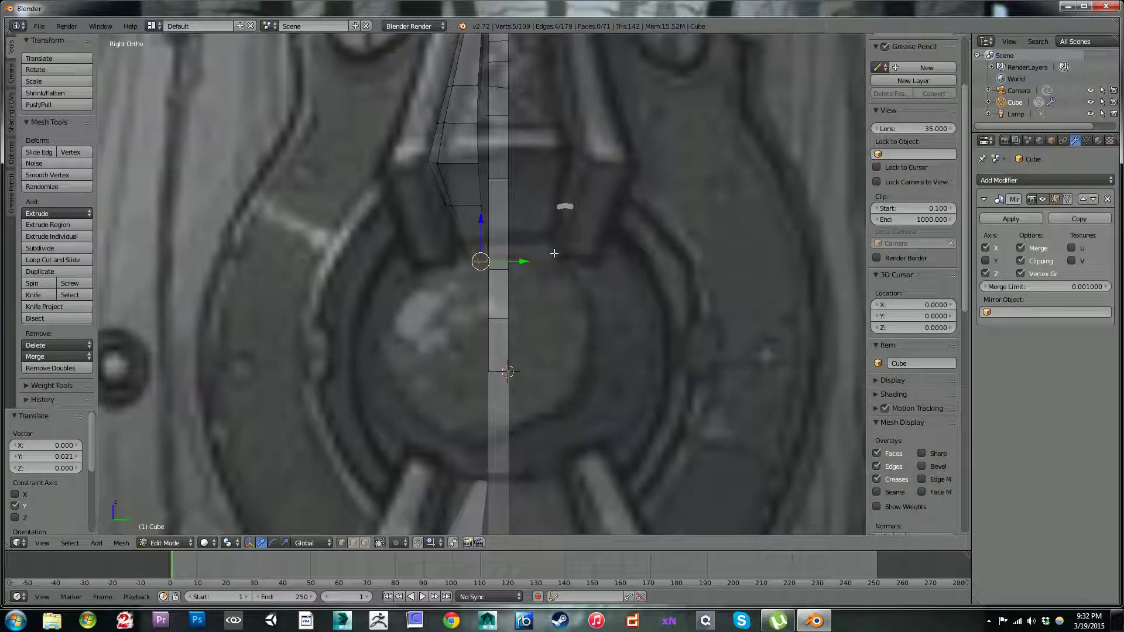
pyautogui.moveTo(518, 263); pyautogui.dragTo(538, 257)
# Step: Vertex-slide the five-vertex row above the tip toward the tip by a factor of 0.134
pyautogui.moveTo(496, 205); pyautogui.dragTo(480, 203)
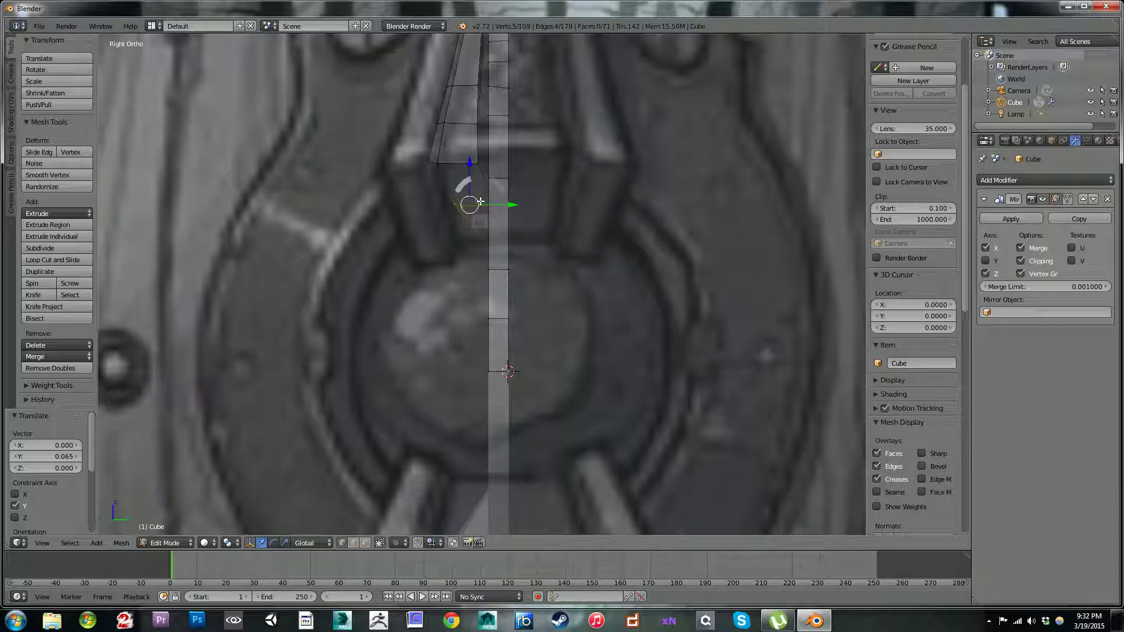
pyautogui.hotkey('shift', 'v')
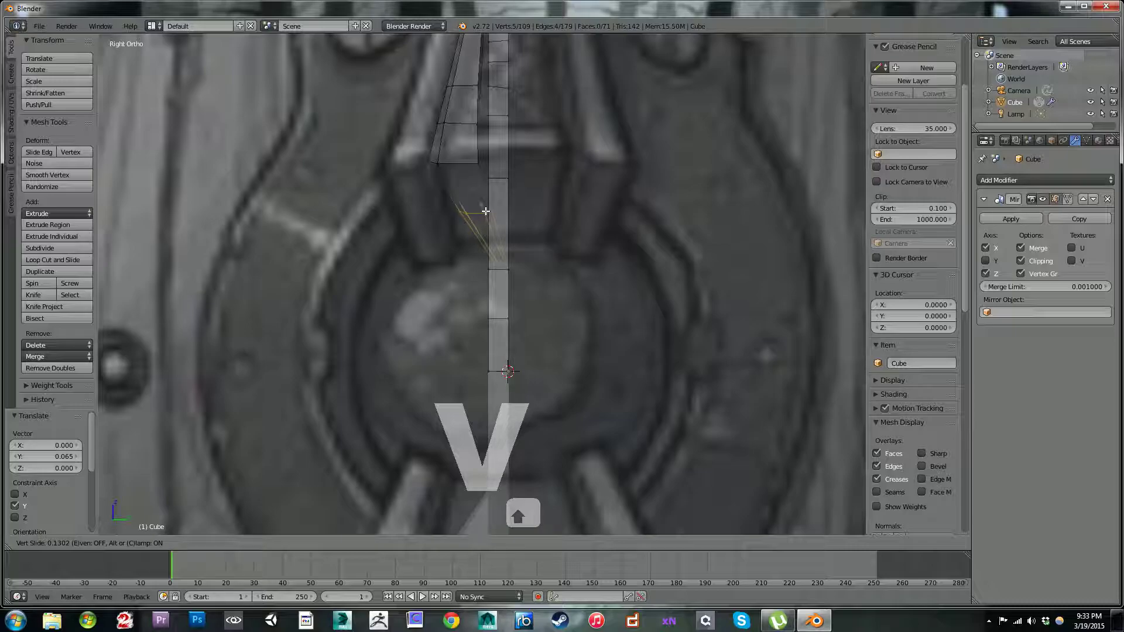
pyautogui.click(486, 211)
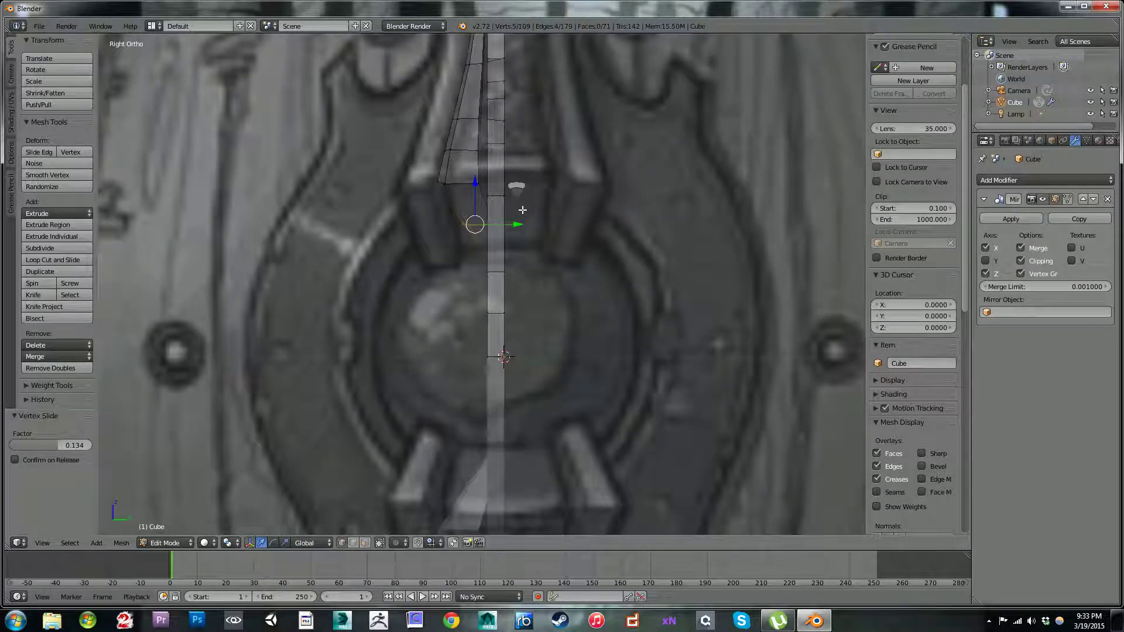
# Step: Add an edge loop across the top segment of the outer strip and slide it toward the strip's upper end
pyautogui.moveTo(516, 168); pyautogui.dragTo(465, 336, button='middle')
pyautogui.scroll(-1, 555, 262)
pyautogui.scroll(4, 499, 340)
pyautogui.keyDown('shift'); pyautogui.moveTo(494, 128); pyautogui.dragTo(507, 345, button='middle'); pyautogui.keyUp('shift')
pyautogui.scroll(4, 570, 226)
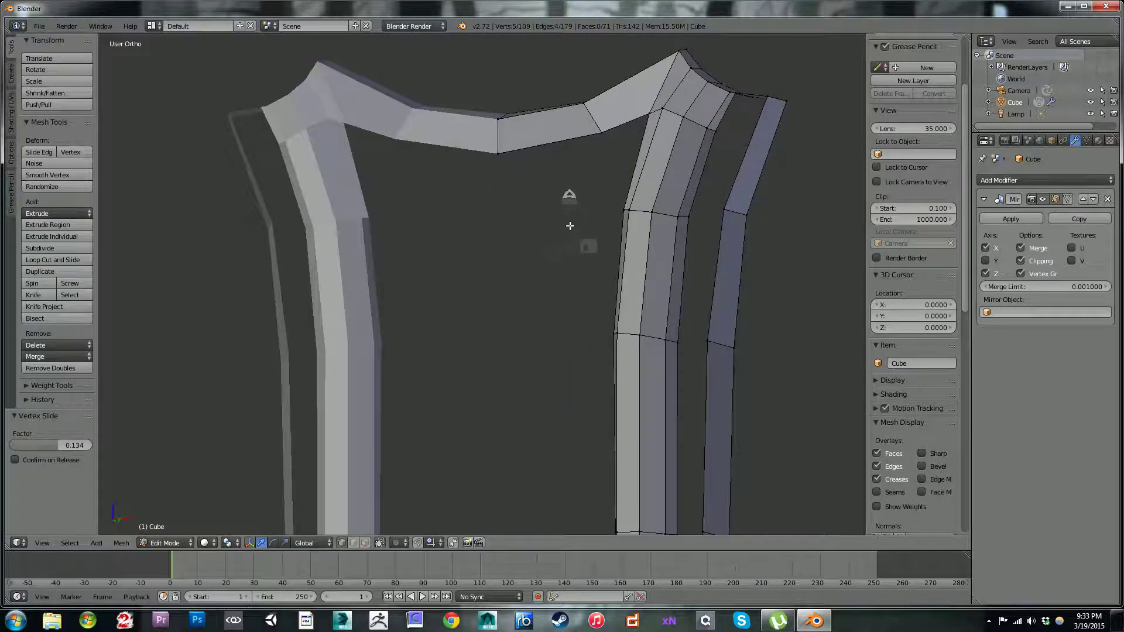
pyautogui.keyDown('shift'); pyautogui.moveTo(576, 227); pyautogui.dragTo(412, 311, button='middle'); pyautogui.keyUp('shift')
pyautogui.hotkey('ctrl', 'r')
pyautogui.click(584, 226)
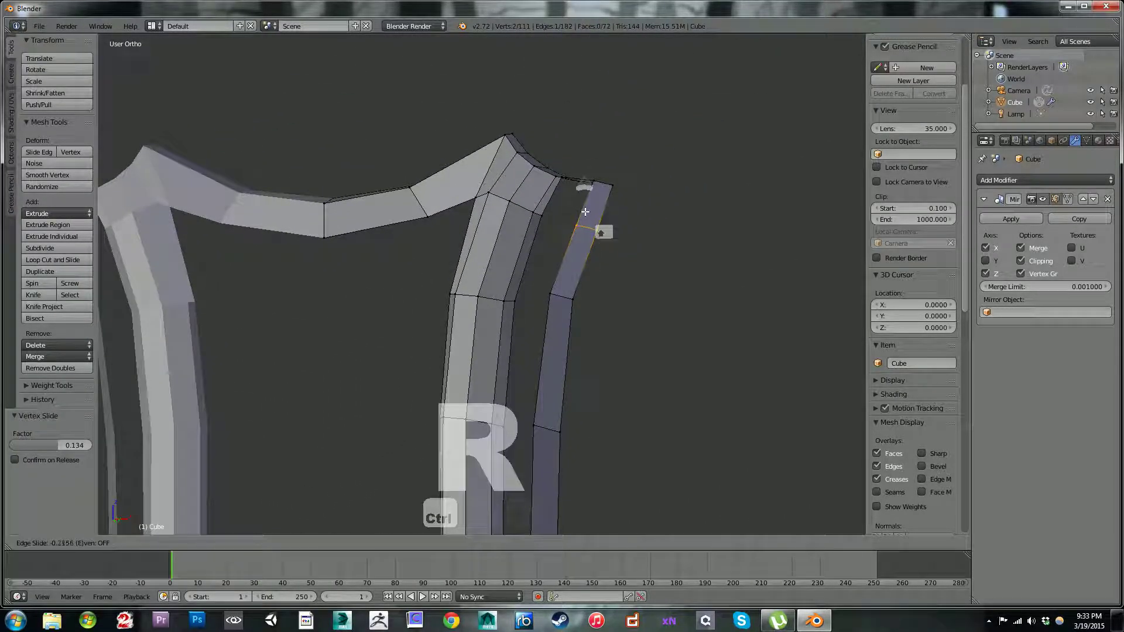
pyautogui.click(584, 211)
# Step: Try to fill a face between the strap's top corner and the outer strip, and undo it
pyautogui.moveTo(548, 222); pyautogui.dragTo(605, 219, button='middle')
pyautogui.rightClick(615, 163)
pyautogui.moveTo(616, 164); pyautogui.dragTo(548, 159, button='middle')
pyautogui.keyDown('shift'); pyautogui.moveTo(716, 268); pyautogui.dragTo(525, 170, button='middle'); pyautogui.keyUp('shift')
pyautogui.rightClick(791, 151)
pyautogui.press('f')
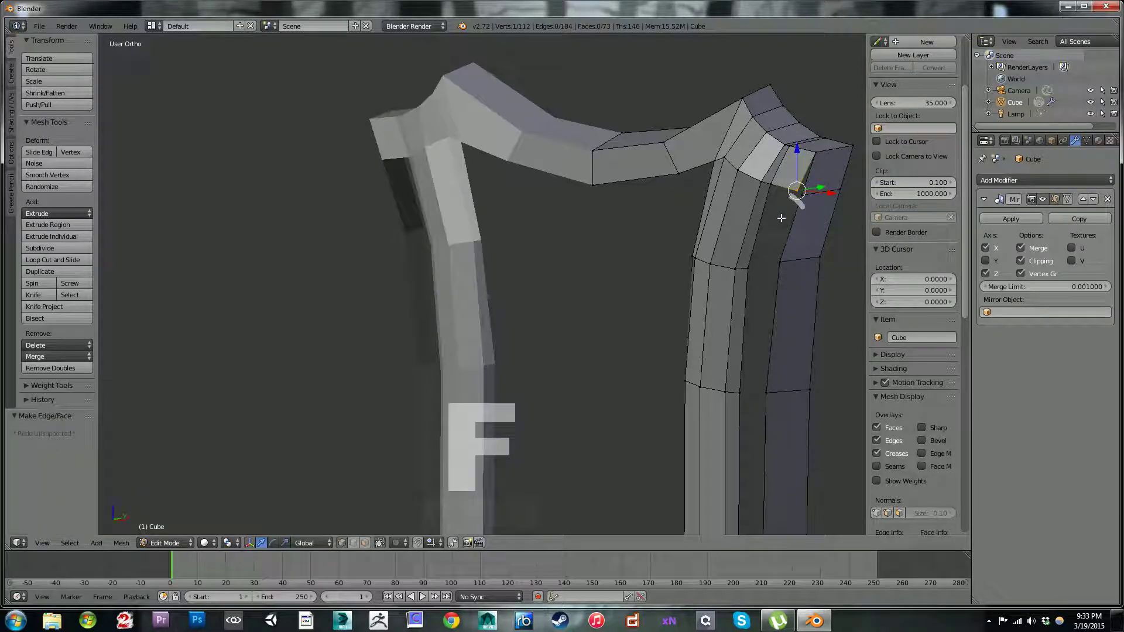
pyautogui.hotkey('ctrl', 'z')
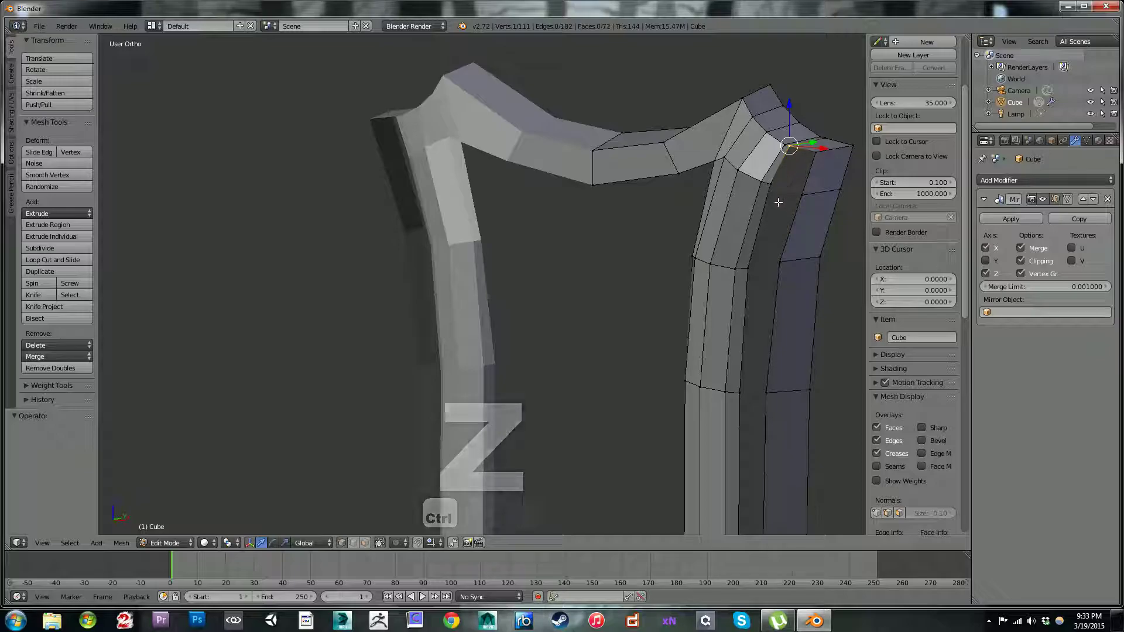
# Step: Find the Mesh: LoopTools add-on by searching the user preferences for "loo", enable it and close the preferences
pyautogui.keyDown('shift'); pyautogui.moveTo(719, 333); pyautogui.dragTo(570, 226, button='middle'); pyautogui.keyUp('shift')
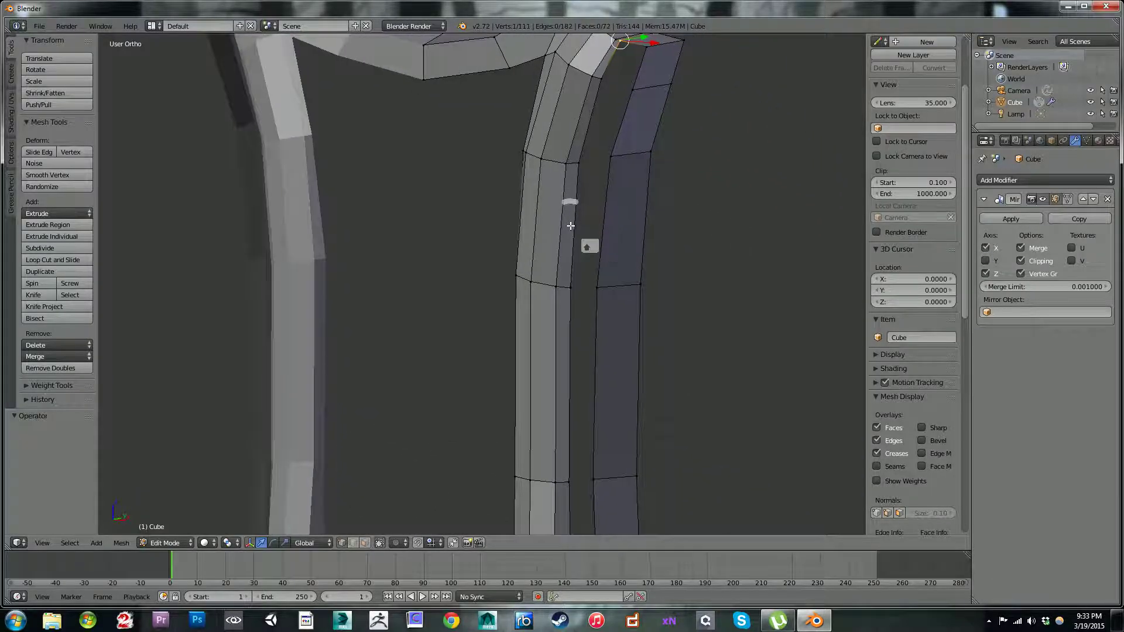
pyautogui.scroll(-5, 574, 273)
pyautogui.keyDown('shift'); pyautogui.moveTo(579, 402); pyautogui.dragTo(609, 374, button='middle'); pyautogui.keyUp('shift')
pyautogui.click(40, 27)
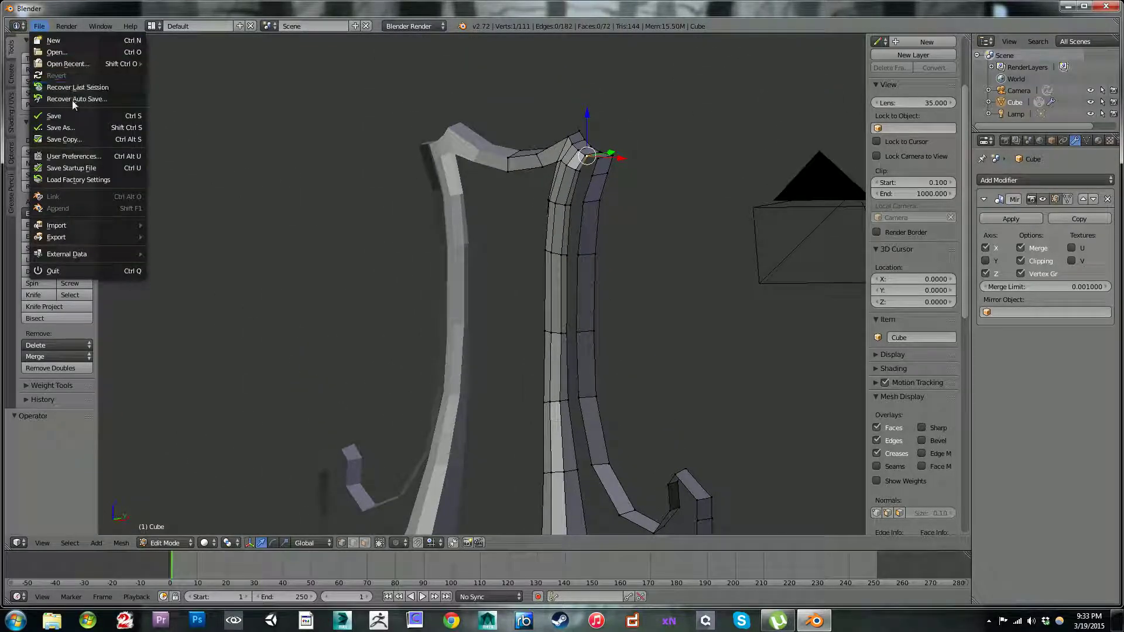
pyautogui.click(73, 155)
pyautogui.click(47, 47)
pyautogui.press('BackSpace')
pyautogui.write('bl')
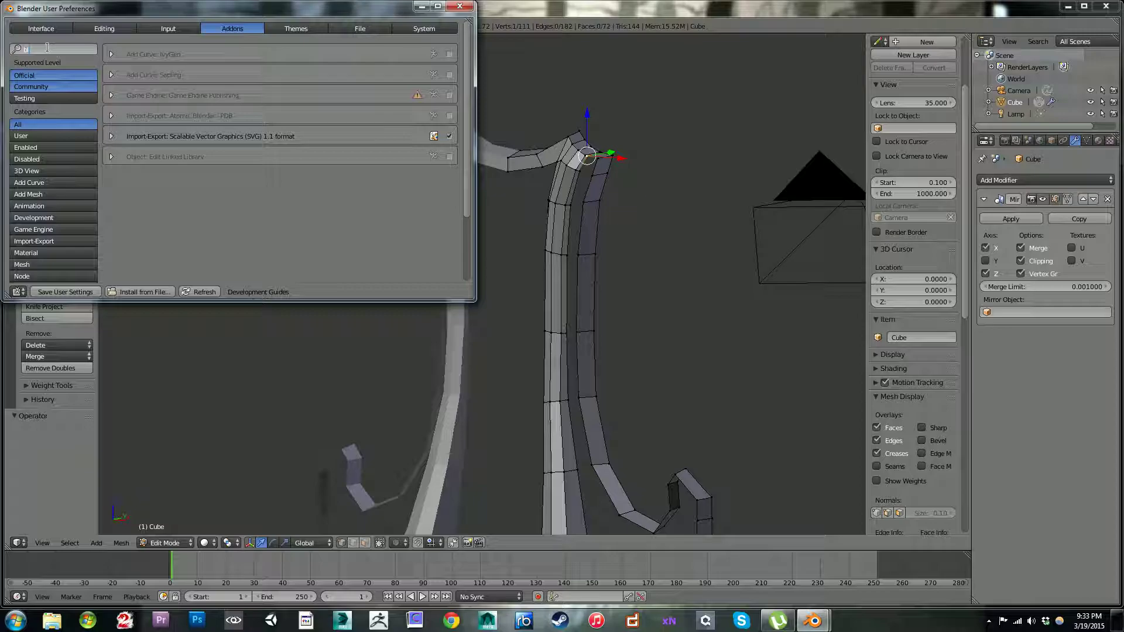
pyautogui.press('BackSpace')
pyautogui.press('BackSpace')
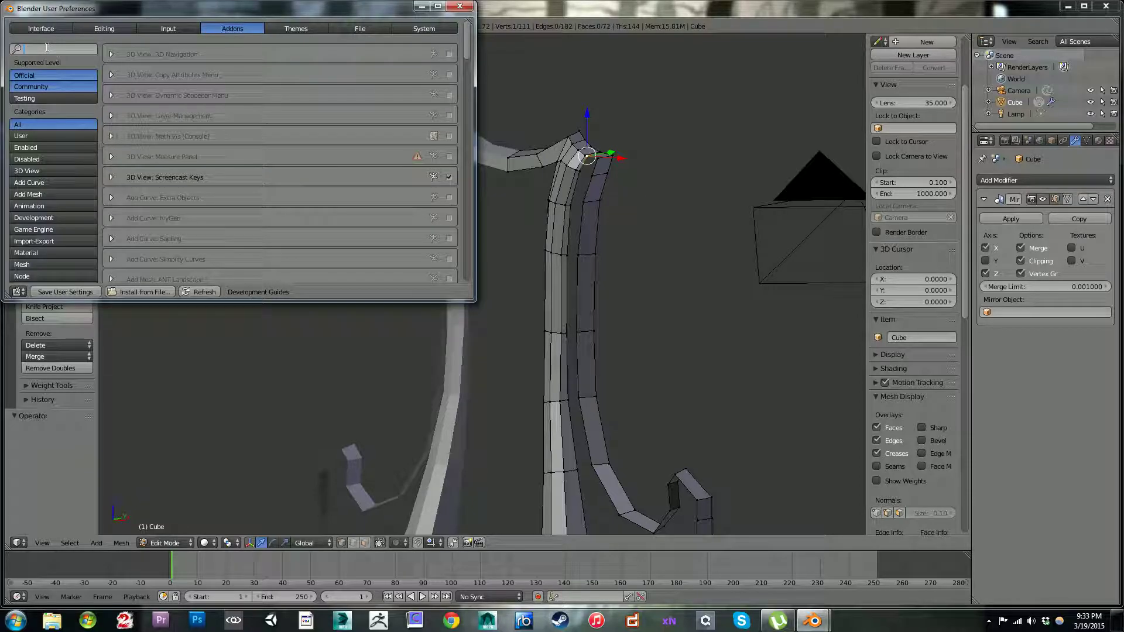
pyautogui.write('loo')
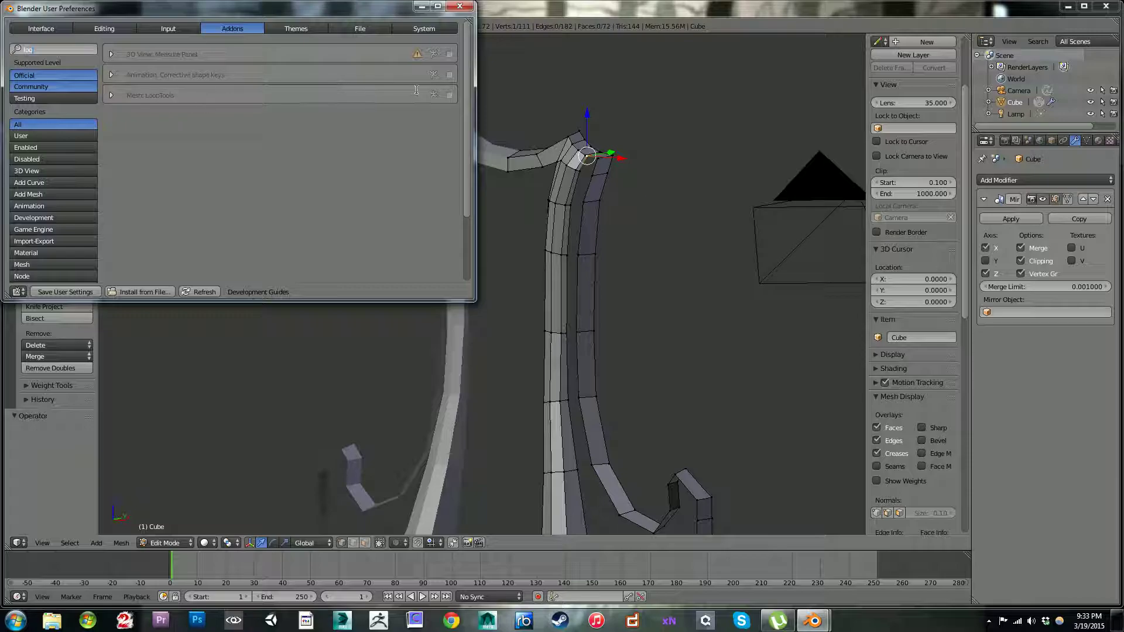
pyautogui.click(449, 95)
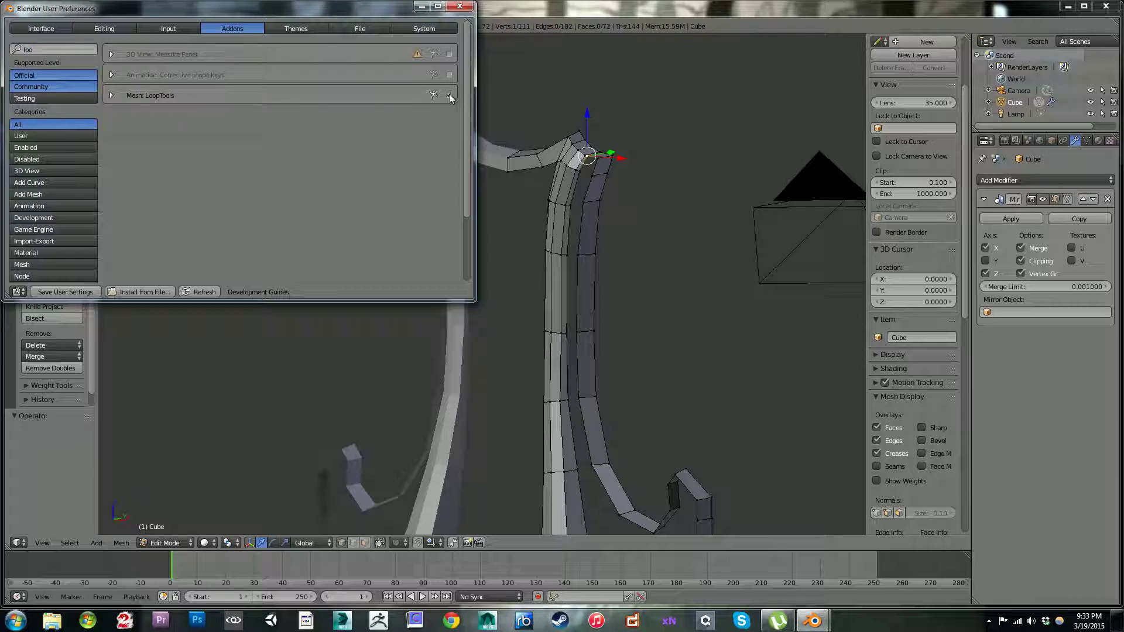
pyautogui.click(461, 7)
pyautogui.scroll(-1, 93, 326)
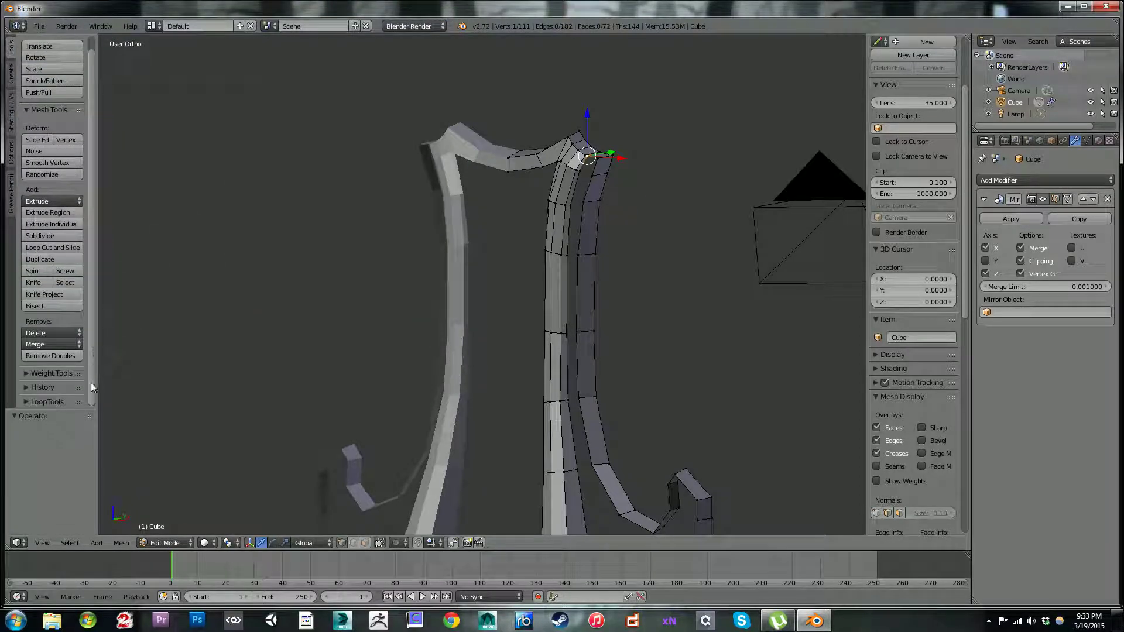
# Step: Expand the LoopTools tool list and start the Screencast Keys display
pyautogui.click(26, 401)
pyautogui.scroll(-4, 70, 328)
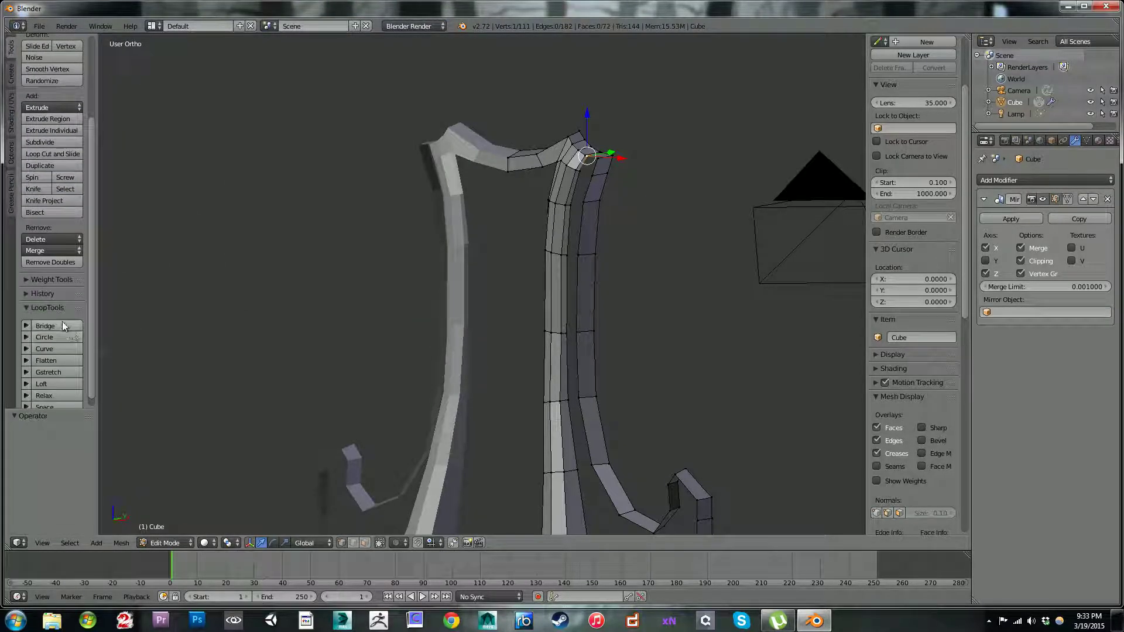
pyautogui.scroll(-10, 876, 420)
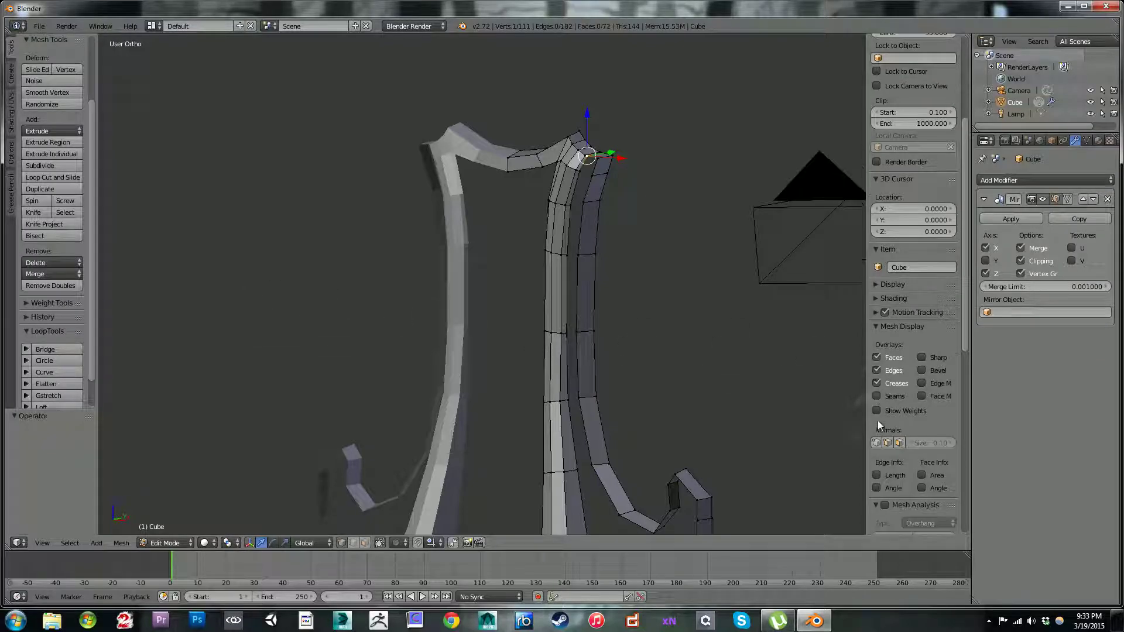
pyautogui.scroll(-11, 869, 414)
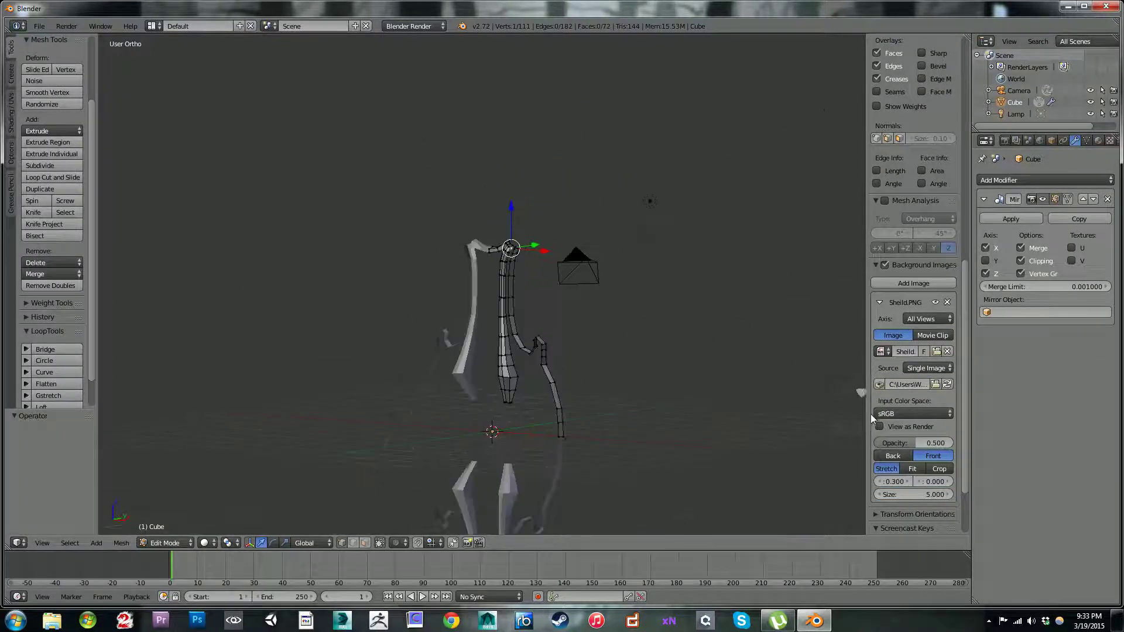
pyautogui.scroll(-4, 878, 419)
pyautogui.click(900, 464)
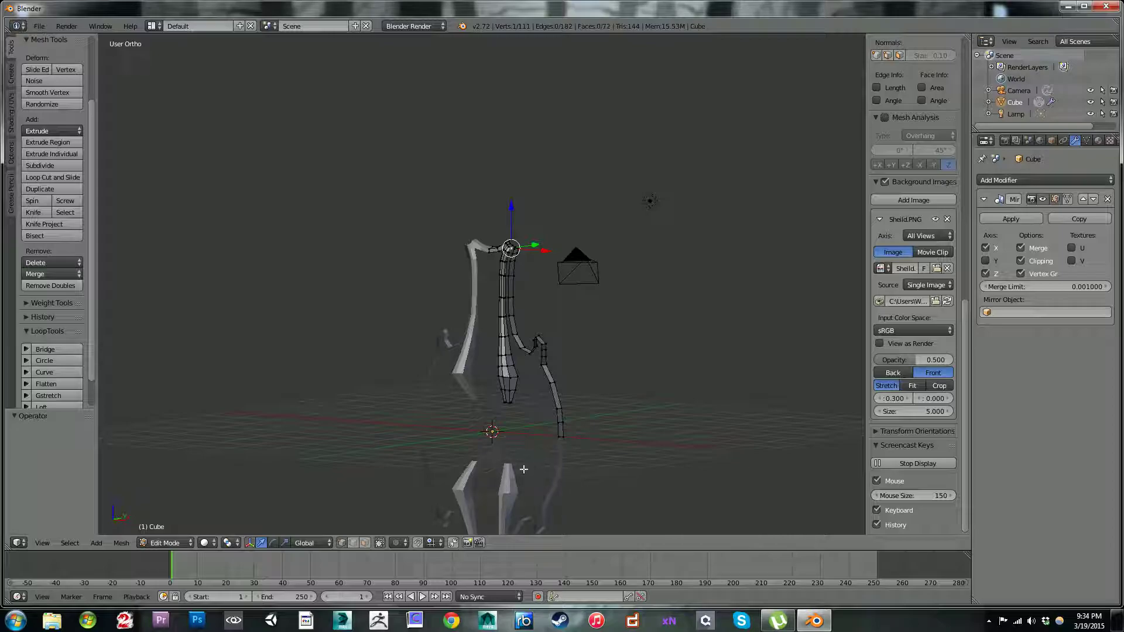
# Step: Examine the LoopTools options for Space, Gstretch, Curve and Bridge, then collapse the LoopTools list
pyautogui.scroll(4, 43, 99)
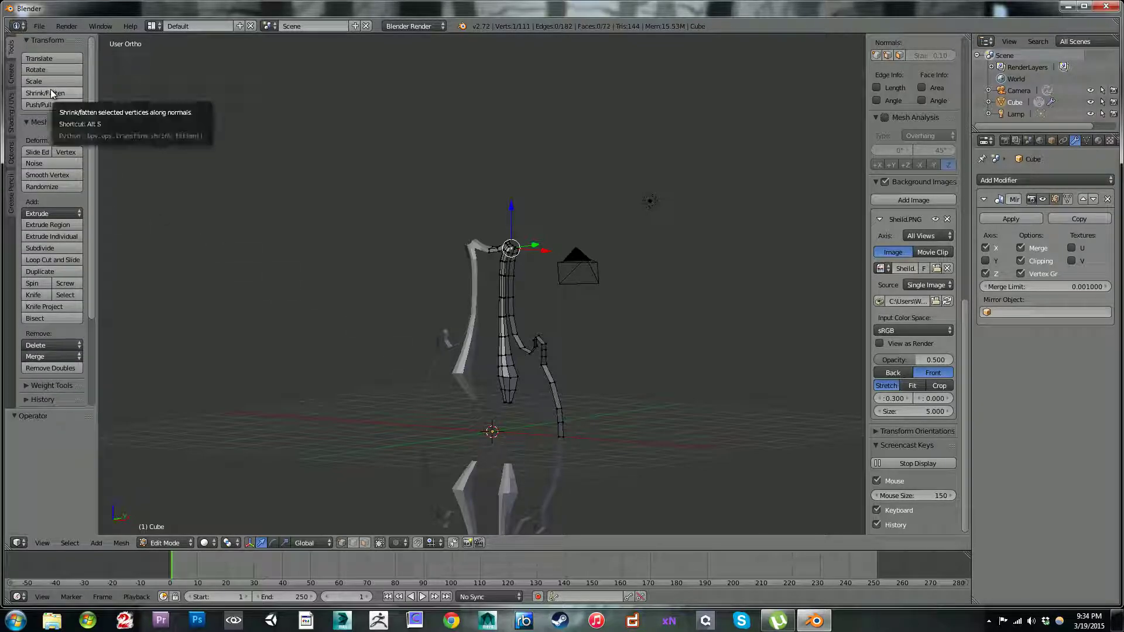
pyautogui.scroll(-5, 53, 170)
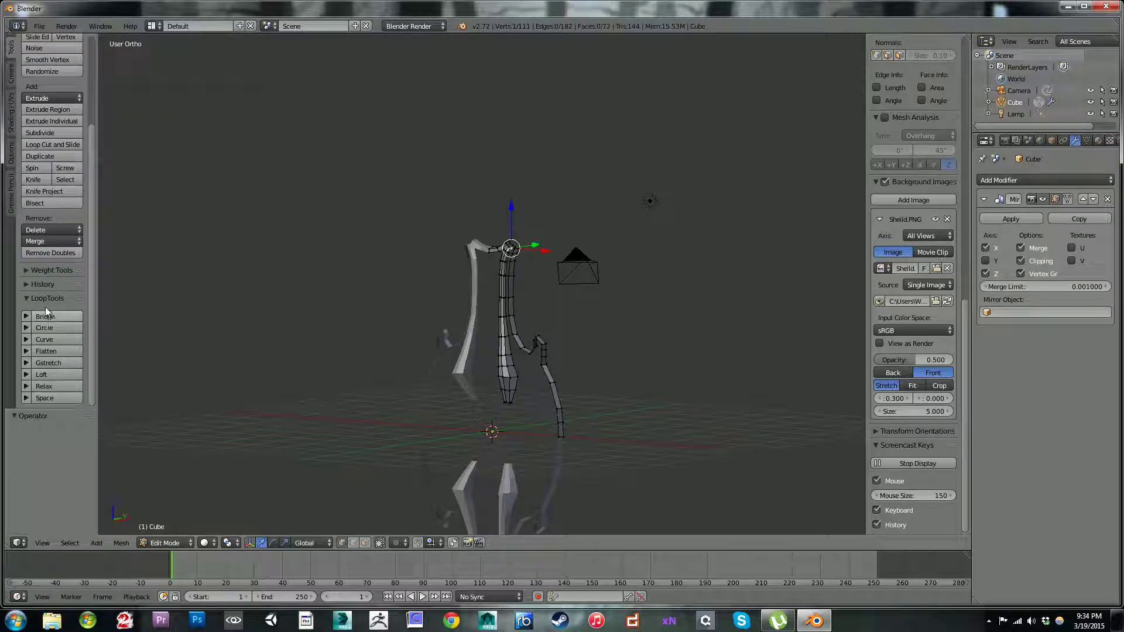
pyautogui.scroll(5, 39, 281)
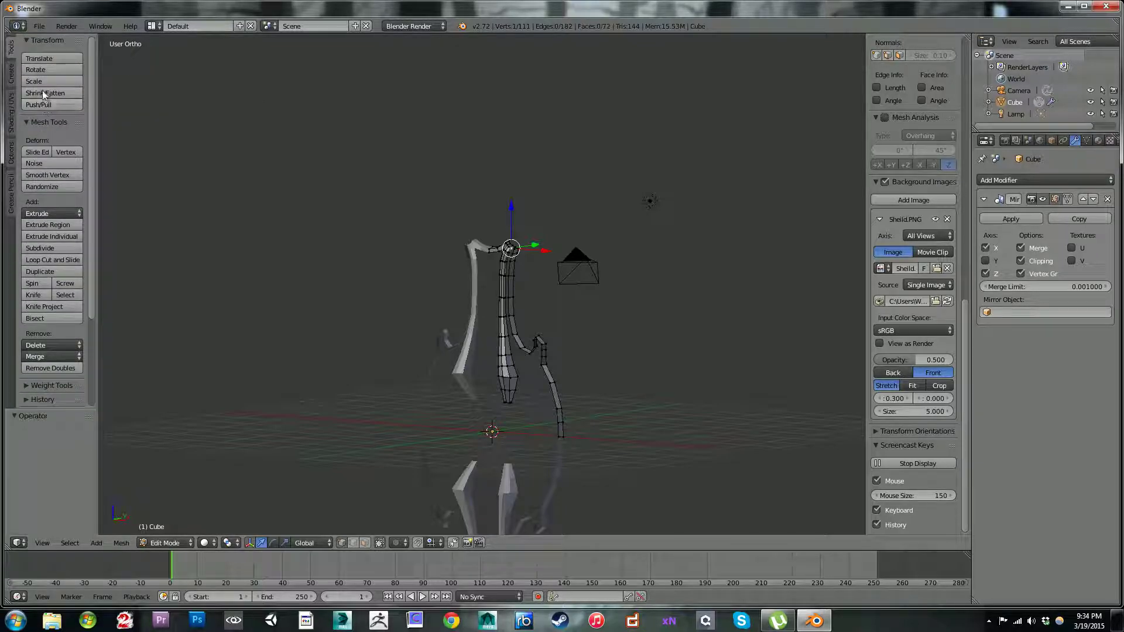
pyautogui.scroll(-5, 37, 100)
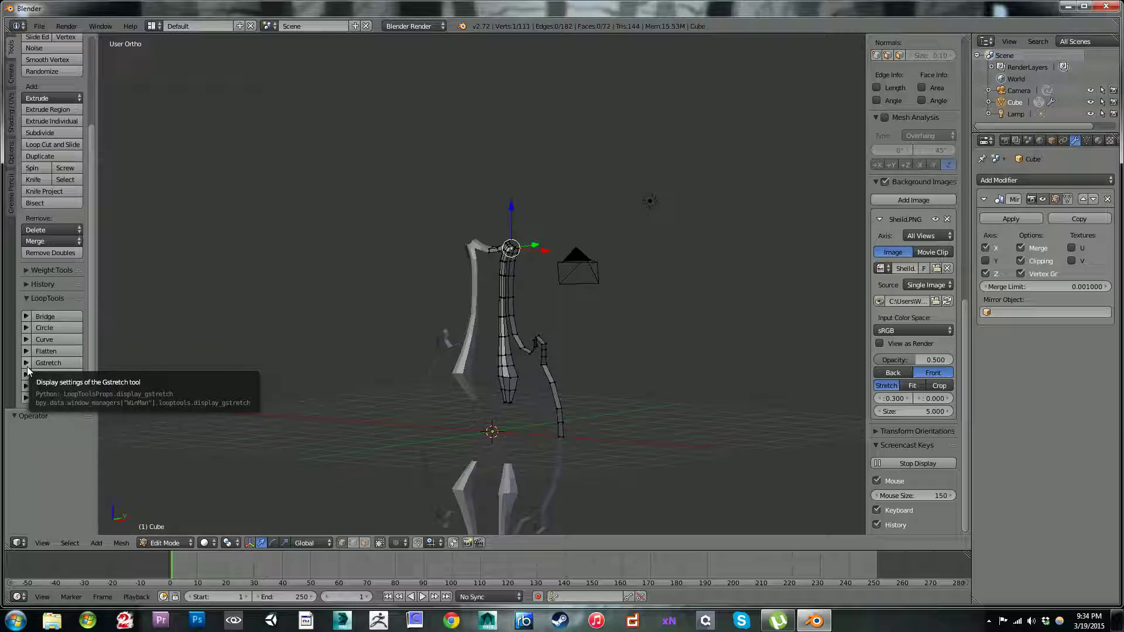
pyautogui.click(27, 398)
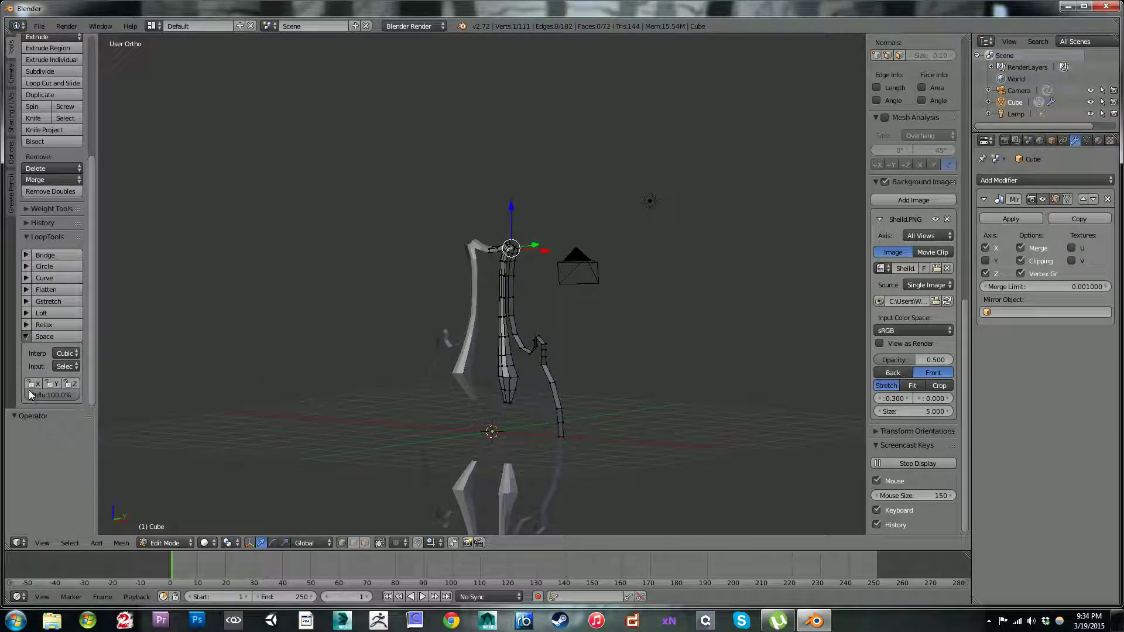
pyautogui.click(27, 332)
pyautogui.click(25, 302)
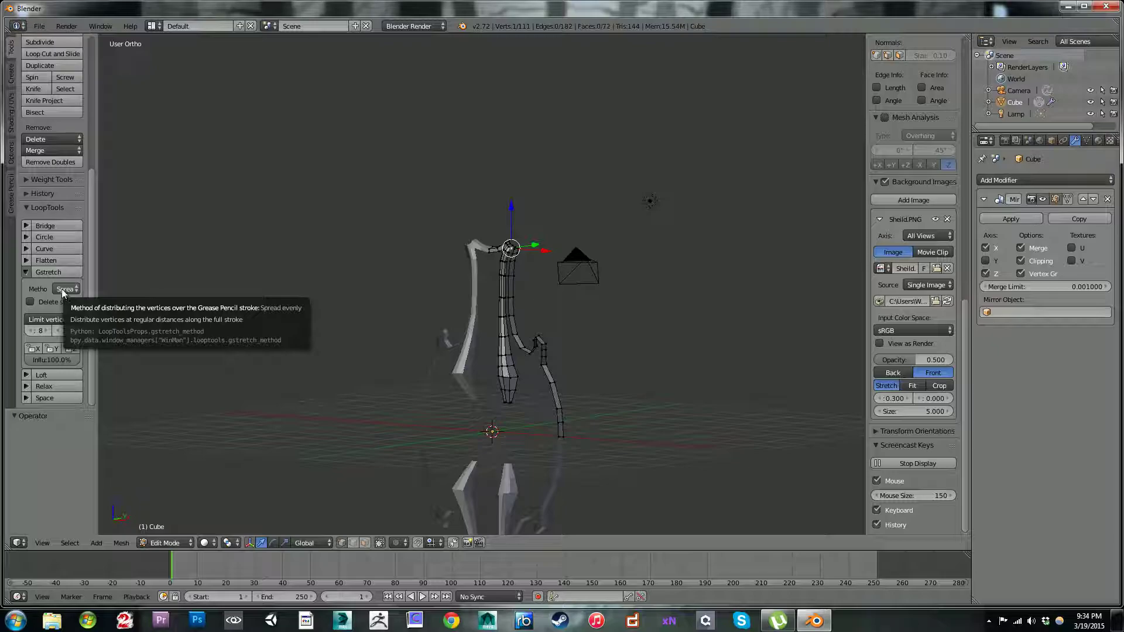
pyautogui.click(26, 272)
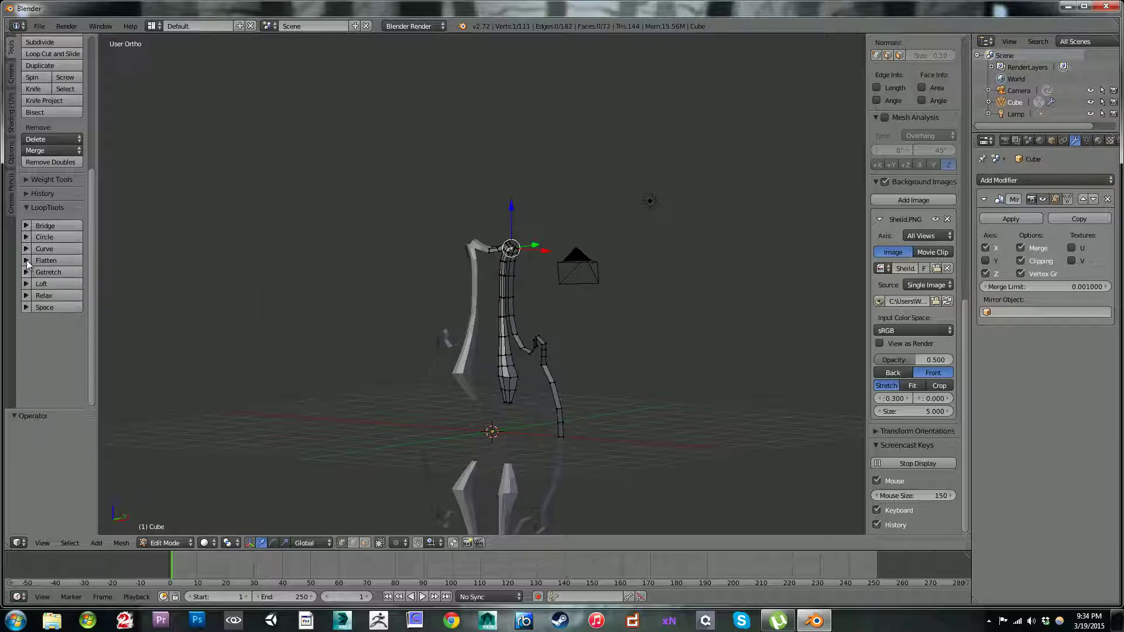
pyautogui.click(25, 249)
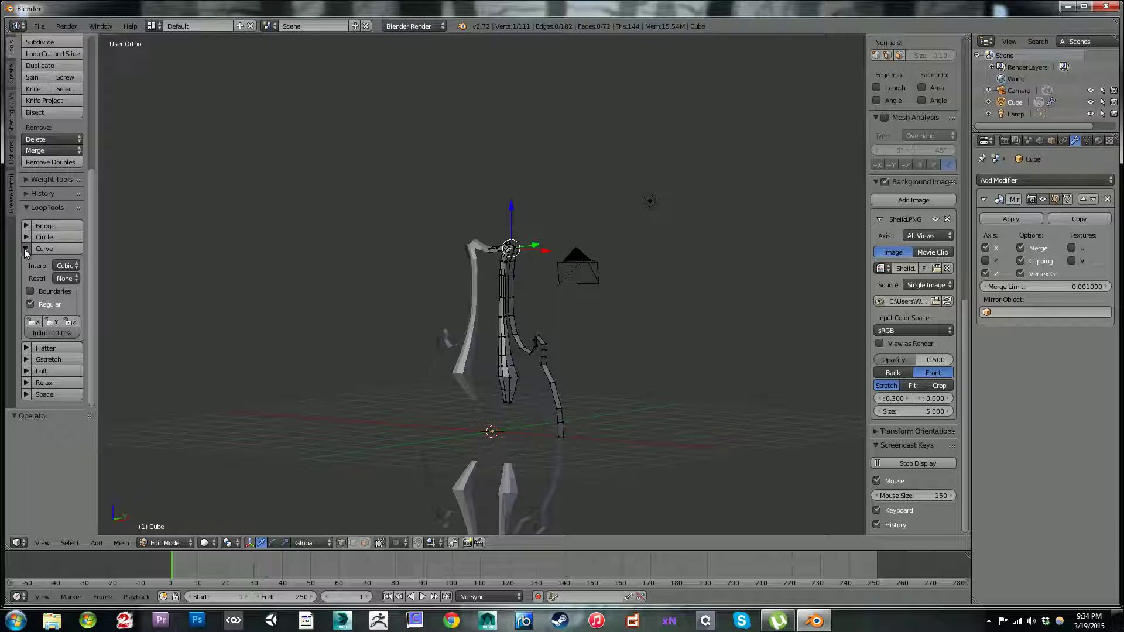
pyautogui.click(25, 248)
pyautogui.click(29, 225)
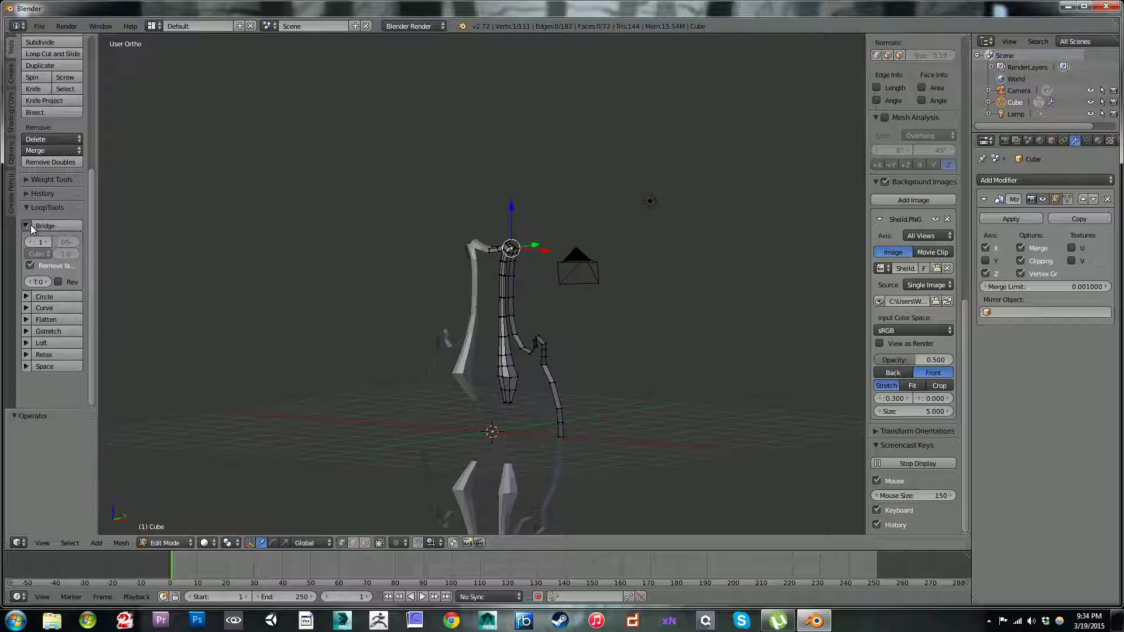
pyautogui.click(29, 225)
pyautogui.click(28, 208)
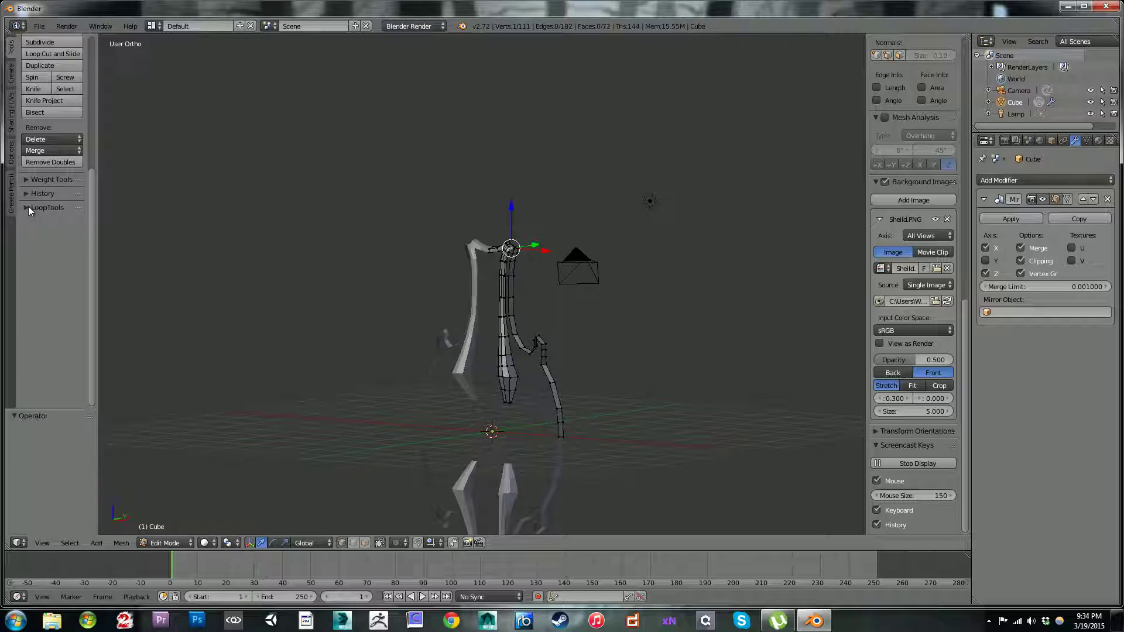
# Step: Fill a face across the top gap between the strap's outer edge and the outer strip, after undoing the stray vertex selection
pyautogui.moveTo(352, 276); pyautogui.dragTo(577, 265, button='middle')
pyautogui.scroll(7, 484, 323)
pyautogui.scroll(6, 375, 327)
pyautogui.scroll(4, 544, 296)
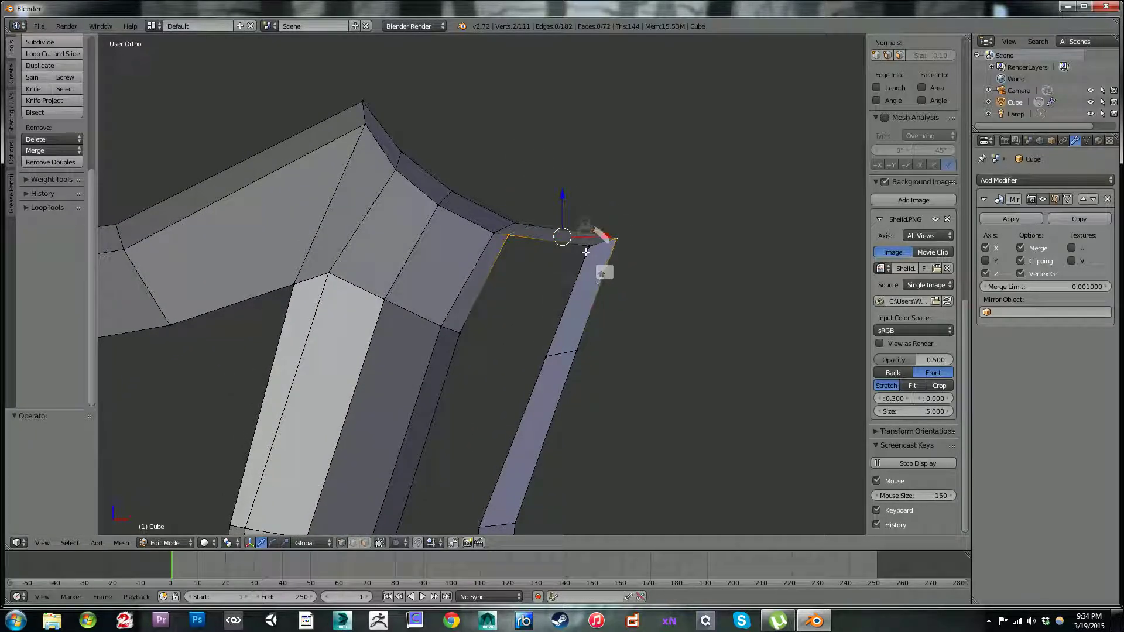
pyautogui.hotkey('ctrl', 'z')
pyautogui.hotkey('ctrl', 'z')
pyautogui.keyDown('shift'); pyautogui.rightClick(556, 355); pyautogui.keyUp('shift')
pyautogui.keyDown('shift'); pyautogui.rightClick(468, 328); pyautogui.keyUp('shift')
pyautogui.press('f')
# Step: Fill the second gap from the top between the strap and the outer strip using its four corner vertices
pyautogui.keyDown('shift'); pyautogui.moveTo(510, 323); pyautogui.dragTo(468, 155, button='middle'); pyautogui.keyUp('shift')
pyautogui.rightClick(477, 170)
pyautogui.keyDown('shift'); pyautogui.rightClick(560, 194); pyautogui.keyUp('shift')
pyautogui.keyDown('shift'); pyautogui.rightClick(499, 365); pyautogui.keyUp('shift')
pyautogui.keyDown('shift'); pyautogui.rightClick(410, 385); pyautogui.keyUp('shift')
pyautogui.keyDown('shift'); pyautogui.moveTo(470, 346); pyautogui.dragTo(474, 179, button='middle'); pyautogui.keyUp('shift')
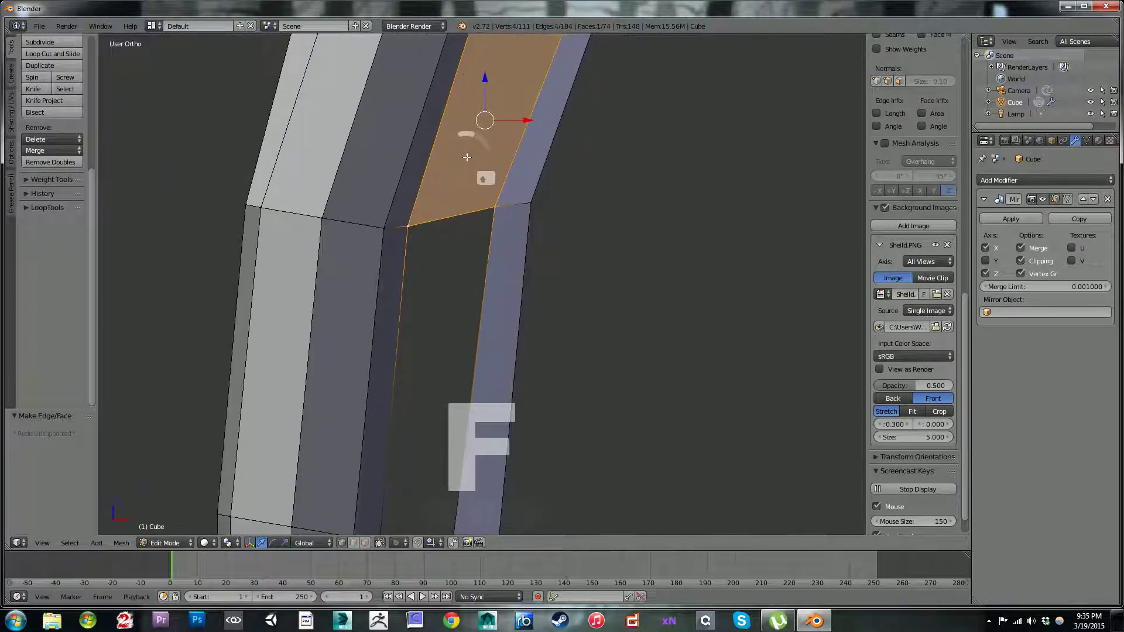
# Step: Fill the third gap from the top between the strap and the outer strip with a face
pyautogui.rightClick(409, 226)
pyautogui.keyDown('shift'); pyautogui.rightClick(496, 209); pyautogui.keyUp('shift')
pyautogui.keyDown('shift'); pyautogui.moveTo(484, 296); pyautogui.dragTo(488, 154, button='middle'); pyautogui.keyUp('shift')
pyautogui.scroll(-2, 471, 235)
pyautogui.keyDown('shift'); pyautogui.rightClick(465, 356); pyautogui.keyUp('shift')
pyautogui.keyDown('shift'); pyautogui.rightClick(433, 354); pyautogui.keyUp('shift')
pyautogui.press('f')
# Step: Fill the fourth gap from the top between the strap and the outer strip with a face
pyautogui.keyDown('shift'); pyautogui.moveTo(447, 358); pyautogui.dragTo(432, 203, button='middle'); pyautogui.keyUp('shift')
pyautogui.rightClick(428, 198)
pyautogui.keyDown('shift'); pyautogui.rightClick(473, 205); pyautogui.keyUp('shift')
pyautogui.keyDown('shift'); pyautogui.moveTo(483, 291); pyautogui.dragTo(466, 144, button='middle'); pyautogui.keyUp('shift')
pyautogui.scroll(-2, 442, 265)
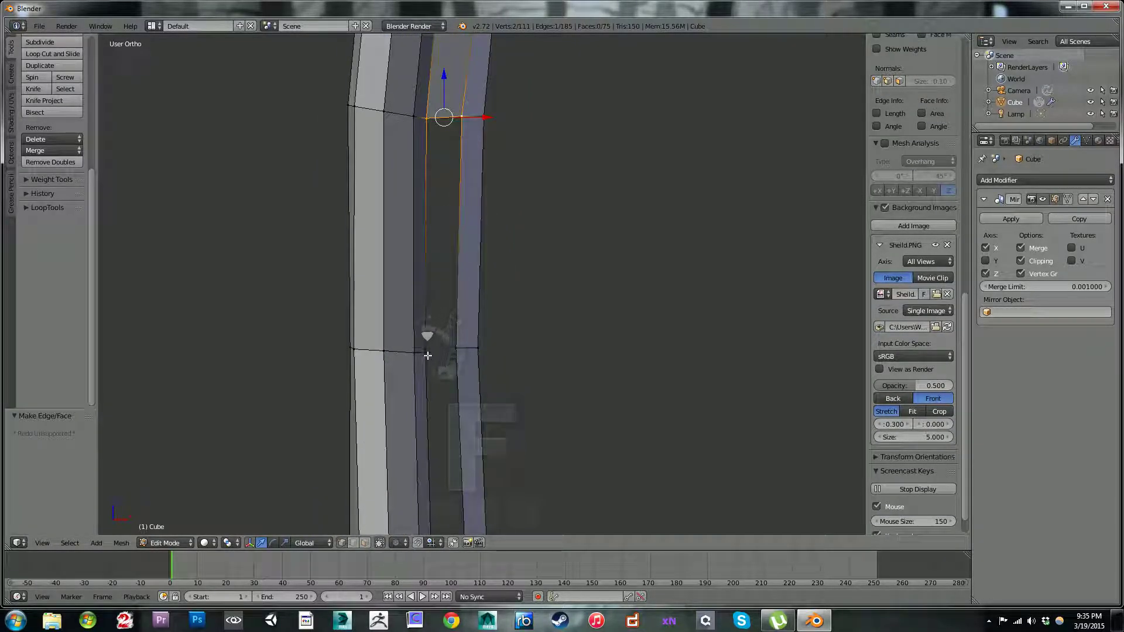
pyautogui.keyDown('shift'); pyautogui.rightClick(456, 348); pyautogui.keyUp('shift')
pyautogui.keyDown('shift'); pyautogui.rightClick(426, 353); pyautogui.keyUp('shift')
pyautogui.press('f')
# Step: Undo the stray vertex selections and fill the fifth gap between the strap and the outer strip from its upper edge
pyautogui.keyDown('shift'); pyautogui.moveTo(470, 341); pyautogui.dragTo(486, 183, button='middle'); pyautogui.keyUp('shift')
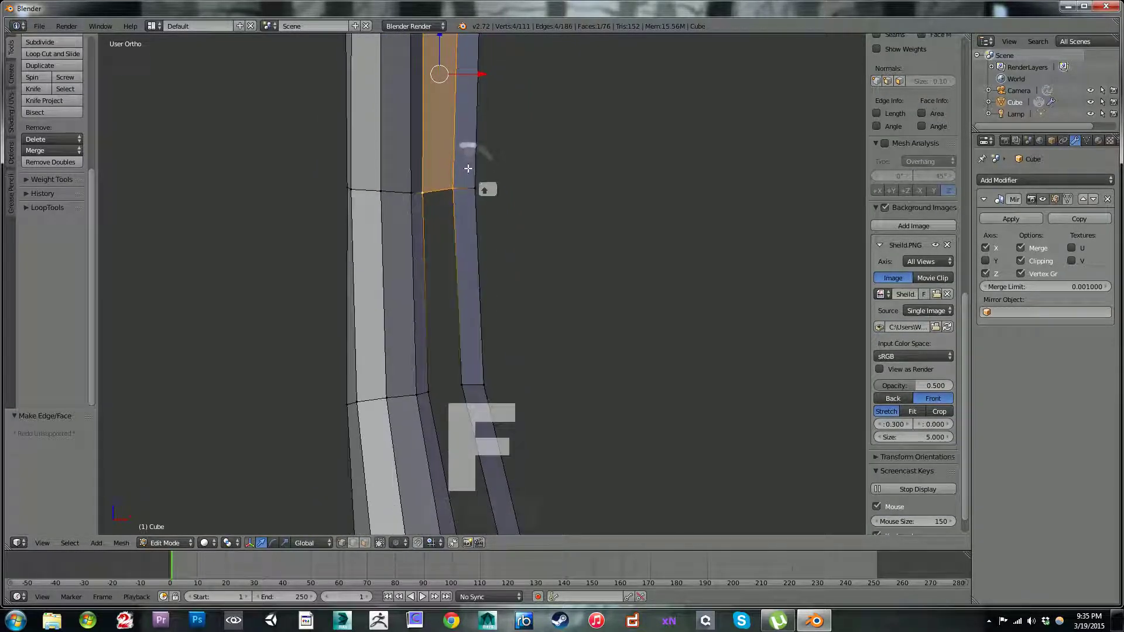
pyautogui.rightClick(453, 185)
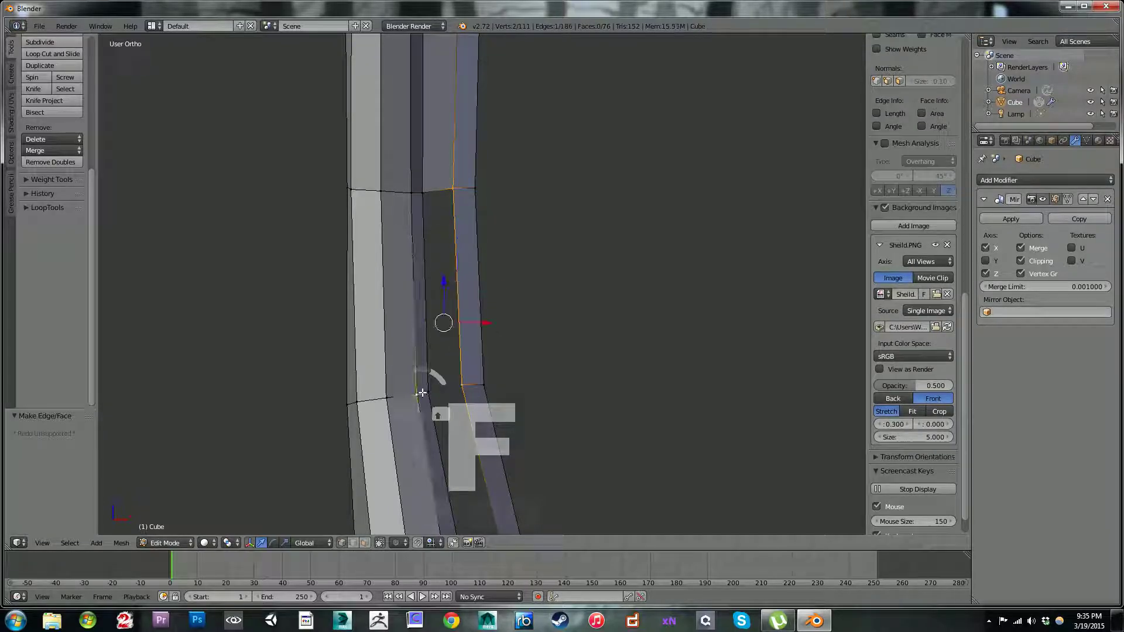
pyautogui.hotkey('ctrl', 'z')
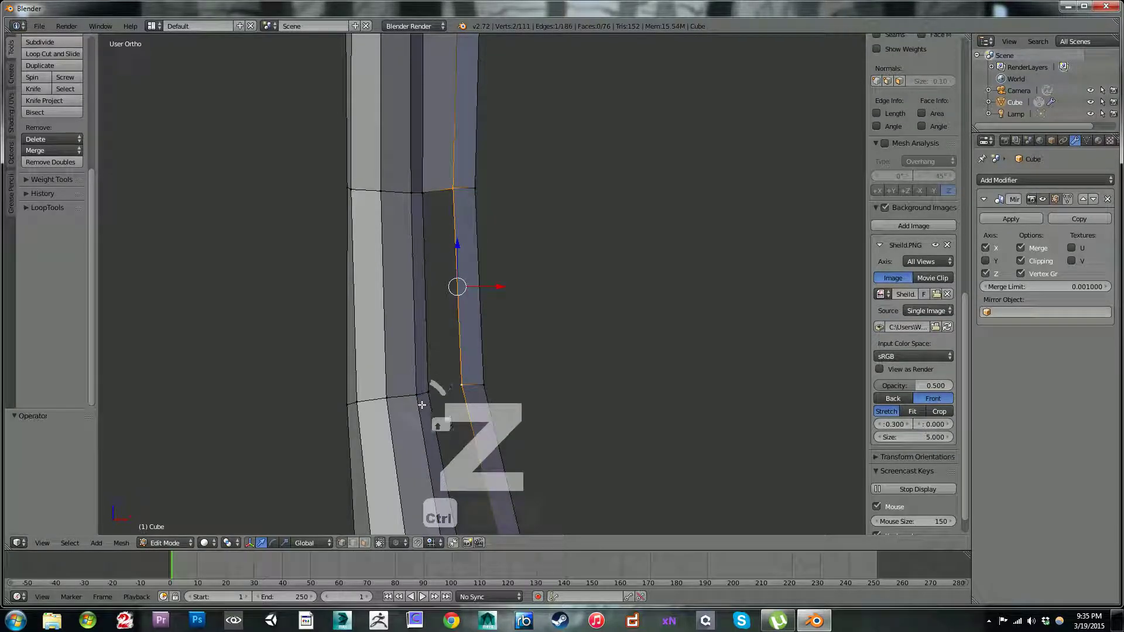
pyautogui.rightClick(430, 189)
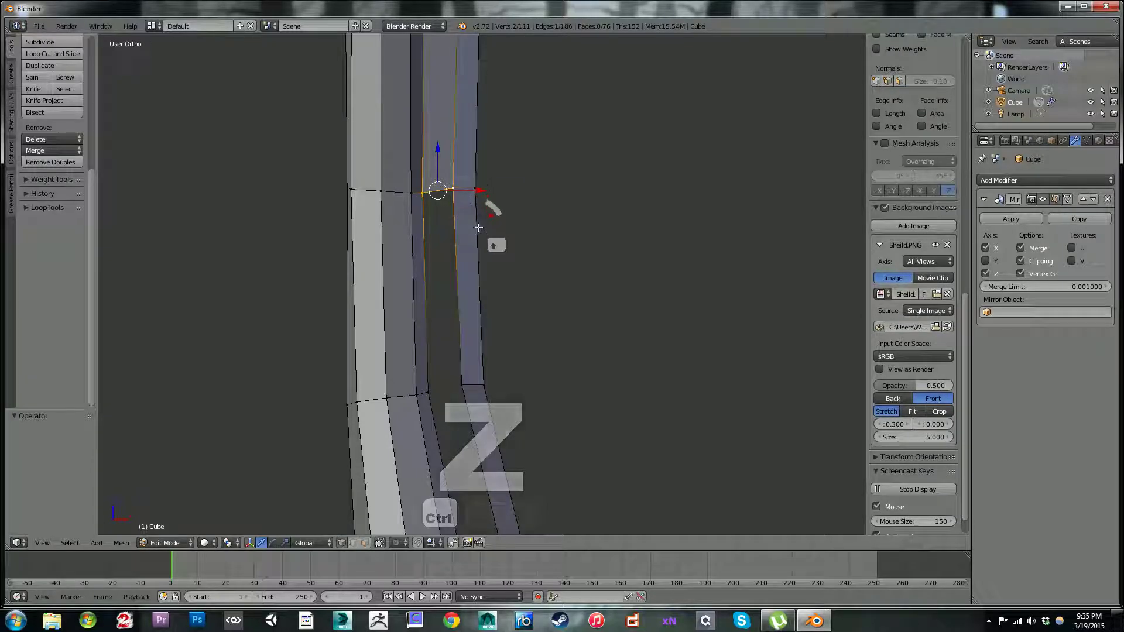
pyautogui.hotkey('ctrl', 'z')
pyautogui.press('f')
pyautogui.scroll(-3, 591, 387)
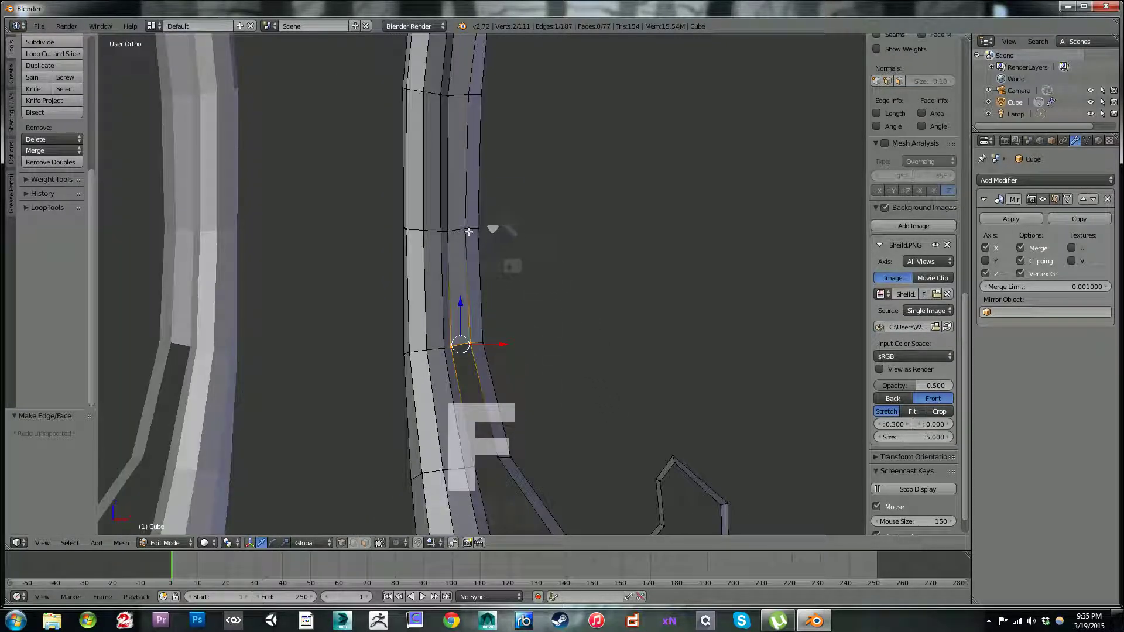
# Step: Undo the last three face fills between the strap and the outer strip
pyautogui.hotkey('ctrl', 'z')
pyautogui.hotkey('ctrl', 'z')
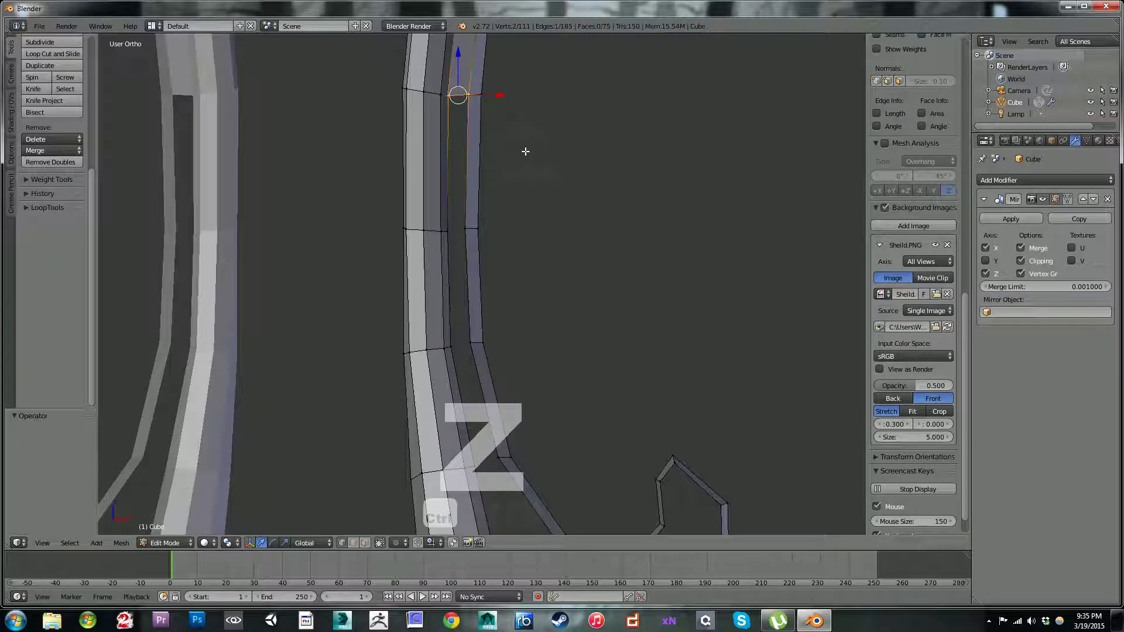
pyautogui.keyDown('shift'); pyautogui.rightClick(525, 141); pyautogui.keyUp('shift')
pyautogui.keyDown('shift'); pyautogui.moveTo(522, 108); pyautogui.dragTo(575, 296, button='middle'); pyautogui.keyUp('shift')
pyautogui.hotkey('ctrl', 'z')
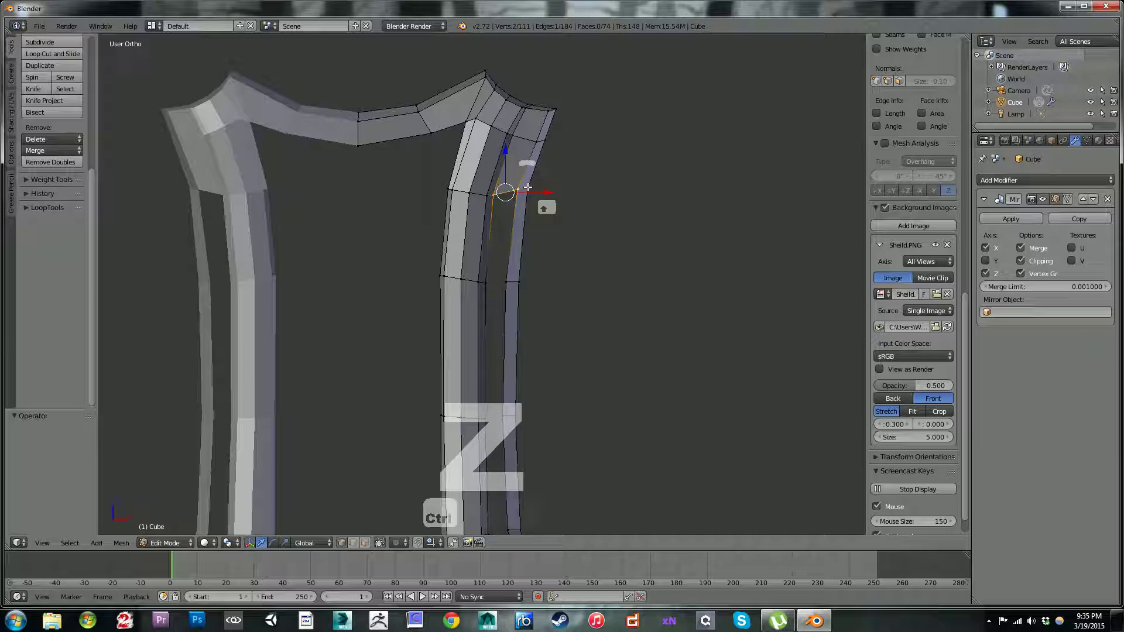
# Step: Fill four consecutive faces down the gap between the strap and the outer strip, starting from the selected upper edge
pyautogui.scroll(2, 527, 188)
pyautogui.scroll(2, 534, 189)
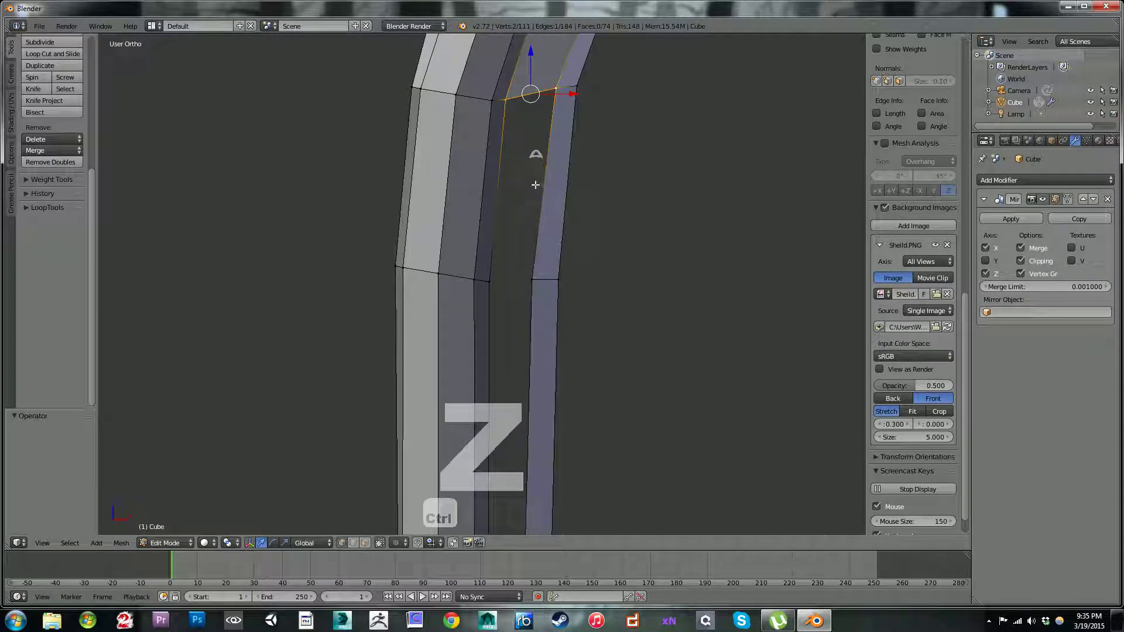
pyautogui.keyDown('shift'); pyautogui.moveTo(533, 187); pyautogui.dragTo(530, 303, button='middle'); pyautogui.keyUp('shift')
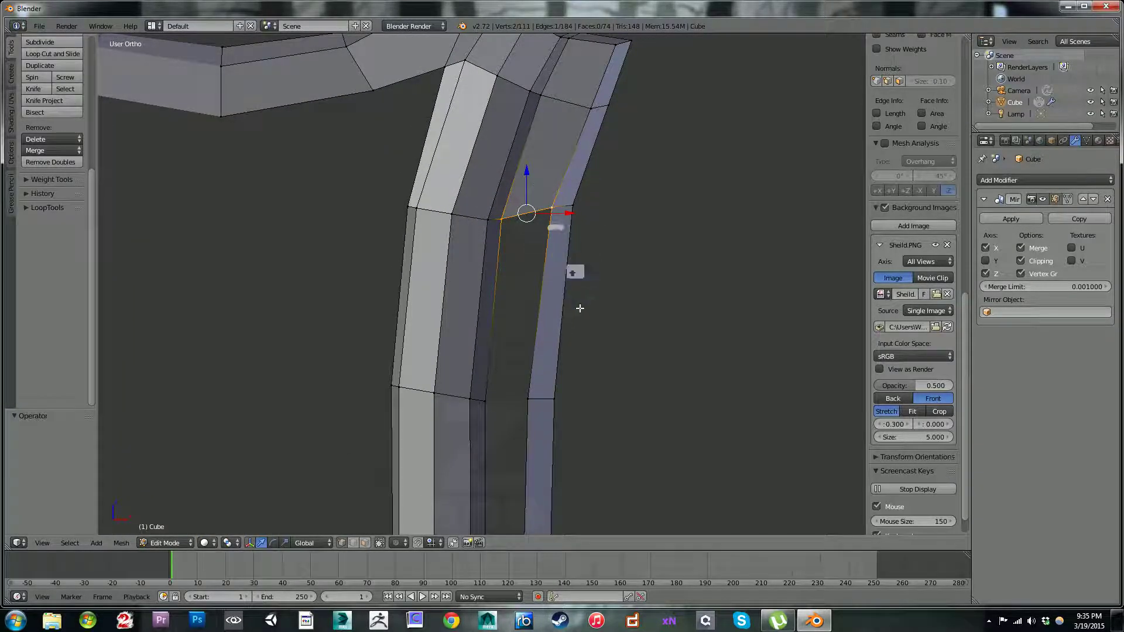
pyautogui.scroll(-6, 601, 336)
pyautogui.keyDown('shift'); pyautogui.moveTo(579, 392); pyautogui.dragTo(549, 180, button='middle'); pyautogui.keyUp('shift')
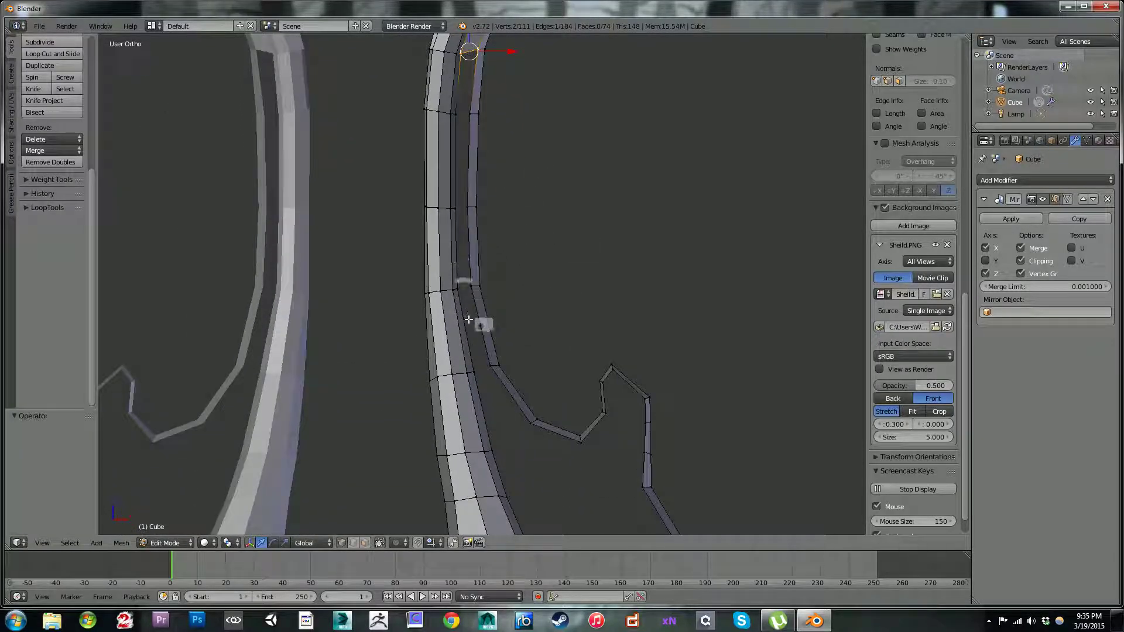
pyautogui.keyDown('shift'); pyautogui.moveTo(550, 162); pyautogui.dragTo(567, 251, button='middle'); pyautogui.keyUp('shift')
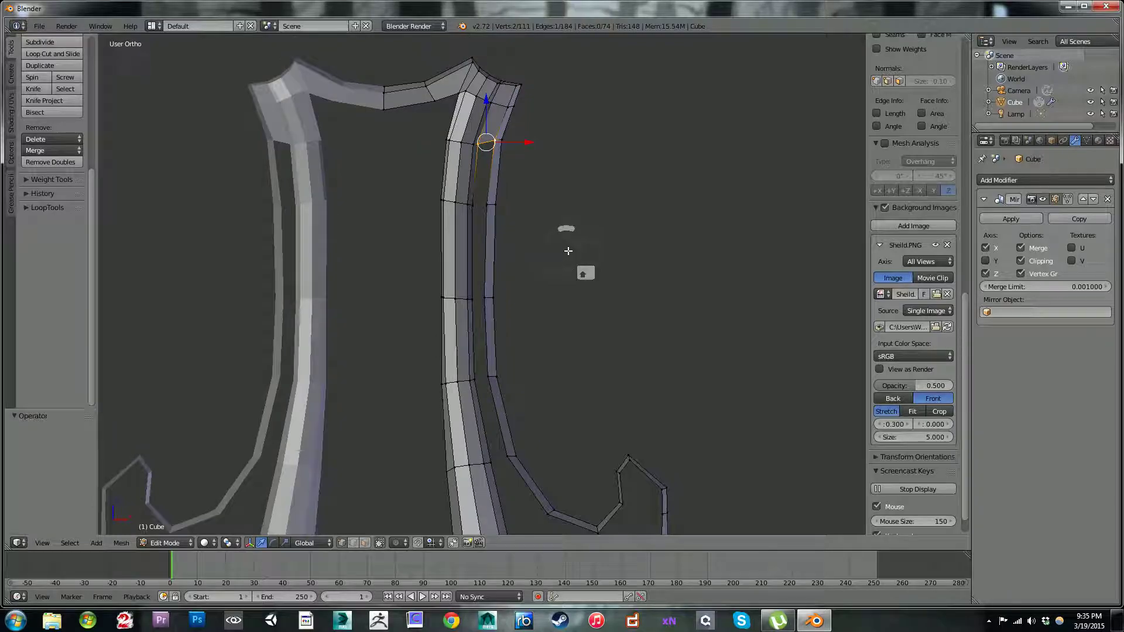
pyautogui.press('f')
pyautogui.press('f')
pyautogui.press('f')
pyautogui.press('f')
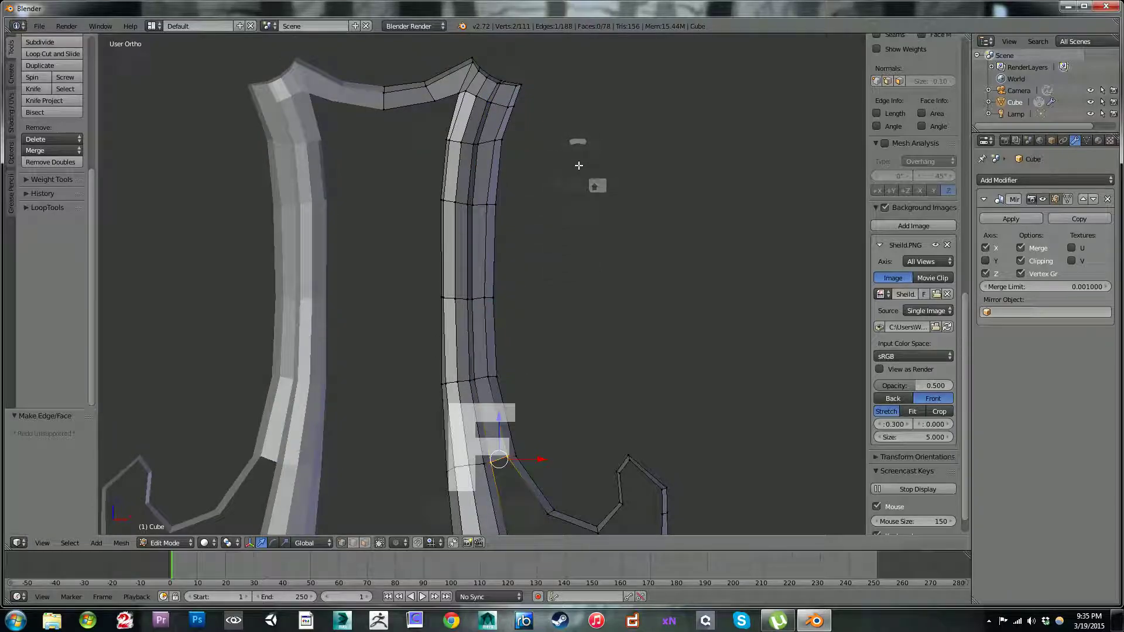
# Step: Fill the widening gap where the outer strip curves away from the strap, undoing the fill once and making it again
pyautogui.scroll(-3, 589, 262)
pyautogui.keyDown('shift'); pyautogui.moveTo(590, 318); pyautogui.dragTo(539, 100, button='middle'); pyautogui.keyUp('shift')
pyautogui.scroll(3, 539, 93)
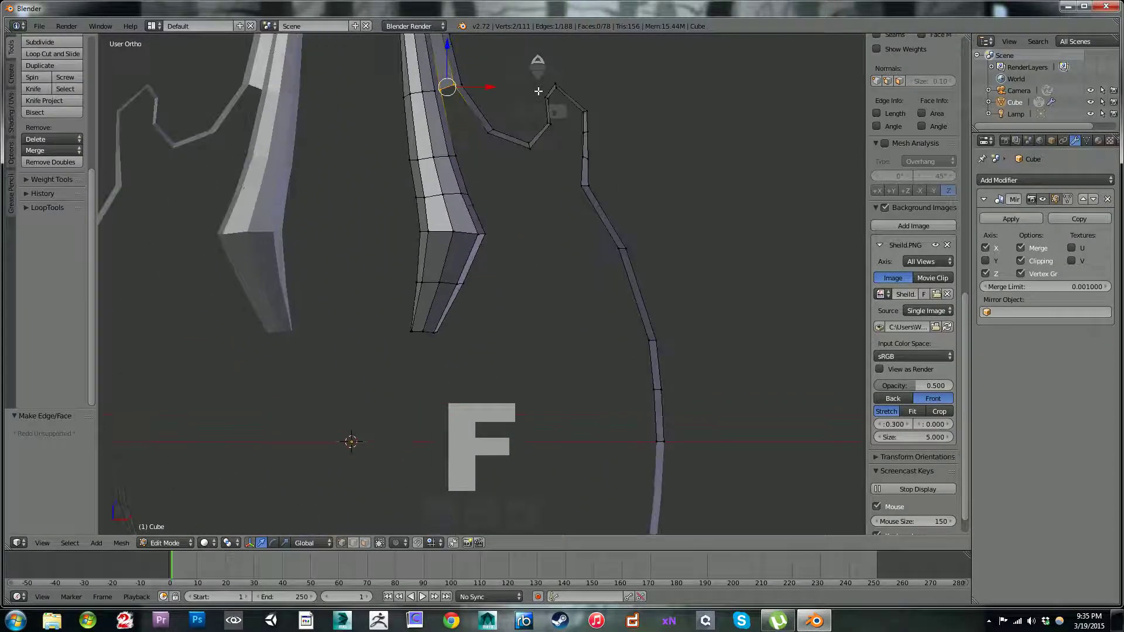
pyautogui.scroll(3, 515, 175)
pyautogui.press('f')
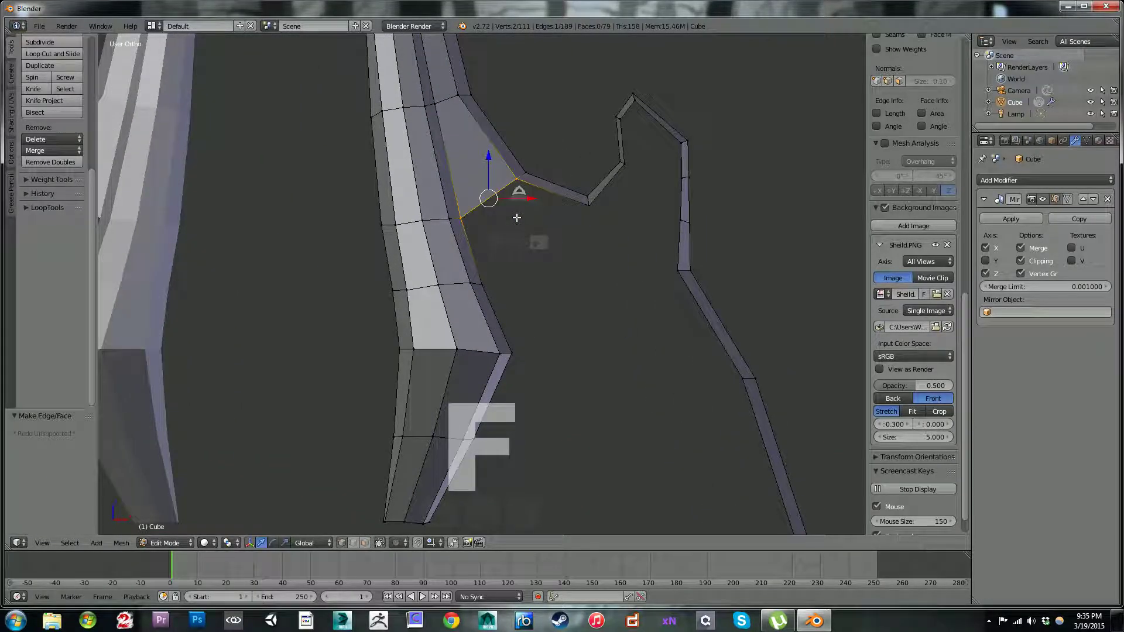
pyautogui.scroll(-4, 481, 128)
pyautogui.scroll(-3, 482, 129)
pyautogui.scroll(4, 501, 215)
pyautogui.hotkey('ctrl', 'z')
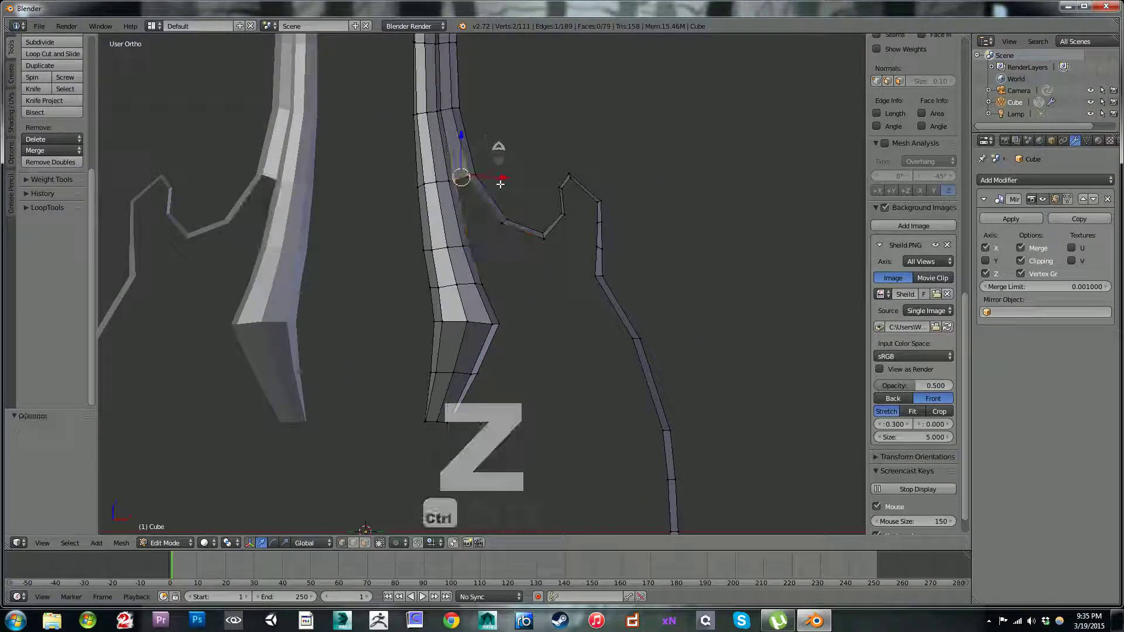
pyautogui.press('f')
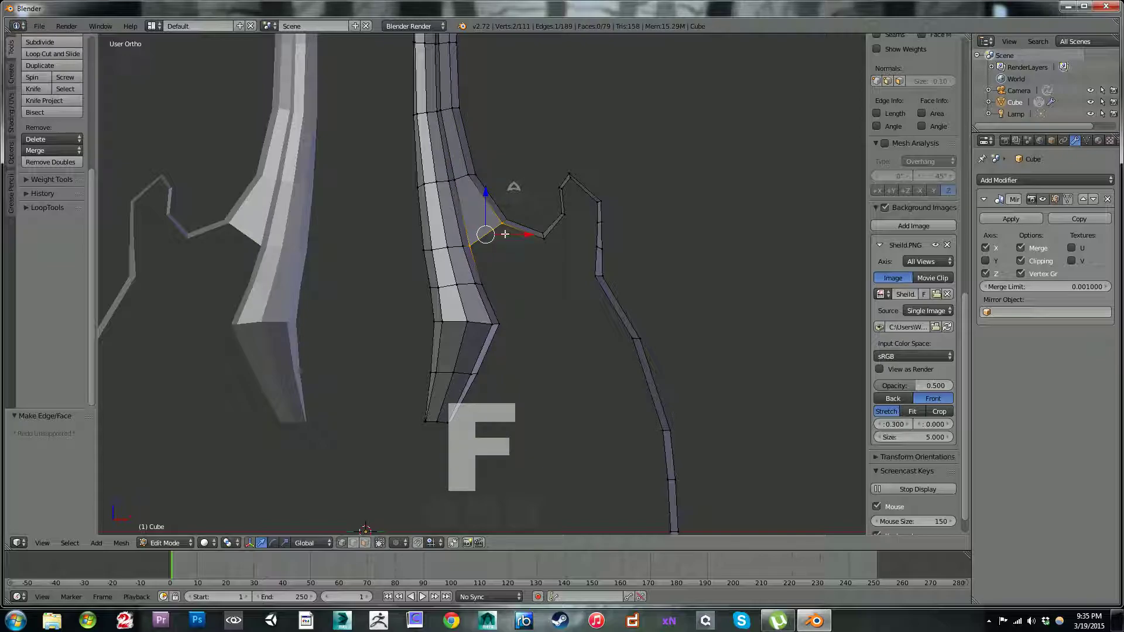
# Step: Fill the next face between the strap and the outer strip, reaching the low point of the strip's dip
pyautogui.scroll(1, 497, 244)
pyautogui.keyDown('shift'); pyautogui.rightClick(508, 197); pyautogui.keyUp('shift')
pyautogui.hotkey('ctrl', 'z')
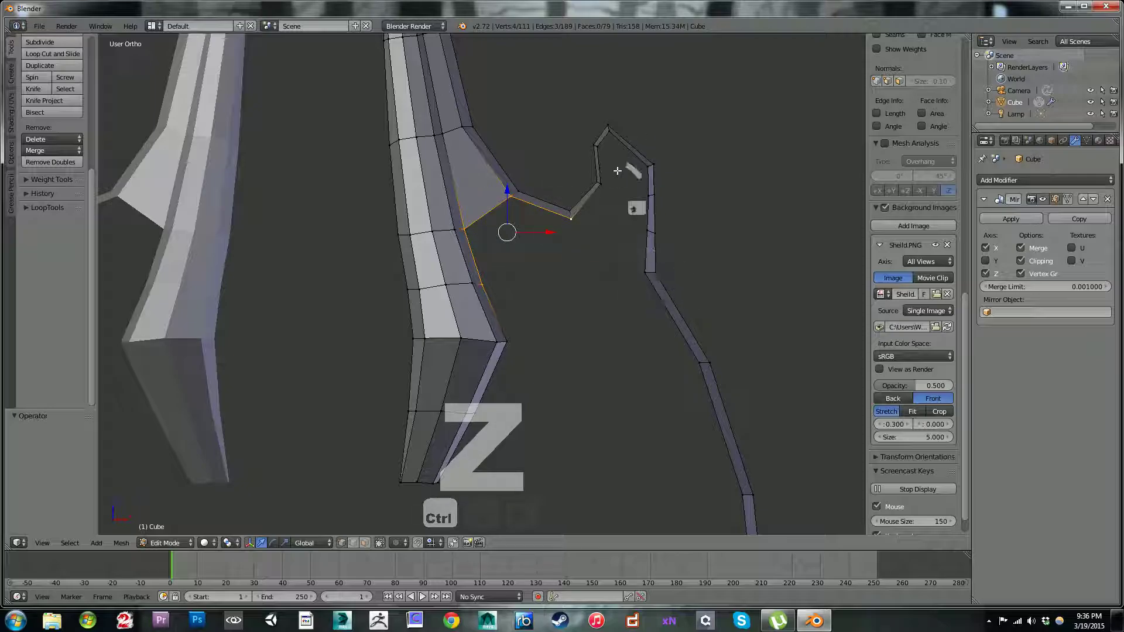
pyautogui.scroll(-4, 584, 274)
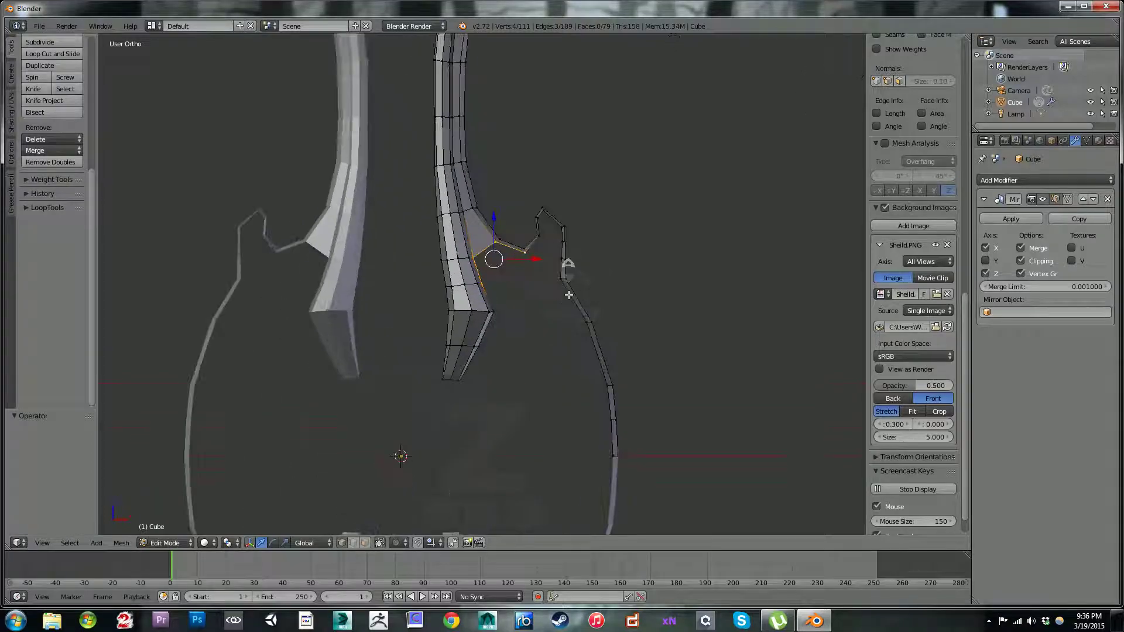
pyautogui.keyDown('ctrl'); pyautogui.scroll(-1, 564, 363); pyautogui.keyUp('ctrl')
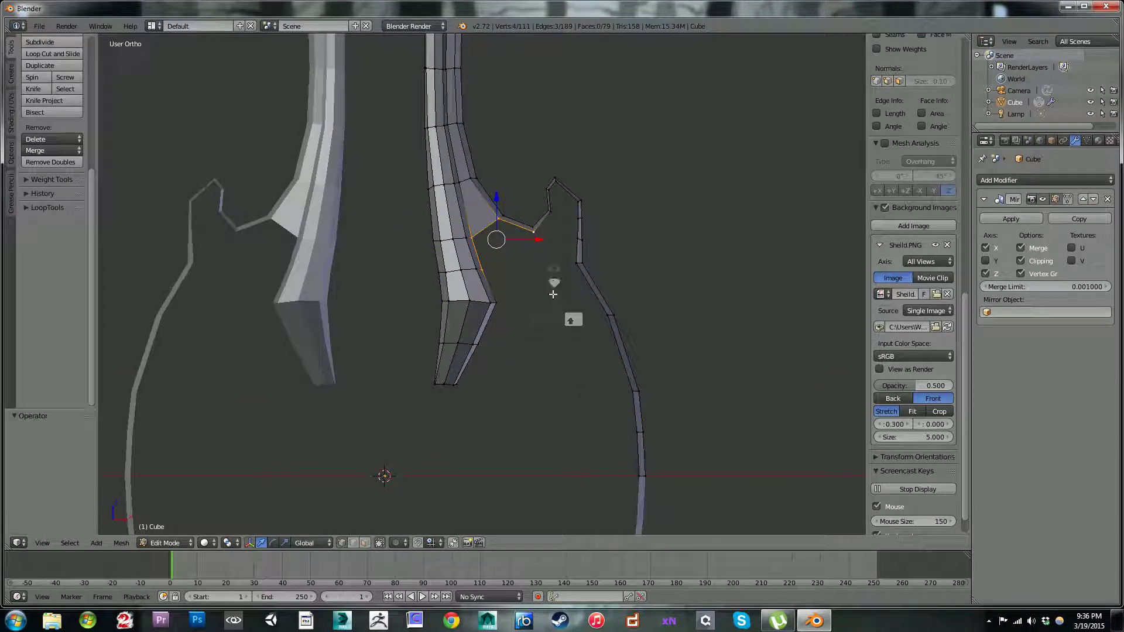
pyautogui.press('f')
# Step: Add a loop cut across the sloping top segment of the outer strip's spike and extrude its inner vertex down into the spike
pyautogui.scroll(3, 542, 257)
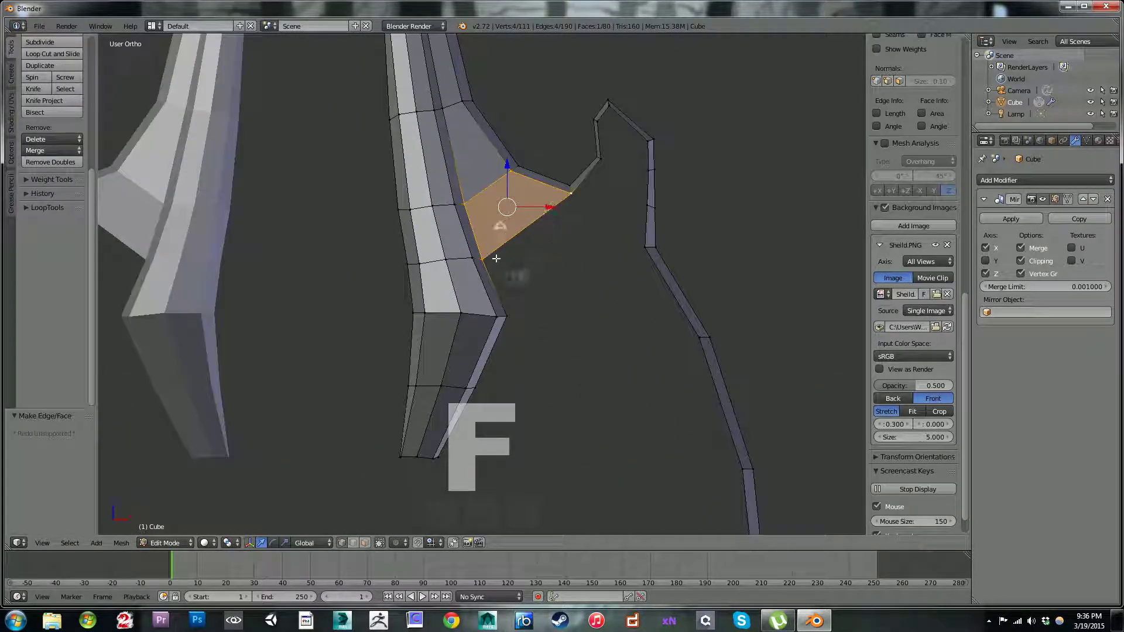
pyautogui.hotkey('ctrl', 'r')
pyautogui.click(633, 109)
pyautogui.click(633, 109)
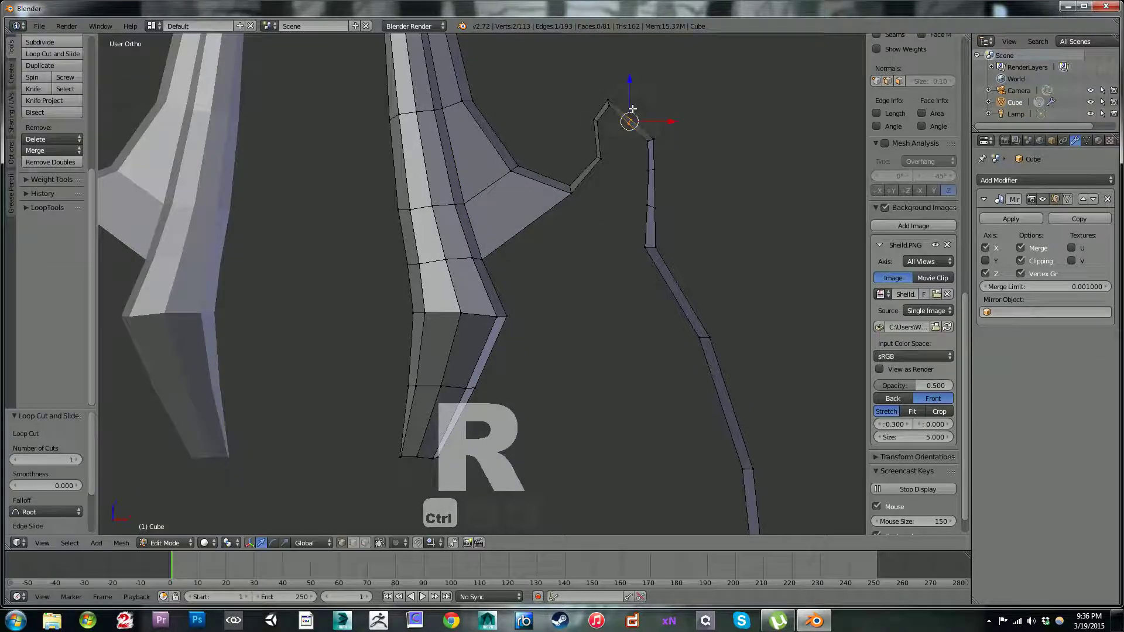
pyautogui.rightClick(624, 130)
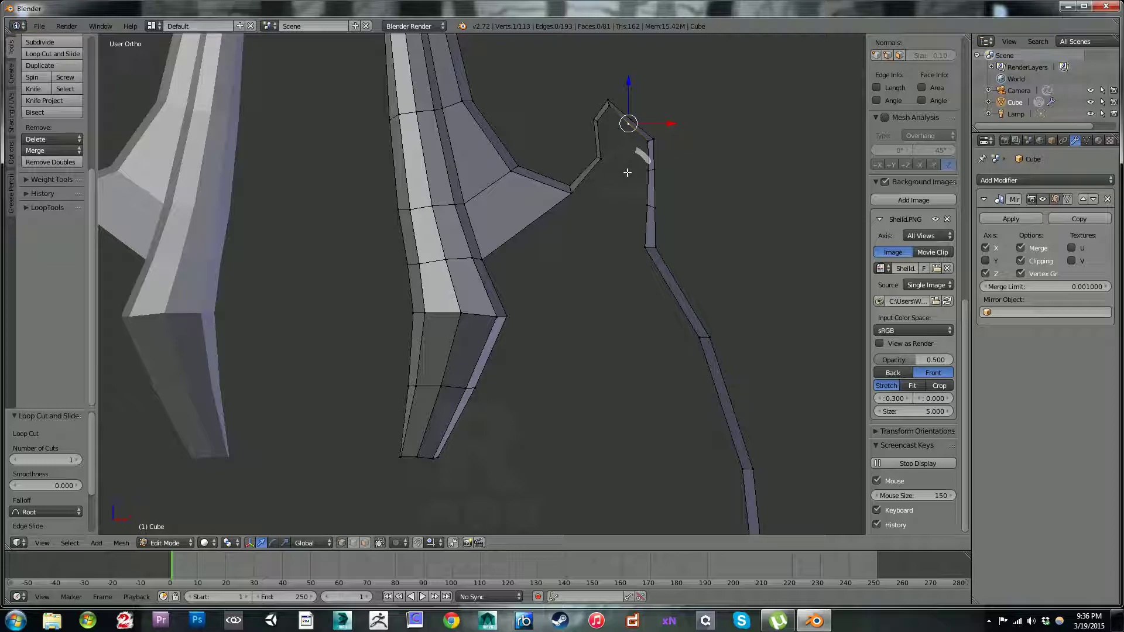
pyautogui.press('e')
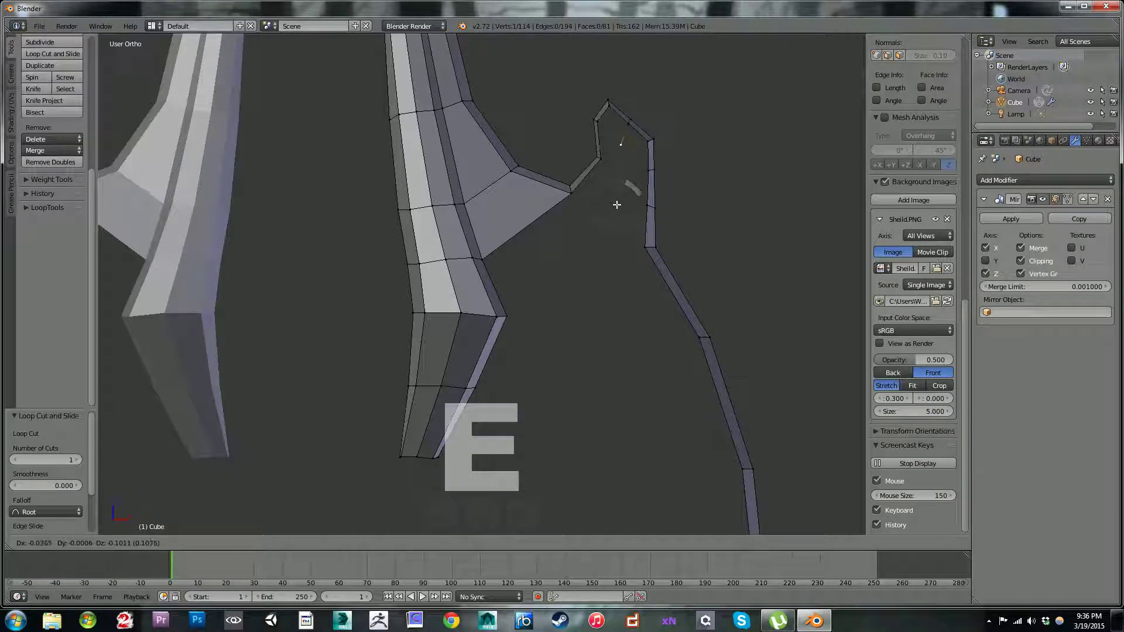
pyautogui.click(619, 206)
# Step: Fill a face at the spike's tip between the strip's inner vertices and the extruded vertex
pyautogui.keyDown('ctrl'); pyautogui.rightClick(597, 121); pyautogui.keyUp('ctrl')
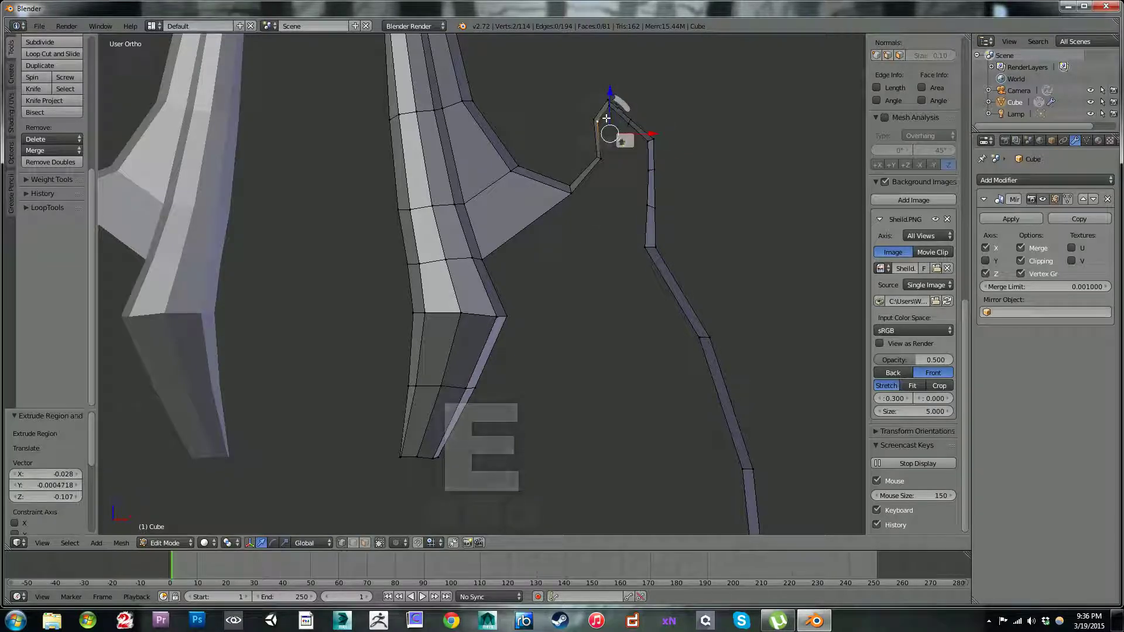
pyautogui.keyDown('ctrl'); pyautogui.rightClick(647, 166); pyautogui.keyUp('ctrl')
pyautogui.rightClick(621, 146)
pyautogui.keyDown('shift'); pyautogui.rightClick(599, 120); pyautogui.keyUp('shift')
pyautogui.keyDown('shift'); pyautogui.rightClick(611, 108); pyautogui.keyUp('shift')
pyautogui.keyDown('shift'); pyautogui.rightClick(625, 125); pyautogui.keyUp('shift')
pyautogui.press('f')
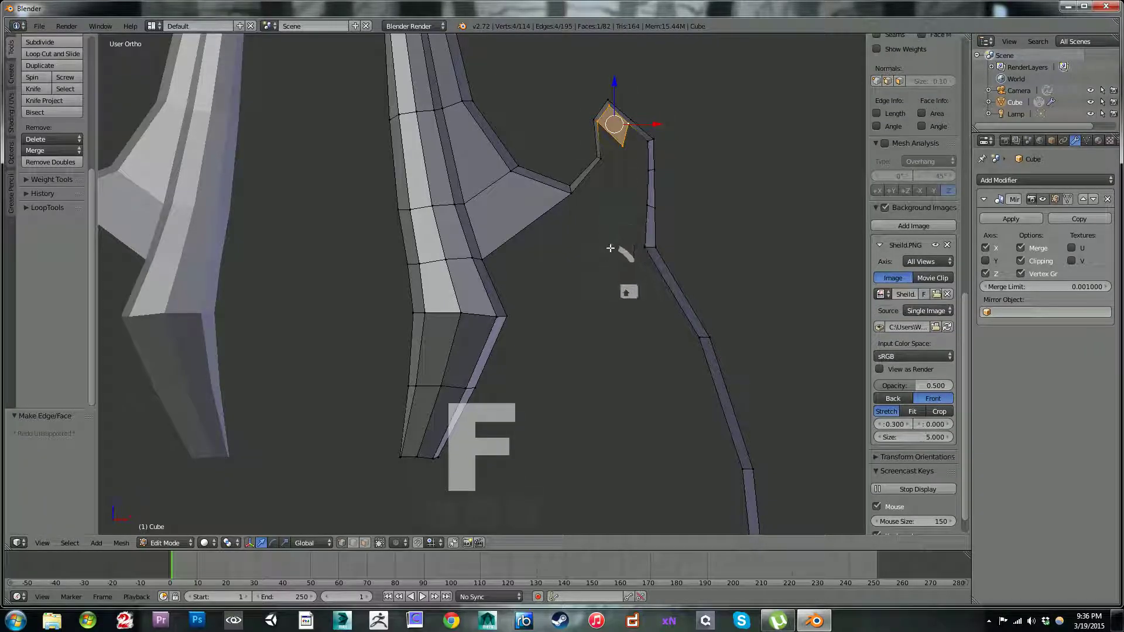
# Step: Fill a second face beside it, joining the extruded vertex to the inner edge of the spike's outer side
pyautogui.keyDown('shift'); pyautogui.moveTo(611, 261); pyautogui.dragTo(633, 136, button='middle'); pyautogui.keyUp('shift')
pyautogui.scroll(-3, 603, 186)
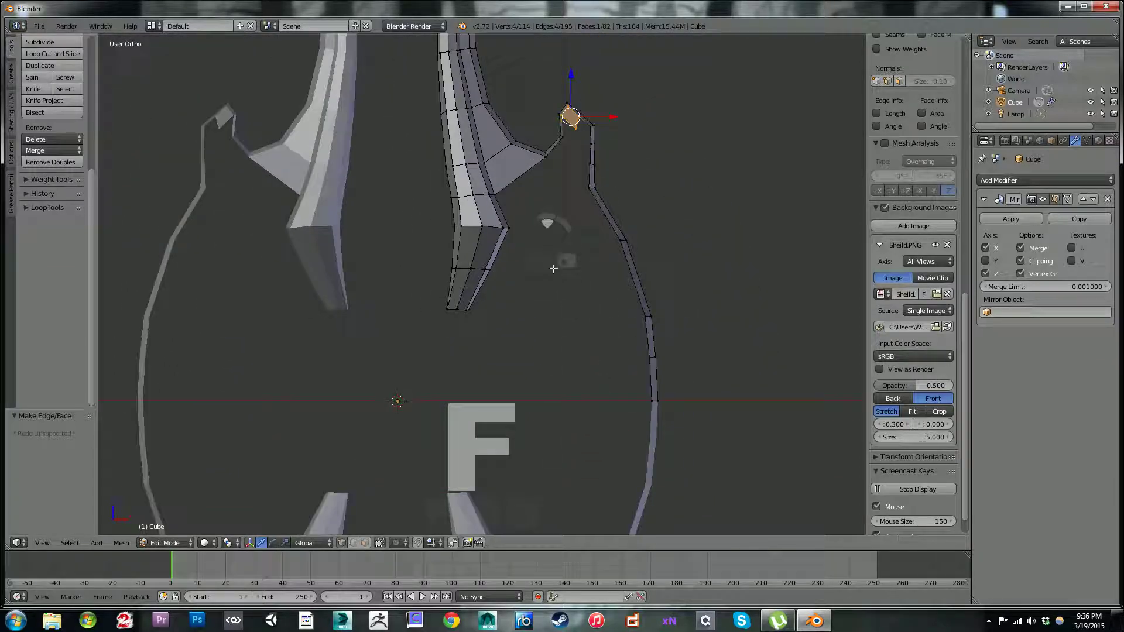
pyautogui.keyDown('shift'); pyautogui.moveTo(565, 142); pyautogui.dragTo(568, 233, button='middle'); pyautogui.keyUp('shift')
pyautogui.scroll(4, 567, 233)
pyautogui.keyDown('shift'); pyautogui.moveTo(584, 193); pyautogui.dragTo(527, 263, button='middle'); pyautogui.keyUp('shift')
pyautogui.scroll(3, 651, 208)
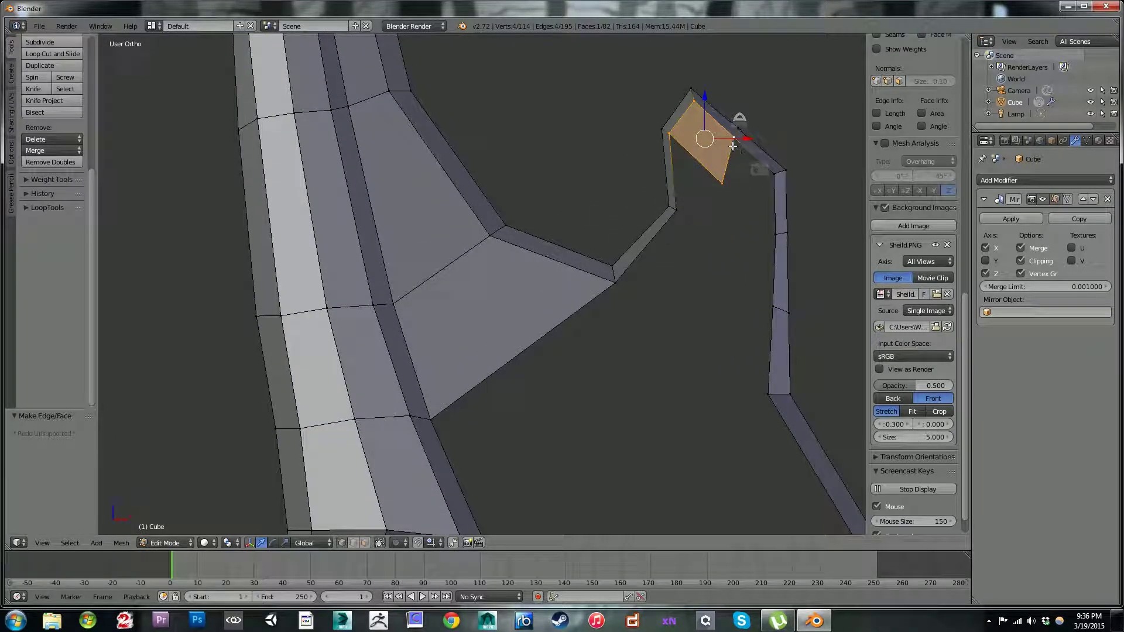
pyautogui.rightClick(734, 140)
pyautogui.hotkey('ctrl', 'z')
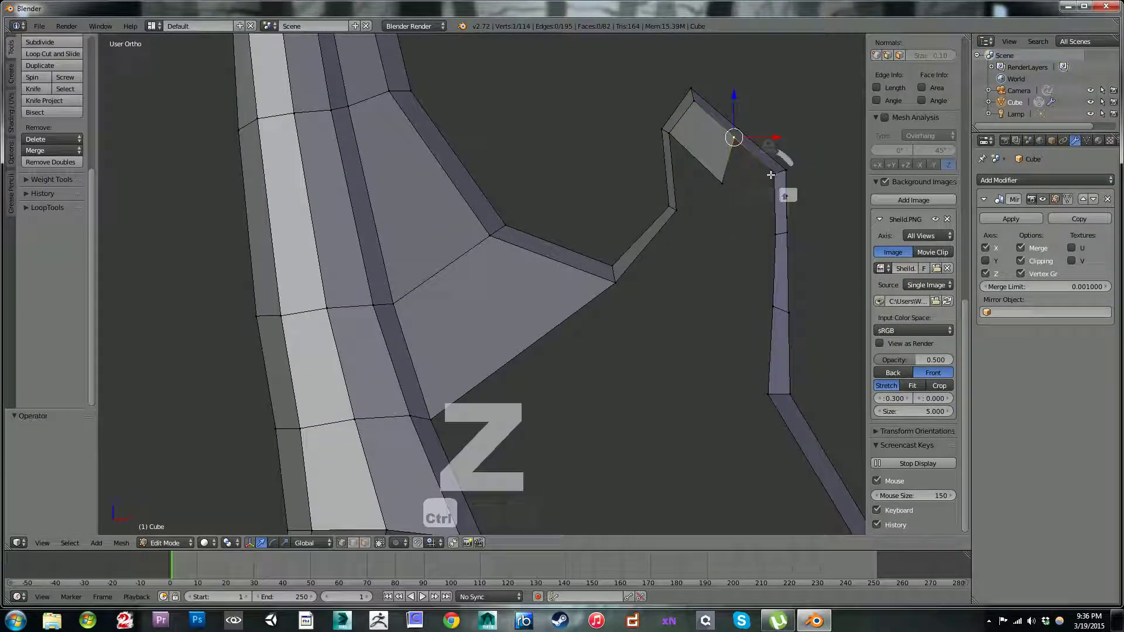
pyautogui.keyDown('shift'); pyautogui.rightClick(770, 175); pyautogui.keyUp('shift')
pyautogui.keyDown('shift'); pyautogui.rightClick(773, 233); pyautogui.keyUp('shift')
pyautogui.keyDown('shift'); pyautogui.rightClick(727, 180); pyautogui.keyUp('shift')
pyautogui.press('f')
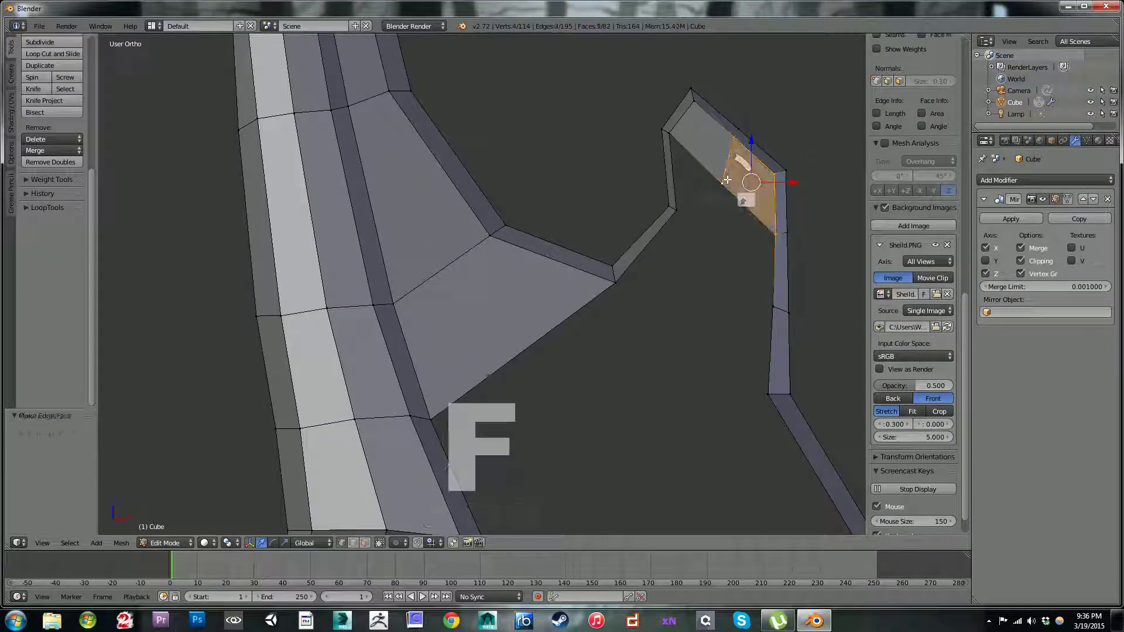
# Step: In front view, fill a face down the spike's inner side and move its free vertex about -0.041 in X and 0.065 in Z
pyautogui.press('KP_1')
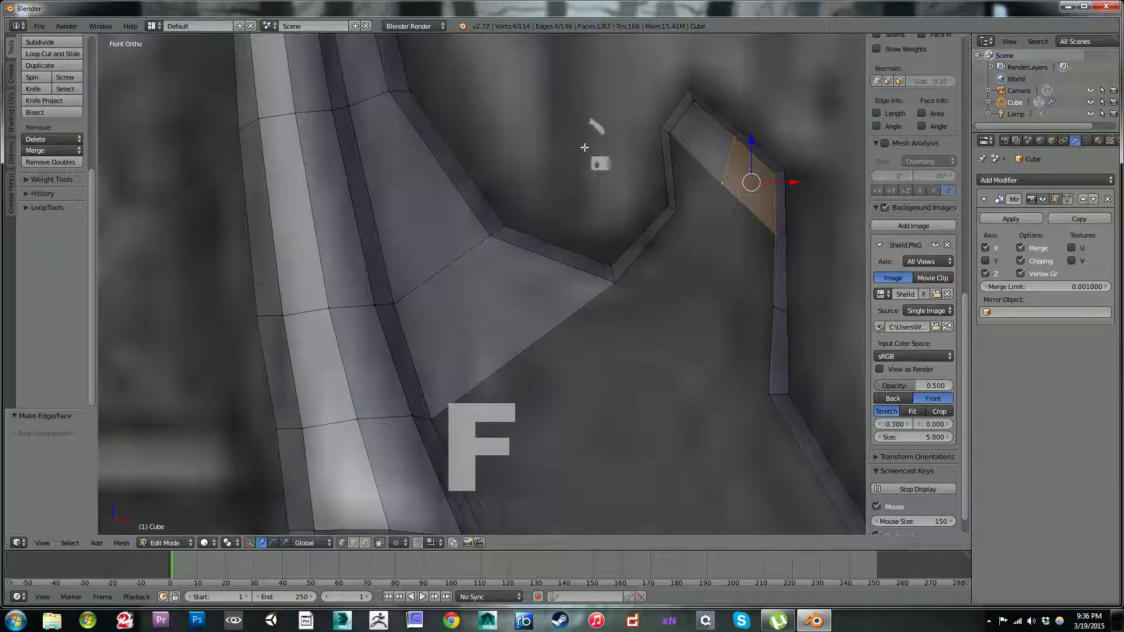
pyautogui.scroll(-4, 607, 346)
pyautogui.scroll(-2, 607, 348)
pyautogui.scroll(7, 595, 306)
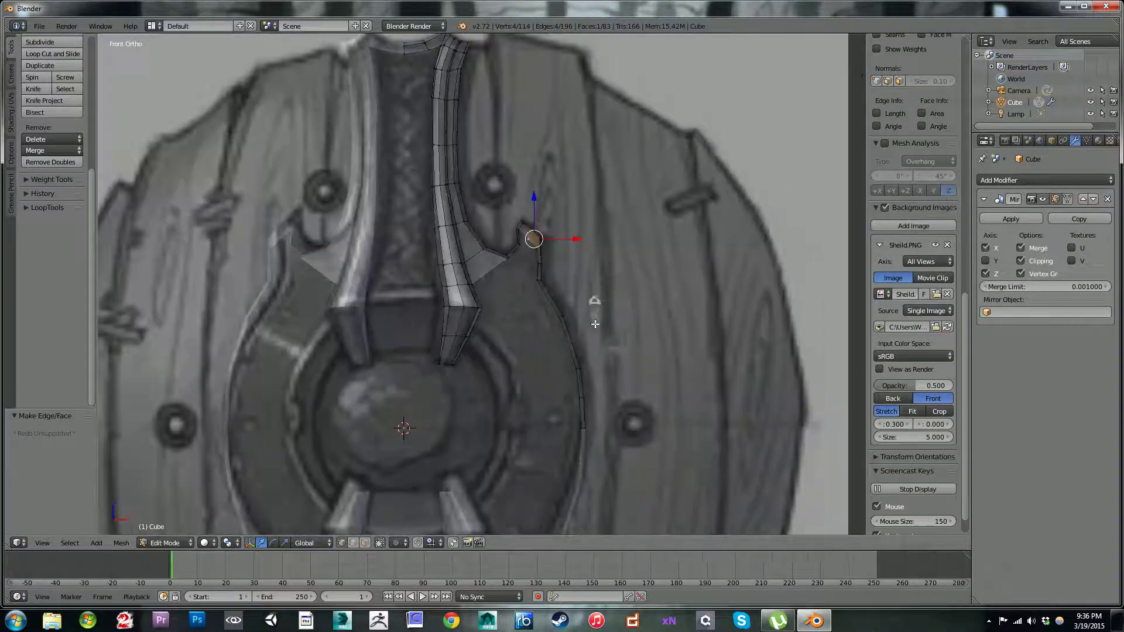
pyautogui.scroll(4, 567, 275)
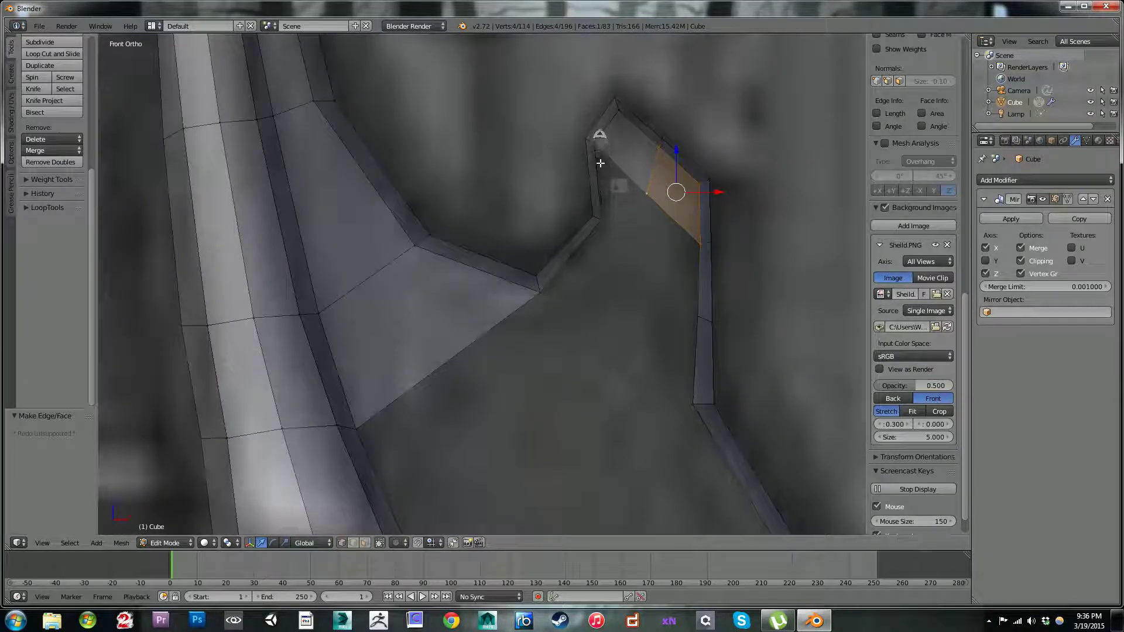
pyautogui.rightClick(595, 143)
pyautogui.press('f')
pyautogui.press('g')
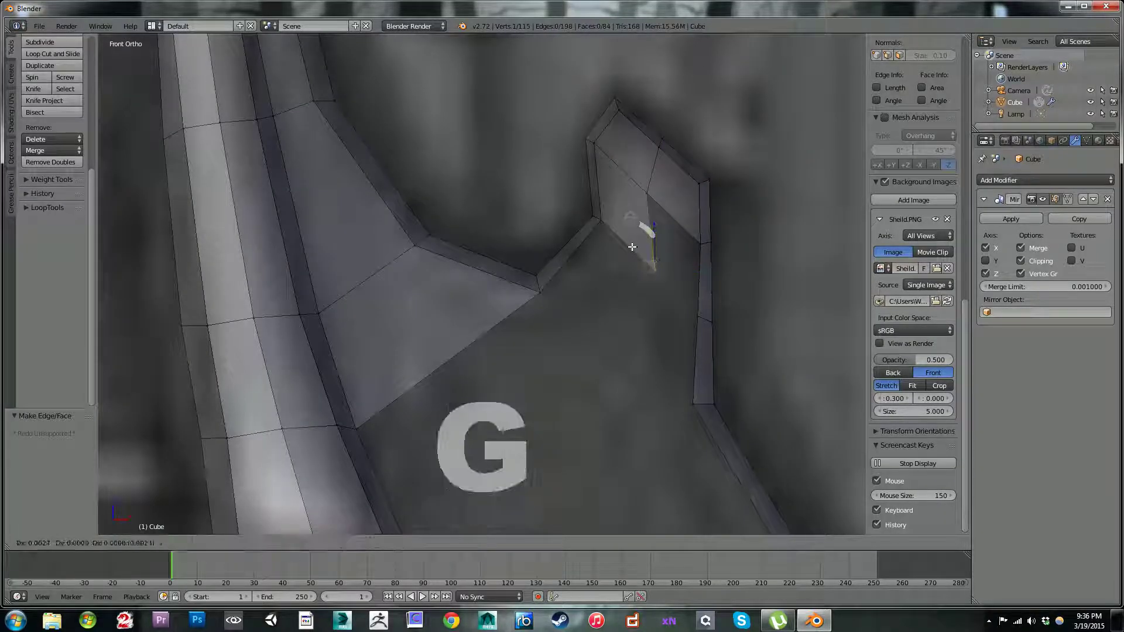
pyautogui.click(626, 215)
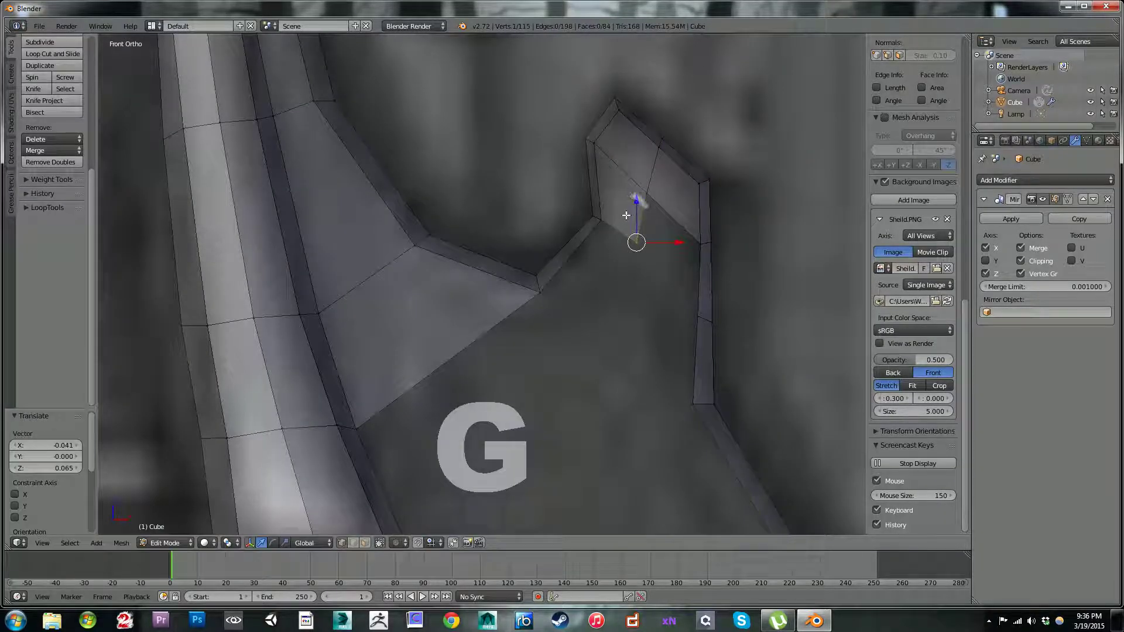
# Step: Fill the face between the spike's central vertices and the inner edge of its outer side
pyautogui.keyDown('shift'); pyautogui.rightClick(644, 190); pyautogui.keyUp('shift')
pyautogui.keyDown('shift'); pyautogui.rightClick(700, 235); pyautogui.keyUp('shift')
pyautogui.keyDown('shift'); pyautogui.rightClick(698, 315); pyautogui.keyUp('shift')
pyautogui.press('f')
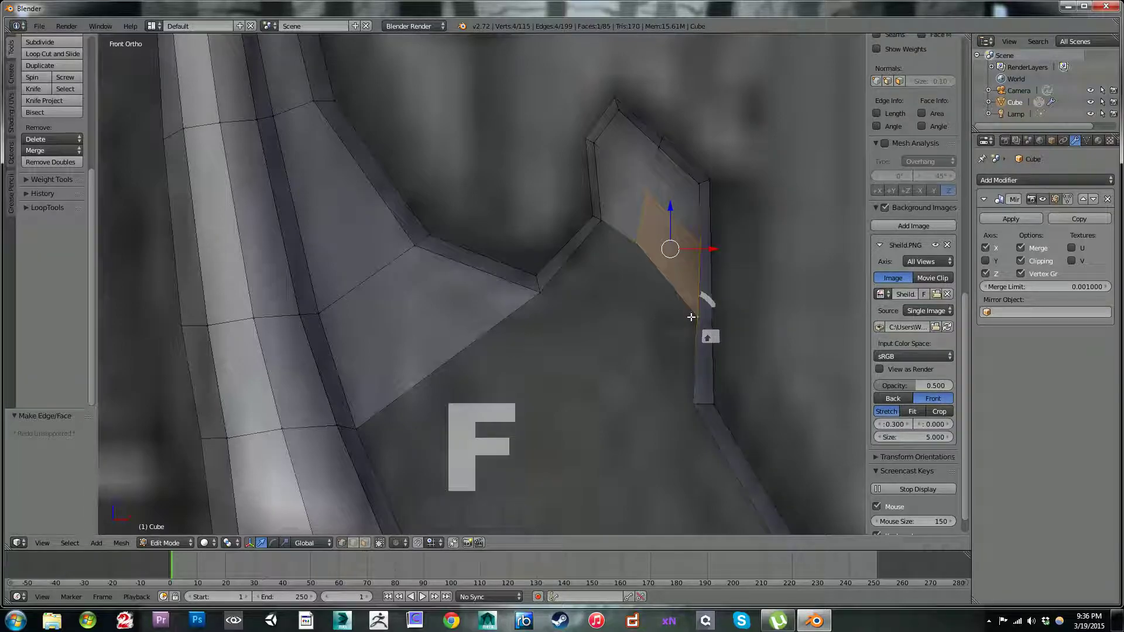
# Step: Reposition the lower central vertex of the spike so the faces on both sides are evenly shaped
pyautogui.rightClick(638, 245)
pyautogui.press('g')
pyautogui.click(646, 222)
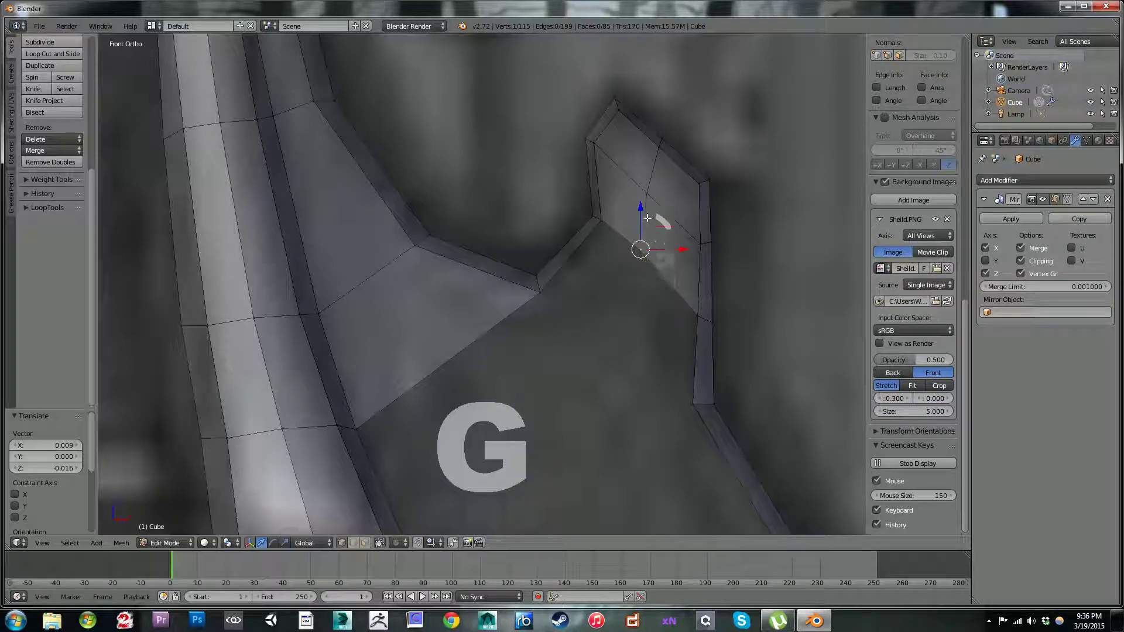
pyautogui.press('g')
pyautogui.click(637, 249)
pyautogui.press('g')
pyautogui.click(646, 260)
# Step: Fill a face from the spike's base to the strip's dip and move its free vertex about 0.069 in X and -0.042 in Z
pyautogui.rightClick(602, 226)
pyautogui.press('f')
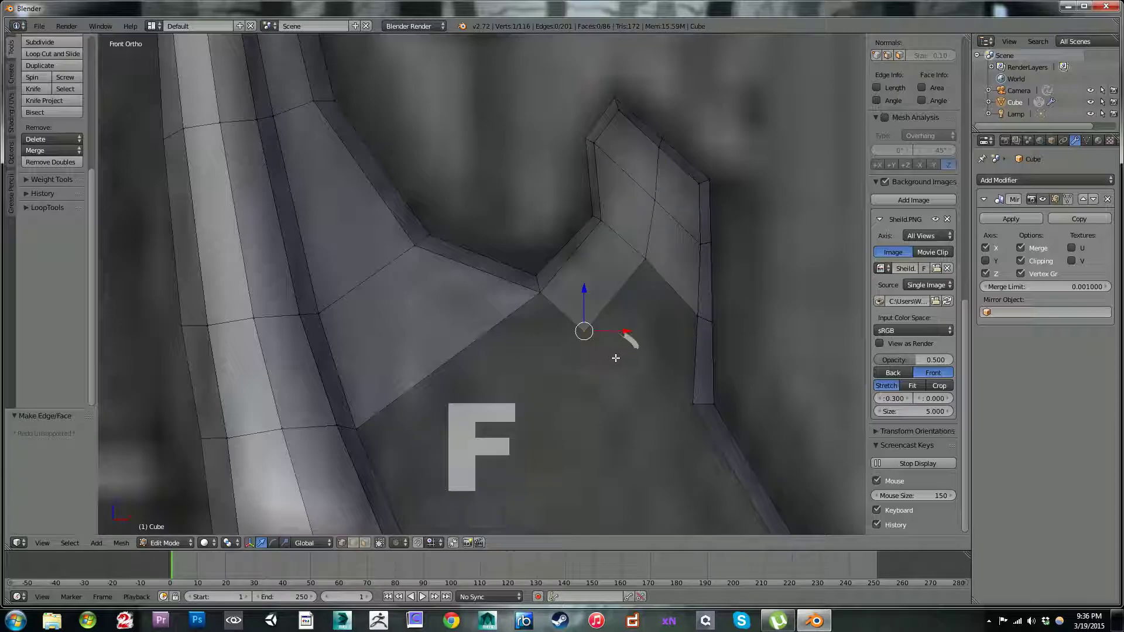
pyautogui.press('g')
pyautogui.click(645, 376)
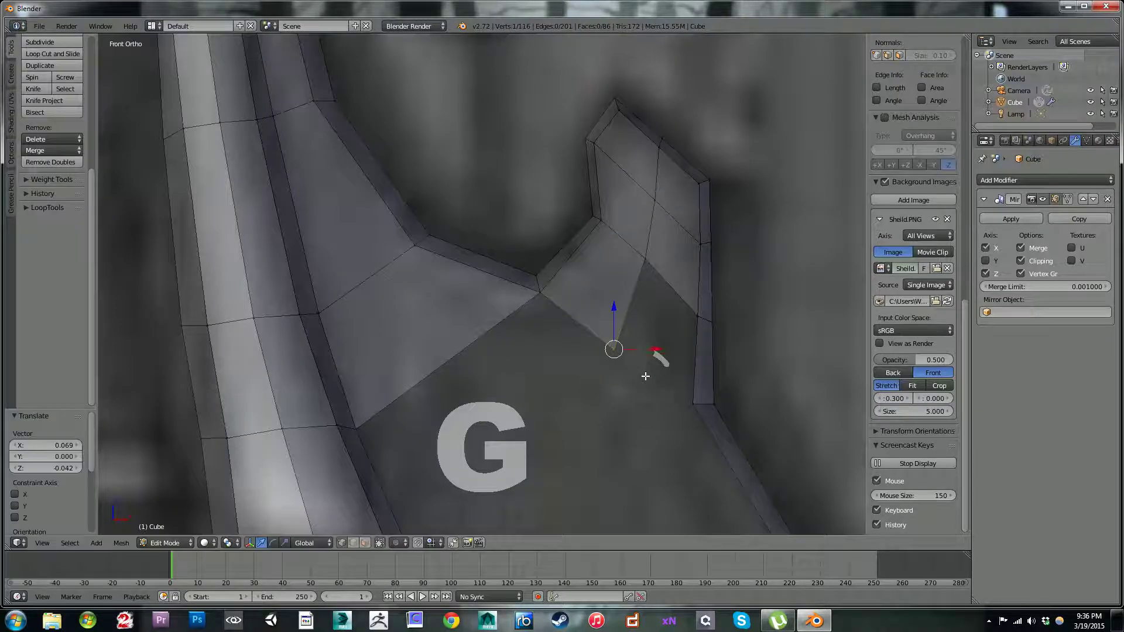
# Step: Fill the adjoining face from the spike's central vertices to the corner where the outer strip turns outward
pyautogui.keyDown('shift'); pyautogui.rightClick(645, 260); pyautogui.keyUp('shift')
pyautogui.keyDown('shift'); pyautogui.rightClick(698, 319); pyautogui.keyUp('shift')
pyautogui.press('f')
# Step: Fill the face between the strap's lower corner, the strip's dip and the lowest central vertex under the spike
pyautogui.keyDown('shift'); pyautogui.scroll(-3, 584, 330); pyautogui.keyUp('shift')
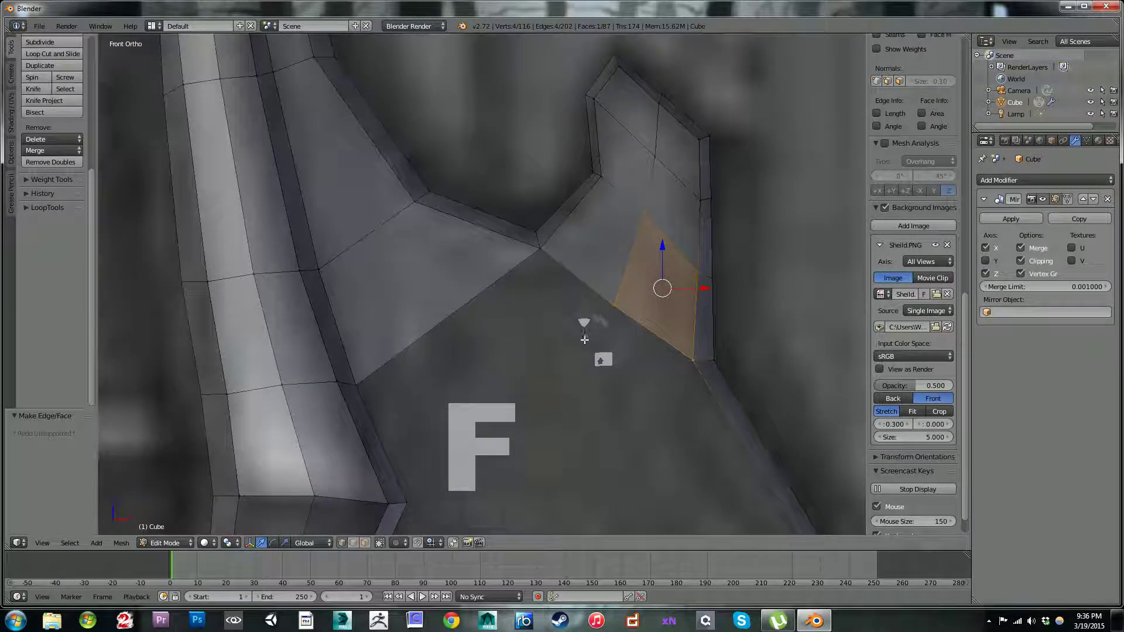
pyautogui.keyDown('shift'); pyautogui.moveTo(598, 296); pyautogui.dragTo(590, 180, button='middle'); pyautogui.keyUp('shift')
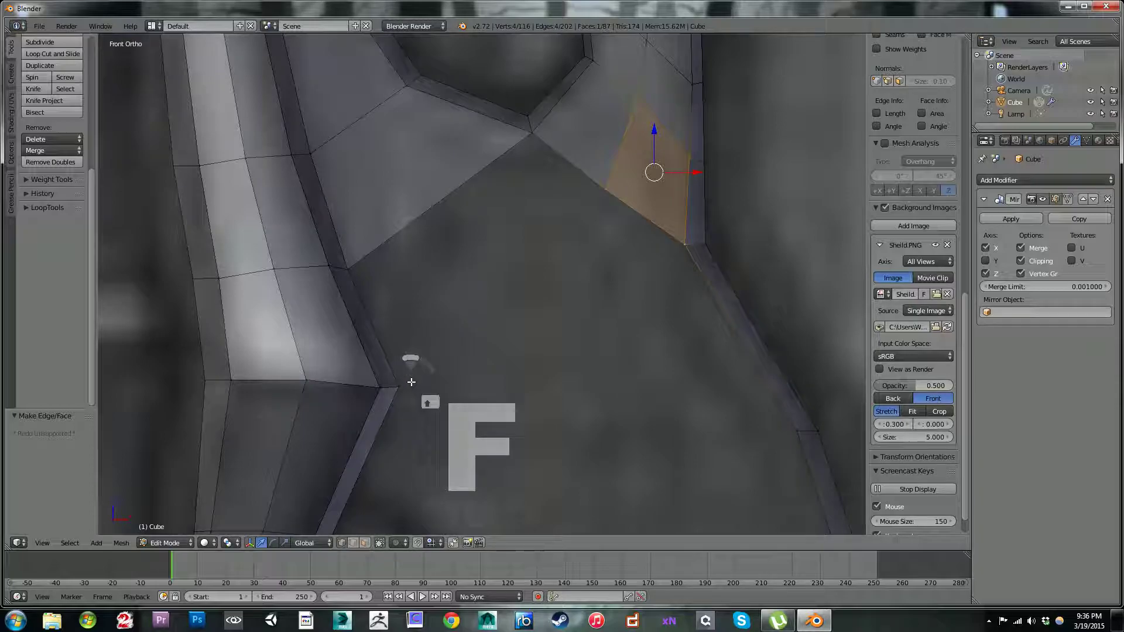
pyautogui.rightClick(399, 386)
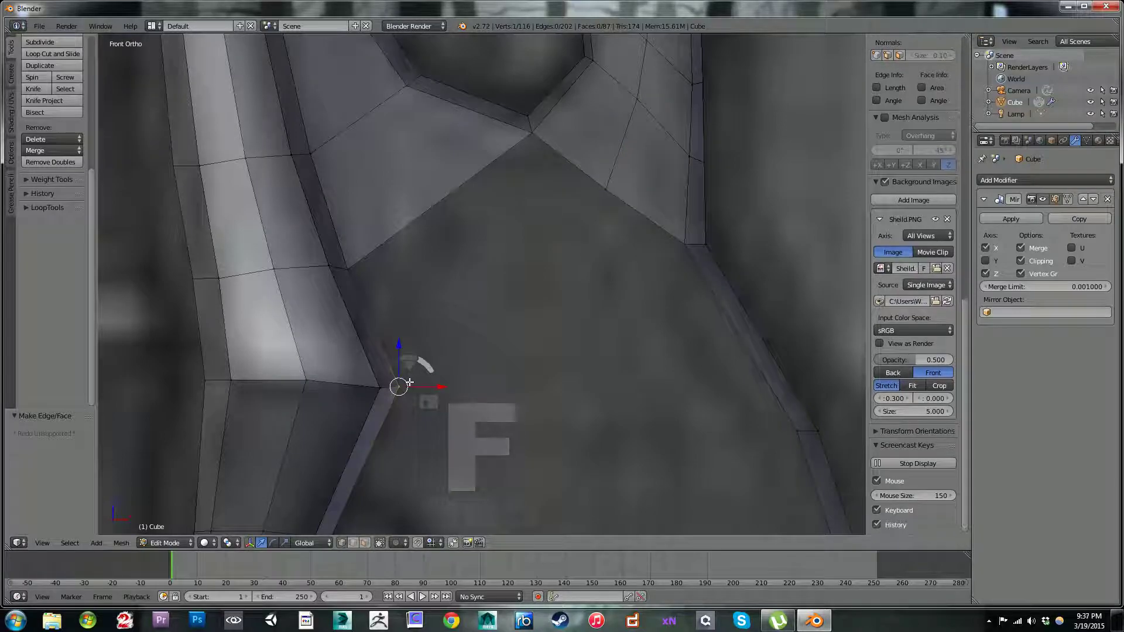
pyautogui.keyDown('shift'); pyautogui.rightClick(347, 268); pyautogui.keyUp('shift')
pyautogui.keyDown('shift'); pyautogui.rightClick(542, 120); pyautogui.keyUp('shift')
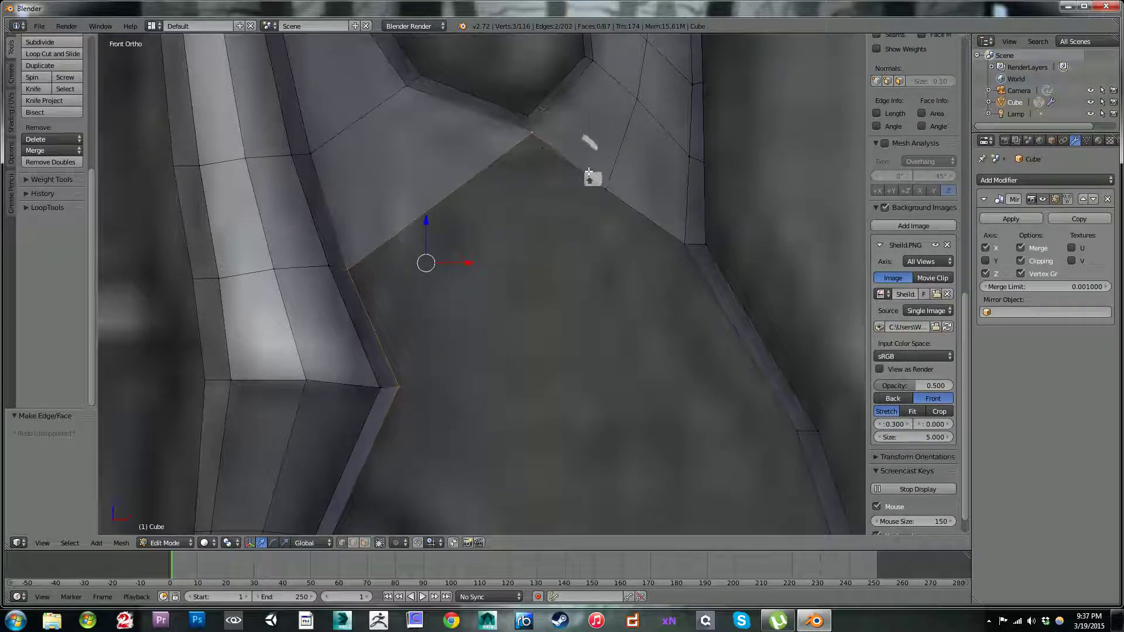
pyautogui.press('f')
# Step: Cancel a started knife cut and undo the last face fill
pyautogui.scroll(-2, 603, 187)
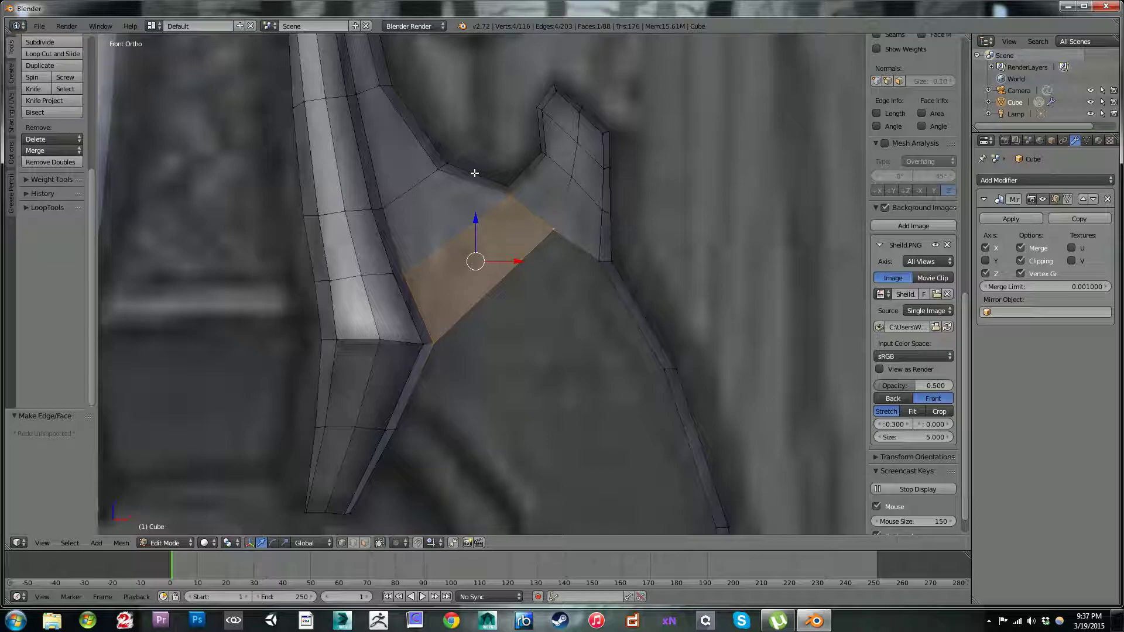
pyautogui.press('k')
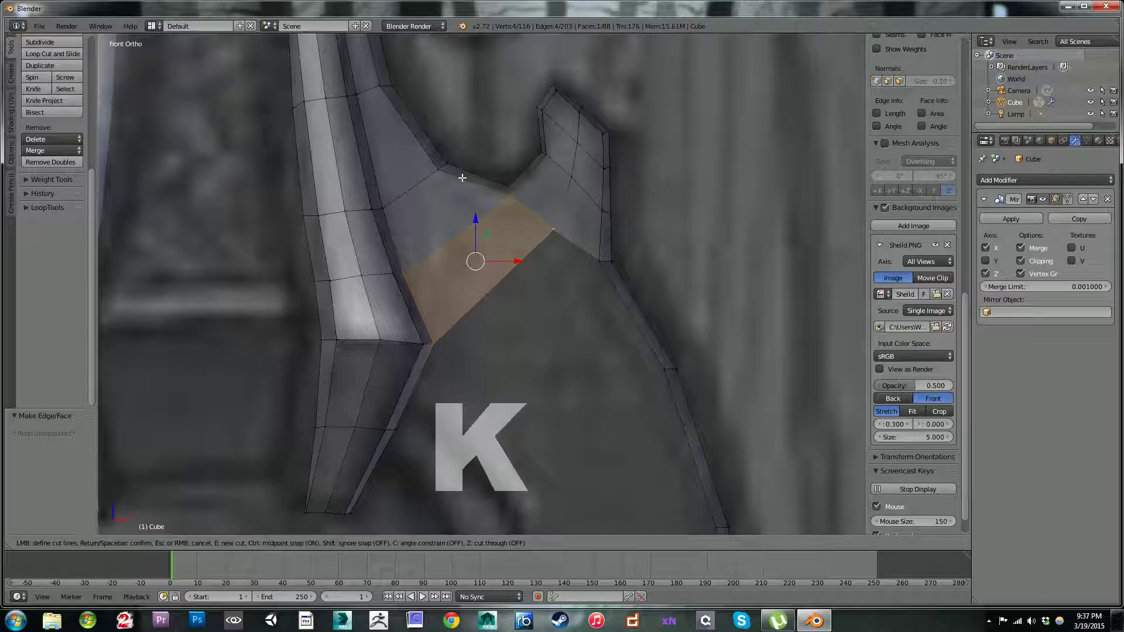
pyautogui.press('Escape')
pyautogui.hotkey('ctrl', 'z')
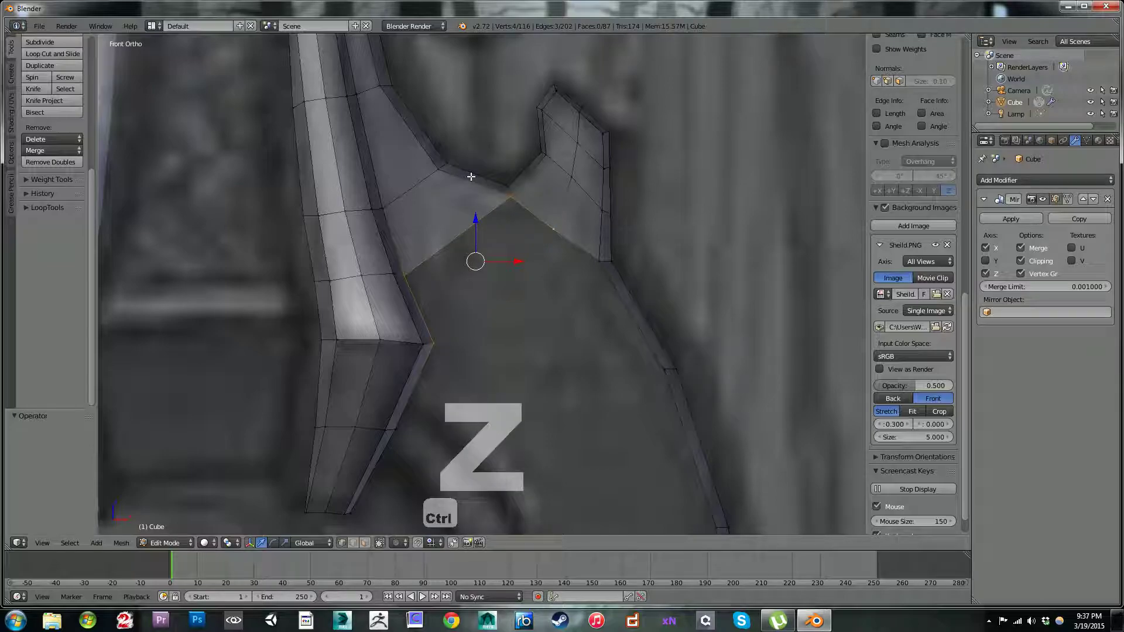
# Step: Knife-cut the face beneath the dip from its outer-strip edge to its lower edge and on to the strap's vertex
pyautogui.press('k')
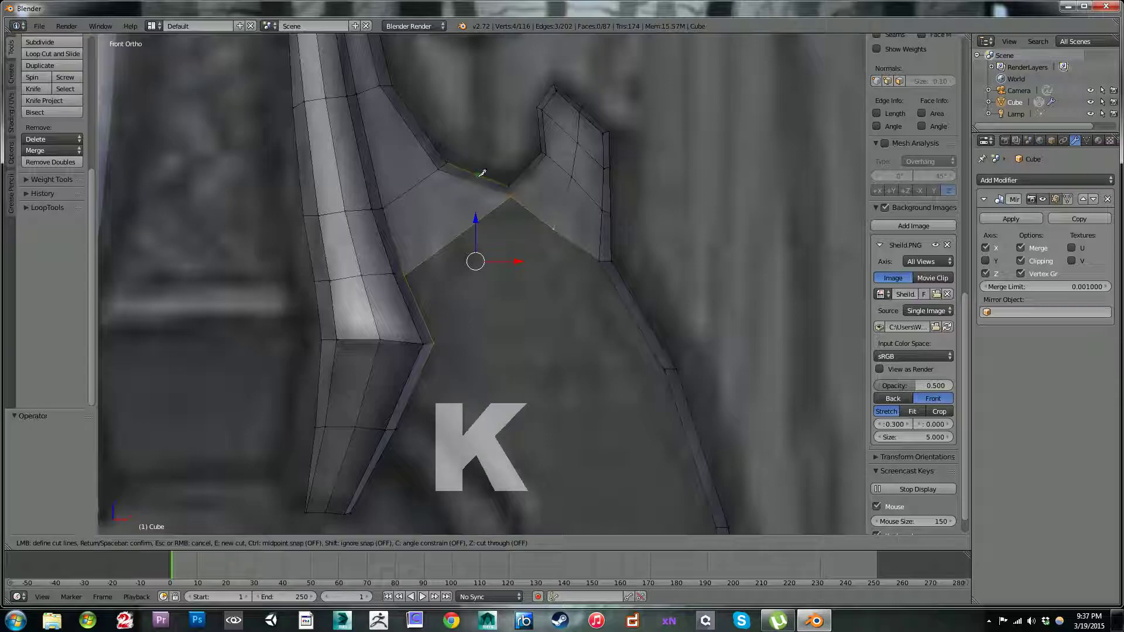
pyautogui.click(473, 184)
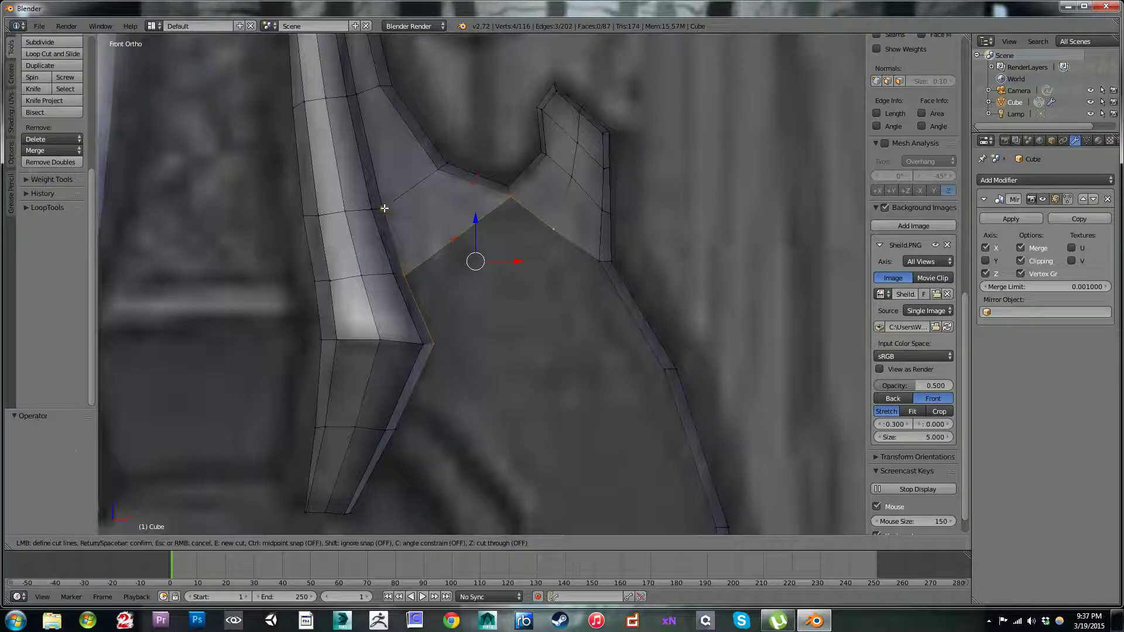
pyautogui.press('Return')
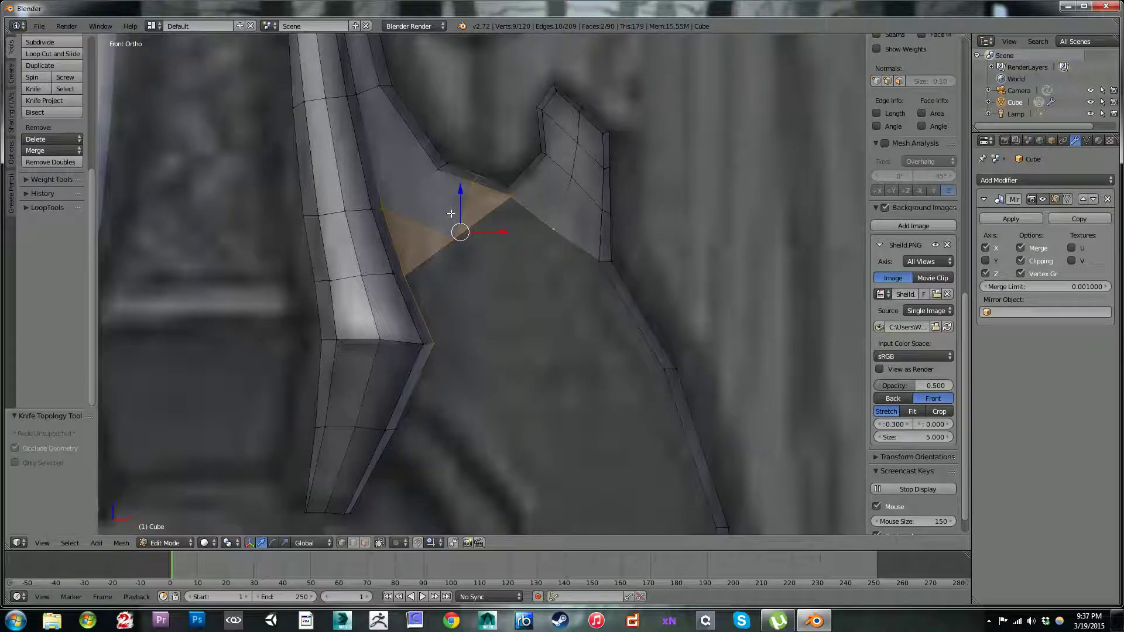
# Step: Merge the stray vertices around the outer strip's knife cut into the strip's corner vertex, using At Last for both merges
pyautogui.rightClick(473, 185)
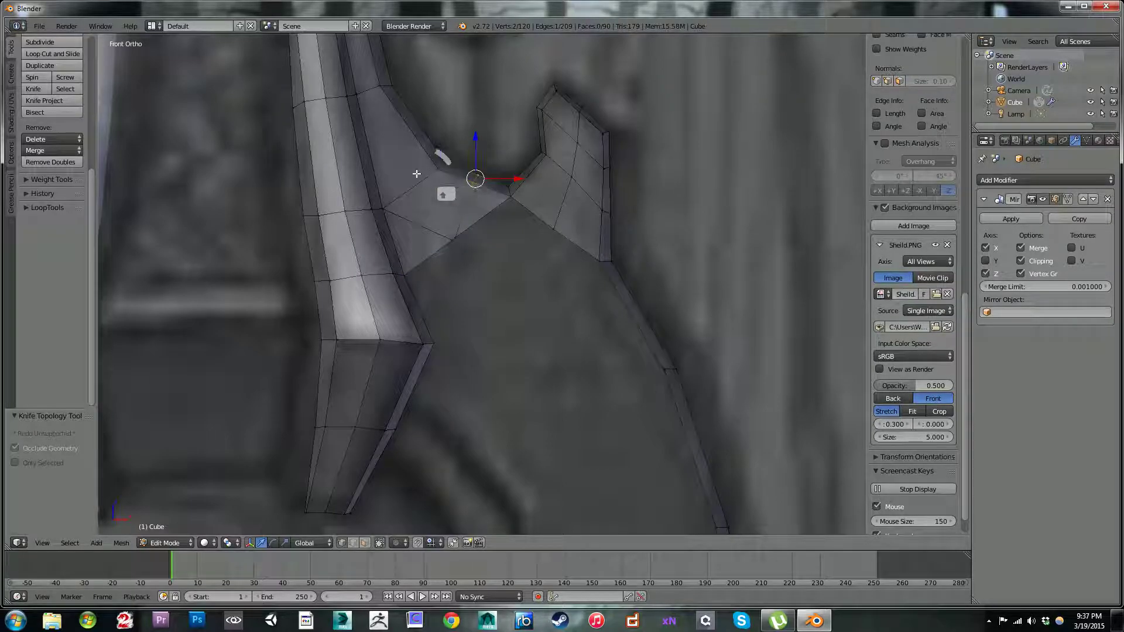
pyautogui.keyDown('shift'); pyautogui.rightClick(440, 170); pyautogui.keyUp('shift')
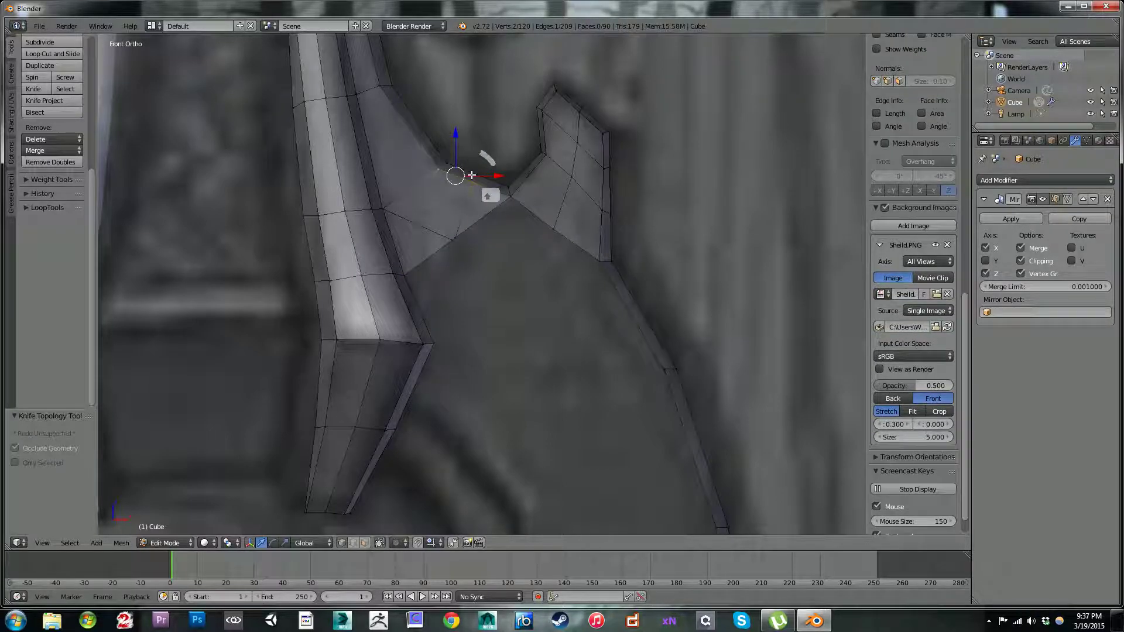
pyautogui.hotkey('alt', 'm')
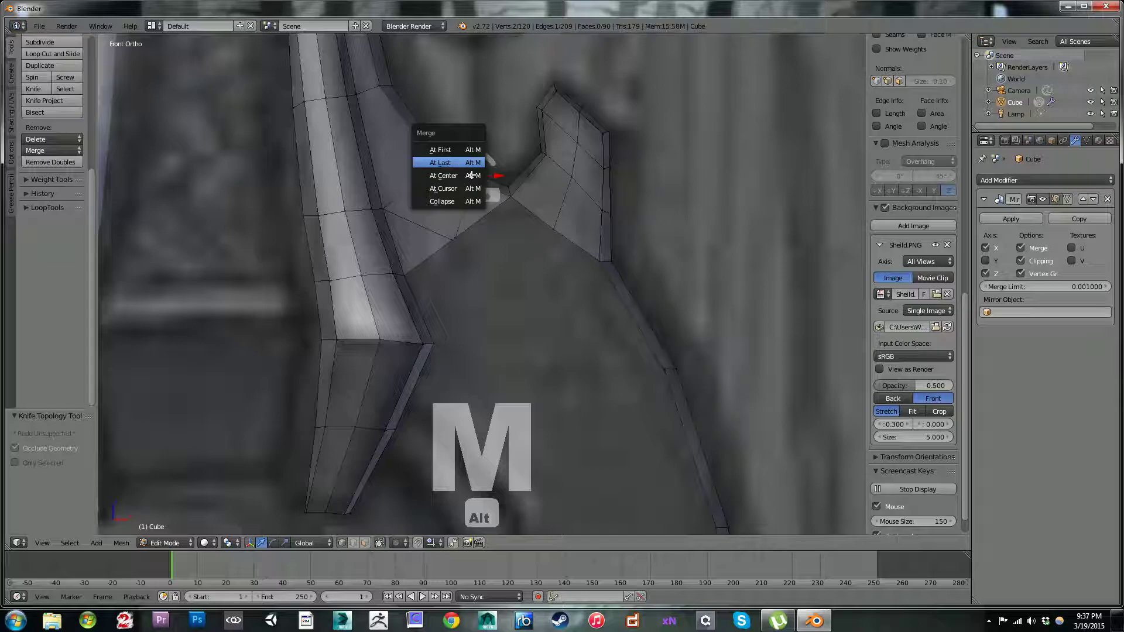
pyautogui.click(469, 161)
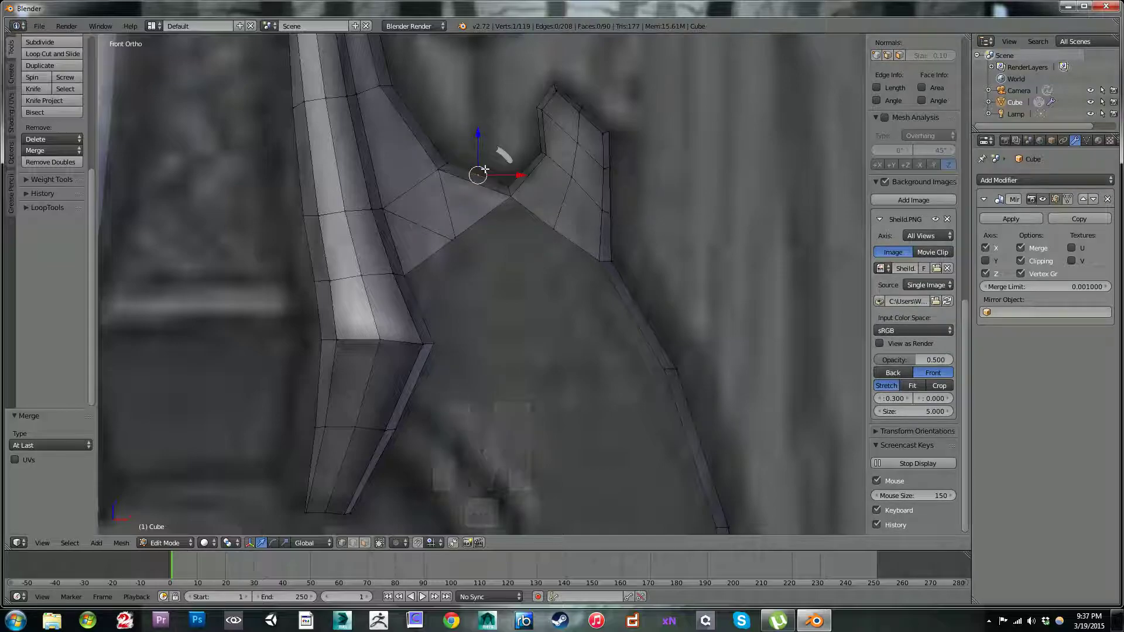
pyautogui.keyDown('shift'); pyautogui.rightClick(505, 159); pyautogui.keyUp('shift')
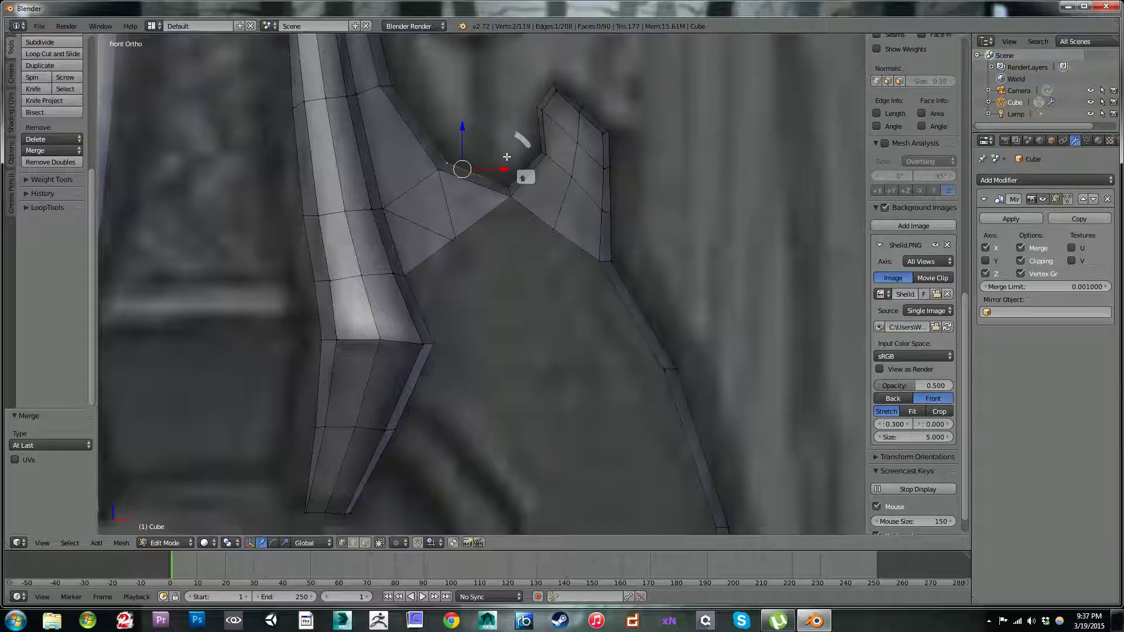
pyautogui.hotkey('alt', 'm')
pyautogui.click(506, 157)
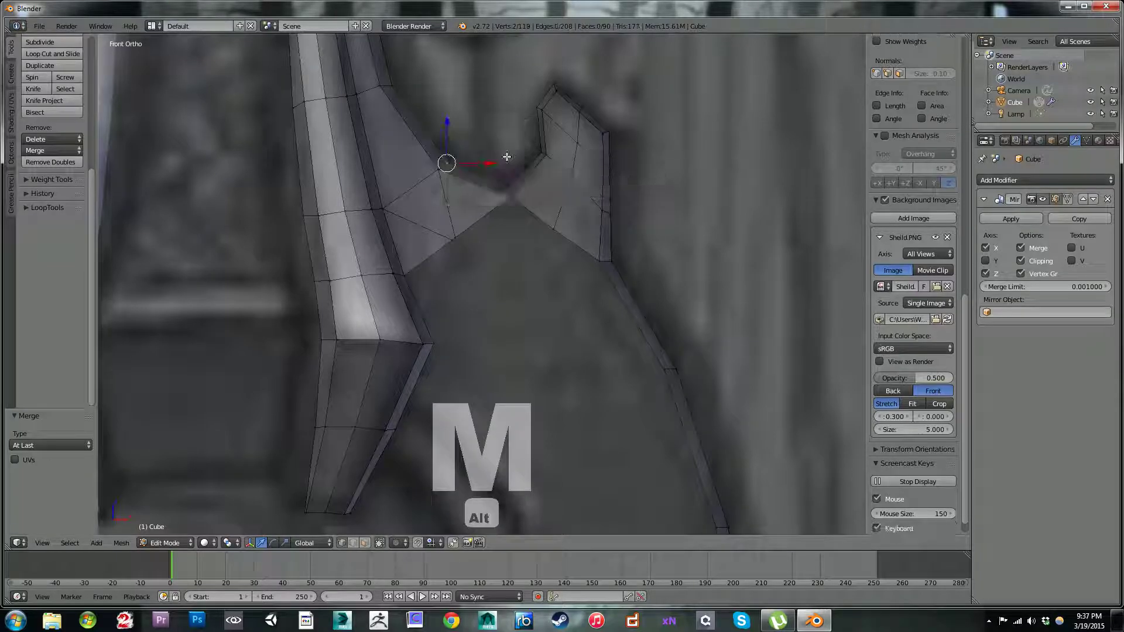
pyautogui.scroll(-3, 494, 183)
pyautogui.scroll(4, 490, 202)
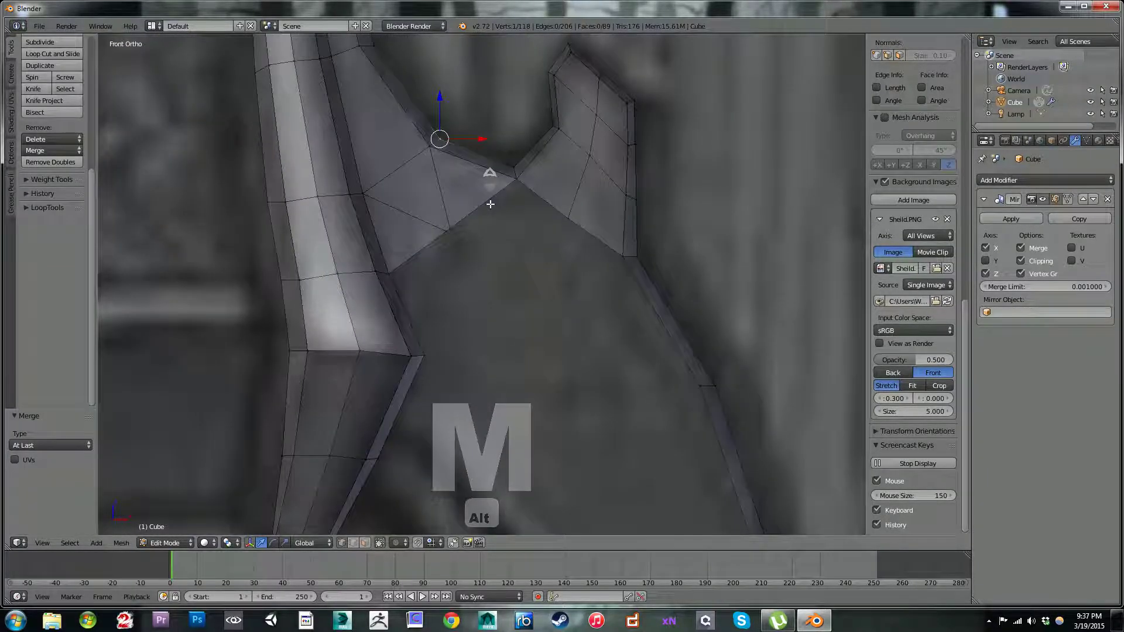
# Step: Merge the two close vertices midway along the patch's lower edge at their center
pyautogui.keyDown('shift'); pyautogui.rightClick(446, 227); pyautogui.keyUp('shift')
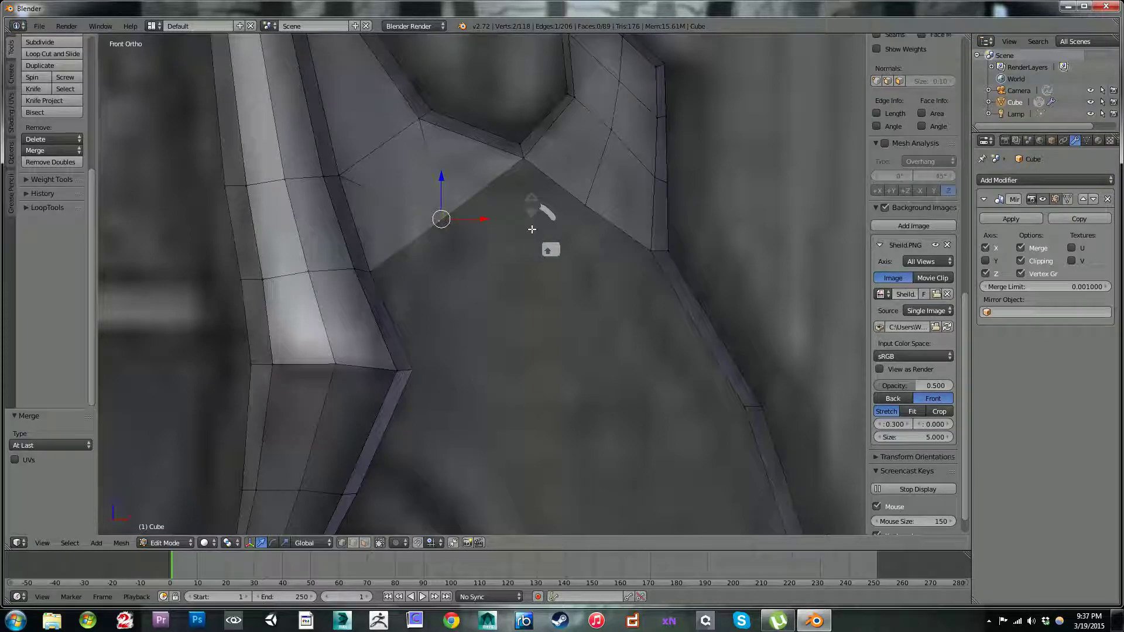
pyautogui.hotkey('alt', 'm')
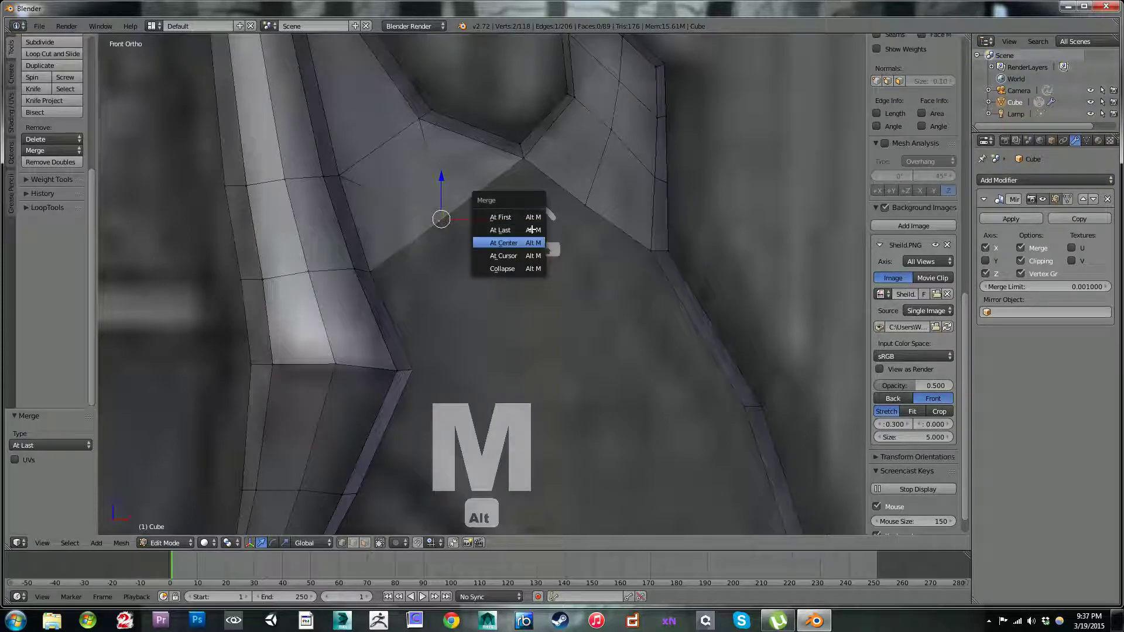
pyautogui.click(533, 240)
pyautogui.scroll(-3, 285, 212)
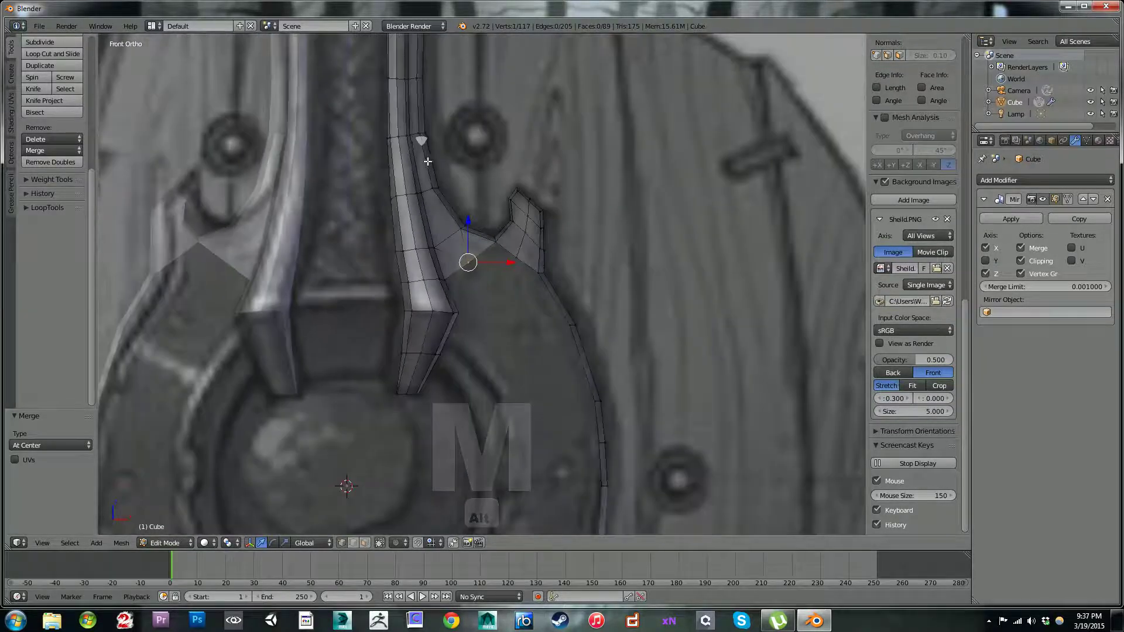
pyautogui.scroll(3, 429, 162)
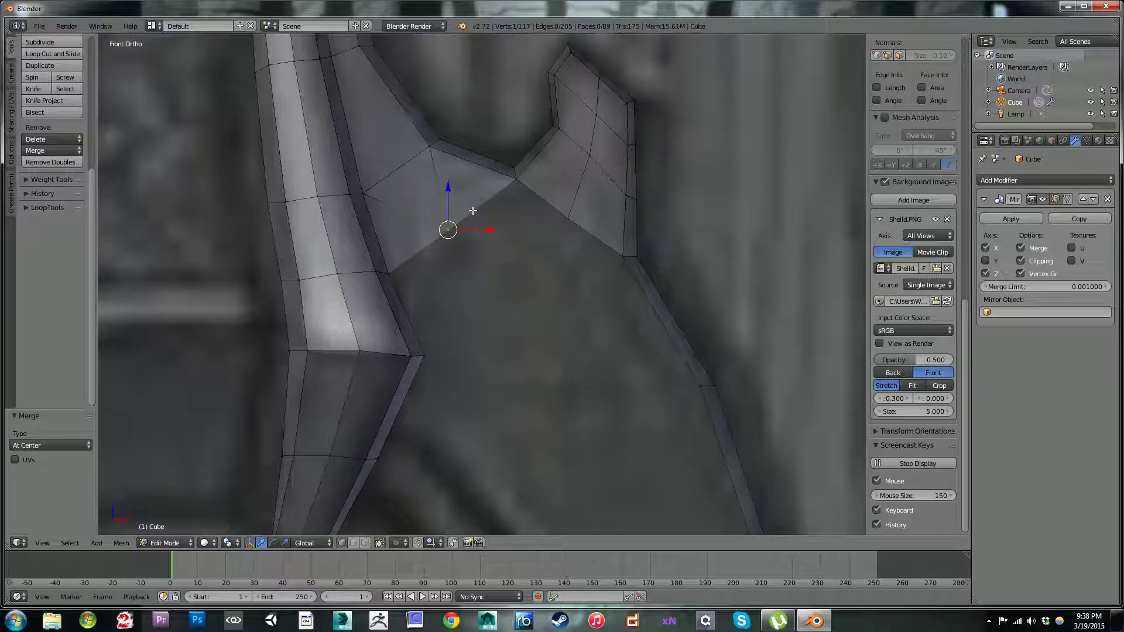
# Step: Fill a quad beneath the lowest central vertex under the dip, and nudge its free corner by about -0.022 in X and -0.003 in Z
pyautogui.scroll(-1, 467, 209)
pyautogui.keyDown('shift'); pyautogui.moveTo(529, 258); pyautogui.dragTo(531, 210, button='middle'); pyautogui.keyUp('shift')
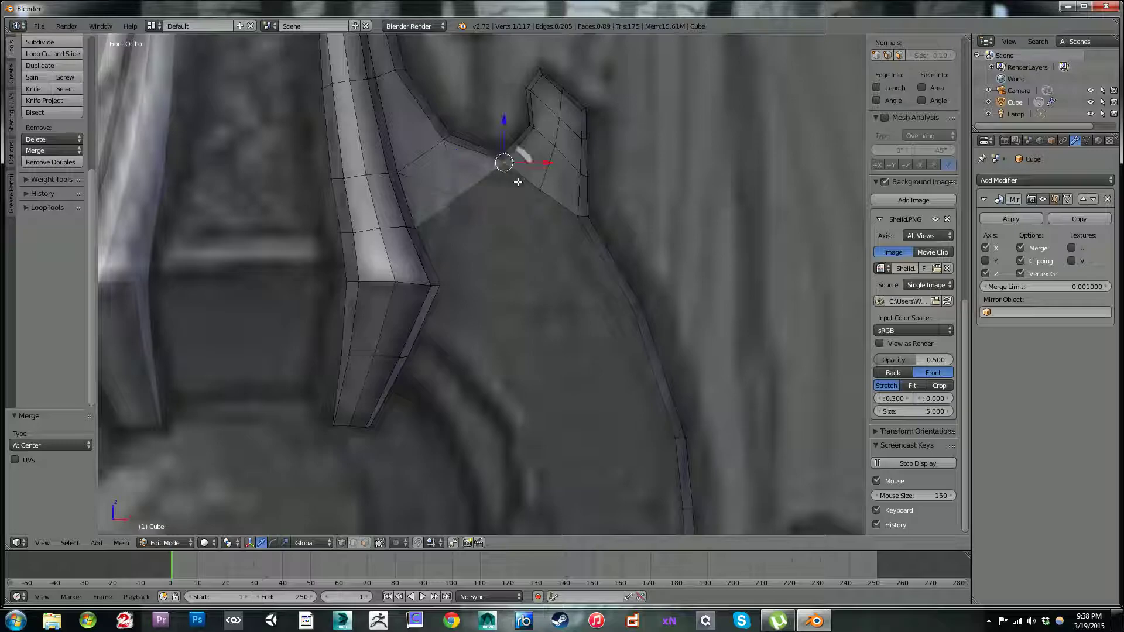
pyautogui.press('f')
pyautogui.press('g')
pyautogui.click(521, 234)
pyautogui.press('g')
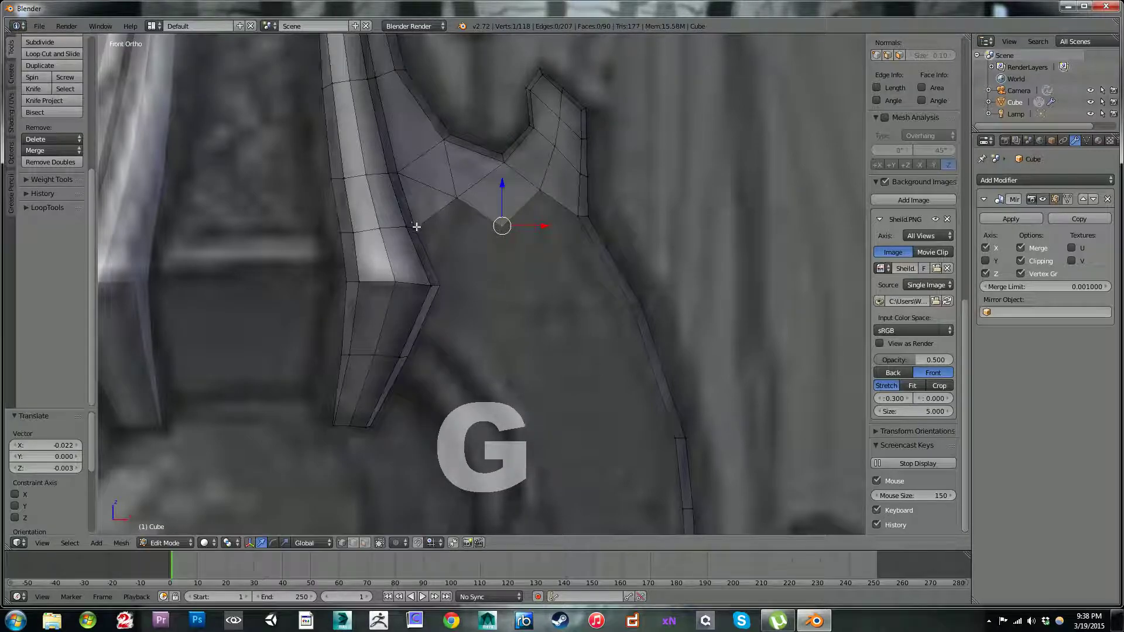
# Step: Fill the neighbouring quad against the strap's lower corner and merge its free corner with the previous quad's free corner at center
pyautogui.press('f')
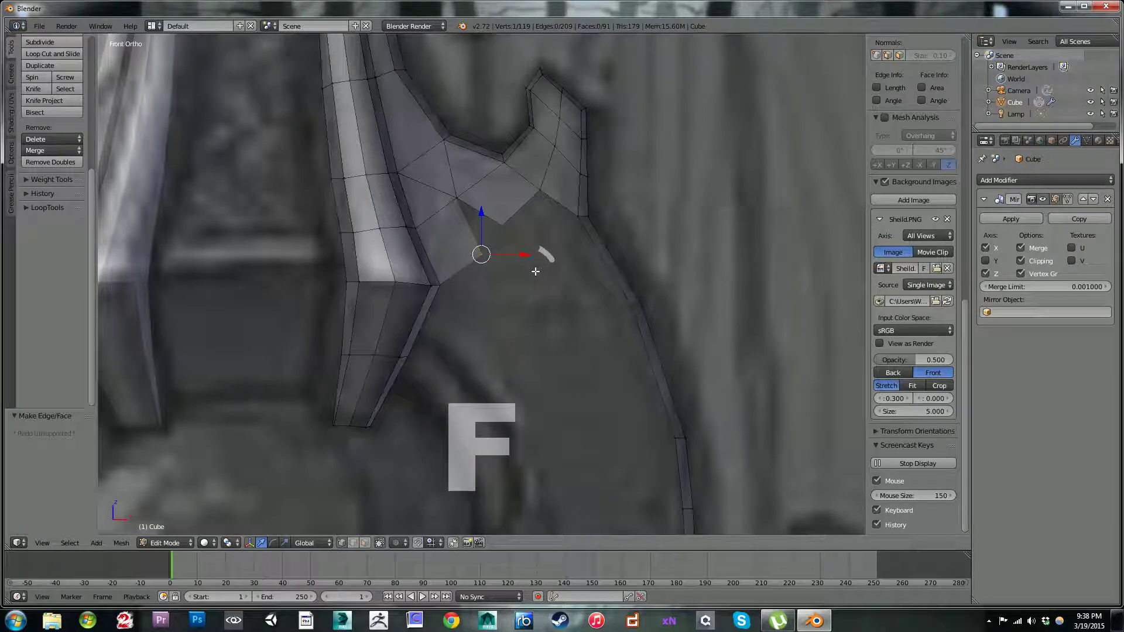
pyautogui.keyDown('shift'); pyautogui.rightClick(501, 223); pyautogui.keyUp('shift')
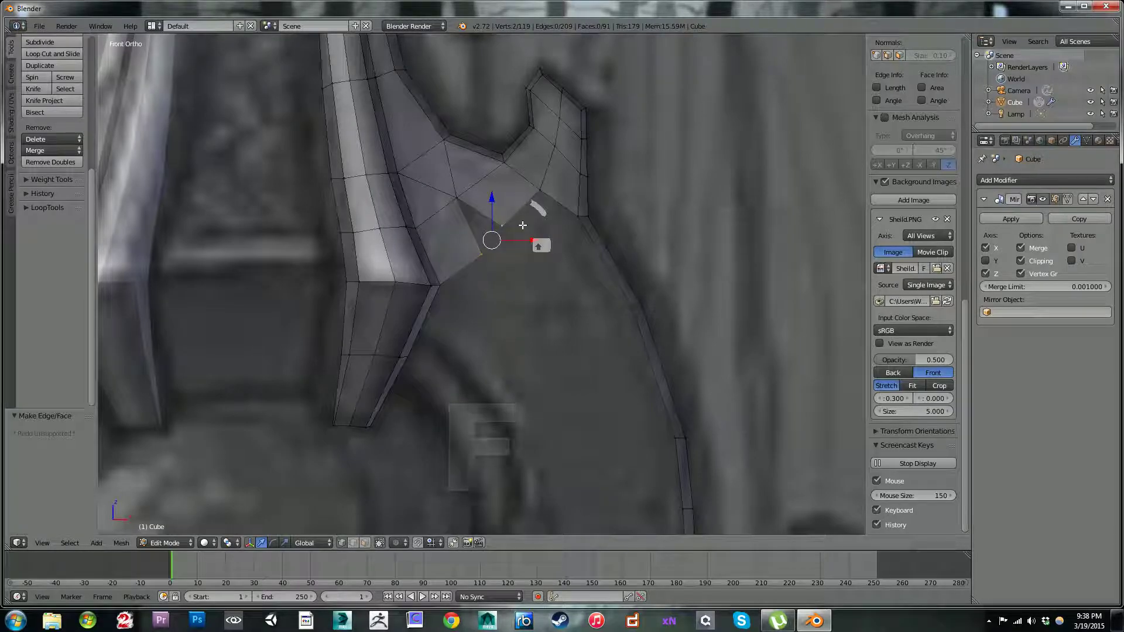
pyautogui.hotkey('alt', 'm')
pyautogui.click(522, 226)
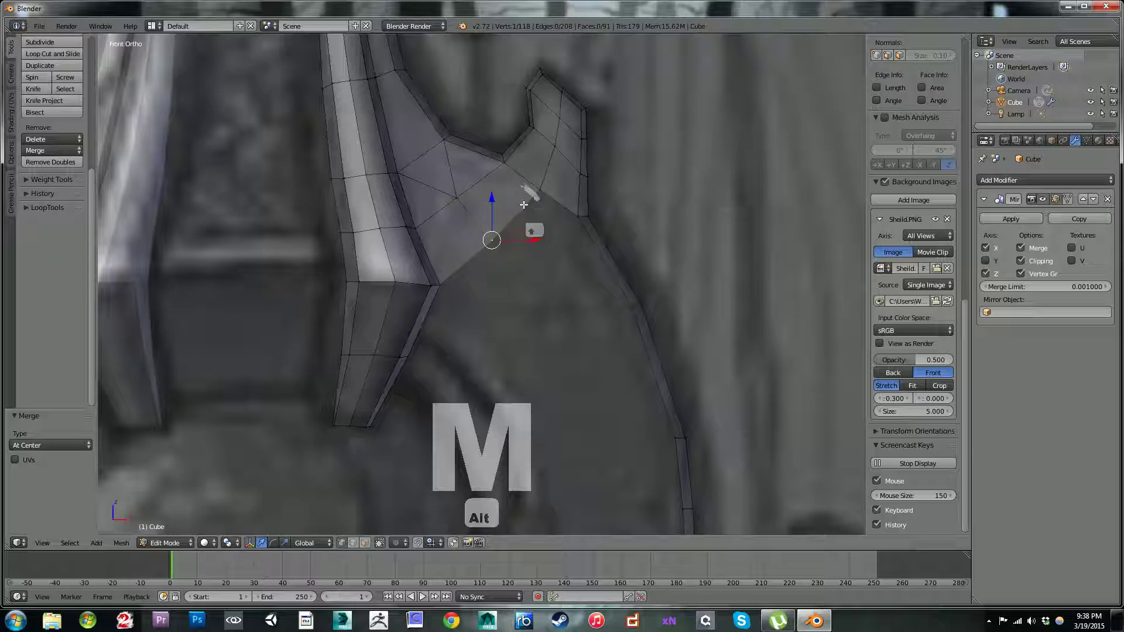
# Step: Add one loop cut across the outer strip just below the spike's outer lower corner
pyautogui.hotkey('ctrl', 'r')
pyautogui.click(620, 255)
pyautogui.click(592, 248)
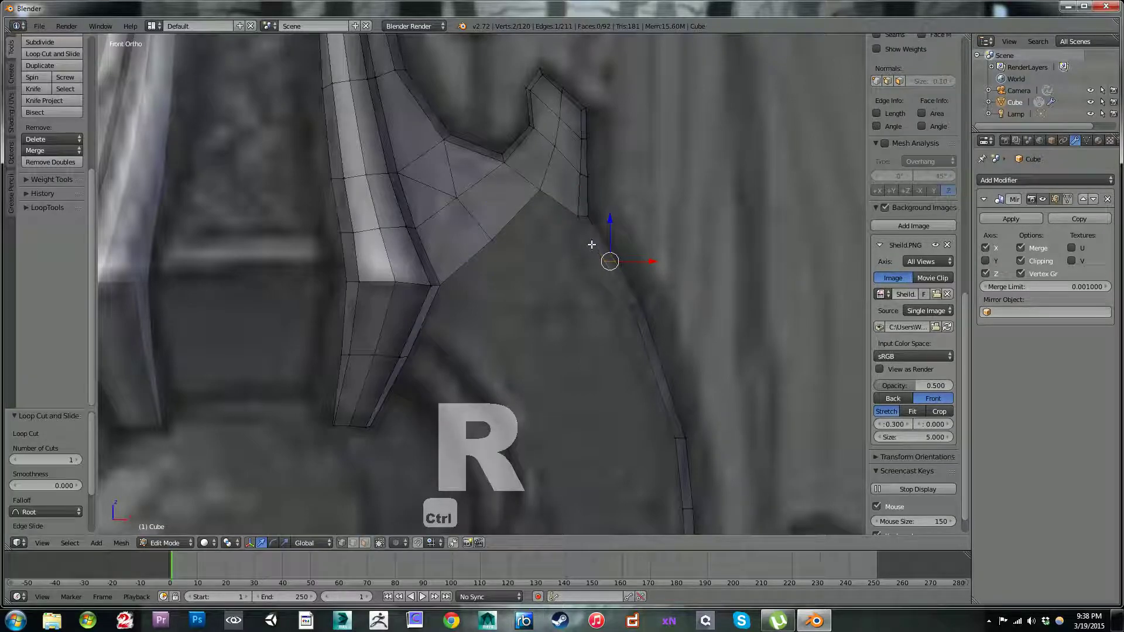
# Step: Move the merged vertex by about 0.070 in X and -0.003 in Z, and fill the quad between it, the spike's base and the loop cut
pyautogui.rightClick(494, 239)
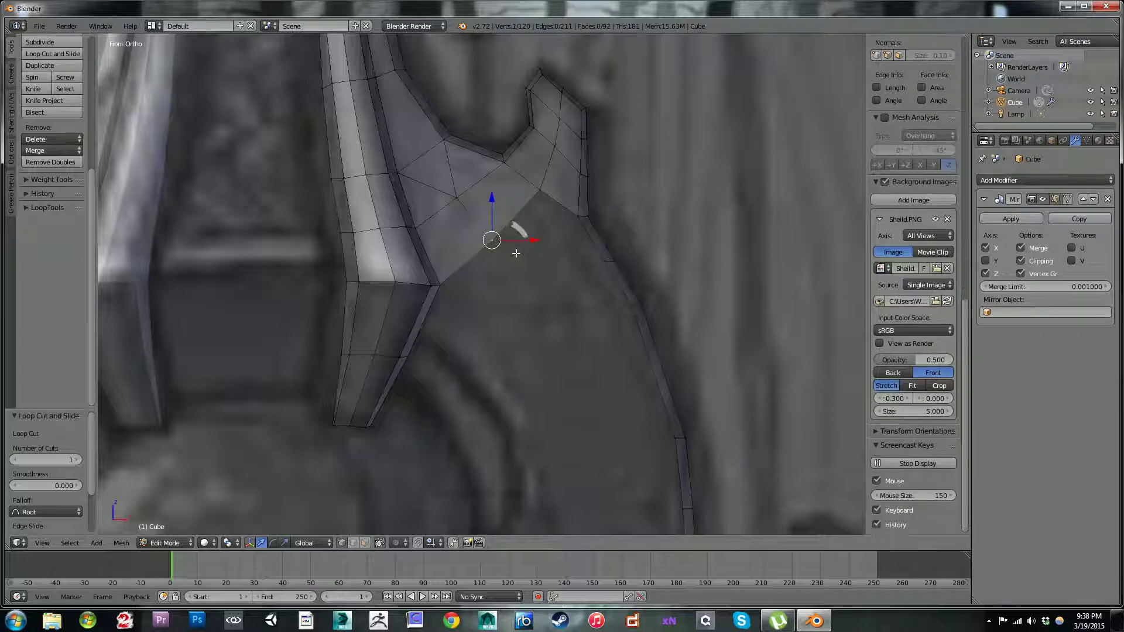
pyautogui.press('g')
pyautogui.click(520, 240)
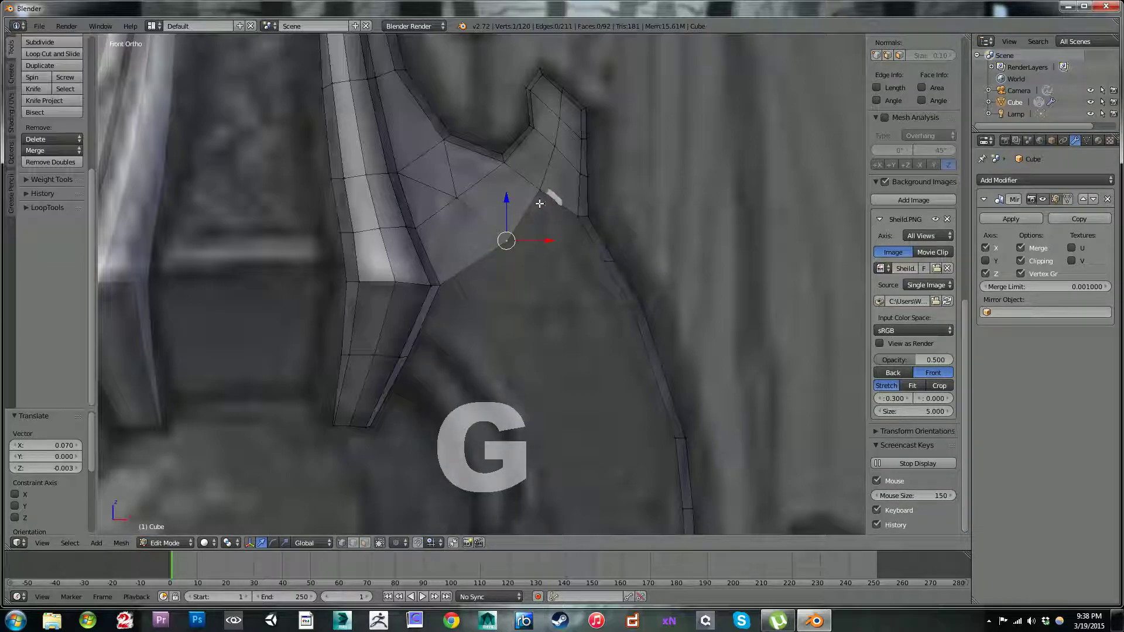
pyautogui.keyDown('shift'); pyautogui.rightClick(541, 192); pyautogui.keyUp('shift')
pyautogui.keyDown('shift'); pyautogui.rightClick(581, 216); pyautogui.keyUp('shift')
pyautogui.press('f')
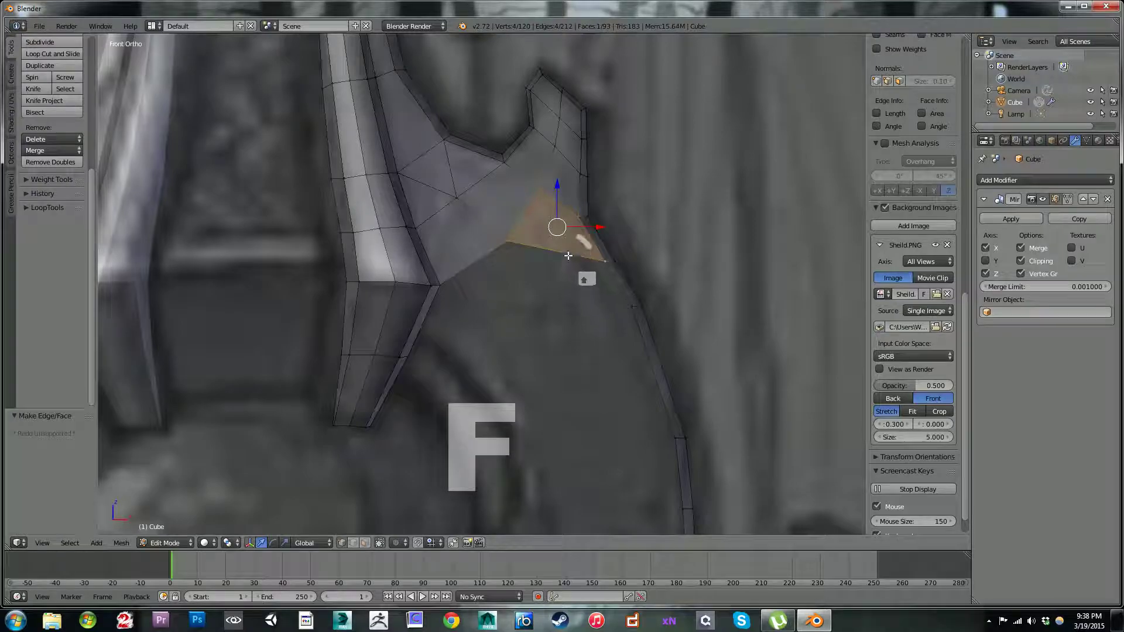
# Step: Lower the patch's bottom central vertex by about 0.014 in Z
pyautogui.rightClick(507, 241)
pyautogui.press('g')
pyautogui.click(508, 243)
pyautogui.rightClick(539, 194)
pyautogui.scroll(-5, 539, 193)
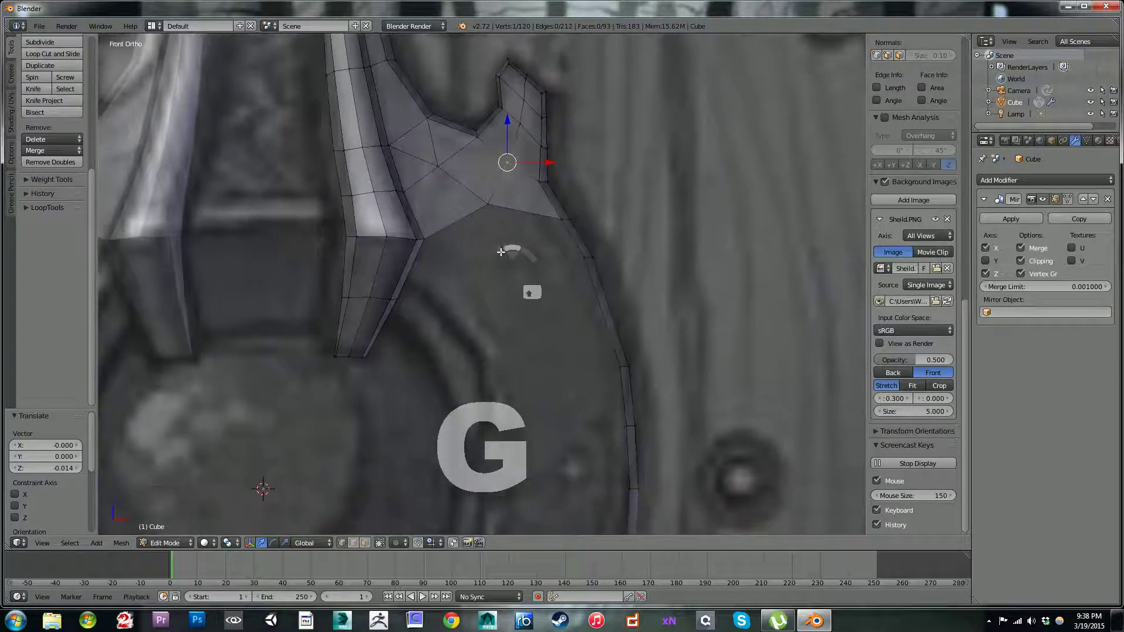
pyautogui.scroll(4, 486, 204)
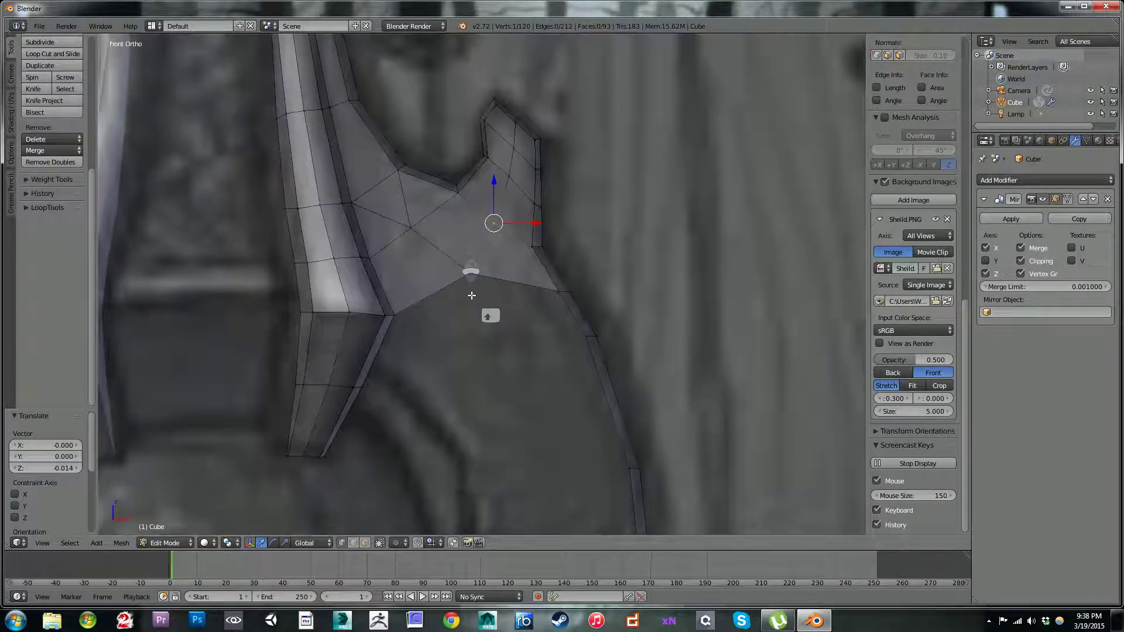
# Step: Slide the outer strip's two vertices below the patch further down along the strip by a factor of 0.232
pyautogui.hotkey('ctrl', 'r')
pyautogui.press('Escape')
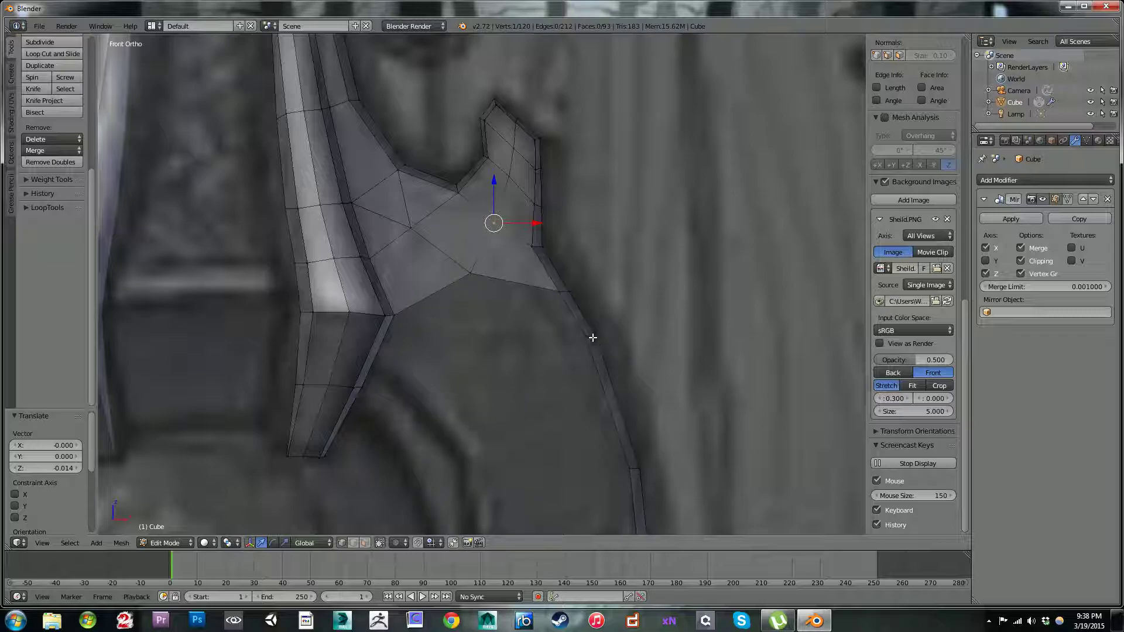
pyautogui.keyDown('shift'); pyautogui.rightClick(595, 337); pyautogui.keyUp('shift')
pyautogui.hotkey('shift', 'v')
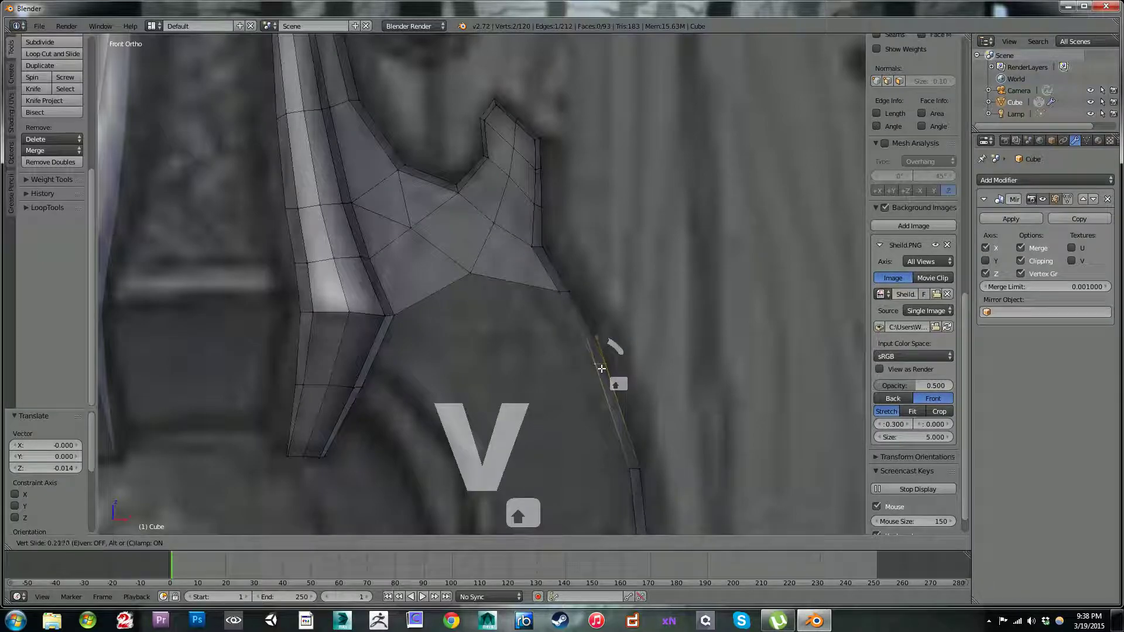
pyautogui.click(610, 365)
pyautogui.scroll(-4, 609, 366)
pyautogui.keyDown('shift'); pyautogui.moveTo(621, 283); pyautogui.dragTo(600, 144, button='middle'); pyautogui.keyUp('shift')
pyautogui.scroll(2, 587, 172)
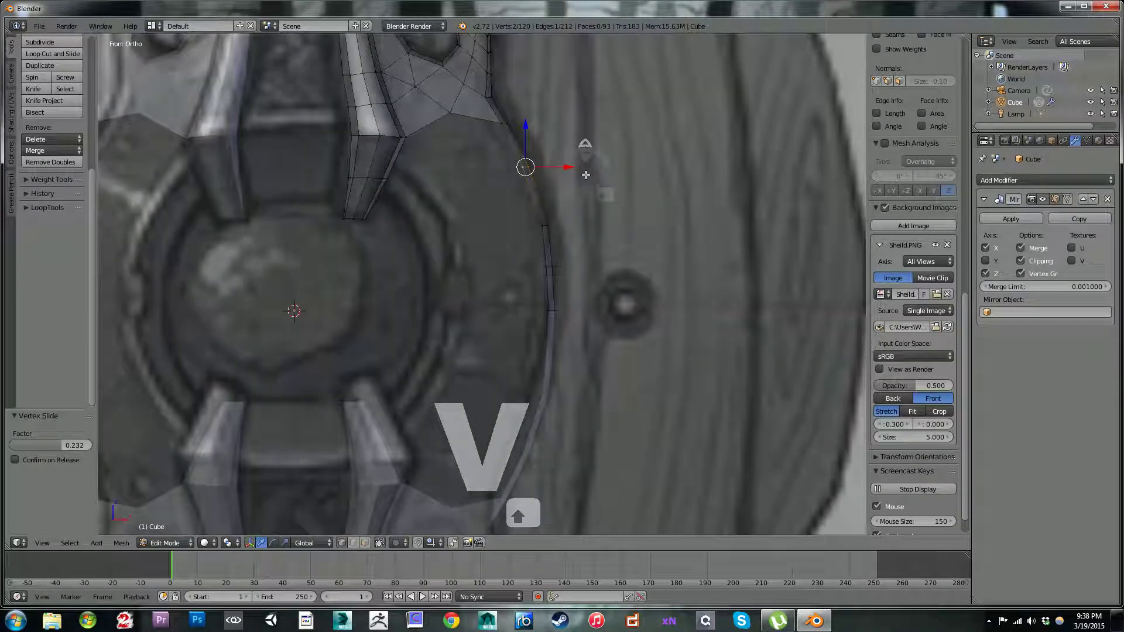
pyautogui.keyDown('shift'); pyautogui.moveTo(555, 181); pyautogui.dragTo(569, 250, button='middle'); pyautogui.keyUp('shift')
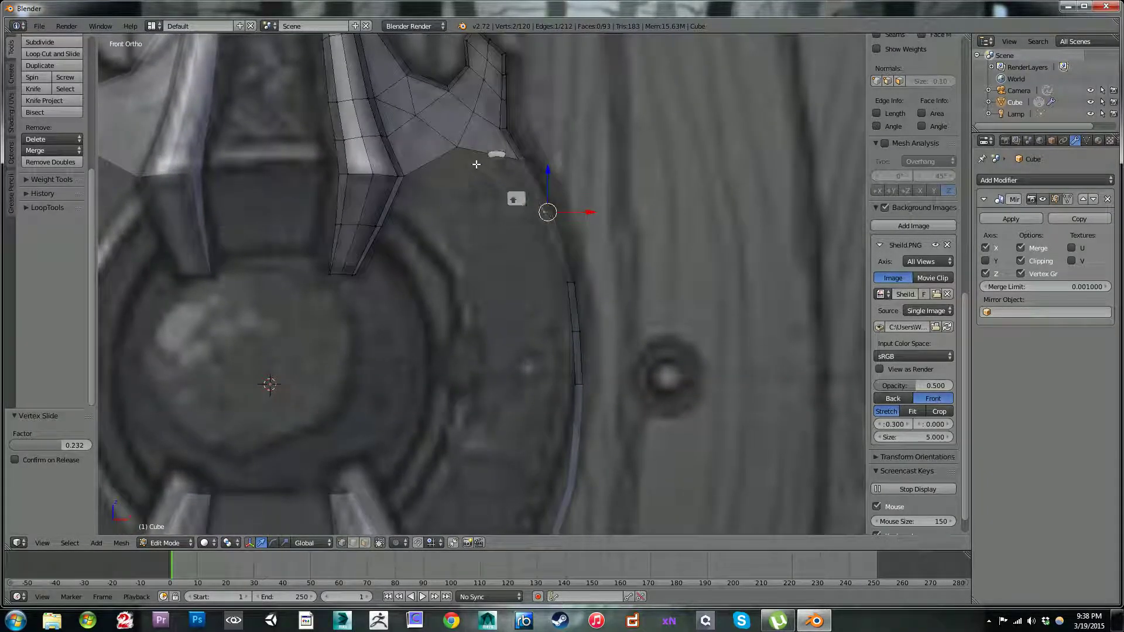
# Step: Rip the patch's bottom central vertex apart and move the strap-side vertex by about -0.168 in X and -0.073 in Z
pyautogui.rightClick(460, 149)
pyautogui.scroll(2, 460, 150)
pyautogui.keyDown('shift'); pyautogui.moveTo(453, 101); pyautogui.dragTo(500, 295, button='middle'); pyautogui.keyUp('shift')
pyautogui.press('v')
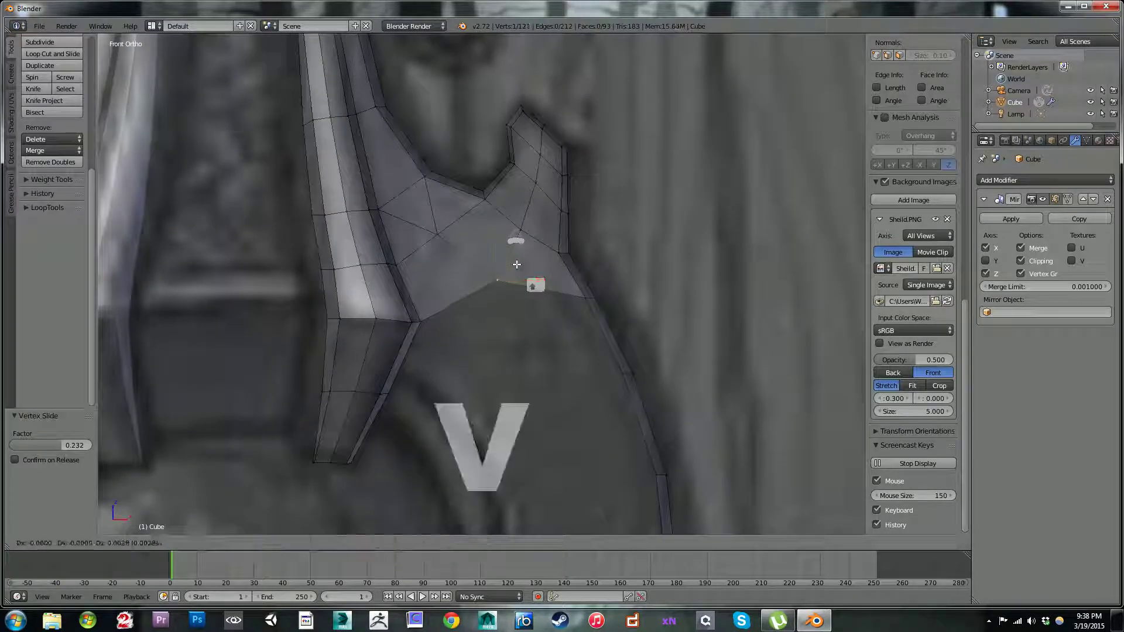
pyautogui.click(530, 255)
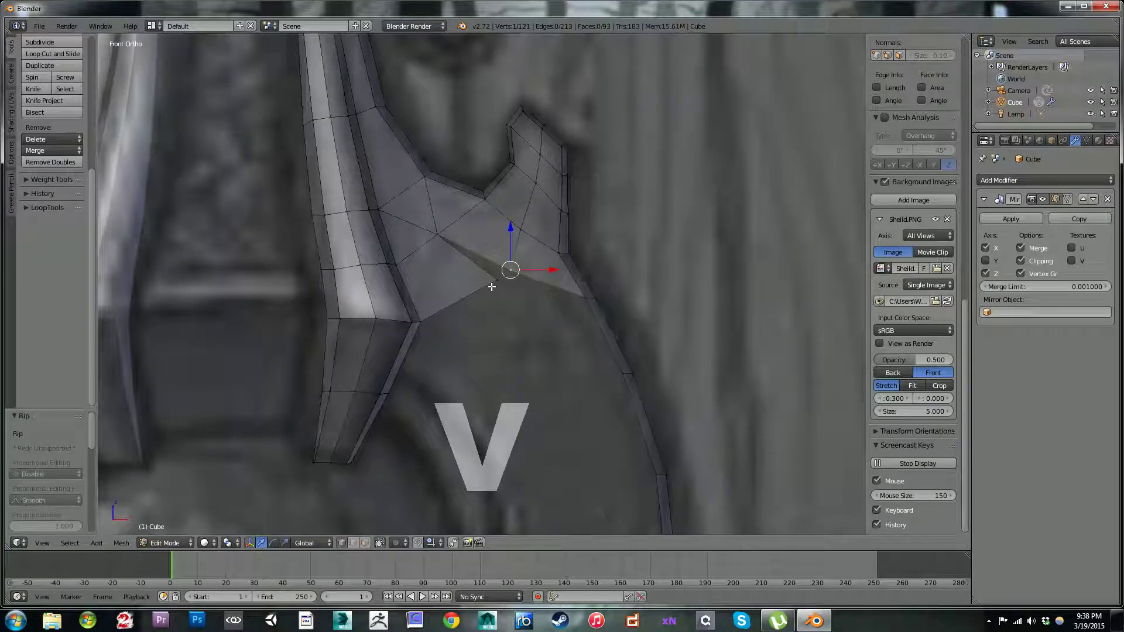
pyautogui.press('g')
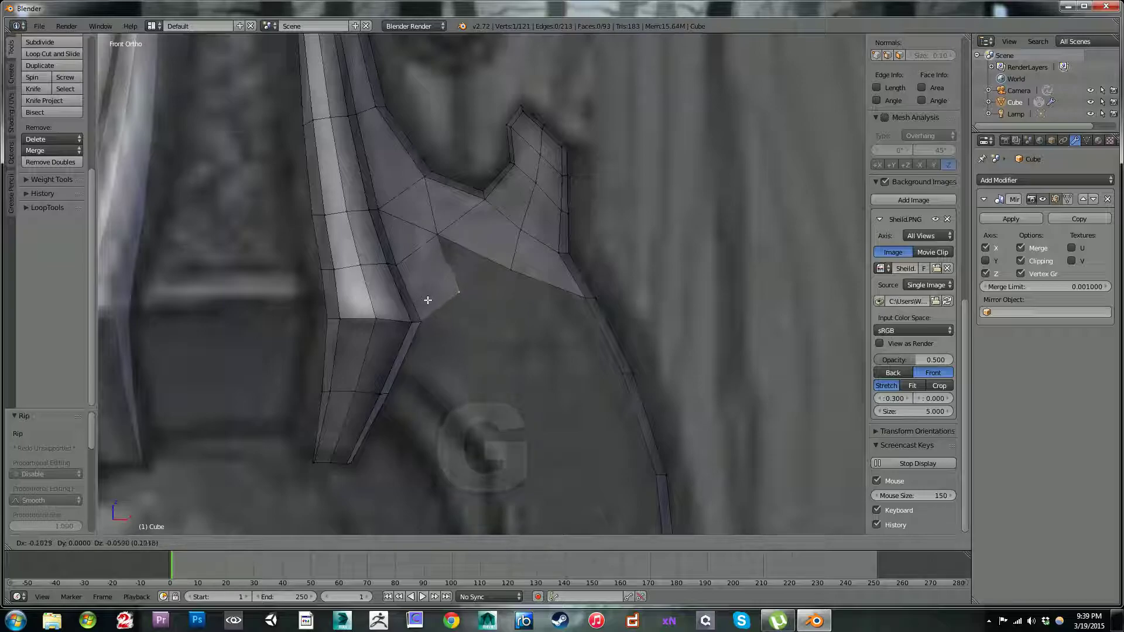
pyautogui.click(430, 302)
# Step: Rip the next vertex up the split and move its strap-side copy by about -0.048 in X and -0.031 in Z
pyautogui.rightClick(439, 232)
pyautogui.press('v')
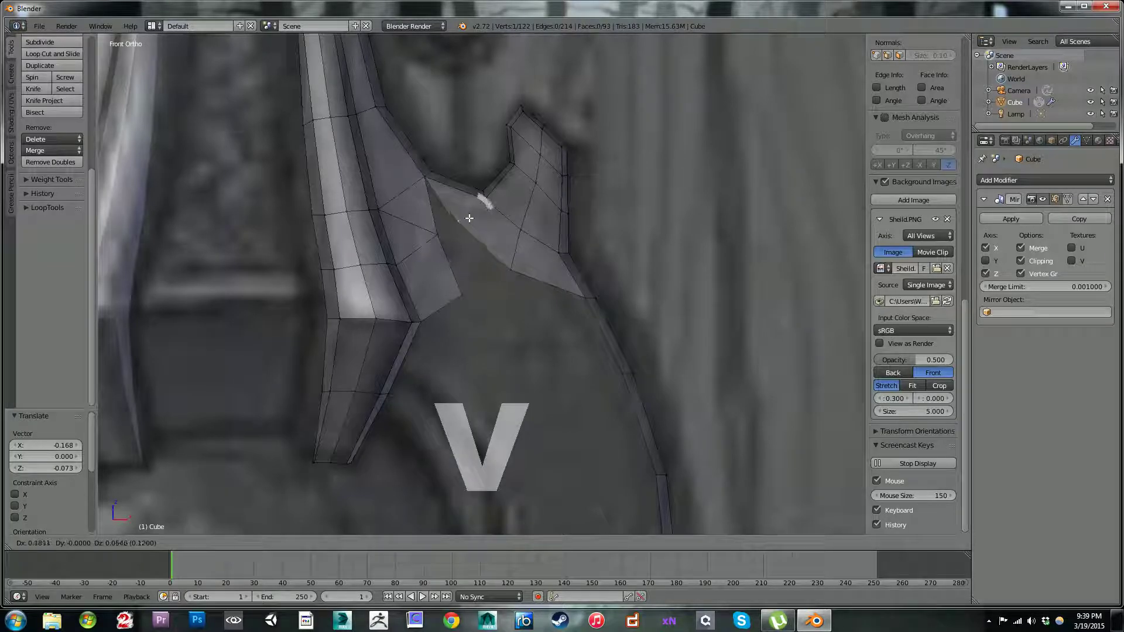
pyautogui.click(469, 217)
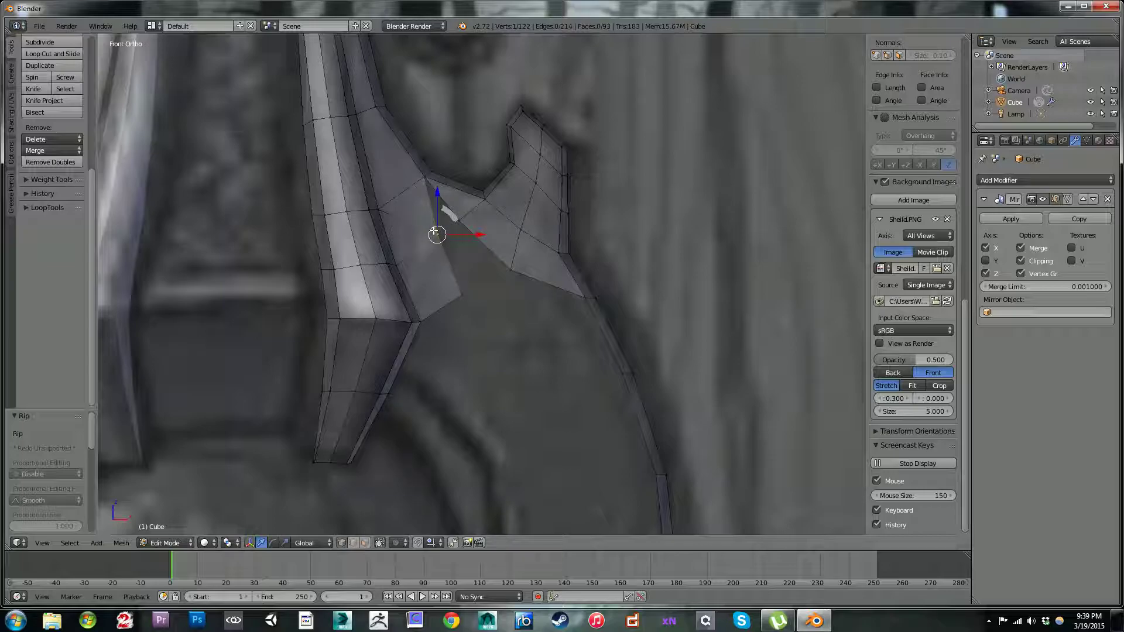
pyautogui.press('g')
pyautogui.click(426, 241)
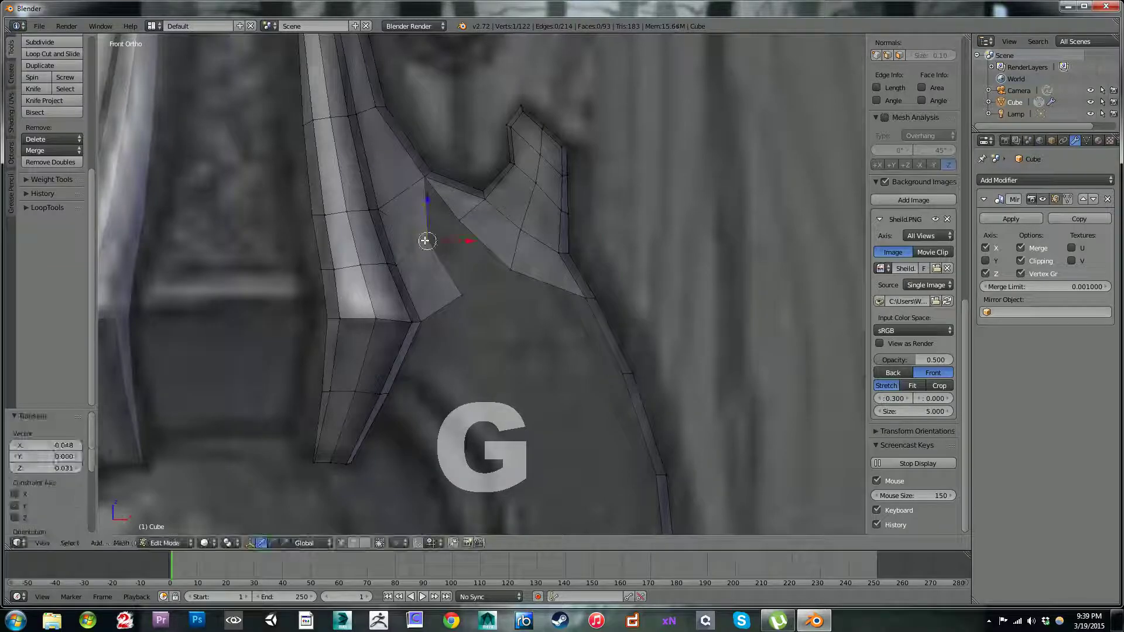
# Step: In face selection, dissolve the vertices of the patch face beside the strap, just under the strip's corner
pyautogui.rightClick(427, 182)
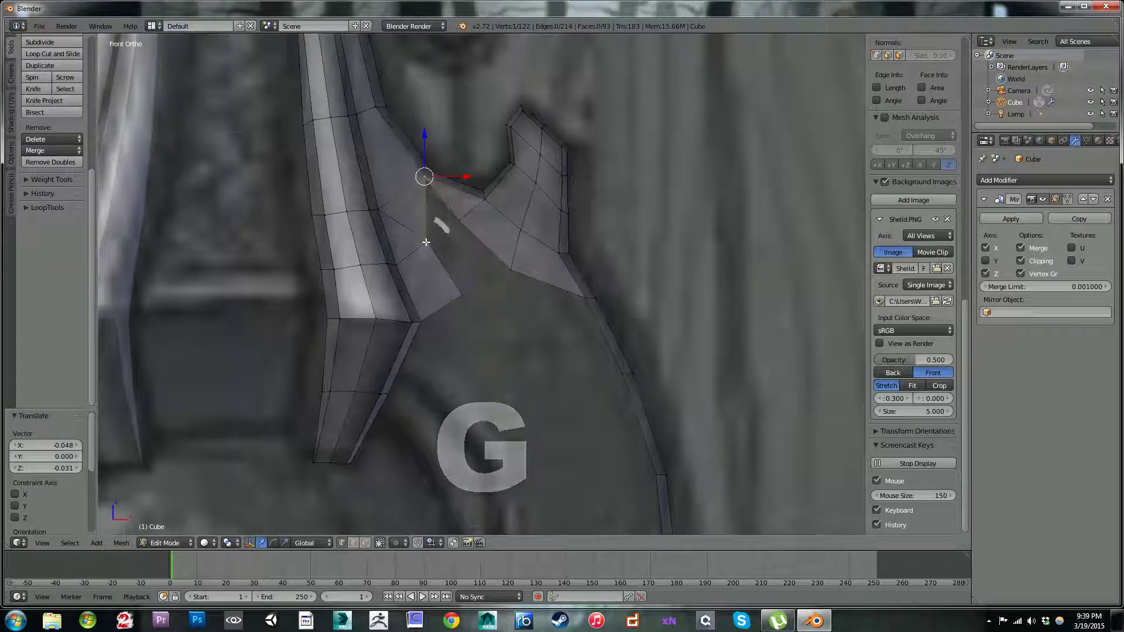
pyautogui.press('a')
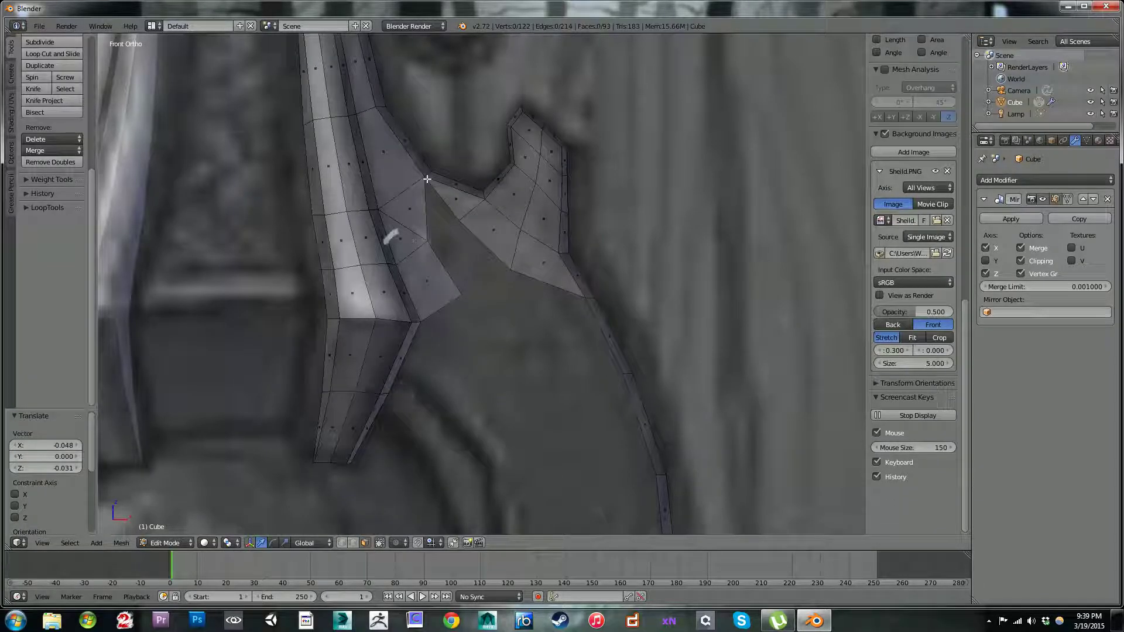
pyautogui.rightClick(411, 209)
pyautogui.press('x')
pyautogui.click(463, 197)
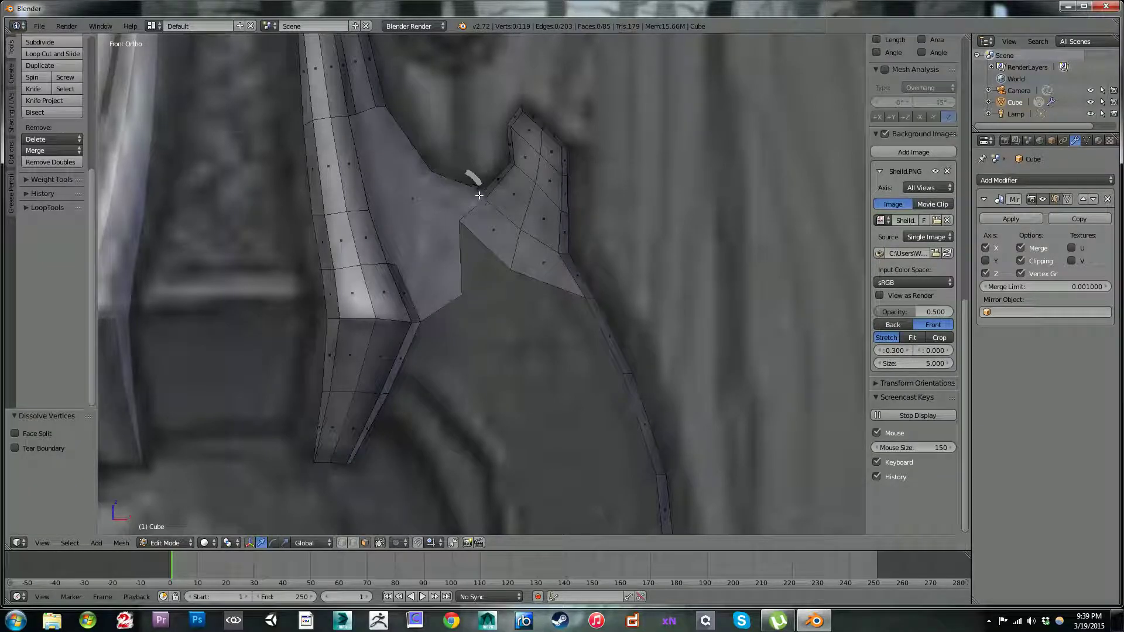
# Step: Undo the last vertex dissolve and delete only the selected triangular face beside the strap
pyautogui.hotkey('ctrl', 'z')
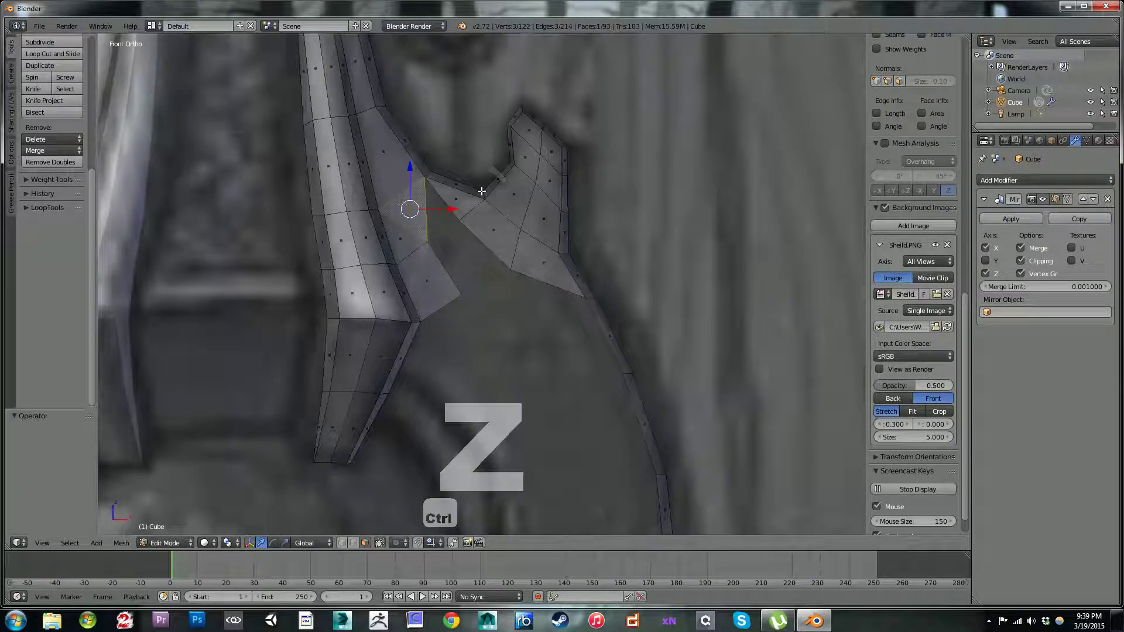
pyautogui.press('x')
pyautogui.press('Down')
pyautogui.press('Up')
pyautogui.press('Up')
pyautogui.press('Up')
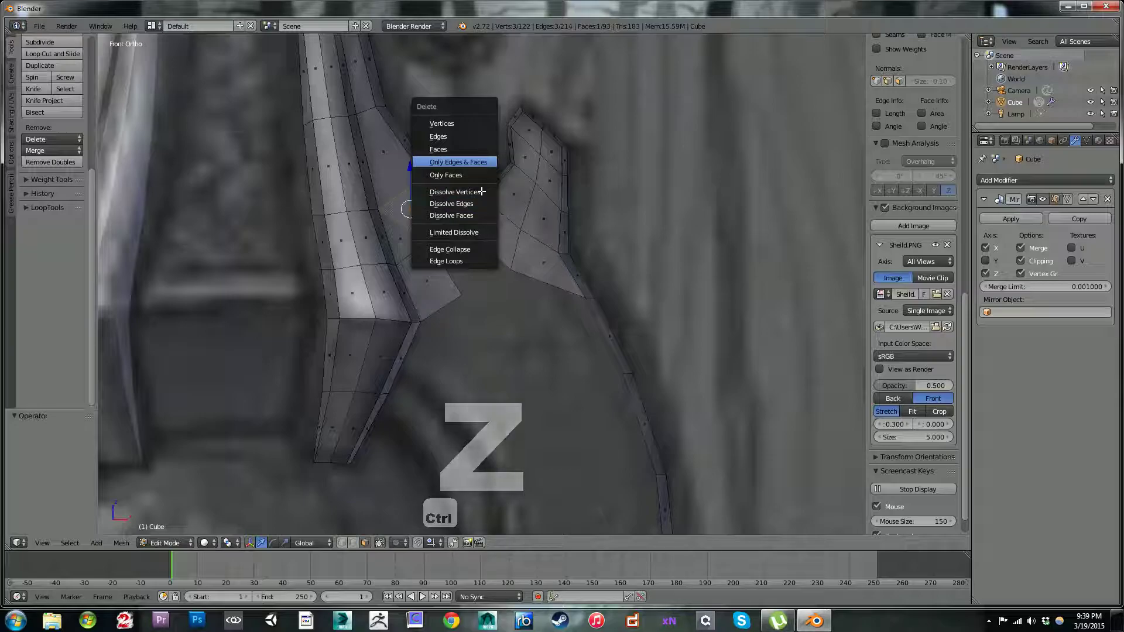
pyautogui.press('Up')
pyautogui.press('Return')
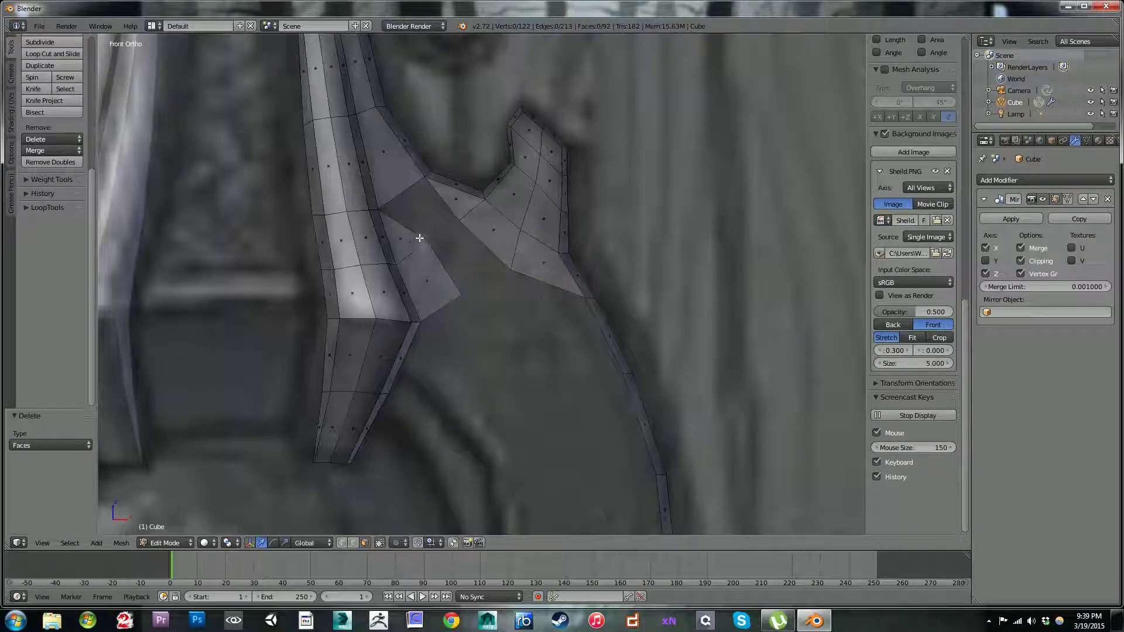
# Step: Fill the open gap between the strap-side patch and the spike with two faces
pyautogui.rightClick(406, 192)
pyautogui.press('f')
pyautogui.press('f')
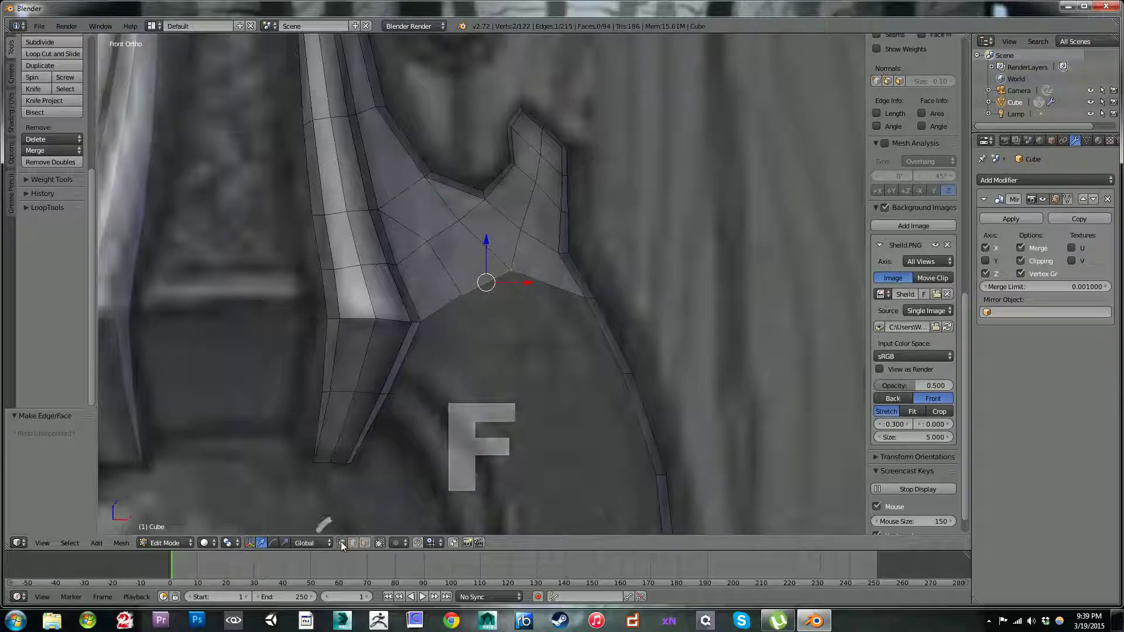
# Step: Lower the patch's spike-side border vertex by about 0.067 in Z, and shift two inner vertices toward the strap, the upper one by -0.037 in X and -0.017 in Z
pyautogui.rightClick(510, 271)
pyautogui.press('g')
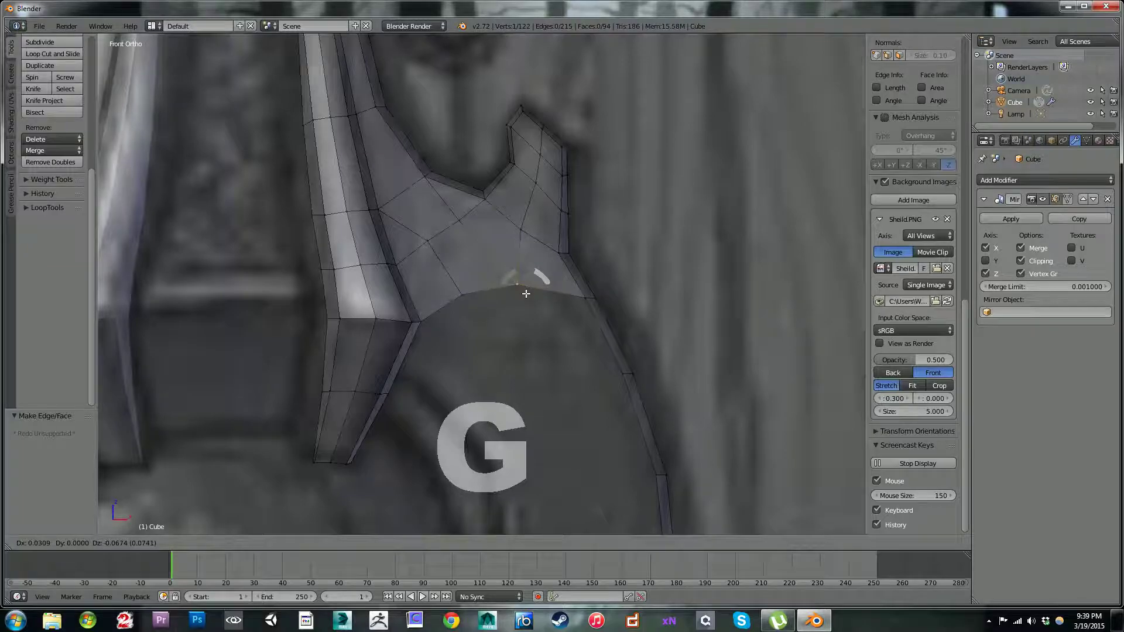
pyautogui.click(523, 293)
pyautogui.rightClick(463, 292)
pyautogui.rightClick(427, 240)
pyautogui.press('g')
pyautogui.click(420, 255)
pyautogui.rightClick(459, 225)
pyautogui.press('g')
pyautogui.click(447, 230)
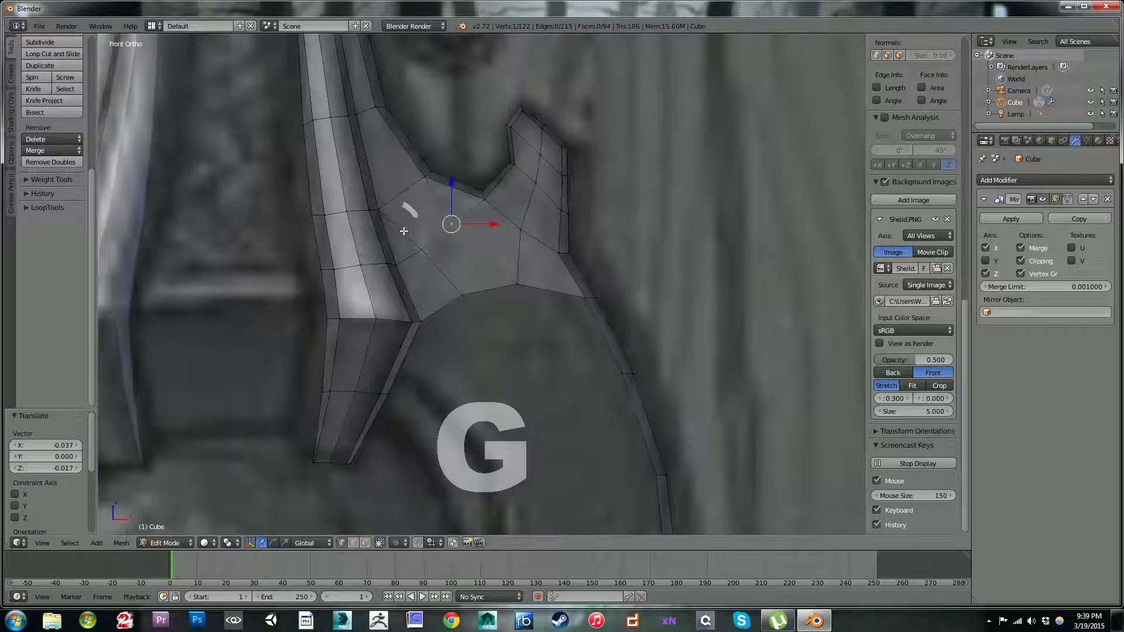
# Step: Nudge the patch's strap-side inner vertex and its two lower border vertices, moving the spike-side border vertex by -0.011 in Z
pyautogui.rightClick(425, 249)
pyautogui.press('g')
pyautogui.click(420, 251)
pyautogui.rightClick(464, 299)
pyautogui.press('g')
pyautogui.click(468, 303)
pyautogui.rightClick(517, 287)
pyautogui.press('g')
pyautogui.click(517, 290)
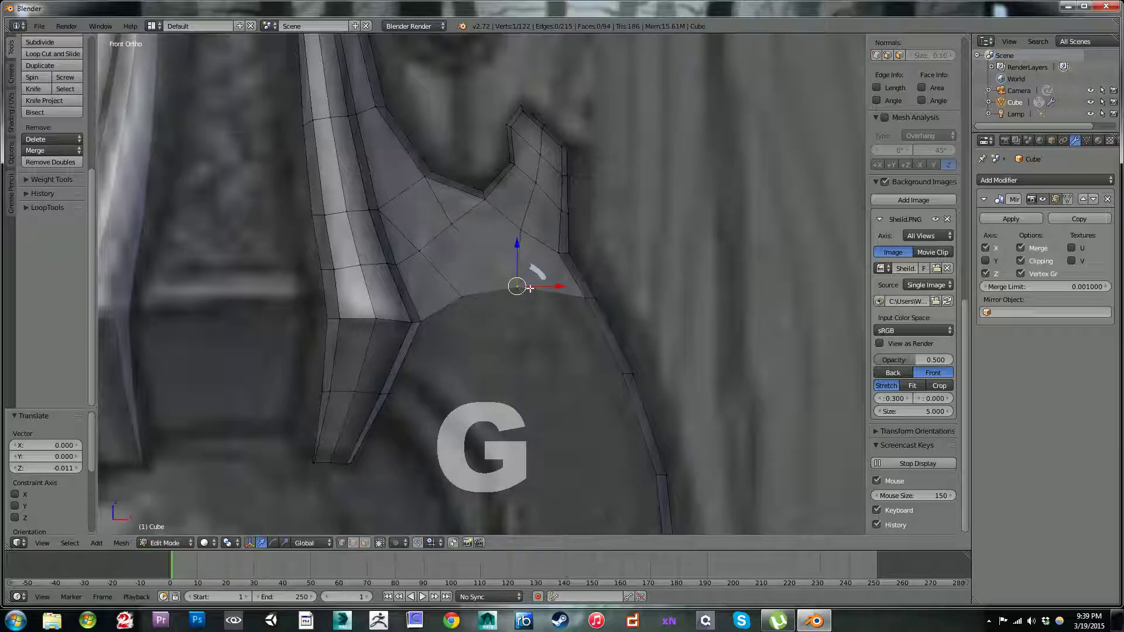
pyautogui.keyDown('shift'); pyautogui.scroll(-1, 563, 250); pyautogui.keyUp('shift')
pyautogui.keyDown('shift'); pyautogui.moveTo(571, 231); pyautogui.dragTo(520, 46, button='middle'); pyautogui.keyUp('shift')
pyautogui.rightClick(388, 131)
pyautogui.press('f')
pyautogui.scroll(-5, 453, 131)
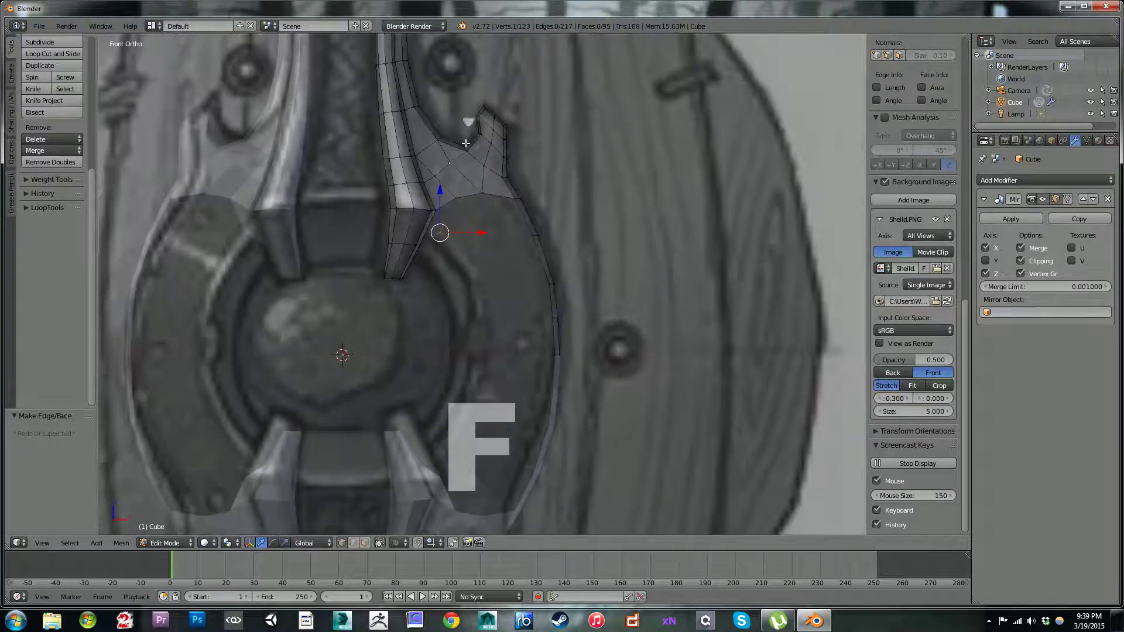
pyautogui.scroll(-3, 452, 177)
pyautogui.hotkey('ctrl', 'z')
pyautogui.scroll(6, 473, 223)
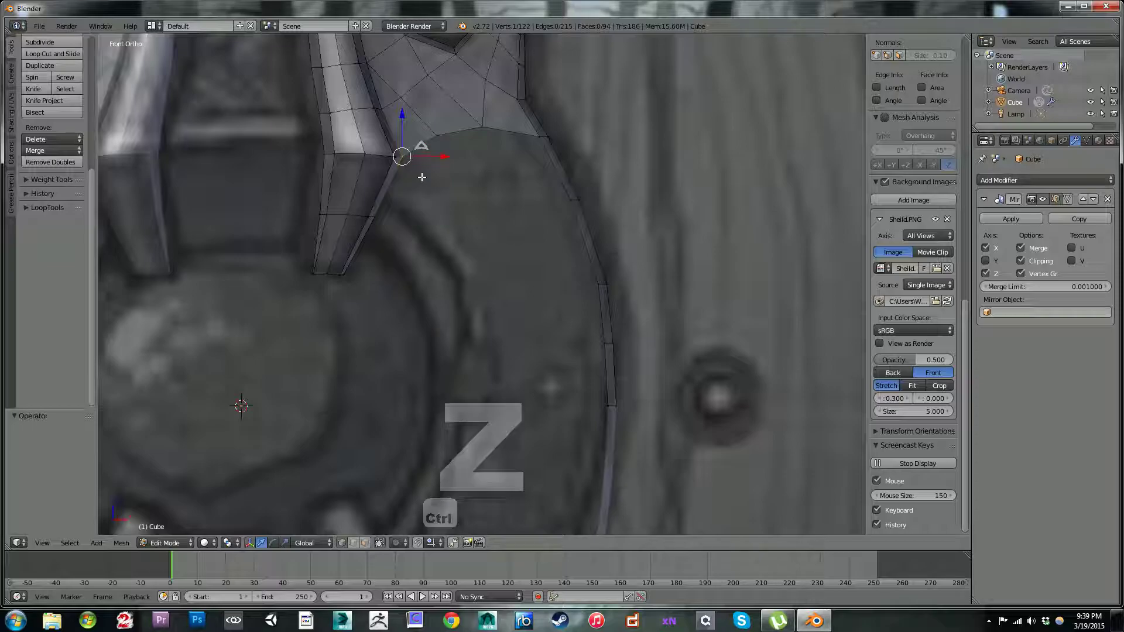
# Step: Move the side vertex on the strap's tapered end by about -0.005 in X and -0.019 in Z
pyautogui.moveTo(396, 208)
pyautogui.mouseDown(button='middle')
pyautogui.moveTo(434, 178)
pyautogui.moveTo(409, 167)
pyautogui.moveTo(394, 208)
pyautogui.mouseUp(button='middle')
pyautogui.press('KP_1')
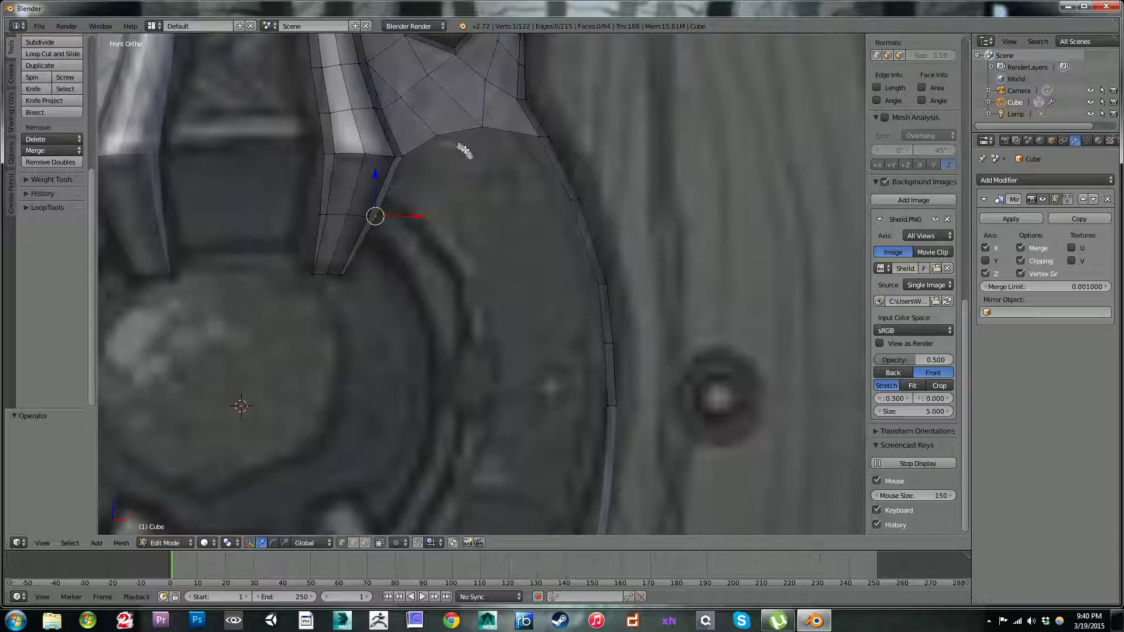
pyautogui.scroll(-5, 399, 227)
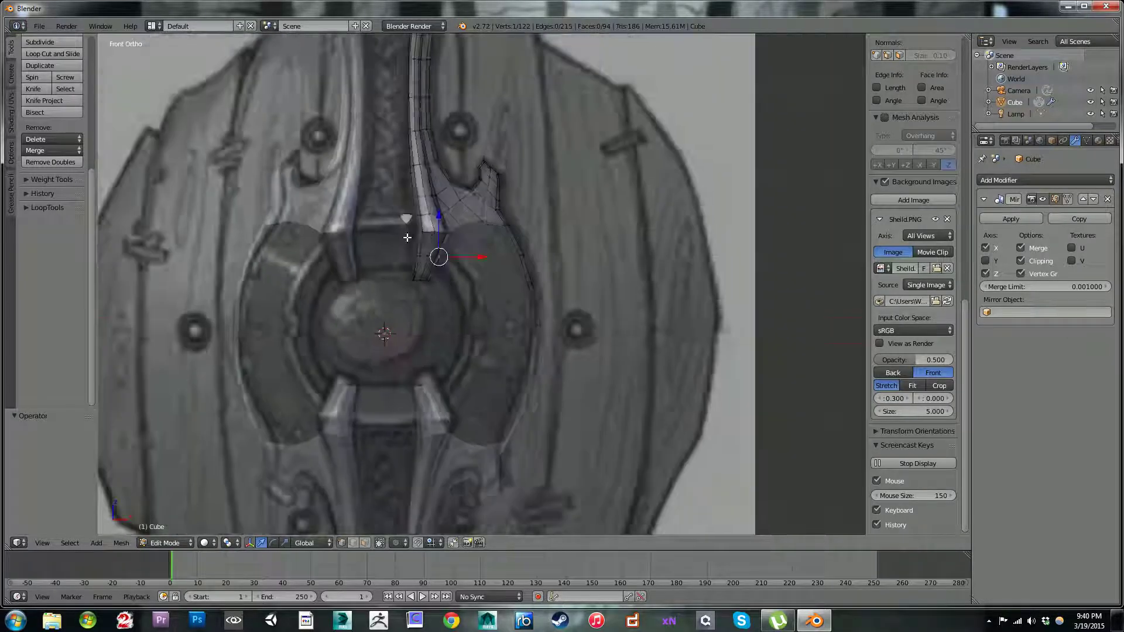
pyautogui.scroll(5, 407, 237)
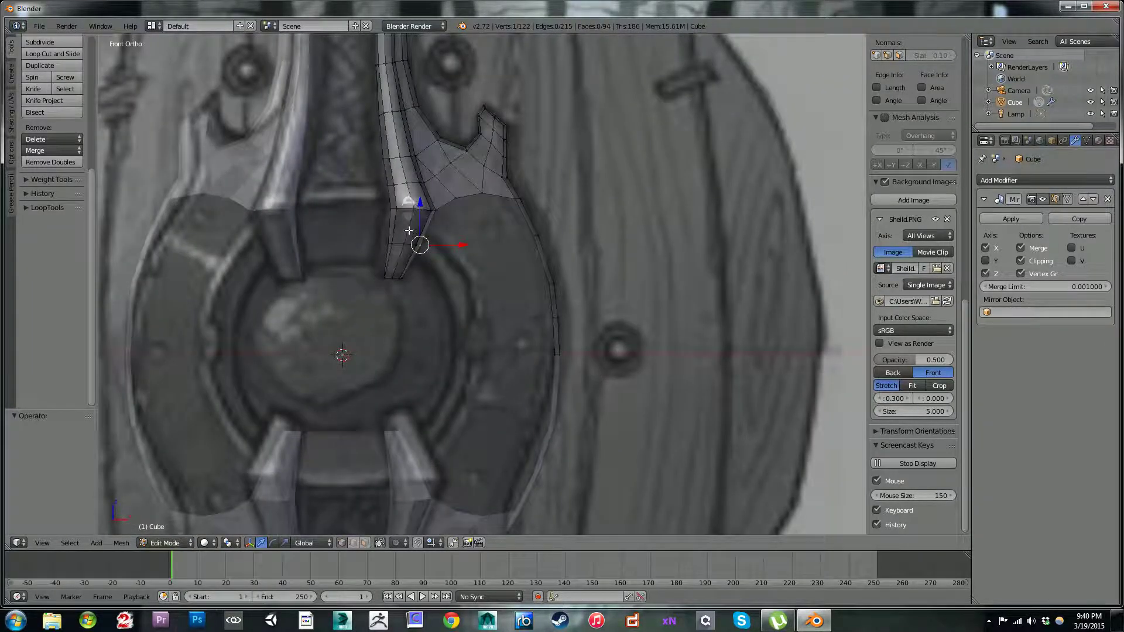
pyautogui.scroll(3, 412, 227)
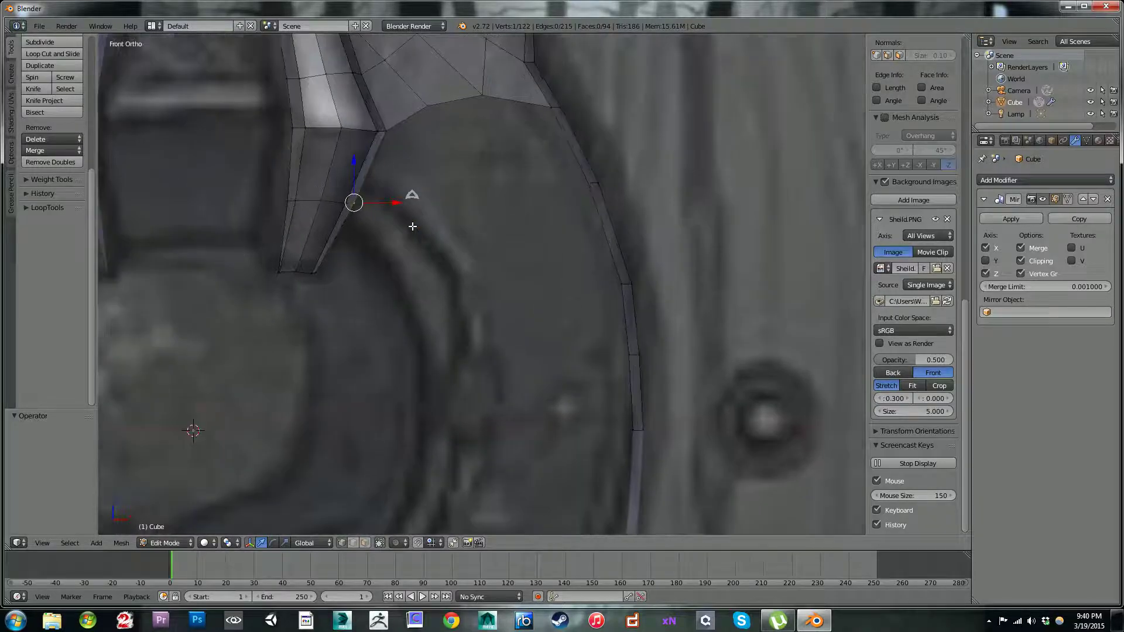
pyautogui.press('g')
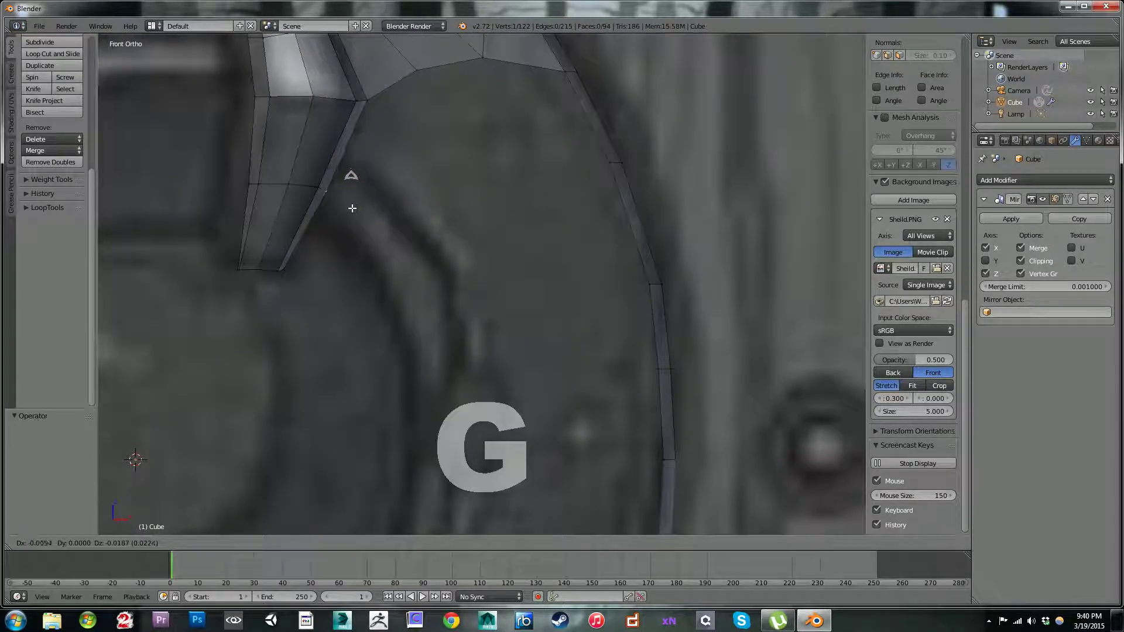
pyautogui.click(353, 208)
# Step: Fill a face between the strap's tapered side and the patch's lower corner, and move its free vertex down to the inner ring's outer edge
pyautogui.rightClick(383, 108)
pyautogui.press('f')
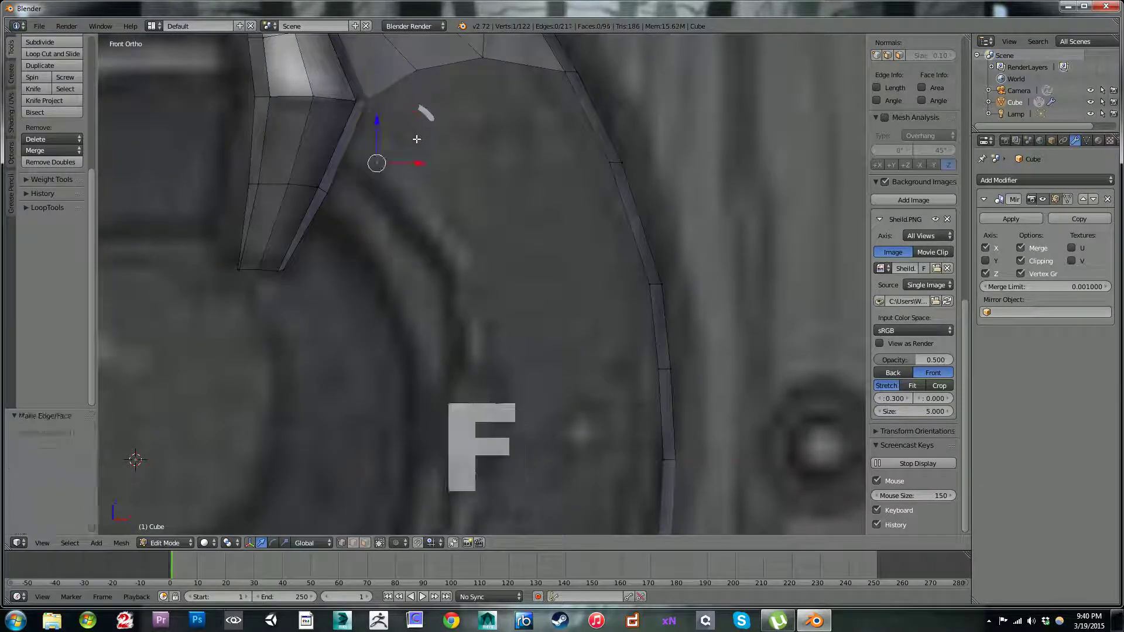
pyautogui.scroll(-2, 431, 211)
pyautogui.press('g')
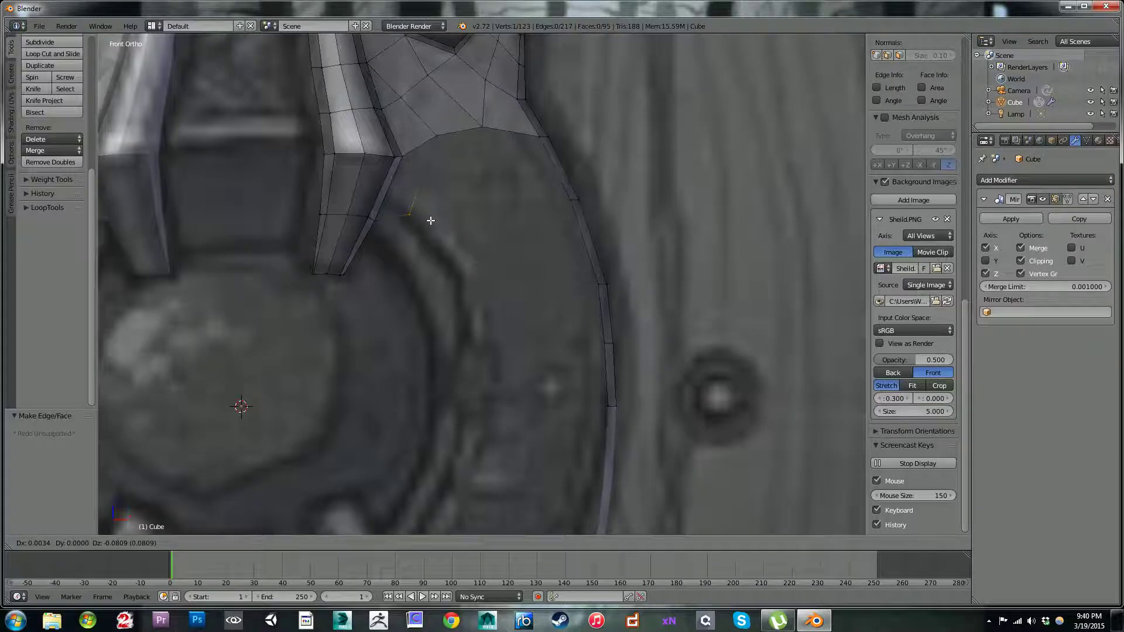
pyautogui.click(431, 221)
pyautogui.press('g')
pyautogui.click(436, 209)
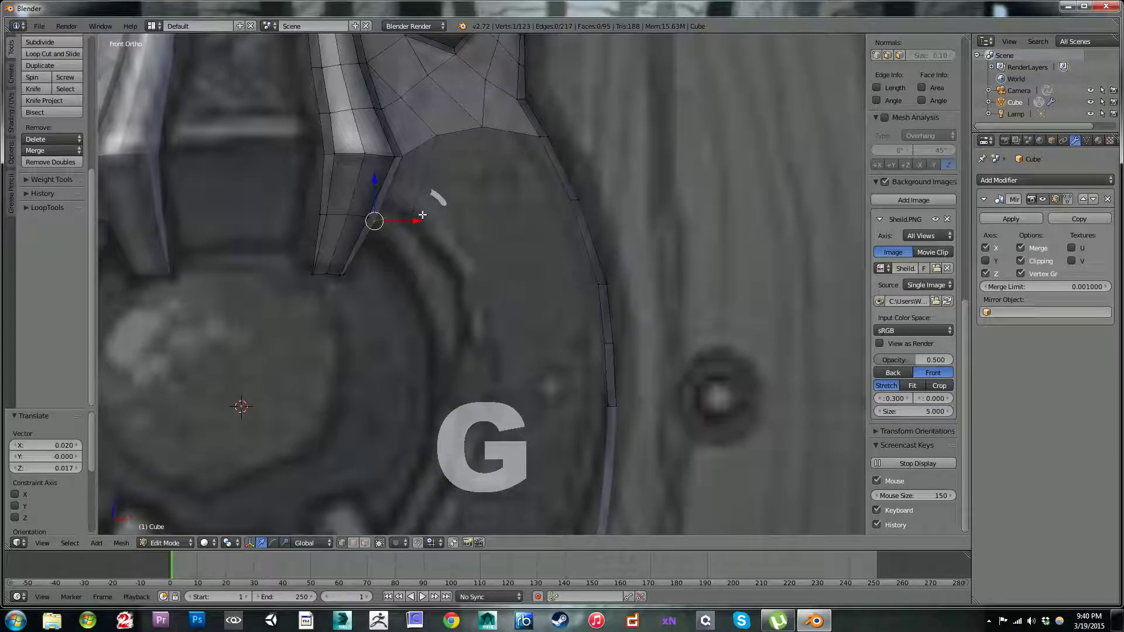
# Step: Extrude the new face's lower edge along the inner ring, scale it to 0.833, and shift its inner vertex by -0.013 in X and -0.020 in Z
pyautogui.press('e')
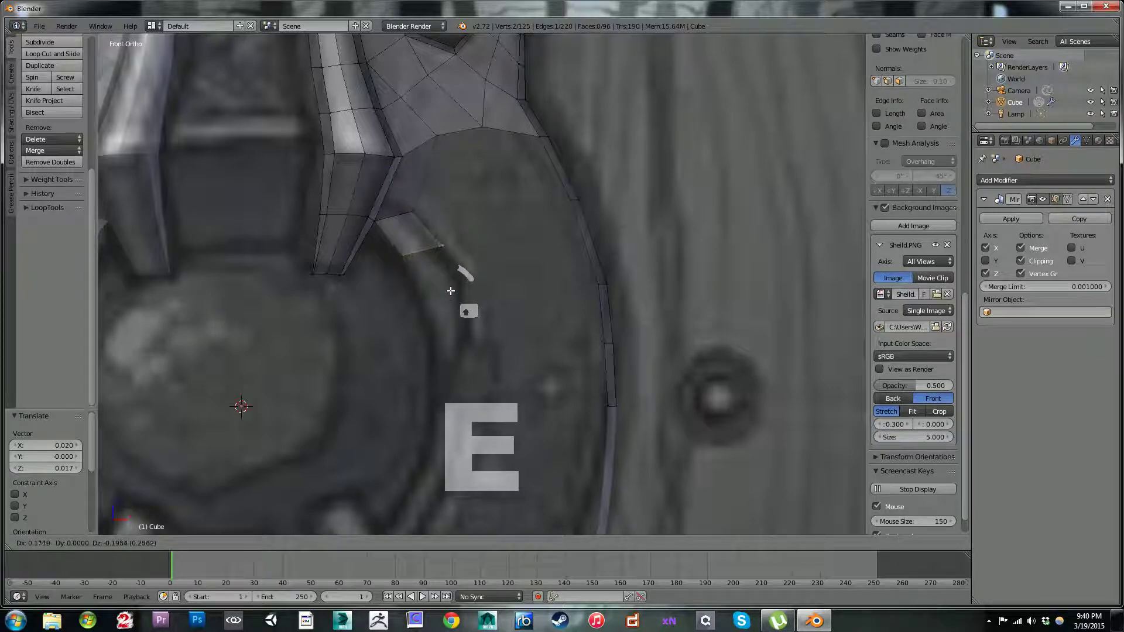
pyautogui.click(450, 291)
pyautogui.press('s')
pyautogui.click(452, 263)
pyautogui.press('g')
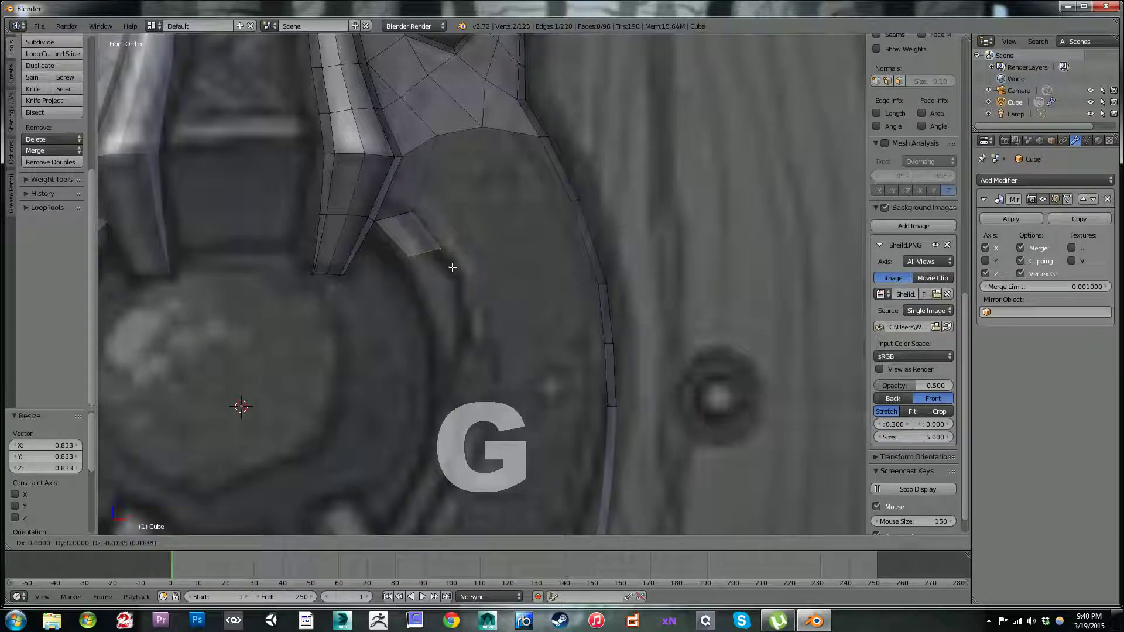
pyautogui.click(443, 263)
pyautogui.rightClick(380, 230)
pyautogui.rightClick(408, 259)
pyautogui.press('g')
pyautogui.click(407, 266)
# Step: Move the inner ring segment's end edge further along the ring by 0.077 in X and -0.168 in Z
pyautogui.rightClick(450, 254)
pyautogui.keyDown('shift'); pyautogui.moveTo(471, 289); pyautogui.dragTo(467, 198, button='middle'); pyautogui.keyUp('shift')
pyautogui.keyDown('shift'); pyautogui.rightClick(402, 174); pyautogui.keyUp('shift')
pyautogui.keyDown('shift'); pyautogui.rightClick(432, 163); pyautogui.keyUp('shift')
pyautogui.keyDown('shift'); pyautogui.rightClick(437, 162); pyautogui.keyUp('shift')
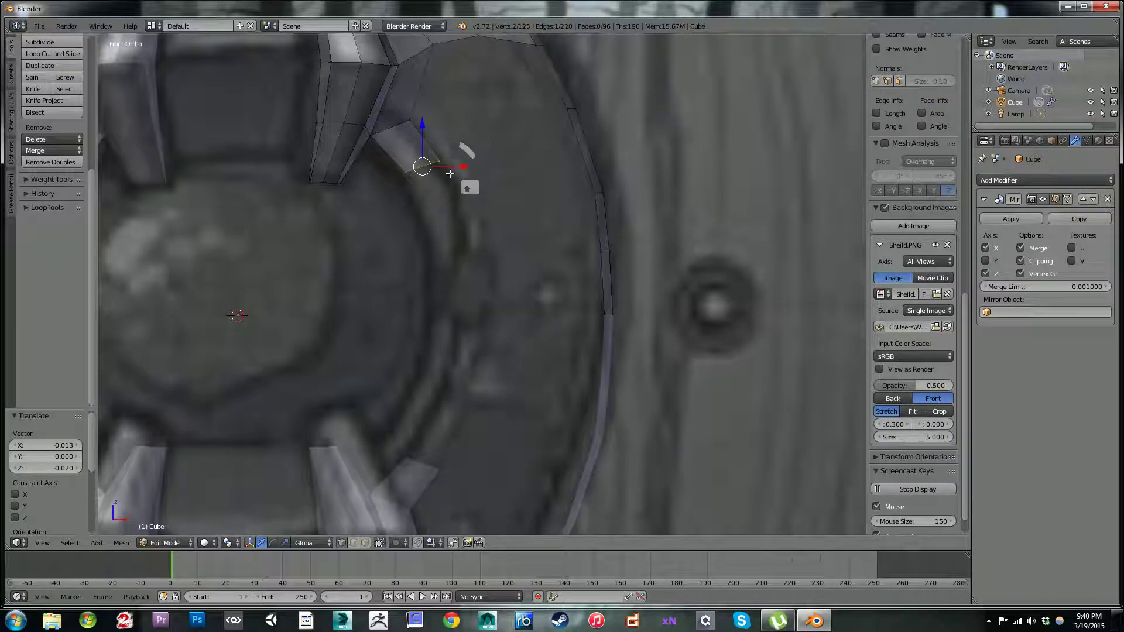
pyautogui.press('g')
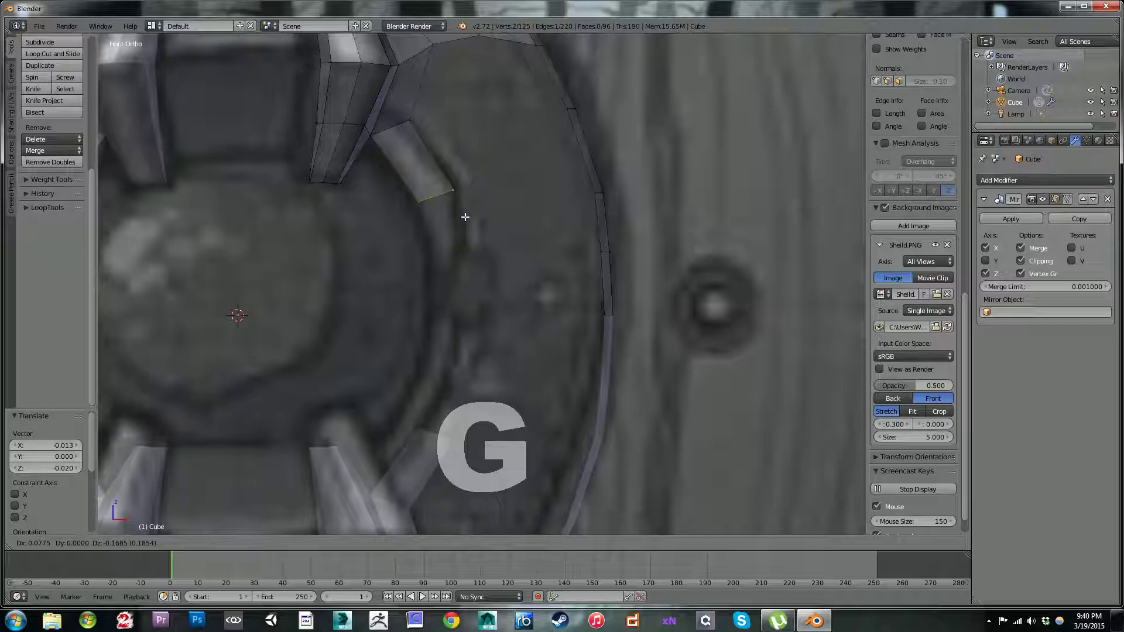
pyautogui.click(465, 216)
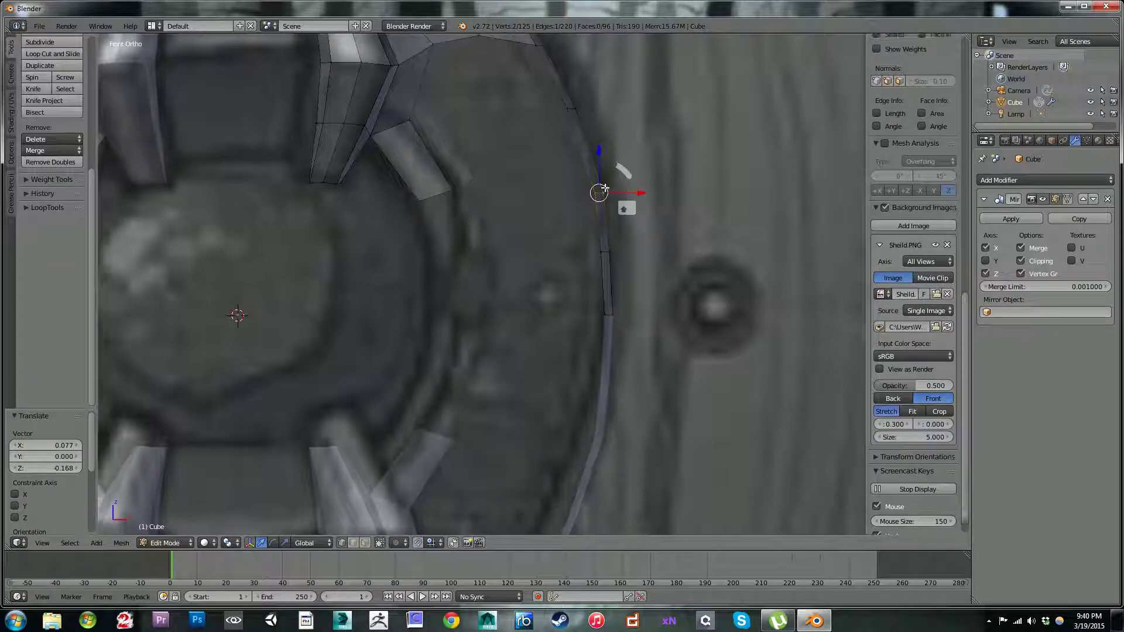
# Step: Slide the outer strip's vertices opposite the ring segment upward along the strip by a factor of 0.308
pyautogui.hotkey('shift', 'v')
pyautogui.click(598, 171)
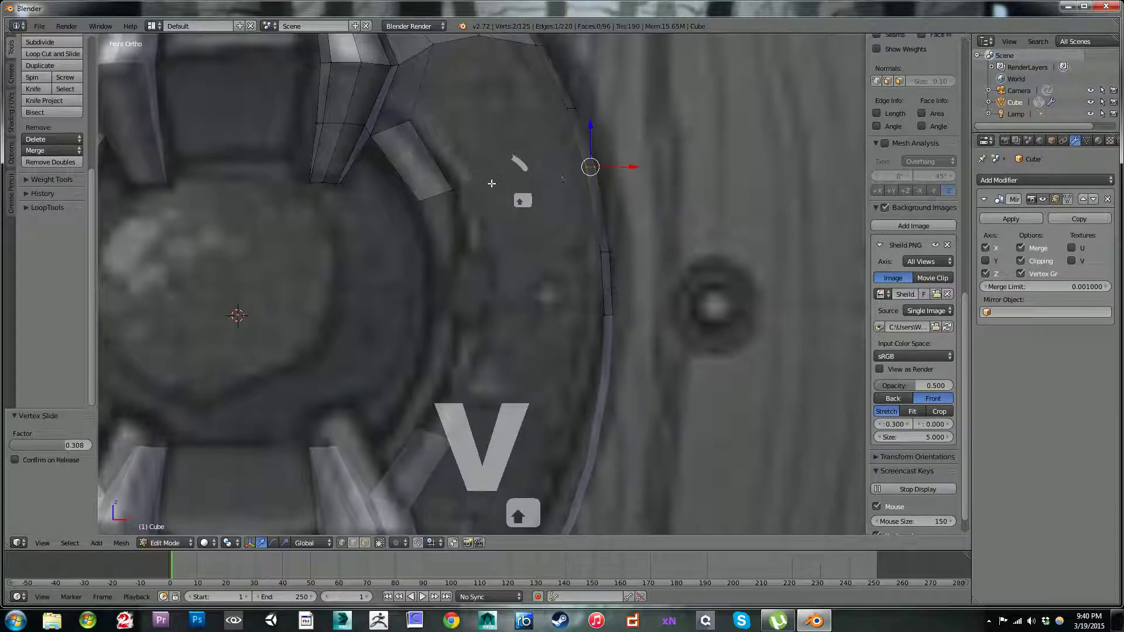
# Step: Extrude the ring strip's end edge further down the ring, scale it to 0.85, and rotate it by 12.577° and another 6.437° to follow the curve
pyautogui.rightClick(432, 197)
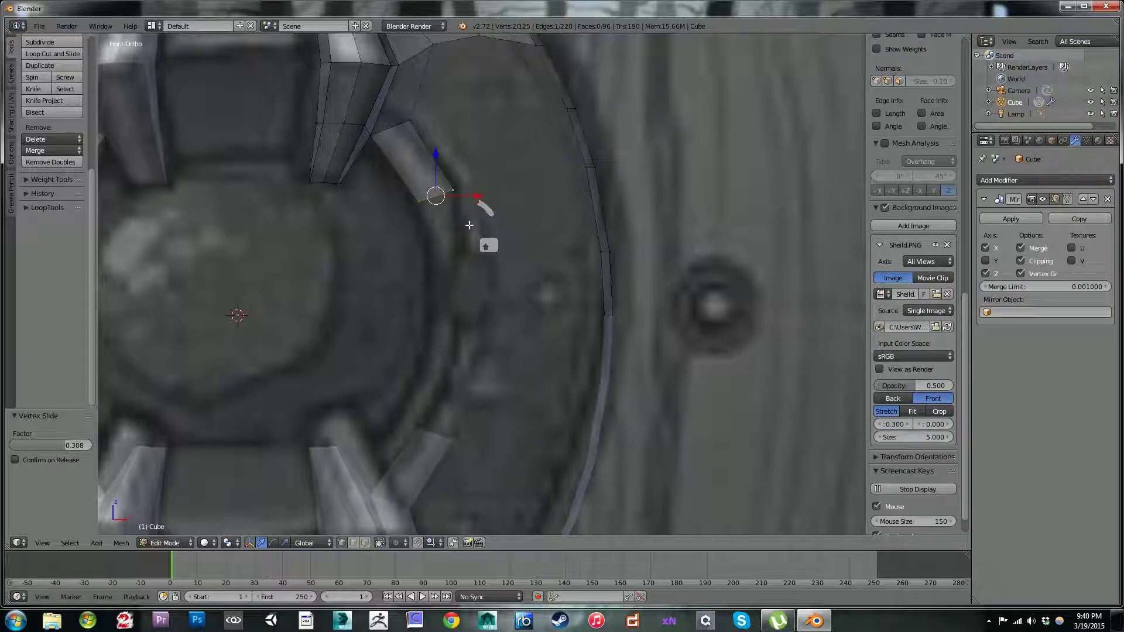
pyautogui.press('e')
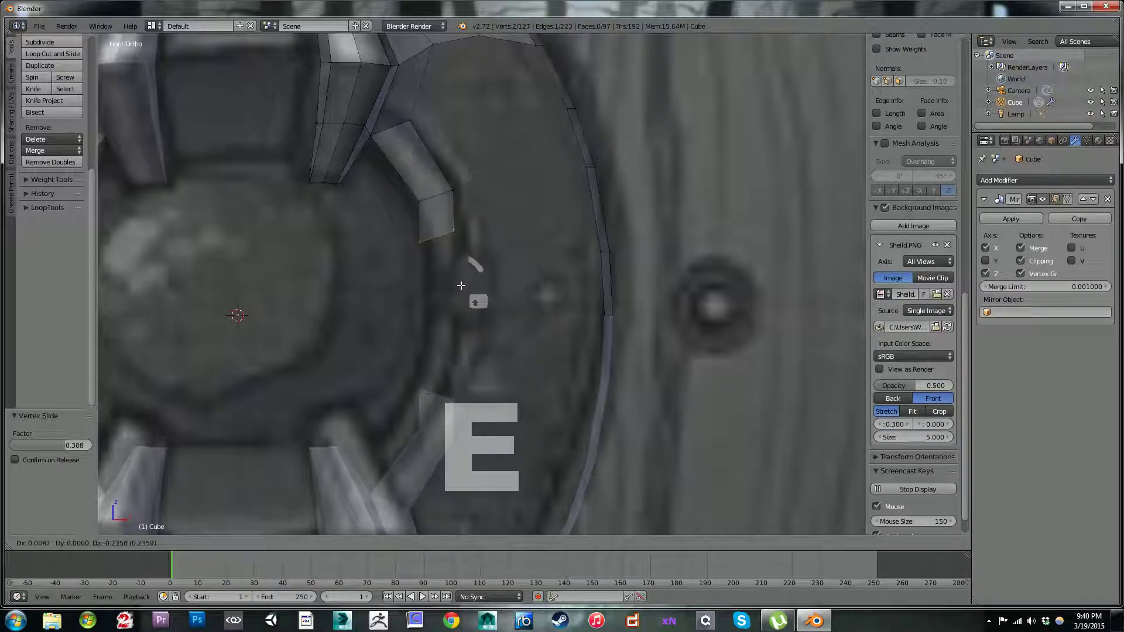
pyautogui.click(466, 309)
pyautogui.press('r')
pyautogui.click(477, 318)
pyautogui.press('s')
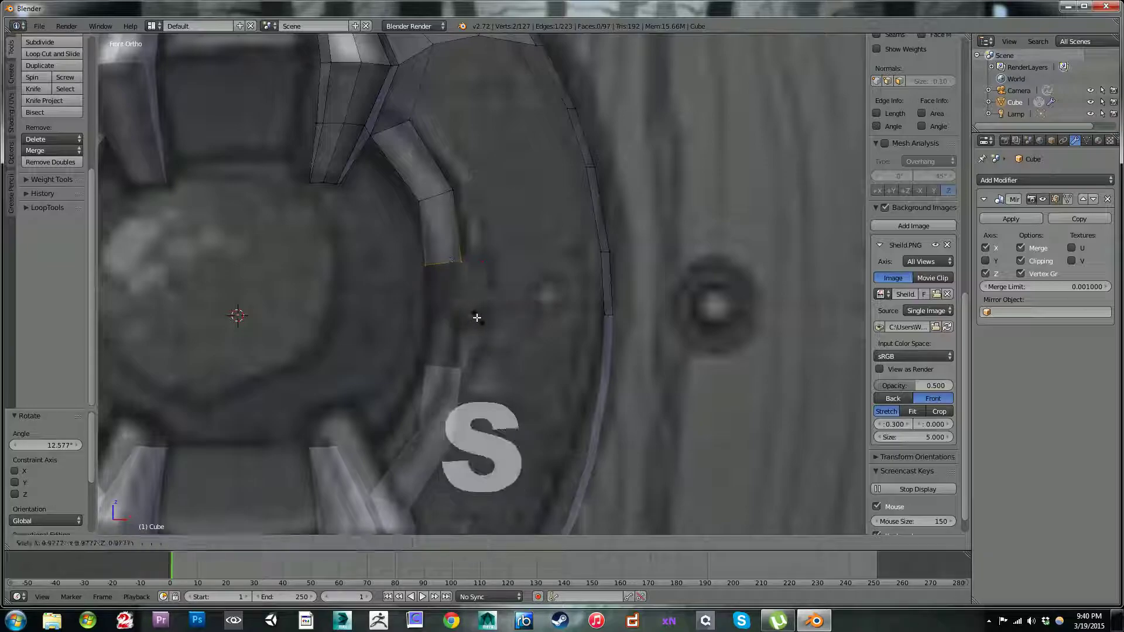
pyautogui.click(460, 316)
pyautogui.press('g')
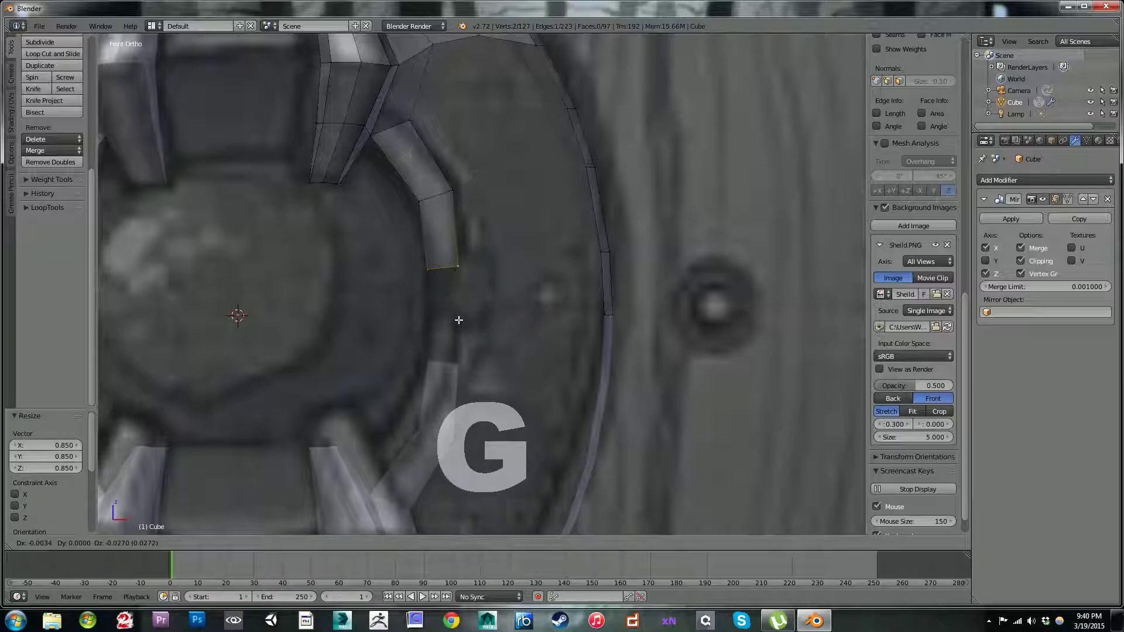
pyautogui.click(461, 319)
pyautogui.press('r')
pyautogui.click(460, 321)
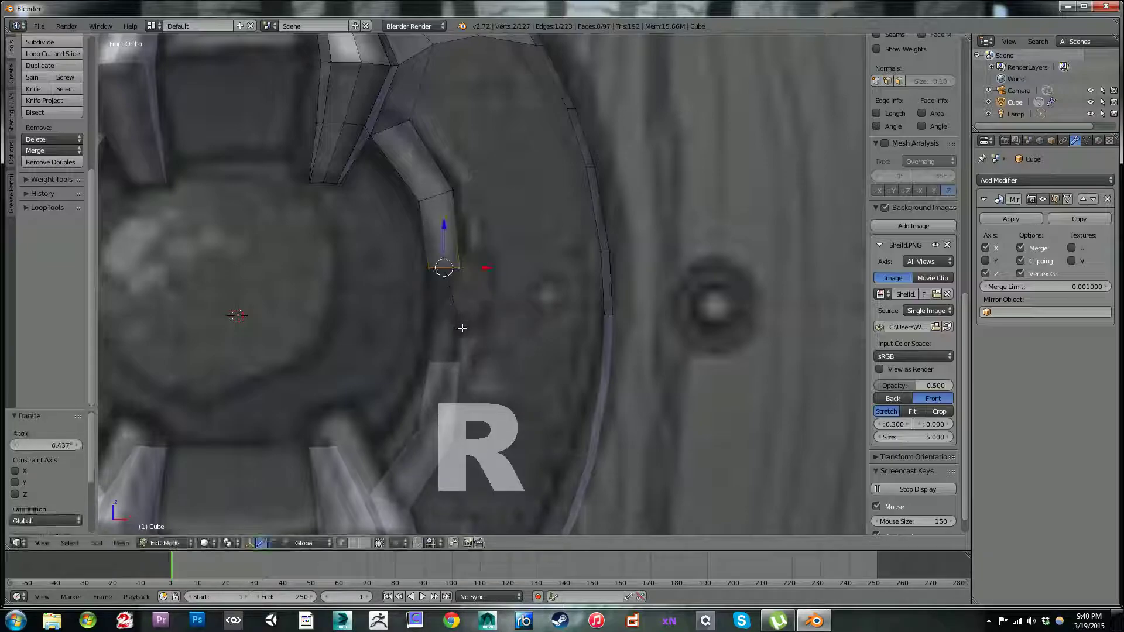
# Step: Extrude the ring strip down to the mirror line by 0.007 in X and -0.408 in Z, and shift that last segment 0.030 in X and -0.007 in Z
pyautogui.press('e')
pyautogui.click(464, 404)
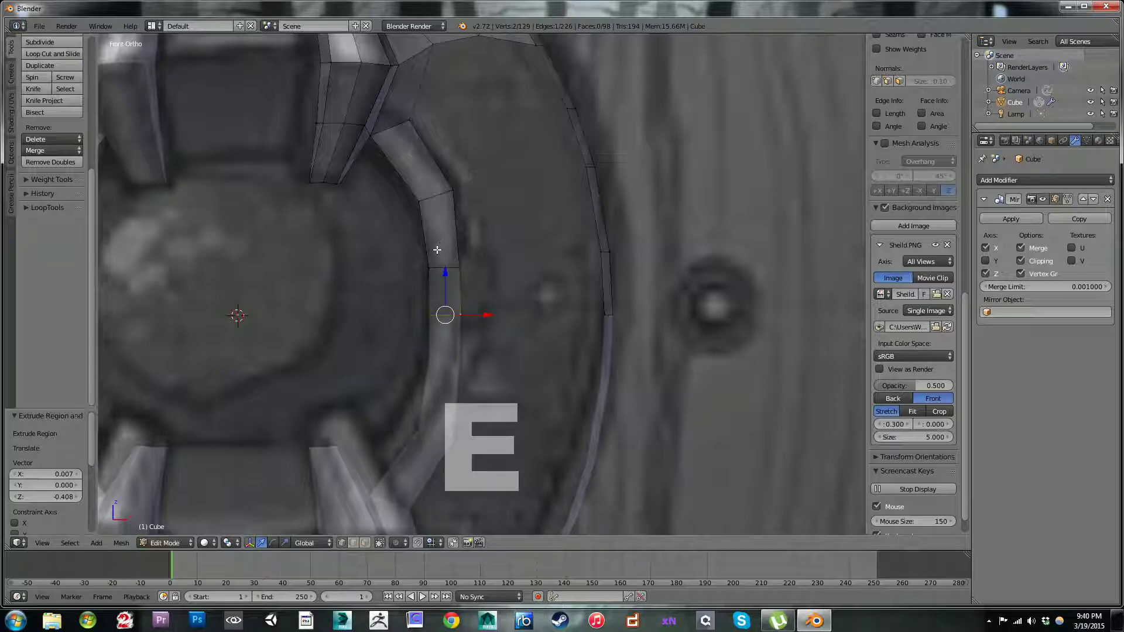
pyautogui.keyDown('shift'); pyautogui.rightClick(430, 269); pyautogui.keyUp('shift')
pyautogui.keyDown('shift'); pyautogui.rightClick(456, 268); pyautogui.keyUp('shift')
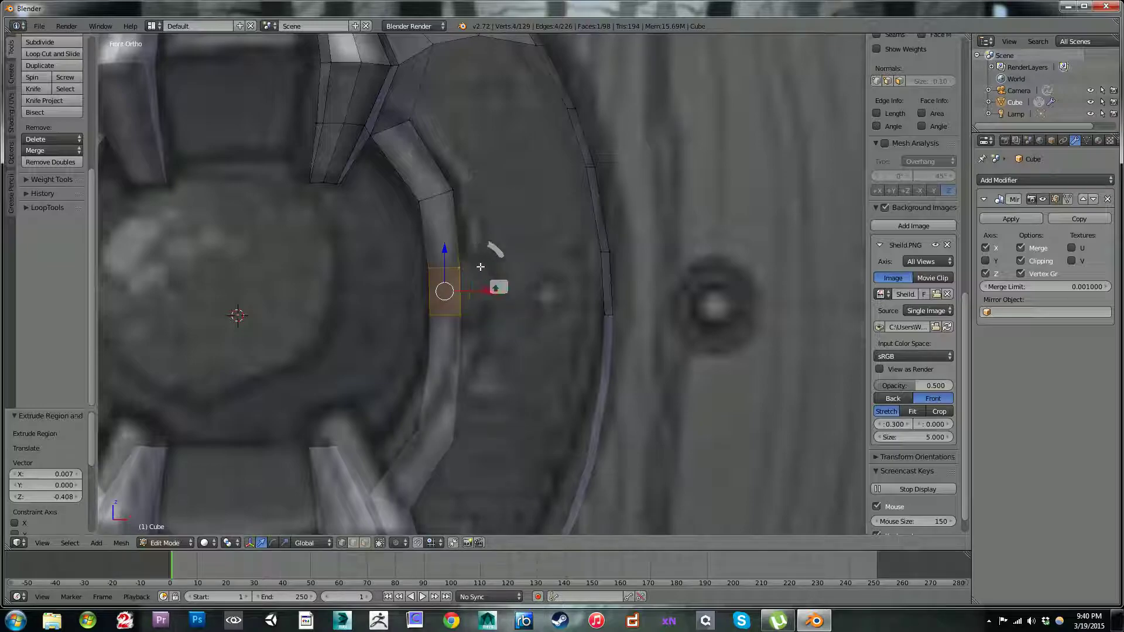
pyautogui.press('g')
pyautogui.click(489, 268)
# Step: Move the ring strip's upper cross edge by -0.030 in X and 0.010 in Z to smooth the curve
pyautogui.rightClick(464, 269)
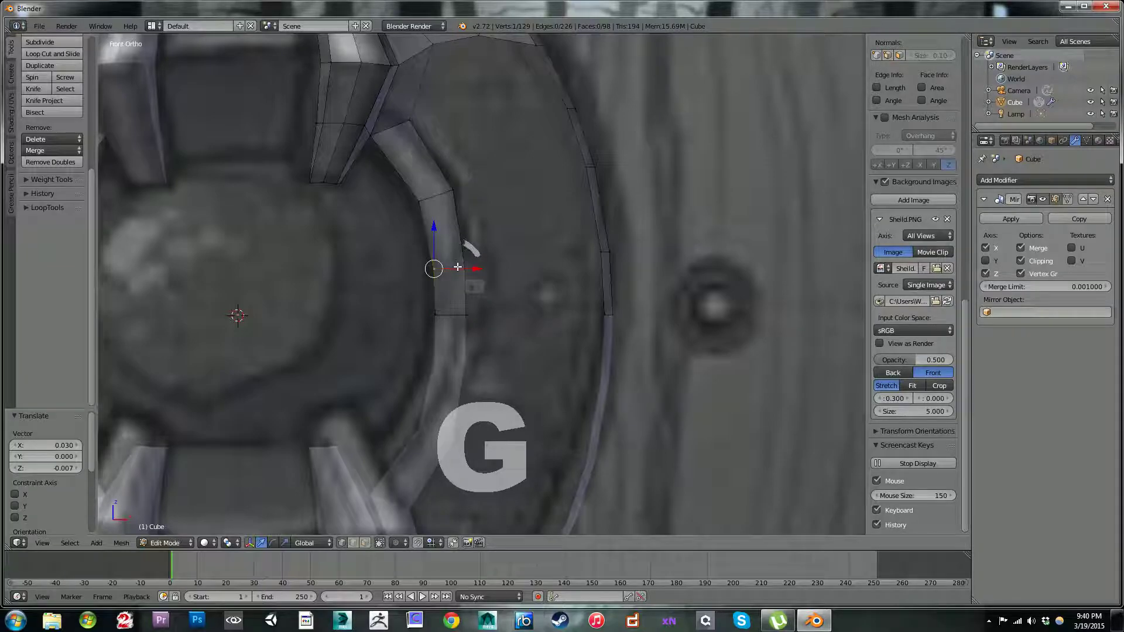
pyautogui.keyDown('shift'); pyautogui.rightClick(434, 269); pyautogui.keyUp('shift')
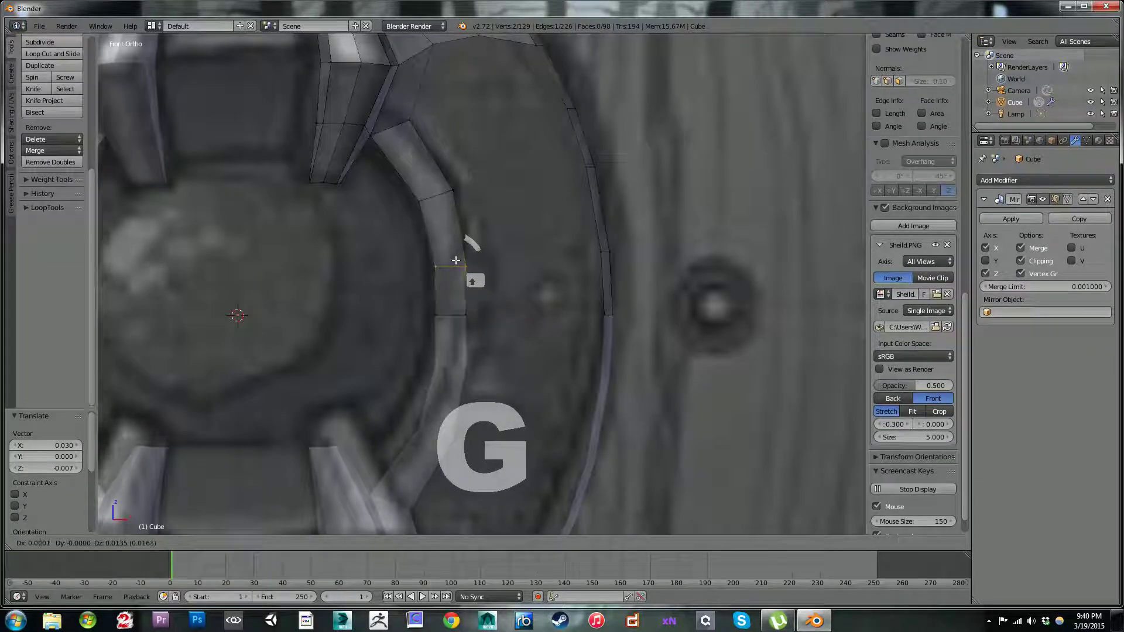
pyautogui.press('g')
pyautogui.click(442, 187)
# Step: Reposition the outer vertex at the ring strip's top end, just below the patch
pyautogui.rightClick(410, 122)
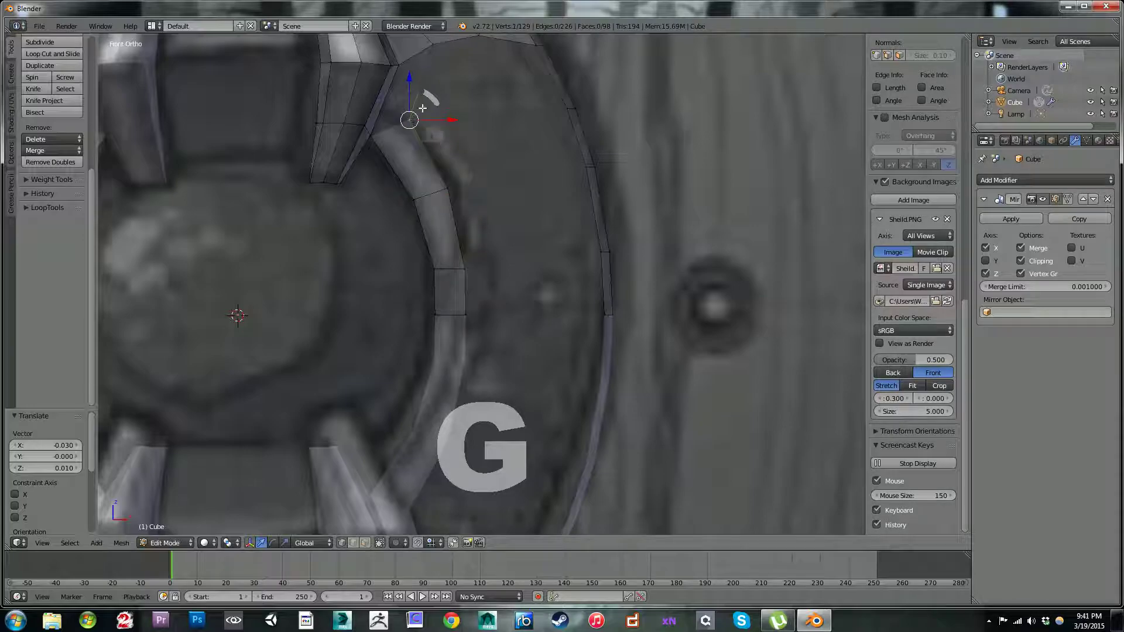
pyautogui.keyDown('shift'); pyautogui.moveTo(456, 103); pyautogui.dragTo(448, 199, button='middle'); pyautogui.keyUp('shift')
pyautogui.rightClick(433, 157)
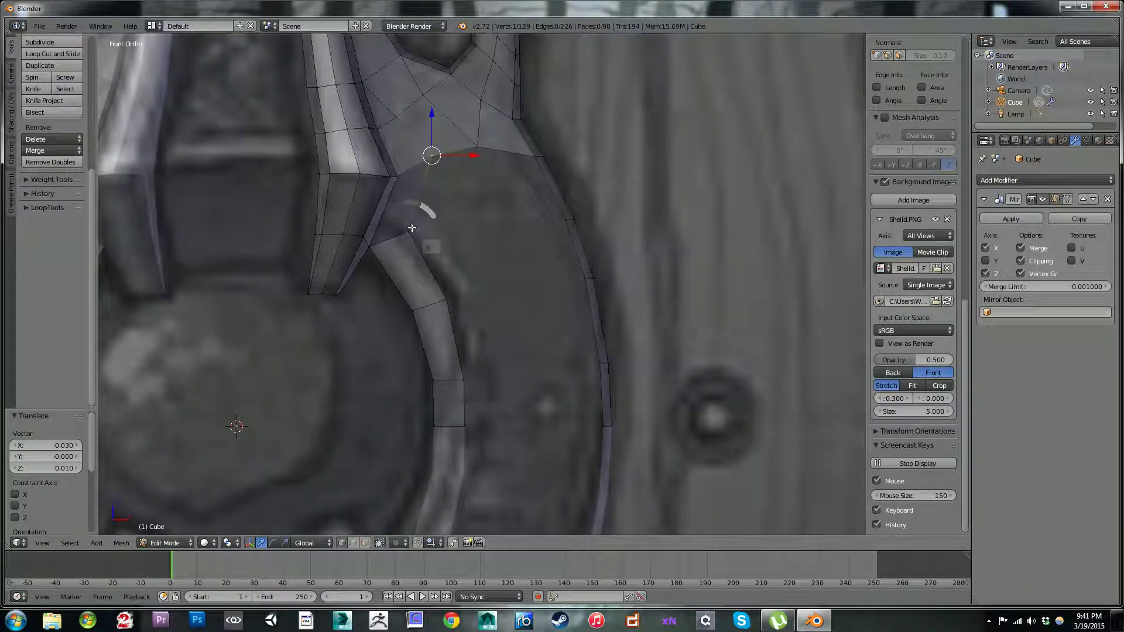
pyautogui.press('g')
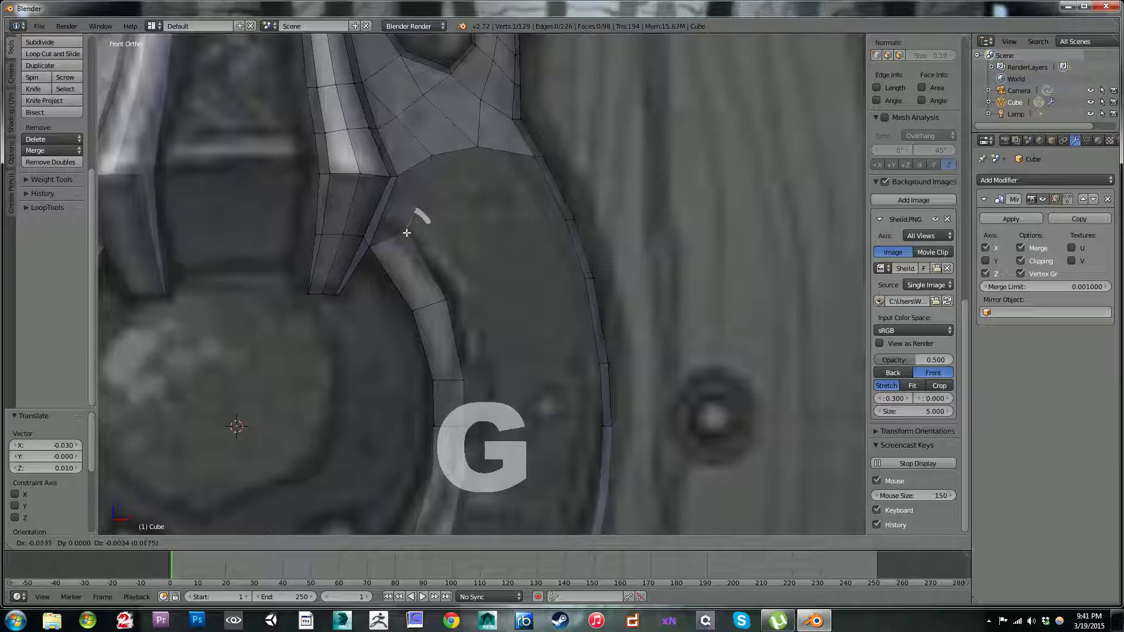
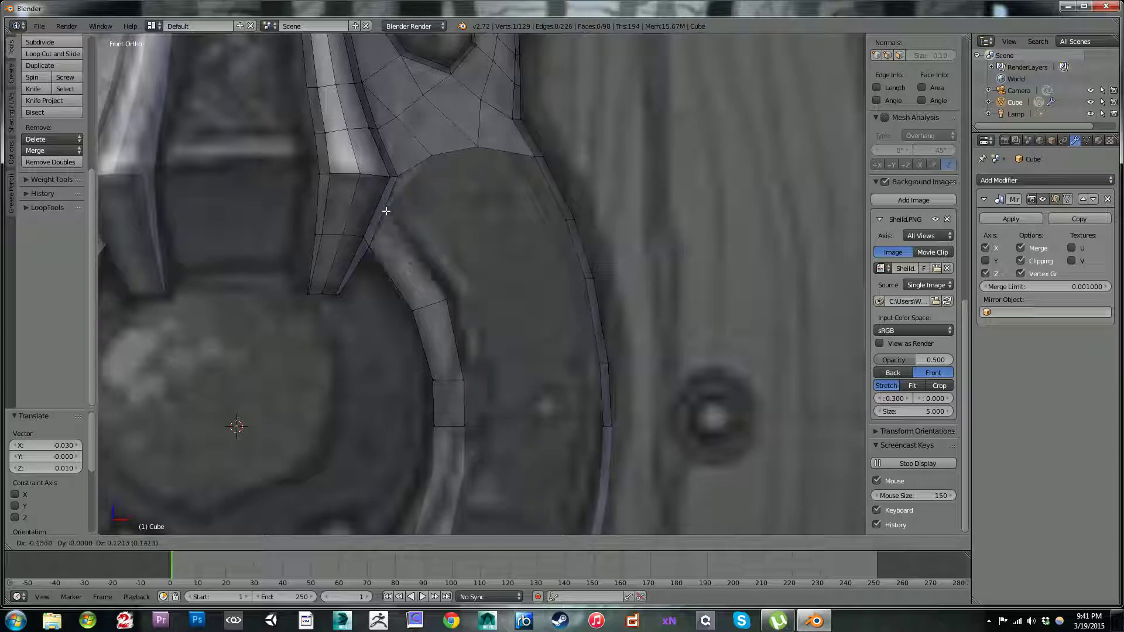
# Step: Add a centred loop cut across the spike and the face joining it to the ring strip's top end
pyautogui.rightClick(397, 215)
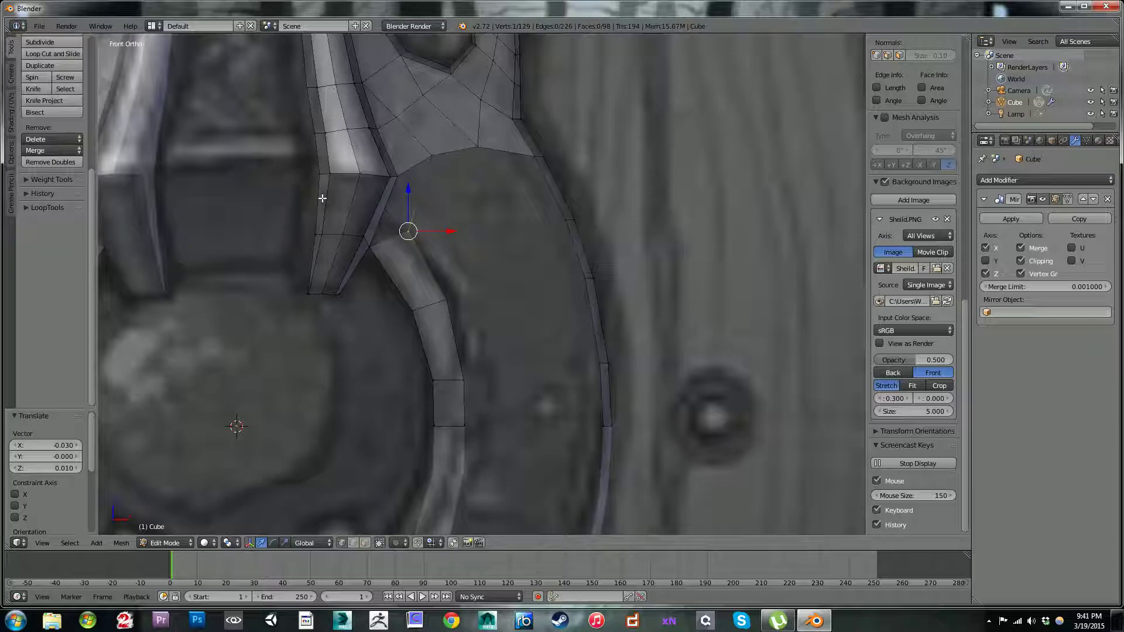
pyautogui.hotkey('ctrl', 'r')
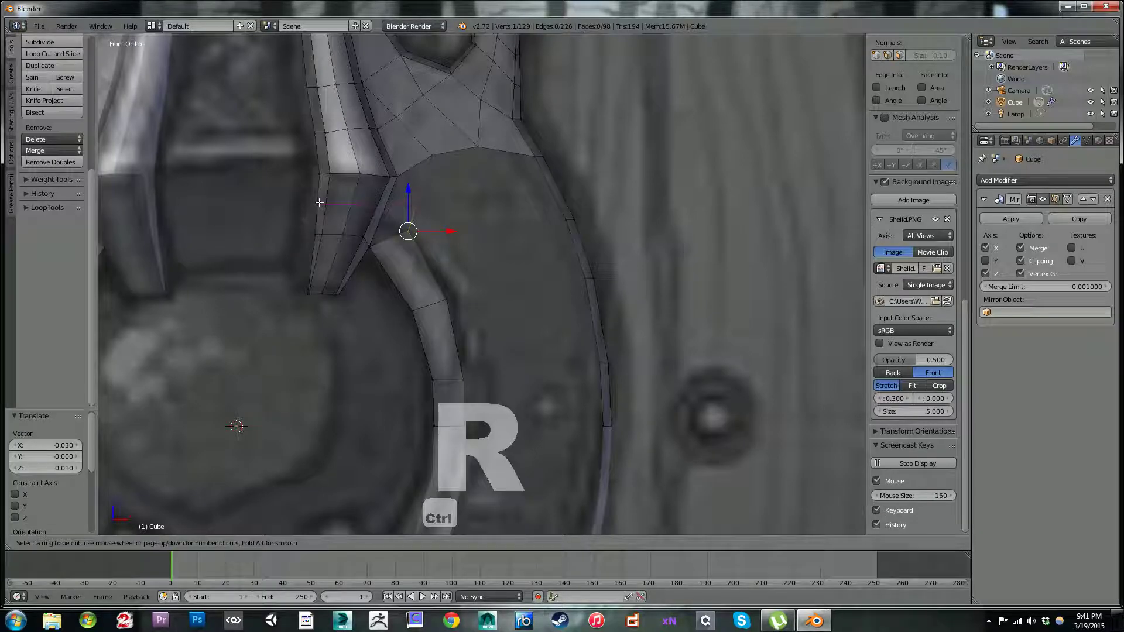
pyautogui.click(388, 209)
pyautogui.rightClick(390, 209)
# Step: Try to join the loop cut's vertex beside the spike and the ring strip's outer top vertex with an edge
pyautogui.keyDown('shift'); pyautogui.rightClick(405, 227); pyautogui.keyUp('shift')
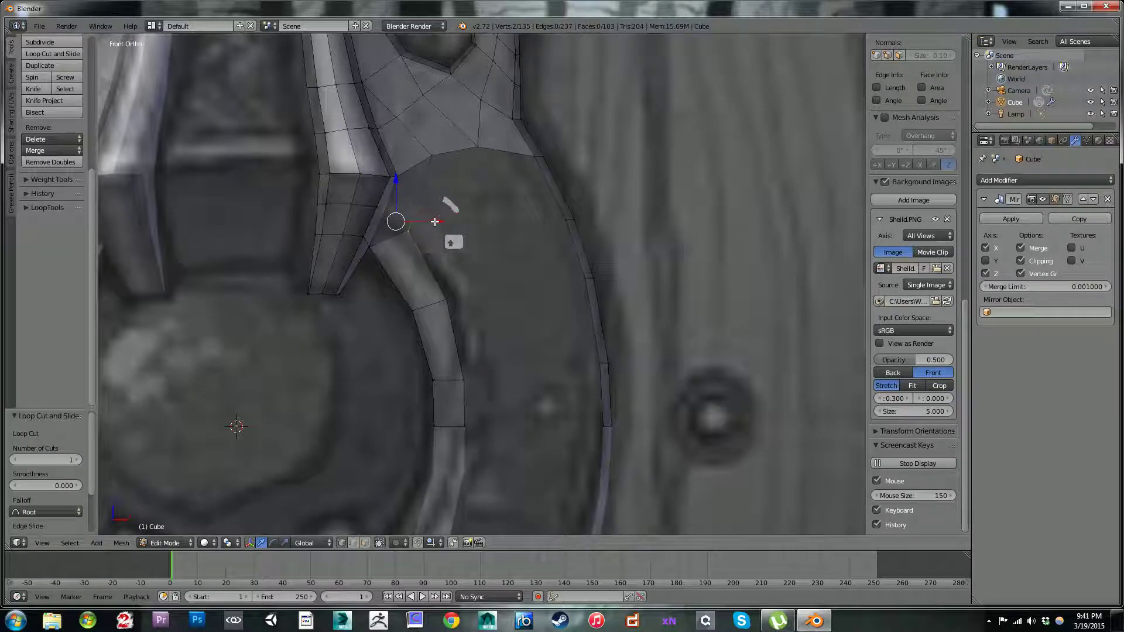
pyautogui.press('f')
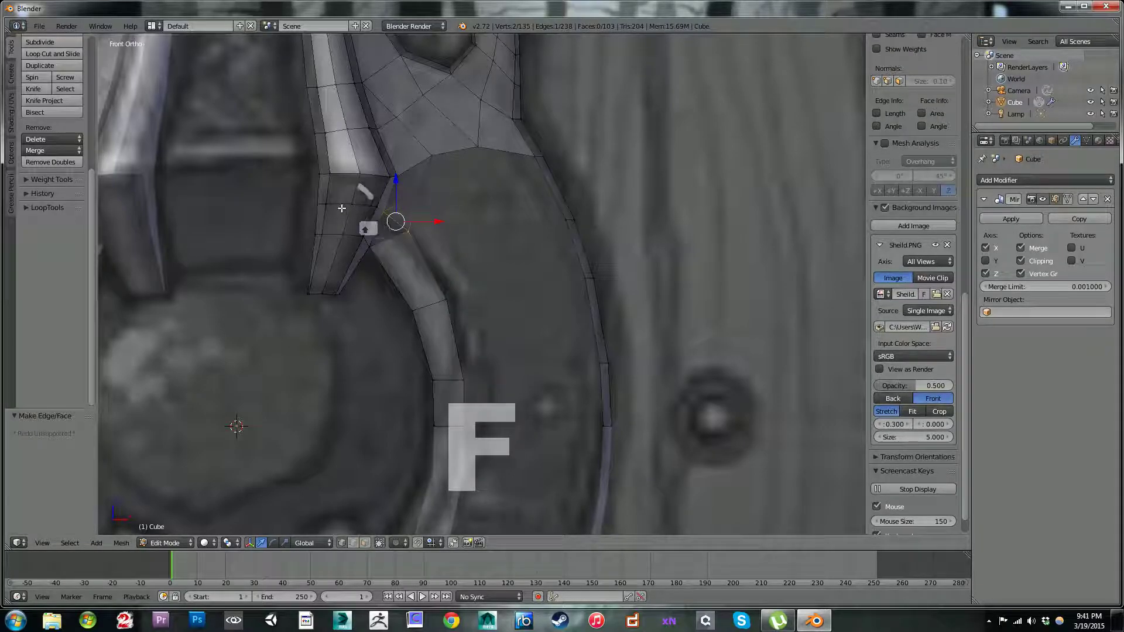
pyautogui.rightClick(410, 230)
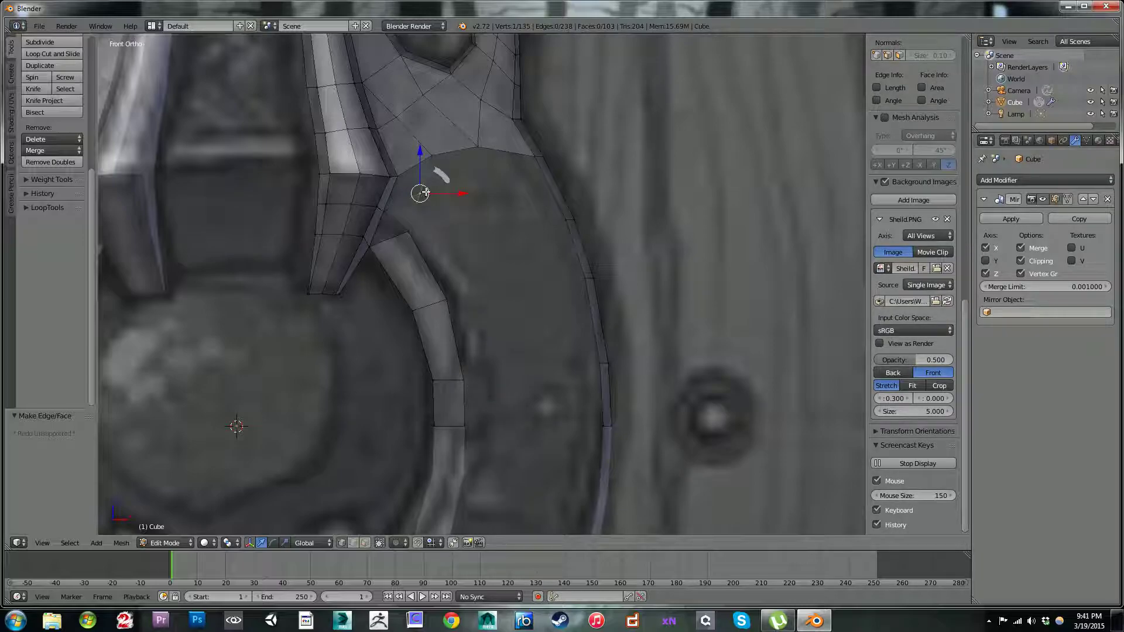
# Step: Delete the two faces connecting the patch and the spike's edge to the ring strip's top end
pyautogui.press('a')
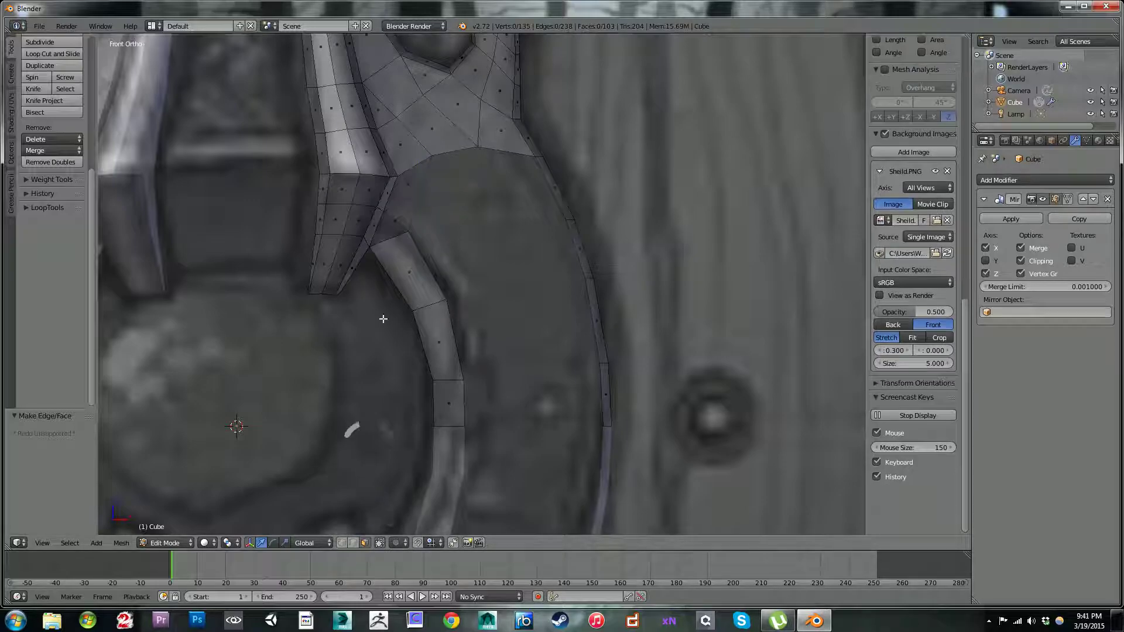
pyautogui.rightClick(420, 183)
pyautogui.keyDown('shift'); pyautogui.rightClick(410, 206); pyautogui.keyUp('shift')
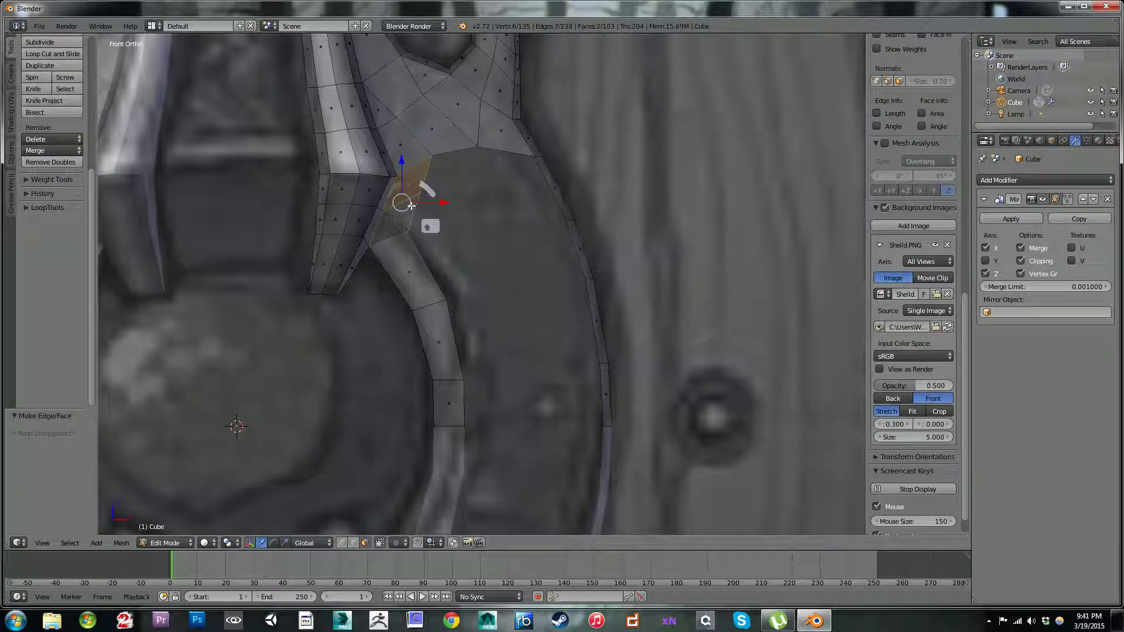
pyautogui.press('x')
pyautogui.click(411, 204)
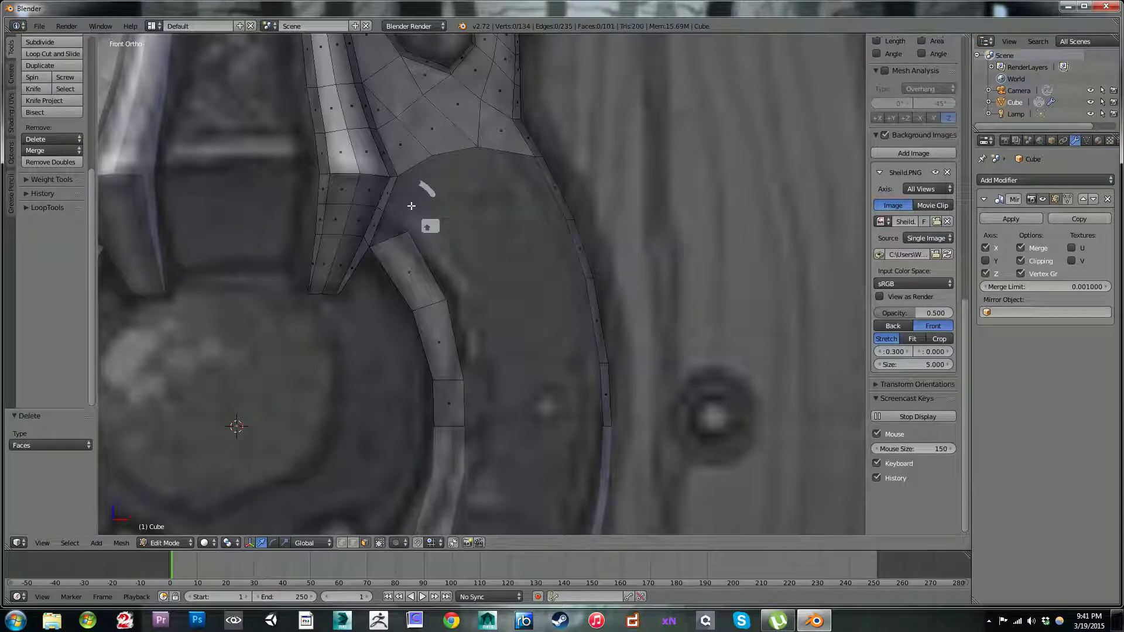
pyautogui.click(341, 542)
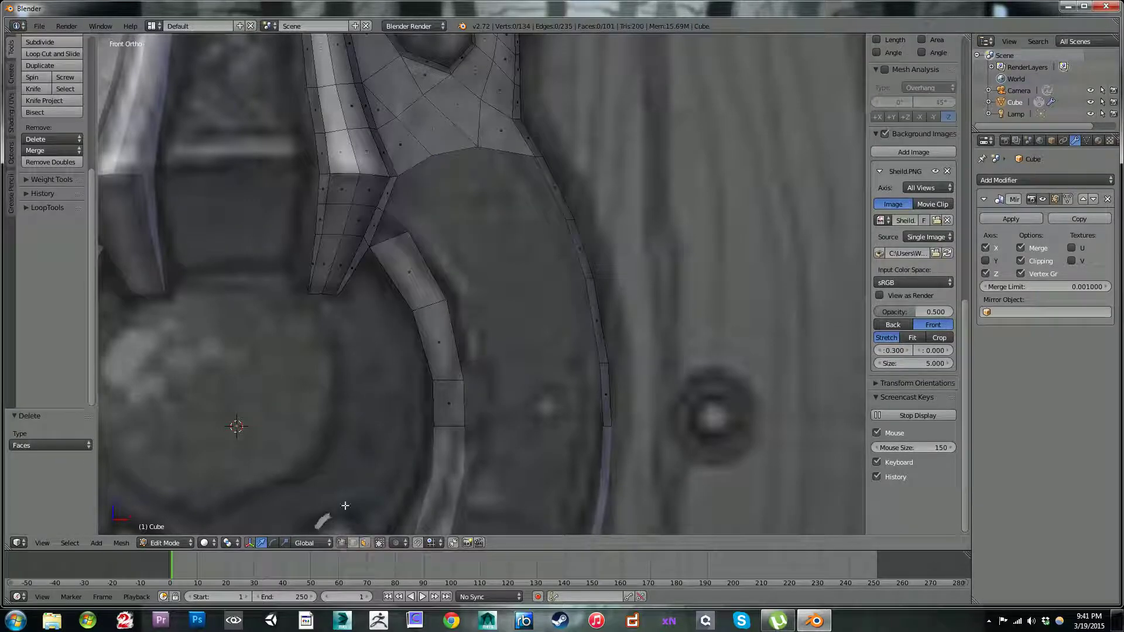
# Step: Rip the ring strip's inner top vertex away from the spike and place it slightly down along the strip
pyautogui.rightClick(402, 221)
pyautogui.keyDown('shift'); pyautogui.rightClick(389, 219); pyautogui.keyUp('shift')
pyautogui.keyDown('shift'); pyautogui.rightClick(377, 239); pyautogui.keyUp('shift')
pyautogui.rightClick(375, 252)
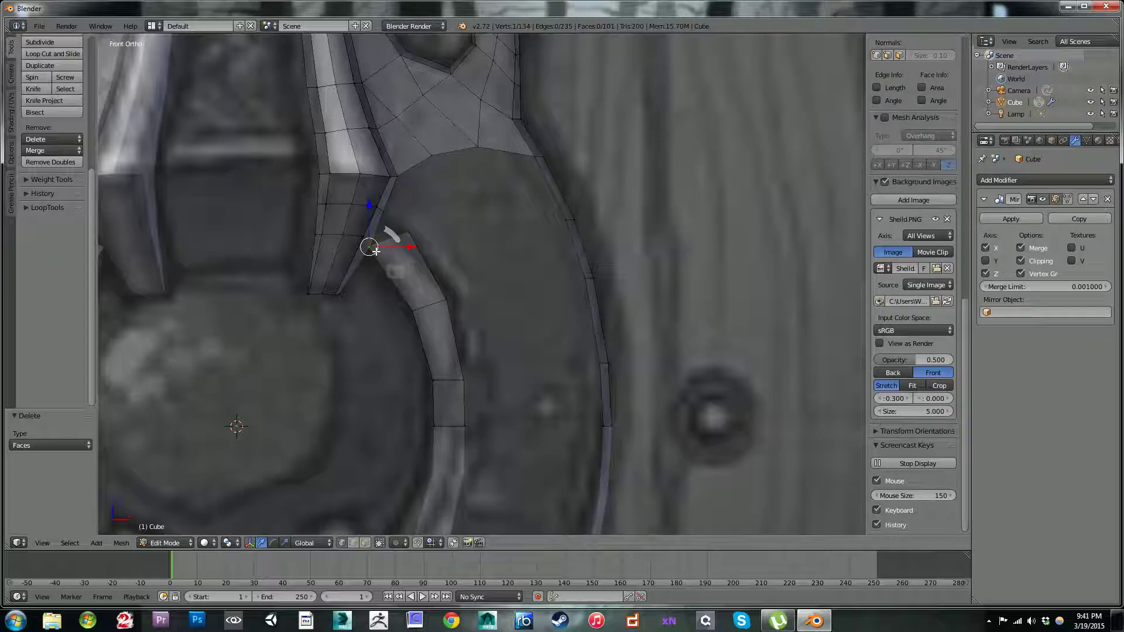
pyautogui.press('b')
pyautogui.rightClick(381, 252)
pyautogui.press('v')
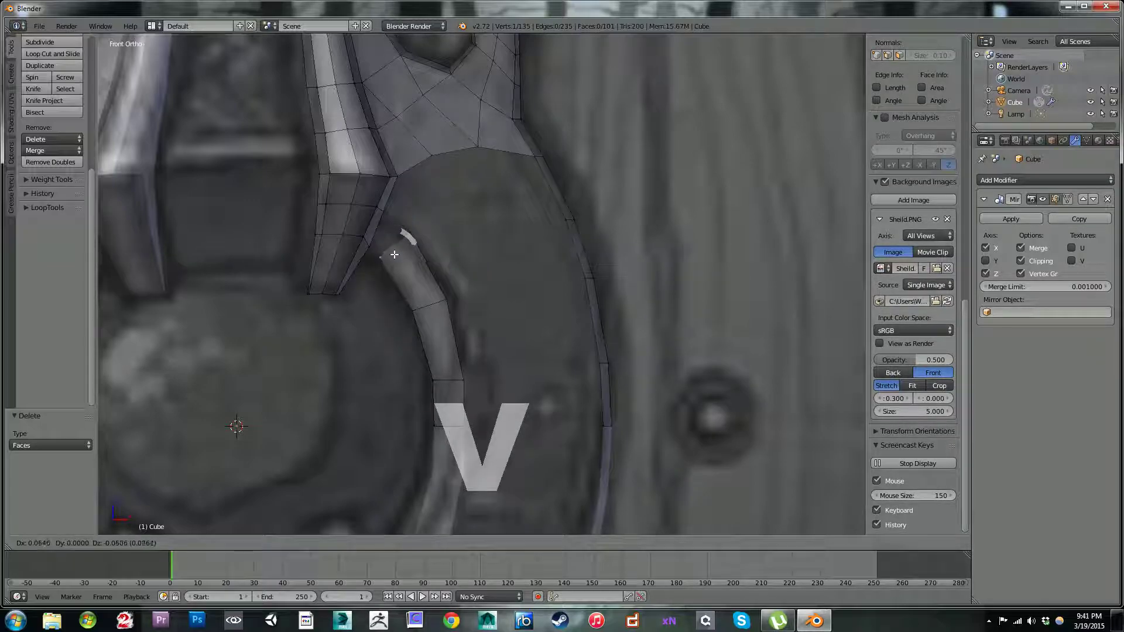
pyautogui.click(391, 258)
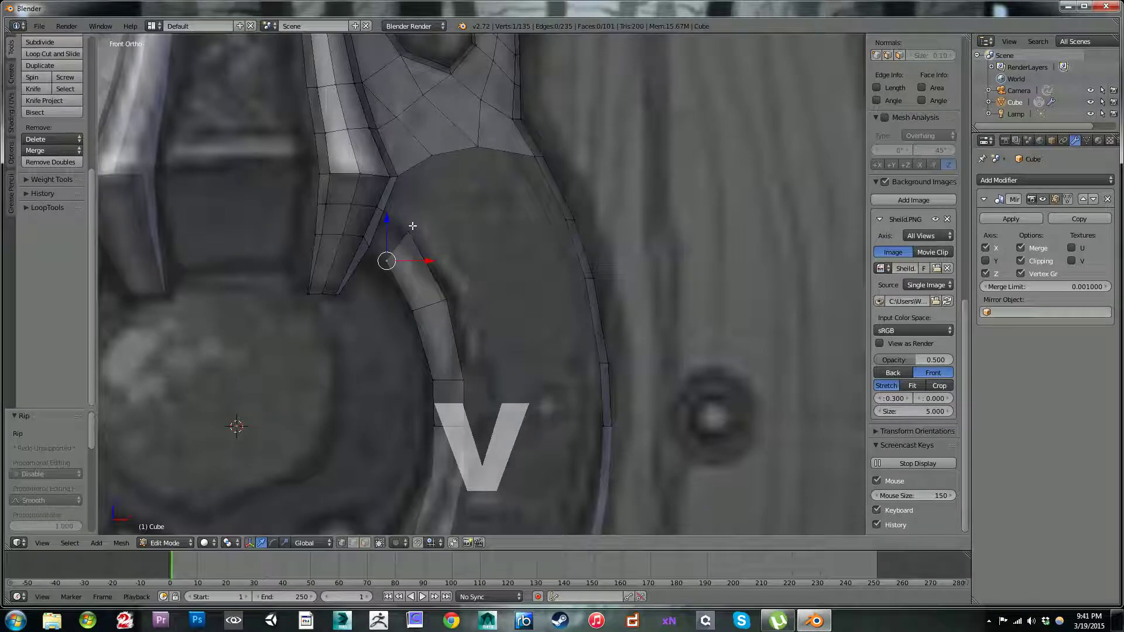
# Step: Reposition the outer vertices of the ring strip's top two cross edges, moving the second by 0.007 in X and 0.030 in Z
pyautogui.press('g')
pyautogui.click(413, 231)
pyautogui.rightClick(450, 303)
pyautogui.press('g')
pyautogui.click(452, 301)
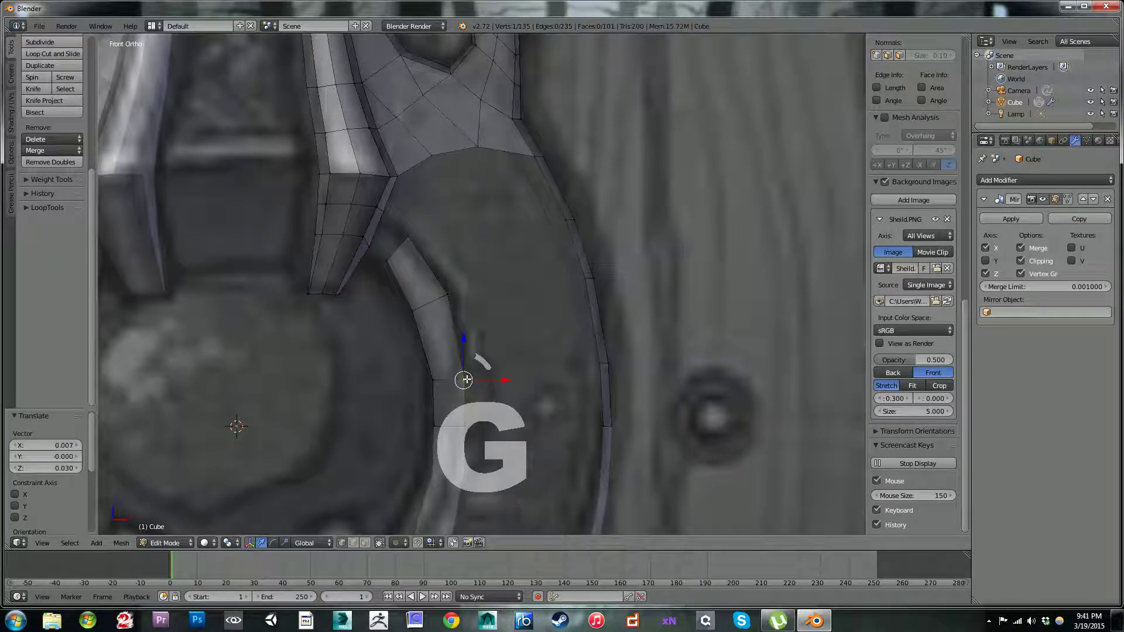
# Step: Raise the third cross edge's outer vertex 0.067 and inner vertex 0.047 in Z, and shift the outer one another 0.007 in X and 0.034 in Z
pyautogui.press('g')
pyautogui.click(466, 368)
pyautogui.rightClick(434, 380)
pyautogui.press('g')
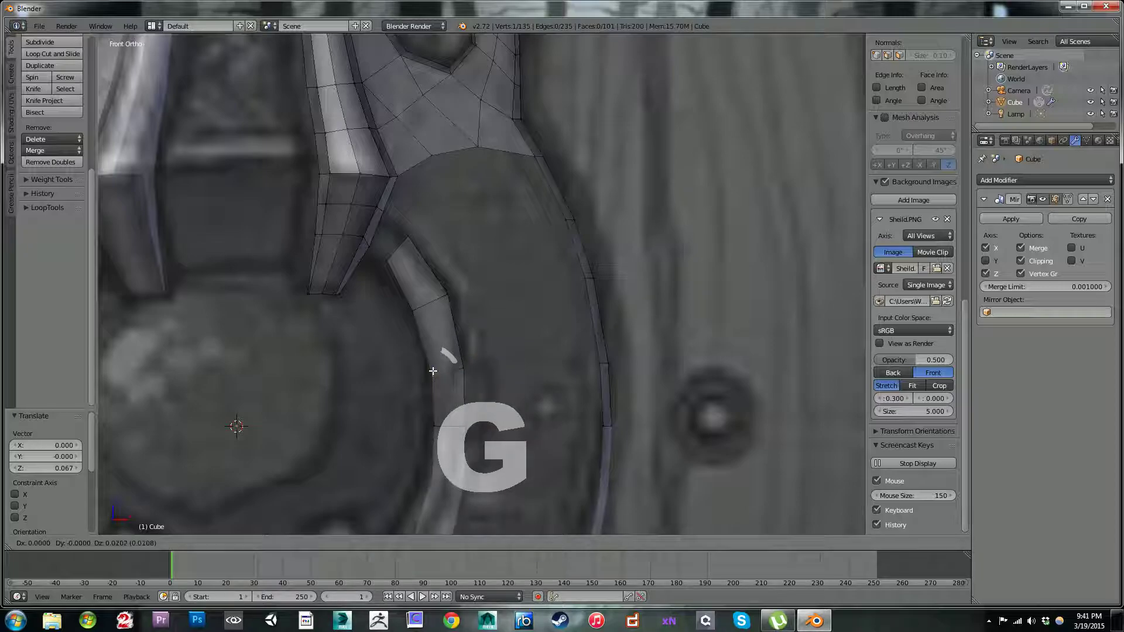
pyautogui.click(433, 369)
pyautogui.rightClick(469, 365)
pyautogui.press('g')
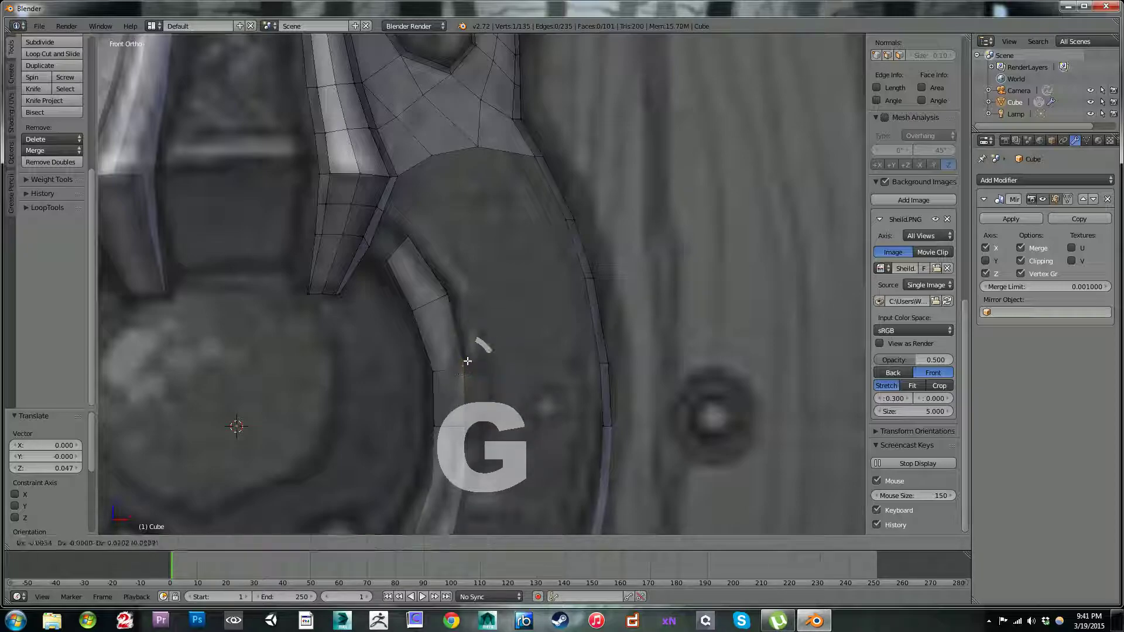
pyautogui.click(465, 361)
# Step: Fill a face between the spike's edge and the ring strip's top cross edge
pyautogui.rightClick(387, 256)
pyautogui.keyDown('shift'); pyautogui.rightClick(371, 247); pyautogui.keyUp('shift')
pyautogui.keyDown('shift'); pyautogui.rightClick(386, 215); pyautogui.keyUp('shift')
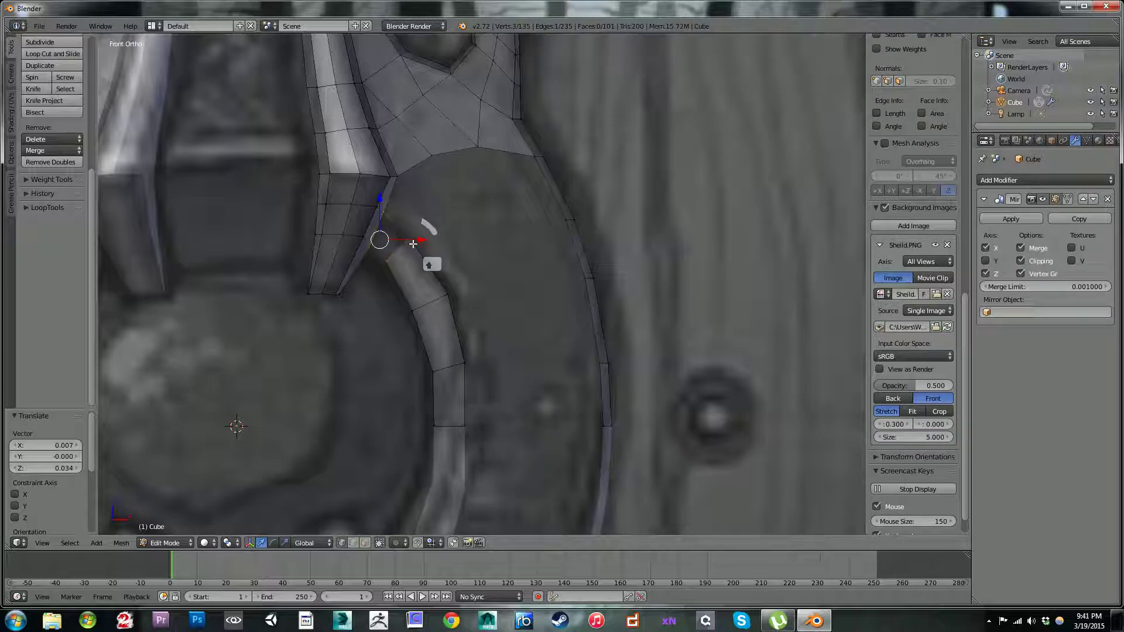
pyautogui.press('f')
# Step: Fine-tune both vertices of the ring strip's third cross edge, and move the second cross edge's outer vertex 0.010 in X and -0.034 in Z
pyautogui.rightClick(452, 295)
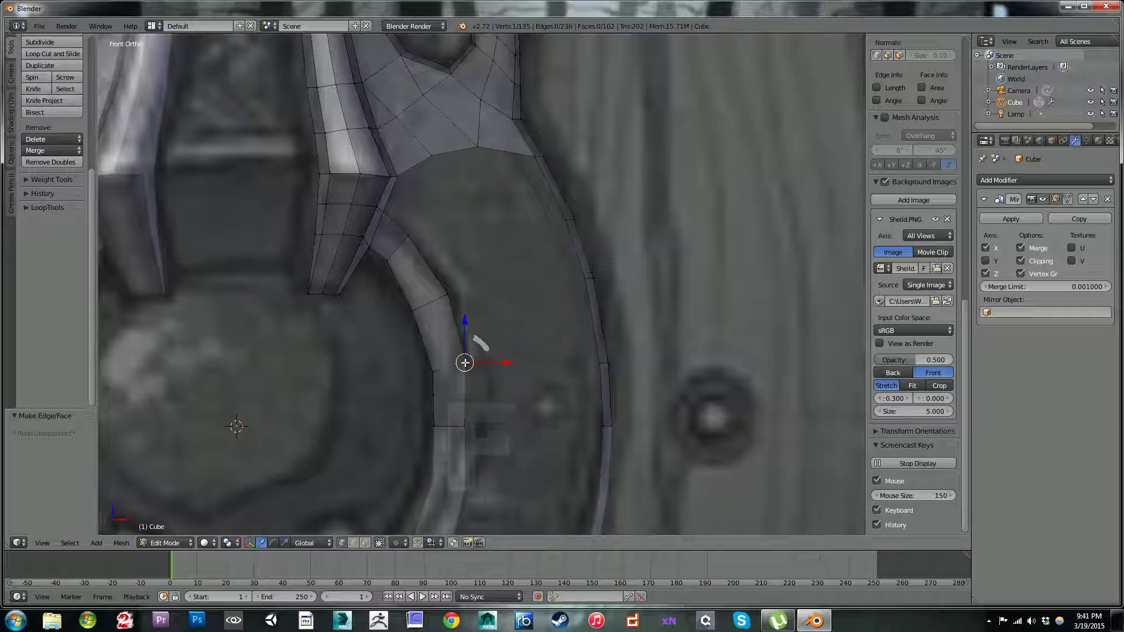
pyautogui.press('g')
pyautogui.click(463, 379)
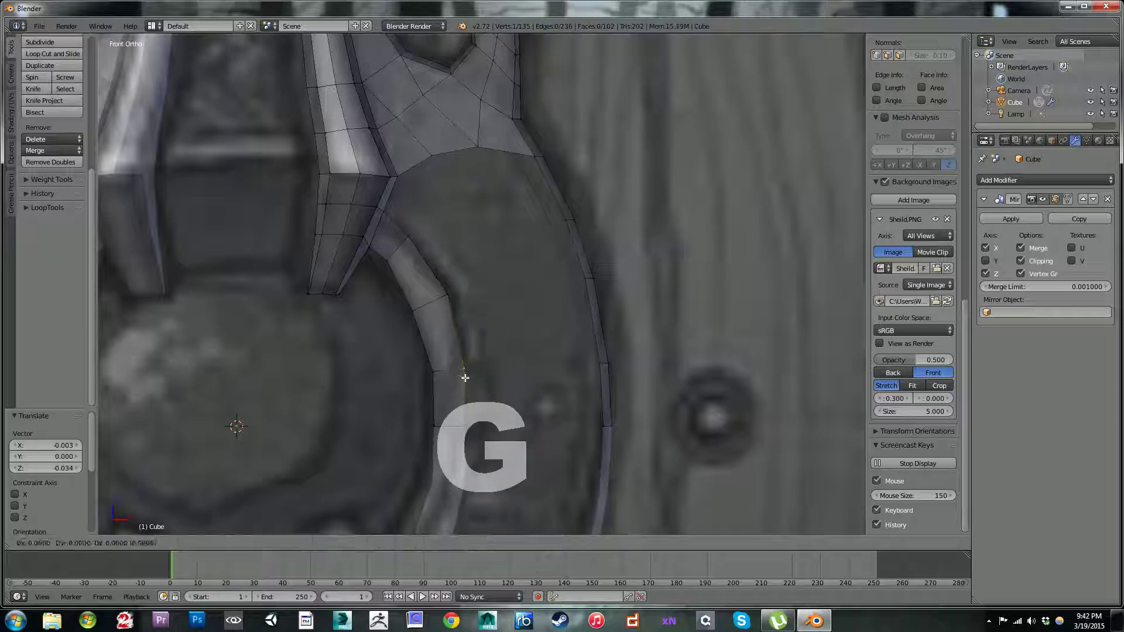
pyautogui.press('g')
pyautogui.click(434, 371)
pyautogui.press('g')
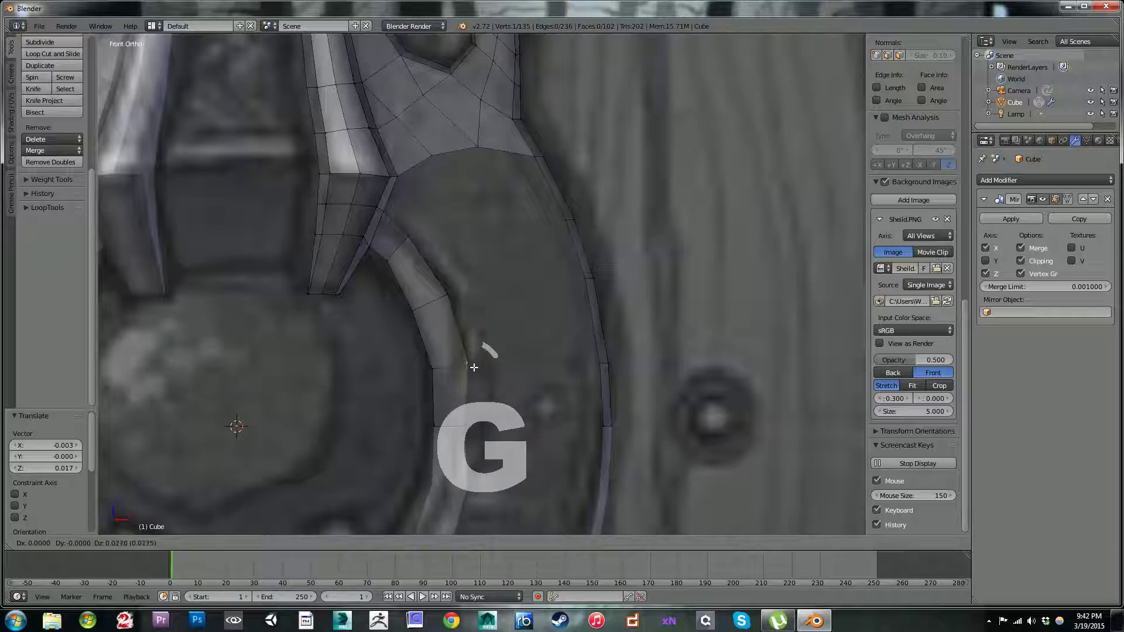
pyautogui.click(470, 362)
pyautogui.press('g')
pyautogui.click(457, 300)
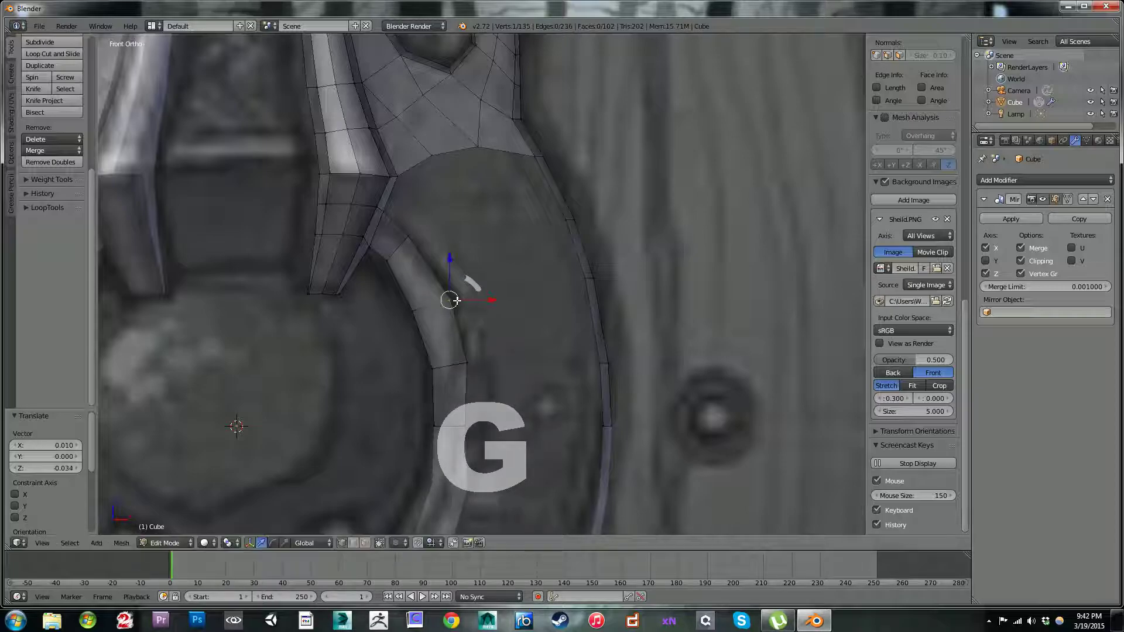
# Step: Move the ring strip's top cross edge by 0.024 in X and -0.019 in Z, and adjust its outer vertex
pyautogui.scroll(-2, 446, 285)
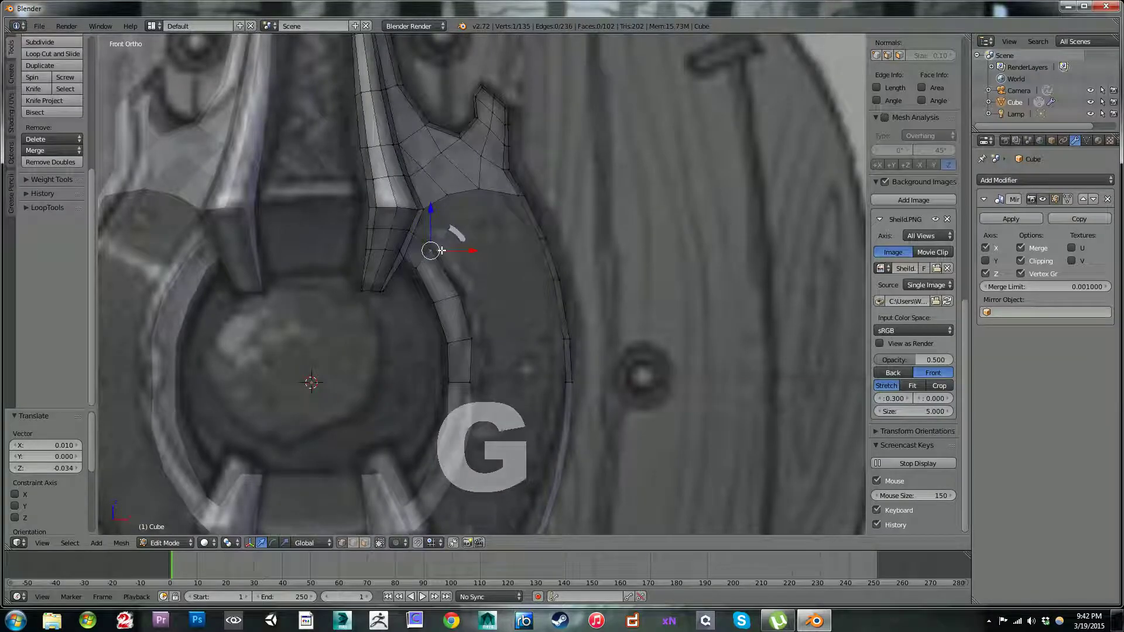
pyautogui.keyDown('shift'); pyautogui.click(428, 254); pyautogui.keyUp('shift')
pyautogui.press('g')
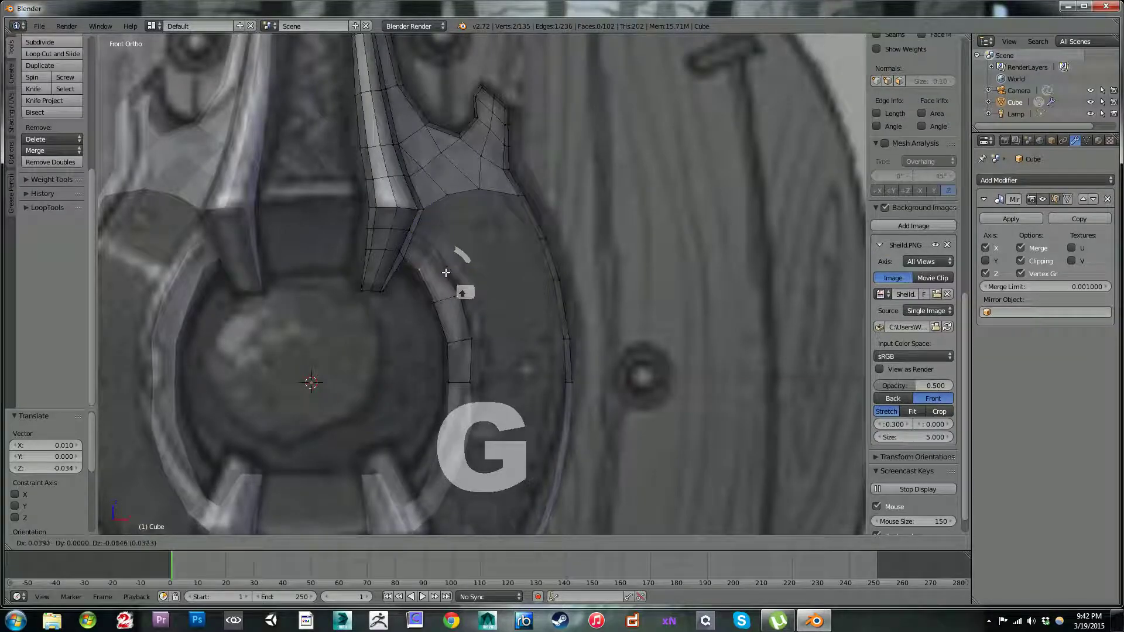
pyautogui.click(442, 263)
pyautogui.rightClick(442, 260)
pyautogui.press('g')
pyautogui.click(451, 269)
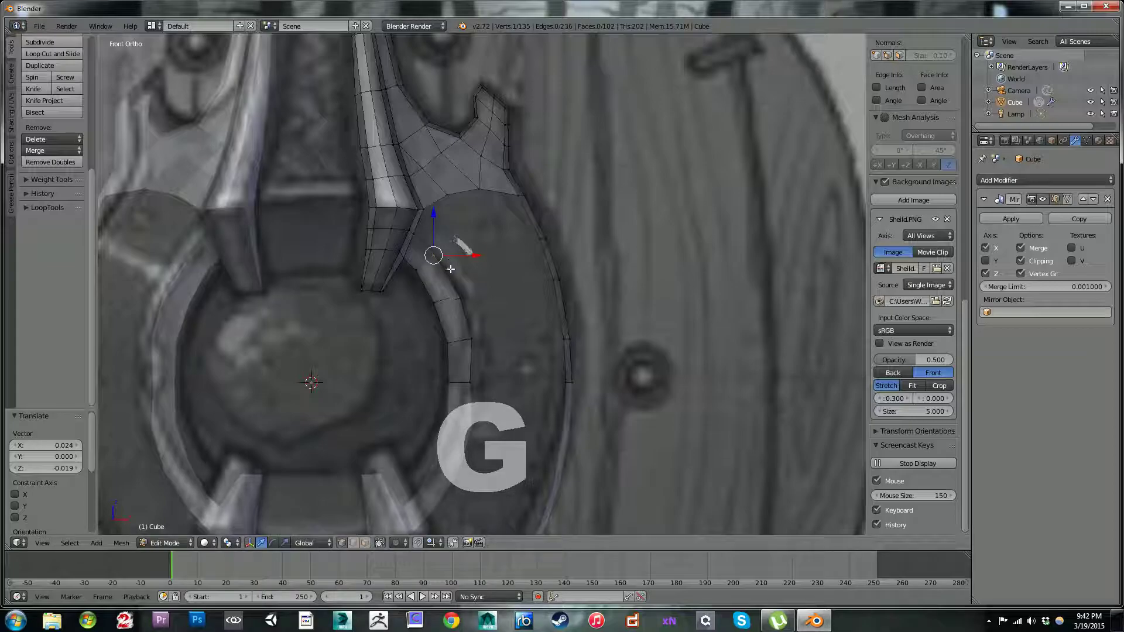
# Step: Adjust the second cross edge's vertices, and move the third's outer vertex by -0.010 in X and 0.058 in Z and its inner vertex 0.053 in Z
pyautogui.press('g')
pyautogui.click(456, 289)
pyautogui.press('g')
pyautogui.click(440, 296)
pyautogui.press('g')
pyautogui.click(463, 337)
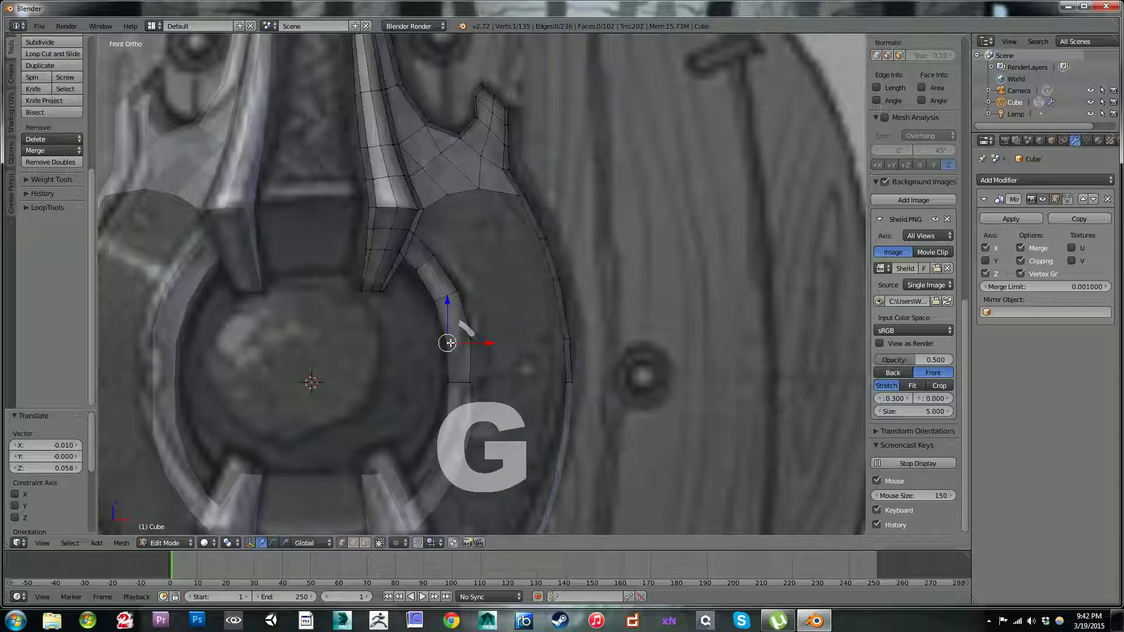
pyautogui.press('g')
pyautogui.click(448, 336)
# Step: Shift the ring strip's upper three cross edges by 0.015, 0.024 and 0.015 in X, raising the first two by 0.005 in Z
pyautogui.keyDown('shift'); pyautogui.rightClick(417, 271); pyautogui.keyUp('shift')
pyautogui.press('g')
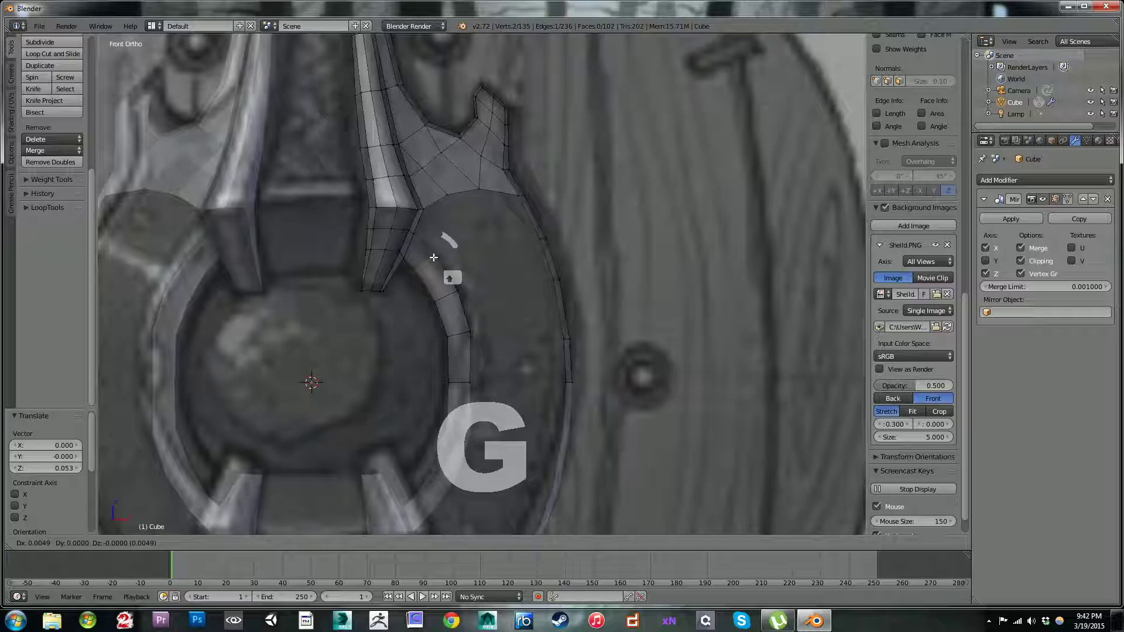
pyautogui.click(434, 258)
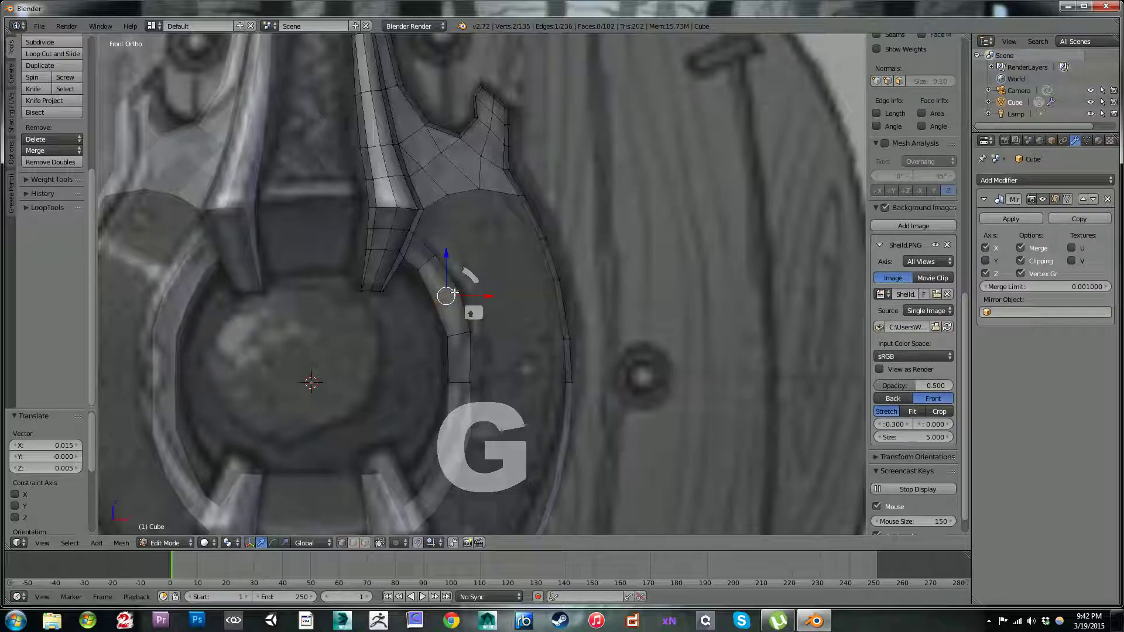
pyautogui.rightClick(464, 333)
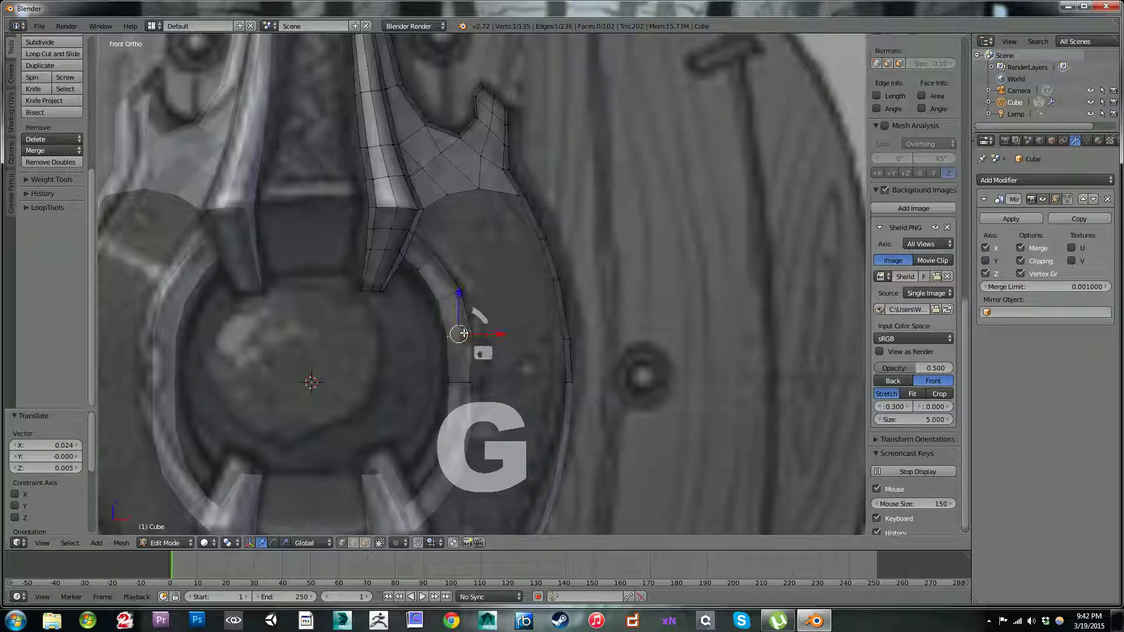
pyautogui.keyDown('shift'); pyautogui.rightClick(468, 333); pyautogui.keyUp('shift')
pyautogui.press('g')
pyautogui.click(479, 333)
# Step: Move the ring strip's cross edge on the horizontal mirror line outward by 0.053 in X
pyautogui.rightClick(449, 381)
pyautogui.keyDown('shift'); pyautogui.rightClick(468, 381); pyautogui.keyUp('shift')
pyautogui.press('g')
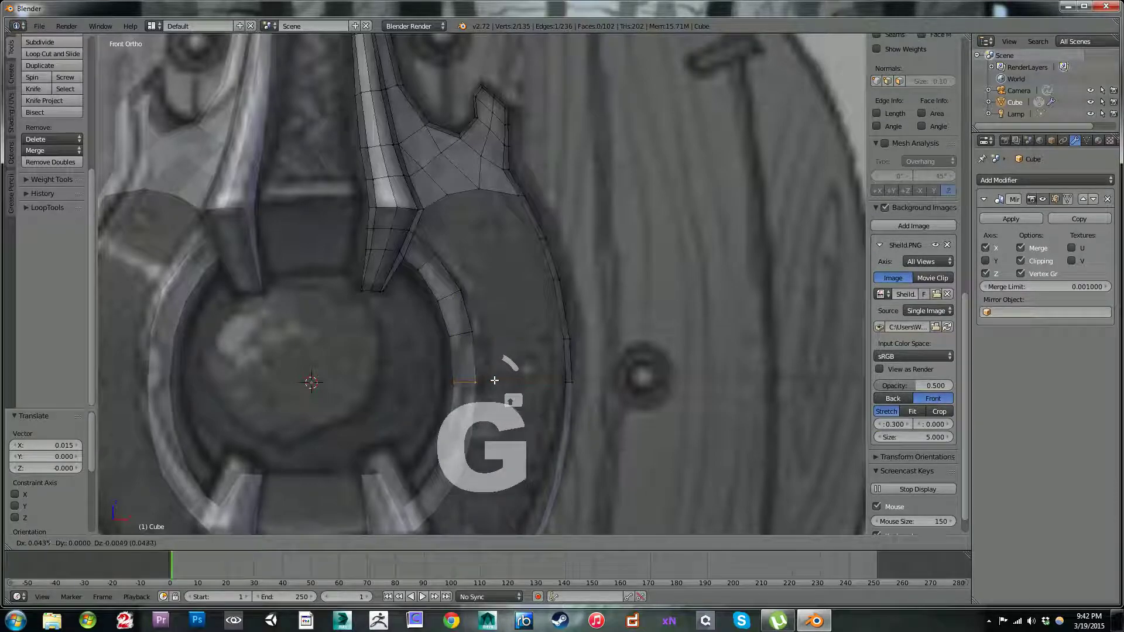
pyautogui.click(495, 380)
# Step: Extrude the patch's lower corner vertex beside the spike by 0.262 in X and -0.220 in Z
pyautogui.scroll(-5, 468, 328)
pyautogui.scroll(6, 456, 281)
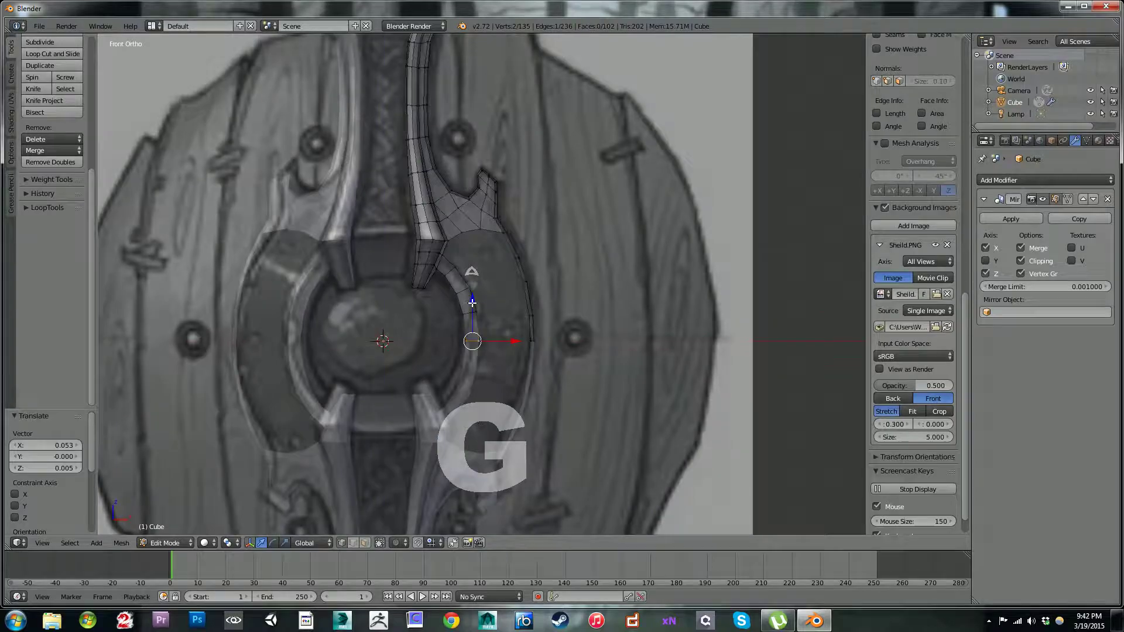
pyautogui.keyDown('shift'); pyautogui.moveTo(409, 217); pyautogui.dragTo(409, 302, button='middle'); pyautogui.keyUp('shift')
pyautogui.scroll(2, 411, 291)
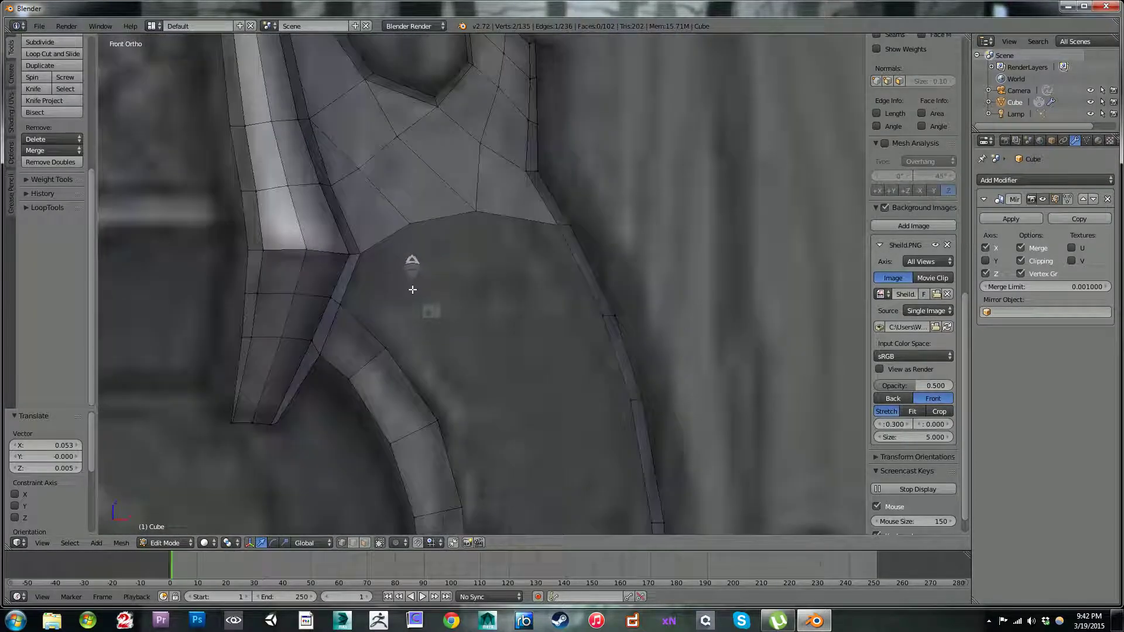
pyautogui.rightClick(374, 257)
pyautogui.press('e')
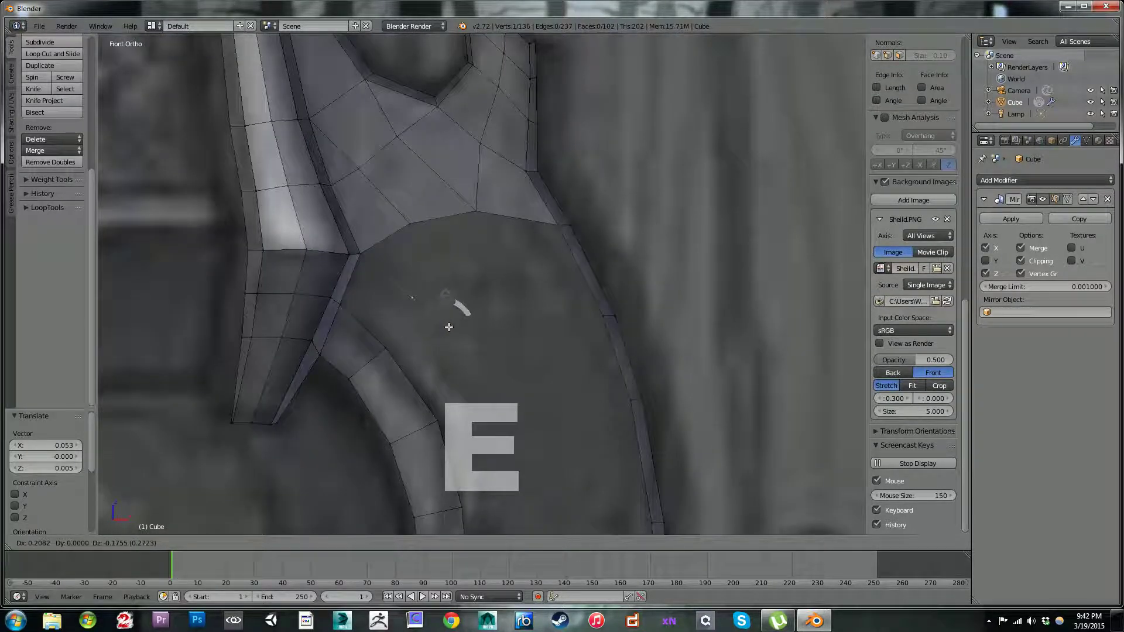
pyautogui.click(456, 333)
# Step: Fill two faces linking the spike's edge, ring strip top and patch, and slide their shared outer vertex by a factor of 0.304
pyautogui.keyDown('shift'); pyautogui.rightClick(350, 303); pyautogui.keyUp('shift')
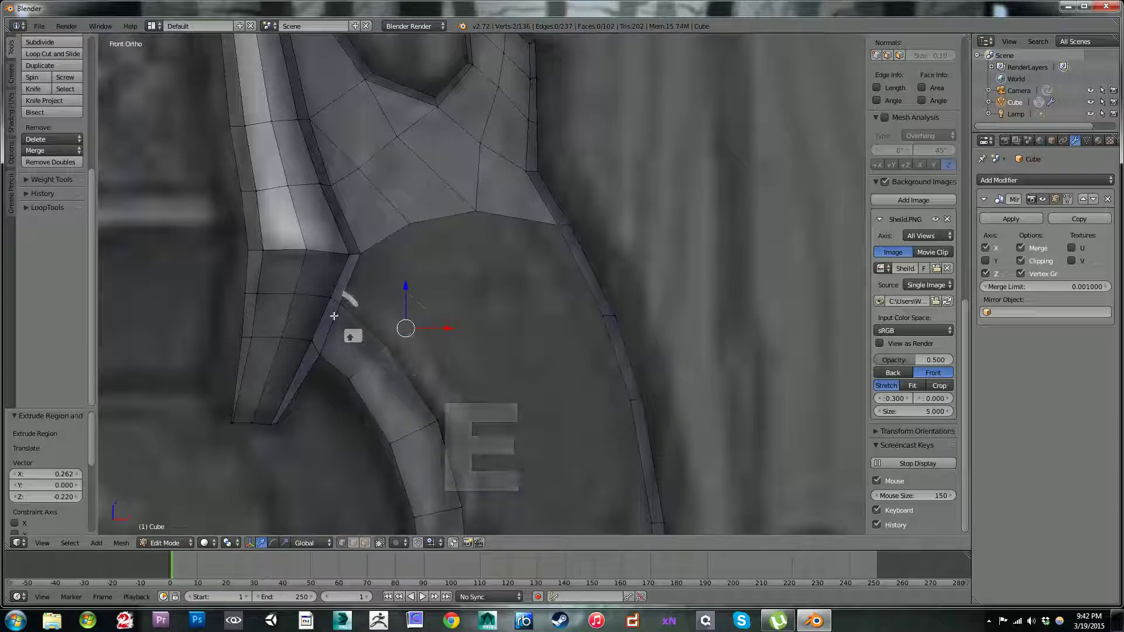
pyautogui.keyDown('shift'); pyautogui.rightClick(370, 255); pyautogui.keyUp('shift')
pyautogui.press('f')
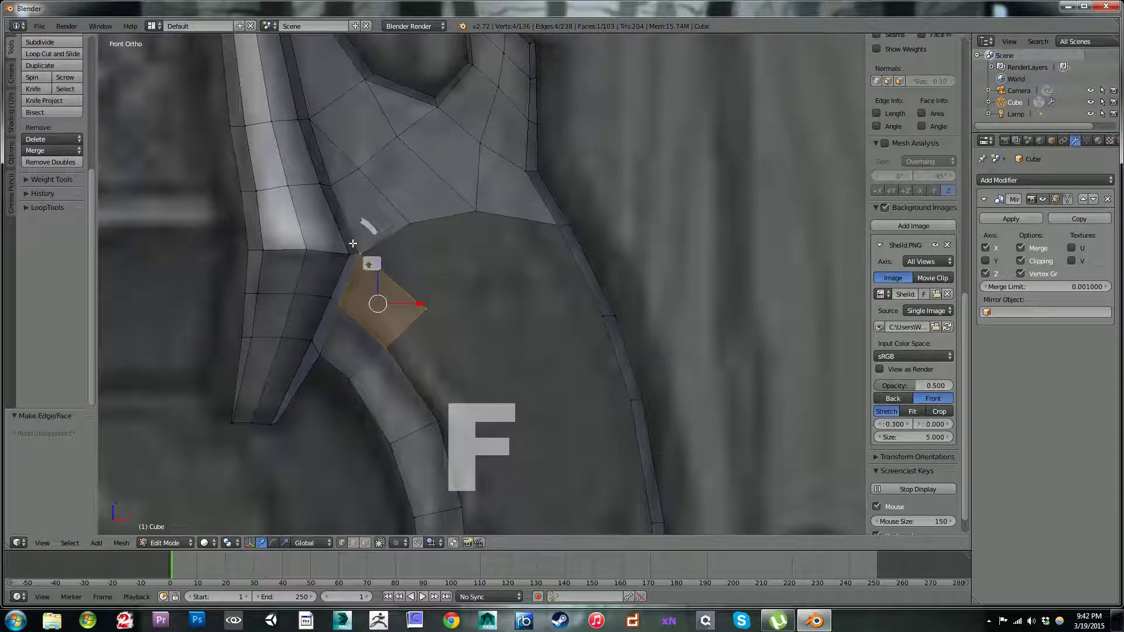
pyautogui.rightClick(370, 252)
pyautogui.press('f')
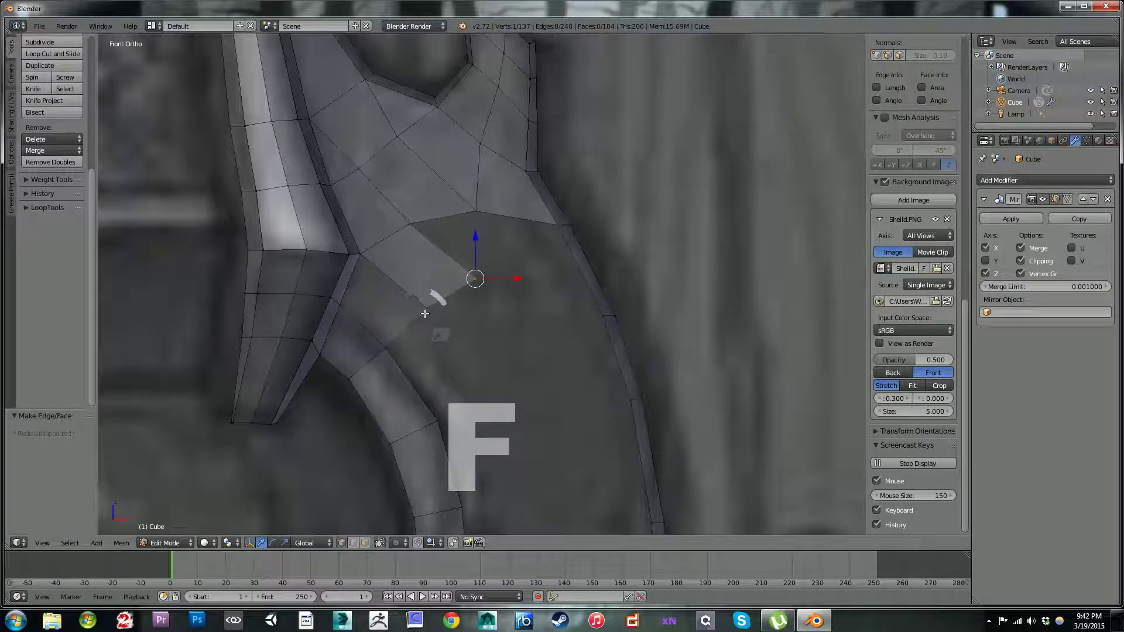
pyautogui.hotkey('shift', 'v')
pyautogui.click(406, 313)
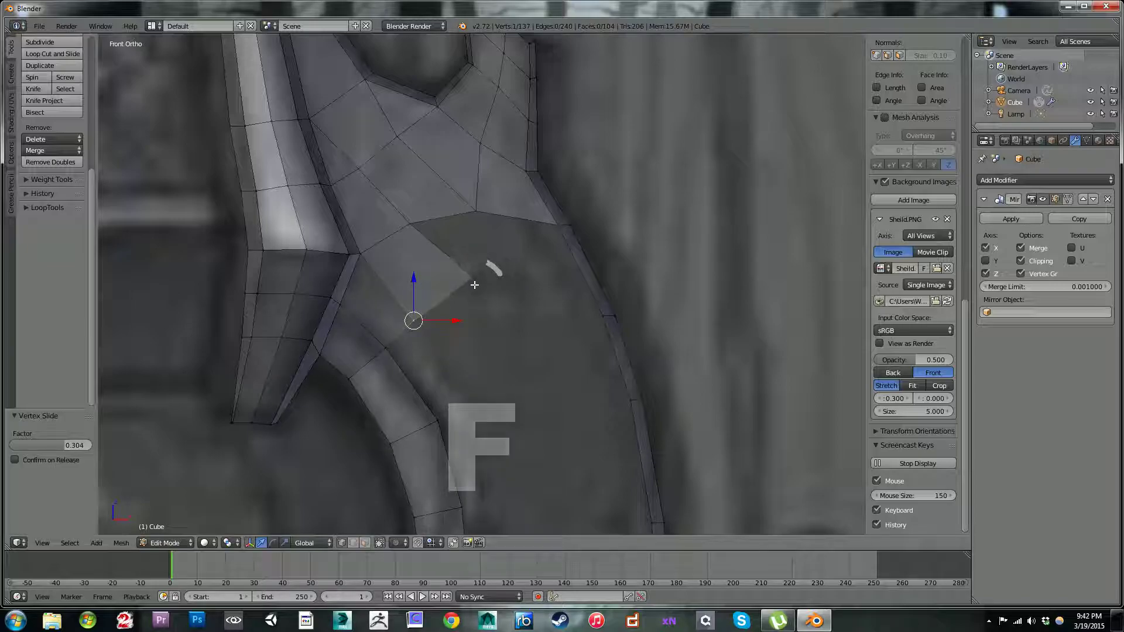
# Step: Reposition the patch's lower vertex, fill the quad beside it, and shift the new corner by -0.058 in X and 0.009 in Z
pyautogui.press('g')
pyautogui.click(443, 296)
pyautogui.press('f')
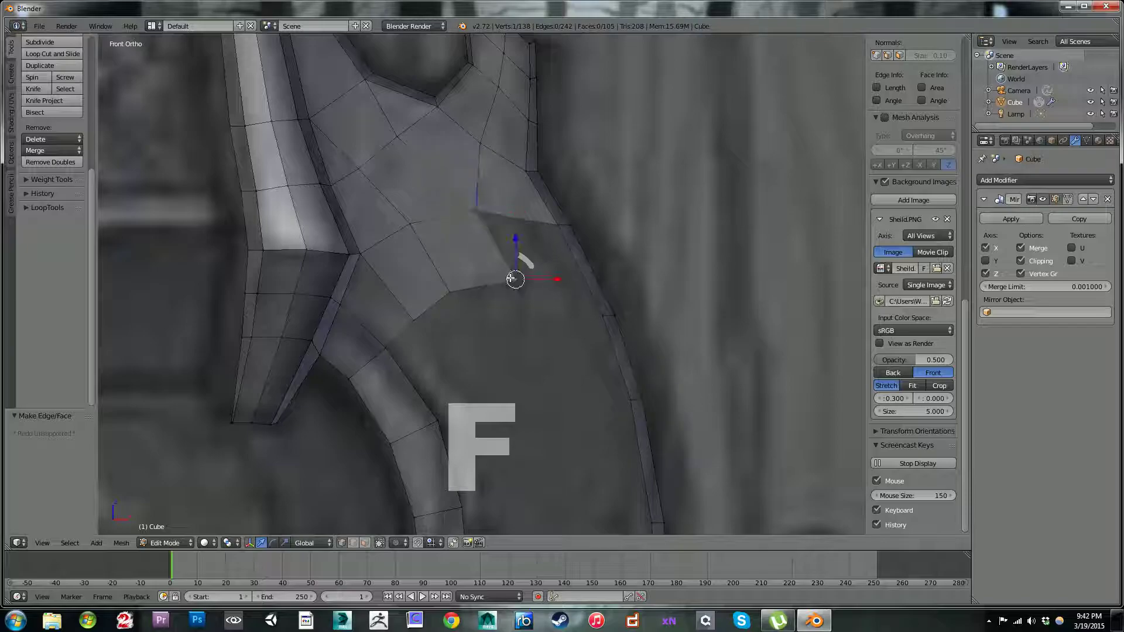
pyautogui.press('g')
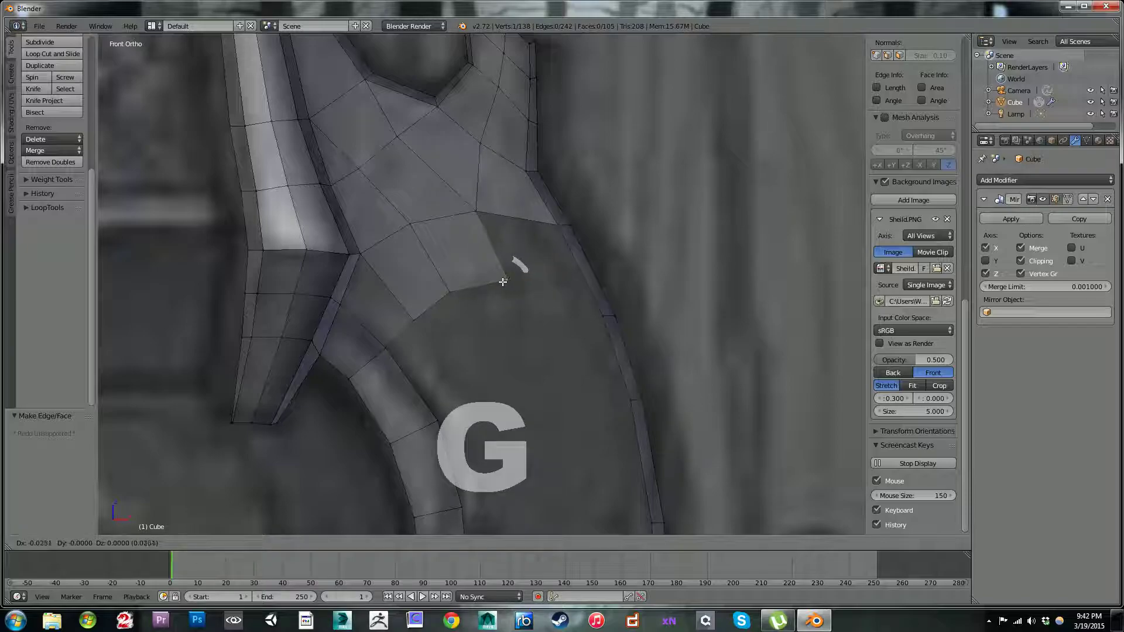
pyautogui.click(498, 279)
pyautogui.scroll(-2, 510, 272)
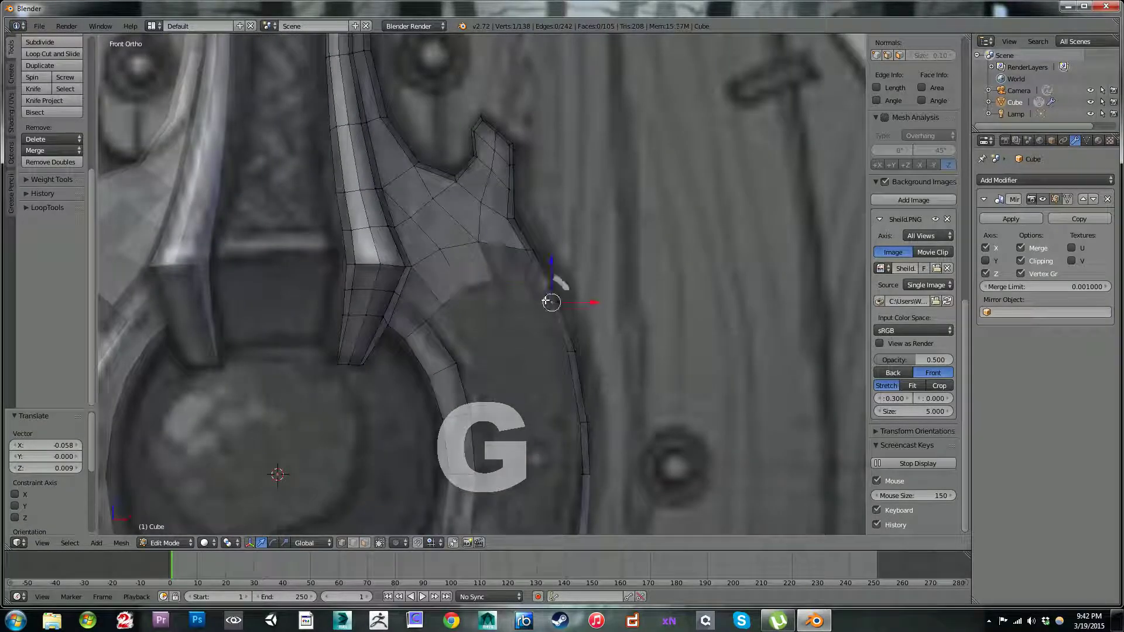
# Step: Slide the outer edge strip's cross-edge vertices by a factor of 0.338 and fill the quad joining them to the plate patch
pyautogui.rightClick(551, 301)
pyautogui.keyDown('shift'); pyautogui.rightClick(560, 300); pyautogui.keyUp('shift')
pyautogui.hotkey('shift', 'v')
pyautogui.click(555, 282)
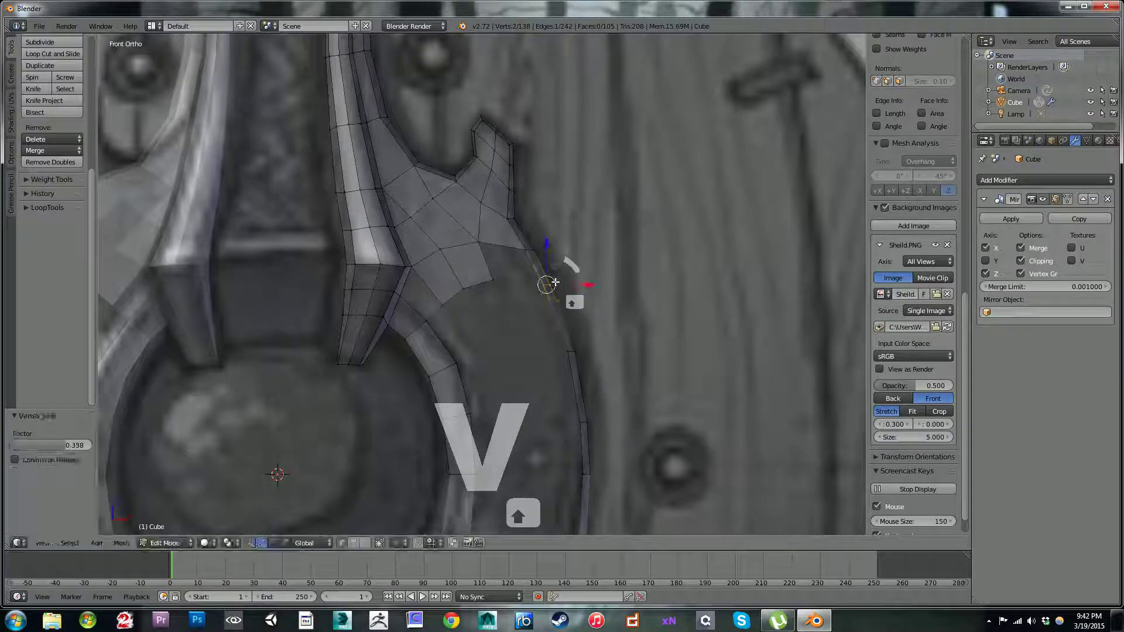
pyautogui.rightClick(523, 280)
pyautogui.keyDown('shift'); pyautogui.rightClick(500, 275); pyautogui.keyUp('shift')
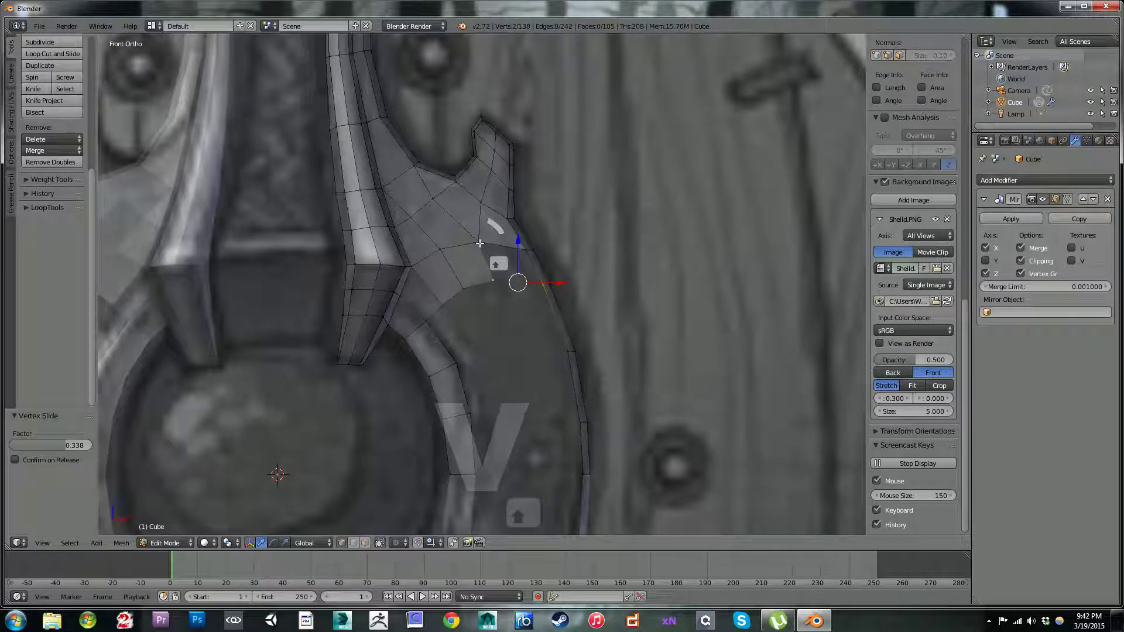
pyautogui.press('f')
# Step: Adjust the patch's three lower vertices, shifting the innermost by 0.036 and -0.004 in X and by -0.004 and 0.024 in Z
pyautogui.rightClick(494, 279)
pyautogui.press('g')
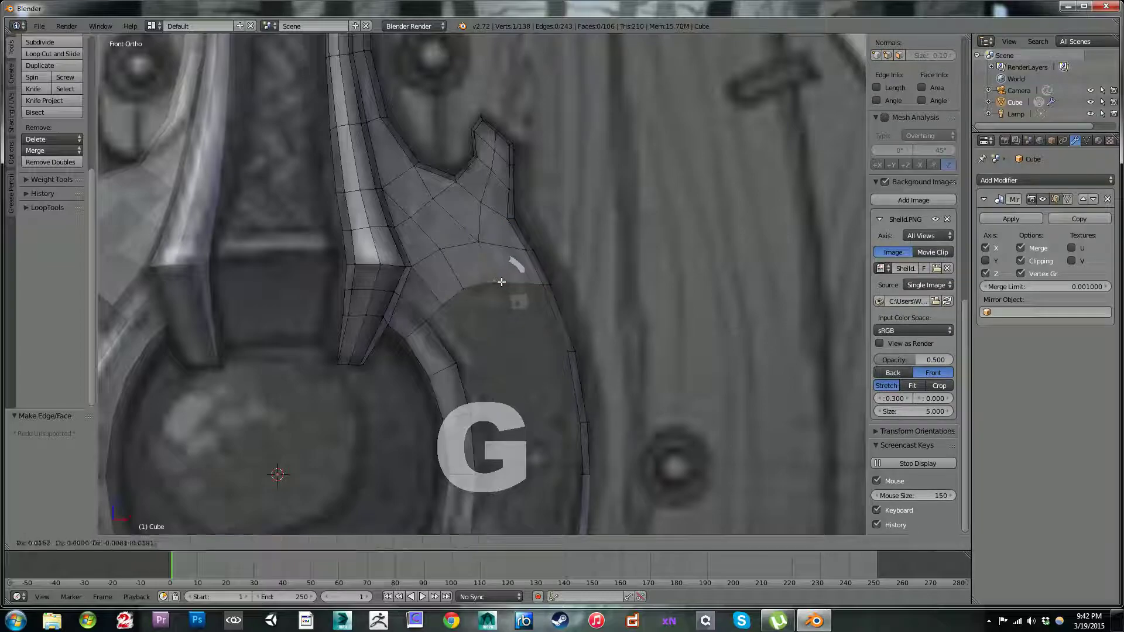
pyautogui.click(498, 280)
pyautogui.press('g')
pyautogui.click(466, 292)
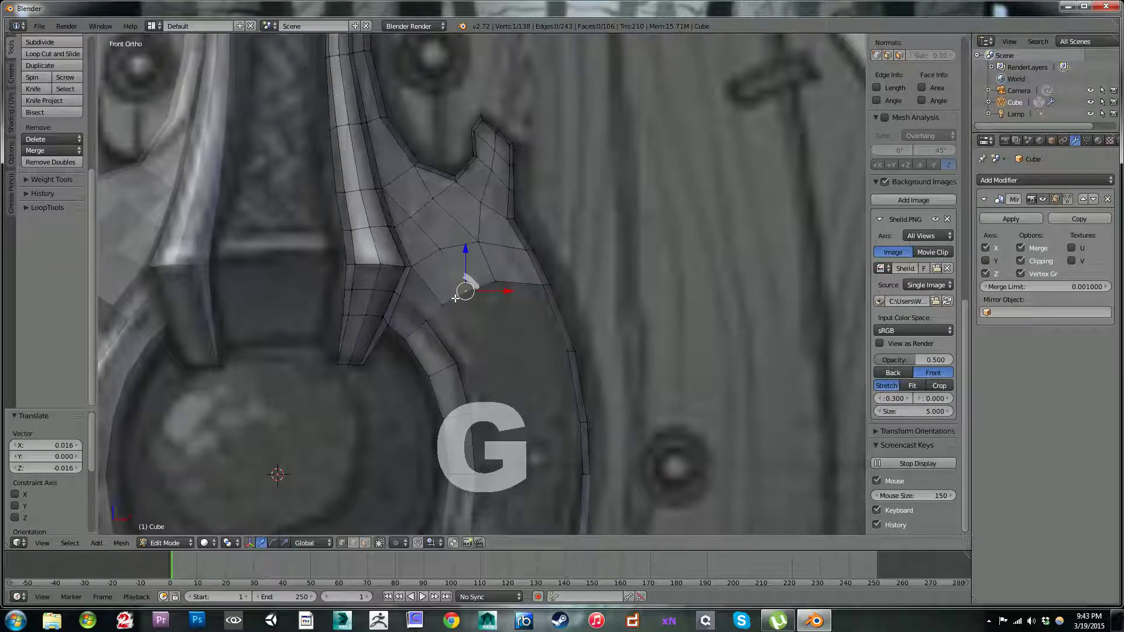
pyautogui.press('g')
pyautogui.click(449, 302)
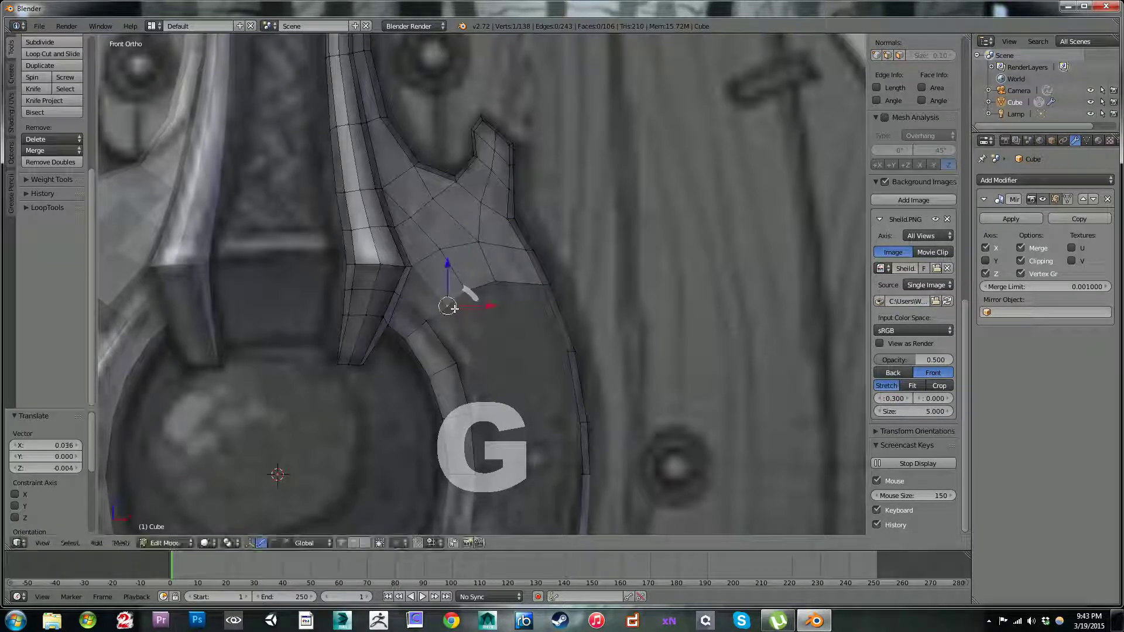
pyautogui.press('g')
pyautogui.click(452, 296)
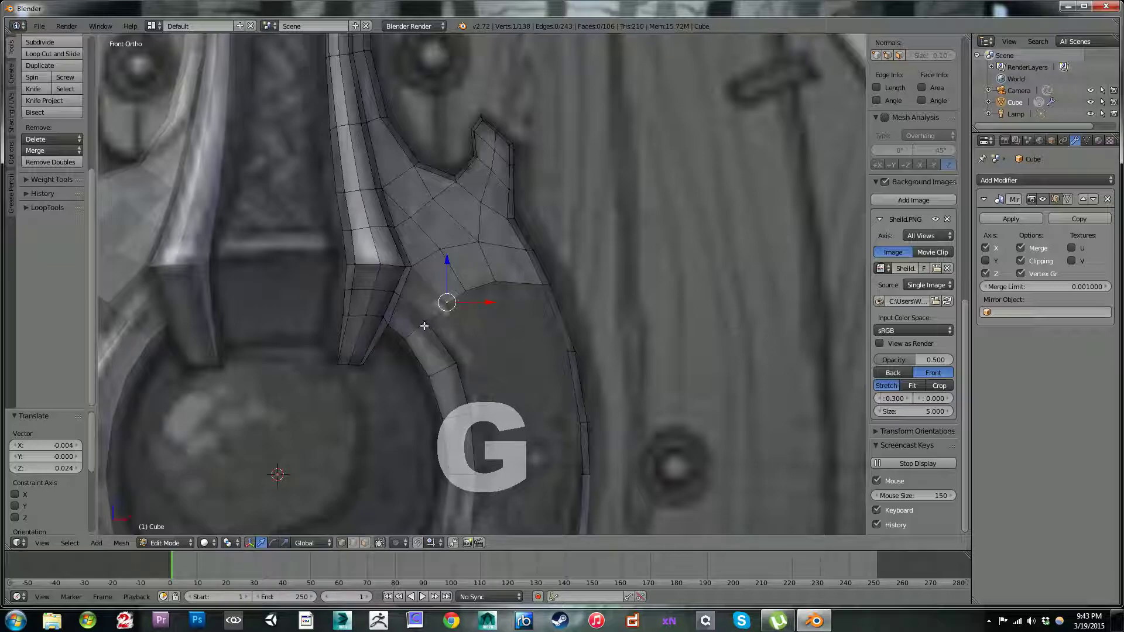
# Step: Fill three quads in a new row below the patch, working outward from the ring strip
pyautogui.press('f')
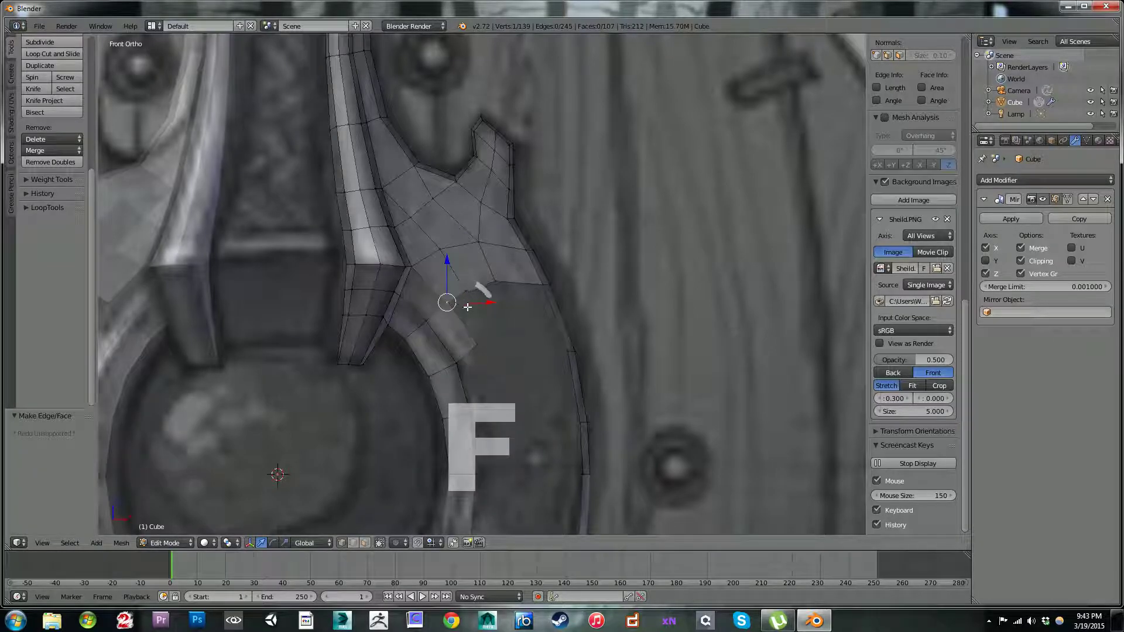
pyautogui.press('f')
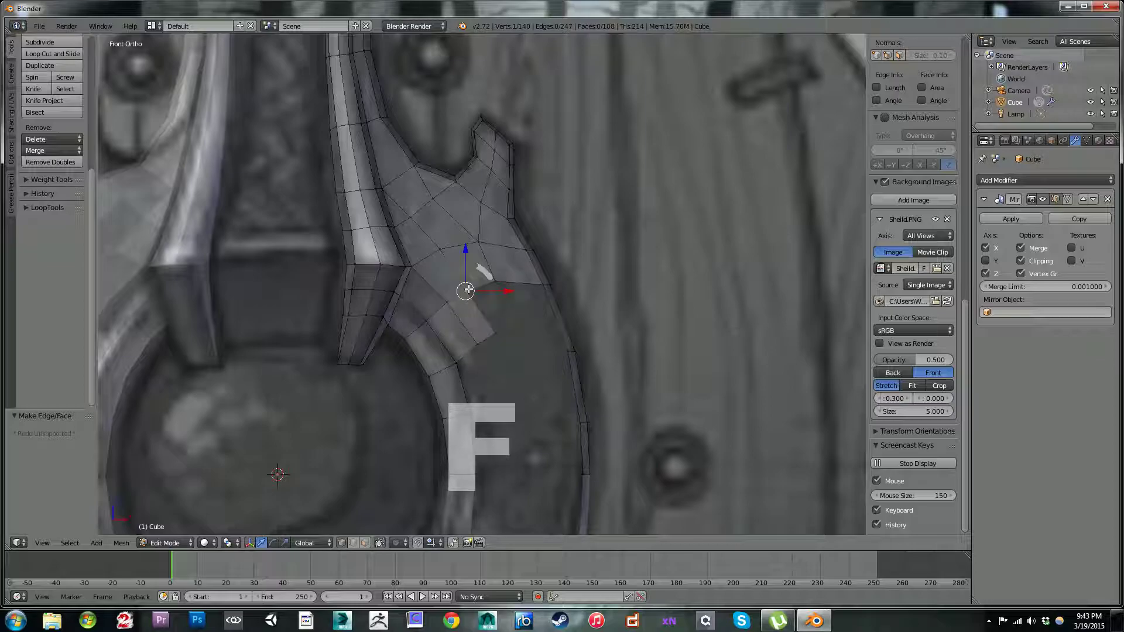
pyautogui.press('f')
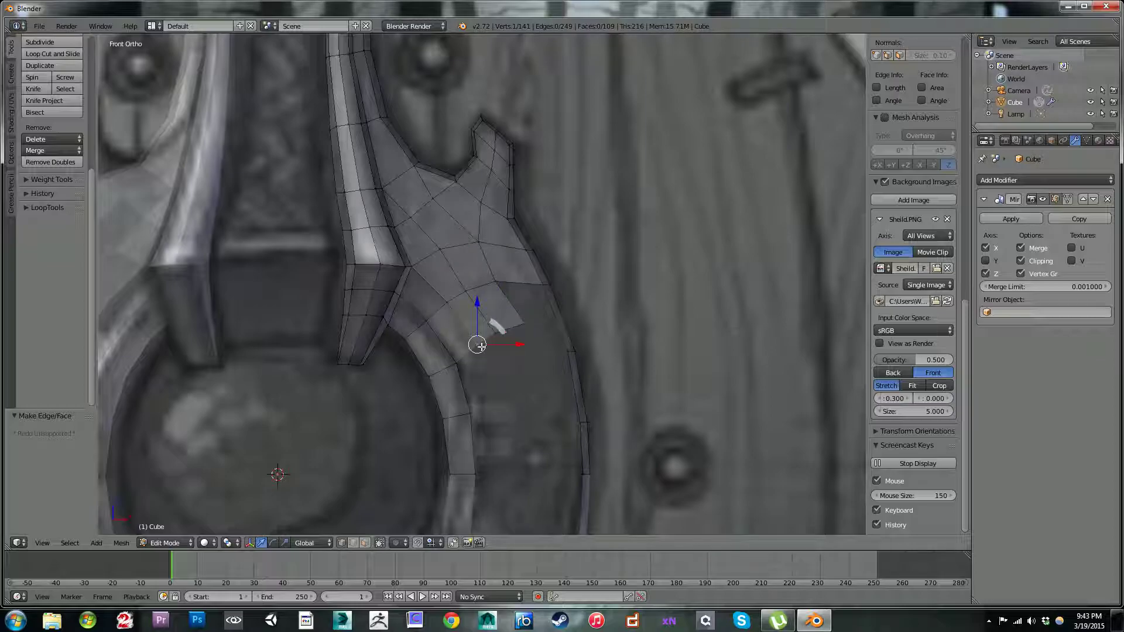
# Step: Reposition the new row's lower vertices and its upper outer vertex, finally shifting the inner lower one by -0.004 in X and -0.016 in Z
pyautogui.press('g')
pyautogui.click(490, 349)
pyautogui.press('g')
pyautogui.click(486, 344)
pyautogui.press('g')
pyautogui.click(503, 285)
pyautogui.press('g')
pyautogui.click(522, 340)
pyautogui.press('g')
pyautogui.click(496, 352)
pyautogui.press('g')
pyautogui.click(480, 357)
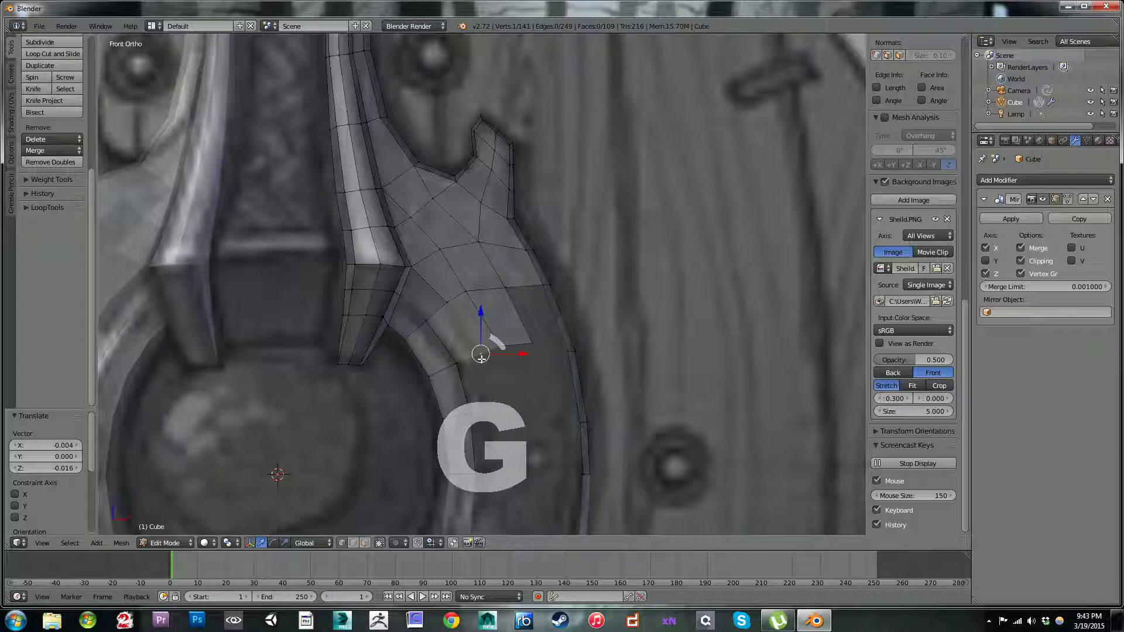
# Step: Adjust the row's outermost free lower vertex and fill the quad joining the row to the plate's outer edge strip
pyautogui.press('g')
pyautogui.click(534, 342)
pyautogui.press('g')
pyautogui.click(531, 350)
pyautogui.keyDown('shift'); pyautogui.rightClick(539, 288); pyautogui.keyUp('shift')
pyautogui.keyDown('shift'); pyautogui.rightClick(563, 349); pyautogui.keyUp('shift')
pyautogui.press('f')
# Step: Fill the first two quads of the following row down, starting beside the ring strip
pyautogui.keyDown('shift'); pyautogui.moveTo(507, 352); pyautogui.dragTo(493, 232, button='middle'); pyautogui.keyUp('shift')
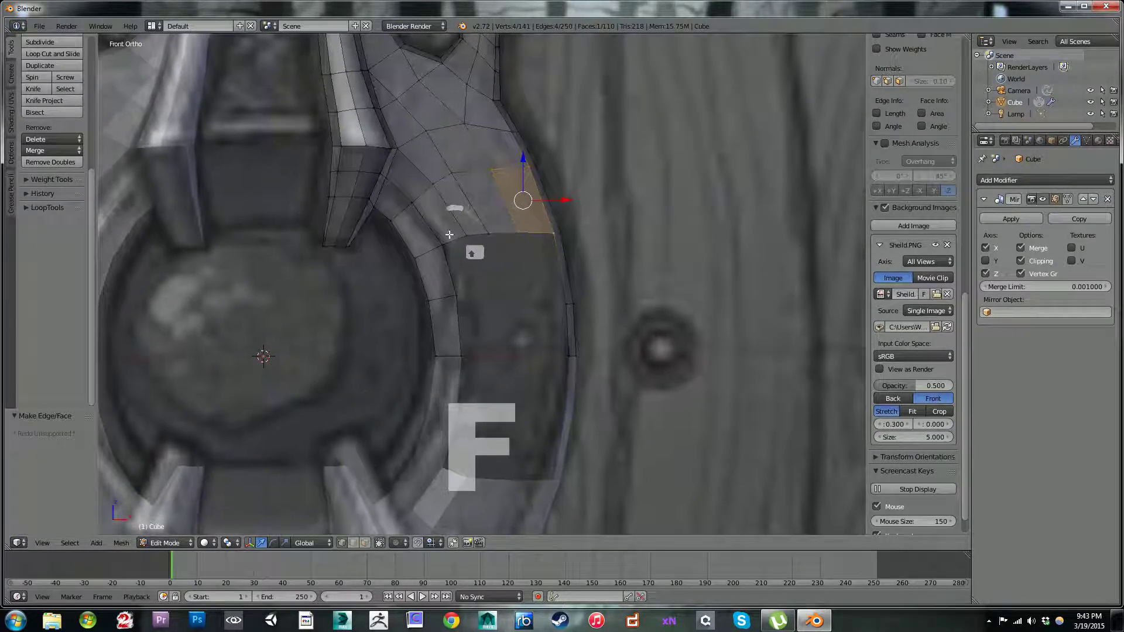
pyautogui.rightClick(443, 245)
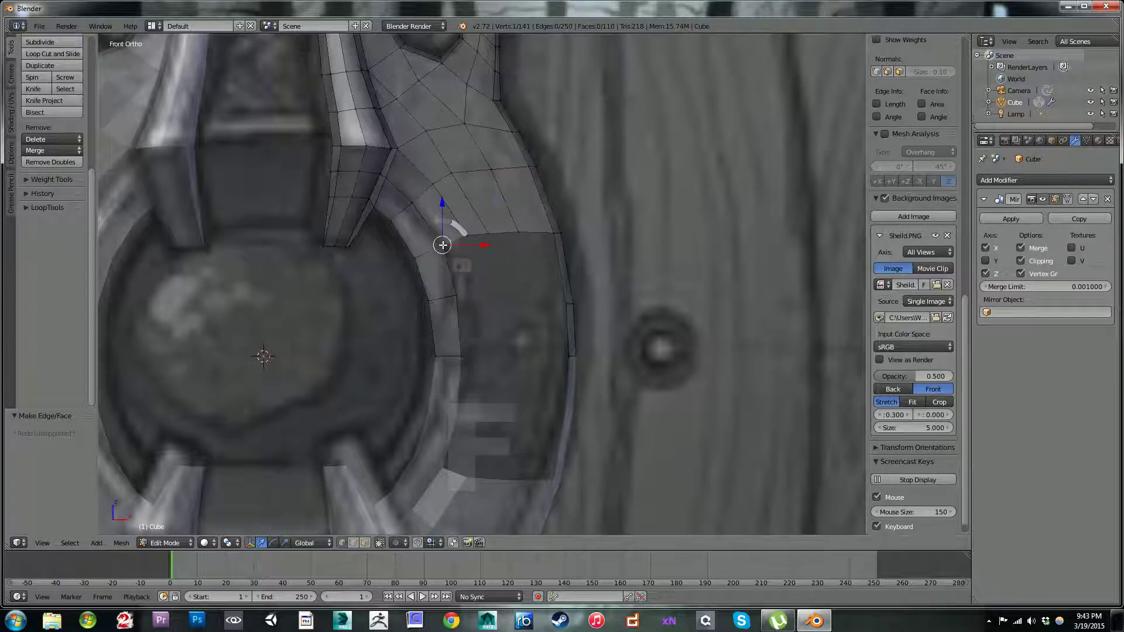
pyautogui.press('f')
pyautogui.press('g')
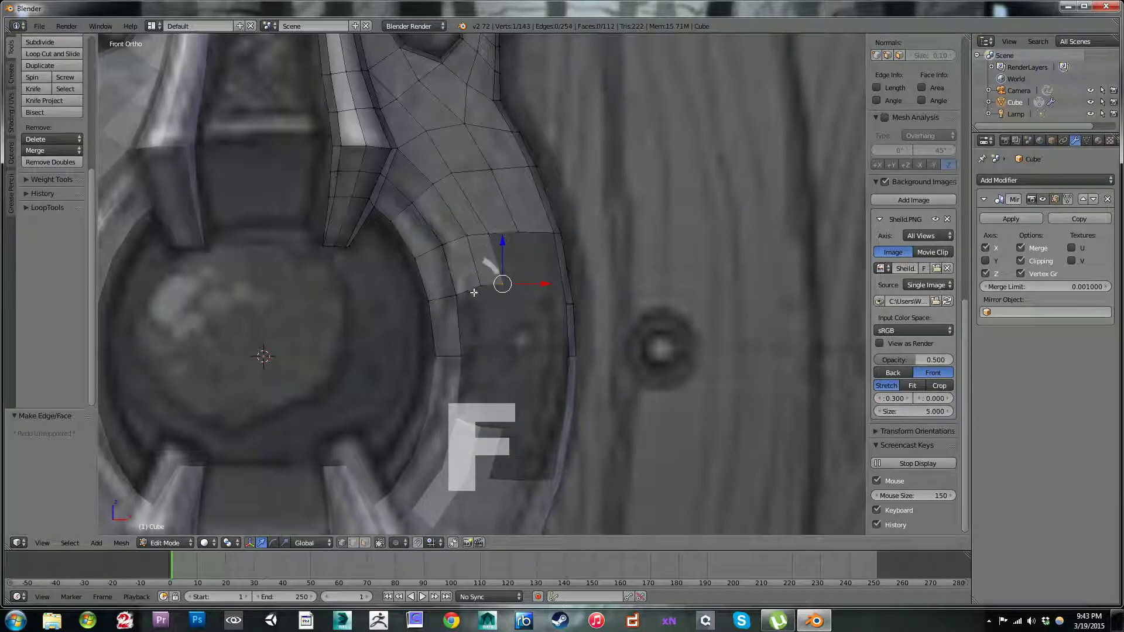
# Step: Reposition the two lower vertices of these quads, shifting the outer one by 0.016 in X and -0.065 in Z
pyautogui.press('g')
pyautogui.click(479, 301)
pyautogui.rightClick(499, 290)
pyautogui.press('g')
pyautogui.rightClick(510, 305)
pyautogui.press('g')
pyautogui.click(511, 316)
pyautogui.rightClick(478, 298)
pyautogui.press('g')
pyautogui.rightClick(482, 305)
pyautogui.press('g')
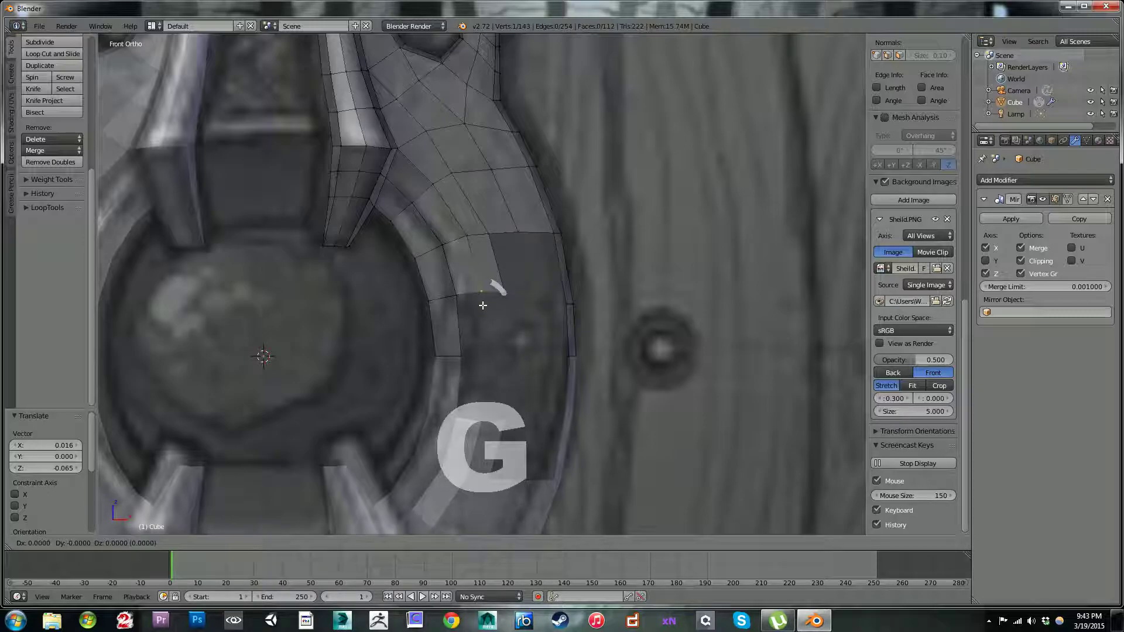
pyautogui.click(482, 307)
# Step: Fill the row's third quad and shift its lower outer vertex by -0.004 in X and -0.024 in Z
pyautogui.press('f')
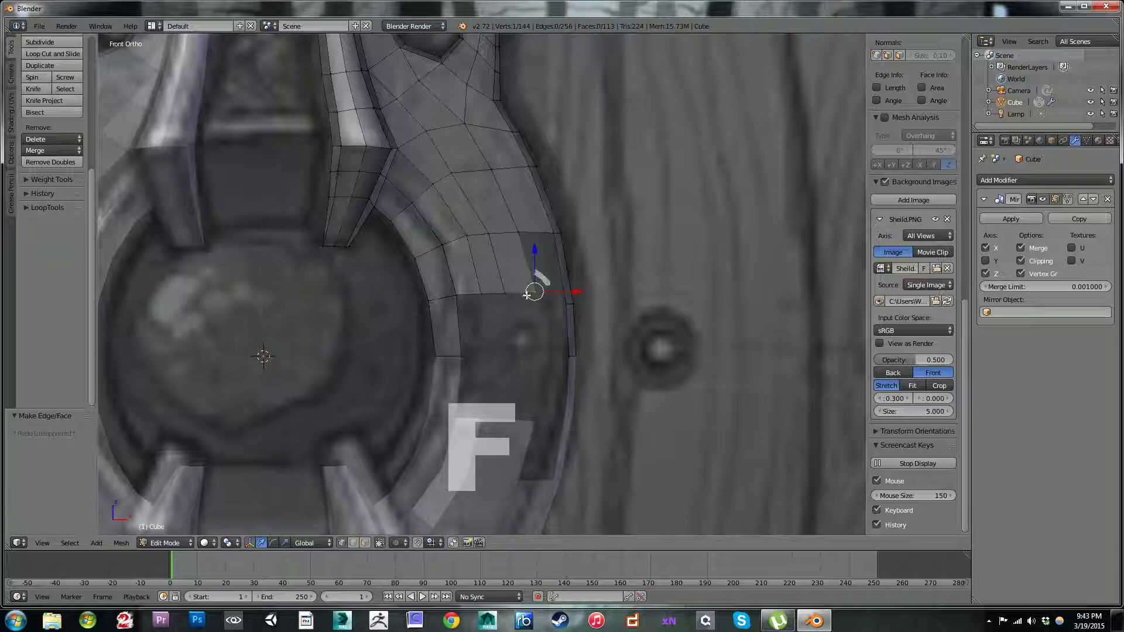
pyautogui.press('g')
pyautogui.click(535, 304)
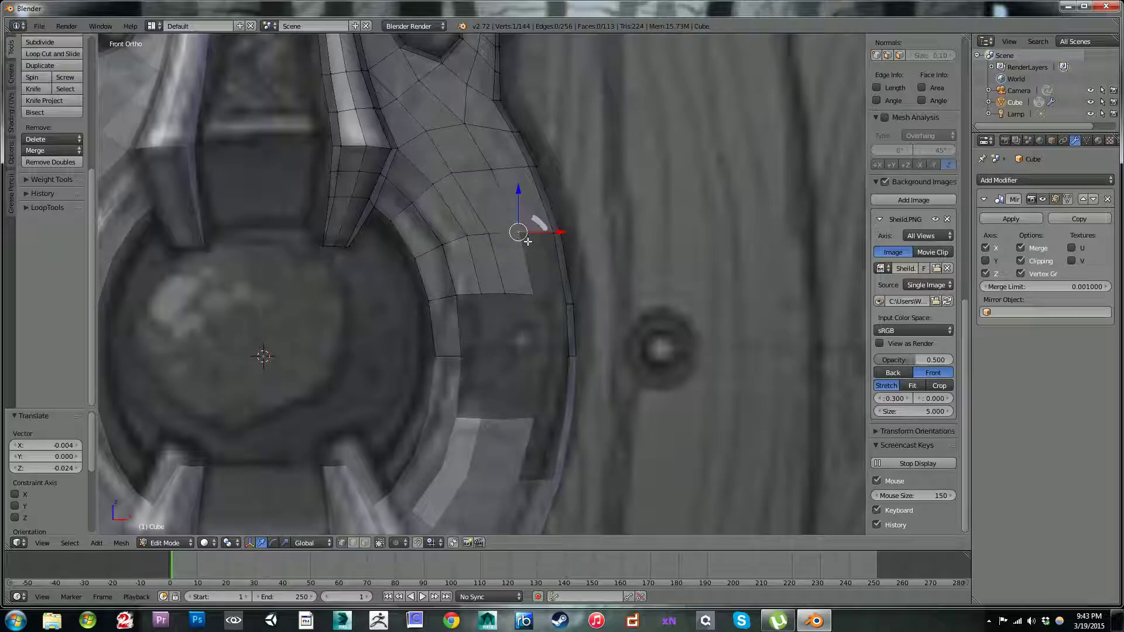
# Step: Select the four vertices around the row's outer gap and fill the quad against the outer edge strip
pyautogui.keyDown('shift'); pyautogui.rightClick(526, 248); pyautogui.keyUp('shift')
pyautogui.keyDown('shift'); pyautogui.rightClick(553, 248); pyautogui.keyUp('shift')
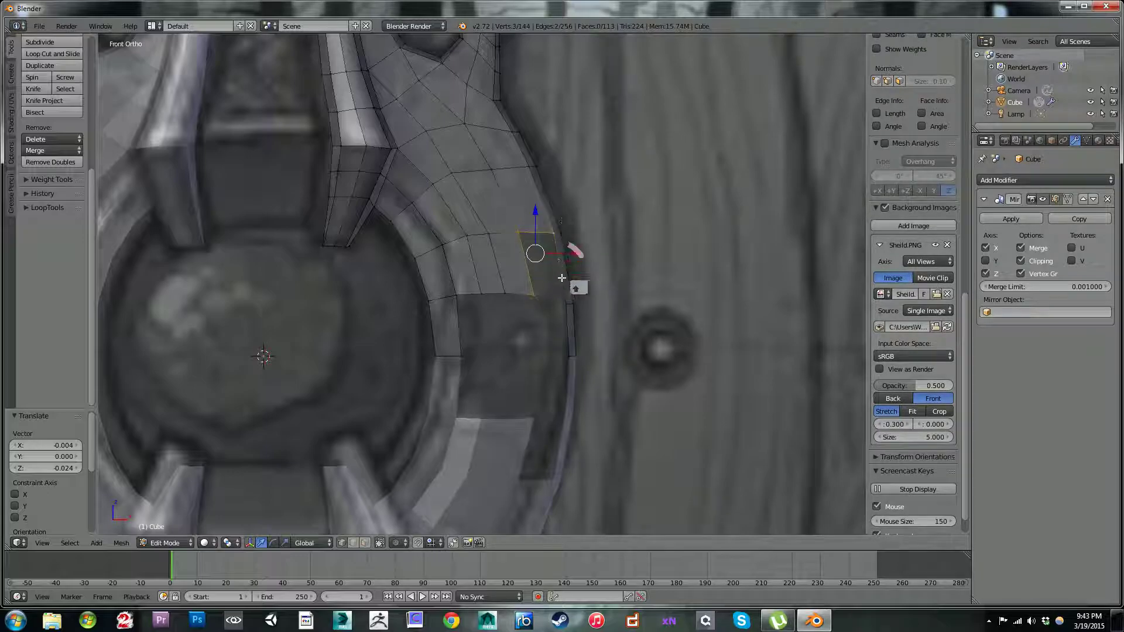
pyautogui.hotkey('ctrl', 'z')
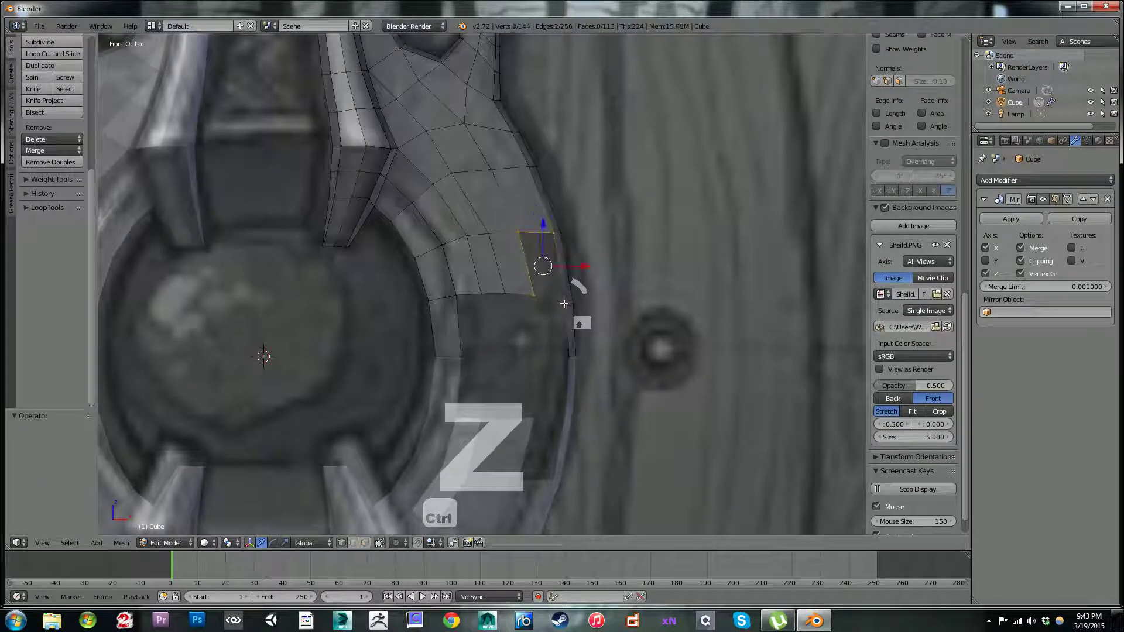
pyautogui.press('f')
# Step: Try to fill a face from the selected border of the gap above the horizontal mirror line
pyautogui.keyDown('alt'); pyautogui.rightClick(506, 323); pyautogui.keyUp('alt')
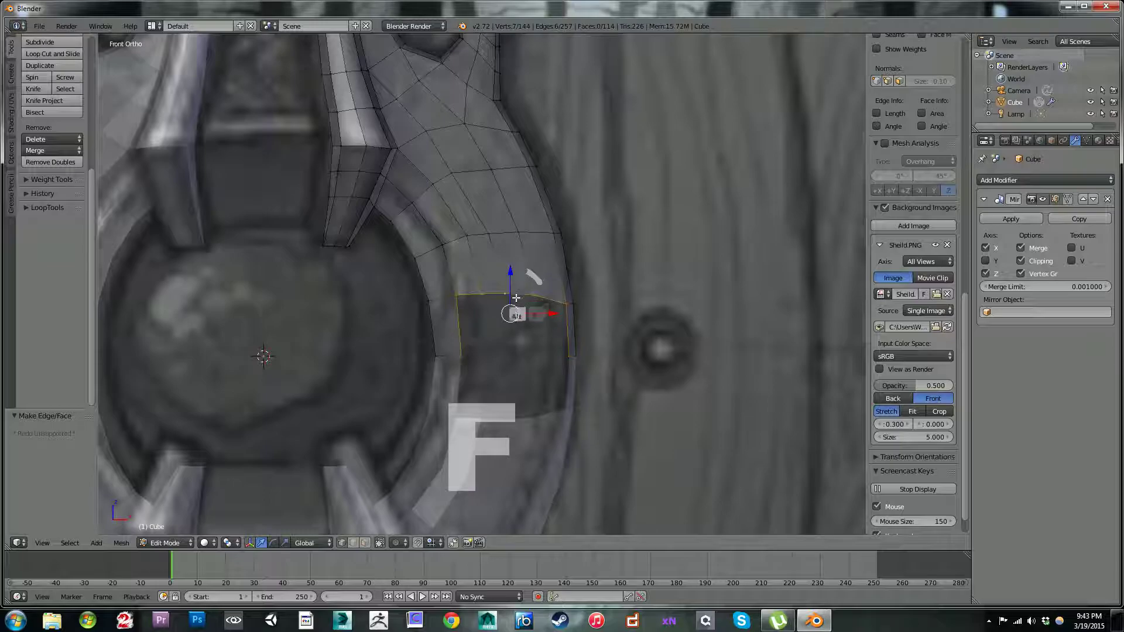
pyautogui.press('c')
pyautogui.middleClick(459, 354)
pyautogui.middleClick(580, 354)
pyautogui.rightClick(592, 338)
pyautogui.press('f')
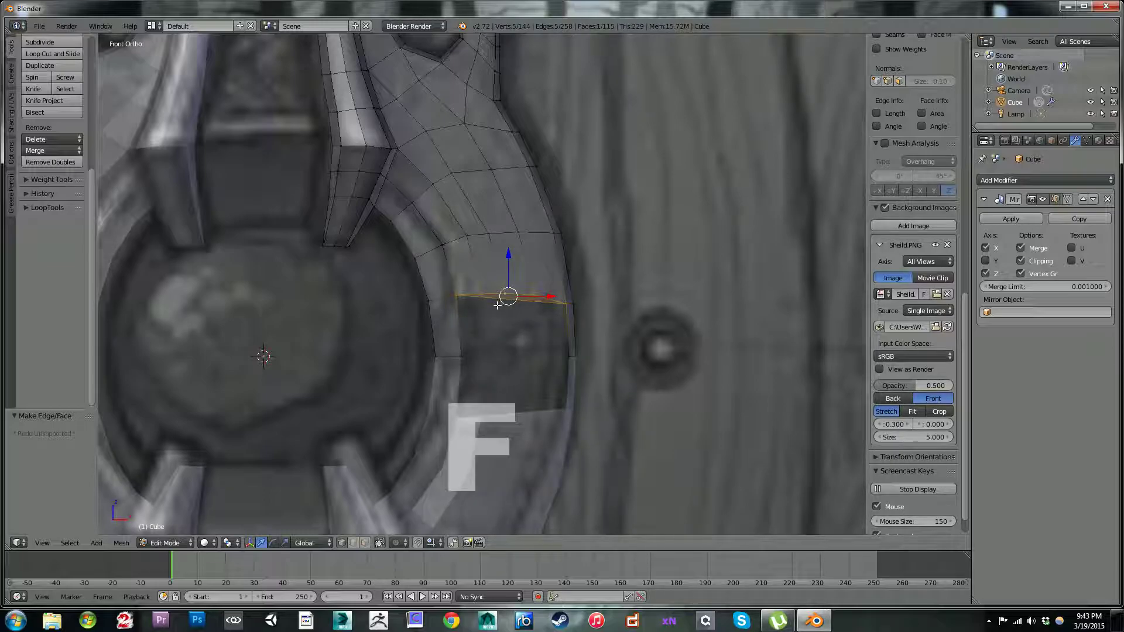
pyautogui.hotkey('ctrl', 'z')
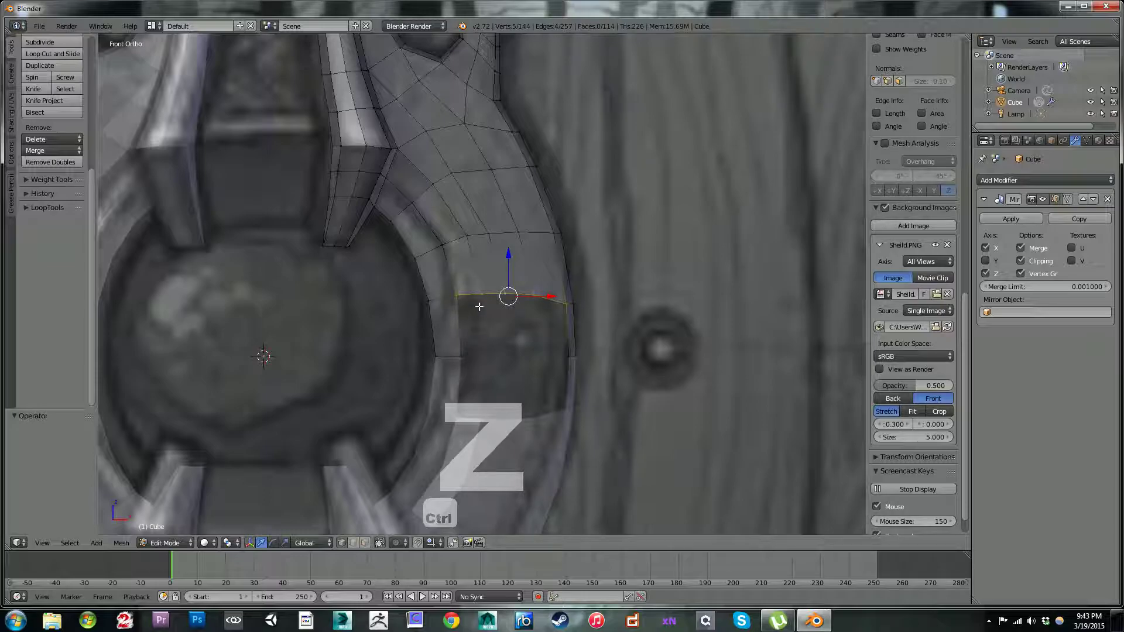
# Step: Fill three quads from the ring strip outward down to the horizontal mirror line, adjusting each new vertex along the line
pyautogui.rightClick(449, 294)
pyautogui.press('f')
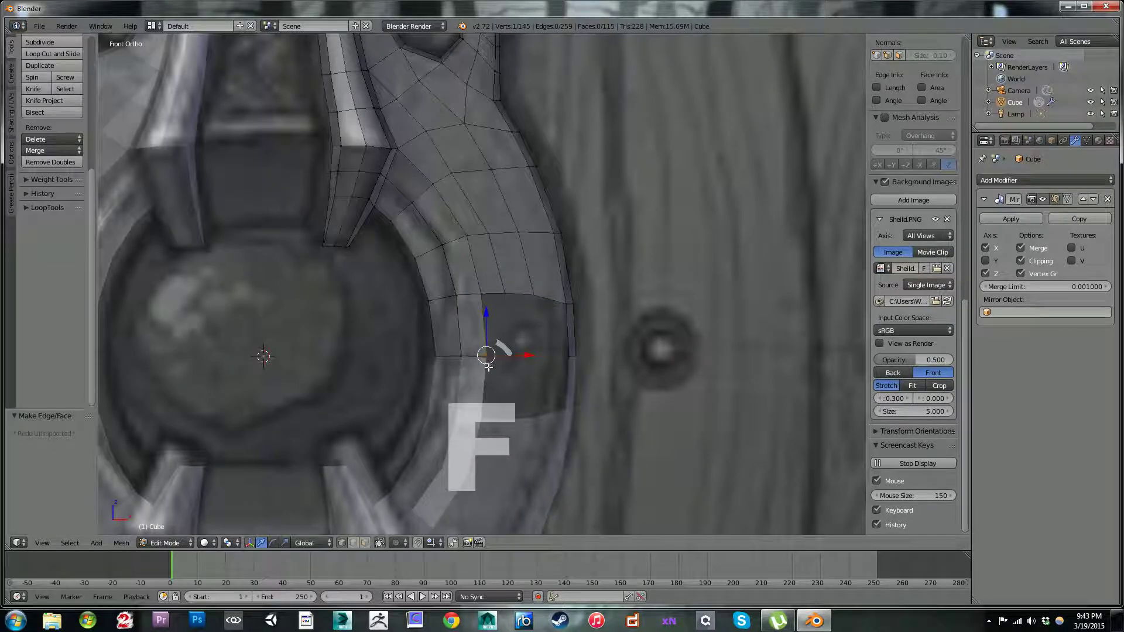
pyautogui.press('g')
pyautogui.click(490, 367)
pyautogui.press('f')
pyautogui.press('g')
pyautogui.click(514, 348)
pyautogui.press('f')
pyautogui.press('g')
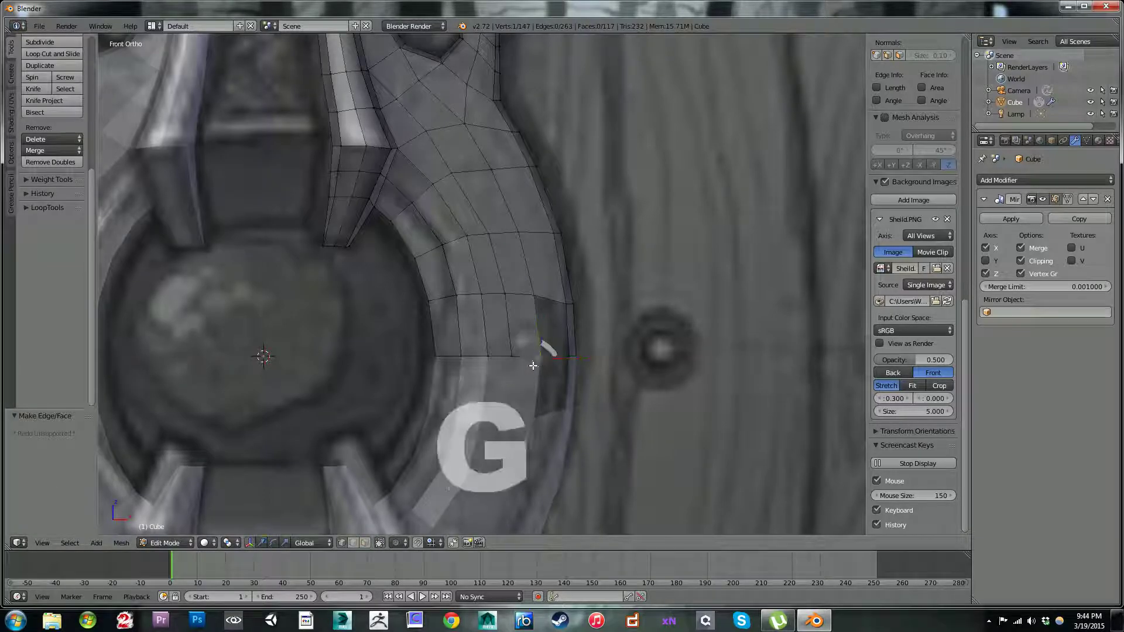
pyautogui.click(533, 362)
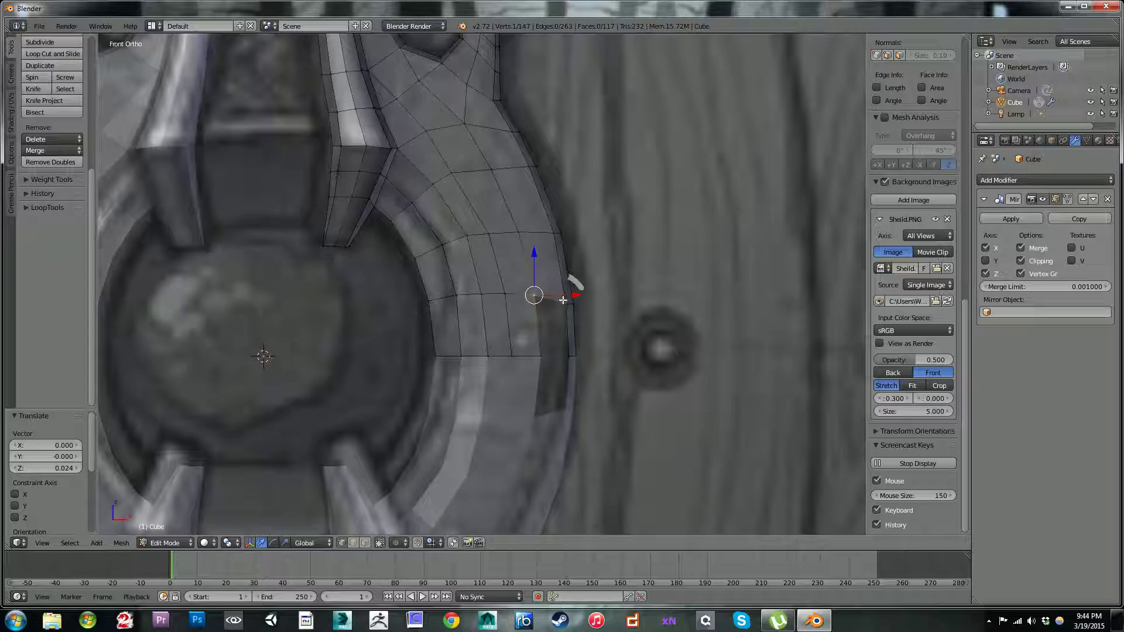
pyautogui.press('e')
pyautogui.rightClick(554, 328)
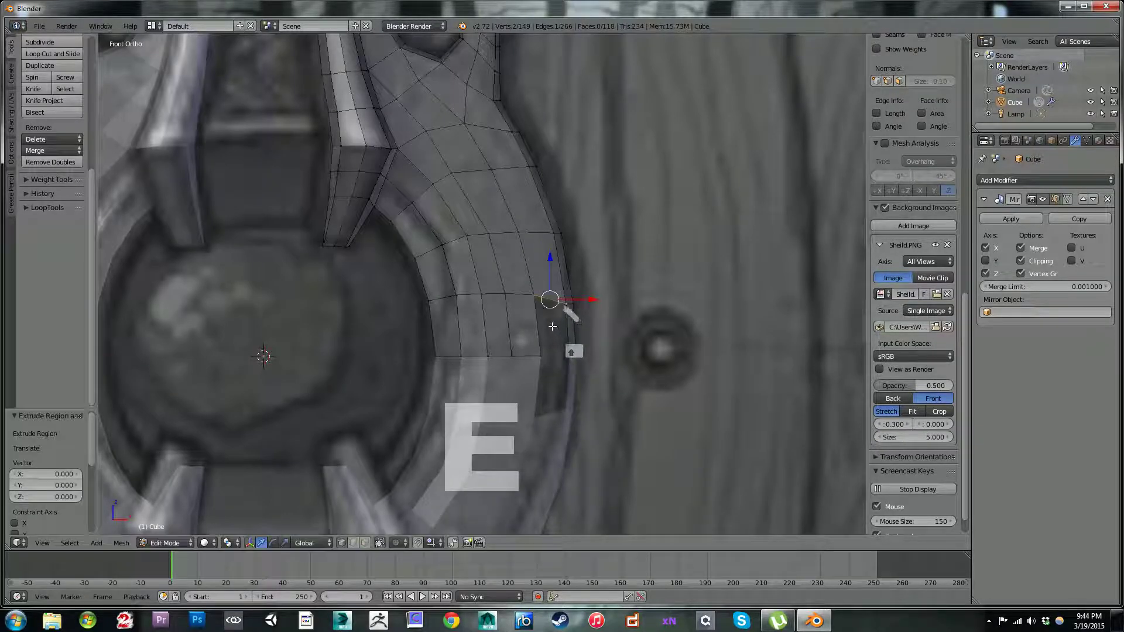
pyautogui.hotkey('ctrl', 'z')
# Step: Fill the last quad between the final row and the outer edge strip at the horizontal mirror line
pyautogui.press('f')
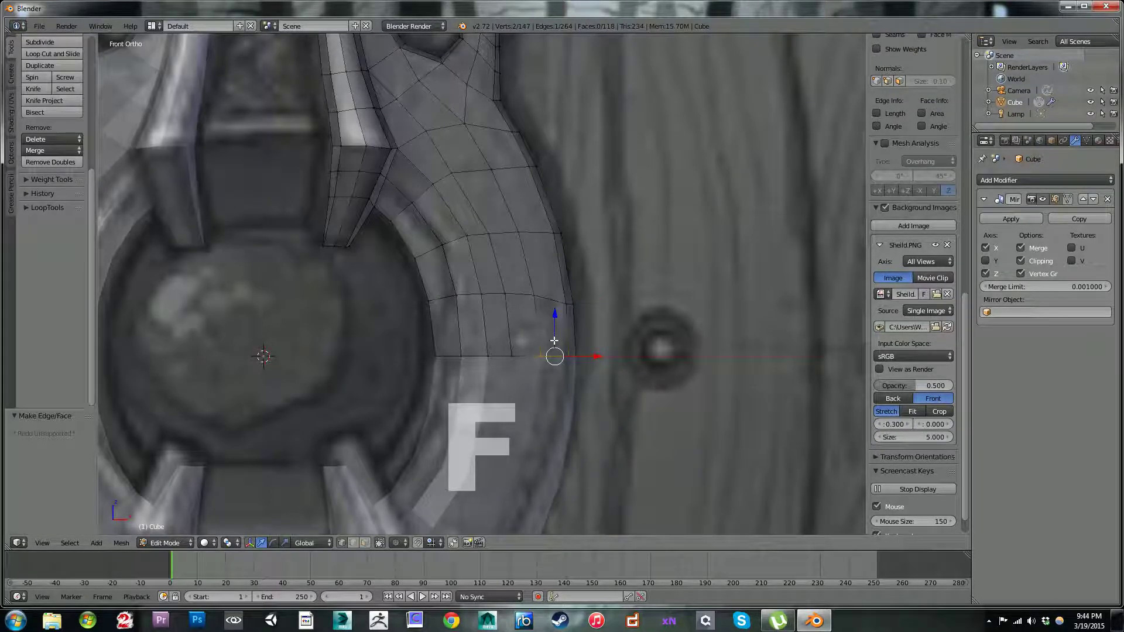
# Step: Examine the filled plate and strap from several angles and distances, ending in the front view
pyautogui.moveTo(532, 298); pyautogui.dragTo(428, 257, button='middle')
pyautogui.scroll(-6, 538, 257)
pyautogui.scroll(2, 435, 299)
pyautogui.scroll(2, 436, 299)
pyautogui.moveTo(460, 300); pyautogui.dragTo(516, 365, button='middle')
pyautogui.scroll(-3, 462, 348)
pyautogui.scroll(-3, 509, 357)
pyautogui.scroll(1, 516, 367)
pyautogui.scroll(2, 488, 361)
pyautogui.press('KP_1')
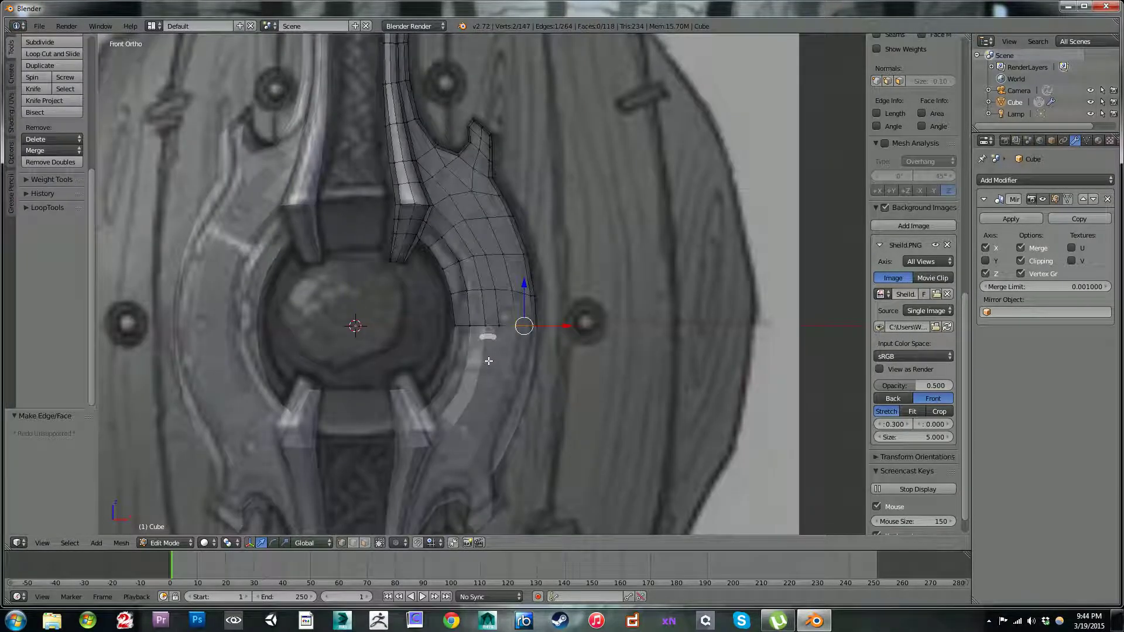
# Step: Slide both vertices of the cross edge in the strap's top strip toward the centre line by a factor of 0.196
pyautogui.scroll(4, 323, 406)
pyautogui.keyDown('shift'); pyautogui.moveTo(429, 464); pyautogui.dragTo(469, 354, button='middle'); pyautogui.keyUp('shift')
pyautogui.scroll(-4, 410, 212)
pyautogui.keyDown('shift'); pyautogui.moveTo(397, 207); pyautogui.dragTo(518, 371, button='middle'); pyautogui.keyUp('shift')
pyautogui.keyDown('shift'); pyautogui.moveTo(456, 173); pyautogui.dragTo(484, 301, button='middle'); pyautogui.keyUp('shift')
pyautogui.scroll(3, 485, 299)
pyautogui.keyDown('shift'); pyautogui.moveTo(527, 263); pyautogui.dragTo(431, 316, button='middle'); pyautogui.keyUp('shift')
pyautogui.scroll(2, 431, 316)
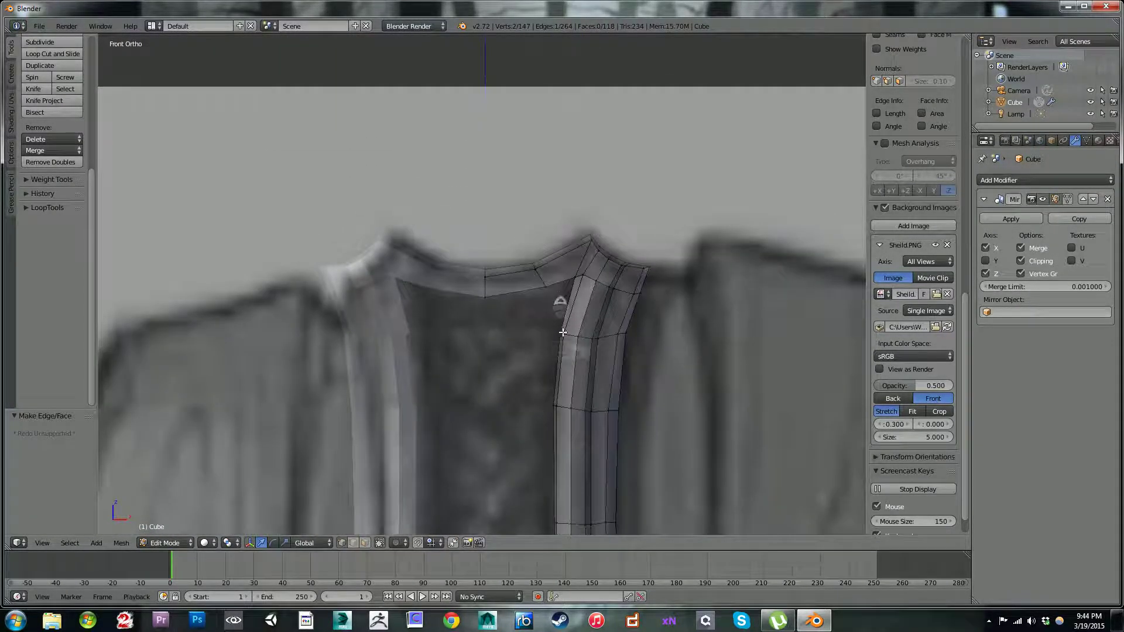
pyautogui.keyDown('shift'); pyautogui.moveTo(553, 313); pyautogui.dragTo(527, 227, button='middle'); pyautogui.keyUp('shift')
pyautogui.rightClick(520, 199)
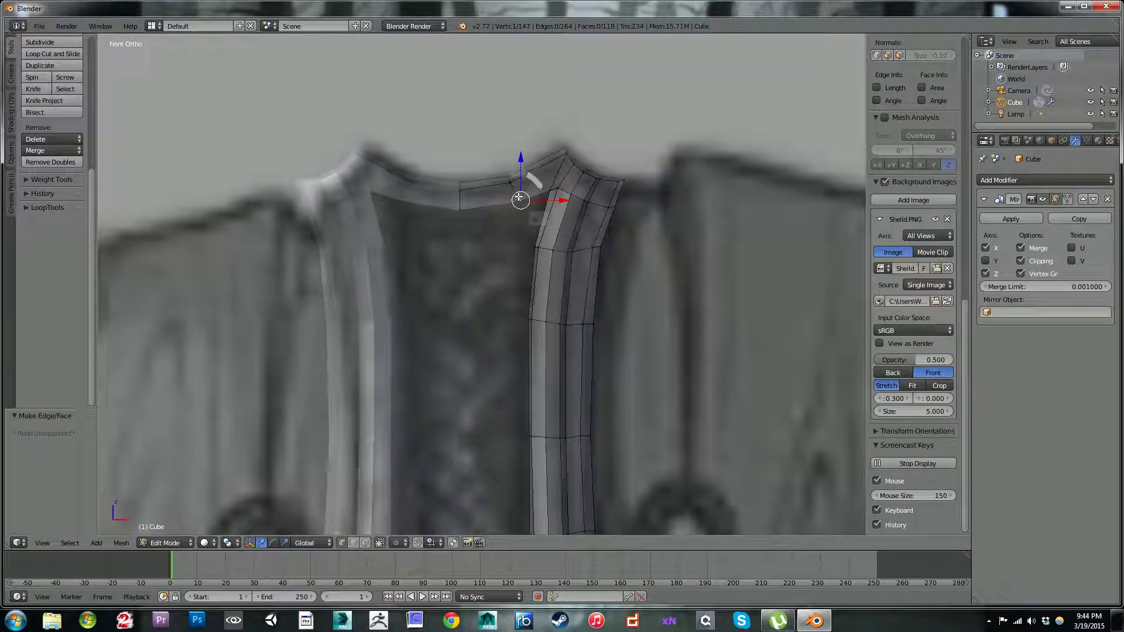
pyautogui.keyDown('shift'); pyautogui.rightClick(511, 185); pyautogui.keyUp('shift')
pyautogui.hotkey('shift', 'v')
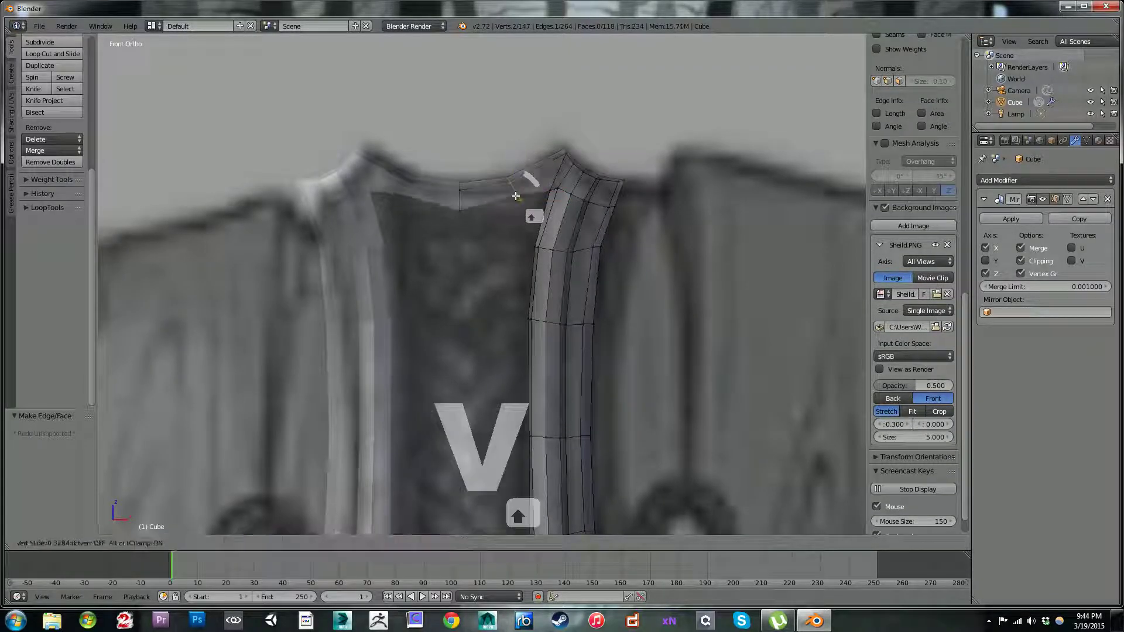
pyautogui.rightClick(509, 200)
pyautogui.hotkey('shift', 'v')
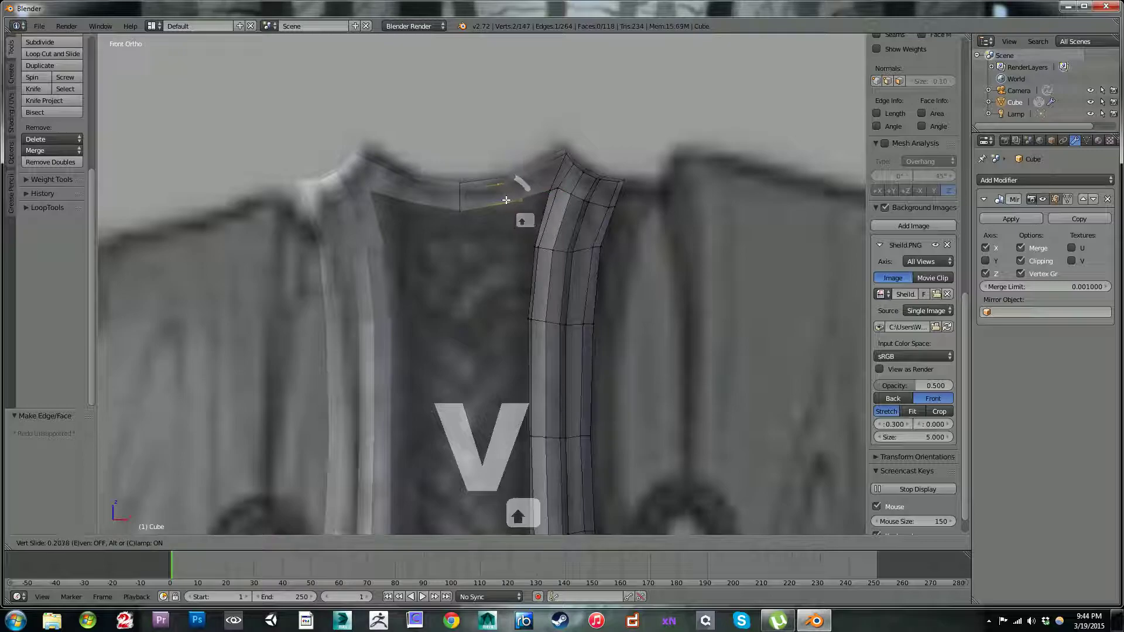
pyautogui.click(506, 199)
# Step: Move the upper vertex of the top strip's cross edge -0.017 along X and the lower vertex about -0.016 along X
pyautogui.rightClick(505, 176)
pyautogui.press('g')
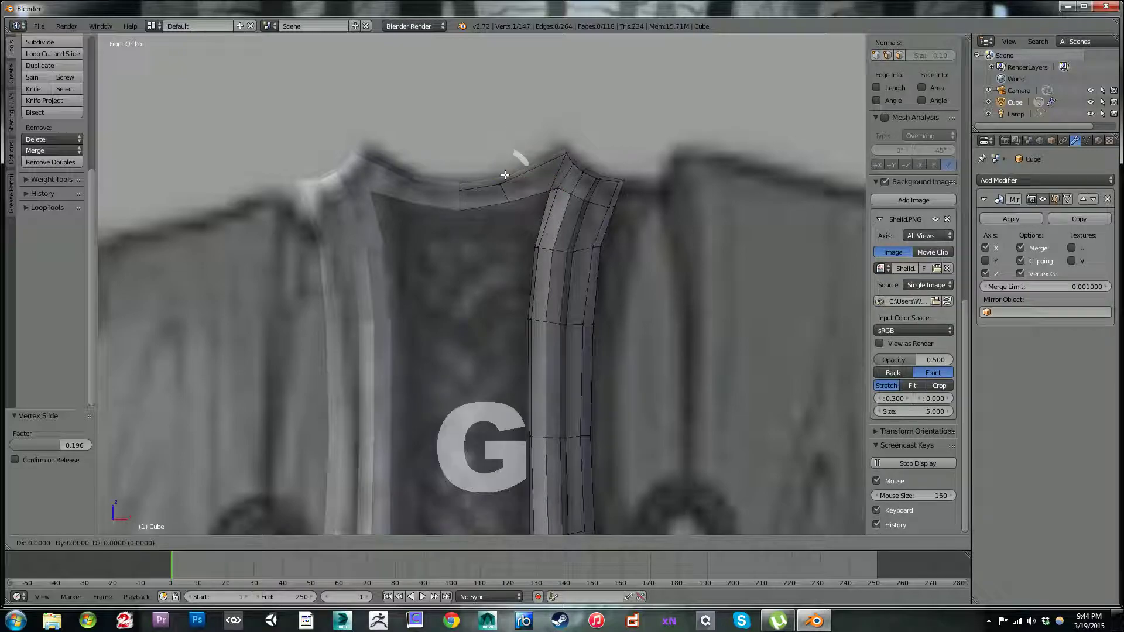
pyautogui.click(501, 175)
pyautogui.press('g')
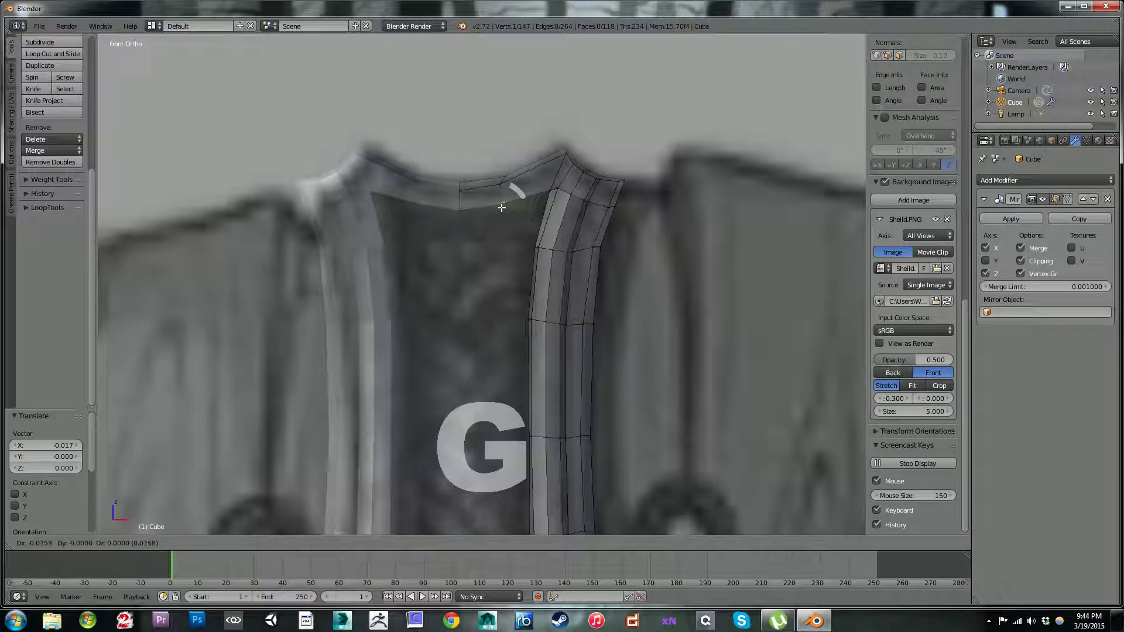
pyautogui.click(500, 210)
# Step: Try to fill a face from the three lower vertices of the strap's top strip
pyautogui.keyDown('shift'); pyautogui.moveTo(517, 307); pyautogui.dragTo(548, 237, button='middle'); pyautogui.keyUp('shift')
pyautogui.rightClick(490, 151)
pyautogui.keyDown('shift'); pyautogui.rightClick(530, 138); pyautogui.keyUp('shift')
pyautogui.keyDown('shift'); pyautogui.rightClick(580, 125); pyautogui.keyUp('shift')
pyautogui.keyDown('shift'); pyautogui.moveTo(576, 251); pyautogui.dragTo(552, 175, button='middle'); pyautogui.keyUp('shift')
pyautogui.press('f')
pyautogui.hotkey('ctrl', 'z')
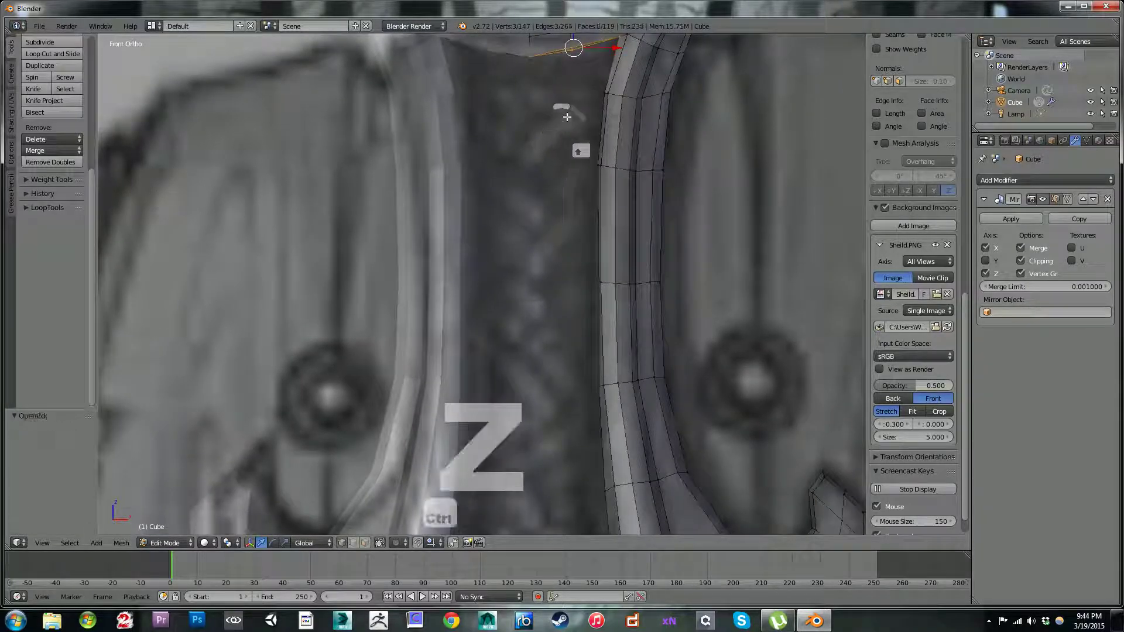
# Step: Extrude the top strip's lower edge beside the centre line down by 0.197 and 0.331, and flatten the new edge with a 0.197 Z scale
pyautogui.keyDown('shift'); pyautogui.moveTo(597, 65); pyautogui.dragTo(601, 172, button='middle'); pyautogui.keyUp('shift')
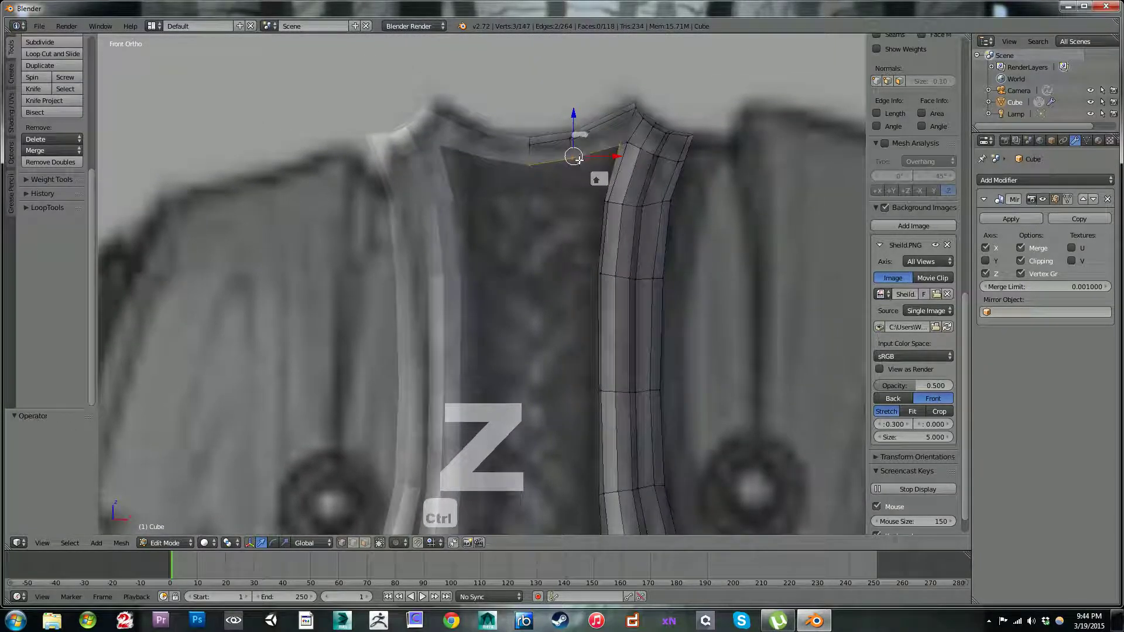
pyautogui.keyDown('shift'); pyautogui.rightClick(619, 147); pyautogui.keyUp('shift')
pyautogui.keyDown('shift'); pyautogui.moveTo(549, 280); pyautogui.dragTo(552, 231, button='middle'); pyautogui.keyUp('shift')
pyautogui.press('e')
pyautogui.click(549, 248)
pyautogui.press('e')
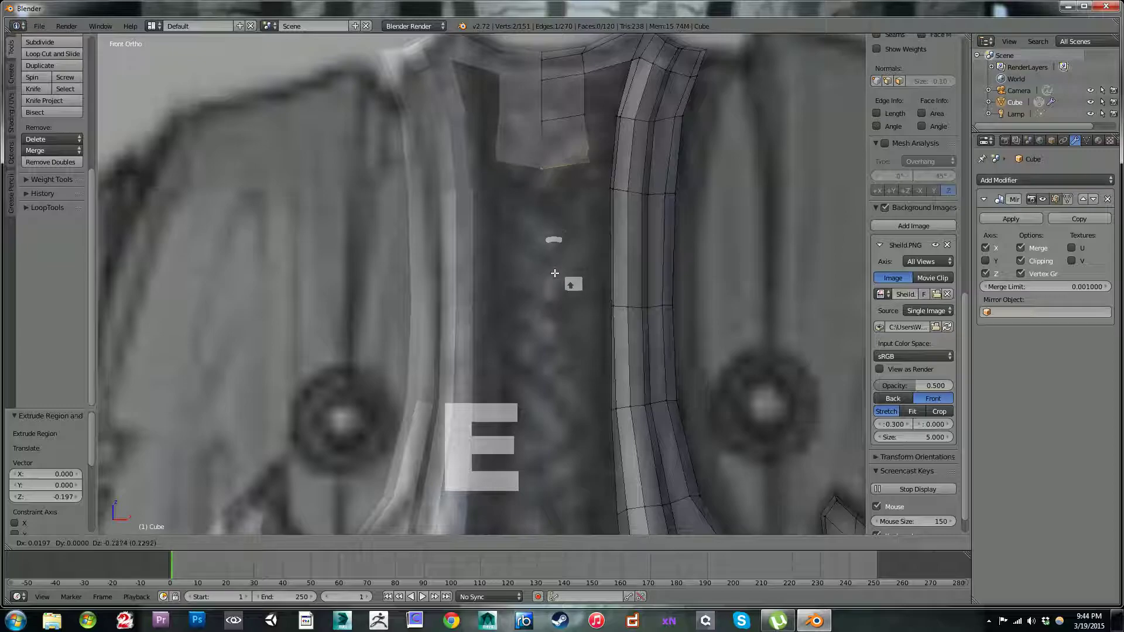
pyautogui.click(549, 288)
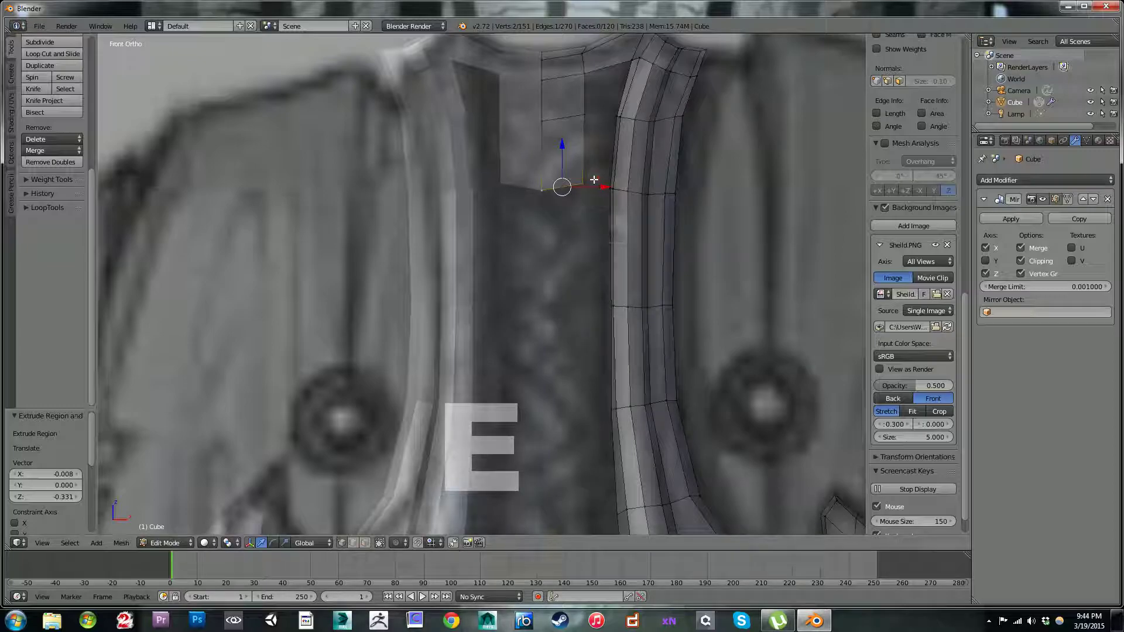
pyautogui.press('s')
pyautogui.press('z')
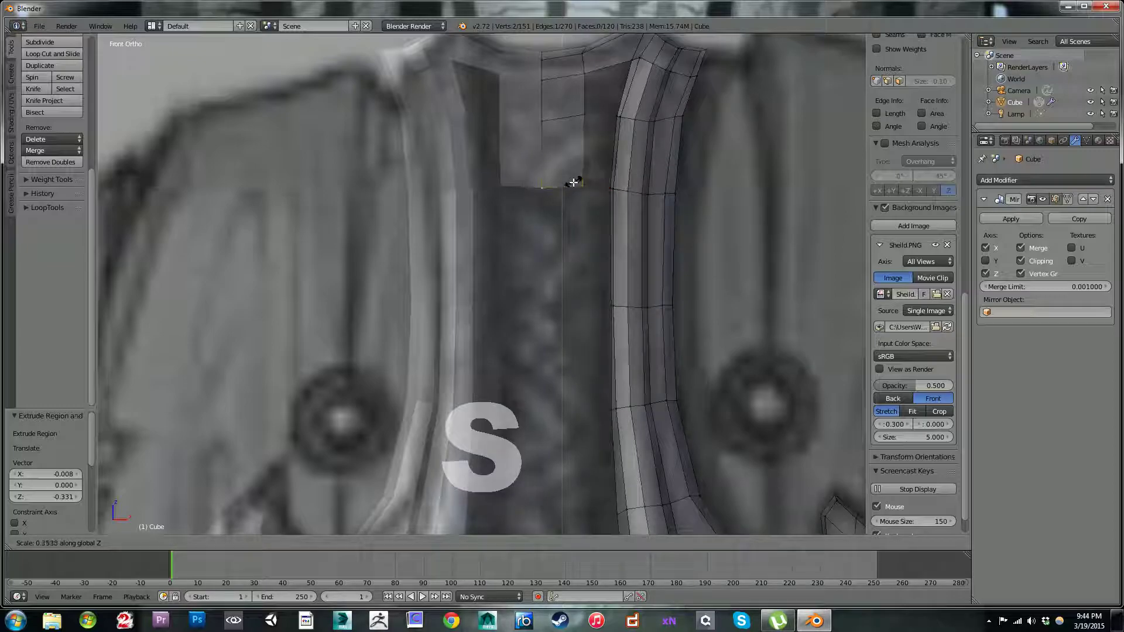
pyautogui.click(572, 186)
# Step: Extend the centre strip down with two extrusions of its bottom edge, by 0.561 and 0.547, narrowing it slightly
pyautogui.keyDown('shift'); pyautogui.moveTo(571, 238); pyautogui.dragTo(566, 186, button='middle'); pyautogui.keyUp('shift')
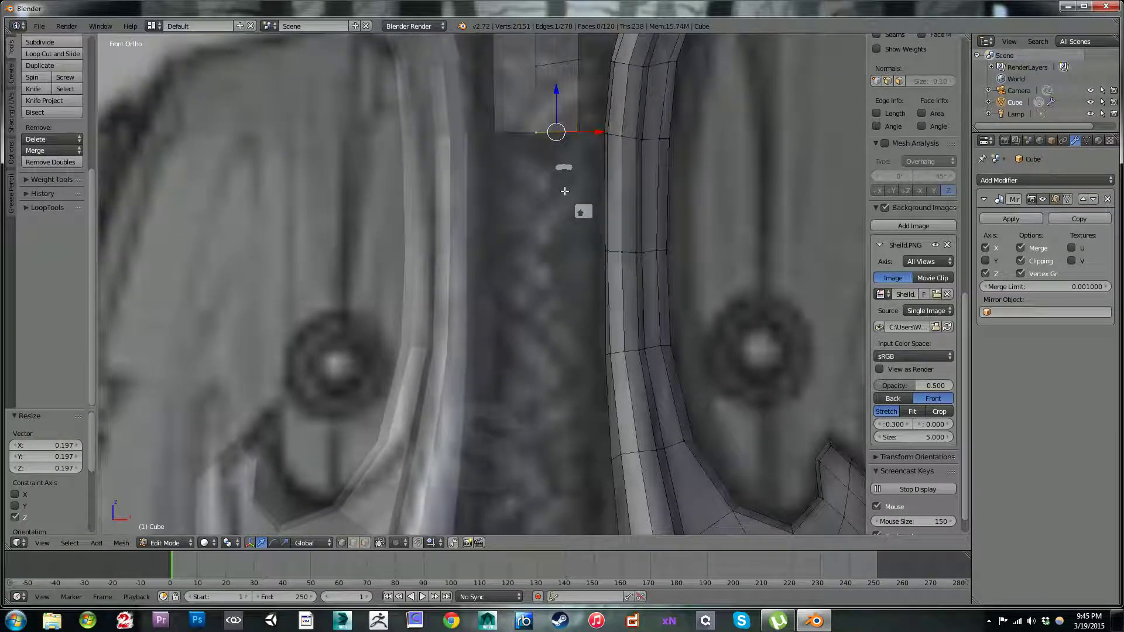
pyautogui.press('e')
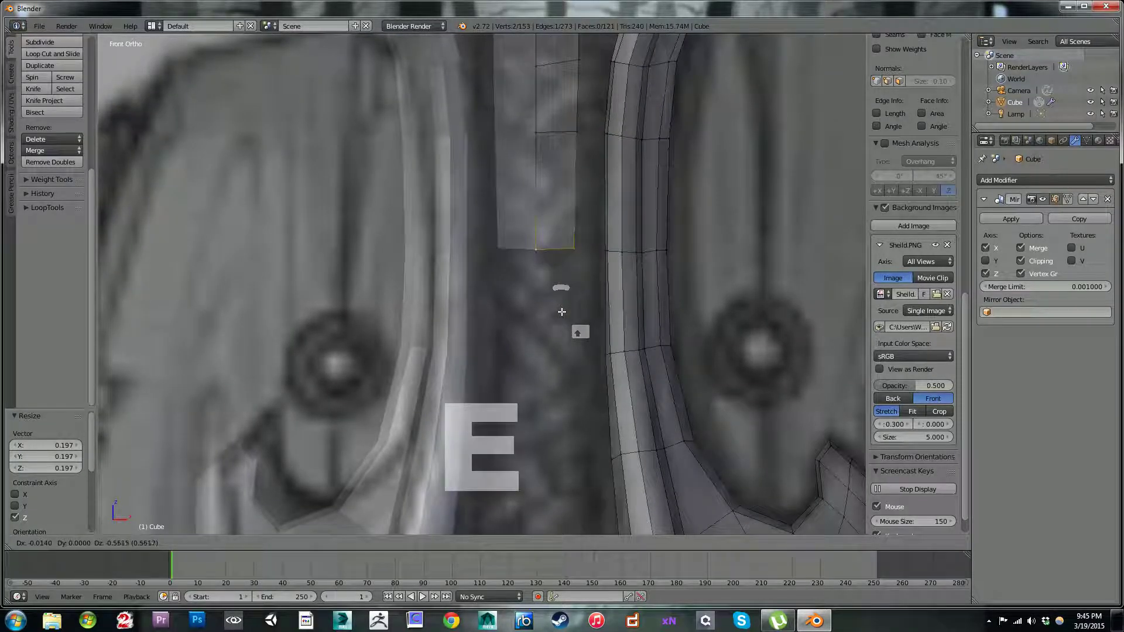
pyautogui.click(559, 310)
pyautogui.keyDown('shift'); pyautogui.moveTo(555, 309); pyautogui.dragTo(539, 171, button='middle'); pyautogui.keyUp('shift')
pyautogui.press('e')
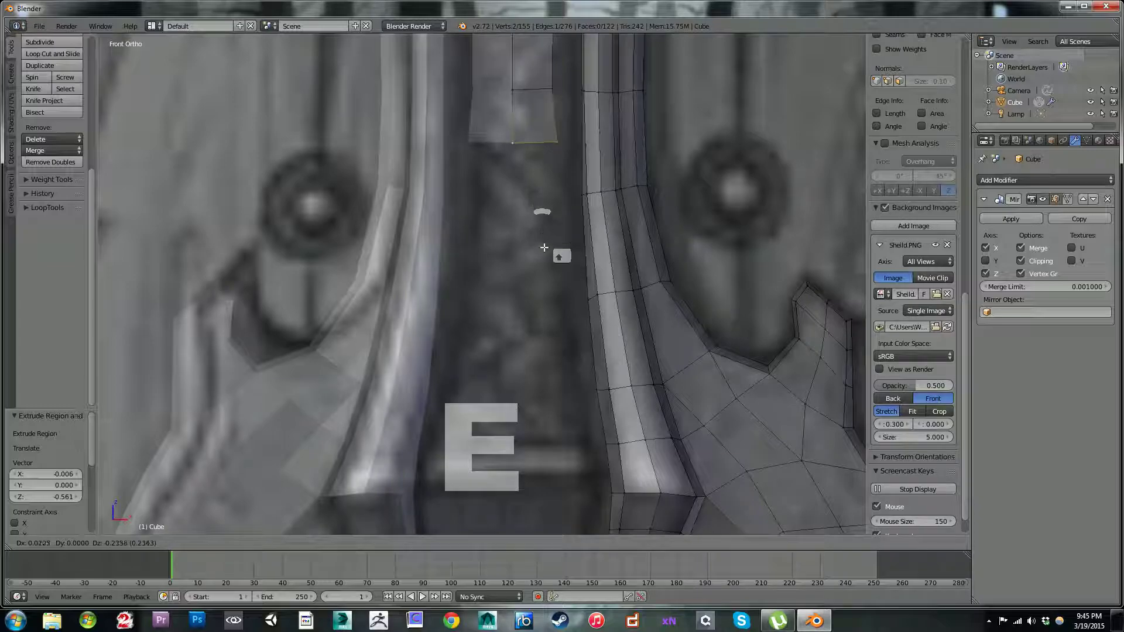
pyautogui.click(530, 294)
# Step: Move the centre strip's bottom edge by 0.024 along X and 0.024 along Z
pyautogui.scroll(-4, 544, 296)
pyautogui.scroll(3, 540, 291)
pyautogui.scroll(1, 541, 287)
pyautogui.scroll(-1, 540, 282)
pyautogui.press('g')
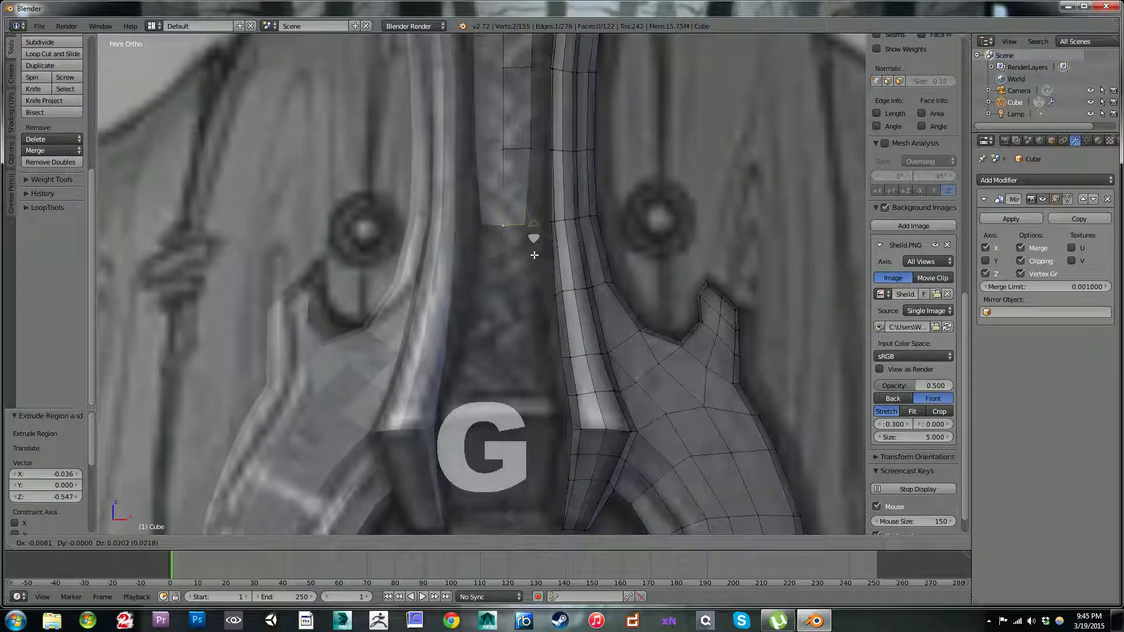
pyautogui.click(538, 255)
# Step: Extrude the centre strip's bottom edge down twice more, by 0.513 and 0.433
pyautogui.keyDown('shift'); pyautogui.moveTo(531, 283); pyautogui.dragTo(524, 224, button='middle'); pyautogui.keyUp('shift')
pyautogui.press('e')
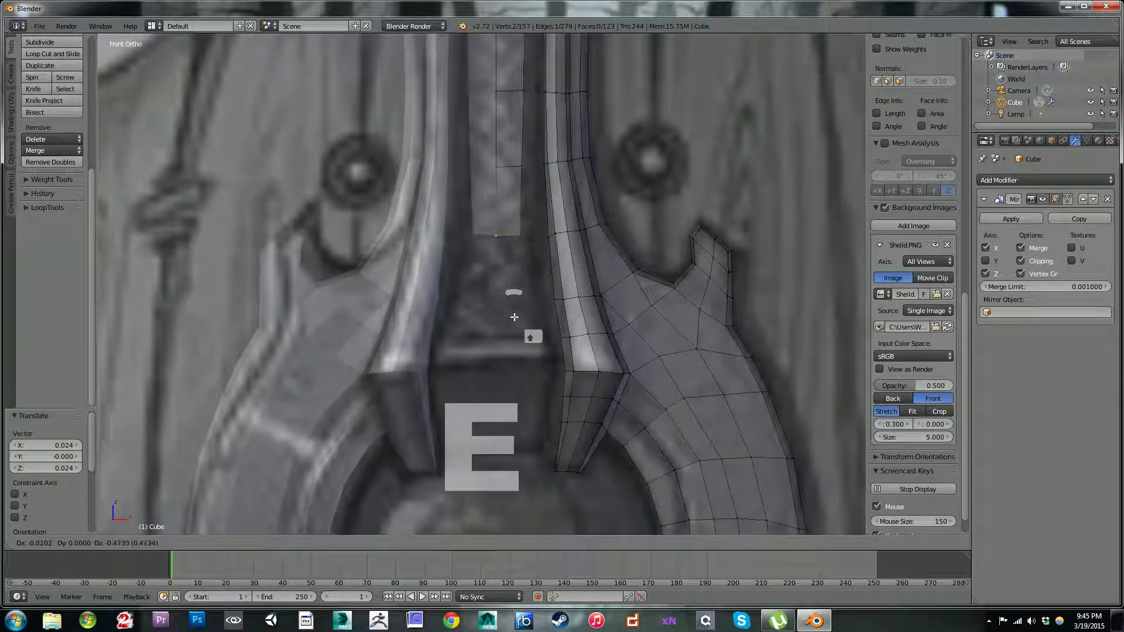
pyautogui.click(515, 323)
pyautogui.press('e')
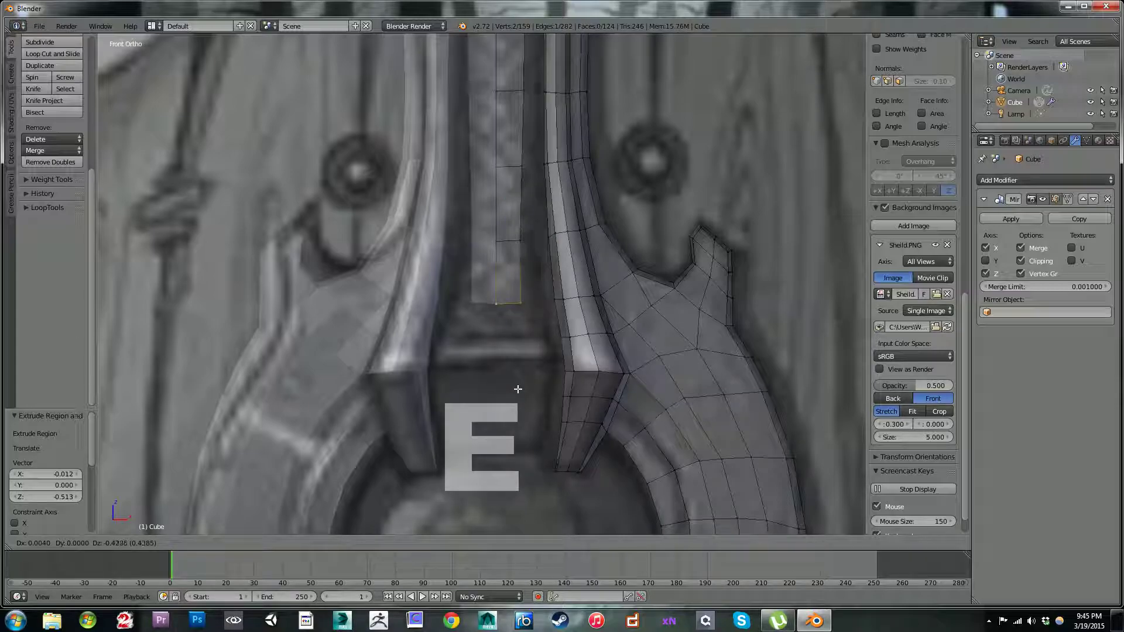
pyautogui.click(518, 390)
# Step: Turn on proportional editing and move the centre strip's bottom edge along Y by about -0.08 at size 1.10, plus another -0.026
pyautogui.scroll(-3, 532, 352)
pyautogui.moveTo(574, 302); pyautogui.dragTo(467, 380, button='middle')
pyautogui.scroll(2, 457, 346)
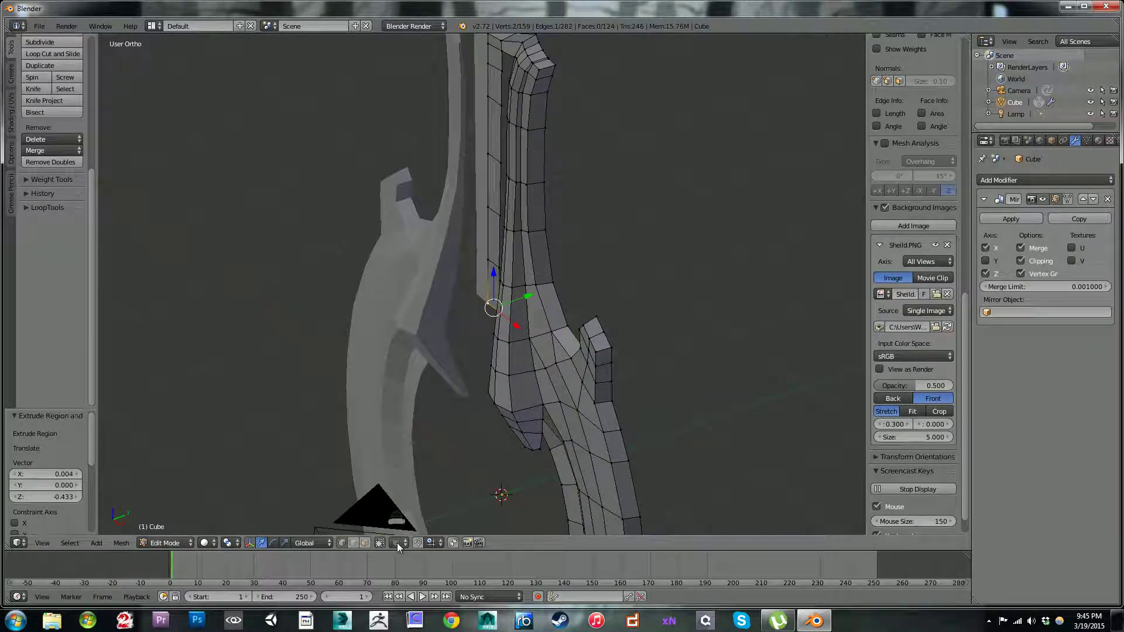
pyautogui.click(396, 543)
pyautogui.click(415, 477)
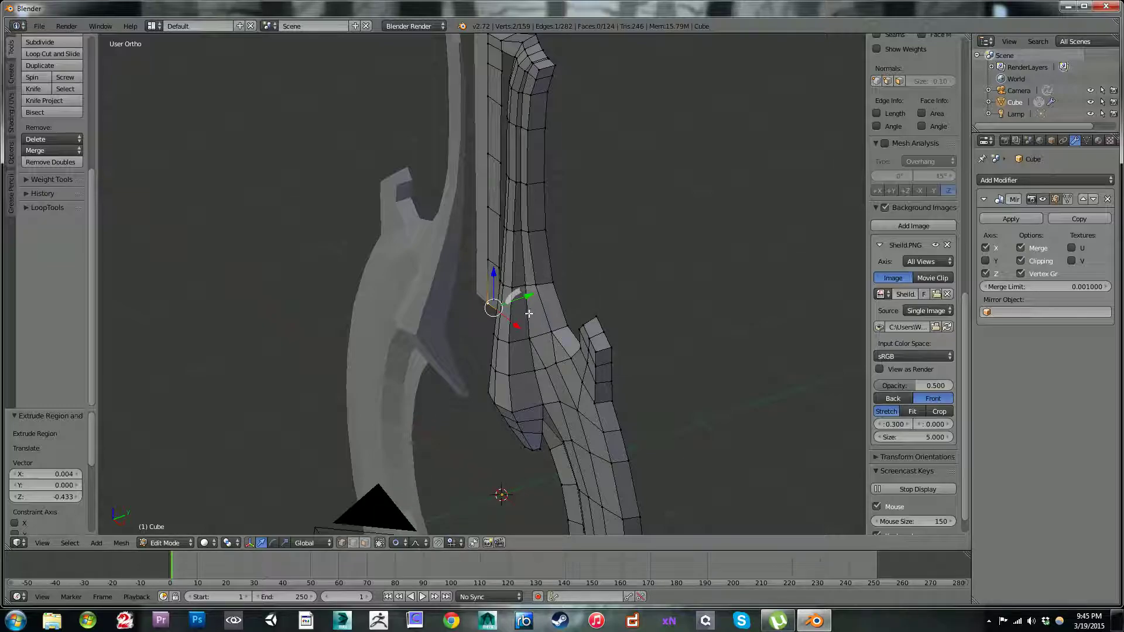
pyautogui.press('g')
pyautogui.press('y')
pyautogui.scroll(9, 520, 301)
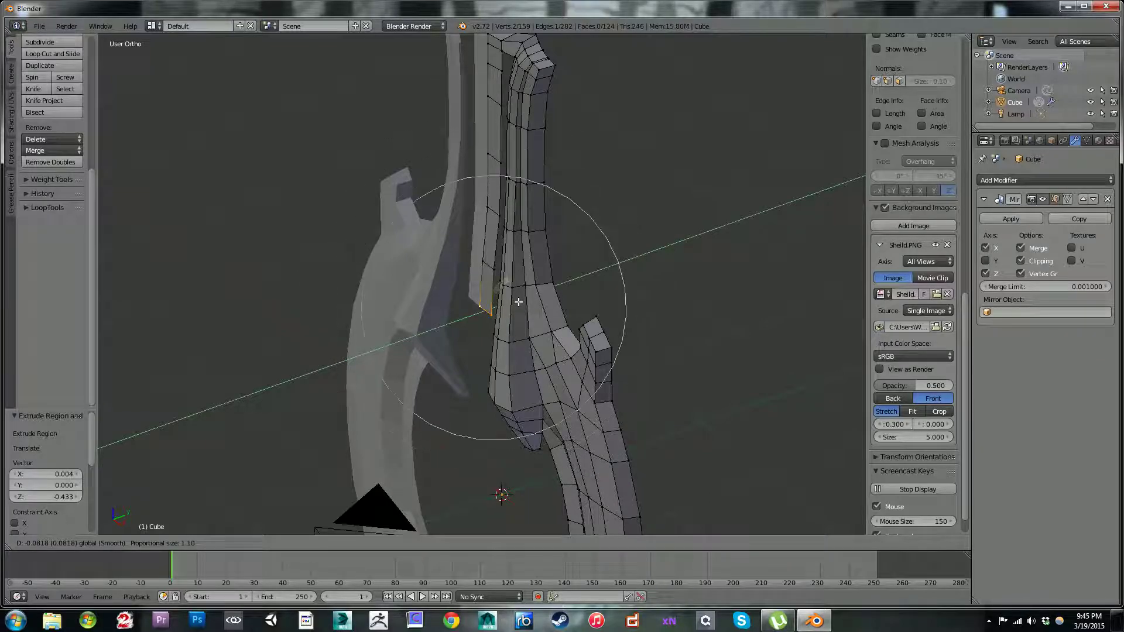
pyautogui.click(520, 299)
pyautogui.press('g')
pyautogui.press('y')
pyautogui.click(519, 299)
# Step: Rotate the centre strip's bottom edge slightly in the right view with proportional editing and move it -0.042 along Y
pyautogui.moveTo(576, 272); pyautogui.dragTo(537, 257, button='middle')
pyautogui.moveTo(607, 247); pyautogui.dragTo(595, 242, button='middle')
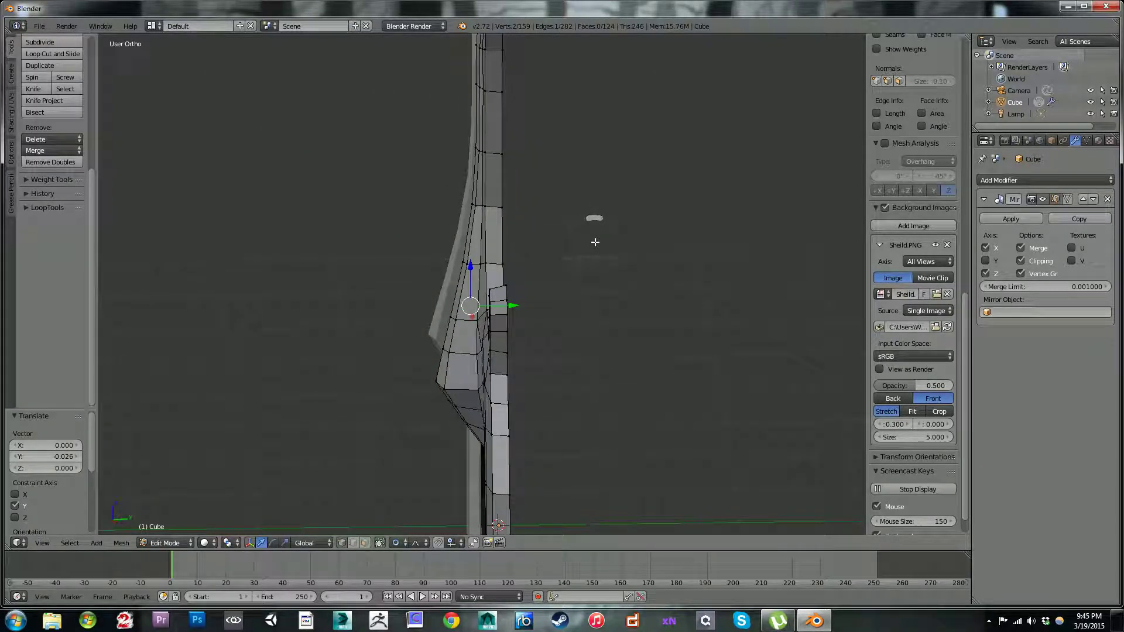
pyautogui.press('KP_3')
pyautogui.press('r')
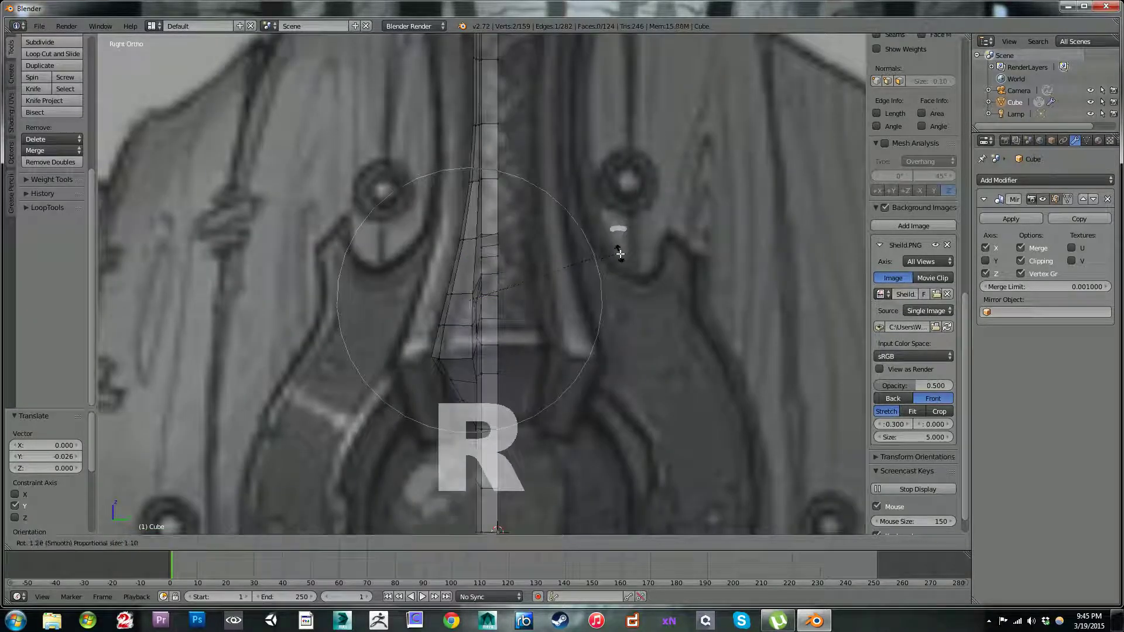
pyautogui.click(615, 268)
pyautogui.moveTo(614, 268); pyautogui.dragTo(511, 294, button='middle')
pyautogui.moveTo(512, 292); pyautogui.dragTo(510, 293)
pyautogui.moveTo(509, 293); pyautogui.dragTo(596, 208, button='middle')
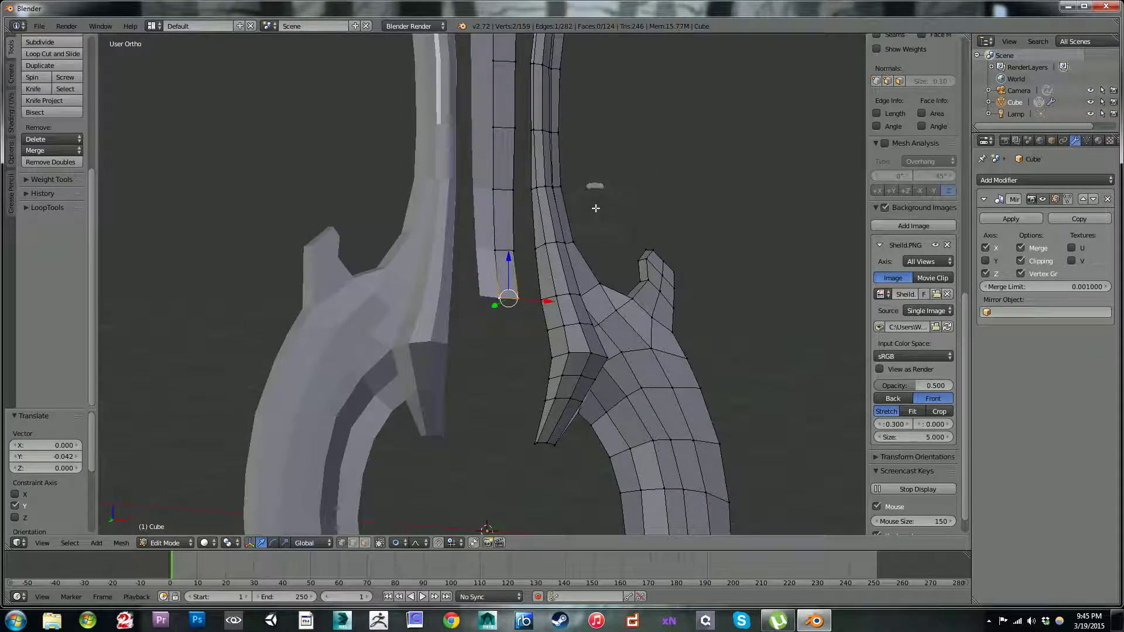
# Step: Extrude the centre strip's bottom edge down twice in the front view, by 0.252 and 0.277
pyautogui.press('KP_1')
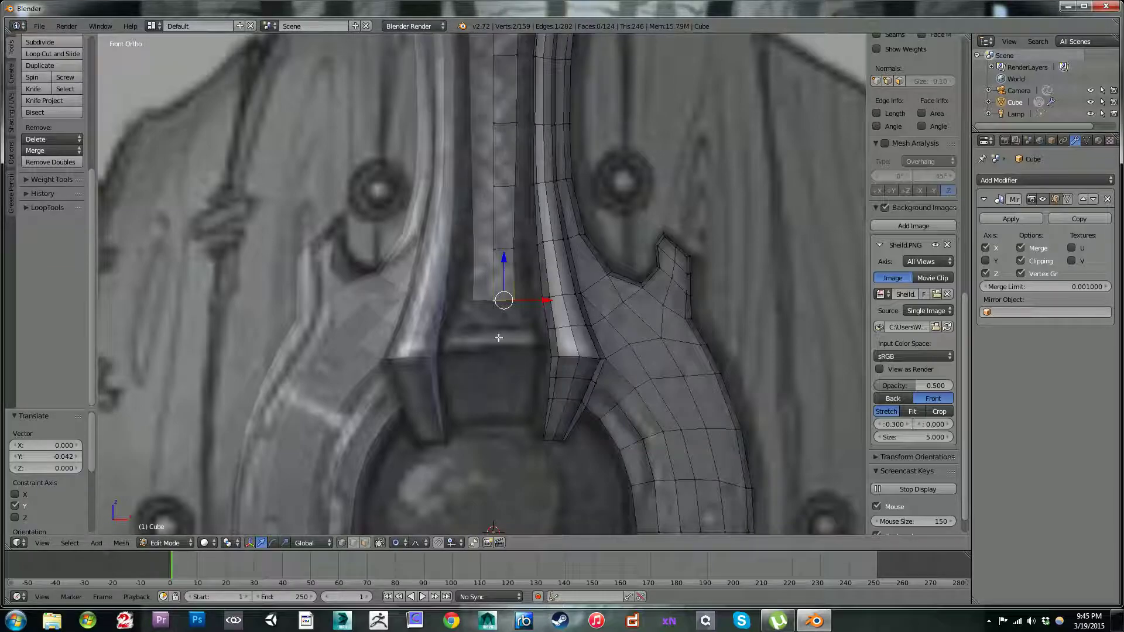
pyautogui.press('e')
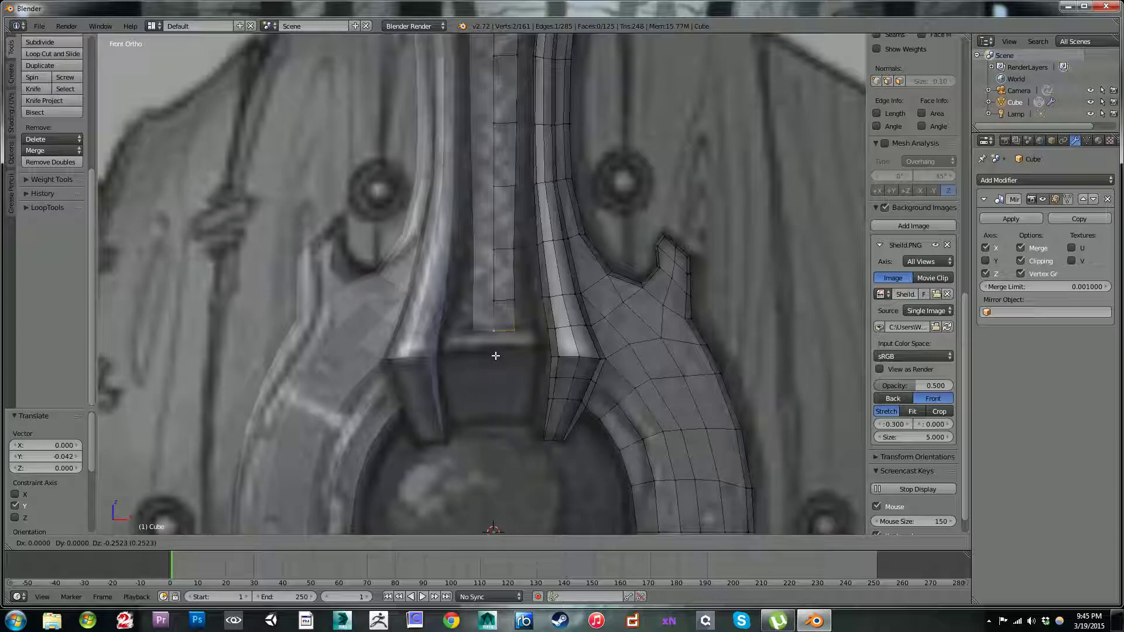
pyautogui.click(496, 355)
pyautogui.press('e')
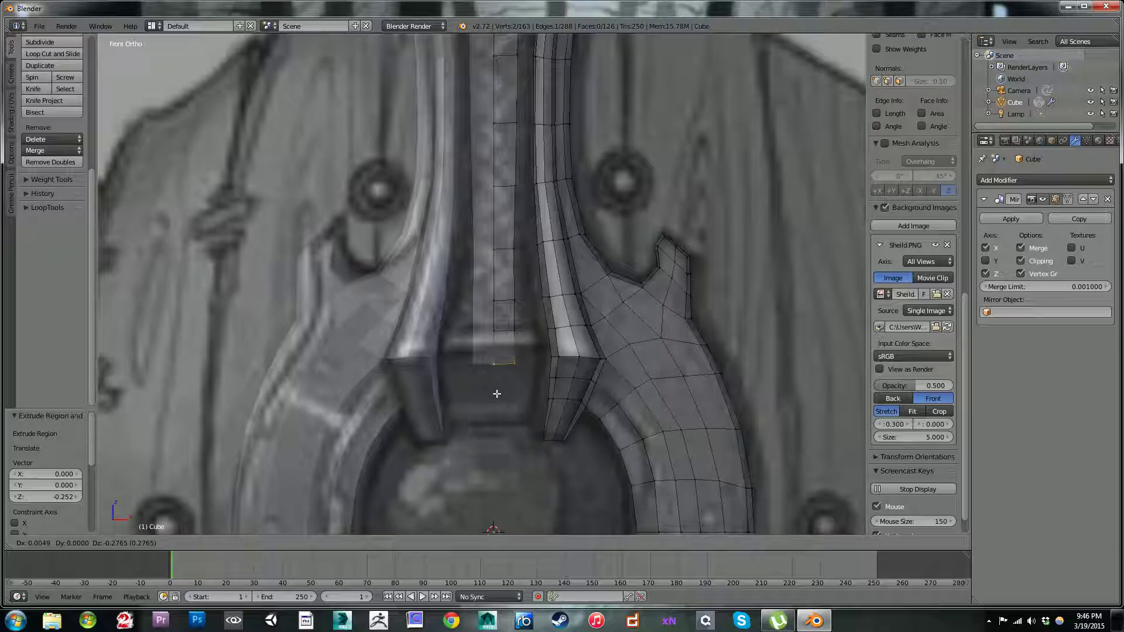
pyautogui.click(497, 394)
# Step: Slide both vertices of the centre strip's last cross edge downward by a factor of 0.369
pyautogui.rightClick(495, 329)
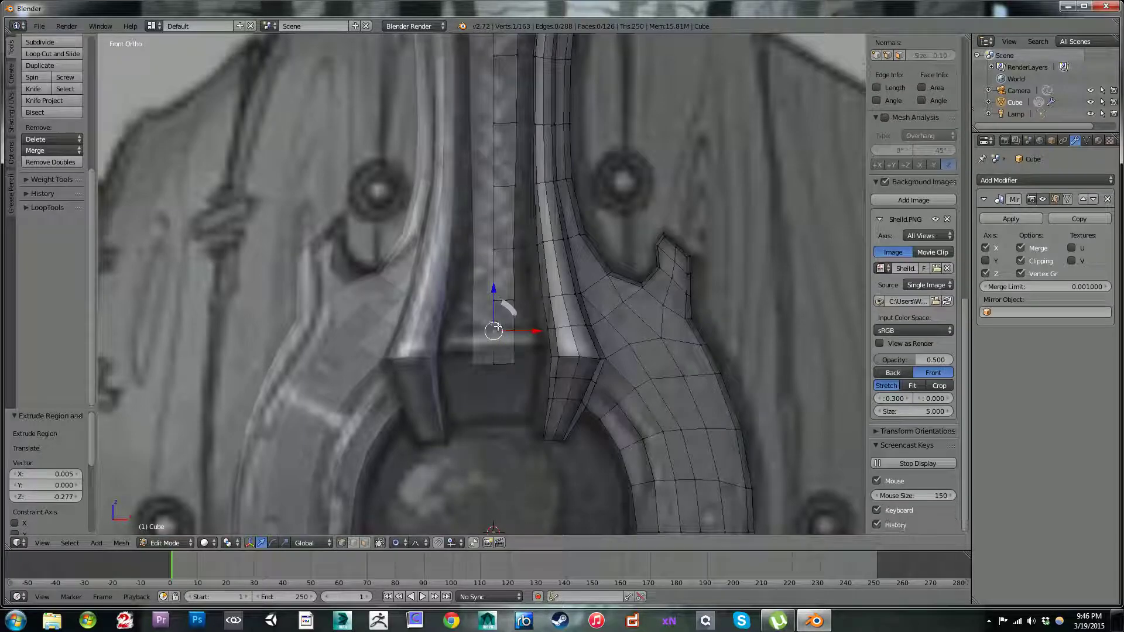
pyautogui.keyDown('shift'); pyautogui.rightClick(515, 336); pyautogui.keyUp('shift')
pyautogui.hotkey('shift', 'v')
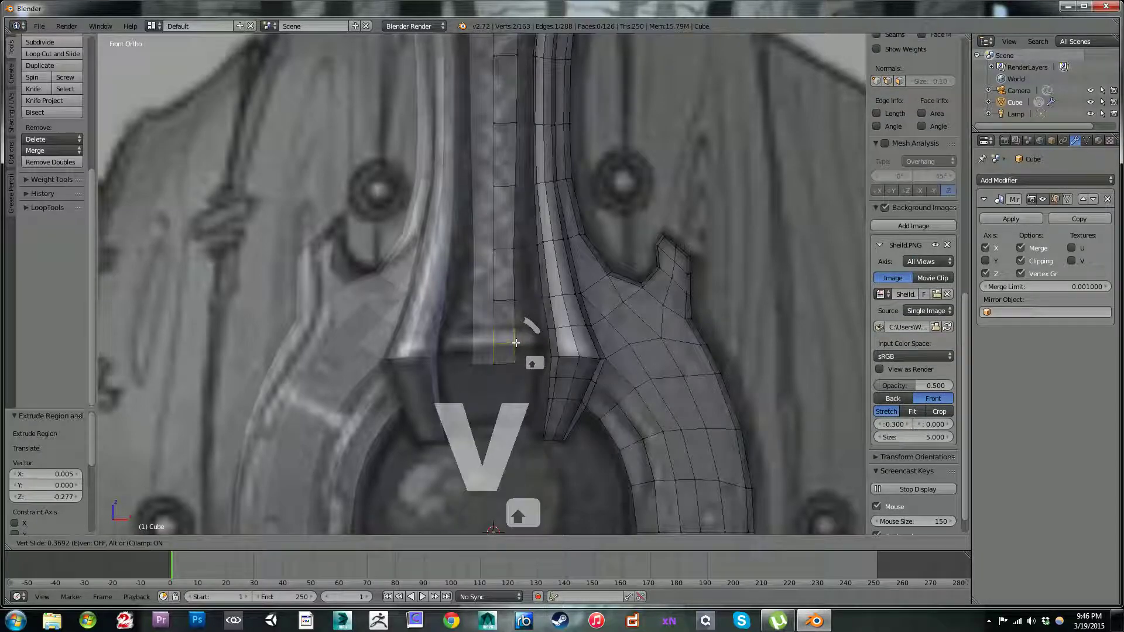
pyautogui.click(516, 342)
# Step: Turn off proportional editing and move the centre strip's lowest face outward along negative Y
pyautogui.moveTo(526, 348); pyautogui.dragTo(491, 348, button='middle')
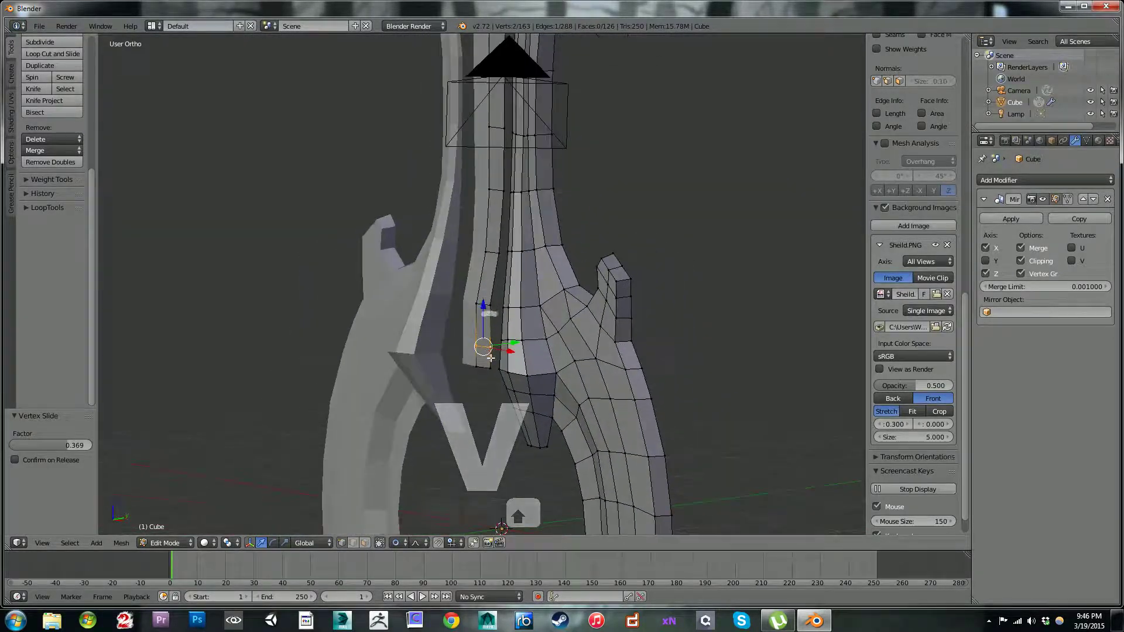
pyautogui.keyDown('shift'); pyautogui.rightClick(475, 369); pyautogui.keyUp('shift')
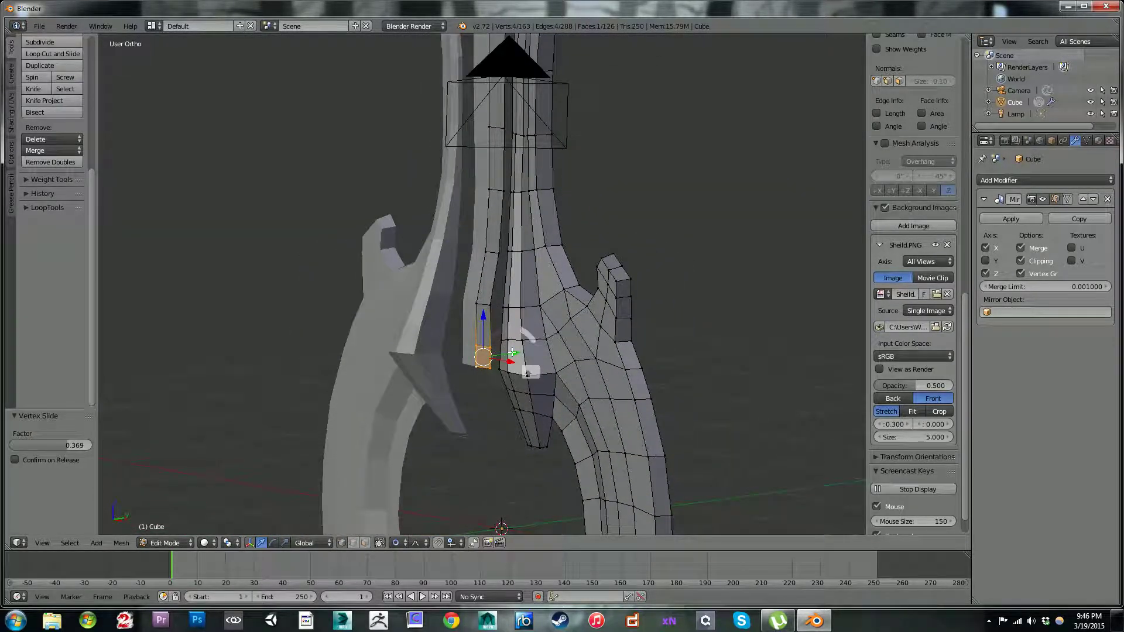
pyautogui.hotkey('ctrl', 'z')
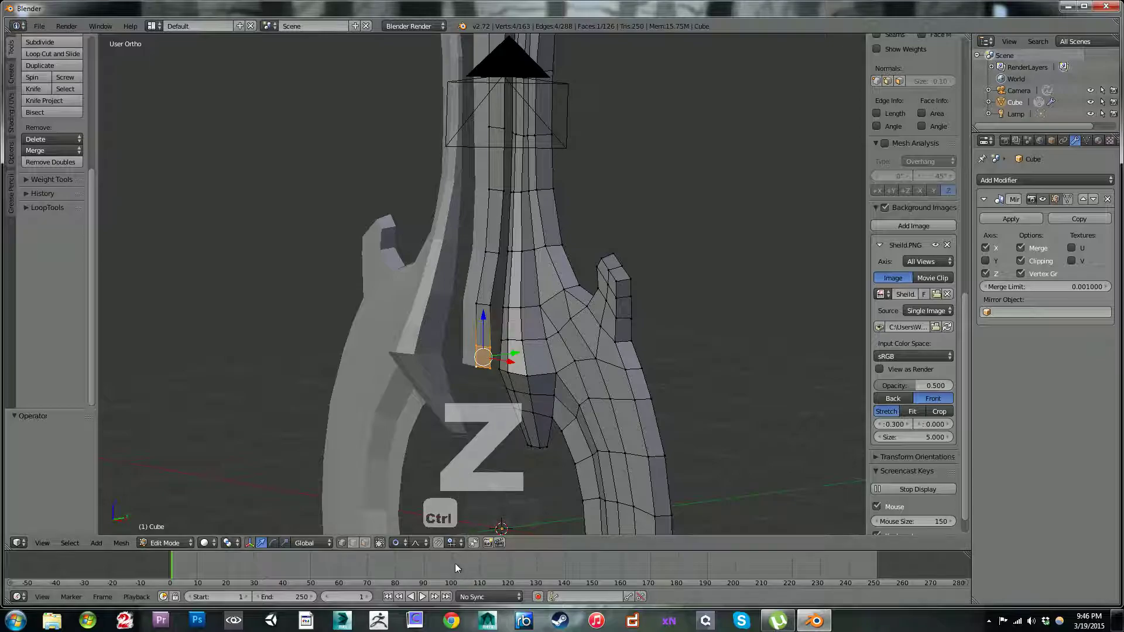
pyautogui.click(398, 543)
pyautogui.click(409, 515)
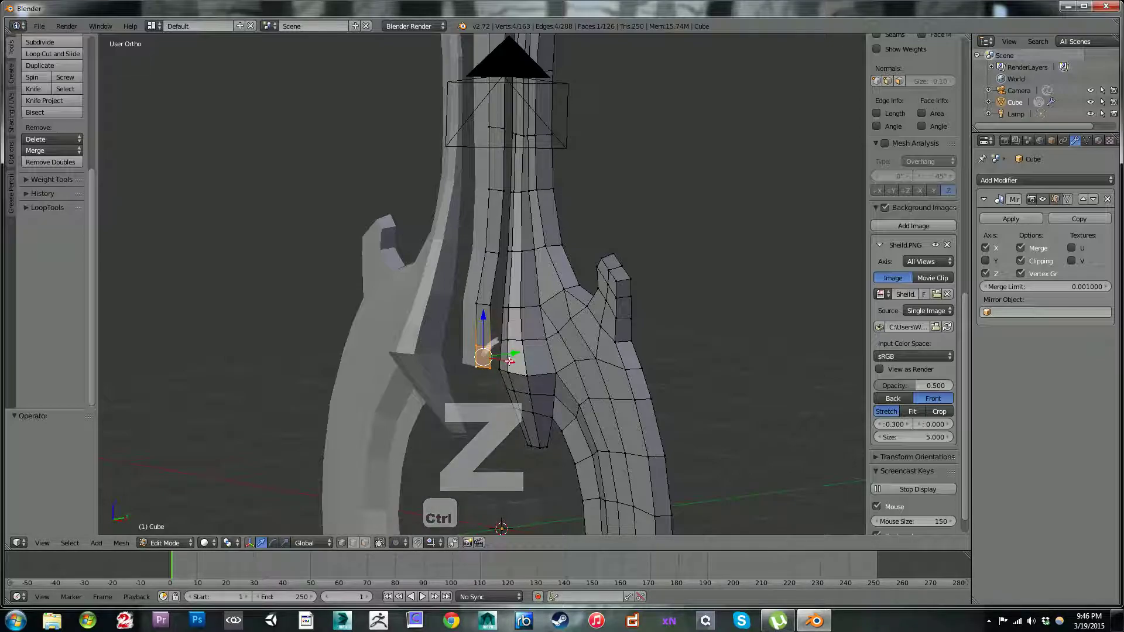
pyautogui.press('g')
pyautogui.press('y')
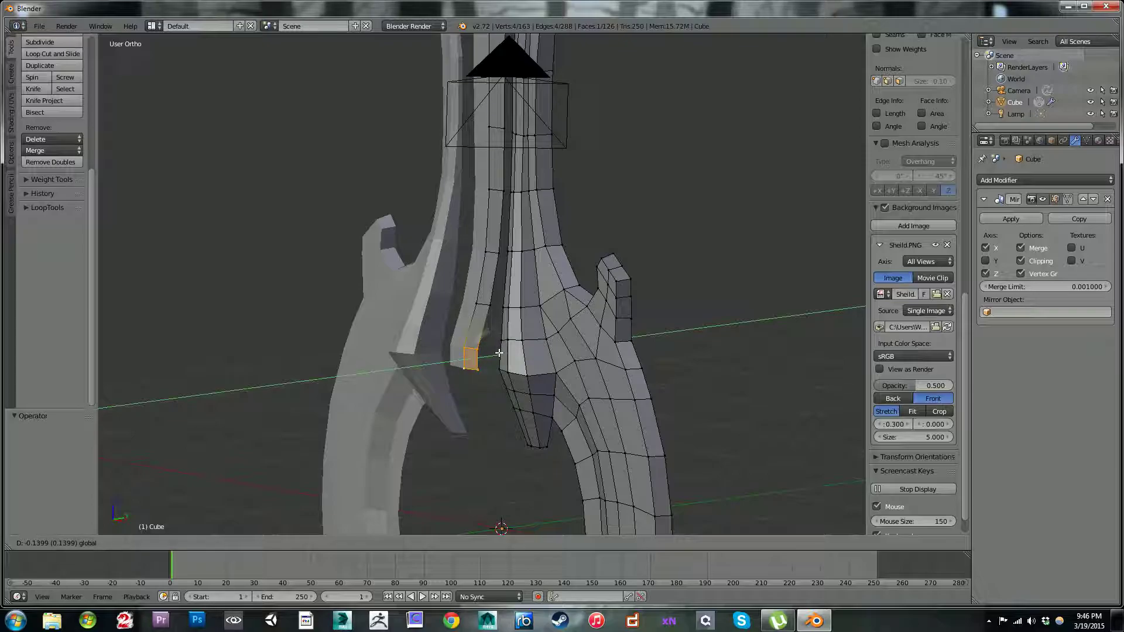
pyautogui.click(502, 353)
# Step: Move the centre strip's bottom edge 0.057 along Y
pyautogui.moveTo(503, 353); pyautogui.dragTo(452, 364, button='middle')
pyautogui.rightClick(460, 366)
pyautogui.keyDown('shift'); pyautogui.rightClick(474, 366); pyautogui.keyUp('shift')
pyautogui.moveTo(504, 364); pyautogui.dragTo(511, 359)
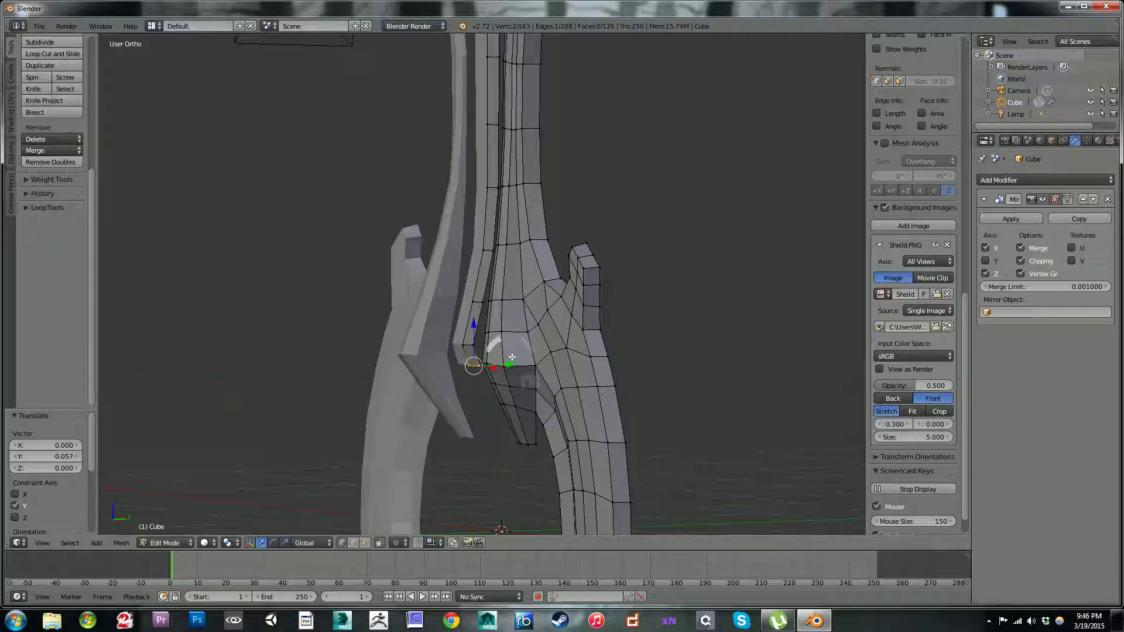
# Step: Extrude the centre strip's bottom edge down 0.146 in the front view and shift the new edge 0.020 along X
pyautogui.press('KP_1')
pyautogui.scroll(-1, 559, 269)
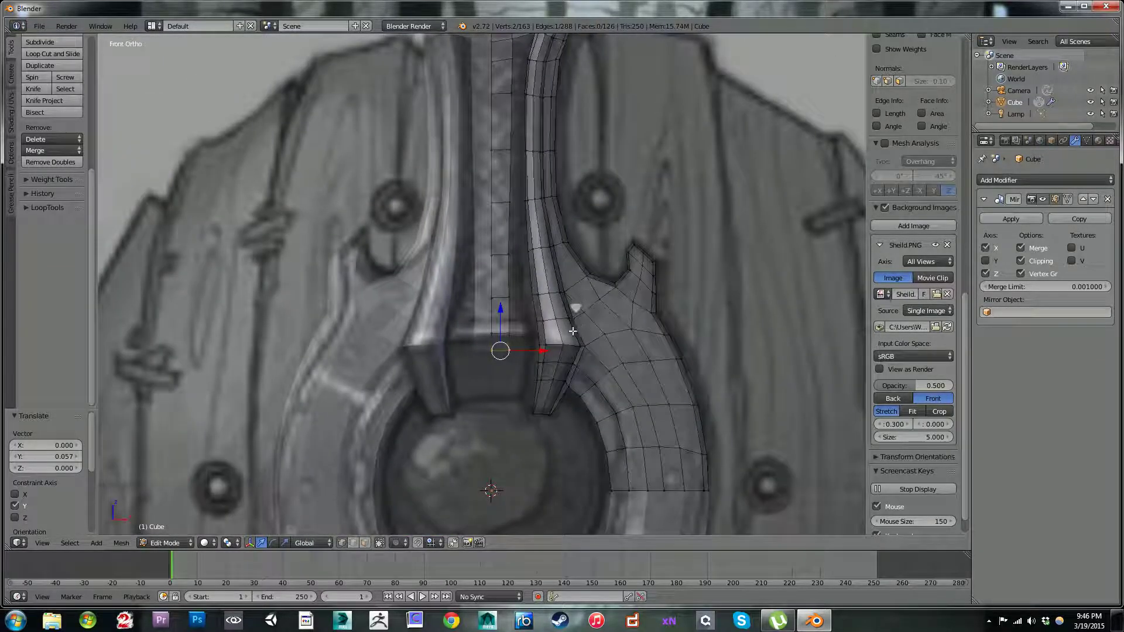
pyautogui.scroll(4, 572, 292)
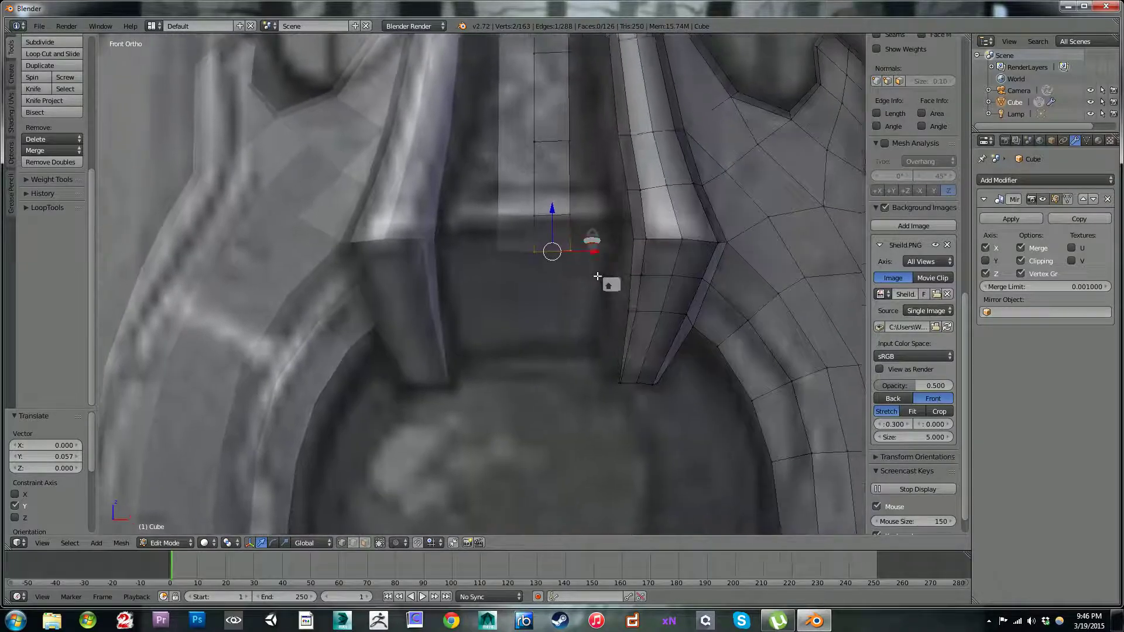
pyautogui.keyDown('shift'); pyautogui.moveTo(597, 276); pyautogui.dragTo(598, 279, button='middle'); pyautogui.keyUp('shift')
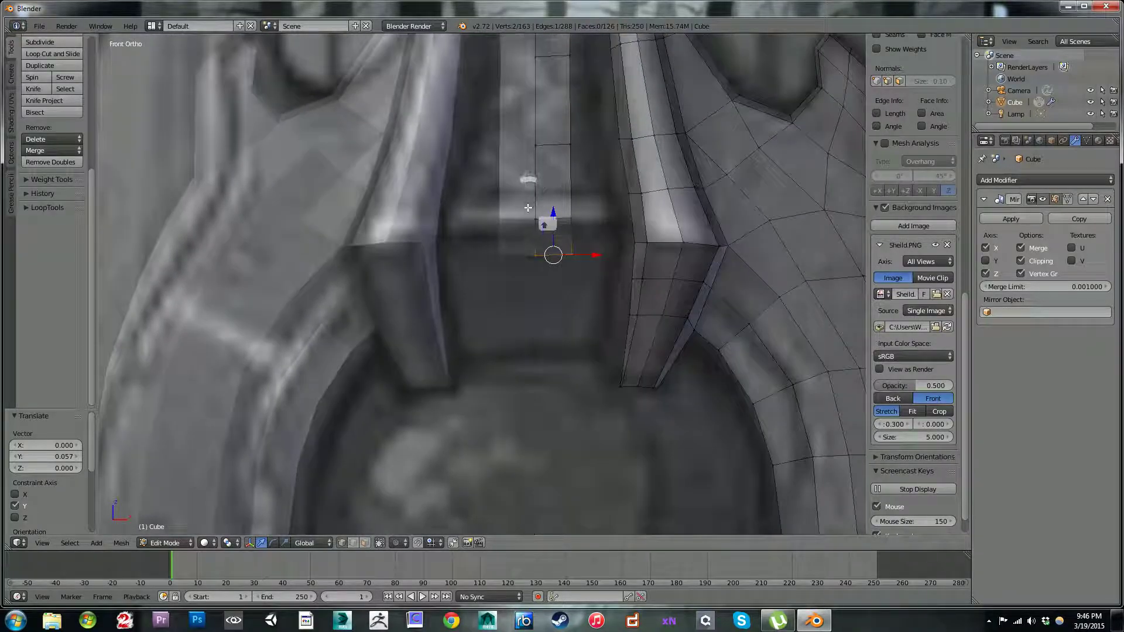
pyautogui.press('e')
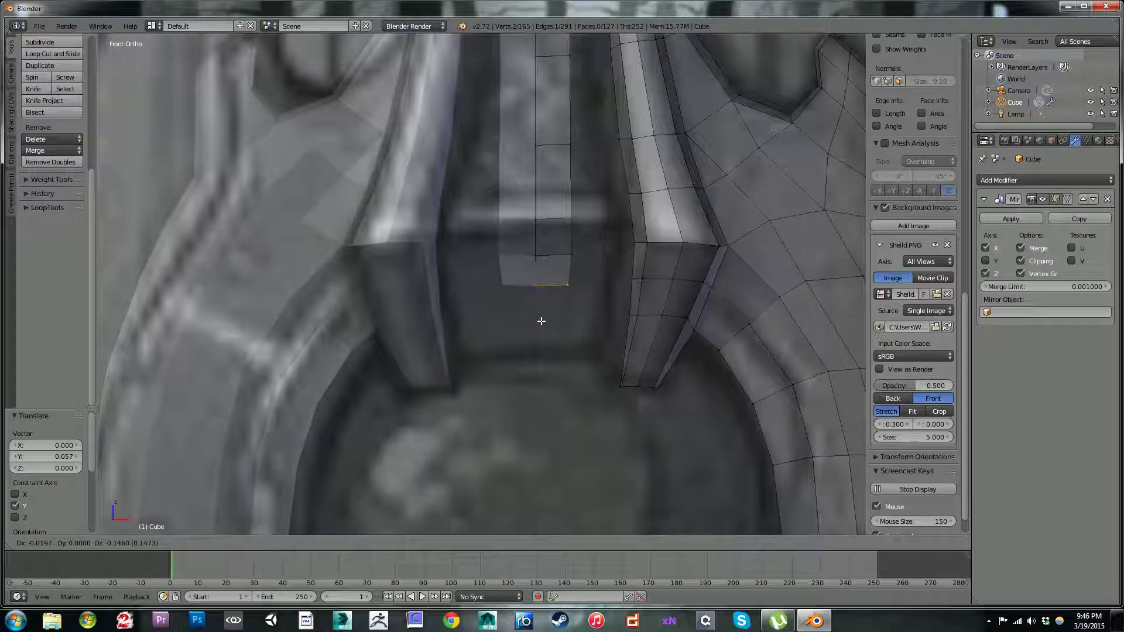
pyautogui.click(542, 321)
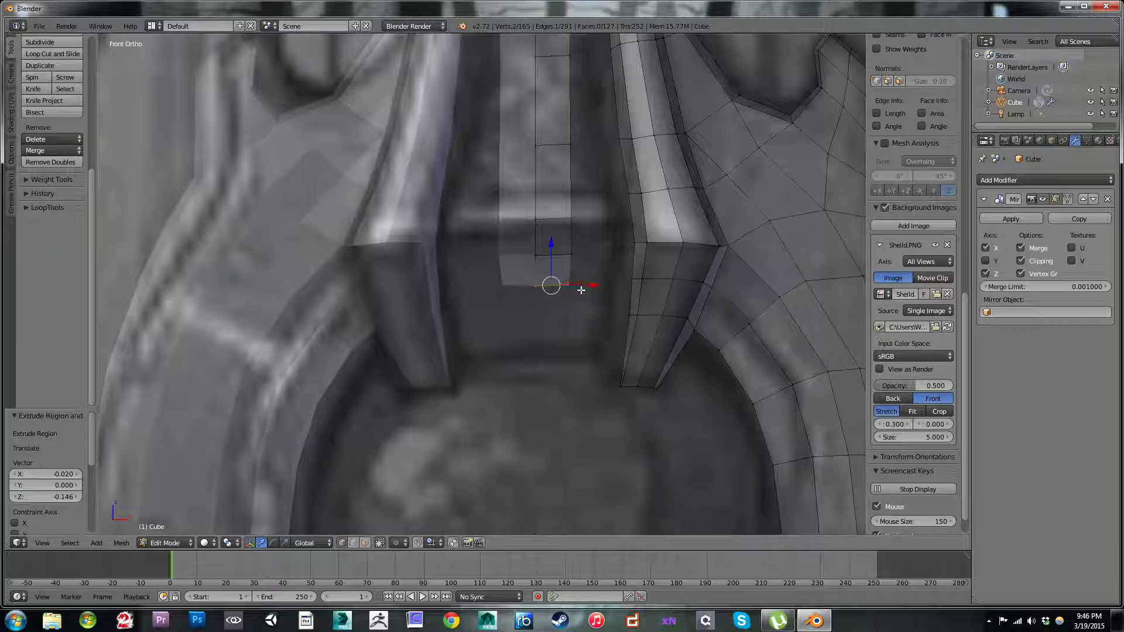
pyautogui.press('g')
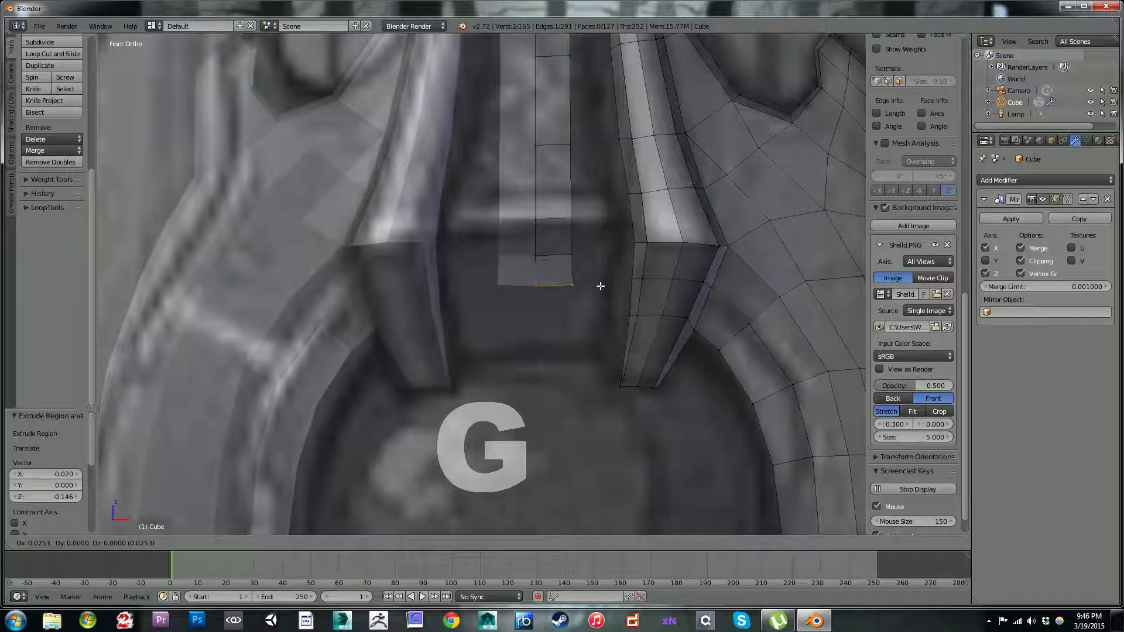
pyautogui.click(600, 286)
# Step: Extrude the centre strip's bottom edge down twice more, by 0.171 and 0.194, toward the ring opening
pyautogui.press('e')
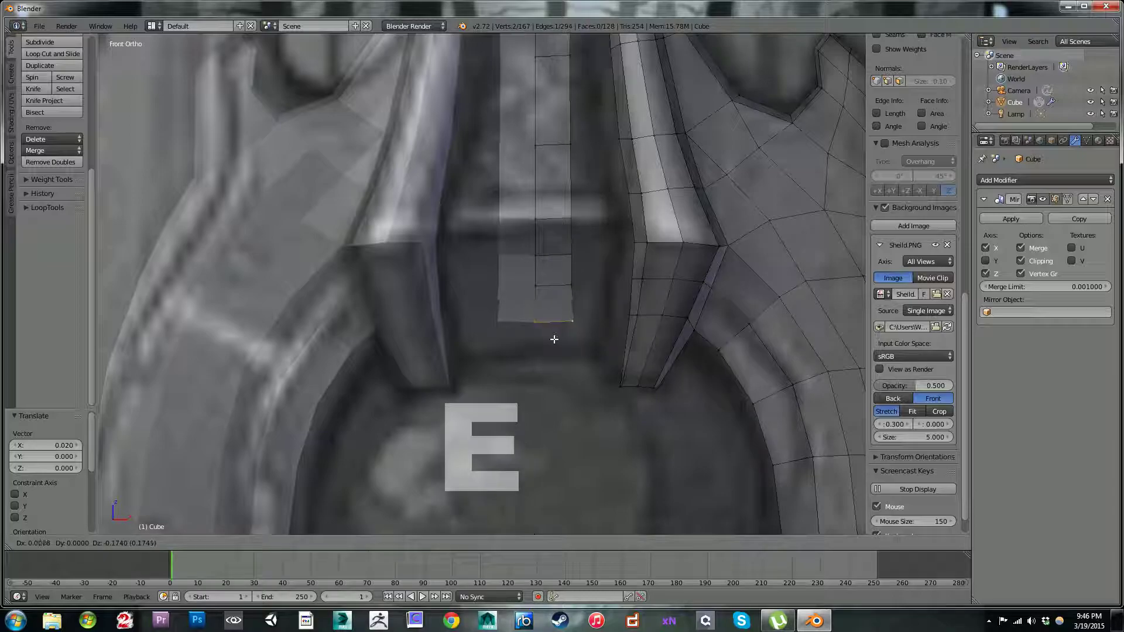
pyautogui.click(553, 342)
pyautogui.press('e')
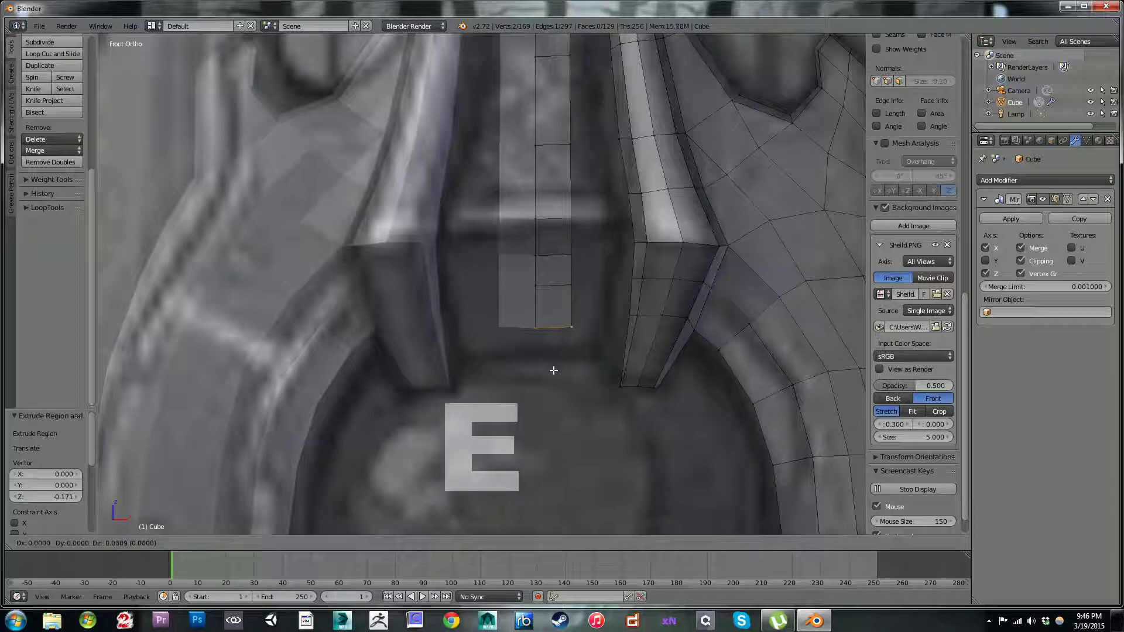
pyautogui.click(554, 360)
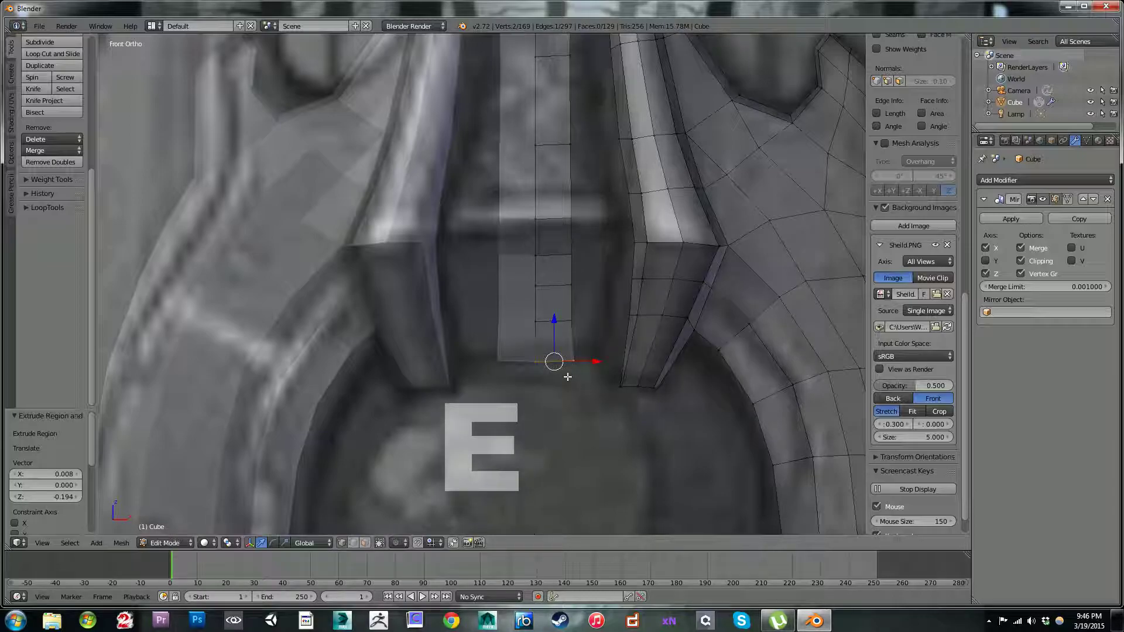
# Step: Add one centred loop cut across the lowest section of the tapered prong beside the centre strip
pyautogui.scroll(-1, 565, 370)
pyautogui.hotkey('ctrl', 'r')
pyautogui.click(619, 345)
pyautogui.rightClick(620, 345)
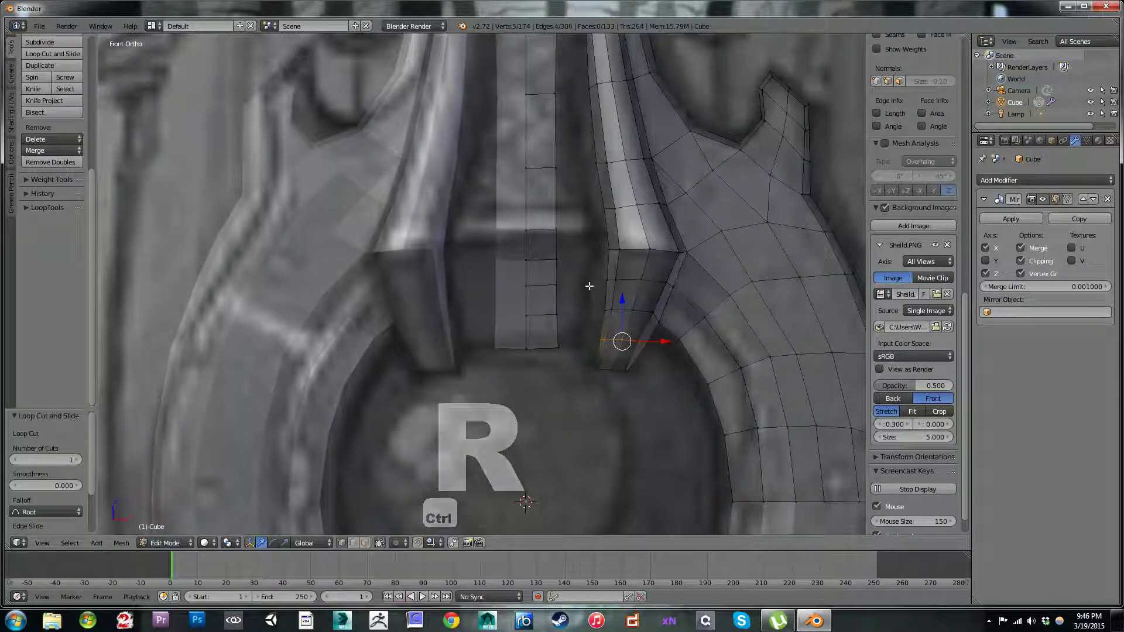
# Step: Fill the gap between the centre strip and the raised side rim with faces, working down from the top end
pyautogui.scroll(-5, 551, 131)
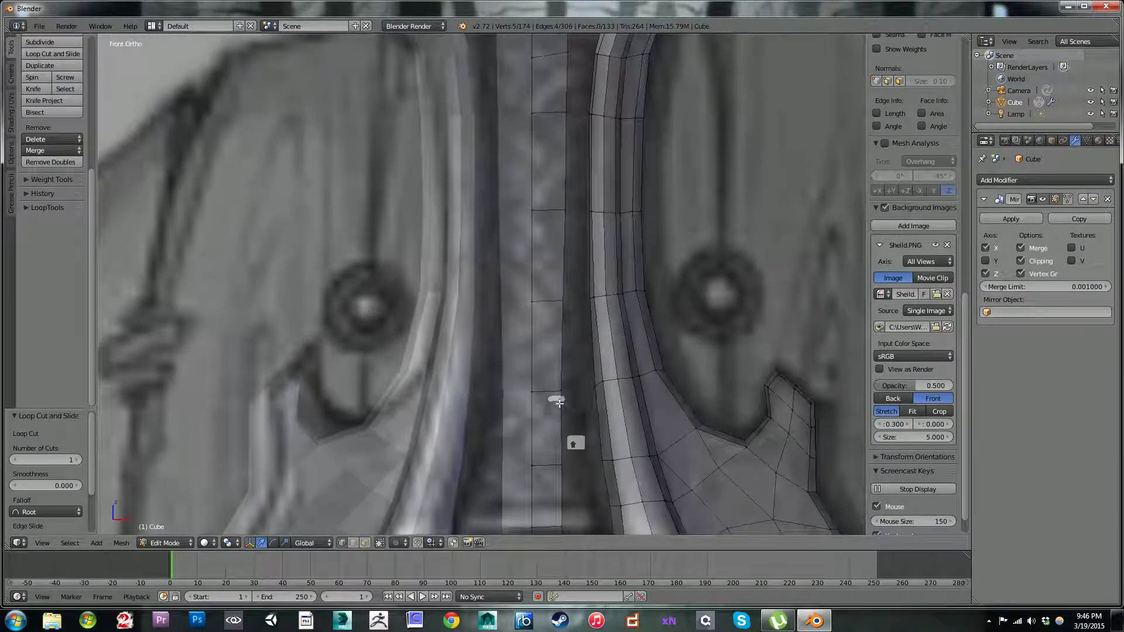
pyautogui.scroll(2, 571, 263)
pyautogui.rightClick(573, 277)
pyautogui.keyDown('shift'); pyautogui.rightClick(602, 271); pyautogui.keyUp('shift')
pyautogui.keyDown('shift'); pyautogui.moveTo(584, 407); pyautogui.dragTo(559, 319, button='middle'); pyautogui.keyUp('shift')
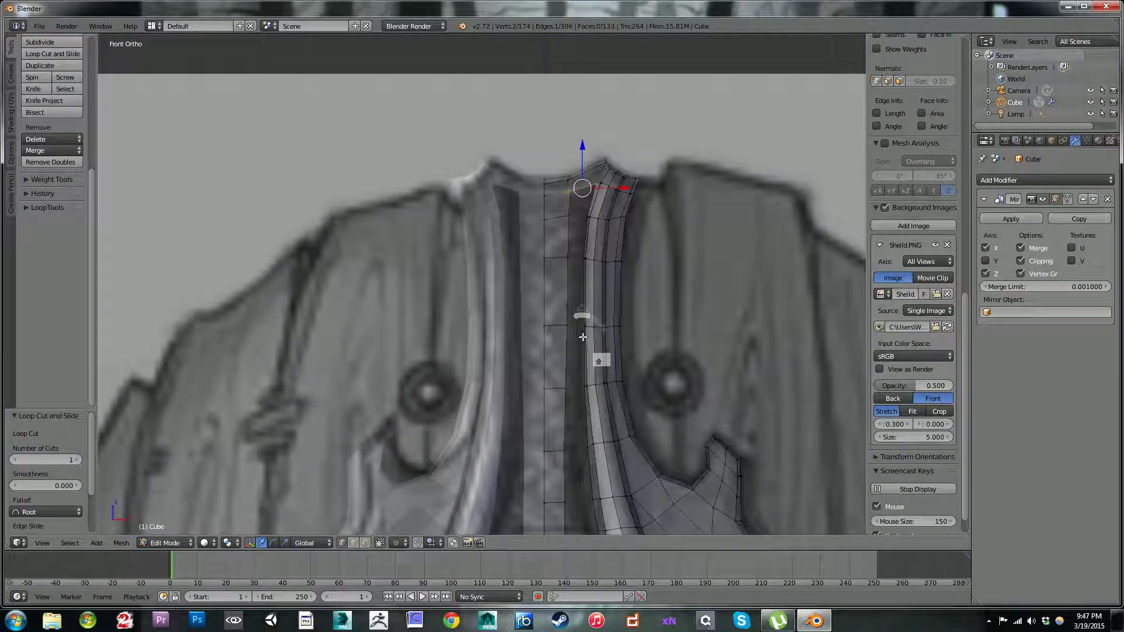
pyautogui.press('f')
pyautogui.press('f')
pyautogui.press('f')
pyautogui.press('f')
pyautogui.press('f')
# Step: Continue filling faces between the centre strip and the side rim down to the end of the prong
pyautogui.press('f')
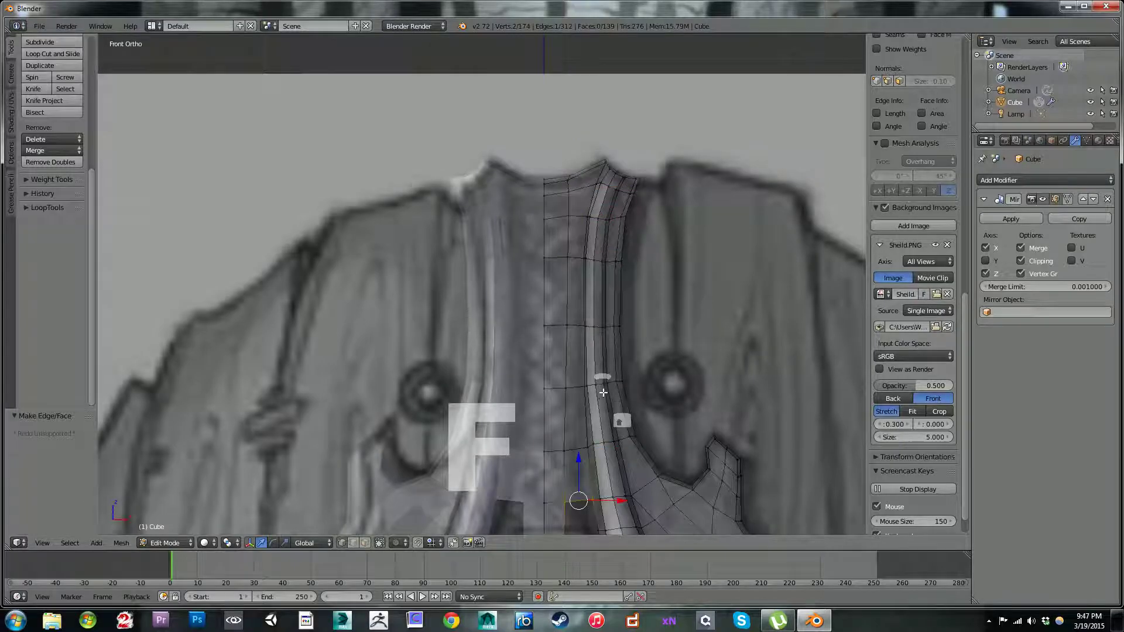
pyautogui.keyDown('shift'); pyautogui.moveTo(583, 475); pyautogui.dragTo(553, 302, button='middle'); pyautogui.keyUp('shift')
pyautogui.press('f')
pyautogui.press('f')
pyautogui.keyDown('shift'); pyautogui.moveTo(557, 363); pyautogui.dragTo(504, 317, button='middle'); pyautogui.keyUp('shift')
pyautogui.press('f')
pyautogui.press('f')
pyautogui.press('f')
# Step: Try to move the lowest face of the centre strip
pyautogui.rightClick(494, 300)
pyautogui.keyDown('shift'); pyautogui.rightClick(512, 294); pyautogui.keyUp('shift')
pyautogui.keyDown('shift'); pyautogui.rightClick(511, 272); pyautogui.keyUp('shift')
pyautogui.keyDown('shift'); pyautogui.rightClick(493, 277); pyautogui.keyUp('shift')
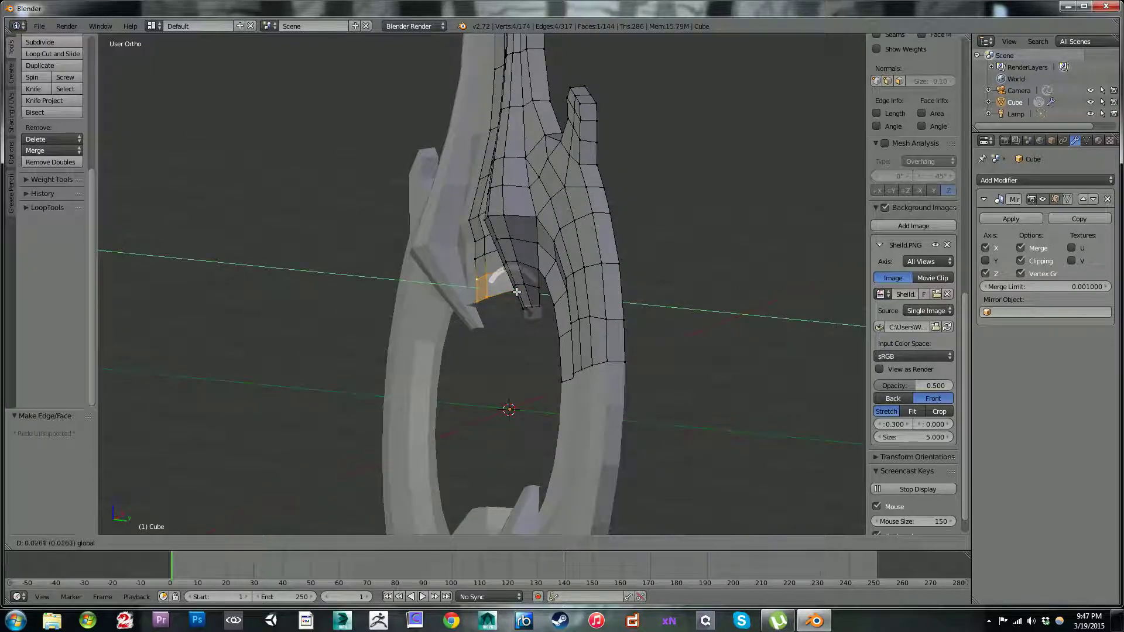
pyautogui.hotkey('ctrl', 'z')
# Step: Move the vertices at the centre strip's lower end along Y to shape the curve between the prongs
pyautogui.moveTo(509, 297); pyautogui.dragTo(475, 322, button='middle')
pyautogui.rightClick(490, 268)
pyautogui.keyDown('shift'); pyautogui.rightClick(481, 282); pyautogui.keyUp('shift')
pyautogui.moveTo(476, 320); pyautogui.dragTo(457, 310)
pyautogui.moveTo(459, 312); pyautogui.dragTo(433, 349, button='middle')
pyautogui.moveTo(518, 307); pyautogui.dragTo(532, 305)
pyautogui.moveTo(419, 289); pyautogui.dragTo(479, 342, button='middle')
pyautogui.moveTo(471, 328); pyautogui.dragTo(470, 327)
pyautogui.moveTo(520, 293); pyautogui.dragTo(446, 293, button='middle')
pyautogui.moveTo(459, 296); pyautogui.dragTo(450, 297)
pyautogui.moveTo(450, 296); pyautogui.dragTo(432, 313, button='middle')
# Step: Move the centre strip's edge at the bend above the ring opening -0.106 along Y
pyautogui.moveTo(511, 281); pyautogui.dragTo(499, 286)
pyautogui.moveTo(499, 287)
pyautogui.mouseDown(button='middle')
pyautogui.moveTo(492, 305)
pyautogui.moveTo(513, 303)
pyautogui.mouseUp(button='middle')
pyautogui.moveTo(522, 291); pyautogui.dragTo(515, 289)
pyautogui.moveTo(515, 288); pyautogui.dragTo(503, 289, button='middle')
pyautogui.rightClick(498, 283)
pyautogui.moveTo(514, 283); pyautogui.dragTo(510, 282)
pyautogui.moveTo(510, 282); pyautogui.dragTo(511, 247, button='middle')
pyautogui.moveTo(511, 247); pyautogui.dragTo(499, 251)
pyautogui.moveTo(498, 252); pyautogui.dragTo(489, 305, button='middle')
pyautogui.scroll(-2, 533, 241)
pyautogui.scroll(5, 490, 299)
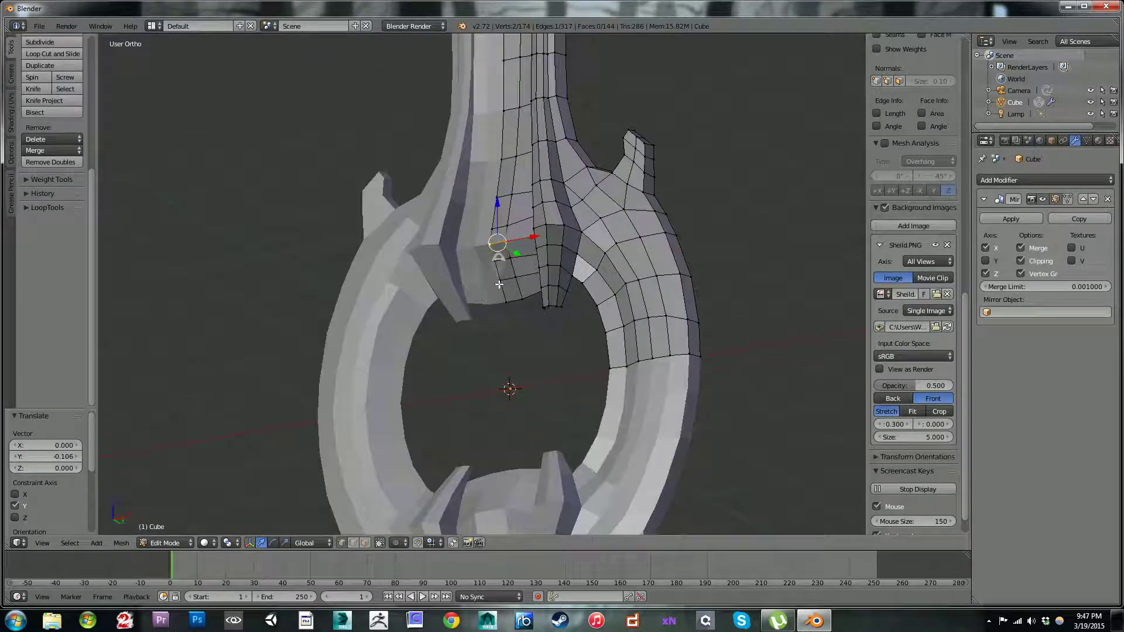
# Step: Fine-tune a single vertex on the centre strip's lower section by moving it 0.013 along Y
pyautogui.moveTo(519, 255); pyautogui.dragTo(494, 252, button='middle')
pyautogui.moveTo(501, 249); pyautogui.dragTo(486, 271)
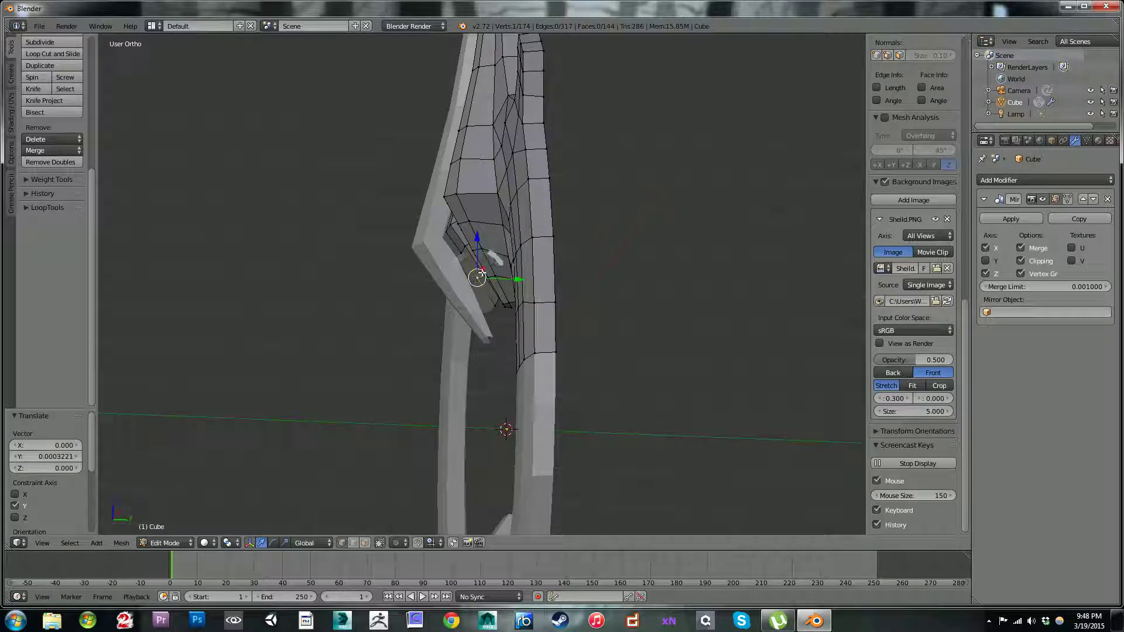
pyautogui.moveTo(513, 276); pyautogui.dragTo(529, 267, button='middle')
pyautogui.moveTo(523, 275); pyautogui.dragTo(526, 277)
# Step: Nudge individual vertices around the centre strip's bend along Y, by -0.021 and -0.010
pyautogui.rightClick(474, 244)
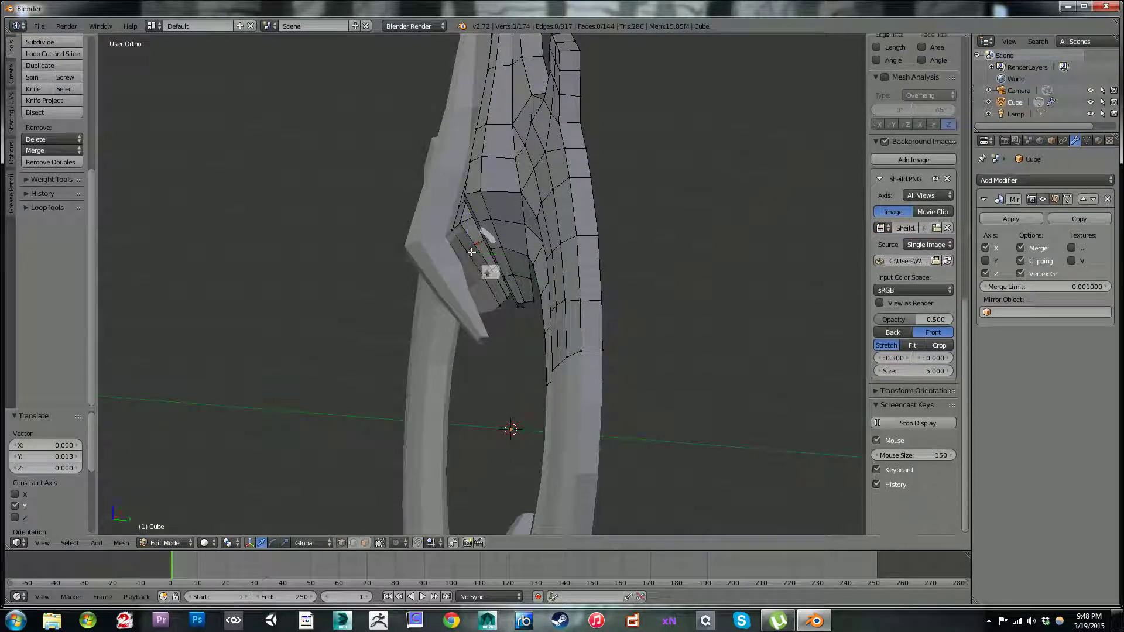
pyautogui.keyDown('shift'); pyautogui.rightClick(493, 241); pyautogui.keyUp('shift')
pyautogui.moveTo(505, 248); pyautogui.dragTo(492, 226)
pyautogui.moveTo(492, 225); pyautogui.dragTo(630, 266, button='middle')
pyautogui.rightClick(539, 248)
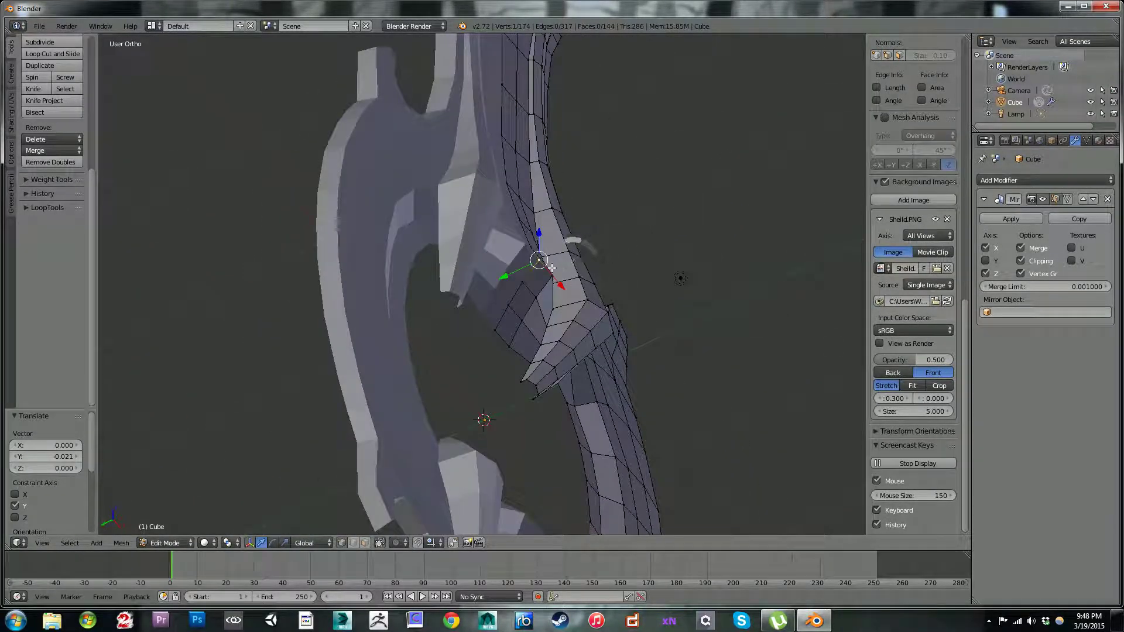
pyautogui.moveTo(539, 273); pyautogui.dragTo(517, 280, button='middle')
pyautogui.moveTo(503, 267); pyautogui.dragTo(506, 265)
# Step: Examine the whole mirrored strap and ring from an angle and against the shield reference in the front view
pyautogui.scroll(-2, 550, 259)
pyautogui.moveTo(571, 252); pyautogui.dragTo(511, 247, button='middle')
pyautogui.scroll(-4, 515, 248)
pyautogui.moveTo(574, 305); pyautogui.dragTo(577, 355, button='middle')
pyautogui.scroll(-3, 577, 354)
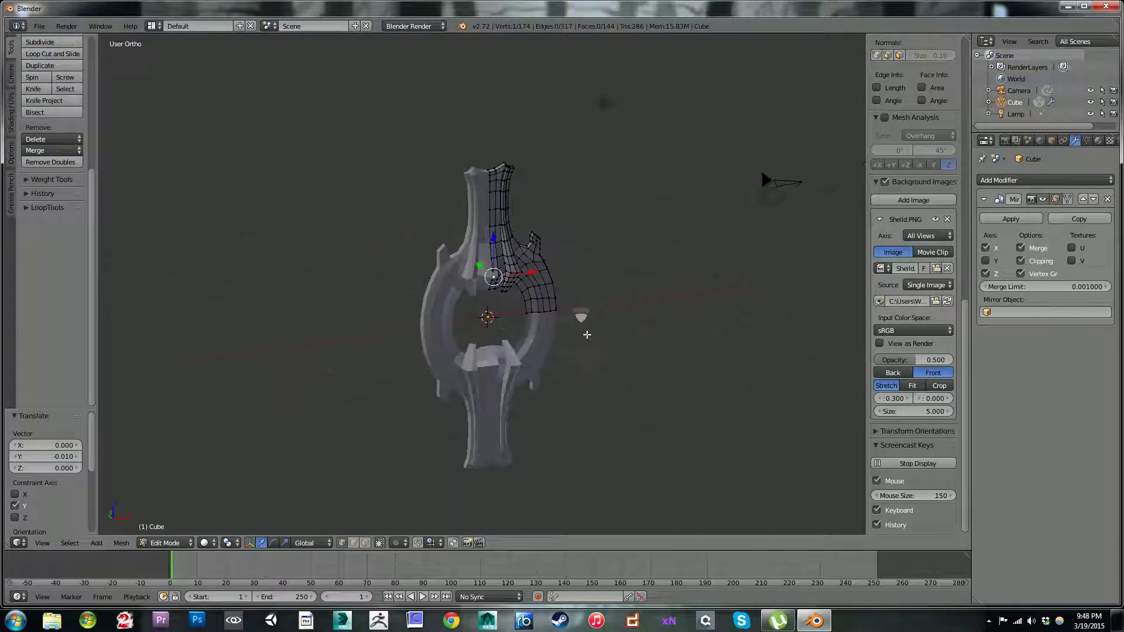
pyautogui.moveTo(562, 310); pyautogui.dragTo(572, 338, button='middle')
pyautogui.scroll(6, 551, 343)
pyautogui.press('KP_1')
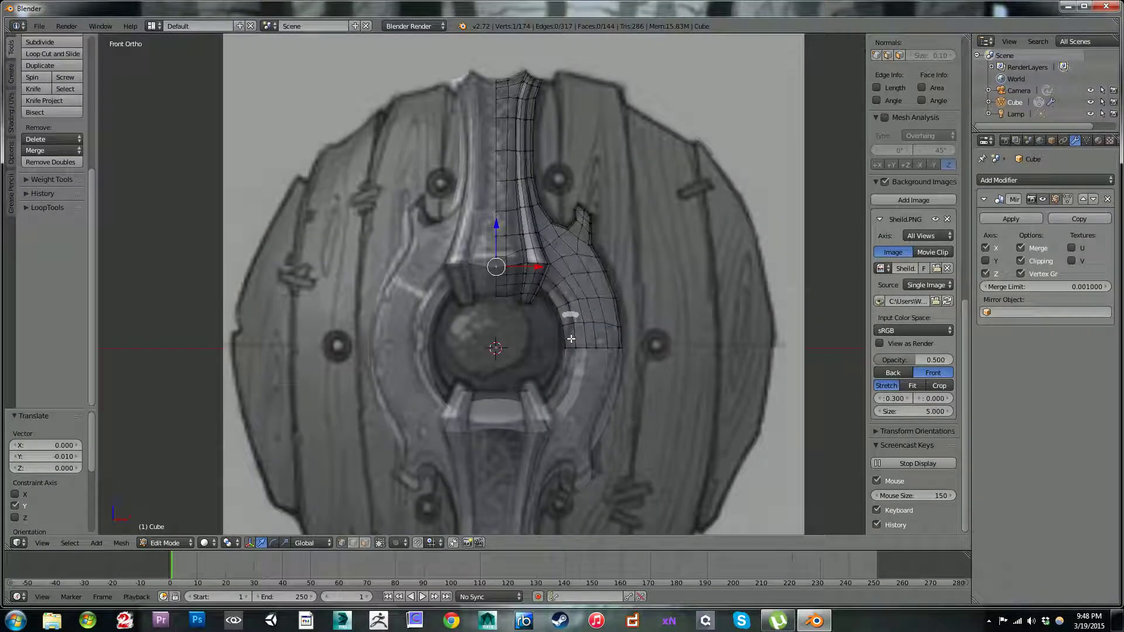
pyautogui.scroll(-4, 518, 234)
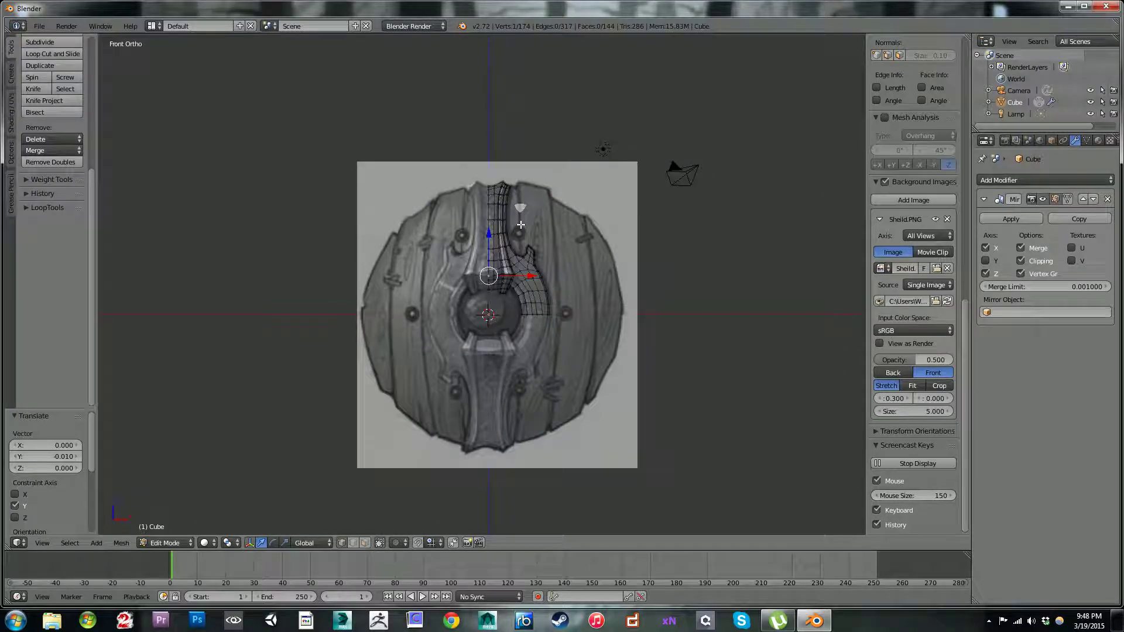
pyautogui.scroll(2, 553, 302)
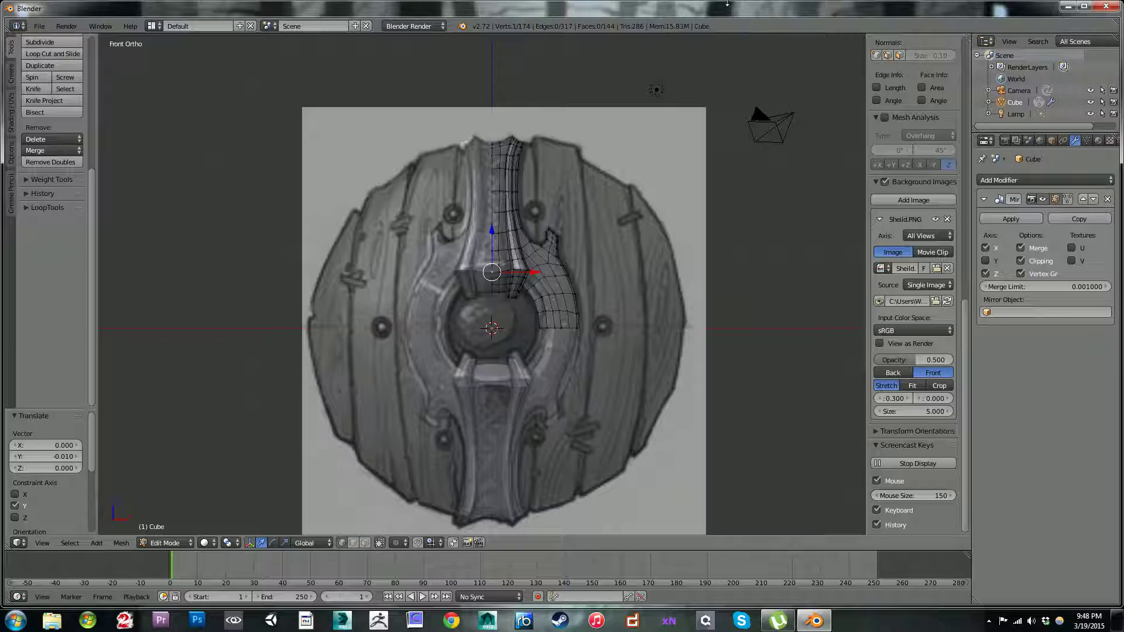
# Step: Examine the strap's upper end and side plate against the reference image in the front view
pyautogui.scroll(3, 548, 174)
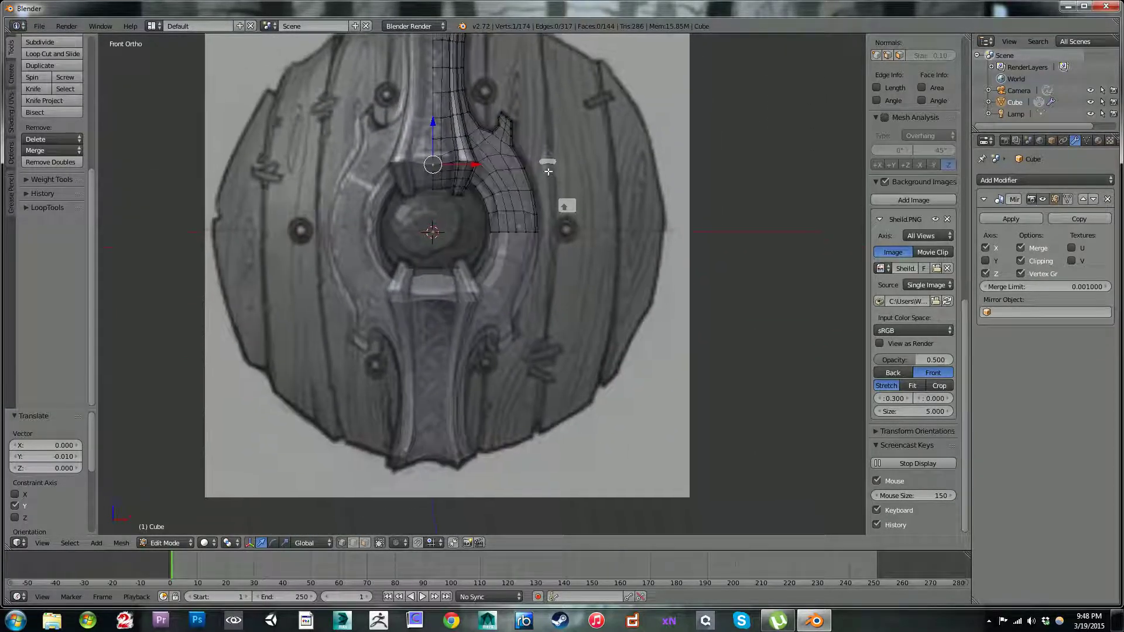
pyautogui.keyDown('shift'); pyautogui.moveTo(548, 174); pyautogui.dragTo(548, 156, button='middle'); pyautogui.keyUp('shift')
pyautogui.scroll(2, 539, 150)
pyautogui.keyDown('shift'); pyautogui.moveTo(495, 100); pyautogui.dragTo(506, 318, button='middle'); pyautogui.keyUp('shift')
pyautogui.keyDown('shift'); pyautogui.moveTo(439, 175); pyautogui.dragTo(443, 321, button='middle'); pyautogui.keyUp('shift')
pyautogui.scroll(2, 525, 299)
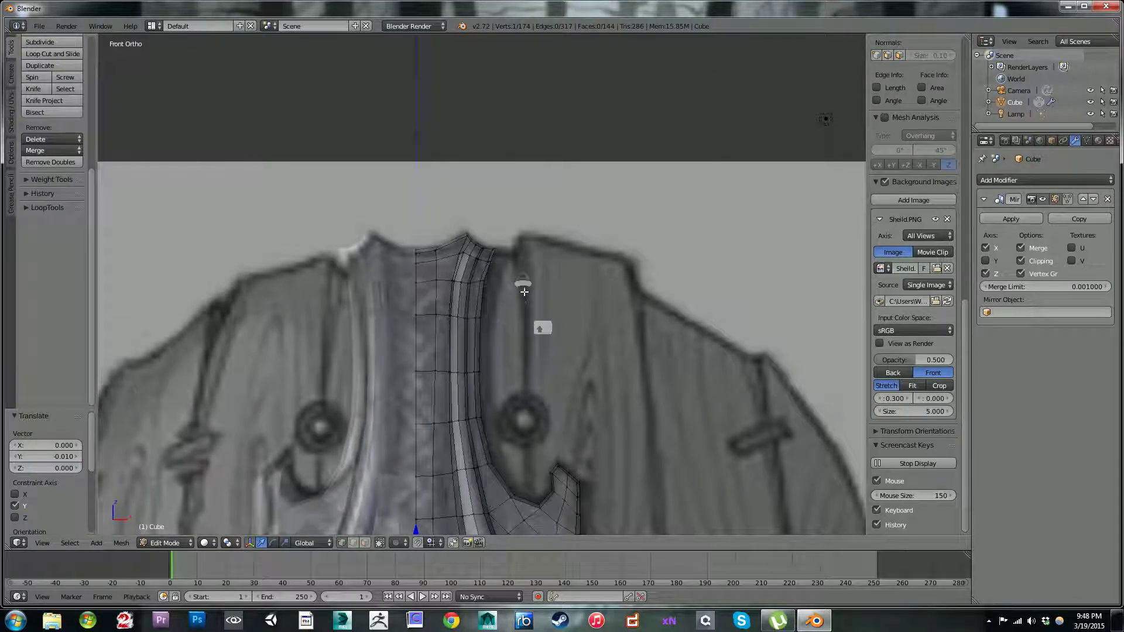
pyautogui.scroll(2, 526, 299)
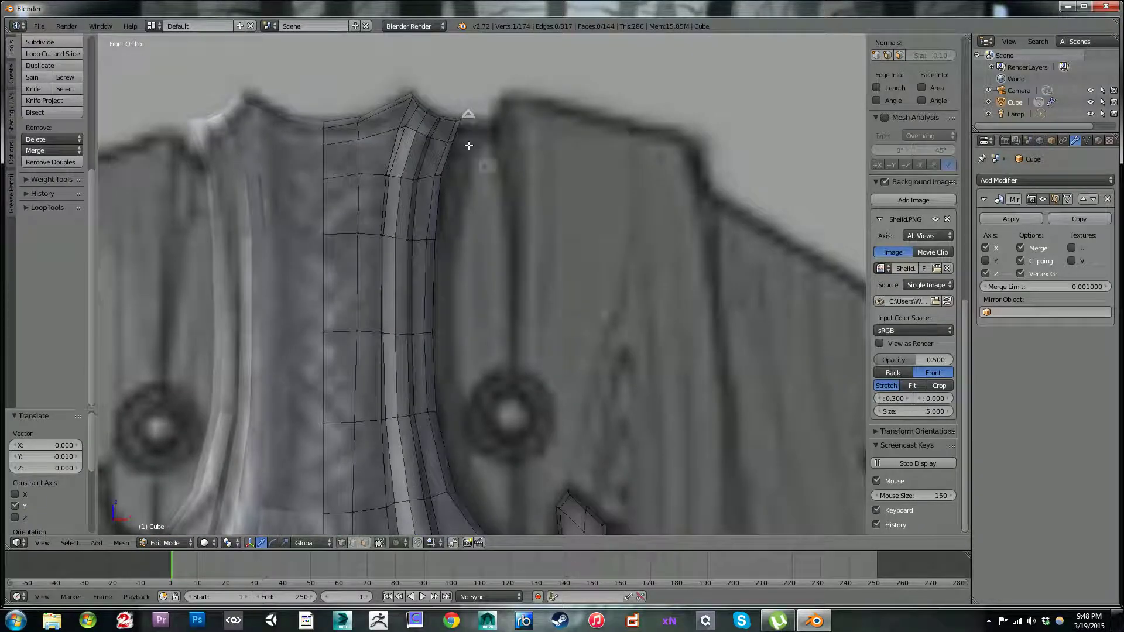
pyautogui.rightClick(468, 119)
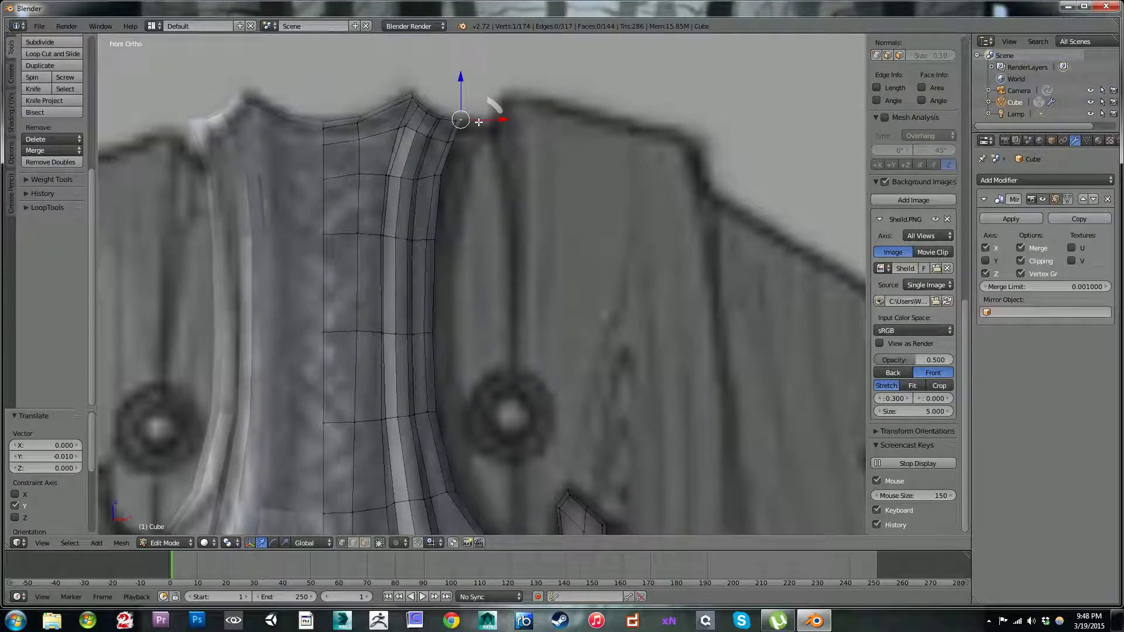
pyautogui.scroll(-2, 480, 123)
pyautogui.scroll(4, 490, 127)
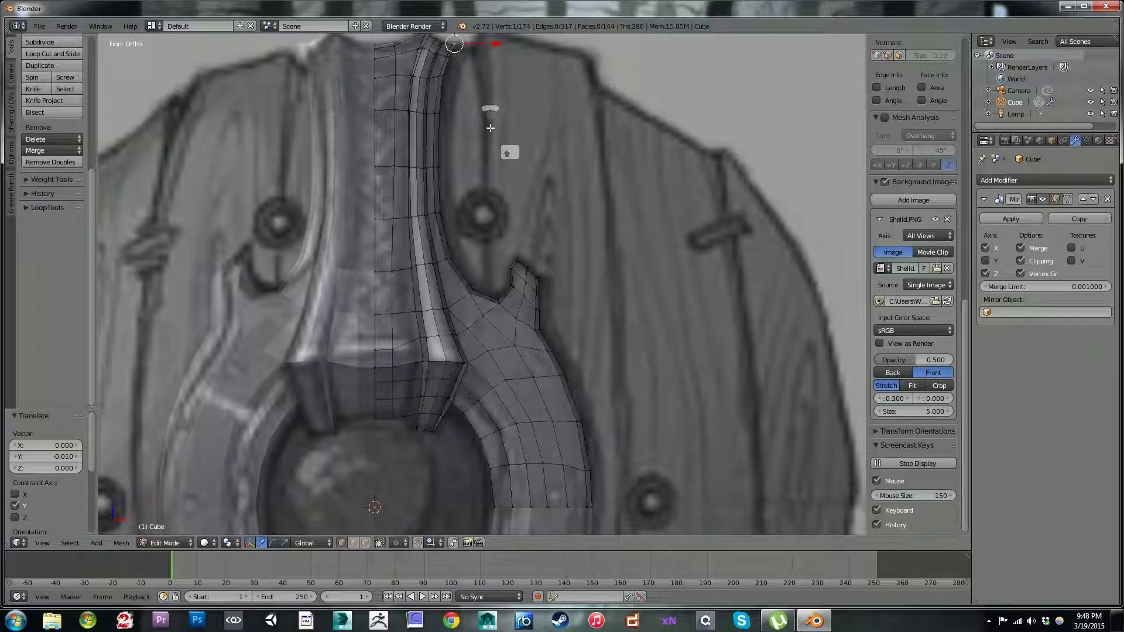
pyautogui.scroll(-3, 526, 176)
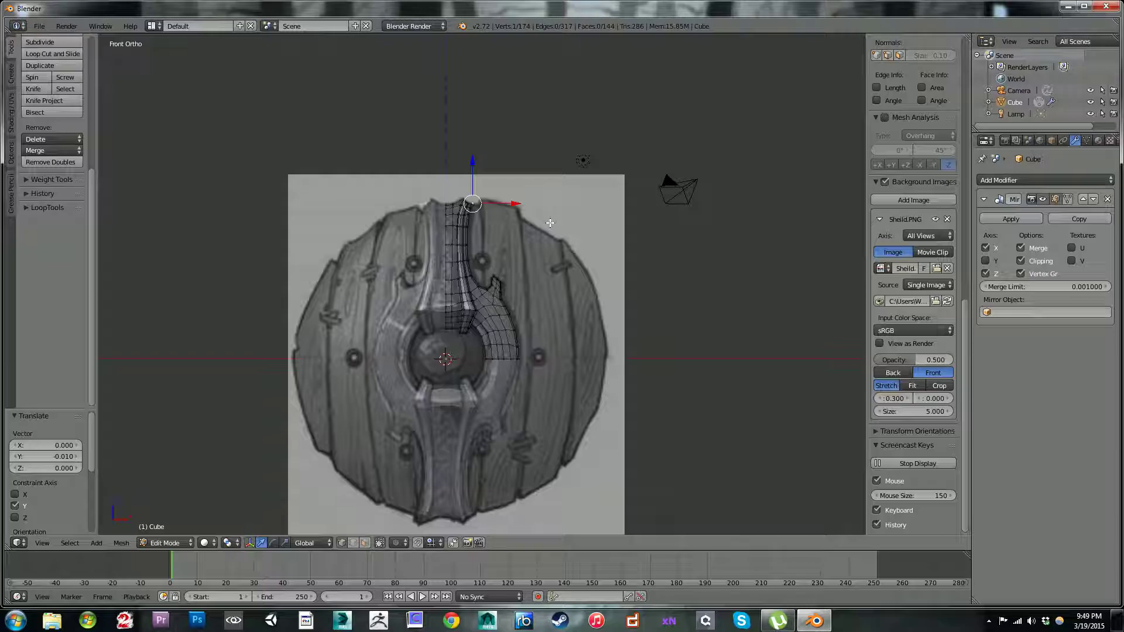
# Step: Examine the strap's profile from the side and the round boss inside the ring in the front view
pyautogui.moveTo(556, 259); pyautogui.dragTo(464, 224, button='middle')
pyautogui.press('c')
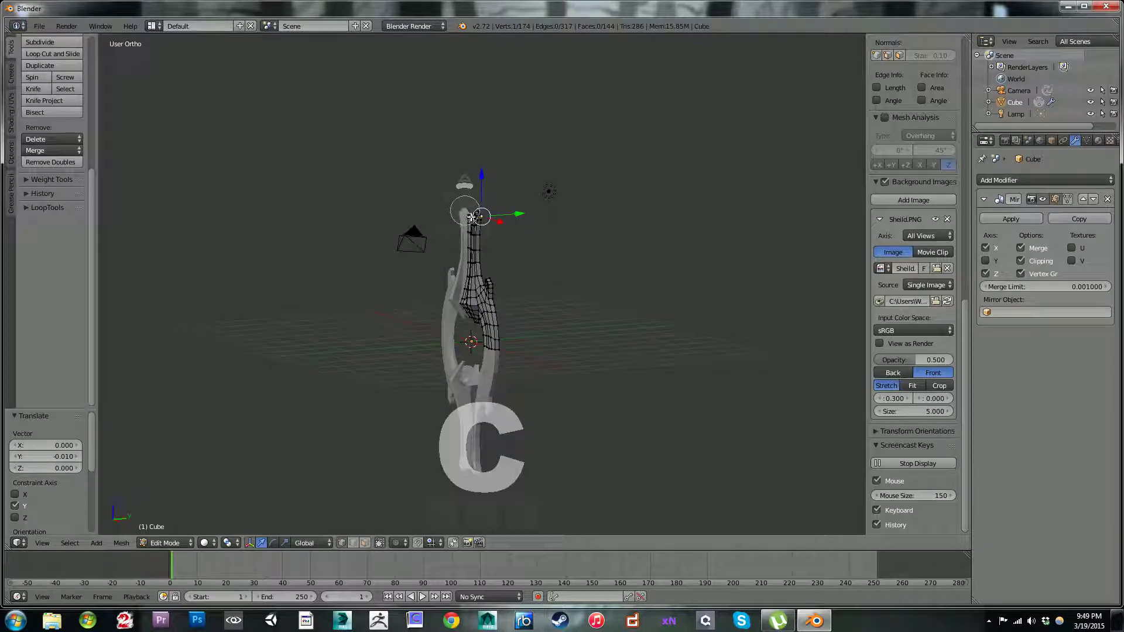
pyautogui.moveTo(530, 240); pyautogui.dragTo(638, 262, button='middle')
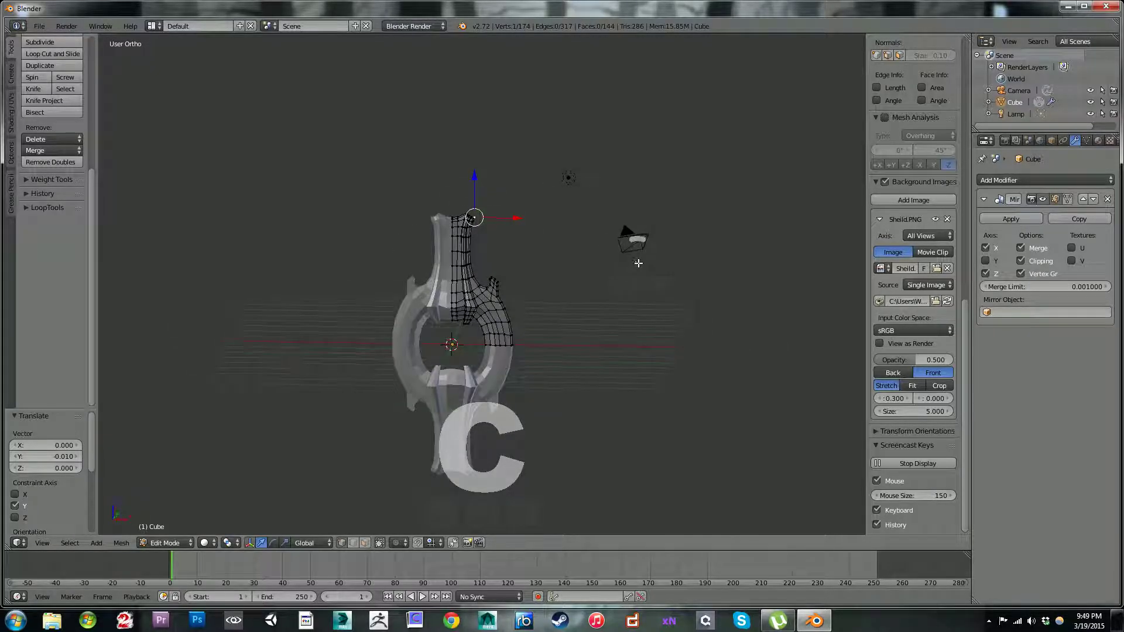
pyautogui.press('KP_1')
pyautogui.scroll(6, 593, 296)
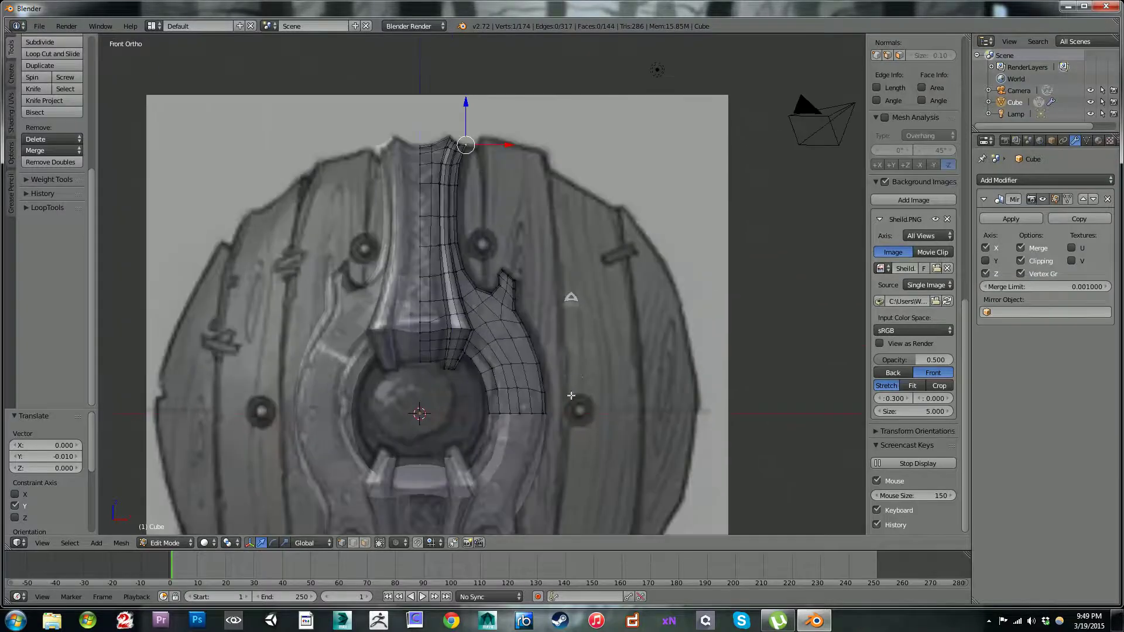
pyautogui.scroll(-2, 463, 216)
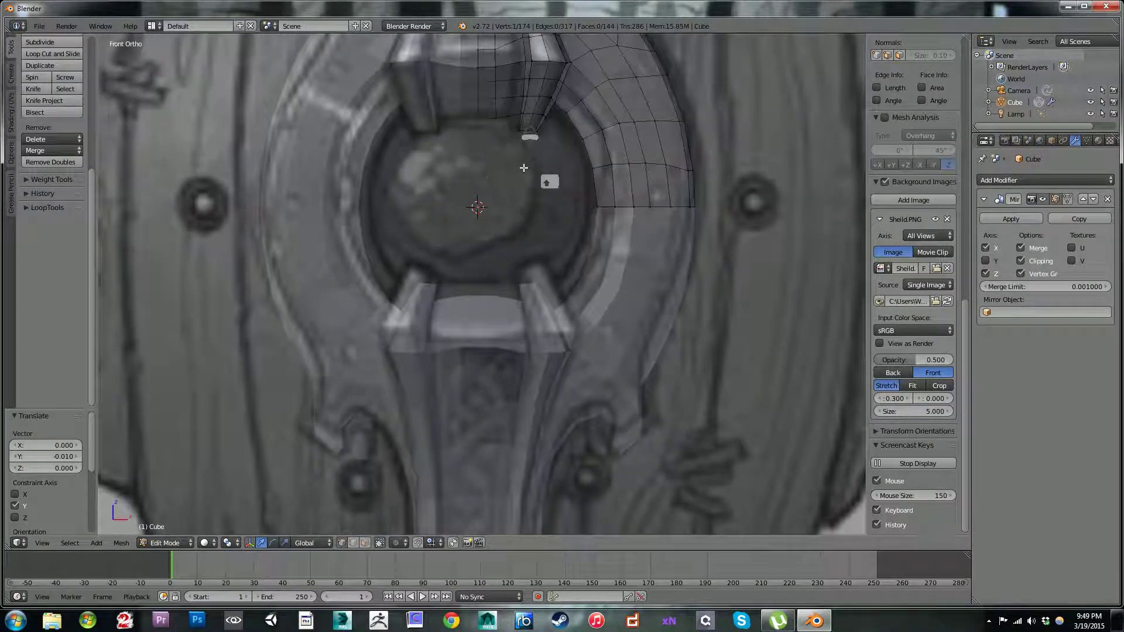
pyautogui.scroll(2, 535, 273)
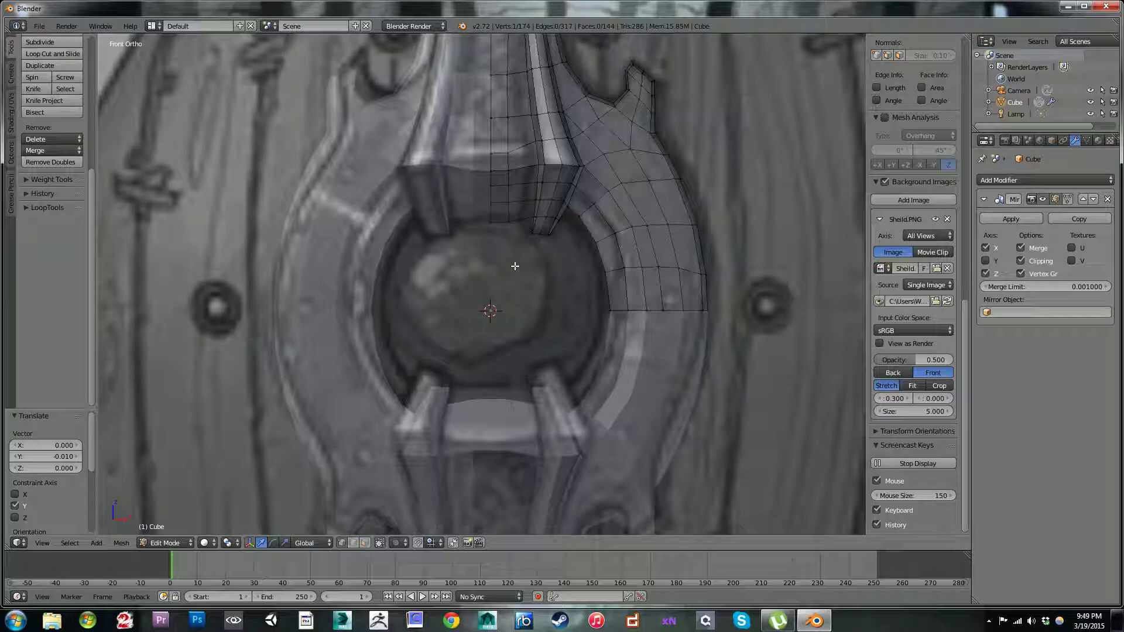
pyautogui.scroll(-4, 519, 265)
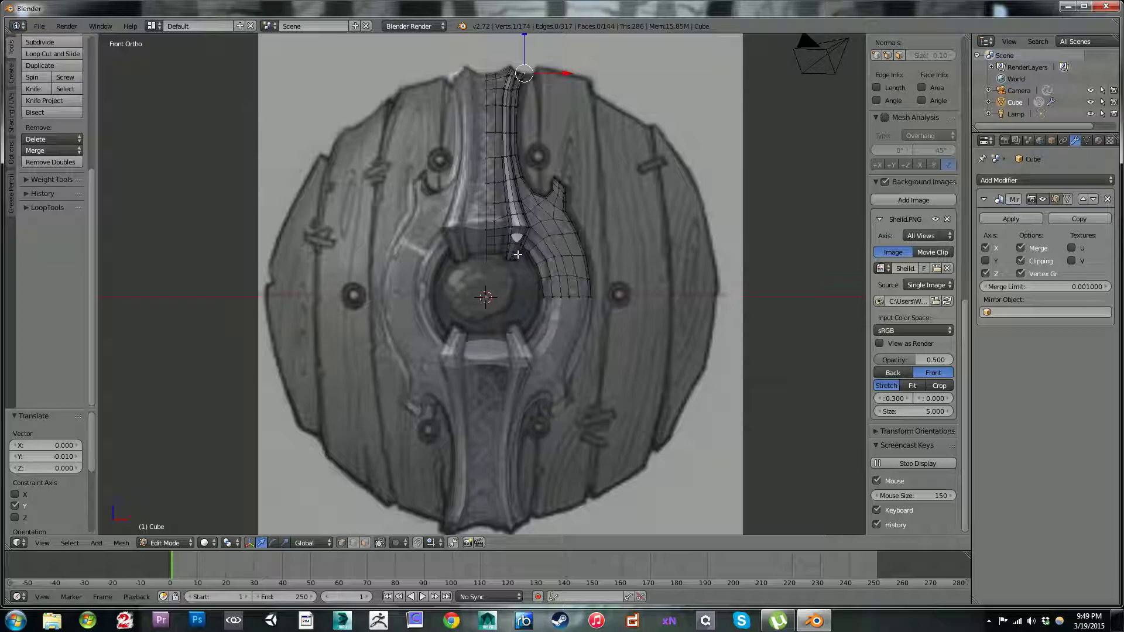
pyautogui.scroll(3, 517, 254)
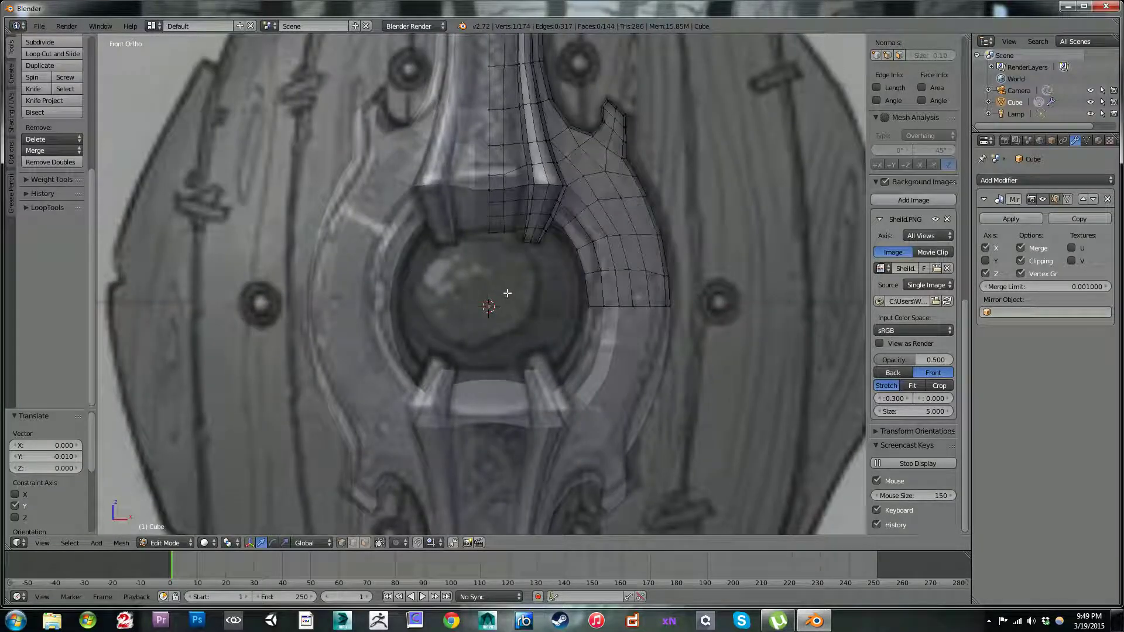
# Step: Add a 32-vertex circle mesh at the centre of the ring in the front view
pyautogui.moveTo(513, 299)
pyautogui.mouseDown(button='middle')
pyautogui.moveTo(509, 256)
pyautogui.moveTo(521, 293)
pyautogui.mouseUp(button='middle')
pyautogui.press('KP_1')
pyautogui.hotkey('shift', 'a')
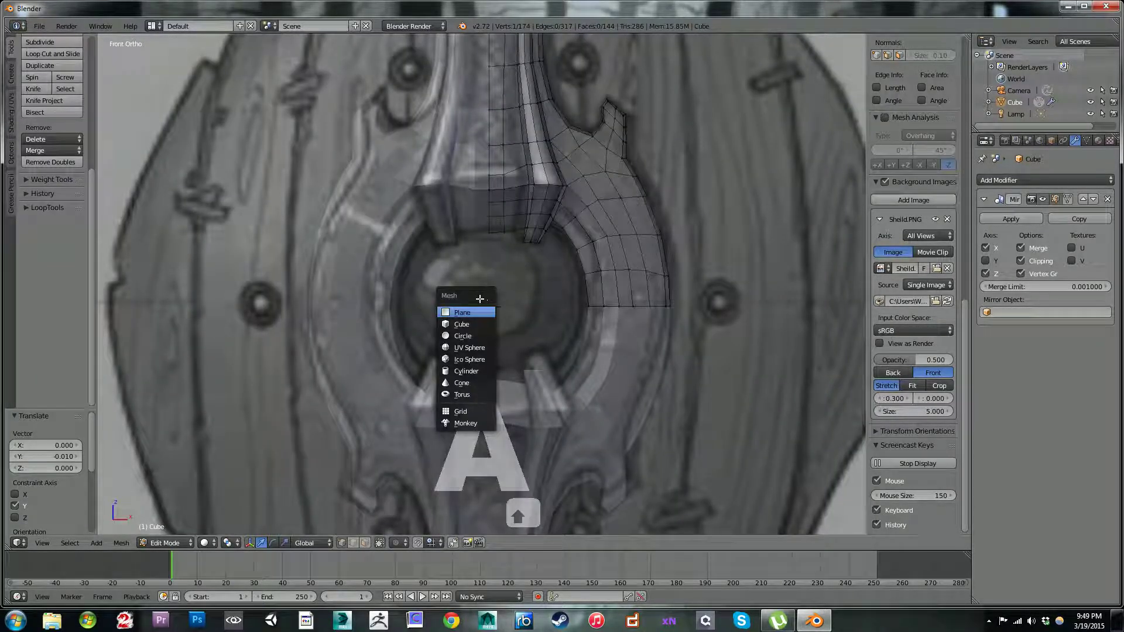
pyautogui.click(469, 335)
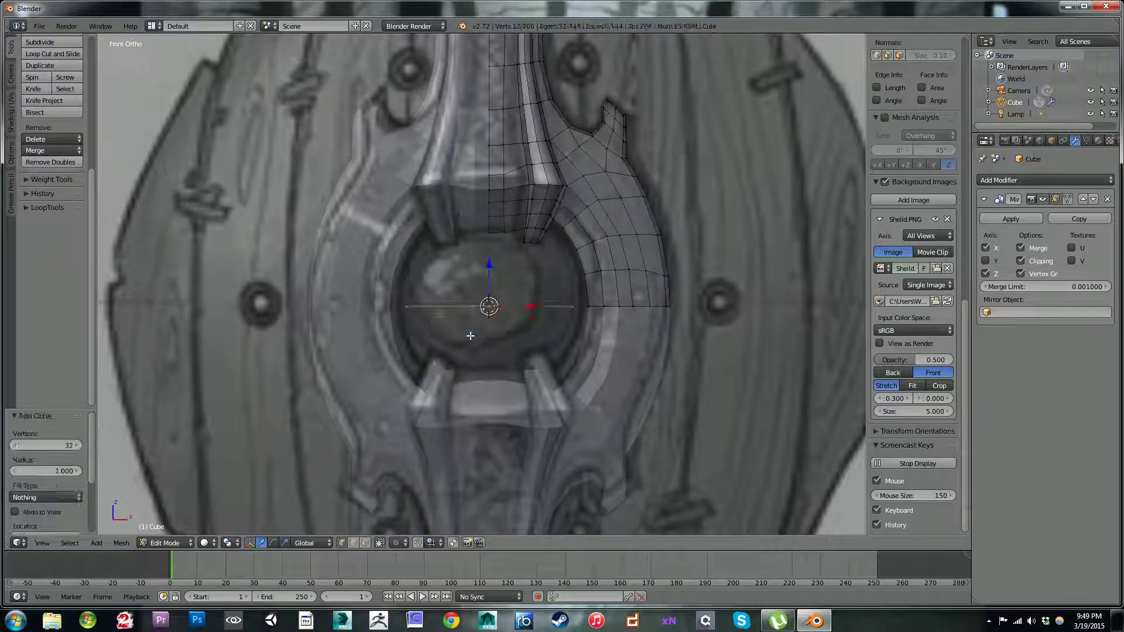
pyautogui.click(72, 443)
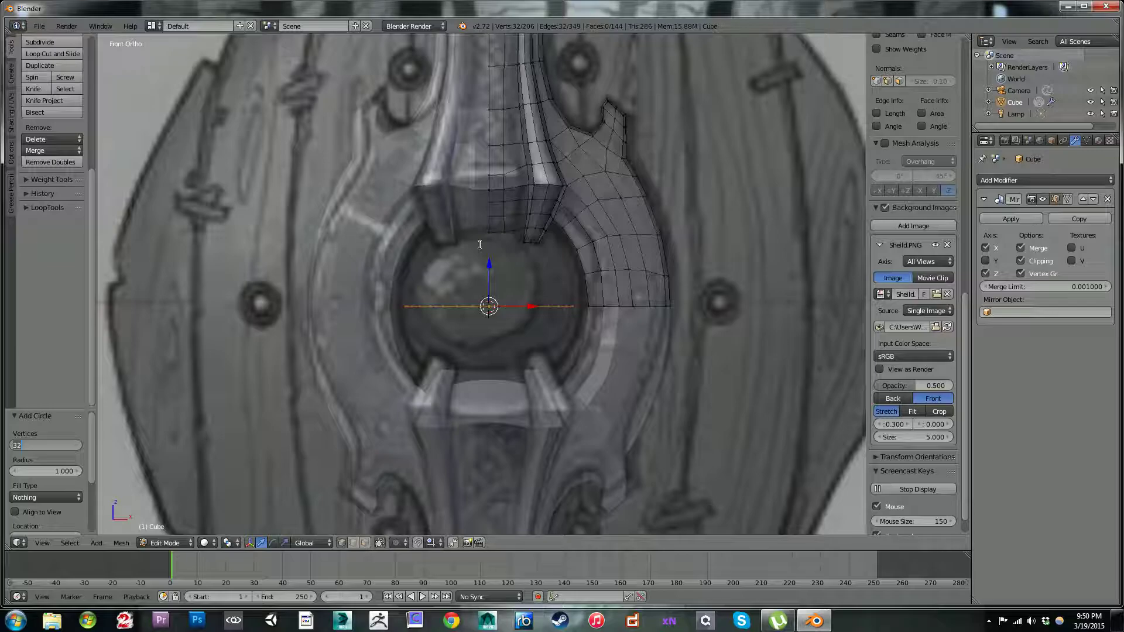
pyautogui.press('Return')
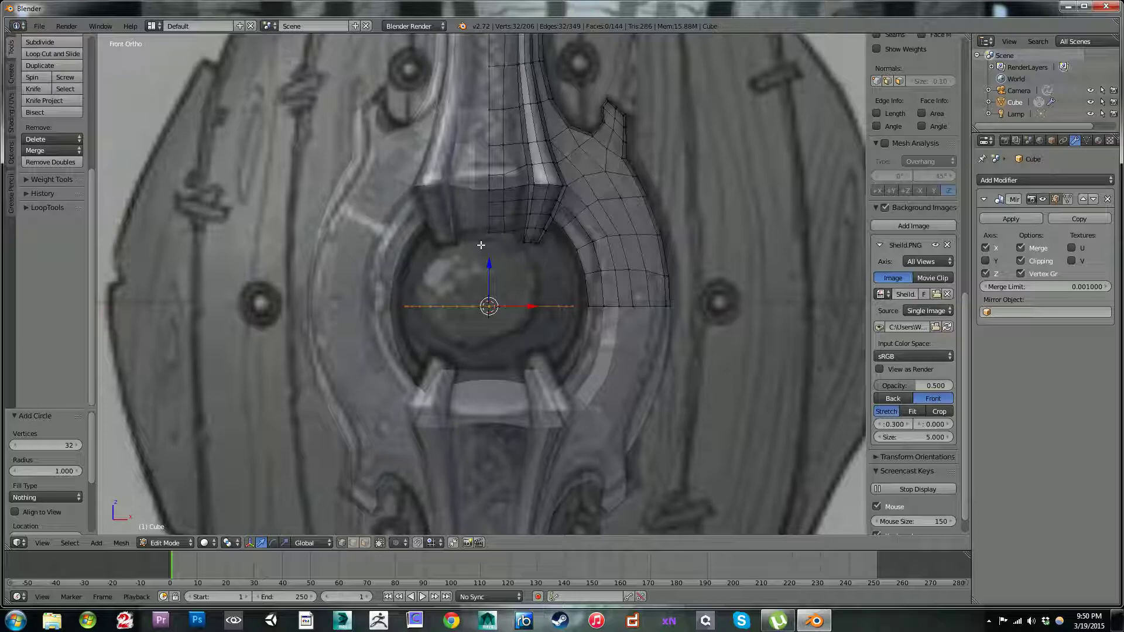
# Step: Turn off clipping in the Mirror modifier and rotate the circle 90° about X so it faces the front
pyautogui.click(1021, 259)
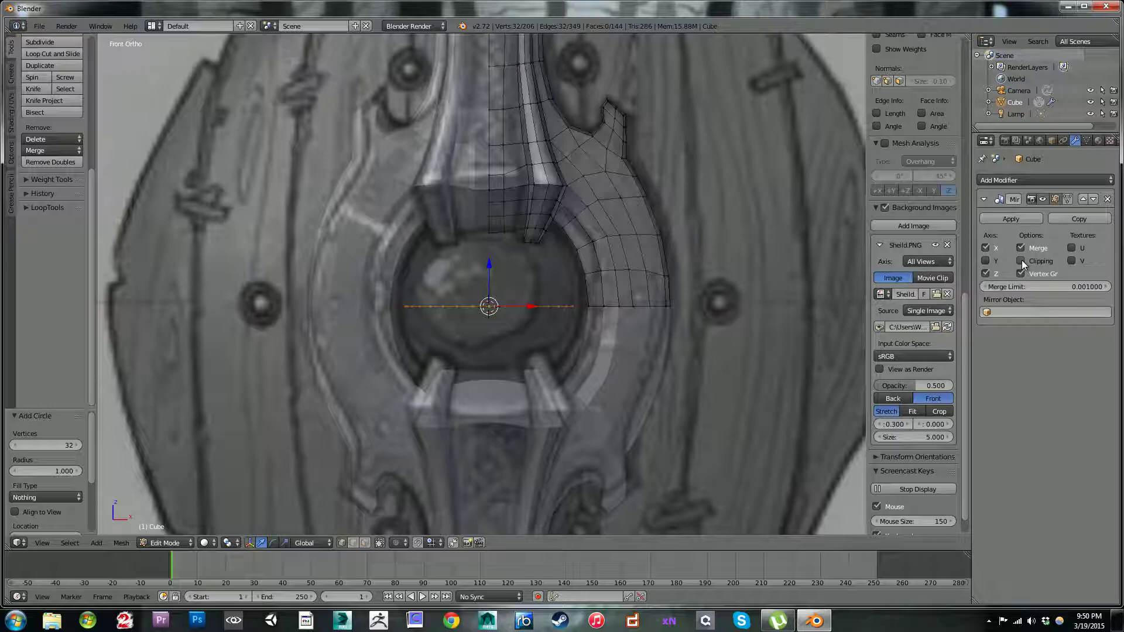
pyautogui.press('r')
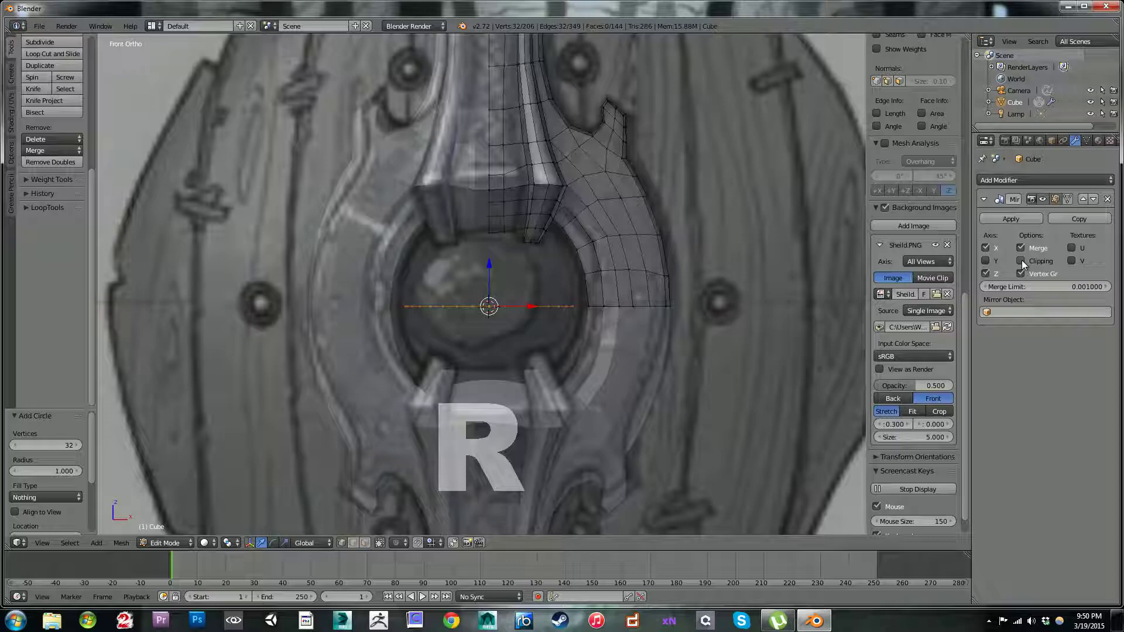
pyautogui.press('x')
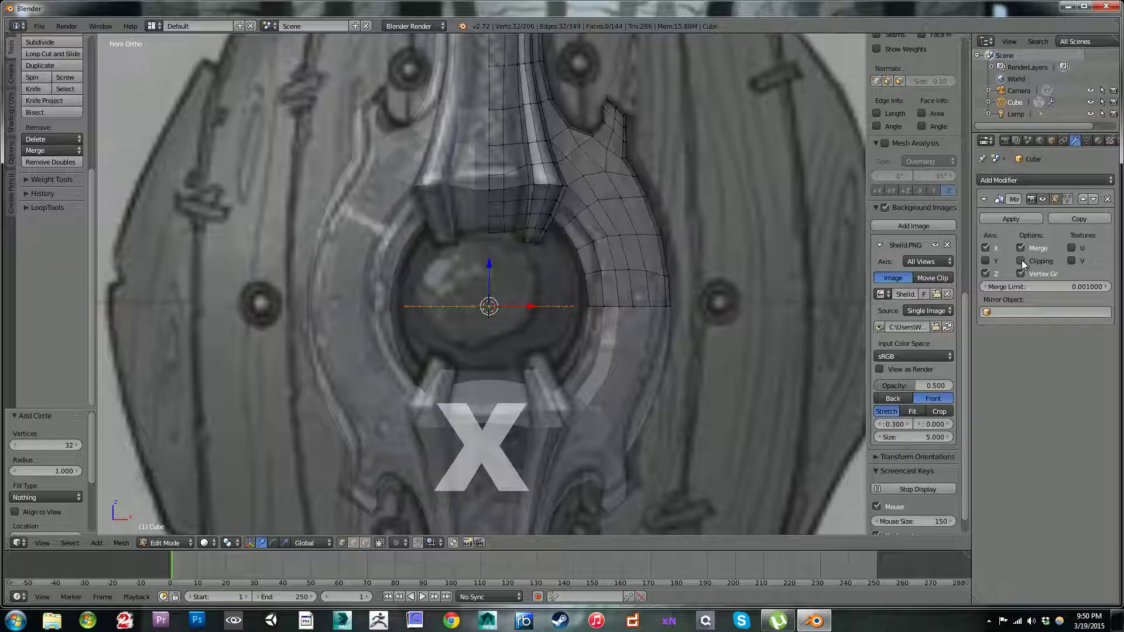
pyautogui.moveTo(648, 273); pyautogui.dragTo(647, 297, button='middle')
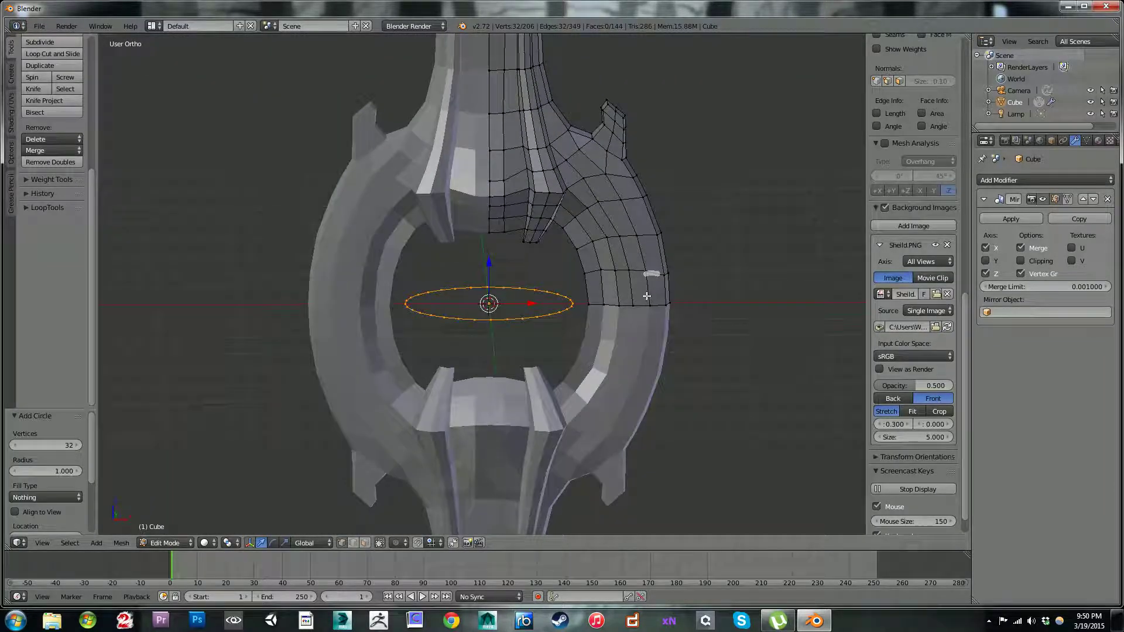
pyautogui.press('r')
pyautogui.write('x')
pyautogui.write('90')
pyautogui.press('Return')
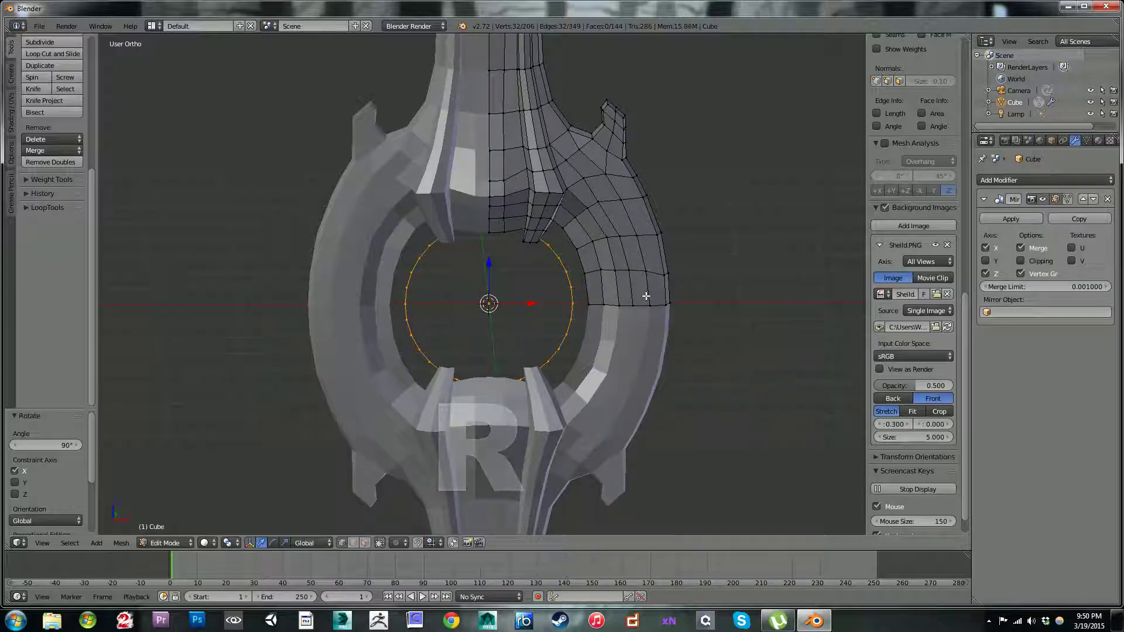
# Step: Scale the circle by about 1.219 to match the ring's inner edge in the front view
pyautogui.press('KP_1')
pyautogui.scroll(3, 655, 295)
pyautogui.keyDown('shift'); pyautogui.moveTo(644, 310); pyautogui.dragTo(597, 302, button='middle'); pyautogui.keyUp('shift')
pyautogui.scroll(-2, 603, 236)
pyautogui.press('s')
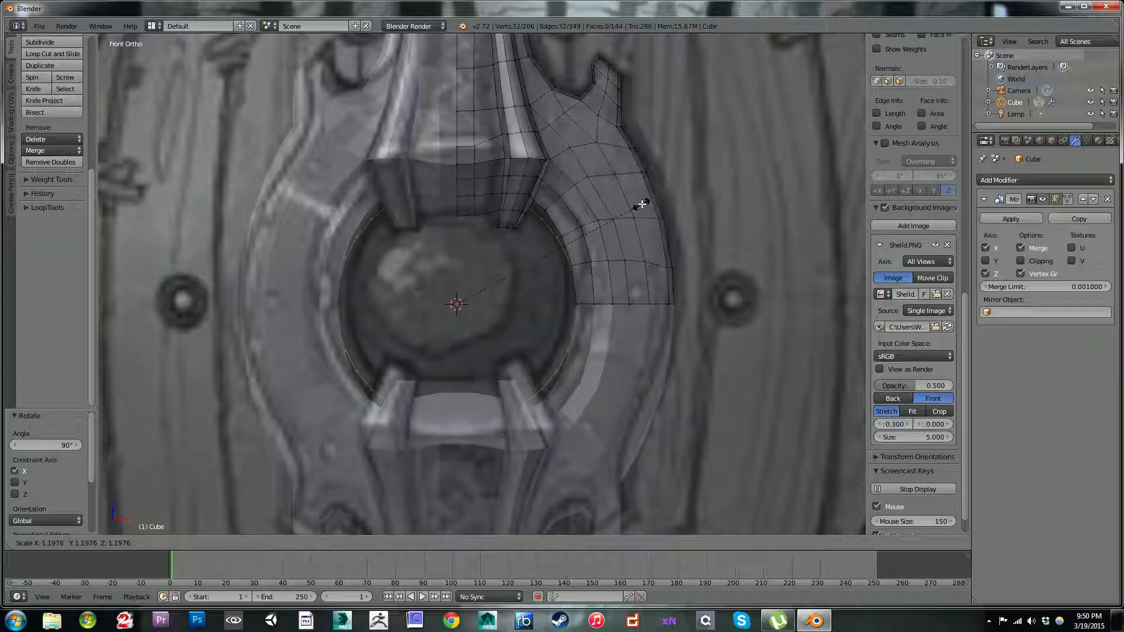
pyautogui.click(645, 202)
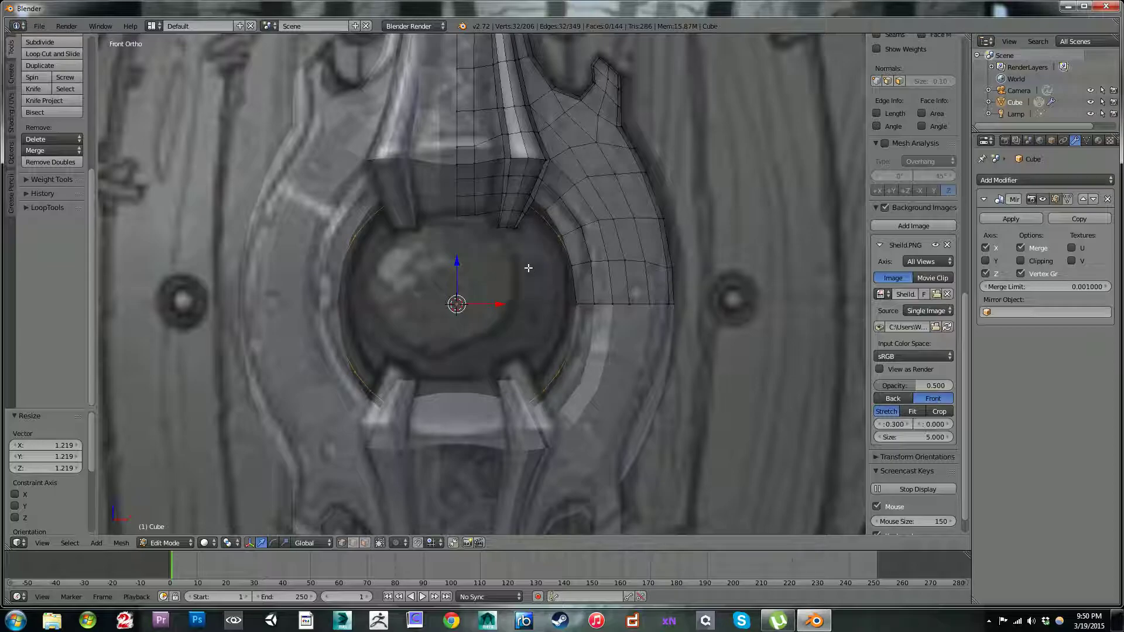
# Step: Delete the circle's vertices outside the quarter on the unmirrored side, keeping only that arc, and restore mirror clipping
pyautogui.scroll(-2, 528, 268)
pyautogui.press('c')
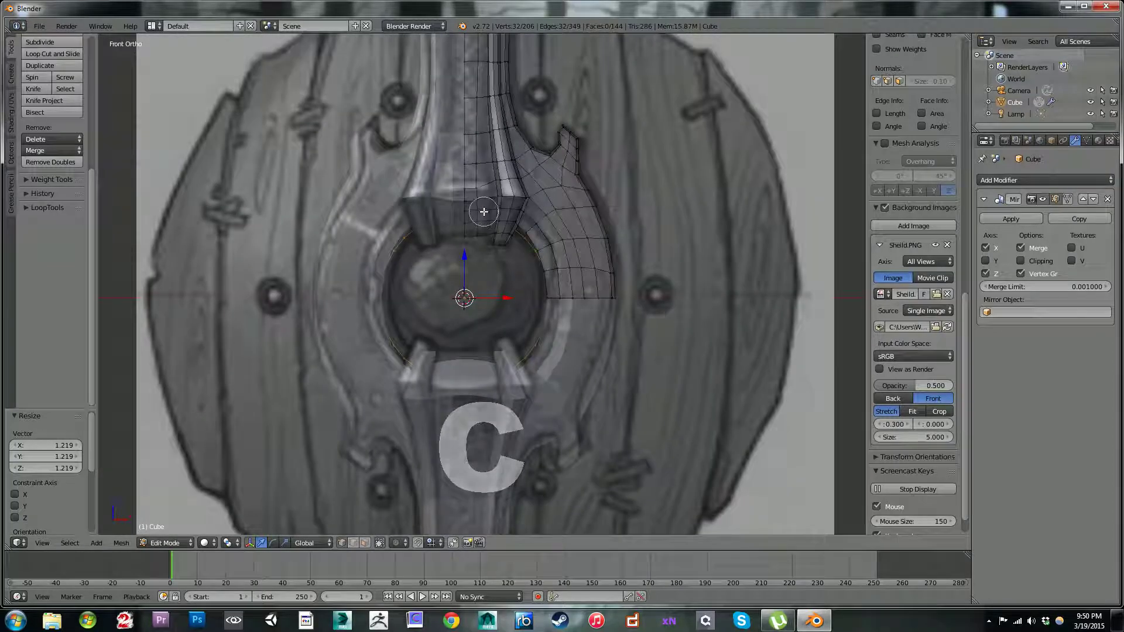
pyautogui.moveTo(515, 232); pyautogui.dragTo(550, 287, button='middle')
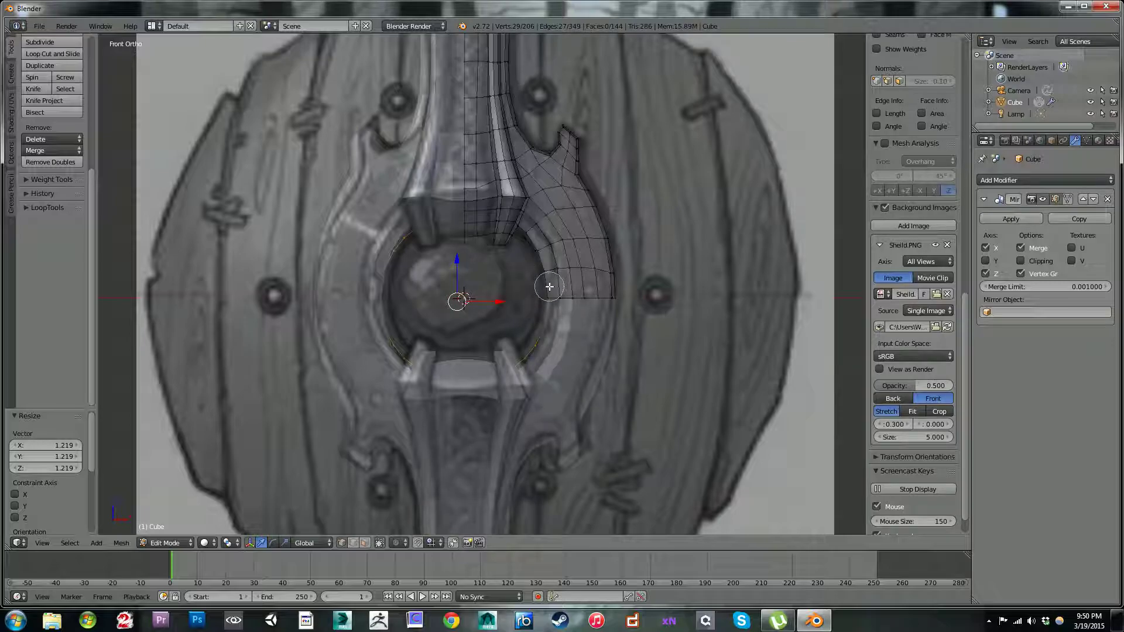
pyautogui.rightClick(565, 232)
pyautogui.moveTo(566, 232); pyautogui.dragTo(620, 335, button='middle')
pyautogui.moveTo(512, 282); pyautogui.dragTo(525, 326, button='middle')
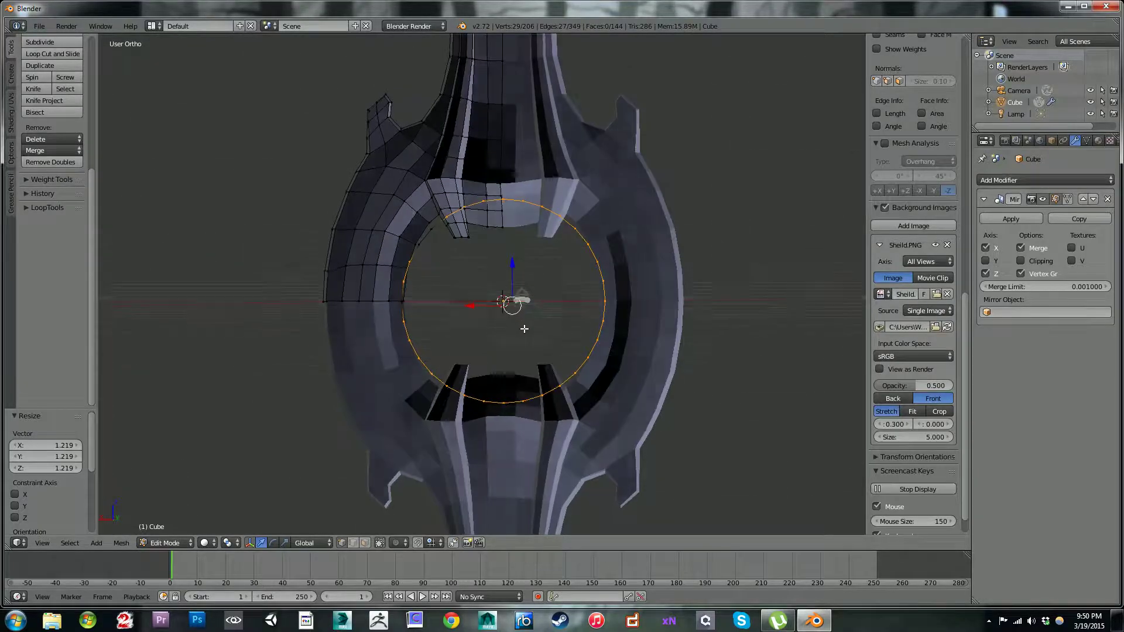
pyautogui.moveTo(476, 297)
pyautogui.mouseDown(button='middle')
pyautogui.moveTo(409, 276)
pyautogui.moveTo(442, 214)
pyautogui.moveTo(495, 188)
pyautogui.mouseUp(button='middle')
pyautogui.press('c')
pyautogui.press('Escape')
pyautogui.moveTo(432, 310)
pyautogui.mouseDown(button='middle')
pyautogui.moveTo(473, 335)
pyautogui.moveTo(295, 327)
pyautogui.moveTo(363, 306)
pyautogui.moveTo(293, 301)
pyautogui.mouseUp(button='middle')
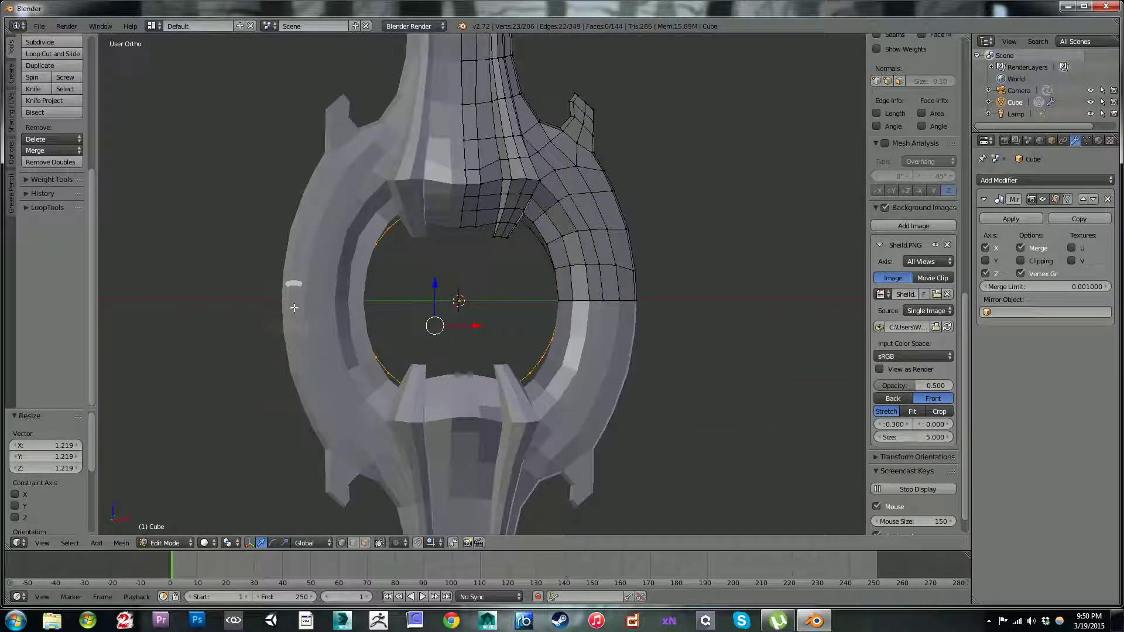
pyautogui.press('KP_1')
pyautogui.press('x')
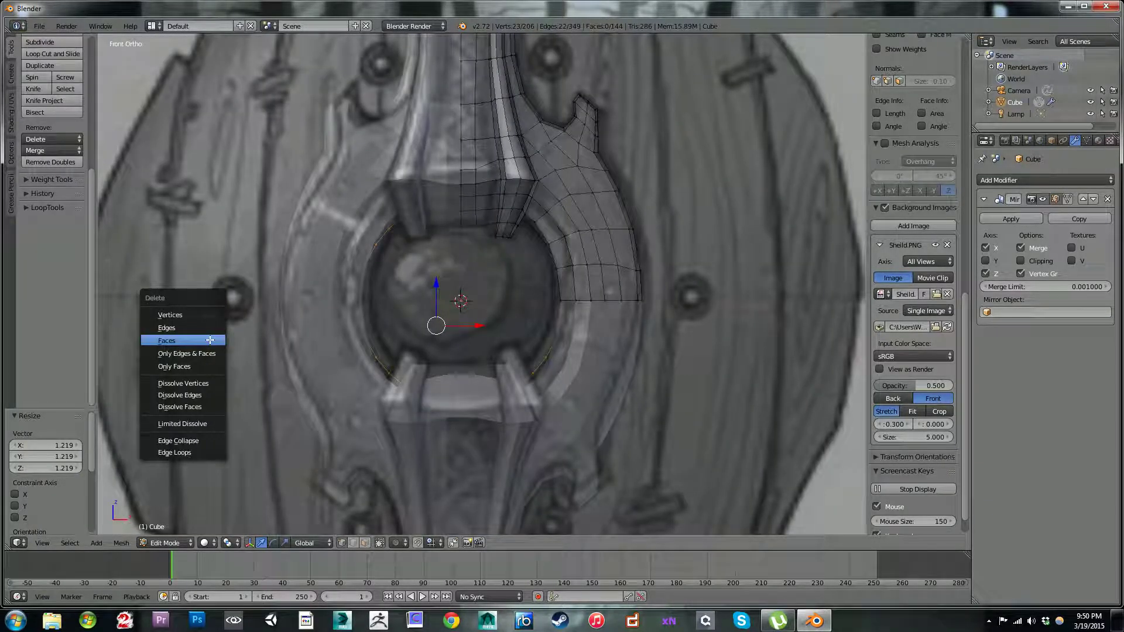
pyautogui.click(199, 326)
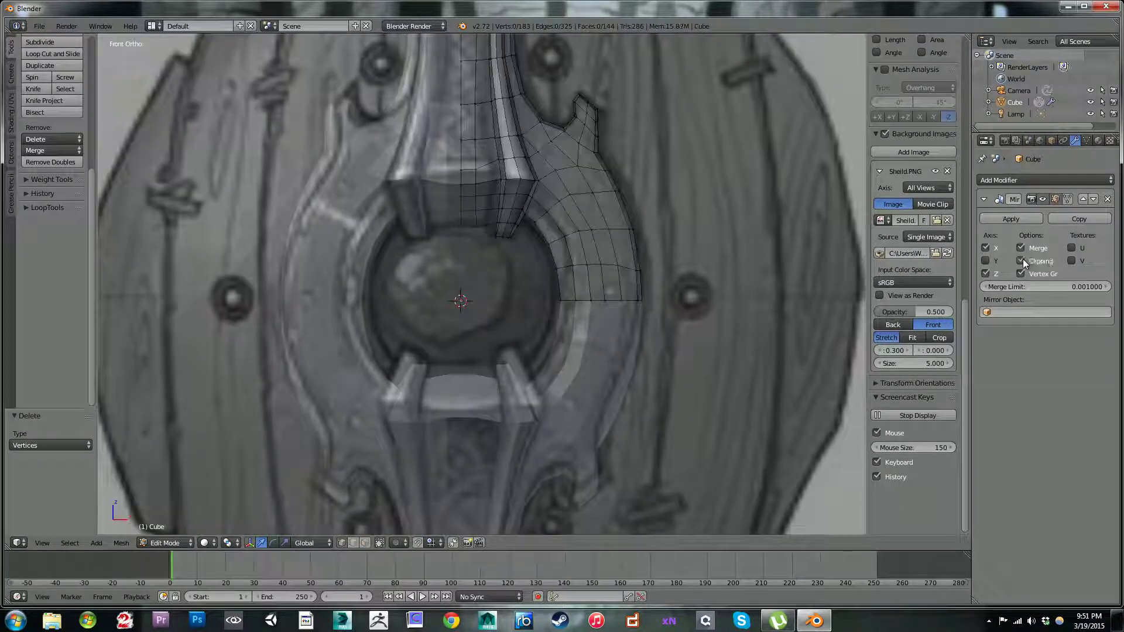
# Step: Extrude the quarter arc and scale it inward to about 0.8, using the 3D cursor as pivot point
pyautogui.moveTo(383, 287); pyautogui.dragTo(477, 203, button='middle')
pyautogui.keyDown('alt'); pyautogui.rightClick(489, 202); pyautogui.keyUp('alt')
pyautogui.moveTo(543, 225); pyautogui.dragTo(427, 240, button='middle')
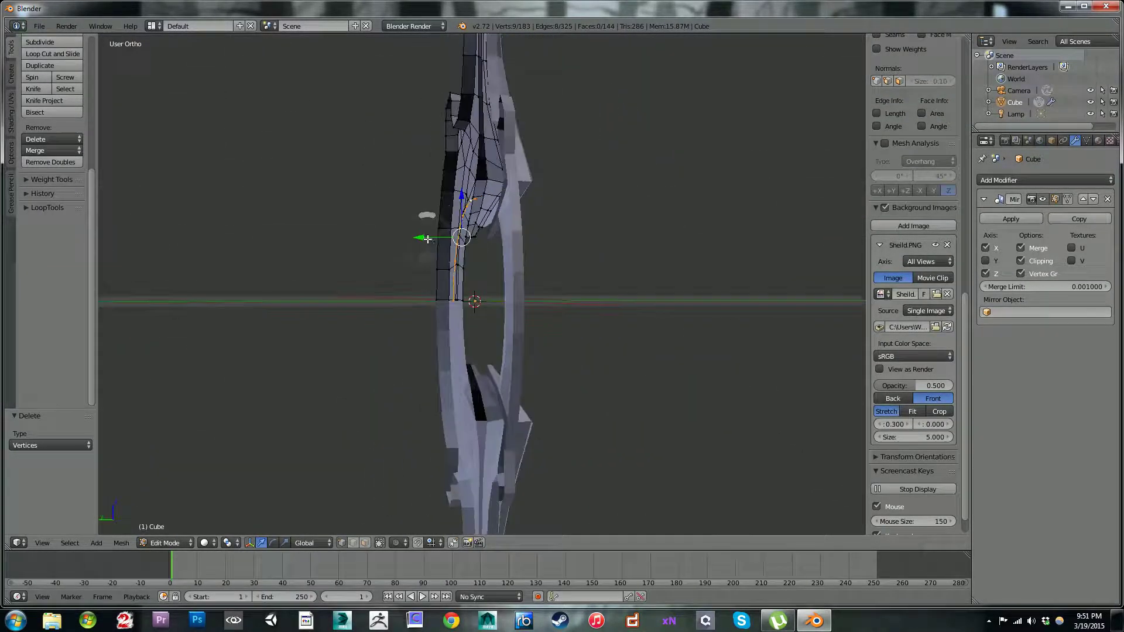
pyautogui.press('KP_1')
pyautogui.keyDown('shift'); pyautogui.moveTo(502, 316); pyautogui.dragTo(494, 295, button='middle'); pyautogui.keyUp('shift')
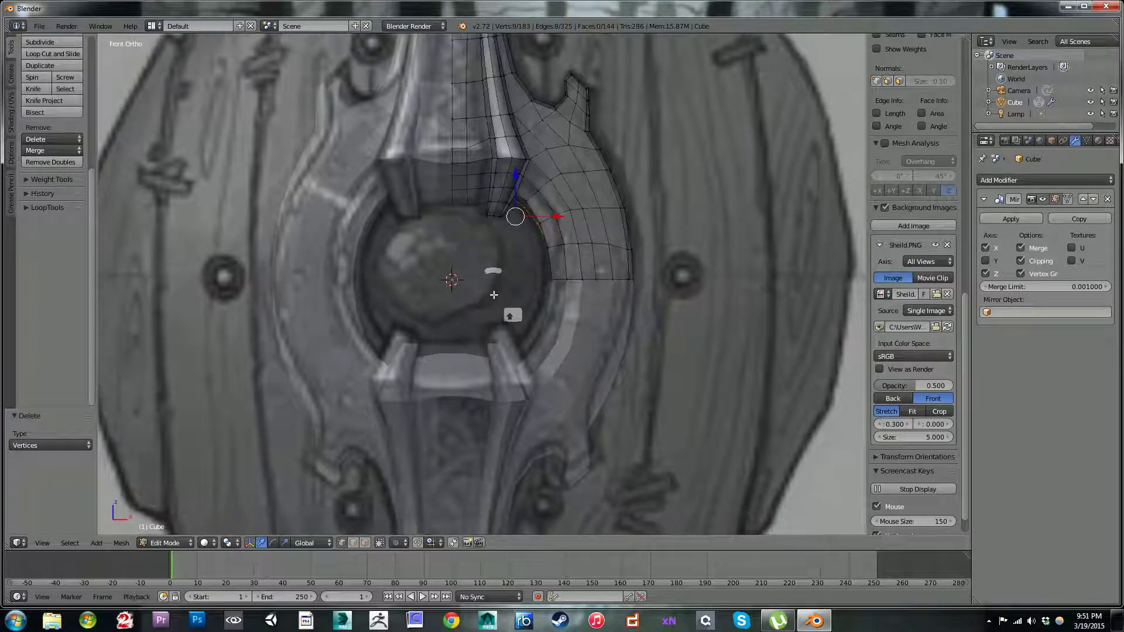
pyautogui.press('e')
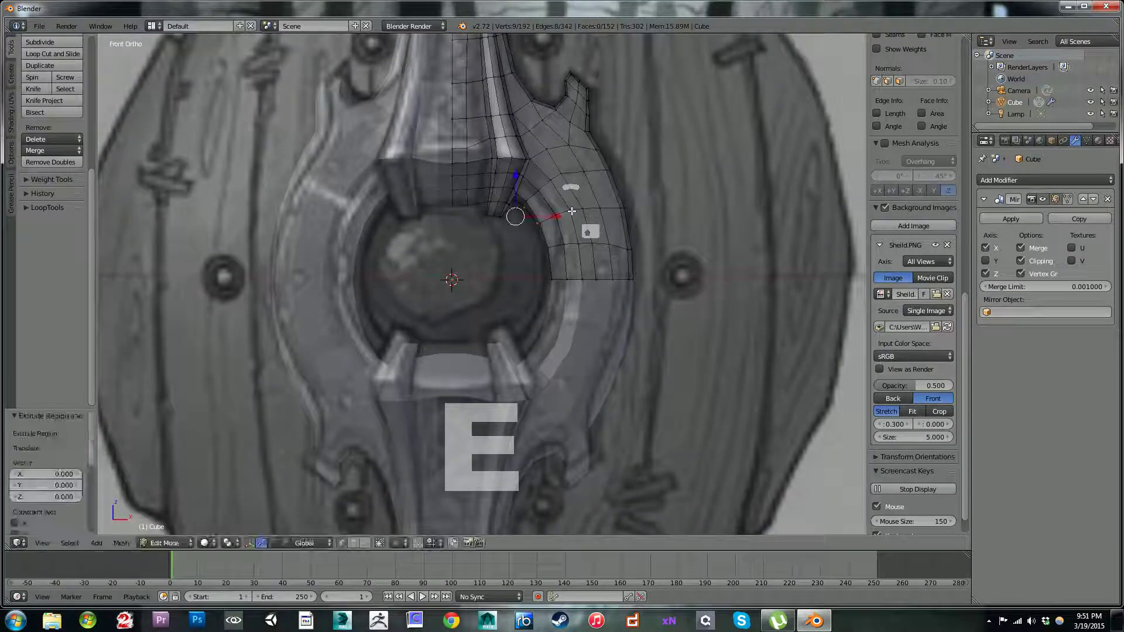
pyautogui.click(230, 542)
pyautogui.click(251, 516)
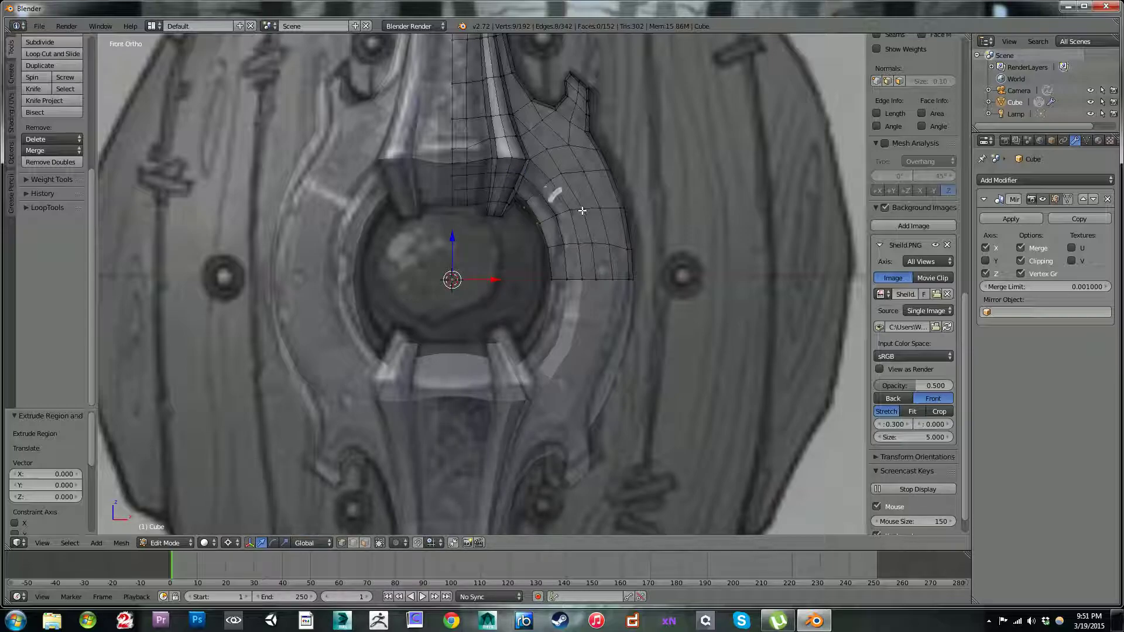
pyautogui.press('s')
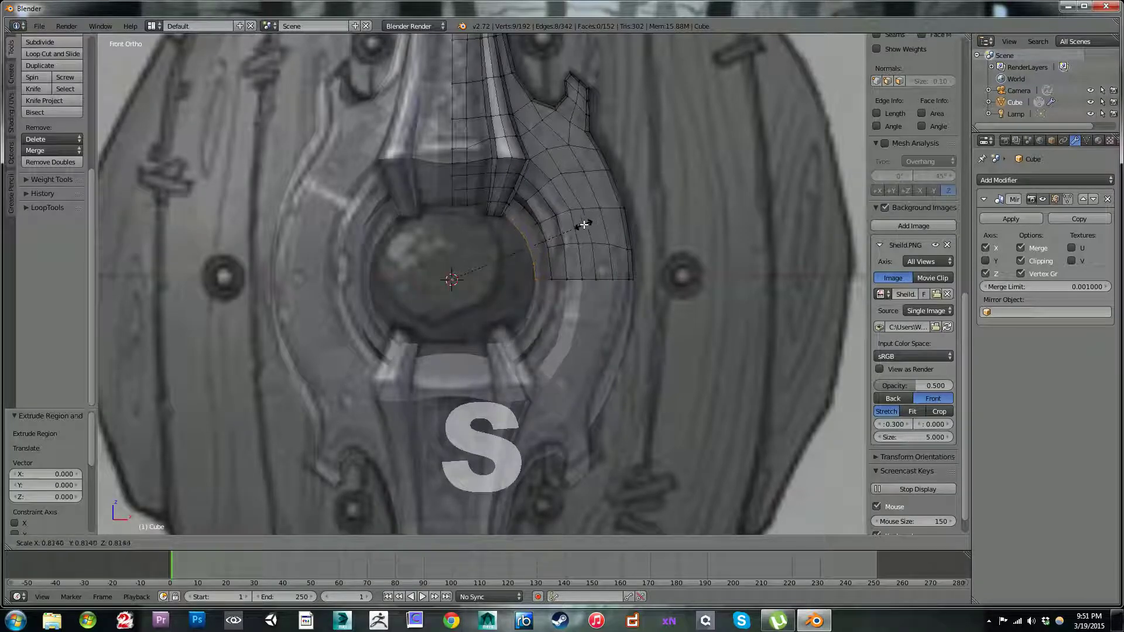
pyautogui.click(575, 227)
# Step: Move the extruded arc by -0.152 along Y to start the boss's dome
pyautogui.moveTo(560, 271); pyautogui.dragTo(493, 281, button='middle')
pyautogui.moveTo(509, 286); pyautogui.dragTo(498, 286)
pyautogui.press('KP_1')
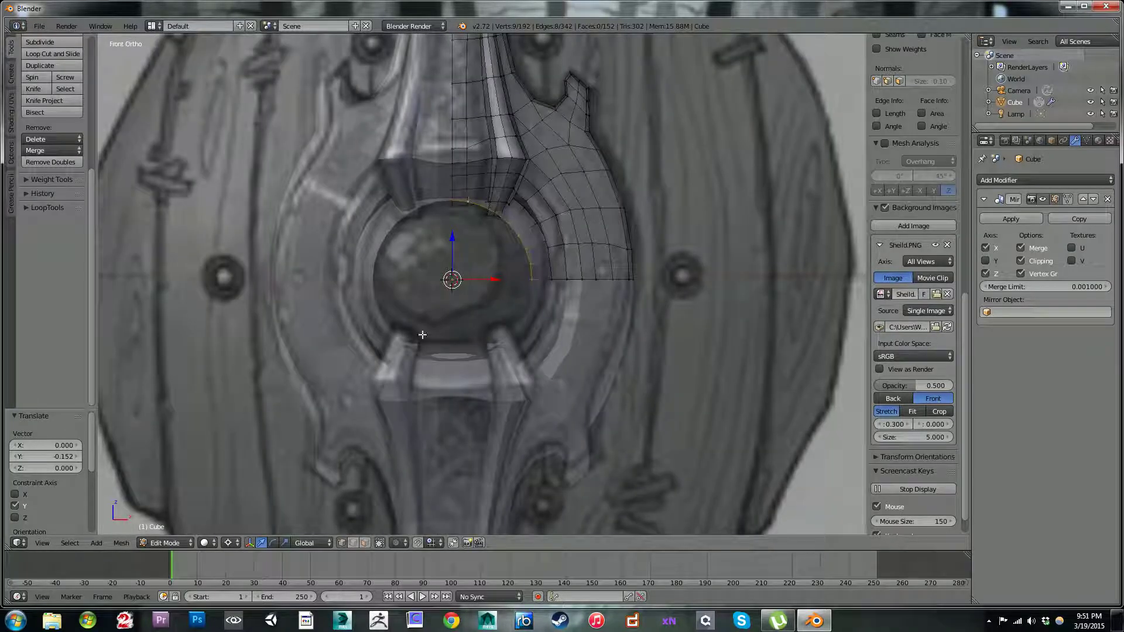
# Step: Extrude the arc again, scale it inward by about 0.635 and move it -0.233 along Y
pyautogui.press('e')
pyautogui.rightClick(576, 222)
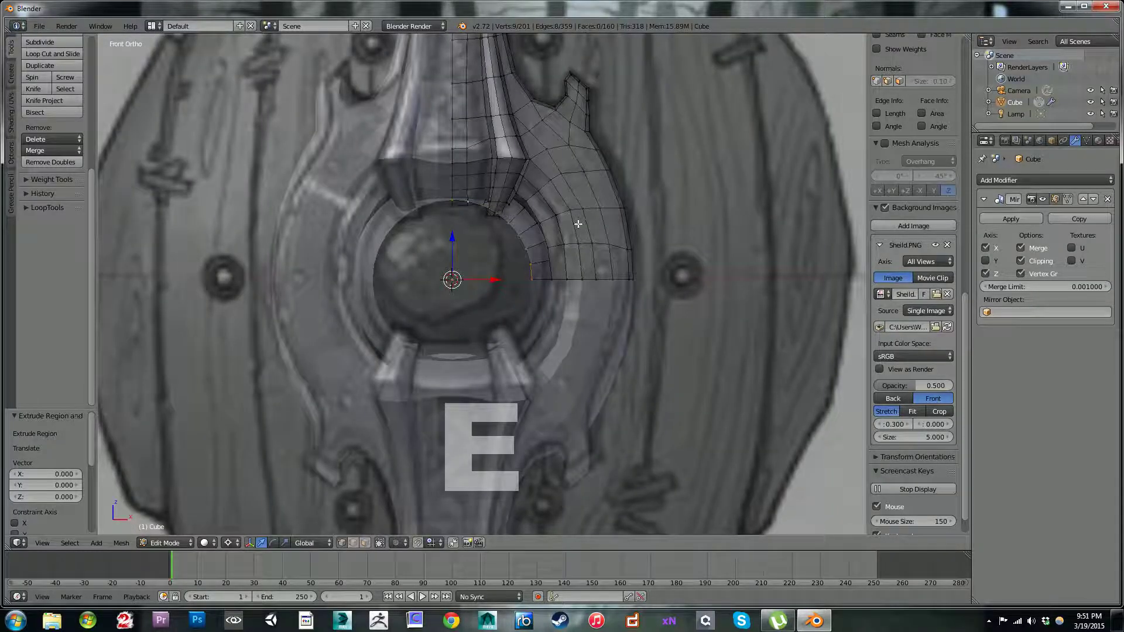
pyautogui.press('s')
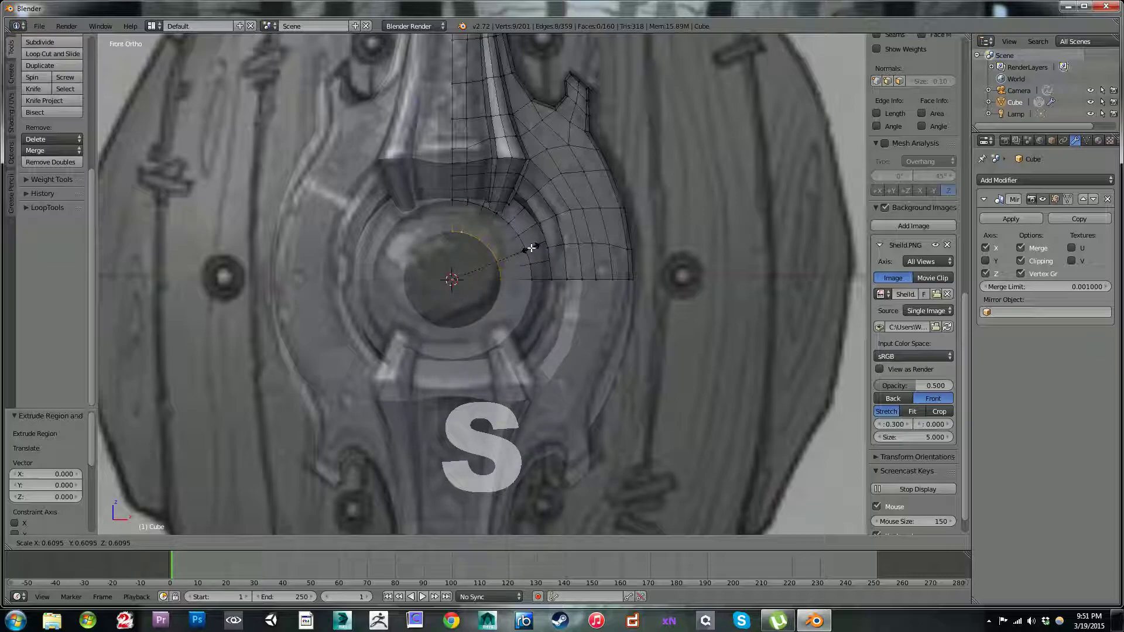
pyautogui.click(532, 248)
pyautogui.moveTo(532, 248); pyautogui.dragTo(494, 282, button='middle')
pyautogui.press('g')
pyautogui.press('y')
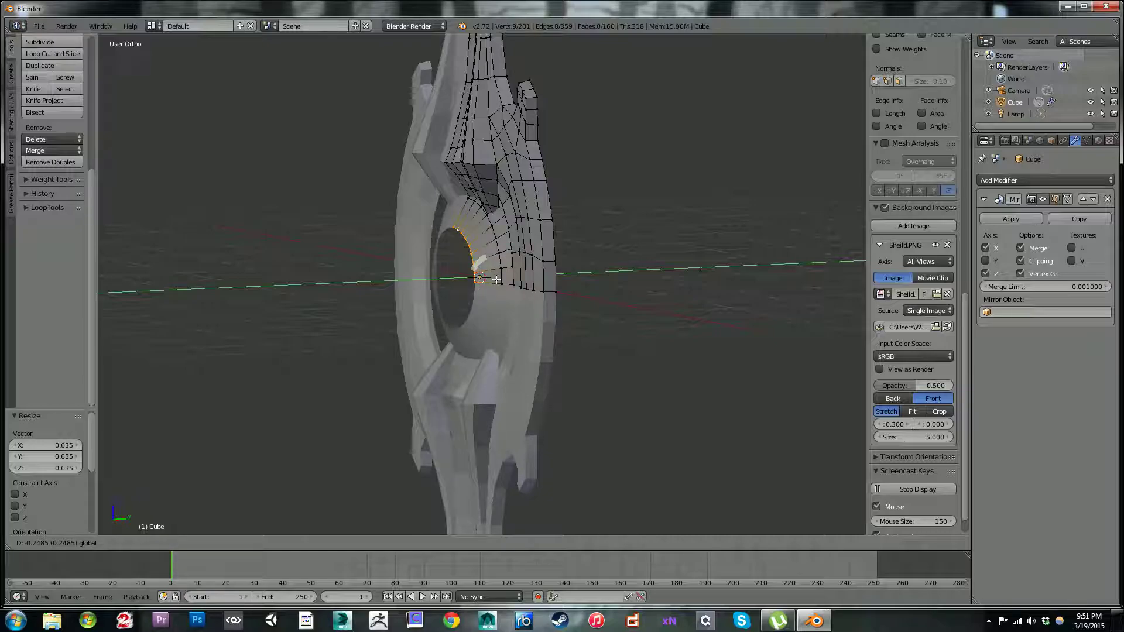
pyautogui.click(496, 280)
pyautogui.press('KP_1')
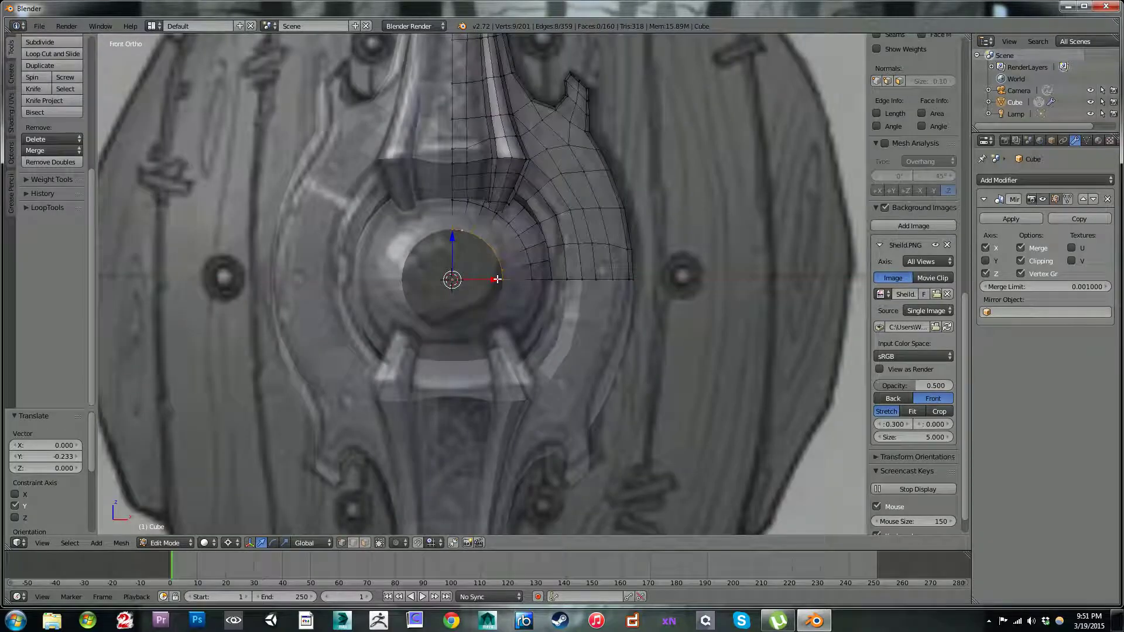
# Step: Extrude a further inner arc, scale it by about 0.349 and move it -0.351 along Y
pyautogui.scroll(2, 497, 279)
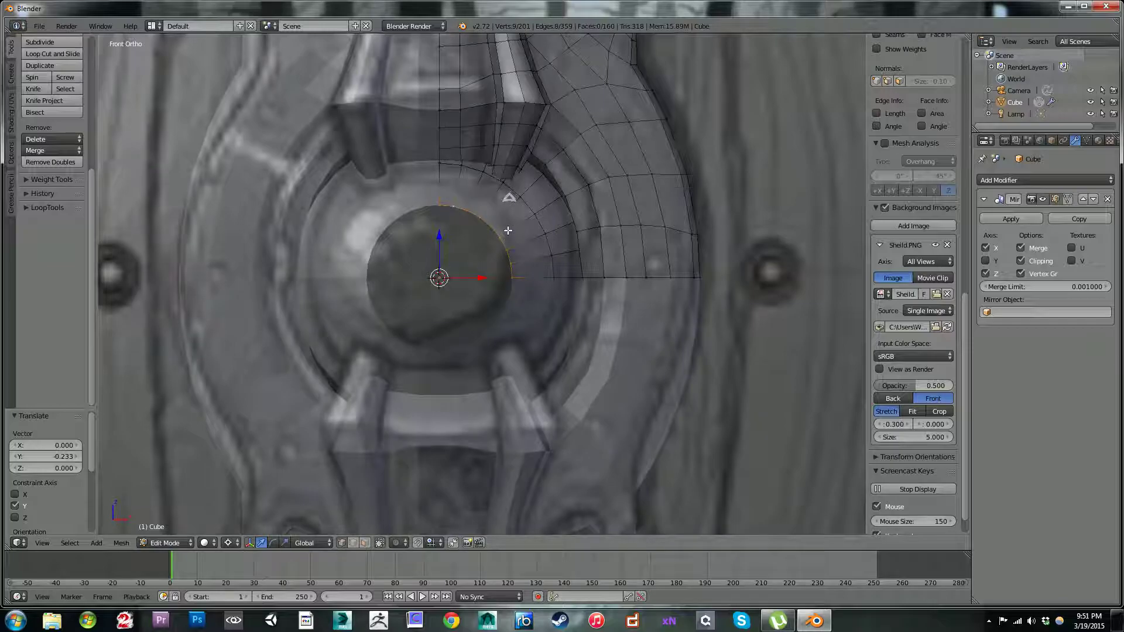
pyautogui.press('e')
pyautogui.press('s')
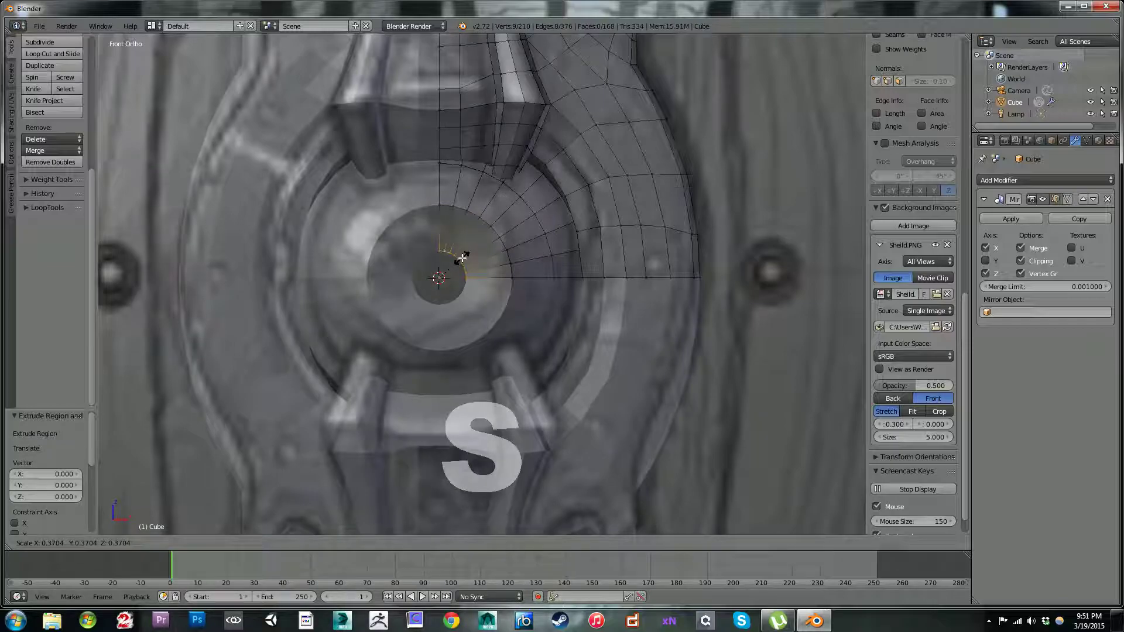
pyautogui.click(458, 261)
pyautogui.moveTo(458, 262); pyautogui.dragTo(495, 281, button='middle')
pyautogui.press('g')
pyautogui.press('y')
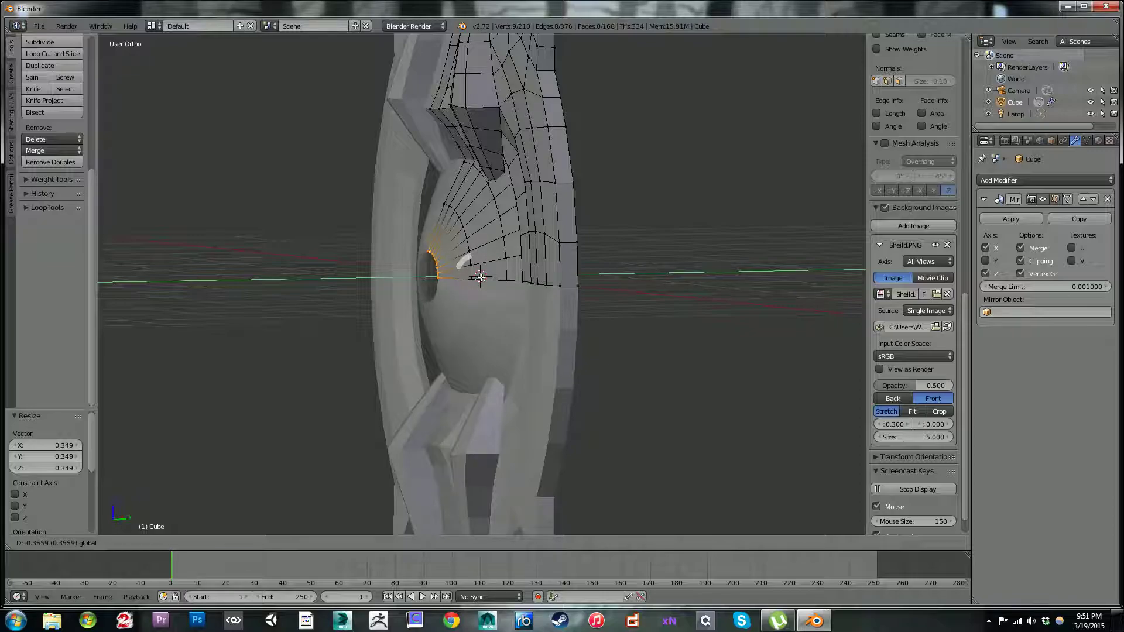
pyautogui.click(480, 276)
# Step: Select the two edge rings between the boss's base and its innermost ring, and move them -0.025 along Y
pyautogui.moveTo(480, 275); pyautogui.dragTo(490, 239, button='middle')
pyautogui.keyDown('alt'); pyautogui.click(499, 246); pyautogui.keyUp('alt')
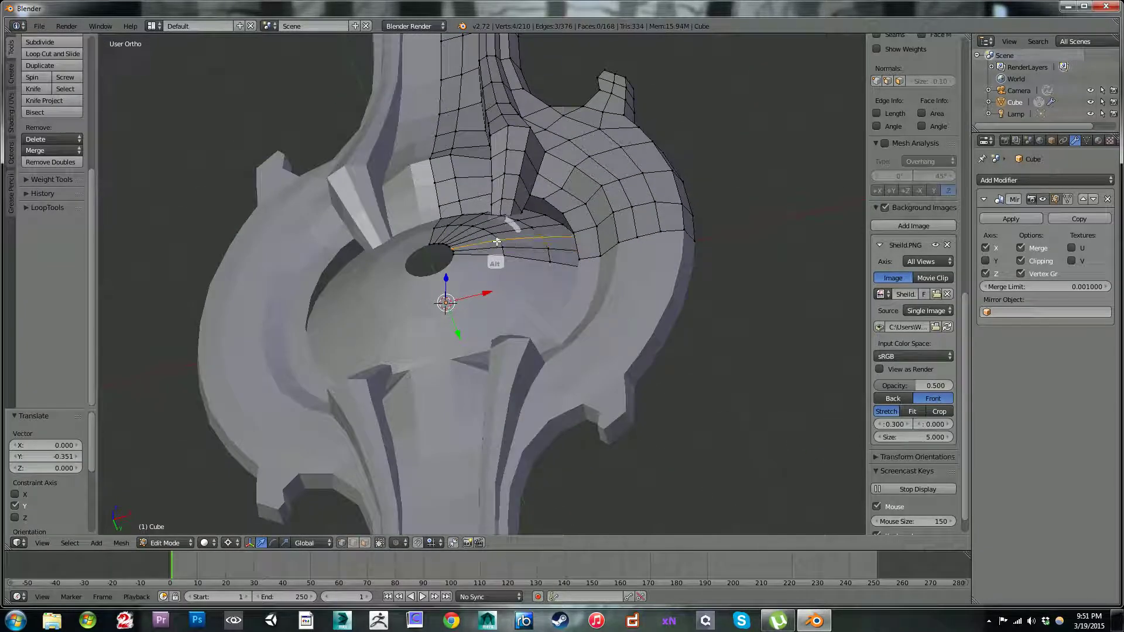
pyautogui.moveTo(489, 247); pyautogui.dragTo(538, 264, button='middle')
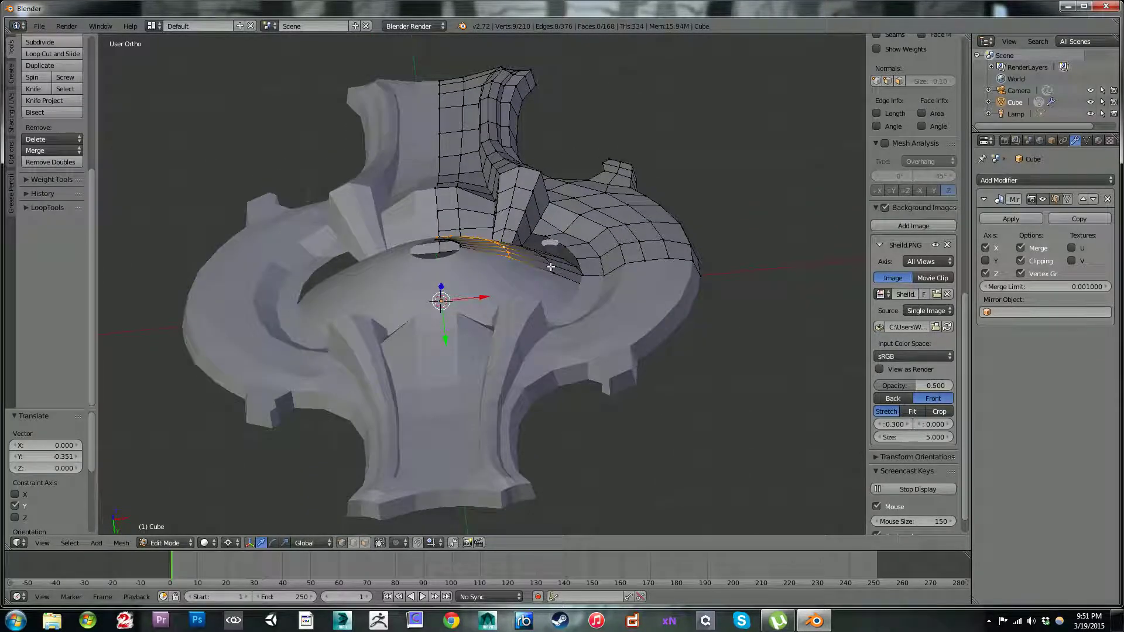
pyautogui.keyDown('alt'); pyautogui.keyDown('shift'); pyautogui.click(550, 268); pyautogui.keyUp('shift'); pyautogui.keyUp('alt')
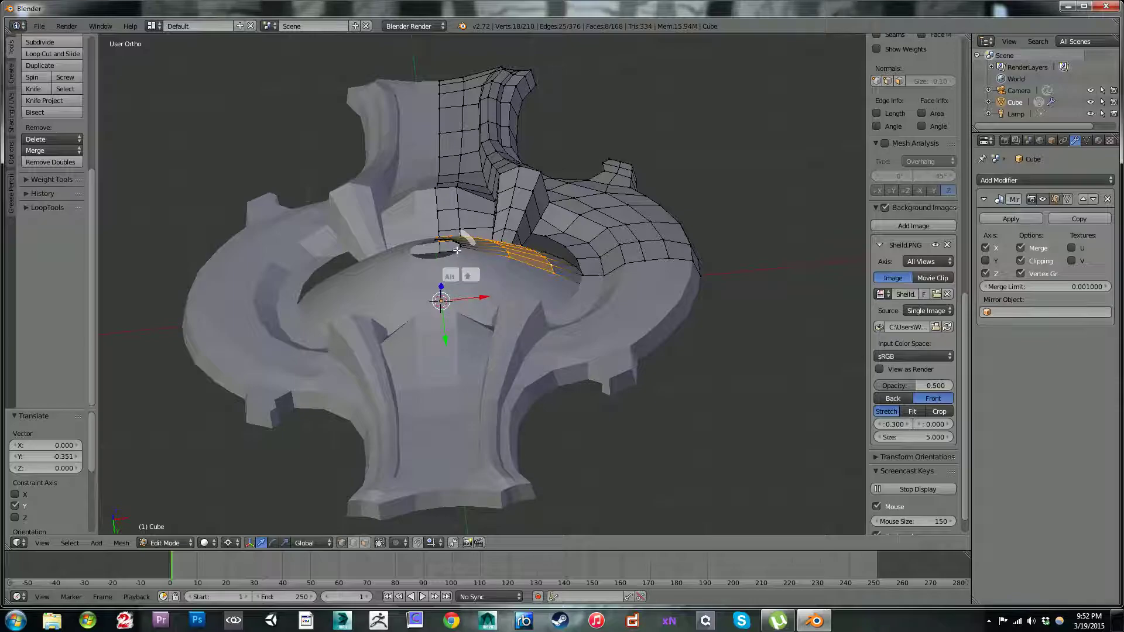
pyautogui.moveTo(453, 297); pyautogui.dragTo(446, 331, button='middle')
pyautogui.moveTo(446, 340); pyautogui.dragTo(448, 334)
pyautogui.moveTo(447, 328); pyautogui.dragTo(456, 304, button='middle')
pyautogui.moveTo(439, 331); pyautogui.dragTo(441, 328)
pyautogui.moveTo(441, 329); pyautogui.dragTo(469, 266, button='middle')
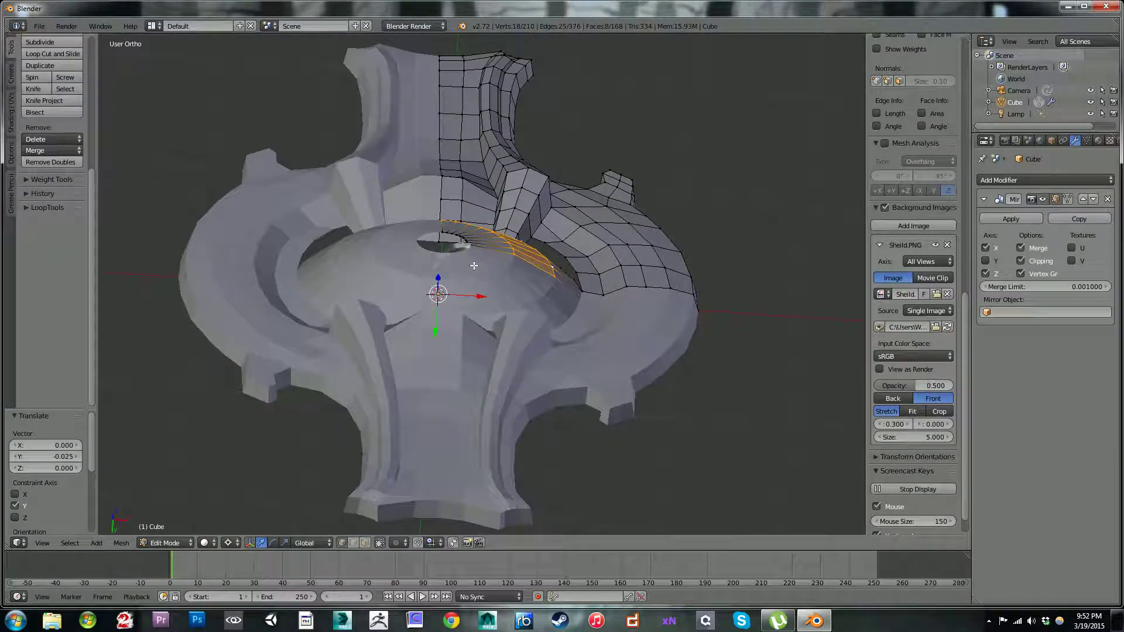
# Step: Move the second edge ring out from the boss's central hole by -0.026 along Y, and the innermost ring by -0.080
pyautogui.keyDown('alt'); pyautogui.click(510, 247); pyautogui.keyUp('alt')
pyautogui.moveTo(438, 318); pyautogui.dragTo(436, 292)
pyautogui.keyDown('alt'); pyautogui.click(464, 239); pyautogui.keyUp('alt')
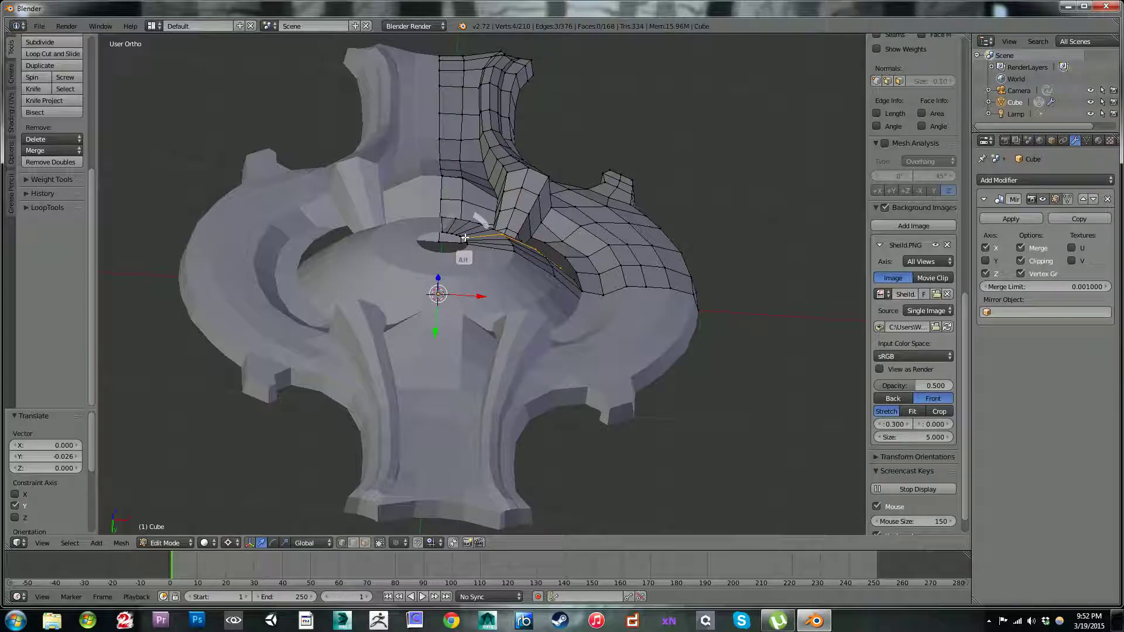
pyautogui.keyDown('alt'); pyautogui.click(463, 237); pyautogui.keyUp('alt')
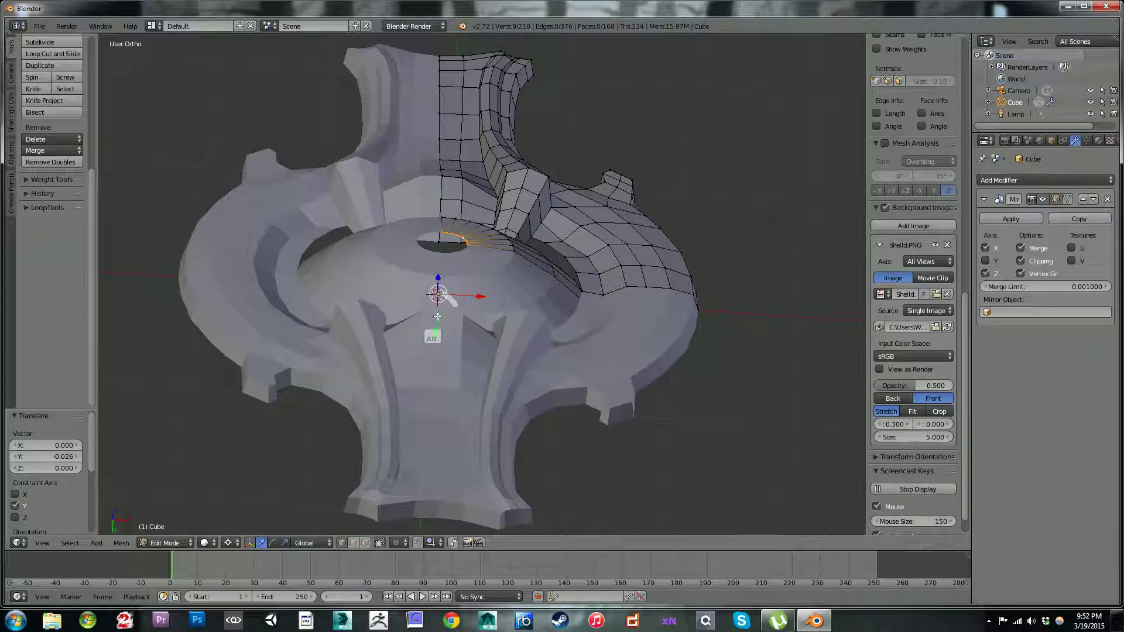
pyautogui.moveTo(439, 320); pyautogui.dragTo(441, 309)
pyautogui.moveTo(440, 309); pyautogui.dragTo(485, 275, button='middle')
pyautogui.scroll(2, 490, 308)
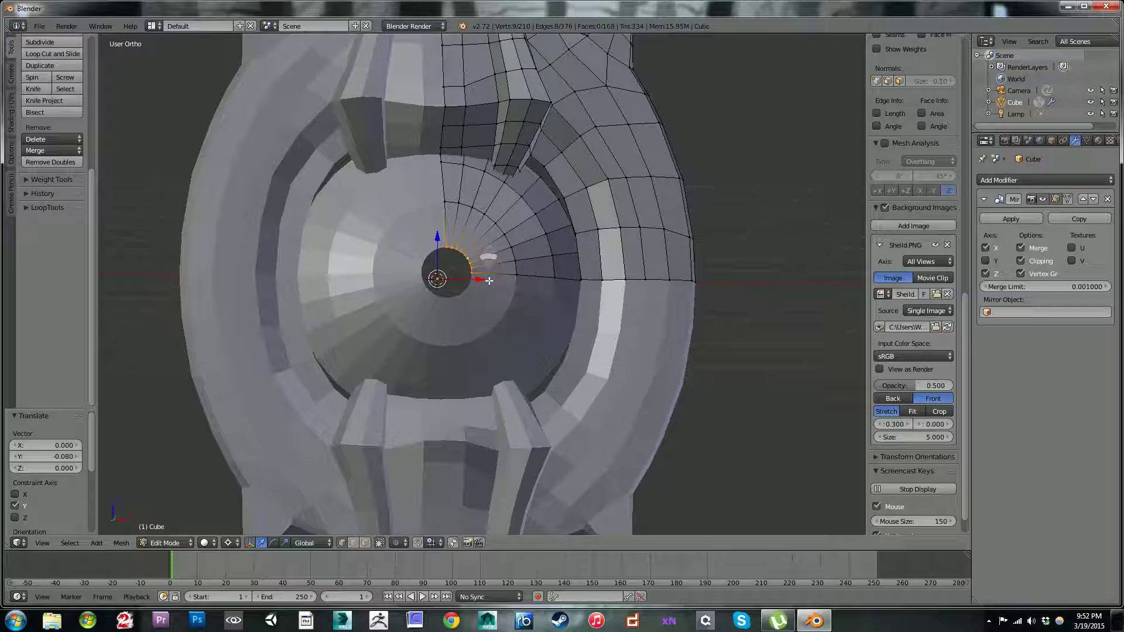
# Step: Try to close the boss's central hole by merging its innermost ring at the 3D cursor and moving the merged point outward along Y
pyautogui.press('KP_1')
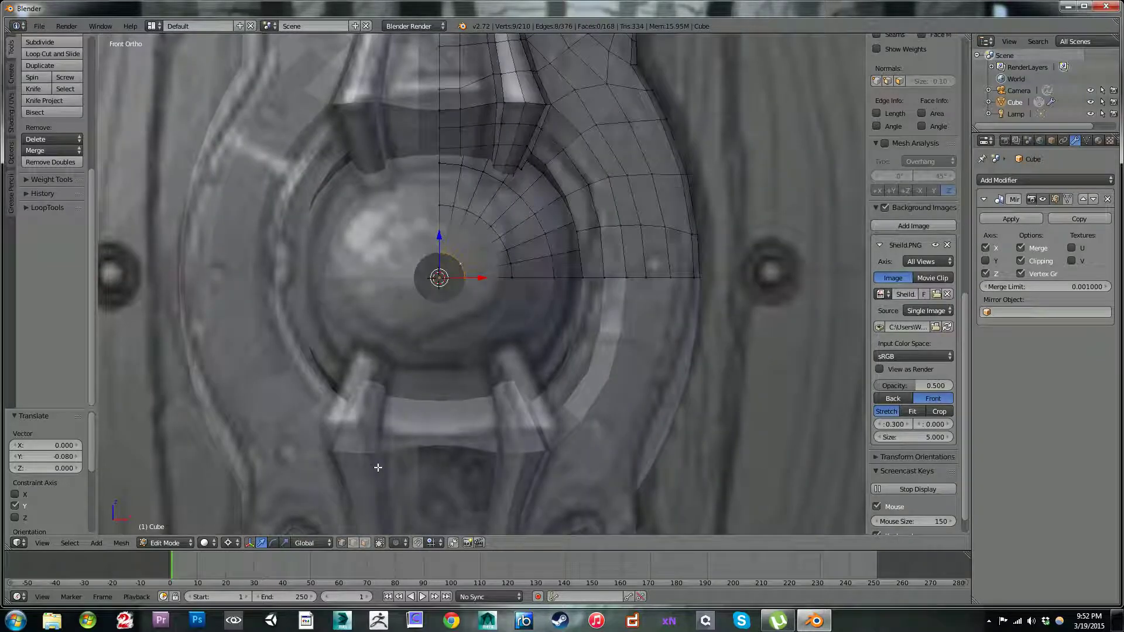
pyautogui.hotkey('alt', 'm')
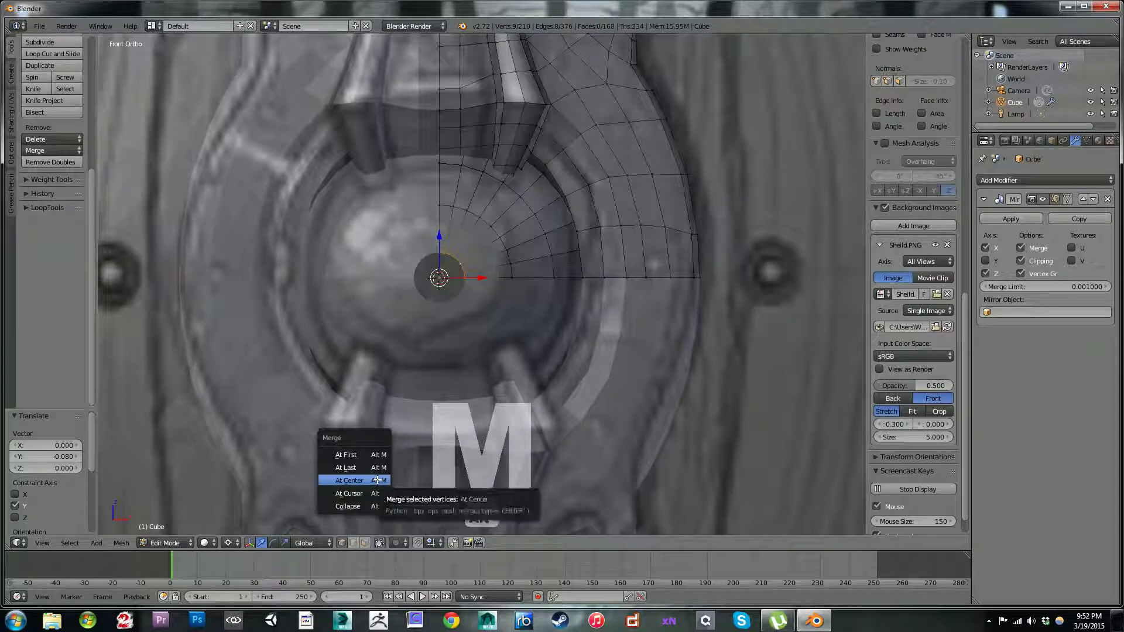
pyautogui.click(374, 494)
pyautogui.moveTo(509, 267); pyautogui.dragTo(465, 245, button='middle')
pyautogui.press('g')
pyautogui.press('y')
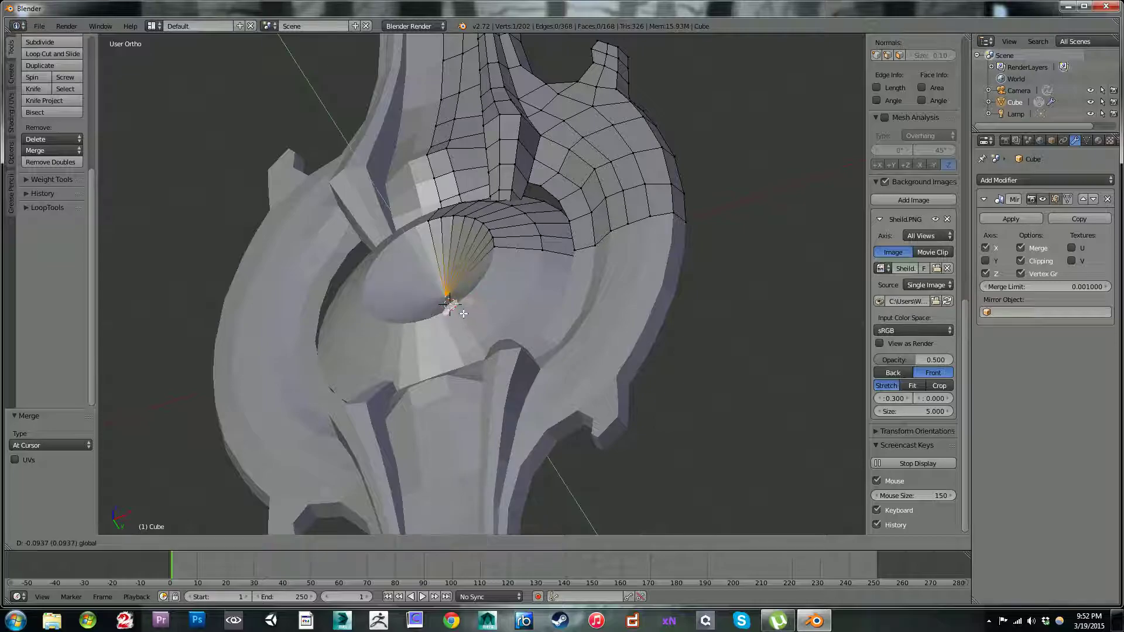
pyautogui.click(451, 274)
# Step: Examine the closed boss in Object Mode from the front and at an angle, including close up at its centre
pyautogui.moveTo(452, 274); pyautogui.dragTo(483, 321, button='middle')
pyautogui.press('Tab')
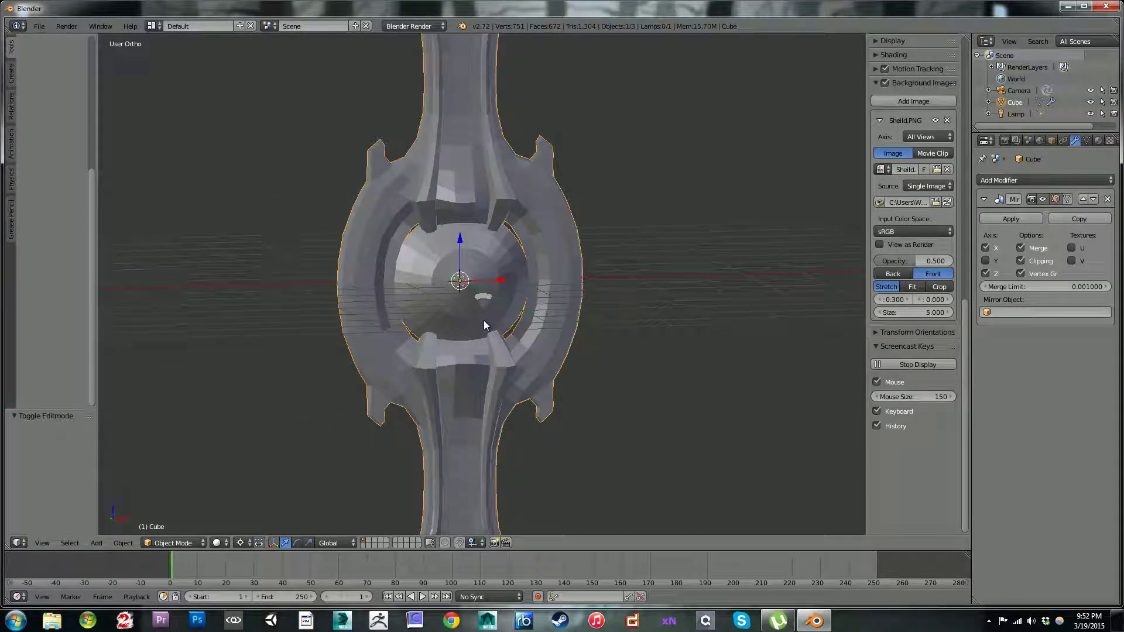
pyautogui.press('KP_1')
pyautogui.scroll(1, 480, 322)
pyautogui.scroll(1, 477, 322)
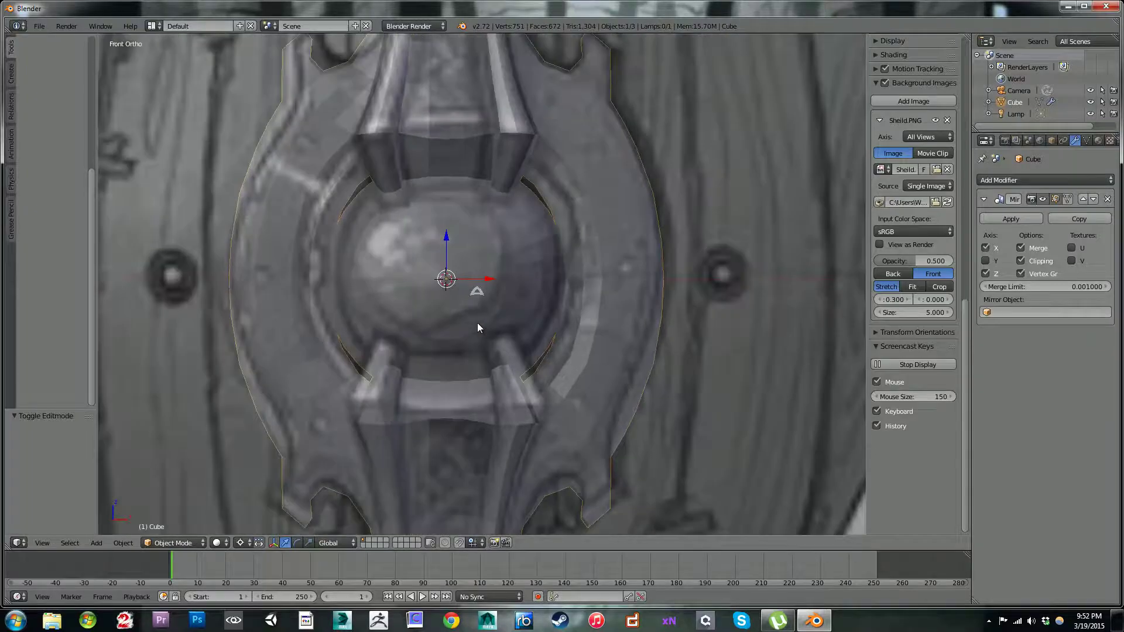
pyautogui.moveTo(480, 312); pyautogui.dragTo(479, 186, button='middle')
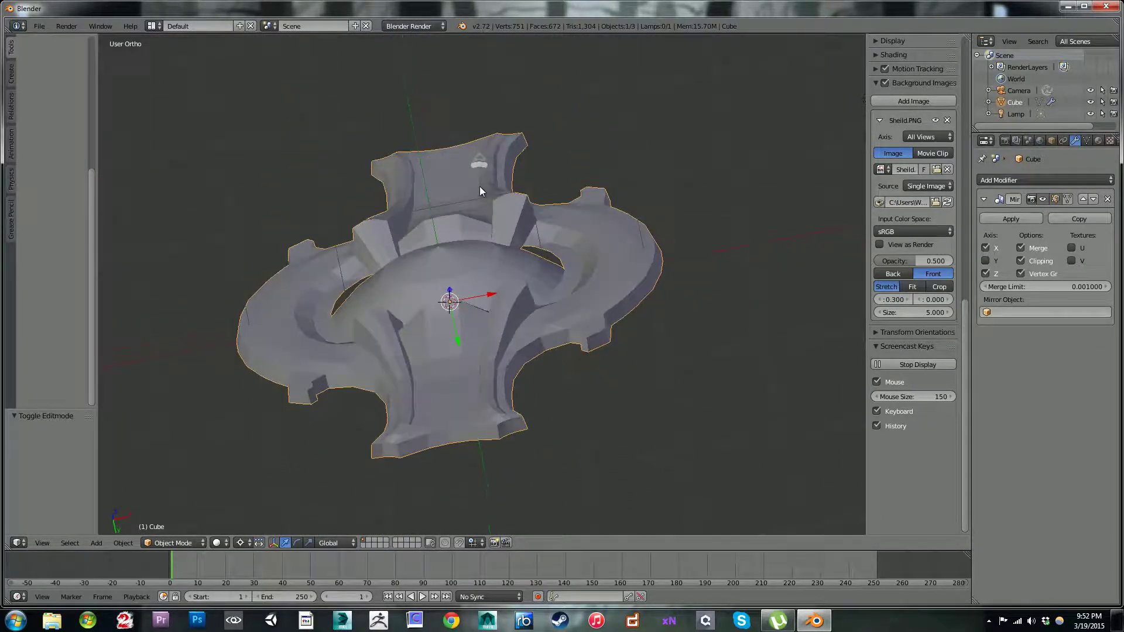
pyautogui.scroll(2, 479, 190)
pyautogui.scroll(2, 468, 217)
pyautogui.press('Tab')
pyautogui.moveTo(455, 237); pyautogui.dragTo(419, 292, button='middle')
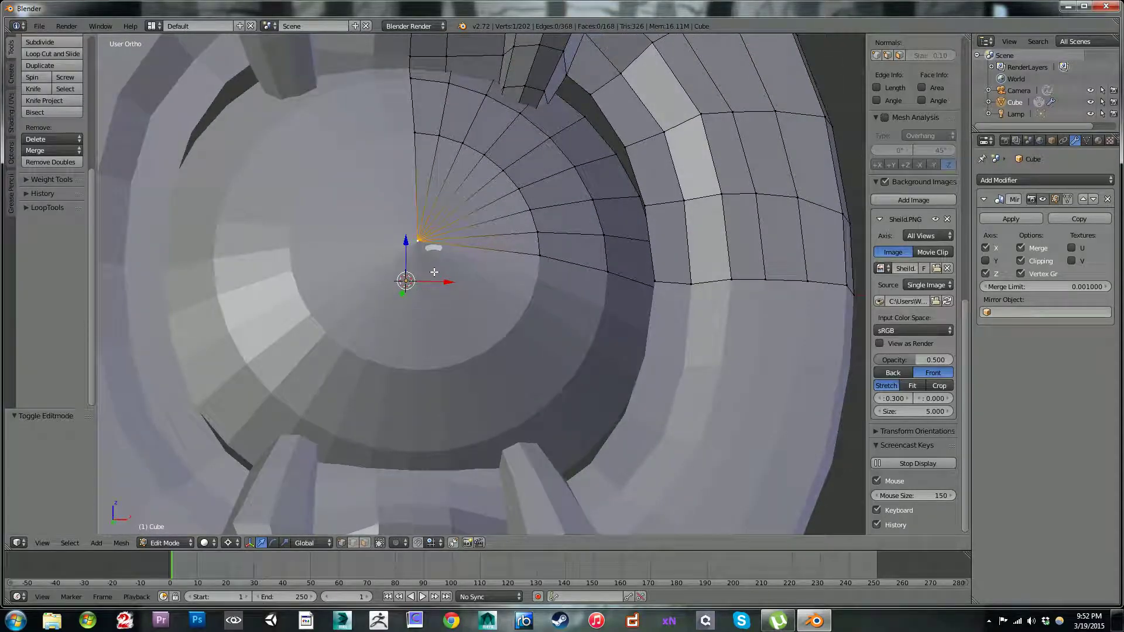
# Step: Undo the merge and move that closed the boss's central hole
pyautogui.hotkey('ctrl', 'z')
pyautogui.hotkey('ctrl', 'z')
pyautogui.hotkey('ctrl', 'z')
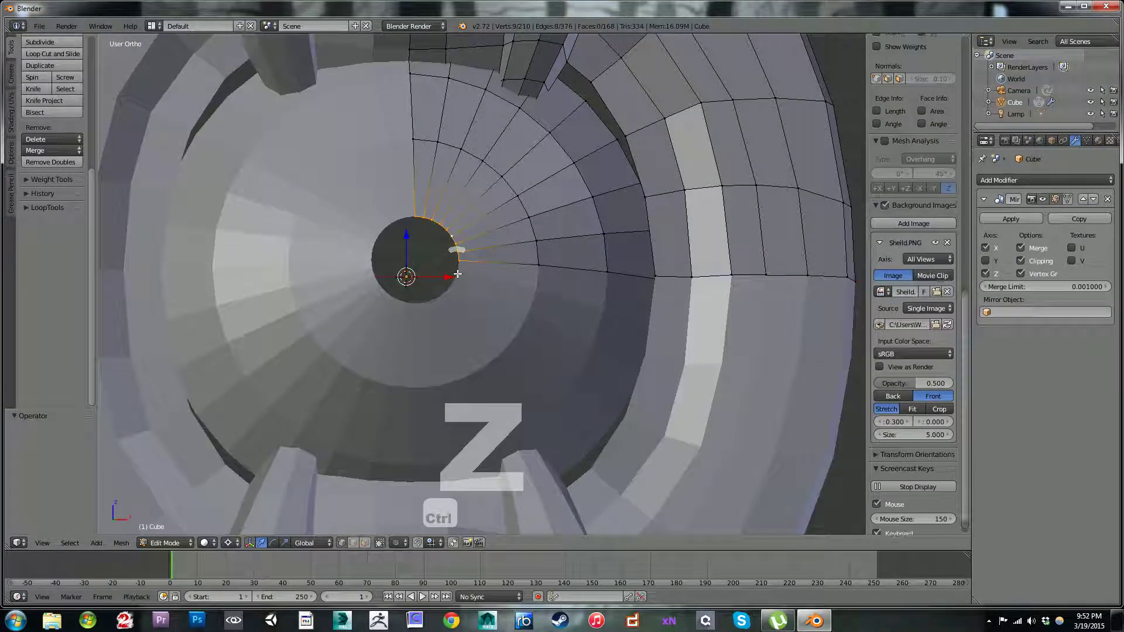
# Step: Select every other radial edge line on the boss's editable quarter, four in all, and dissolve these edges
pyautogui.moveTo(457, 273); pyautogui.dragTo(498, 304, button='middle')
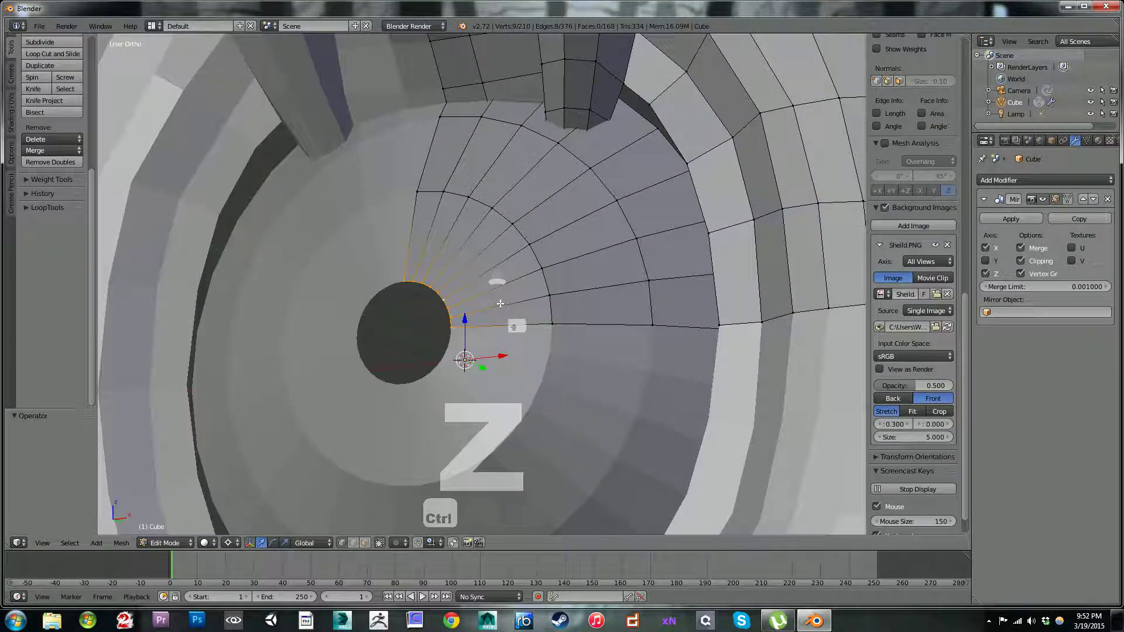
pyautogui.keyDown('alt'); pyautogui.rightClick(514, 297); pyautogui.keyUp('alt')
pyautogui.keyDown('alt'); pyautogui.rightClick(506, 258); pyautogui.keyUp('alt')
pyautogui.keyDown('alt'); pyautogui.keyDown('shift'); pyautogui.rightClick(525, 304); pyautogui.keyUp('shift'); pyautogui.keyUp('alt')
pyautogui.keyDown('alt'); pyautogui.keyDown('shift'); pyautogui.rightClick(483, 231); pyautogui.keyUp('shift'); pyautogui.keyUp('alt')
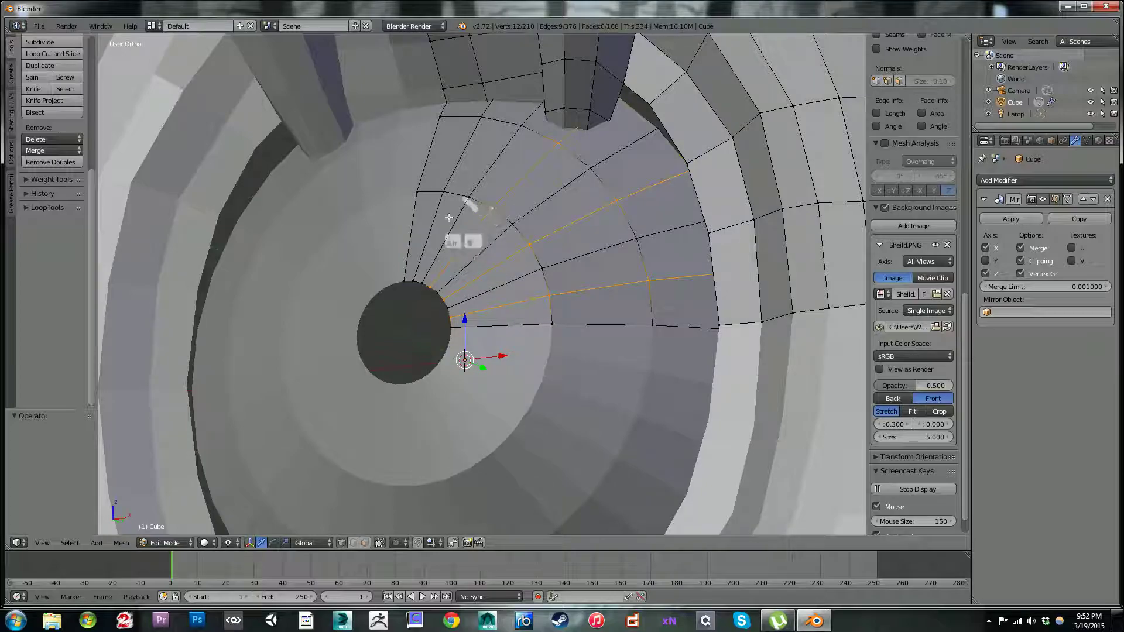
pyautogui.keyDown('alt'); pyautogui.keyDown('shift'); pyautogui.rightClick(442, 204); pyautogui.keyUp('shift'); pyautogui.keyUp('alt')
pyautogui.moveTo(454, 244); pyautogui.dragTo(492, 255, button='middle')
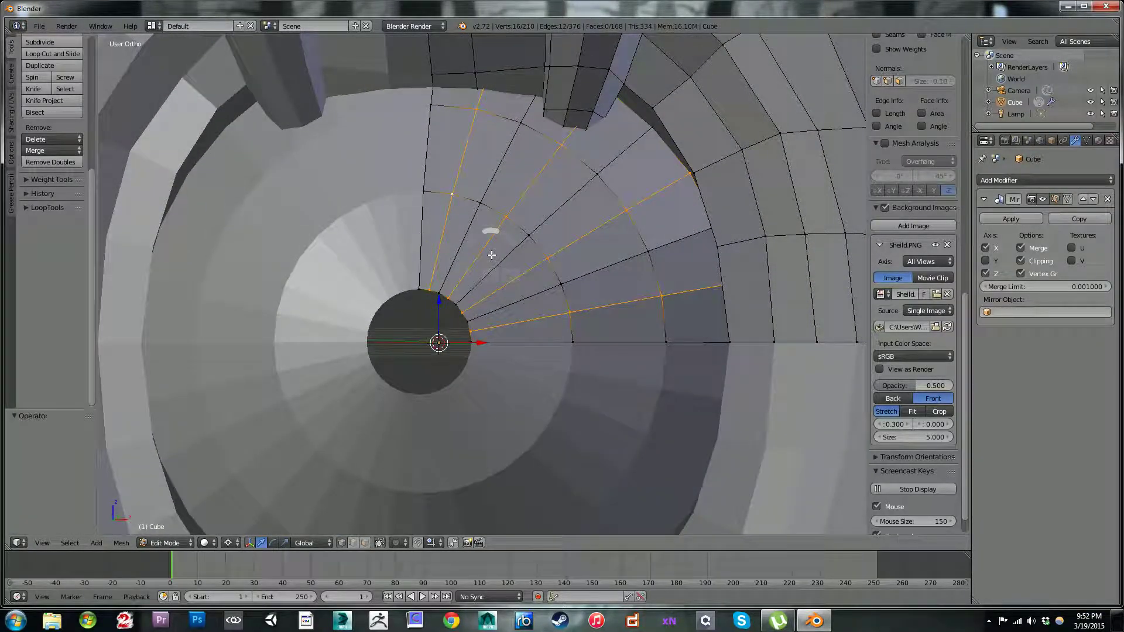
pyautogui.press('x')
pyautogui.press('Down')
pyautogui.press('Down')
pyautogui.press('Down')
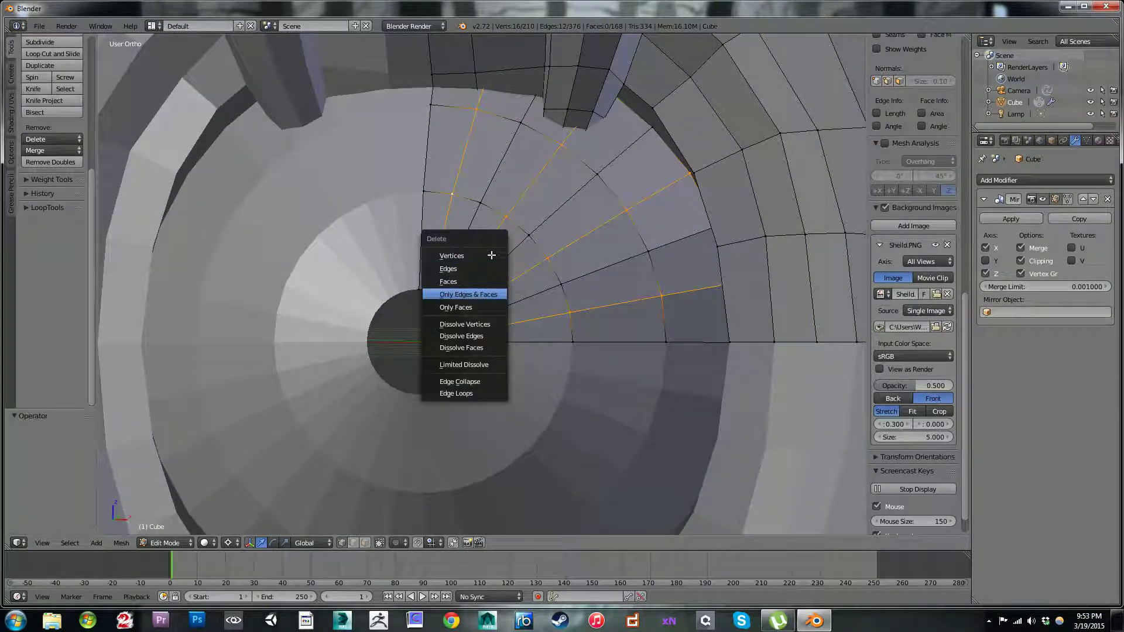
pyautogui.press('Down')
pyautogui.press('Down')
pyautogui.press('Down')
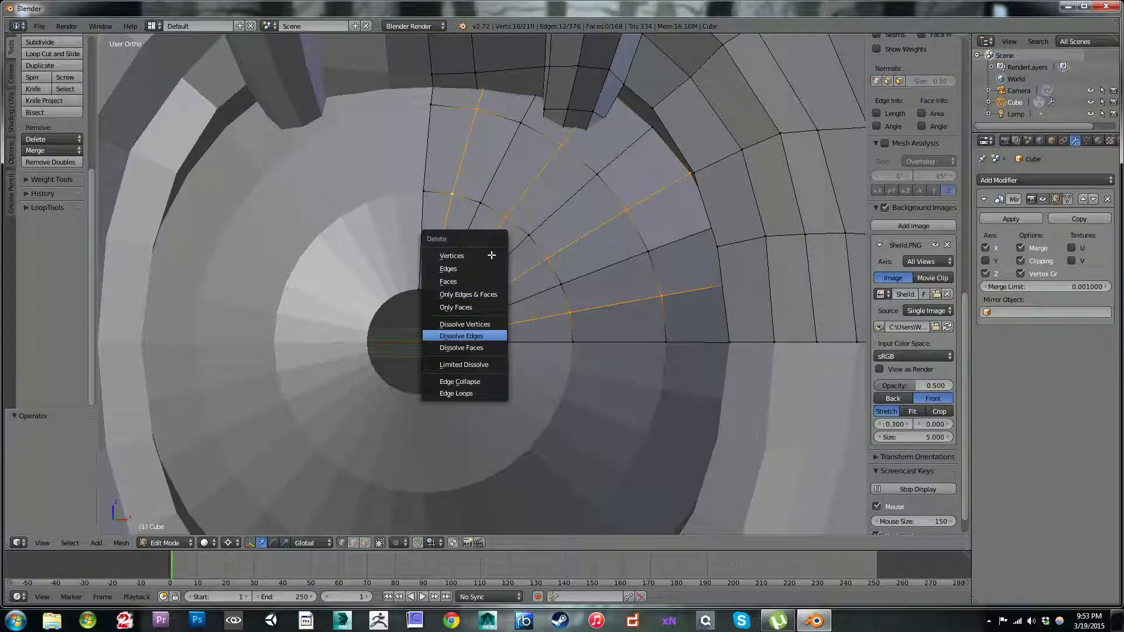
pyautogui.press('Return')
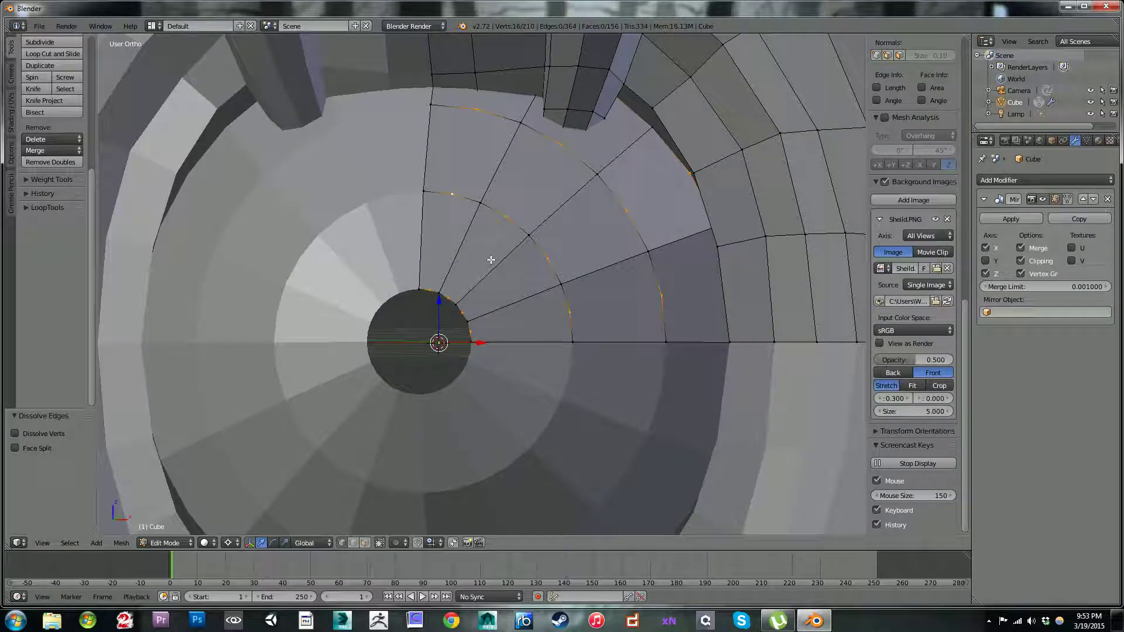
# Step: Dissolve the leftover selected vertices on the boss's concentric rings
pyautogui.press('x')
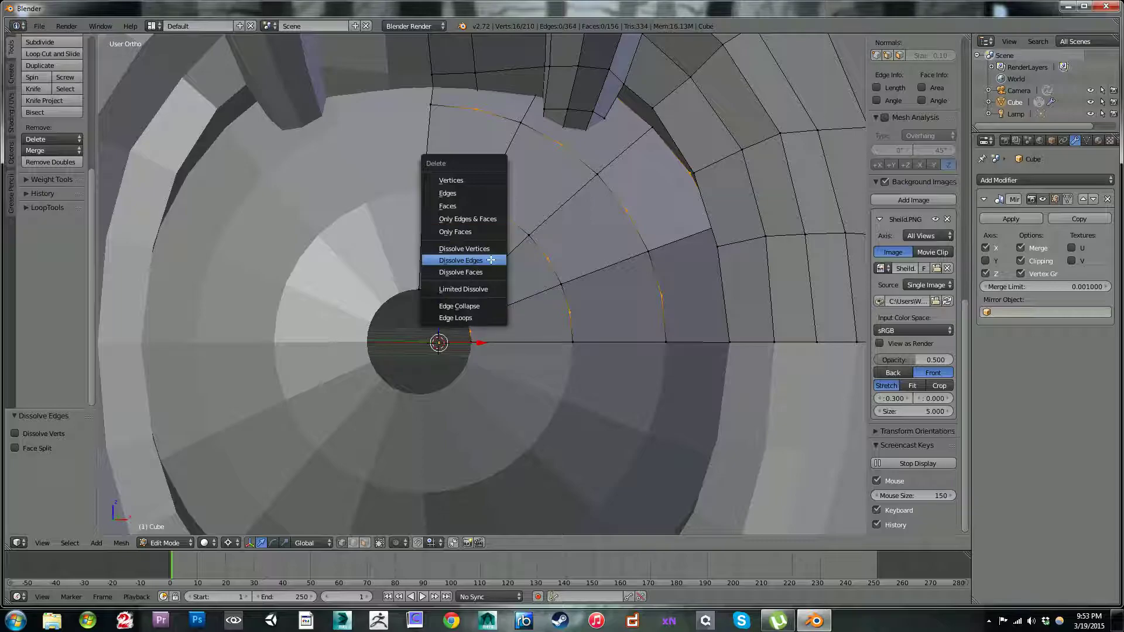
pyautogui.press('Up')
pyautogui.press('Return')
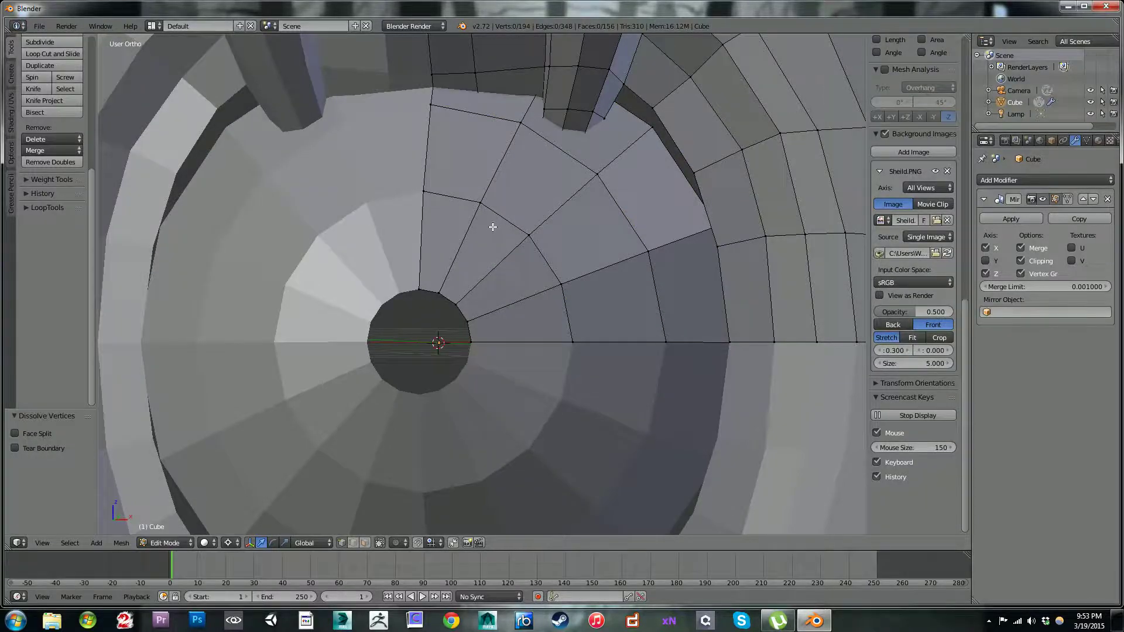
# Step: Extrude the lowest edge of the boss's central hole and move it -0.240 along X to the mirror line
pyautogui.scroll(-6, 493, 227)
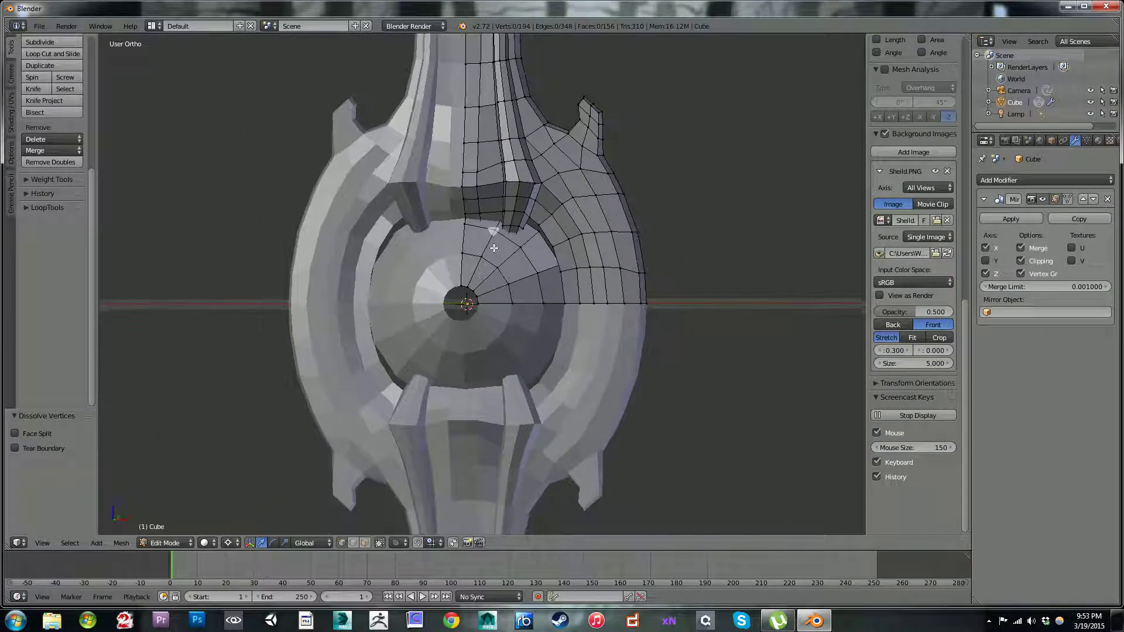
pyautogui.moveTo(504, 272); pyautogui.dragTo(494, 183, button='middle')
pyautogui.scroll(3, 494, 183)
pyautogui.moveTo(492, 253); pyautogui.dragTo(494, 288, button='middle')
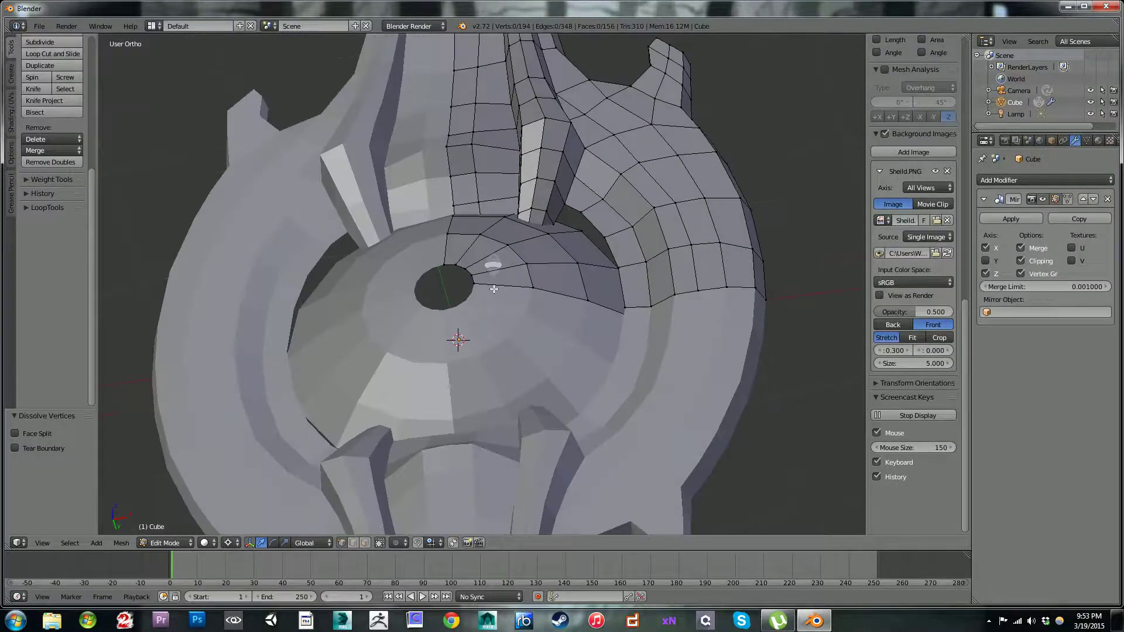
pyautogui.scroll(7, 494, 288)
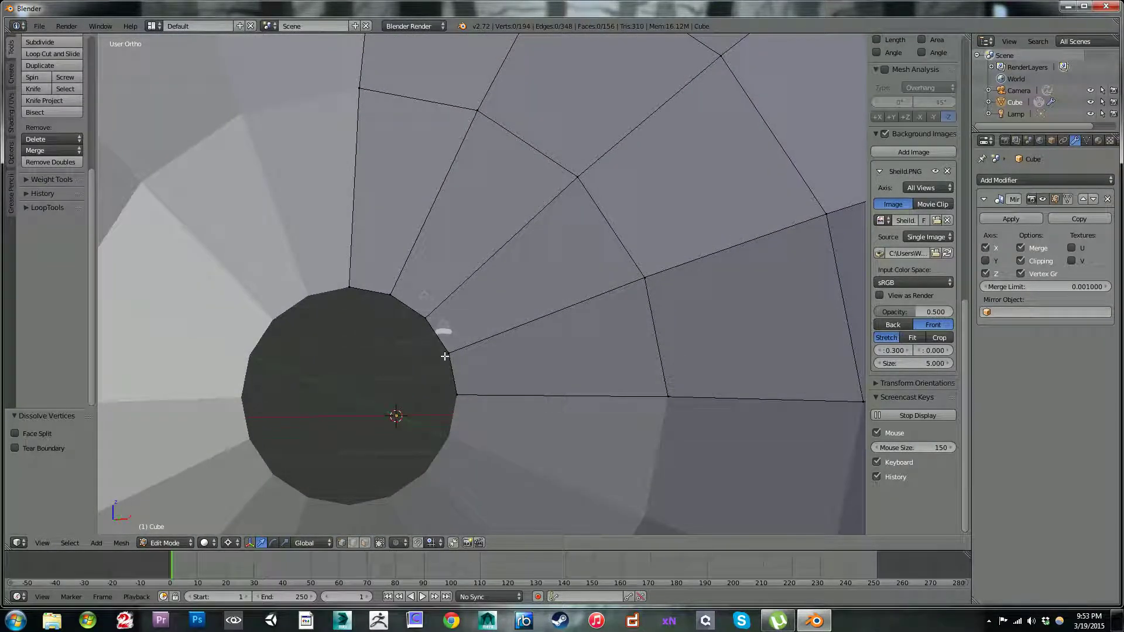
pyautogui.moveTo(445, 356); pyautogui.dragTo(455, 319, button='middle')
pyautogui.rightClick(456, 314)
pyautogui.keyDown('shift'); pyautogui.rightClick(465, 356); pyautogui.keyUp('shift')
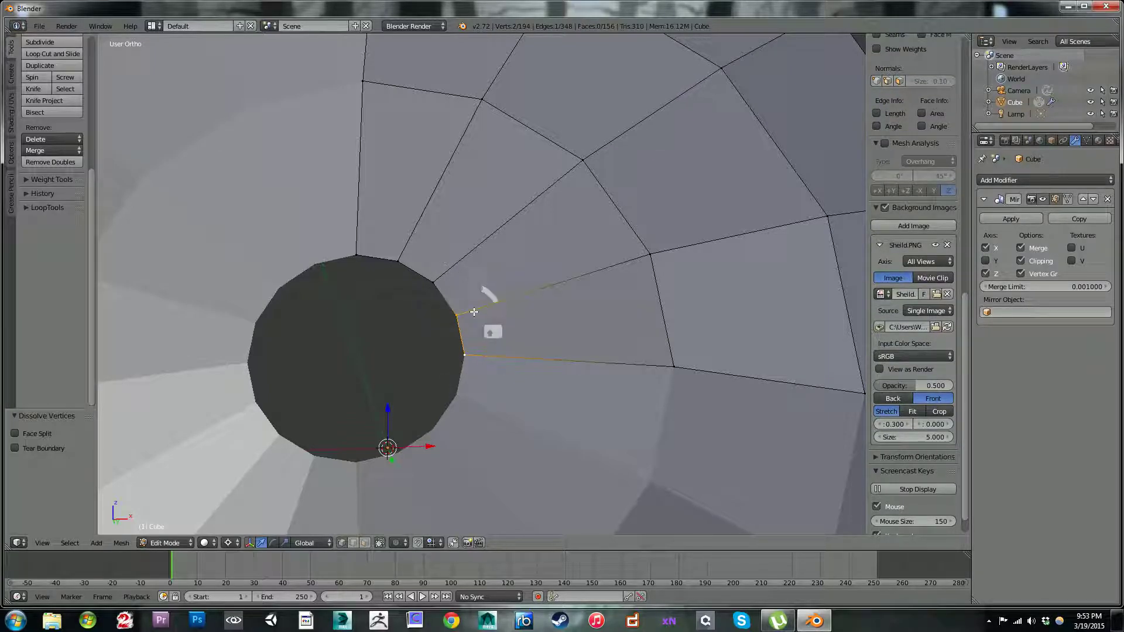
pyautogui.press('e')
pyautogui.rightClick(465, 367)
pyautogui.moveTo(431, 449); pyautogui.dragTo(307, 450)
# Step: Add one centred loop cut across the new strip in the boss's central hole
pyautogui.hotkey('ctrl', 'r')
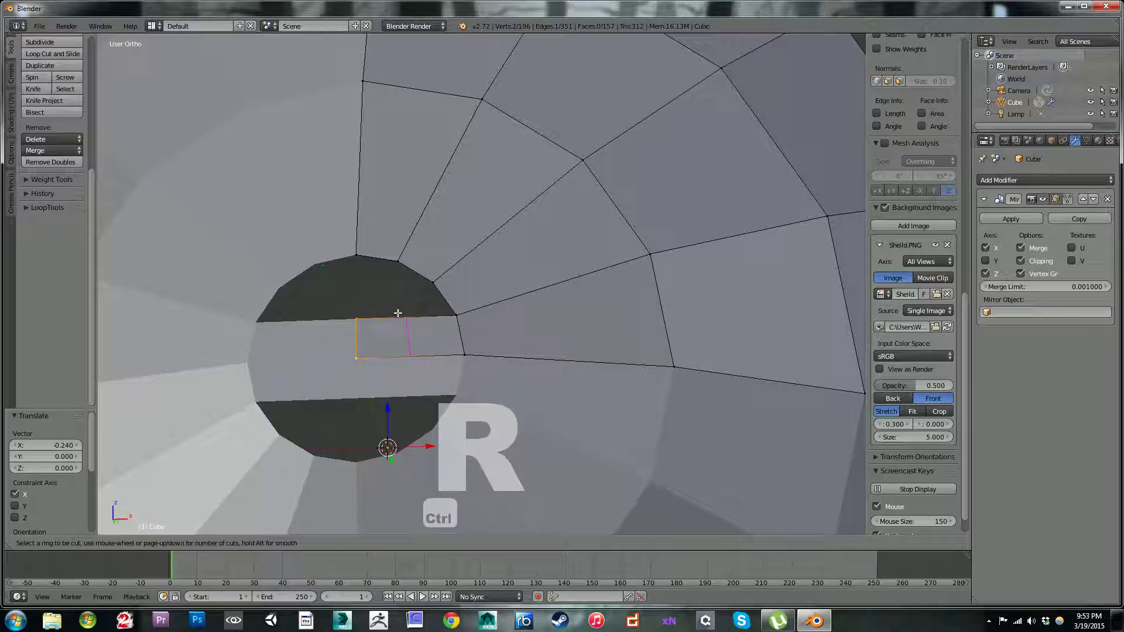
pyautogui.click(397, 315)
pyautogui.click(397, 310)
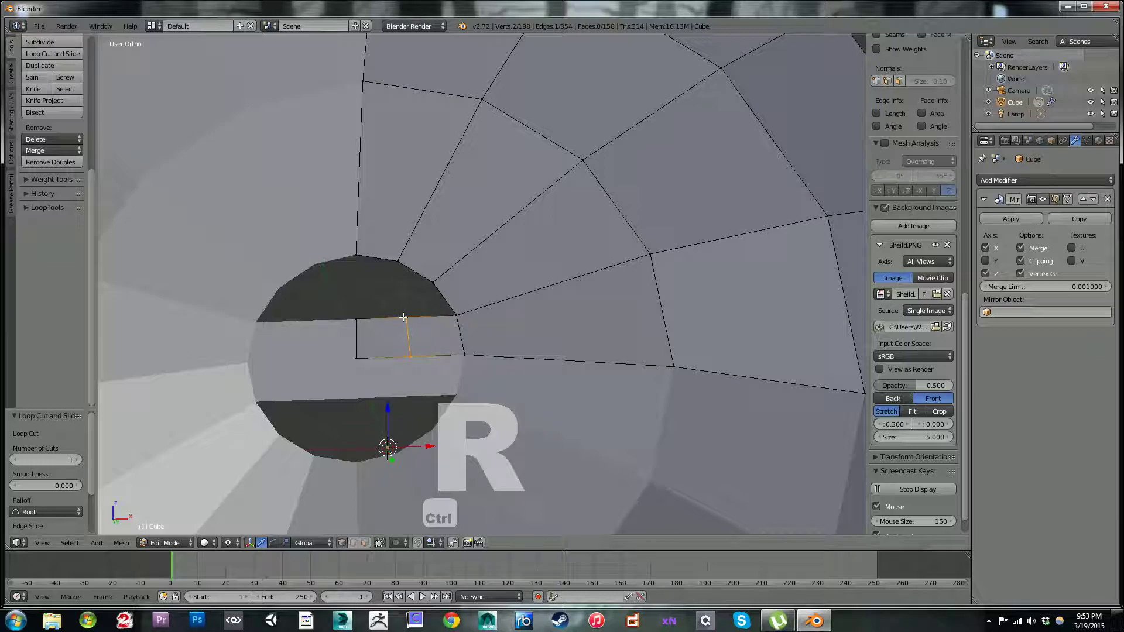
# Step: Try to fill a face between the strip's loop cut and three vertices on the hole's rim, and undo the attempt
pyautogui.keyDown('shift'); pyautogui.rightClick(404, 317); pyautogui.keyUp('shift')
pyautogui.keyDown('shift'); pyautogui.rightClick(398, 262); pyautogui.keyUp('shift')
pyautogui.keyDown('shift'); pyautogui.rightClick(433, 282); pyautogui.keyUp('shift')
pyautogui.keyDown('shift'); pyautogui.rightClick(457, 316); pyautogui.keyUp('shift')
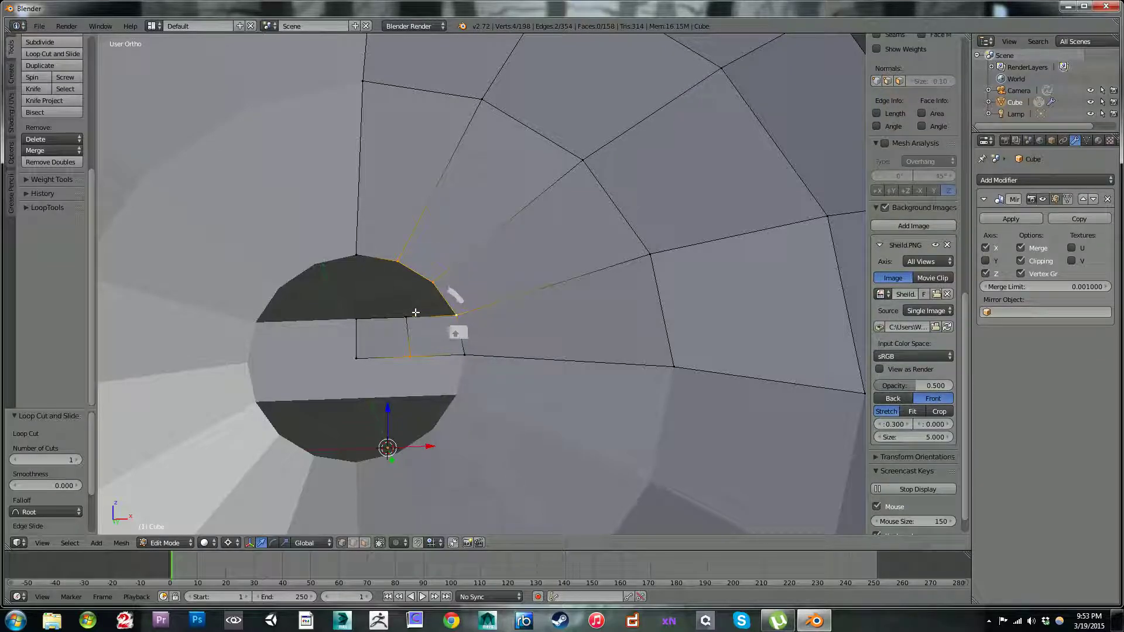
pyautogui.press('f')
pyautogui.hotkey('ctrl', 'z')
pyautogui.hotkey('ctrl', 'z')
pyautogui.hotkey('ctrl', 'z')
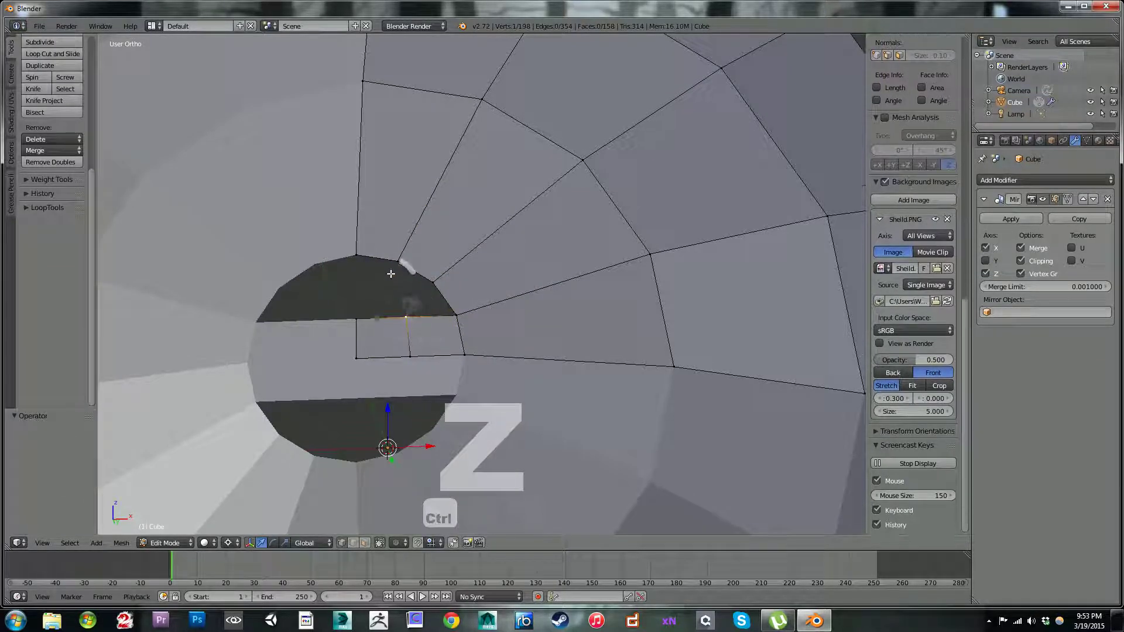
# Step: Fill the remaining gap above the strip with two four-sided faces reaching up to the hole's rim
pyautogui.keyDown('shift'); pyautogui.rightClick(432, 282); pyautogui.keyUp('shift')
pyautogui.keyDown('shift'); pyautogui.rightClick(453, 313); pyautogui.keyUp('shift')
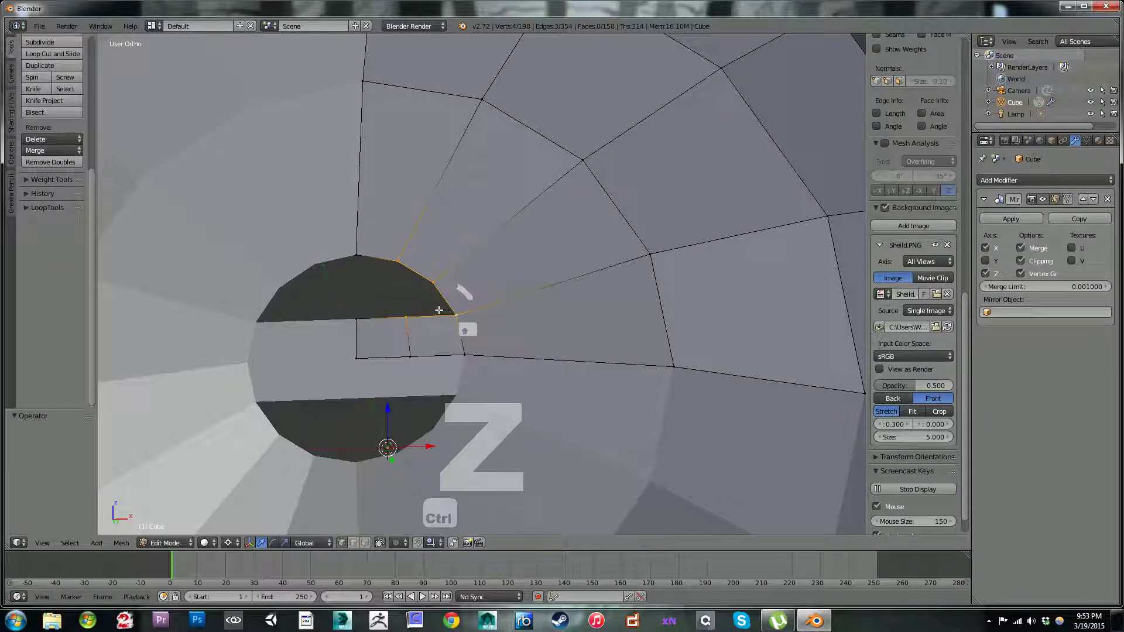
pyautogui.press('f')
pyautogui.rightClick(410, 314)
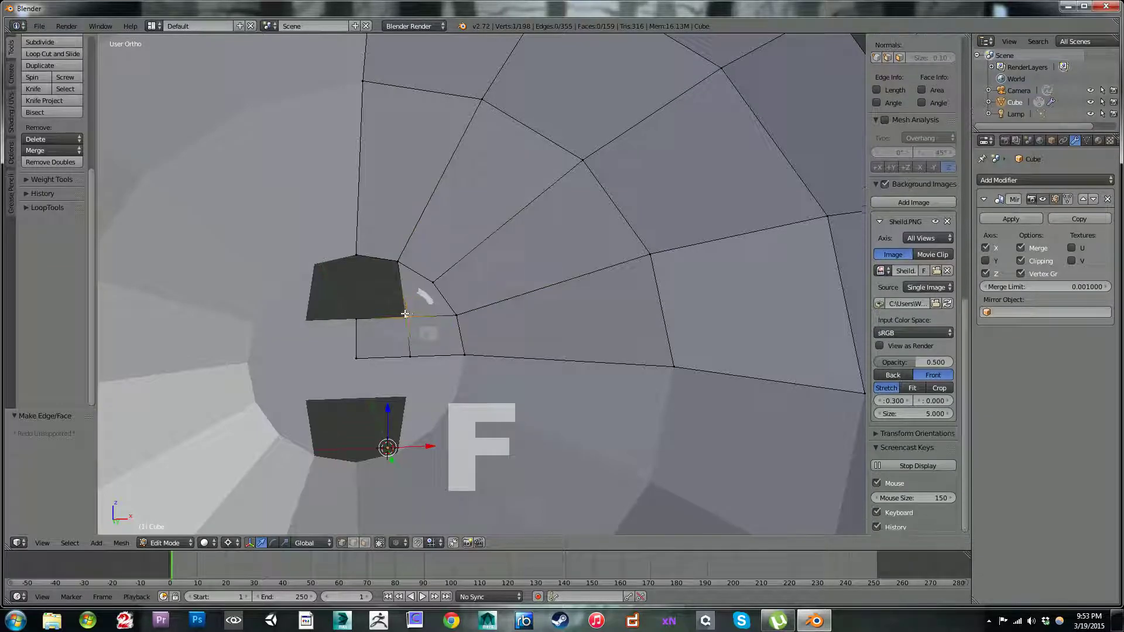
pyautogui.keyDown('shift'); pyautogui.rightClick(360, 317); pyautogui.keyUp('shift')
pyautogui.keyDown('shift'); pyautogui.rightClick(358, 260); pyautogui.keyUp('shift')
pyautogui.keyDown('shift'); pyautogui.rightClick(399, 264); pyautogui.keyUp('shift')
pyautogui.press('f')
# Step: Select the four vertices of the small square face at the boss's centre and move them -0.015 along Y
pyautogui.moveTo(398, 263); pyautogui.dragTo(368, 328, button='middle')
pyautogui.rightClick(344, 333)
pyautogui.keyDown('shift'); pyautogui.rightClick(350, 369); pyautogui.keyUp('shift')
pyautogui.keyDown('shift'); pyautogui.rightClick(314, 375); pyautogui.keyUp('shift')
pyautogui.keyDown('shift'); pyautogui.rightClick(310, 350); pyautogui.keyUp('shift')
pyautogui.moveTo(372, 360); pyautogui.dragTo(348, 377, button='middle')
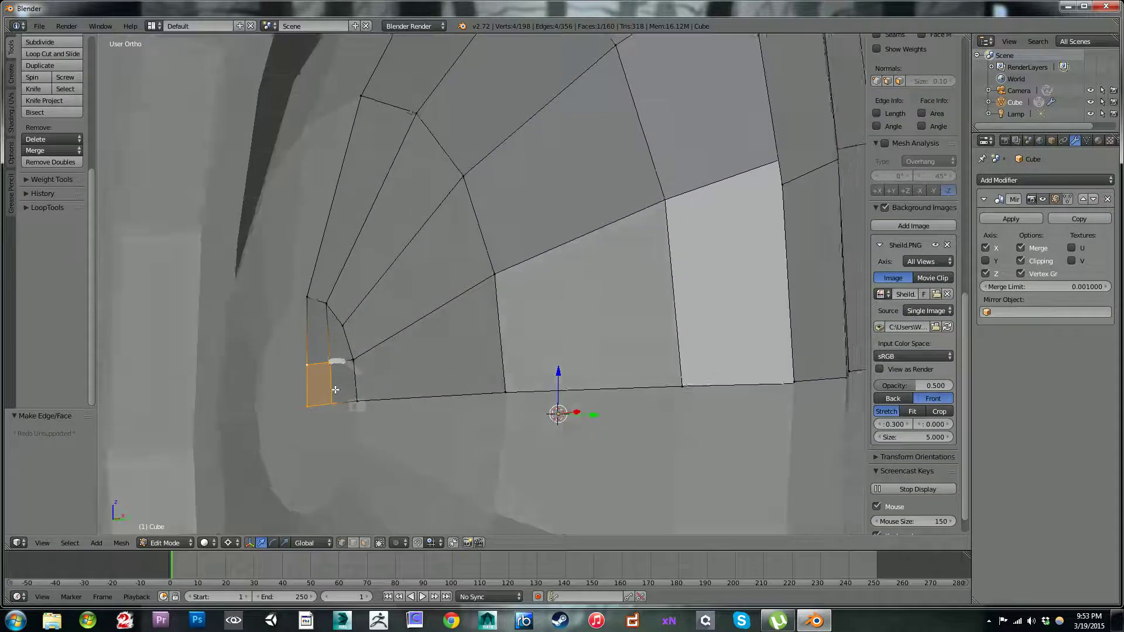
pyautogui.press('g')
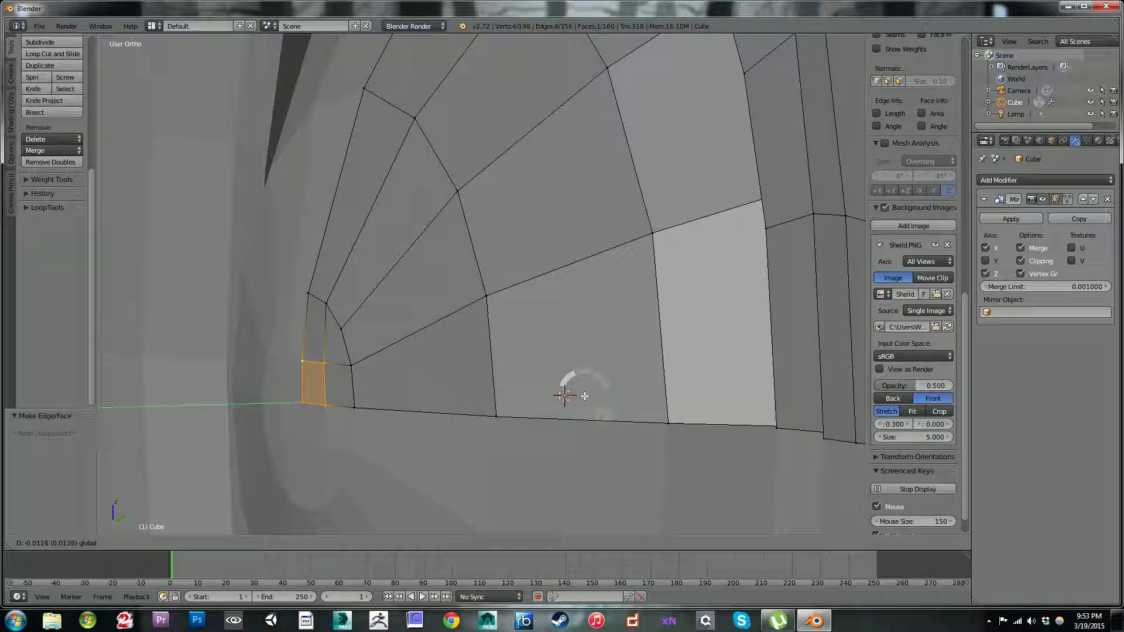
pyautogui.click(583, 395)
# Step: Select the five-vertex edge loop on the boss's outer rim and switch to the front view over the shield reference
pyautogui.scroll(-8, 509, 293)
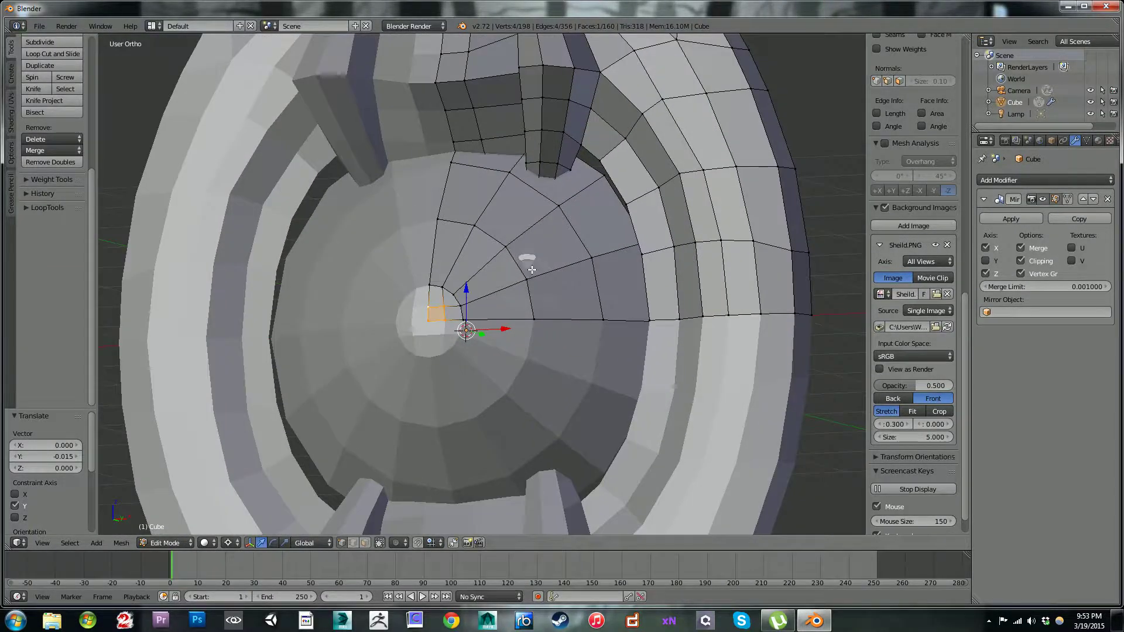
pyautogui.moveTo(531, 269); pyautogui.dragTo(589, 224, button='middle')
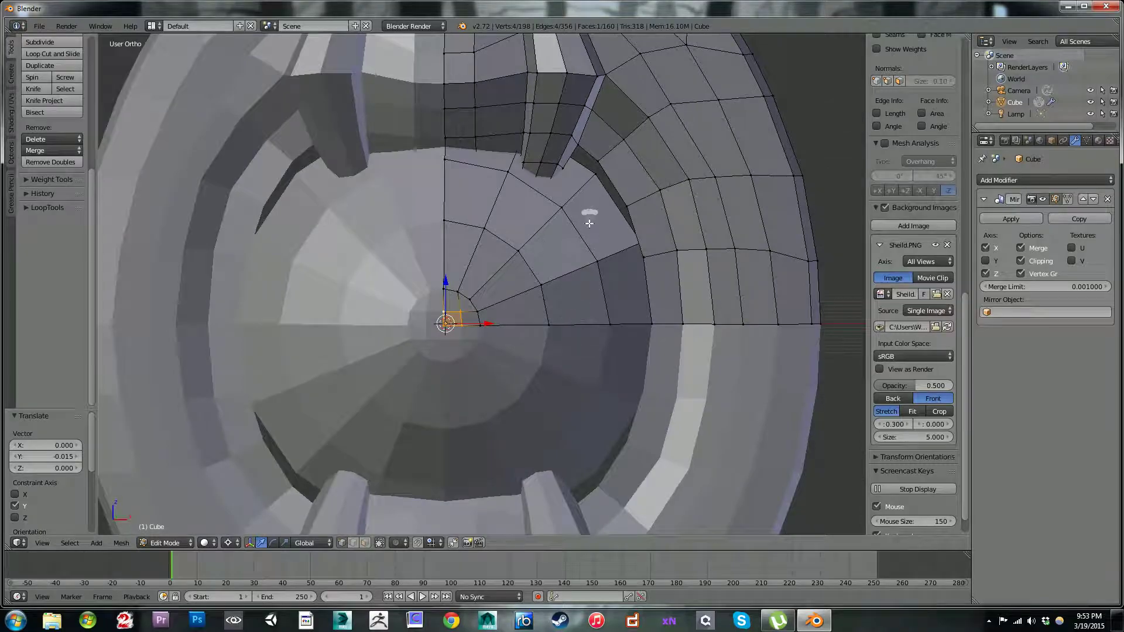
pyautogui.keyDown('alt'); pyautogui.rightClick(606, 188); pyautogui.keyUp('alt')
pyautogui.scroll(-6, 603, 201)
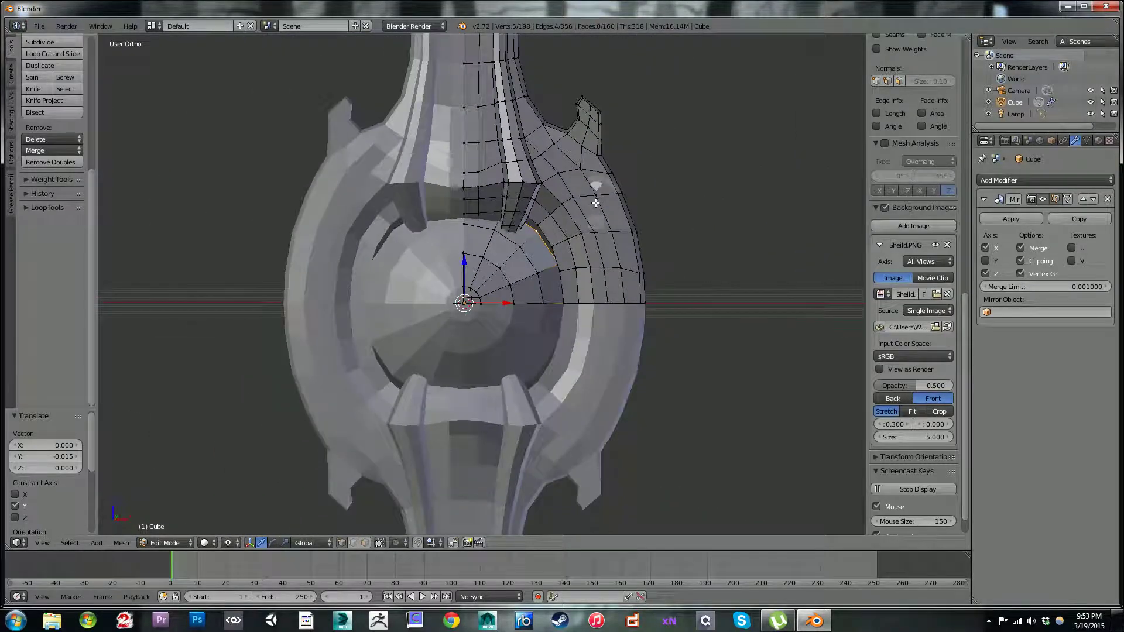
pyautogui.press('KP_1')
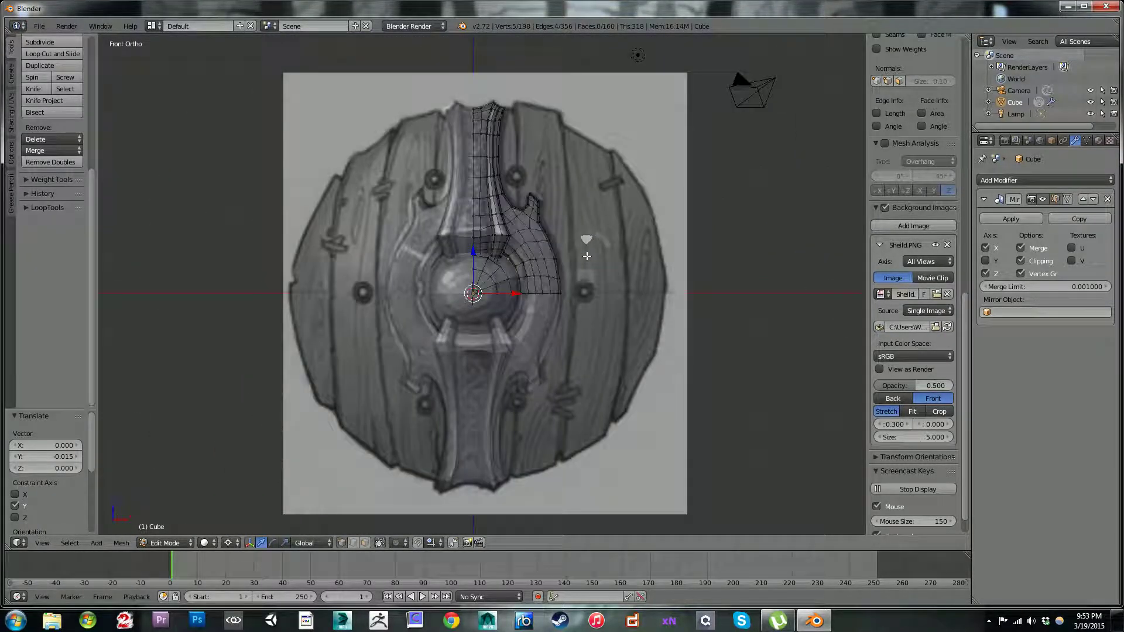
pyautogui.scroll(8, 588, 256)
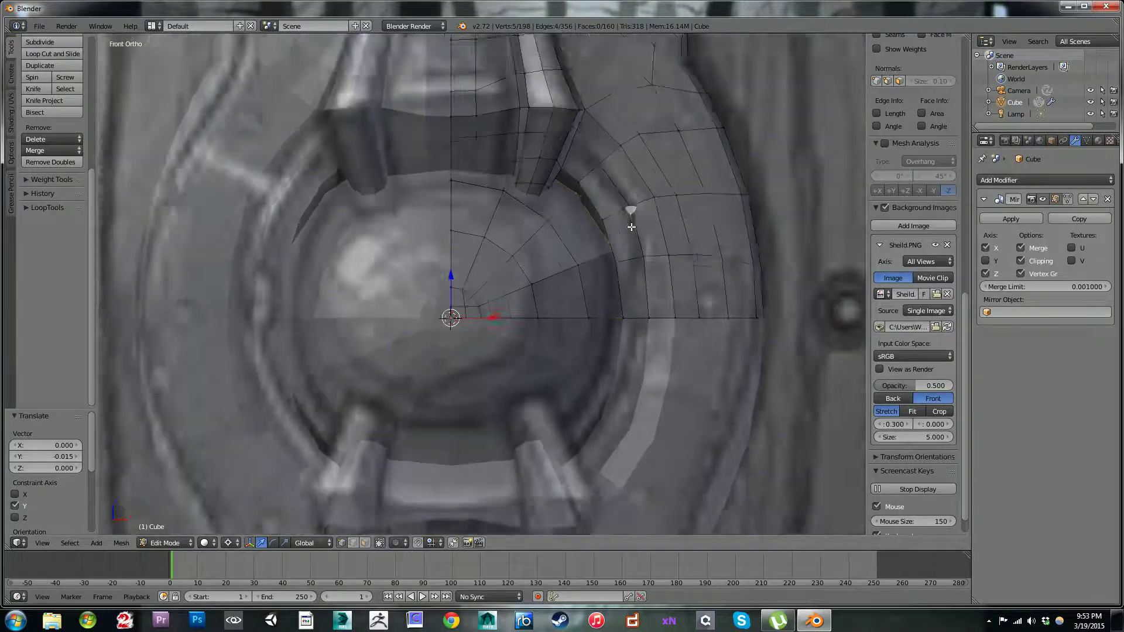
pyautogui.scroll(-5, 631, 226)
pyautogui.moveTo(636, 226); pyautogui.dragTo(507, 184, button='middle')
pyautogui.press('KP_1')
pyautogui.press('KP_3')
pyautogui.press('KP_1')
pyautogui.scroll(-3, 519, 188)
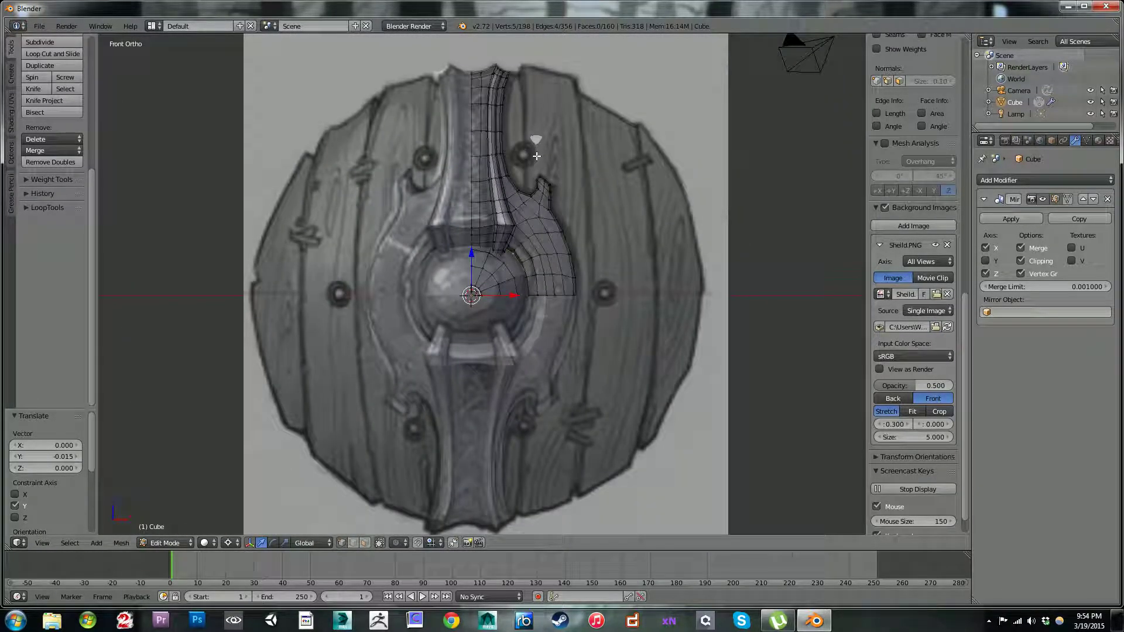
# Step: Extrude the boss's rim loop once in place, then extrude it again and scale it by 1.824 and 0.961 to the metal plate's edge
pyautogui.press('e')
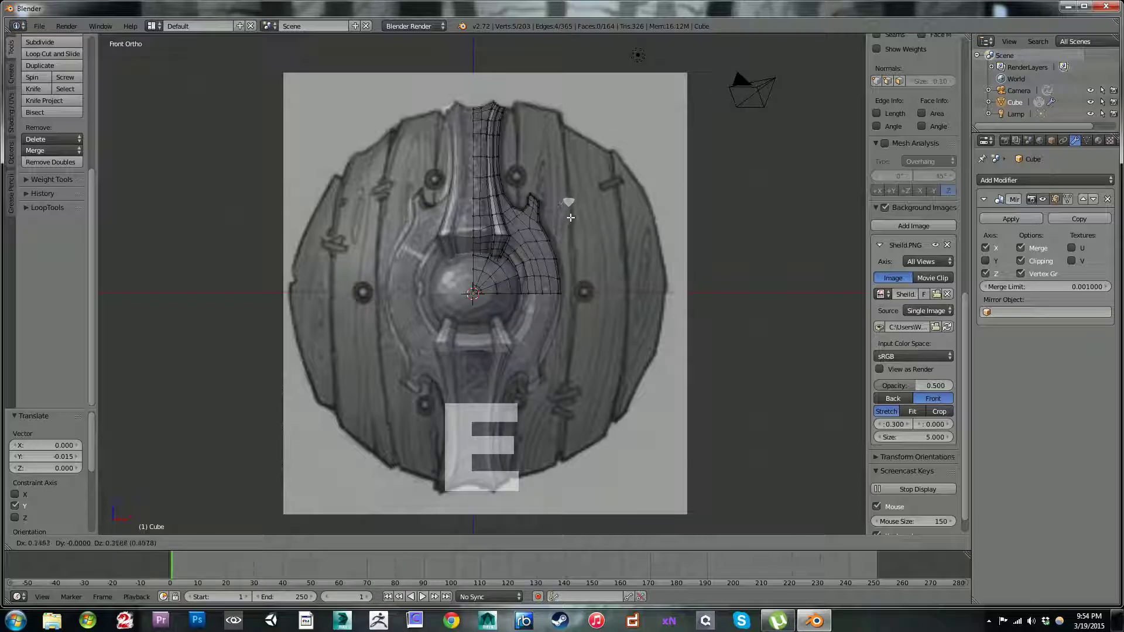
pyautogui.rightClick(587, 209)
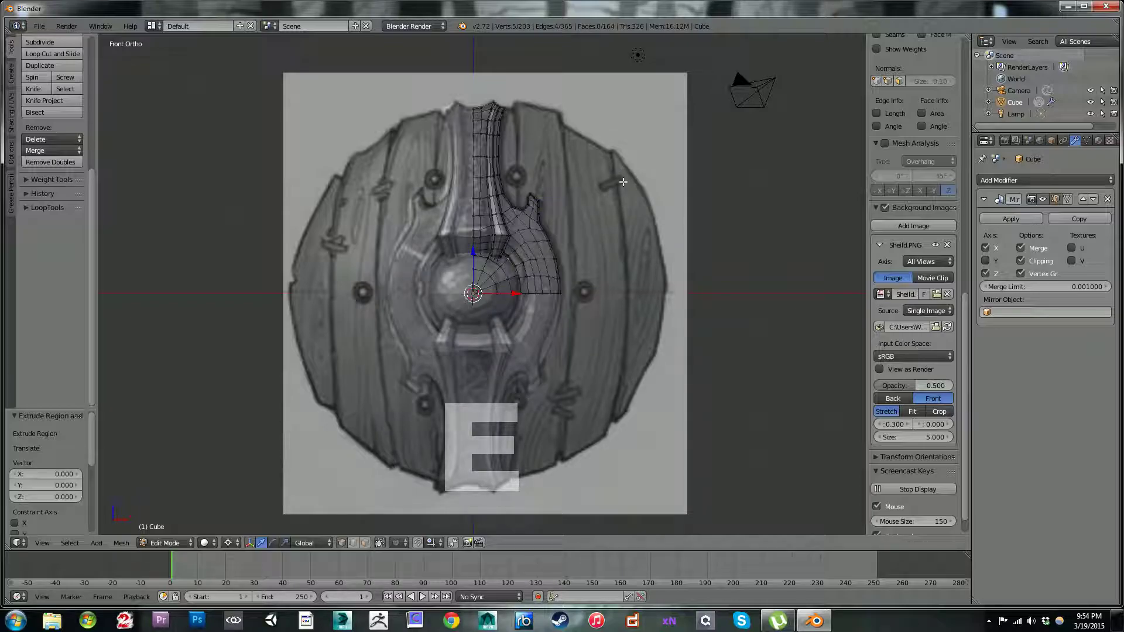
pyautogui.scroll(5, 523, 288)
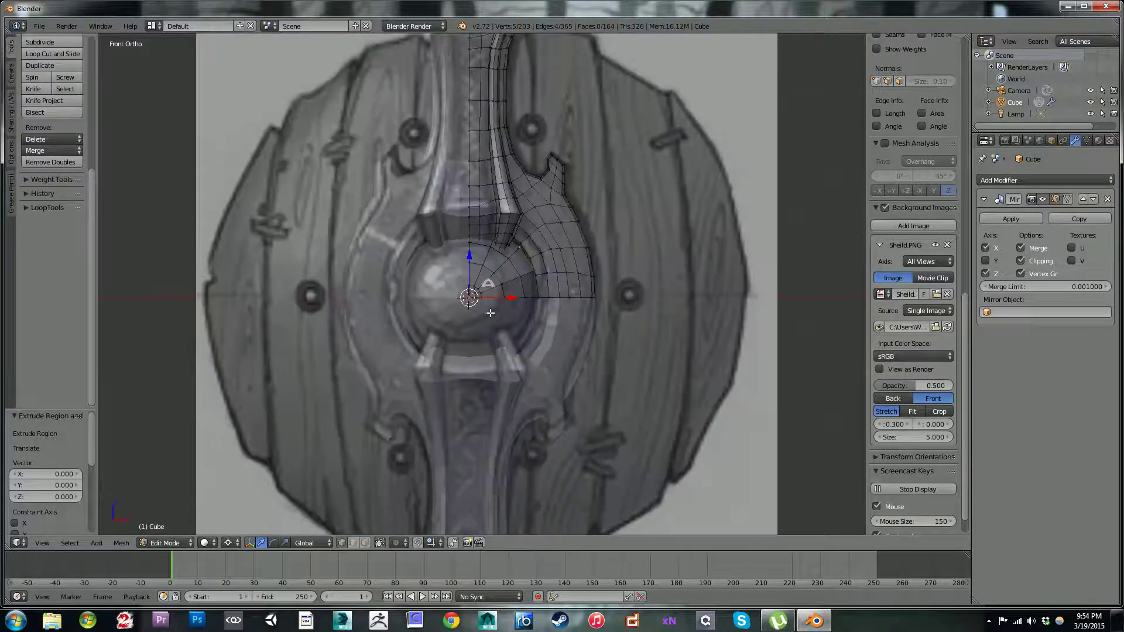
pyautogui.scroll(1, 523, 288)
pyautogui.press('e')
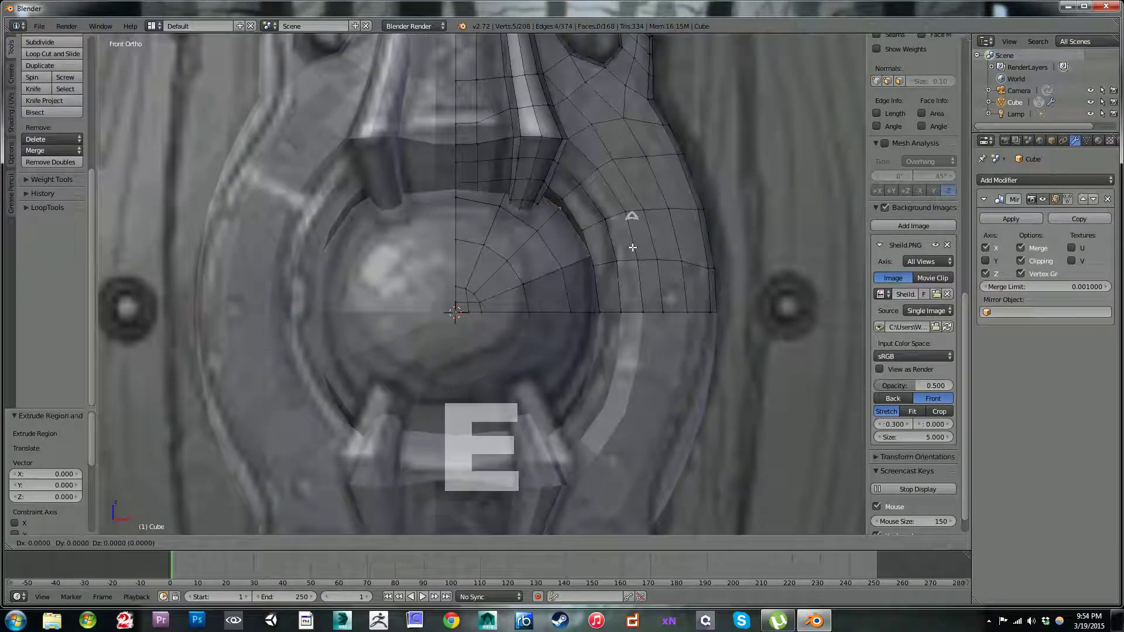
pyautogui.press('s')
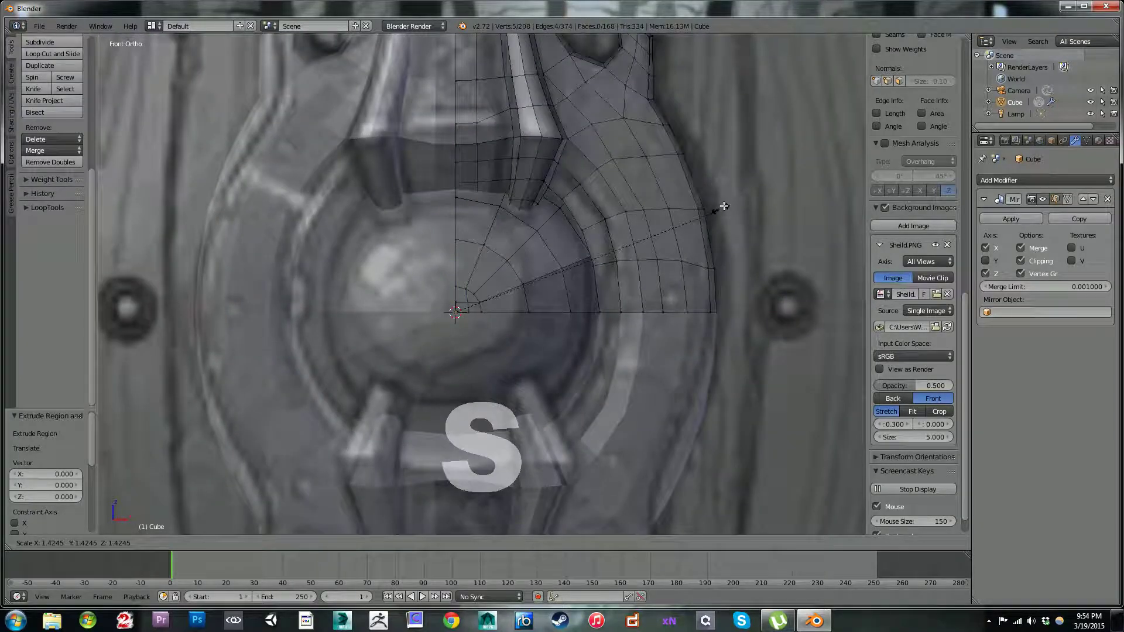
pyautogui.click(780, 150)
pyautogui.scroll(-1, 751, 202)
pyautogui.press('s')
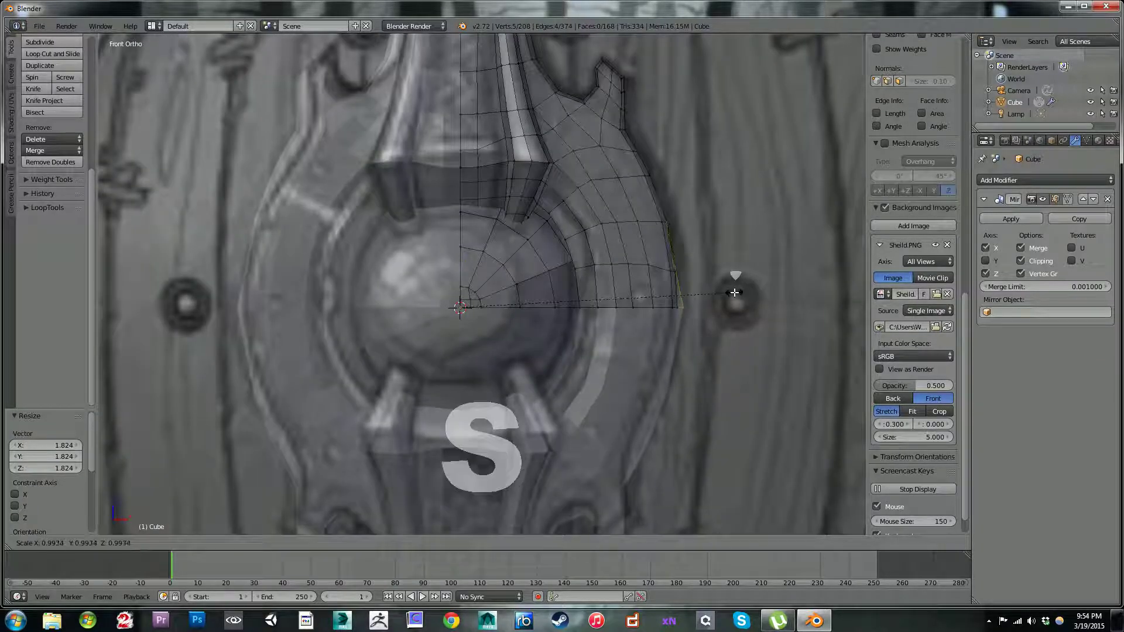
pyautogui.click(726, 295)
pyautogui.scroll(-2, 725, 269)
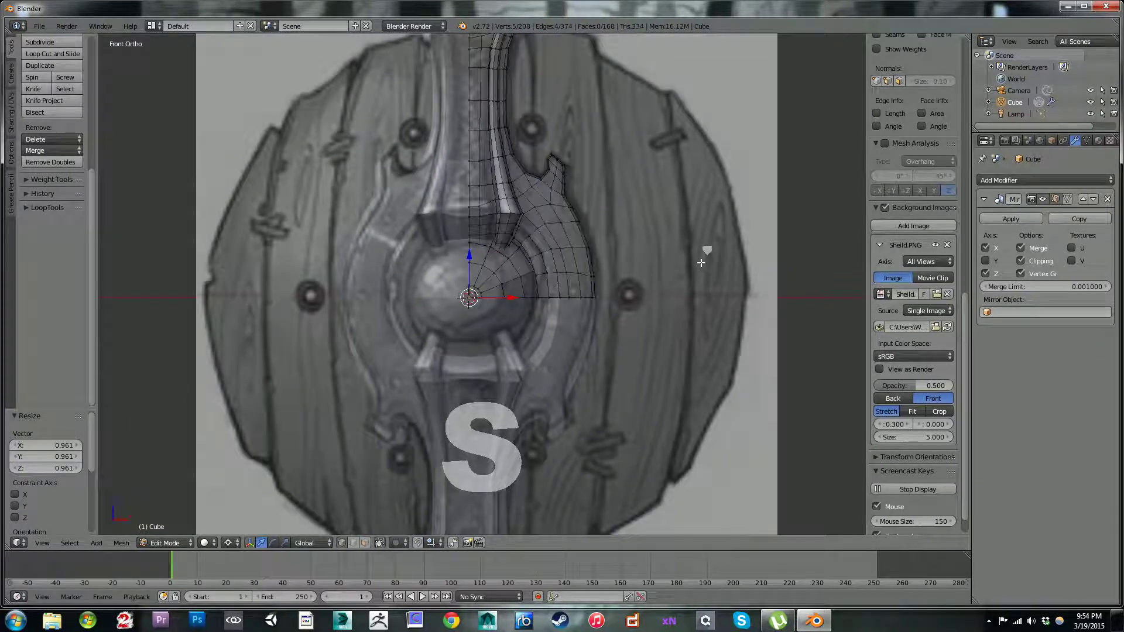
# Step: Extrude the loop again from the plate's edge and scale it by 1.553 and 0.917 out over the wooden planks
pyautogui.scroll(2, 710, 257)
pyautogui.press('e')
pyautogui.click(701, 265)
pyautogui.press('s')
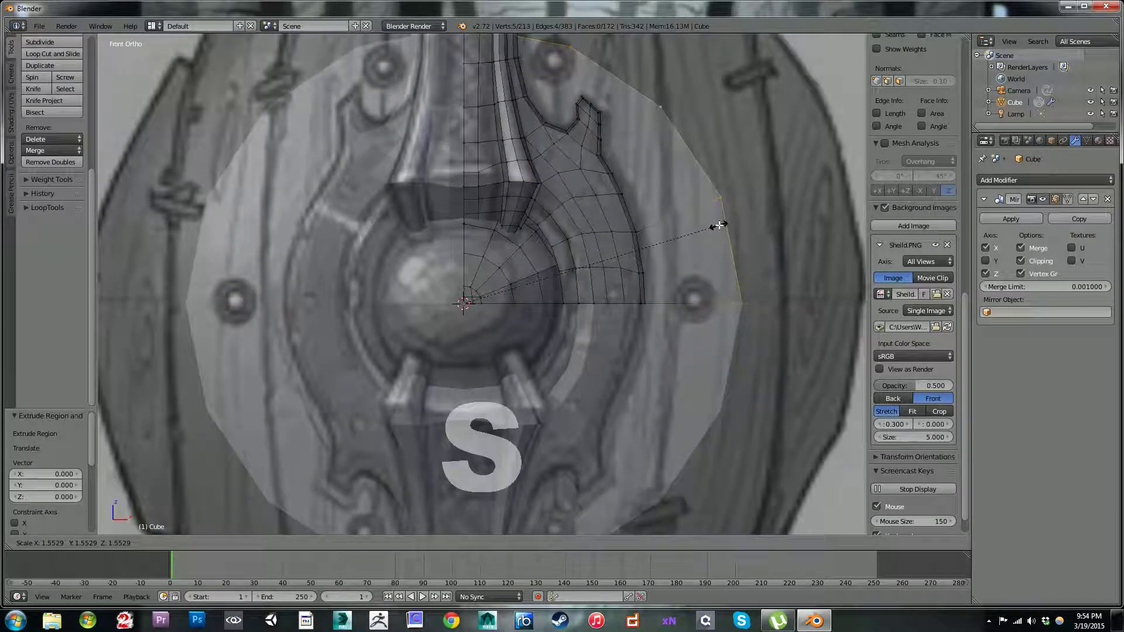
pyautogui.click(717, 226)
pyautogui.scroll(-2, 716, 225)
pyautogui.scroll(2, 679, 227)
pyautogui.press('s')
pyautogui.click(689, 293)
pyautogui.scroll(-3, 673, 205)
pyautogui.scroll(2, 615, 175)
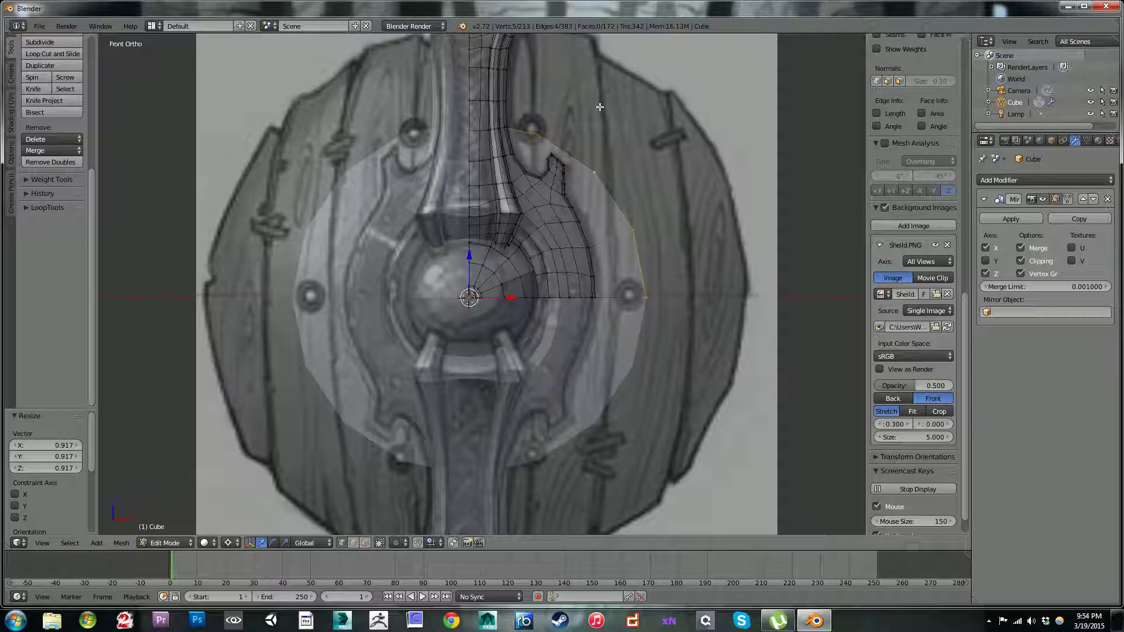
# Step: Extrude the disc's outer edge loop and scale it outward by 1.276
pyautogui.keyDown('shift'); pyautogui.moveTo(583, 76); pyautogui.dragTo(600, 199, button='middle'); pyautogui.keyUp('shift')
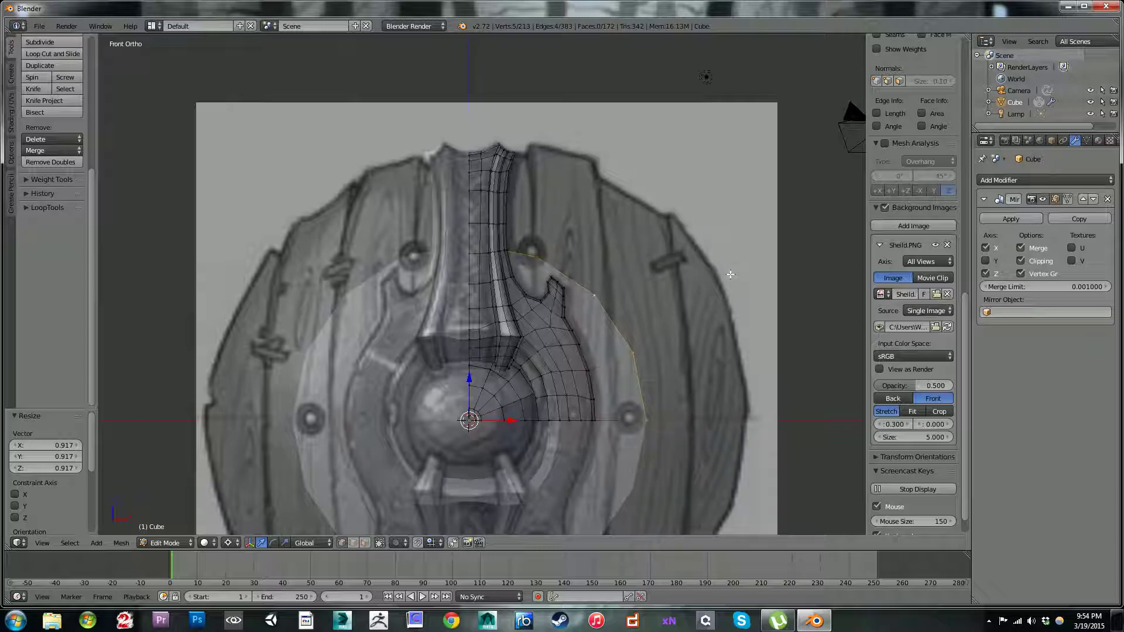
pyautogui.scroll(-3, 652, 252)
pyautogui.scroll(-4, 642, 249)
pyautogui.scroll(5, 641, 263)
pyautogui.scroll(2, 624, 292)
pyautogui.press('e')
pyautogui.press('s')
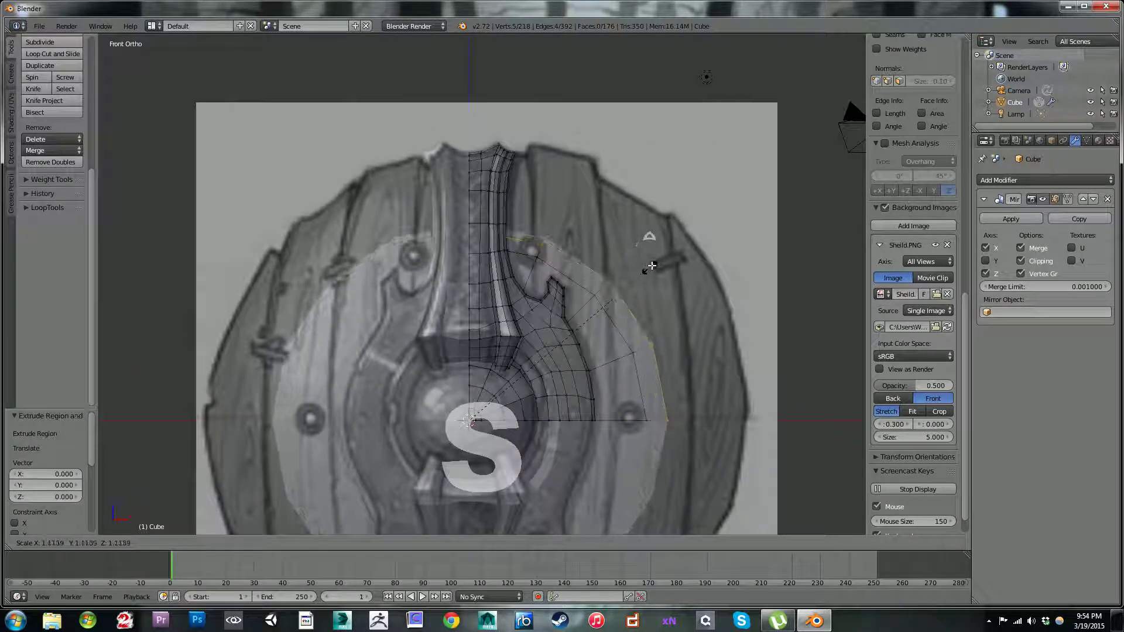
pyautogui.click(670, 252)
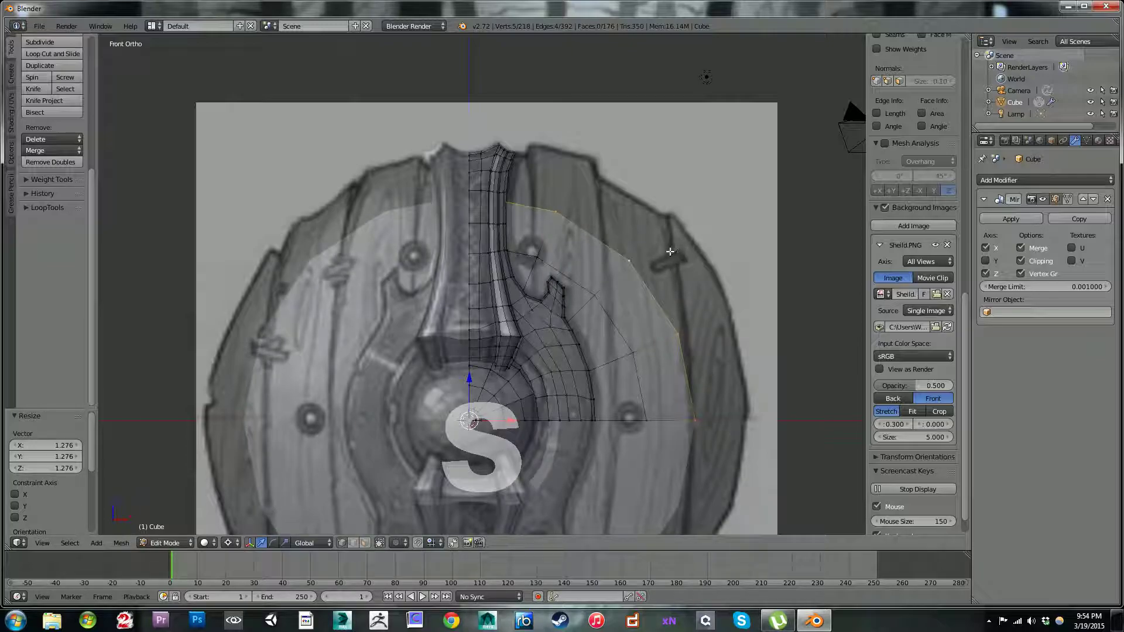
# Step: Extrude the outer loop twice more, scaling by 1.180 and 1.042, to reach the shield's drawn outline
pyautogui.press('e')
pyautogui.press('s')
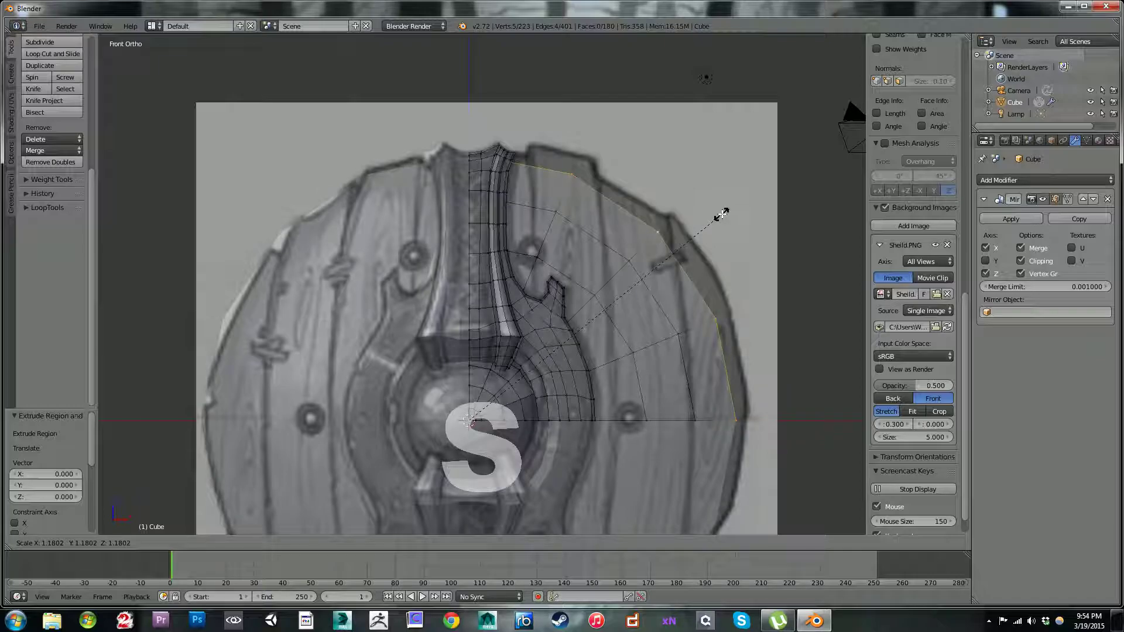
pyautogui.click(722, 214)
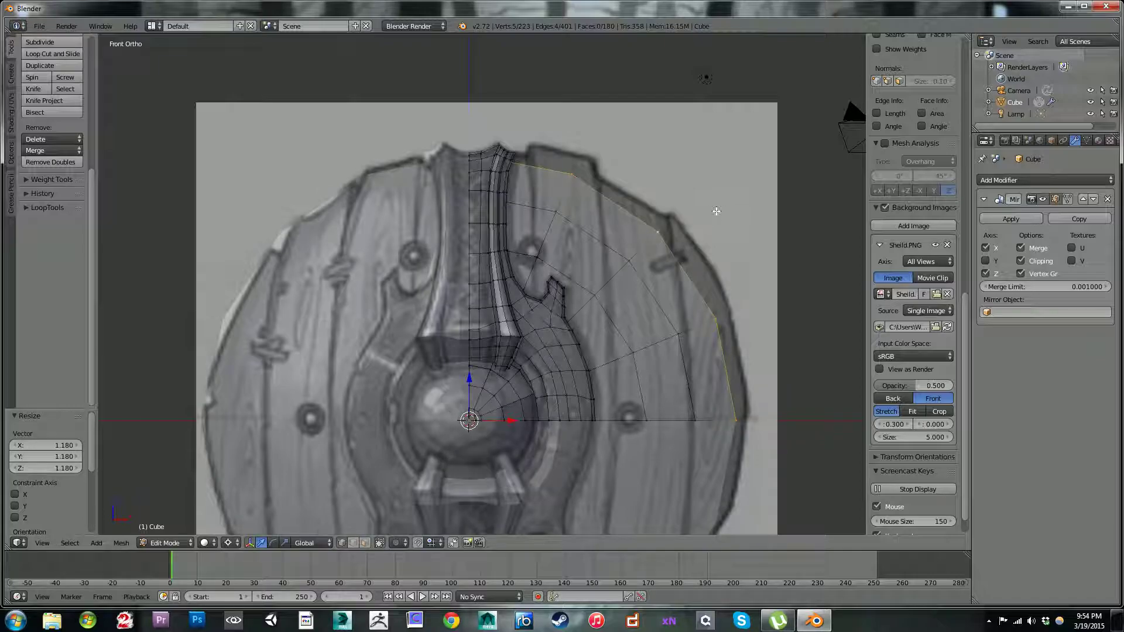
pyautogui.press('e')
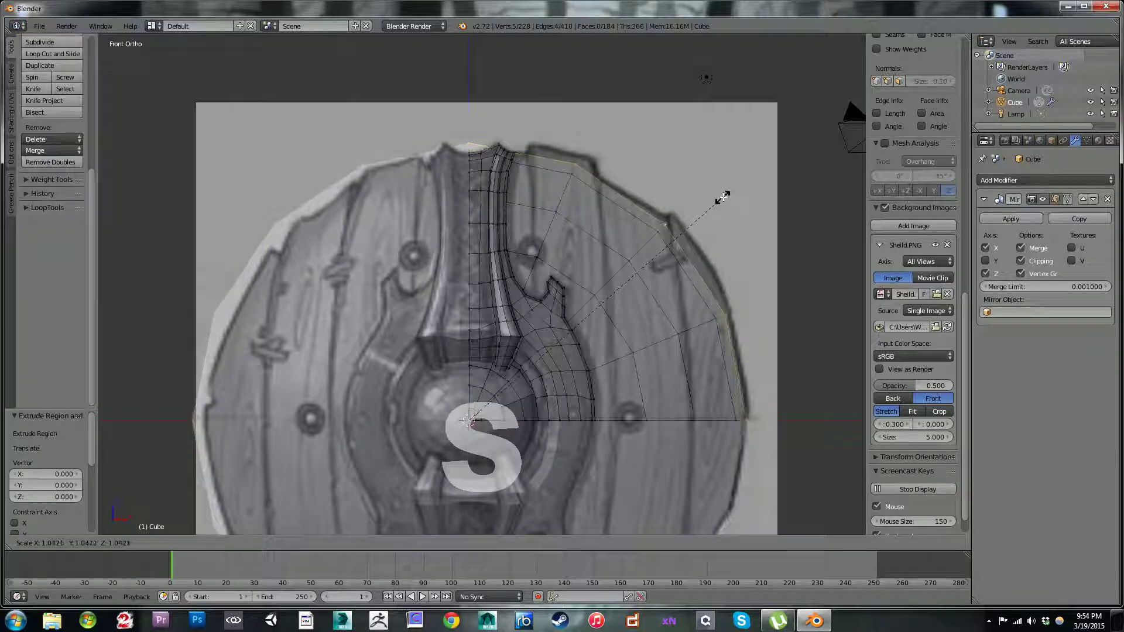
pyautogui.click(722, 197)
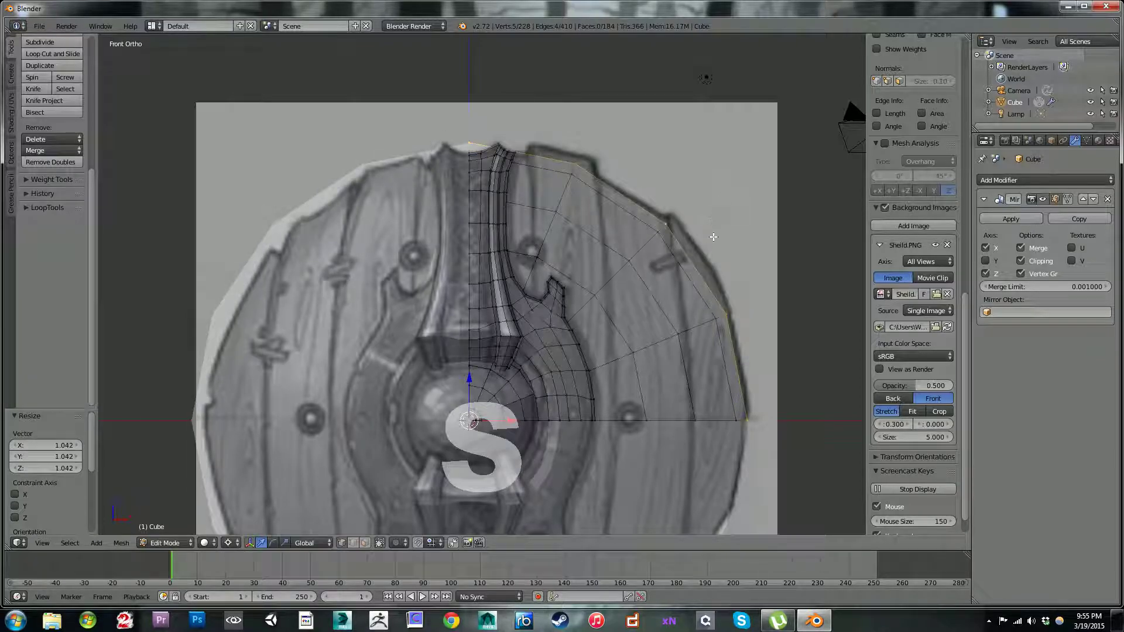
# Step: Move the three outermost rim vertices from the horizontal axis up to the third plank's corner onto the shield's drawn outline
pyautogui.rightClick(730, 315)
pyautogui.press('g')
pyautogui.click(753, 309)
pyautogui.press('g')
pyautogui.click(756, 420)
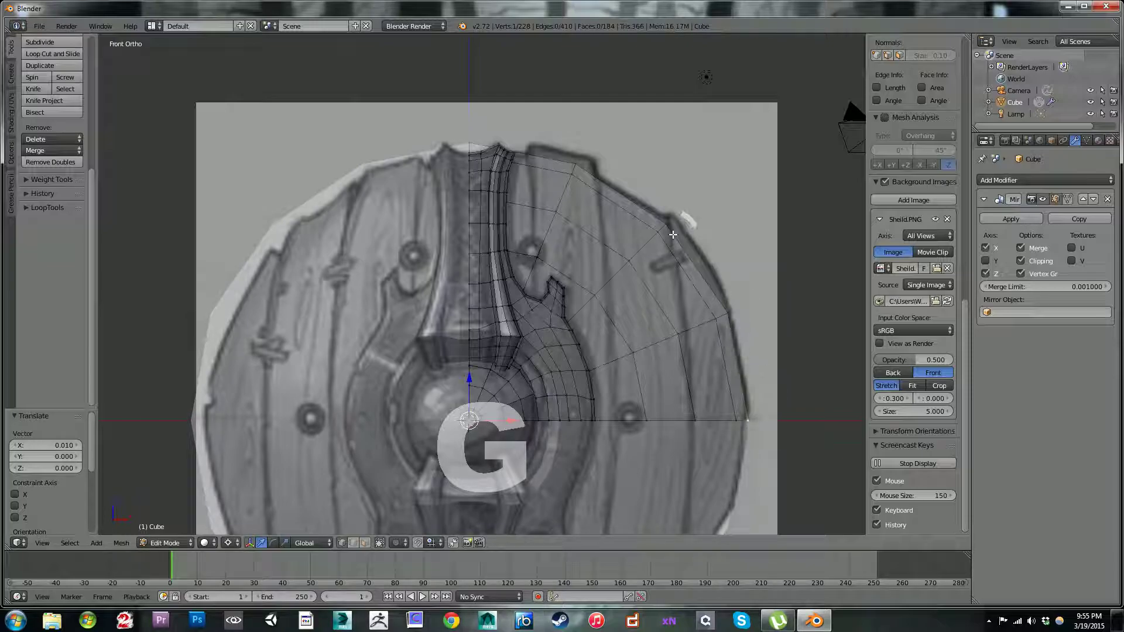
pyautogui.press('g')
pyautogui.click(688, 202)
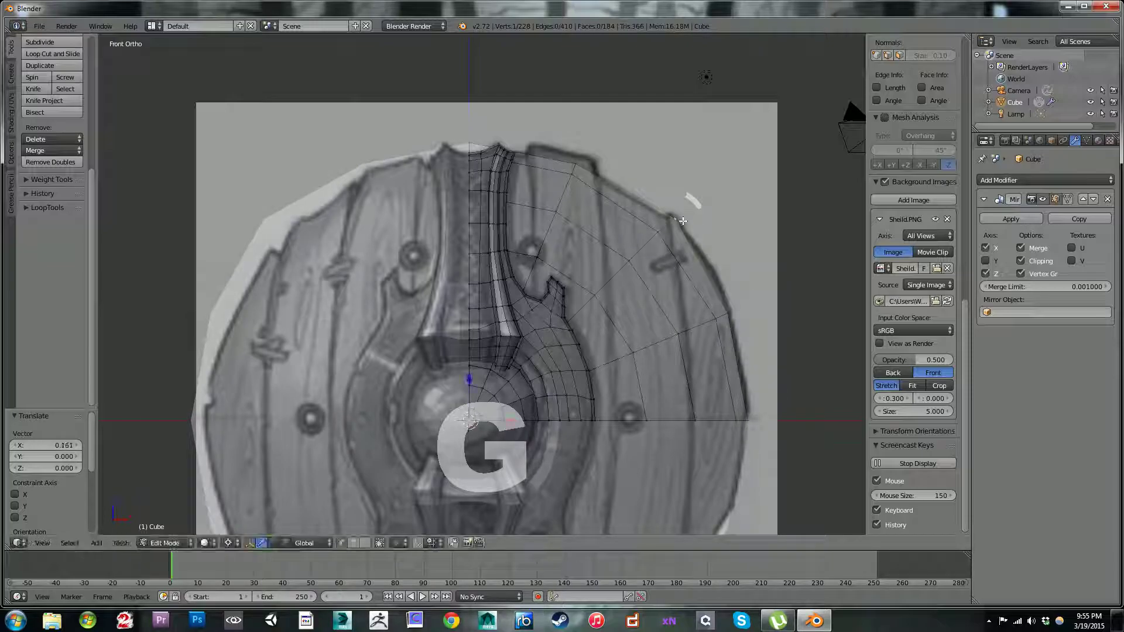
pyautogui.press('g')
pyautogui.click(729, 304)
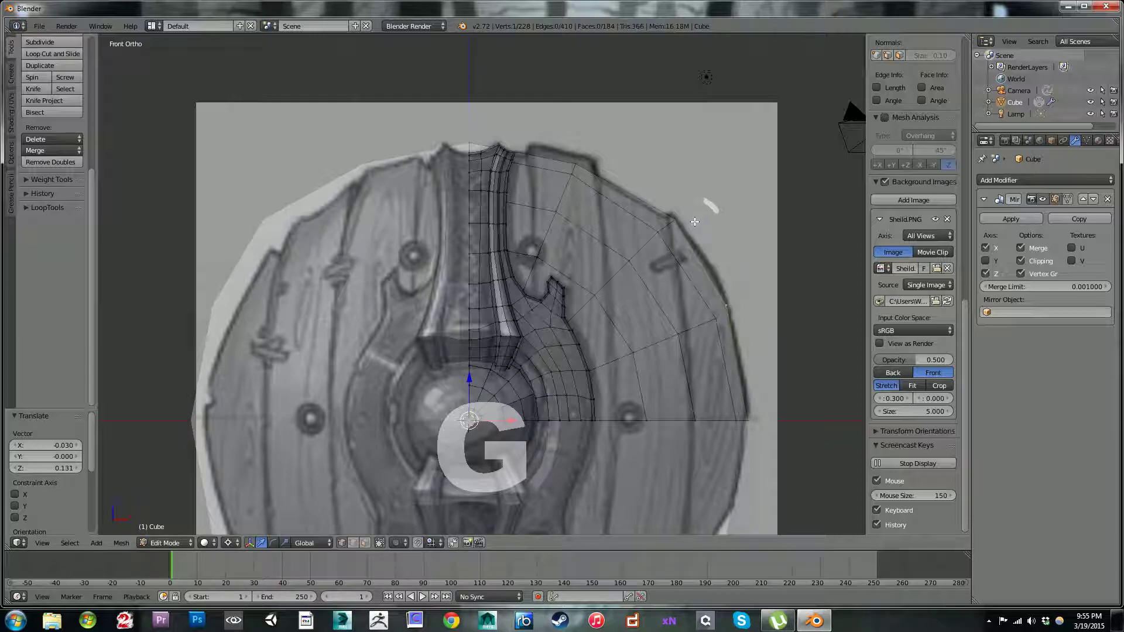
# Step: Move the two rim vertices near the first plank's upper corner toward that corner
pyautogui.keyDown('shift'); pyautogui.click(575, 170); pyautogui.keyUp('shift')
pyautogui.press('g')
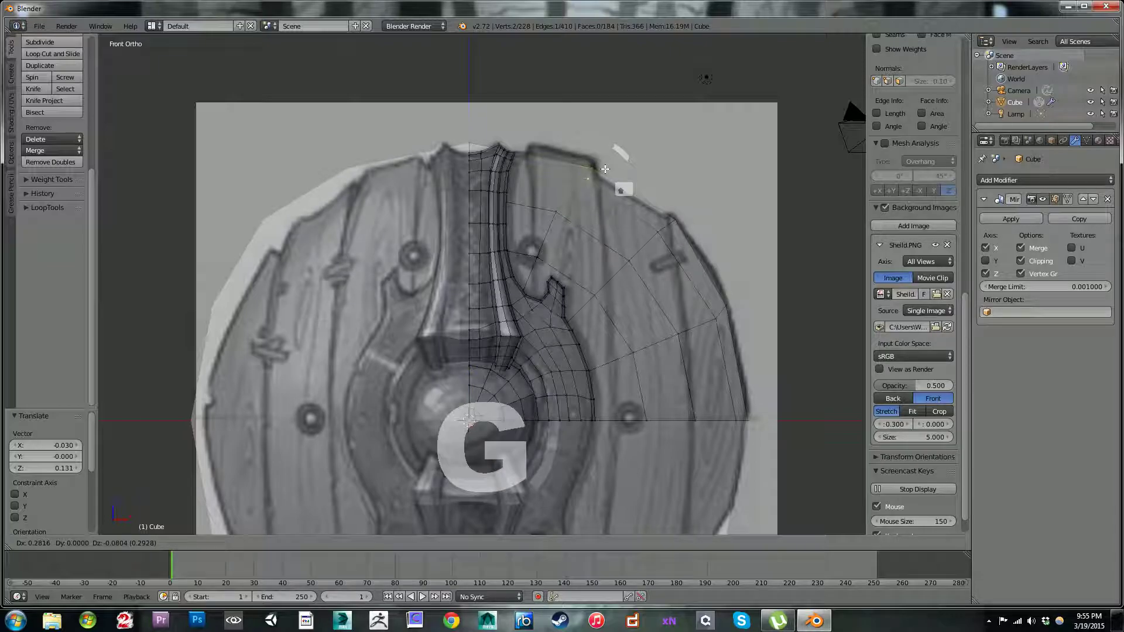
pyautogui.click(605, 169)
pyautogui.press('g')
pyautogui.click(588, 180)
pyautogui.scroll(1, 542, 132)
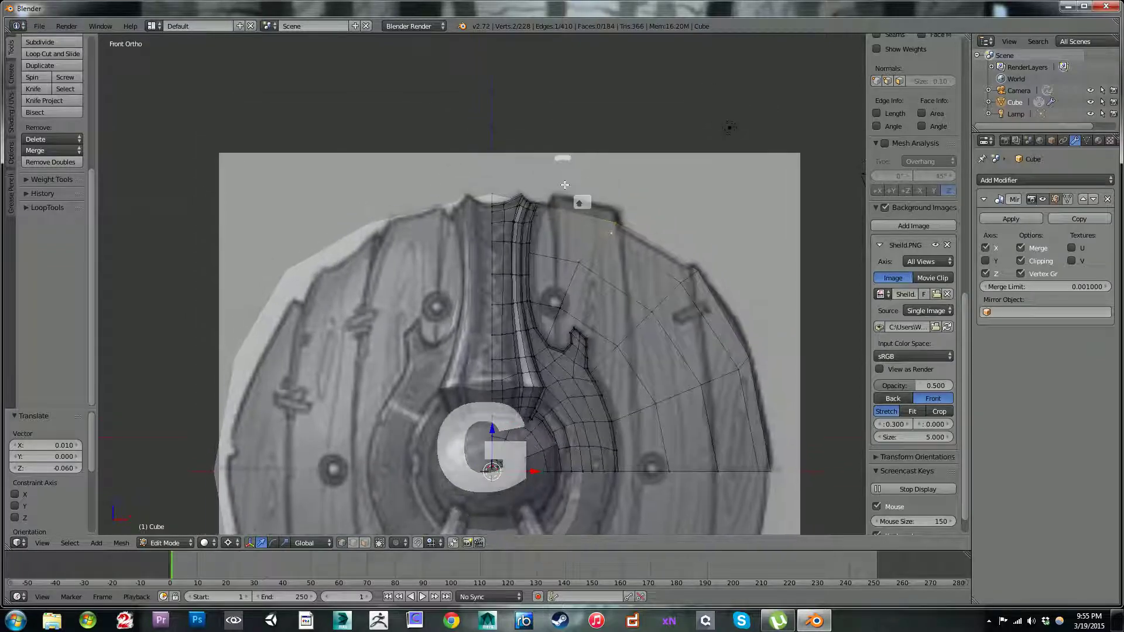
# Step: Try to lower the disc's top centre vertex to the strap's upper edge, and undo back past the plank-corner moves
pyautogui.click(497, 174)
pyautogui.press('g')
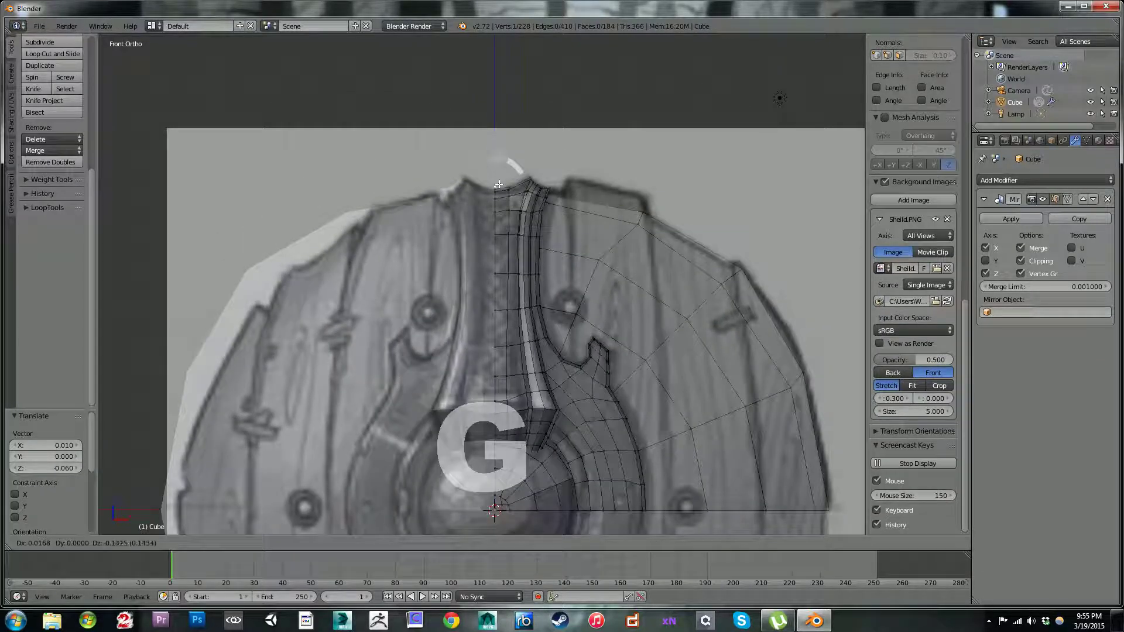
pyautogui.click(501, 190)
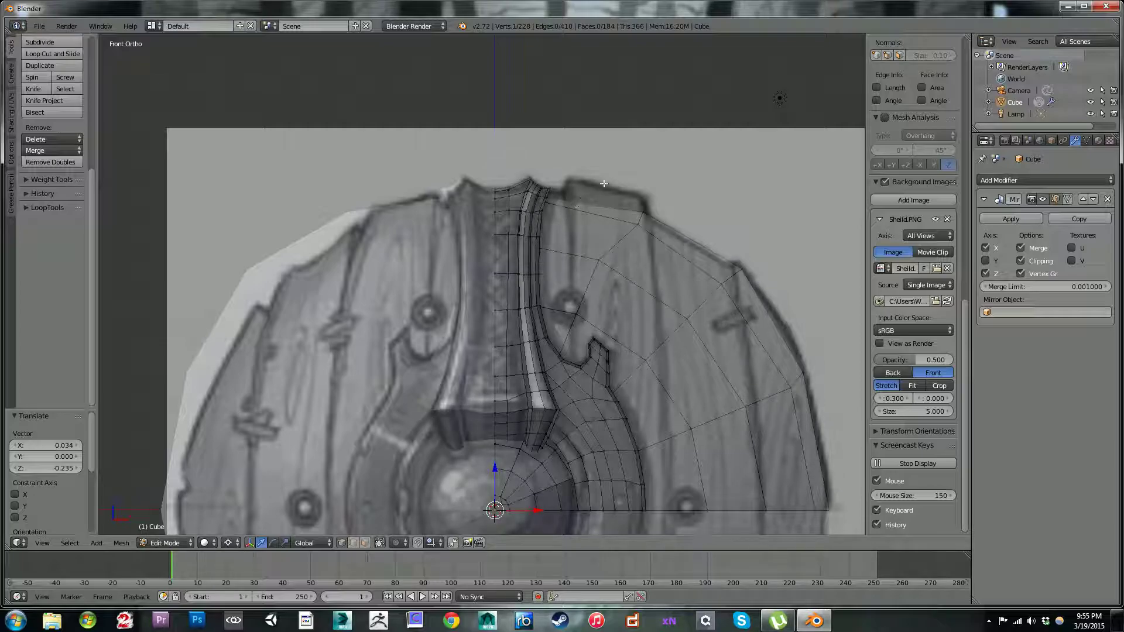
pyautogui.hotkey('ctrl', 'z')
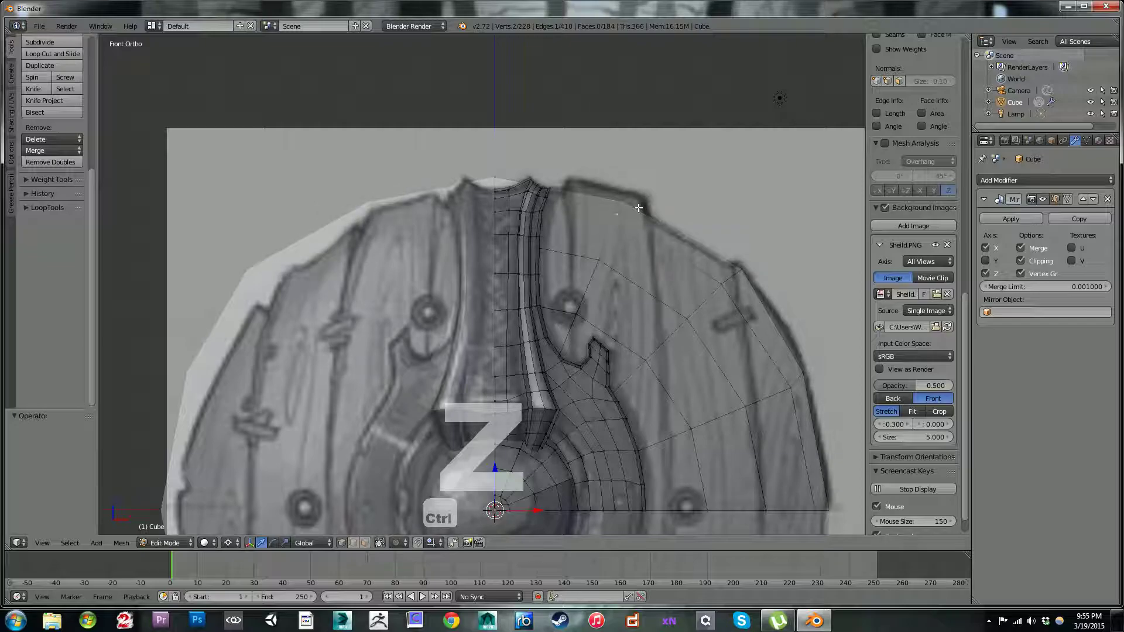
# Step: Adjust the rim vertices at the two upper plank corners toward the drawn outline, and undo the last two changes
pyautogui.press('g')
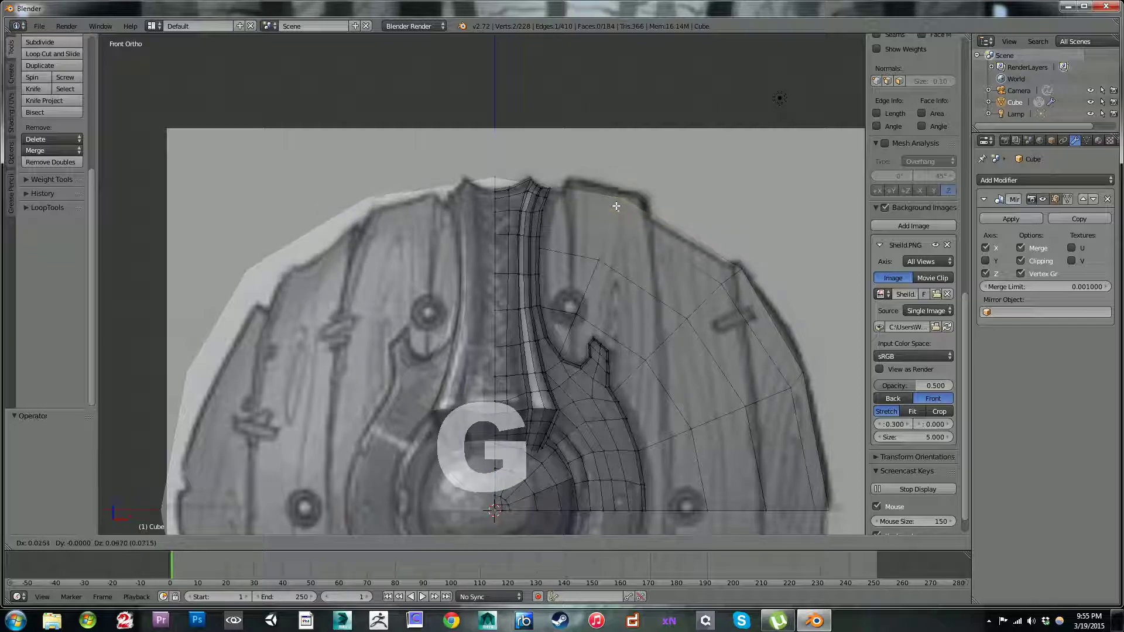
pyautogui.click(616, 205)
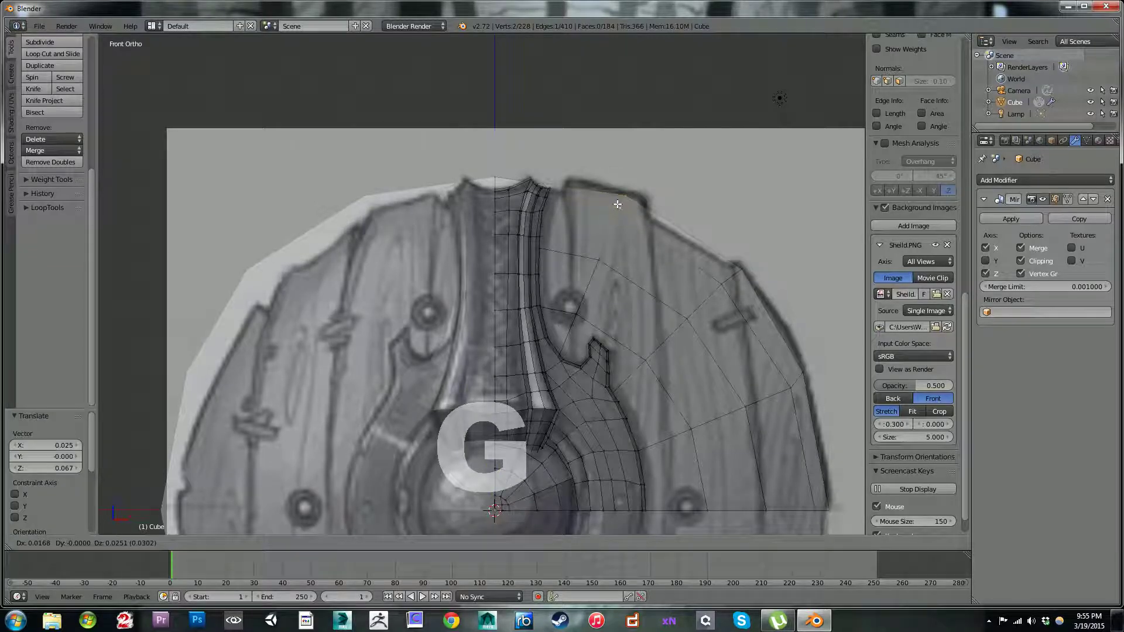
pyautogui.rightClick(739, 266)
pyautogui.press('g')
pyautogui.click(743, 270)
pyautogui.hotkey('ctrl', 'z')
pyautogui.hotkey('ctrl', 'z')
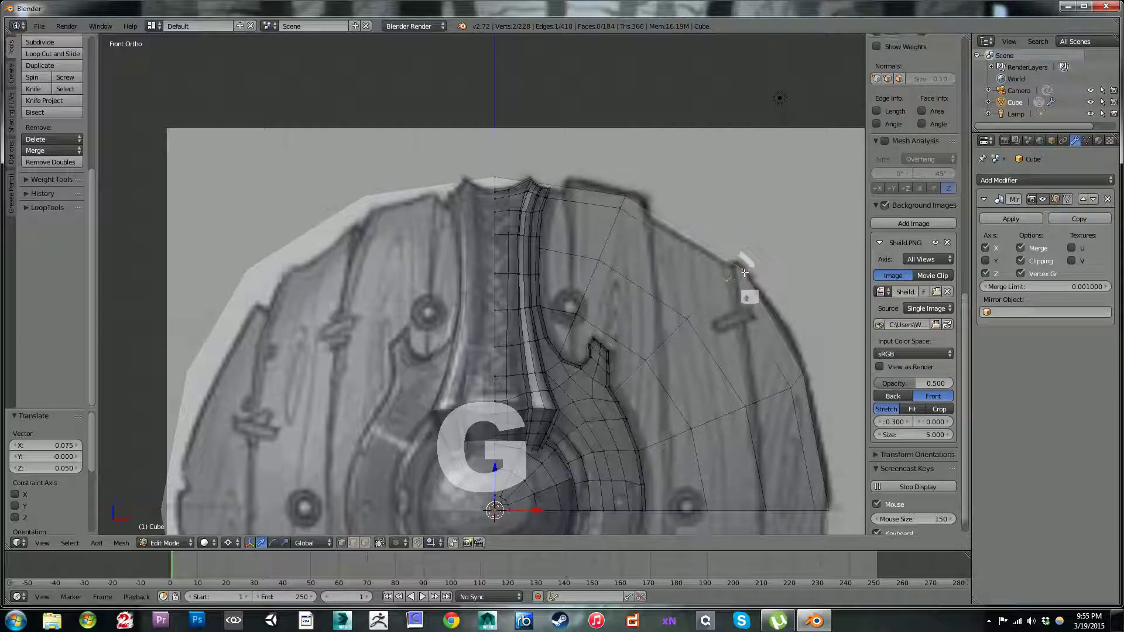
# Step: Select the wooden disc's entire outermost edge loop and return to the front view
pyautogui.scroll(-3, 701, 251)
pyautogui.scroll(-2, 701, 250)
pyautogui.moveTo(699, 249); pyautogui.dragTo(644, 275, button='middle')
pyautogui.scroll(4, 643, 275)
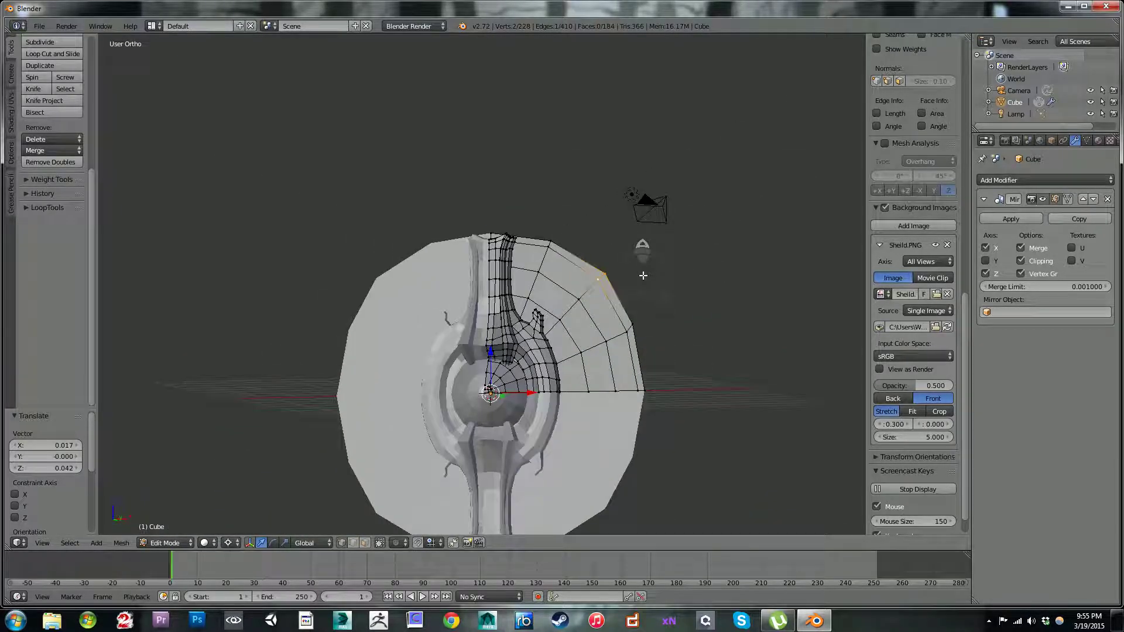
pyautogui.moveTo(646, 281); pyautogui.dragTo(614, 311, button='middle')
pyautogui.keyDown('alt'); pyautogui.rightClick(600, 277); pyautogui.keyUp('alt')
pyautogui.moveTo(632, 265)
pyautogui.mouseDown(button='middle')
pyautogui.moveTo(632, 282)
pyautogui.moveTo(616, 265)
pyautogui.moveTo(626, 265)
pyautogui.mouseUp(button='middle')
pyautogui.press('KP_1')
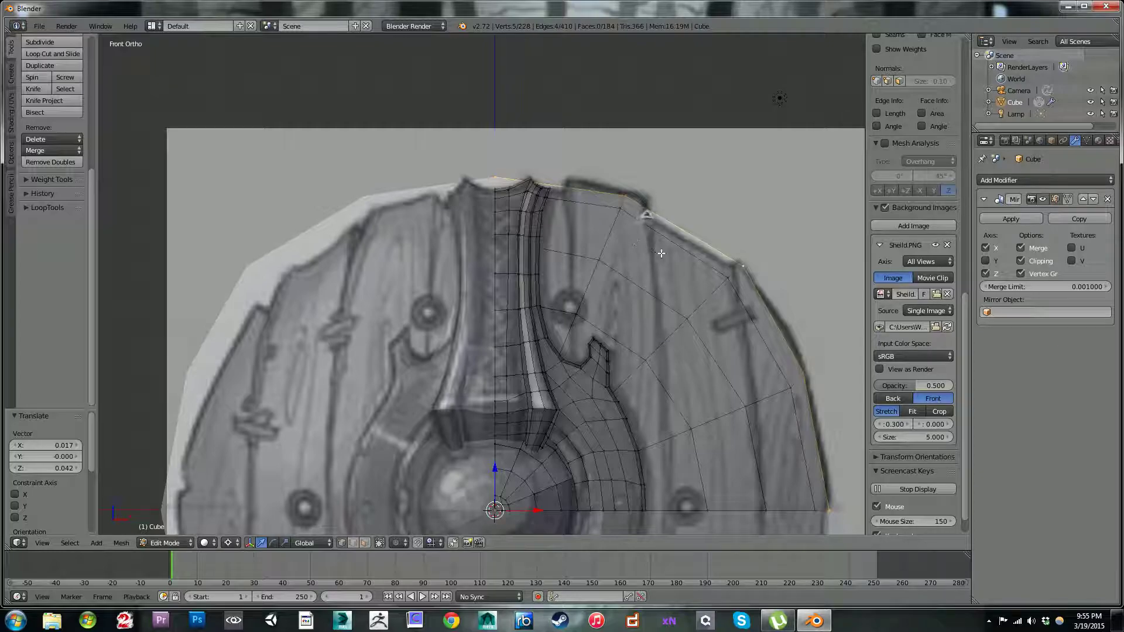
# Step: In the front view, lower the wooden disc's top centre vertex 0.218 along Z to the strap's upper edge
pyautogui.keyDown('shift'); pyautogui.moveTo(682, 294); pyautogui.dragTo(536, 259, button='middle'); pyautogui.keyUp('shift')
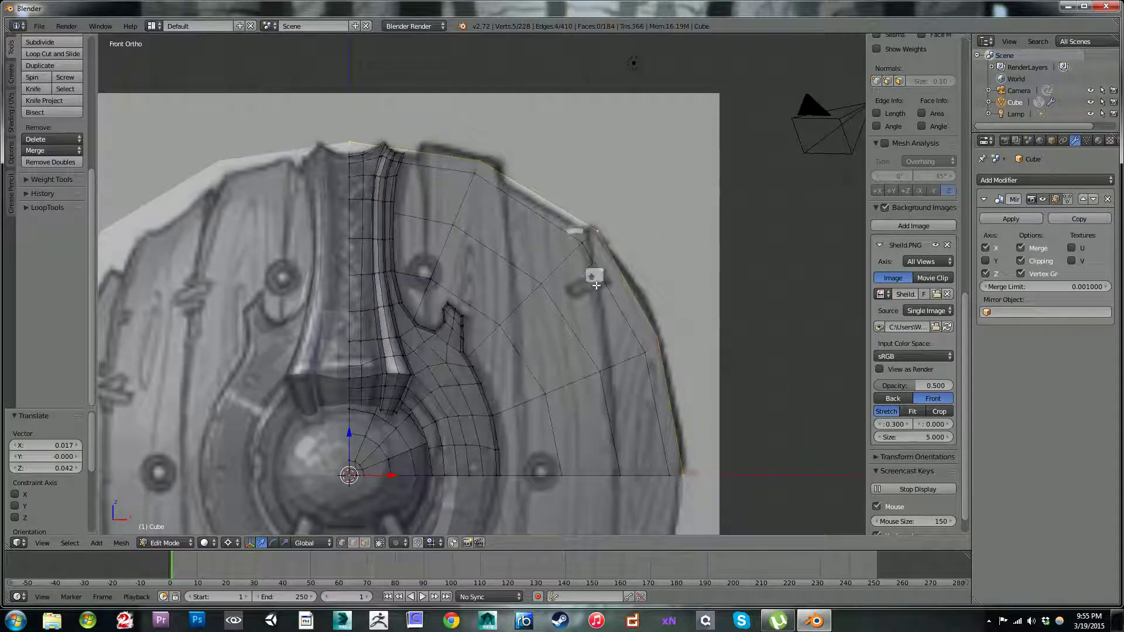
pyautogui.rightClick(380, 130)
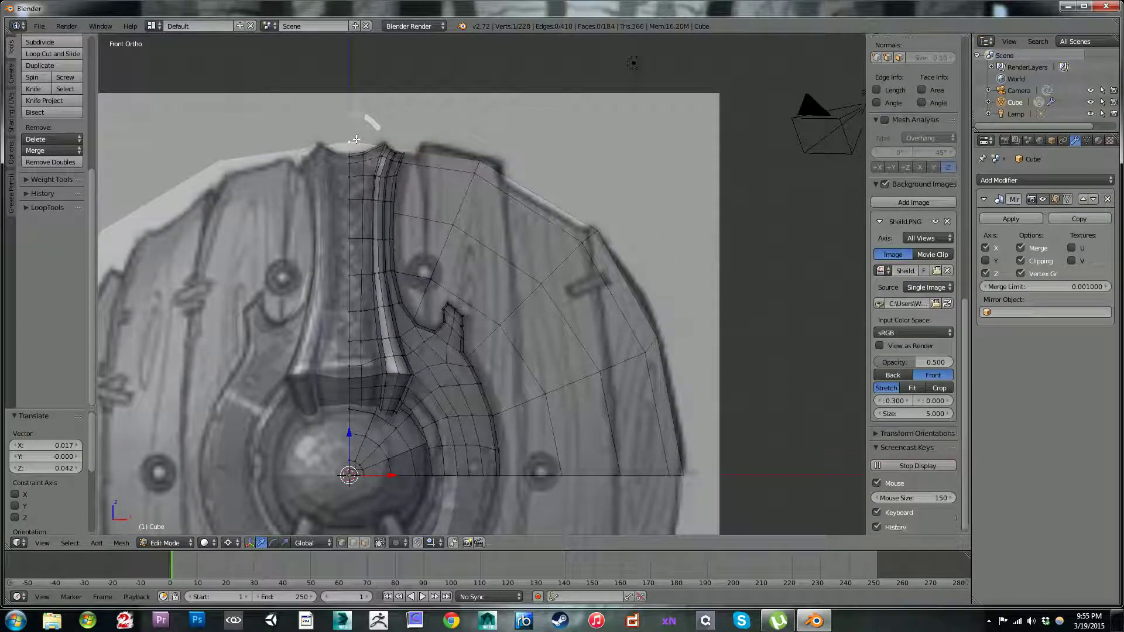
pyautogui.press('w')
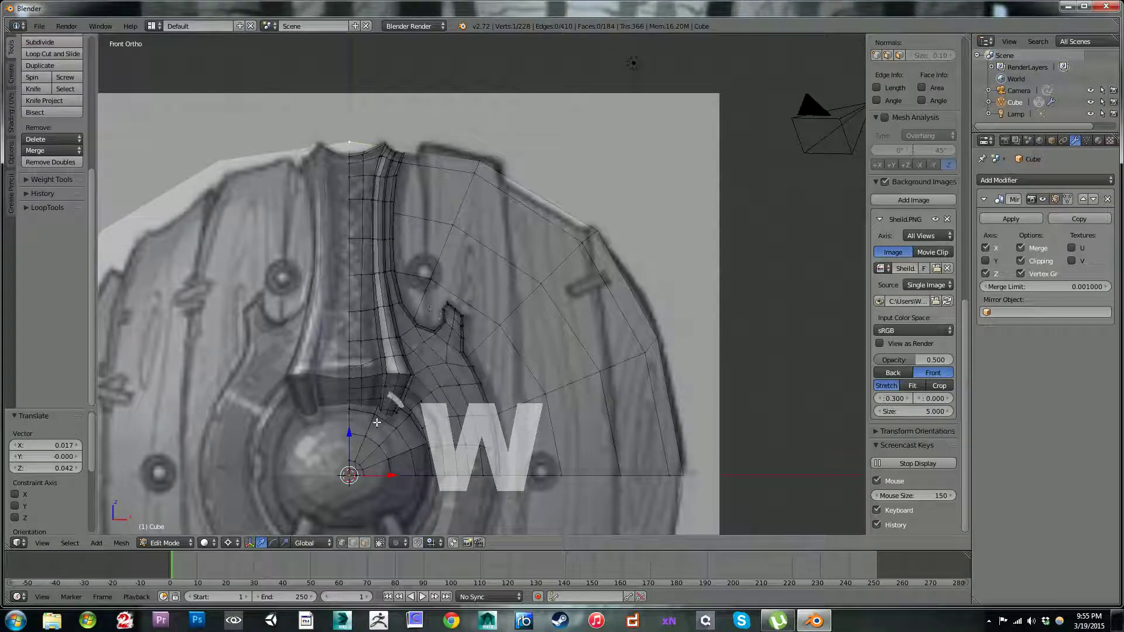
pyautogui.moveTo(350, 437); pyautogui.dragTo(350, 451)
# Step: Reposition the rim vertices at the two upper plank corners and the inner disc vertex between them to follow the planks
pyautogui.keyDown('shift'); pyautogui.rightClick(479, 163); pyautogui.keyUp('shift')
pyautogui.press('g')
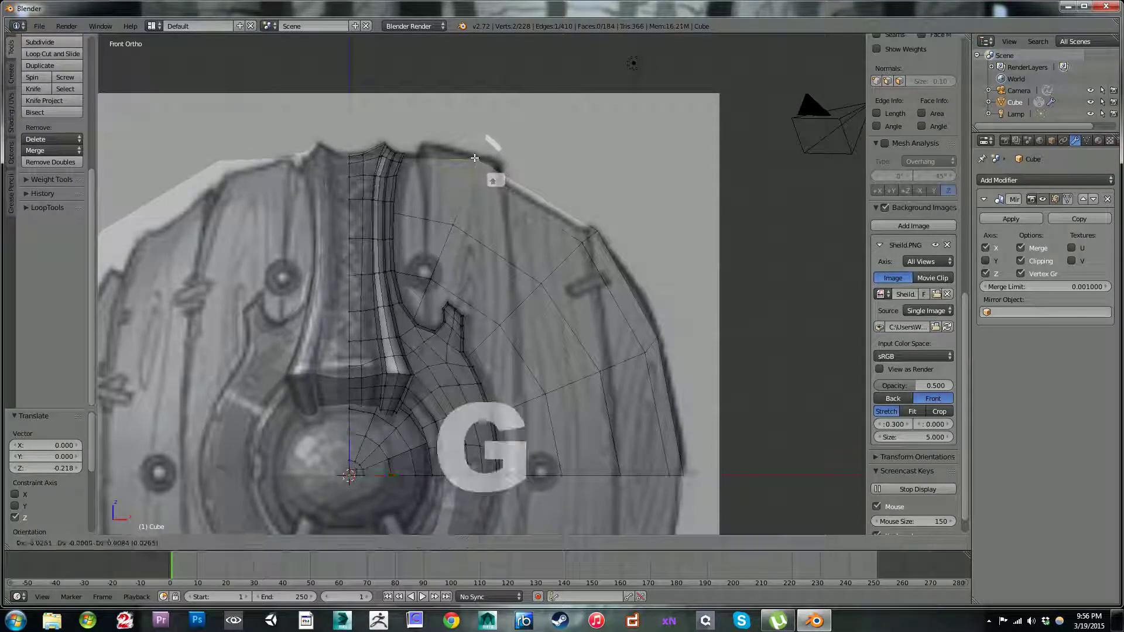
pyautogui.click(468, 157)
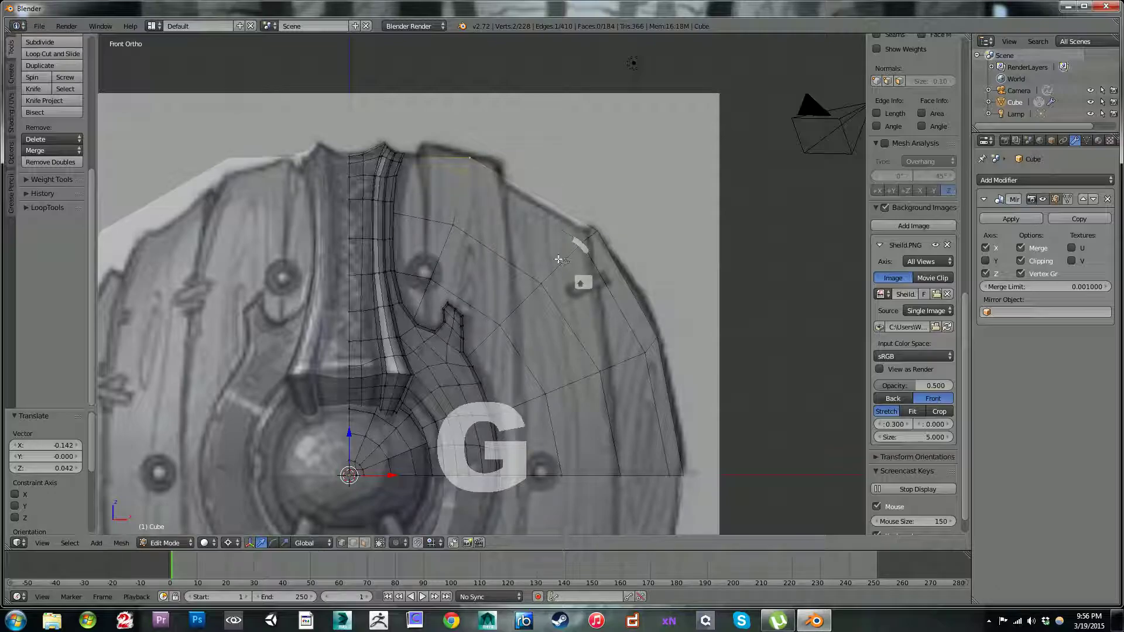
pyautogui.rightClick(545, 277)
pyautogui.press('g')
pyautogui.click(540, 272)
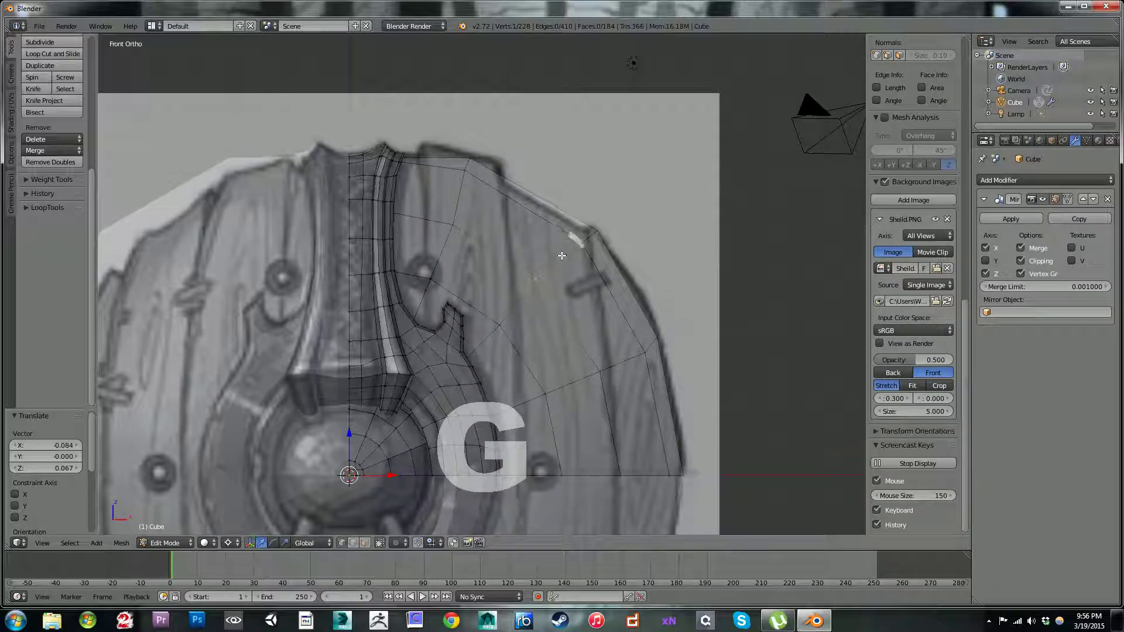
pyautogui.keyDown('shift'); pyautogui.rightClick(589, 240); pyautogui.keyUp('shift')
pyautogui.press('g')
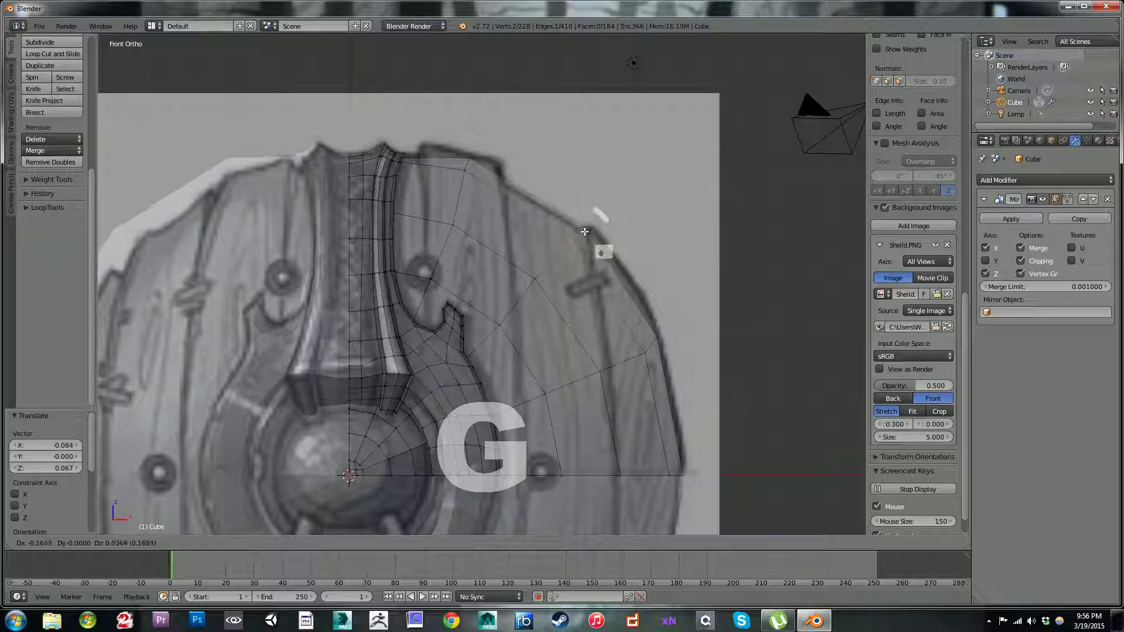
pyautogui.click(584, 232)
# Step: Extrude the disc's outer edge loop 0.238 backward along Y and scale the new loop up slightly
pyautogui.keyDown('alt'); pyautogui.rightClick(551, 199); pyautogui.keyUp('alt')
pyautogui.moveTo(573, 189); pyautogui.dragTo(544, 240, button='middle')
pyautogui.press('e')
pyautogui.rightClick(510, 286)
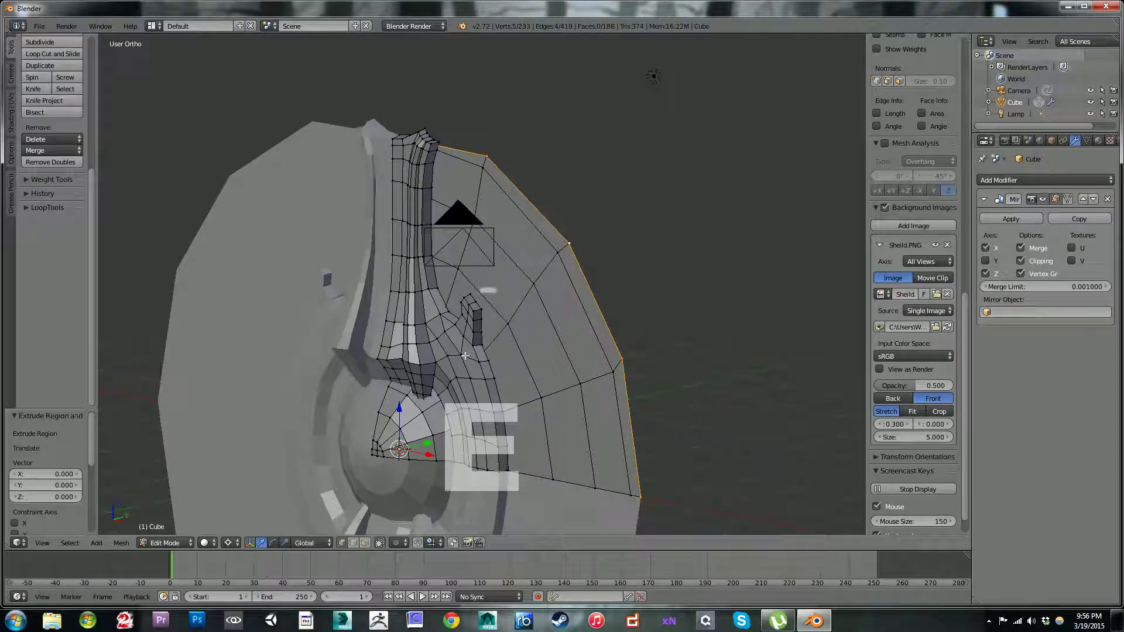
pyautogui.press('e')
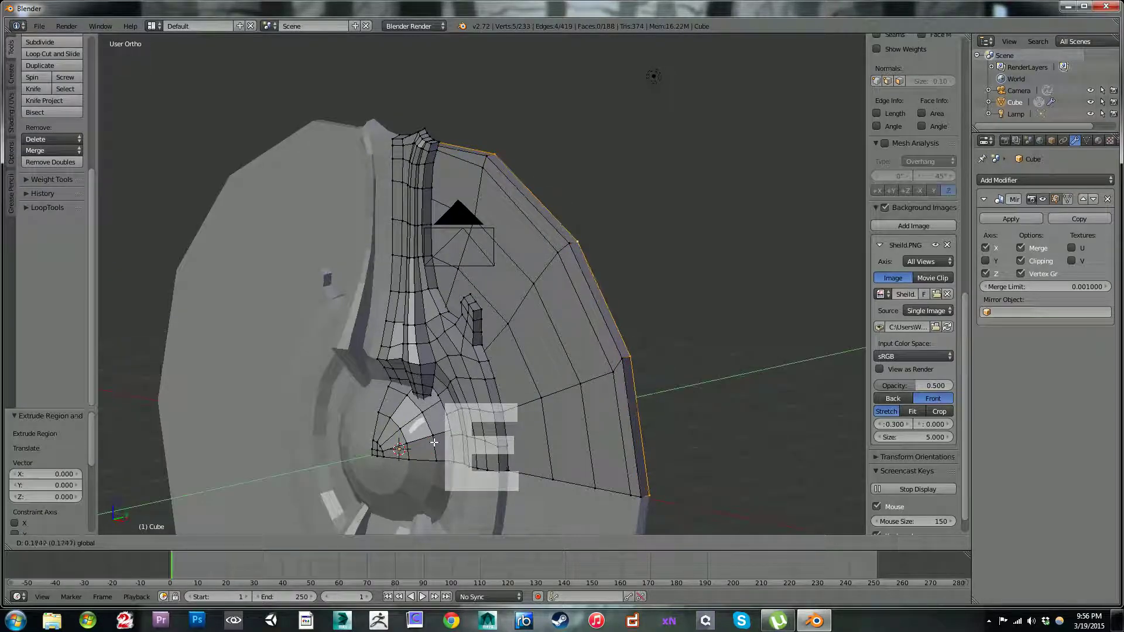
pyautogui.click(437, 440)
pyautogui.moveTo(632, 261); pyautogui.dragTo(680, 243, button='middle')
pyautogui.press('s')
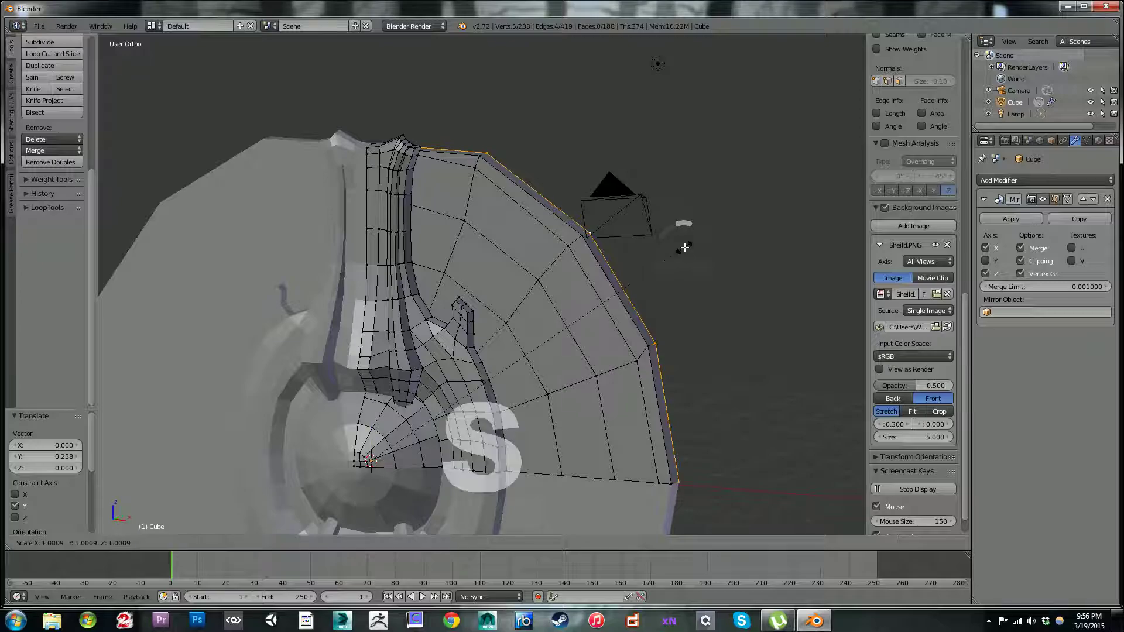
pyautogui.click(689, 246)
# Step: Extrude the rim loop again by 0.366 along Y, and pull it back by 0.180
pyautogui.scroll(-3, 682, 233)
pyautogui.moveTo(683, 233); pyautogui.dragTo(625, 251, button='middle')
pyautogui.press('e')
pyautogui.rightClick(564, 328)
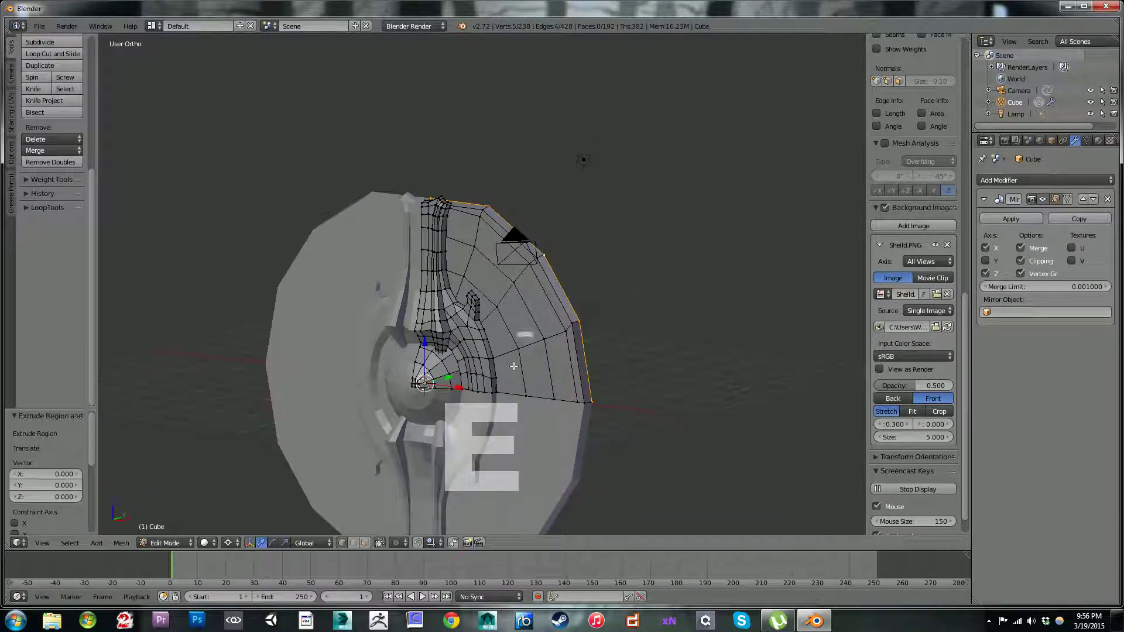
pyautogui.moveTo(450, 378); pyautogui.dragTo(458, 373)
pyautogui.moveTo(457, 372); pyautogui.dragTo(479, 382, button='middle')
pyautogui.moveTo(480, 367); pyautogui.dragTo(478, 368)
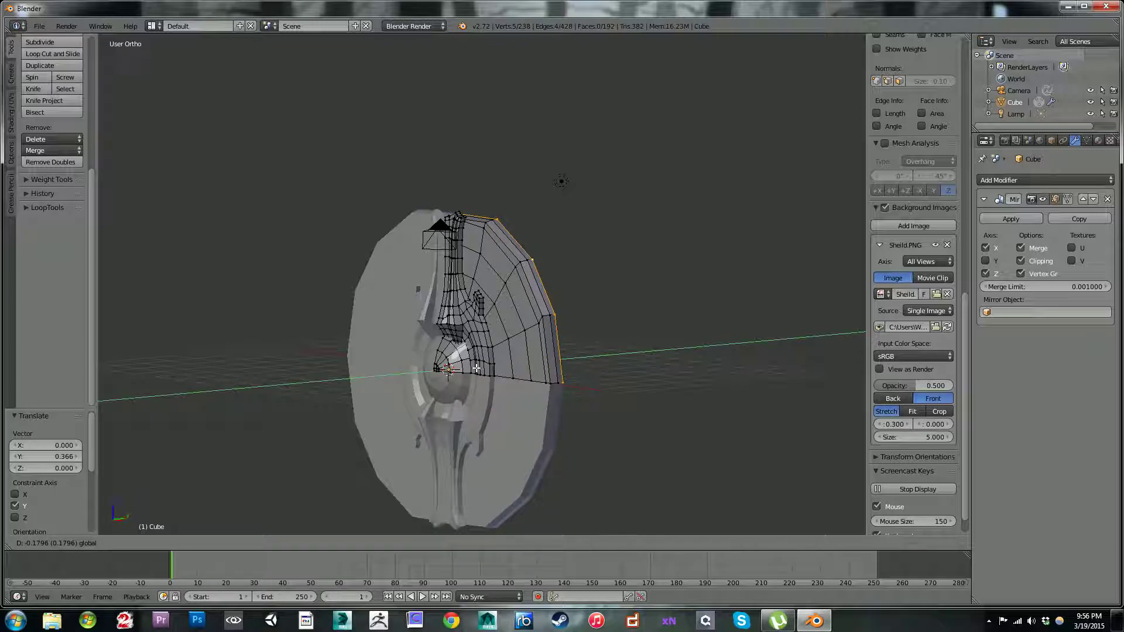
pyautogui.click(476, 368)
# Step: Thin the rim by moving the rear edge loop -0.107 and another -0.061 along Y
pyautogui.scroll(3, 527, 304)
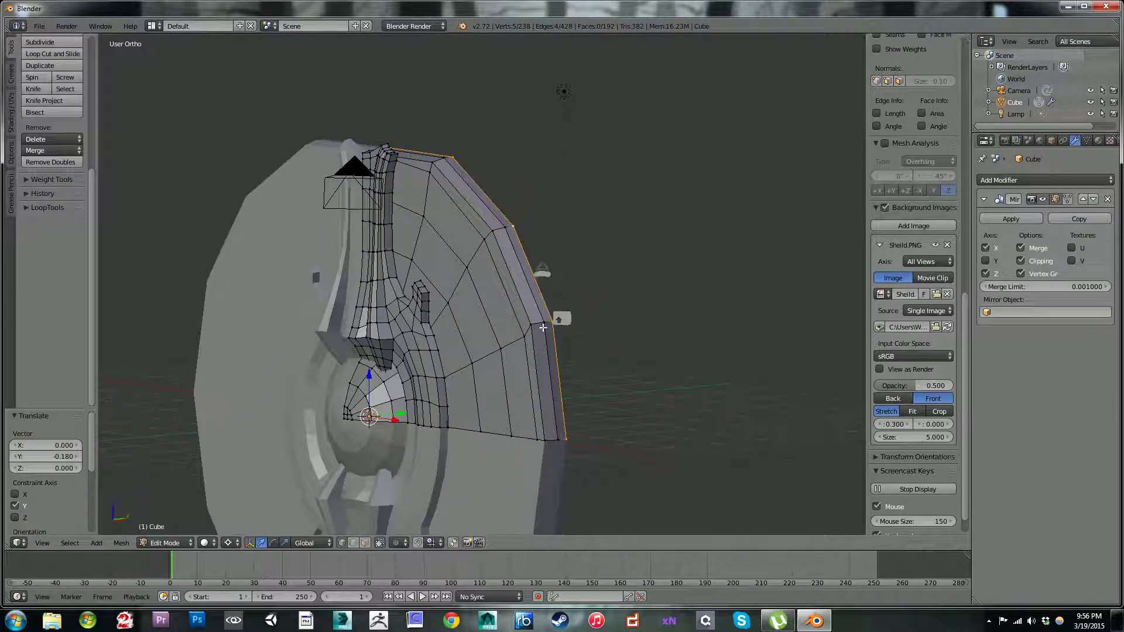
pyautogui.moveTo(546, 338); pyautogui.dragTo(464, 333, button='middle')
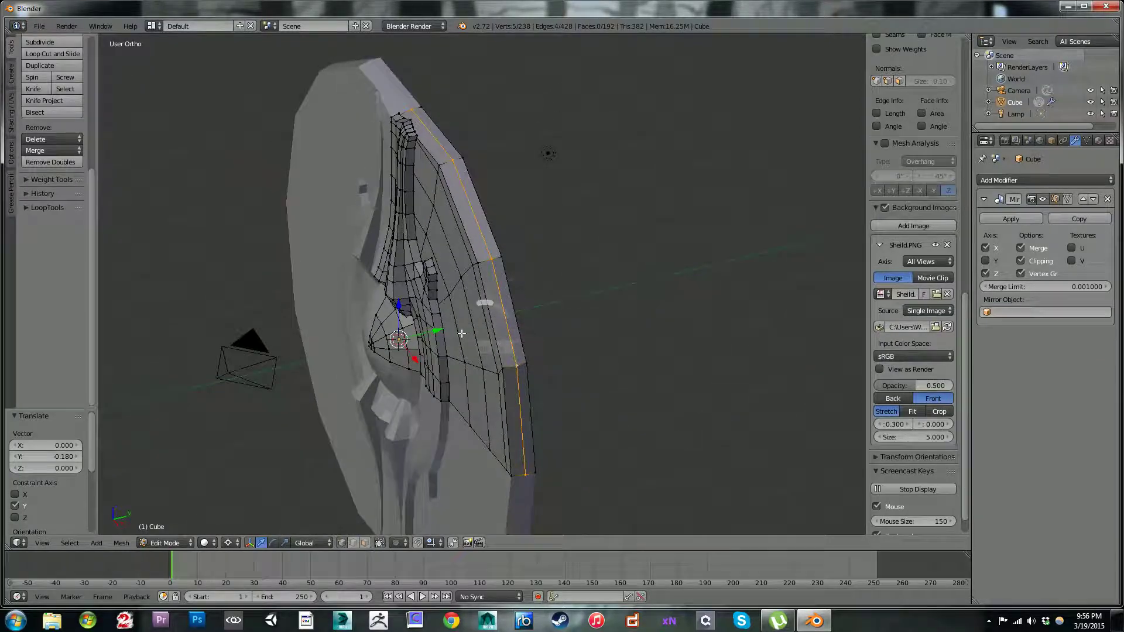
pyautogui.moveTo(431, 330); pyautogui.dragTo(426, 329)
pyautogui.moveTo(535, 251); pyautogui.dragTo(478, 199, button='middle')
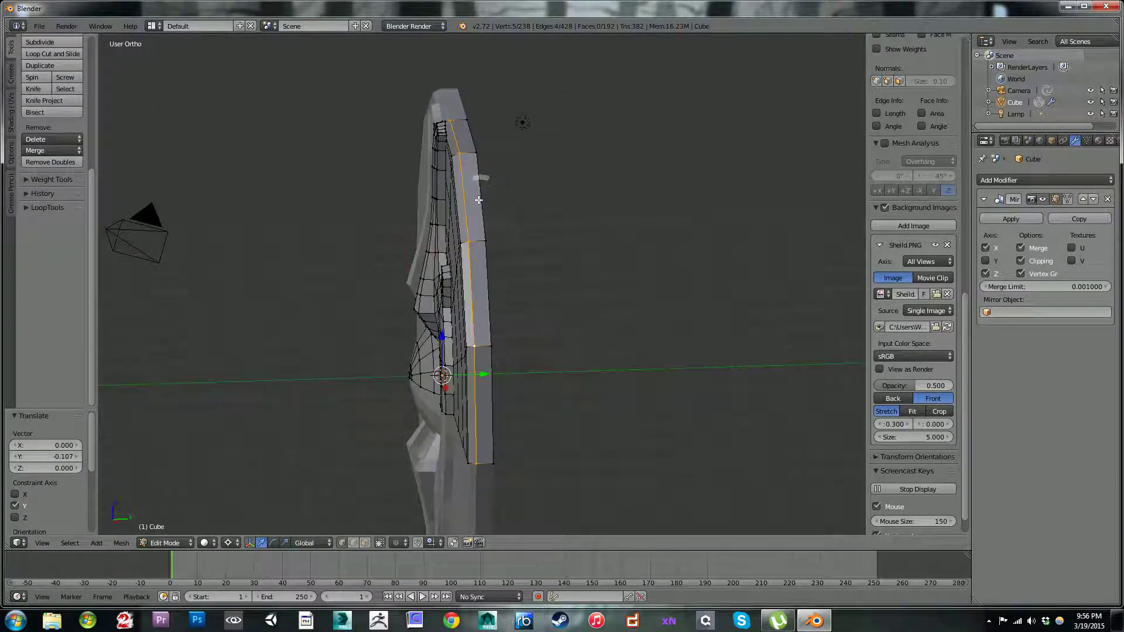
pyautogui.moveTo(479, 373); pyautogui.dragTo(474, 374)
# Step: Select the rear rim's side edge just above the horizontal centre line and extrude it in place in the back view
pyautogui.moveTo(527, 255); pyautogui.dragTo(446, 393, button='middle')
pyautogui.rightClick(413, 323)
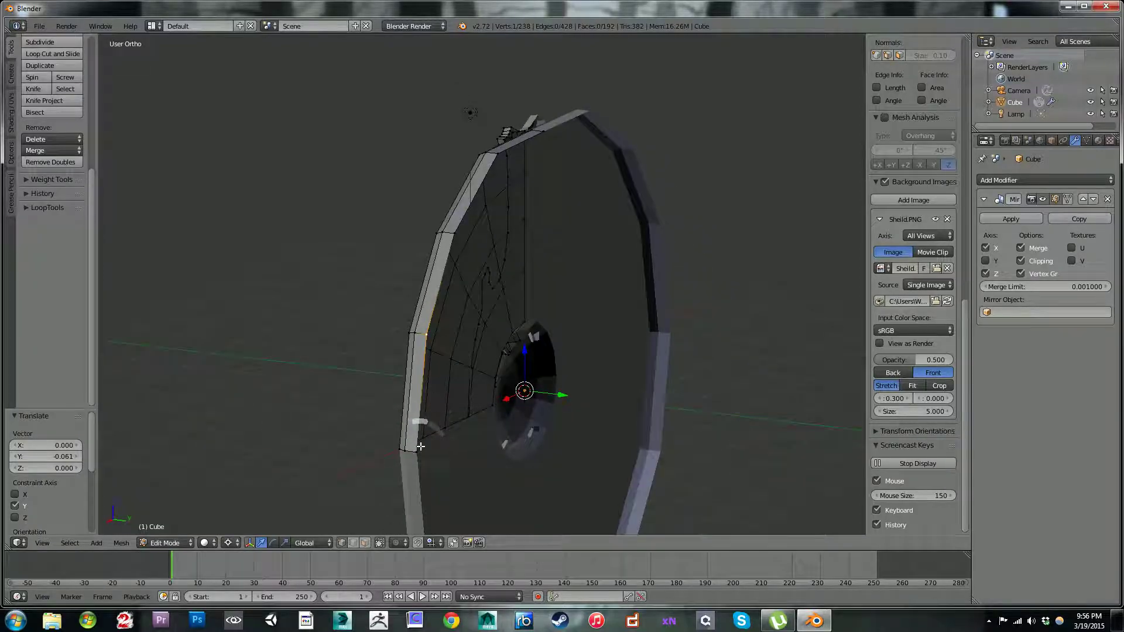
pyautogui.keyDown('shift'); pyautogui.rightClick(417, 451); pyautogui.keyUp('shift')
pyautogui.press('KP_1')
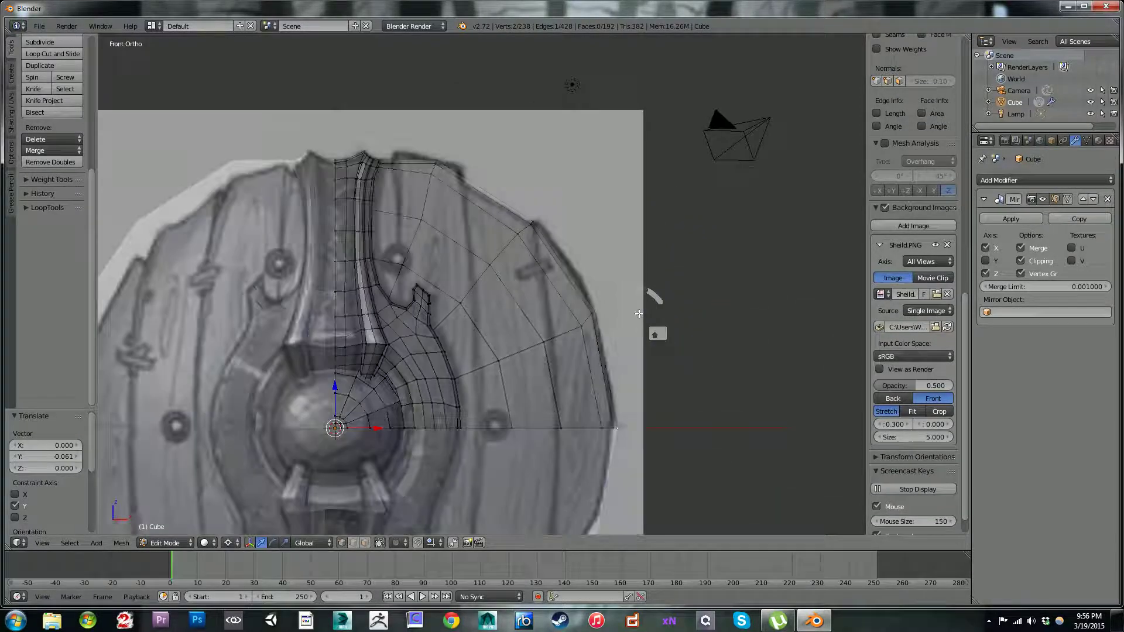
pyautogui.press('ctrl+KP_1')
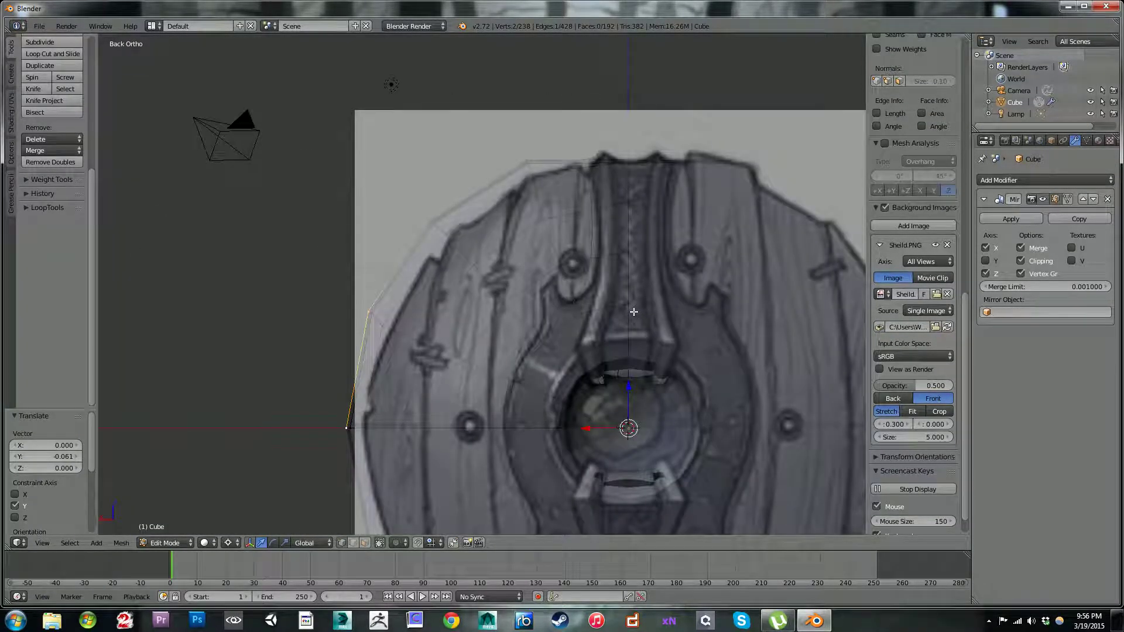
pyautogui.keyDown('shift'); pyautogui.moveTo(536, 316); pyautogui.dragTo(527, 233, button='middle'); pyautogui.keyUp('shift')
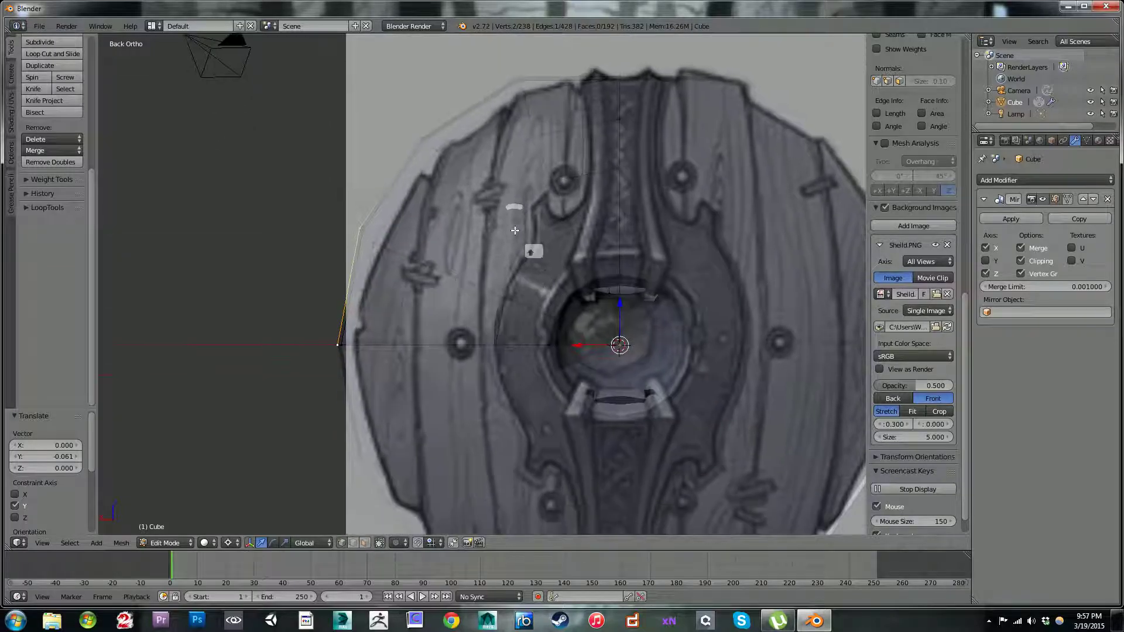
pyautogui.press('e')
pyautogui.rightClick(453, 287)
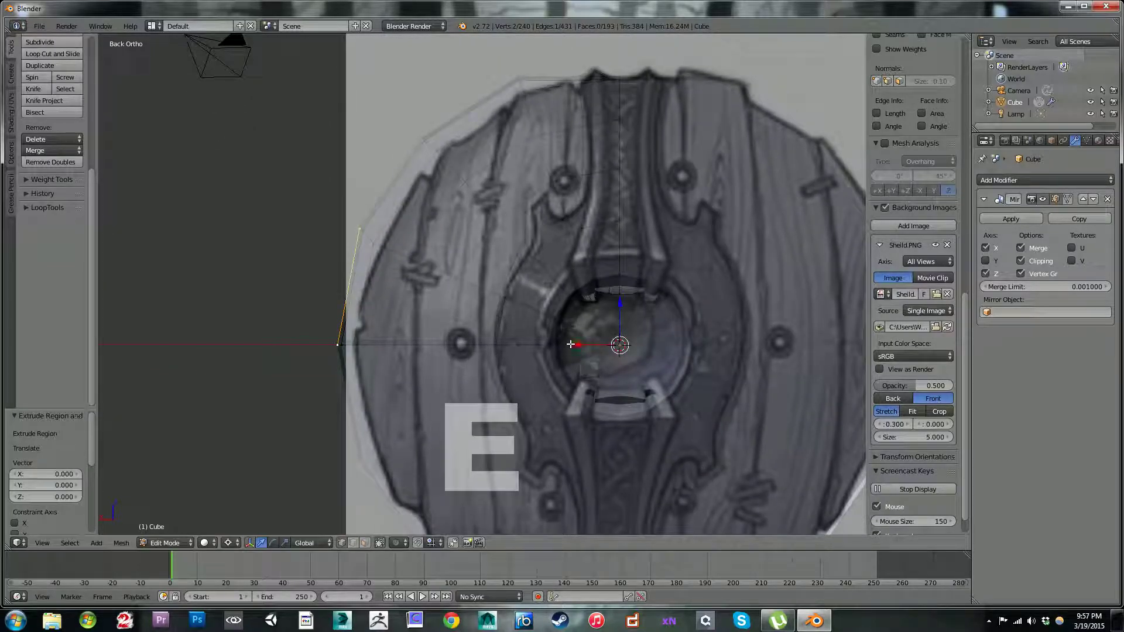
# Step: Centre the pivot on the selection, move the new edge -0.955 along X, and lower its upper vertex 0.493 along Z
pyautogui.click(228, 543)
pyautogui.click(246, 517)
pyautogui.moveTo(307, 290); pyautogui.dragTo(363, 291)
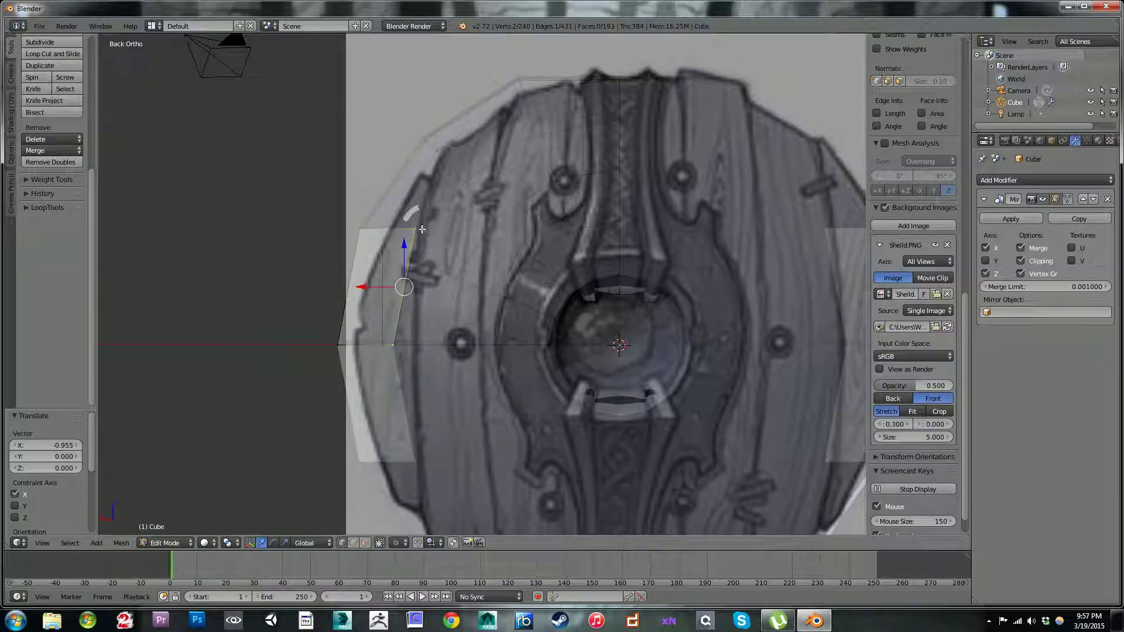
pyautogui.rightClick(420, 237)
pyautogui.press('g')
pyautogui.click(411, 267)
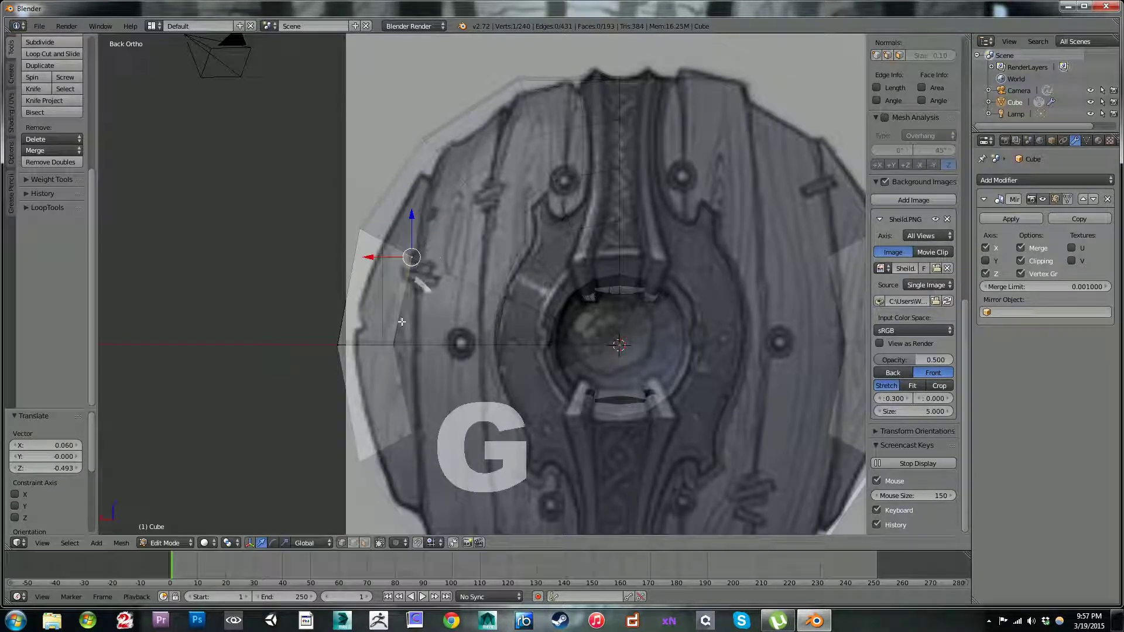
# Step: Extrude the back edge inward twice to the metal plate's outer outline and scale the last edge to 0.648
pyautogui.keyDown('alt'); pyautogui.rightClick(403, 316); pyautogui.keyUp('alt')
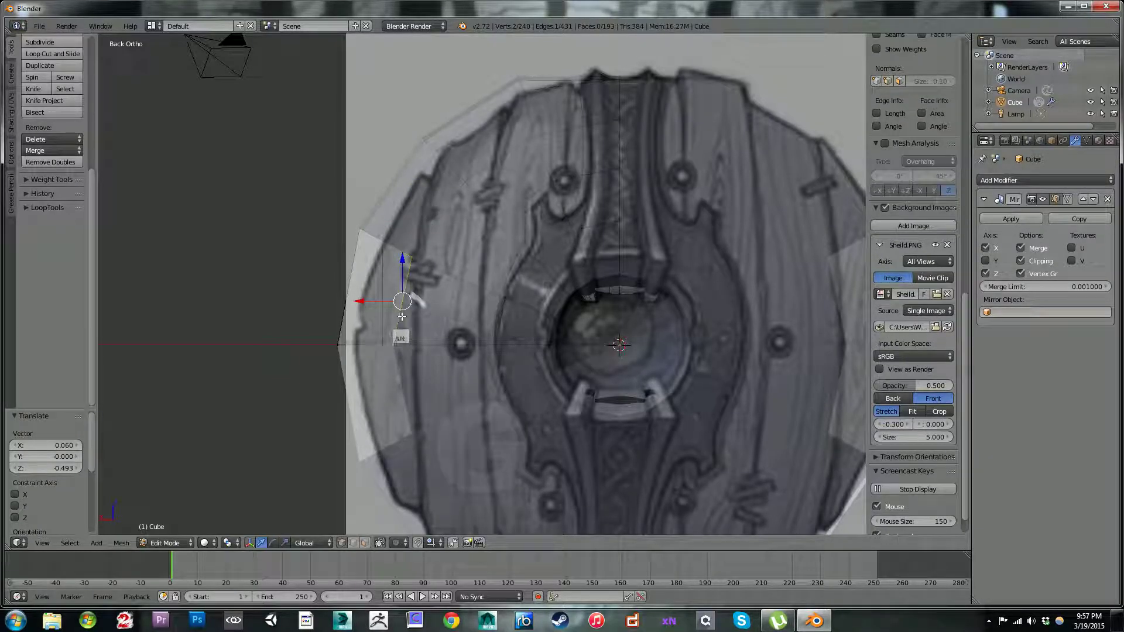
pyautogui.press('e')
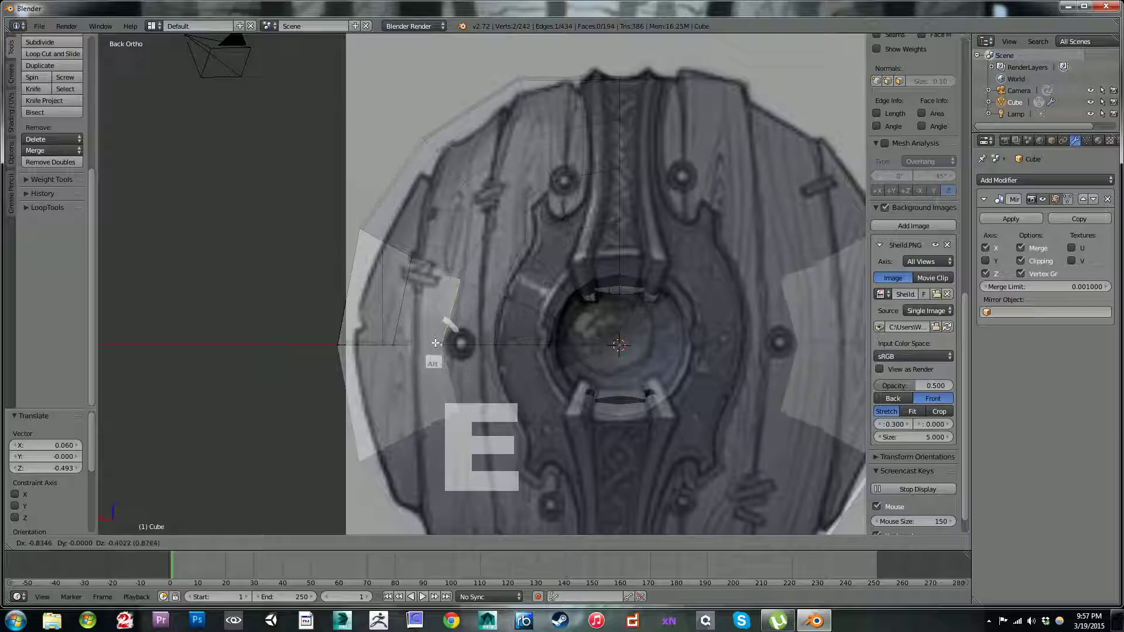
pyautogui.click(437, 341)
pyautogui.press('e')
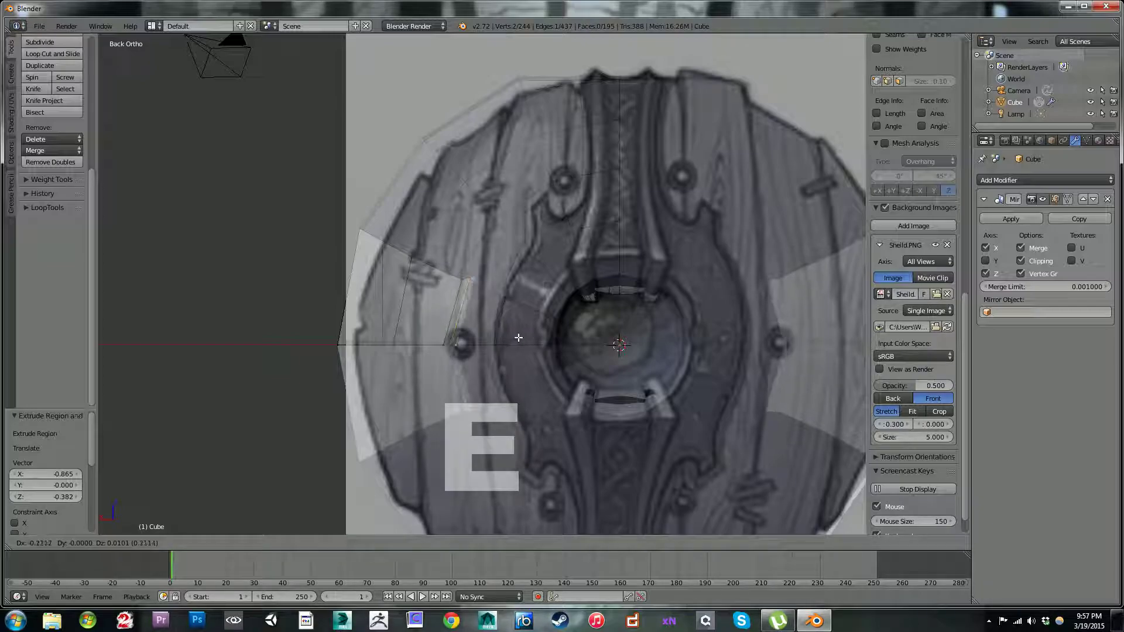
pyautogui.click(553, 341)
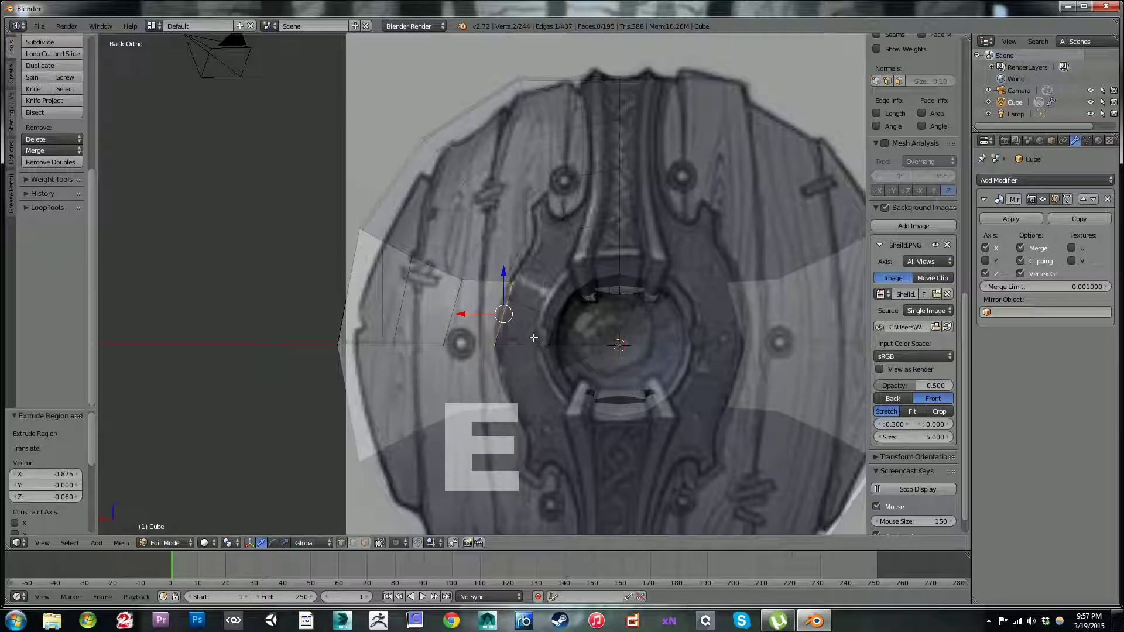
pyautogui.press('s')
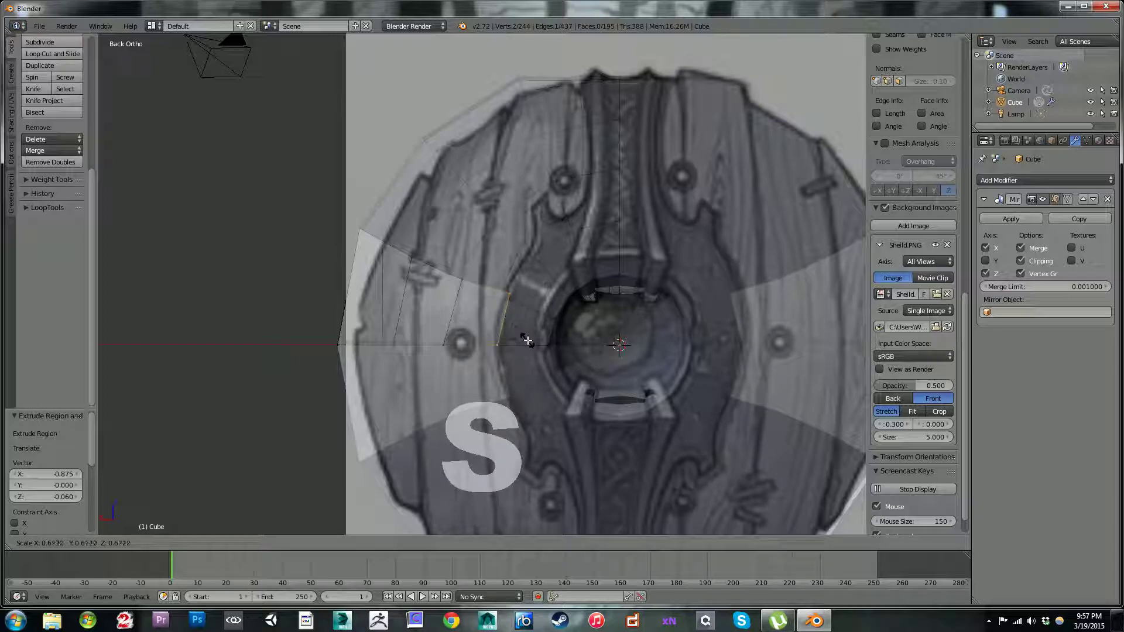
pyautogui.click(524, 343)
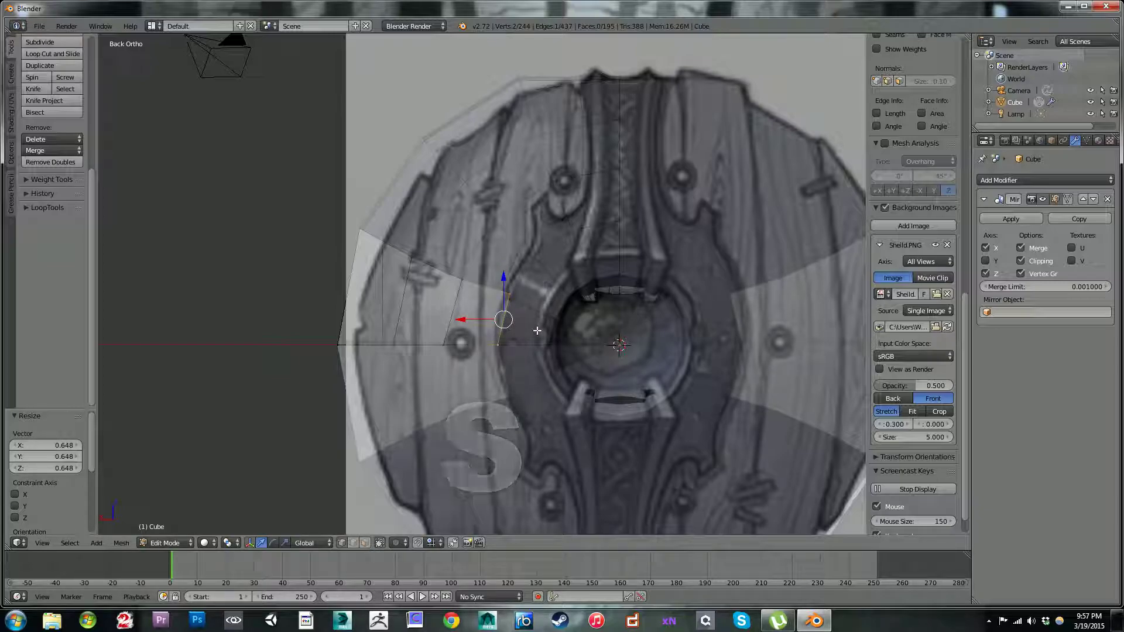
# Step: Extrude the scaled back edge inward to the mirror's centre line, closing the horizontal strip across the disc's back
pyautogui.press('e')
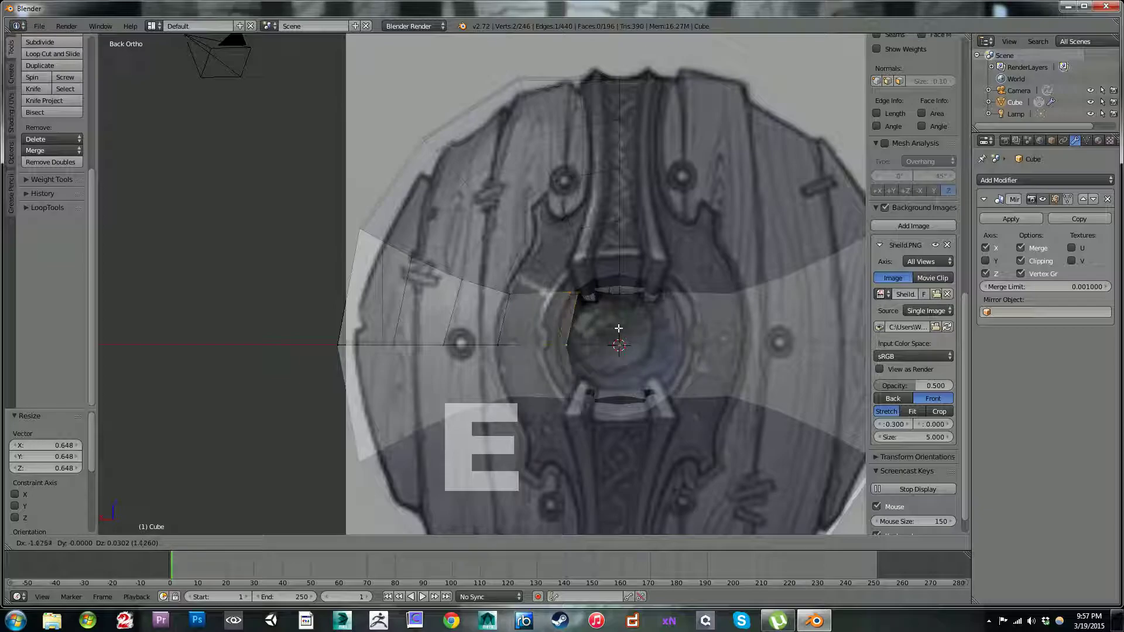
pyautogui.click(676, 325)
pyautogui.scroll(-4, 585, 288)
pyautogui.moveTo(584, 288); pyautogui.dragTo(572, 228, button='middle')
pyautogui.scroll(2, 568, 225)
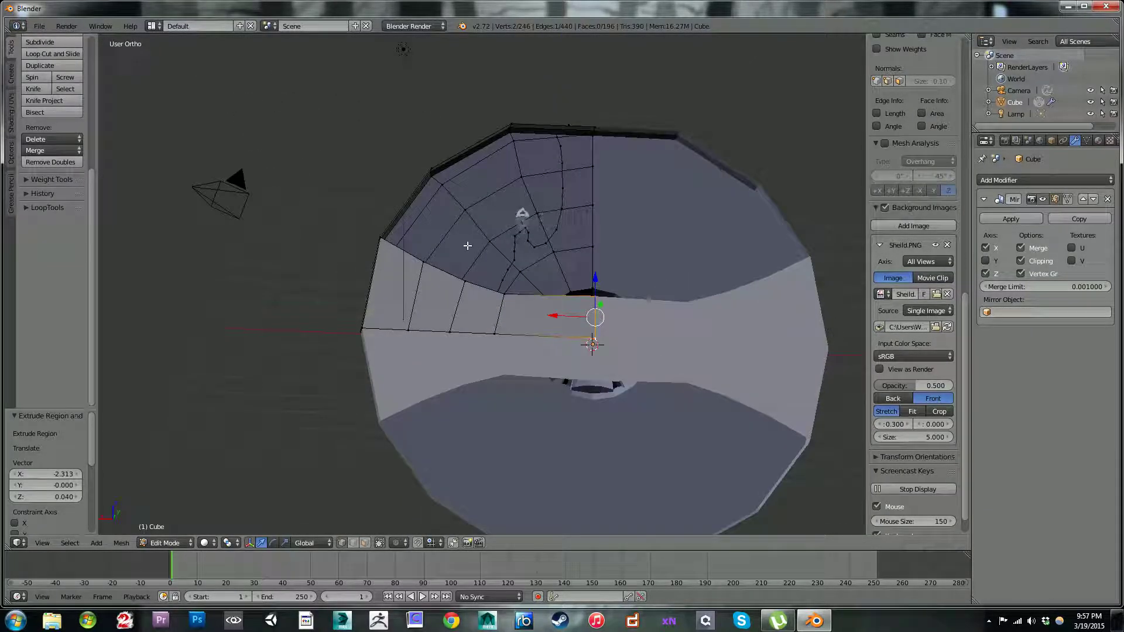
# Step: Fill a back face from the strip's upper rim vertex and move its new inner corner 0.134 in X and -0.226 in Z
pyautogui.keyDown('shift'); pyautogui.moveTo(440, 229); pyautogui.dragTo(475, 353, button='middle'); pyautogui.keyUp('shift')
pyautogui.rightClick(423, 314)
pyautogui.moveTo(433, 319); pyautogui.dragTo(499, 242, button='middle')
pyautogui.press('f')
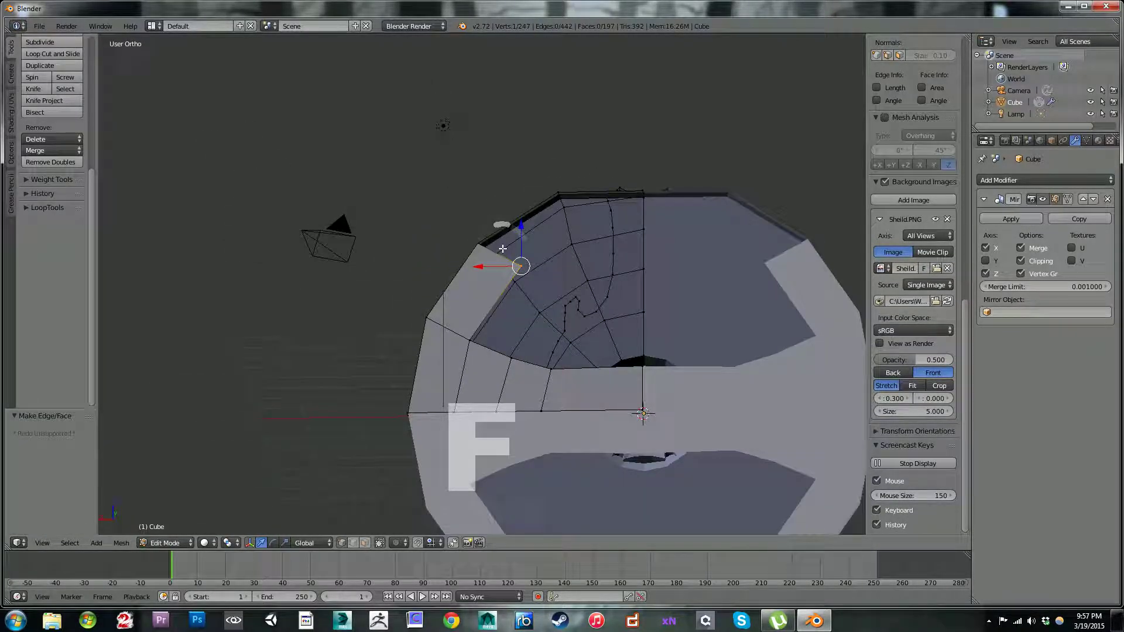
pyautogui.press('KP_1')
pyautogui.press('KP_3')
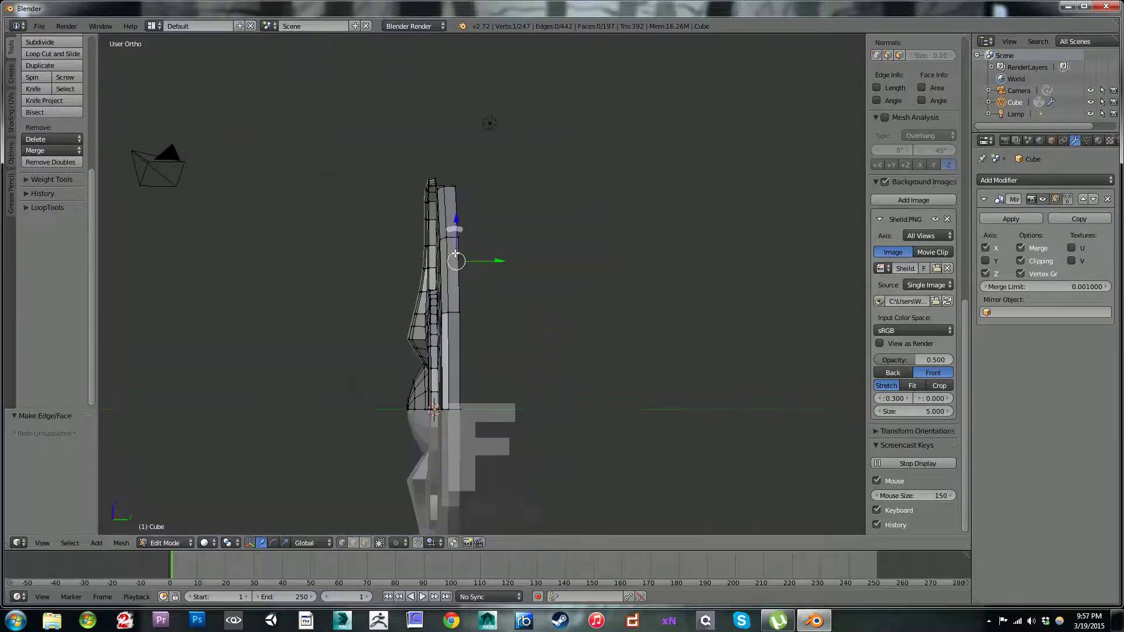
pyautogui.press('ctrl+KP_1')
pyautogui.scroll(3, 519, 251)
pyautogui.press('g')
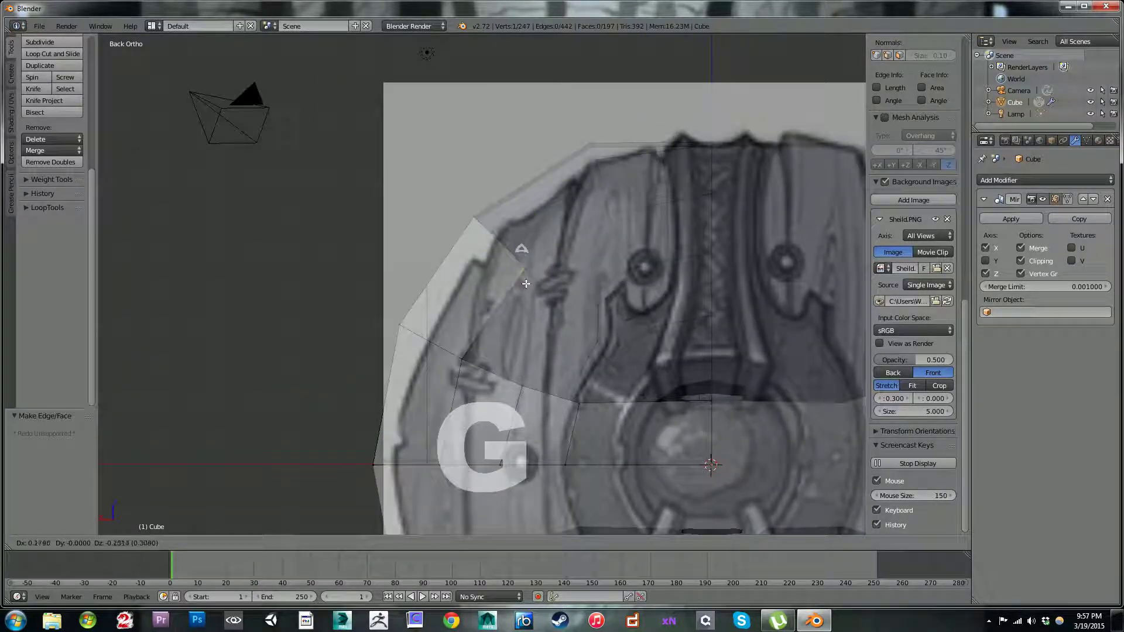
pyautogui.click(527, 281)
# Step: Fill two more back faces along the rim, moving the first inner corner 0.486 in X and -0.293 in Z and the second to the centre line
pyautogui.rightClick(475, 222)
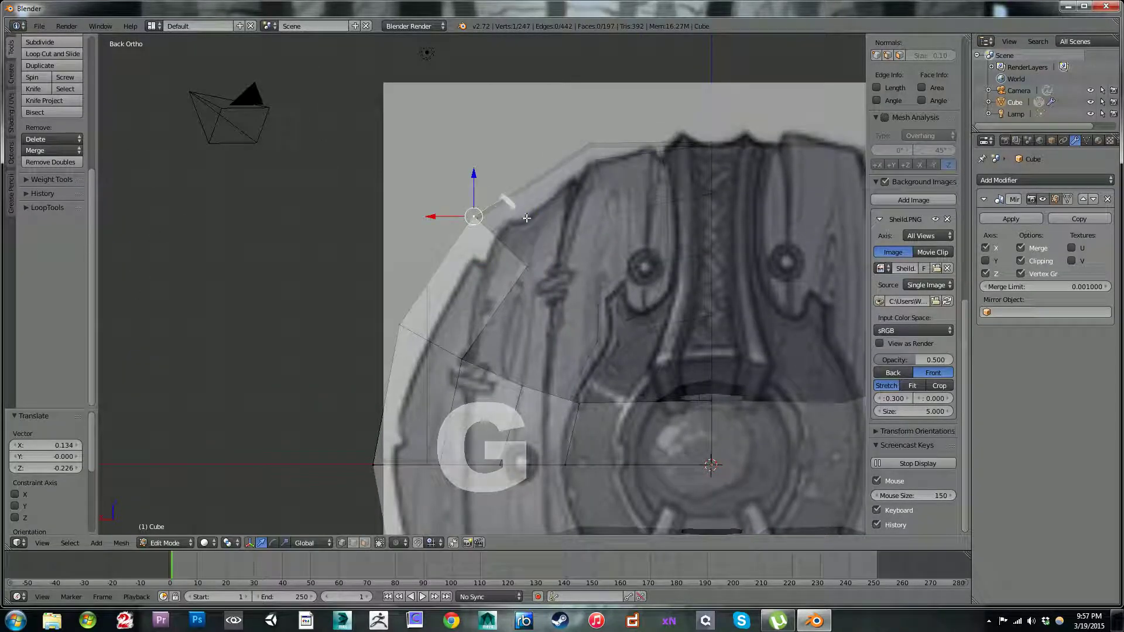
pyautogui.press('f')
pyautogui.press('g')
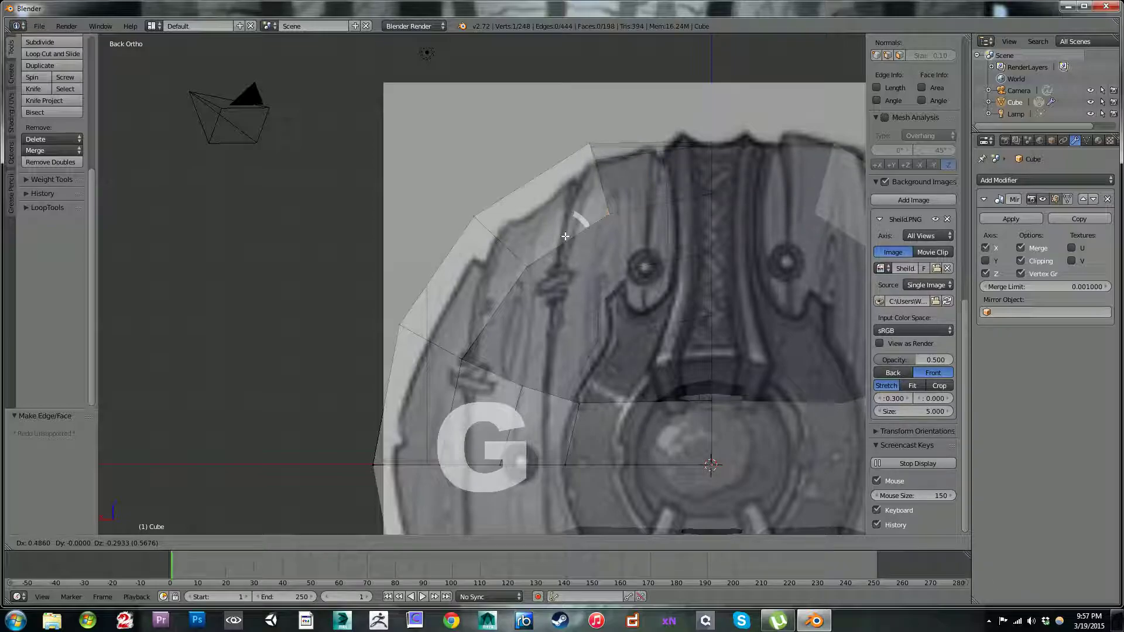
pyautogui.click(562, 237)
pyautogui.keyDown('shift'); pyautogui.moveTo(608, 201); pyautogui.dragTo(477, 264, button='middle'); pyautogui.keyUp('shift')
pyautogui.rightClick(457, 209)
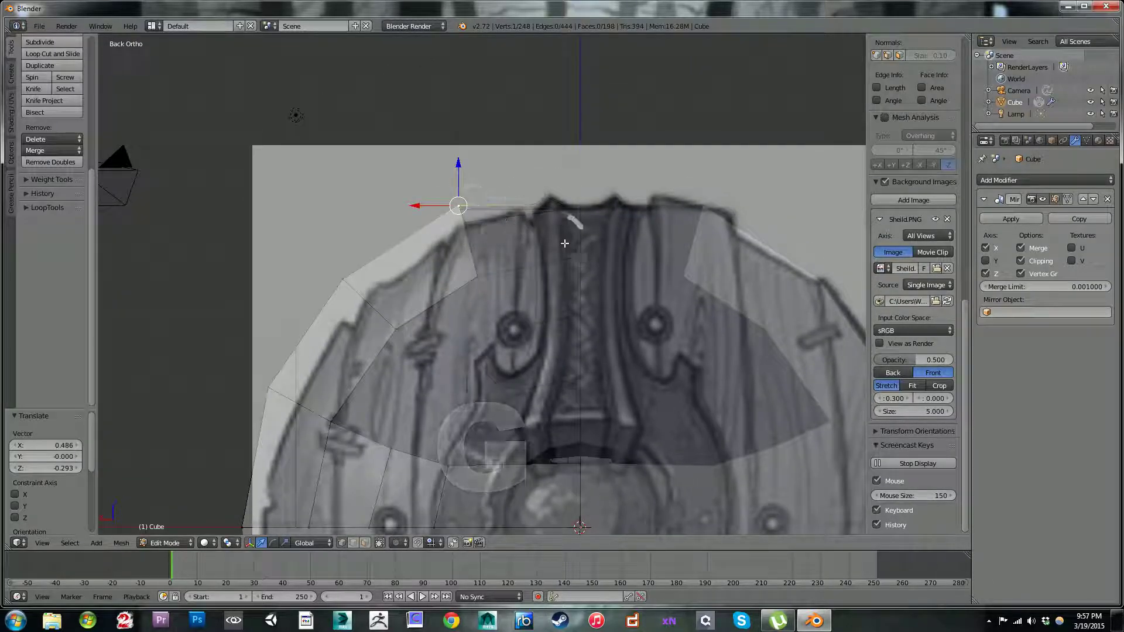
pyautogui.press('f')
pyautogui.press('g')
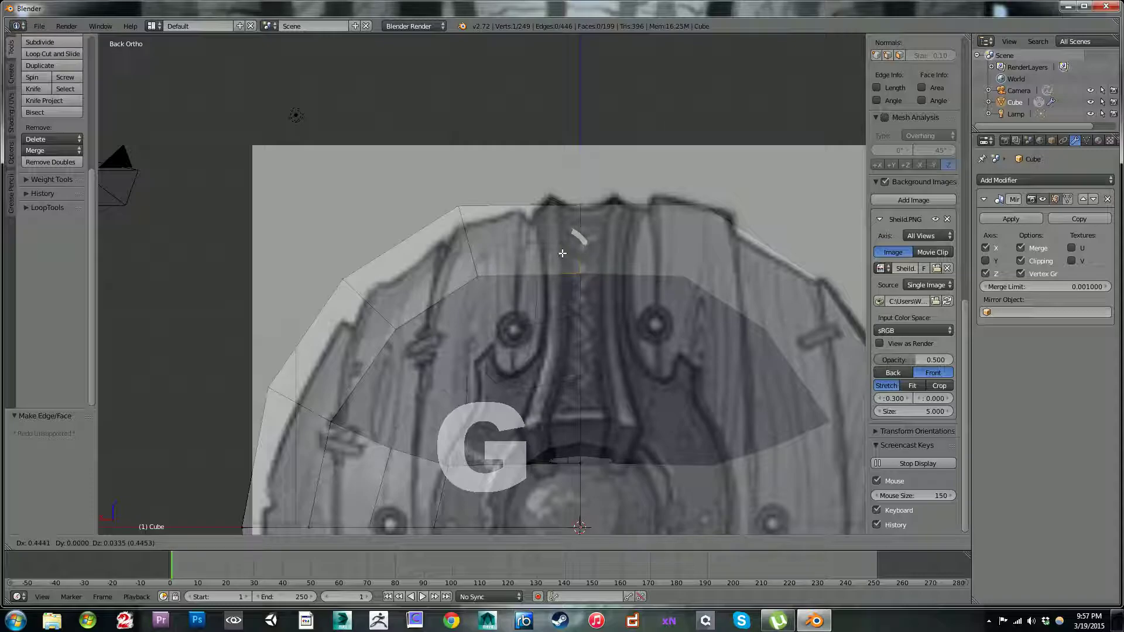
pyautogui.click(560, 249)
# Step: Fill the first back face of the second ring beside the strip and move its inner corner 0.302 in X and -0.335 in Z
pyautogui.keyDown('shift'); pyautogui.moveTo(560, 249); pyautogui.dragTo(547, 178, button='middle'); pyautogui.keyUp('shift')
pyautogui.rightClick(328, 348)
pyautogui.press('f')
pyautogui.press('g')
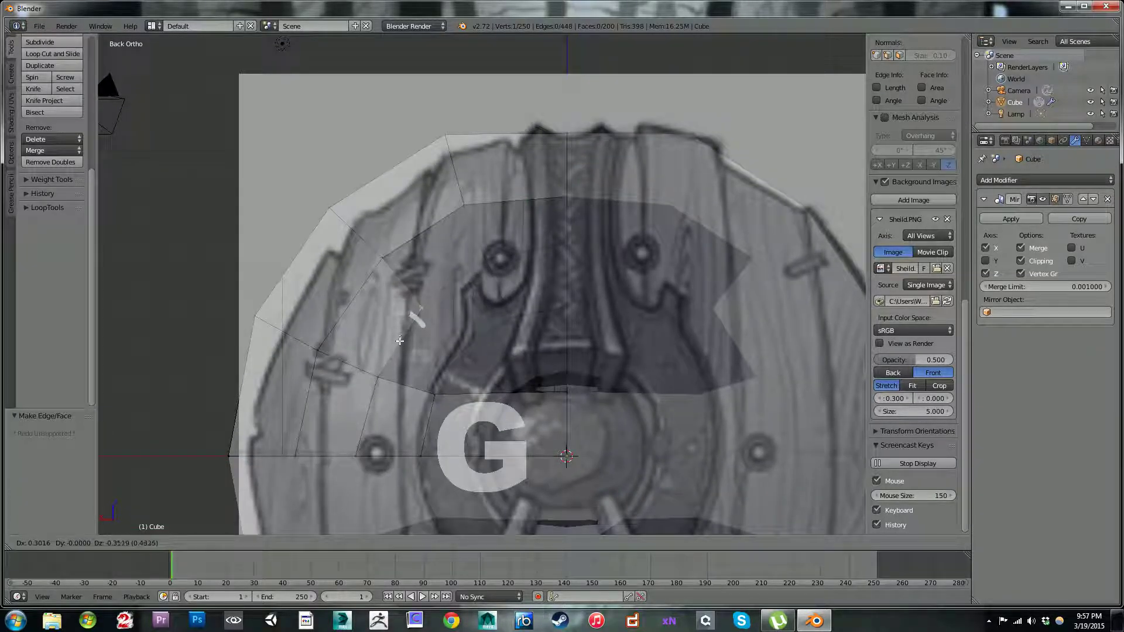
pyautogui.click(403, 324)
# Step: Fill the second ring's next two faces, moving one inner corner 0.251 in X and -0.109 in Z and the last to the centre line
pyautogui.rightClick(382, 258)
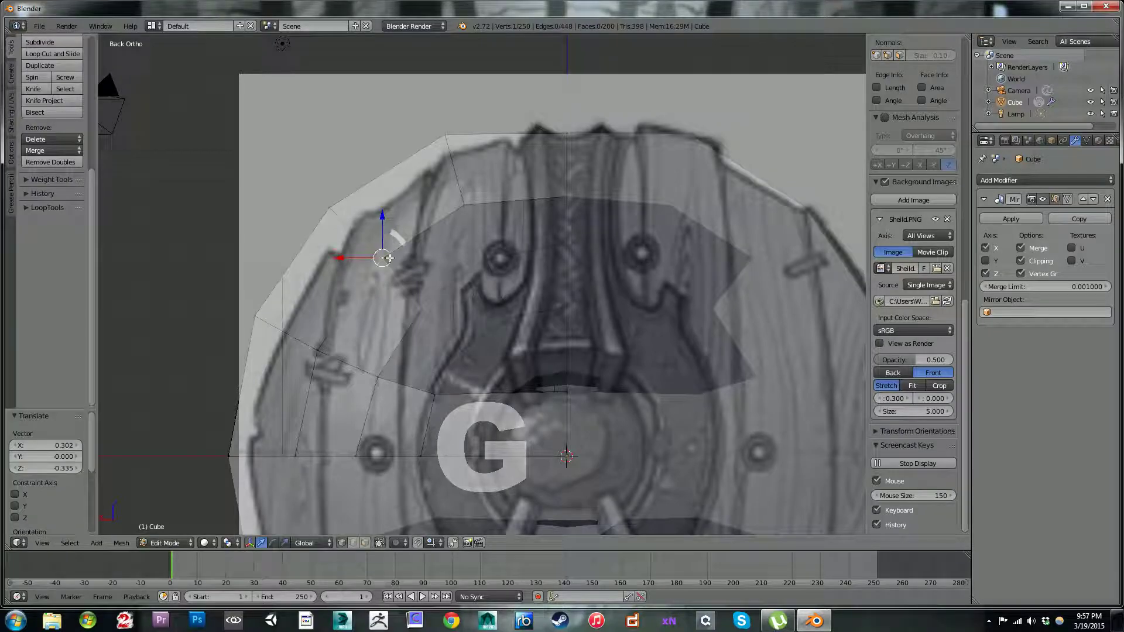
pyautogui.press('f')
pyautogui.press('g')
pyautogui.click(453, 230)
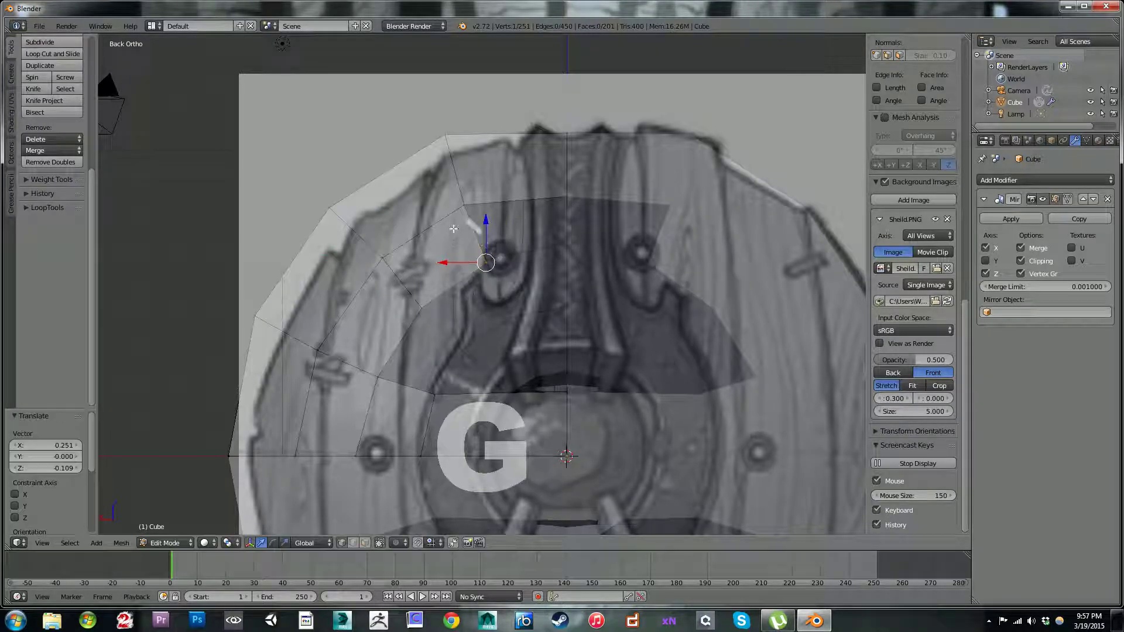
pyautogui.press('f')
pyautogui.press('g')
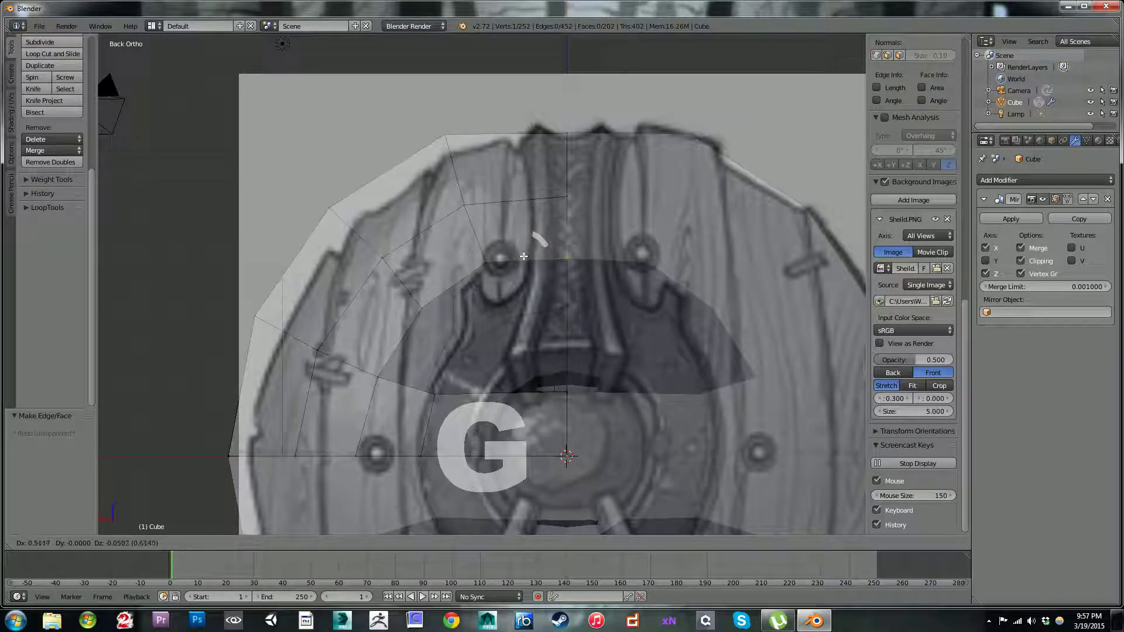
pyautogui.click(511, 258)
# Step: Fill two third-ring back faces, moving their inner corners 0.176 in X, -0.360 in Z and 0.285 in X, -0.176 in Z
pyautogui.press('f')
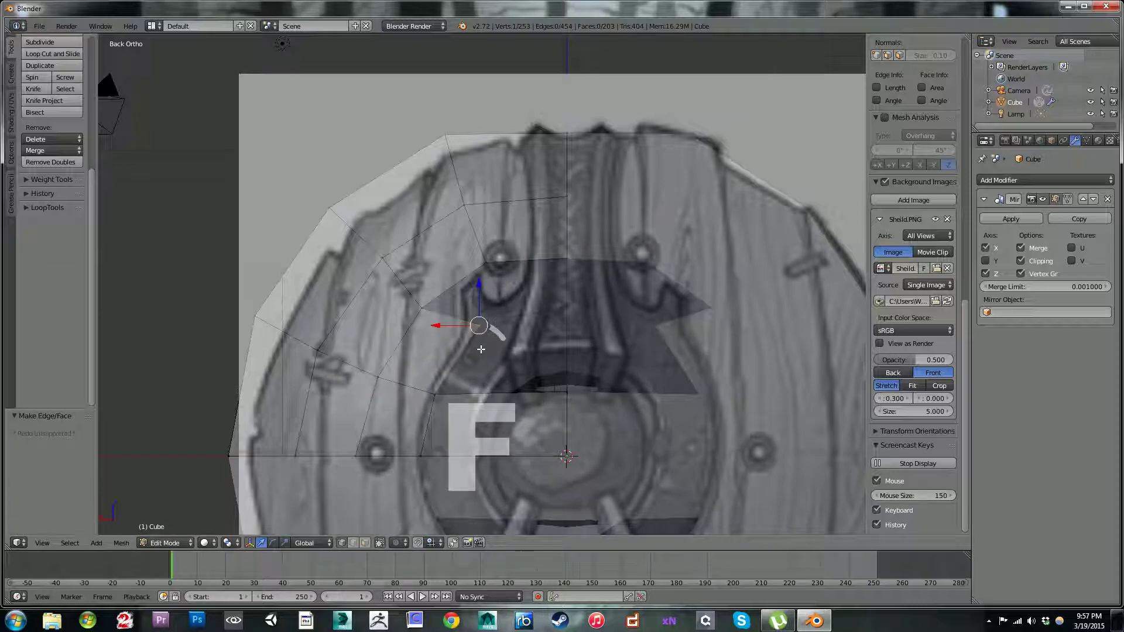
pyautogui.press('g')
pyautogui.click(458, 373)
pyautogui.rightClick(433, 308)
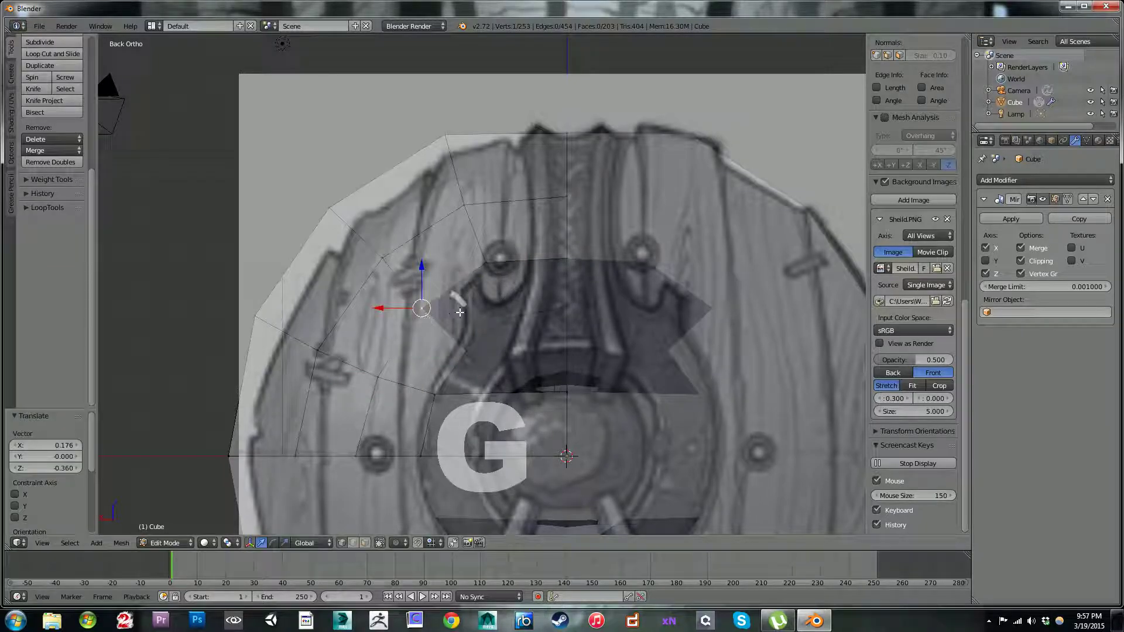
pyautogui.press('f')
pyautogui.press('g')
pyautogui.click(485, 319)
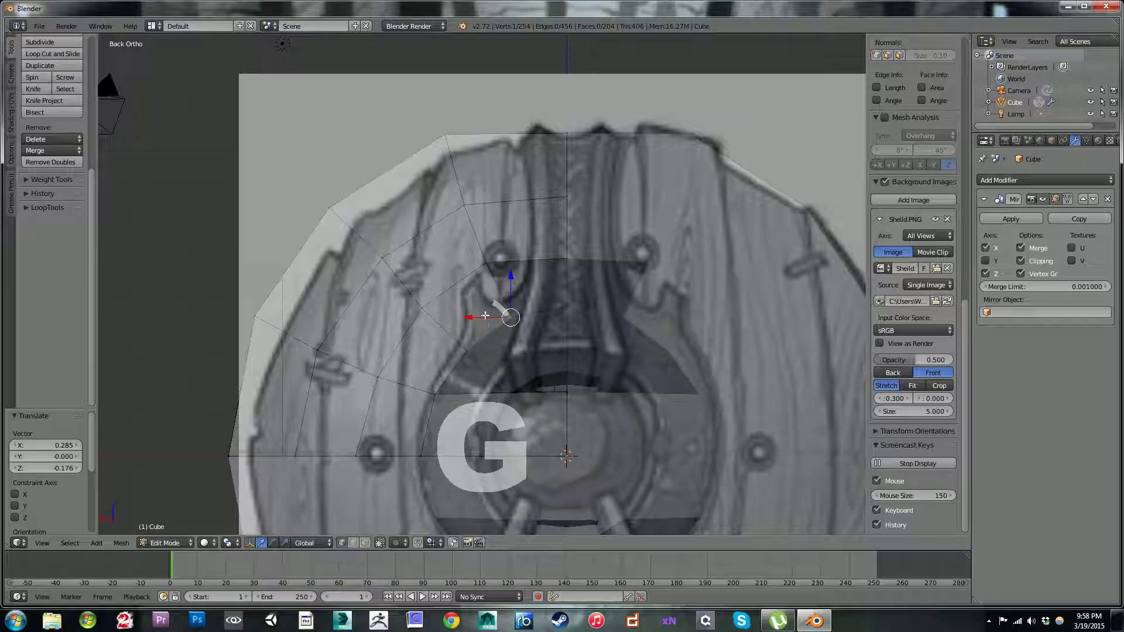
# Step: Fill the third ring's last face up to the centre line, moving its corner 0.478 in X and 0.025 in Z
pyautogui.press('f')
pyautogui.press('g')
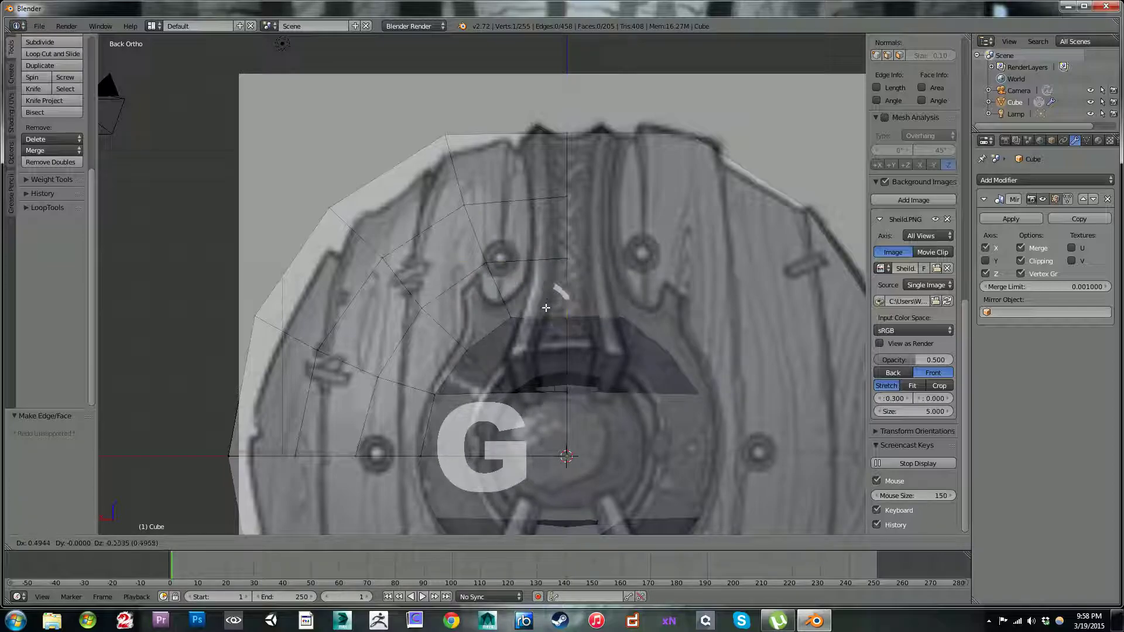
pyautogui.click(546, 305)
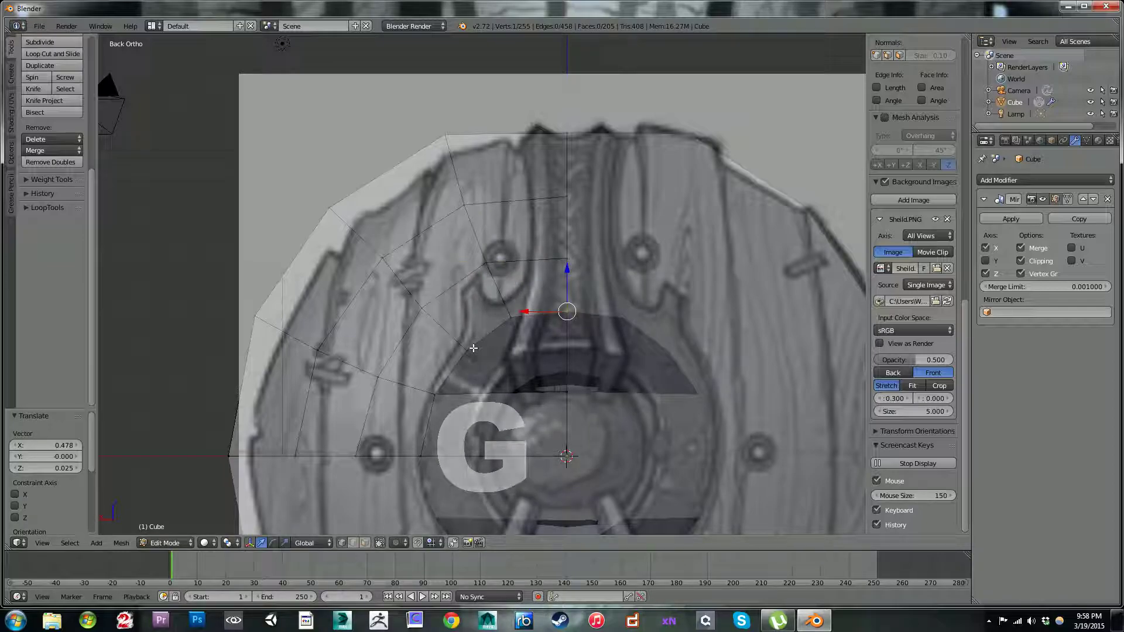
# Step: Add one loop cut across the strip's innermost face and move its upper vertex 0.017 in X and -0.017 in Z
pyautogui.keyDown('shift'); pyautogui.moveTo(536, 337); pyautogui.dragTo(537, 250, button='middle'); pyautogui.keyUp('shift')
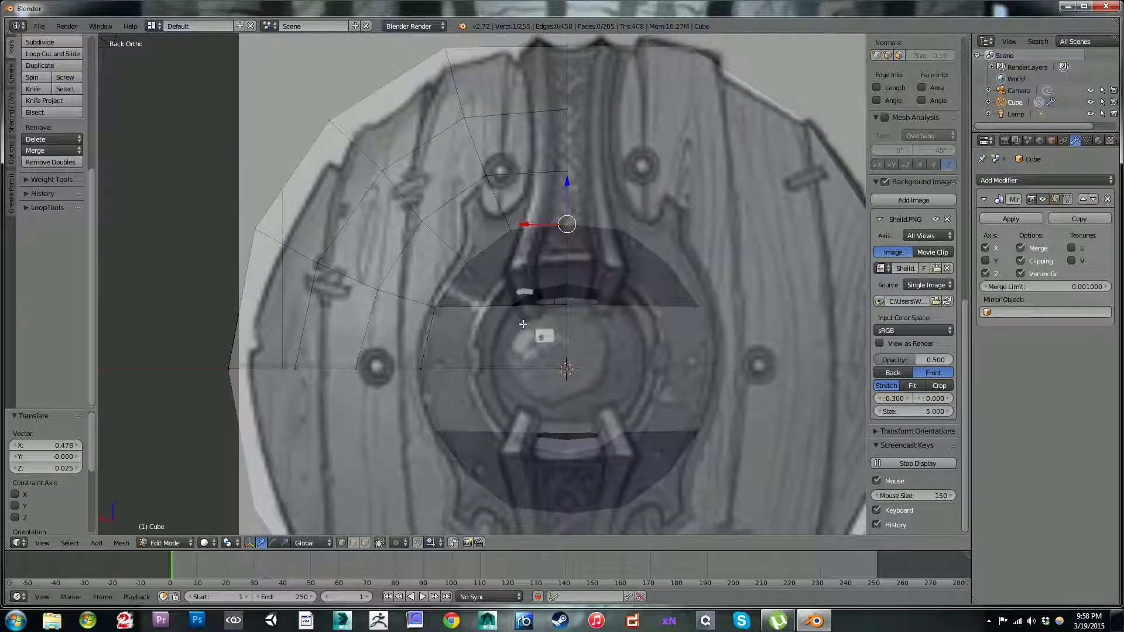
pyautogui.hotkey('ctrl', 'r')
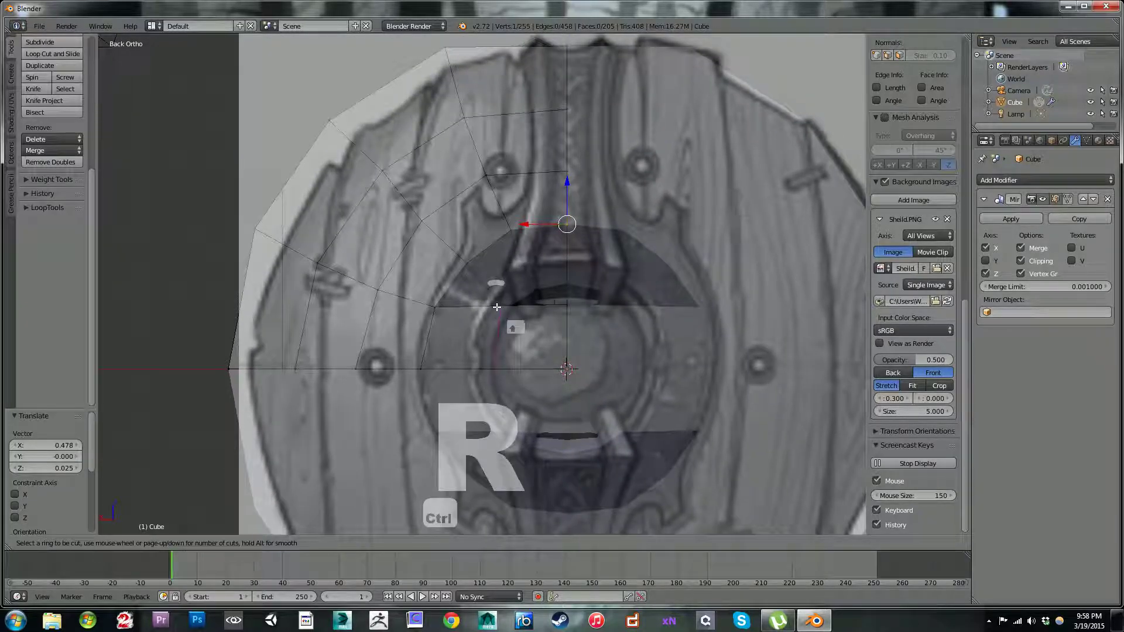
pyautogui.click(497, 307)
pyautogui.click(513, 309)
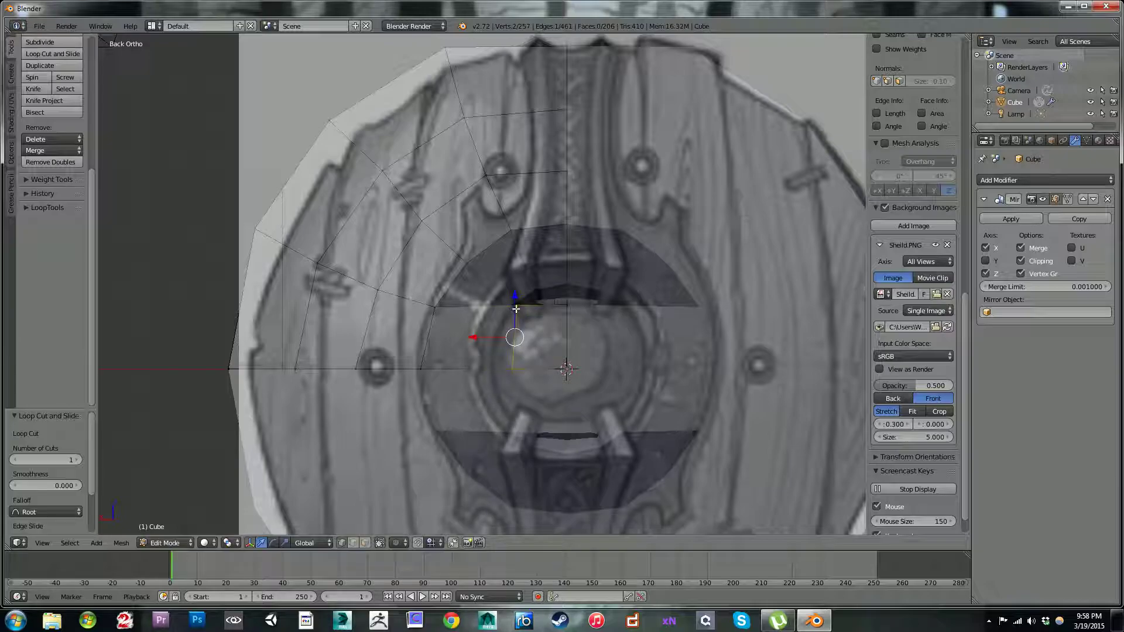
pyautogui.rightClick(513, 308)
pyautogui.press('g')
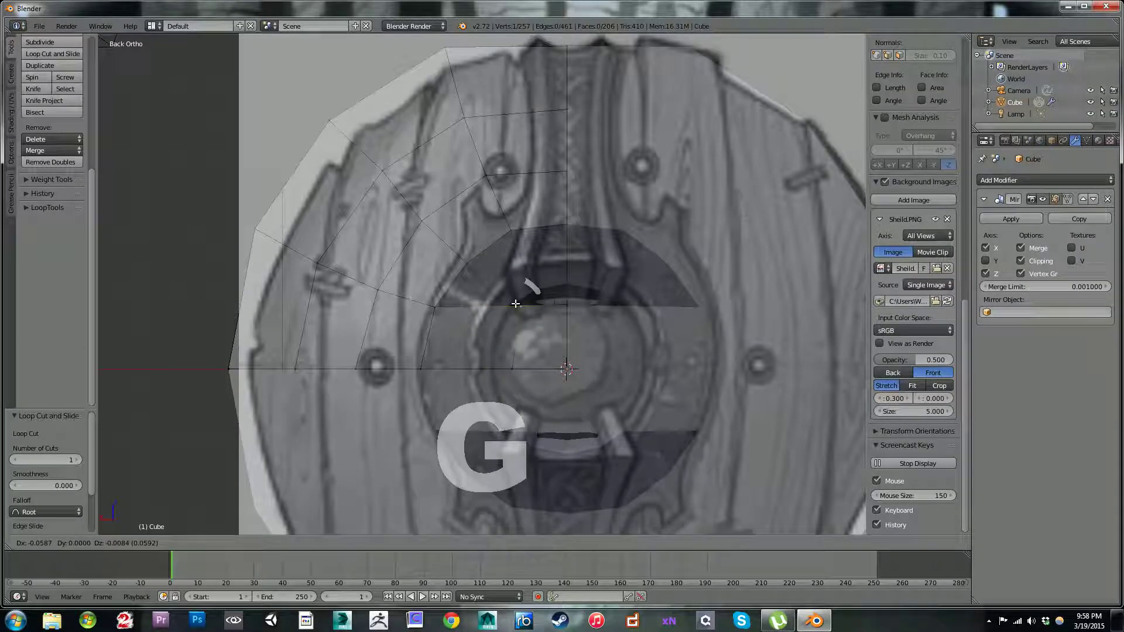
pyautogui.click(514, 304)
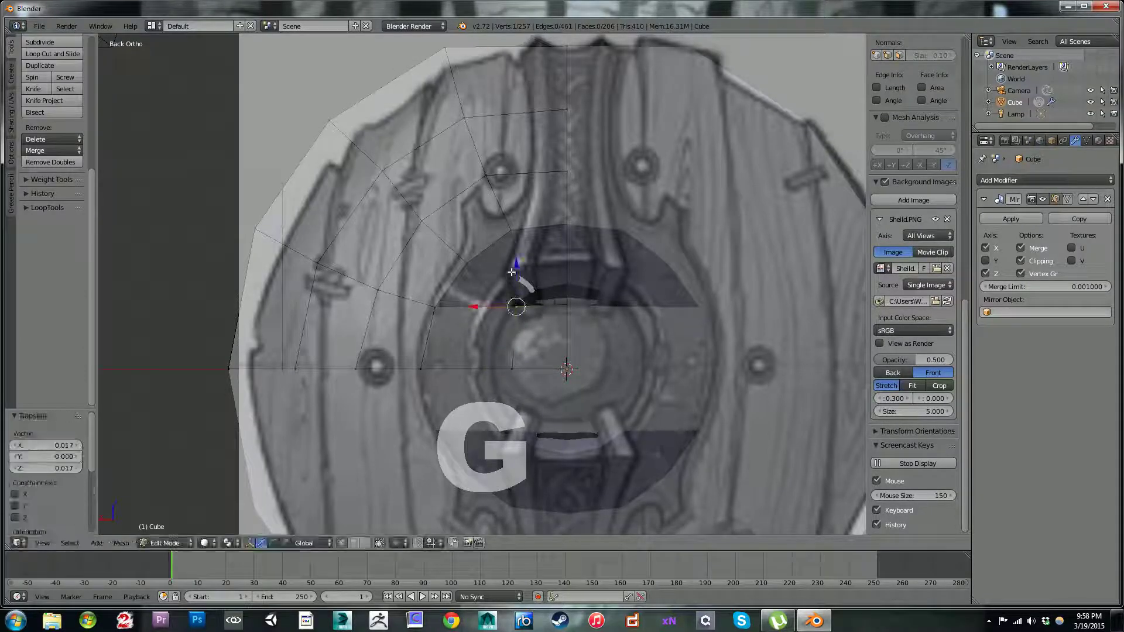
# Step: Fill the two remaining gaps between the third ring and the strip's upper edge with four-sided faces
pyautogui.keyDown('shift'); pyautogui.rightClick(438, 304); pyautogui.keyUp('shift')
pyautogui.keyDown('shift'); pyautogui.rightClick(474, 251); pyautogui.keyUp('shift')
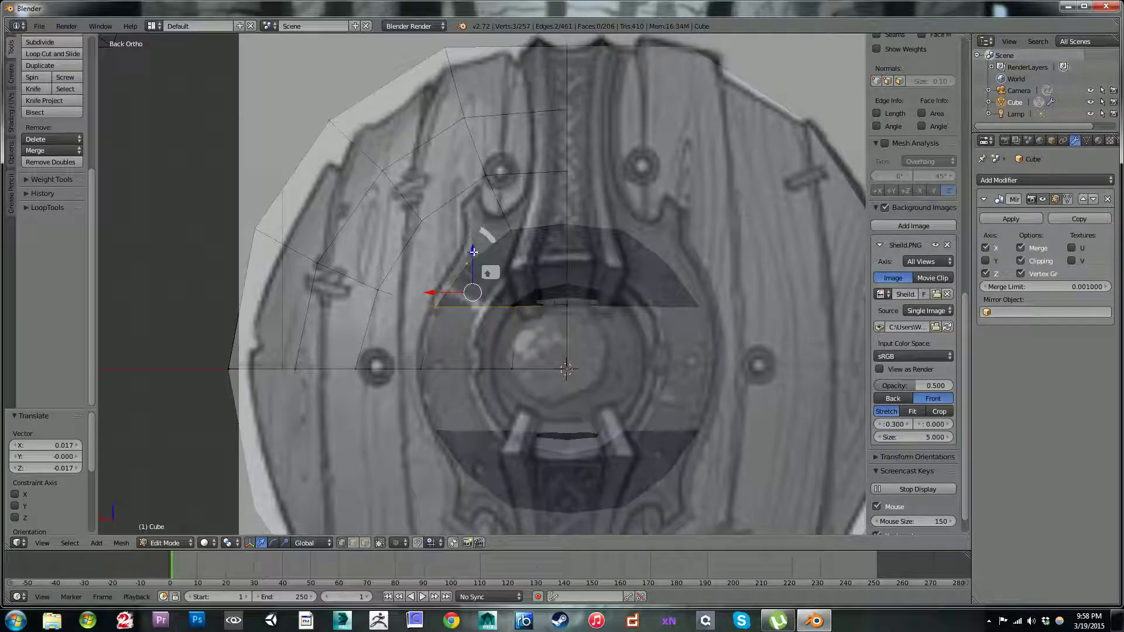
pyautogui.press('f')
pyautogui.keyDown('shift'); pyautogui.rightClick(519, 232); pyautogui.keyUp('shift')
pyautogui.keyDown('shift'); pyautogui.rightClick(558, 230); pyautogui.keyUp('shift')
pyautogui.keyDown('shift'); pyautogui.rightClick(562, 297); pyautogui.keyUp('shift')
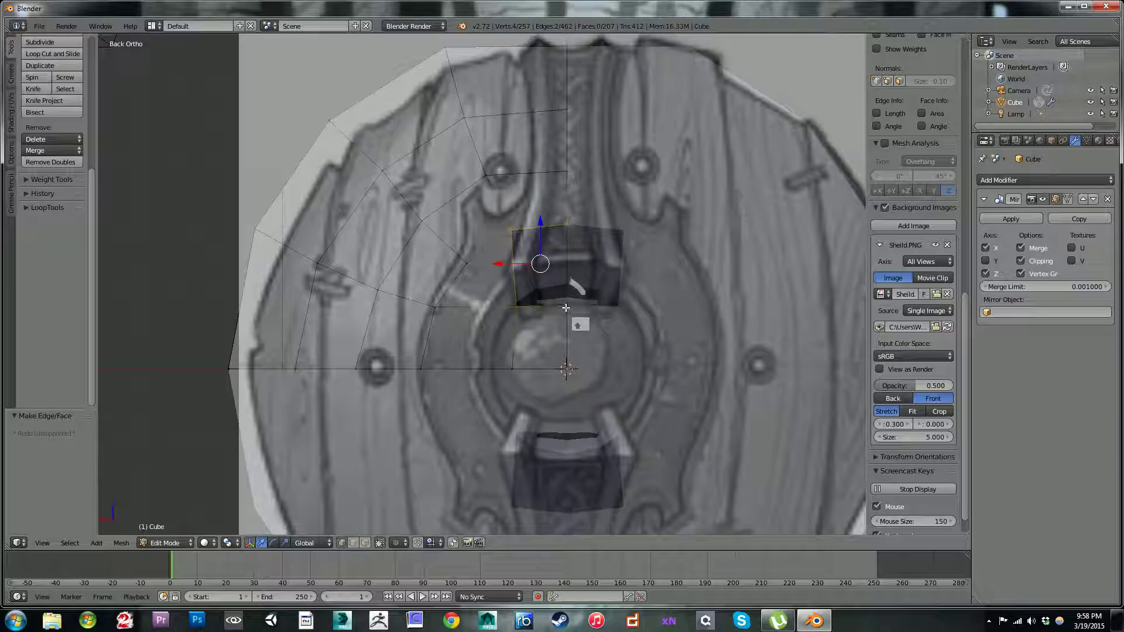
pyautogui.hotkey('ctrl', 'z')
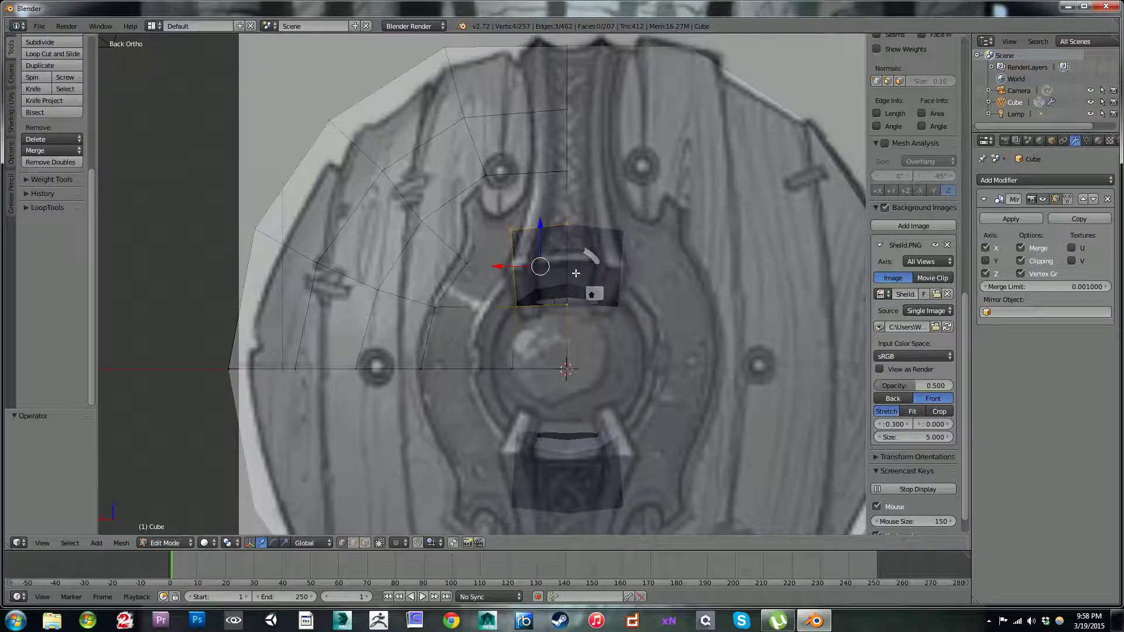
pyautogui.press('f')
# Step: Select the four vertices of the back's innermost centre face and enable proportional editing
pyautogui.moveTo(576, 273); pyautogui.dragTo(555, 293, button='middle')
pyautogui.rightClick(507, 300)
pyautogui.keyDown('shift'); pyautogui.rightClick(537, 308); pyautogui.keyUp('shift')
pyautogui.keyDown('shift'); pyautogui.rightClick(505, 351); pyautogui.keyUp('shift')
pyautogui.keyDown('shift'); pyautogui.rightClick(536, 355); pyautogui.keyUp('shift')
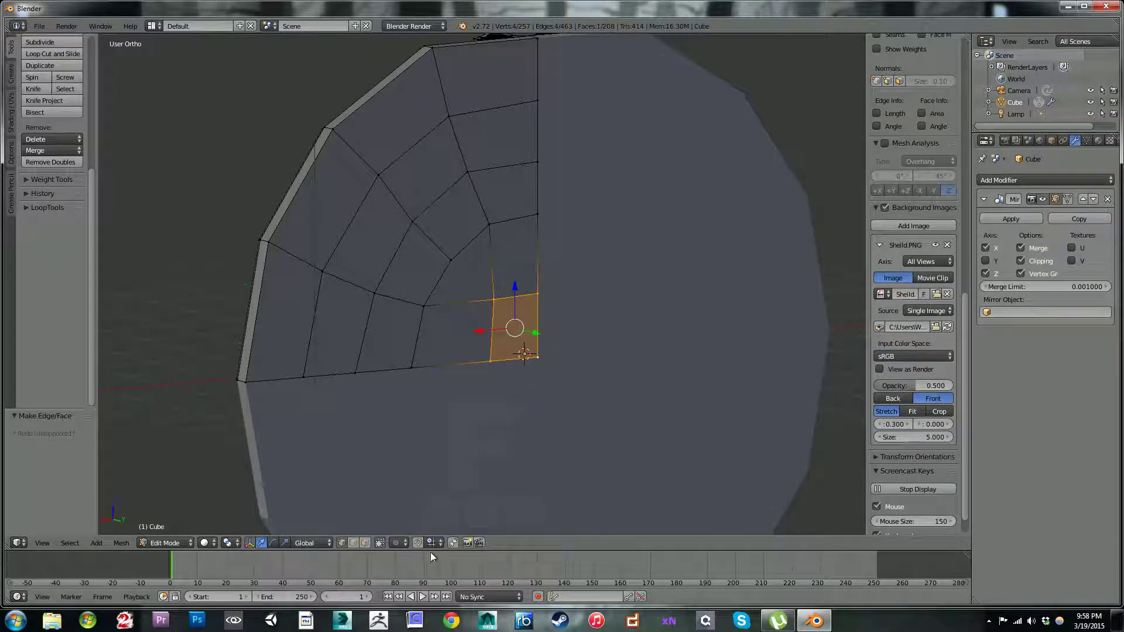
pyautogui.click(402, 544)
pyautogui.click(411, 493)
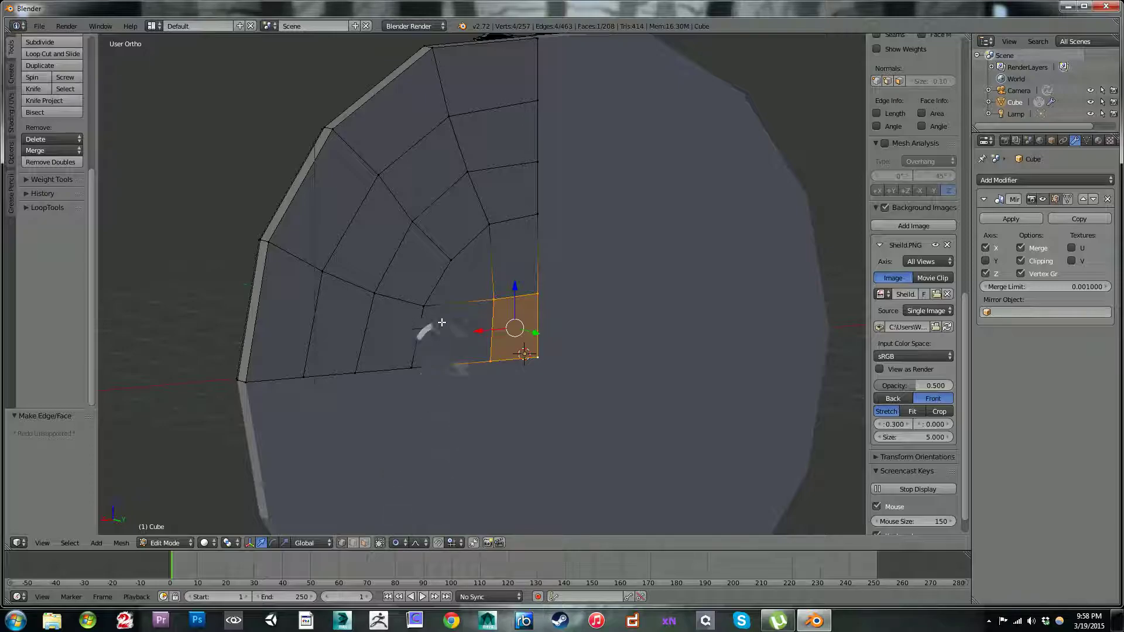
# Step: Push the centre face about -0.35 along Y with an enlarged smooth proportional falloff, hollowing the shield's back
pyautogui.moveTo(441, 325); pyautogui.dragTo(492, 352, button='middle')
pyautogui.scroll(-4, 472, 307)
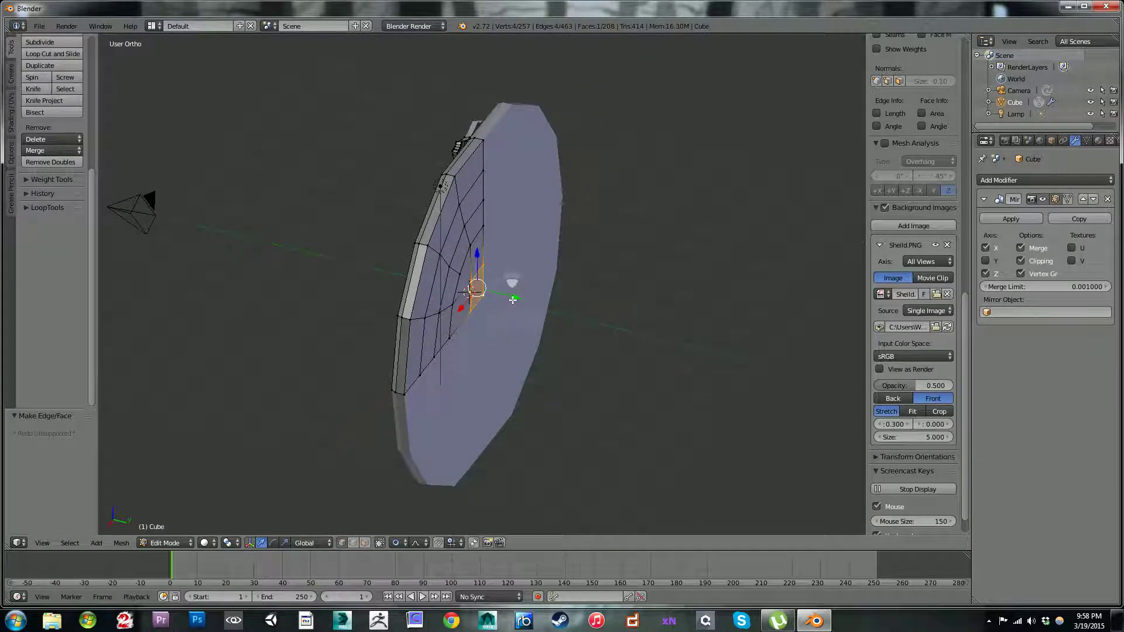
pyautogui.hotkey('ctrl', 'z')
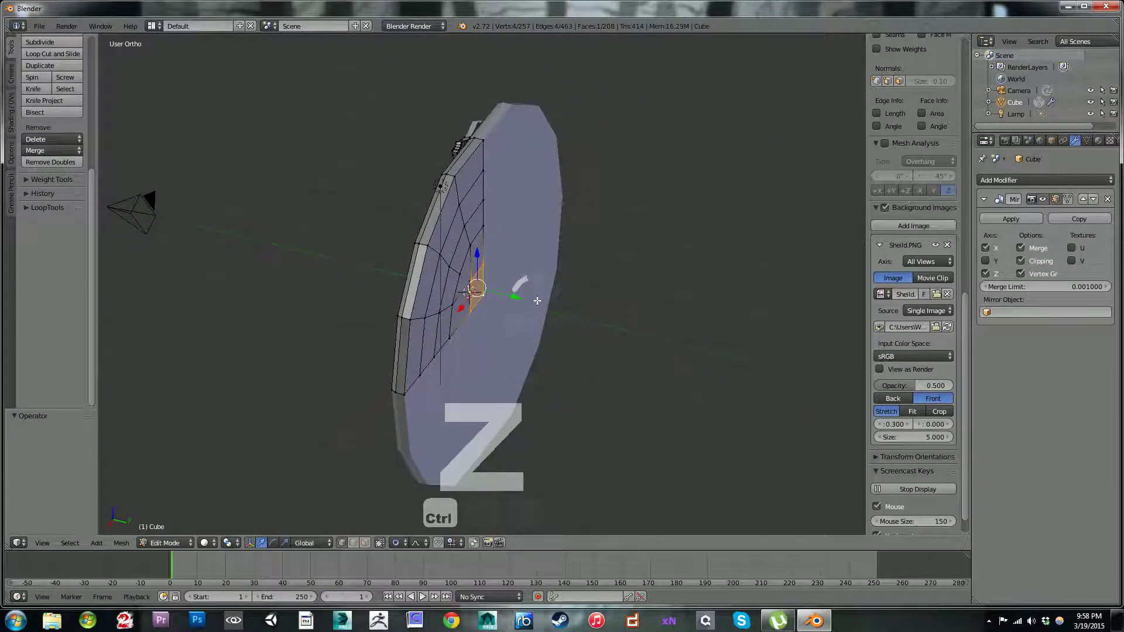
pyautogui.moveTo(518, 298); pyautogui.dragTo(517, 299)
pyautogui.scroll(-8, 515, 298)
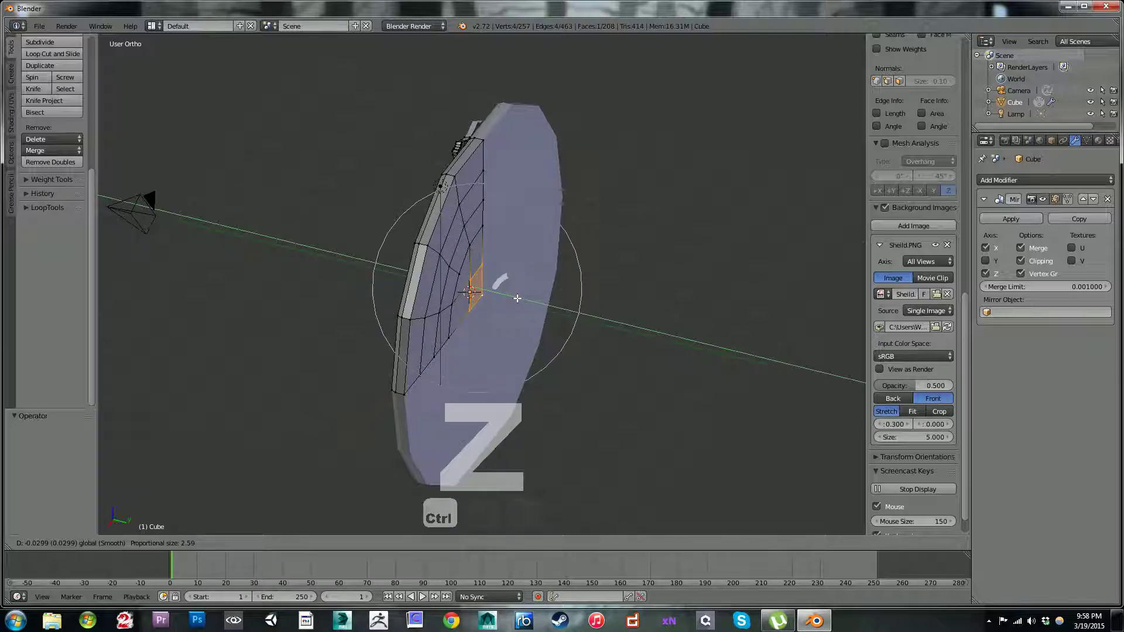
pyautogui.scroll(-1, 512, 298)
pyautogui.moveTo(512, 299); pyautogui.dragTo(501, 302)
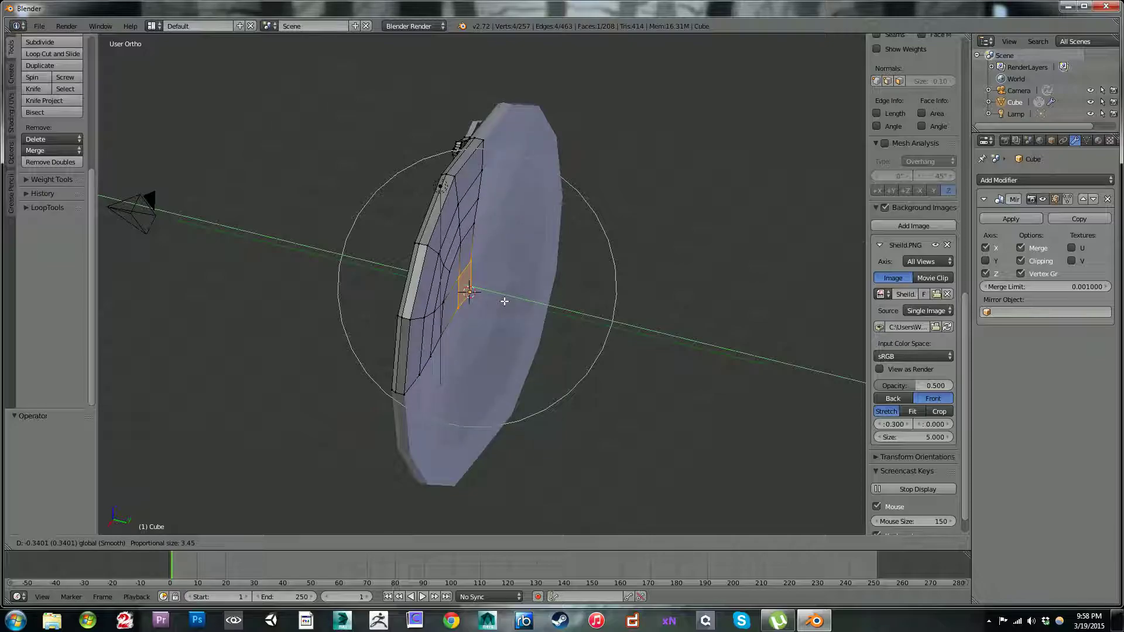
pyautogui.scroll(-1, 505, 300)
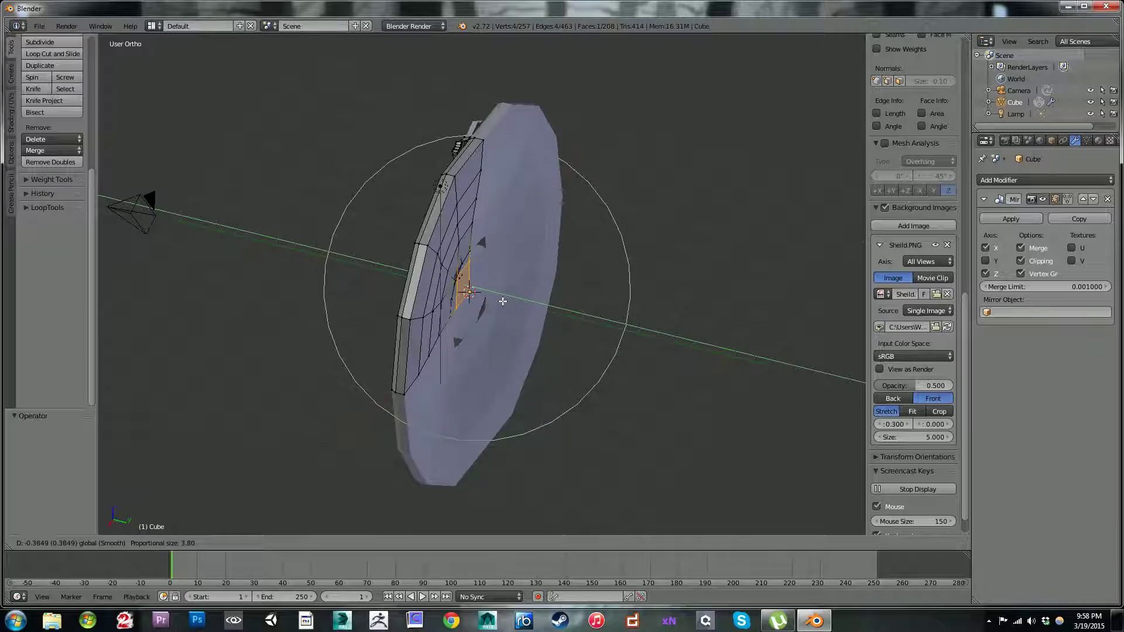
pyautogui.moveTo(502, 302); pyautogui.dragTo(504, 302)
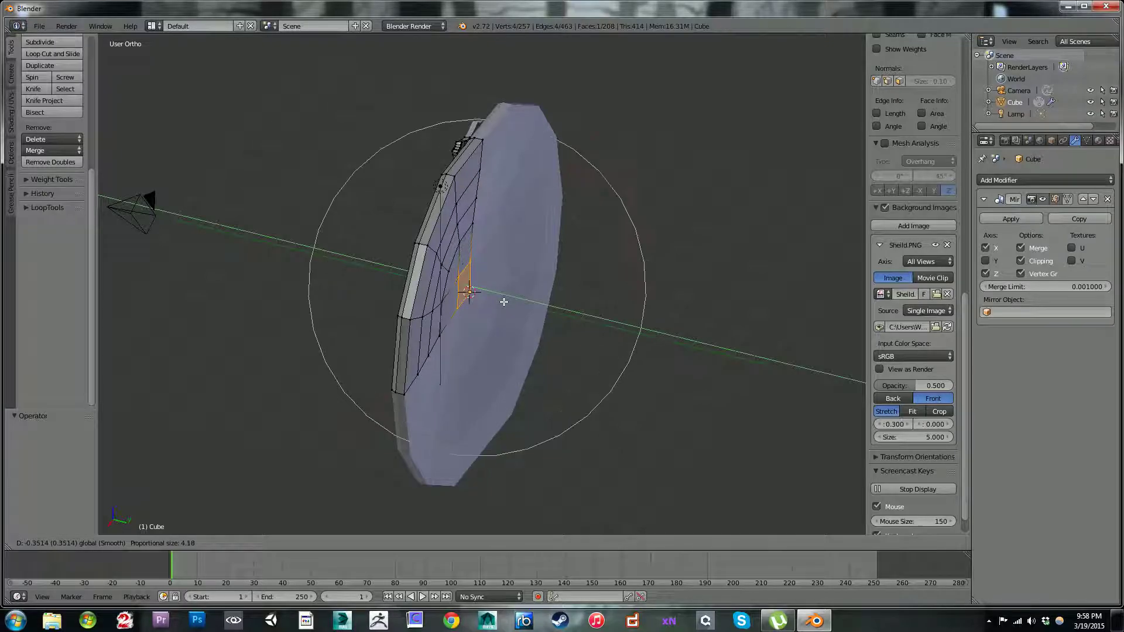
pyautogui.scroll(-2, 504, 302)
pyautogui.moveTo(504, 302); pyautogui.dragTo(504, 302)
# Step: Switch to Object Mode and move the whole shield -3.767 along Y, away from the 3D cursor
pyautogui.moveTo(633, 311); pyautogui.dragTo(494, 313, button='middle')
pyautogui.press('Tab')
pyautogui.moveTo(483, 301); pyautogui.dragTo(332, 304)
pyautogui.moveTo(446, 283); pyautogui.dragTo(419, 279, button='middle')
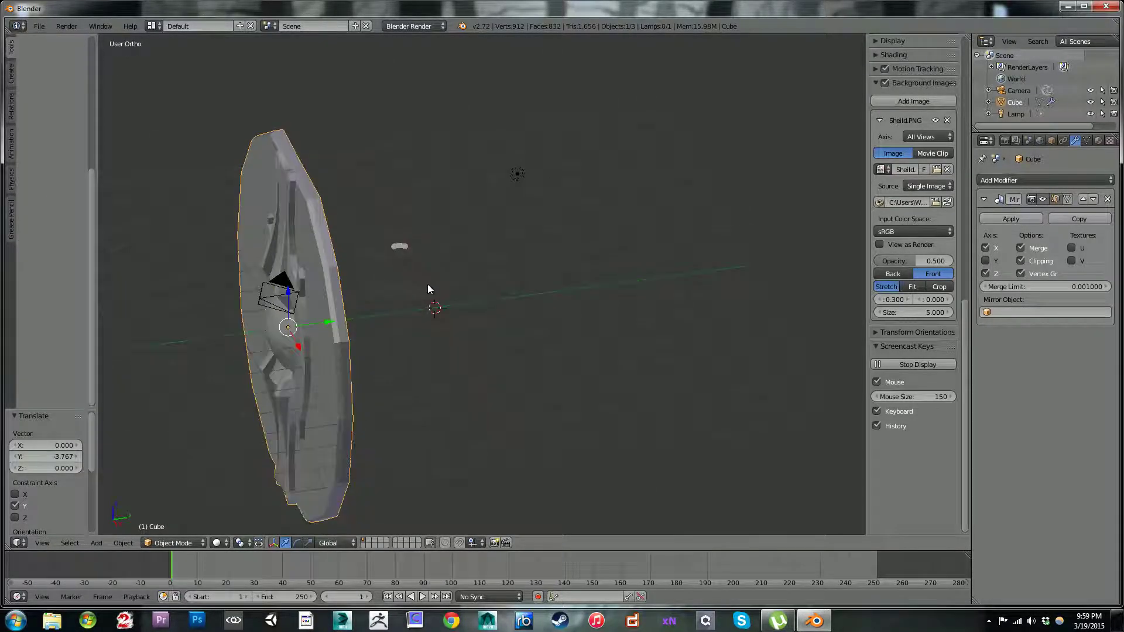
# Step: Open the list of modifiers that can be added to the shield
pyautogui.hotkey('shift', 'a')
pyautogui.moveTo(435, 296)
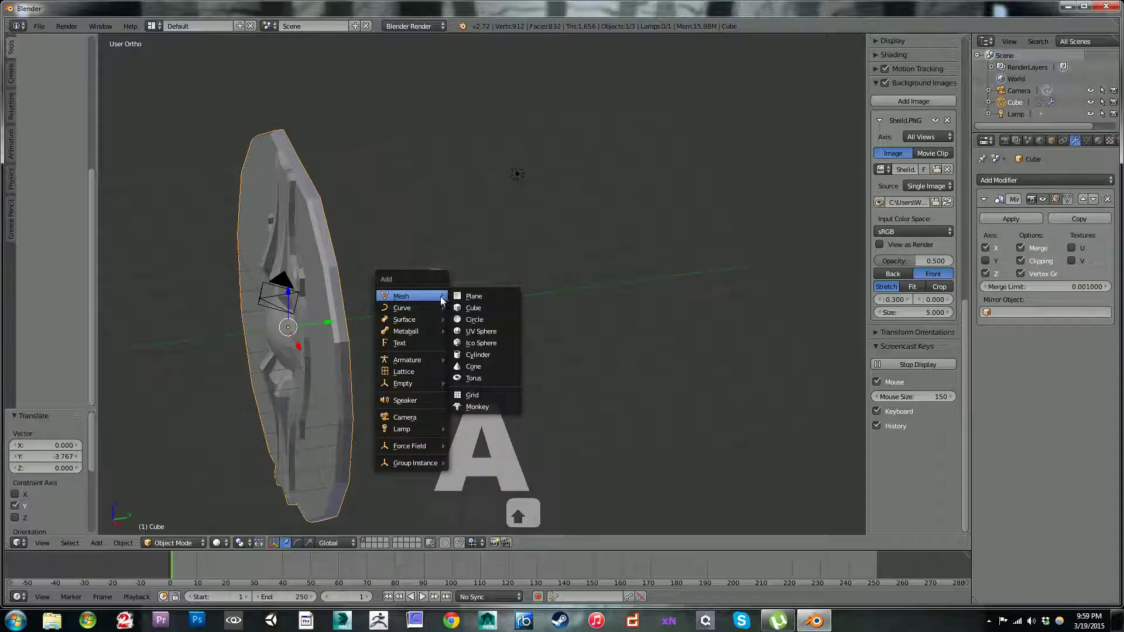
pyautogui.click(1037, 180)
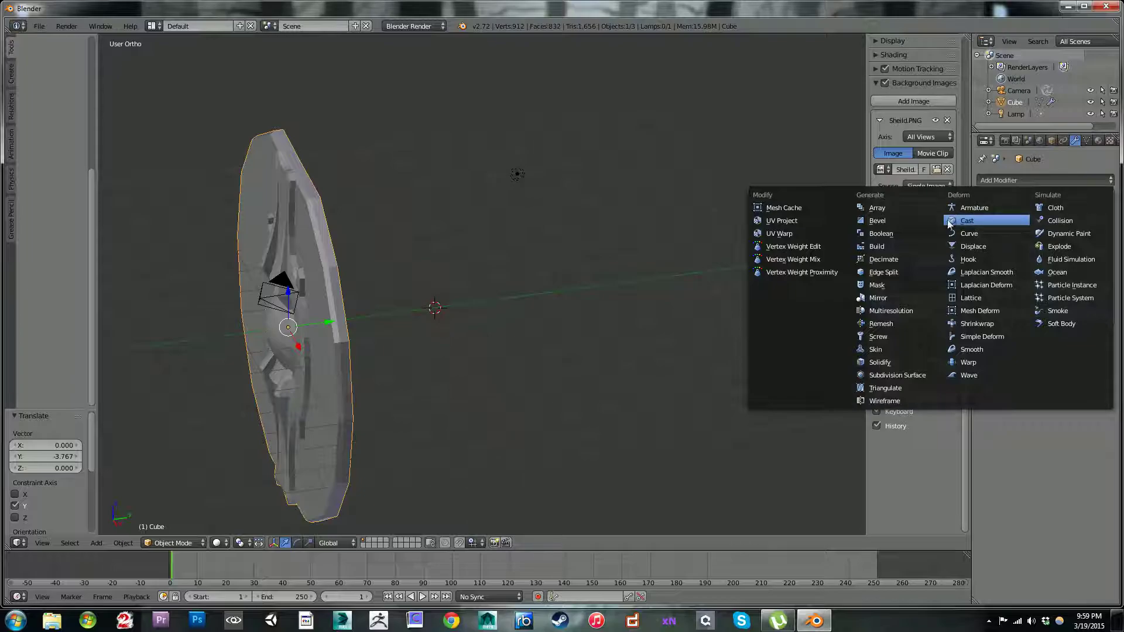
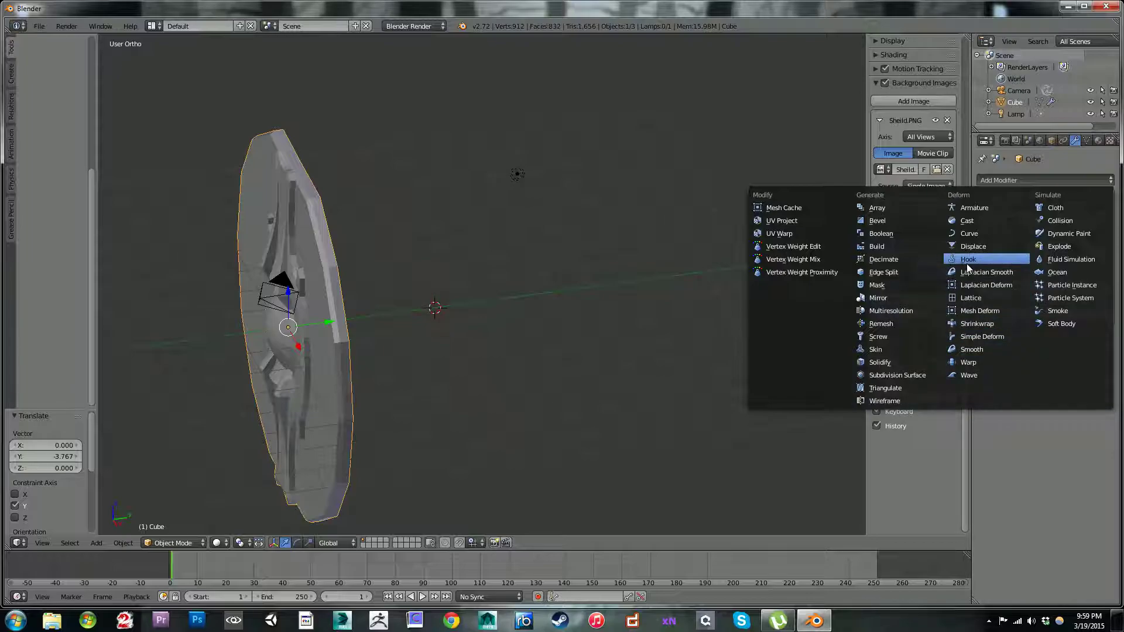
# Step: Add a Simple Deform modifier to the shield and set its deformation mode to Bend
pyautogui.click(957, 339)
pyautogui.moveTo(337, 315); pyautogui.dragTo(425, 298, button='middle')
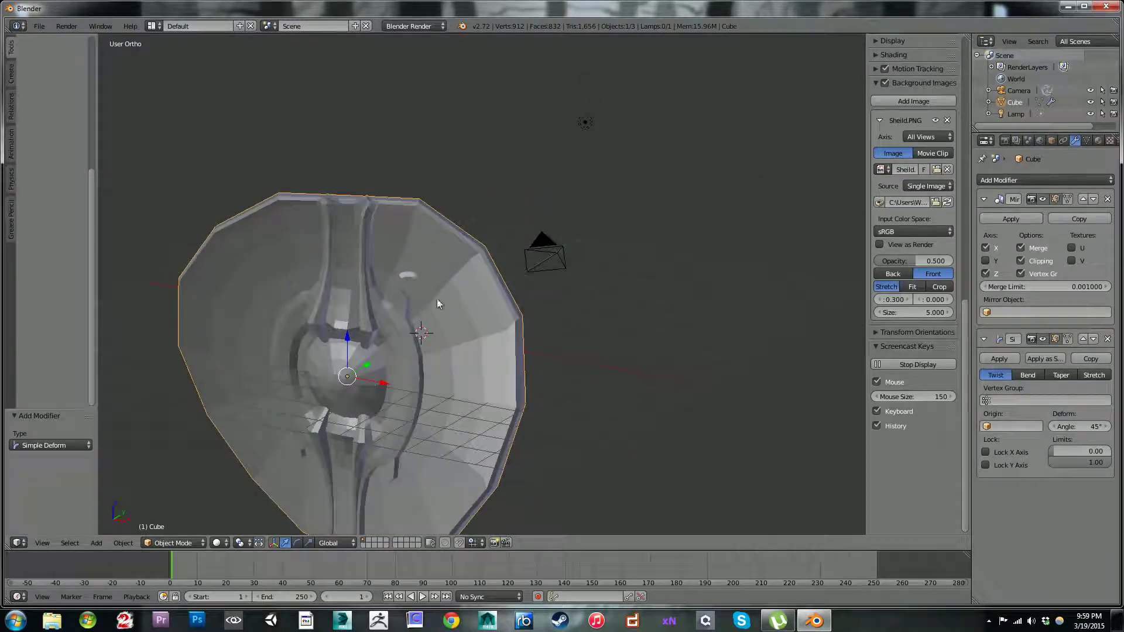
pyautogui.click(1026, 375)
pyautogui.moveTo(748, 341); pyautogui.dragTo(571, 236, button='middle')
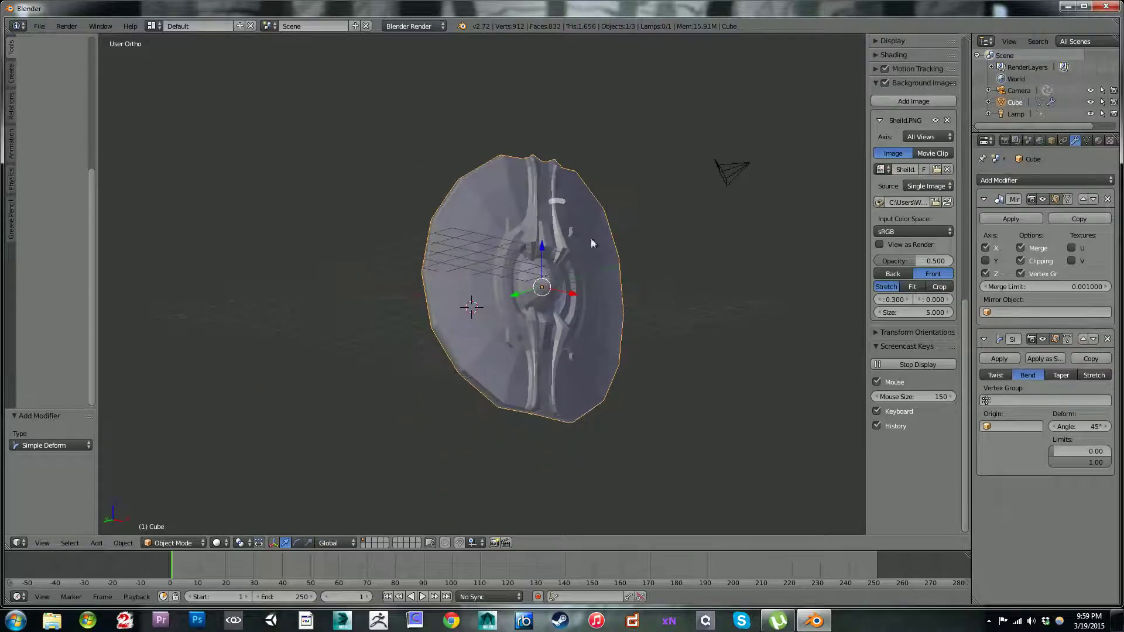
# Step: Set the shield's bend angle to 50°, checking the curvature from the front and the side
pyautogui.moveTo(827, 313); pyautogui.dragTo(737, 339, button='middle')
pyautogui.moveTo(1080, 427); pyautogui.dragTo(1100, 427)
pyautogui.moveTo(620, 316); pyautogui.dragTo(492, 273, button='middle')
pyautogui.press('KP_1')
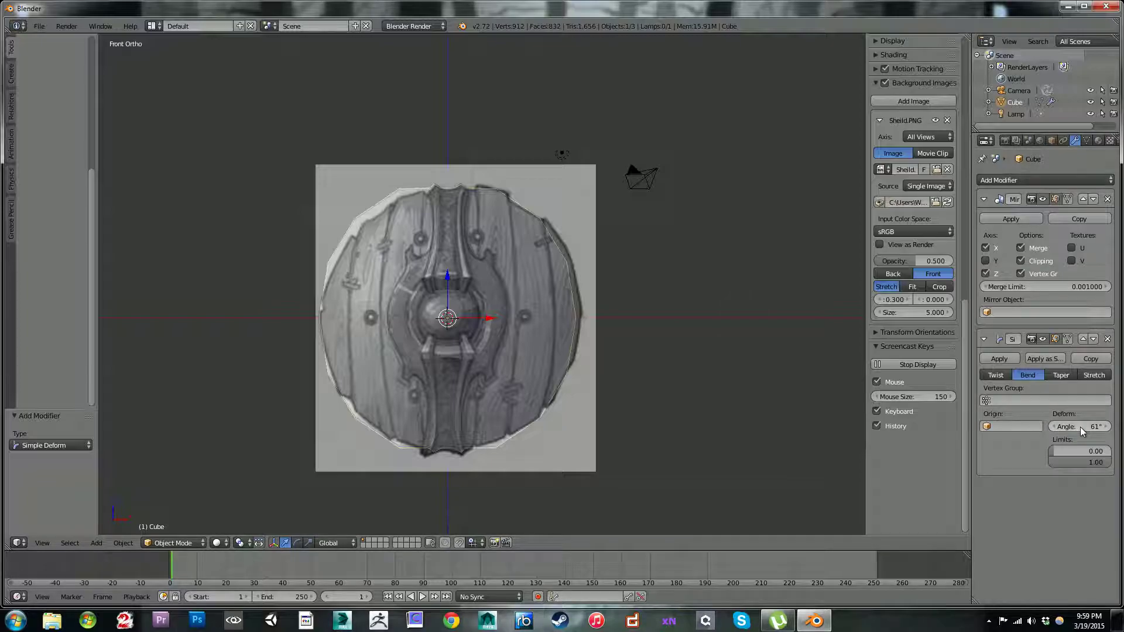
pyautogui.moveTo(635, 334); pyautogui.dragTo(510, 325, button='middle')
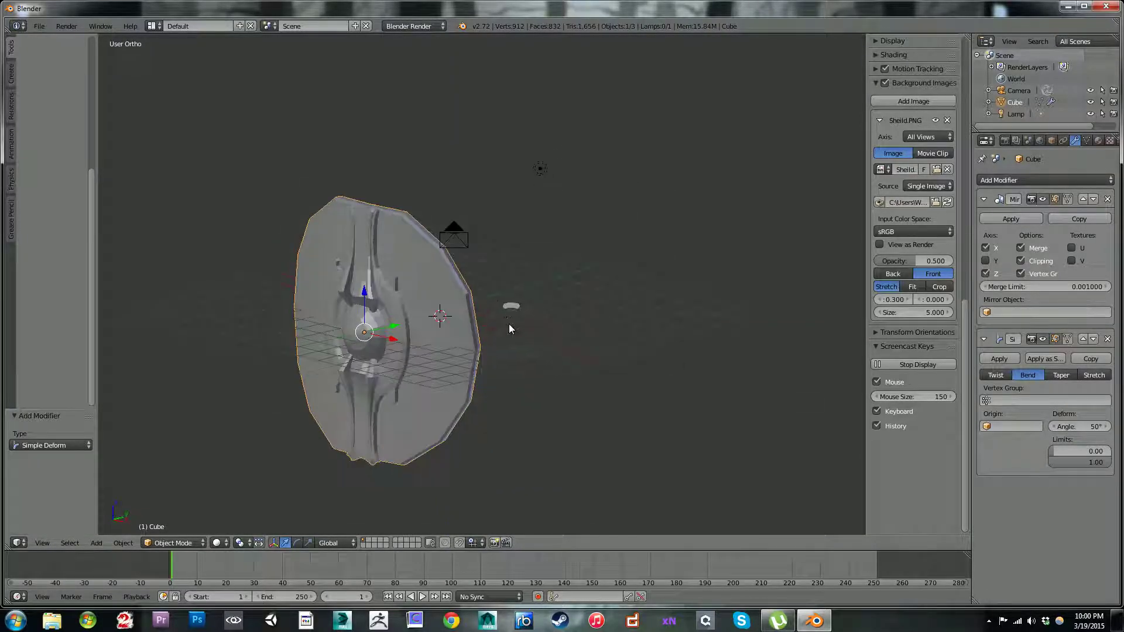
# Step: In Edit Mode, select the wooden disc's centre-line edge loop and keep only its four topmost vertices selected
pyautogui.scroll(3, 390, 238)
pyautogui.keyDown('shift'); pyautogui.moveTo(389, 238); pyautogui.dragTo(477, 329, button='middle'); pyautogui.keyUp('shift')
pyautogui.scroll(3, 412, 307)
pyautogui.moveTo(412, 307); pyautogui.dragTo(451, 289, button='middle')
pyautogui.scroll(2, 451, 290)
pyautogui.keyDown('shift'); pyautogui.moveTo(465, 185); pyautogui.dragTo(503, 273, button='middle'); pyautogui.keyUp('shift')
pyautogui.press('Tab')
pyautogui.rightClick(477, 187)
pyautogui.moveTo(477, 183); pyautogui.dragTo(488, 322, button='middle')
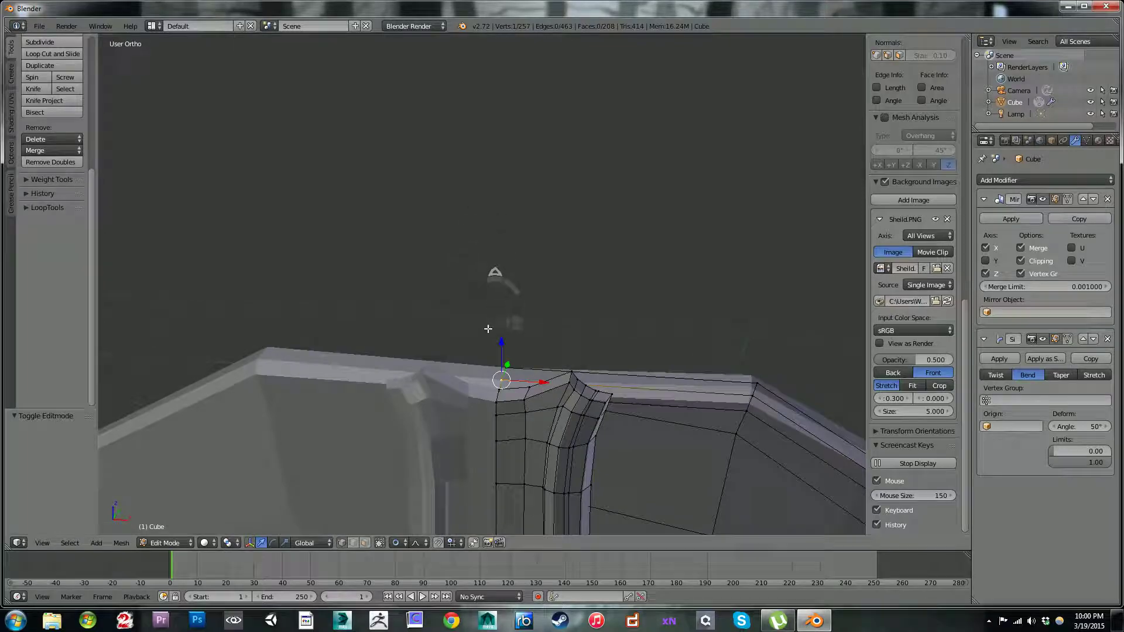
pyautogui.keyDown('alt'); pyautogui.rightClick(505, 364); pyautogui.keyUp('alt')
pyautogui.moveTo(504, 364)
pyautogui.mouseDown(button='middle')
pyautogui.moveTo(541, 356)
pyautogui.moveTo(509, 433)
pyautogui.moveTo(495, 325)
pyautogui.mouseUp(button='middle')
pyautogui.scroll(-3, 507, 439)
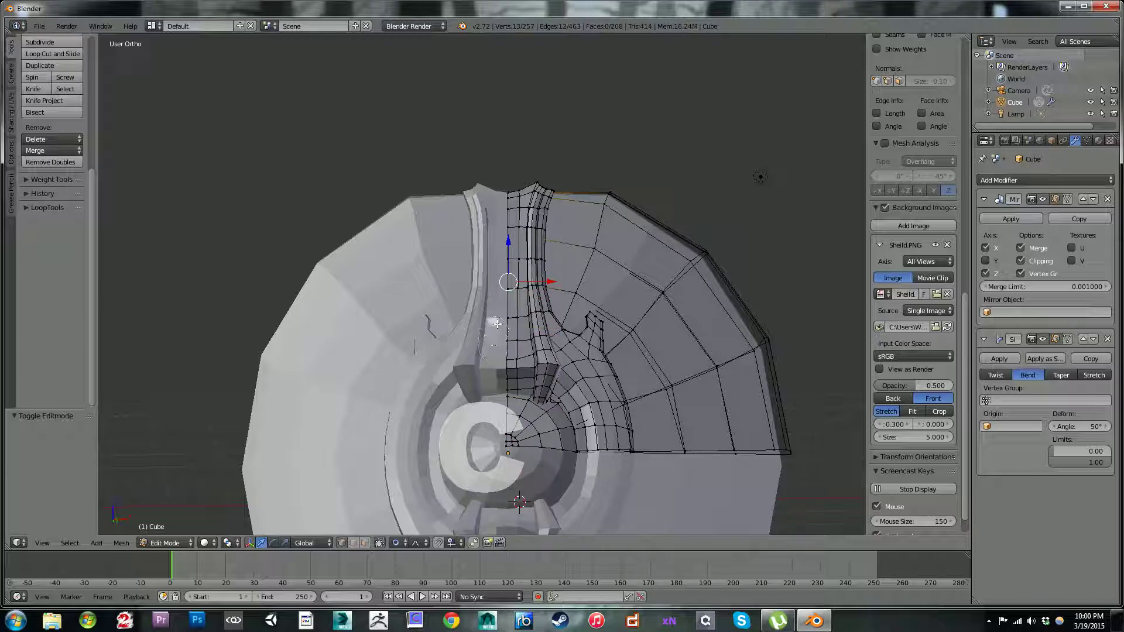
pyautogui.moveTo(691, 319); pyautogui.dragTo(667, 311, button='middle')
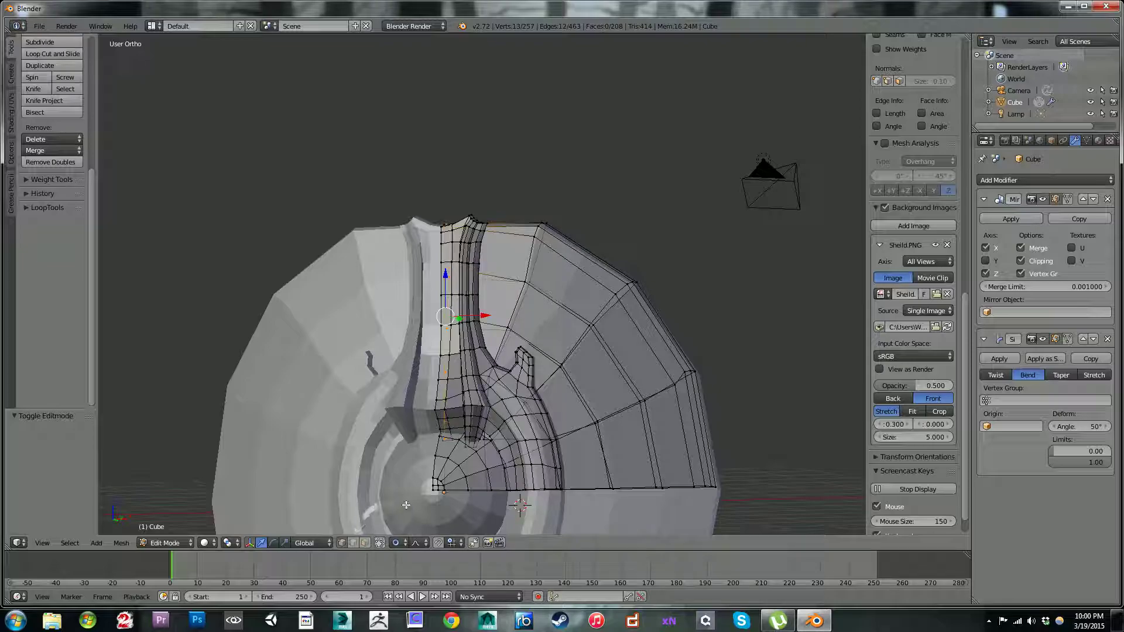
pyautogui.press('c')
pyautogui.moveTo(440, 443); pyautogui.dragTo(446, 258, button='middle')
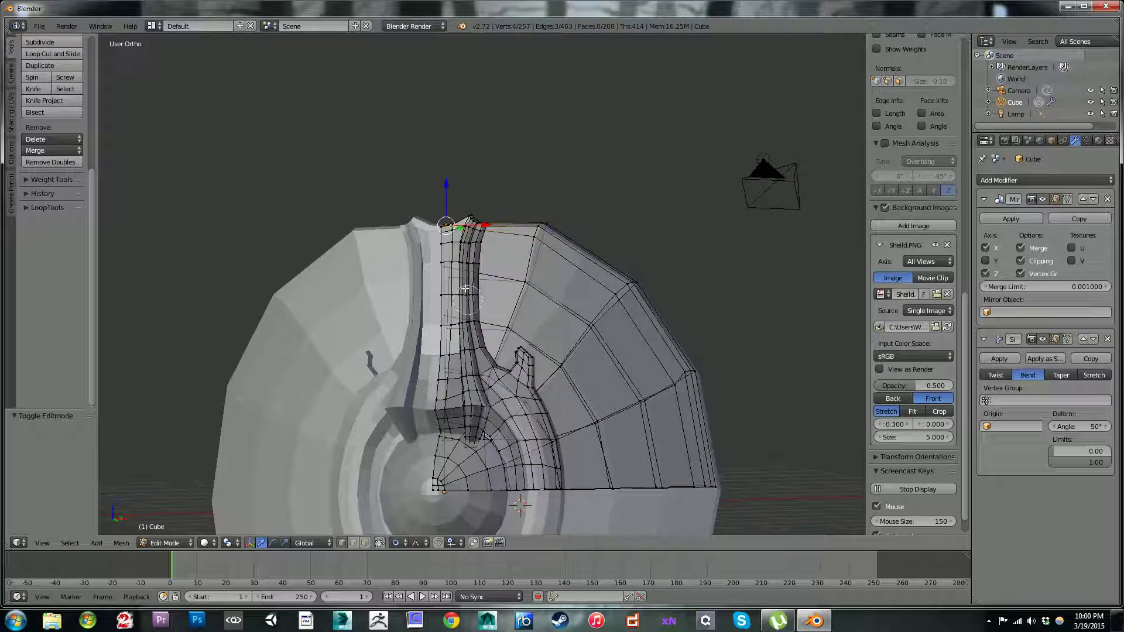
# Step: Lower the disc's top centre vertices by 0.091 along Z with smooth proportional falloff
pyautogui.moveTo(445, 190); pyautogui.dragTo(445, 194)
pyautogui.hotkey('ctrl', 'z')
pyautogui.scroll(9, 446, 190)
pyautogui.scroll(6, 446, 190)
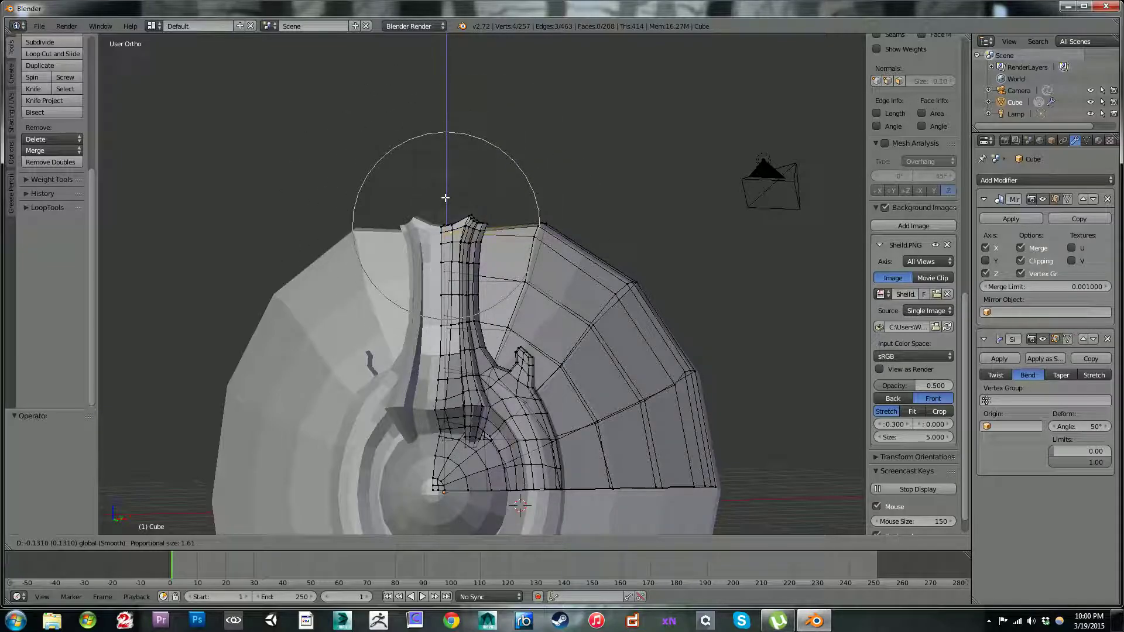
pyautogui.moveTo(455, 195); pyautogui.dragTo(455, 195)
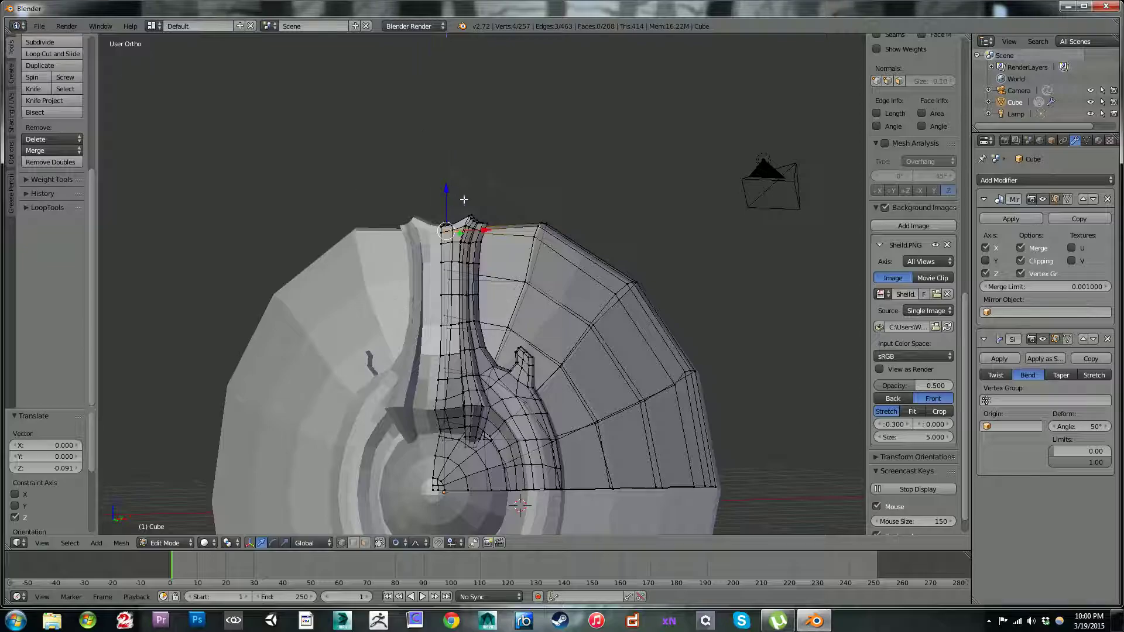
# Step: Select the first rim corner beside the strap and move it 0.081 in X, 0.043 in Y and -0.191 in Z with proportional falloff
pyautogui.rightClick(540, 228)
pyautogui.press('c')
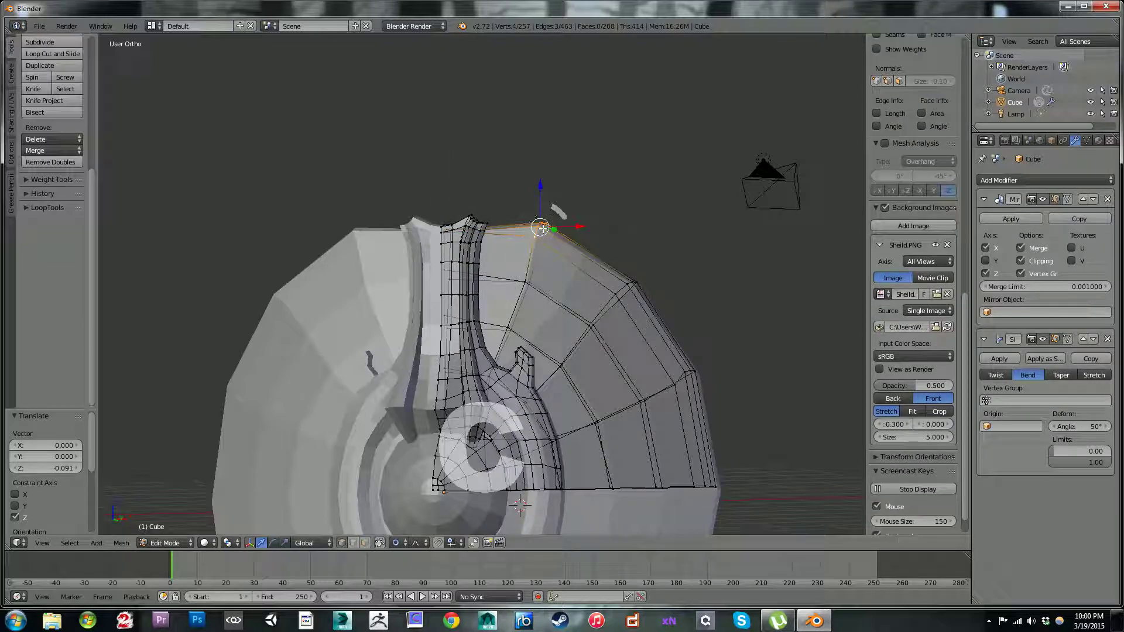
pyautogui.press('g')
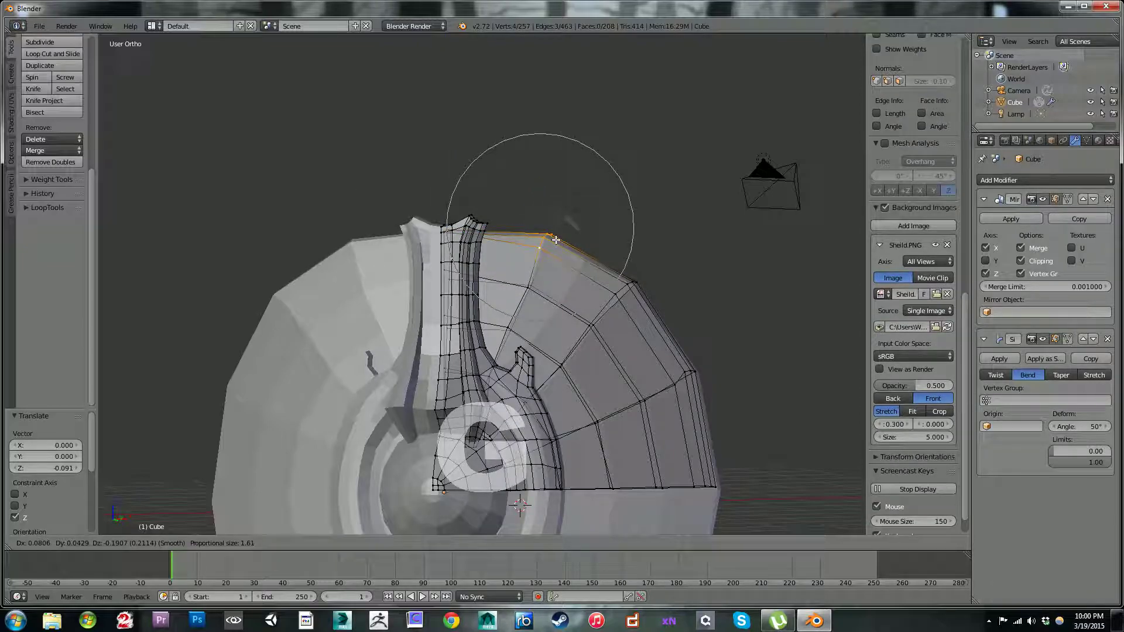
pyautogui.click(555, 239)
# Step: Reselect only the disc's four top centre-line vertices and raise them about 0.029 along Z with proportional falloff
pyautogui.moveTo(475, 237); pyautogui.dragTo(345, 254, button='middle')
pyautogui.rightClick(253, 222)
pyautogui.keyDown('alt'); pyautogui.rightClick(253, 221); pyautogui.keyUp('alt')
pyautogui.keyDown('alt'); pyautogui.rightClick(251, 223); pyautogui.keyUp('alt')
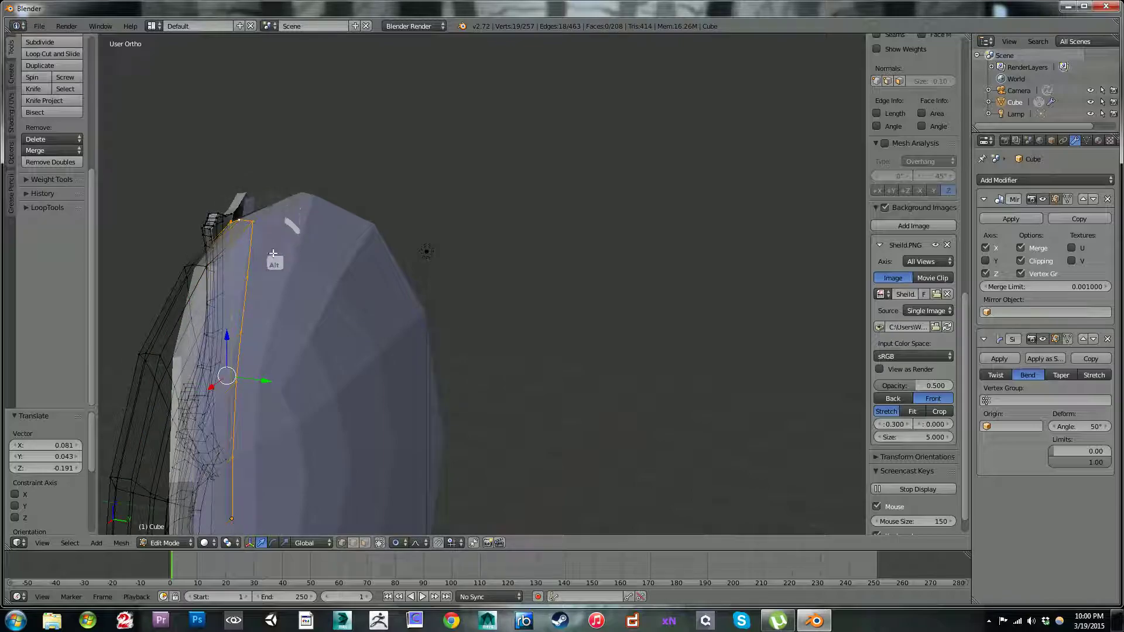
pyautogui.scroll(-3, 272, 246)
pyautogui.moveTo(270, 274); pyautogui.dragTo(454, 235, button='middle')
pyautogui.press('c')
pyautogui.moveTo(513, 385); pyautogui.dragTo(511, 233, button='middle')
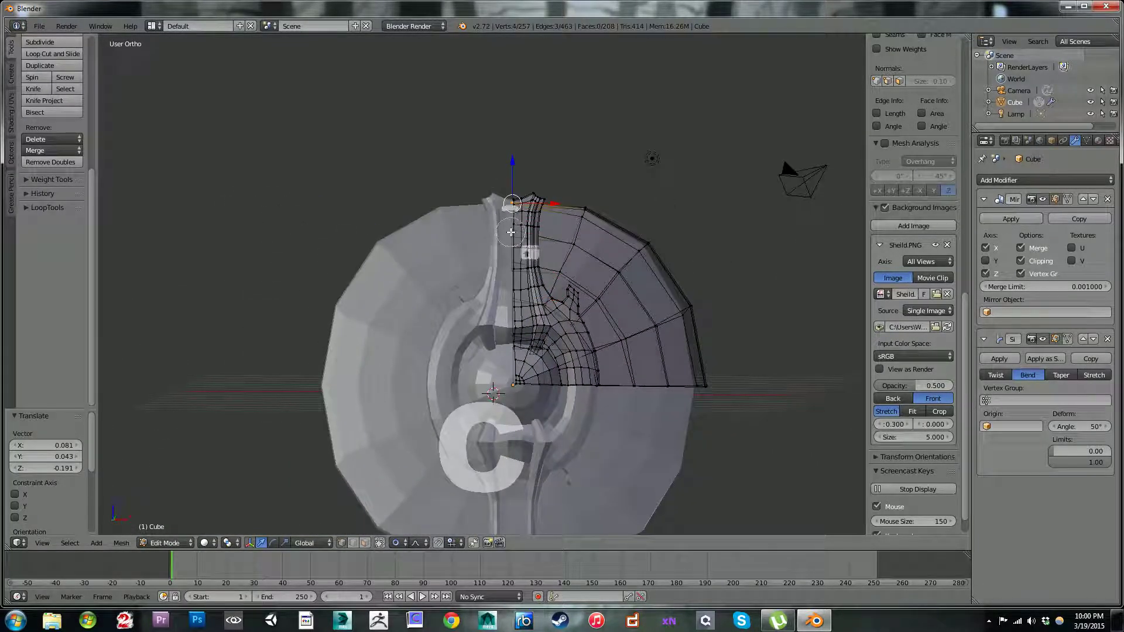
pyautogui.rightClick(518, 227)
pyautogui.press('g')
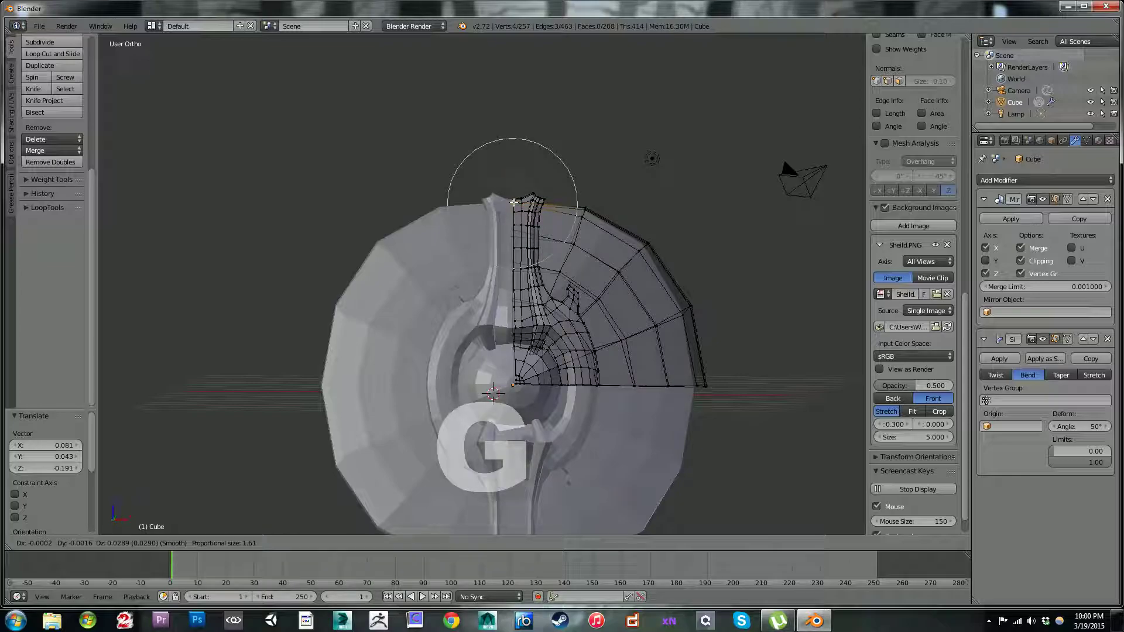
pyautogui.click(514, 201)
# Step: Return to Object Mode and examine the whole shield with its reshaped upper rim
pyautogui.scroll(-3, 553, 245)
pyautogui.press('Tab')
pyautogui.moveTo(565, 272); pyautogui.dragTo(562, 299, button='middle')
pyautogui.scroll(3, 564, 401)
pyautogui.scroll(2, 573, 402)
pyautogui.scroll(-4, 561, 303)
pyautogui.scroll(-1, 560, 301)
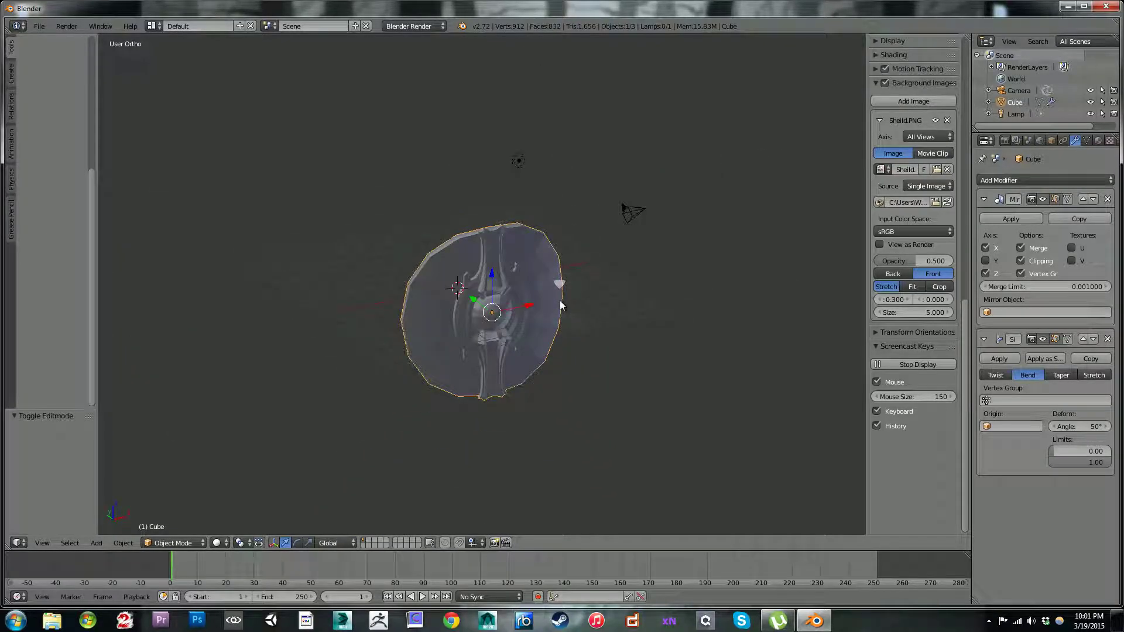
# Step: In Edit Mode, select all linked geometry of the metal strap and plate and separate it into its own object
pyautogui.press('Tab')
pyautogui.scroll(6, 556, 321)
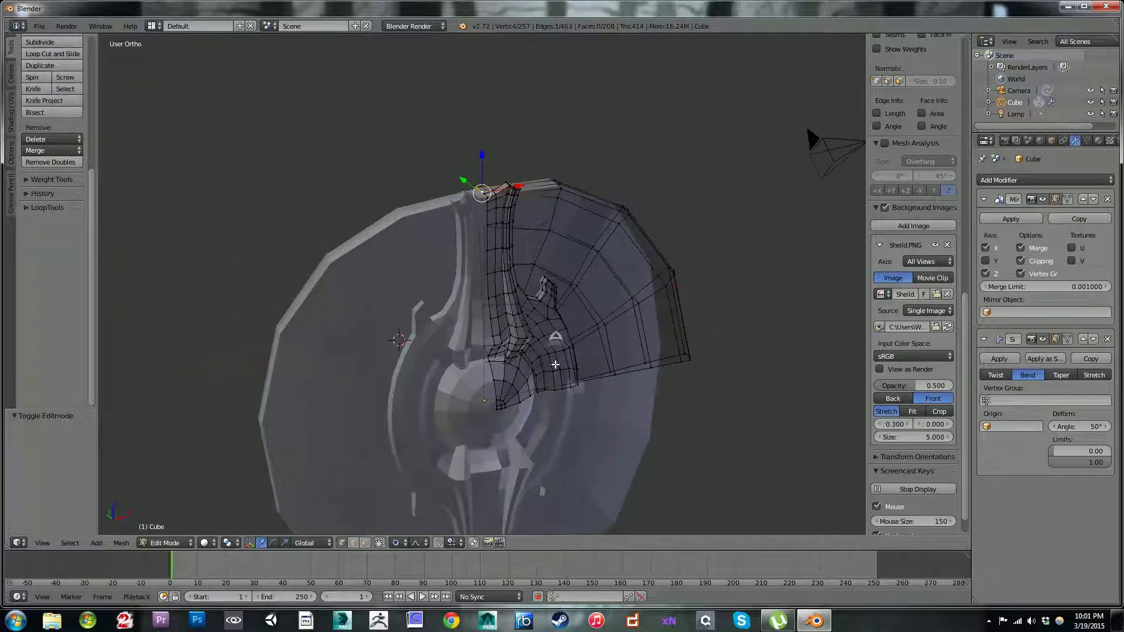
pyautogui.scroll(2, 554, 335)
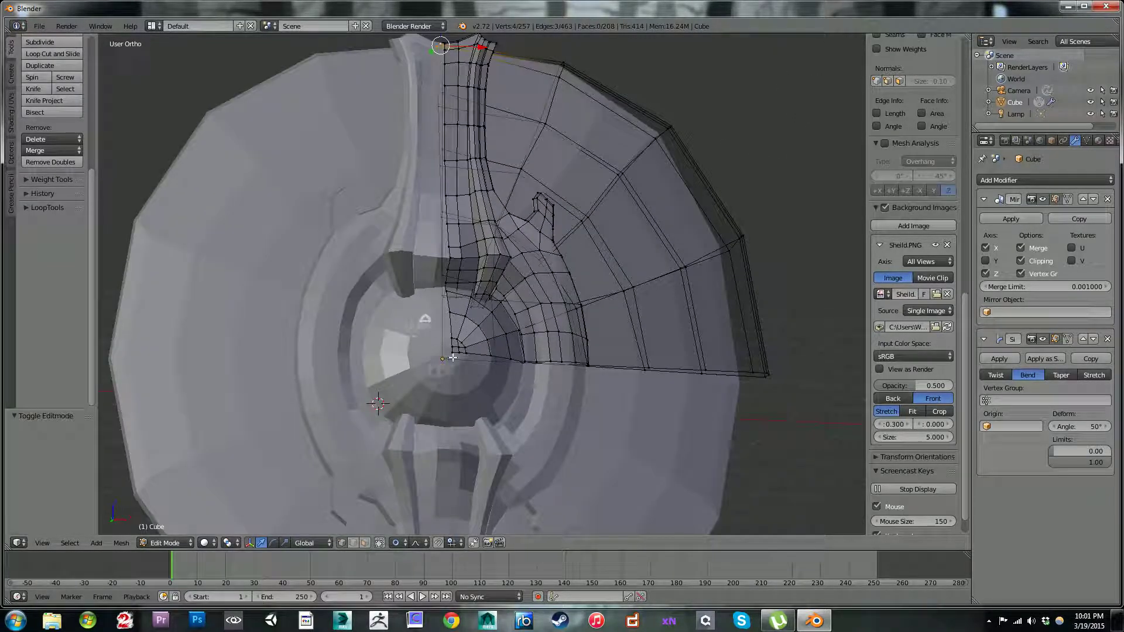
pyautogui.rightClick(449, 350)
pyautogui.hotkey('ctrl', 'l')
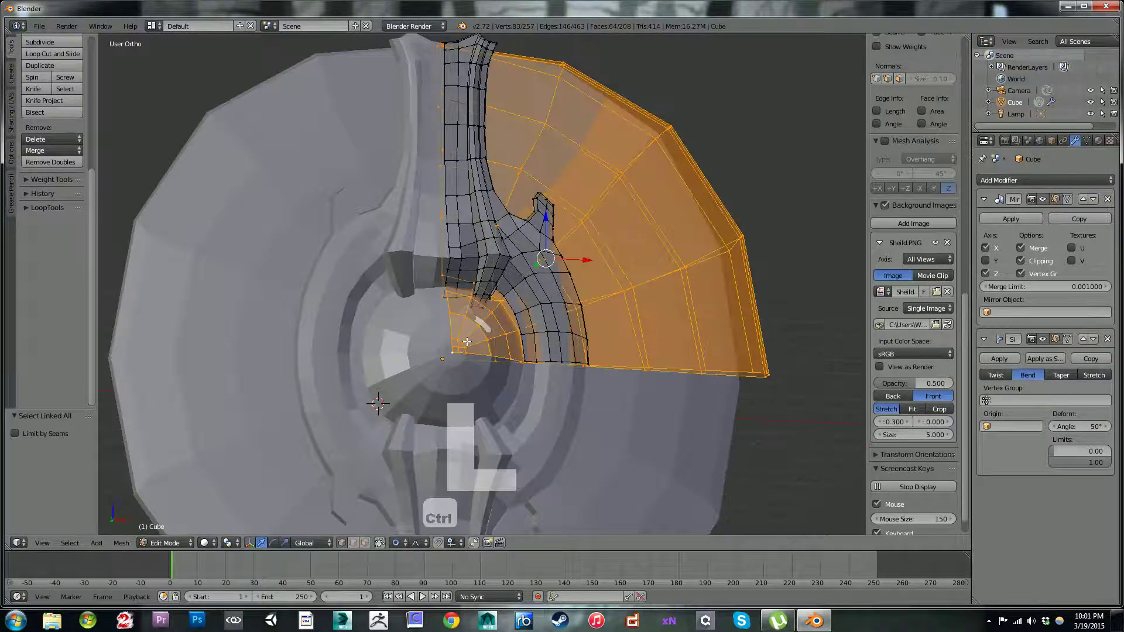
pyautogui.moveTo(466, 341); pyautogui.dragTo(417, 304, button='middle')
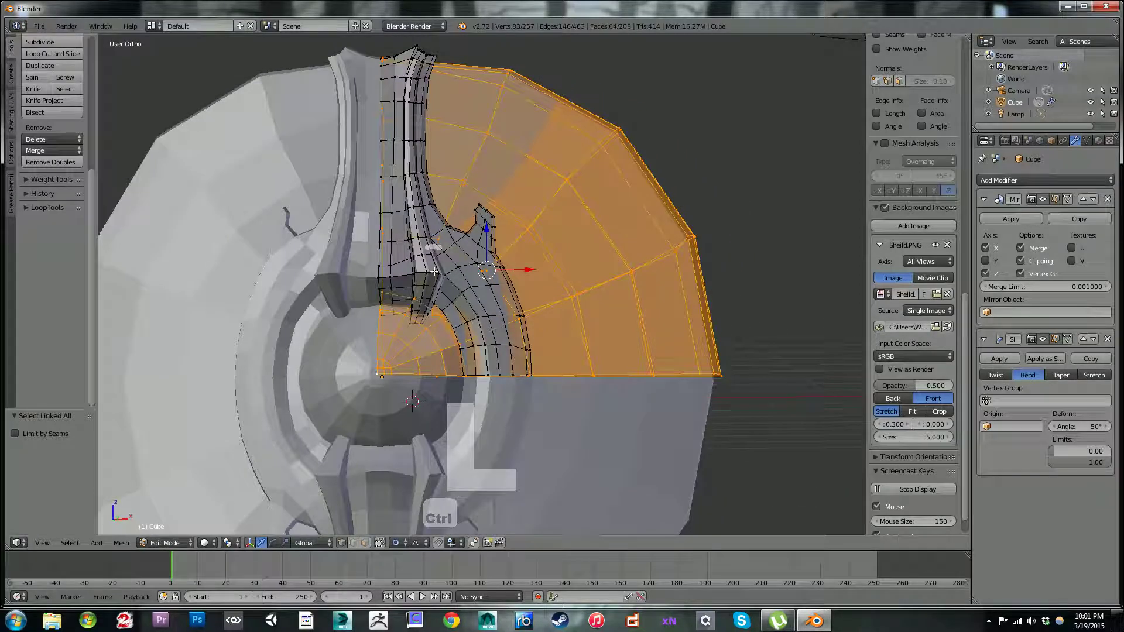
pyautogui.rightClick(379, 276)
pyautogui.hotkey('ctrl', 'l')
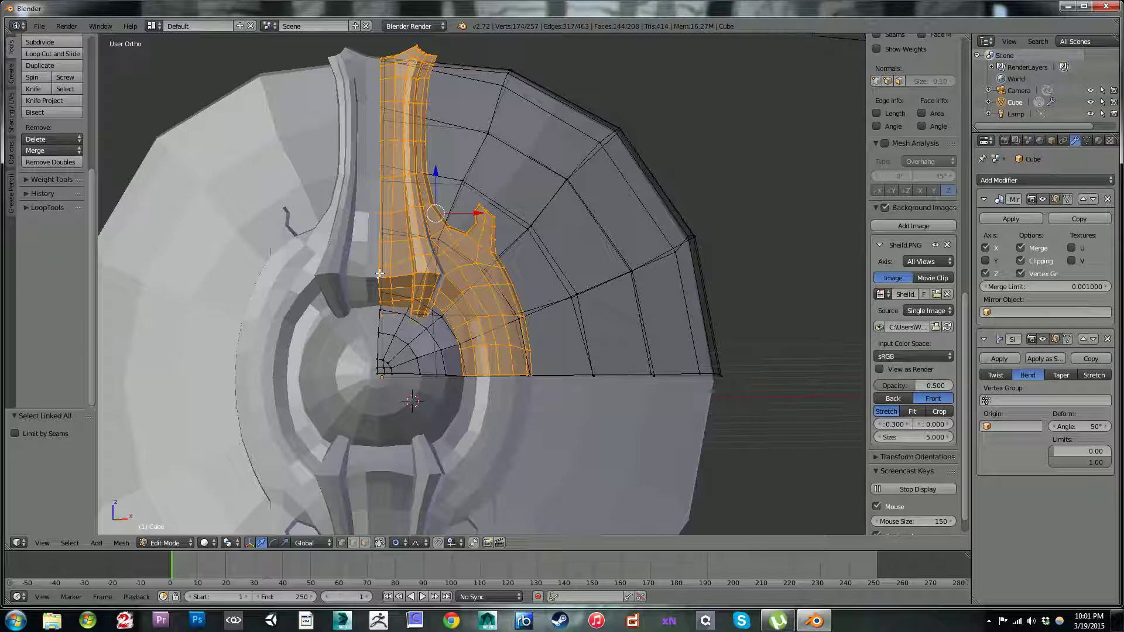
pyautogui.press('p')
pyautogui.click(379, 273)
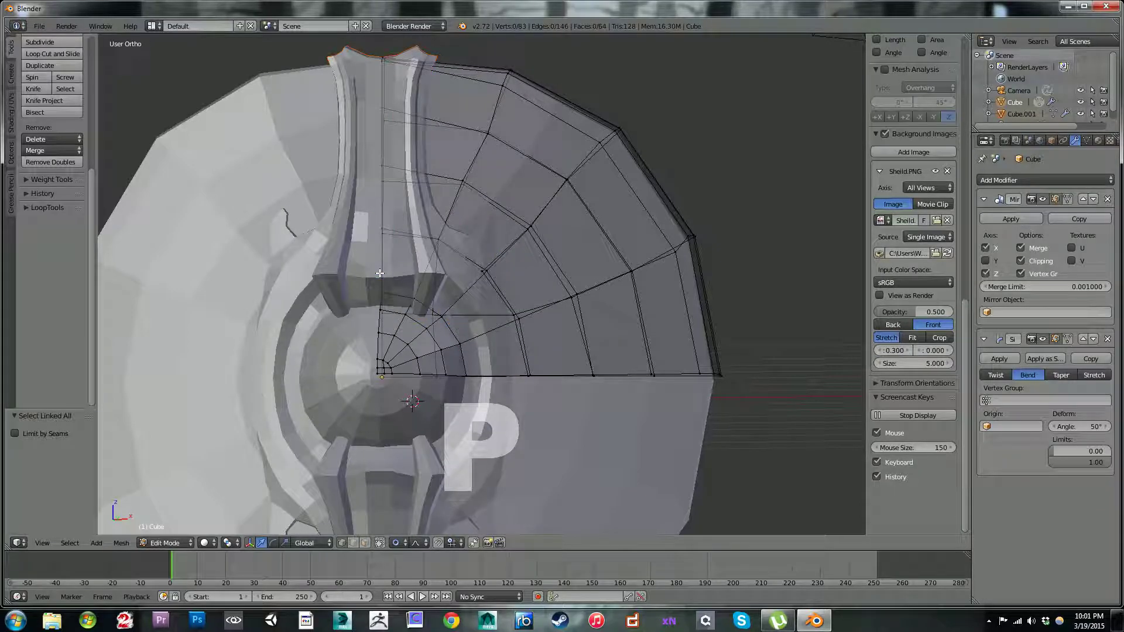
# Step: Select the separated metal strap object, inspect its mesh in Edit Mode and return to Object Mode
pyautogui.press('Tab')
pyautogui.rightClick(381, 233)
pyautogui.press('Tab')
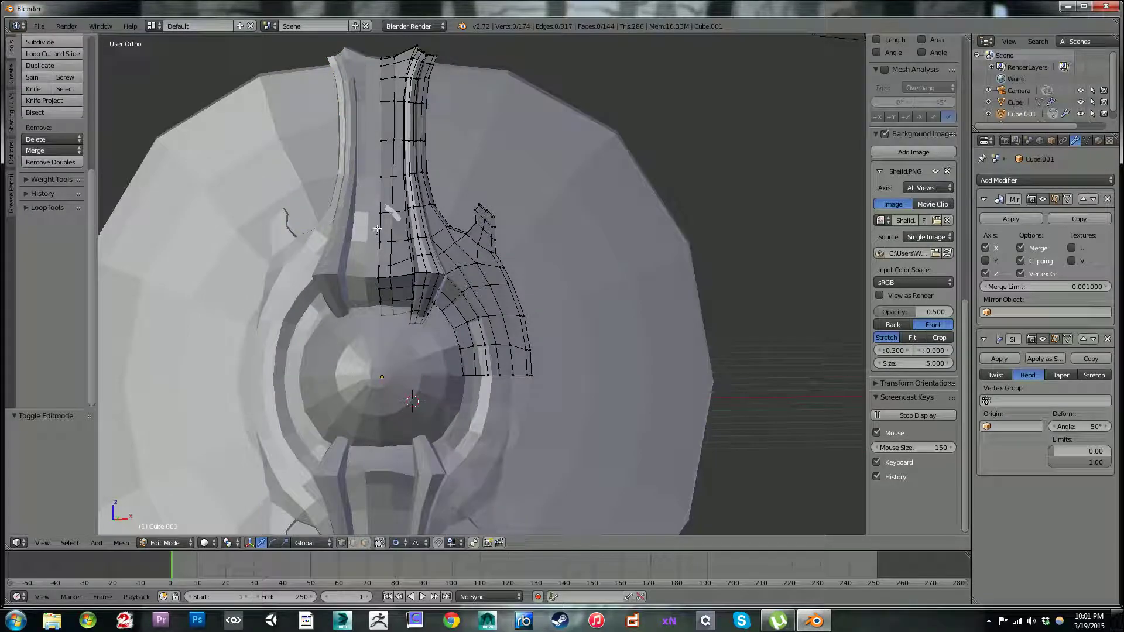
pyautogui.scroll(-3, 380, 235)
pyautogui.press('Tab')
pyautogui.moveTo(485, 245); pyautogui.dragTo(468, 263, button='middle')
pyautogui.press('Tab')
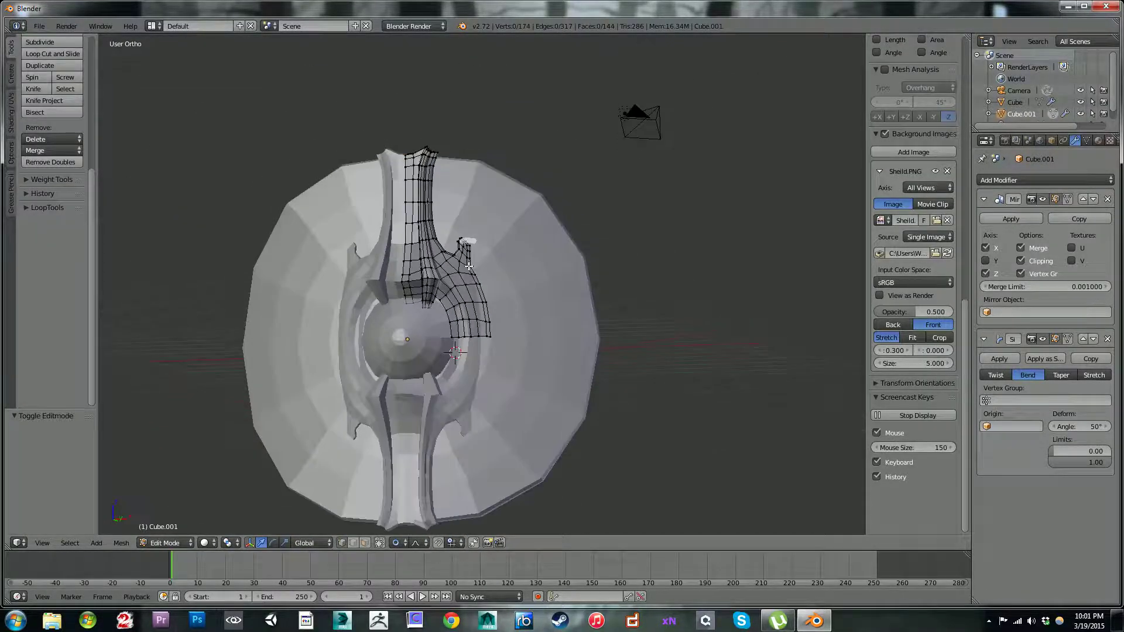
pyautogui.scroll(2, 469, 268)
pyautogui.rightClick(492, 350)
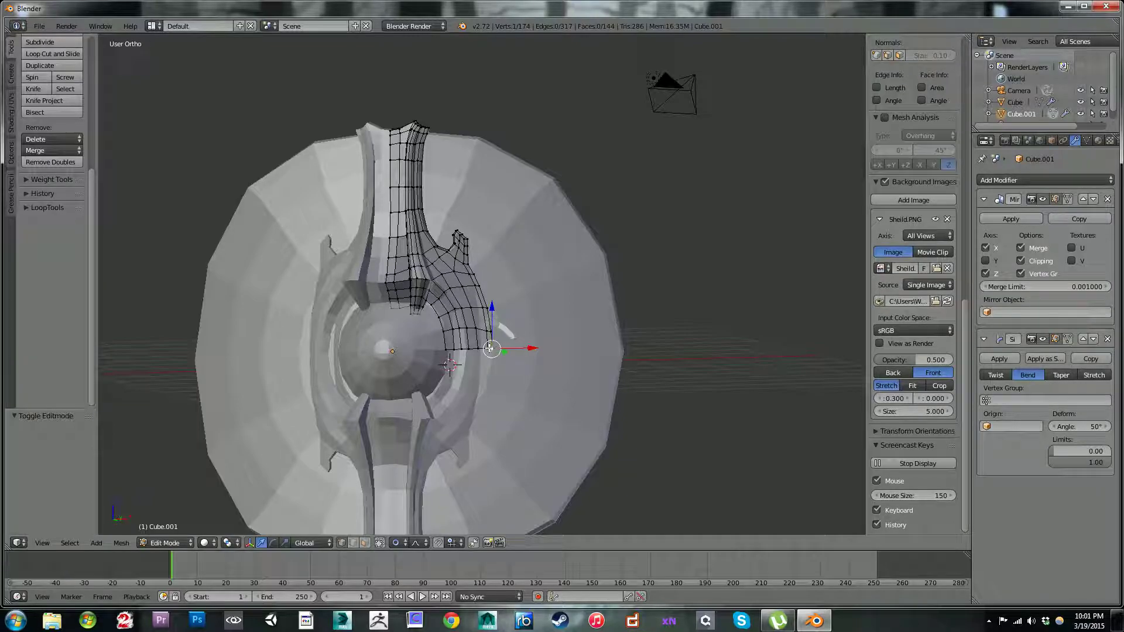
pyautogui.press('Tab')
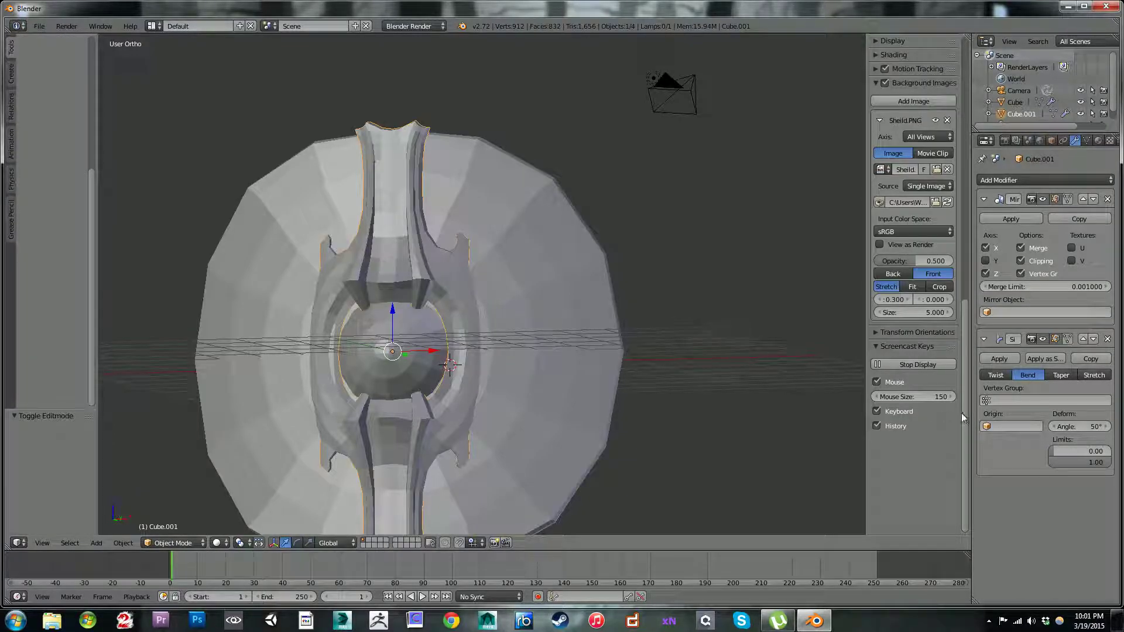
# Step: Set the metal strap's Simple Deform bend angle to 26° and check its fit against the disc
pyautogui.moveTo(1080, 426); pyautogui.dragTo(1071, 426)
pyautogui.moveTo(653, 339); pyautogui.dragTo(494, 280, button='middle')
pyautogui.scroll(2, 496, 321)
pyautogui.moveTo(497, 322); pyautogui.dragTo(489, 294, button='middle')
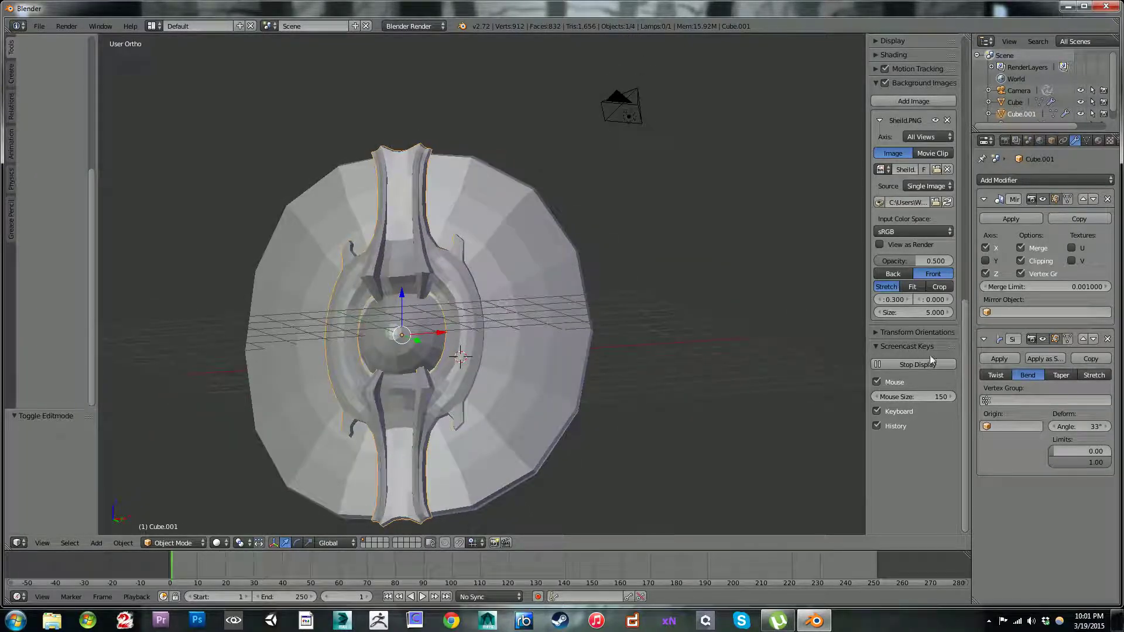
pyautogui.moveTo(1055, 426); pyautogui.dragTo(1051, 426)
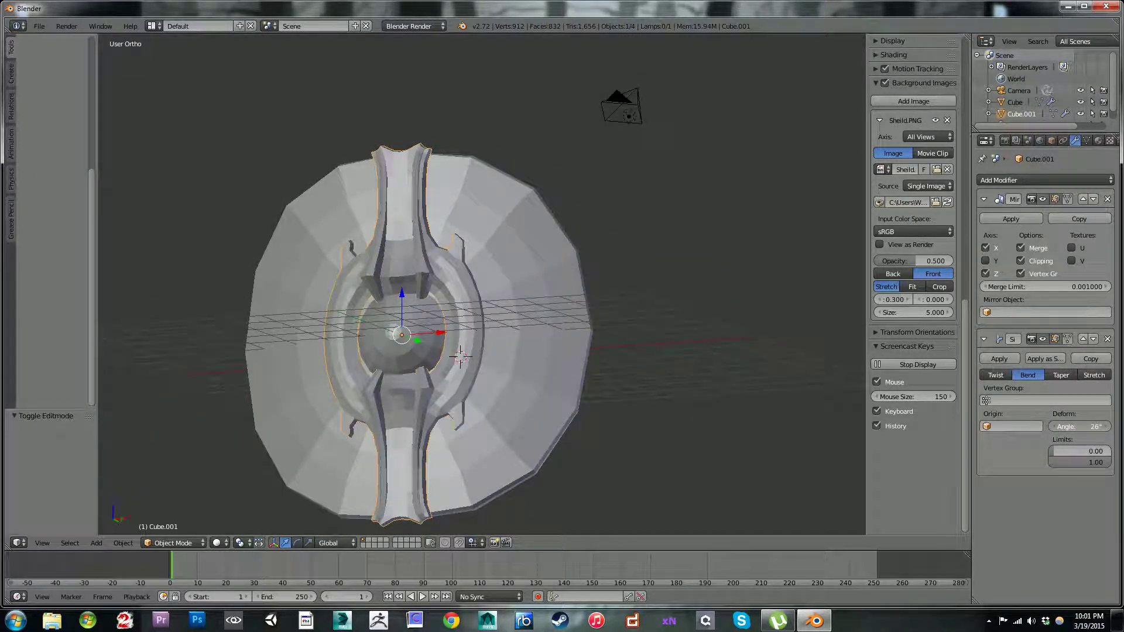
pyautogui.moveTo(551, 320); pyautogui.dragTo(483, 283, button='middle')
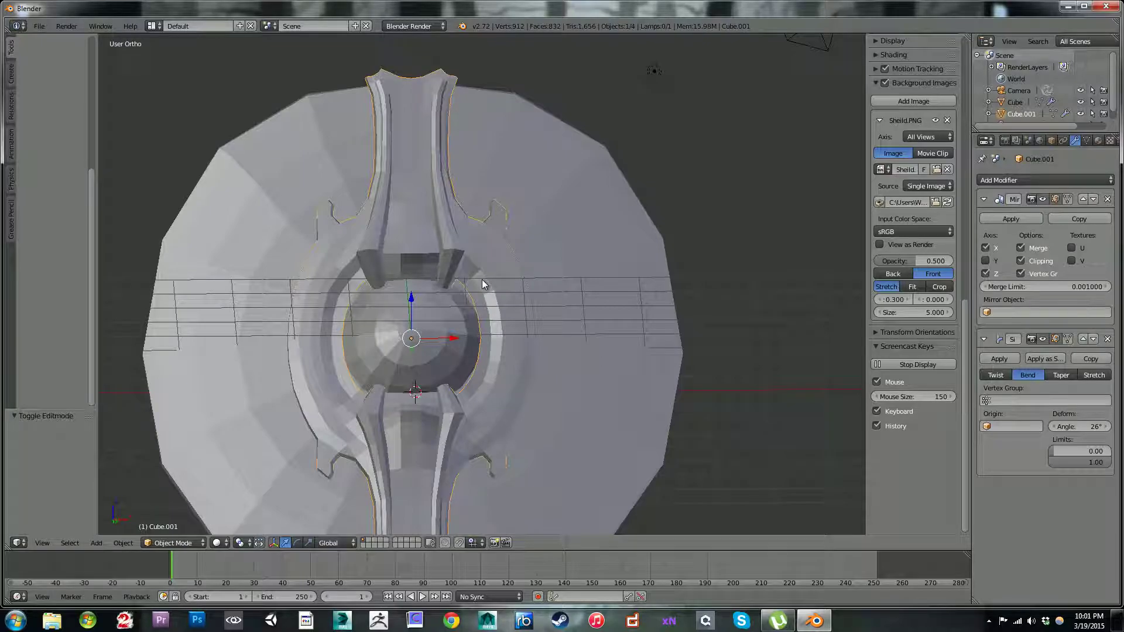
# Step: Hide the metal strap, examine the bare wooden disc and its mesh, and unhide the strap
pyautogui.press('h')
pyautogui.scroll(-1, 325, 233)
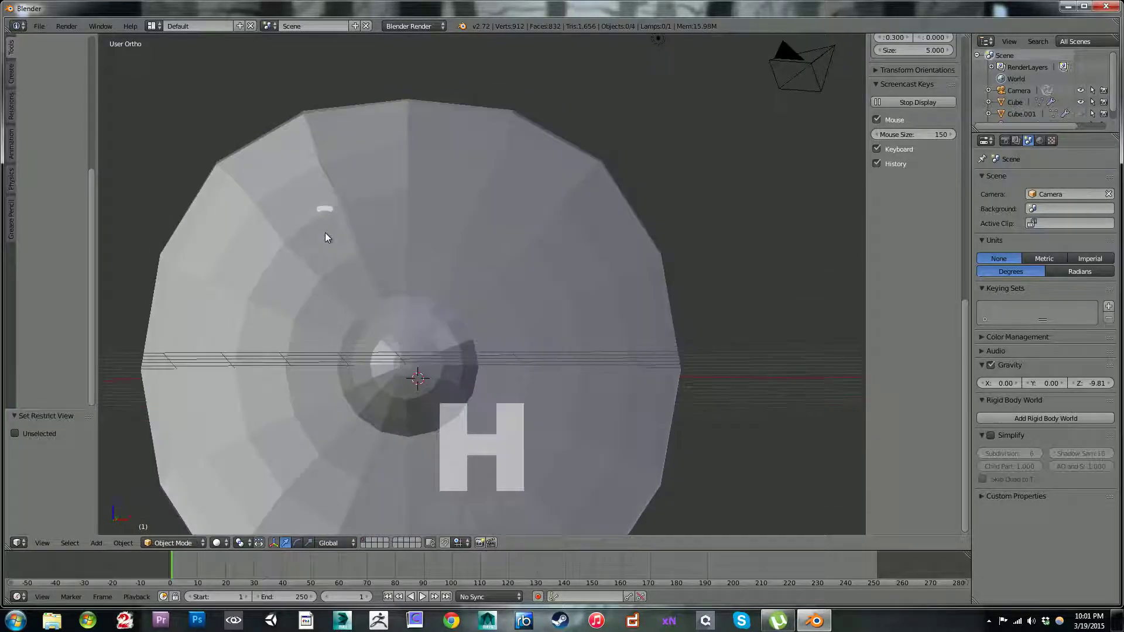
pyautogui.rightClick(367, 300)
pyautogui.scroll(-3, 357, 312)
pyautogui.scroll(1, 379, 240)
pyautogui.scroll(2, 381, 234)
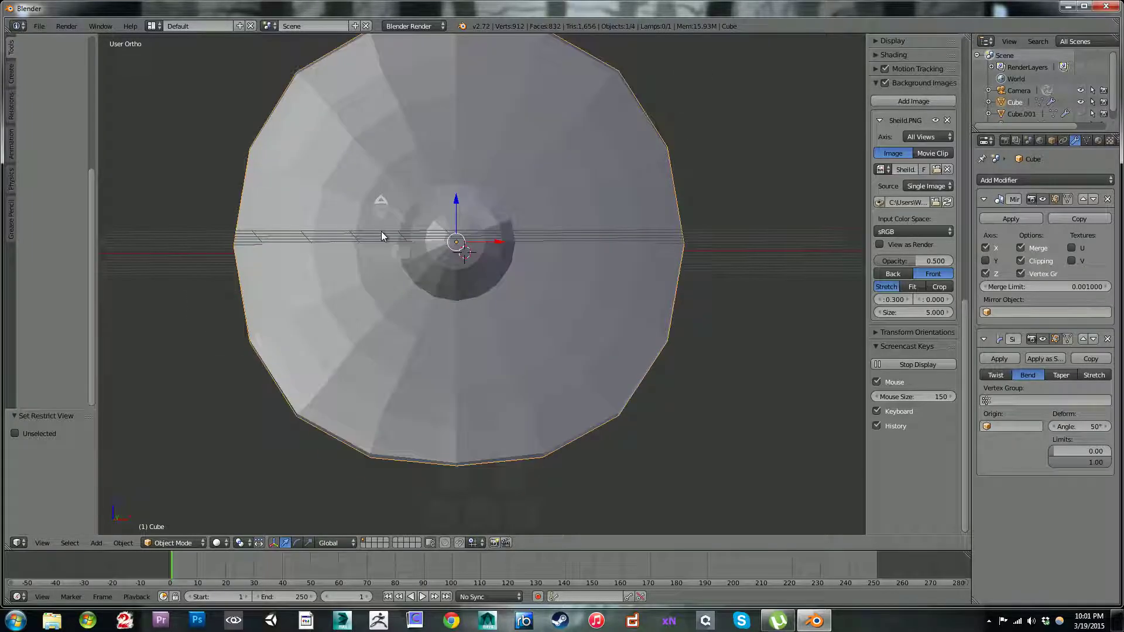
pyautogui.press('Tab')
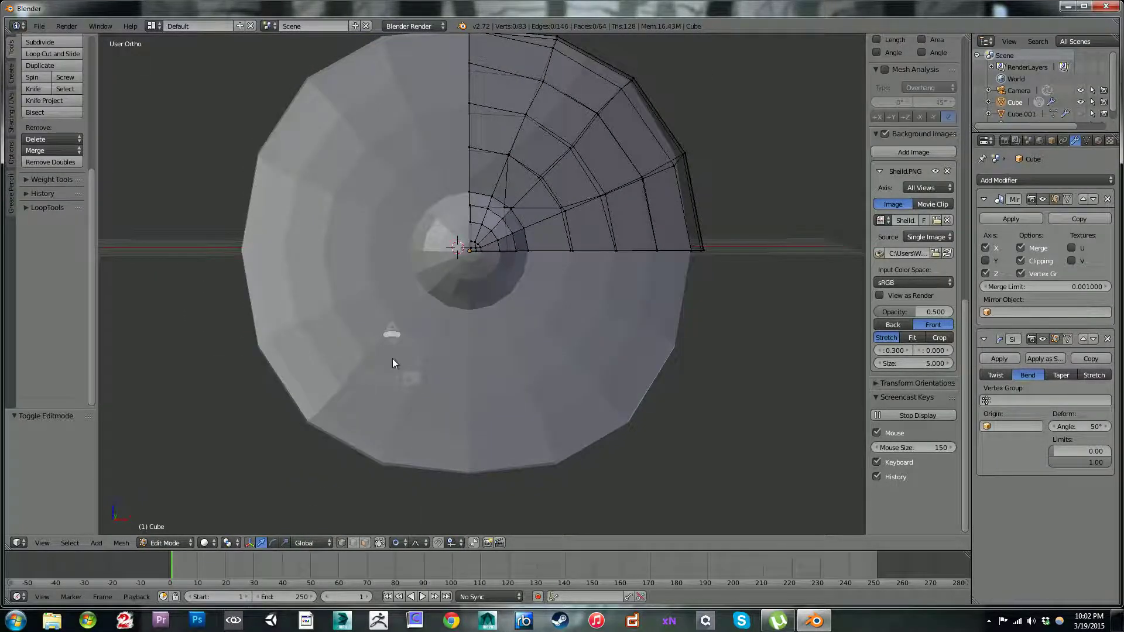
pyautogui.press('Tab')
pyautogui.hotkey('alt', 'h')
pyautogui.scroll(-2, 391, 259)
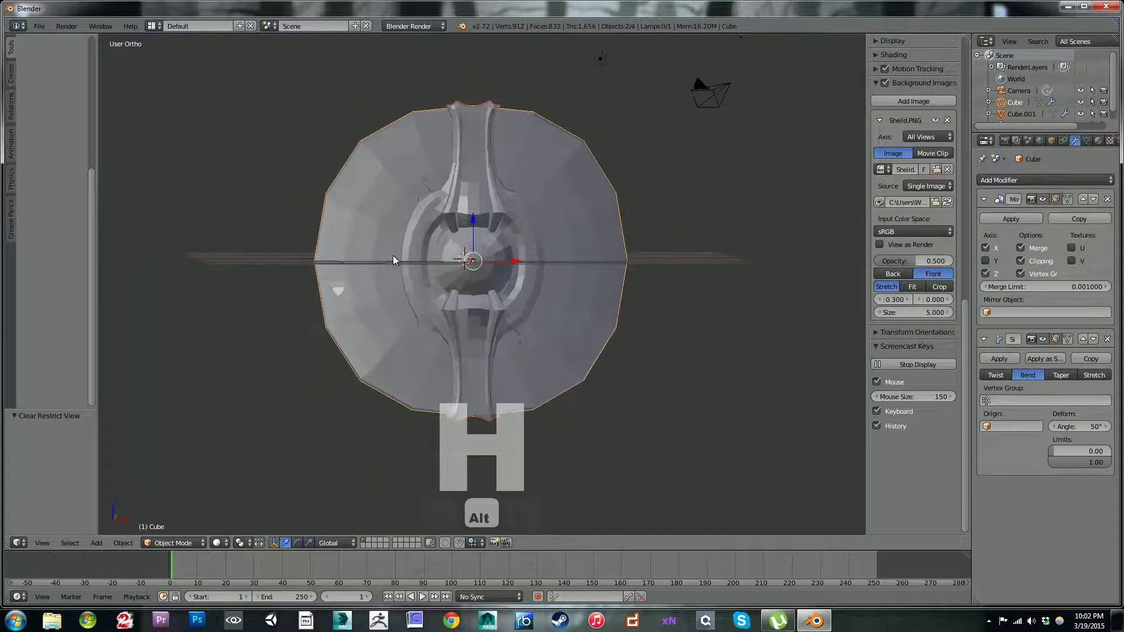
# Step: Delete the lamp and the camera from the scene
pyautogui.press('a')
pyautogui.press('a')
pyautogui.scroll(-1, 522, 222)
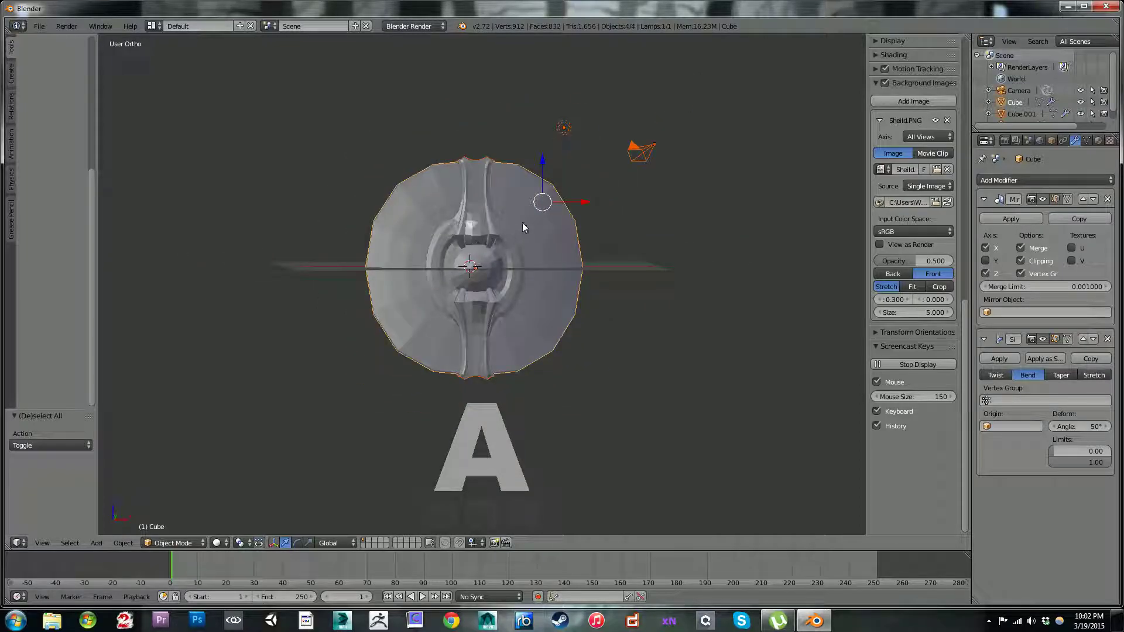
pyautogui.rightClick(574, 128)
pyautogui.press('x')
pyautogui.click(615, 150)
pyautogui.rightClick(638, 151)
pyautogui.press('x')
pyautogui.click(638, 151)
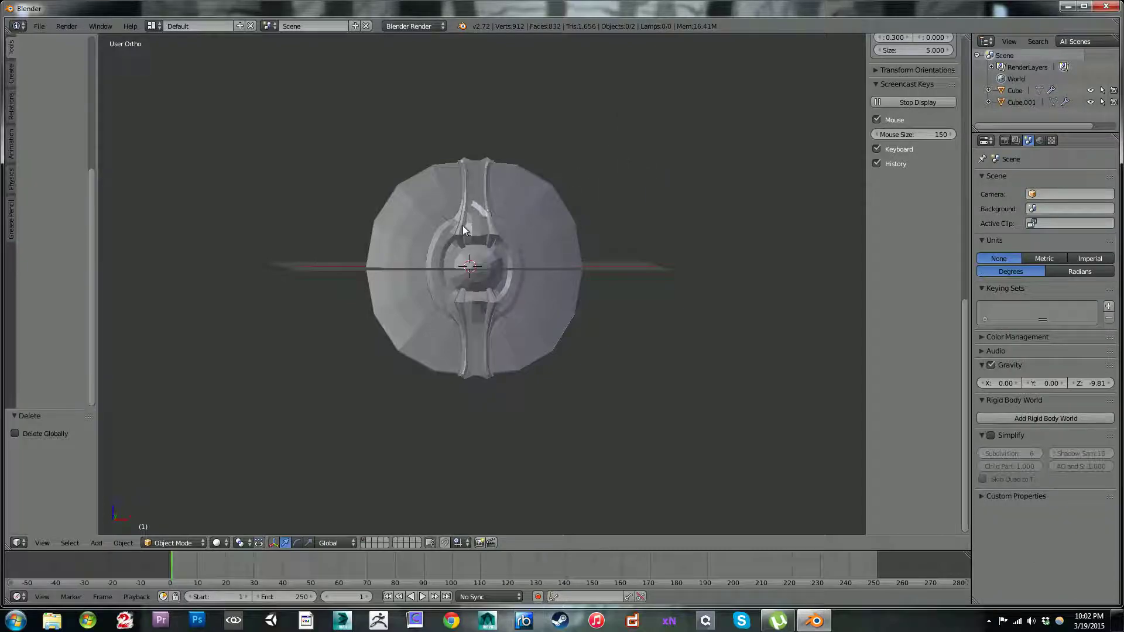
# Step: Select the wooden disc and the metal strap and duplicate both in place
pyautogui.press('a')
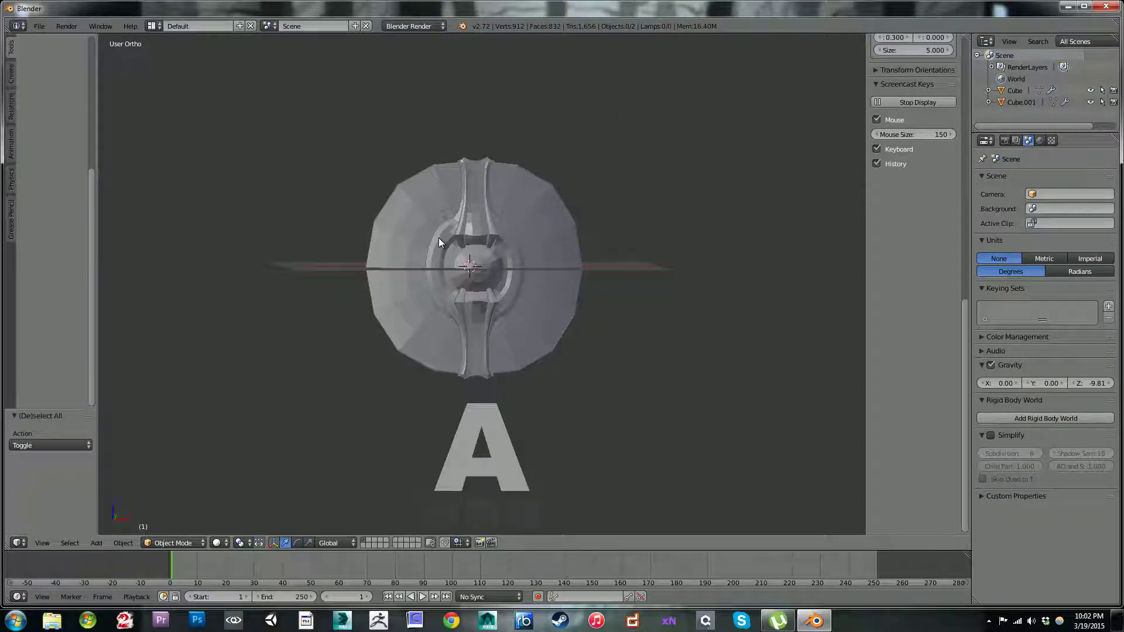
pyautogui.scroll(-1, 421, 226)
pyautogui.moveTo(420, 226); pyautogui.dragTo(440, 254, button='middle')
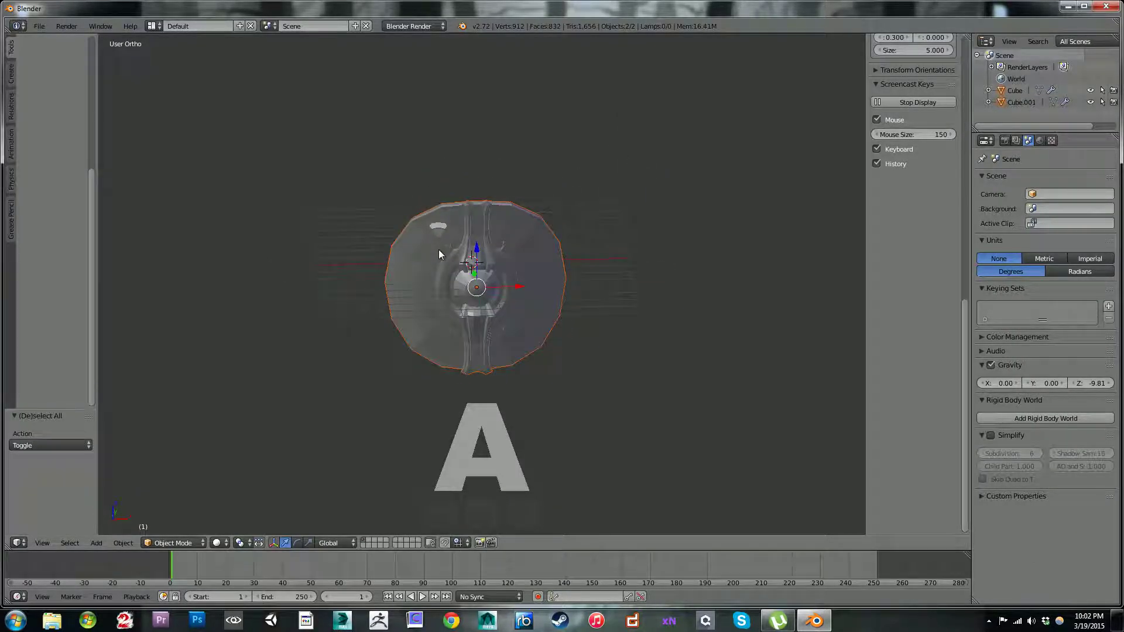
pyautogui.hotkey('shift', 'd')
pyautogui.rightClick(450, 243)
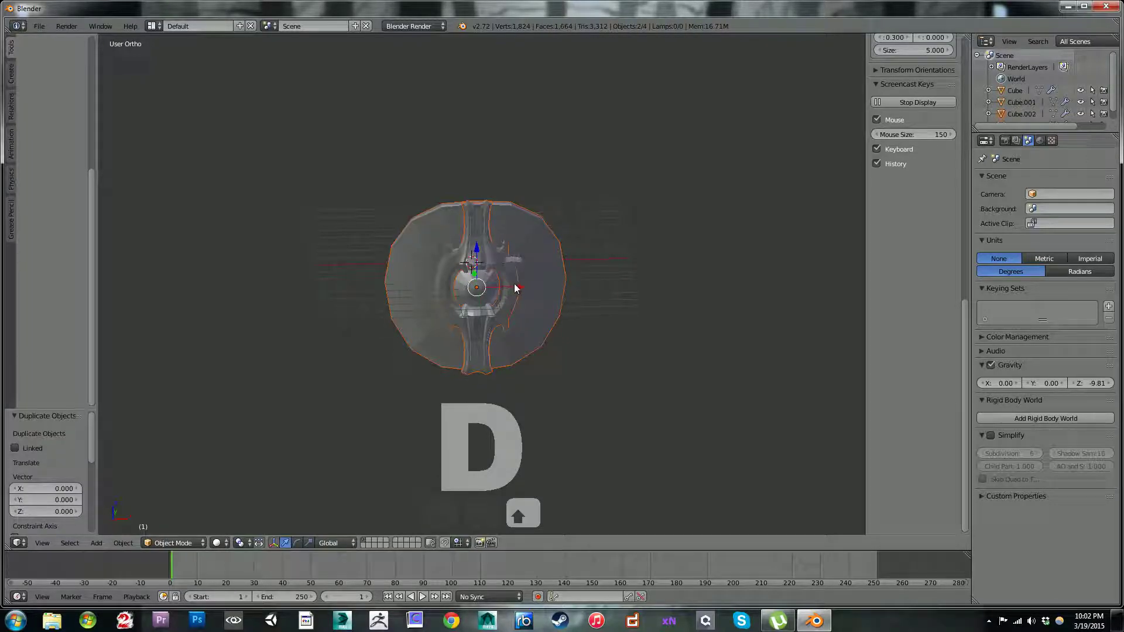
# Step: Try moving the duplicated disc and strap along the X axis away from the originals, undoing each move
pyautogui.press('g')
pyautogui.press('x')
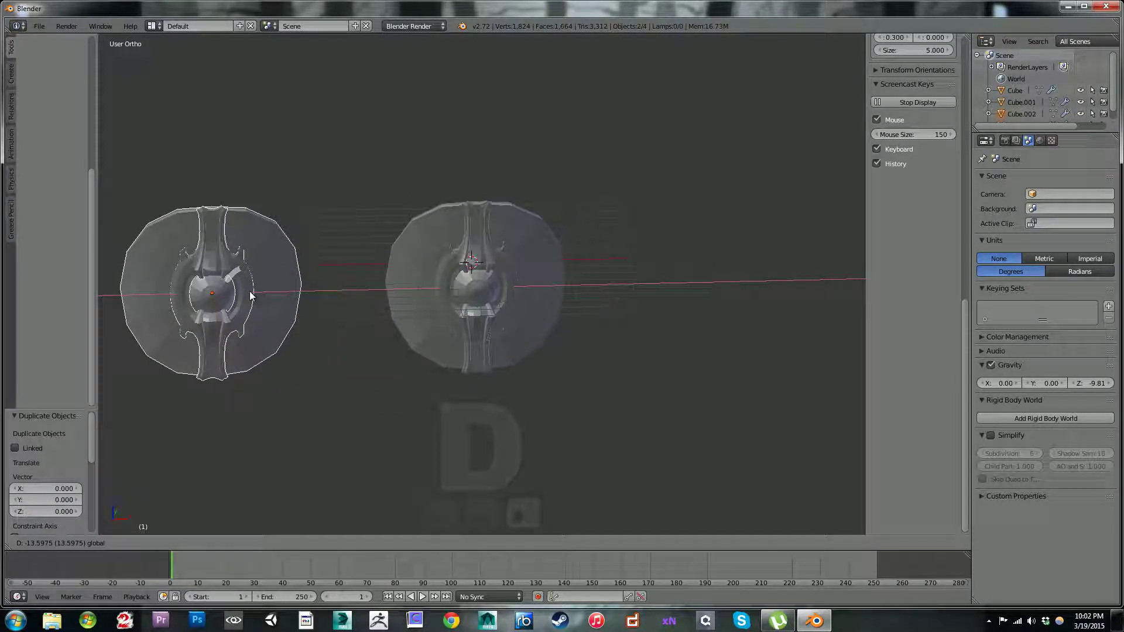
pyautogui.click(251, 295)
pyautogui.hotkey('ctrl', 'z')
pyautogui.moveTo(504, 275); pyautogui.dragTo(527, 300, button='middle')
pyautogui.press('g')
pyautogui.press('x')
pyautogui.click(398, 316)
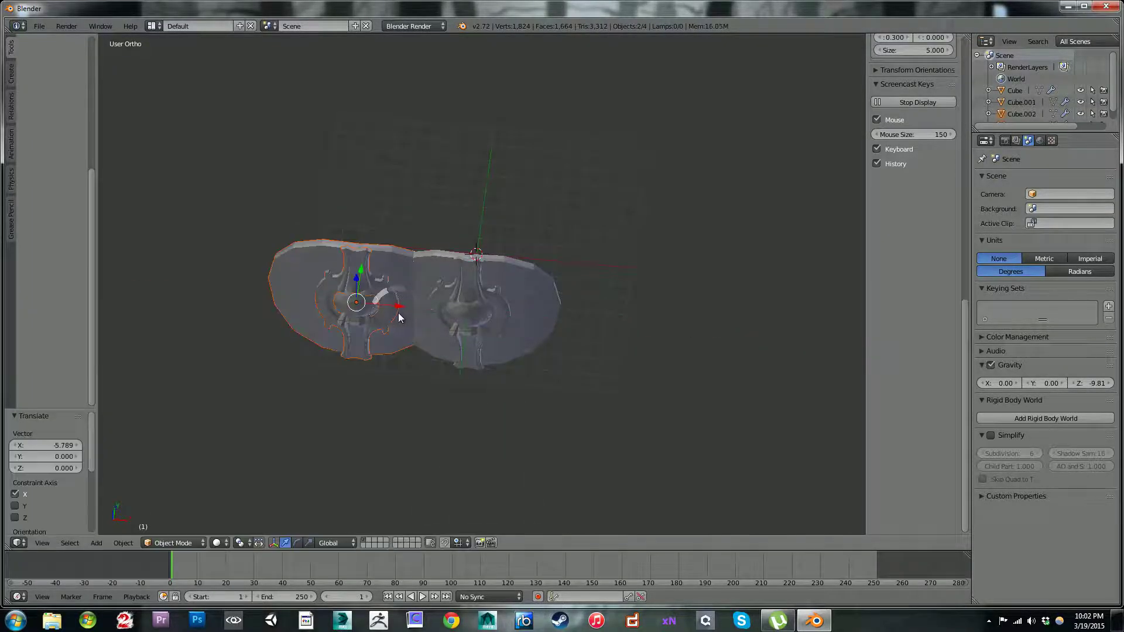
pyautogui.hotkey('ctrl', 'z')
# Step: Move the duplicated disc and strap to layer 5 as a backup
pyautogui.moveTo(446, 394); pyautogui.dragTo(414, 449, button='middle')
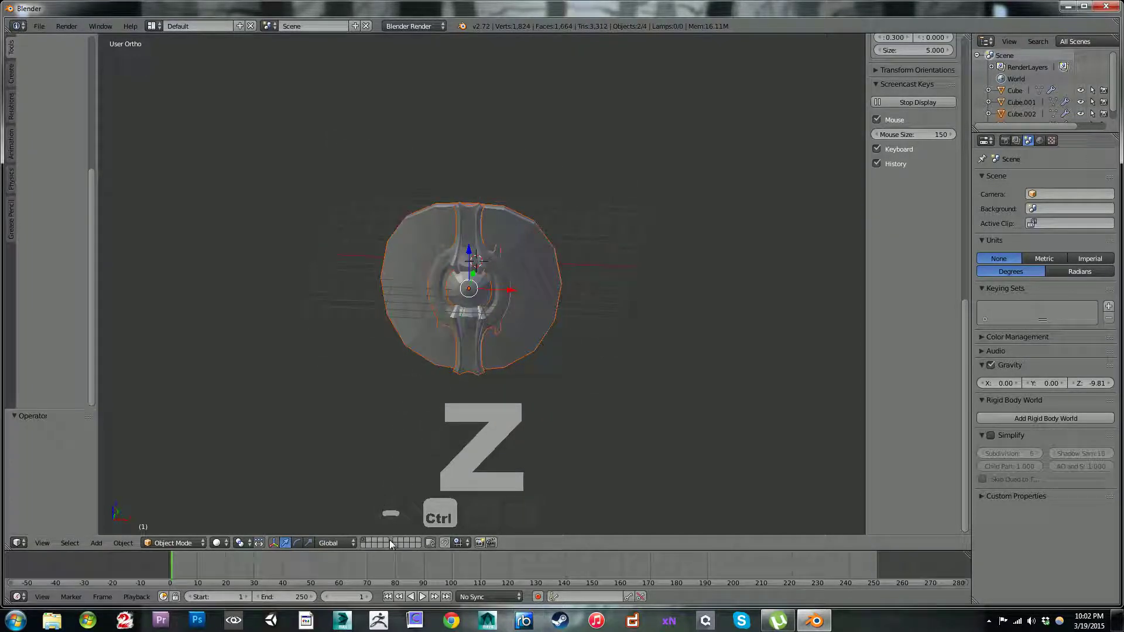
pyautogui.hotkey('ctrl', 'z')
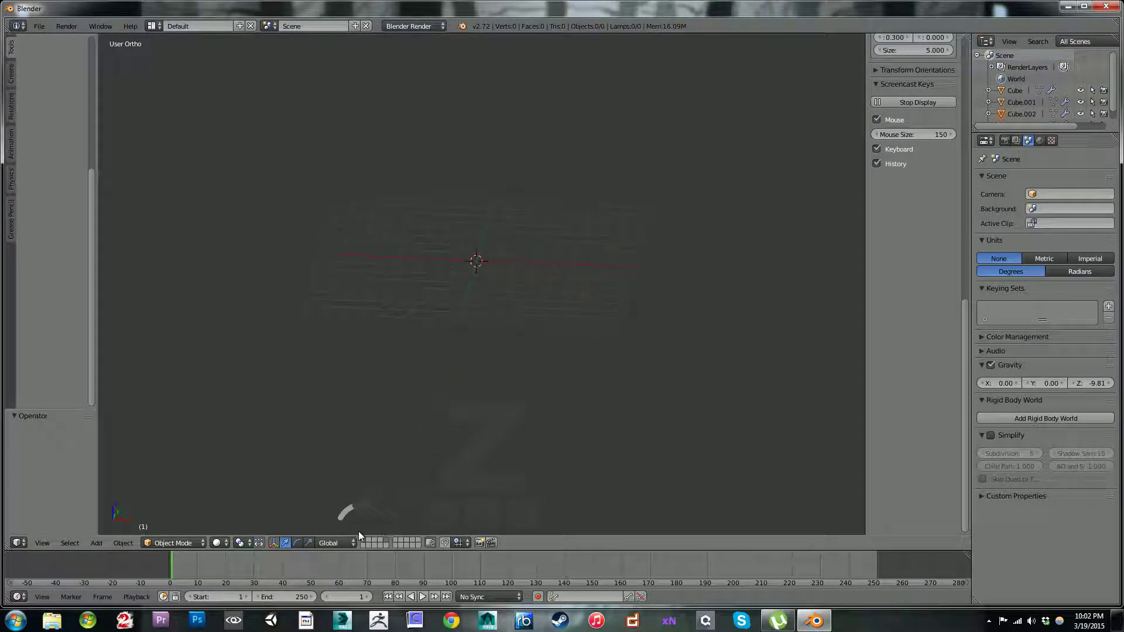
pyautogui.click(363, 539)
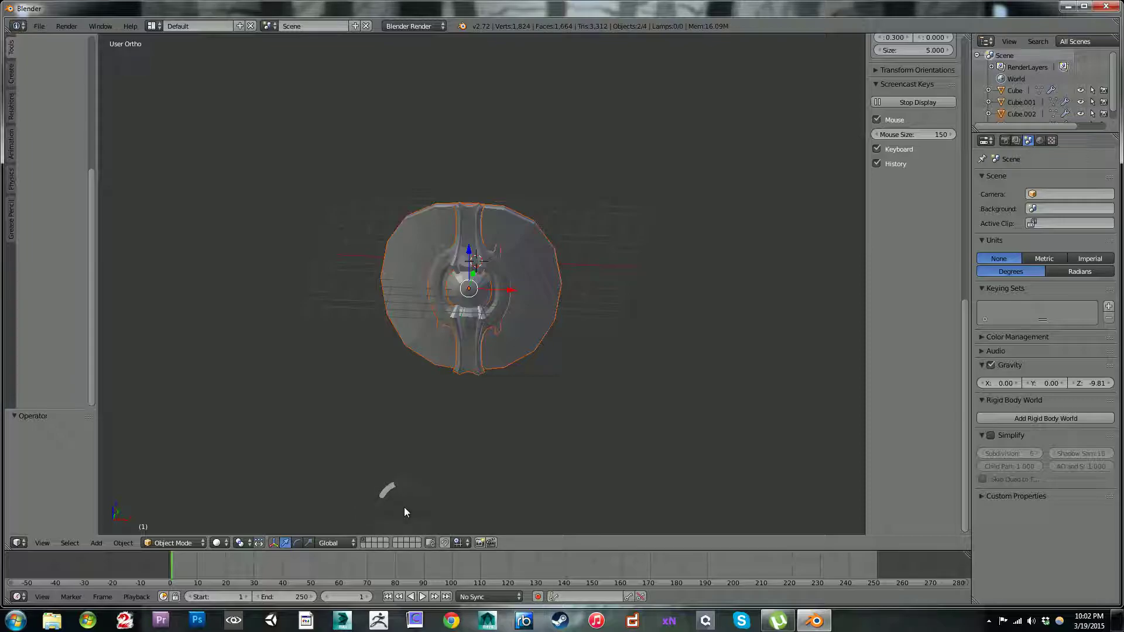
pyautogui.press('m')
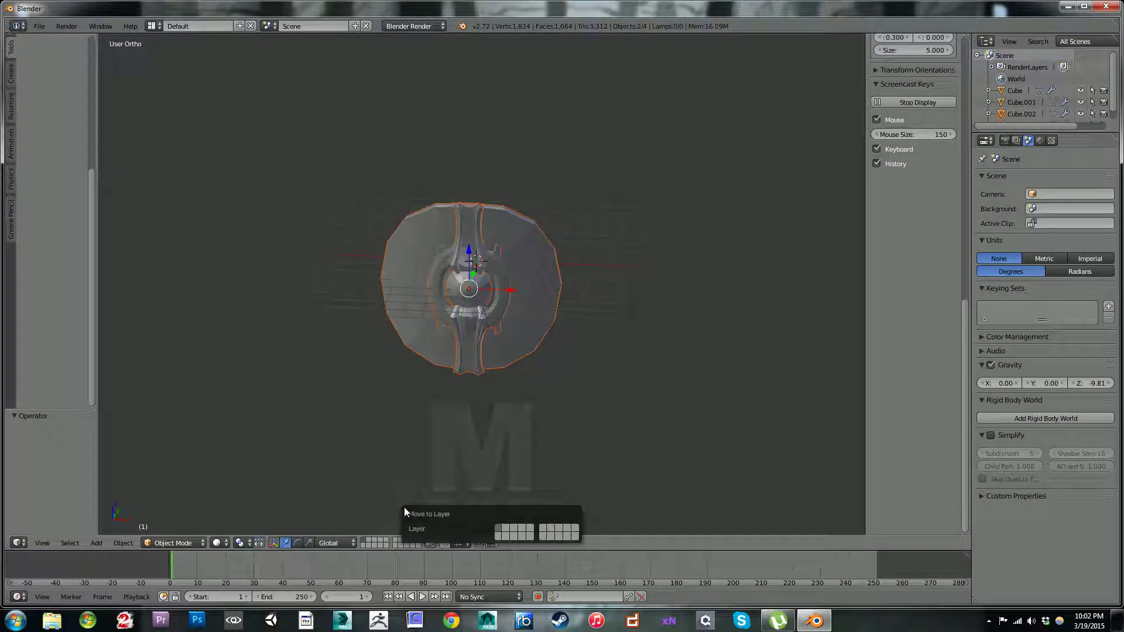
pyautogui.press('5')
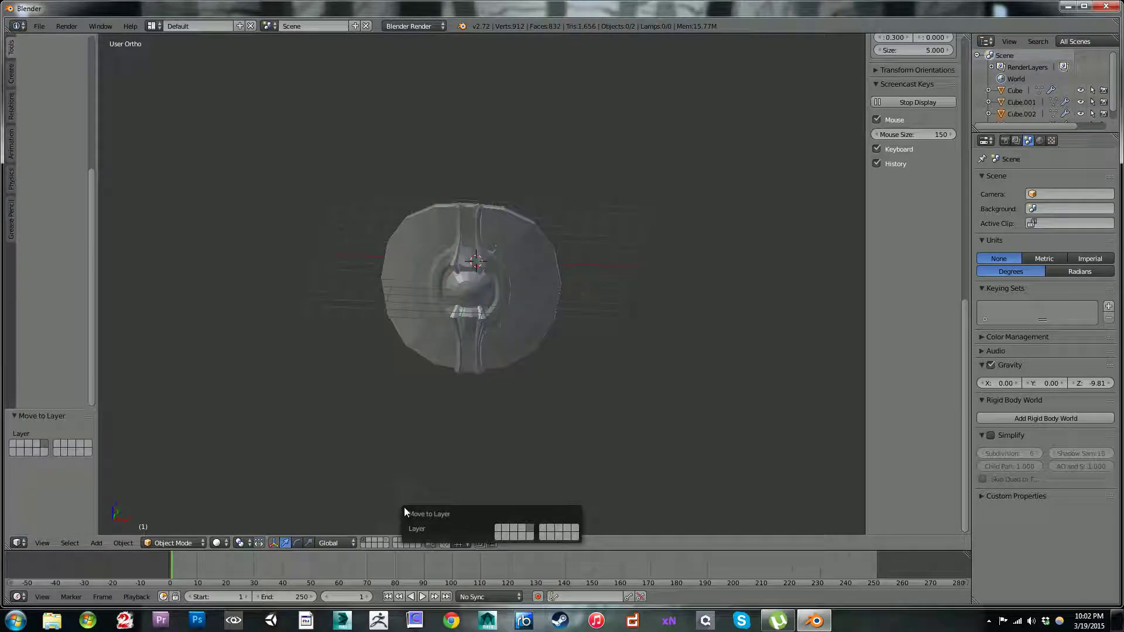
pyautogui.press('Return')
# Step: Check the backup copy on layer 5, return to the first layer and deselect everything
pyautogui.click(386, 542)
pyautogui.click(397, 541)
pyautogui.click(387, 541)
pyautogui.press('a')
pyautogui.press('a')
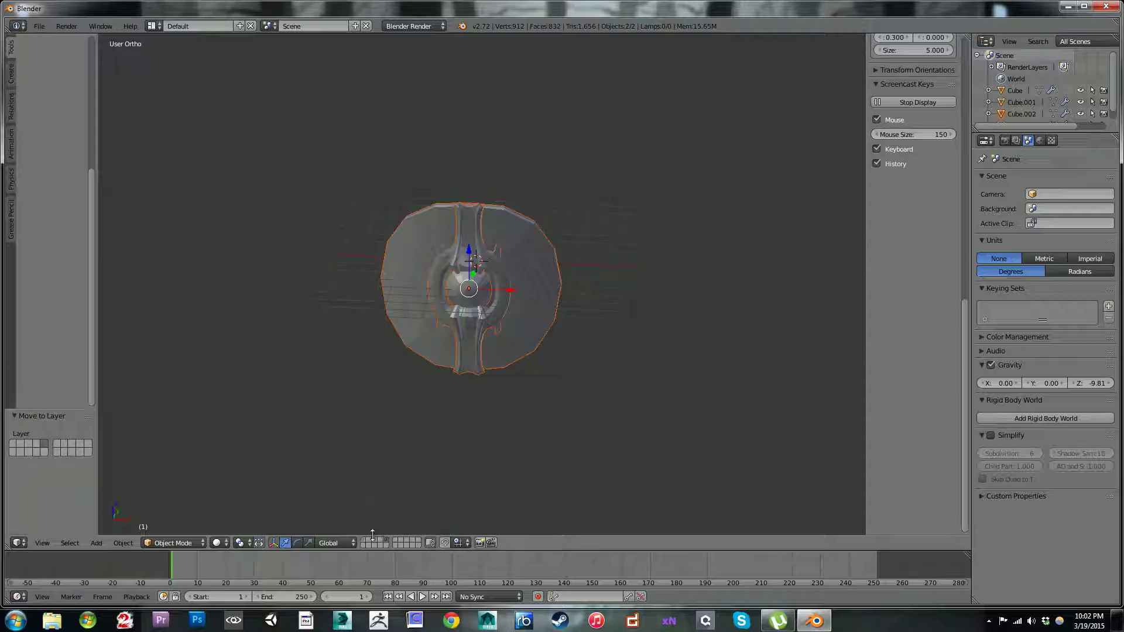
pyautogui.press('a')
pyautogui.moveTo(461, 417); pyautogui.dragTo(544, 312, button='middle')
pyautogui.scroll(2, 550, 315)
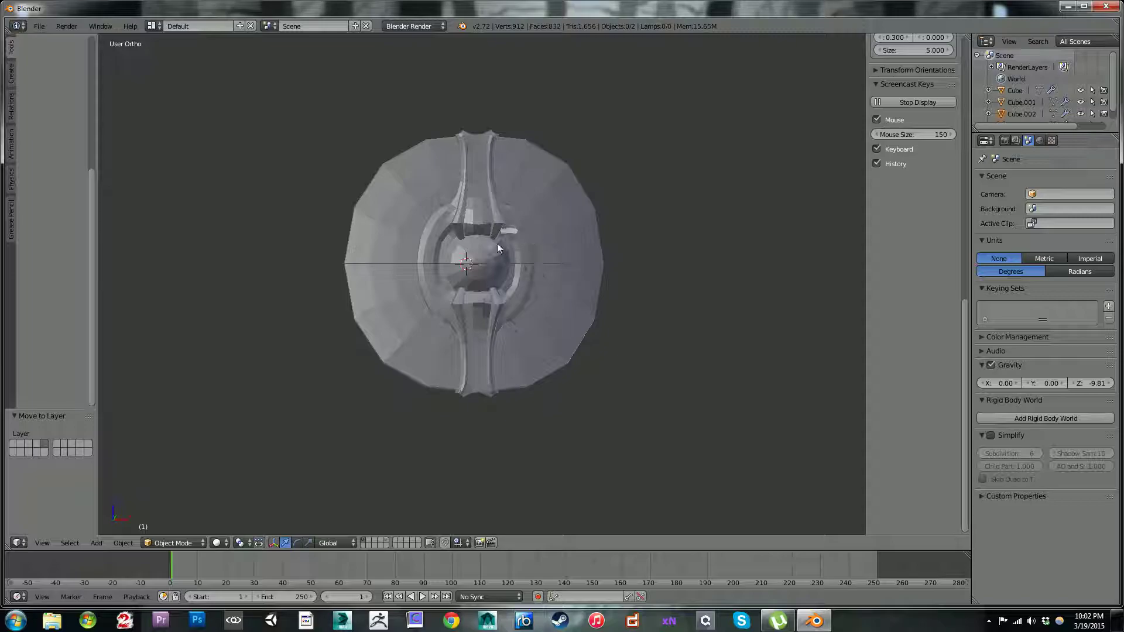
# Step: Hide the metal strap, select the wooden disc and view it from the front against the reference image
pyautogui.rightClick(477, 219)
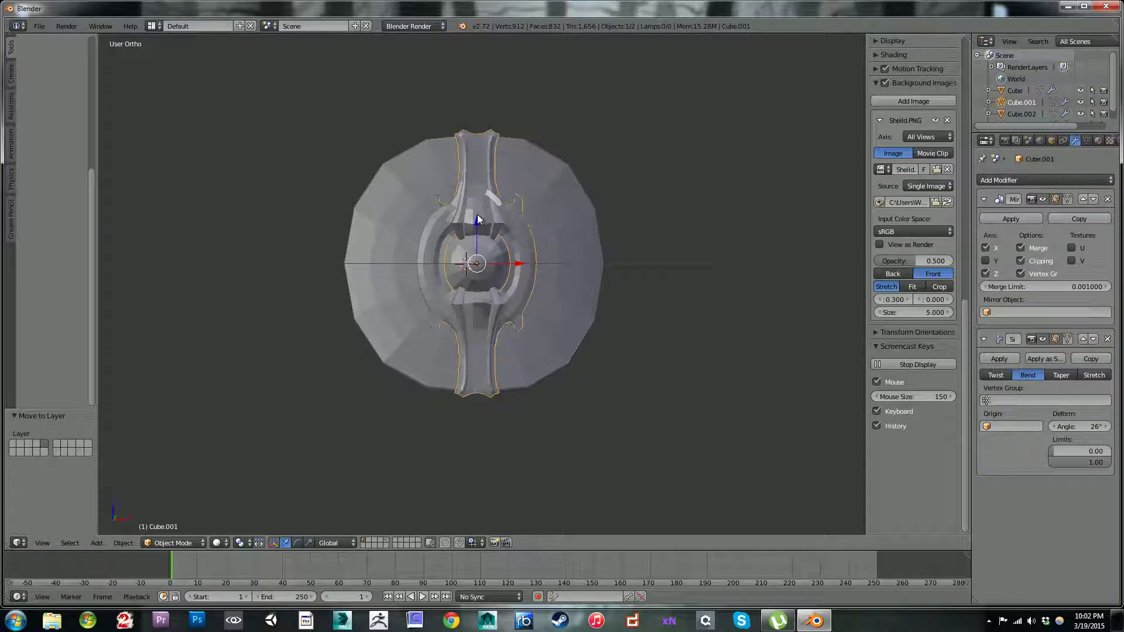
pyautogui.press('h')
pyautogui.scroll(3, 477, 214)
pyautogui.click(443, 127)
pyautogui.rightClick(472, 174)
pyautogui.scroll(-3, 487, 182)
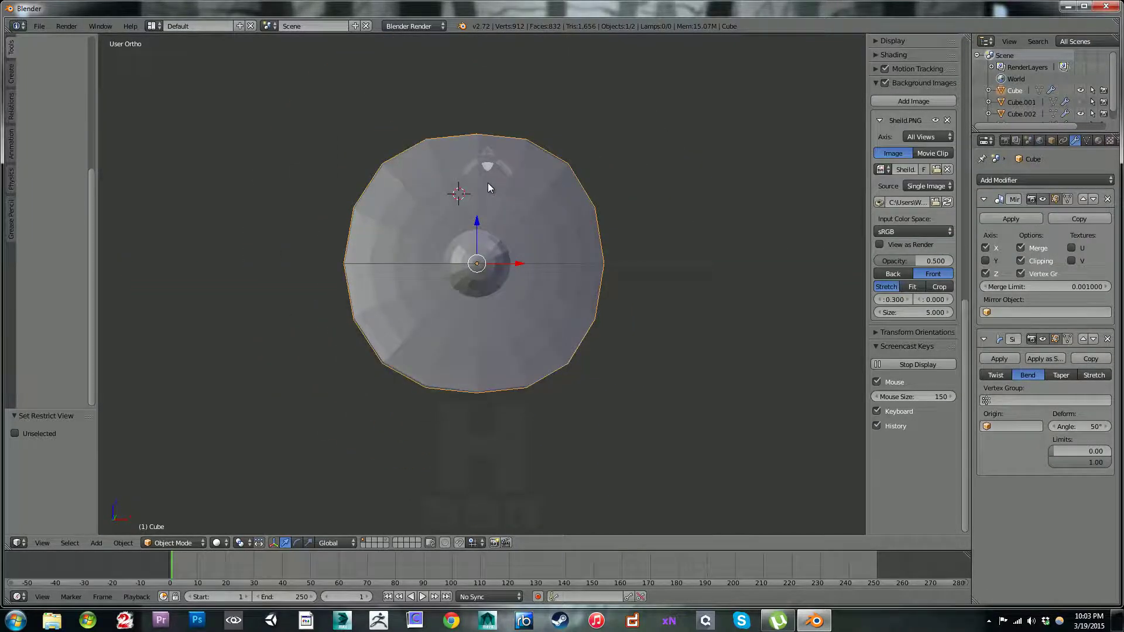
pyautogui.press('KP_1')
pyautogui.scroll(3, 443, 221)
pyautogui.scroll(-1, 444, 222)
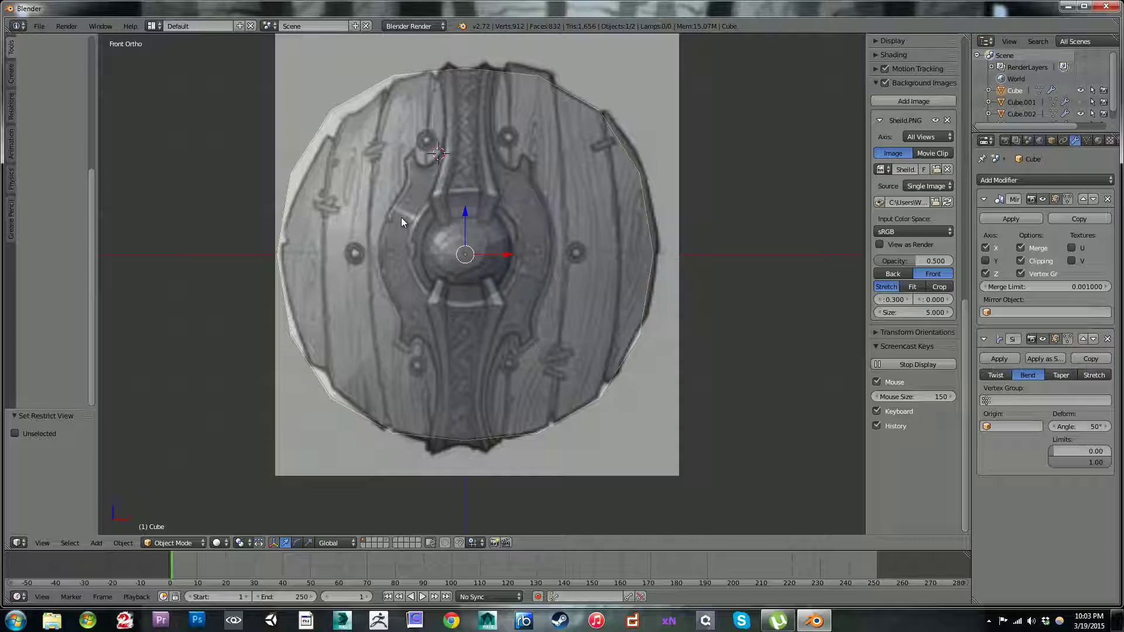
# Step: Switch the wooden disc to Sculpt Mode, enlarge the brush and expand the Dyntopo settings
pyautogui.click(197, 544)
pyautogui.click(175, 502)
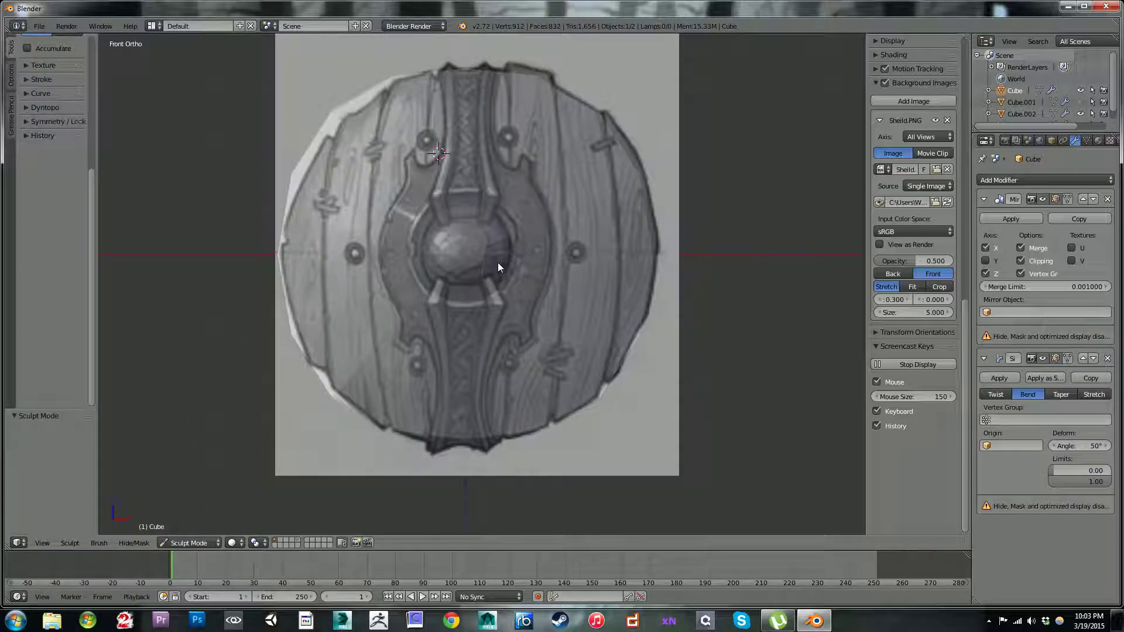
pyautogui.press(']')
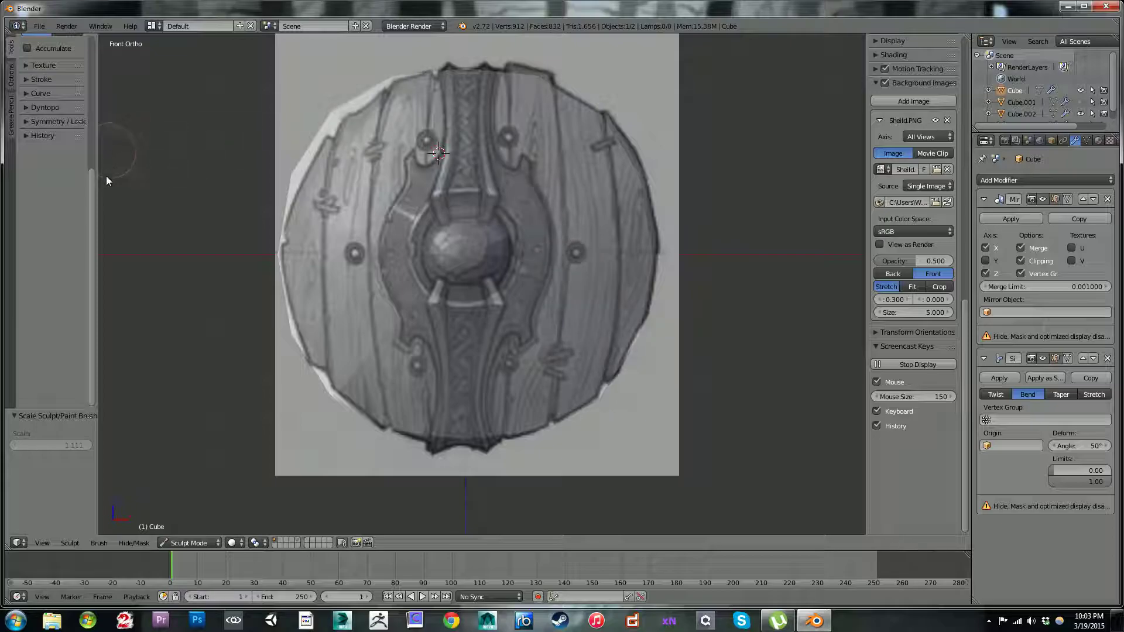
pyautogui.scroll(3, 94, 205)
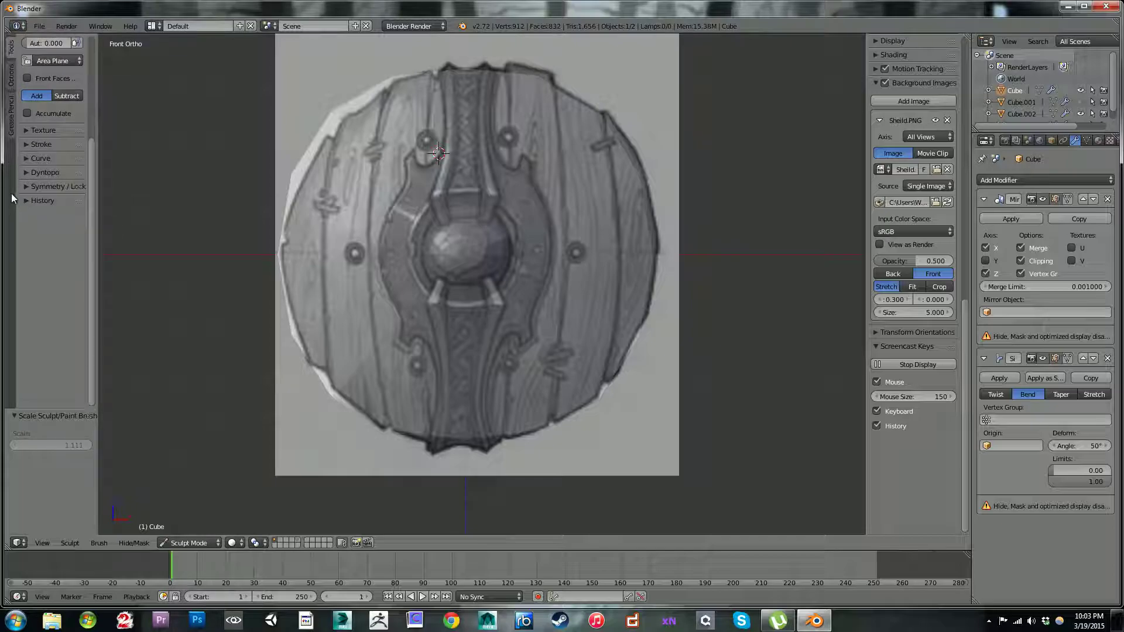
pyautogui.click(36, 172)
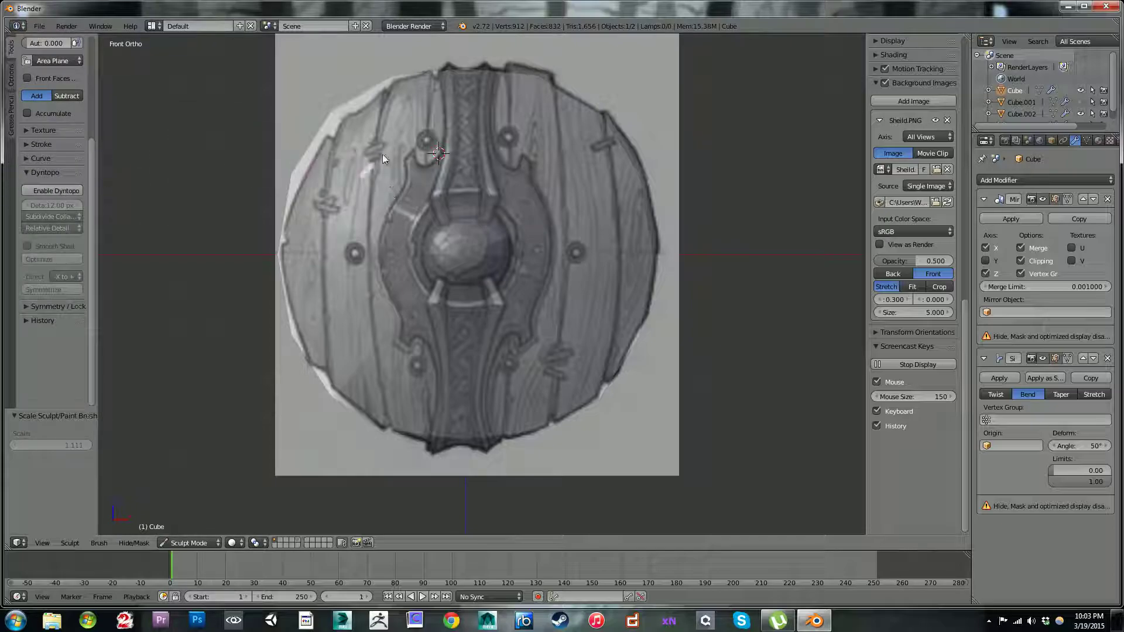
# Step: Inspect the disc's mirrored quarter mesh in Edit Mode and return to Sculpt Mode
pyautogui.click(201, 543)
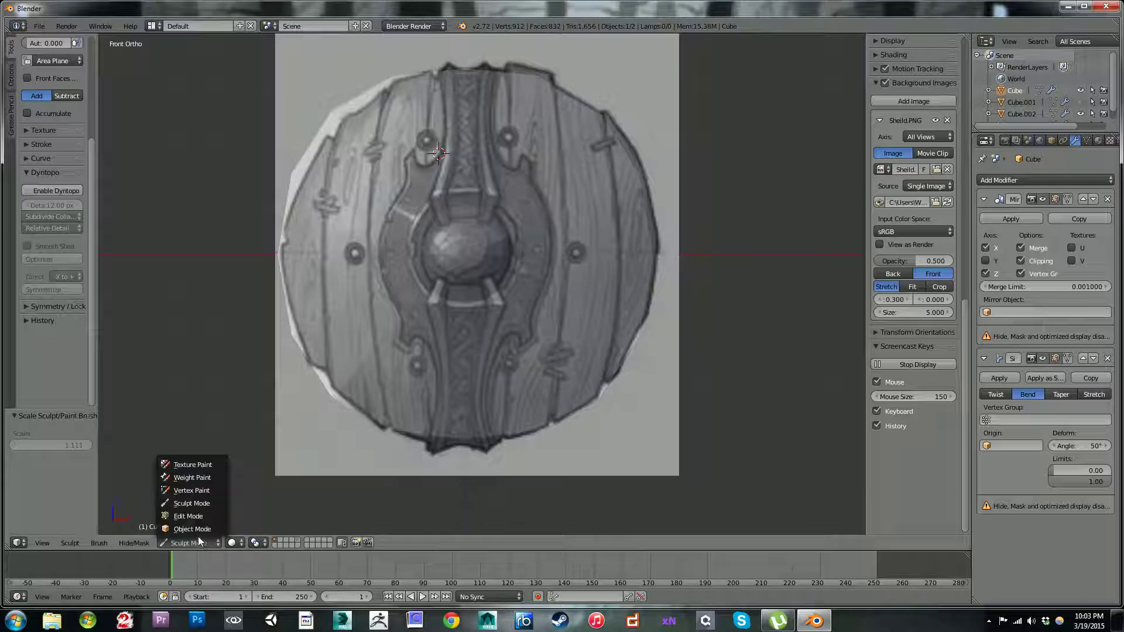
pyautogui.click(196, 514)
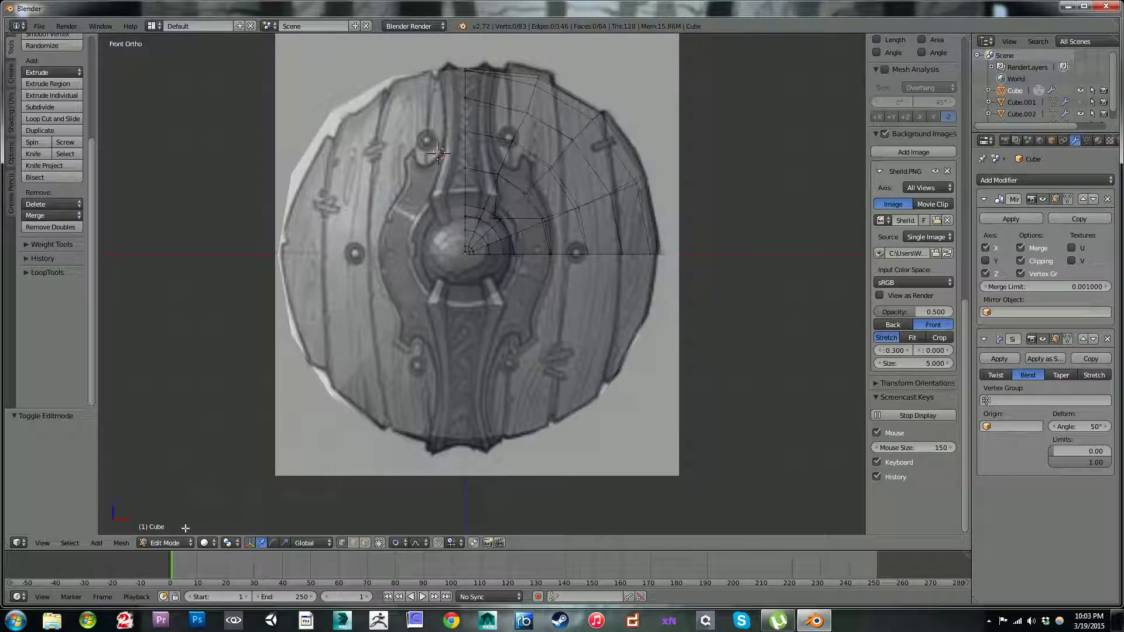
pyautogui.click(165, 543)
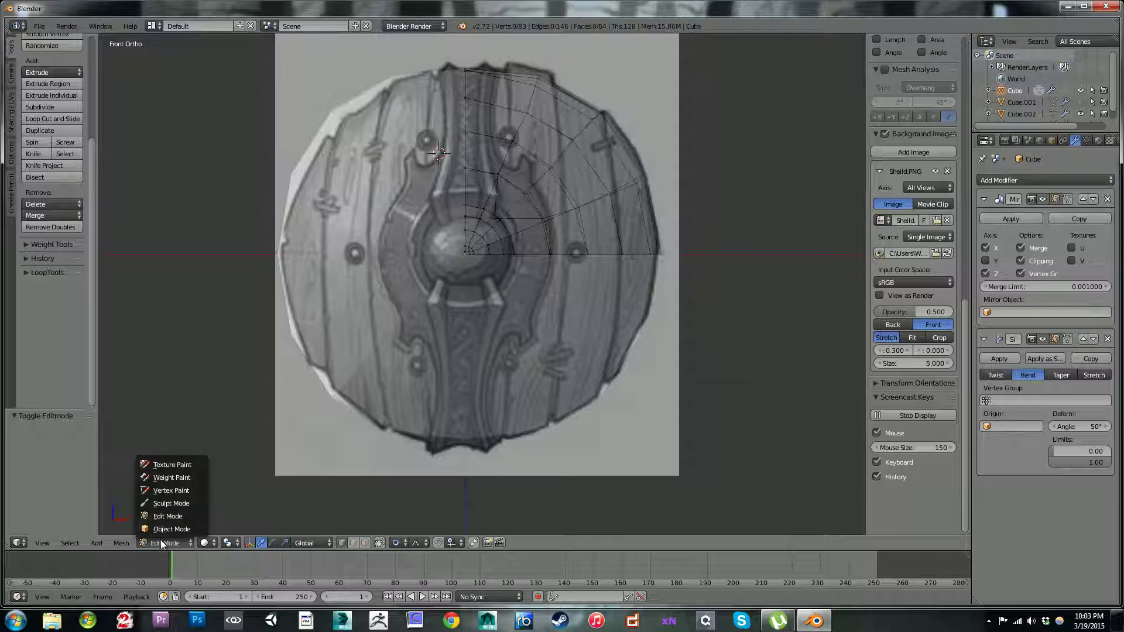
pyautogui.click(172, 504)
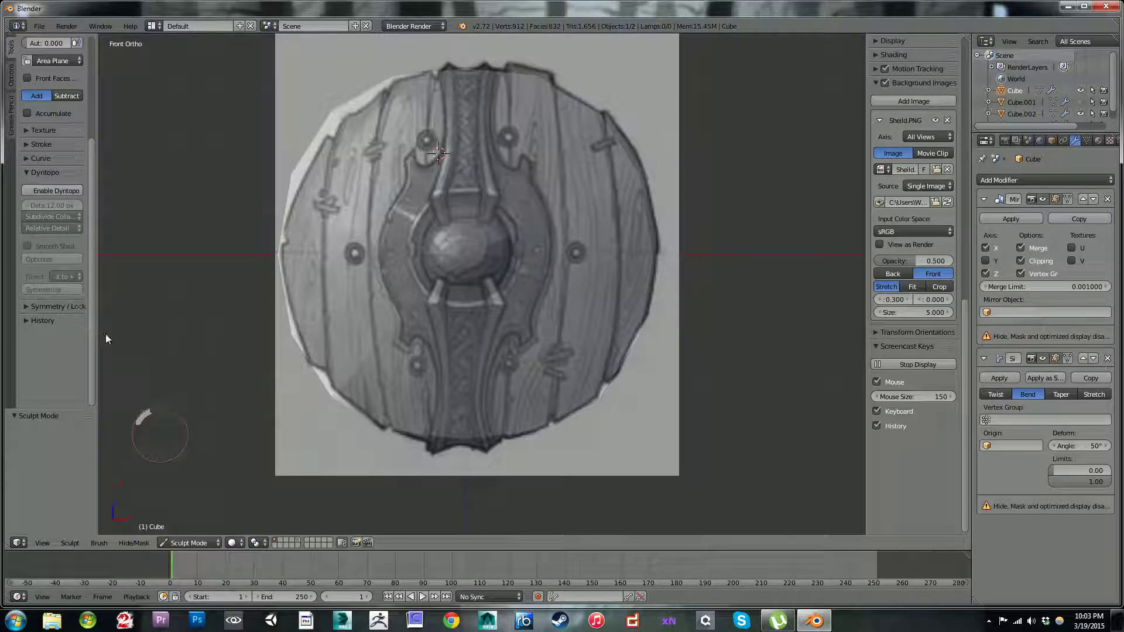
# Step: Try enabling Dyntopo on the disc with its modifiers kept, disable it again and undo back to Sculpt Mode
pyautogui.click(64, 189)
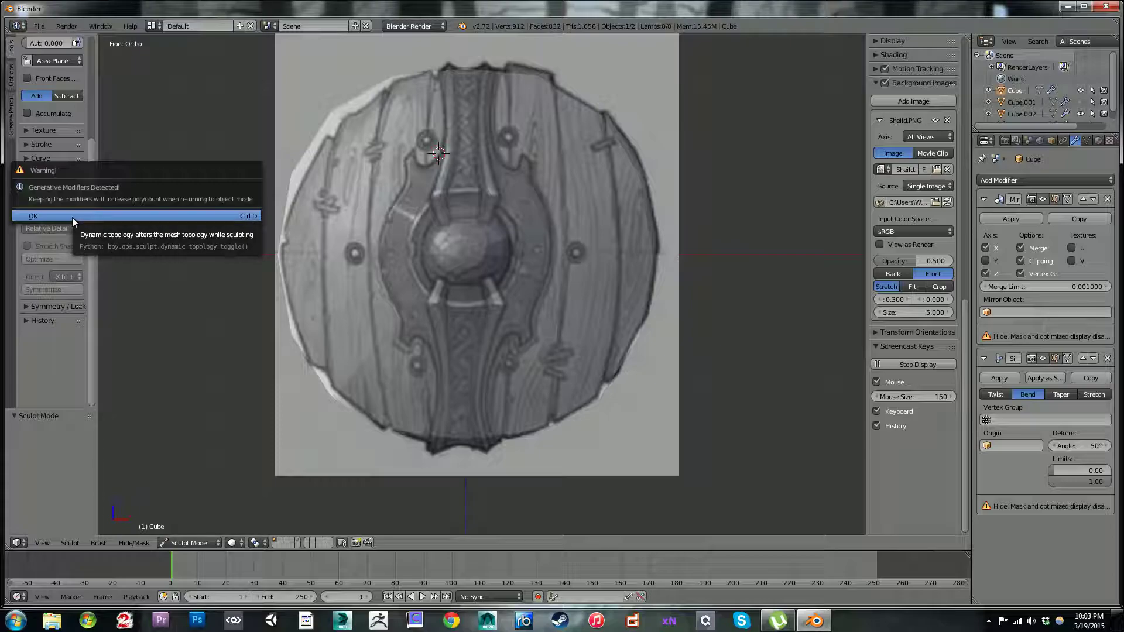
pyautogui.click(72, 216)
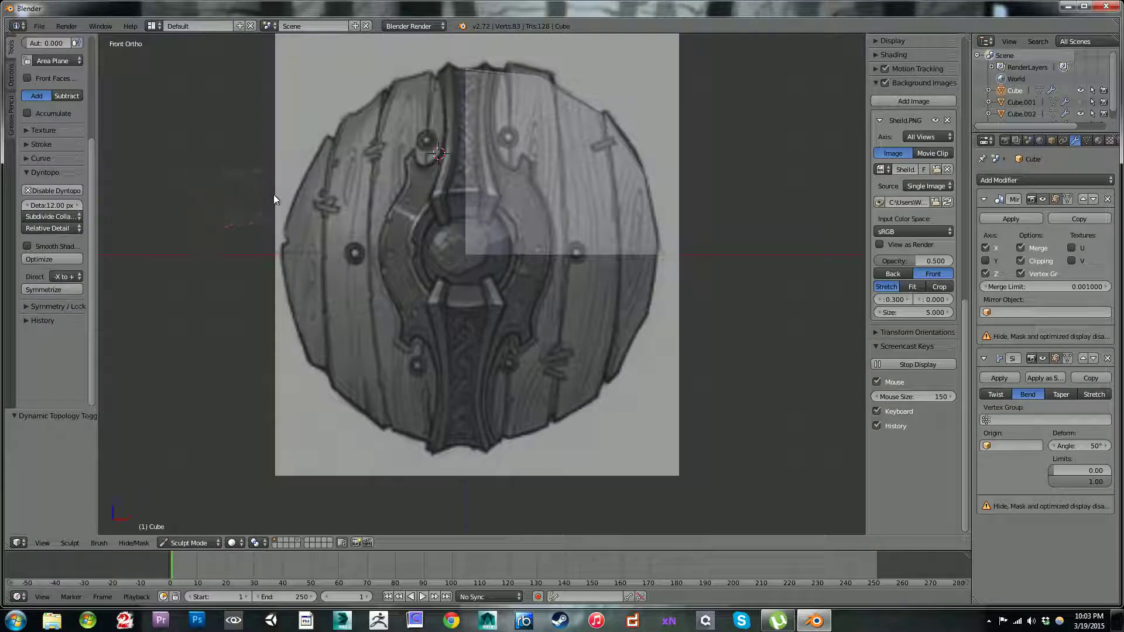
pyautogui.click(65, 191)
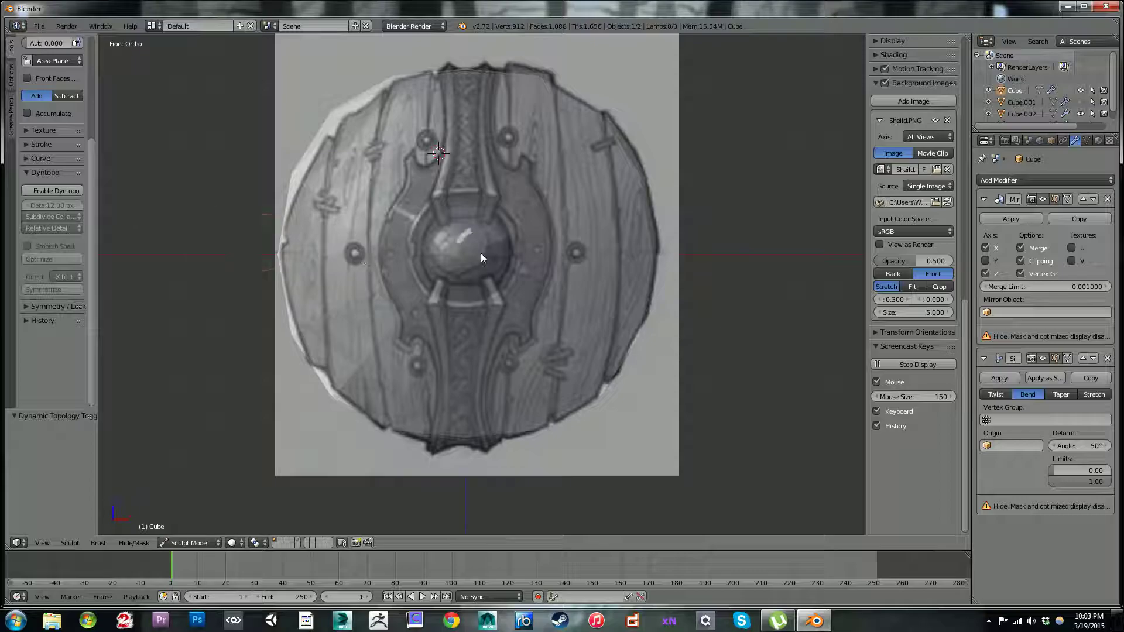
pyautogui.hotkey('ctrl', 'z')
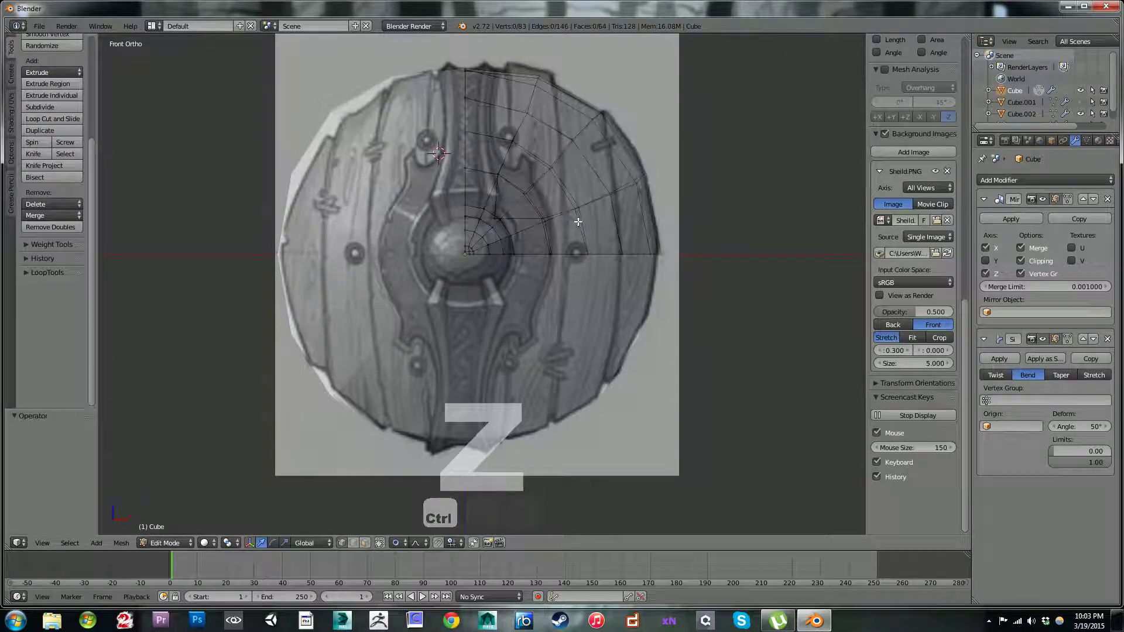
pyautogui.hotkey('ctrl', 'z')
pyautogui.scroll(2, 578, 220)
pyautogui.scroll(-3, 583, 218)
pyautogui.moveTo(575, 216); pyautogui.dragTo(556, 240, button='middle')
pyautogui.hotkey('ctrl', 'z')
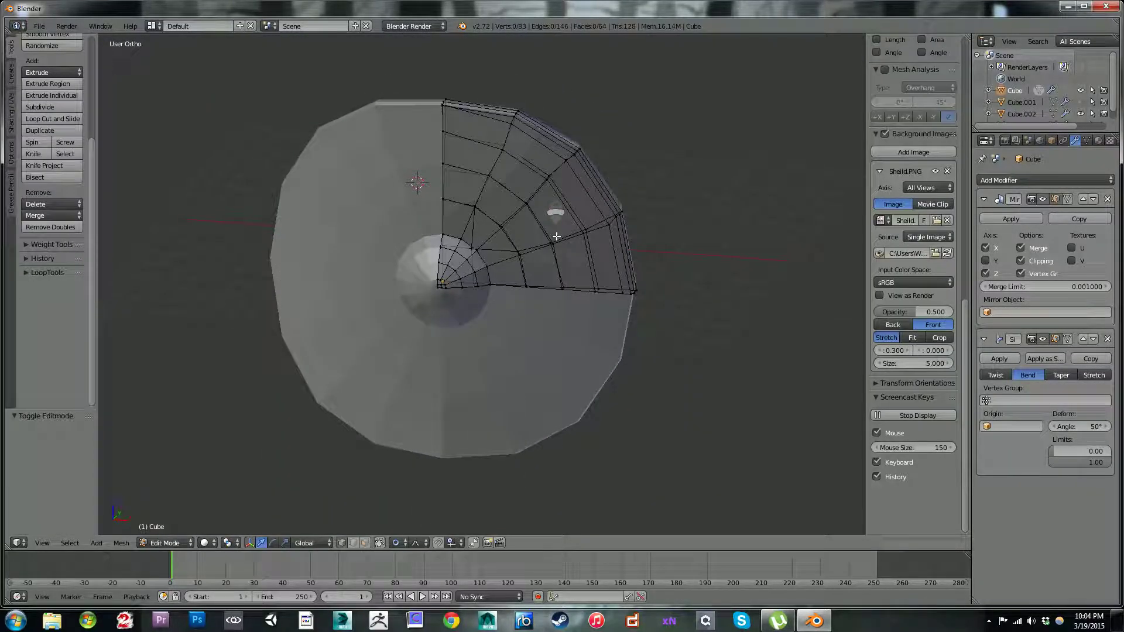
pyautogui.hotkey('ctrl', 'z')
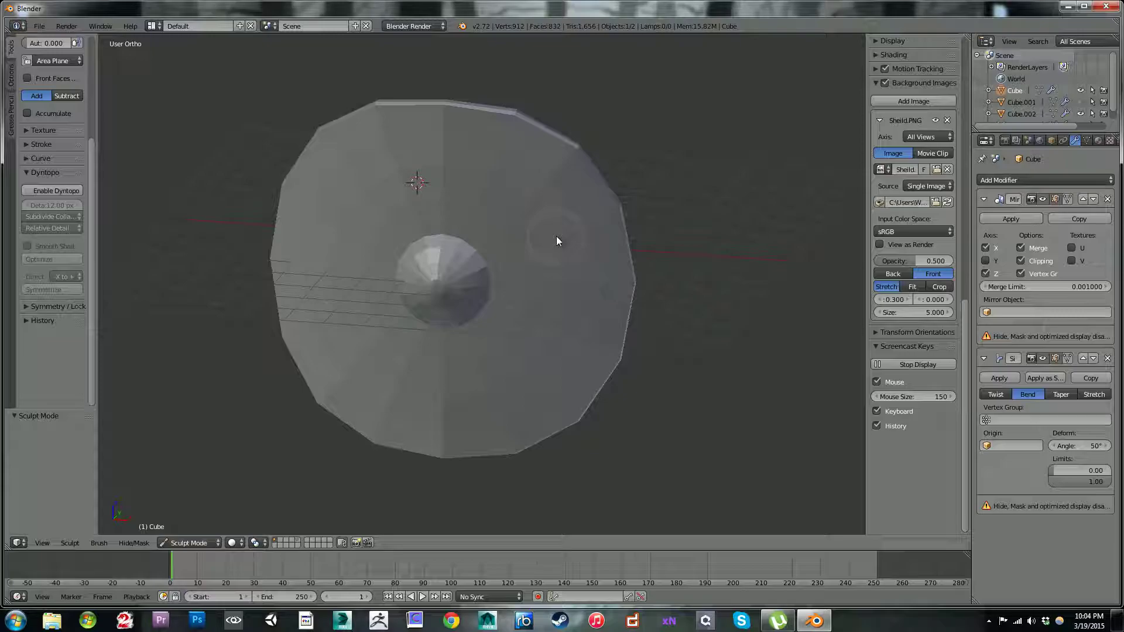
# Step: Return the disc to Object Mode and unhide the metal strap
pyautogui.hotkey('alt', 'h')
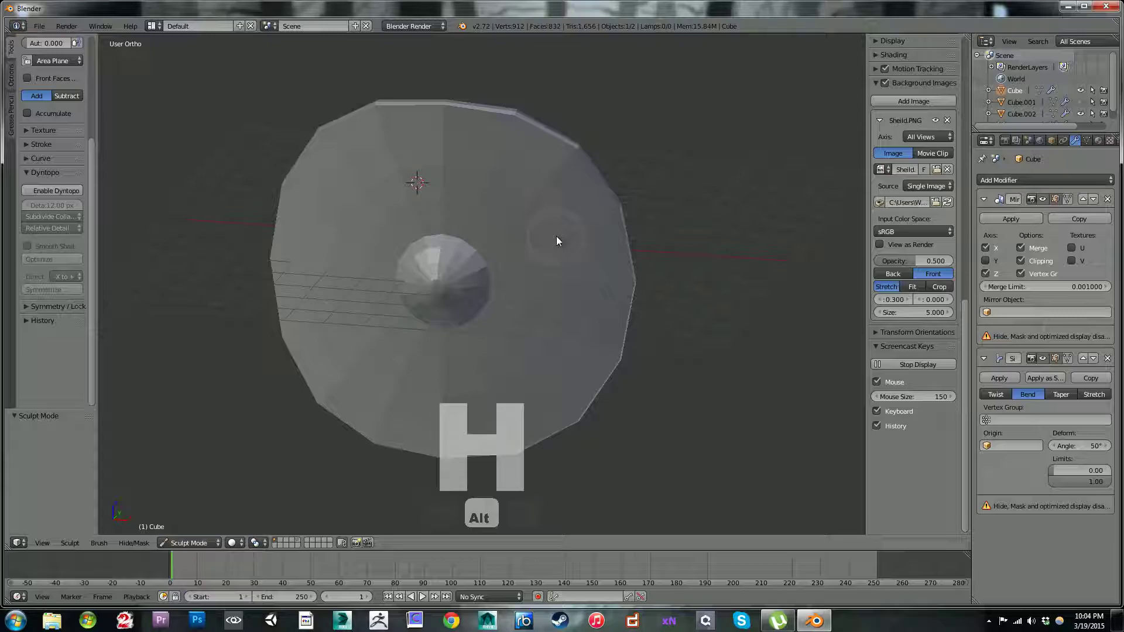
pyautogui.moveTo(553, 232); pyautogui.dragTo(557, 247, button='middle')
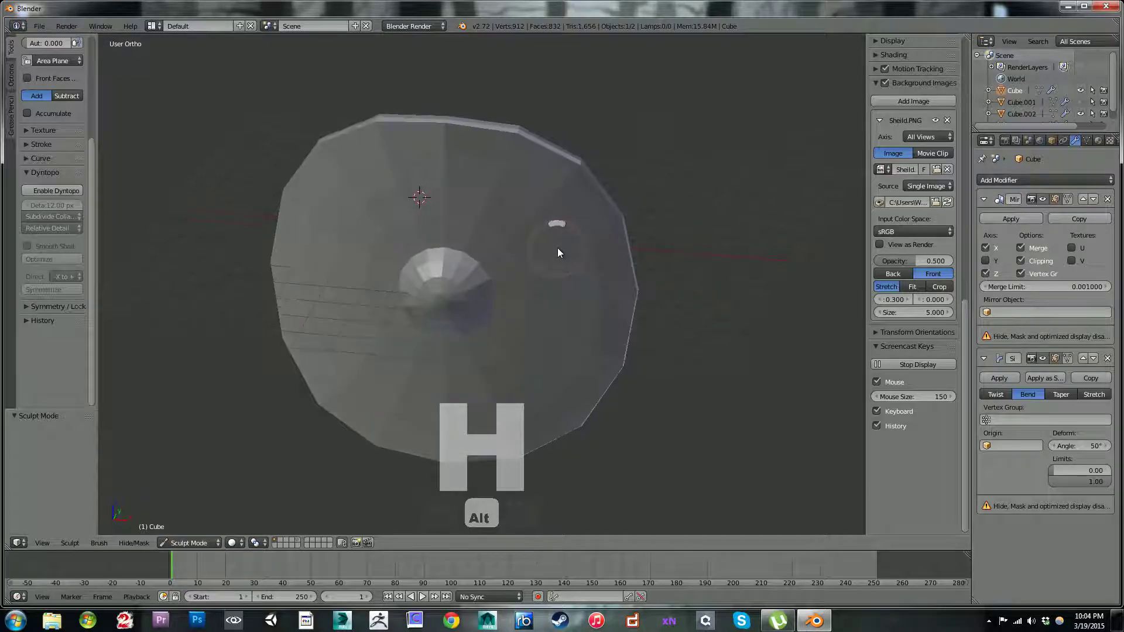
pyautogui.click(176, 544)
pyautogui.click(188, 529)
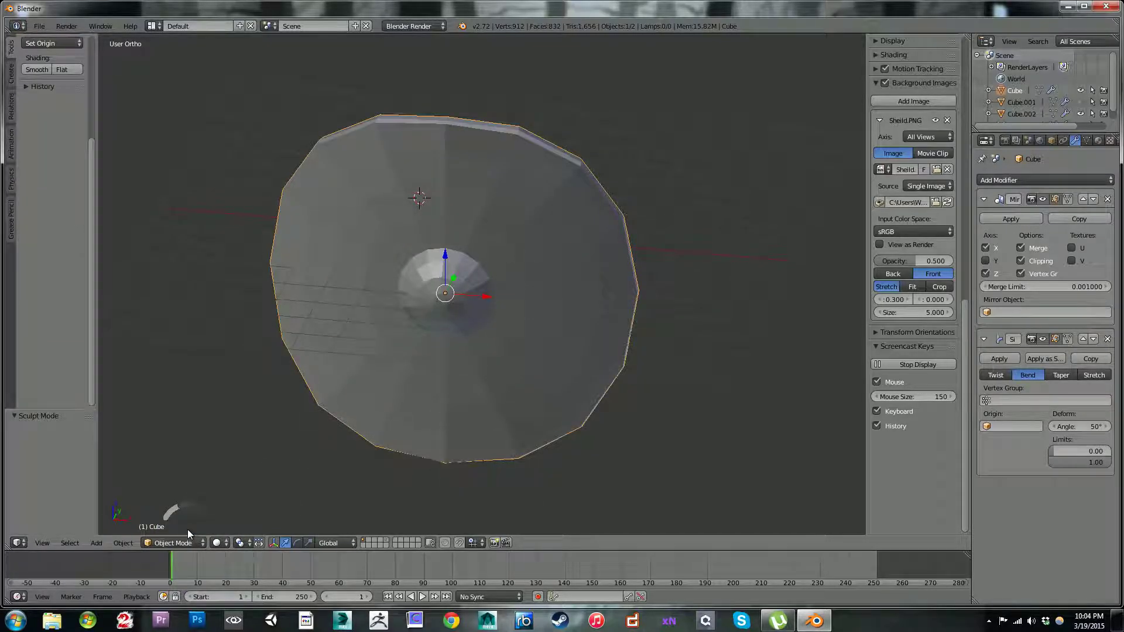
pyautogui.hotkey('alt', 'h')
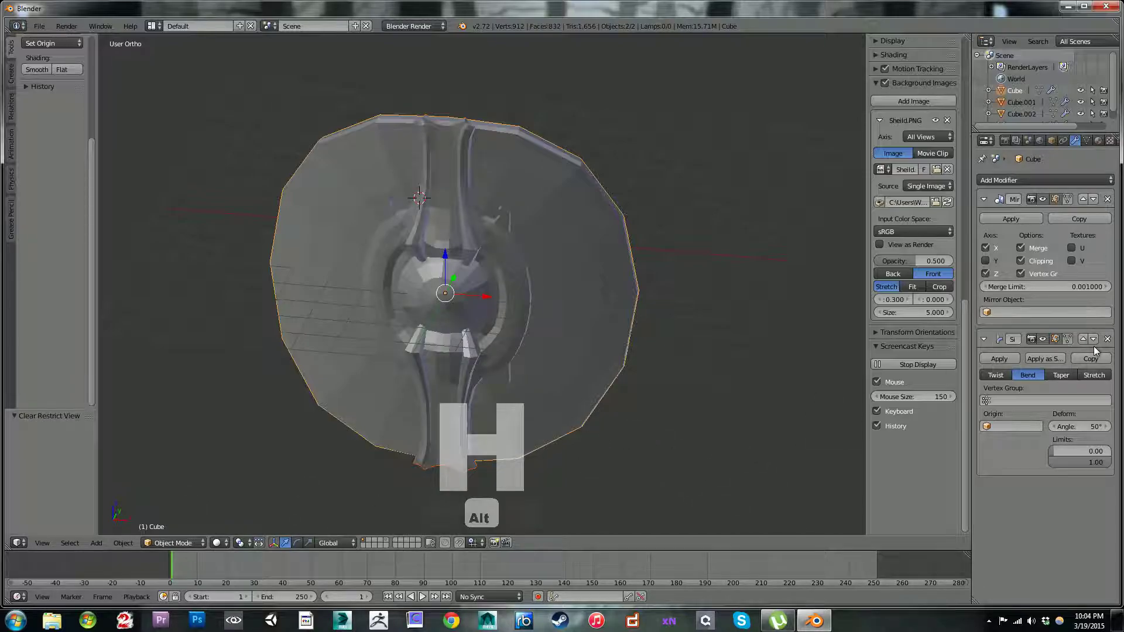
# Step: Apply the wooden disc's Simple Deform modifier and its Mirror modifier
pyautogui.click(996, 358)
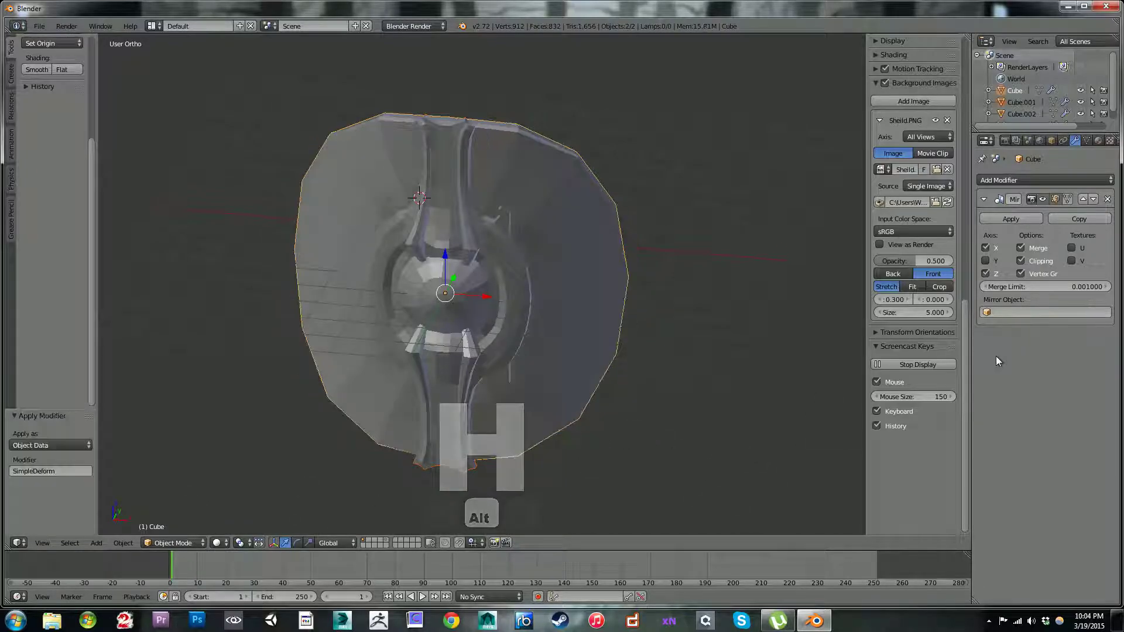
pyautogui.click(1011, 220)
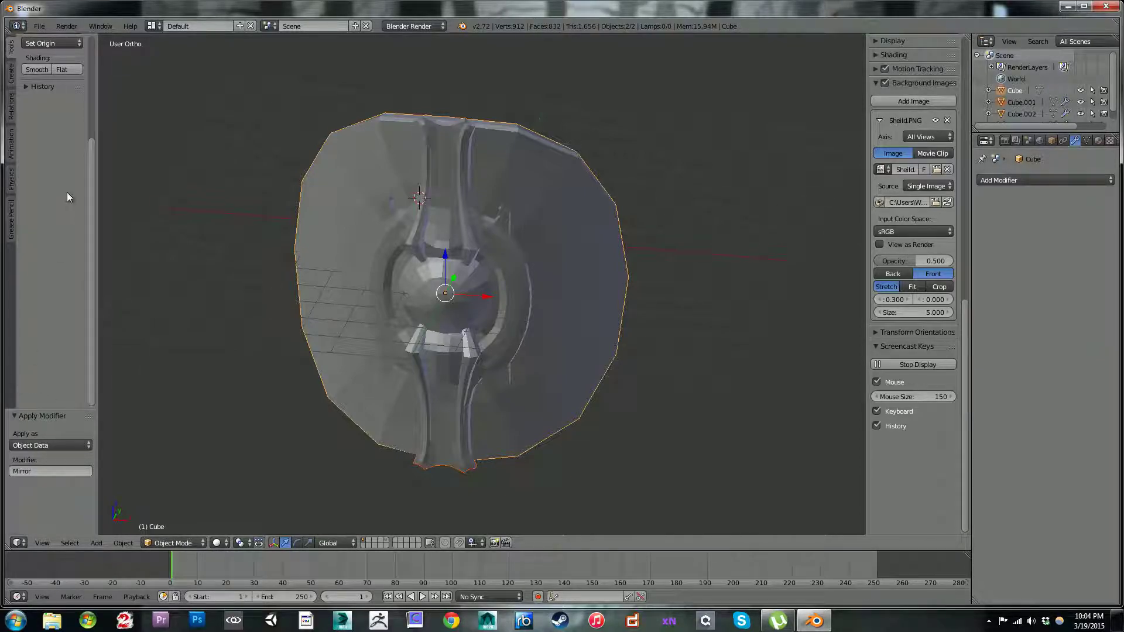
# Step: Hide the metal strap and check the wooden disc's full mesh in Edit Mode before returning to Object Mode
pyautogui.moveTo(547, 293); pyautogui.dragTo(571, 247, button='middle')
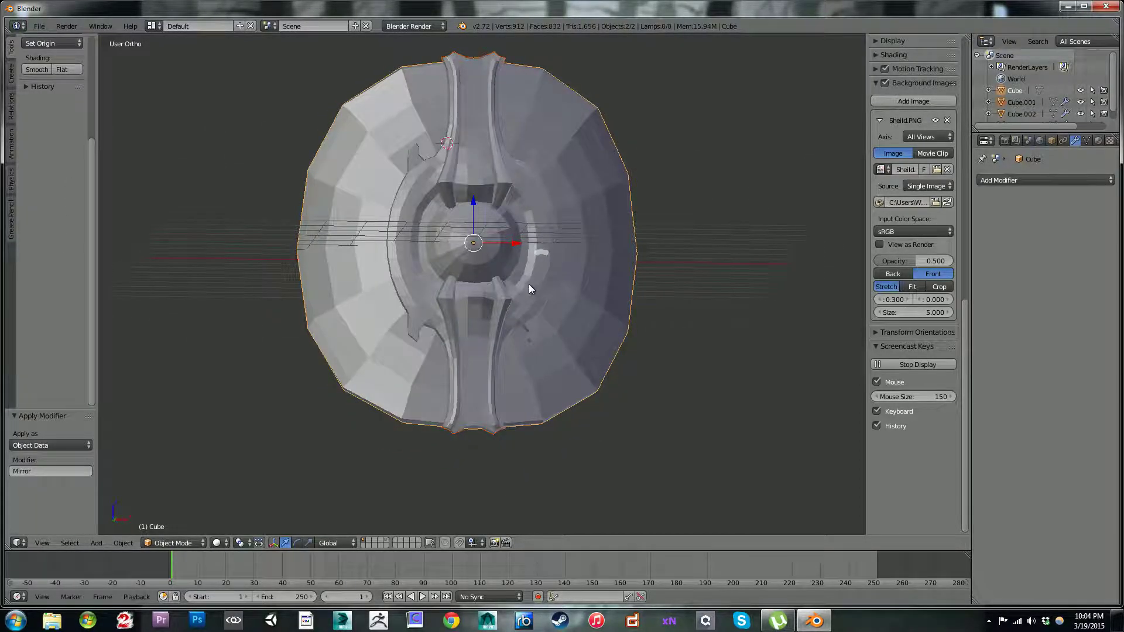
pyautogui.moveTo(529, 283); pyautogui.dragTo(476, 172, button='middle')
pyautogui.rightClick(520, 220)
pyautogui.moveTo(520, 220); pyautogui.dragTo(525, 254, button='middle')
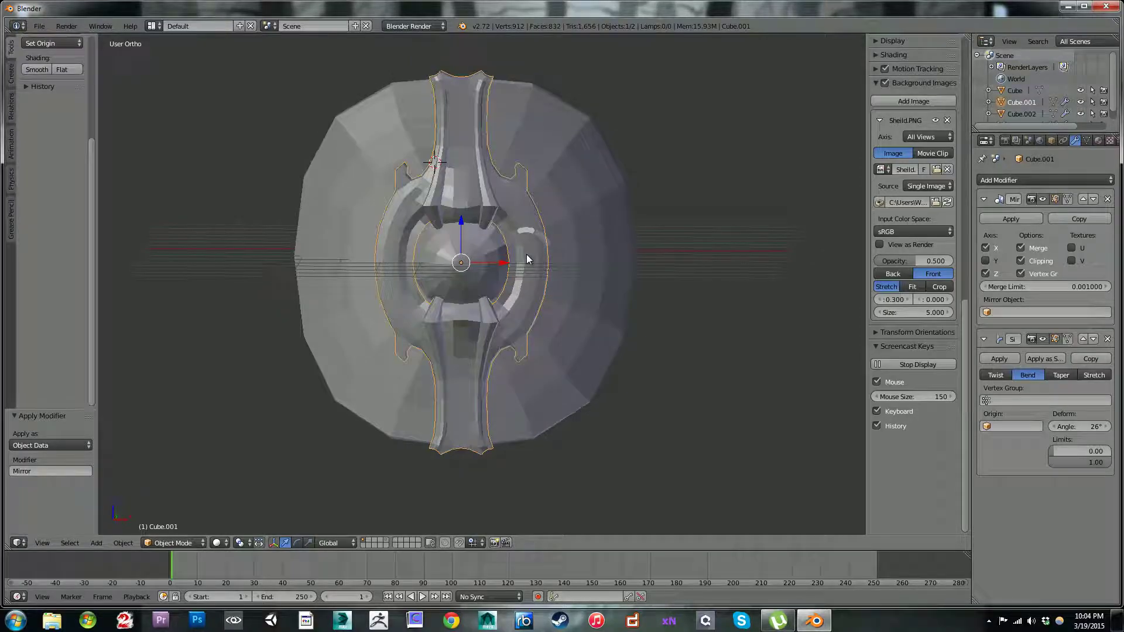
pyautogui.press('h')
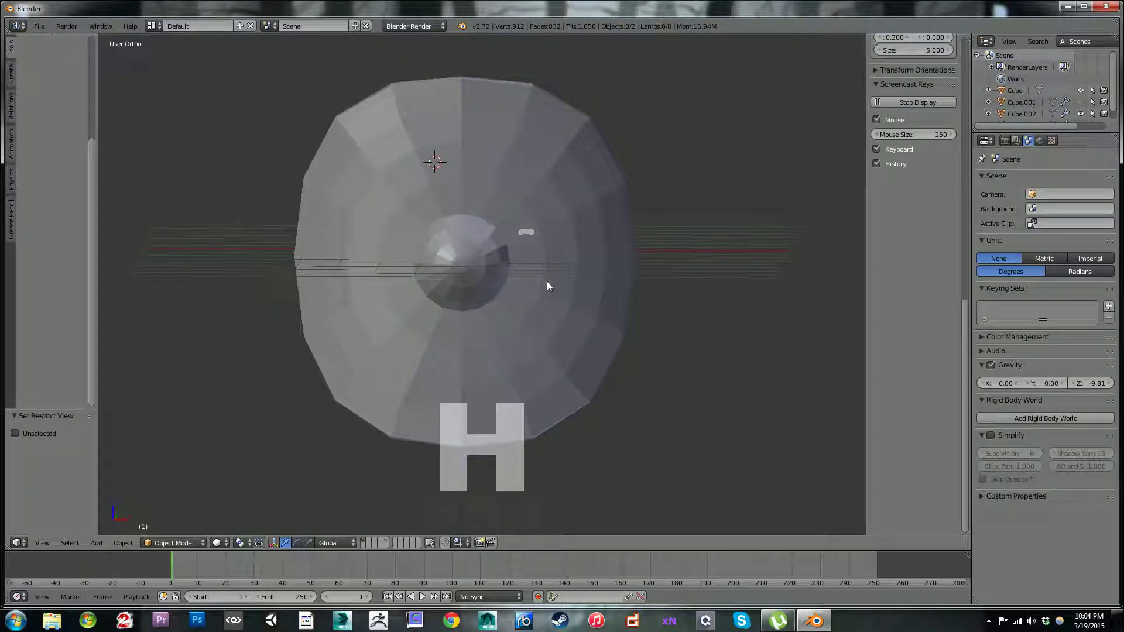
pyautogui.rightClick(510, 210)
pyautogui.press('Tab')
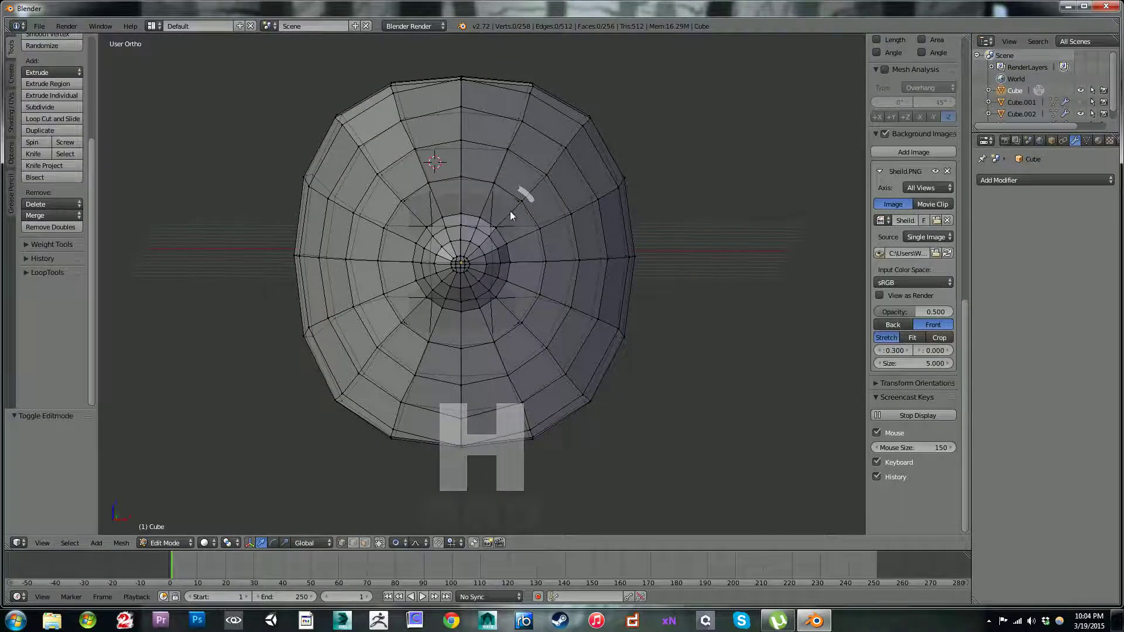
pyautogui.press('Tab')
# Step: Try to pull the disc's side edge vertices out to the reference outline with proportional editing in front view, and undo it
pyautogui.press('KP_1')
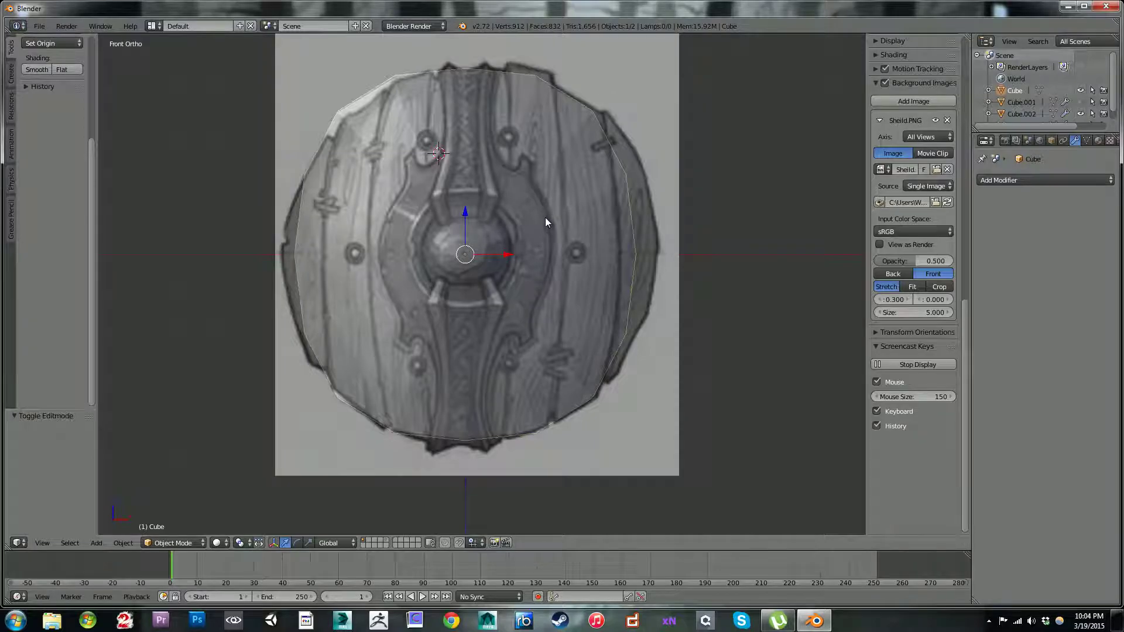
pyautogui.scroll(-3, 535, 216)
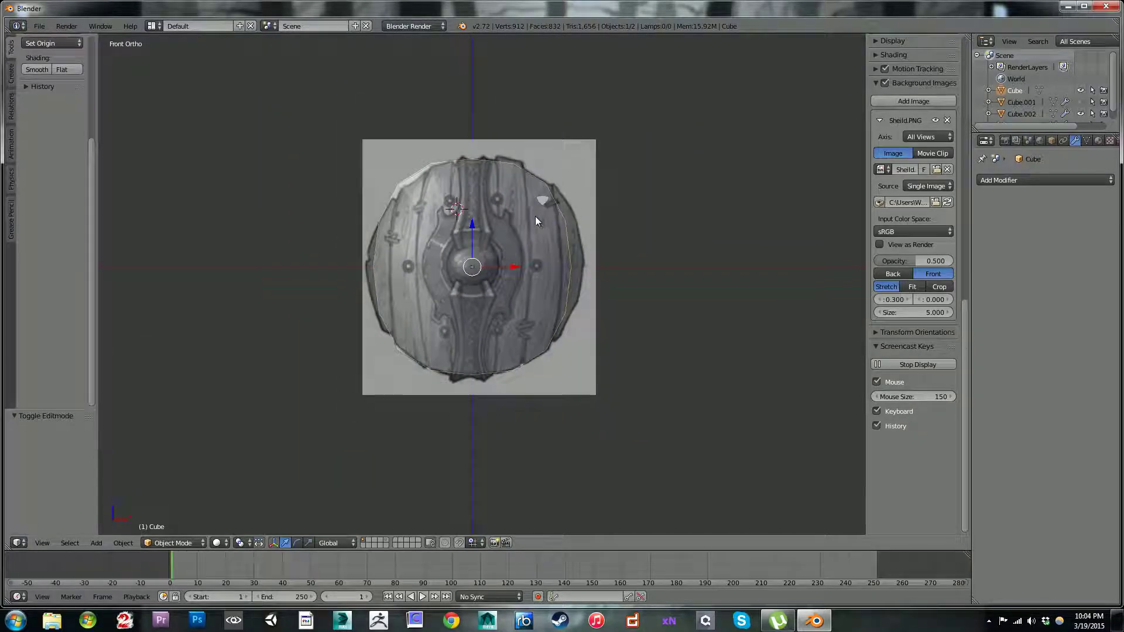
pyautogui.press('Tab')
pyautogui.rightClick(568, 267)
pyautogui.press('c')
pyautogui.click(569, 267)
pyautogui.rightClick(585, 268)
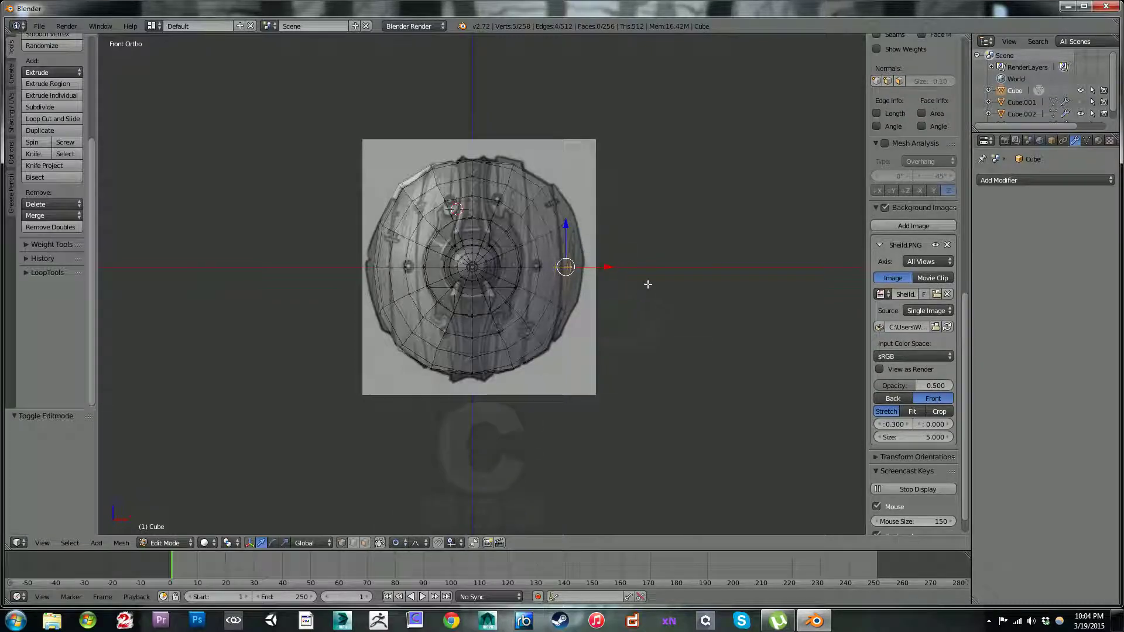
pyautogui.press('g')
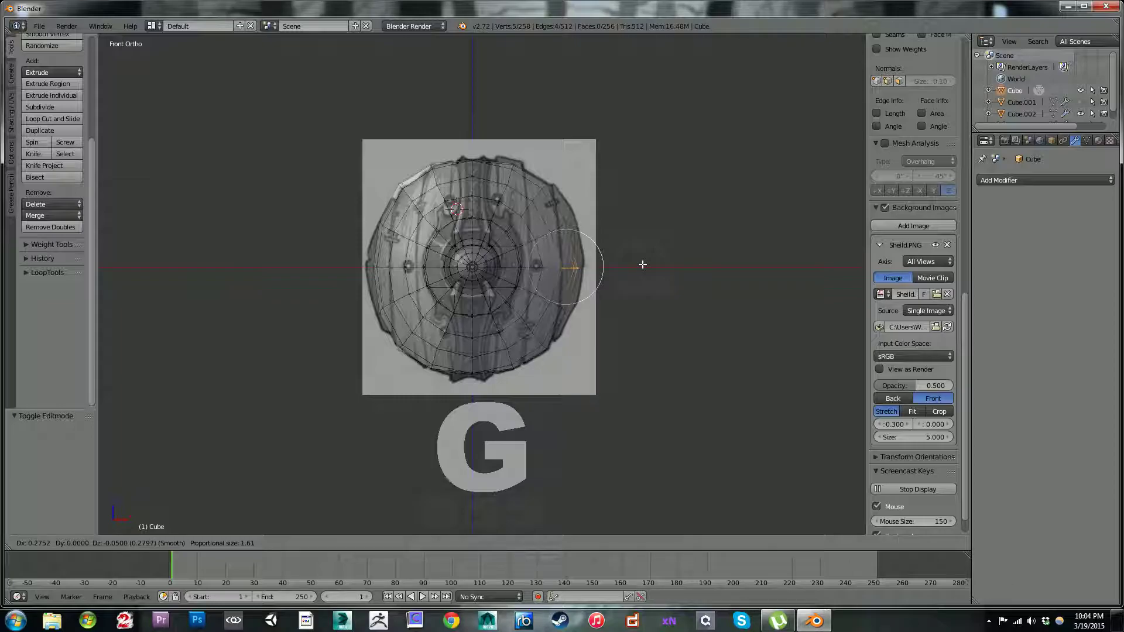
pyautogui.scroll(-6, 644, 264)
pyautogui.scroll(-3, 648, 263)
pyautogui.scroll(-1, 649, 260)
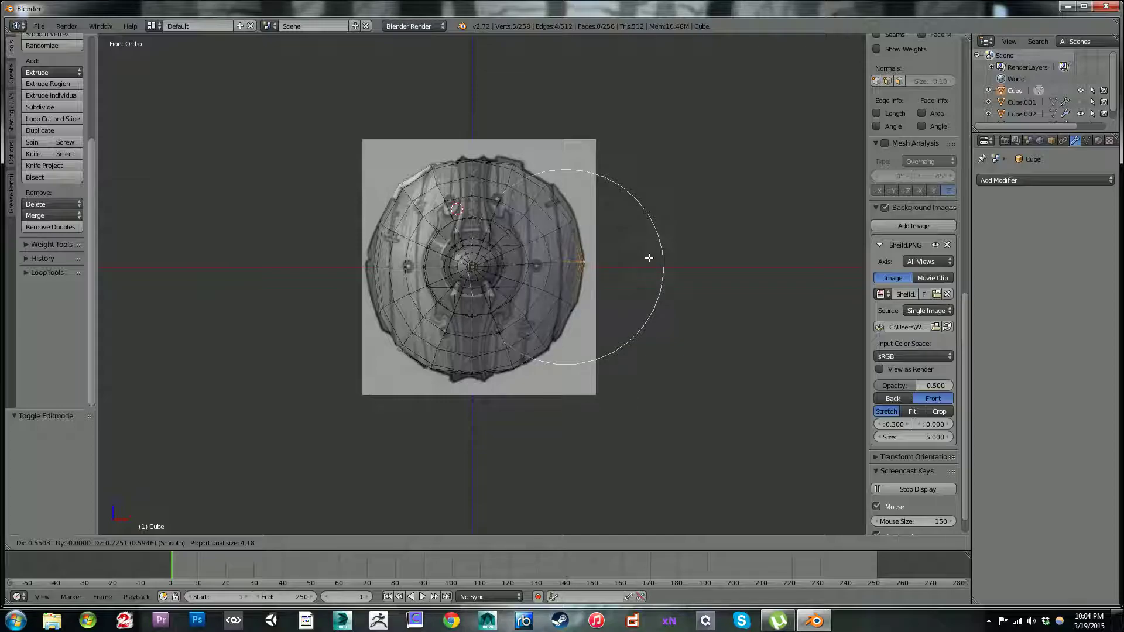
pyautogui.moveTo(649, 259); pyautogui.dragTo(508, 251, button='middle')
pyautogui.hotkey('ctrl', 'z')
pyautogui.hotkey('ctrl', 'z')
# Step: Try to widen the disc along X to match the reference outline in front view
pyautogui.press('KP_1')
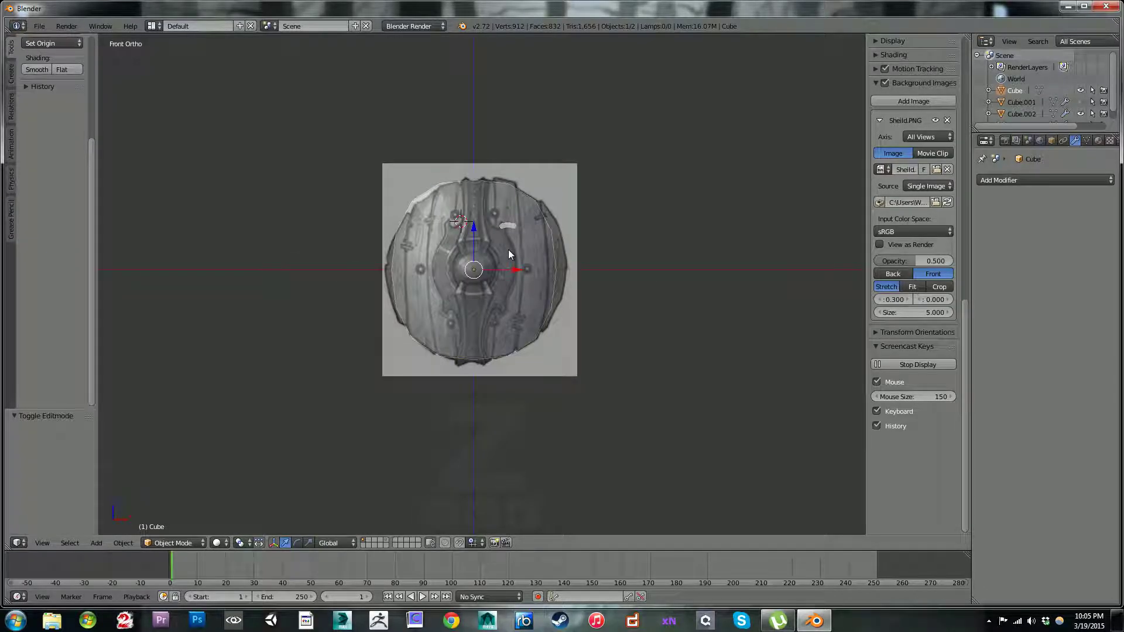
pyautogui.scroll(4, 508, 248)
pyautogui.scroll(-2, 545, 234)
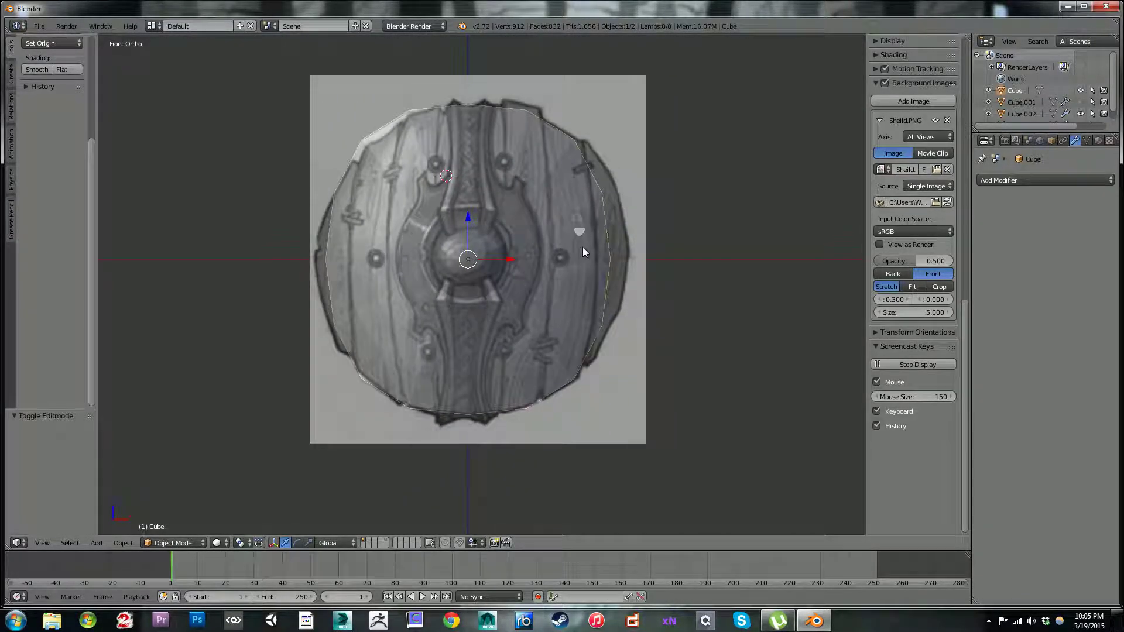
pyautogui.press('s')
pyautogui.press('x')
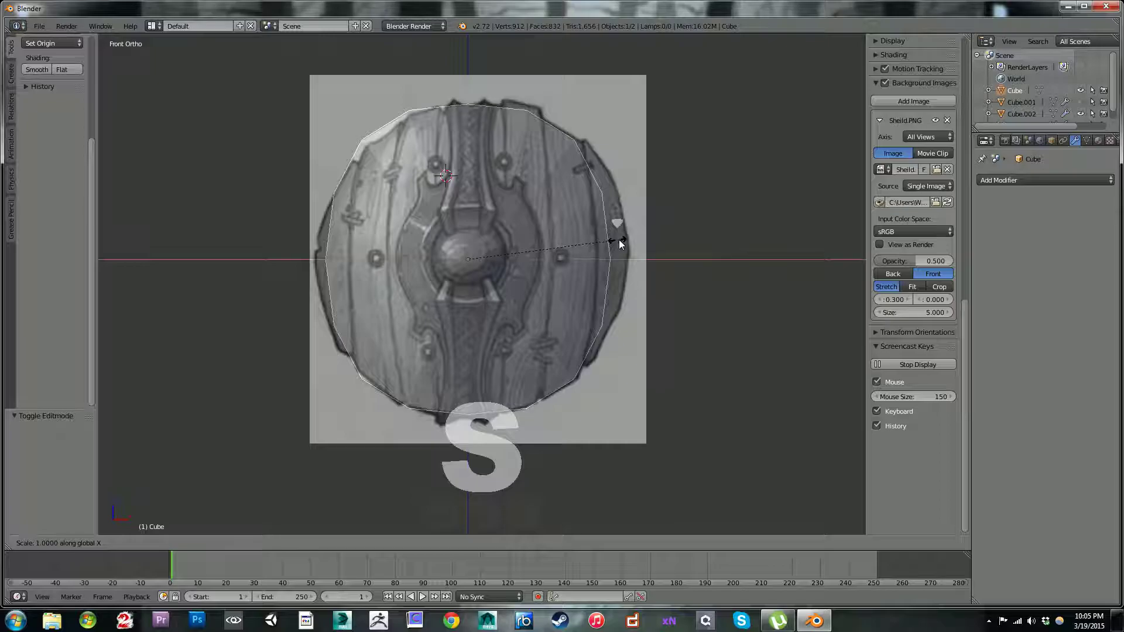
pyautogui.click(633, 241)
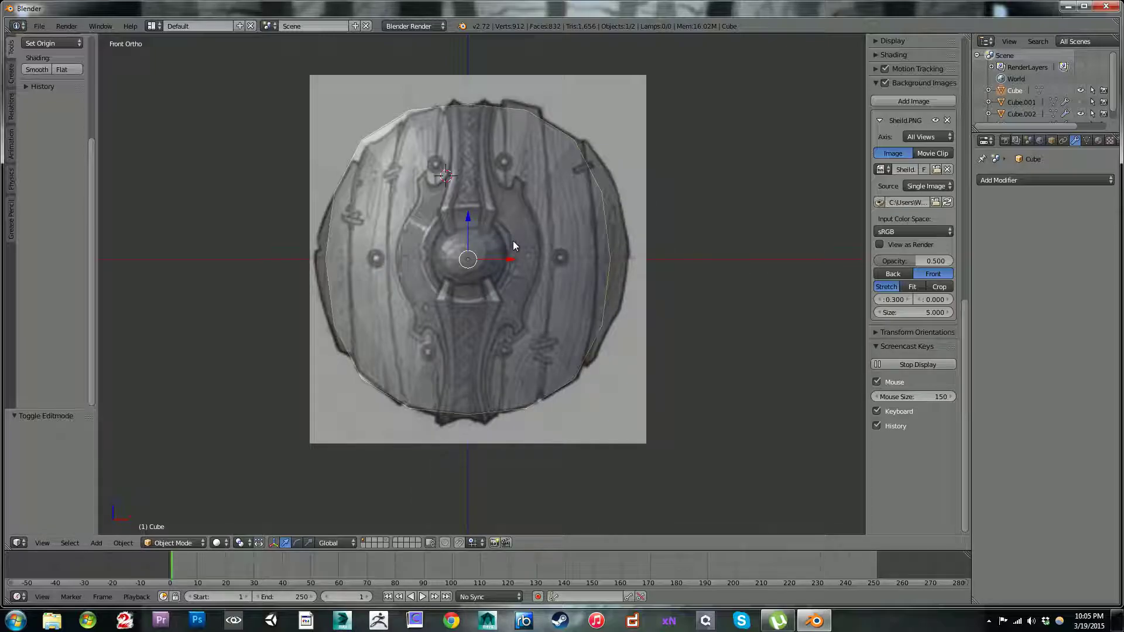
pyautogui.scroll(-1, 513, 241)
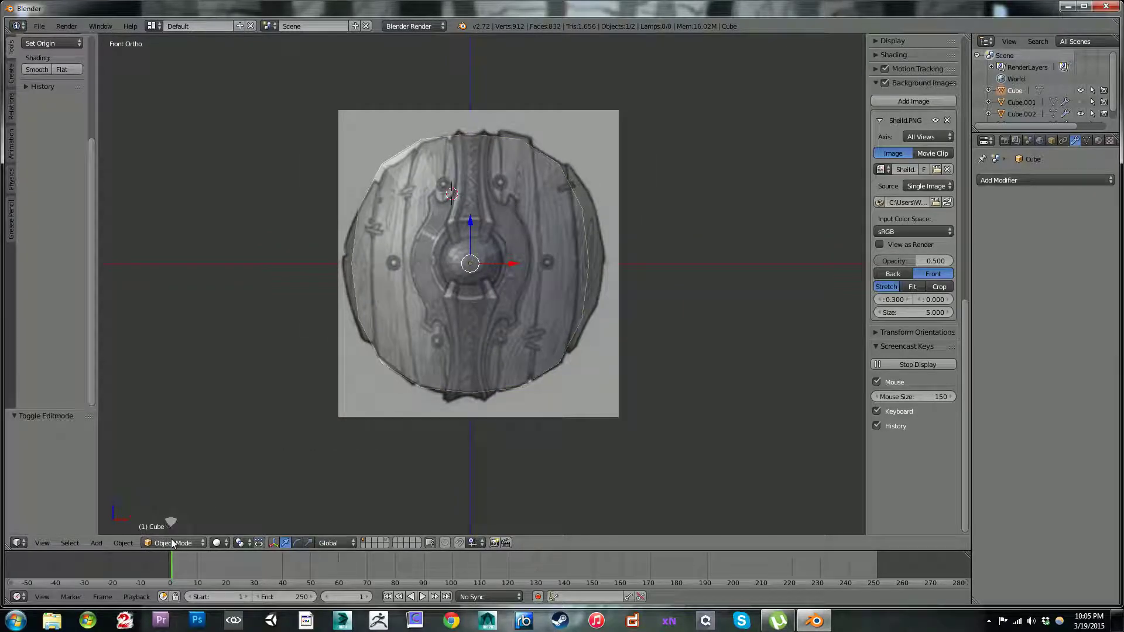
# Step: Unhide the metal strap and select it together with the disc in front view
pyautogui.hotkey('alt', 'h')
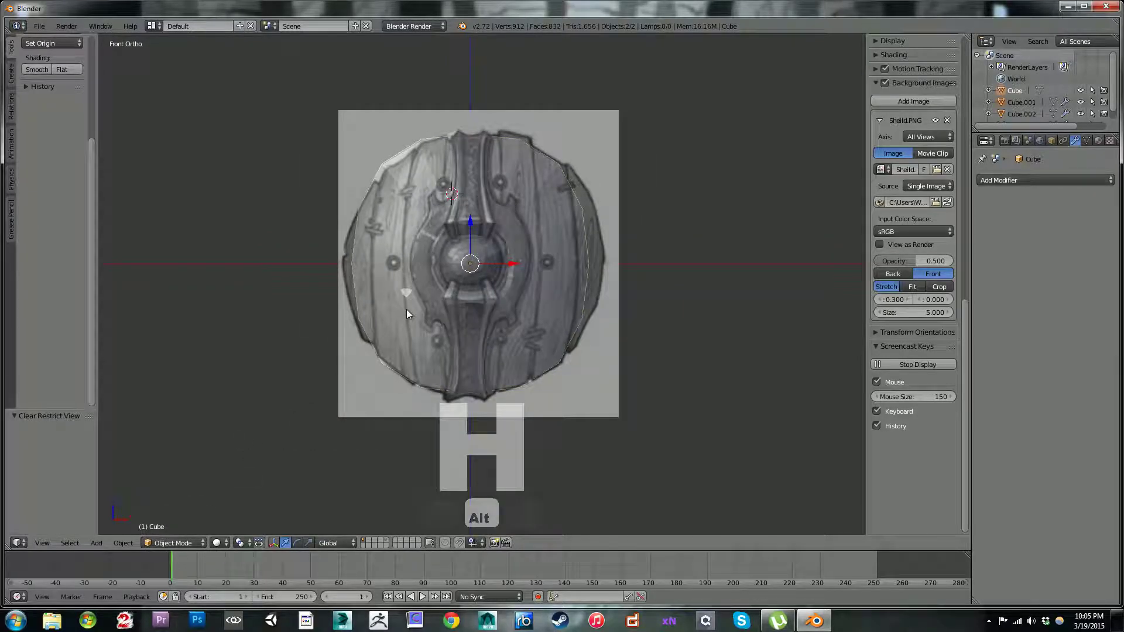
pyautogui.press('a')
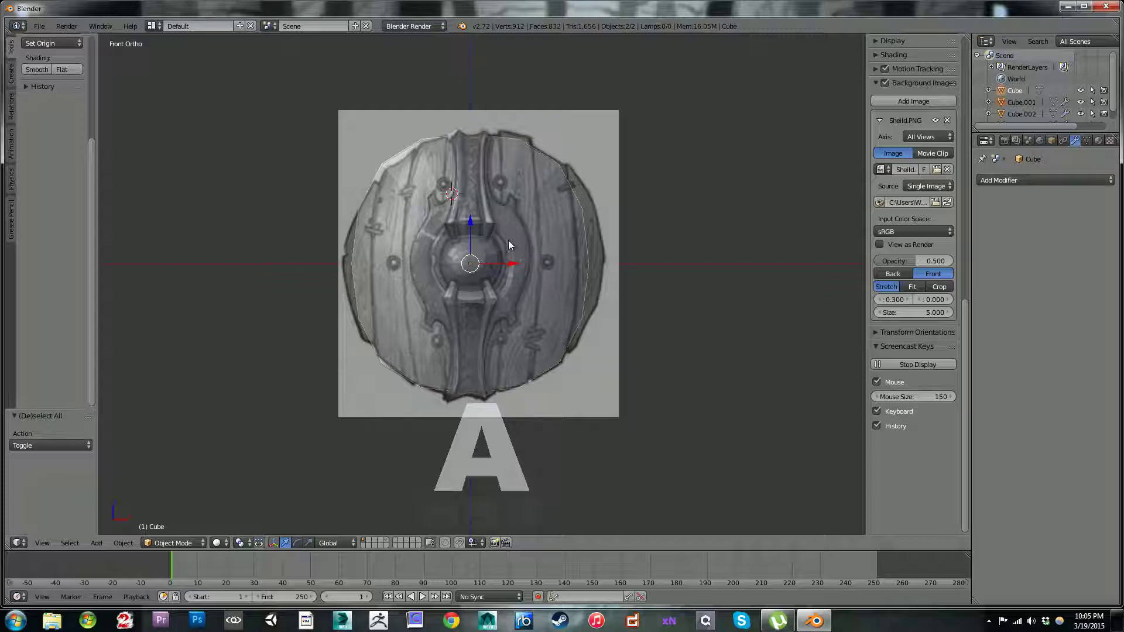
pyautogui.moveTo(510, 245); pyautogui.dragTo(510, 264, button='middle')
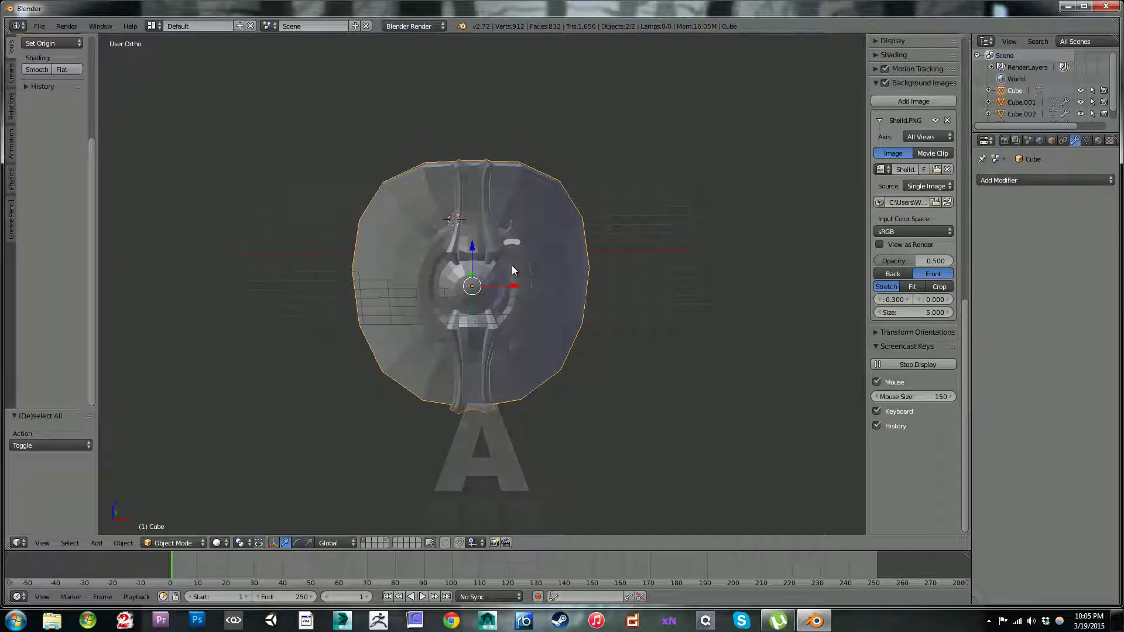
pyautogui.press('KP_1')
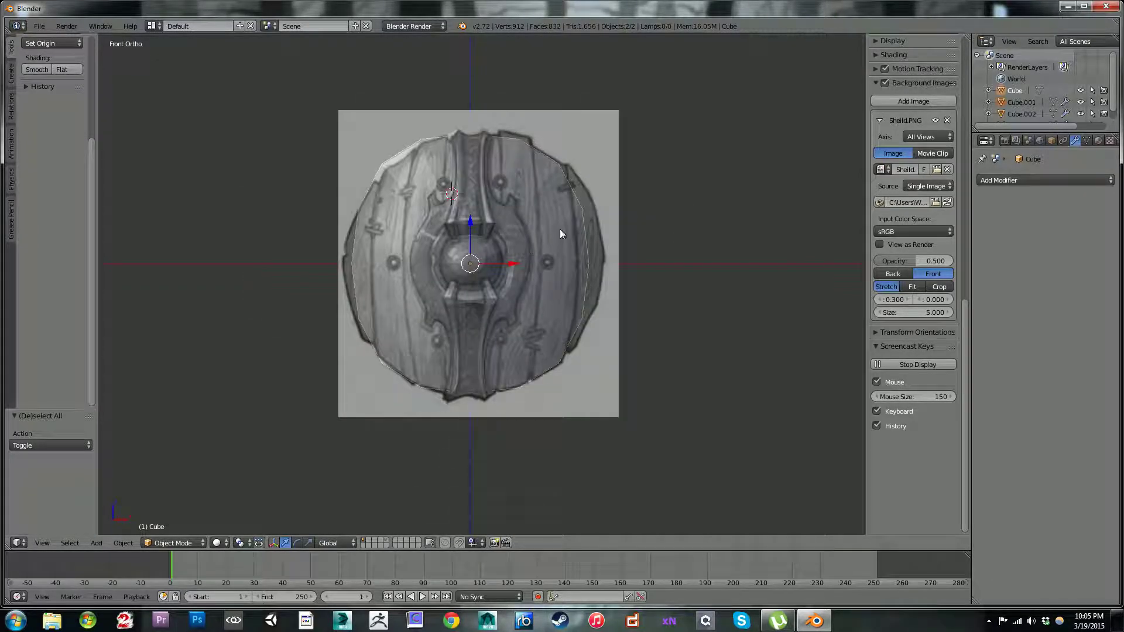
# Step: Try to scale the disc and strap together along X
pyautogui.press('s')
pyautogui.press('x')
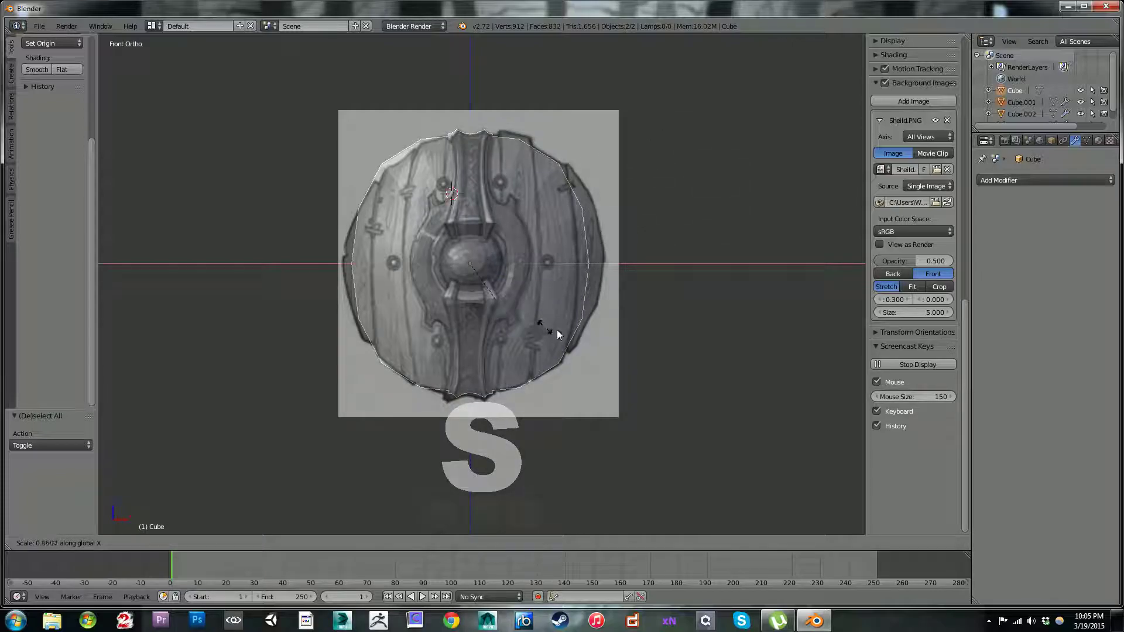
pyautogui.rightClick(703, 276)
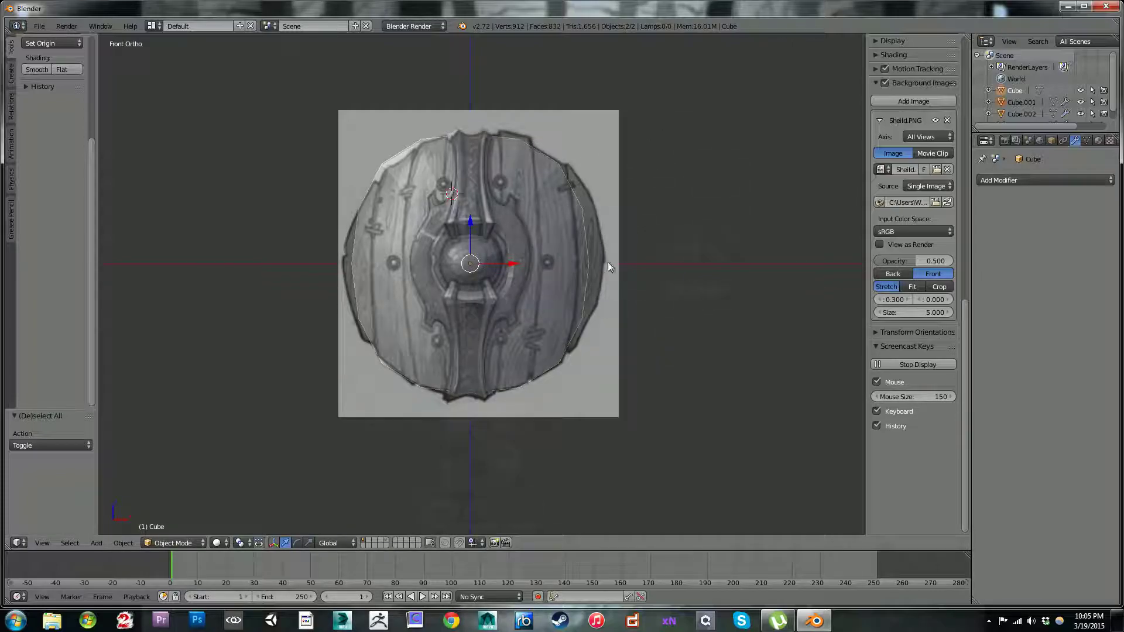
# Step: Apply the rotation and scale of the selected disc and strap
pyautogui.click(122, 544)
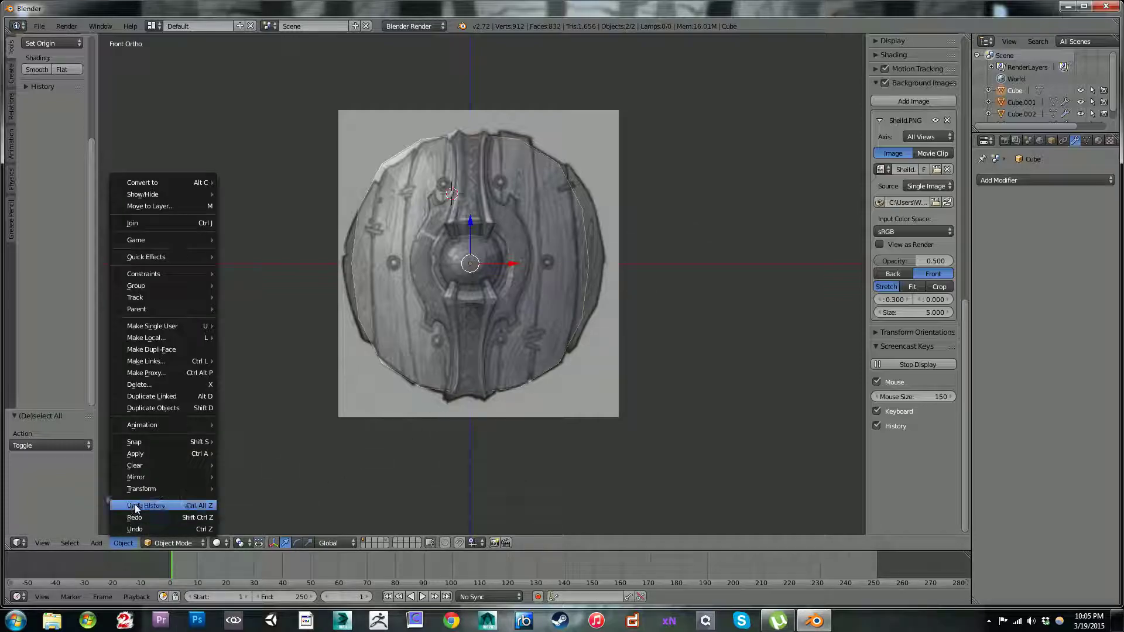
pyautogui.moveTo(148, 456)
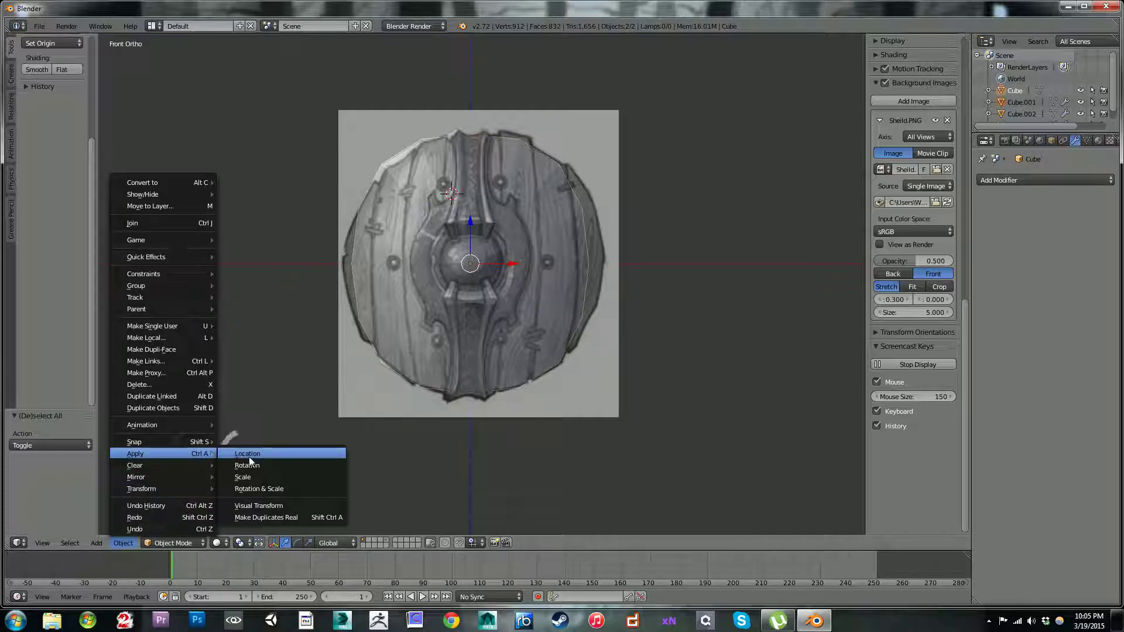
pyautogui.click(265, 489)
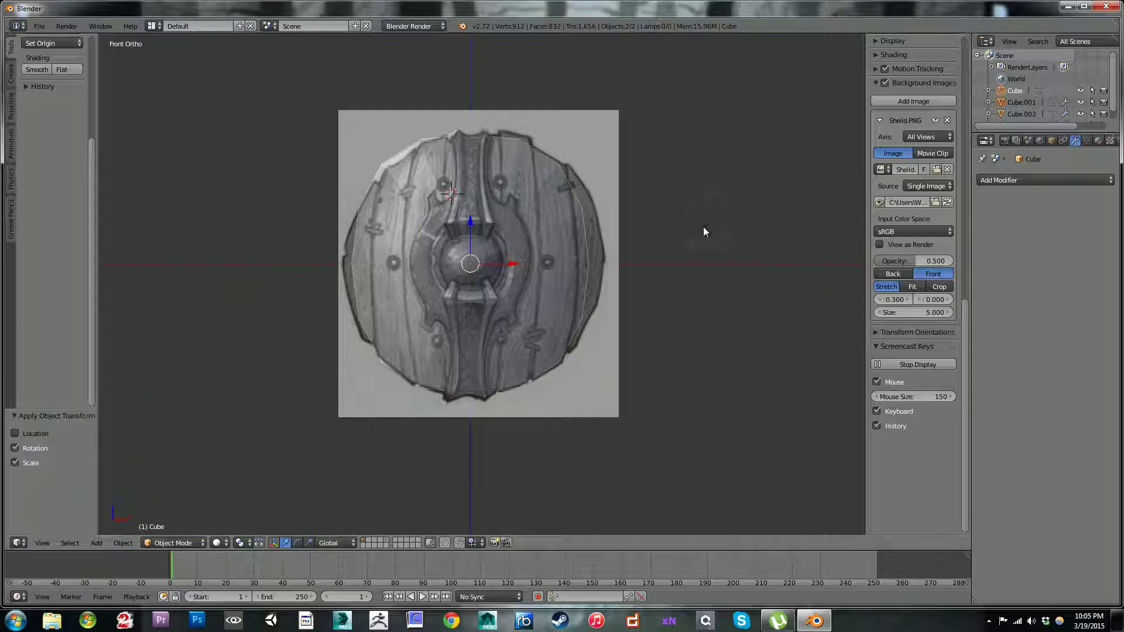
pyautogui.press('s')
pyautogui.rightClick(720, 182)
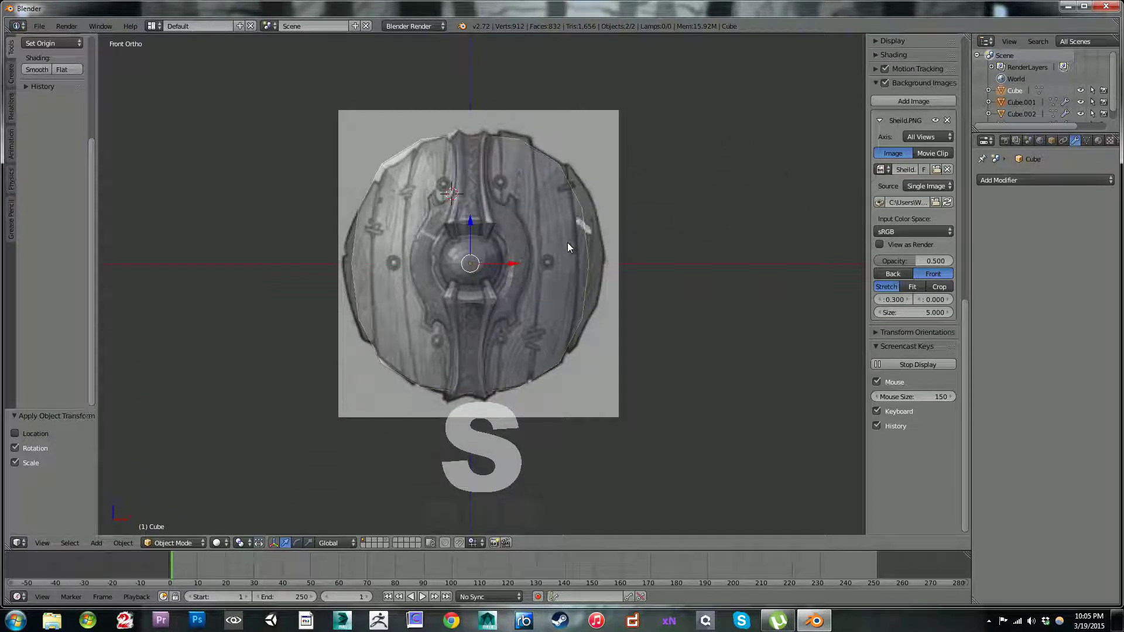
# Step: Select only the disc and try scaling it separately along the X, Y and Z axes
pyautogui.rightClick(559, 219)
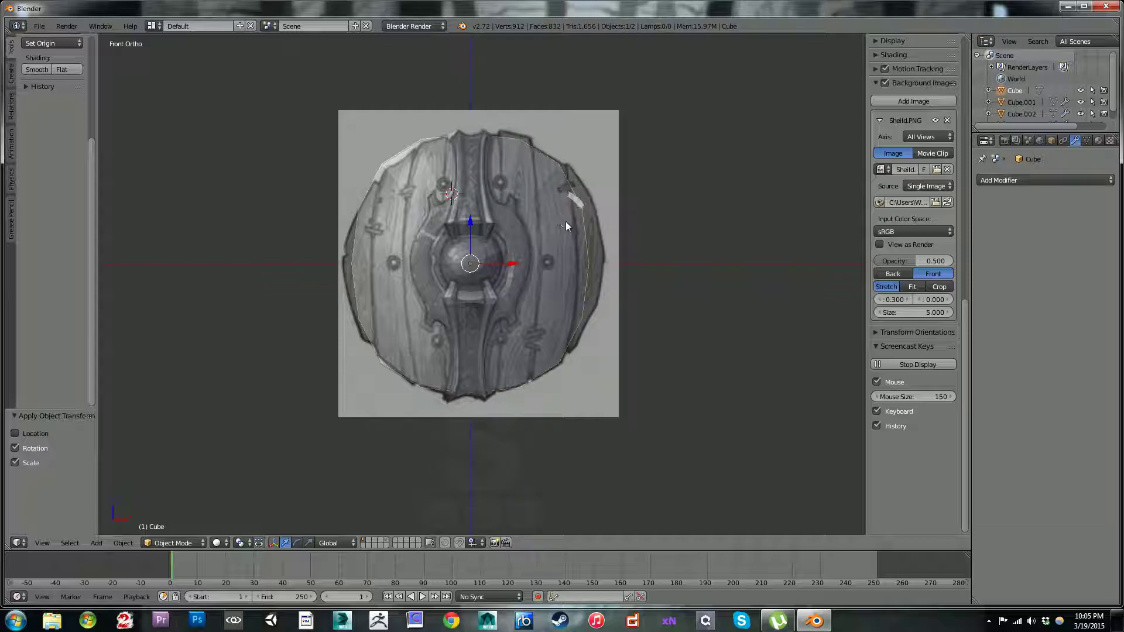
pyautogui.press('s')
pyautogui.press('x')
pyautogui.rightClick(739, 224)
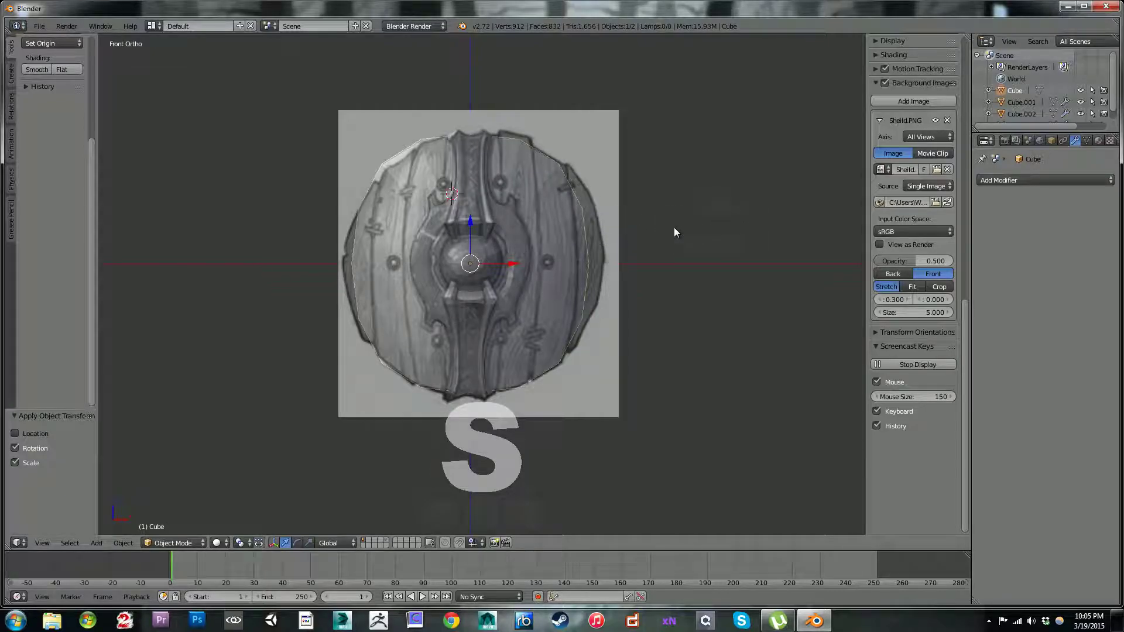
pyautogui.press('s')
pyautogui.press('y')
pyautogui.rightClick(569, 264)
pyautogui.press('s')
pyautogui.press('z')
pyautogui.rightClick(534, 300)
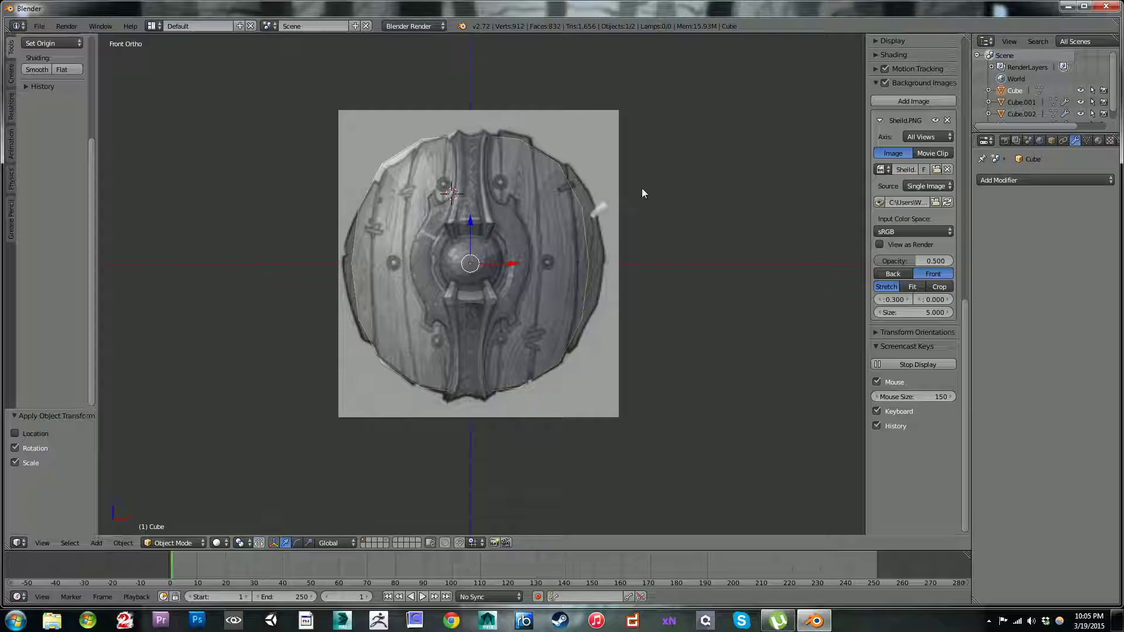
# Step: Try again to widen the disc along X, first in front view and again from an angled view
pyautogui.press('s')
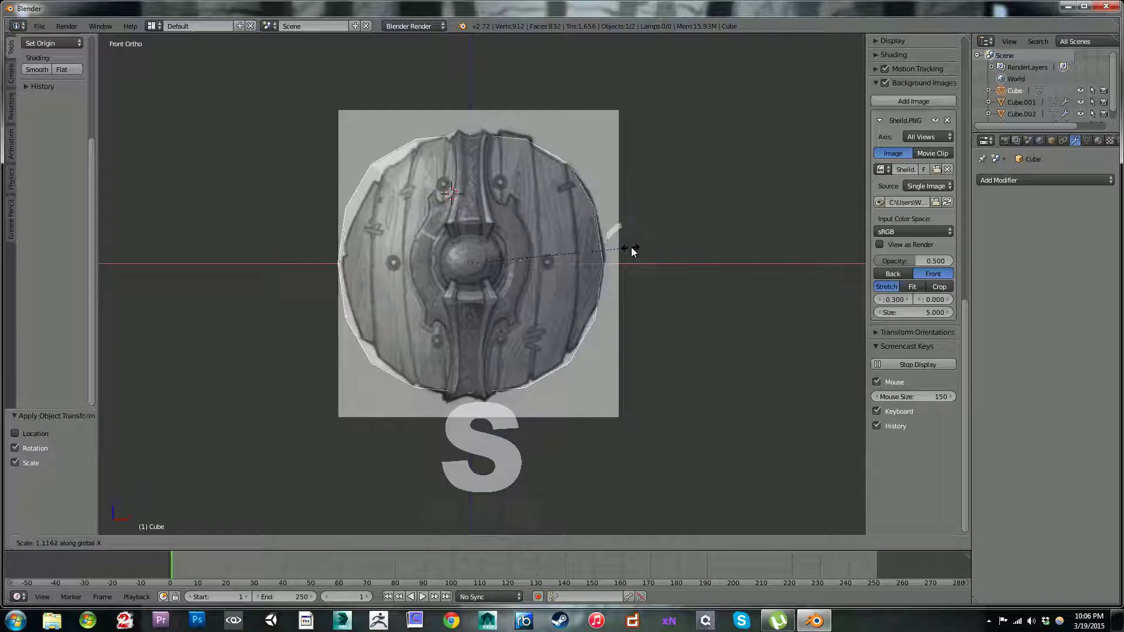
pyautogui.moveTo(555, 252); pyautogui.dragTo(558, 266, button='middle')
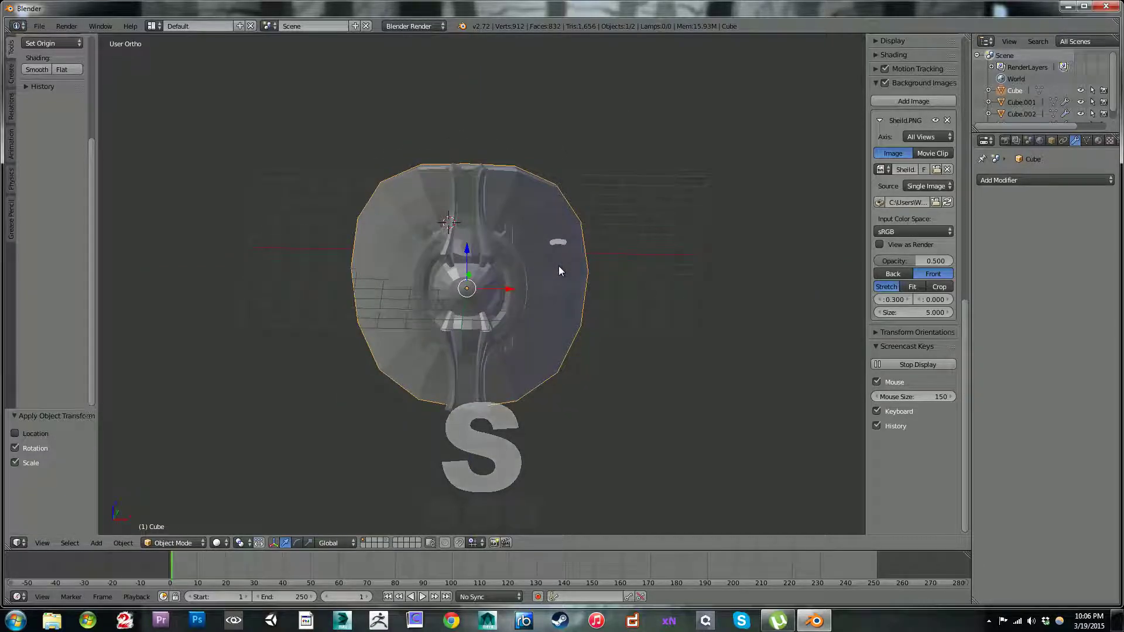
pyautogui.press('s')
pyautogui.press('x')
pyautogui.rightClick(559, 266)
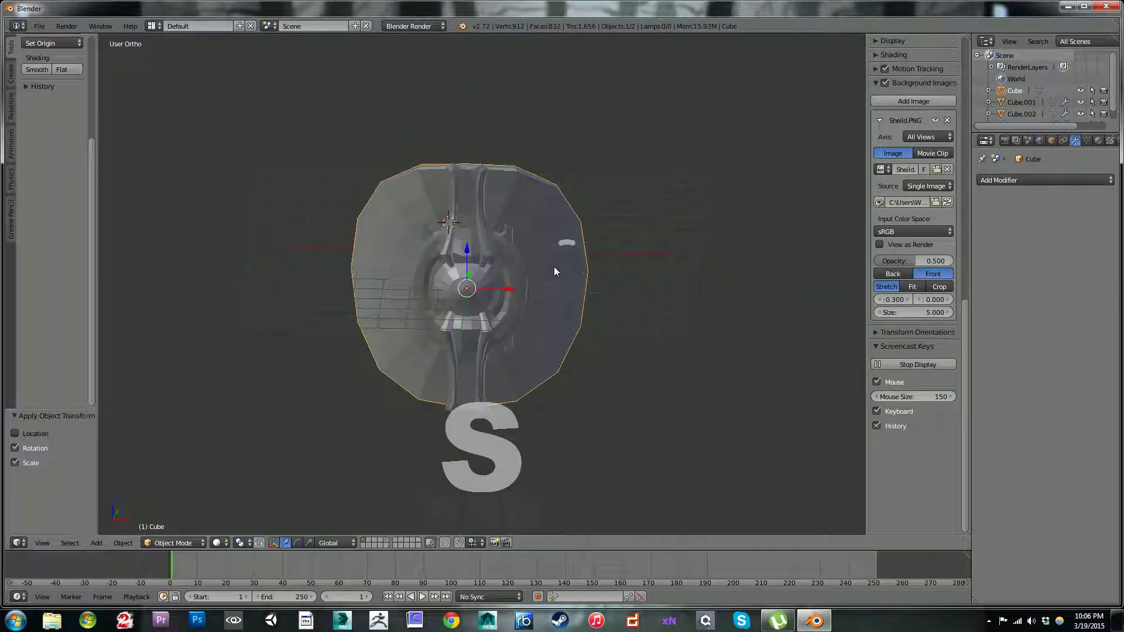
# Step: Select the disc and strap together and scale them along X by about 1.07 to fit the reference outline in front view
pyautogui.keyDown('shift'); pyautogui.rightClick(475, 233); pyautogui.keyUp('shift')
pyautogui.press('a')
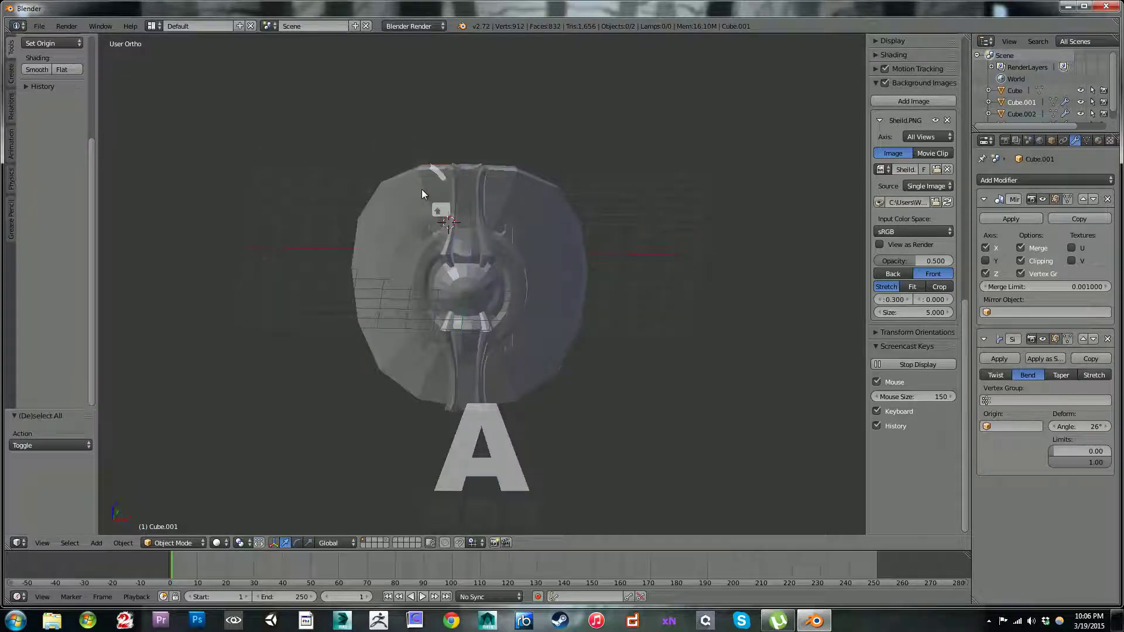
pyautogui.moveTo(513, 194); pyautogui.dragTo(332, 171, button='middle')
pyautogui.press('KP_1')
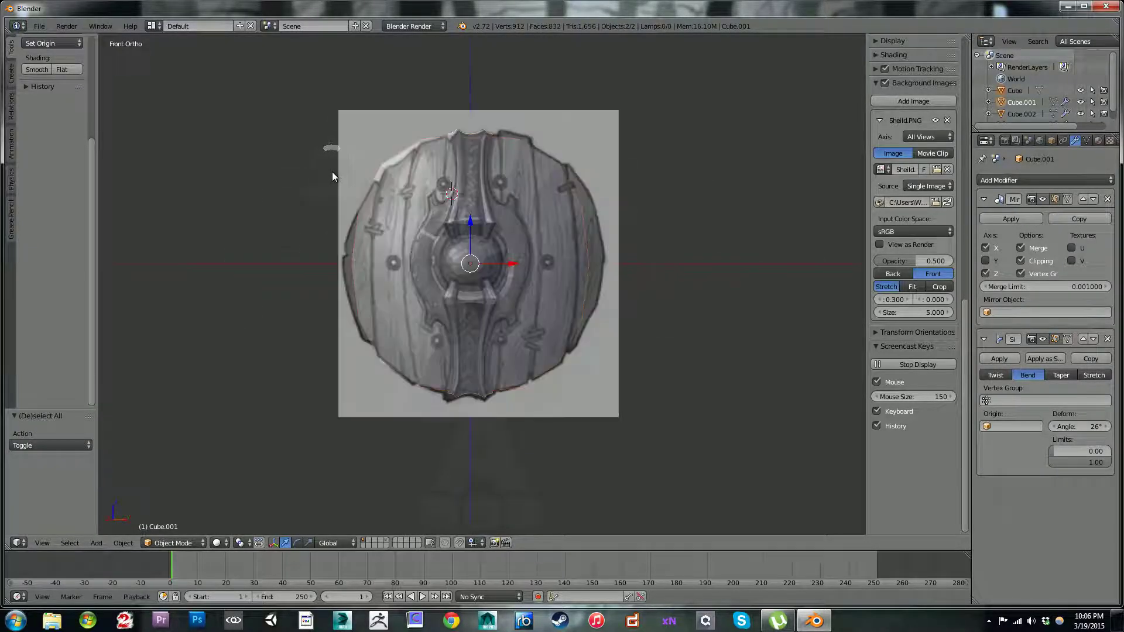
pyautogui.press('s')
pyautogui.press('x')
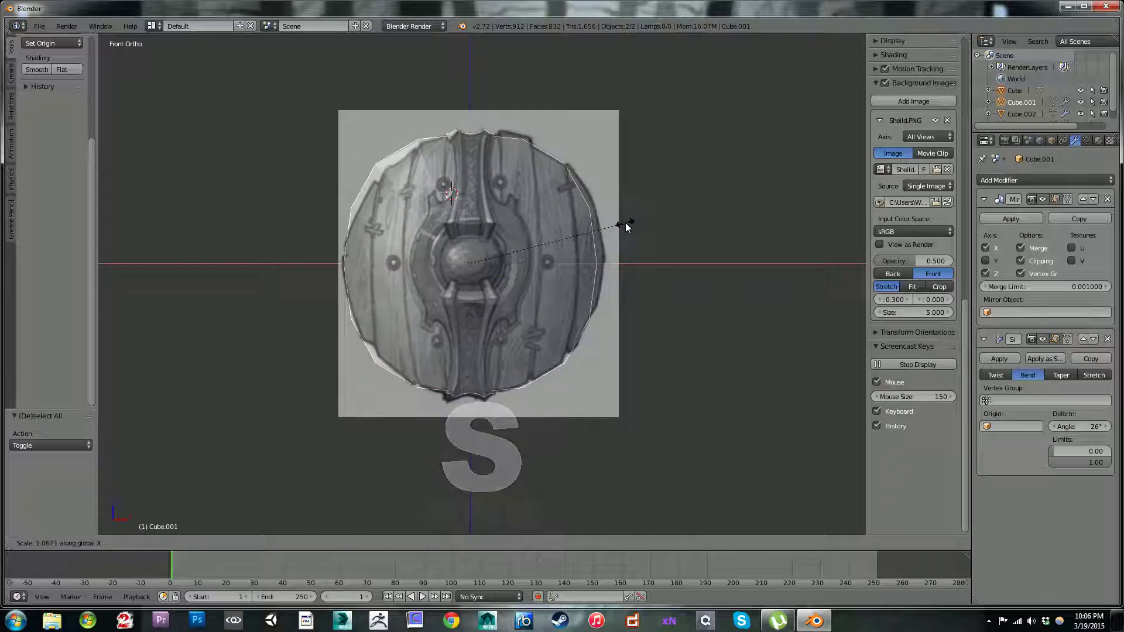
pyautogui.click(627, 224)
# Step: Examine the strap's mesh on the widened shield in Edit Mode, return to Object Mode and select the disc
pyautogui.press('Tab')
pyautogui.moveTo(535, 214); pyautogui.dragTo(560, 185, button='middle')
pyautogui.press('Tab')
pyautogui.scroll(3, 563, 196)
pyautogui.press('Tab')
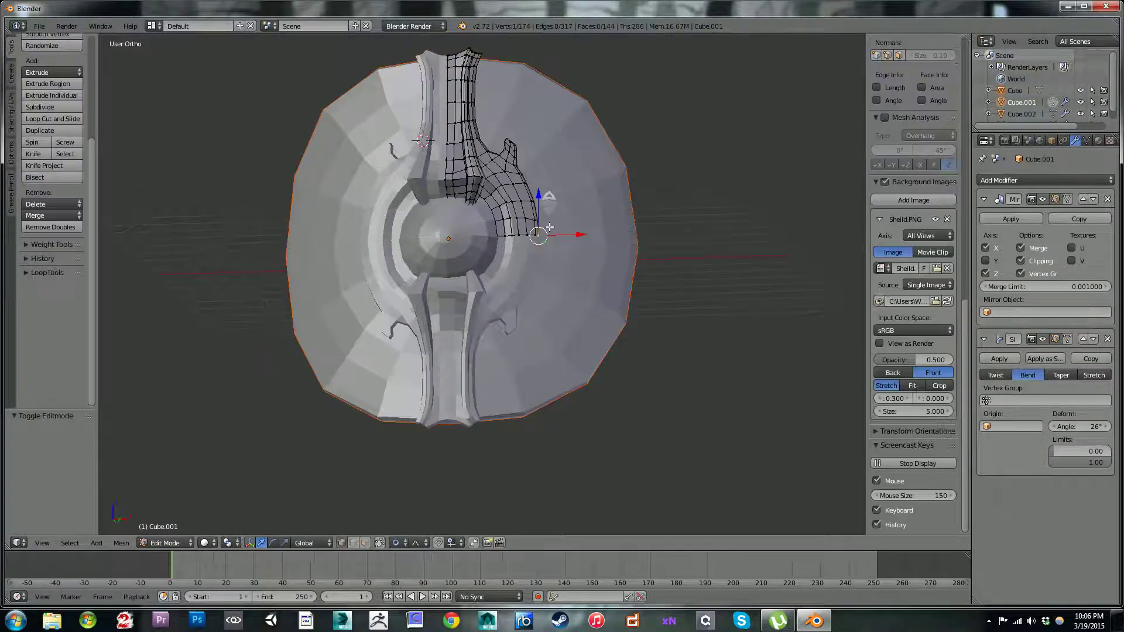
pyautogui.press('Tab')
pyautogui.rightClick(442, 146)
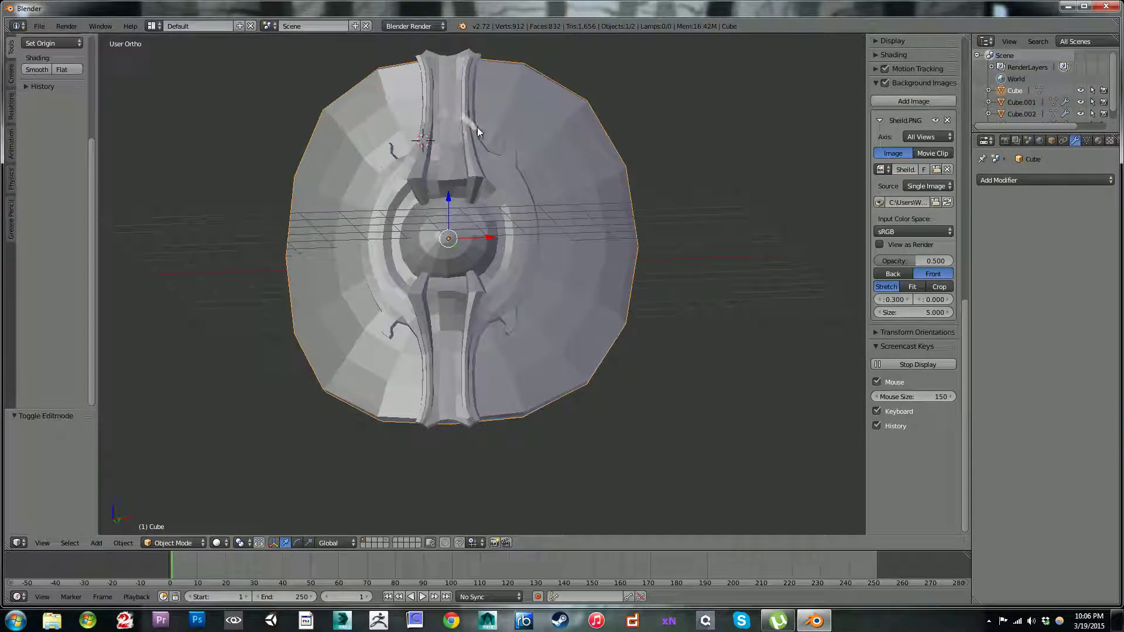
# Step: Hide the metal strap so that only the disc with its central boss stays in view
pyautogui.moveTo(475, 127); pyautogui.dragTo(486, 156, button='middle')
pyautogui.rightClick(464, 115)
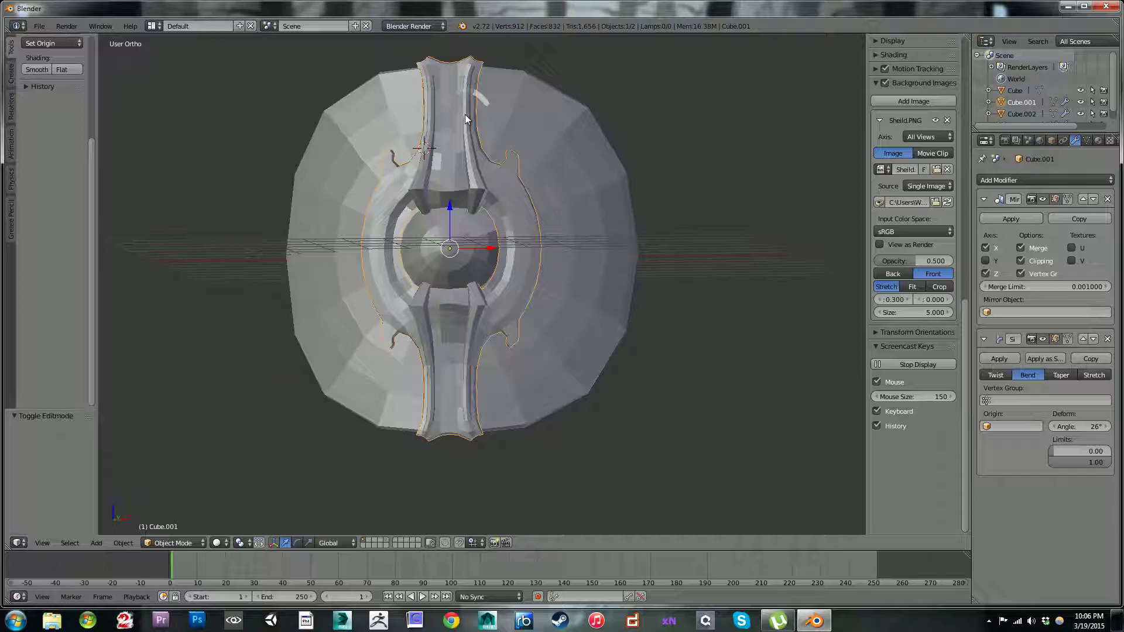
pyautogui.press('h')
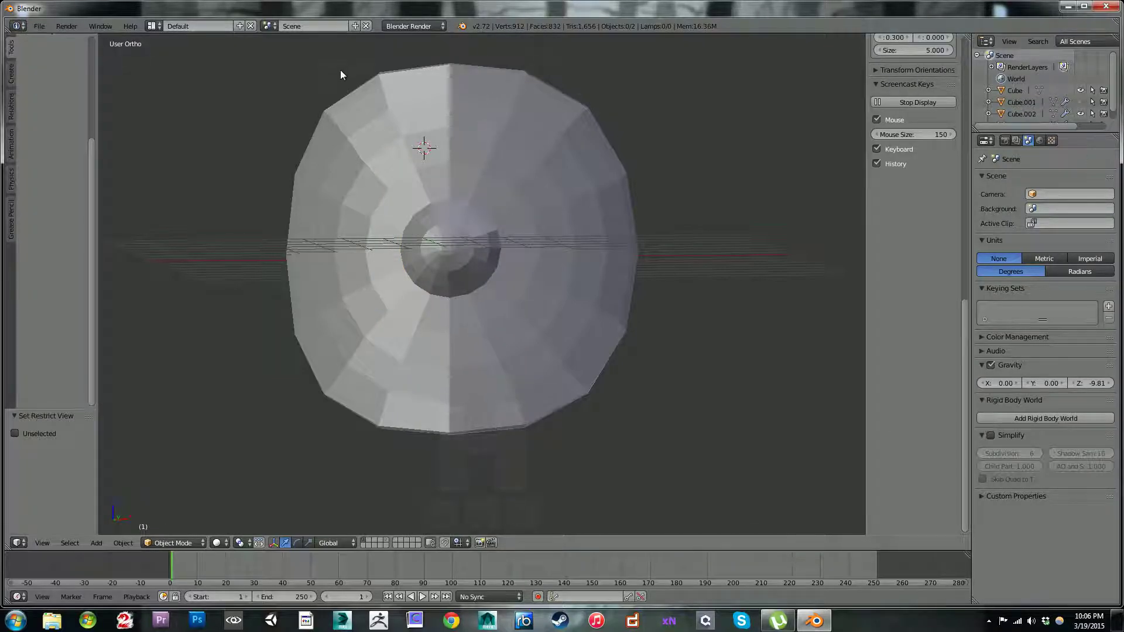
# Step: Select the disc and put it into Sculpt Mode in front view over the reference image
pyautogui.press('KP_1')
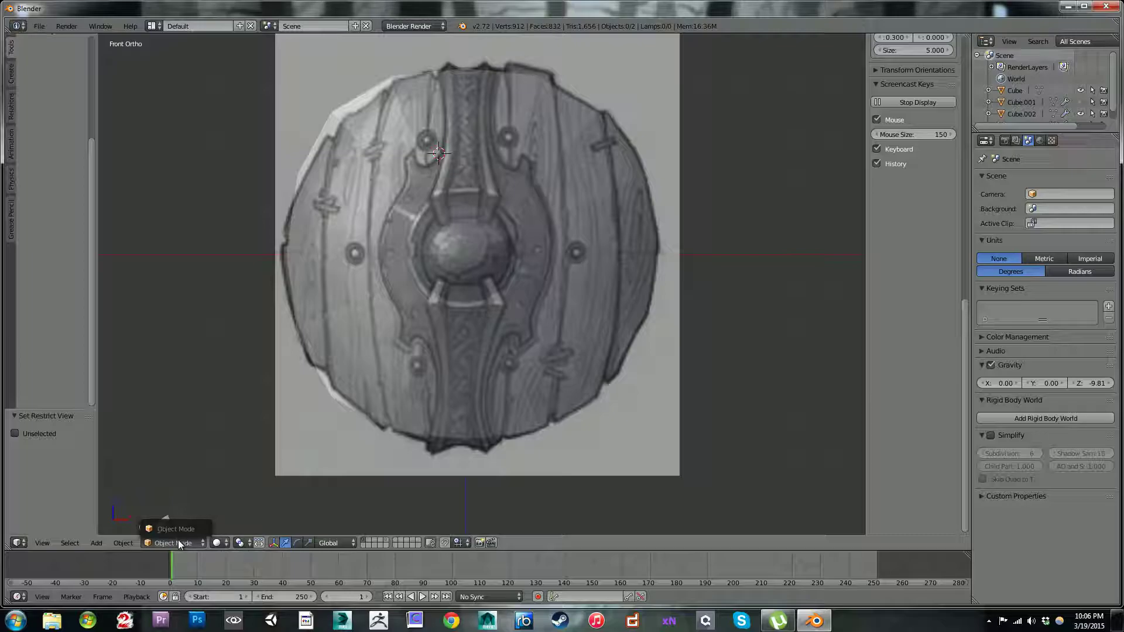
pyautogui.click(375, 256)
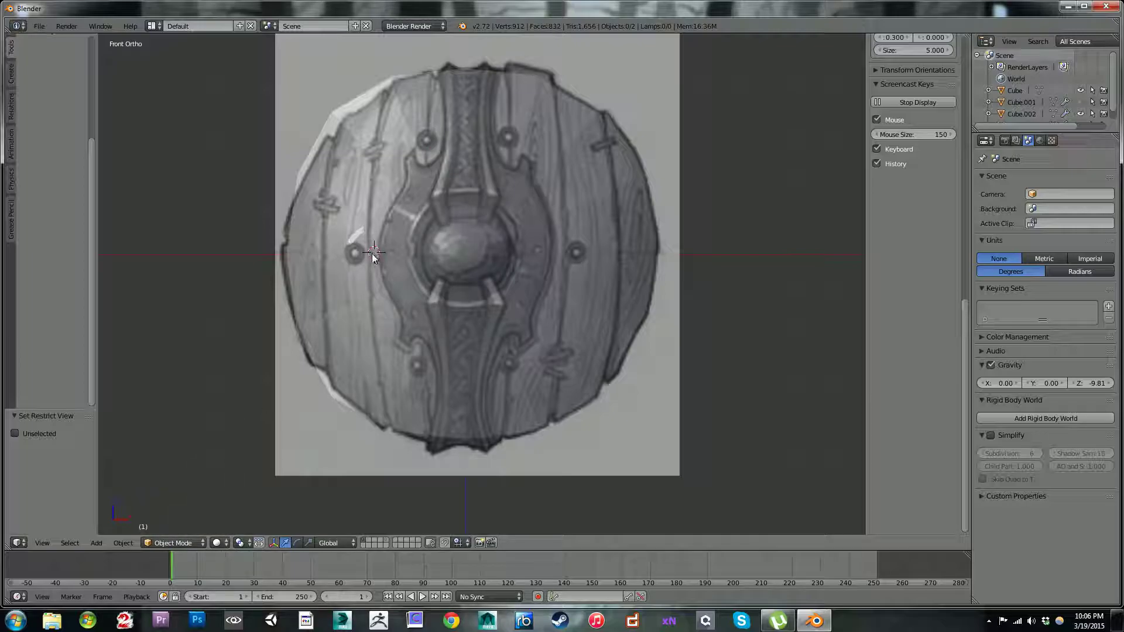
pyautogui.moveTo(361, 192); pyautogui.dragTo(364, 195, button='middle')
pyautogui.rightClick(362, 197)
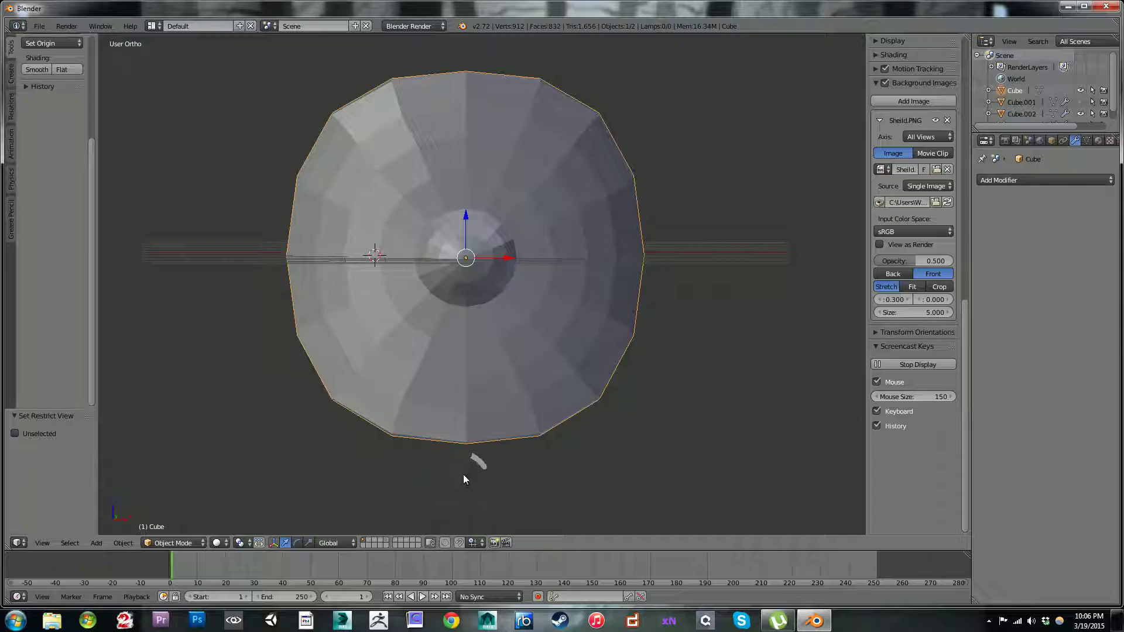
pyautogui.press('KP_1')
pyautogui.click(173, 543)
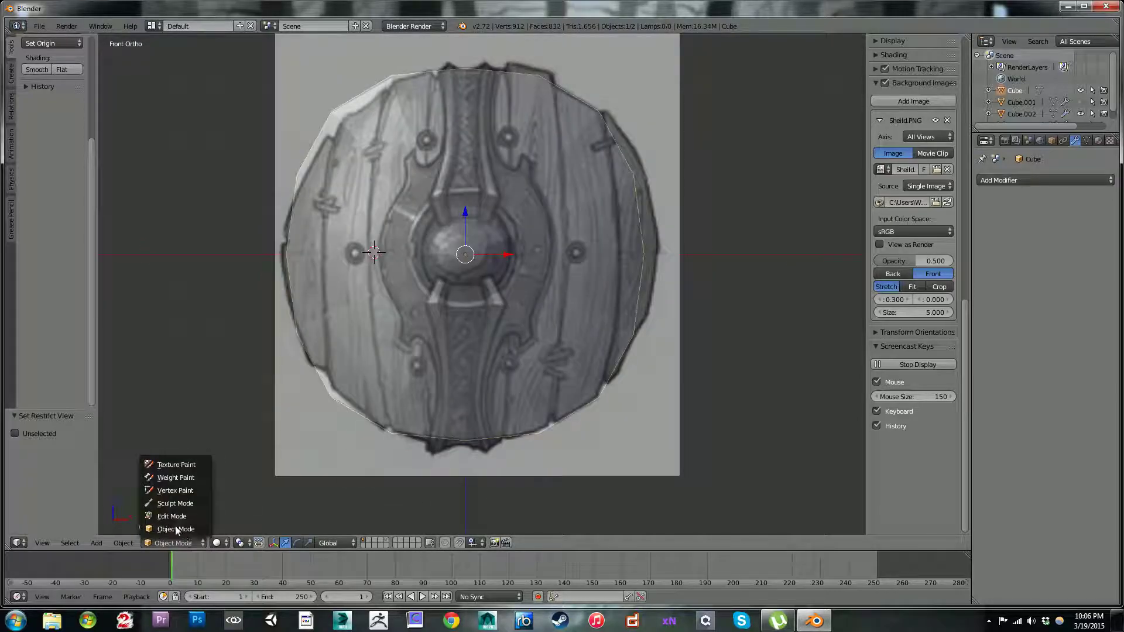
pyautogui.click(164, 503)
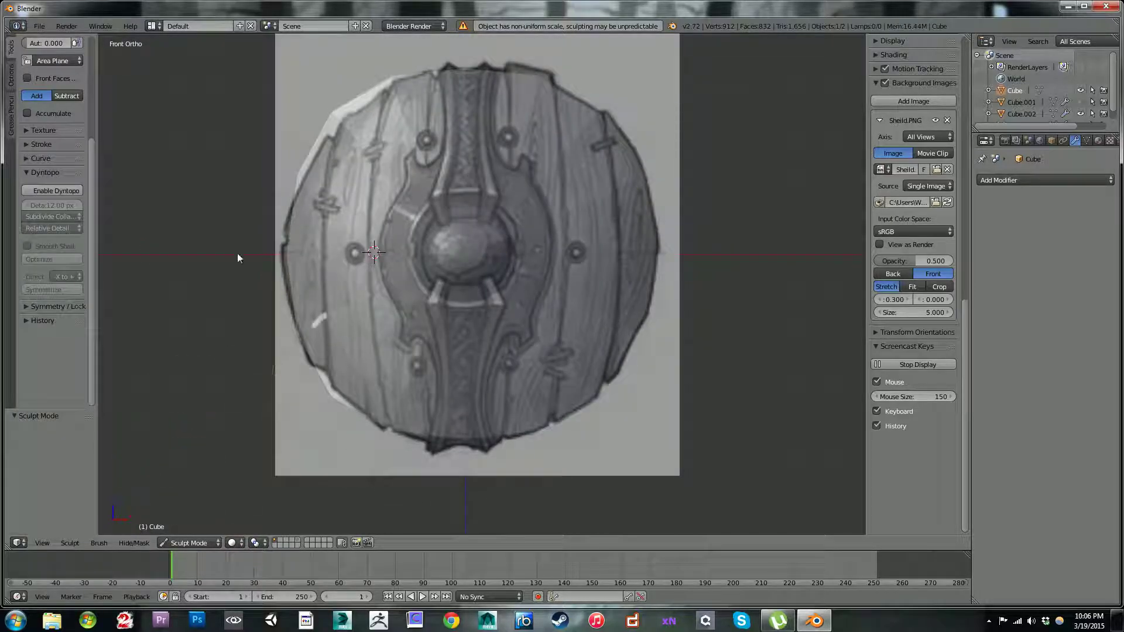
# Step: Enable dynamic topology for the disc with a detail size of 8 px and shrink the sculpt brush
pyautogui.click(56, 192)
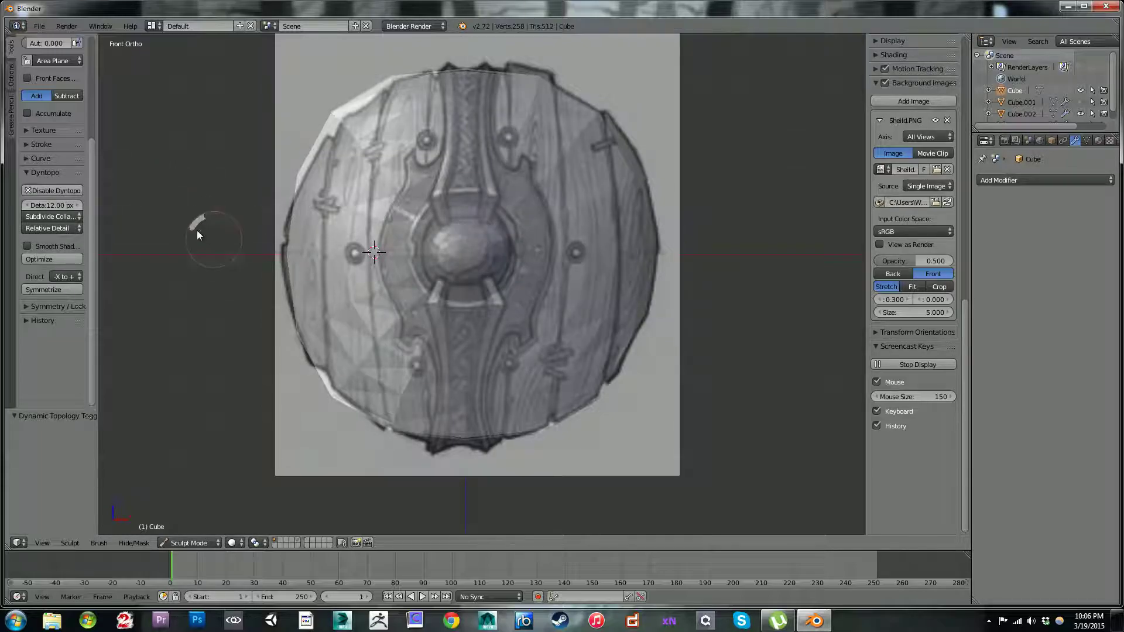
pyautogui.click(65, 202)
pyautogui.write('8')
pyautogui.press('Return')
pyautogui.press('[')
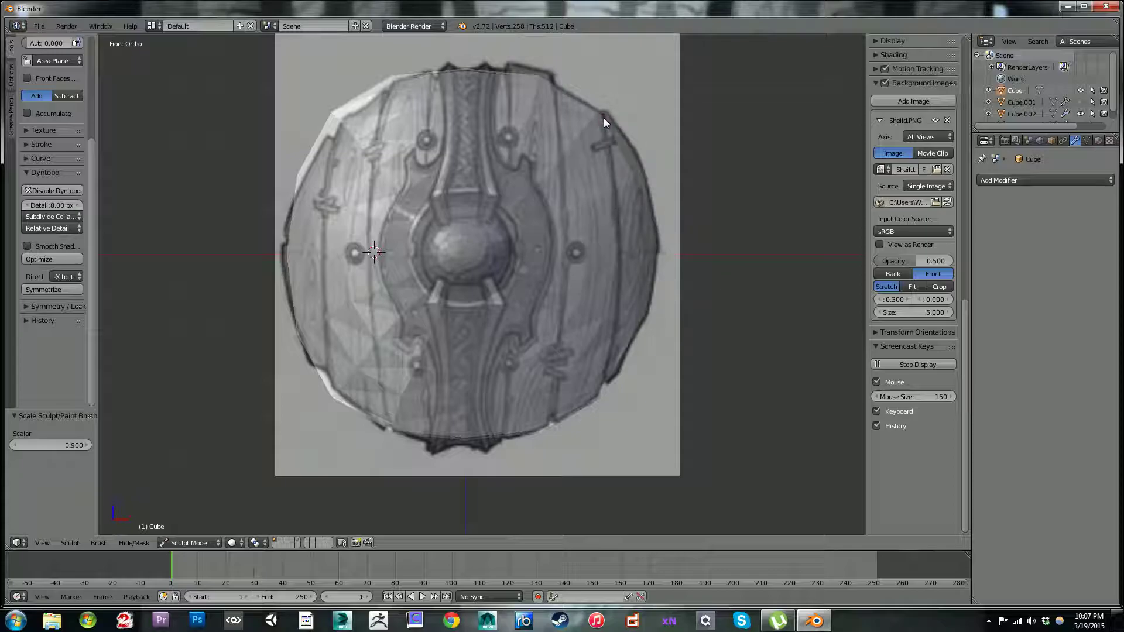
# Step: Try SculptDraw strokes along the disc's upper-right rim, inspect them from an angle and undo them
pyautogui.moveTo(603, 117); pyautogui.dragTo(613, 160)
pyautogui.moveTo(619, 178)
pyautogui.mouseDown(button='middle')
pyautogui.moveTo(610, 203)
pyautogui.moveTo(627, 198)
pyautogui.mouseUp(button='middle')
pyautogui.scroll(3, 633, 193)
pyautogui.moveTo(693, 178); pyautogui.dragTo(669, 149, button='middle')
pyautogui.scroll(-3, 655, 146)
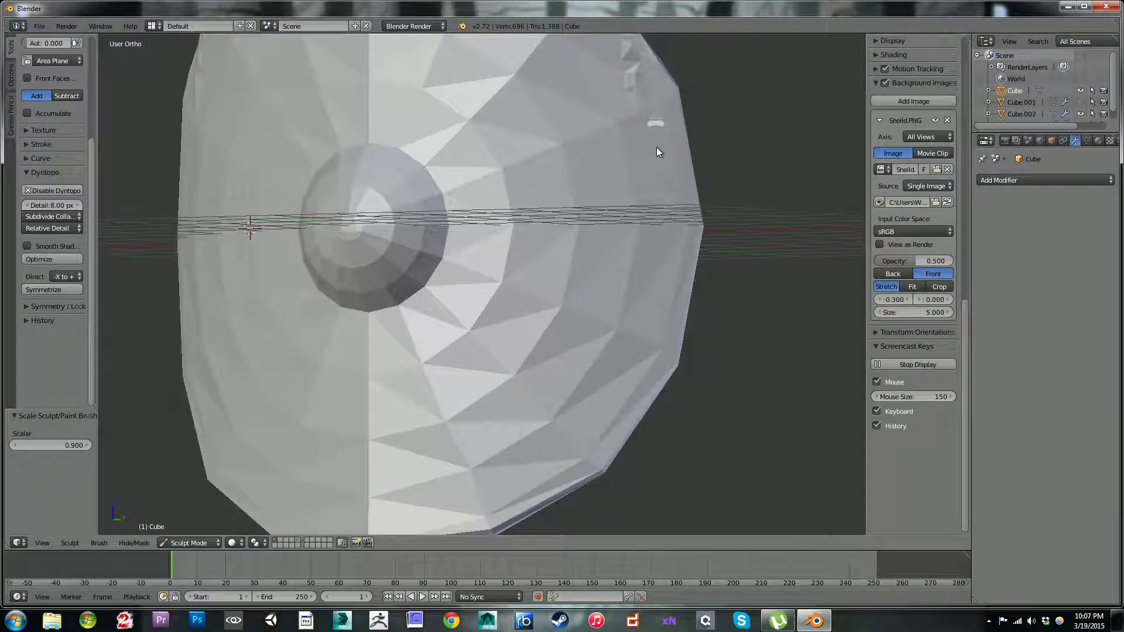
pyautogui.hotkey('ctrl', 'z')
pyautogui.hotkey('ctrl', 'z')
# Step: Compare the upper-right rim with the reference up close, undo the remaining test strokes and return to front view
pyautogui.moveTo(567, 171); pyautogui.dragTo(581, 170, button='middle')
pyautogui.press('KP_1')
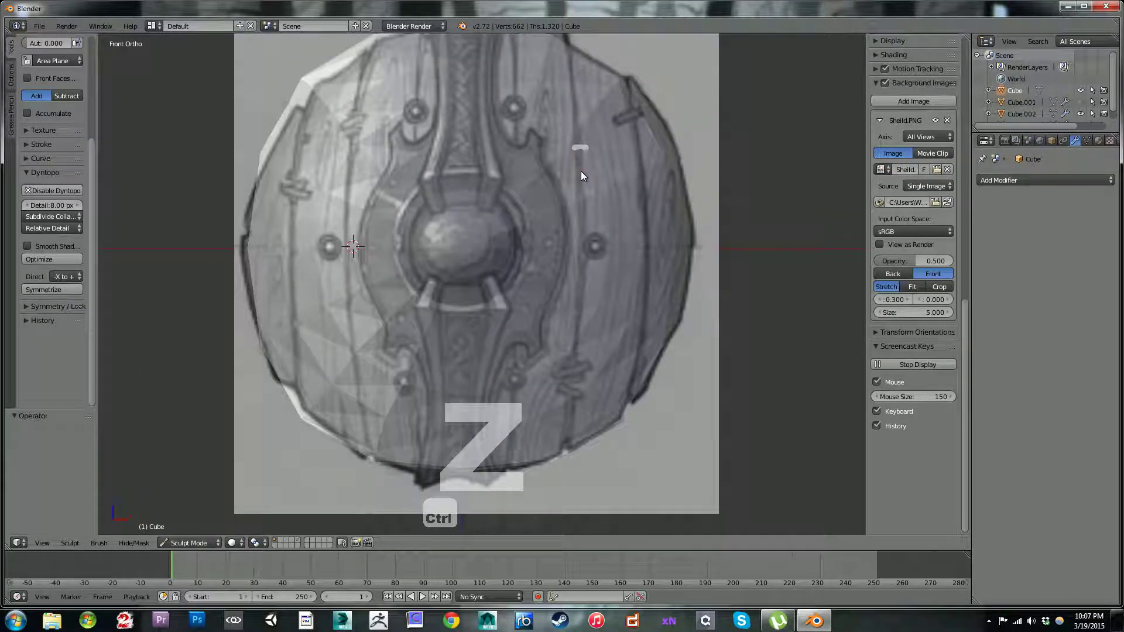
pyautogui.scroll(4, 581, 171)
pyautogui.scroll(3, 375, 349)
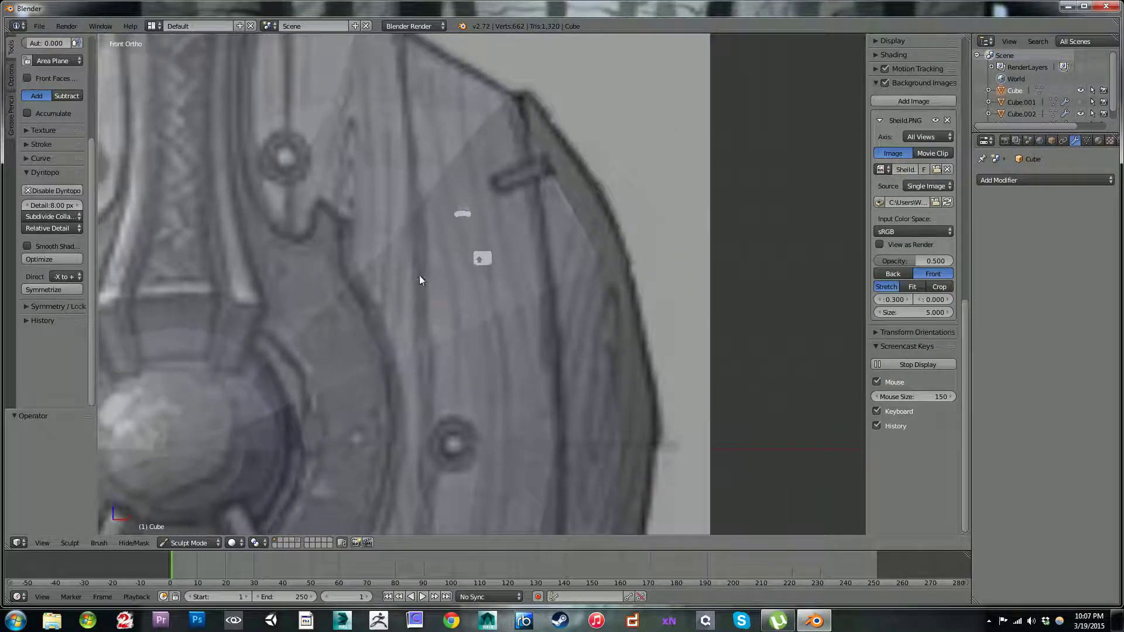
pyautogui.keyDown('shift'); pyautogui.moveTo(463, 210); pyautogui.dragTo(402, 292, button='middle'); pyautogui.keyUp('shift')
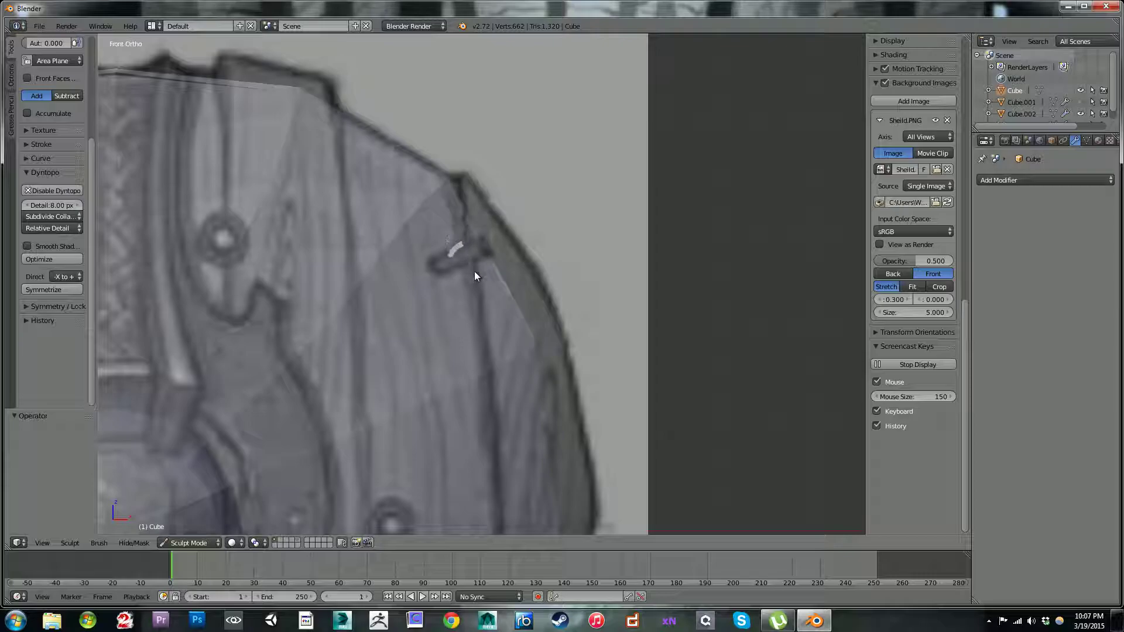
pyautogui.moveTo(556, 284); pyautogui.dragTo(557, 279, button='middle')
pyautogui.hotkey('ctrl', 'z')
pyautogui.scroll(-6, 558, 280)
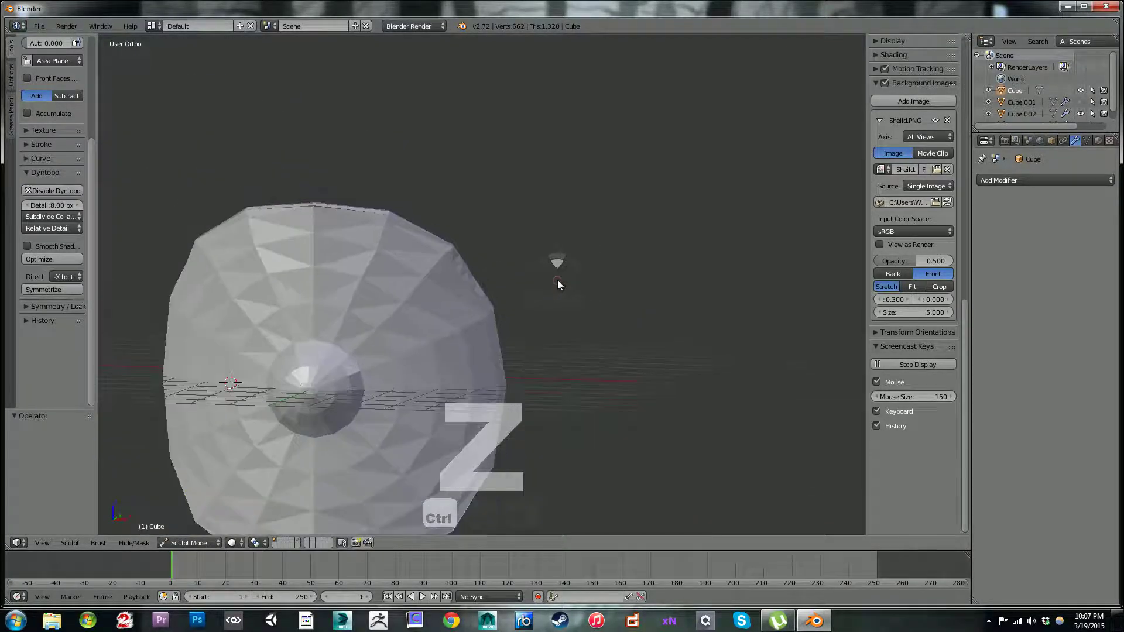
pyautogui.hotkey('ctrl', 'z')
pyautogui.press('KP_1')
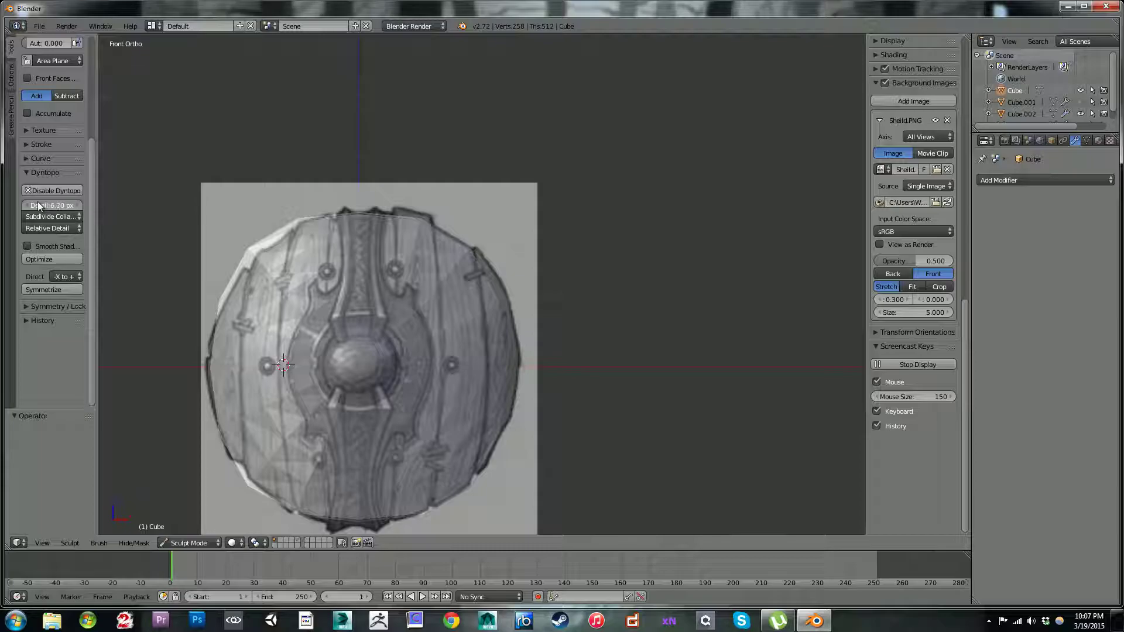
# Step: Set the dynamic topology detail size to 8.20 px and choose the Inflate/Deflate brush
pyautogui.moveTo(31, 201); pyautogui.dragTo(40, 202)
pyautogui.moveTo(69, 203); pyautogui.dragTo(95, 199)
pyautogui.scroll(5, 92, 198)
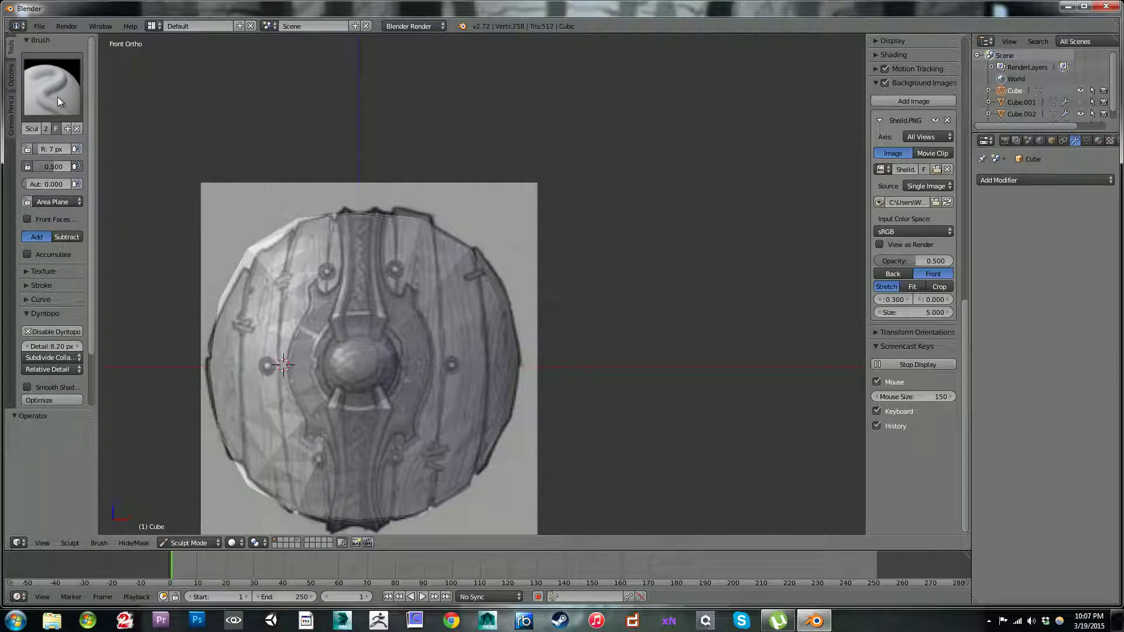
pyautogui.click(57, 97)
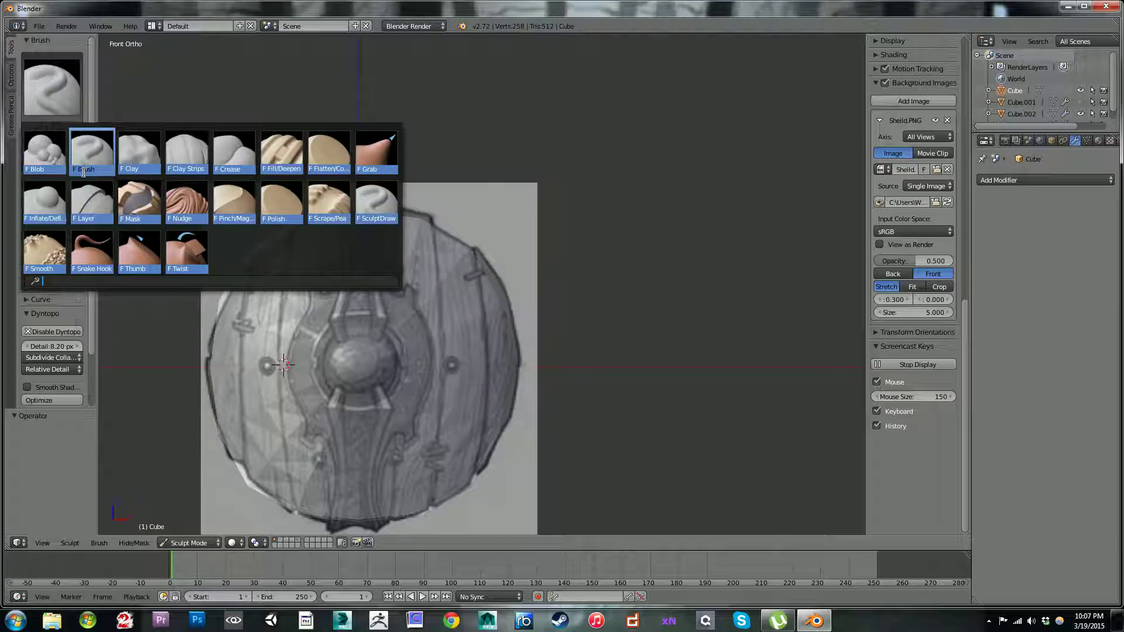
pyautogui.click(55, 205)
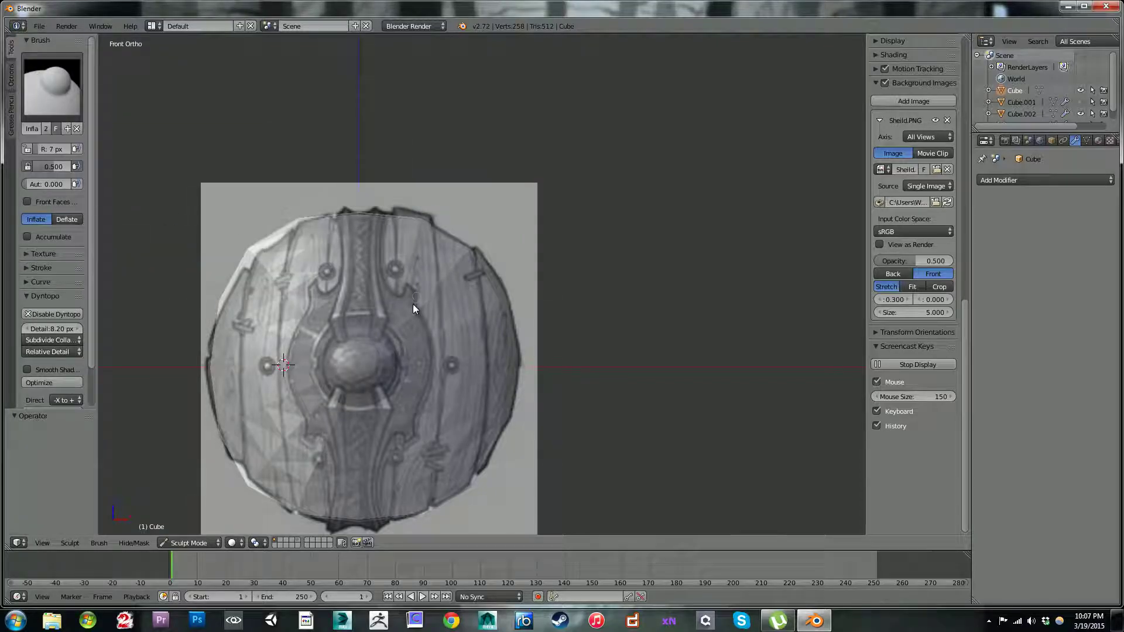
# Step: Enlarge the brush to 81 px, inflate the disc's surface around the boss from an angled view and undo the unwanted strokes
pyautogui.press(']')
pyautogui.press(']')
pyautogui.press(']')
pyautogui.press(']')
pyautogui.press(']')
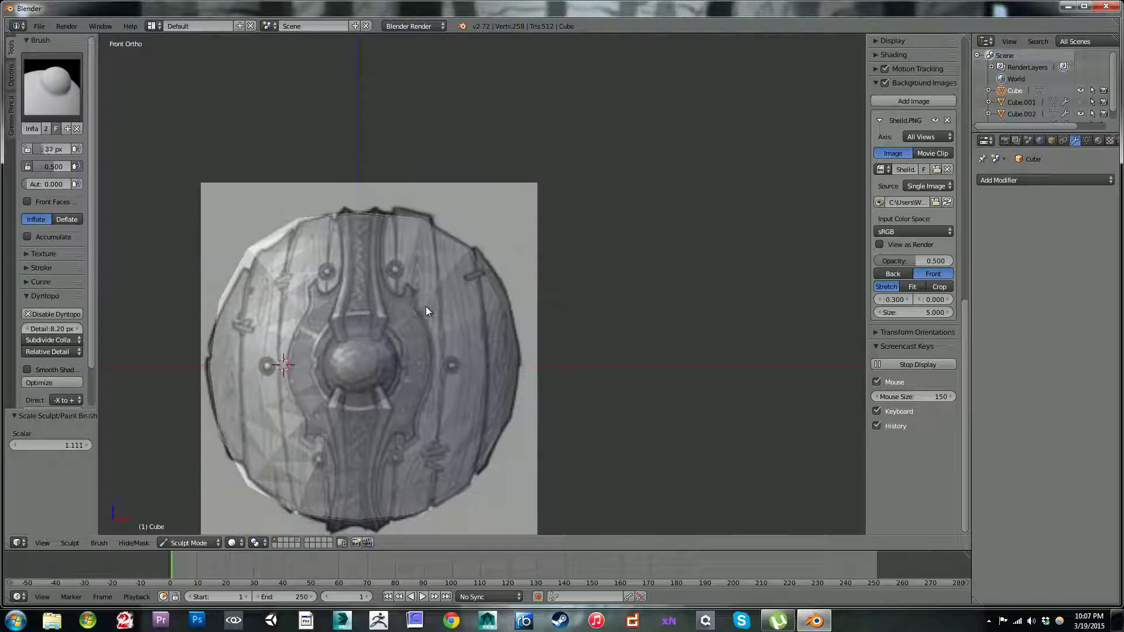
pyautogui.press('[')
pyautogui.moveTo(463, 265); pyautogui.dragTo(461, 333, button='middle')
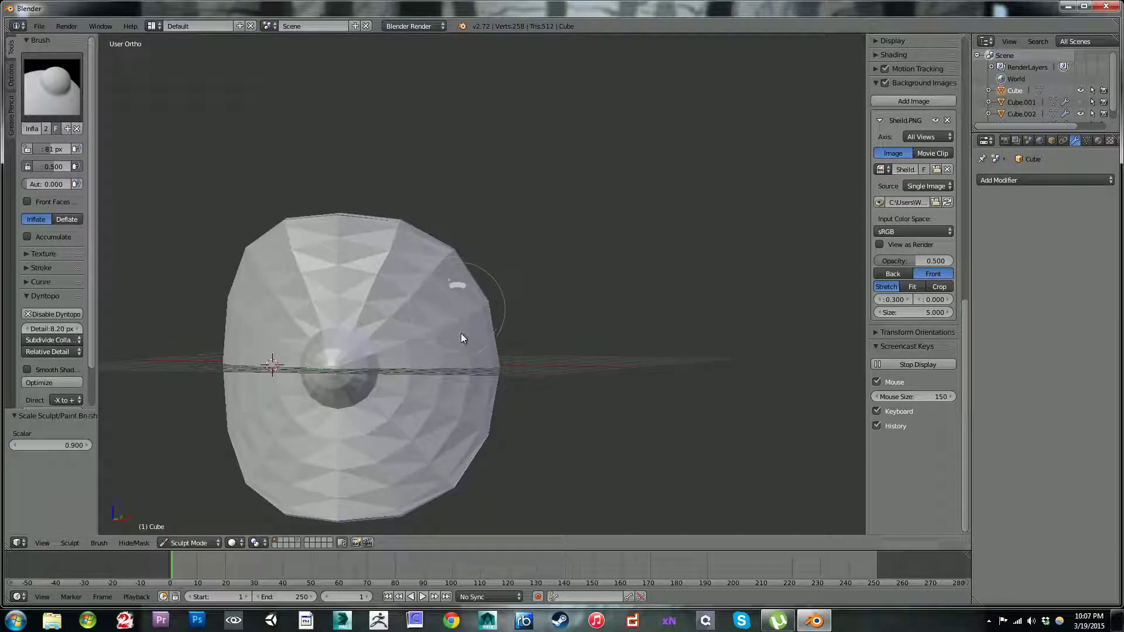
pyautogui.moveTo(379, 279)
pyautogui.mouseDown()
pyautogui.moveTo(447, 316)
pyautogui.moveTo(437, 388)
pyautogui.mouseUp()
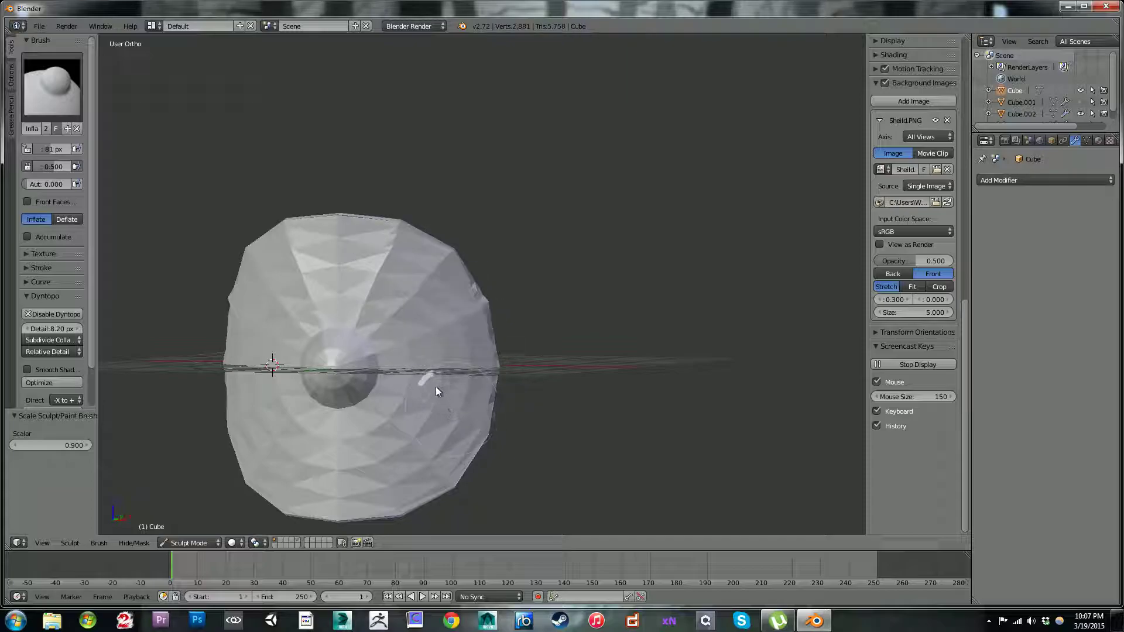
pyautogui.hotkey('ctrl', 'z')
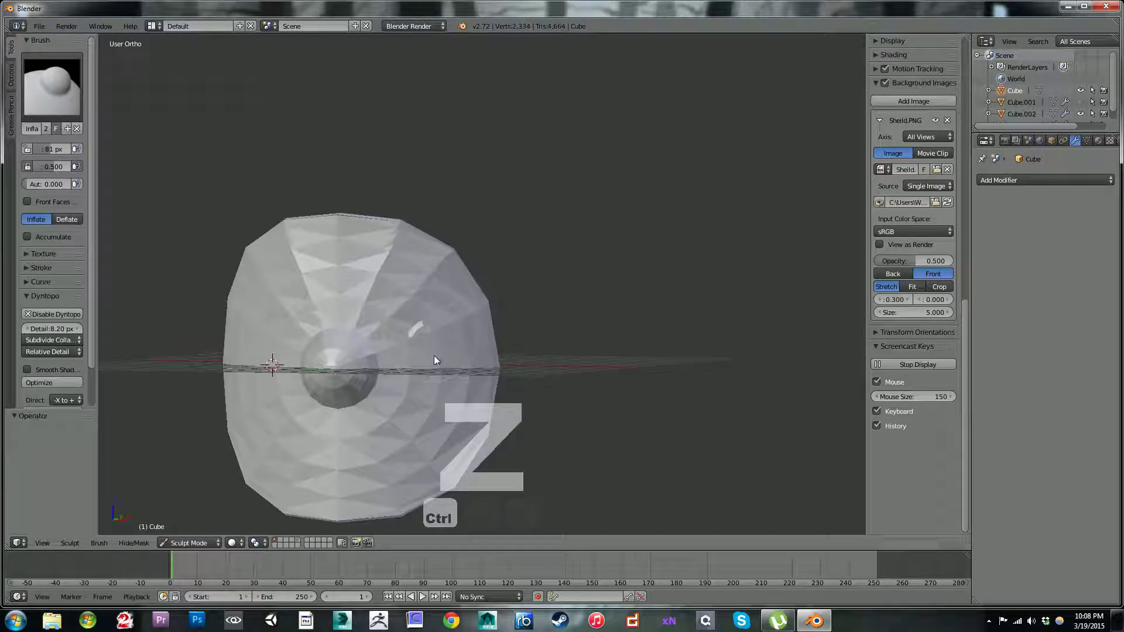
pyautogui.hotkey('ctrl', 'z')
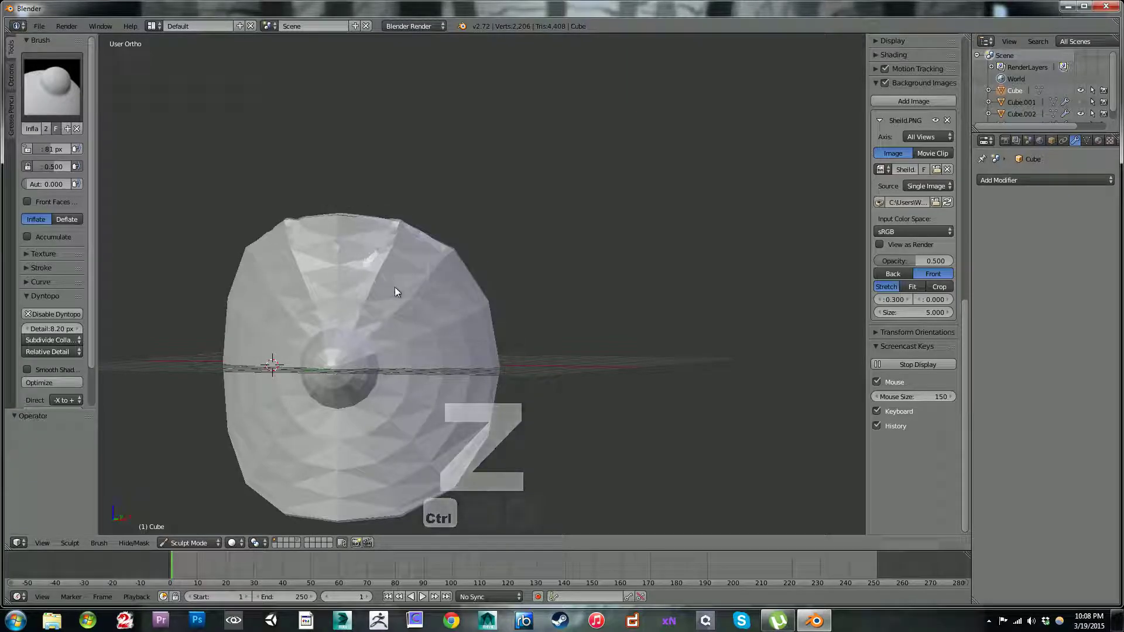
# Step: Inflate the disc's right side, undo those strokes, and inflate across the lower half and along the upper edge instead
pyautogui.moveTo(451, 362); pyautogui.dragTo(441, 363)
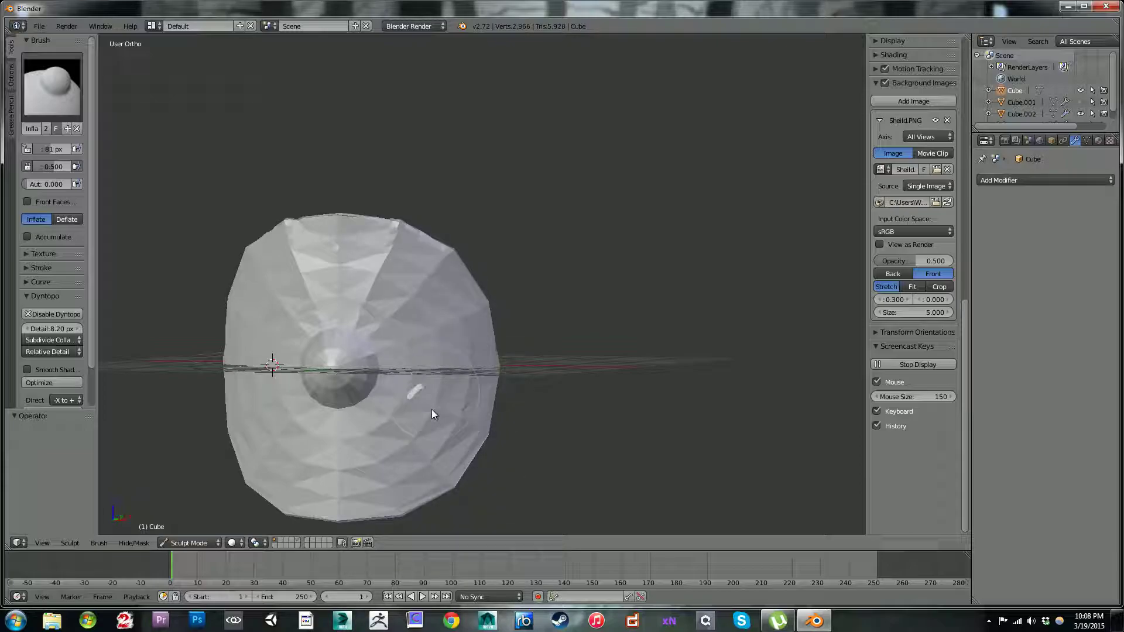
pyautogui.moveTo(408, 464)
pyautogui.mouseDown()
pyautogui.moveTo(389, 472)
pyautogui.moveTo(398, 407)
pyautogui.mouseUp()
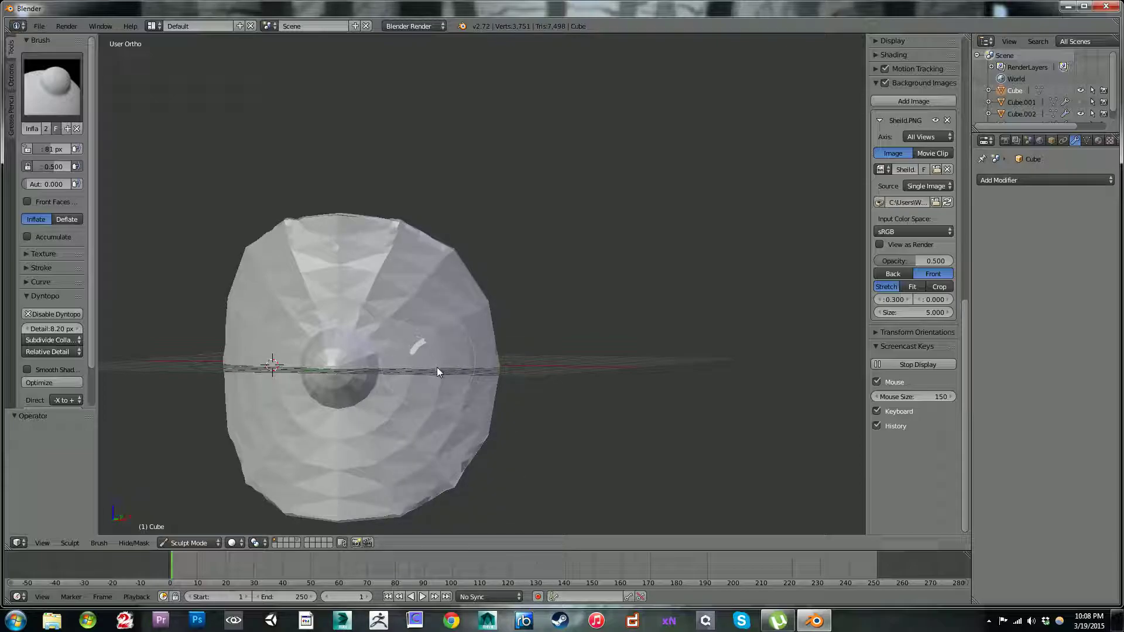
pyautogui.hotkey('ctrl', 'z')
pyautogui.hotkey('ctrl', 'z')
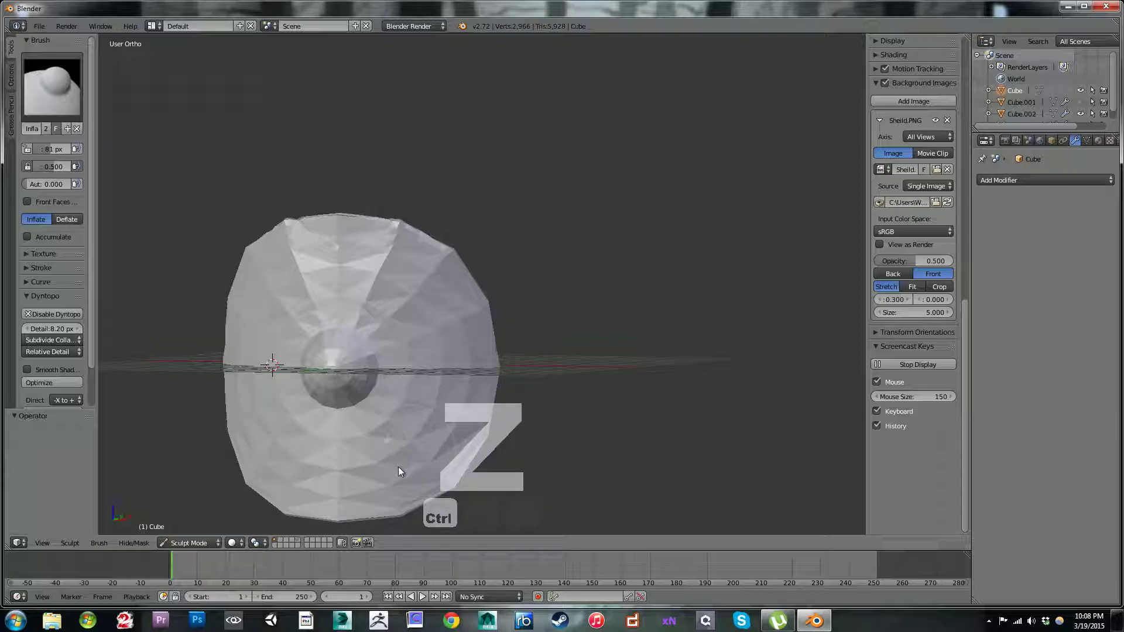
pyautogui.hotkey('ctrl', 'z')
pyautogui.moveTo(354, 449)
pyautogui.mouseDown()
pyautogui.moveTo(416, 449)
pyautogui.moveTo(426, 421)
pyautogui.moveTo(420, 357)
pyautogui.mouseUp()
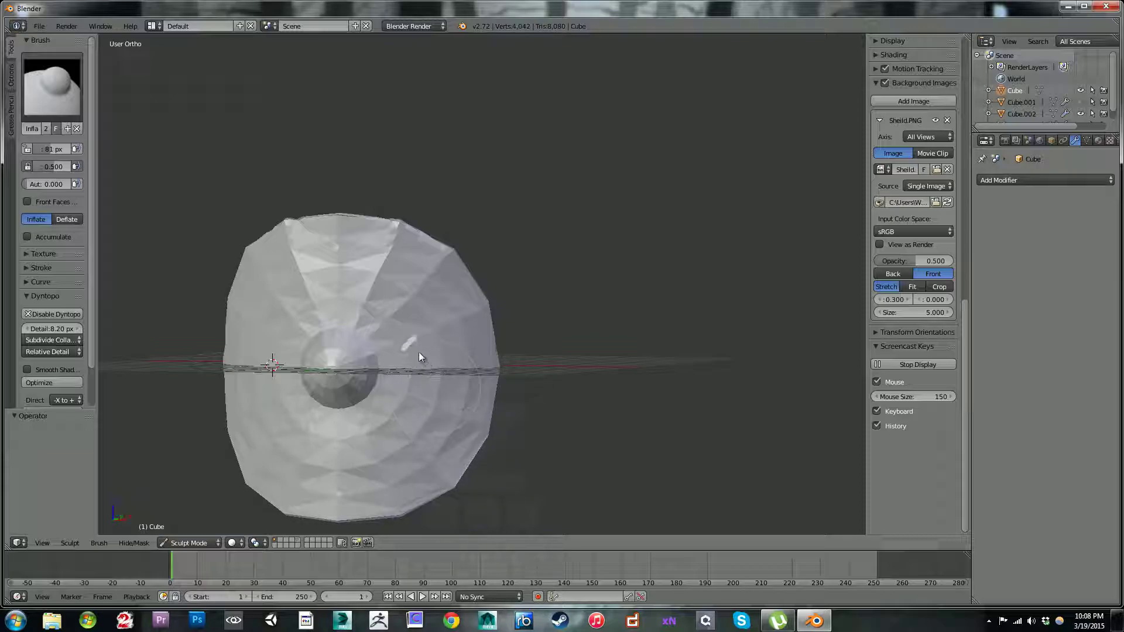
pyautogui.moveTo(340, 258); pyautogui.dragTo(363, 265)
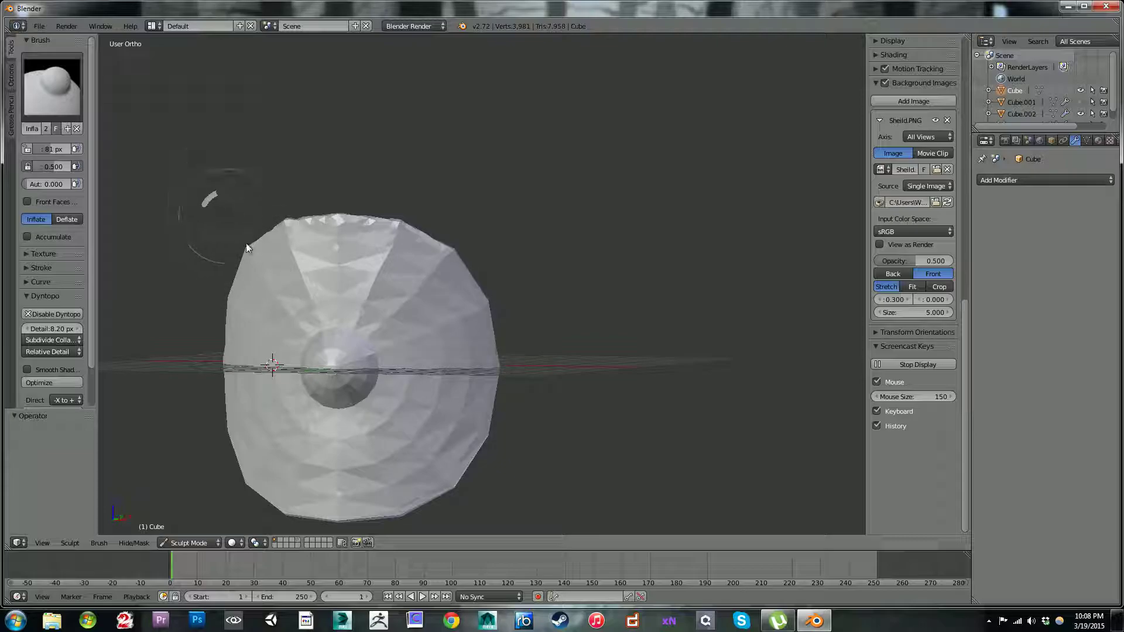
# Step: Reduce the brush radius to 45 px and inflate the central boss with short strokes
pyautogui.press('[')
pyautogui.press('[')
pyautogui.press('[')
pyautogui.press('[')
pyautogui.press('[')
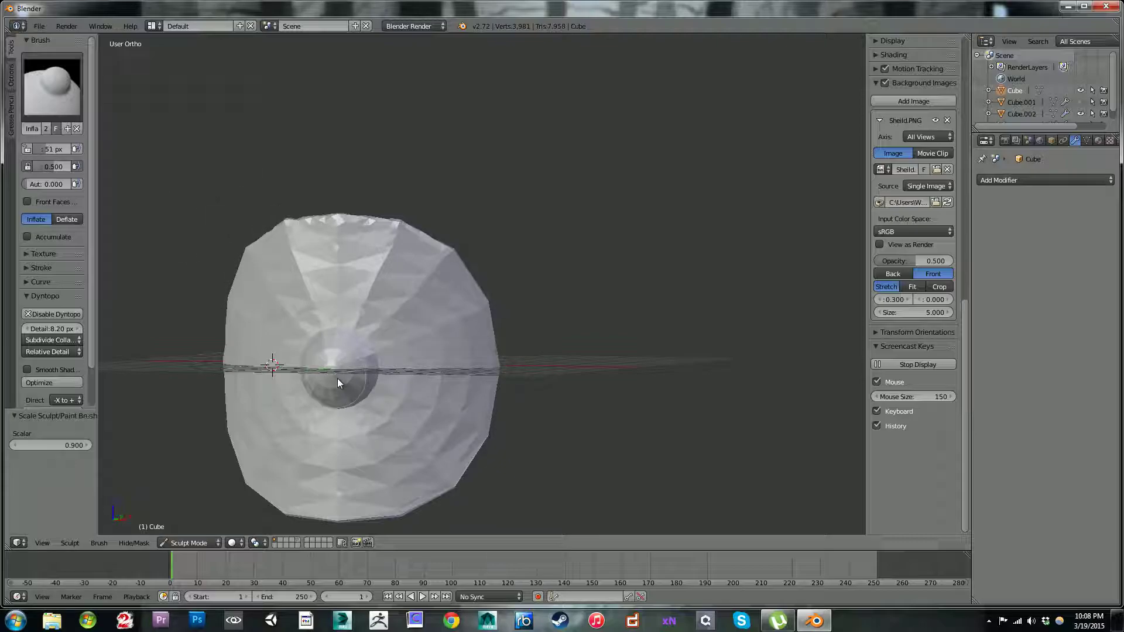
pyautogui.moveTo(332, 364); pyautogui.dragTo(339, 378)
pyautogui.moveTo(350, 387); pyautogui.dragTo(315, 382)
# Step: Smooth the faceted upper and lower areas of the disc using the Smooth brush at strength 0.468
pyautogui.click(61, 82)
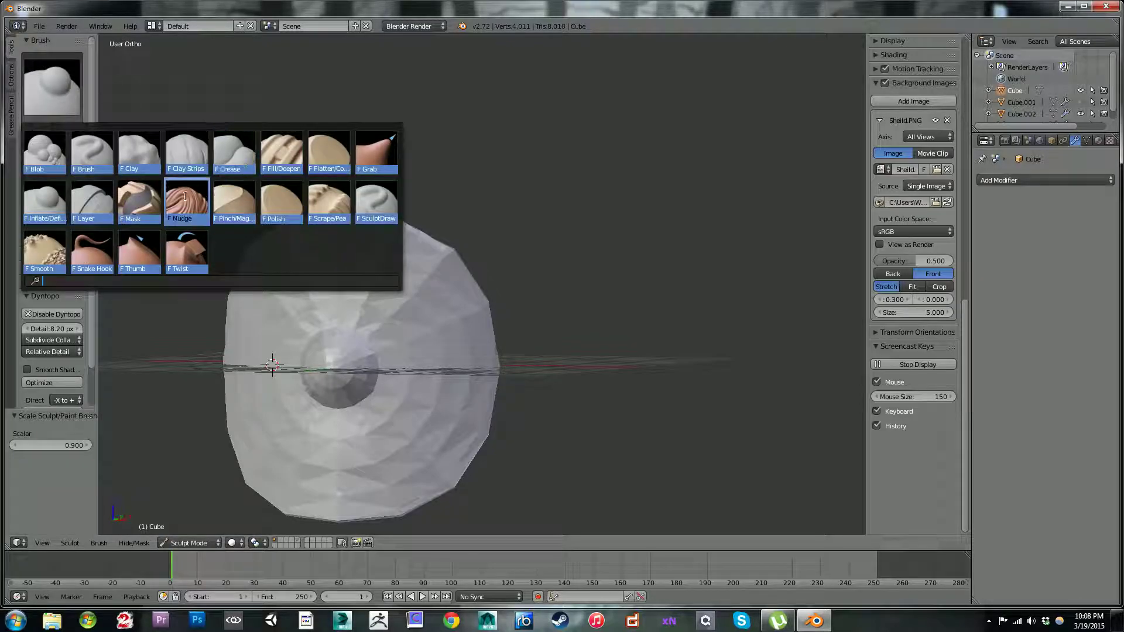
pyautogui.click(45, 252)
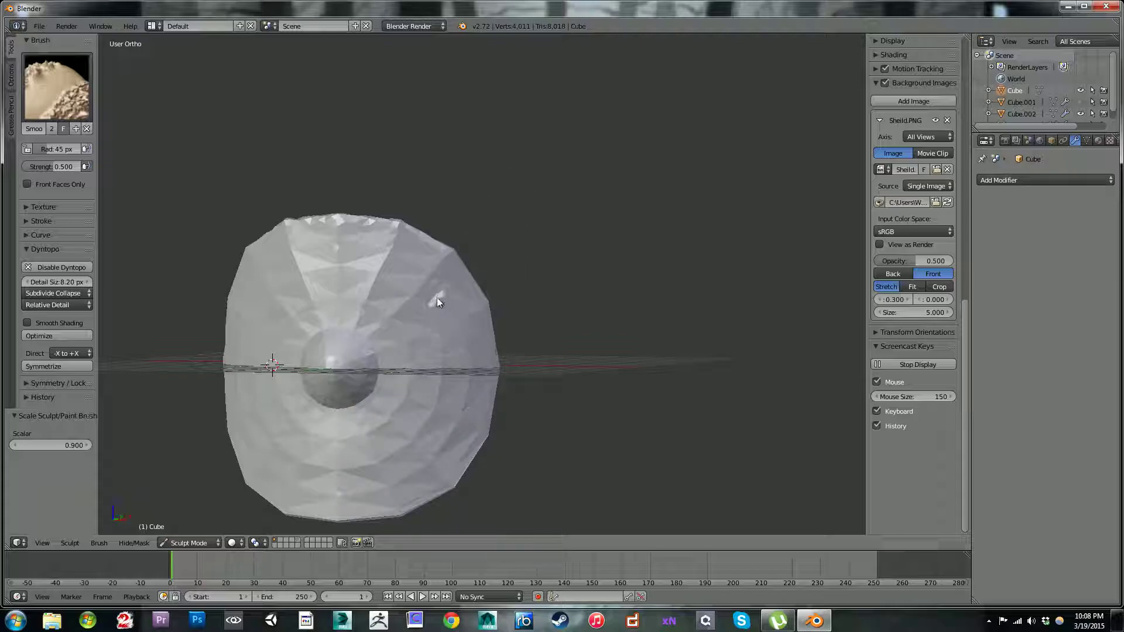
pyautogui.moveTo(53, 166); pyautogui.dragTo(48, 167)
pyautogui.moveTo(375, 281)
pyautogui.mouseDown()
pyautogui.moveTo(409, 331)
pyautogui.moveTo(411, 281)
pyautogui.moveTo(335, 249)
pyautogui.mouseUp()
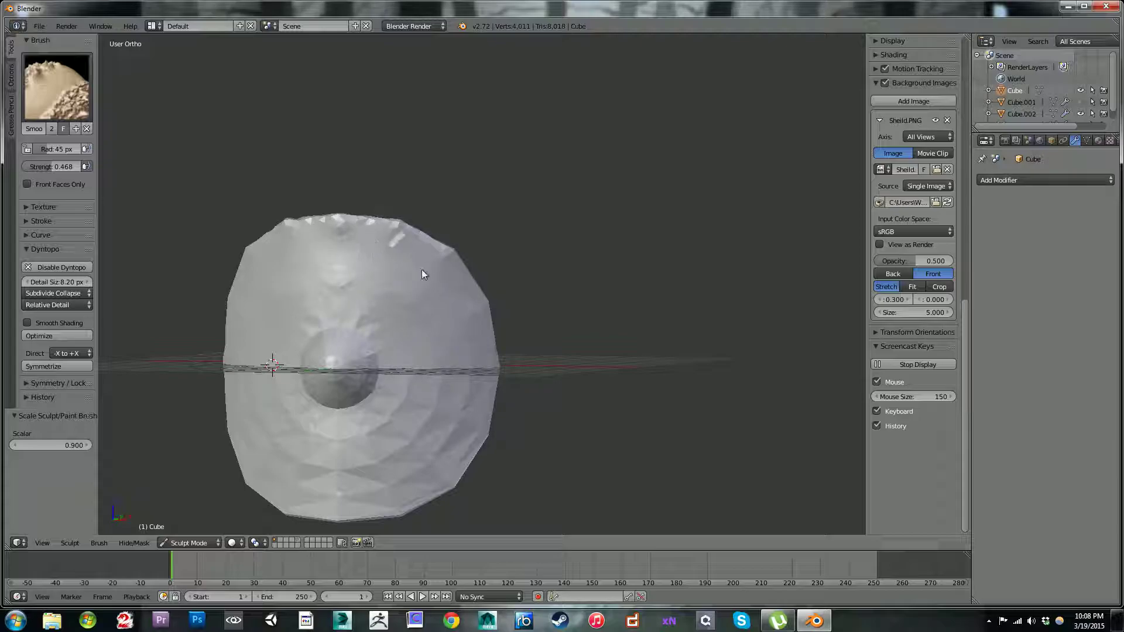
pyautogui.moveTo(442, 434)
pyautogui.mouseDown()
pyautogui.moveTo(437, 416)
pyautogui.moveTo(469, 402)
pyautogui.moveTo(398, 391)
pyautogui.moveTo(351, 493)
pyautogui.moveTo(358, 476)
pyautogui.mouseUp()
pyautogui.moveTo(443, 464); pyautogui.dragTo(452, 467)
pyautogui.moveTo(355, 483); pyautogui.dragTo(404, 431)
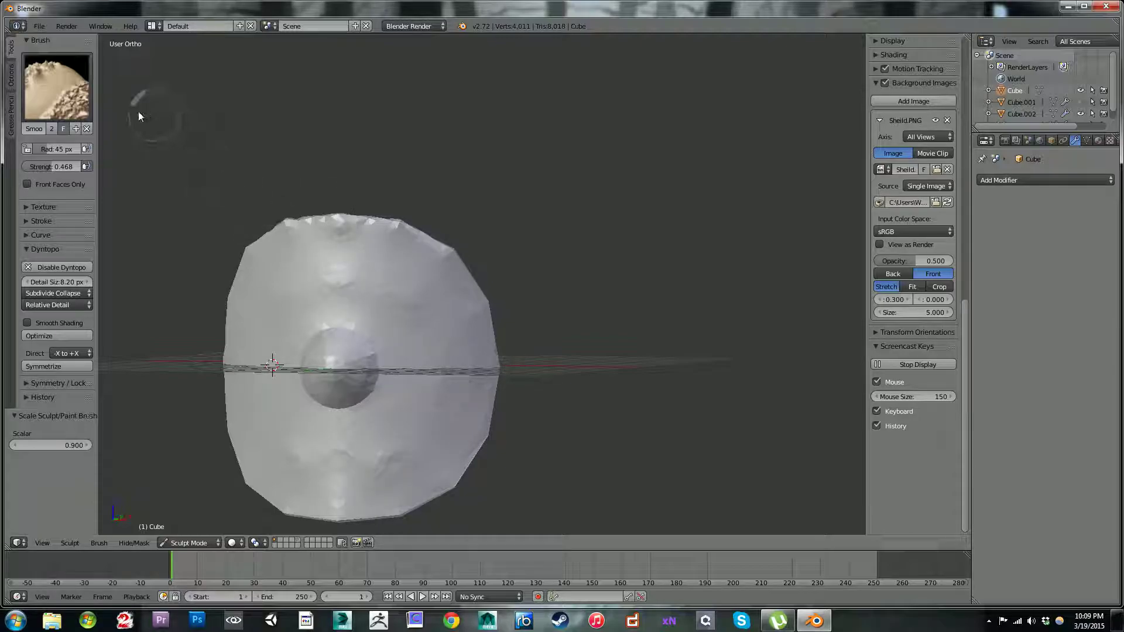
# Step: Switch to the Inflate/Deflate brush, expand its falloff curve settings and widen the brush settings area
pyautogui.click(56, 93)
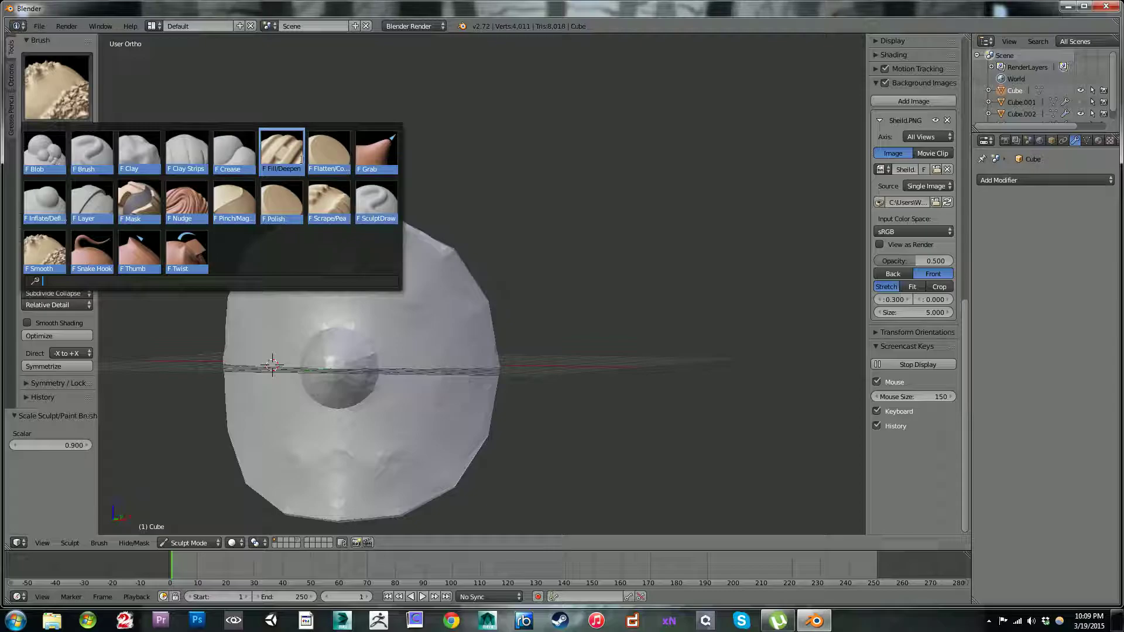
pyautogui.click(52, 209)
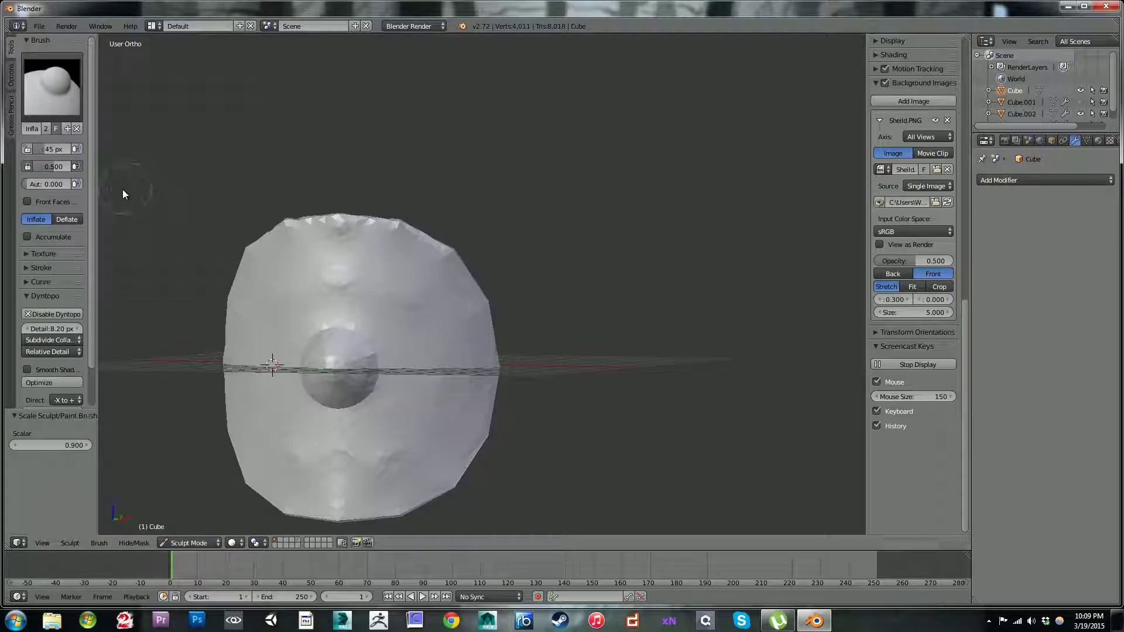
pyautogui.scroll(-3, 91, 196)
pyautogui.moveTo(107, 230); pyautogui.dragTo(111, 259)
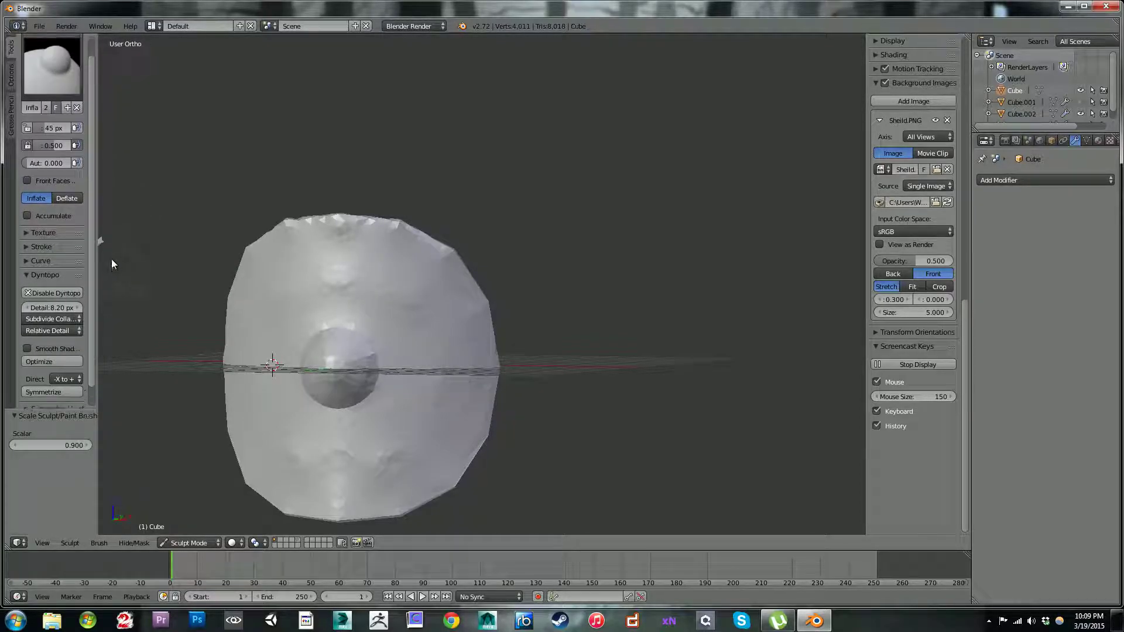
pyautogui.click(27, 260)
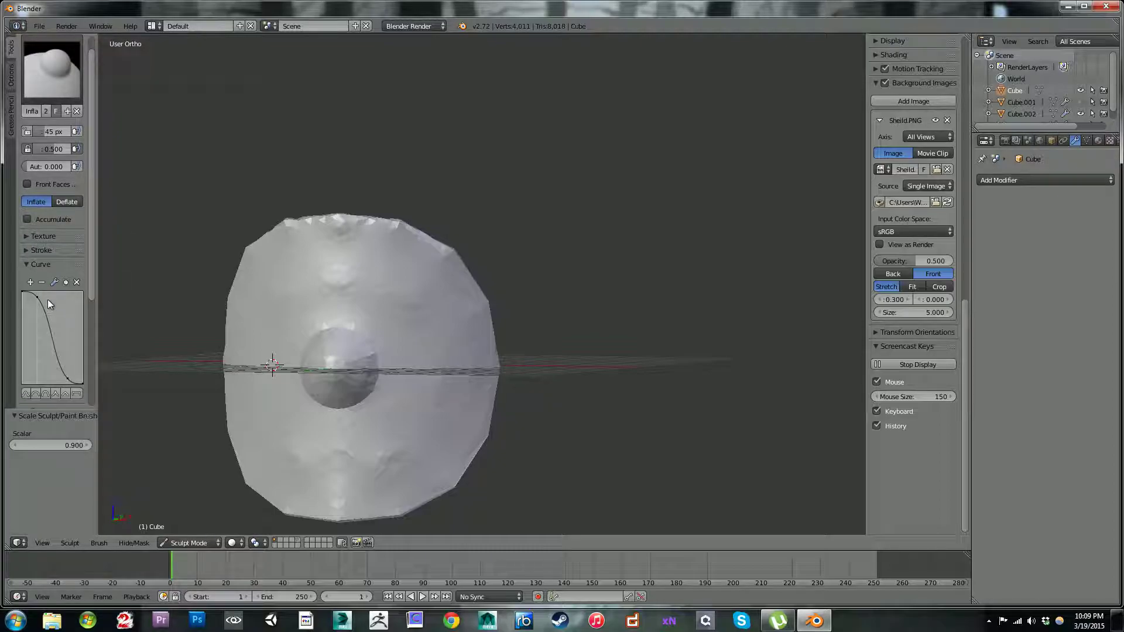
pyautogui.moveTo(100, 340); pyautogui.dragTo(158, 316)
# Step: Reduce the brush radius to 11 px, try a short stroke above the boss and undo it
pyautogui.press('f')
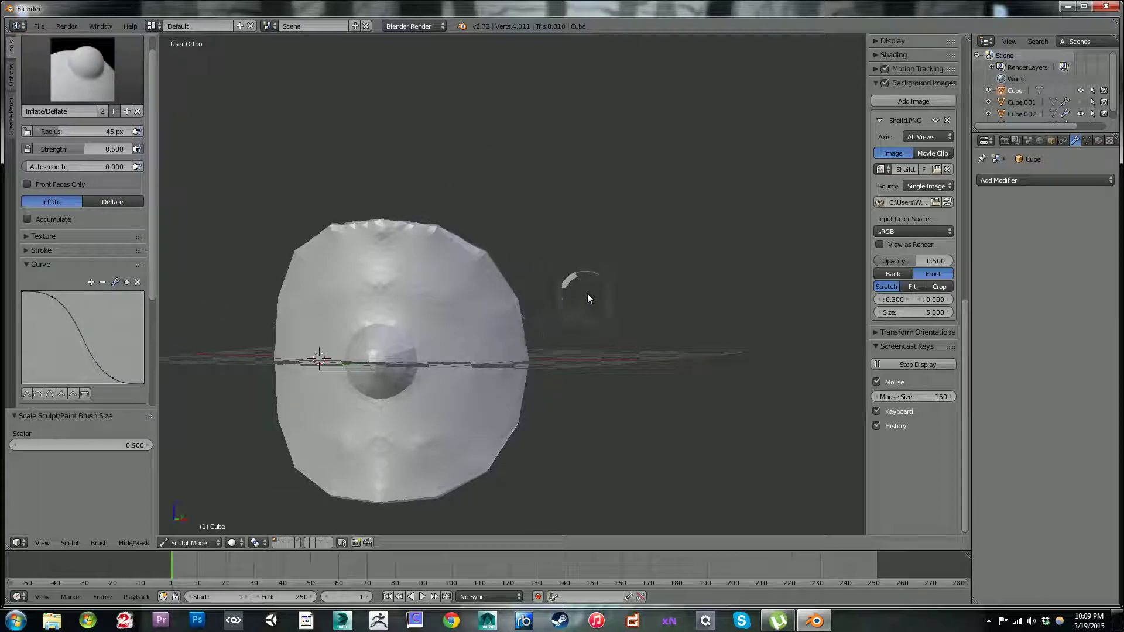
pyautogui.click(567, 294)
pyautogui.press('f')
pyautogui.click(465, 302)
pyautogui.moveTo(441, 275)
pyautogui.mouseDown()
pyautogui.moveTo(424, 289)
pyautogui.moveTo(434, 282)
pyautogui.moveTo(399, 276)
pyautogui.mouseUp()
pyautogui.hotkey('ctrl', 'z')
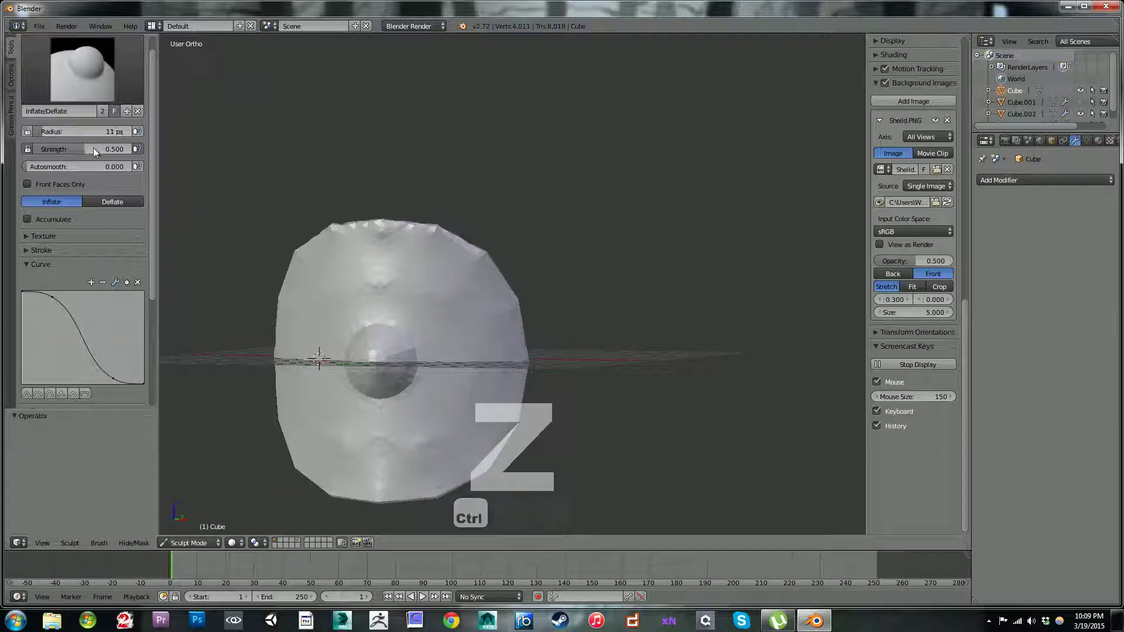
# Step: Raise the brush strength to 0.850, try a vertical stroke beside the boss and undo it
pyautogui.moveTo(83, 150); pyautogui.dragTo(97, 151)
pyautogui.moveTo(448, 293); pyautogui.dragTo(461, 349)
pyautogui.hotkey('ctrl', 'z')
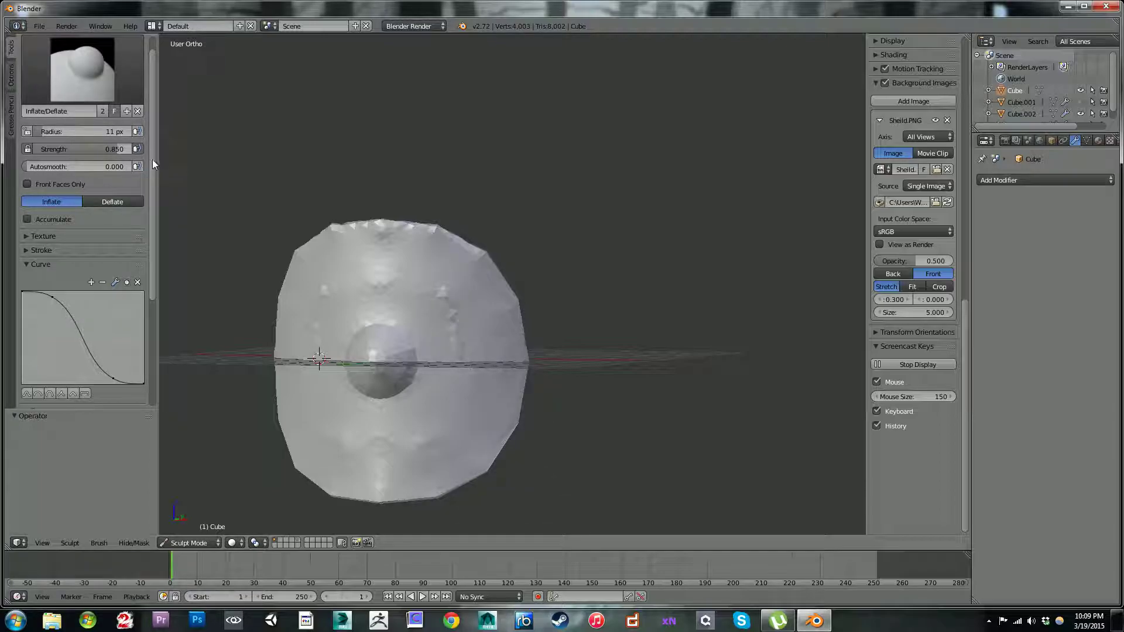
pyautogui.hotkey('ctrl', 'z')
# Step: Set the dynamic topology detail size to 3 px
pyautogui.scroll(-5, 155, 178)
pyautogui.click(82, 343)
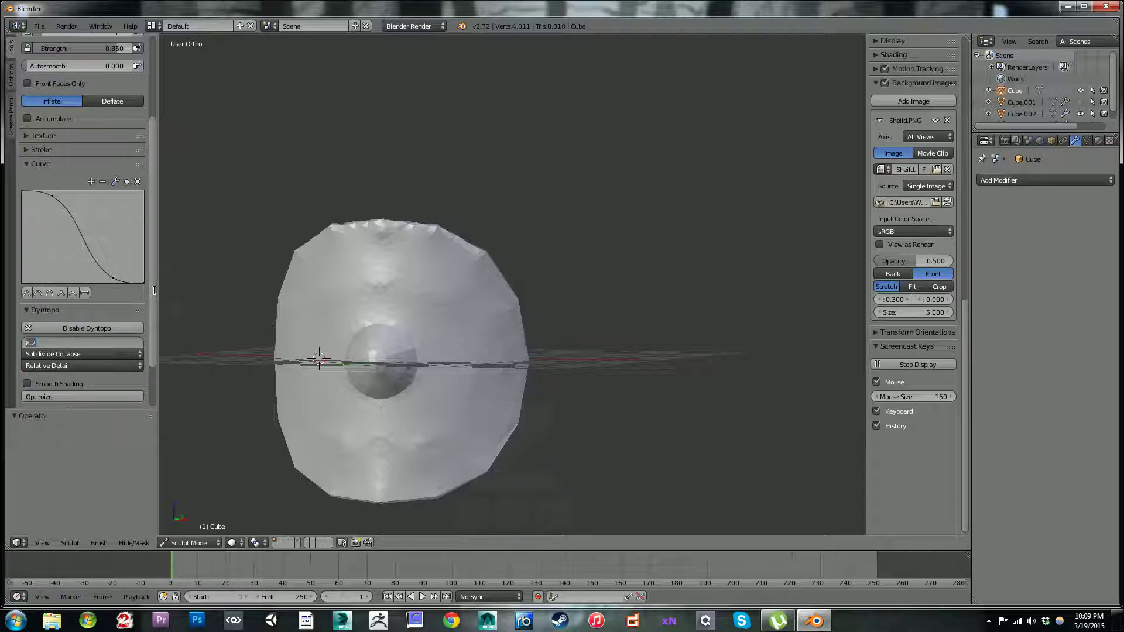
pyautogui.click(171, 292)
pyautogui.click(136, 341)
pyautogui.write('3')
pyautogui.click(187, 325)
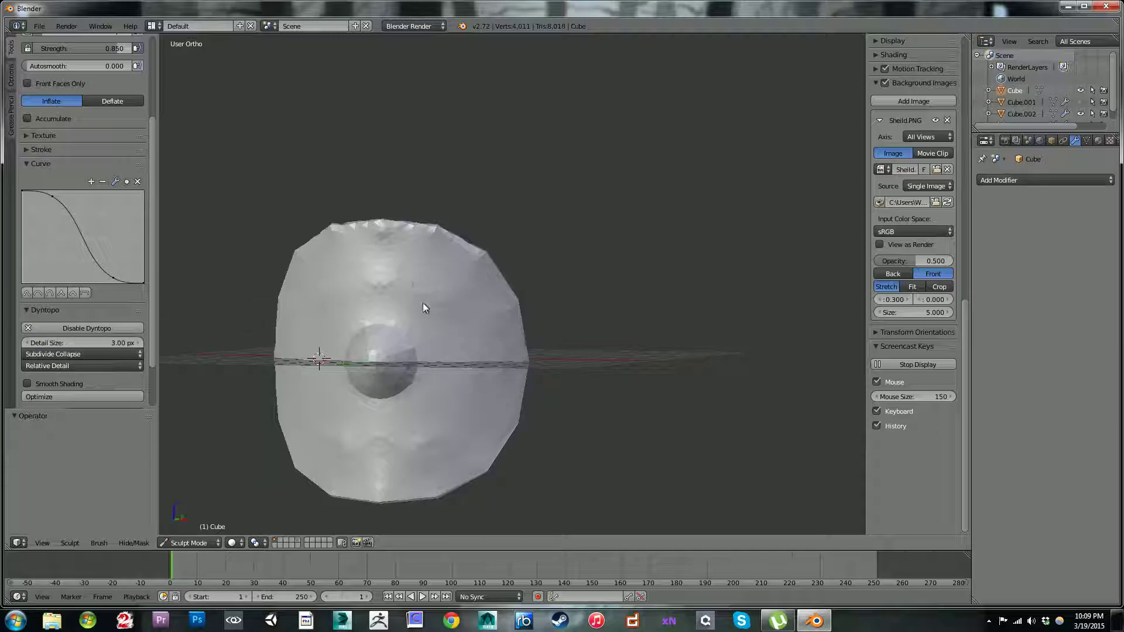
# Step: Test finer strokes beside the boss, switch the brush to a sharp falloff curve and undo the test strokes
pyautogui.moveTo(443, 276); pyautogui.dragTo(454, 348)
pyautogui.moveTo(475, 303); pyautogui.dragTo(490, 338)
pyautogui.hotkey('ctrl', 'z')
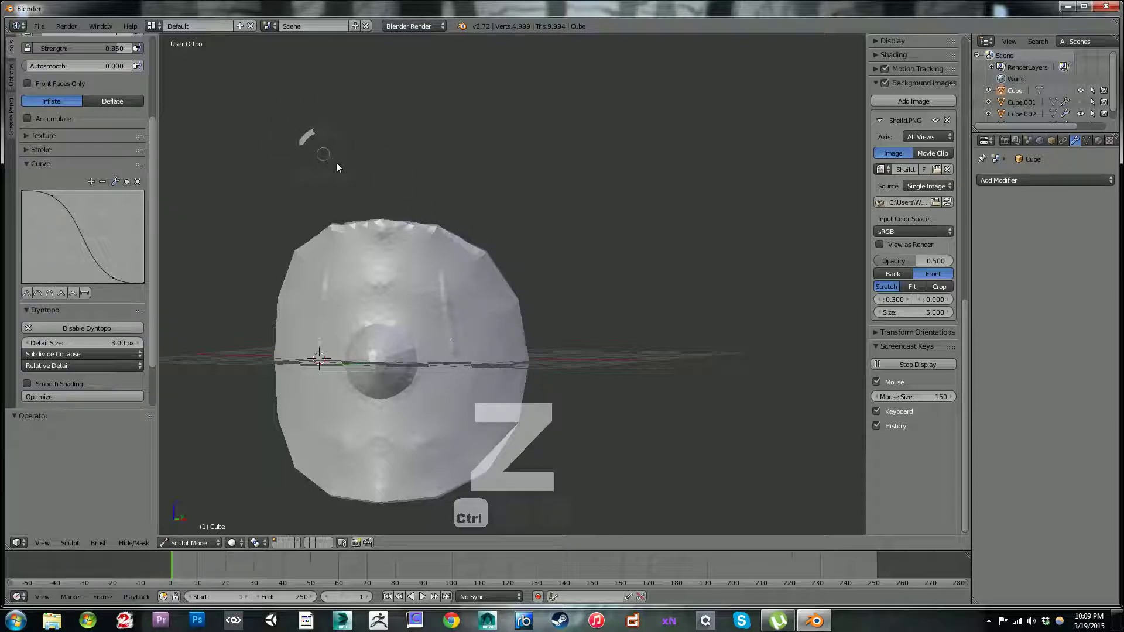
pyautogui.click(62, 293)
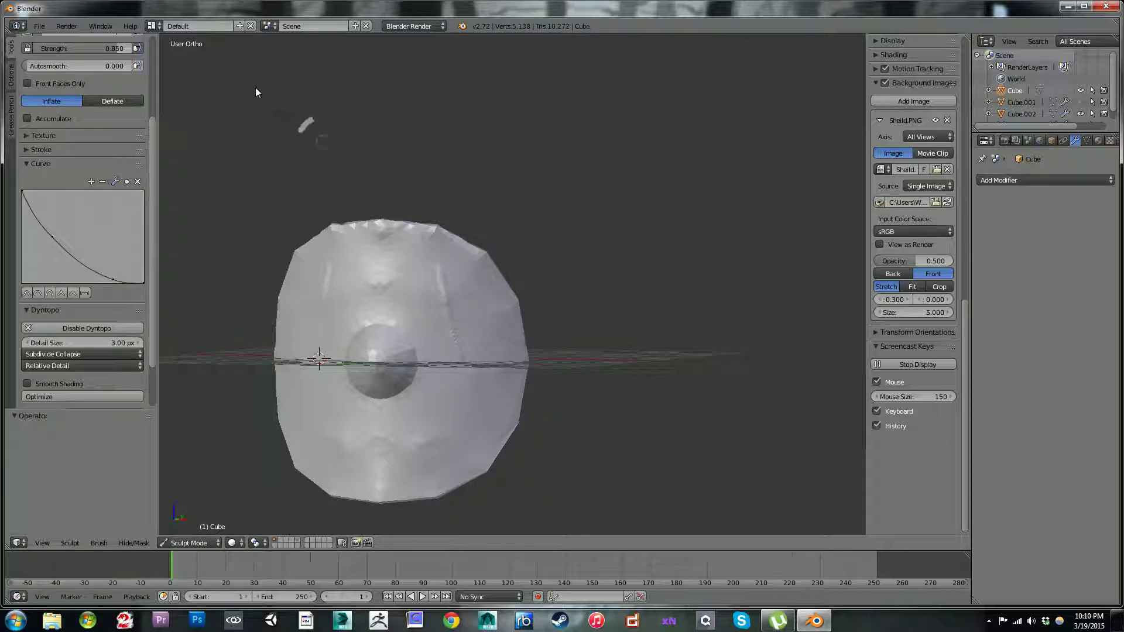
pyautogui.hotkey('ctrl', 'z')
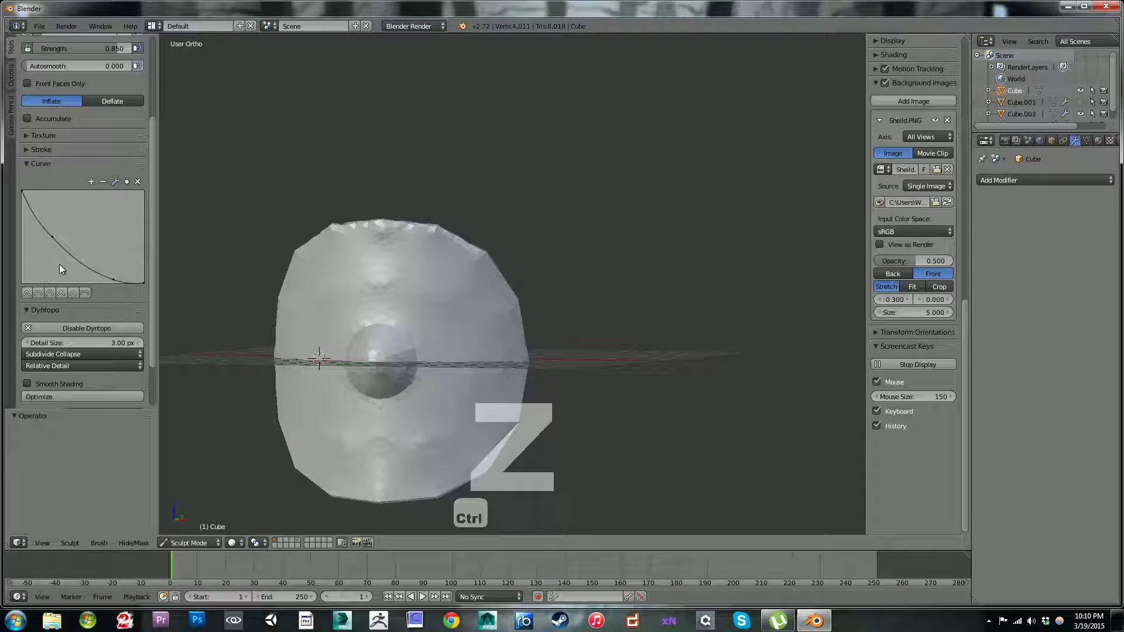
# Step: Steepen the falloff curve with a point at X 0.24524, Y 0.33125, test it with strokes on the disc and undo them
pyautogui.moveTo(53, 240); pyautogui.dragTo(47, 249)
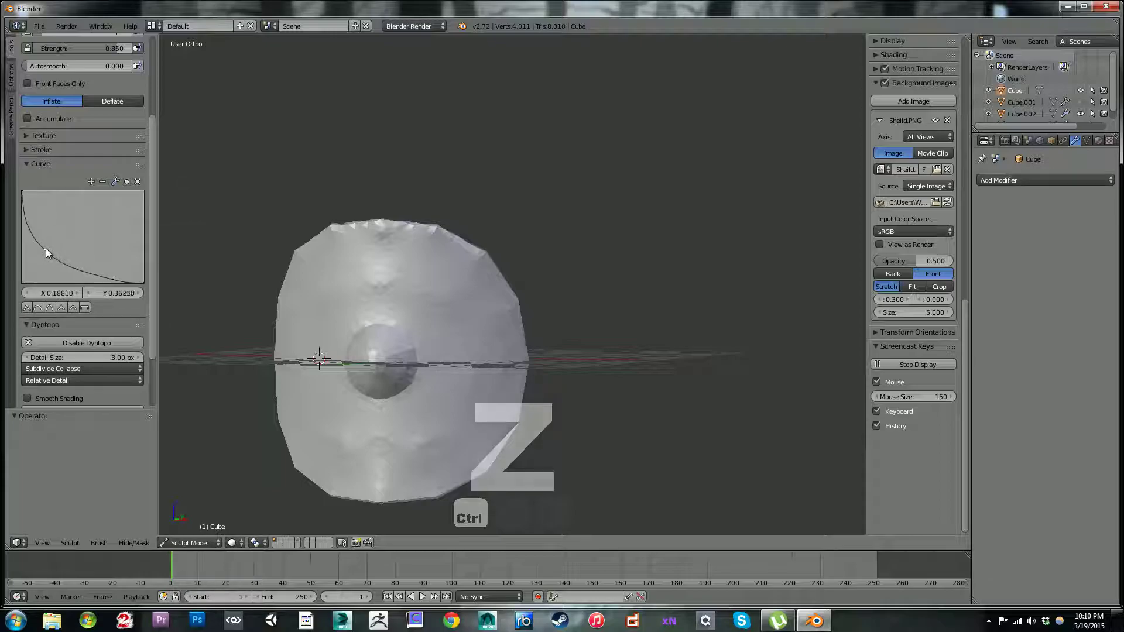
pyautogui.moveTo(114, 279)
pyautogui.mouseDown()
pyautogui.moveTo(73, 276)
pyautogui.moveTo(52, 253)
pyautogui.mouseUp()
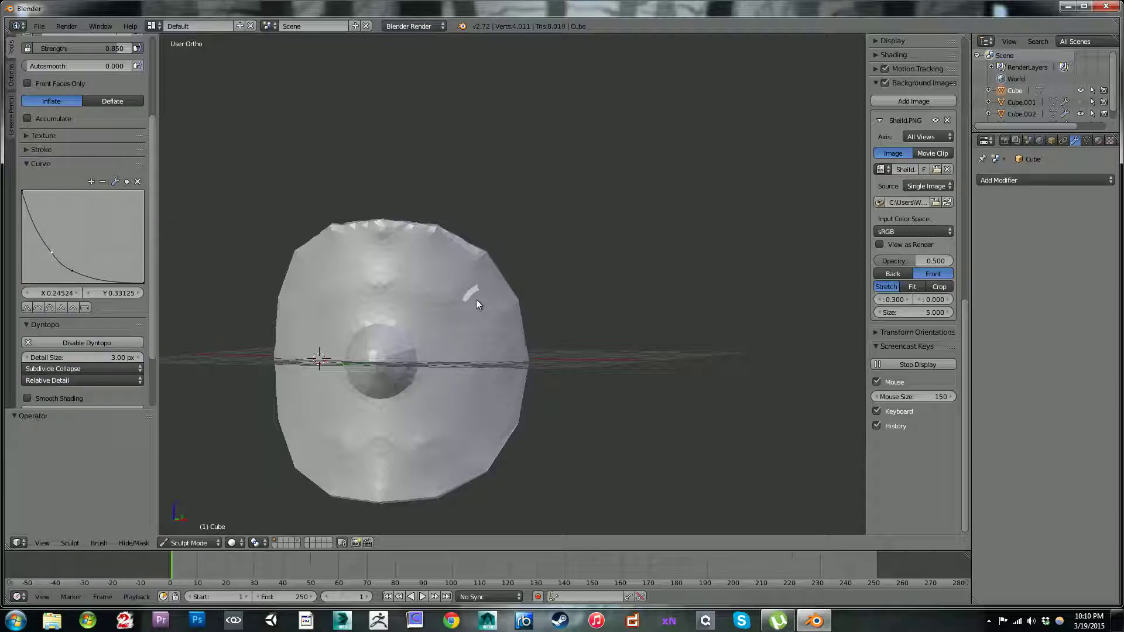
pyautogui.moveTo(454, 351); pyautogui.dragTo(454, 353)
pyautogui.moveTo(522, 147)
pyautogui.mouseDown(button='middle')
pyautogui.moveTo(373, 161)
pyautogui.moveTo(424, 174)
pyautogui.moveTo(435, 218)
pyautogui.moveTo(436, 199)
pyautogui.moveTo(412, 188)
pyautogui.moveTo(409, 167)
pyautogui.moveTo(408, 178)
pyautogui.moveTo(497, 183)
pyautogui.moveTo(652, 156)
pyautogui.moveTo(605, 176)
pyautogui.moveTo(590, 138)
pyautogui.moveTo(621, 127)
pyautogui.moveTo(627, 206)
pyautogui.moveTo(637, 202)
pyautogui.mouseUp(button='middle')
pyautogui.moveTo(610, 226); pyautogui.dragTo(629, 294)
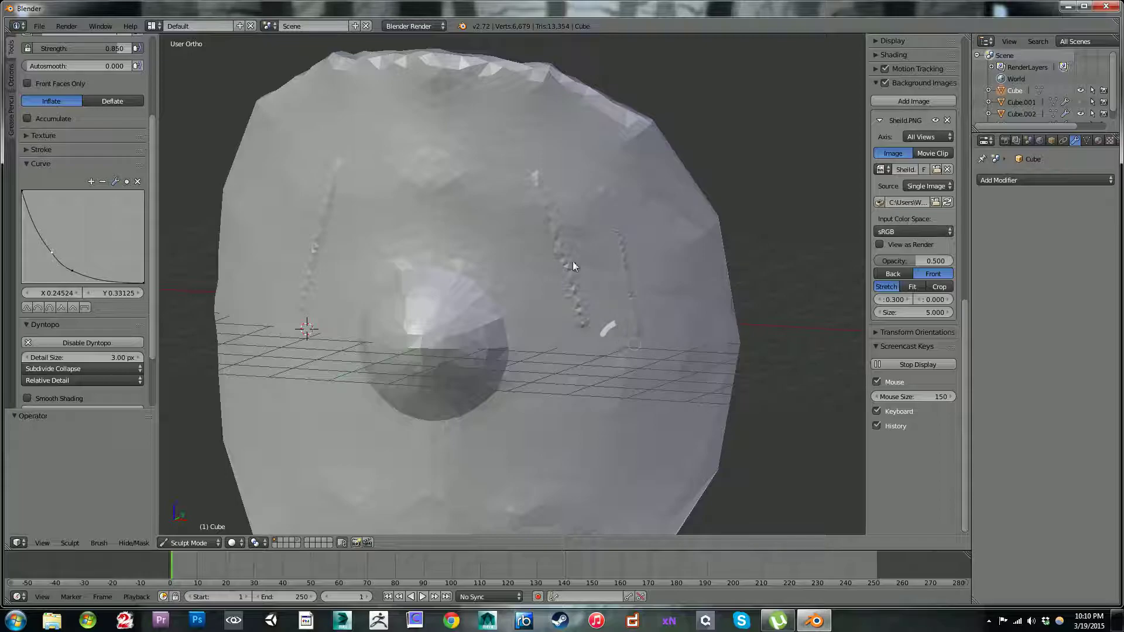
pyautogui.hotkey('ctrl', 'z')
pyautogui.hotkey('ctrl', 'z')
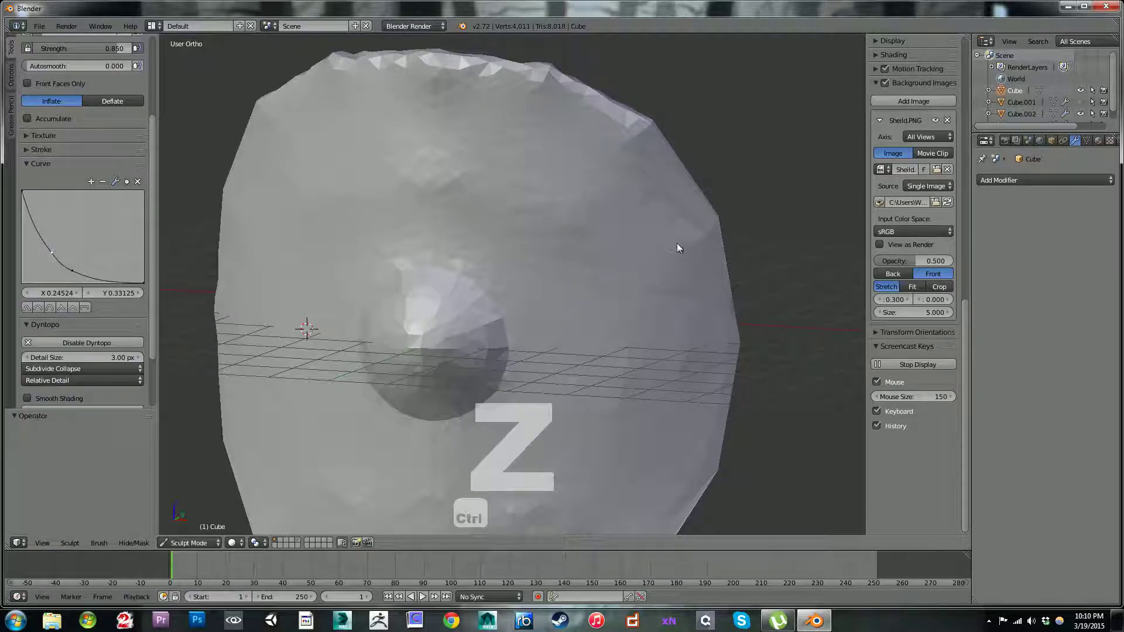
# Step: Adjust the brush size and start carving the outermost right plank seam along the reference line in front view
pyautogui.press(']')
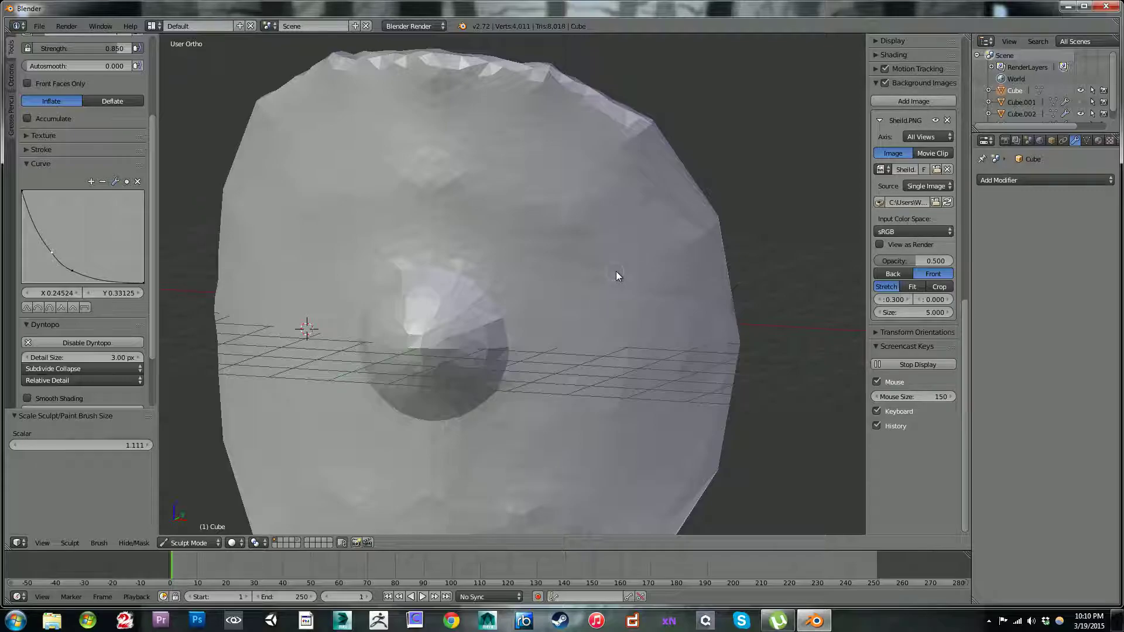
pyautogui.moveTo(582, 266); pyautogui.dragTo(637, 245, button='middle')
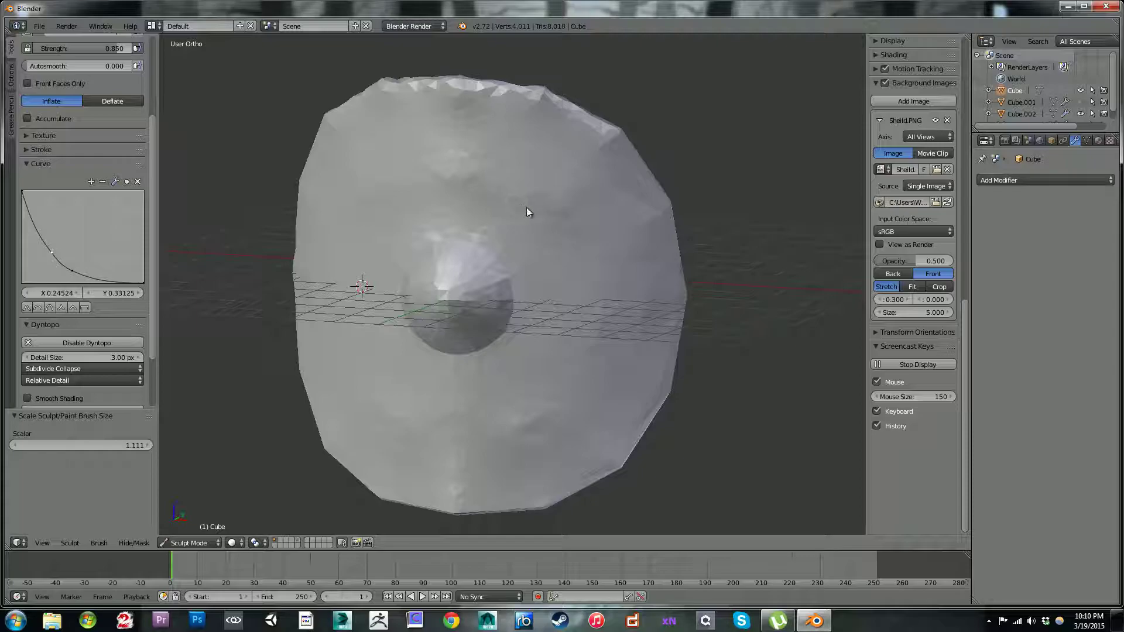
pyautogui.moveTo(530, 172); pyautogui.dragTo(620, 180, button='middle')
pyautogui.moveTo(625, 251)
pyautogui.mouseDown(button='middle')
pyautogui.moveTo(574, 302)
pyautogui.moveTo(636, 244)
pyautogui.moveTo(572, 281)
pyautogui.moveTo(622, 250)
pyautogui.moveTo(637, 308)
pyautogui.moveTo(648, 258)
pyautogui.moveTo(622, 241)
pyautogui.moveTo(630, 248)
pyautogui.mouseUp(button='middle')
pyautogui.press('KP_1')
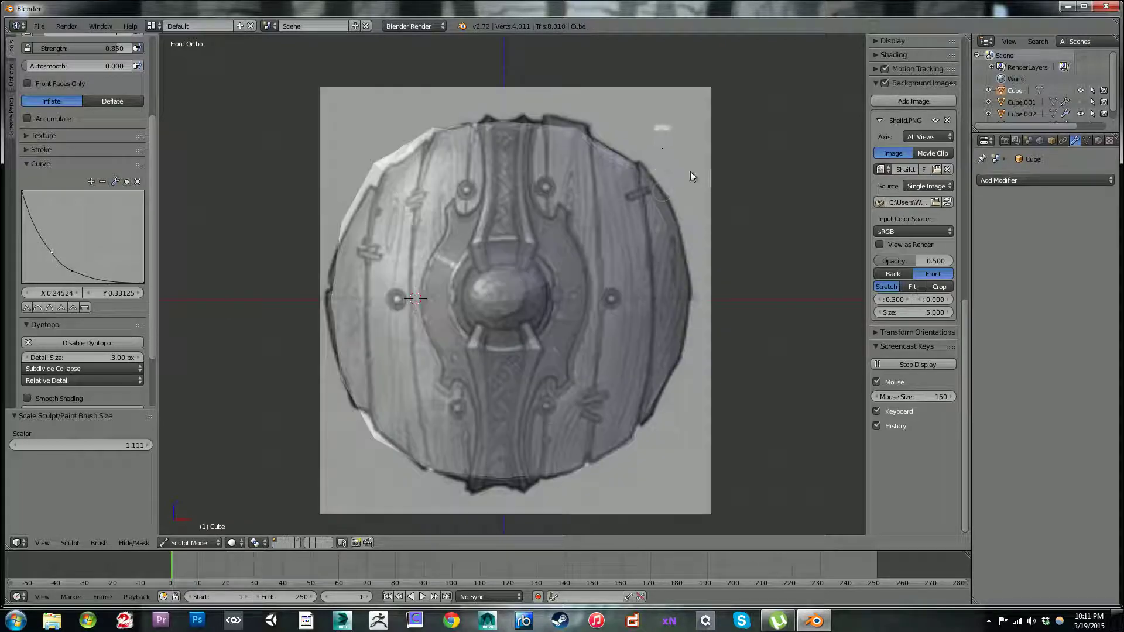
pyautogui.press('[')
pyautogui.keyDown('ctrl'); pyautogui.moveTo(638, 174); pyautogui.dragTo(652, 255); pyautogui.keyUp('ctrl')
pyautogui.keyDown('ctrl'); pyautogui.moveTo(654, 297); pyautogui.dragTo(649, 275); pyautogui.keyUp('ctrl')
pyautogui.moveTo(584, 166)
pyautogui.mouseDown(button='middle')
pyautogui.moveTo(564, 227)
pyautogui.moveTo(542, 240)
pyautogui.moveTo(566, 232)
pyautogui.mouseUp(button='middle')
pyautogui.press('KP_1')
# Step: Carve the outermost right plank seam down to the disc's lower edge, following the reference image
pyautogui.keyDown('ctrl'); pyautogui.moveTo(637, 173); pyautogui.dragTo(651, 265); pyautogui.keyUp('ctrl')
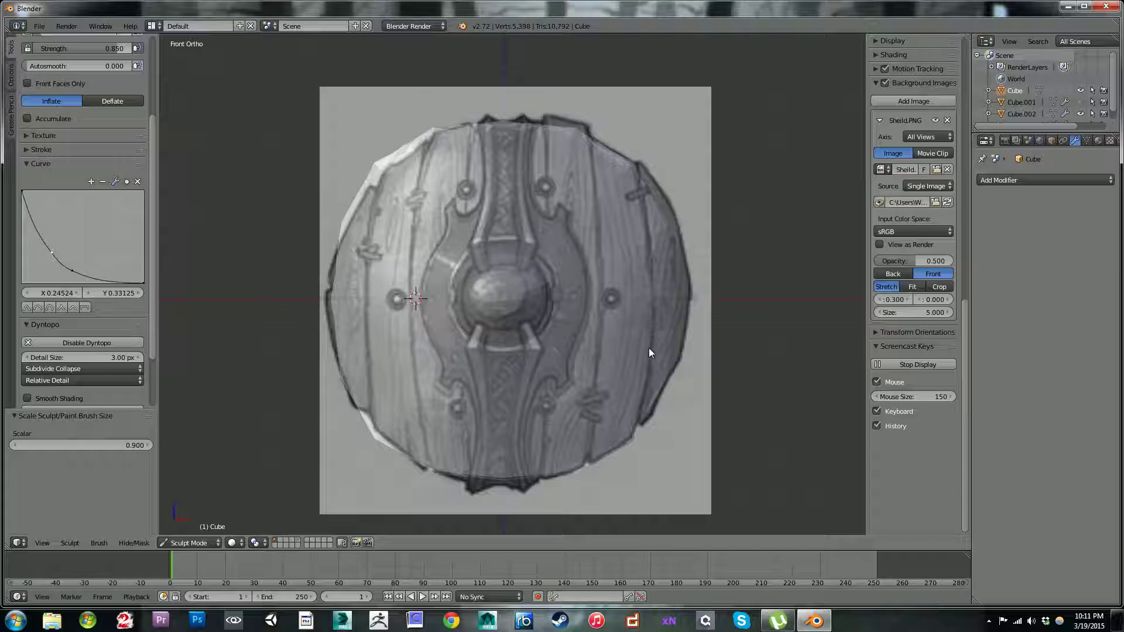
pyautogui.moveTo(642, 409); pyautogui.dragTo(669, 401)
pyautogui.moveTo(647, 221)
pyautogui.mouseDown()
pyautogui.moveTo(647, 288)
pyautogui.moveTo(651, 263)
pyautogui.mouseUp()
pyautogui.keyDown('ctrl'); pyautogui.moveTo(650, 311); pyautogui.dragTo(652, 286); pyautogui.keyUp('ctrl')
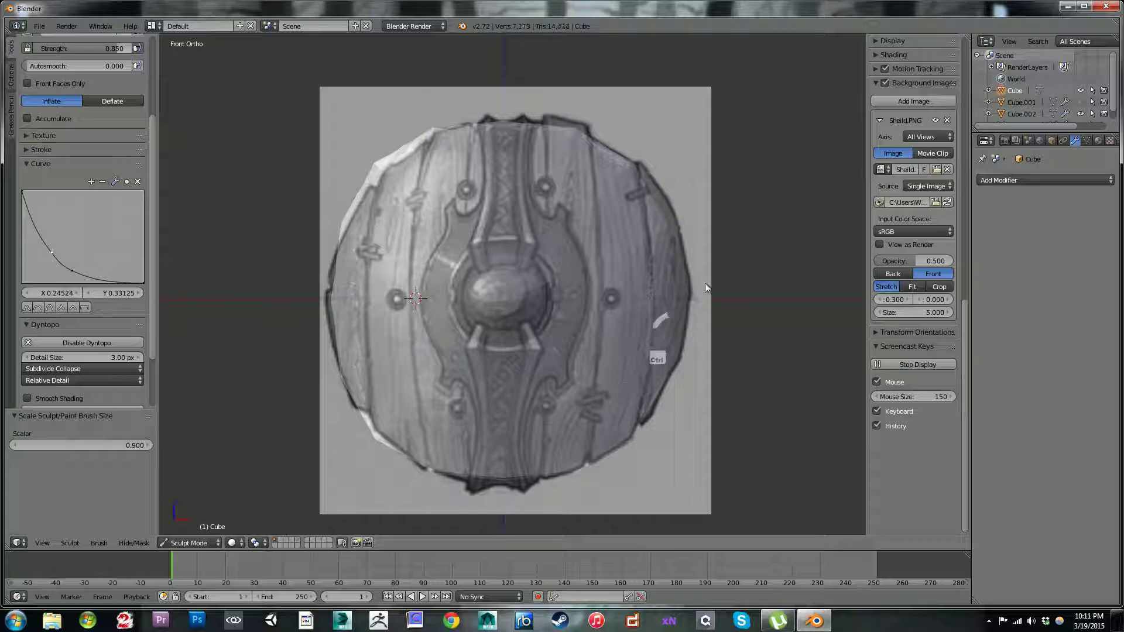
# Step: Deepen the outer plank groove along its full height with inverted Inflate strokes from an angled view
pyautogui.moveTo(620, 185); pyautogui.dragTo(583, 173, button='middle')
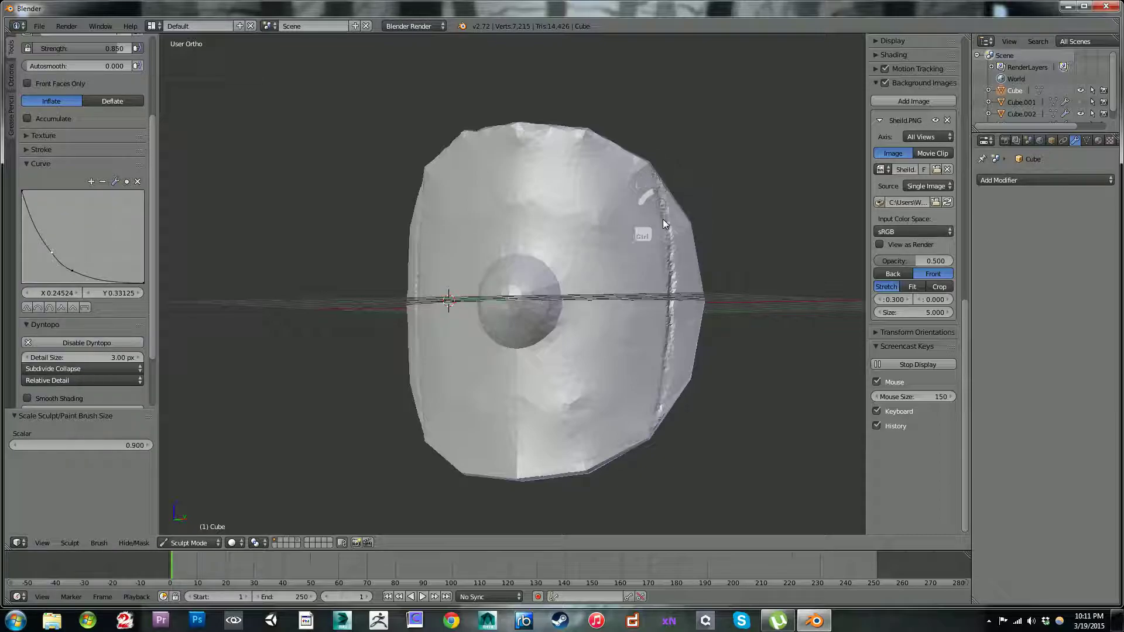
pyautogui.keyDown('ctrl'); pyautogui.moveTo(665, 221); pyautogui.dragTo(682, 357); pyautogui.keyUp('ctrl')
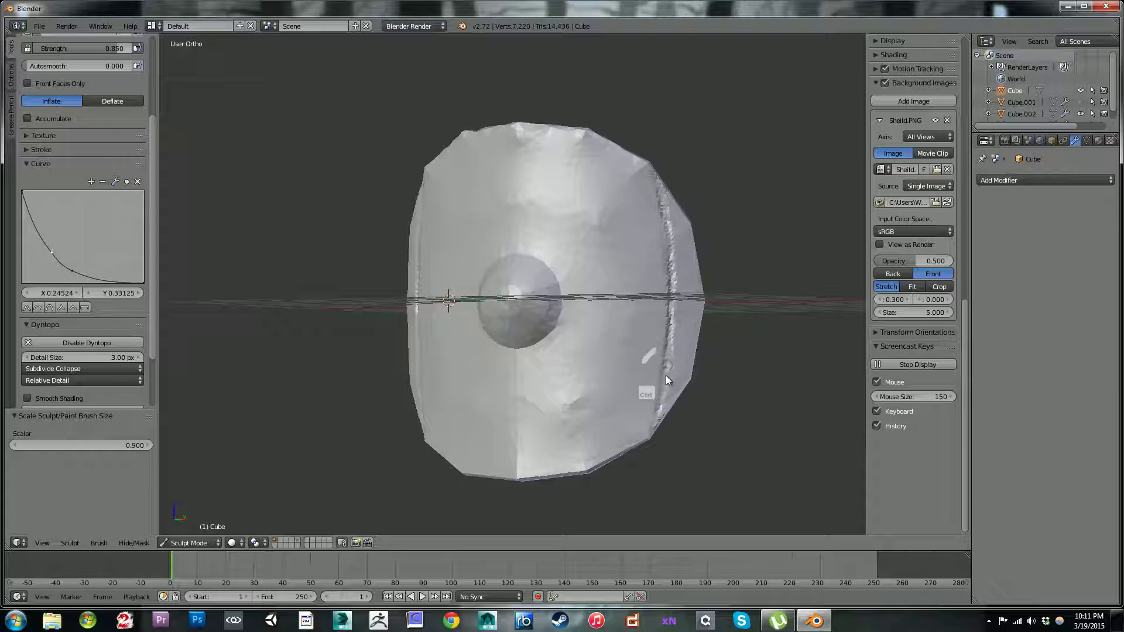
pyautogui.keyDown('ctrl'); pyautogui.moveTo(661, 396); pyautogui.dragTo(661, 393); pyautogui.keyUp('ctrl')
pyautogui.keyDown('ctrl'); pyautogui.moveTo(662, 181); pyautogui.dragTo(664, 375); pyautogui.keyUp('ctrl')
pyautogui.keyDown('ctrl'); pyautogui.moveTo(652, 427); pyautogui.dragTo(653, 429); pyautogui.keyUp('ctrl')
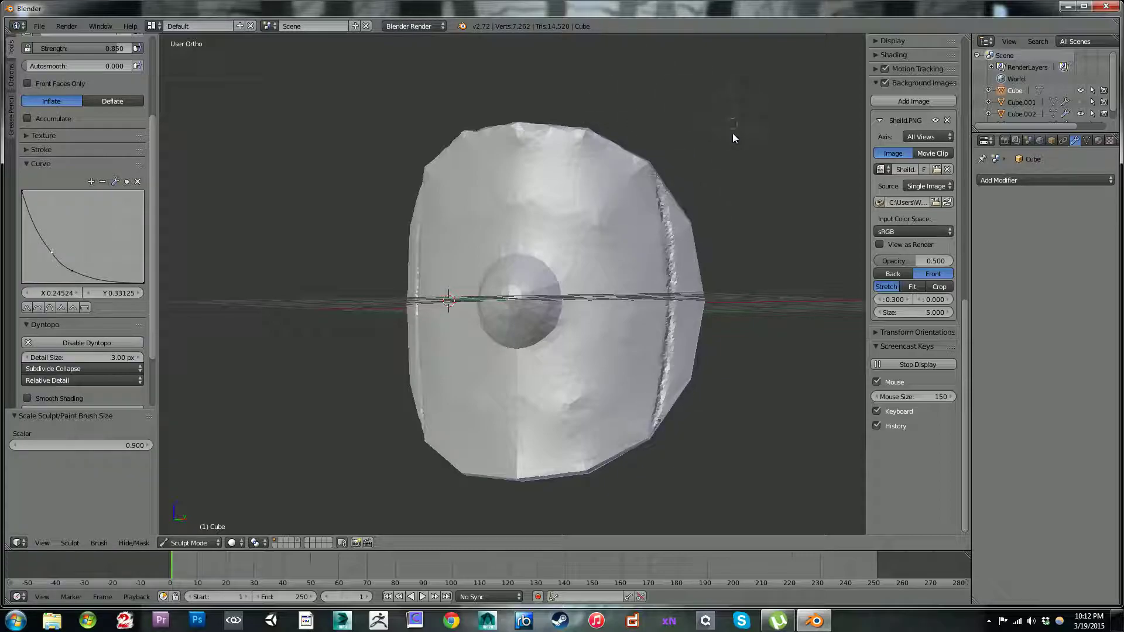
# Step: Start carving the next plank seam inward in front view, raising the brush strength to 0.950
pyautogui.press('KP_1')
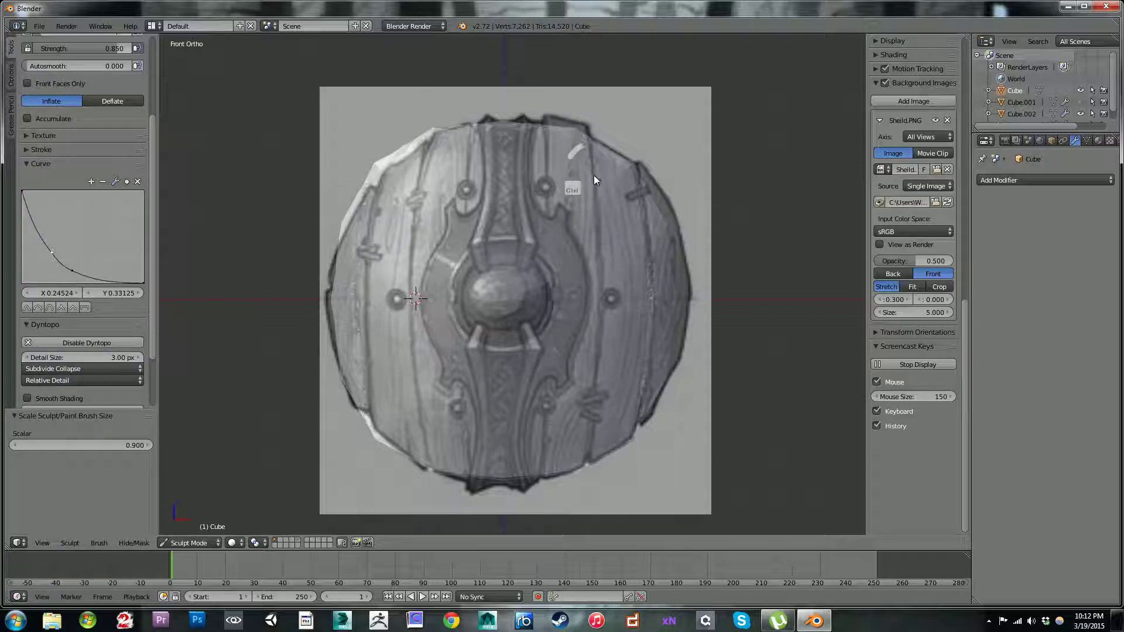
pyautogui.moveTo(590, 168)
pyautogui.keyDown('ctrl'); pyautogui.mouseDown()
pyautogui.moveTo(601, 253)
pyautogui.moveTo(616, 202)
pyautogui.mouseUp(); pyautogui.keyUp('ctrl')
pyautogui.moveTo(151, 163)
pyautogui.mouseDown()
pyautogui.moveTo(155, 129)
pyautogui.moveTo(107, 104)
pyautogui.moveTo(118, 104)
pyautogui.mouseUp()
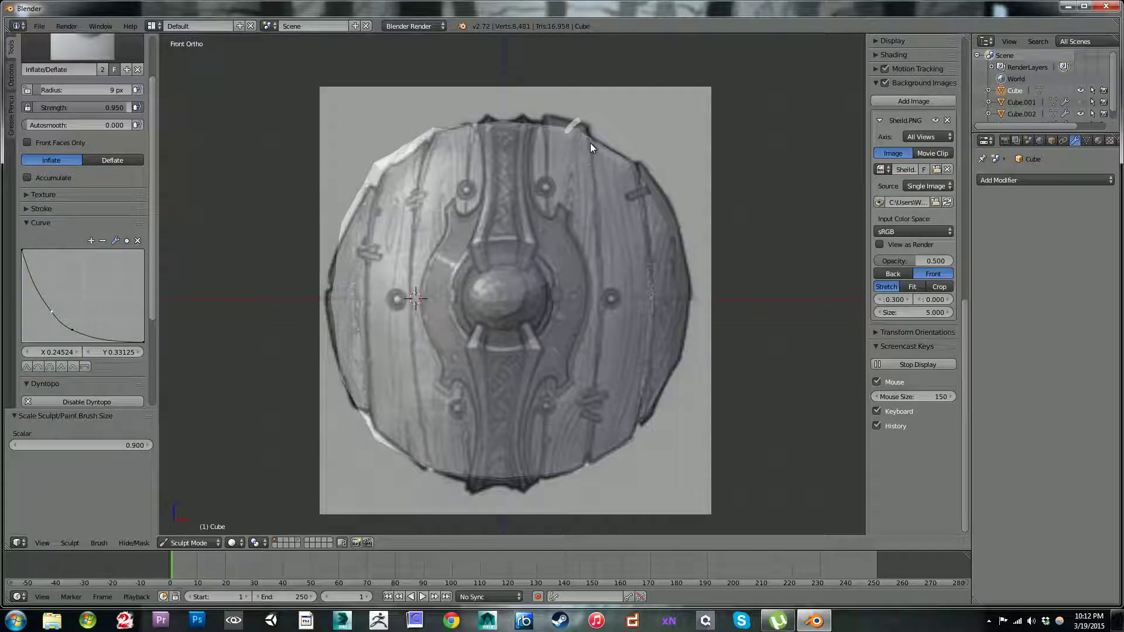
pyautogui.press('ctrl')
pyautogui.moveTo(602, 257)
pyautogui.keyDown('ctrl'); pyautogui.mouseDown()
pyautogui.moveTo(603, 318)
pyautogui.moveTo(617, 320)
pyautogui.mouseUp(); pyautogui.keyUp('ctrl')
pyautogui.press('ctrl')
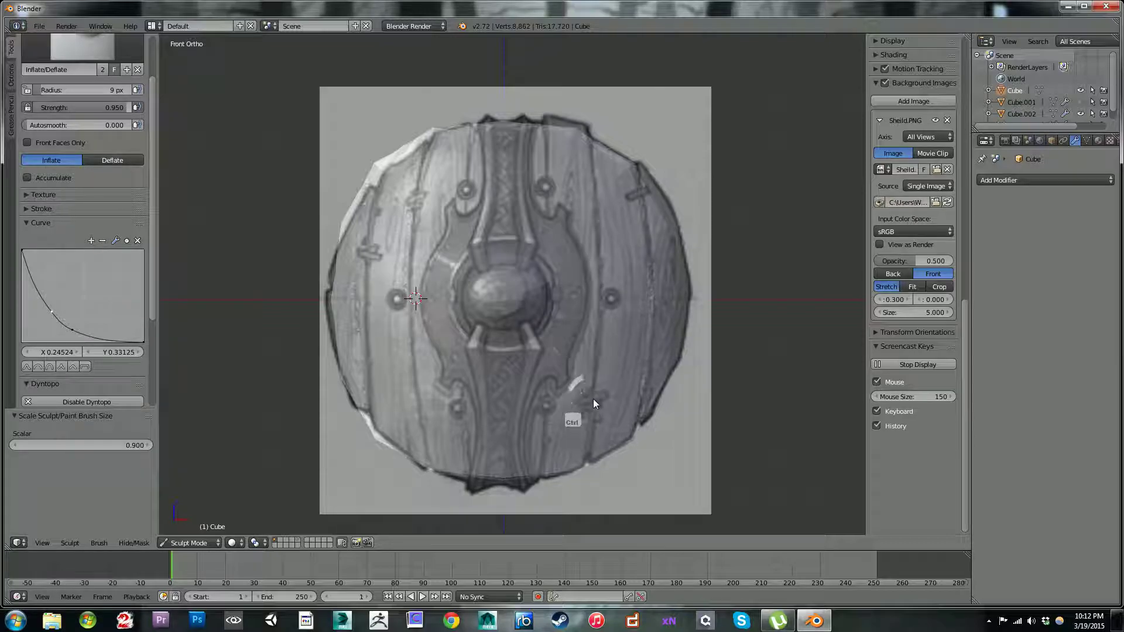
# Step: Retrace the second plank seam from the upper edge to the lower edge to deepen its groove
pyautogui.moveTo(588, 446)
pyautogui.mouseDown()
pyautogui.moveTo(662, 279)
pyautogui.moveTo(589, 150)
pyautogui.mouseUp()
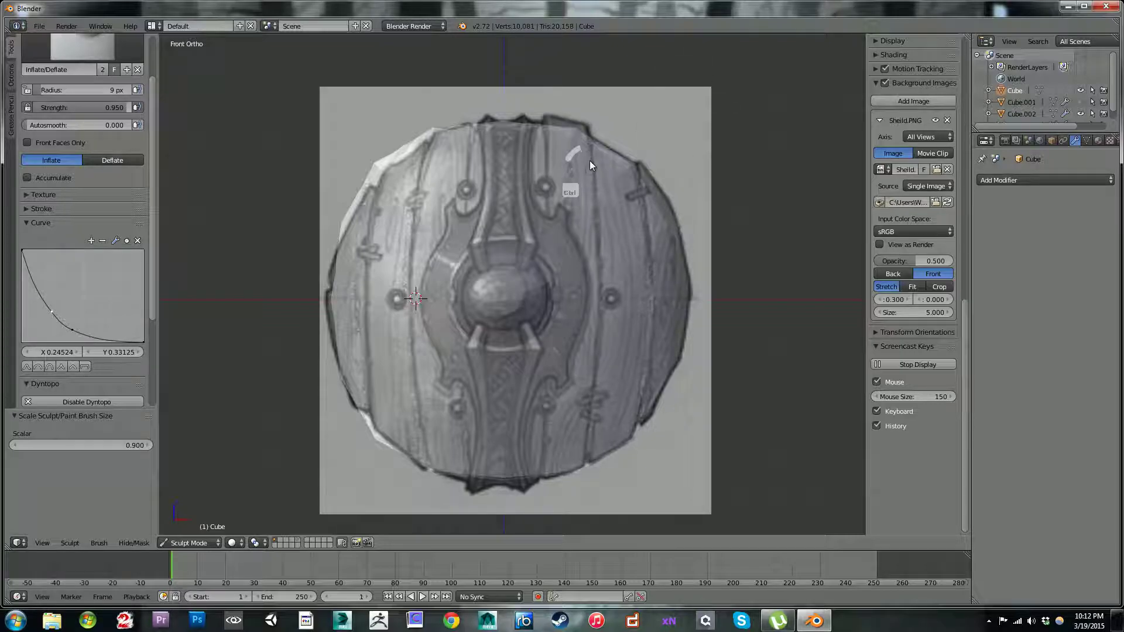
pyautogui.moveTo(602, 246)
pyautogui.keyDown('ctrl'); pyautogui.mouseDown()
pyautogui.moveTo(595, 357)
pyautogui.moveTo(573, 387)
pyautogui.moveTo(585, 381)
pyautogui.moveTo(590, 398)
pyautogui.mouseUp(); pyautogui.keyUp('ctrl')
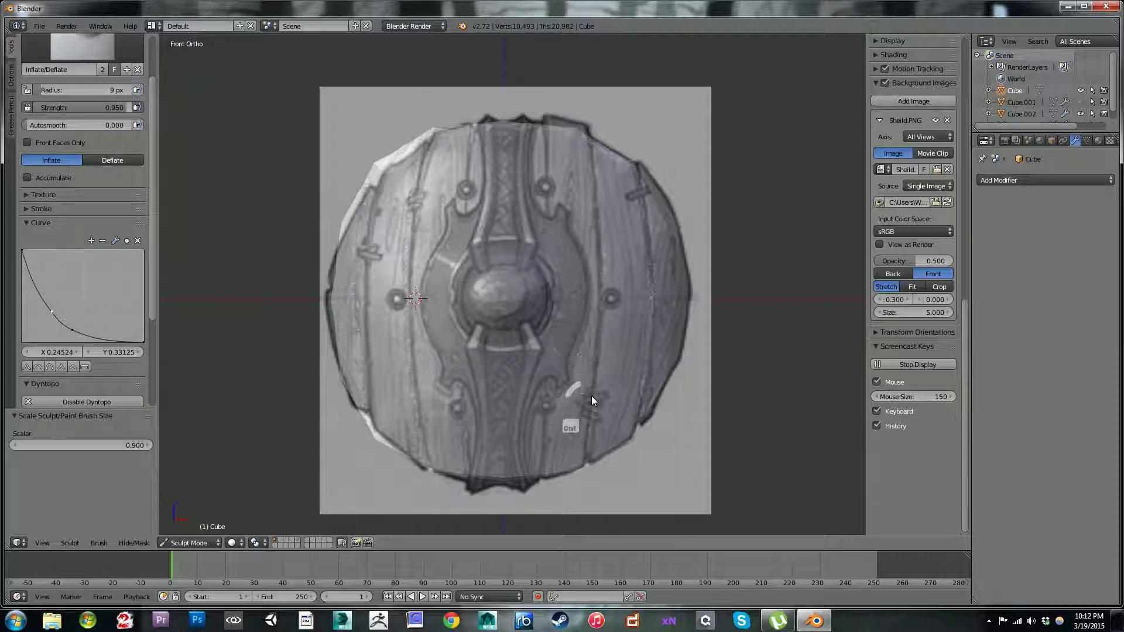
pyautogui.keyDown('ctrl'); pyautogui.moveTo(590, 440); pyautogui.dragTo(587, 457); pyautogui.keyUp('ctrl')
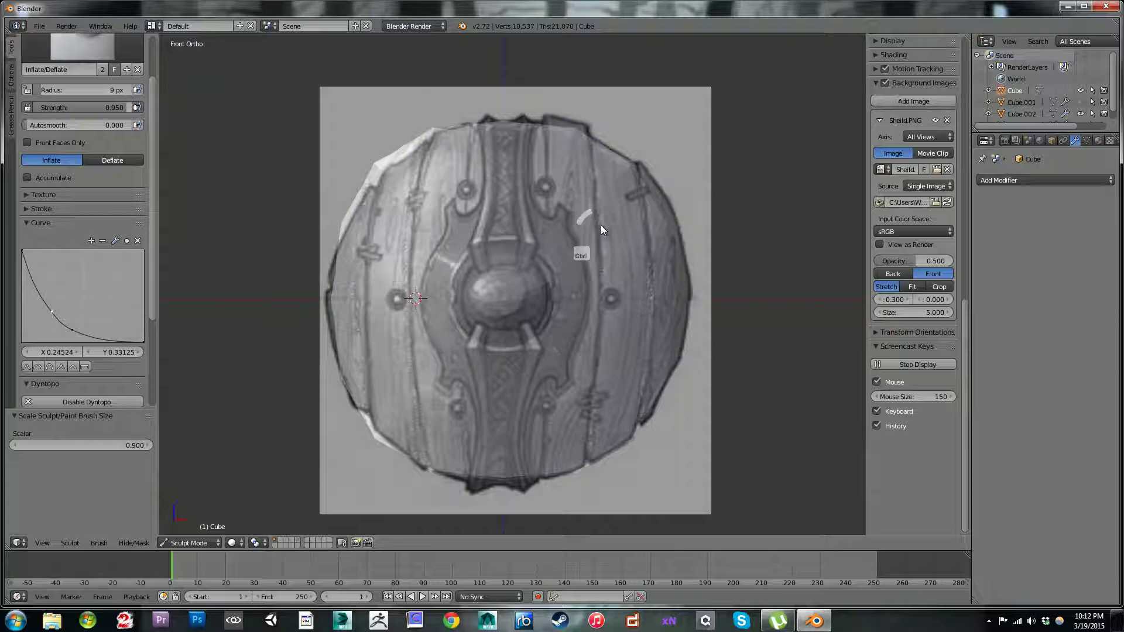
pyautogui.moveTo(601, 237)
pyautogui.keyDown('ctrl'); pyautogui.mouseDown()
pyautogui.moveTo(629, 287)
pyautogui.moveTo(602, 283)
pyautogui.moveTo(589, 445)
pyautogui.mouseUp(); pyautogui.keyUp('ctrl')
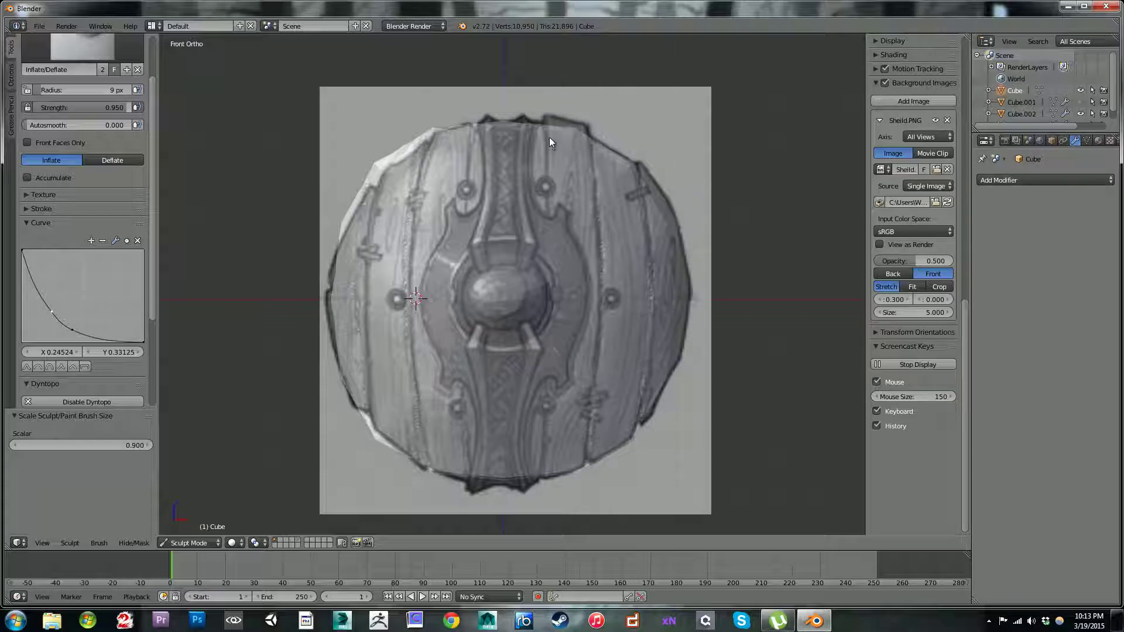
# Step: Carve the innermost plank seam beside the central strap from the disc's upper edge to its lower edge
pyautogui.keyDown('ctrl'); pyautogui.moveTo(550, 139); pyautogui.dragTo(546, 132); pyautogui.keyUp('ctrl')
pyautogui.moveTo(549, 192)
pyautogui.keyDown('ctrl'); pyautogui.mouseDown()
pyautogui.moveTo(544, 132)
pyautogui.moveTo(550, 219)
pyautogui.moveTo(617, 198)
pyautogui.moveTo(567, 275)
pyautogui.moveTo(550, 253)
pyautogui.moveTo(548, 342)
pyautogui.moveTo(585, 299)
pyautogui.moveTo(543, 402)
pyautogui.moveTo(546, 429)
pyautogui.mouseUp(); pyautogui.keyUp('ctrl')
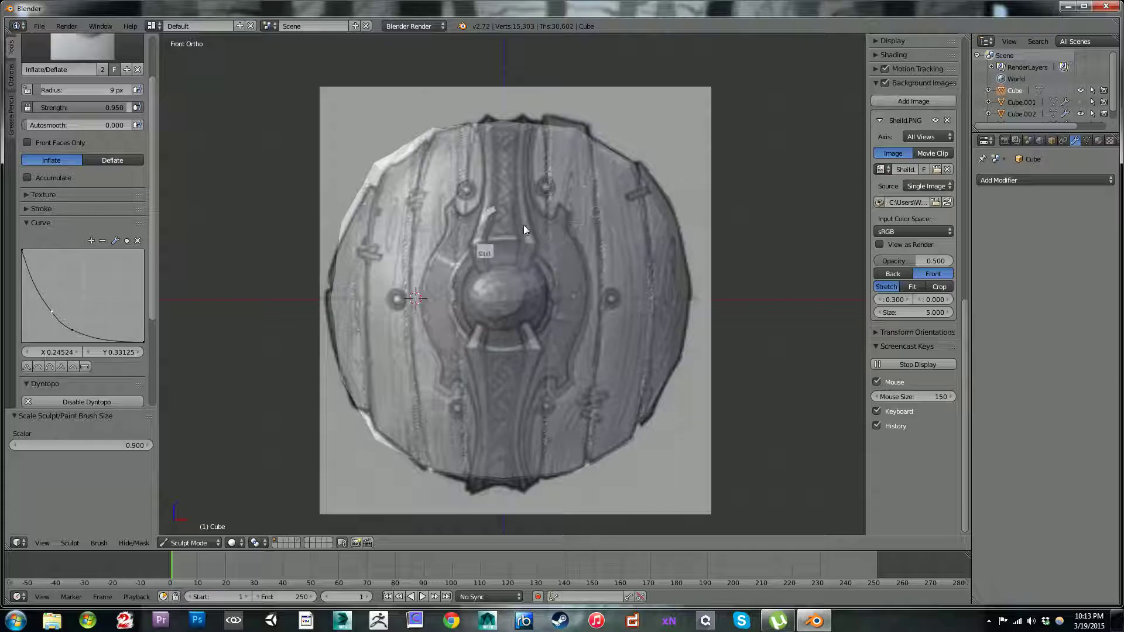
pyautogui.keyDown('ctrl'); pyautogui.moveTo(549, 181); pyautogui.dragTo(547, 285); pyautogui.keyUp('ctrl')
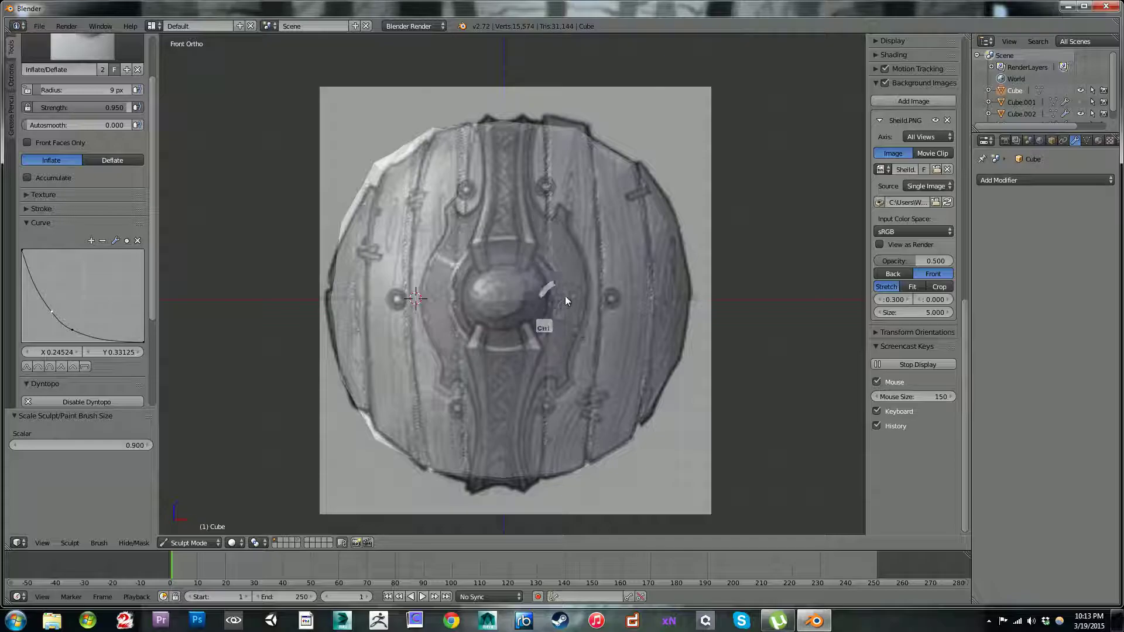
pyautogui.moveTo(555, 330)
pyautogui.keyDown('ctrl'); pyautogui.mouseDown()
pyautogui.moveTo(551, 361)
pyautogui.moveTo(581, 393)
pyautogui.moveTo(546, 370)
pyautogui.moveTo(549, 468)
pyautogui.mouseUp(); pyautogui.keyUp('ctrl')
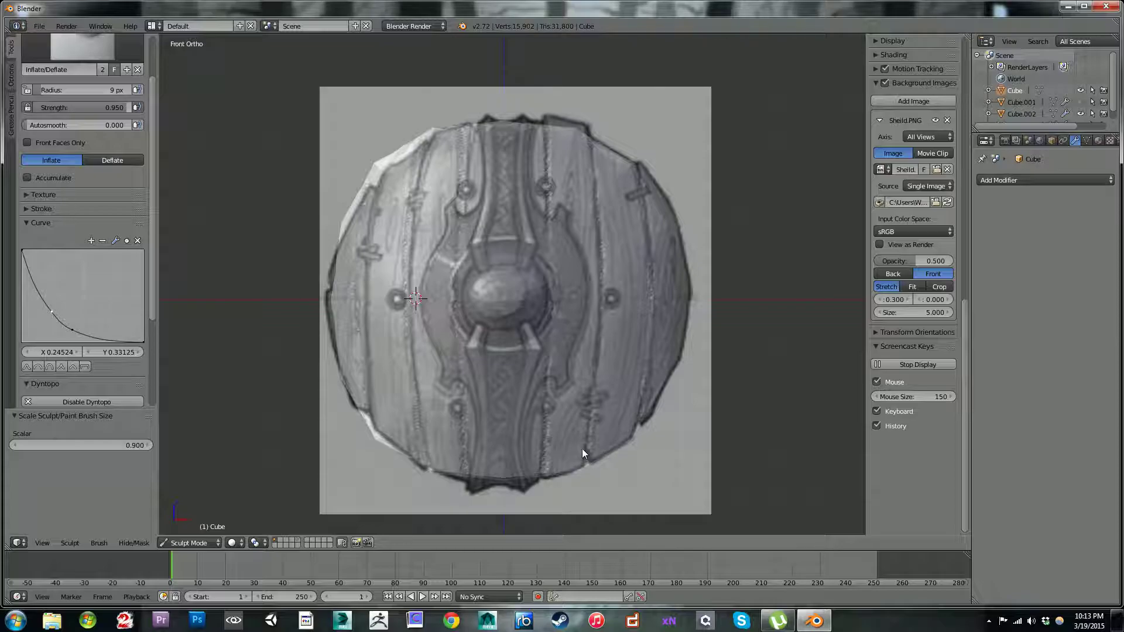
# Step: Touch up the lower end of the second seam and retrace the outermost right plank seam
pyautogui.keyDown('ctrl'); pyautogui.moveTo(581, 455); pyautogui.dragTo(594, 459); pyautogui.keyUp('ctrl')
pyautogui.keyDown('ctrl'); pyautogui.moveTo(641, 405); pyautogui.dragTo(640, 175); pyautogui.keyUp('ctrl')
pyautogui.keyDown('ctrl'); pyautogui.moveTo(642, 208); pyautogui.dragTo(649, 313); pyautogui.keyUp('ctrl')
pyautogui.moveTo(490, 180); pyautogui.dragTo(469, 166, button='middle')
pyautogui.press('KP_1')
pyautogui.scroll(4, 153, 114)
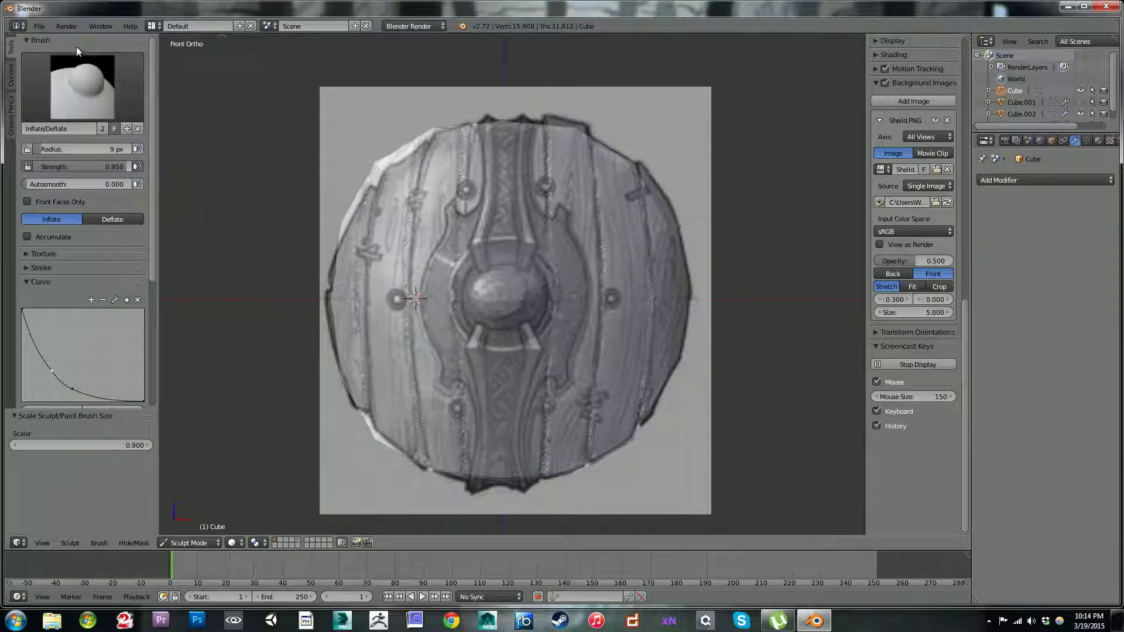
# Step: Pull the right planks' upper rim to the reference outline using the Grab brush at 22 to 26 px
pyautogui.click(88, 89)
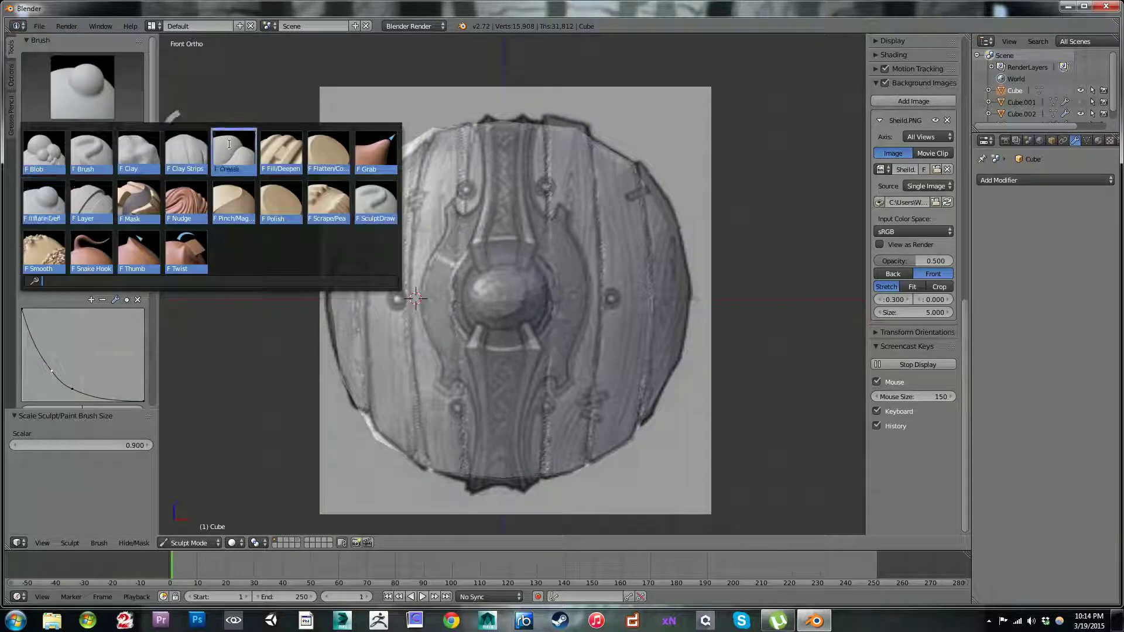
pyautogui.click(372, 151)
pyautogui.press(']')
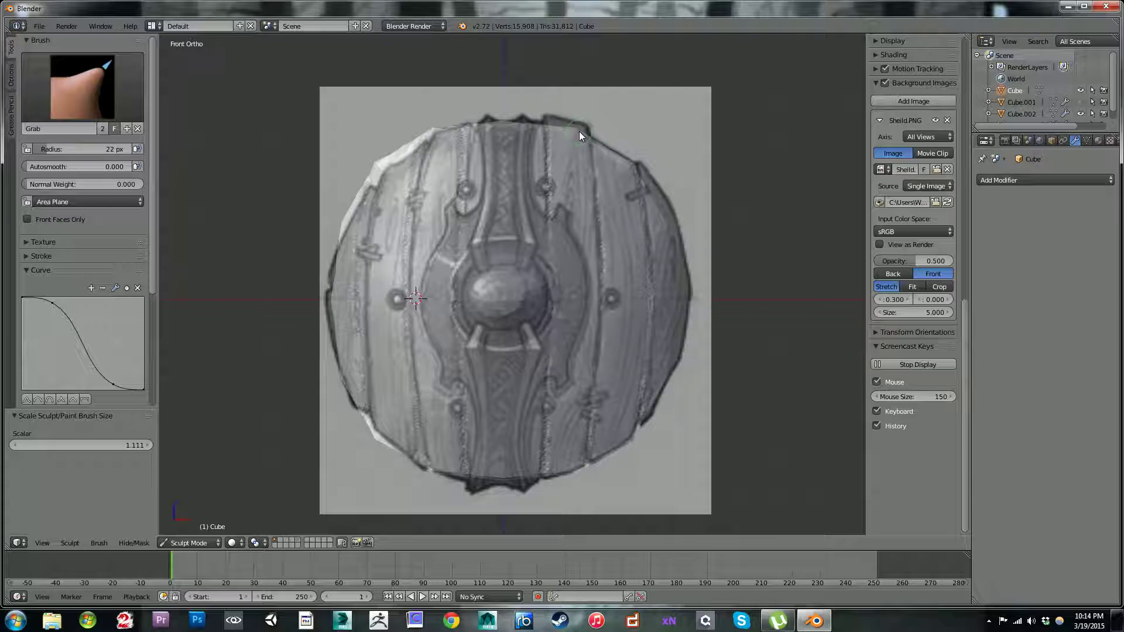
pyautogui.moveTo(576, 129)
pyautogui.mouseDown()
pyautogui.moveTo(587, 125)
pyautogui.moveTo(550, 118)
pyautogui.moveTo(574, 125)
pyautogui.mouseUp()
pyautogui.press(']')
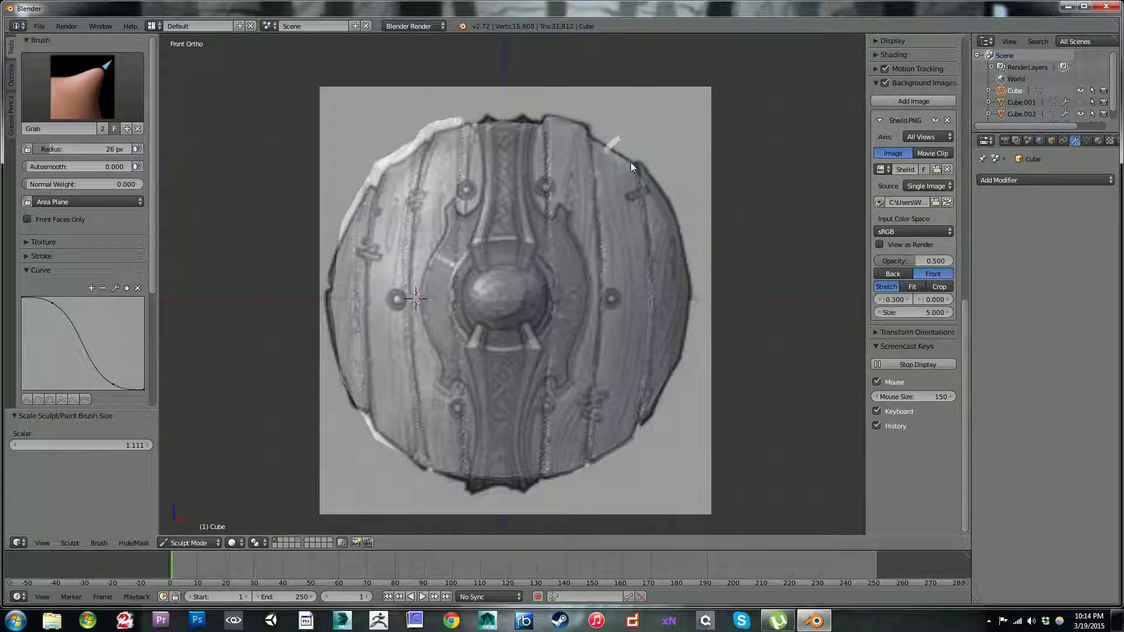
pyautogui.moveTo(630, 168)
pyautogui.mouseDown()
pyautogui.moveTo(650, 185)
pyautogui.moveTo(641, 179)
pyautogui.mouseUp()
pyautogui.moveTo(650, 199); pyautogui.dragTo(659, 209)
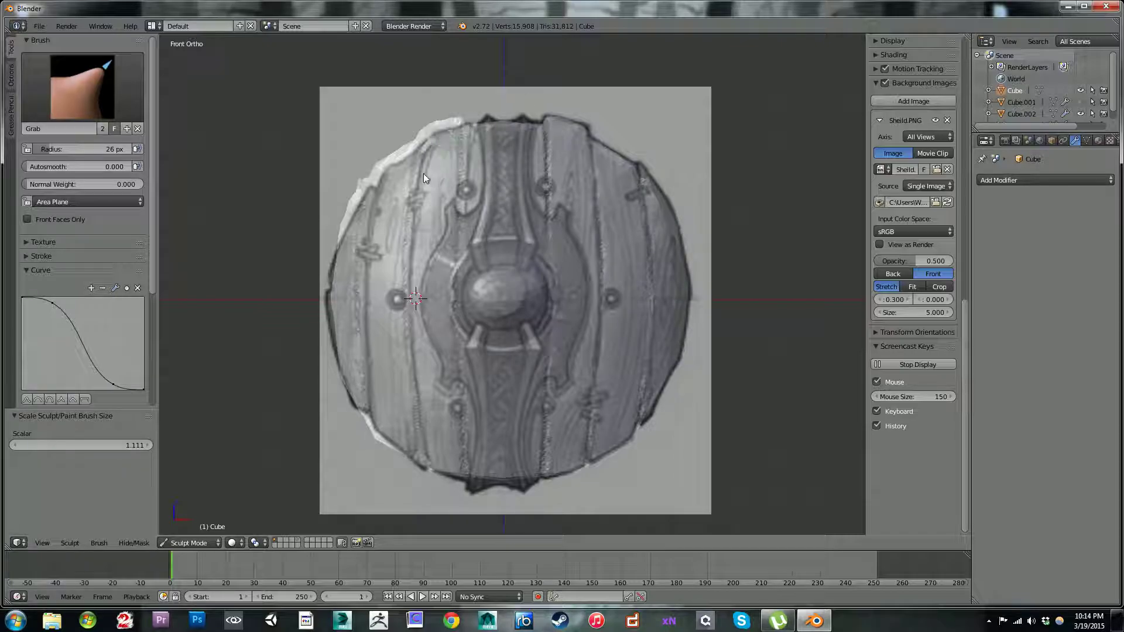
# Step: Carve a notch into the upper rim at the innermost right seam with the Inflate/Deflate brush at 9 px
pyautogui.moveTo(476, 111)
pyautogui.mouseDown(button='middle')
pyautogui.moveTo(491, 161)
pyautogui.moveTo(439, 161)
pyautogui.moveTo(487, 127)
pyautogui.moveTo(533, 161)
pyautogui.moveTo(624, 193)
pyautogui.moveTo(686, 178)
pyautogui.moveTo(515, 146)
pyautogui.moveTo(483, 152)
pyautogui.moveTo(492, 163)
pyautogui.moveTo(542, 152)
pyautogui.mouseUp(button='middle')
pyautogui.click(95, 93)
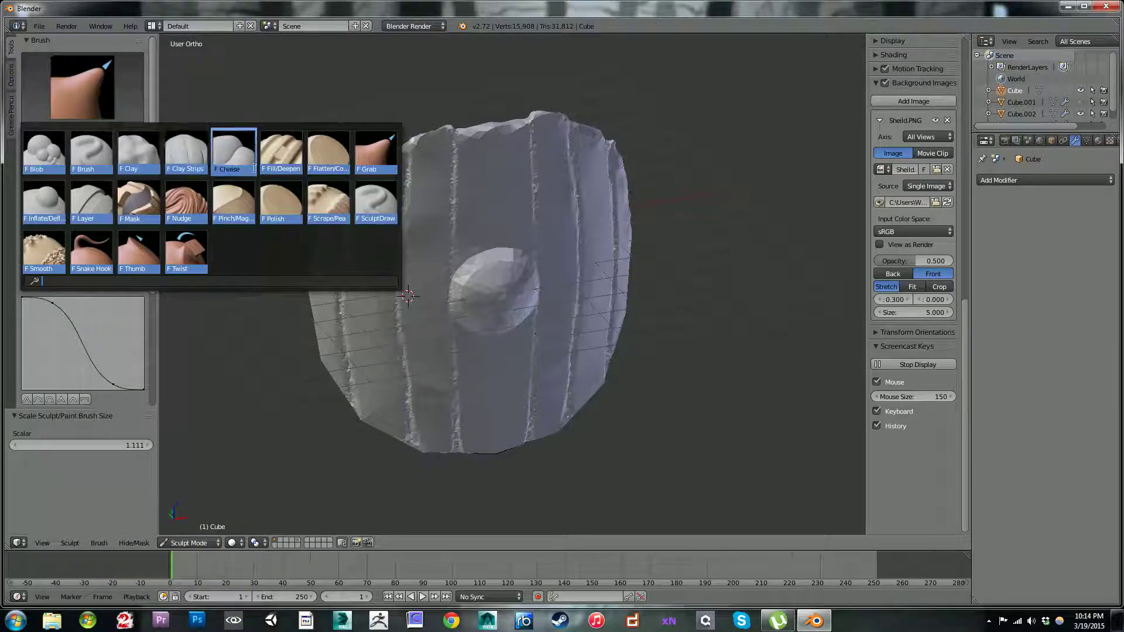
pyautogui.click(50, 205)
pyautogui.moveTo(623, 120); pyautogui.dragTo(580, 150, button='middle')
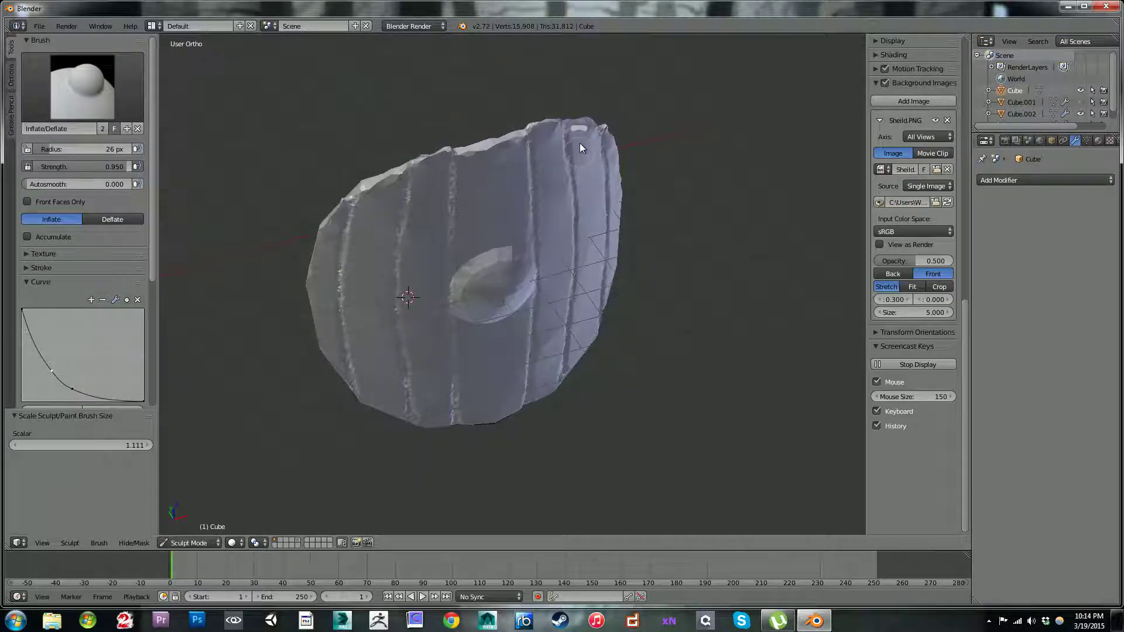
pyautogui.press('[')
pyautogui.press('[')
pyautogui.press('[')
pyautogui.press('[')
pyautogui.press('[')
pyautogui.press('[')
pyautogui.press('[')
pyautogui.keyDown('ctrl'); pyautogui.moveTo(520, 137); pyautogui.dragTo(526, 137); pyautogui.keyUp('ctrl')
pyautogui.keyDown('ctrl'); pyautogui.moveTo(528, 139); pyautogui.dragTo(525, 130); pyautogui.keyUp('ctrl')
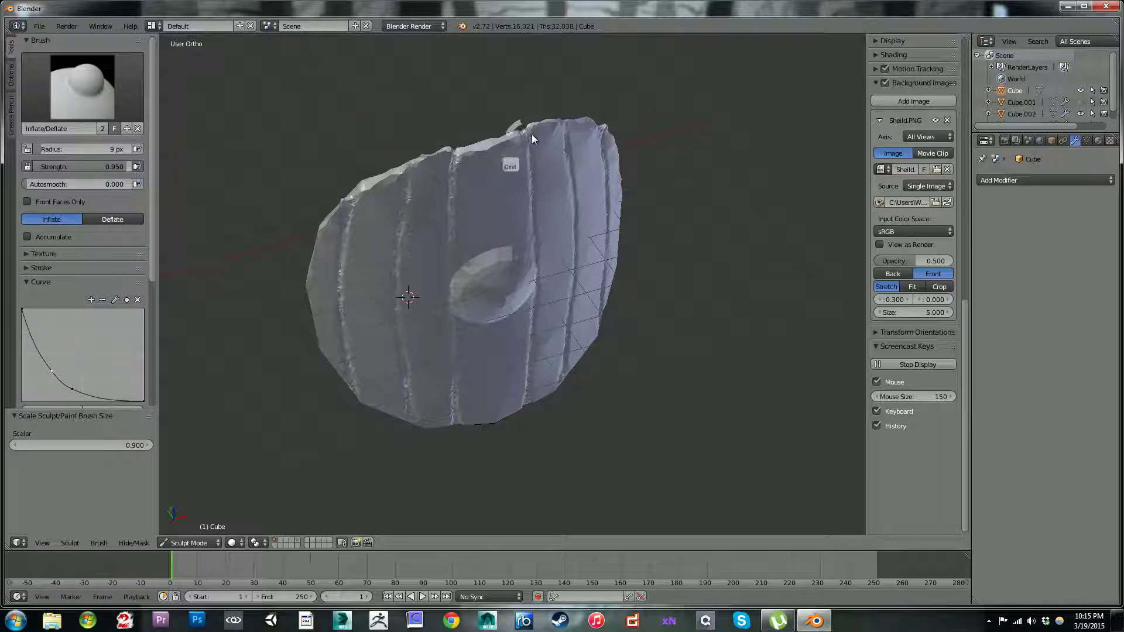
# Step: Extend the second and outermost right plank seams over the thickness of the upper rim
pyautogui.moveTo(479, 68); pyautogui.dragTo(591, 125, button='middle')
pyautogui.moveTo(706, 130); pyautogui.dragTo(707, 174, button='middle')
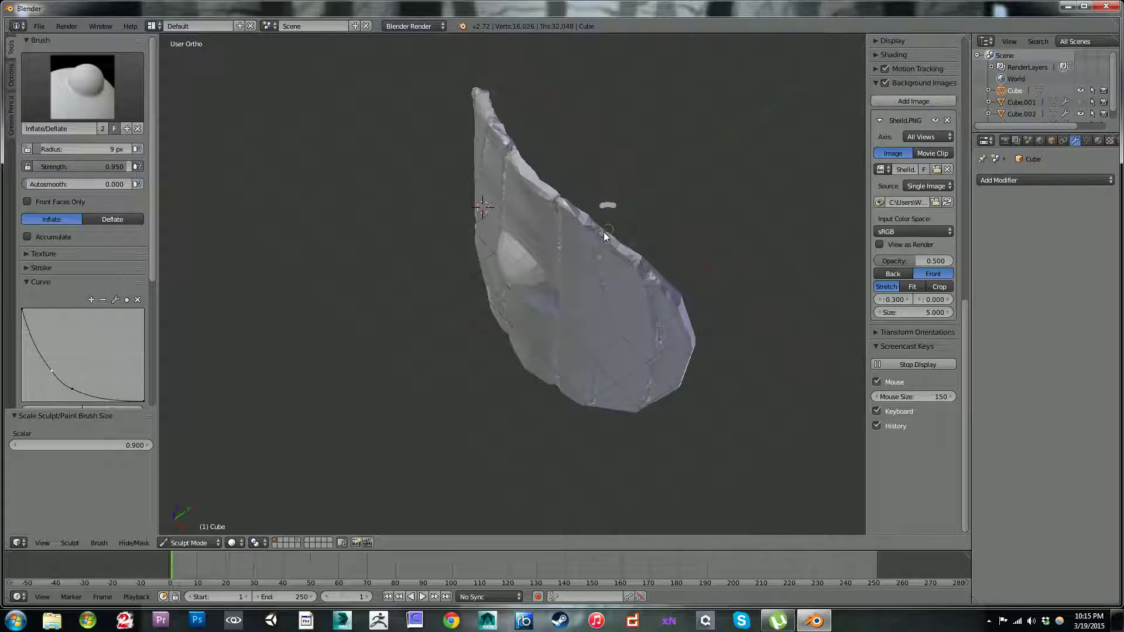
pyautogui.keyDown('ctrl'); pyautogui.moveTo(594, 233); pyautogui.dragTo(592, 238); pyautogui.keyUp('ctrl')
pyautogui.moveTo(585, 120)
pyautogui.mouseDown(button='middle')
pyautogui.moveTo(635, 67)
pyautogui.moveTo(627, 59)
pyautogui.moveTo(581, 116)
pyautogui.moveTo(624, 140)
pyautogui.mouseUp(button='middle')
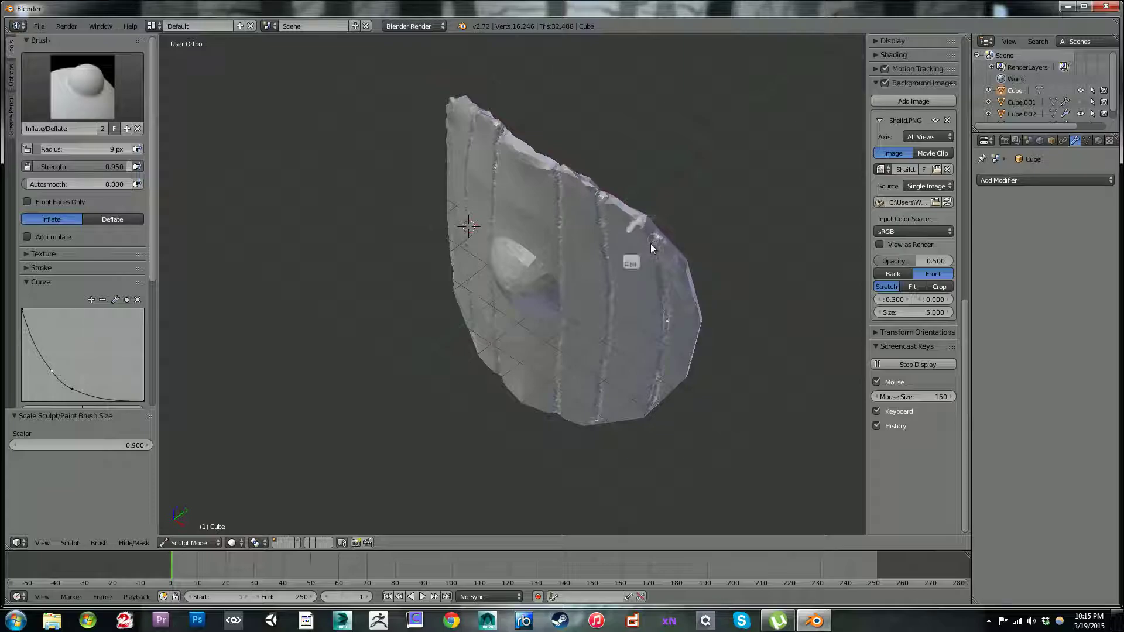
pyautogui.moveTo(647, 247)
pyautogui.keyDown('ctrl'); pyautogui.mouseDown()
pyautogui.moveTo(658, 226)
pyautogui.moveTo(648, 250)
pyautogui.mouseUp(); pyautogui.keyUp('ctrl')
pyautogui.moveTo(672, 125); pyautogui.dragTo(705, 163, button='middle')
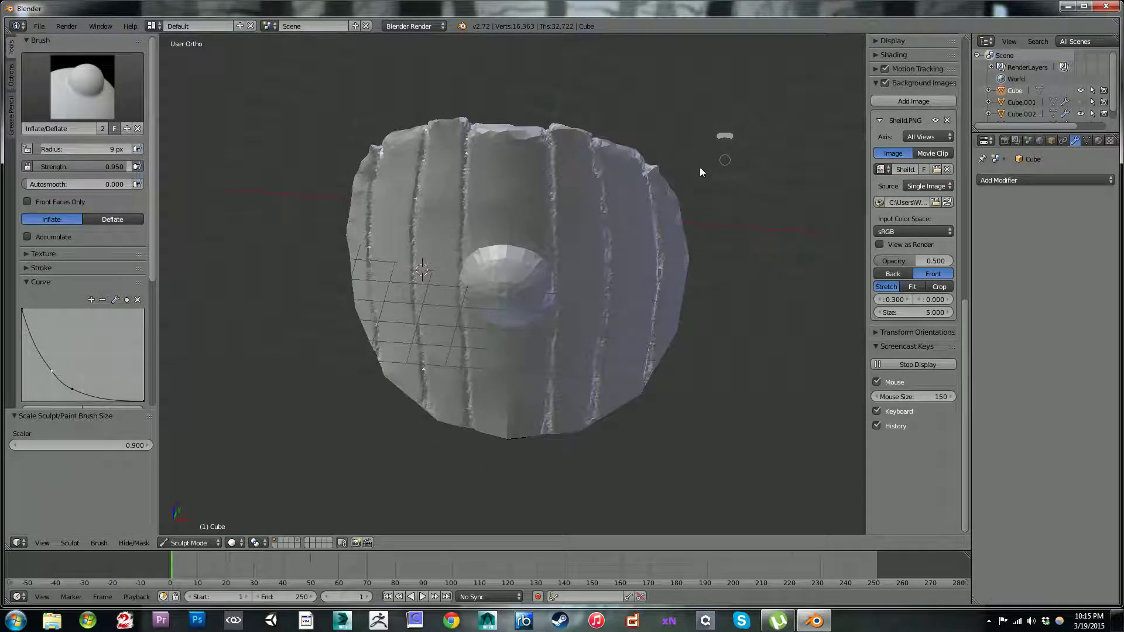
pyautogui.keyDown('ctrl'); pyautogui.moveTo(647, 168); pyautogui.dragTo(651, 186); pyautogui.keyUp('ctrl')
# Step: Set the dynamic topology detail size to 7.10 px and roughen the lower rim with a 24 px Inflate/Deflate brush
pyautogui.moveTo(623, 61); pyautogui.dragTo(617, 231, button='middle')
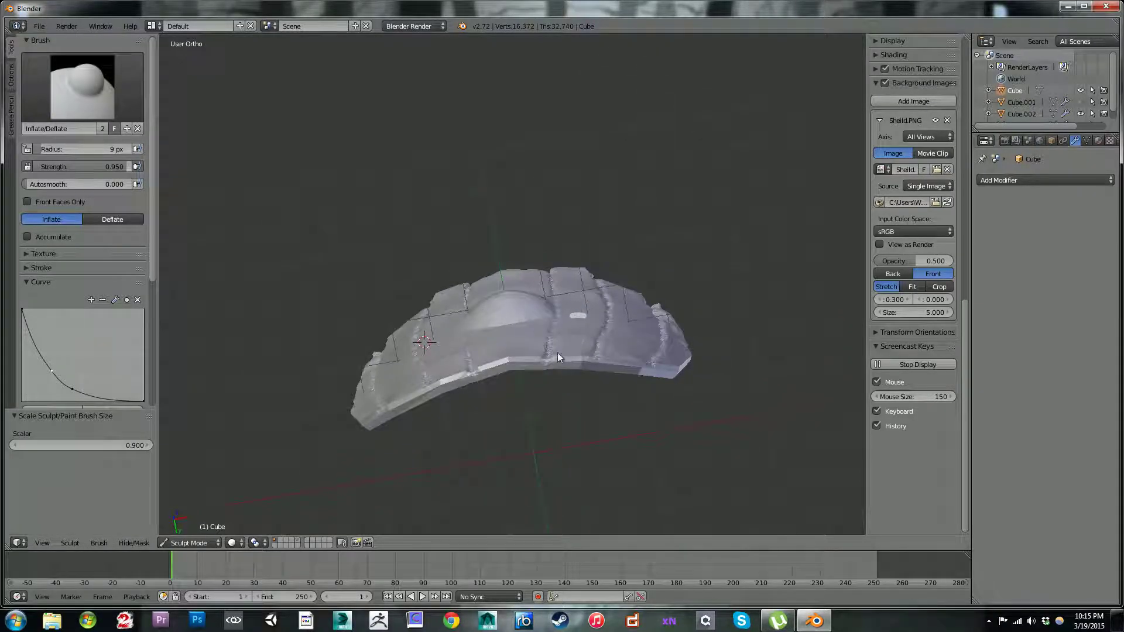
pyautogui.press(']')
pyautogui.press(']')
pyautogui.press(']')
pyautogui.press(']')
pyautogui.press(']')
pyautogui.press(']')
pyautogui.press(']')
pyautogui.press(']')
pyautogui.scroll(-4, 154, 214)
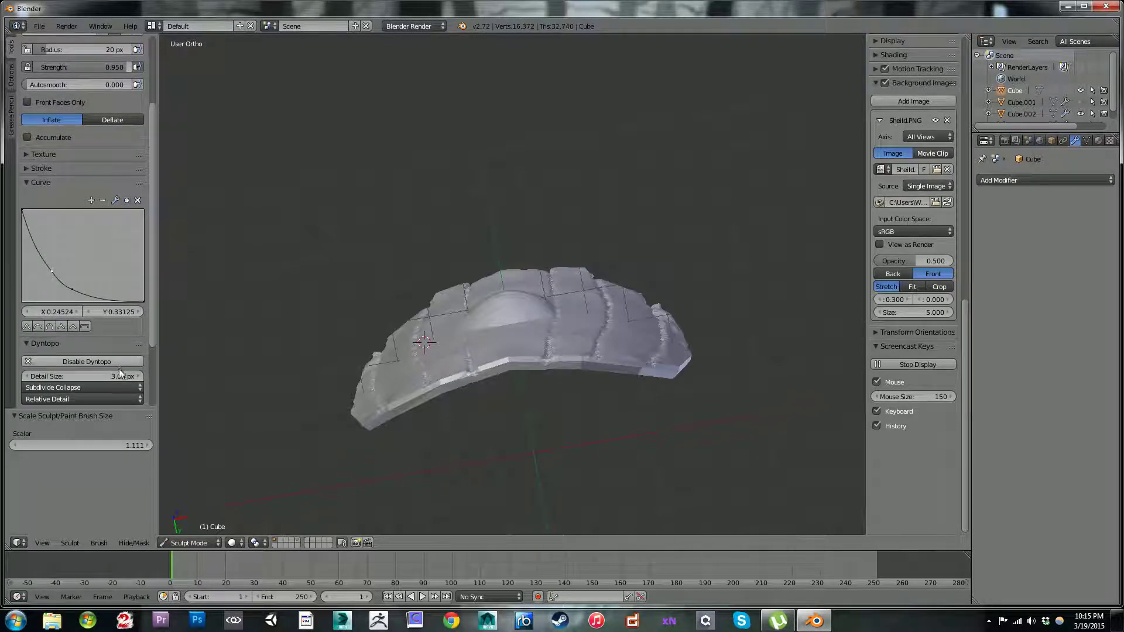
pyautogui.moveTo(115, 377); pyautogui.dragTo(143, 377)
pyautogui.press(']')
pyautogui.press(']')
pyautogui.moveTo(543, 367)
pyautogui.mouseDown()
pyautogui.moveTo(634, 368)
pyautogui.moveTo(653, 380)
pyautogui.mouseUp()
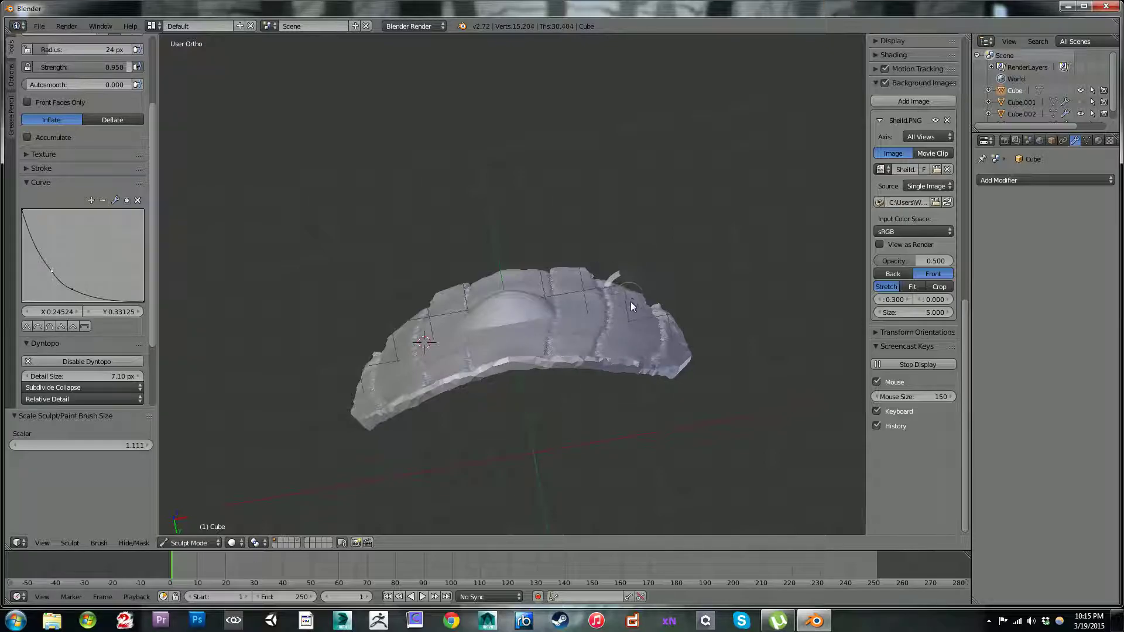
pyautogui.hotkey('ctrl', 'z')
pyautogui.moveTo(640, 385)
pyautogui.mouseDown()
pyautogui.moveTo(628, 370)
pyautogui.moveTo(665, 374)
pyautogui.mouseUp()
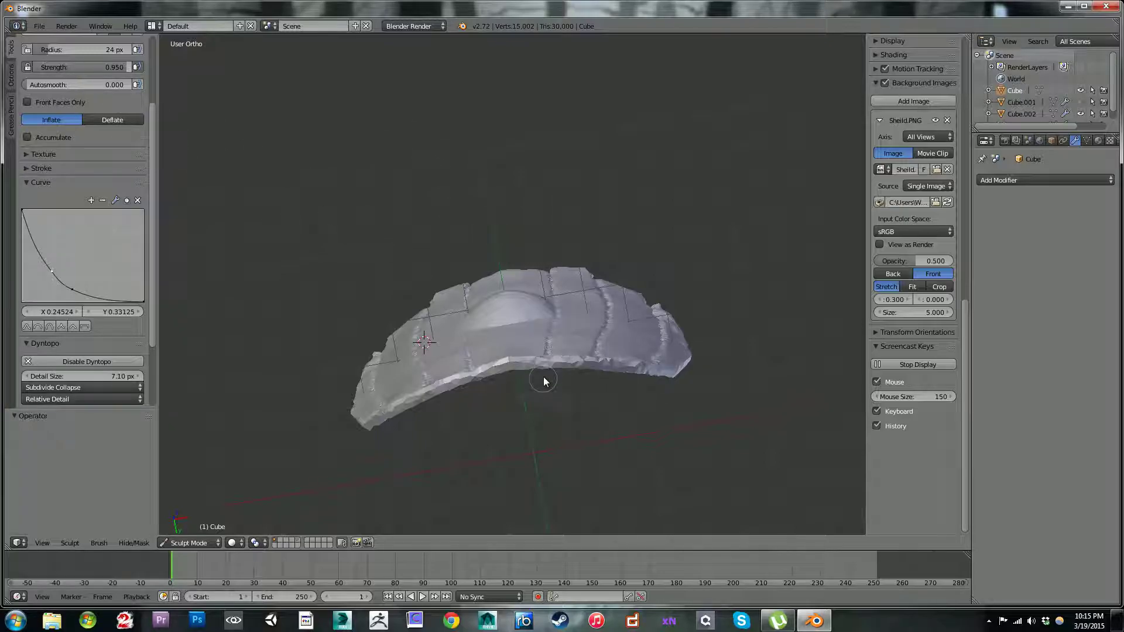
# Step: Smooth the roughened lower rim with the Smooth brush, redoing the first smoothing attempt at an adjusted strength
pyautogui.moveTo(547, 362); pyautogui.dragTo(523, 364)
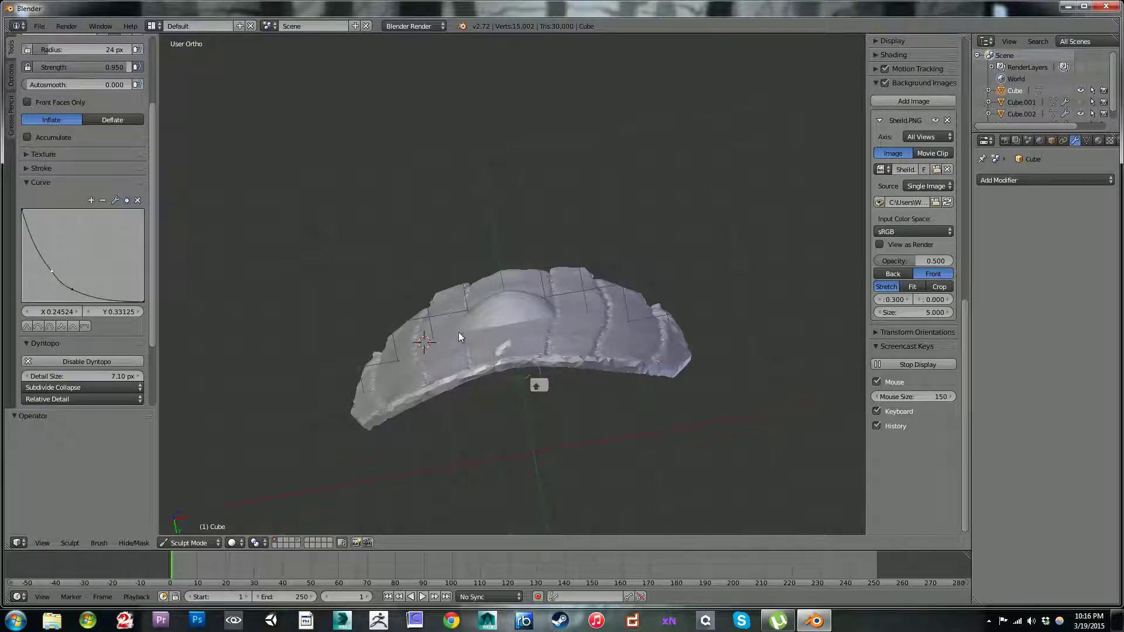
pyautogui.hotkey('ctrl', 'z')
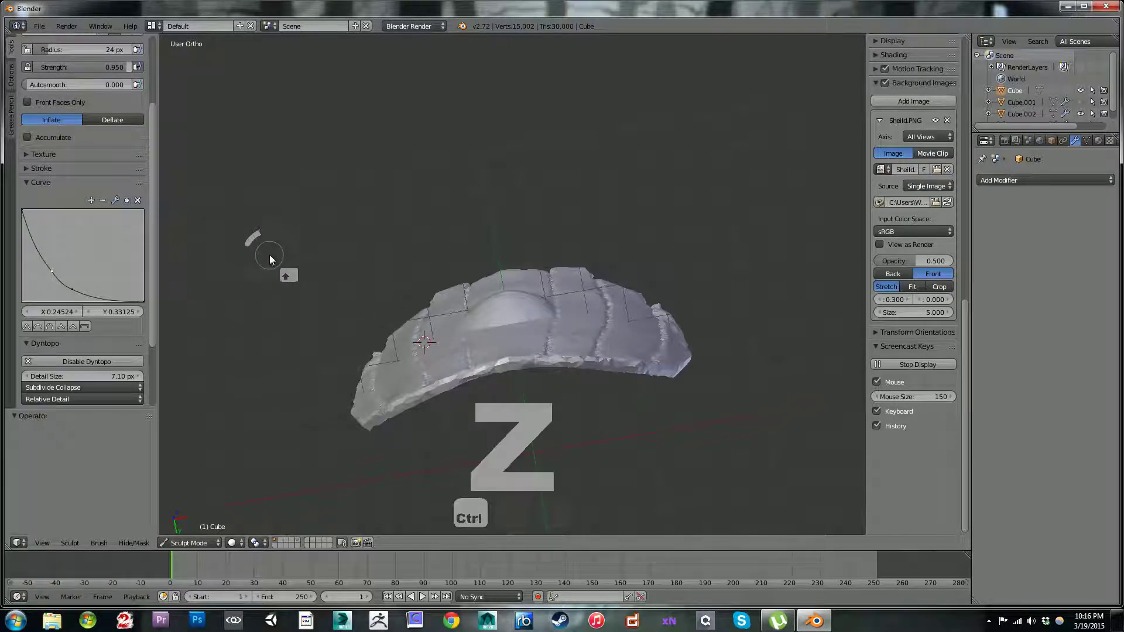
pyautogui.scroll(4, 149, 175)
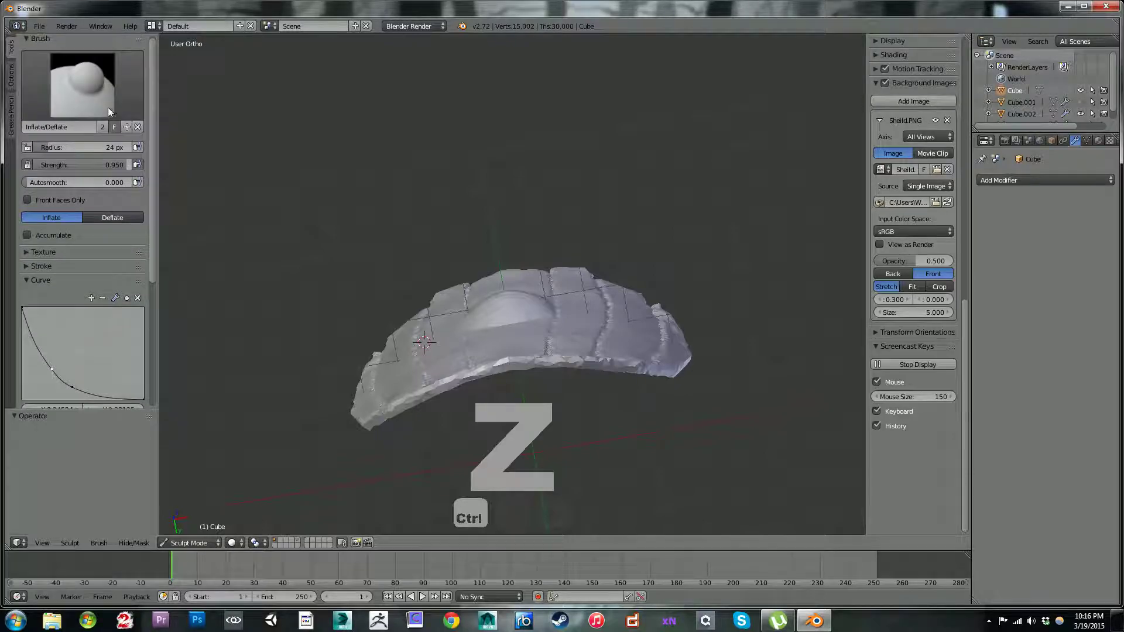
pyautogui.click(110, 104)
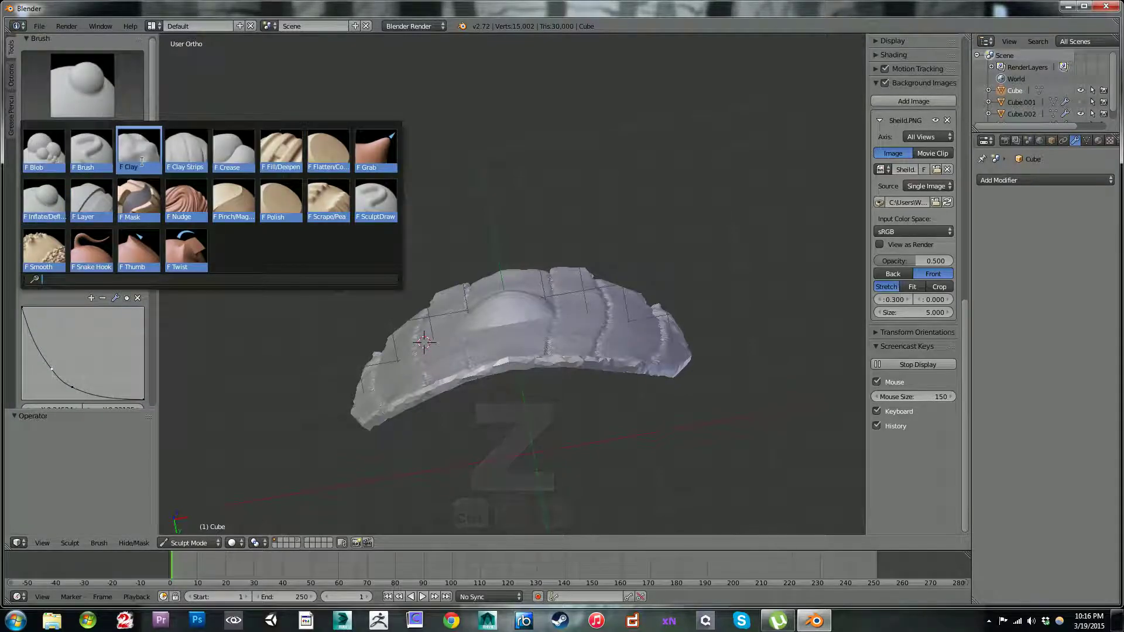
pyautogui.click(42, 256)
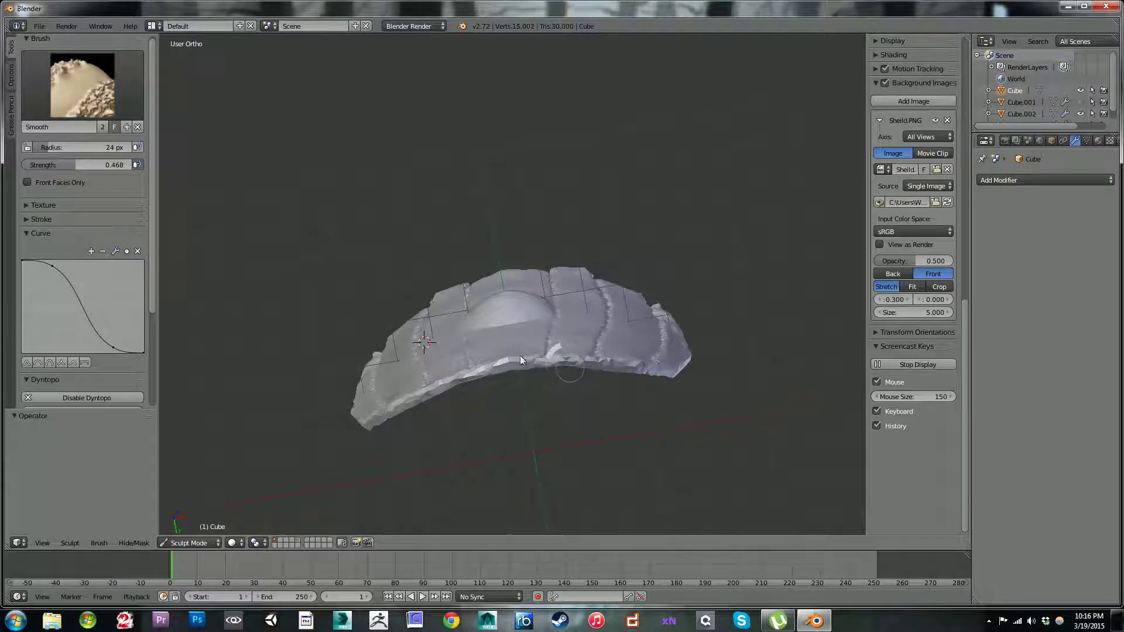
pyautogui.moveTo(89, 167); pyautogui.dragTo(65, 168)
pyautogui.moveTo(486, 356)
pyautogui.mouseDown()
pyautogui.moveTo(505, 371)
pyautogui.moveTo(547, 362)
pyautogui.moveTo(667, 372)
pyautogui.moveTo(591, 361)
pyautogui.mouseUp()
# Step: Start a notch in the lower rim at the innermost right seam with the Inflate/Deflate brush at 18 px
pyautogui.moveTo(562, 221)
pyautogui.mouseDown(button='middle')
pyautogui.moveTo(553, 301)
pyautogui.moveTo(579, 331)
pyautogui.moveTo(568, 192)
pyautogui.mouseUp(button='middle')
pyautogui.click(107, 94)
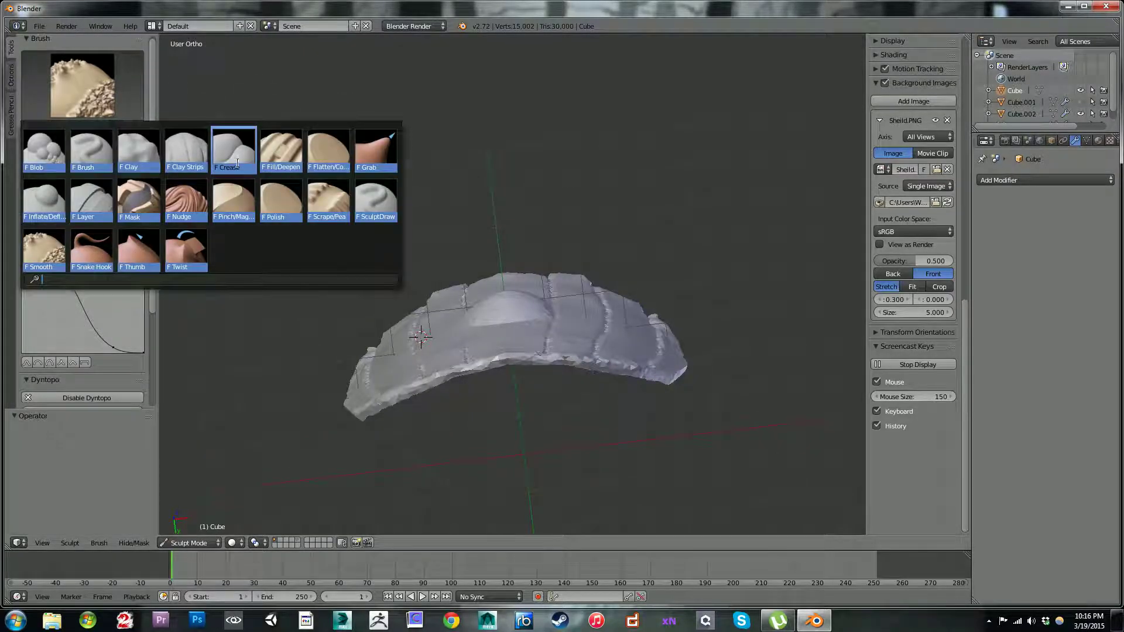
pyautogui.click(44, 200)
pyautogui.moveTo(463, 219)
pyautogui.mouseDown(button='middle')
pyautogui.moveTo(577, 244)
pyautogui.moveTo(578, 345)
pyautogui.mouseUp(button='middle')
pyautogui.press('[')
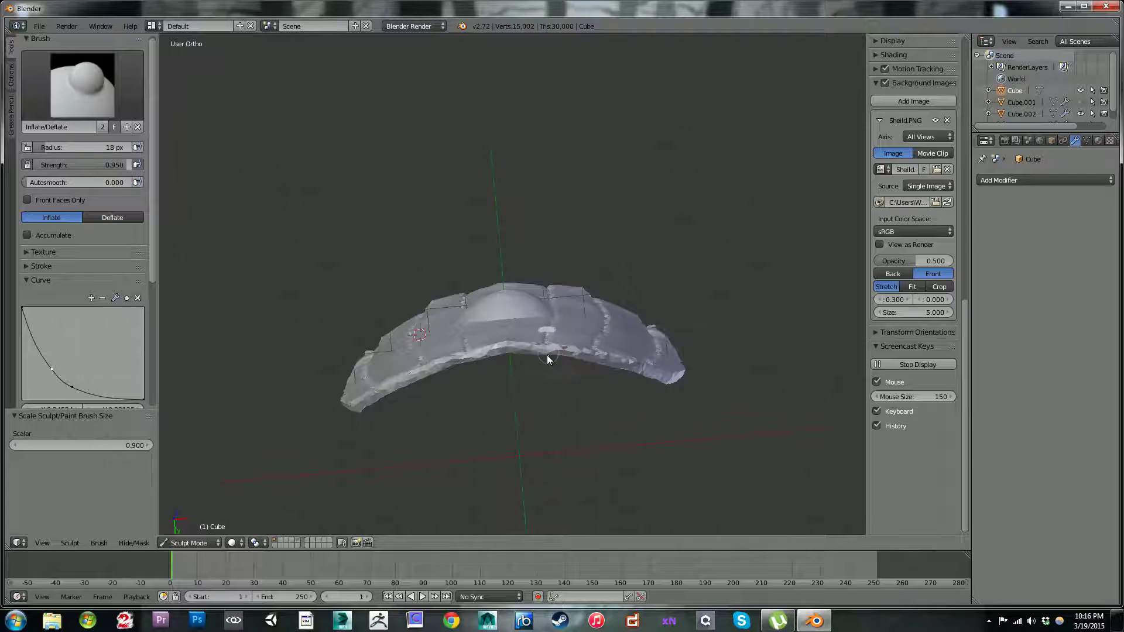
pyautogui.keyDown('ctrl'); pyautogui.moveTo(544, 348); pyautogui.dragTo(545, 358); pyautogui.keyUp('ctrl')
# Step: Set the detail size to 3.00 px and recarve the innermost right seam's lower rim notch with a smaller brush
pyautogui.press('[')
pyautogui.press('[')
pyautogui.scroll(-2, 154, 286)
pyautogui.scroll(-5, 149, 316)
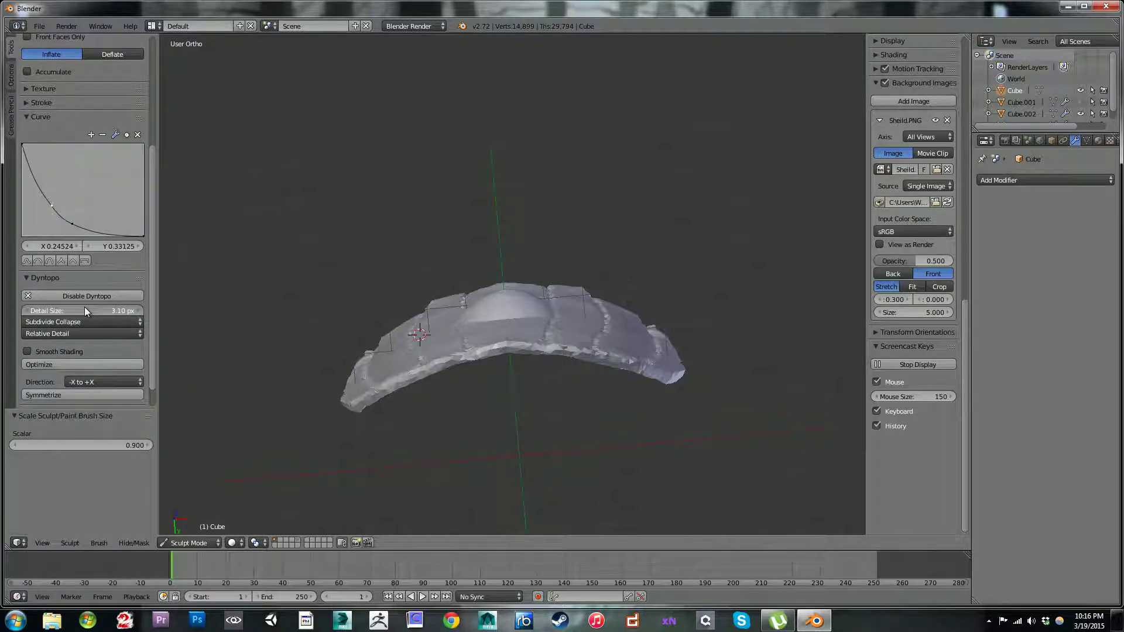
pyautogui.moveTo(92, 308); pyautogui.dragTo(82, 307)
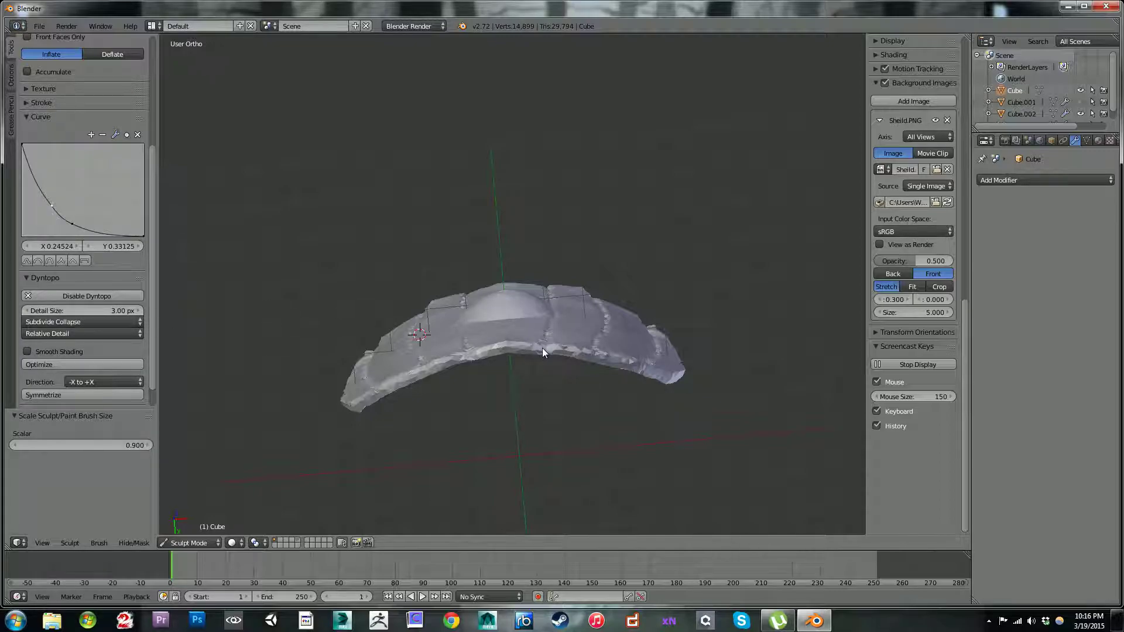
pyautogui.moveTo(541, 355)
pyautogui.keyDown('ctrl'); pyautogui.mouseDown()
pyautogui.moveTo(545, 343)
pyautogui.moveTo(542, 357)
pyautogui.moveTo(602, 346)
pyautogui.moveTo(546, 352)
pyautogui.mouseUp(); pyautogui.keyUp('ctrl')
# Step: Carve the second and outermost right plank seams through the lower rim's thickness
pyautogui.moveTo(619, 214); pyautogui.dragTo(598, 203, button='middle')
pyautogui.keyDown('ctrl'); pyautogui.moveTo(604, 331); pyautogui.dragTo(598, 332); pyautogui.keyUp('ctrl')
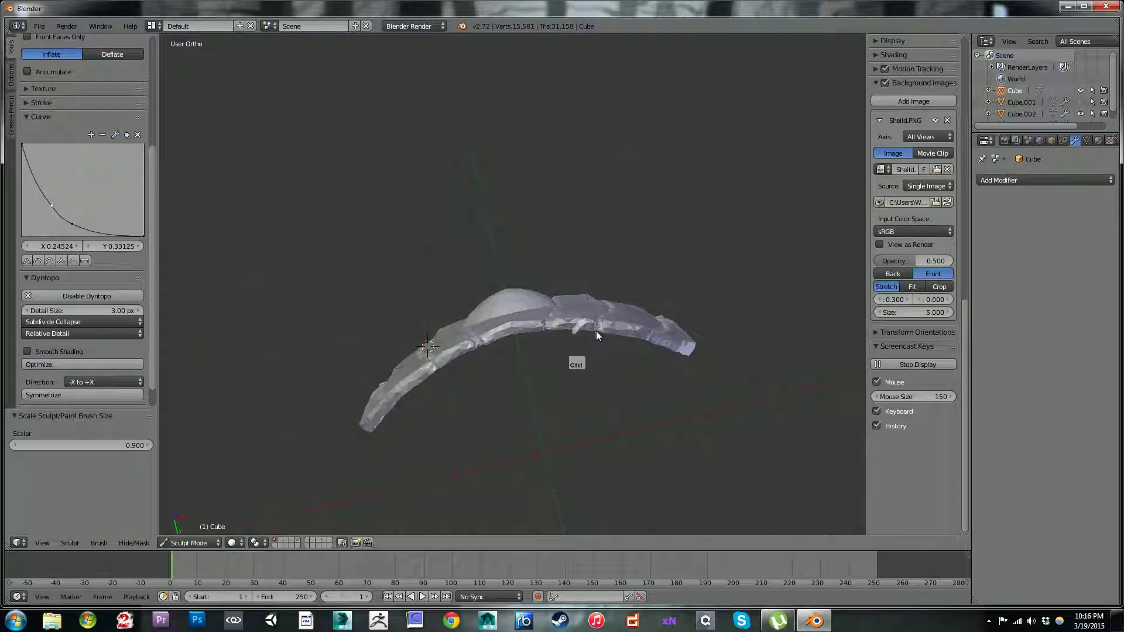
pyautogui.moveTo(662, 220)
pyautogui.mouseDown(button='middle')
pyautogui.moveTo(598, 264)
pyautogui.moveTo(683, 355)
pyautogui.moveTo(595, 239)
pyautogui.moveTo(665, 241)
pyautogui.mouseUp(button='middle')
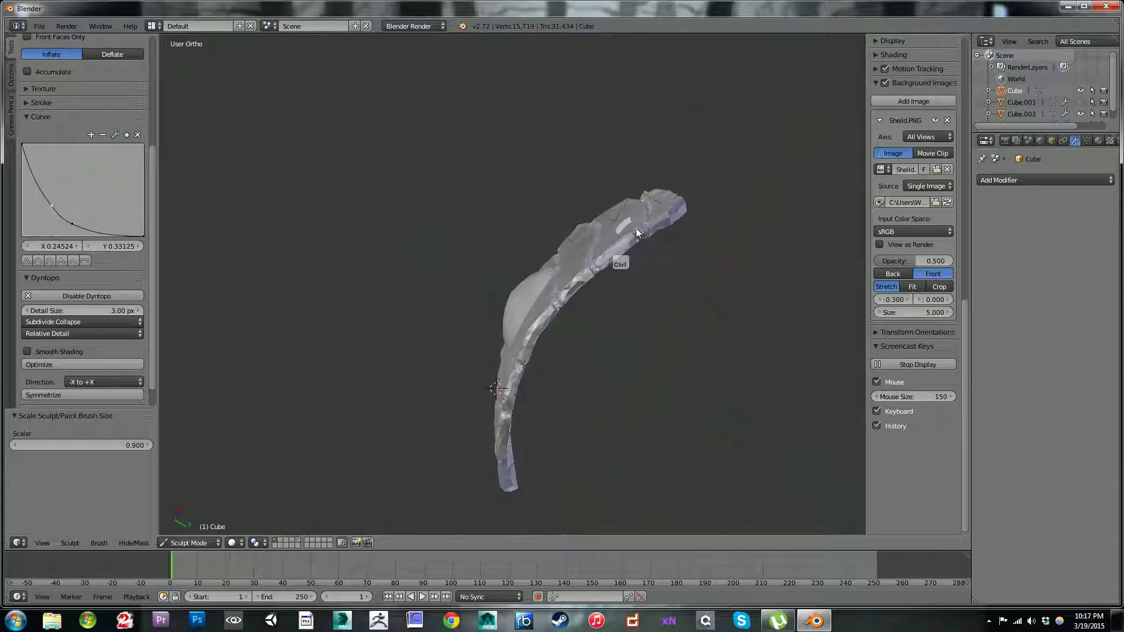
pyautogui.click(638, 237)
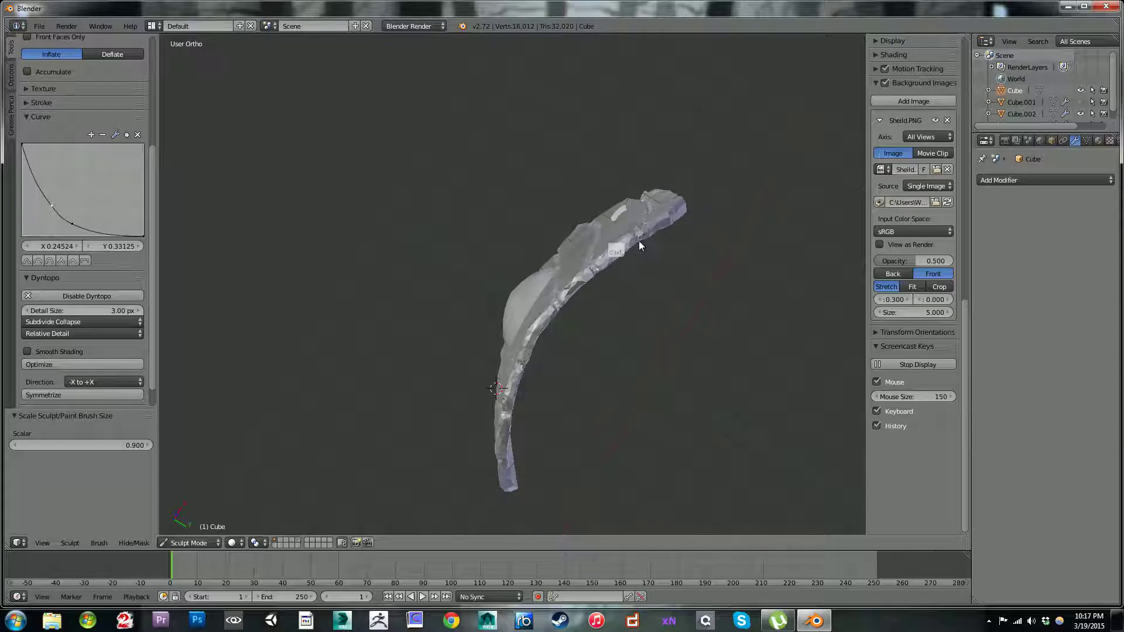
pyautogui.moveTo(638, 237)
pyautogui.mouseDown(button='middle')
pyautogui.moveTo(720, 192)
pyautogui.moveTo(779, 275)
pyautogui.moveTo(751, 217)
pyautogui.moveTo(701, 160)
pyautogui.moveTo(702, 195)
pyautogui.mouseUp(button='middle')
pyautogui.keyDown('ctrl'); pyautogui.click(641, 240); pyautogui.keyUp('ctrl')
# Step: Set the dynamic topology detail size to 2.00 px and try small dents on the domed boss, undoing them
pyautogui.moveTo(641, 151); pyautogui.dragTo(626, 246, button='middle')
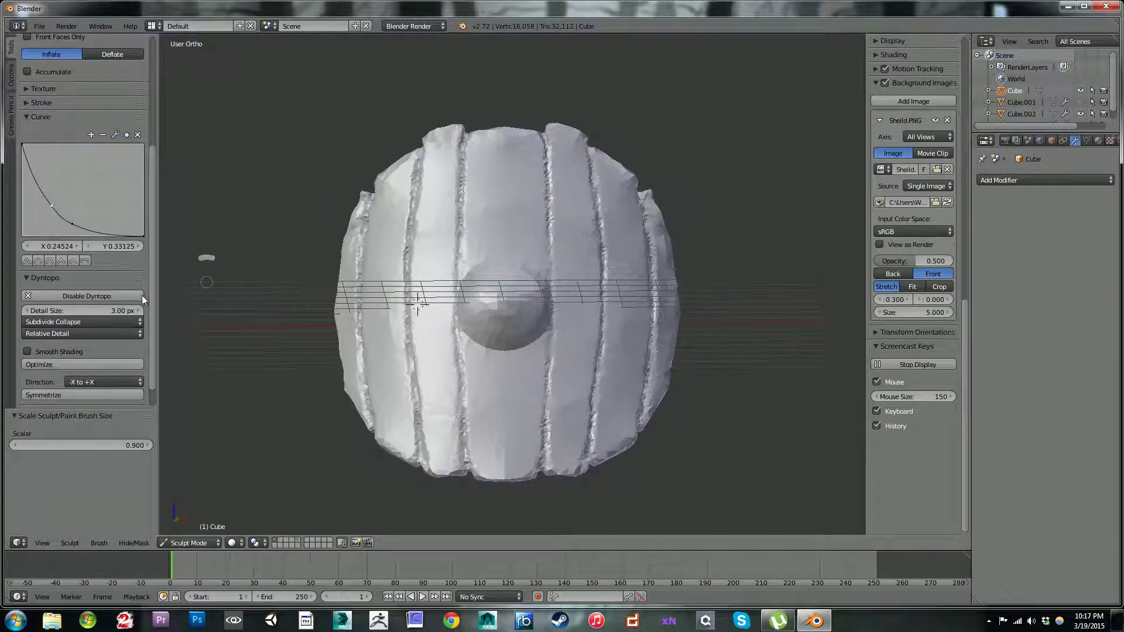
pyautogui.moveTo(45, 311); pyautogui.dragTo(45, 308)
pyautogui.keyDown('ctrl'); pyautogui.click(500, 338); pyautogui.keyUp('ctrl')
pyautogui.moveTo(491, 338); pyautogui.dragTo(485, 325)
pyautogui.hotkey('ctrl', 'z')
pyautogui.hotkey('ctrl', 'z')
pyautogui.keyDown('ctrl'); pyautogui.moveTo(526, 188); pyautogui.dragTo(564, 212, button='middle'); pyautogui.keyUp('ctrl')
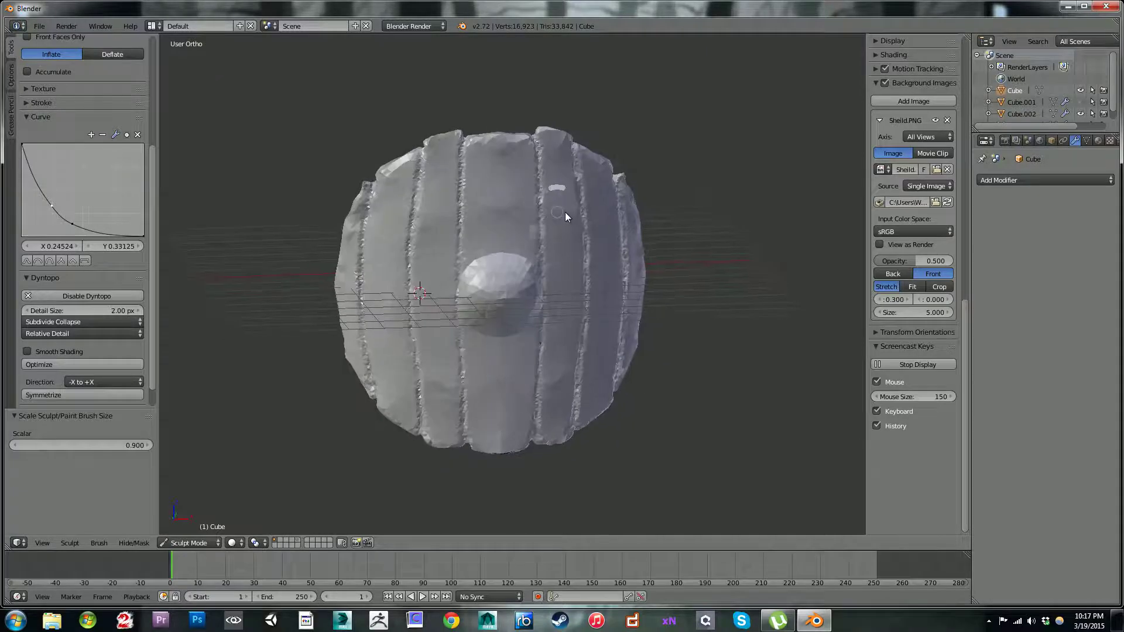
pyautogui.hotkey('ctrl', 'z')
pyautogui.hotkey('ctrl', 'z')
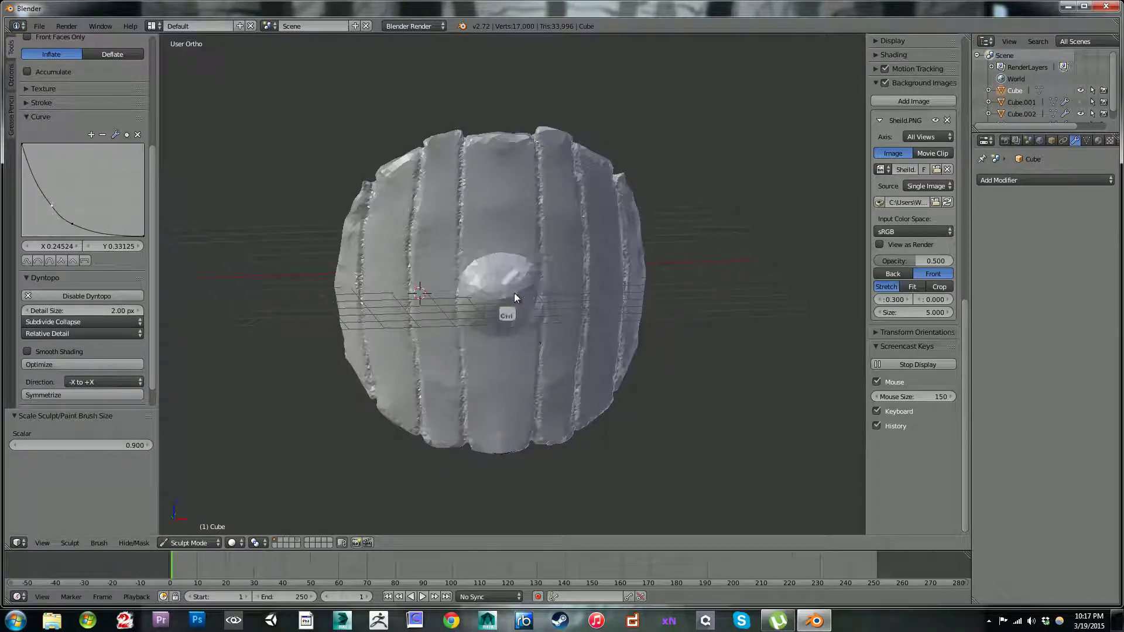
pyautogui.keyDown('ctrl'); pyautogui.click(518, 274); pyautogui.keyUp('ctrl')
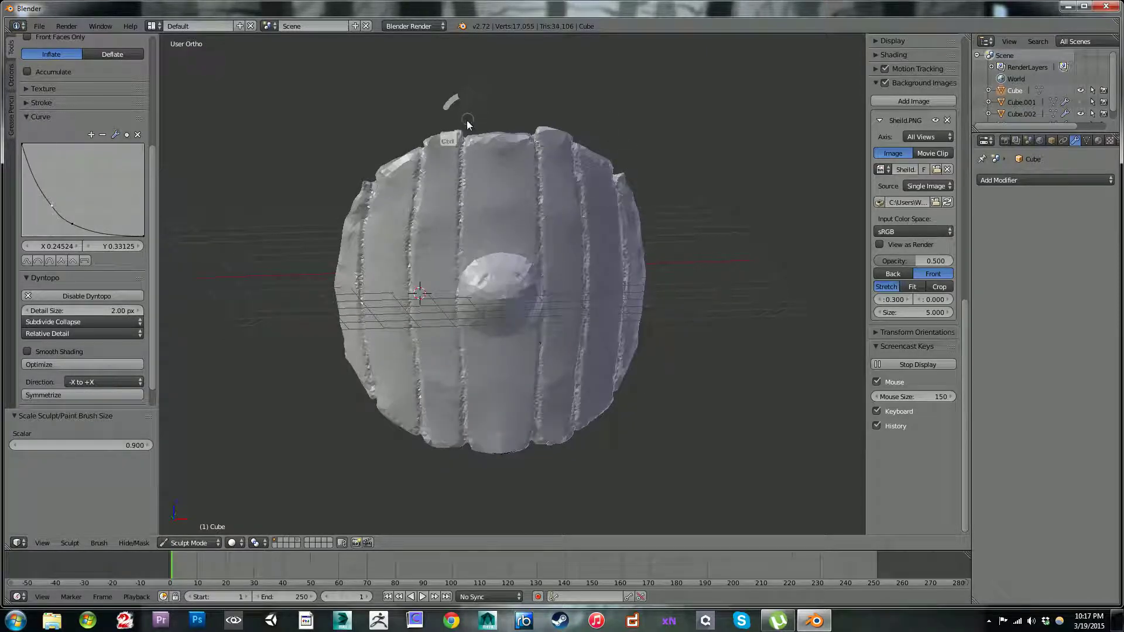
pyautogui.hotkey('ctrl', 'z')
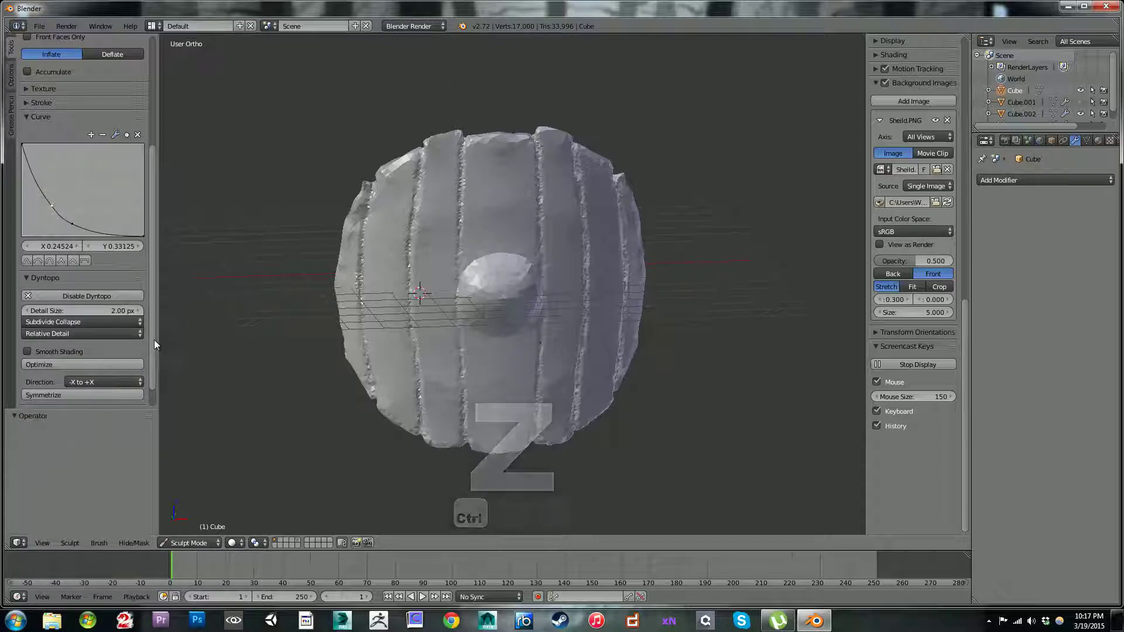
# Step: With a slightly smaller brush in front view, carve vertical wood-grain lines into the plank between the second and outermost right seams
pyautogui.scroll(-1, 154, 345)
pyautogui.scroll(-1, 153, 321)
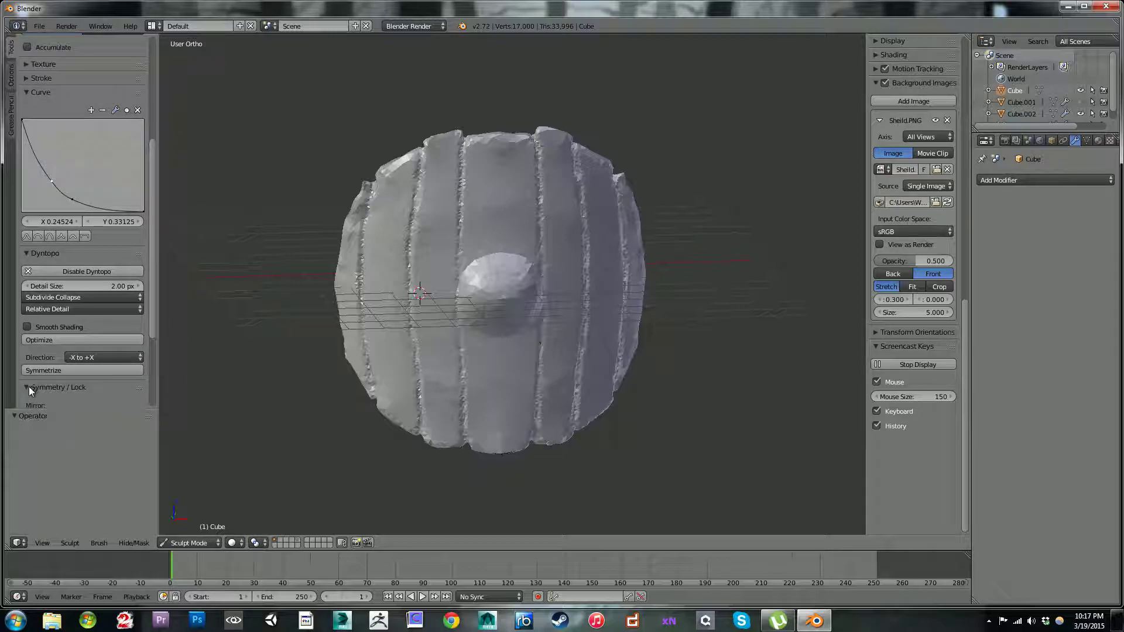
pyautogui.click(39, 372)
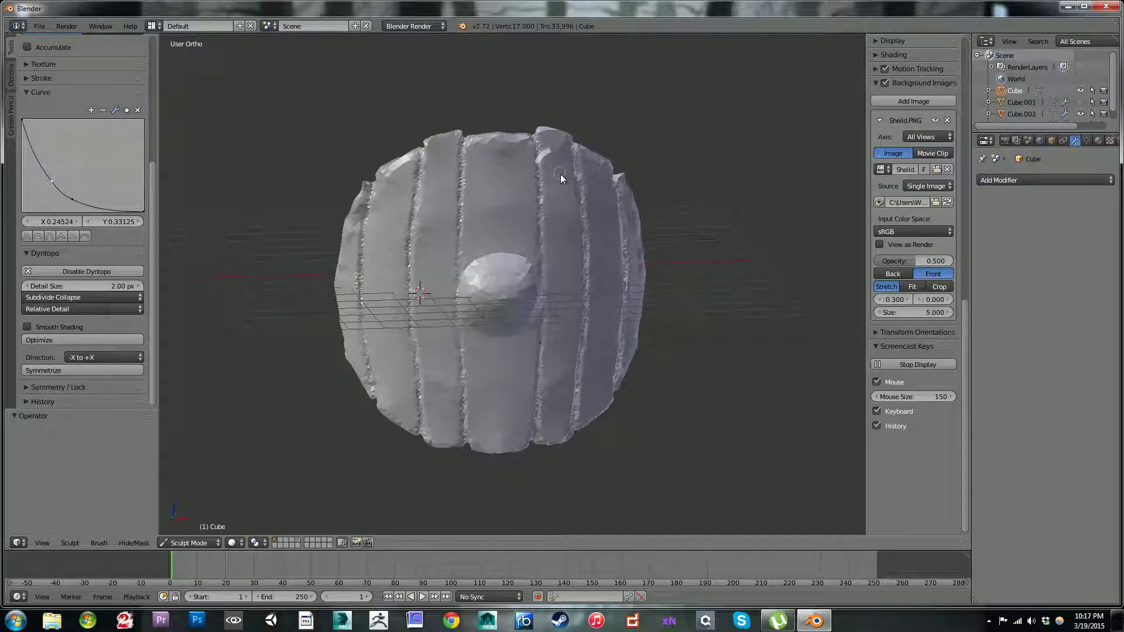
pyautogui.press('KP_1')
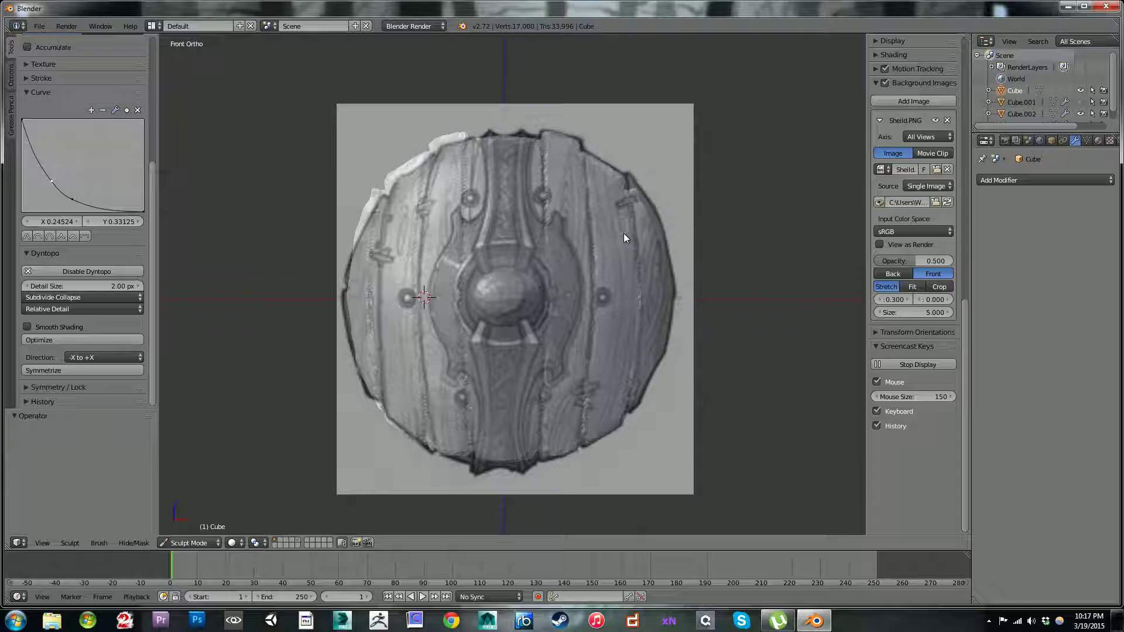
pyautogui.press('[')
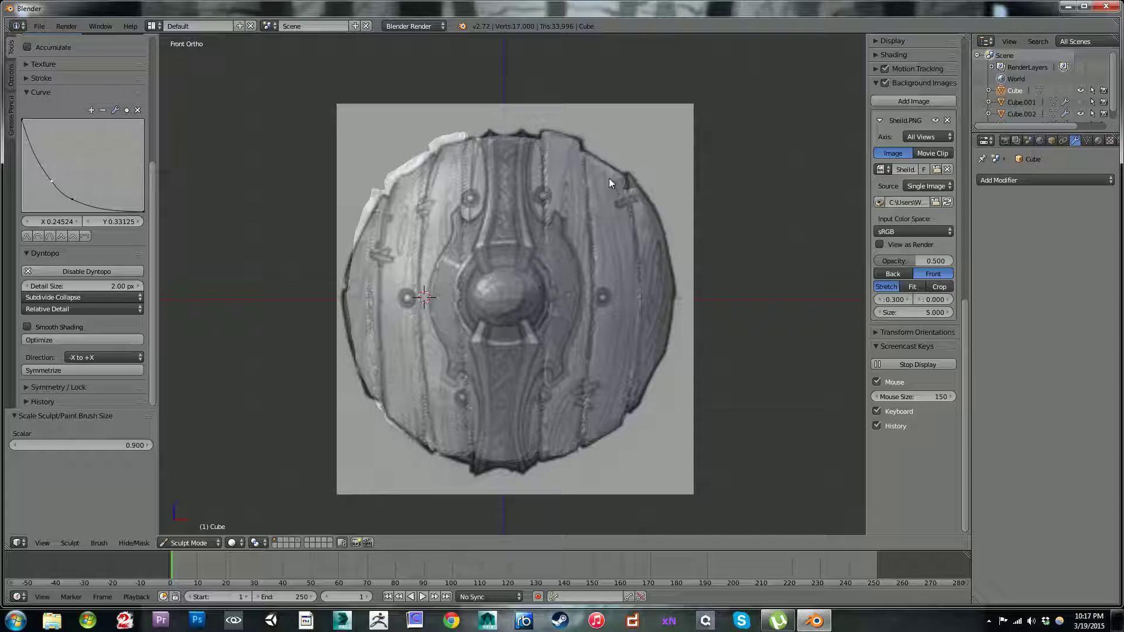
pyautogui.keyDown('ctrl'); pyautogui.moveTo(611, 184); pyautogui.dragTo(620, 237); pyautogui.keyUp('ctrl')
pyautogui.keyDown('ctrl'); pyautogui.moveTo(629, 282); pyautogui.dragTo(632, 299); pyautogui.keyUp('ctrl')
pyautogui.moveTo(610, 166)
pyautogui.keyDown('ctrl'); pyautogui.mouseDown()
pyautogui.moveTo(603, 193)
pyautogui.moveTo(624, 391)
pyautogui.moveTo(601, 432)
pyautogui.mouseUp(); pyautogui.keyUp('ctrl')
pyautogui.moveTo(606, 360)
pyautogui.keyDown('ctrl'); pyautogui.mouseDown()
pyautogui.moveTo(611, 430)
pyautogui.moveTo(602, 363)
pyautogui.moveTo(605, 392)
pyautogui.mouseUp(); pyautogui.keyUp('ctrl')
pyautogui.keyDown('ctrl'); pyautogui.moveTo(599, 312); pyautogui.dragTo(603, 355); pyautogui.keyUp('ctrl')
pyautogui.keyDown('ctrl'); pyautogui.moveTo(611, 300); pyautogui.dragTo(609, 353); pyautogui.keyUp('ctrl')
# Step: Carve vertical wood-grain lines down the plank between the innermost and second right seams
pyautogui.moveTo(613, 247)
pyautogui.keyDown('ctrl'); pyautogui.mouseDown()
pyautogui.moveTo(620, 271)
pyautogui.moveTo(598, 261)
pyautogui.moveTo(601, 229)
pyautogui.moveTo(612, 238)
pyautogui.moveTo(628, 223)
pyautogui.moveTo(619, 259)
pyautogui.moveTo(610, 252)
pyautogui.moveTo(601, 380)
pyautogui.moveTo(627, 301)
pyautogui.moveTo(642, 328)
pyautogui.moveTo(638, 270)
pyautogui.moveTo(652, 286)
pyautogui.moveTo(653, 250)
pyautogui.moveTo(652, 359)
pyautogui.moveTo(647, 283)
pyautogui.moveTo(577, 134)
pyautogui.mouseUp(); pyautogui.keyUp('ctrl')
pyautogui.moveTo(572, 232)
pyautogui.keyDown('ctrl'); pyautogui.mouseDown()
pyautogui.moveTo(551, 133)
pyautogui.moveTo(563, 129)
pyautogui.moveTo(570, 223)
pyautogui.moveTo(585, 257)
pyautogui.moveTo(578, 223)
pyautogui.mouseUp(); pyautogui.keyUp('ctrl')
pyautogui.moveTo(586, 284)
pyautogui.keyDown('ctrl'); pyautogui.mouseDown()
pyautogui.moveTo(596, 338)
pyautogui.moveTo(561, 415)
pyautogui.moveTo(567, 460)
pyautogui.moveTo(561, 360)
pyautogui.mouseUp(); pyautogui.keyUp('ctrl')
pyautogui.moveTo(557, 402)
pyautogui.keyDown('ctrl'); pyautogui.mouseDown()
pyautogui.moveTo(586, 301)
pyautogui.moveTo(356, 134)
pyautogui.mouseUp(); pyautogui.keyUp('ctrl')
pyautogui.moveTo(375, 211); pyautogui.dragTo(393, 239, button='middle')
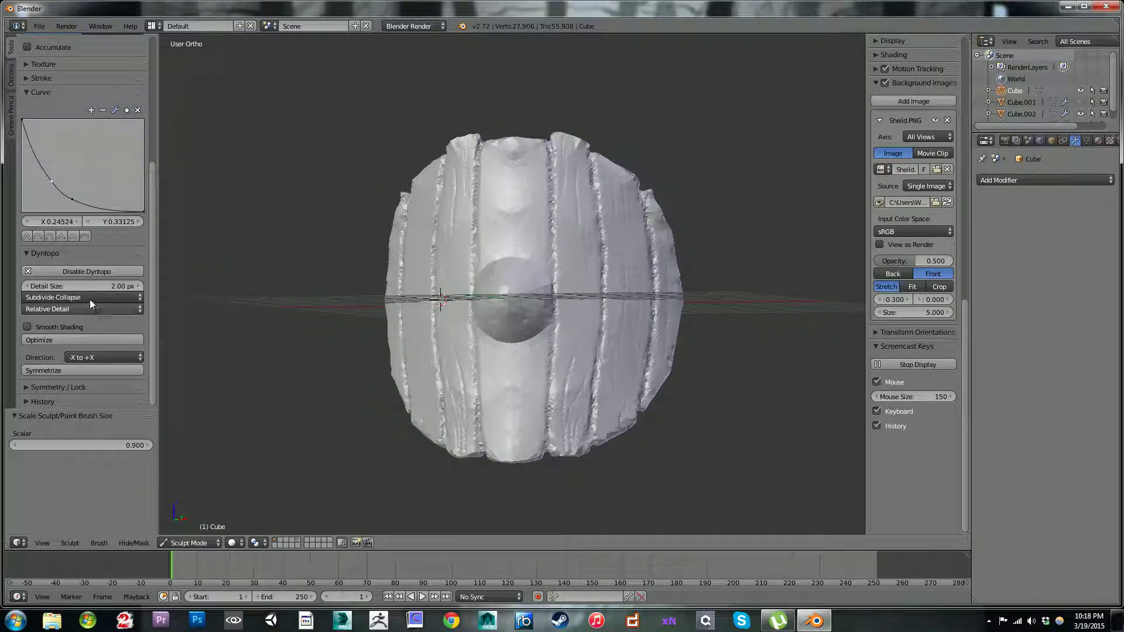
# Step: Set the dynamic topology detail size to 3.50 px and carve grain lines into the upper part of the second right plank
pyautogui.moveTo(68, 285); pyautogui.dragTo(62, 286)
pyautogui.moveTo(665, 349); pyautogui.dragTo(650, 328, button='middle')
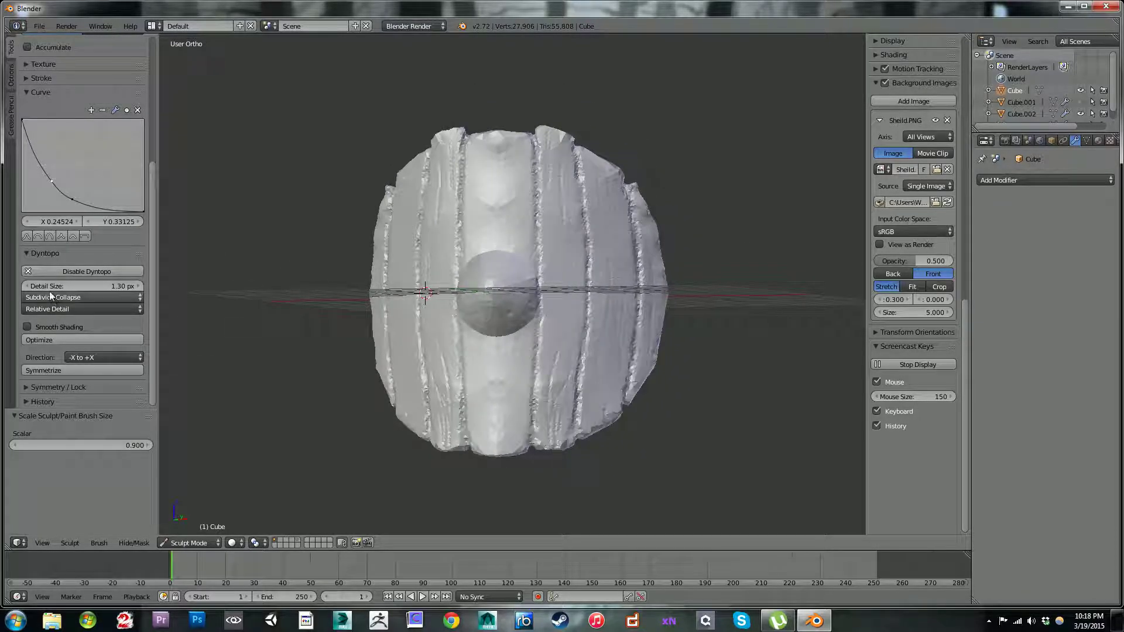
pyautogui.moveTo(61, 285); pyautogui.dragTo(59, 284)
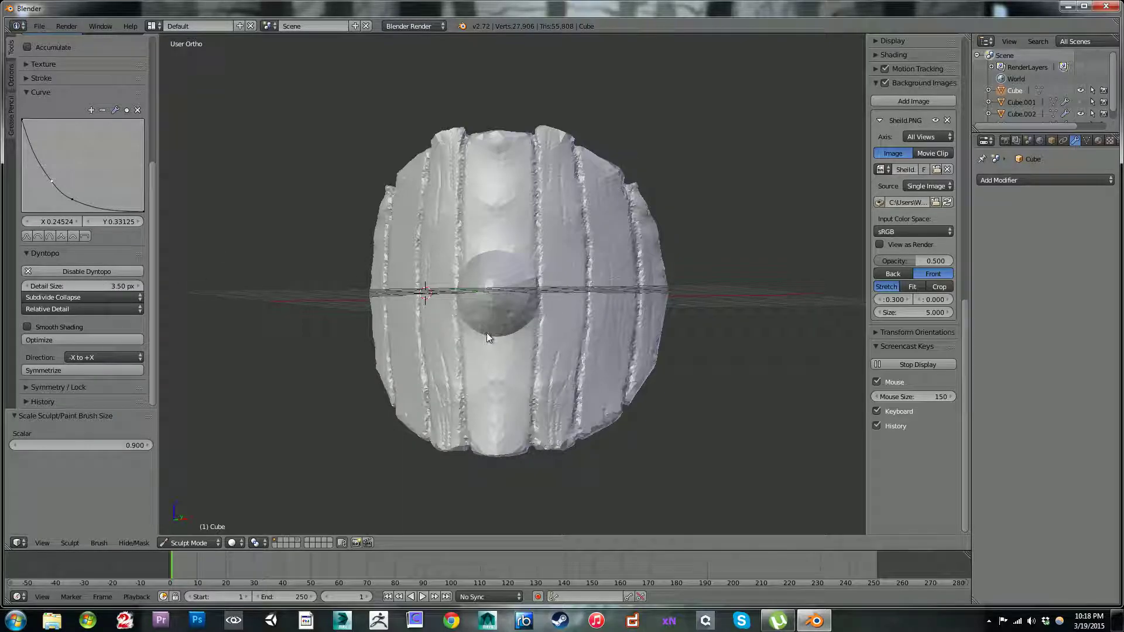
pyautogui.press('KP_1')
pyautogui.keyDown('ctrl'); pyautogui.moveTo(613, 317); pyautogui.dragTo(597, 243, button='middle'); pyautogui.keyUp('ctrl')
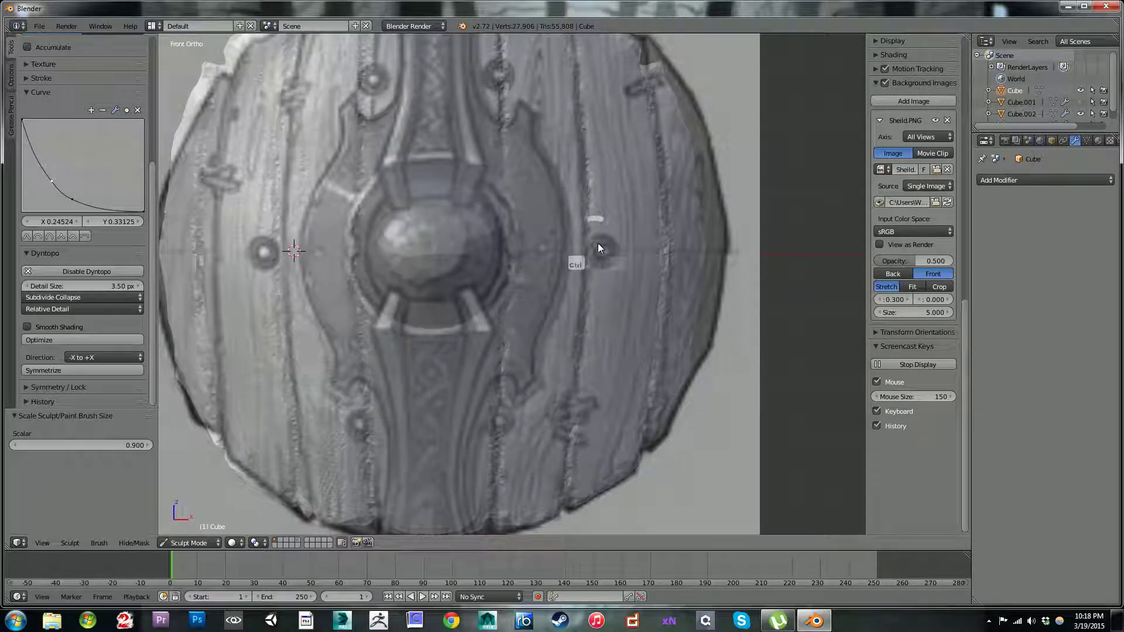
pyautogui.keyDown('shift'); pyautogui.moveTo(587, 195); pyautogui.dragTo(544, 296, button='middle'); pyautogui.keyUp('shift')
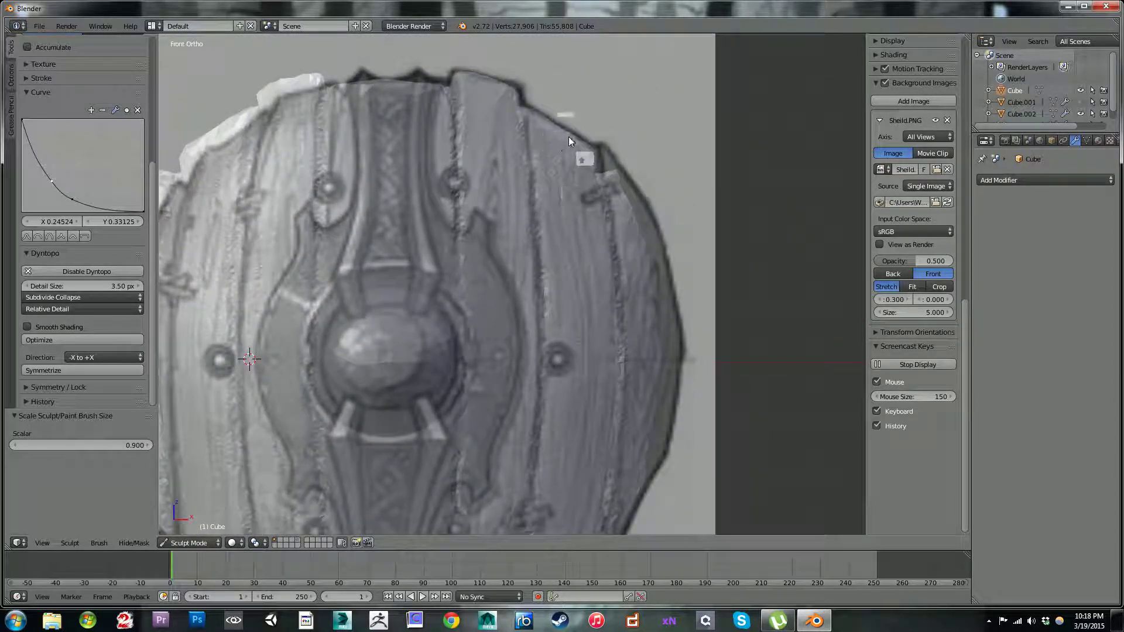
pyautogui.moveTo(572, 182); pyautogui.dragTo(579, 227)
pyautogui.keyDown('ctrl'); pyautogui.moveTo(570, 193); pyautogui.dragTo(592, 228); pyautogui.keyUp('ctrl')
pyautogui.moveTo(542, 148)
pyautogui.keyDown('ctrl'); pyautogui.mouseDown()
pyautogui.moveTo(552, 177)
pyautogui.moveTo(571, 169)
pyautogui.mouseUp(); pyautogui.keyUp('ctrl')
# Step: Set the detail size to 2.10 px and carve more wood grain along the right planks from the upper rim downward
pyautogui.moveTo(78, 286)
pyautogui.mouseDown()
pyautogui.moveTo(58, 280)
pyautogui.moveTo(68, 279)
pyautogui.mouseUp()
pyautogui.moveTo(545, 150); pyautogui.dragTo(565, 175)
pyautogui.keyDown('ctrl'); pyautogui.moveTo(555, 135); pyautogui.dragTo(568, 192); pyautogui.keyUp('ctrl')
pyautogui.moveTo(569, 252)
pyautogui.keyDown('ctrl'); pyautogui.mouseDown()
pyautogui.moveTo(655, 235)
pyautogui.moveTo(589, 338)
pyautogui.moveTo(594, 431)
pyautogui.moveTo(560, 295)
pyautogui.moveTo(600, 424)
pyautogui.moveTo(572, 484)
pyautogui.moveTo(577, 434)
pyautogui.moveTo(550, 458)
pyautogui.moveTo(556, 401)
pyautogui.moveTo(556, 511)
pyautogui.moveTo(560, 436)
pyautogui.moveTo(482, 89)
pyautogui.moveTo(477, 117)
pyautogui.moveTo(500, 124)
pyautogui.moveTo(497, 158)
pyautogui.moveTo(501, 70)
pyautogui.moveTo(506, 193)
pyautogui.moveTo(503, 91)
pyautogui.moveTo(450, 72)
pyautogui.moveTo(471, 150)
pyautogui.moveTo(528, 131)
pyautogui.moveTo(510, 287)
pyautogui.moveTo(492, 198)
pyautogui.moveTo(507, 339)
pyautogui.moveTo(525, 357)
pyautogui.moveTo(470, 223)
pyautogui.moveTo(473, 206)
pyautogui.moveTo(564, 253)
pyautogui.moveTo(580, 454)
pyautogui.moveTo(494, 351)
pyautogui.mouseUp(); pyautogui.keyUp('ctrl')
pyautogui.keyDown('shift'); pyautogui.moveTo(516, 342); pyautogui.dragTo(490, 155, button='middle'); pyautogui.keyUp('shift')
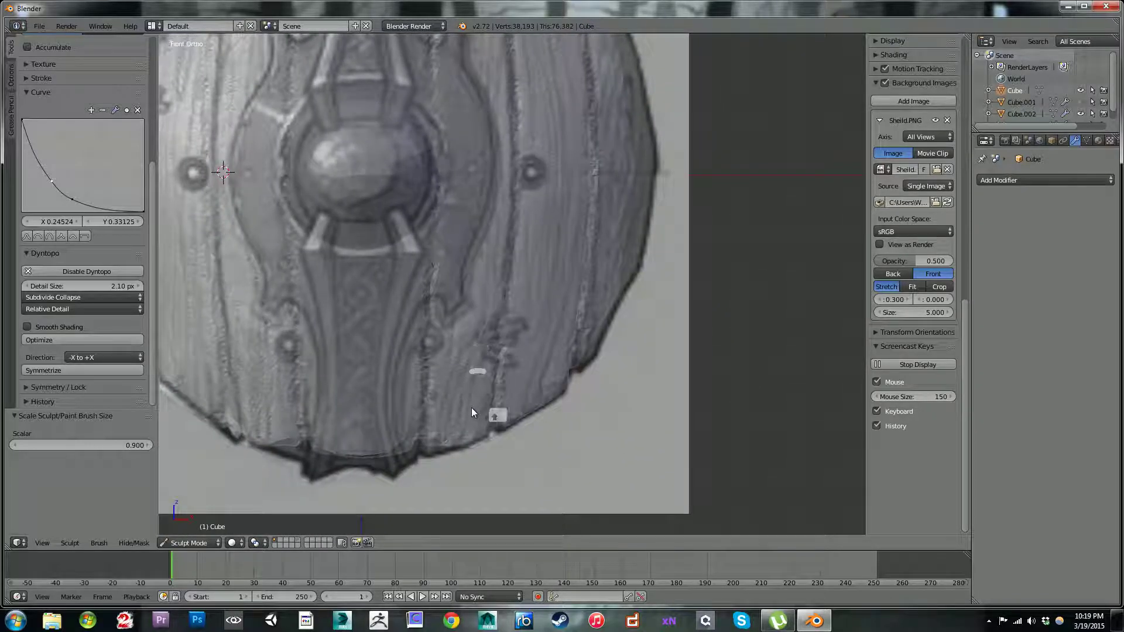
# Step: Carve grain lines up the innermost right plank from its lower end and into the centre plank, undoing the last stroke
pyautogui.keyDown('ctrl'); pyautogui.moveTo(461, 446); pyautogui.dragTo(483, 293); pyautogui.keyUp('ctrl')
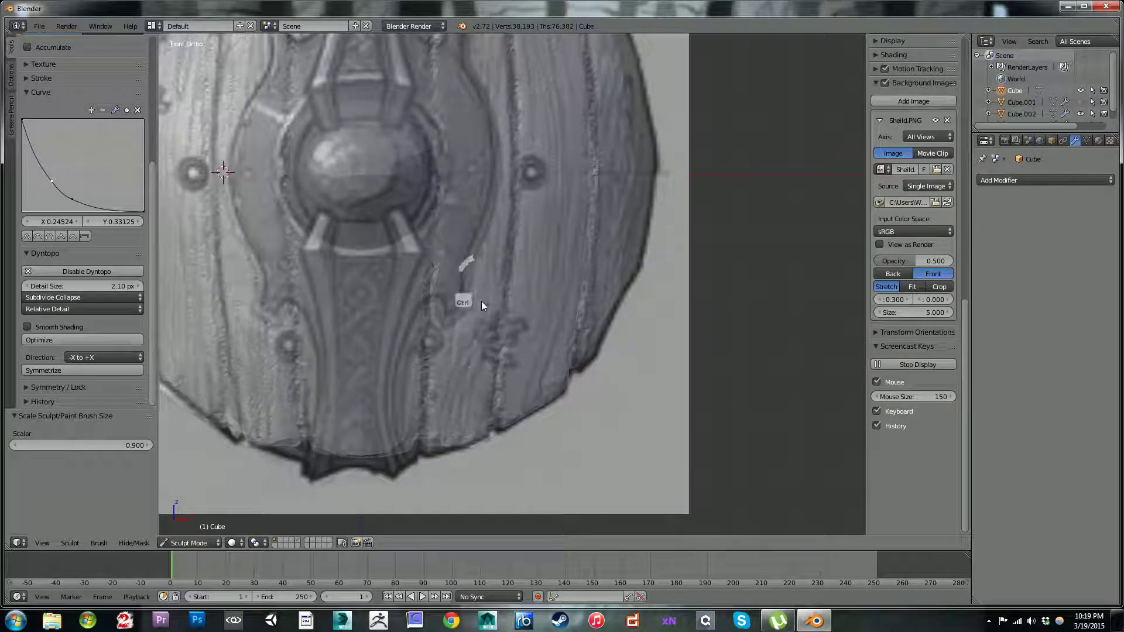
pyautogui.moveTo(450, 404)
pyautogui.keyDown('ctrl'); pyautogui.mouseDown()
pyautogui.moveTo(479, 245)
pyautogui.moveTo(471, 193)
pyautogui.moveTo(451, 223)
pyautogui.moveTo(452, 163)
pyautogui.moveTo(451, 175)
pyautogui.moveTo(467, 154)
pyautogui.moveTo(466, 180)
pyautogui.moveTo(489, 180)
pyautogui.moveTo(488, 263)
pyautogui.moveTo(521, 371)
pyautogui.moveTo(482, 438)
pyautogui.moveTo(480, 416)
pyautogui.moveTo(483, 445)
pyautogui.moveTo(480, 362)
pyautogui.moveTo(472, 389)
pyautogui.moveTo(478, 244)
pyautogui.moveTo(328, 316)
pyautogui.moveTo(439, 252)
pyautogui.moveTo(409, 439)
pyautogui.moveTo(386, 409)
pyautogui.moveTo(397, 448)
pyautogui.moveTo(402, 369)
pyautogui.moveTo(405, 433)
pyautogui.moveTo(403, 410)
pyautogui.moveTo(381, 447)
pyautogui.moveTo(385, 353)
pyautogui.moveTo(410, 335)
pyautogui.moveTo(408, 250)
pyautogui.moveTo(399, 312)
pyautogui.moveTo(381, 217)
pyautogui.moveTo(423, 107)
pyautogui.moveTo(408, 117)
pyautogui.mouseUp(); pyautogui.keyUp('ctrl')
pyautogui.keyDown('shift'); pyautogui.moveTo(409, 115); pyautogui.dragTo(441, 342, button='middle'); pyautogui.keyUp('shift')
pyautogui.moveTo(442, 225)
pyautogui.keyDown('ctrl'); pyautogui.mouseDown()
pyautogui.moveTo(440, 148)
pyautogui.moveTo(449, 243)
pyautogui.moveTo(425, 146)
pyautogui.moveTo(408, 137)
pyautogui.moveTo(395, 242)
pyautogui.moveTo(420, 274)
pyautogui.moveTo(438, 366)
pyautogui.moveTo(397, 261)
pyautogui.mouseUp(); pyautogui.keyUp('ctrl')
pyautogui.hotkey('ctrl', 'z')
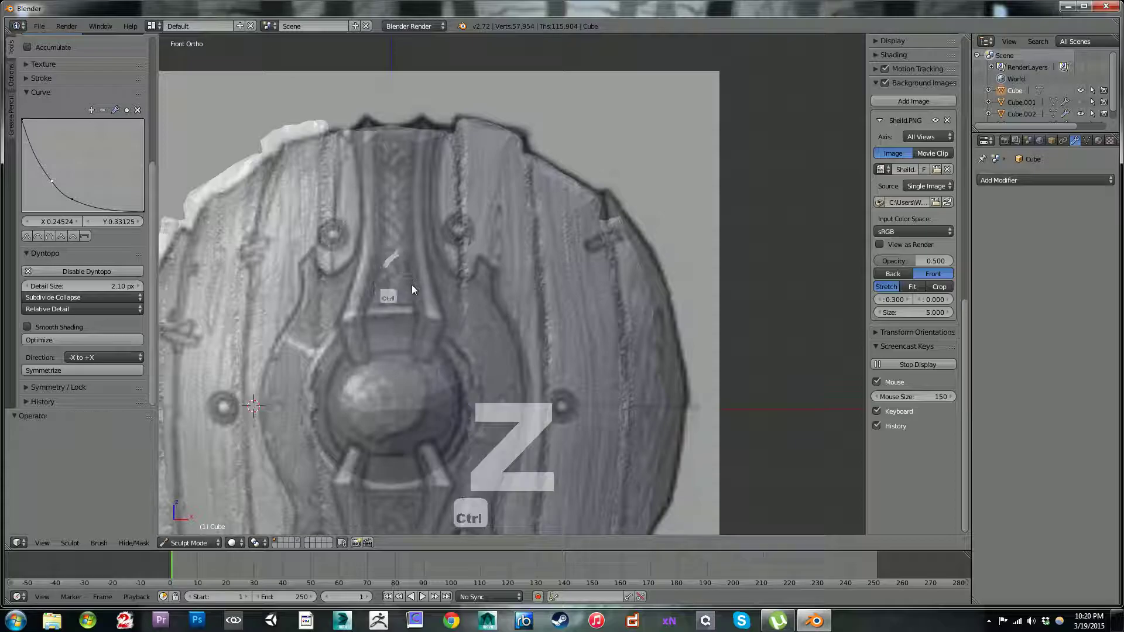
# Step: Add more vertical grain lines to the upper centre plank and the adjoining right planks
pyautogui.moveTo(433, 325)
pyautogui.keyDown('ctrl'); pyautogui.mouseDown()
pyautogui.moveTo(416, 282)
pyautogui.moveTo(432, 227)
pyautogui.moveTo(439, 235)
pyautogui.moveTo(384, 170)
pyautogui.moveTo(437, 255)
pyautogui.moveTo(451, 165)
pyautogui.moveTo(452, 279)
pyautogui.moveTo(369, 116)
pyautogui.moveTo(446, 252)
pyautogui.mouseUp(); pyautogui.keyUp('ctrl')
pyautogui.moveTo(445, 247); pyautogui.dragTo(460, 187, button='middle')
pyautogui.keyDown('shift'); pyautogui.moveTo(469, 258); pyautogui.dragTo(523, 279, button='middle'); pyautogui.keyUp('shift')
pyautogui.moveTo(532, 238)
pyautogui.mouseDown(button='middle')
pyautogui.moveTo(544, 295)
pyautogui.moveTo(579, 258)
pyautogui.moveTo(545, 275)
pyautogui.moveTo(578, 248)
pyautogui.moveTo(570, 215)
pyautogui.moveTo(595, 226)
pyautogui.moveTo(504, 291)
pyautogui.moveTo(478, 294)
pyautogui.moveTo(512, 230)
pyautogui.moveTo(530, 123)
pyautogui.moveTo(591, 143)
pyautogui.mouseUp(button='middle')
pyautogui.moveTo(576, 181)
pyautogui.keyDown('ctrl'); pyautogui.mouseDown()
pyautogui.moveTo(593, 284)
pyautogui.moveTo(585, 125)
pyautogui.mouseUp(); pyautogui.keyUp('ctrl')
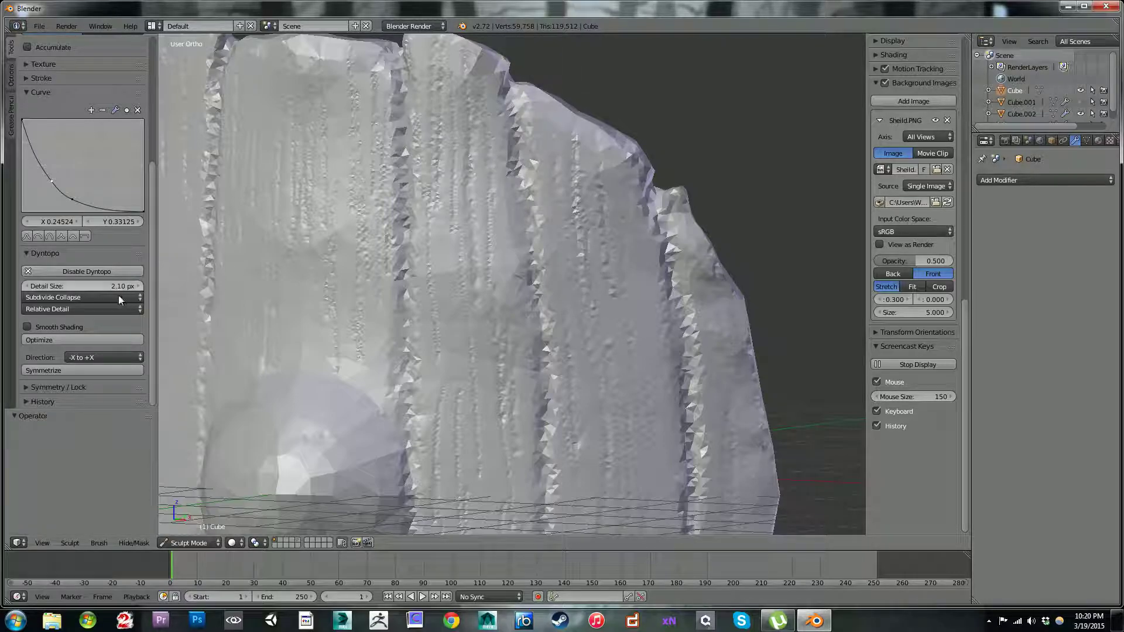
# Step: Set the detail size to 0.70 px and carve finer grain near the upper end of the second right plank
pyautogui.moveTo(103, 287); pyautogui.dragTo(97, 287)
pyautogui.keyDown('ctrl'); pyautogui.moveTo(598, 161); pyautogui.dragTo(607, 274); pyautogui.keyUp('ctrl')
pyautogui.moveTo(573, 144)
pyautogui.keyDown('ctrl'); pyautogui.mouseDown()
pyautogui.moveTo(582, 255)
pyautogui.moveTo(595, 268)
pyautogui.mouseUp(); pyautogui.keyUp('ctrl')
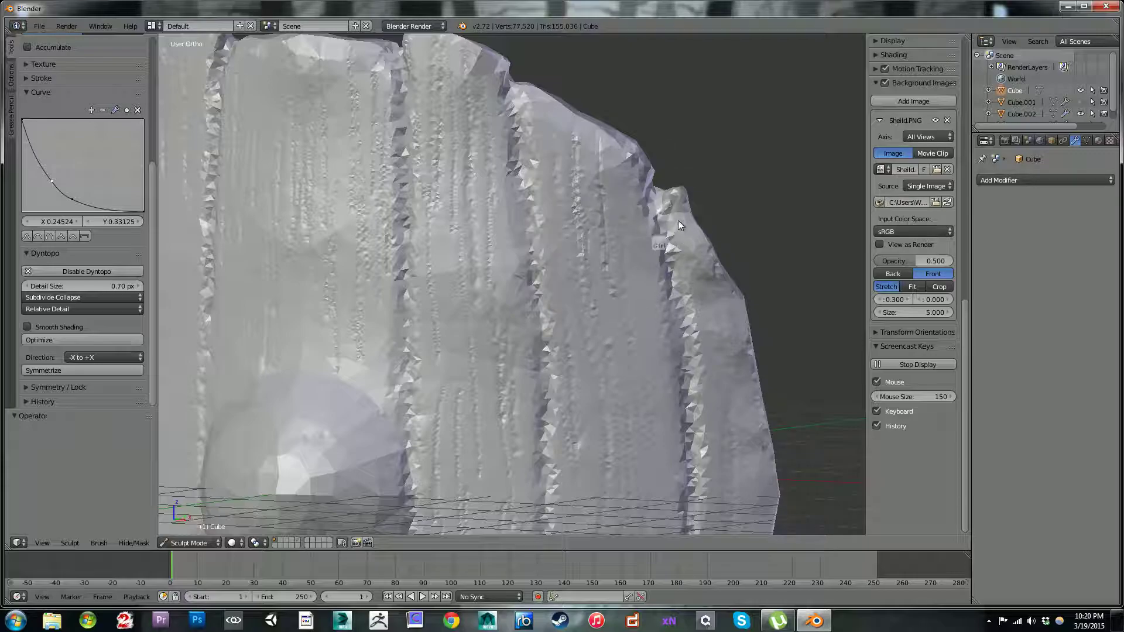
# Step: Try a Subdivision Surface modifier on the shield, then remove it
pyautogui.click(1000, 183)
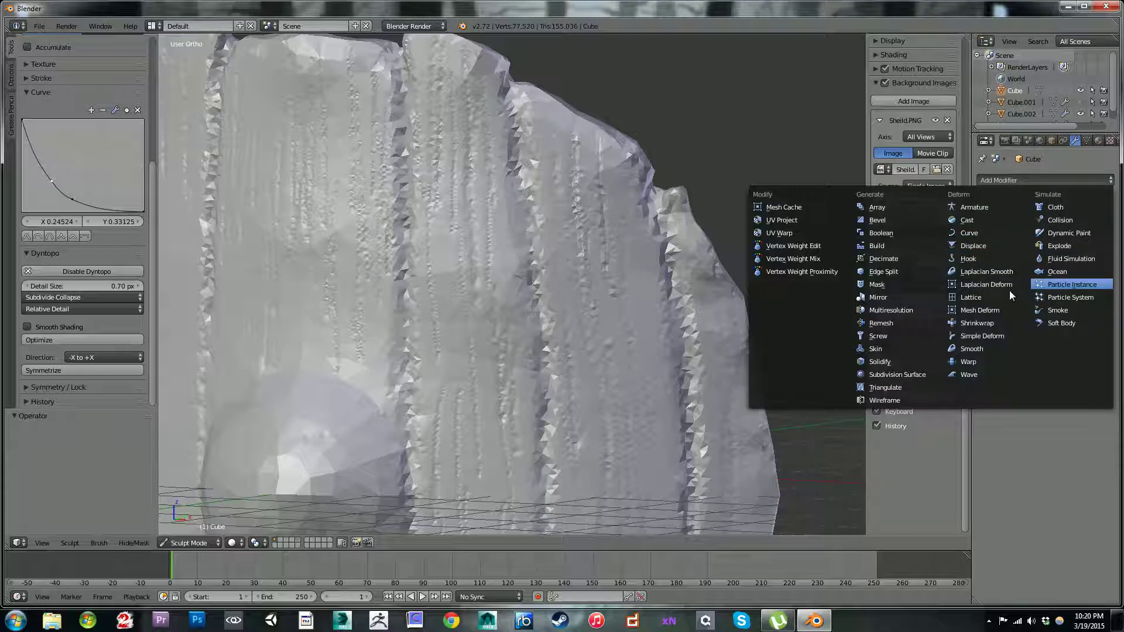
pyautogui.click(921, 375)
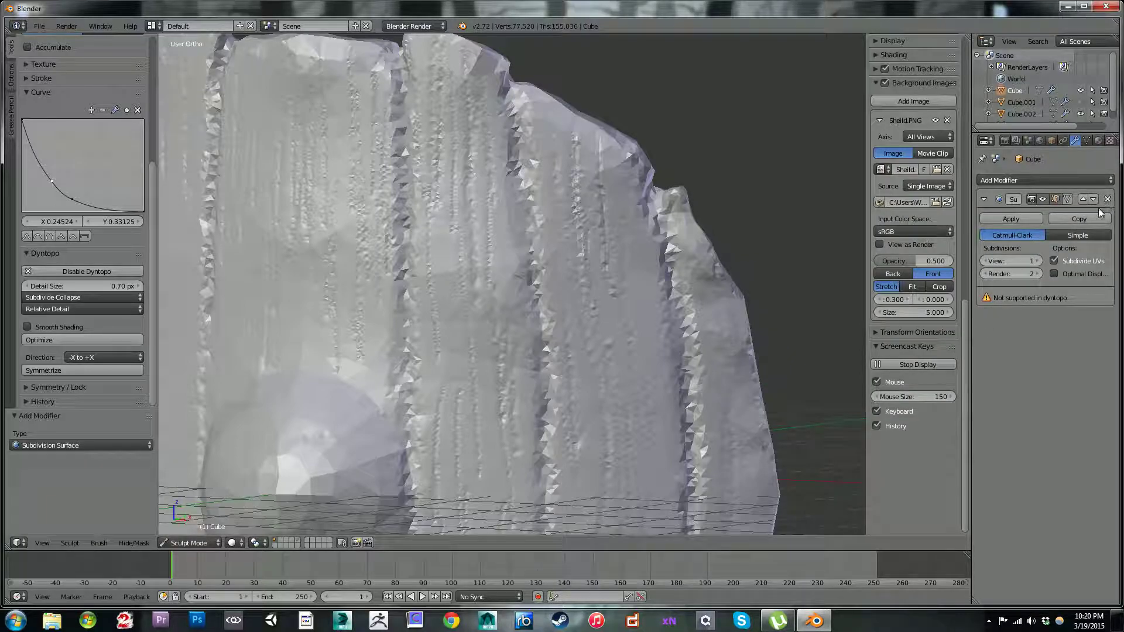
pyautogui.click(1037, 263)
pyautogui.click(1109, 200)
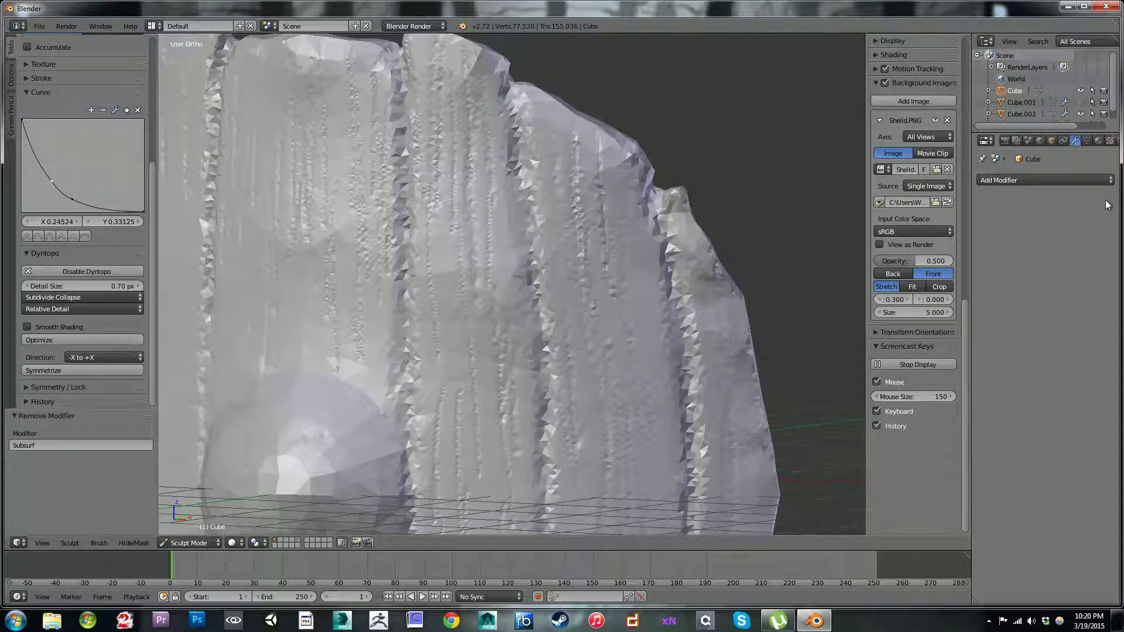
# Step: Try a Multiresolution modifier with one subdivision on the shield, then remove it
pyautogui.click(1063, 178)
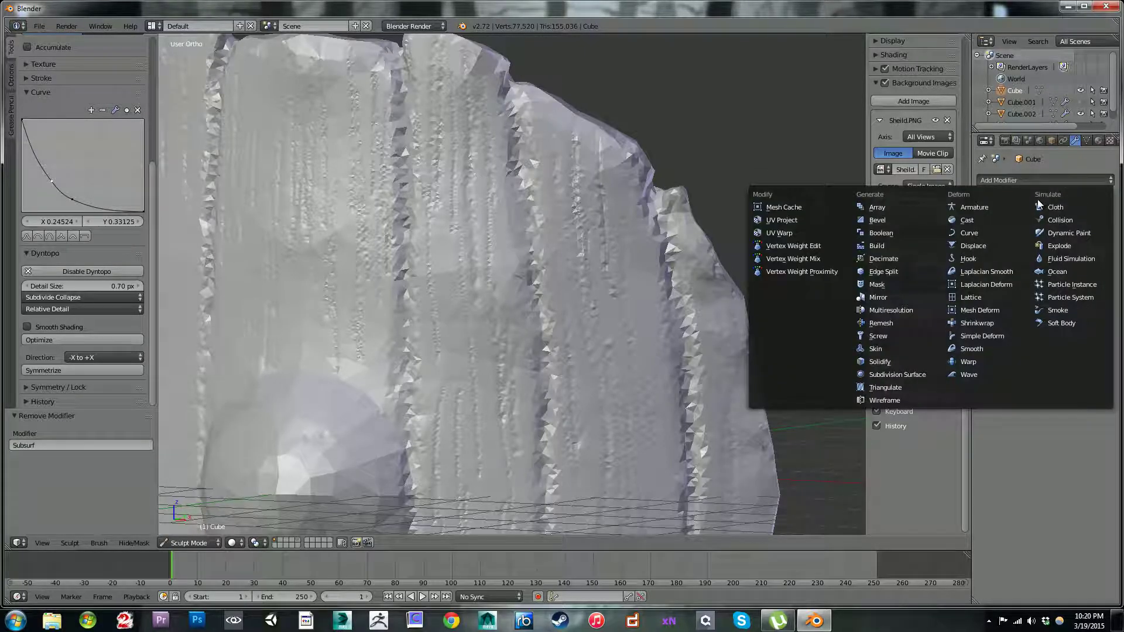
pyautogui.click(902, 309)
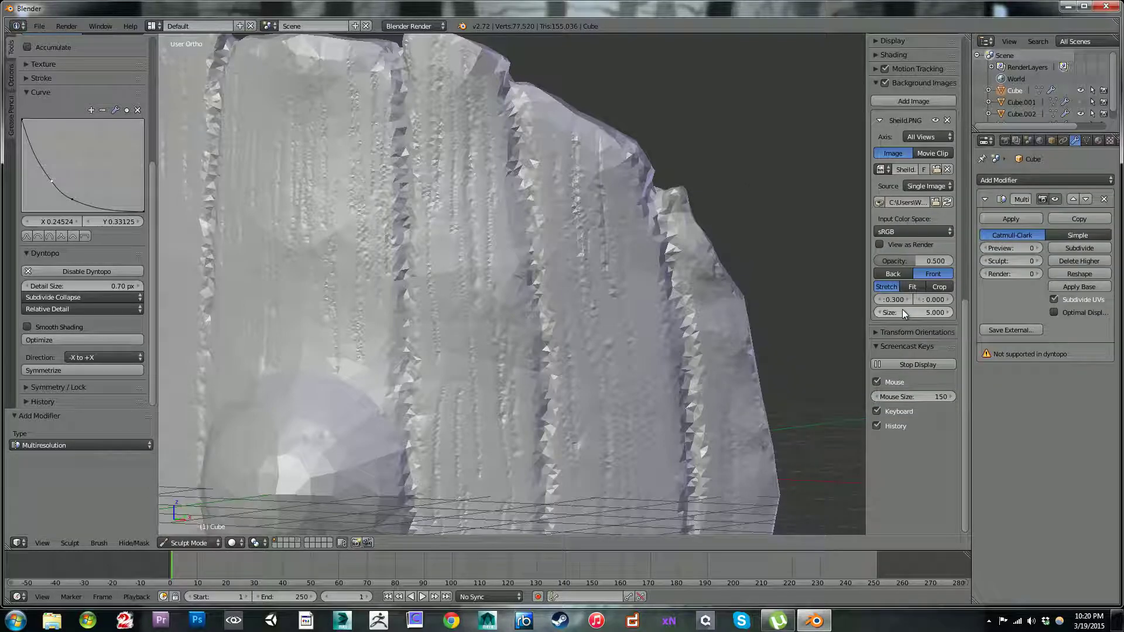
pyautogui.click(1070, 249)
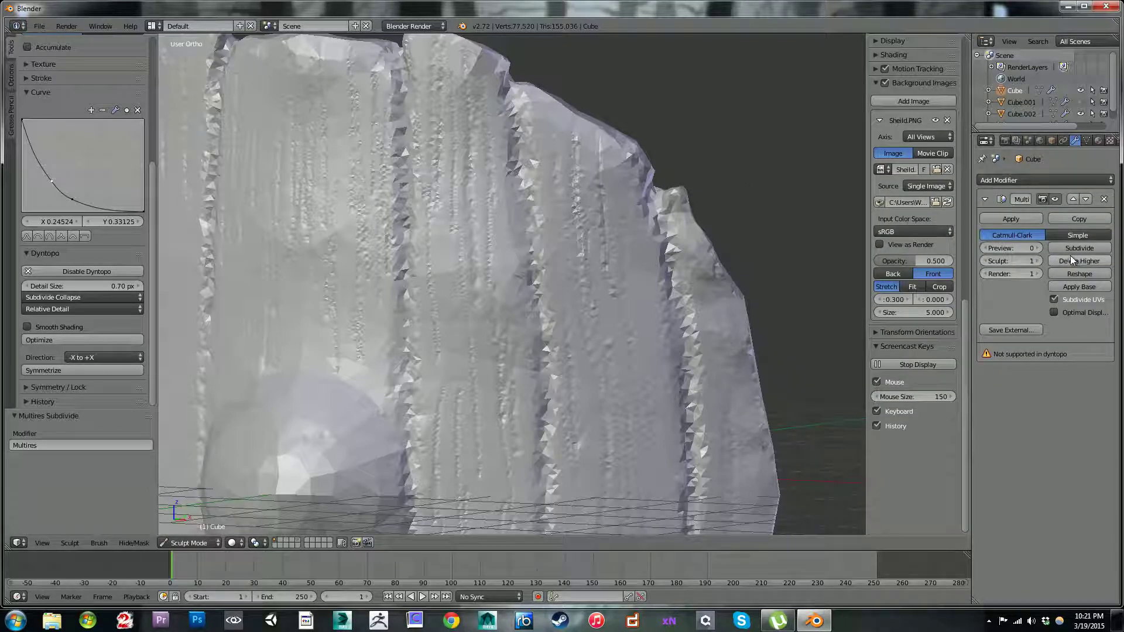
pyautogui.click(1031, 247)
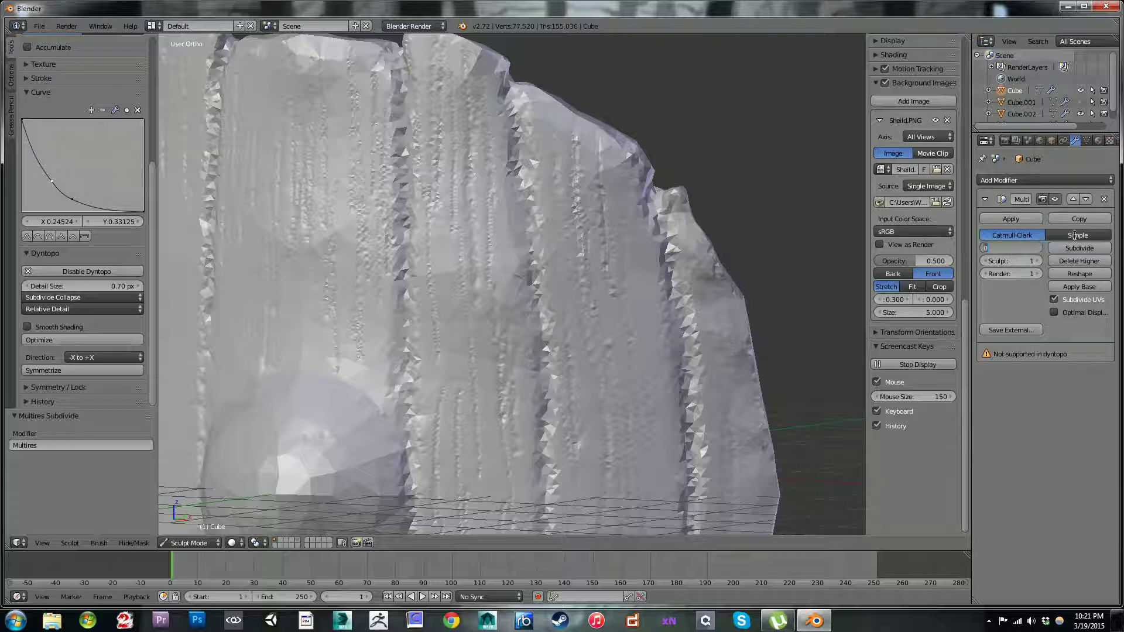
pyautogui.click(1106, 200)
pyautogui.click(1104, 200)
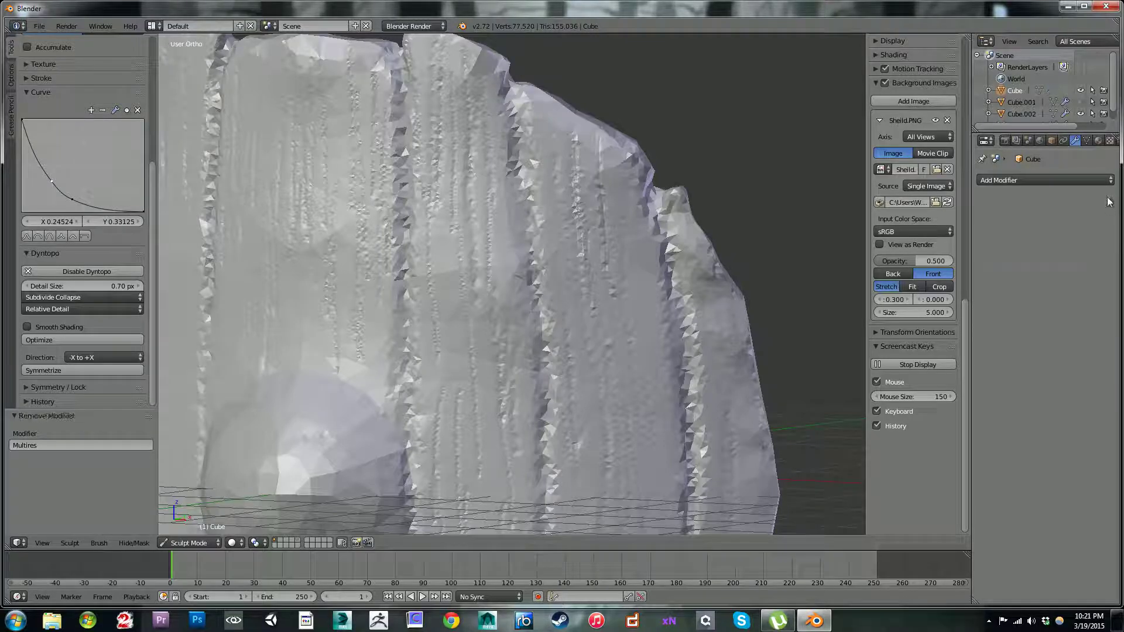
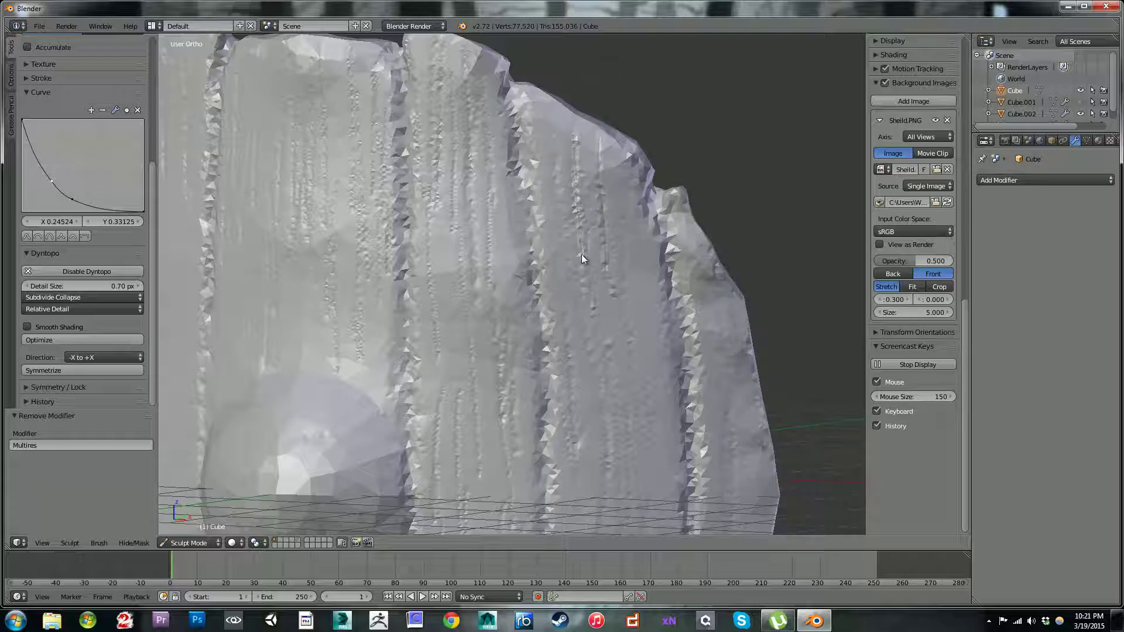
# Step: Optimize the dynamic-topology sculpt mesh of the shield, keeping the Relative Detail method
pyautogui.press(']')
pyautogui.click(81, 309)
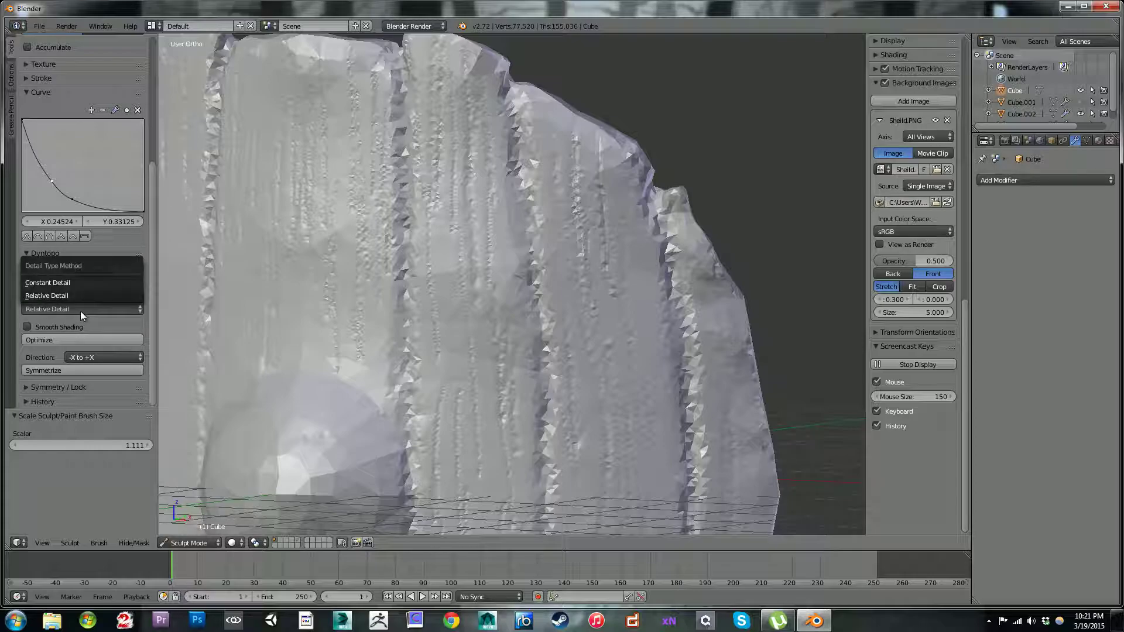
pyautogui.click(83, 311)
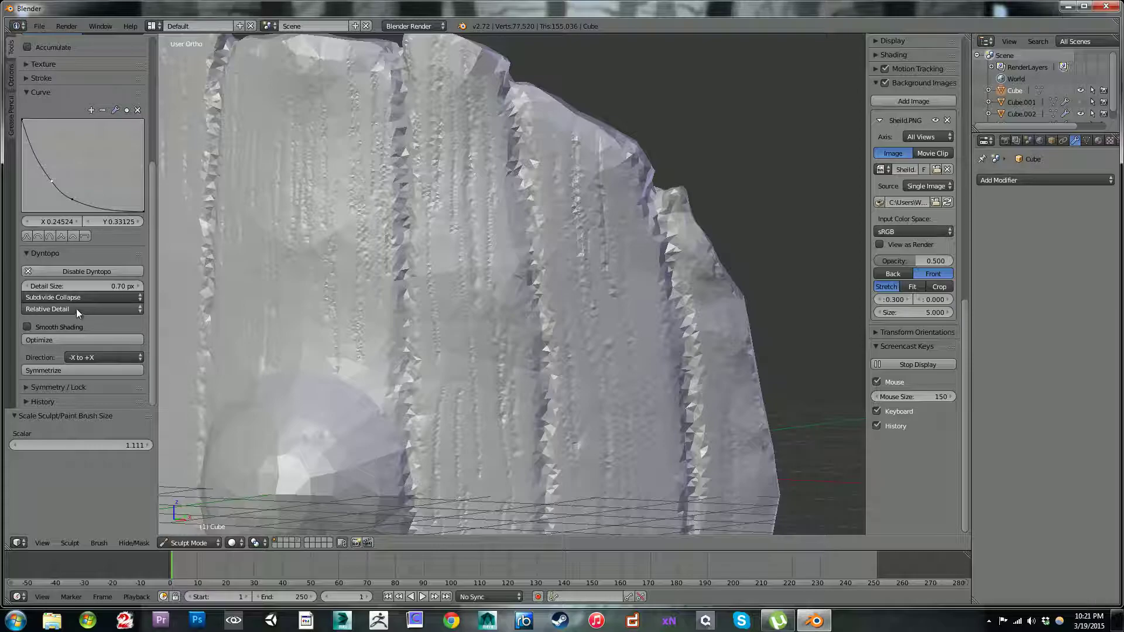
pyautogui.click(61, 339)
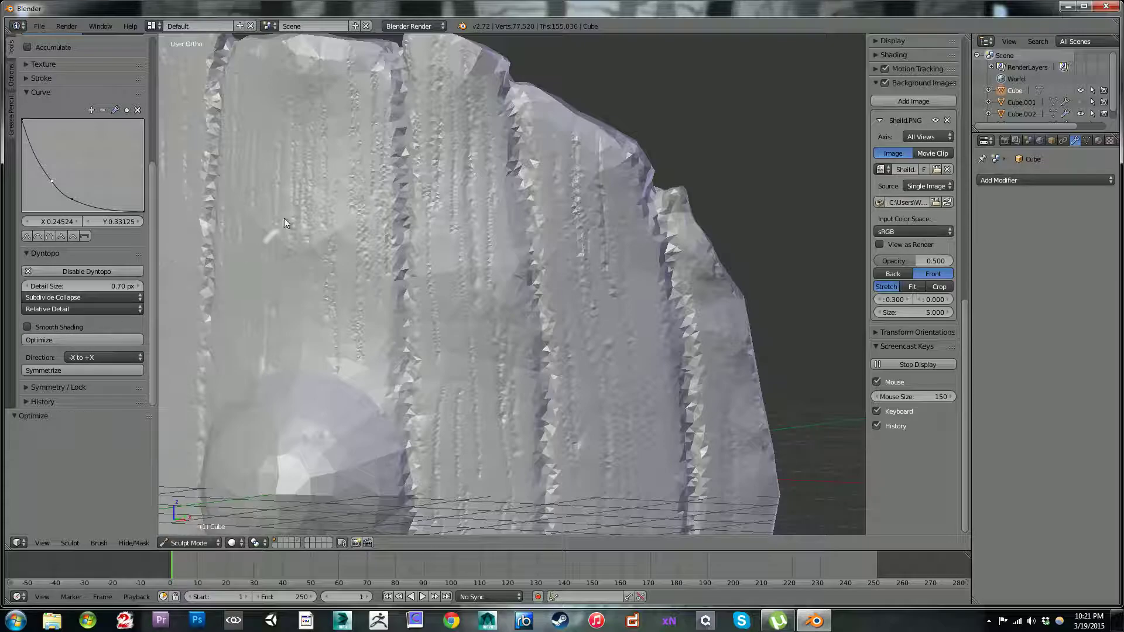
pyautogui.scroll(1, 150, 208)
pyautogui.moveTo(149, 209); pyautogui.dragTo(152, 89)
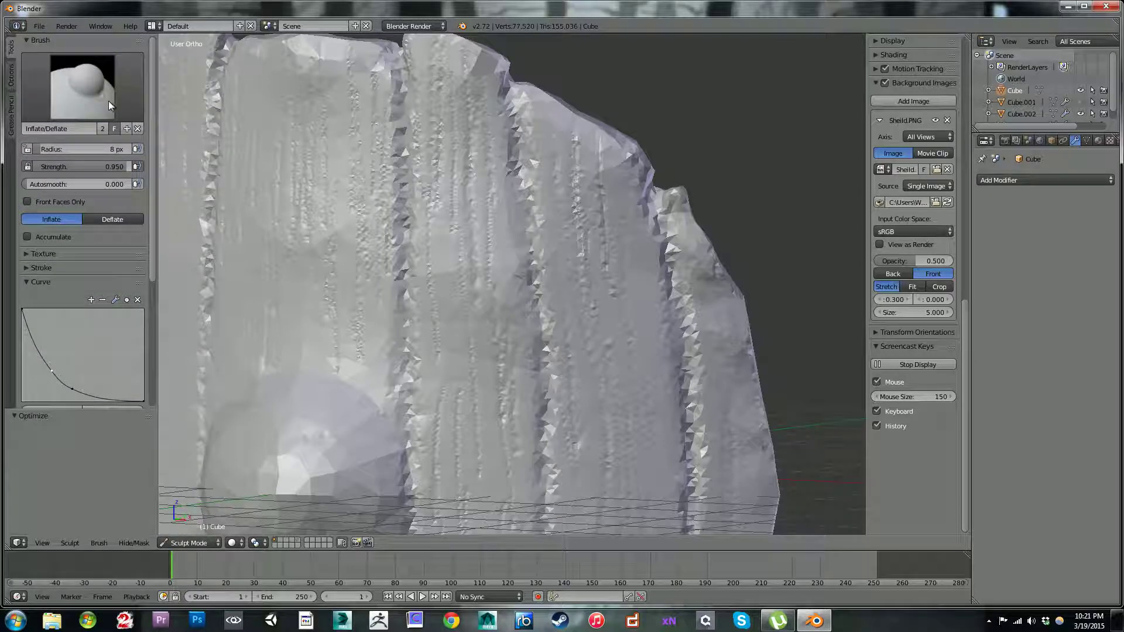
# Step: Enlarge the brush to a 67 px radius and smooth the rough wood-grain lines on the planks in the shield's upper half
pyautogui.press(']')
pyautogui.press(']')
pyautogui.press(']')
pyautogui.press(']')
pyautogui.press(']')
pyautogui.press(']')
pyautogui.press(']')
pyautogui.press(']')
pyautogui.press(']')
pyautogui.press(']')
pyautogui.press(']')
pyautogui.press(']')
pyautogui.press(']')
pyautogui.press(']')
pyautogui.press(']')
pyautogui.press(']')
pyautogui.press(']')
pyautogui.press(']')
pyautogui.press(']')
pyautogui.press(']')
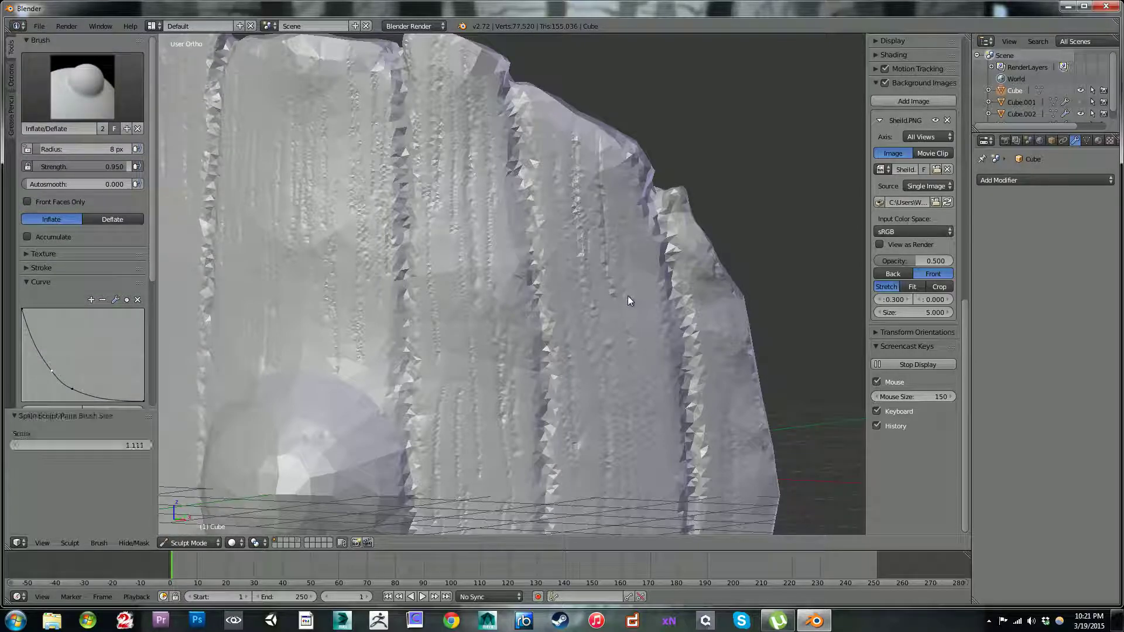
pyautogui.press('s')
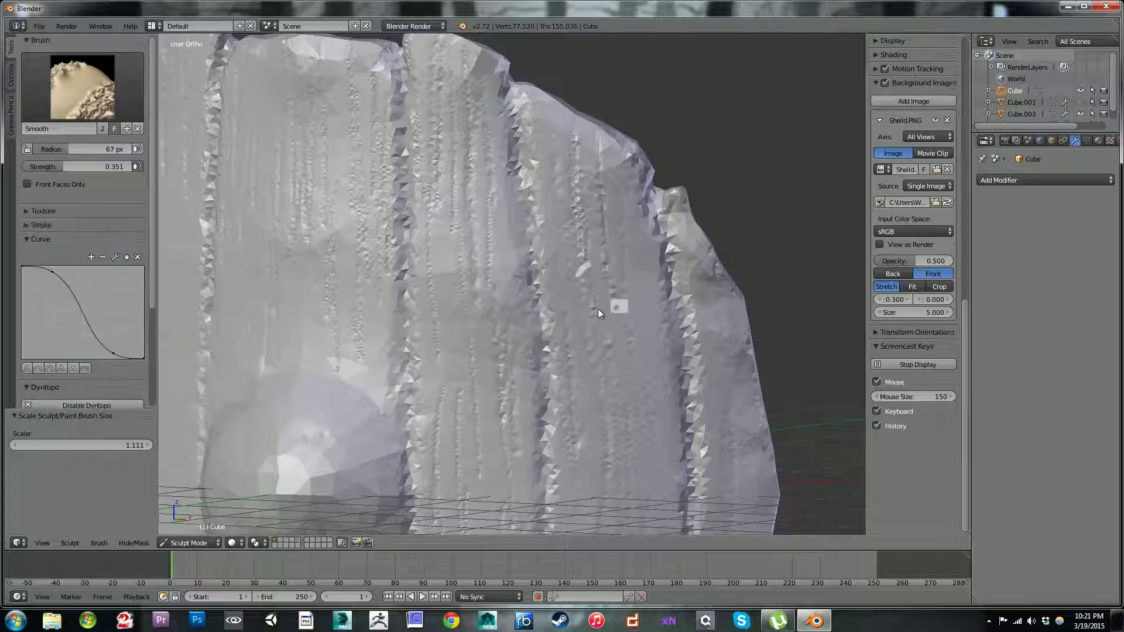
pyautogui.keyDown('shift'); pyautogui.moveTo(607, 409); pyautogui.dragTo(626, 355); pyautogui.keyUp('shift')
pyautogui.keyDown('shift'); pyautogui.moveTo(439, 114); pyautogui.dragTo(450, 209); pyautogui.keyUp('shift')
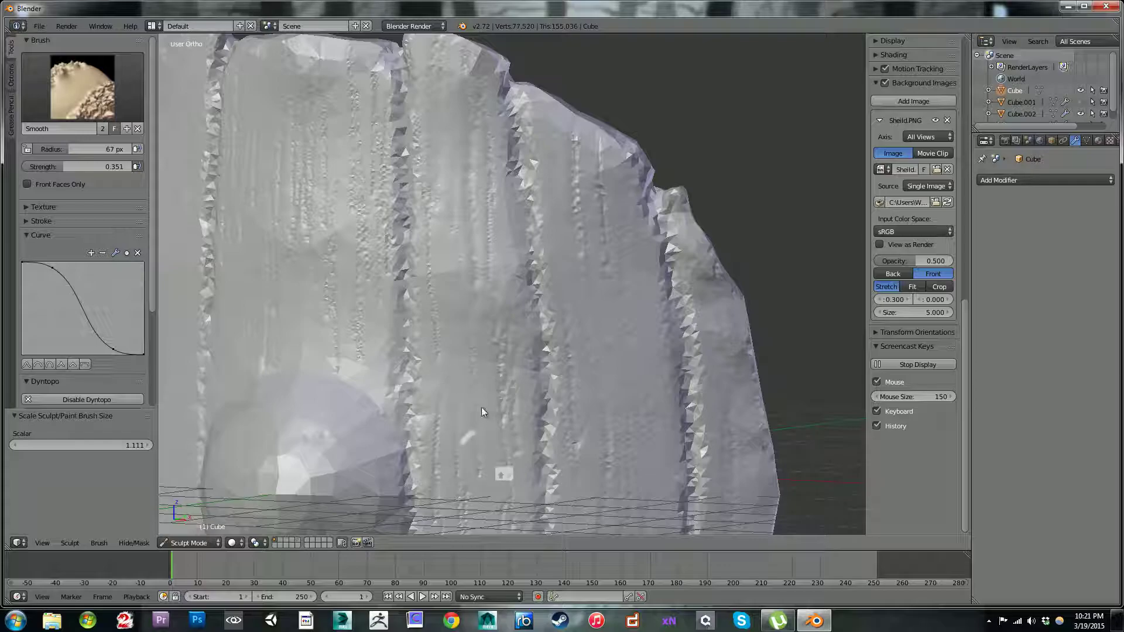
pyautogui.press('i')
pyautogui.press('s')
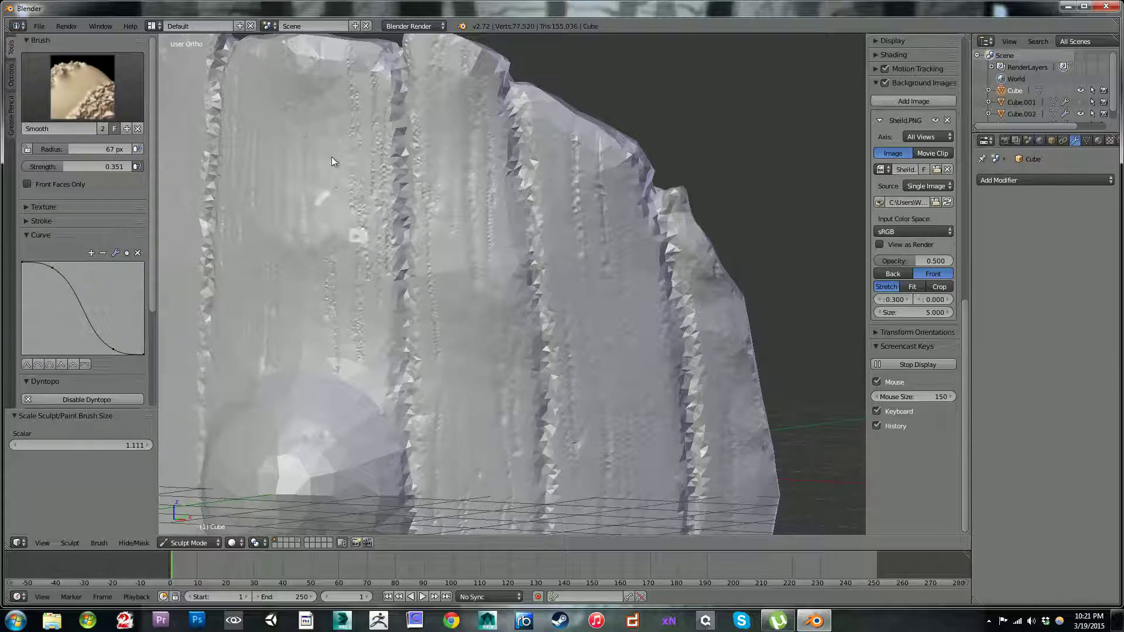
pyautogui.moveTo(347, 325); pyautogui.dragTo(360, 136)
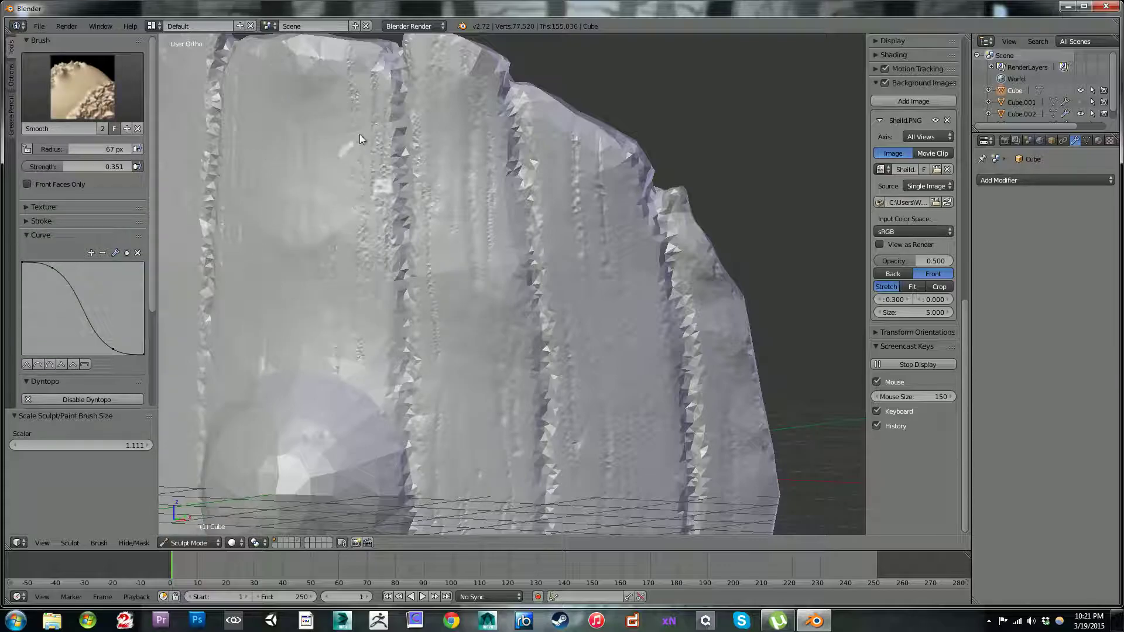
pyautogui.press('i')
pyautogui.press('s')
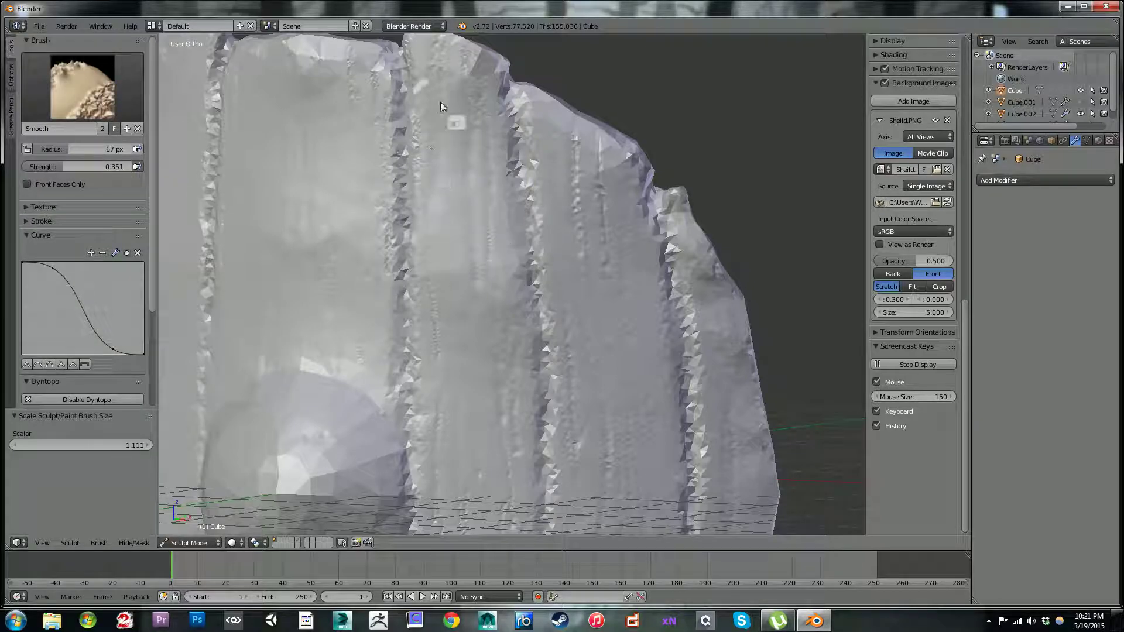
pyautogui.press('i')
pyautogui.press('s')
# Step: Reduce the brush radius to 21 px and smooth the jagged plank groove that runs down to the boss's edge
pyautogui.press('i')
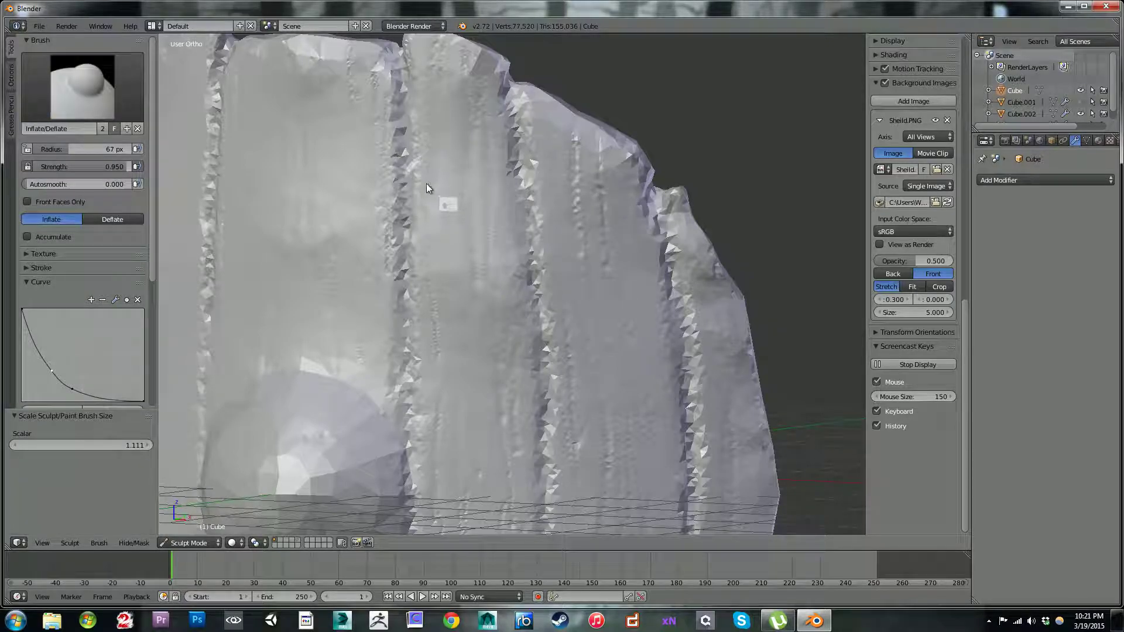
pyautogui.press('[')
pyautogui.press('[')
pyautogui.press('[')
pyautogui.press('[')
pyautogui.press('[')
pyautogui.press('[')
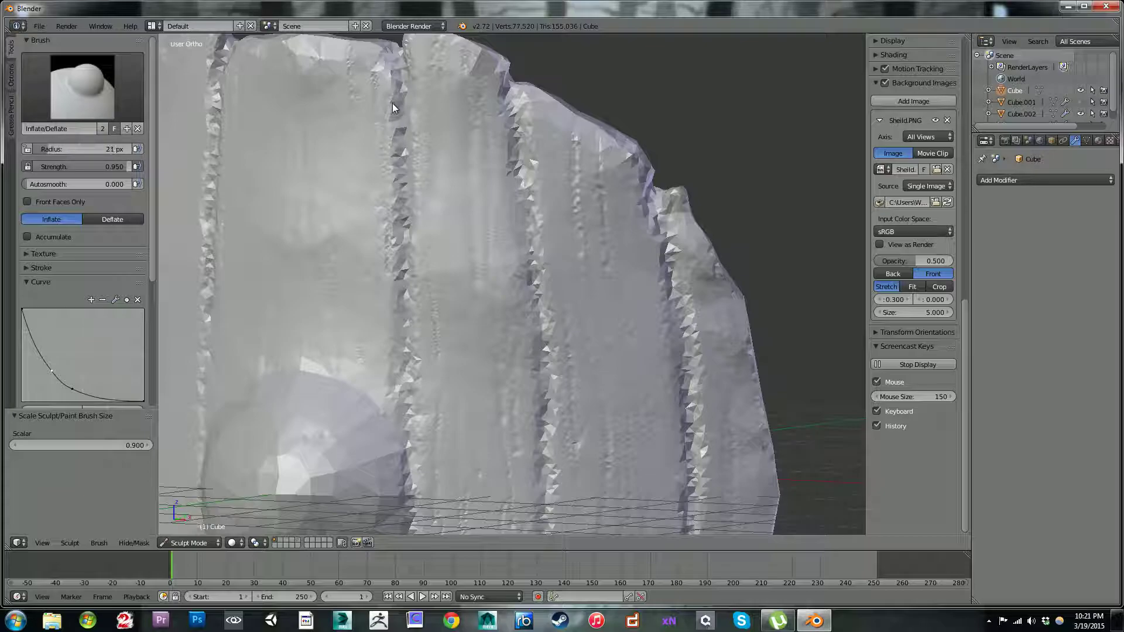
pyautogui.press('s')
pyautogui.keyDown('shift'); pyautogui.moveTo(400, 137); pyautogui.dragTo(402, 154); pyautogui.keyUp('shift')
pyautogui.keyDown('shift'); pyautogui.moveTo(404, 169); pyautogui.dragTo(407, 256); pyautogui.keyUp('shift')
pyautogui.keyDown('shift'); pyautogui.moveTo(407, 264); pyautogui.dragTo(403, 402); pyautogui.keyUp('shift')
pyautogui.keyDown('shift'); pyautogui.moveTo(392, 132); pyautogui.dragTo(400, 256); pyautogui.keyUp('shift')
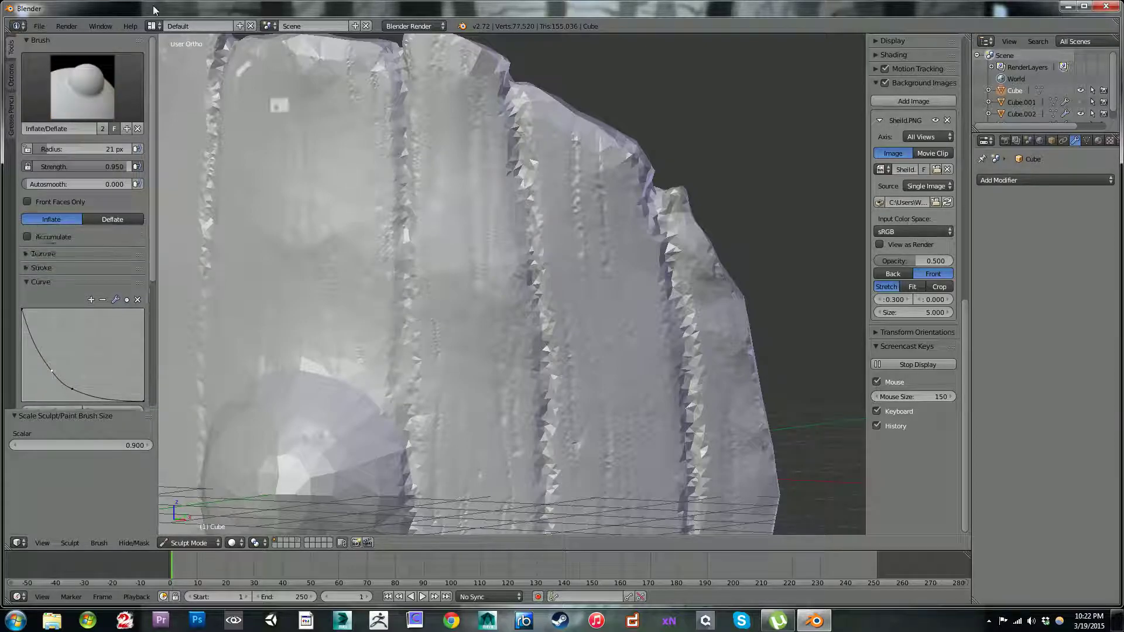
# Step: Set the Dyntopo detail size to 7.20 px and carve along the plank groove above the boss with the inverted Inflate brush
pyautogui.press('[')
pyautogui.press('[')
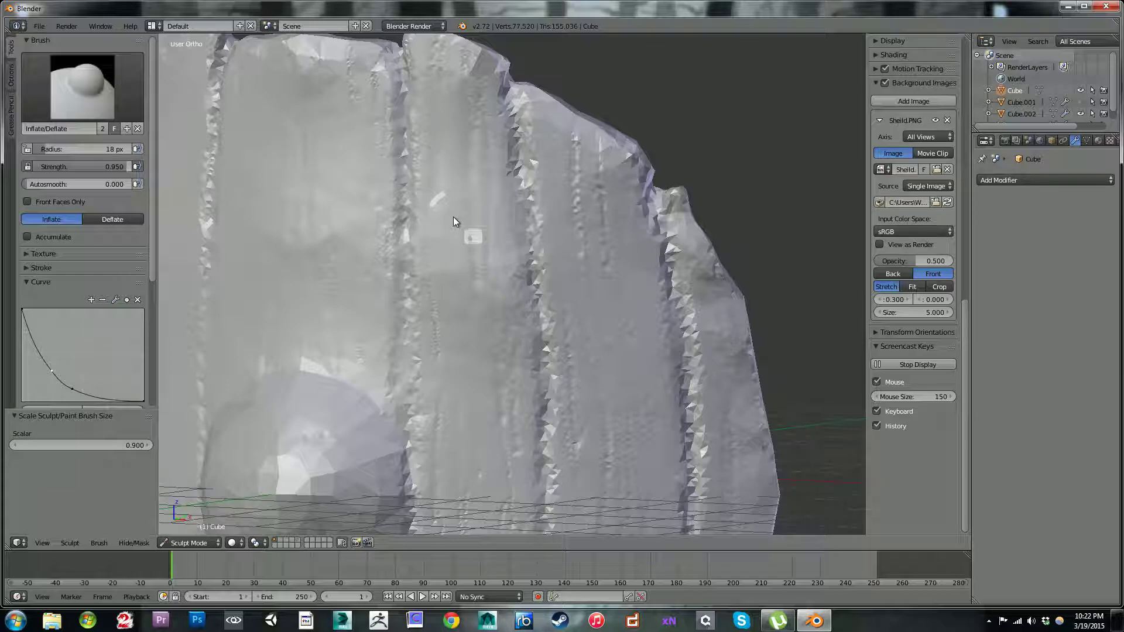
pyautogui.moveTo(155, 277)
pyautogui.mouseDown()
pyautogui.moveTo(151, 269)
pyautogui.moveTo(178, 391)
pyautogui.mouseUp()
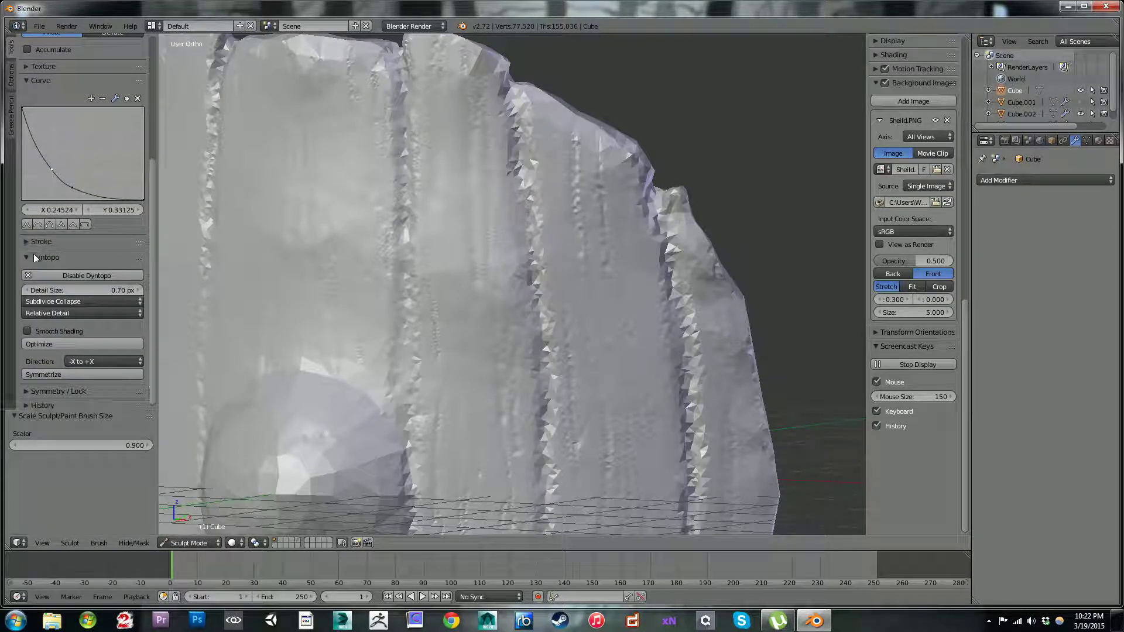
pyautogui.moveTo(83, 288); pyautogui.dragTo(123, 289)
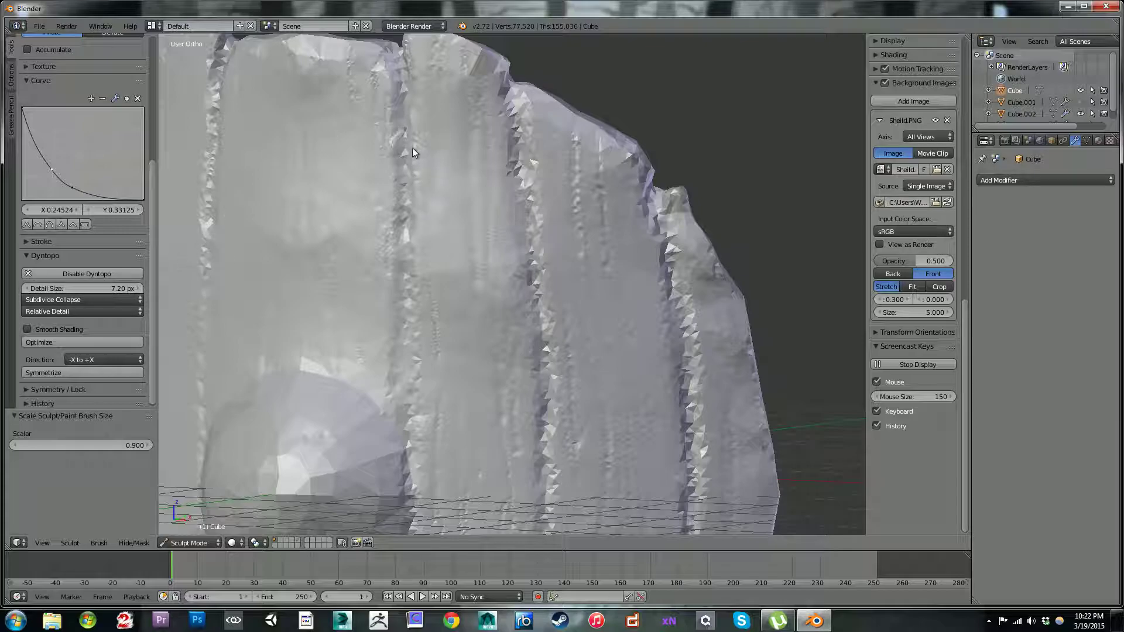
pyautogui.press(']')
pyautogui.moveTo(400, 69)
pyautogui.mouseDown()
pyautogui.moveTo(422, 235)
pyautogui.moveTo(424, 224)
pyautogui.moveTo(415, 290)
pyautogui.mouseUp()
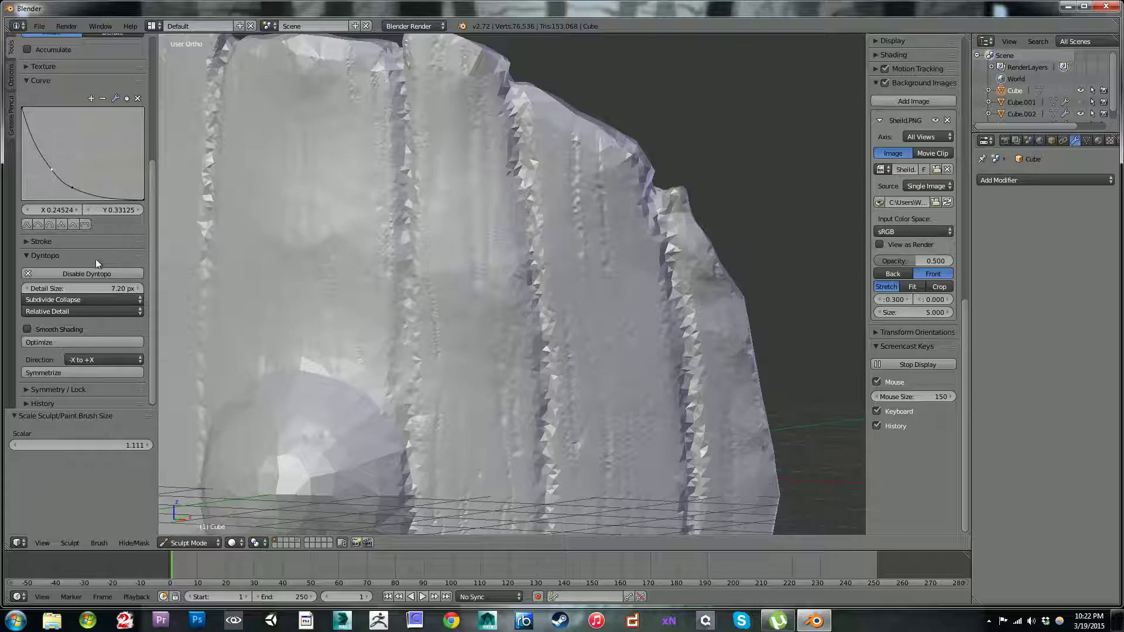
# Step: Set the Dyntopo detail size to 2.90 px, carve the same groove down to the boss, and undo the last strokes
pyautogui.moveTo(100, 290); pyautogui.dragTo(73, 288)
pyautogui.moveTo(400, 68)
pyautogui.keyDown('ctrl'); pyautogui.mouseDown()
pyautogui.moveTo(409, 296)
pyautogui.moveTo(421, 315)
pyautogui.moveTo(403, 289)
pyautogui.moveTo(410, 415)
pyautogui.mouseUp(); pyautogui.keyUp('ctrl')
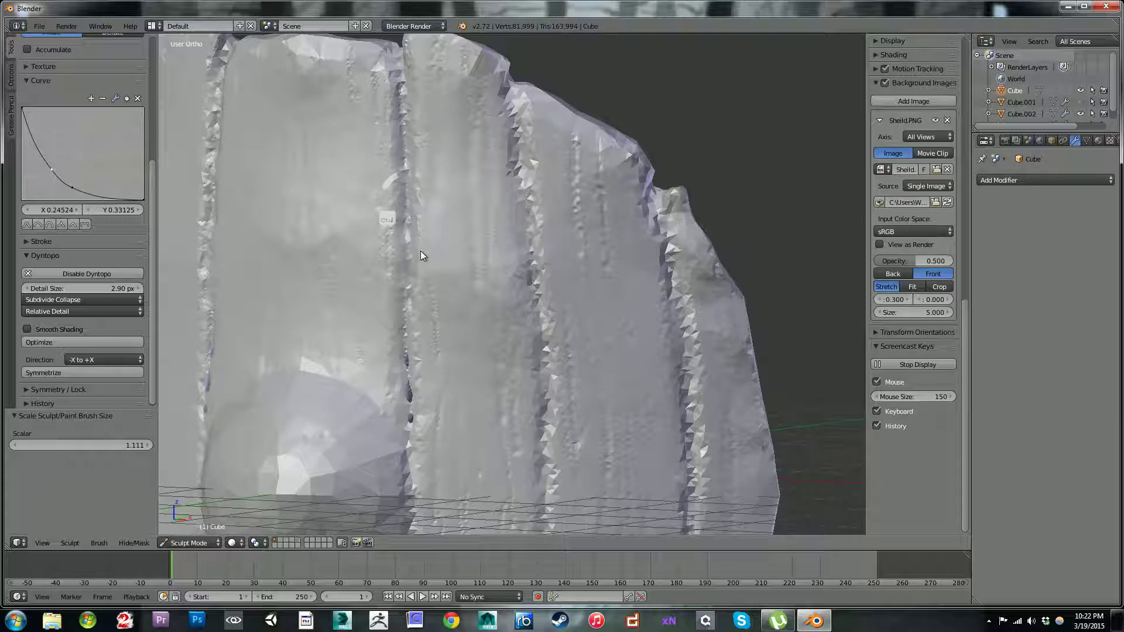
pyautogui.hotkey('ctrl', 'z')
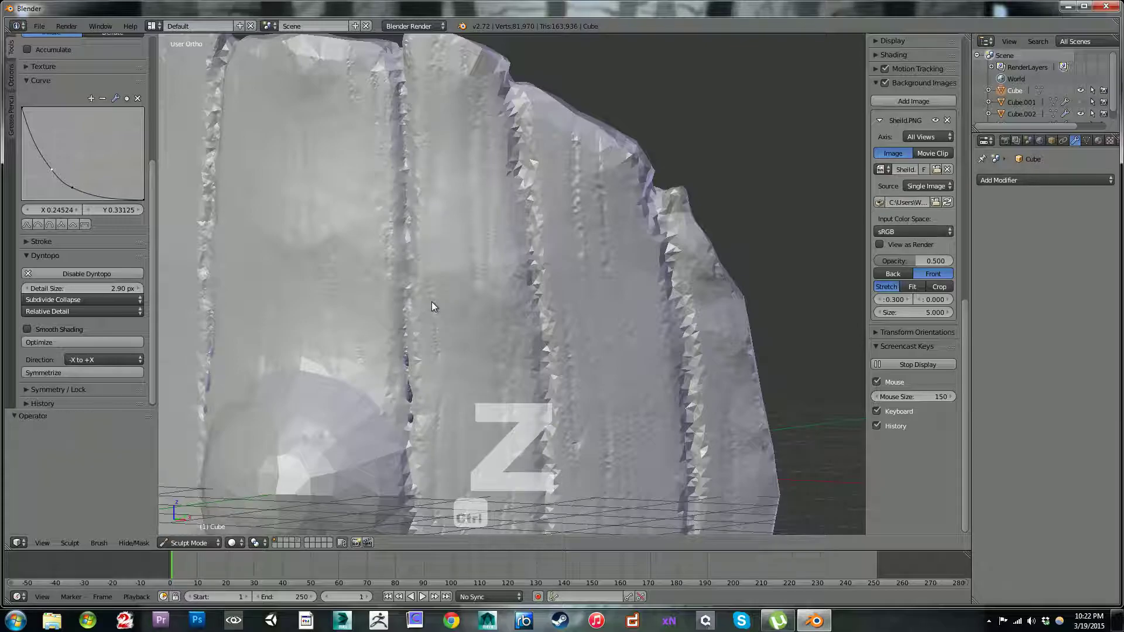
pyautogui.hotkey('ctrl', 'z')
pyautogui.hotkey('ctrl', 'z')
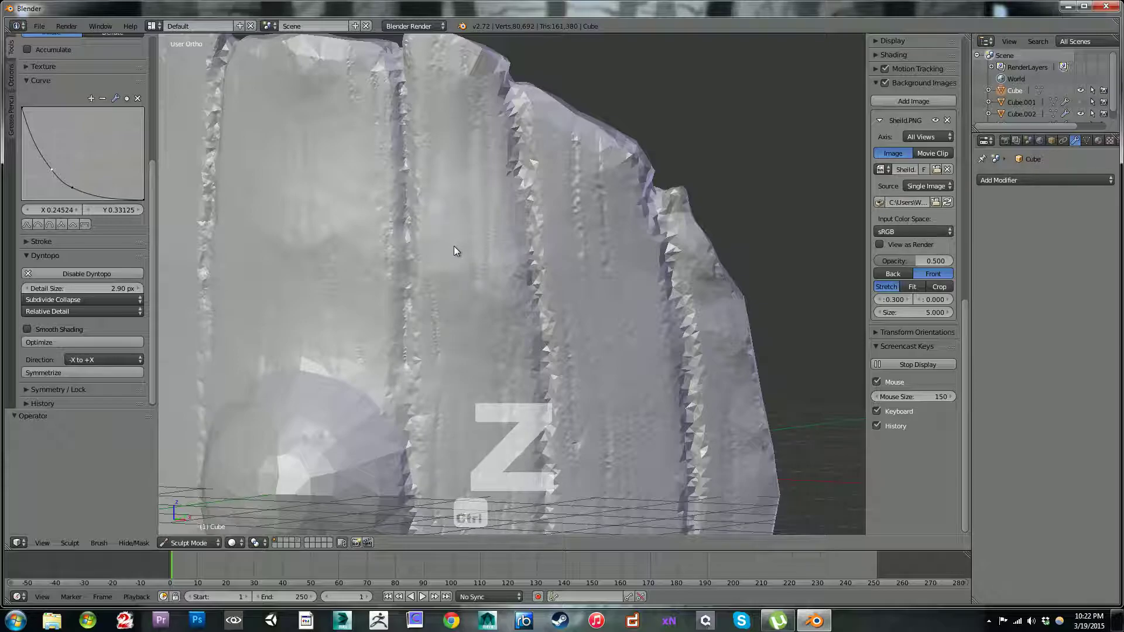
# Step: Recarve the lower stretch of that groove toward the boss and undo the latest strokes there
pyautogui.moveTo(405, 244)
pyautogui.keyDown('ctrl'); pyautogui.mouseDown()
pyautogui.moveTo(419, 398)
pyautogui.moveTo(406, 456)
pyautogui.moveTo(427, 406)
pyautogui.mouseUp(); pyautogui.keyUp('ctrl')
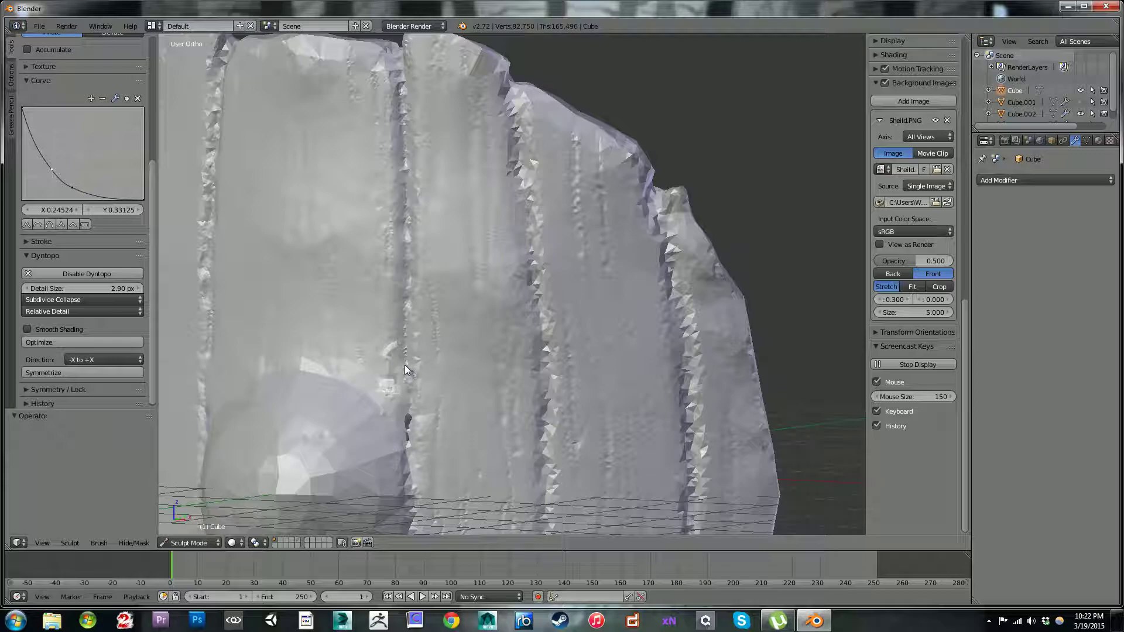
pyautogui.hotkey('ctrl', 'z')
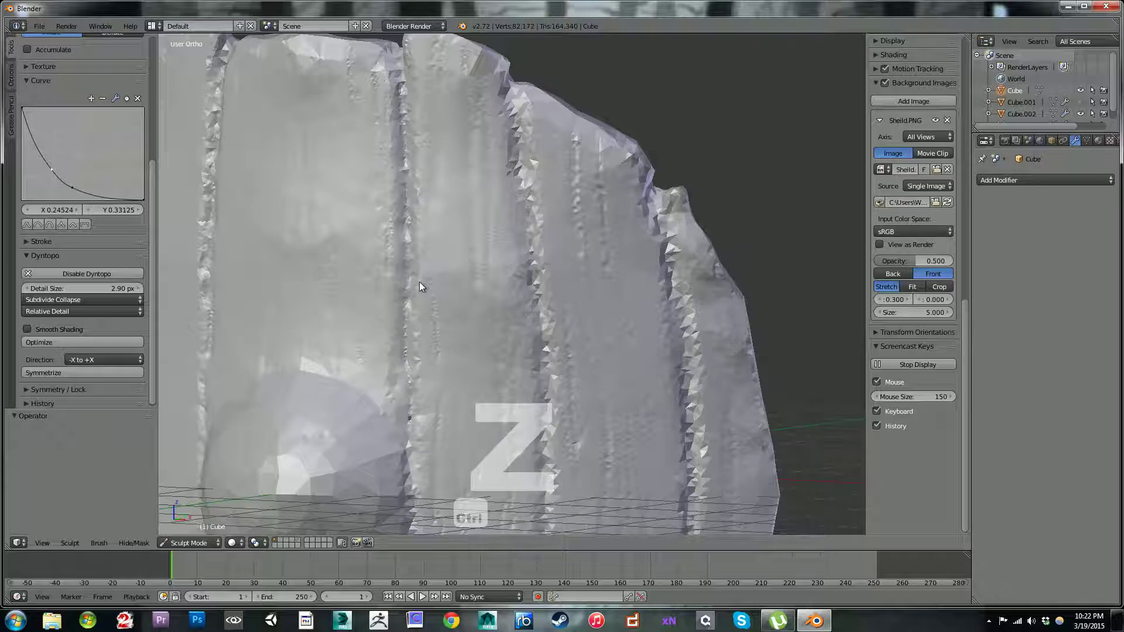
pyautogui.hotkey('ctrl', 'z')
# Step: Carve the continuation of the groove below the boss from the shield's lower edge upward, undoing the last two strokes
pyautogui.moveTo(384, 375)
pyautogui.mouseDown(button='middle')
pyautogui.moveTo(225, 375)
pyautogui.moveTo(416, 327)
pyautogui.mouseUp(button='middle')
pyautogui.keyDown('shift'); pyautogui.moveTo(431, 238); pyautogui.dragTo(460, 2, button='middle'); pyautogui.keyUp('shift')
pyautogui.keyDown('shift'); pyautogui.moveTo(401, 348); pyautogui.dragTo(507, 230, button='middle'); pyautogui.keyUp('shift')
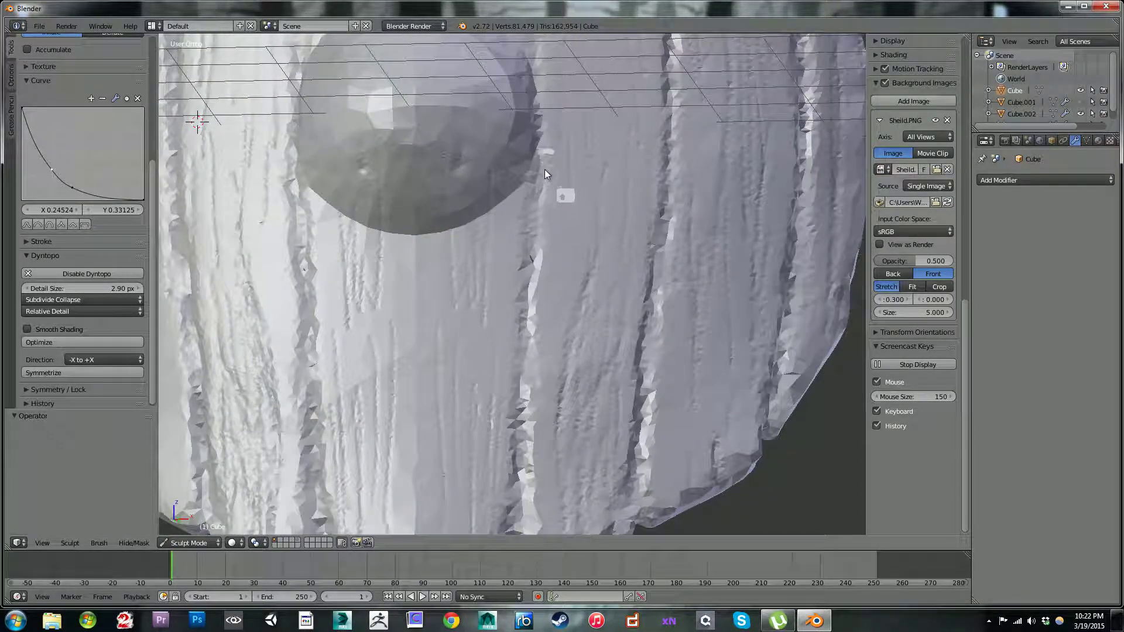
pyautogui.moveTo(543, 102); pyautogui.dragTo(487, 121, button='middle')
pyautogui.moveTo(512, 88)
pyautogui.keyDown('shift'); pyautogui.mouseDown()
pyautogui.moveTo(532, 125)
pyautogui.moveTo(505, 165)
pyautogui.mouseUp(); pyautogui.keyUp('shift')
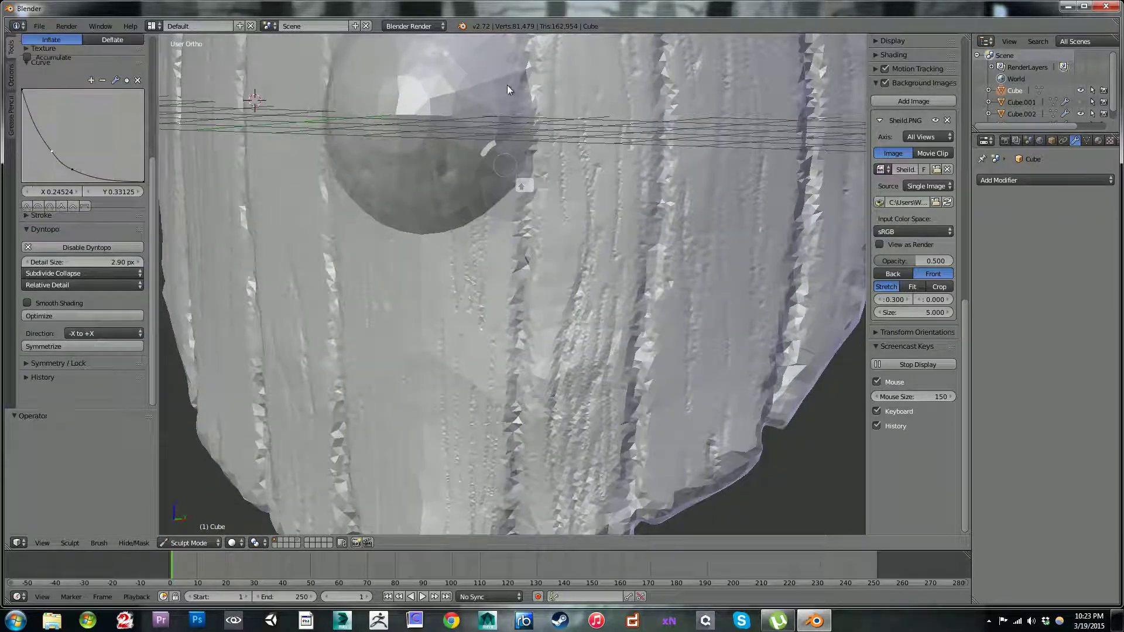
pyautogui.moveTo(521, 192); pyautogui.dragTo(567, 168, button='middle')
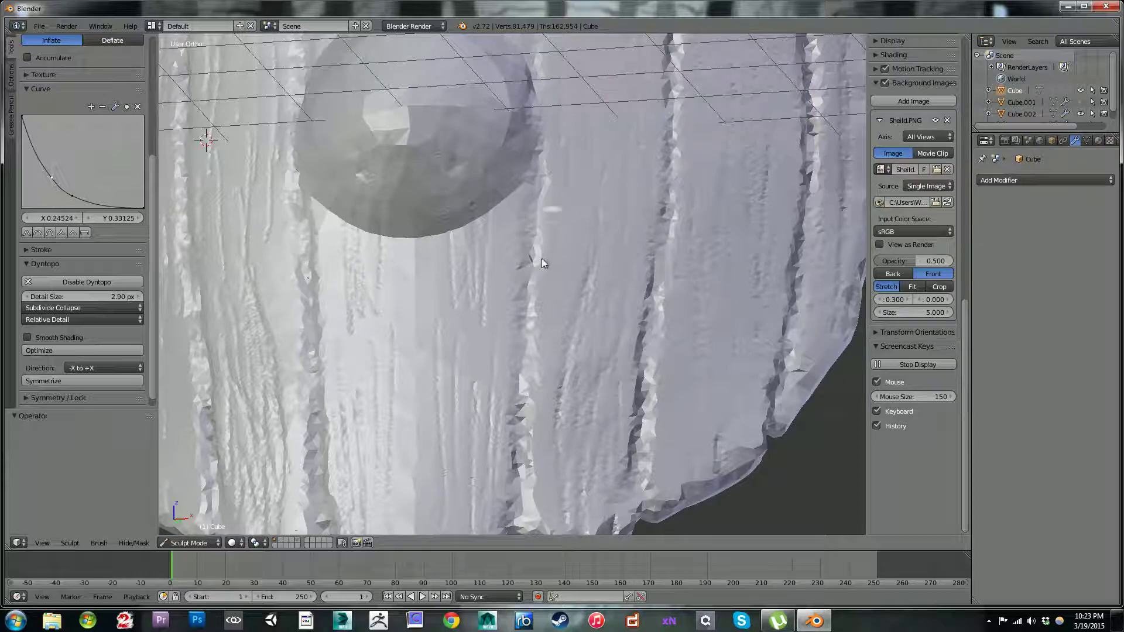
pyautogui.moveTo(615, 253); pyautogui.dragTo(639, 282, button='middle')
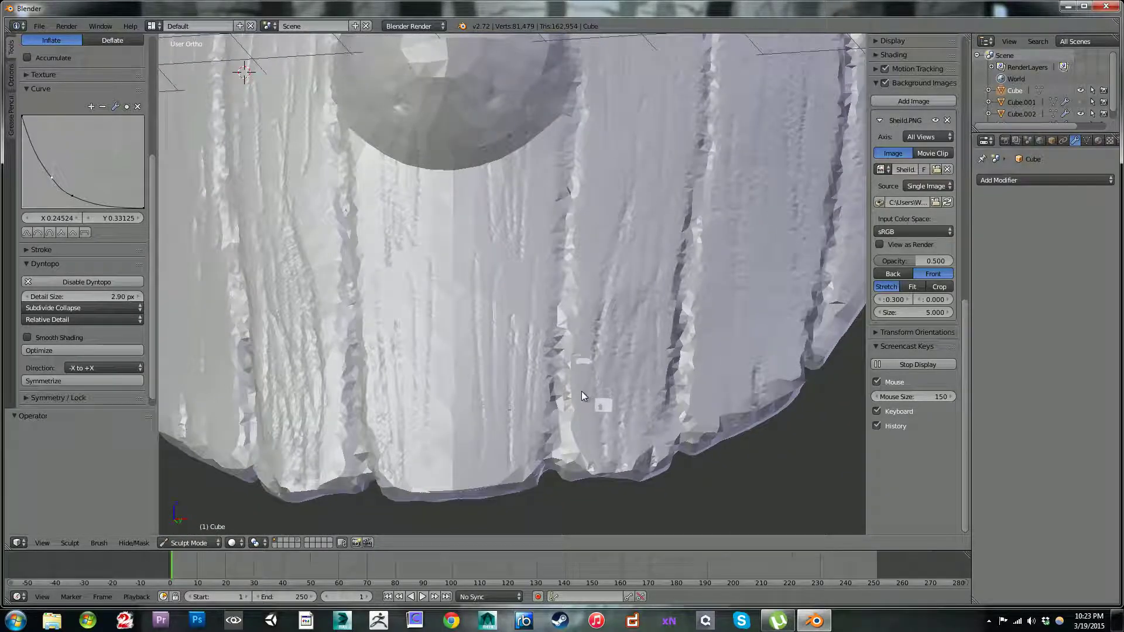
pyautogui.moveTo(557, 404)
pyautogui.mouseDown()
pyautogui.moveTo(549, 463)
pyautogui.moveTo(567, 110)
pyautogui.moveTo(566, 163)
pyautogui.moveTo(569, 148)
pyautogui.mouseUp()
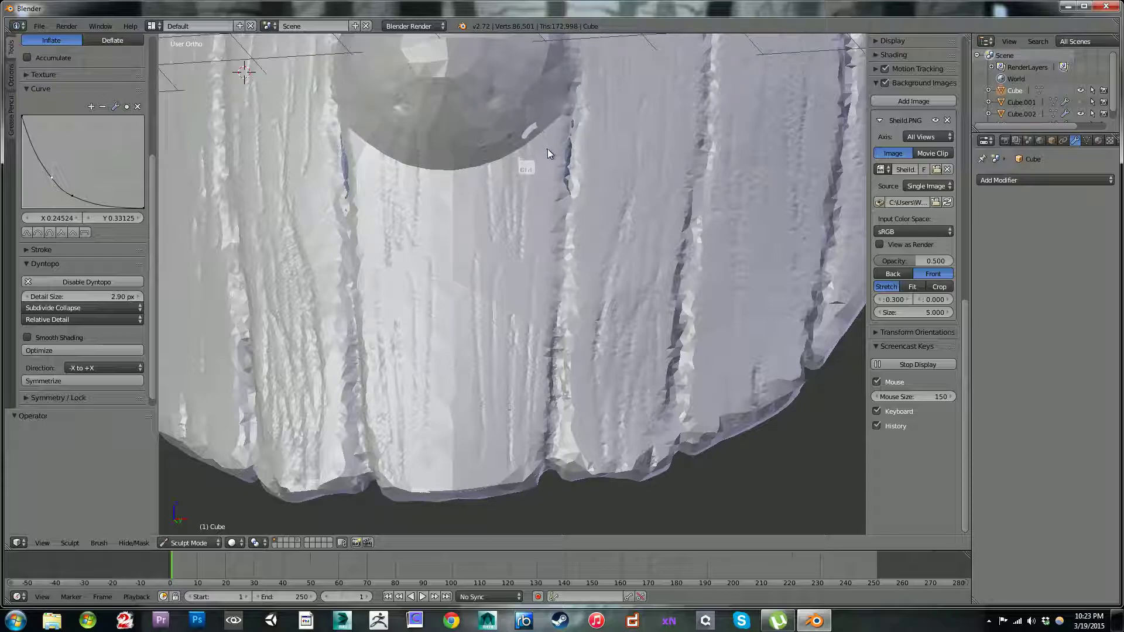
pyautogui.hotkey('ctrl', 'z')
pyautogui.hotkey('ctrl', 'z')
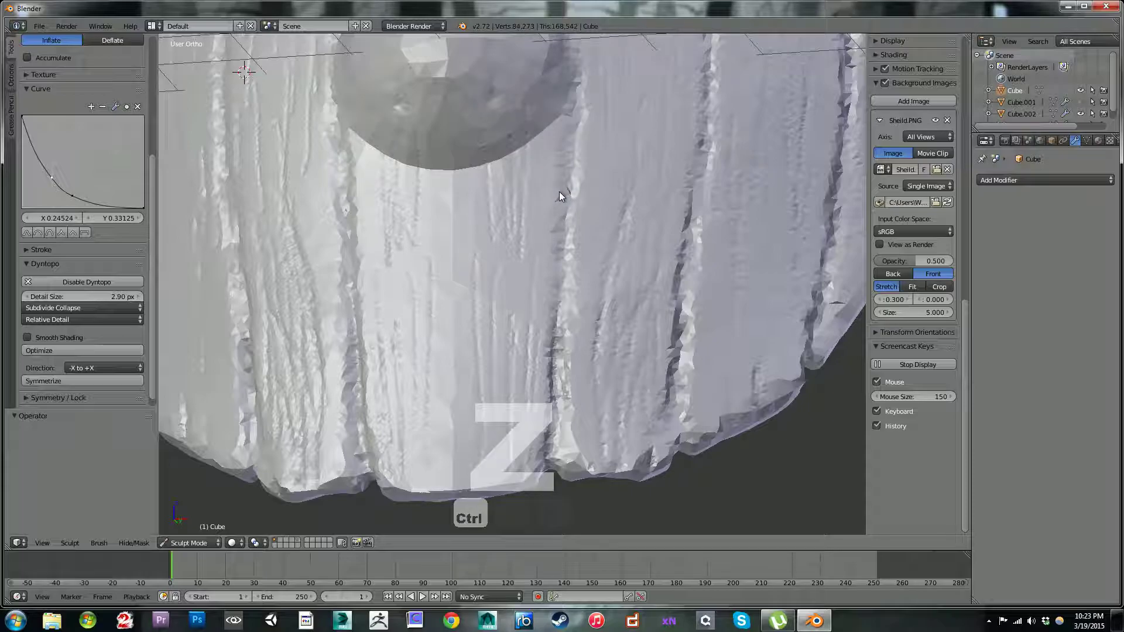
# Step: Deepen the upper stretch of the groove directly below the boss with inverted Inflate strokes
pyautogui.moveTo(575, 104)
pyautogui.keyDown('ctrl'); pyautogui.mouseDown()
pyautogui.moveTo(574, 191)
pyautogui.moveTo(565, 171)
pyautogui.moveTo(581, 311)
pyautogui.mouseUp(); pyautogui.keyUp('ctrl')
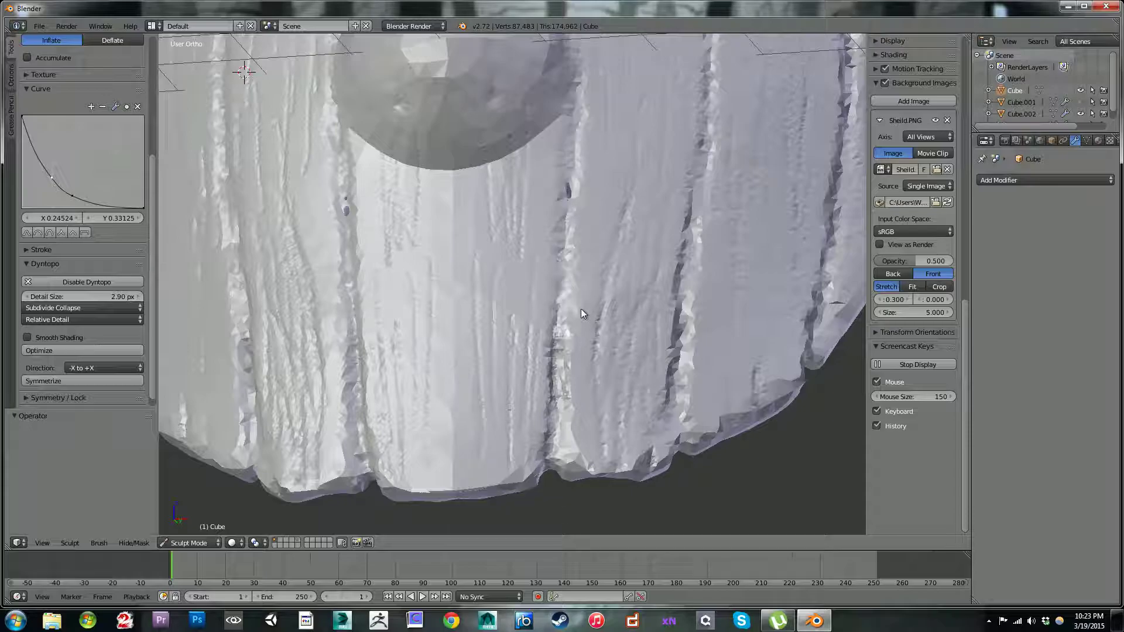
pyautogui.moveTo(564, 218)
pyautogui.keyDown('ctrl'); pyautogui.mouseDown()
pyautogui.moveTo(572, 185)
pyautogui.moveTo(555, 311)
pyautogui.moveTo(559, 221)
pyautogui.mouseUp(); pyautogui.keyUp('ctrl')
pyautogui.moveTo(571, 156)
pyautogui.mouseDown(button='middle')
pyautogui.moveTo(603, 187)
pyautogui.moveTo(590, 159)
pyautogui.moveTo(546, 136)
pyautogui.moveTo(521, 91)
pyautogui.moveTo(547, 167)
pyautogui.moveTo(590, 192)
pyautogui.moveTo(537, 190)
pyautogui.moveTo(454, 131)
pyautogui.moveTo(560, 192)
pyautogui.mouseUp(button='middle')
# Step: Carve the next plank groove outward from the shield's lower edge up past the boss with the inverted Inflate brush
pyautogui.moveTo(538, 408)
pyautogui.keyDown('ctrl'); pyautogui.mouseDown()
pyautogui.moveTo(554, 370)
pyautogui.moveTo(540, 361)
pyautogui.moveTo(546, 370)
pyautogui.moveTo(553, 264)
pyautogui.moveTo(550, 364)
pyautogui.moveTo(556, 270)
pyautogui.moveTo(563, 279)
pyautogui.moveTo(559, 170)
pyautogui.moveTo(547, 241)
pyautogui.moveTo(562, 148)
pyautogui.mouseUp(); pyautogui.keyUp('ctrl')
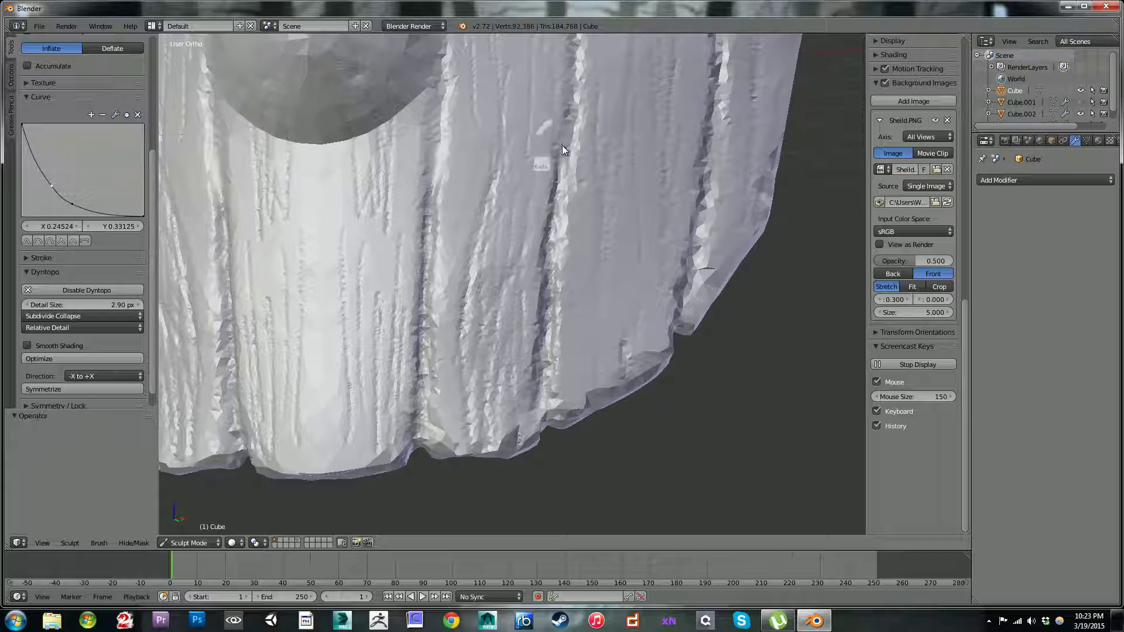
pyautogui.moveTo(557, 195)
pyautogui.keyDown('ctrl'); pyautogui.mouseDown()
pyautogui.moveTo(566, 98)
pyautogui.moveTo(564, 145)
pyautogui.moveTo(581, 136)
pyautogui.mouseUp(); pyautogui.keyUp('ctrl')
pyautogui.moveTo(571, 78); pyautogui.dragTo(602, 248, button='middle')
pyautogui.moveTo(583, 139)
pyautogui.keyDown('ctrl'); pyautogui.mouseDown()
pyautogui.moveTo(590, 293)
pyautogui.moveTo(589, 279)
pyautogui.mouseUp(); pyautogui.keyUp('ctrl')
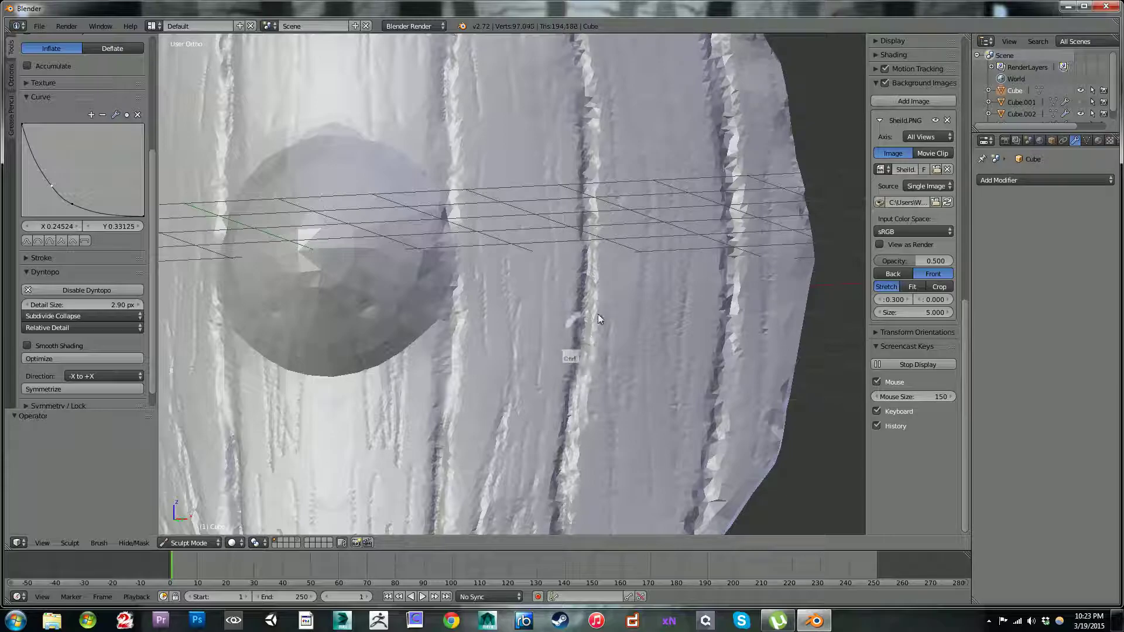
# Step: Continue carving that second groove through the shield's upper half to its upper edge
pyautogui.keyDown('shift'); pyautogui.moveTo(641, 215); pyautogui.dragTo(668, 405, button='middle'); pyautogui.keyUp('shift')
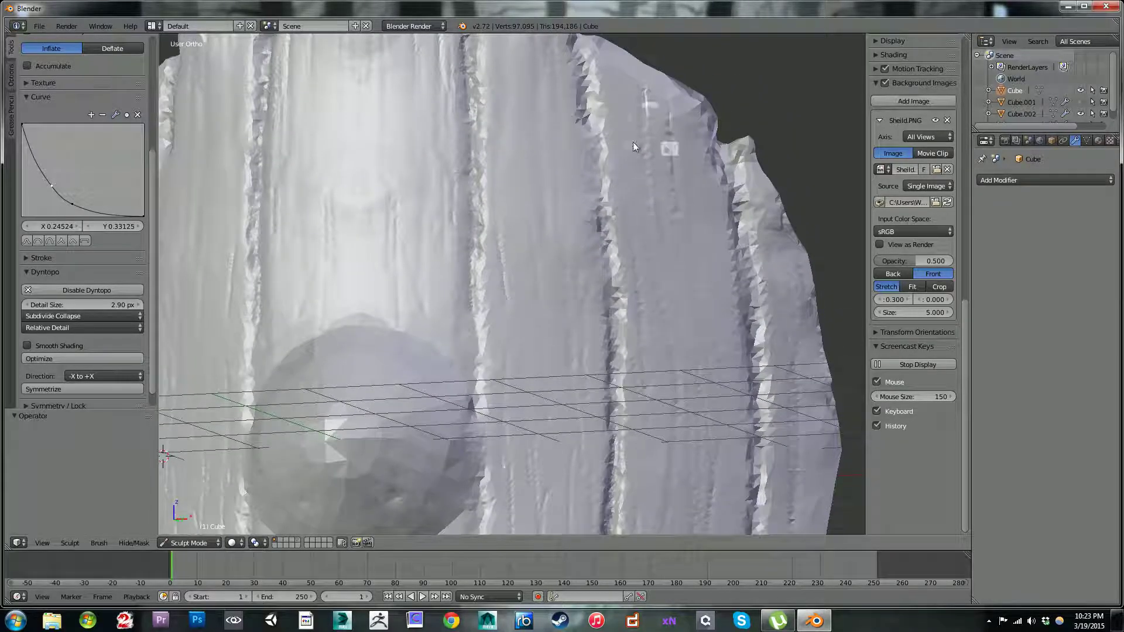
pyautogui.moveTo(591, 107)
pyautogui.keyDown('ctrl'); pyautogui.mouseDown()
pyautogui.moveTo(608, 259)
pyautogui.moveTo(594, 366)
pyautogui.moveTo(605, 219)
pyautogui.moveTo(627, 310)
pyautogui.mouseUp(); pyautogui.keyUp('ctrl')
pyautogui.keyDown('ctrl'); pyautogui.moveTo(670, 114); pyautogui.dragTo(682, 111); pyautogui.keyUp('ctrl')
pyautogui.keyDown('shift'); pyautogui.moveTo(677, 159); pyautogui.dragTo(698, 273, button='middle'); pyautogui.keyUp('shift')
pyautogui.keyDown('ctrl'); pyautogui.moveTo(599, 166); pyautogui.dragTo(622, 304); pyautogui.keyUp('ctrl')
pyautogui.moveTo(648, 117)
pyautogui.mouseDown(button='middle')
pyautogui.moveTo(656, 181)
pyautogui.moveTo(630, 107)
pyautogui.mouseUp(button='middle')
pyautogui.keyDown('ctrl'); pyautogui.moveTo(592, 135); pyautogui.dragTo(626, 78); pyautogui.keyUp('ctrl')
# Step: Carve the outermost plank groove from the shield's upper edge down to boss level with inverted Inflate strokes
pyautogui.moveTo(627, 78)
pyautogui.mouseDown(button='middle')
pyautogui.moveTo(619, 14)
pyautogui.moveTo(617, 273)
pyautogui.moveTo(606, 275)
pyautogui.moveTo(647, 392)
pyautogui.moveTo(606, 290)
pyautogui.moveTo(650, 390)
pyautogui.moveTo(671, 405)
pyautogui.moveTo(603, 269)
pyautogui.moveTo(614, 231)
pyautogui.moveTo(577, 301)
pyautogui.moveTo(575, 263)
pyautogui.mouseUp(button='middle')
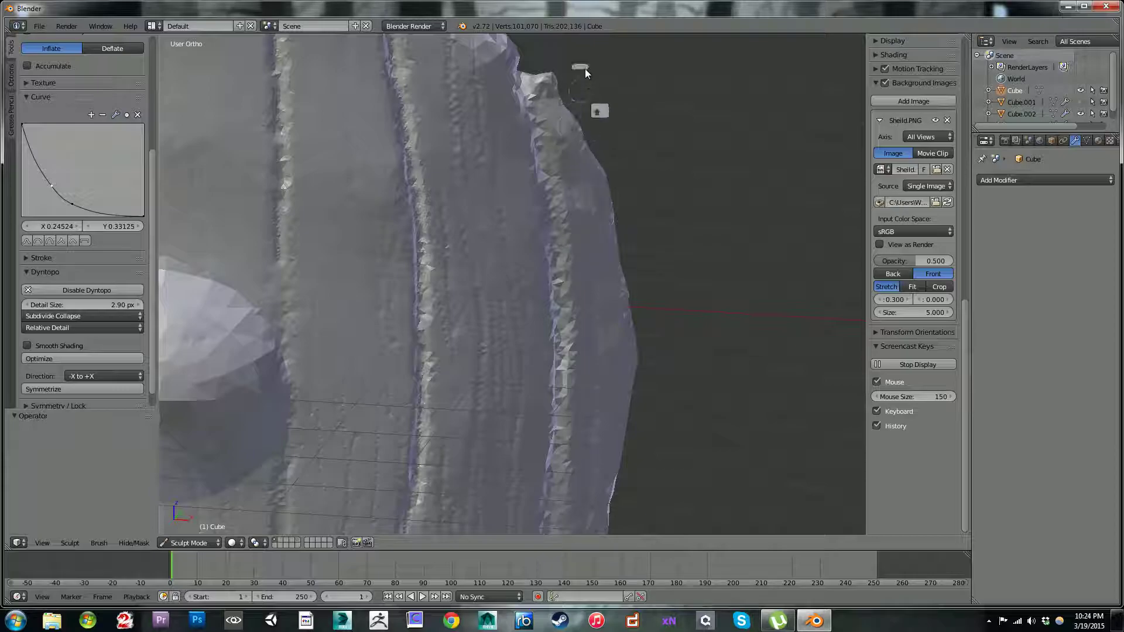
pyautogui.keyDown('ctrl'); pyautogui.moveTo(525, 76); pyautogui.dragTo(553, 271); pyautogui.keyUp('ctrl')
pyautogui.moveTo(577, 251)
pyautogui.mouseDown(button='middle')
pyautogui.moveTo(535, 175)
pyautogui.moveTo(637, 212)
pyautogui.moveTo(606, 156)
pyautogui.mouseUp(button='middle')
pyautogui.moveTo(595, 180)
pyautogui.keyDown('ctrl'); pyautogui.mouseDown()
pyautogui.moveTo(585, 155)
pyautogui.moveTo(598, 303)
pyautogui.mouseUp(); pyautogui.keyUp('ctrl')
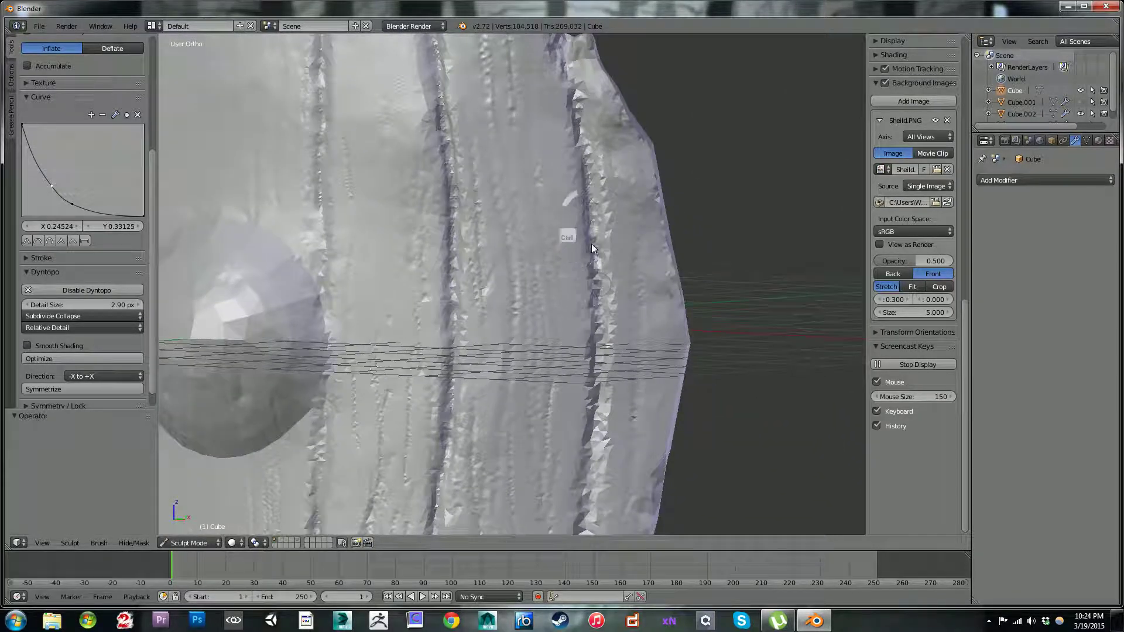
pyautogui.keyDown('shift'); pyautogui.moveTo(672, 227); pyautogui.dragTo(645, 78, button='middle'); pyautogui.keyUp('shift')
pyautogui.moveTo(570, 167)
pyautogui.keyDown('ctrl'); pyautogui.mouseDown()
pyautogui.moveTo(570, 233)
pyautogui.moveTo(601, 300)
pyautogui.mouseUp(); pyautogui.keyUp('ctrl')
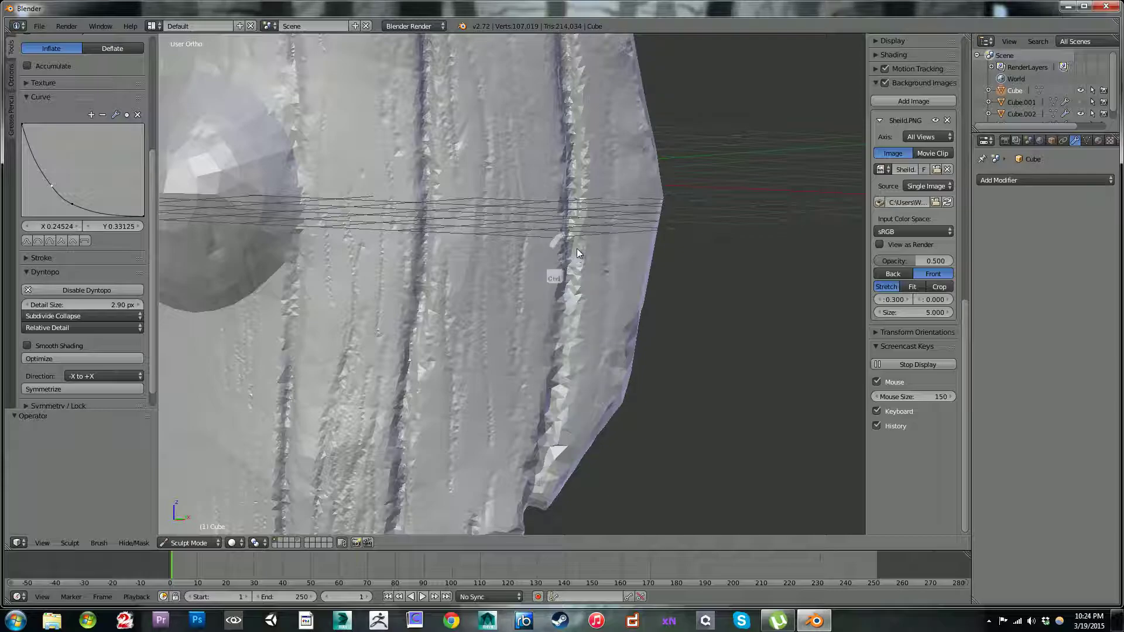
# Step: Continue carving the outermost groove through the shield's lower half to its lower edge
pyautogui.moveTo(568, 256)
pyautogui.keyDown('ctrl'); pyautogui.mouseDown()
pyautogui.moveTo(562, 364)
pyautogui.moveTo(559, 345)
pyautogui.mouseUp(); pyautogui.keyUp('ctrl')
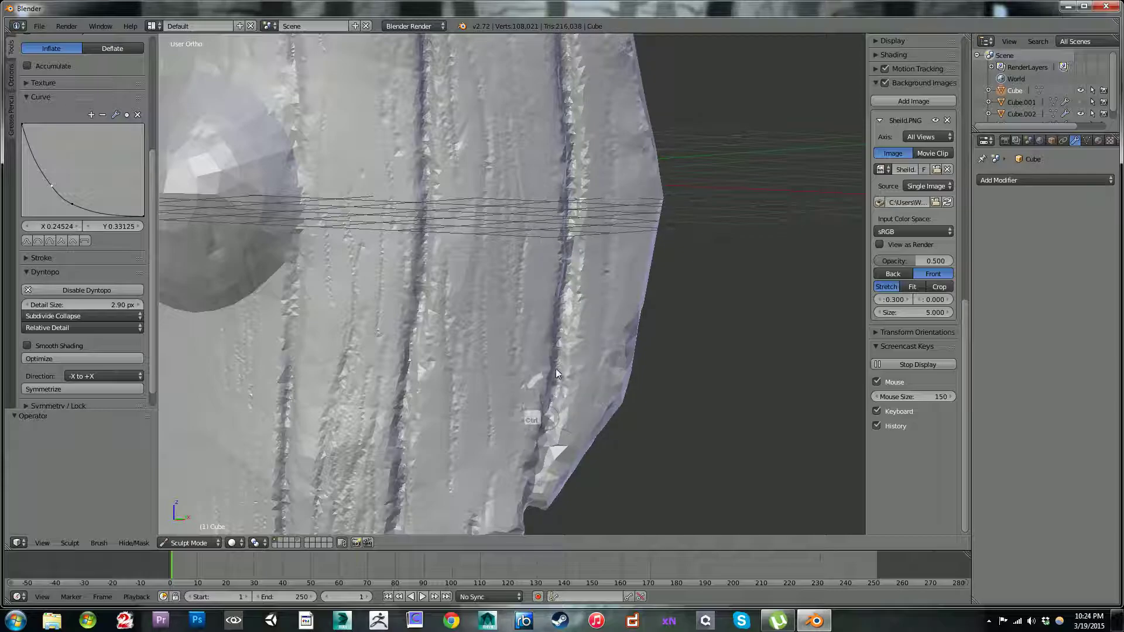
pyautogui.moveTo(539, 450)
pyautogui.keyDown('ctrl'); pyautogui.mouseDown()
pyautogui.moveTo(563, 425)
pyautogui.moveTo(525, 505)
pyautogui.moveTo(573, 237)
pyautogui.moveTo(566, 157)
pyautogui.mouseUp(); pyautogui.keyUp('ctrl')
pyautogui.moveTo(554, 167)
pyautogui.mouseDown(button='middle')
pyautogui.moveTo(387, 227)
pyautogui.moveTo(228, 208)
pyautogui.moveTo(450, 230)
pyautogui.moveTo(490, 213)
pyautogui.moveTo(417, 232)
pyautogui.moveTo(549, 228)
pyautogui.moveTo(484, 265)
pyautogui.moveTo(549, 428)
pyautogui.mouseUp(button='middle')
pyautogui.moveTo(438, 266)
pyautogui.keyDown('ctrl'); pyautogui.mouseDown(button='middle')
pyautogui.moveTo(475, 363)
pyautogui.moveTo(470, 280)
pyautogui.moveTo(518, 250)
pyautogui.moveTo(445, 240)
pyautogui.moveTo(430, 223)
pyautogui.moveTo(507, 385)
pyautogui.mouseUp(button='middle'); pyautogui.keyUp('ctrl')
pyautogui.moveTo(532, 329)
pyautogui.keyDown('shift'); pyautogui.mouseDown(button='middle')
pyautogui.moveTo(487, 296)
pyautogui.moveTo(481, 237)
pyautogui.moveTo(530, 211)
pyautogui.moveTo(525, 285)
pyautogui.moveTo(564, 226)
pyautogui.moveTo(564, 238)
pyautogui.mouseUp(button='middle'); pyautogui.keyUp('shift')
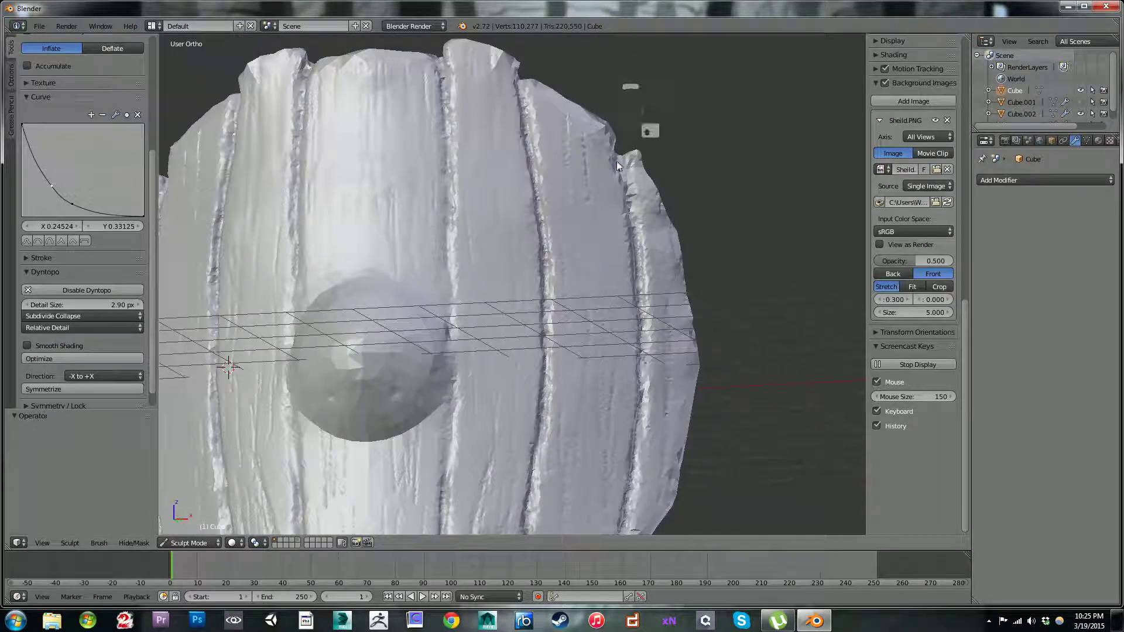
# Step: Try carving fine grain into the upper part of the plank between the two outermost grooves with a smaller brush, and undo it
pyautogui.press('[')
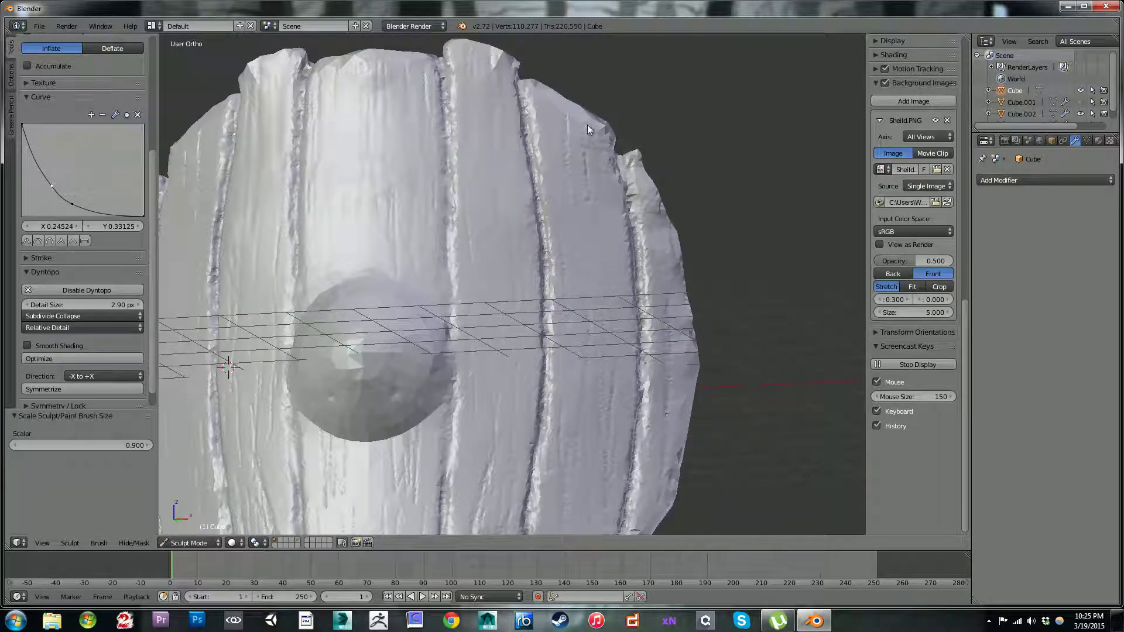
pyautogui.moveTo(591, 112); pyautogui.dragTo(592, 241)
pyautogui.hotkey('ctrl', 'z')
pyautogui.keyDown('shift'); pyautogui.moveTo(657, 197); pyautogui.dragTo(652, 176, button='middle'); pyautogui.keyUp('shift')
pyautogui.press('ctrl')
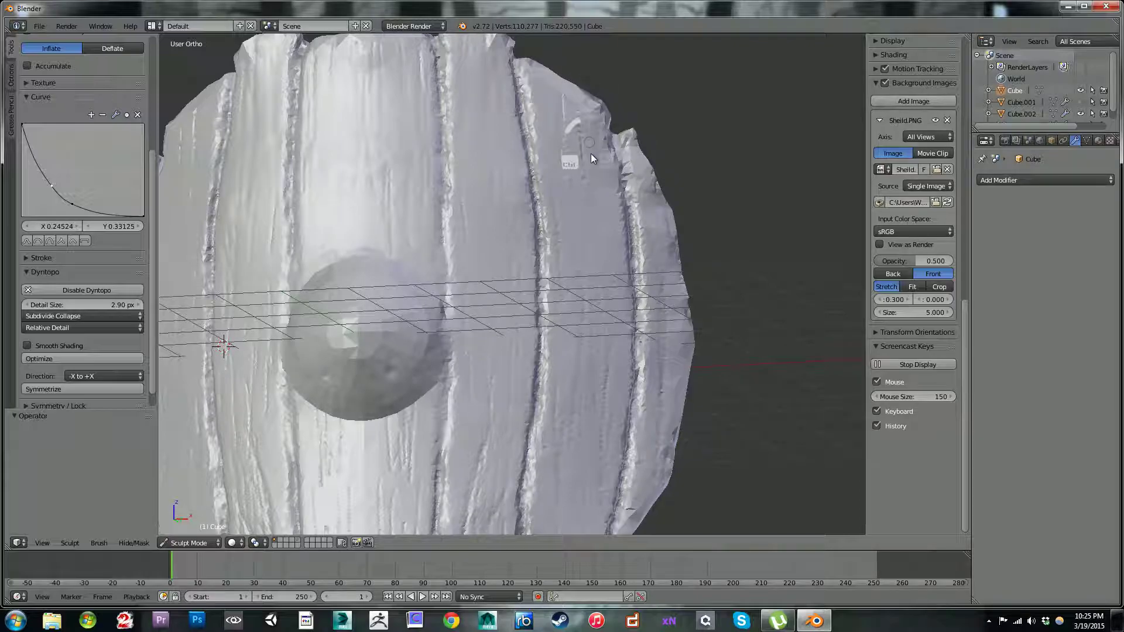
pyautogui.keyDown('ctrl'); pyautogui.moveTo(598, 208); pyautogui.dragTo(604, 254); pyautogui.keyUp('ctrl')
pyautogui.hotkey('ctrl', 'z')
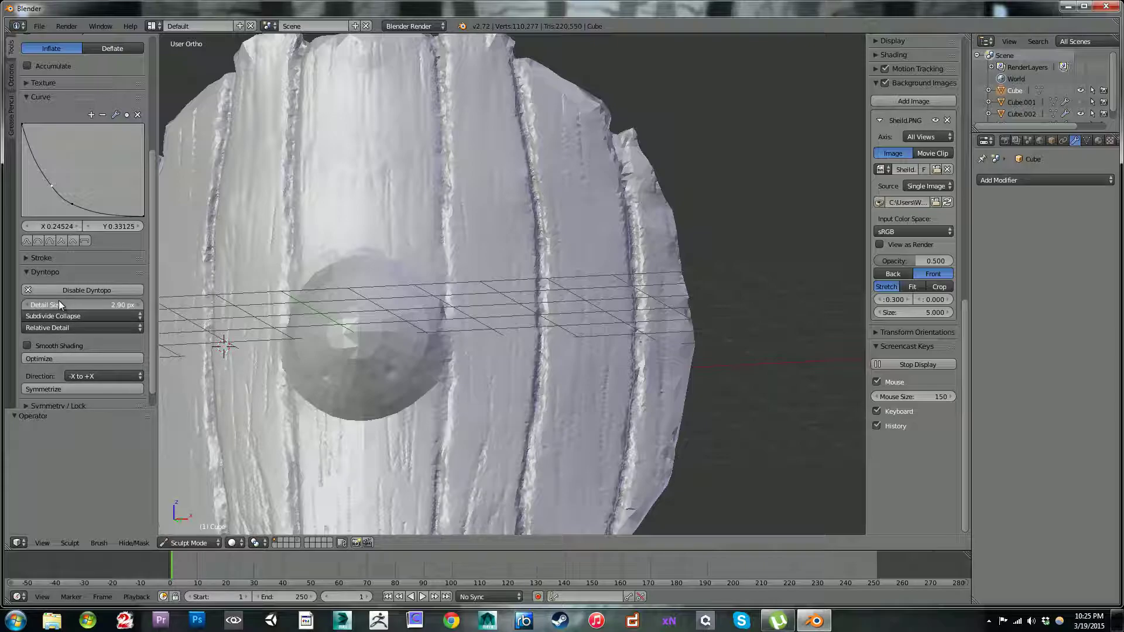
# Step: Set the Dyntopo detail size to 1.60 px and carve grain lines near the upper edge of the plank between the two outermost grooves
pyautogui.moveTo(53, 301); pyautogui.dragTo(96, 307)
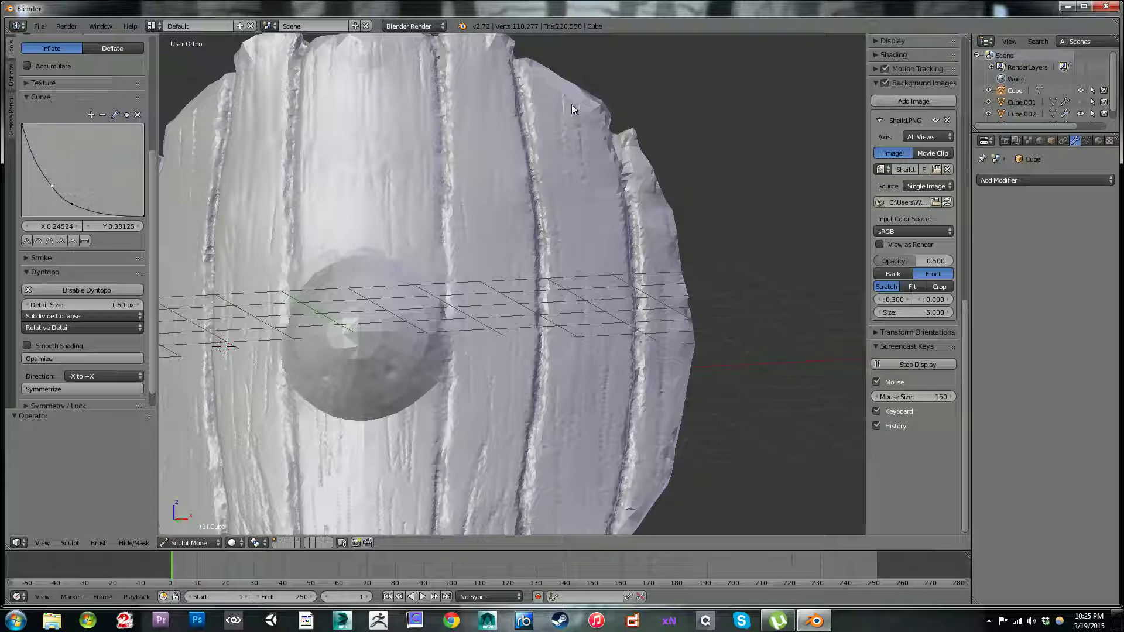
pyautogui.keyDown('ctrl'); pyautogui.moveTo(576, 107); pyautogui.dragTo(587, 278); pyautogui.keyUp('ctrl')
pyautogui.moveTo(553, 117)
pyautogui.keyDown('ctrl'); pyautogui.mouseDown()
pyautogui.moveTo(553, 106)
pyautogui.moveTo(562, 171)
pyautogui.mouseUp(); pyautogui.keyUp('ctrl')
pyautogui.keyDown('ctrl'); pyautogui.moveTo(543, 78); pyautogui.dragTo(558, 153); pyautogui.keyUp('ctrl')
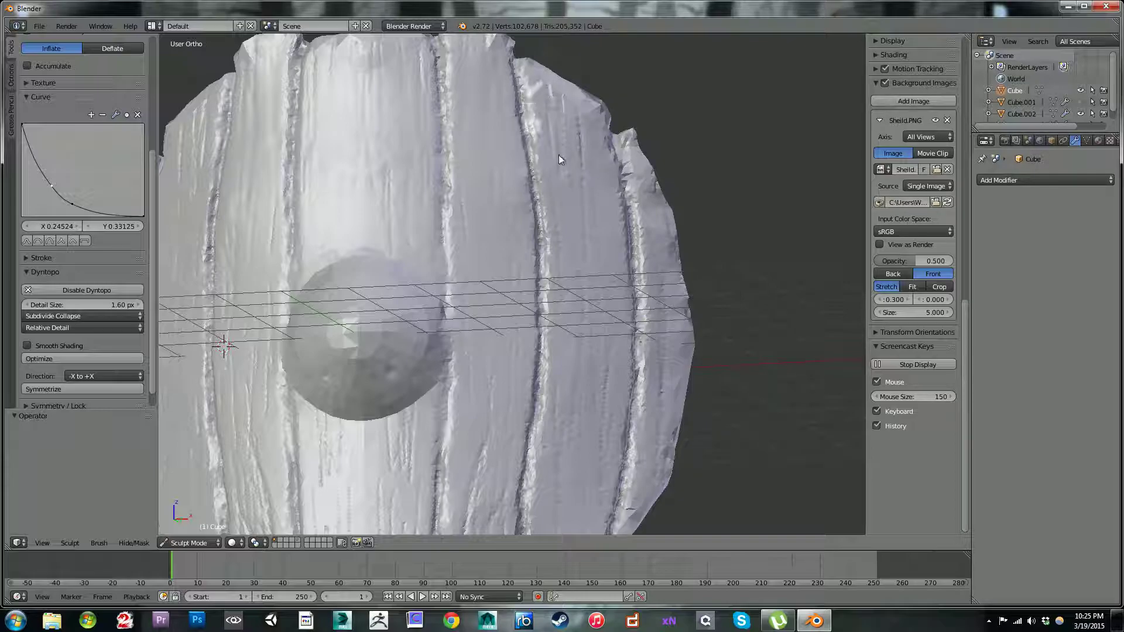
# Step: Carve more vertical grain lines from that plank's upper edge down towards boss level
pyautogui.keyDown('ctrl'); pyautogui.moveTo(575, 84); pyautogui.dragTo(597, 167); pyautogui.keyUp('ctrl')
pyautogui.moveTo(544, 66)
pyautogui.keyDown('ctrl'); pyautogui.mouseDown()
pyautogui.moveTo(562, 120)
pyautogui.moveTo(567, 112)
pyautogui.mouseUp(); pyautogui.keyUp('ctrl')
pyautogui.moveTo(550, 73)
pyautogui.keyDown('ctrl'); pyautogui.mouseDown()
pyautogui.moveTo(560, 104)
pyautogui.moveTo(545, 117)
pyautogui.moveTo(539, 99)
pyautogui.mouseUp(); pyautogui.keyUp('ctrl')
pyautogui.moveTo(533, 59)
pyautogui.keyDown('ctrl'); pyautogui.mouseDown()
pyautogui.moveTo(548, 106)
pyautogui.moveTo(536, 67)
pyautogui.moveTo(594, 124)
pyautogui.moveTo(584, 192)
pyautogui.mouseUp(); pyautogui.keyUp('ctrl')
pyautogui.moveTo(581, 130)
pyautogui.keyDown('ctrl'); pyautogui.mouseDown()
pyautogui.moveTo(609, 254)
pyautogui.moveTo(609, 368)
pyautogui.moveTo(598, 191)
pyautogui.moveTo(620, 271)
pyautogui.mouseUp(); pyautogui.keyUp('ctrl')
pyautogui.moveTo(604, 215)
pyautogui.keyDown('ctrl'); pyautogui.mouseDown()
pyautogui.moveTo(615, 215)
pyautogui.moveTo(573, 293)
pyautogui.moveTo(586, 269)
pyautogui.moveTo(577, 166)
pyautogui.moveTo(554, 261)
pyautogui.moveTo(559, 290)
pyautogui.moveTo(671, 350)
pyautogui.moveTo(607, 434)
pyautogui.moveTo(570, 353)
pyautogui.moveTo(570, 424)
pyautogui.moveTo(603, 426)
pyautogui.moveTo(615, 305)
pyautogui.moveTo(633, 370)
pyautogui.moveTo(652, 350)
pyautogui.mouseUp(); pyautogui.keyUp('ctrl')
# Step: Enlarge the brush one notch and carve short grain cuts along the lower edge of the same plank
pyautogui.press(']')
pyautogui.keyDown('shift'); pyautogui.moveTo(540, 398); pyautogui.dragTo(525, 265, button='middle'); pyautogui.keyUp('shift')
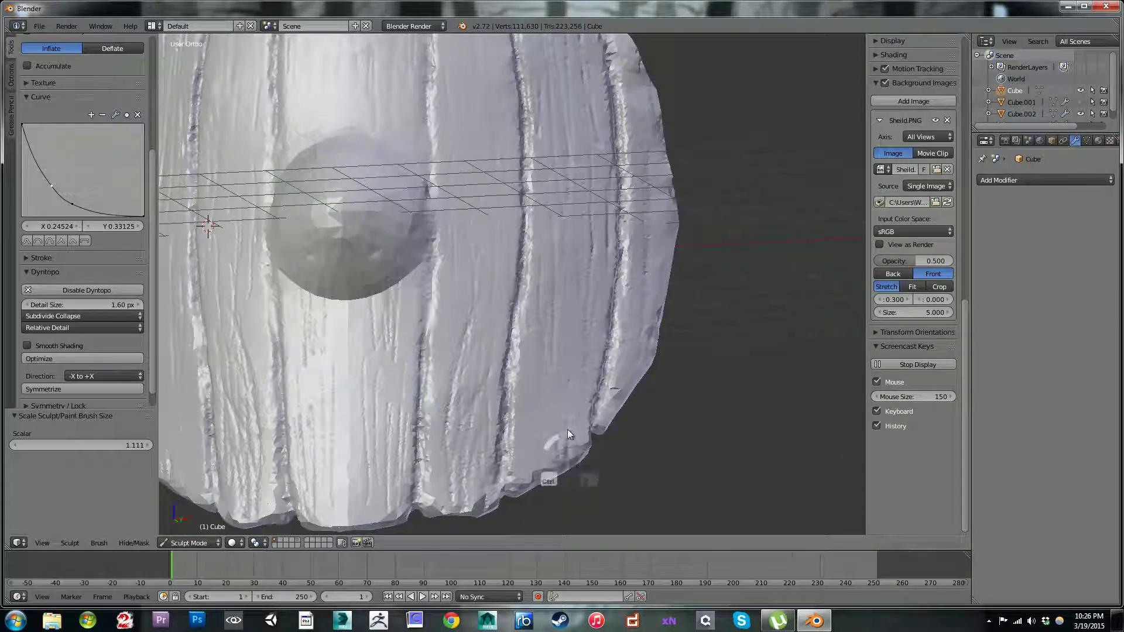
pyautogui.moveTo(568, 445)
pyautogui.keyDown('ctrl'); pyautogui.mouseDown()
pyautogui.moveTo(585, 439)
pyautogui.moveTo(567, 430)
pyautogui.moveTo(564, 458)
pyautogui.moveTo(566, 395)
pyautogui.moveTo(567, 447)
pyautogui.moveTo(574, 416)
pyautogui.mouseUp(); pyautogui.keyUp('ctrl')
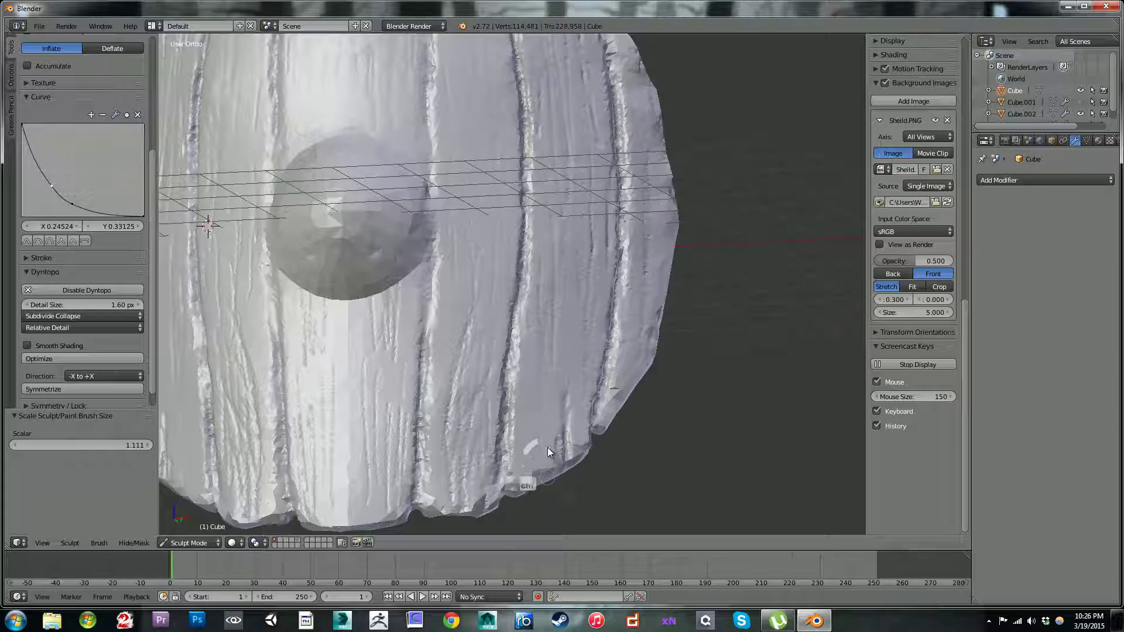
pyautogui.keyDown('ctrl'); pyautogui.moveTo(544, 486); pyautogui.dragTo(522, 460); pyautogui.keyUp('ctrl')
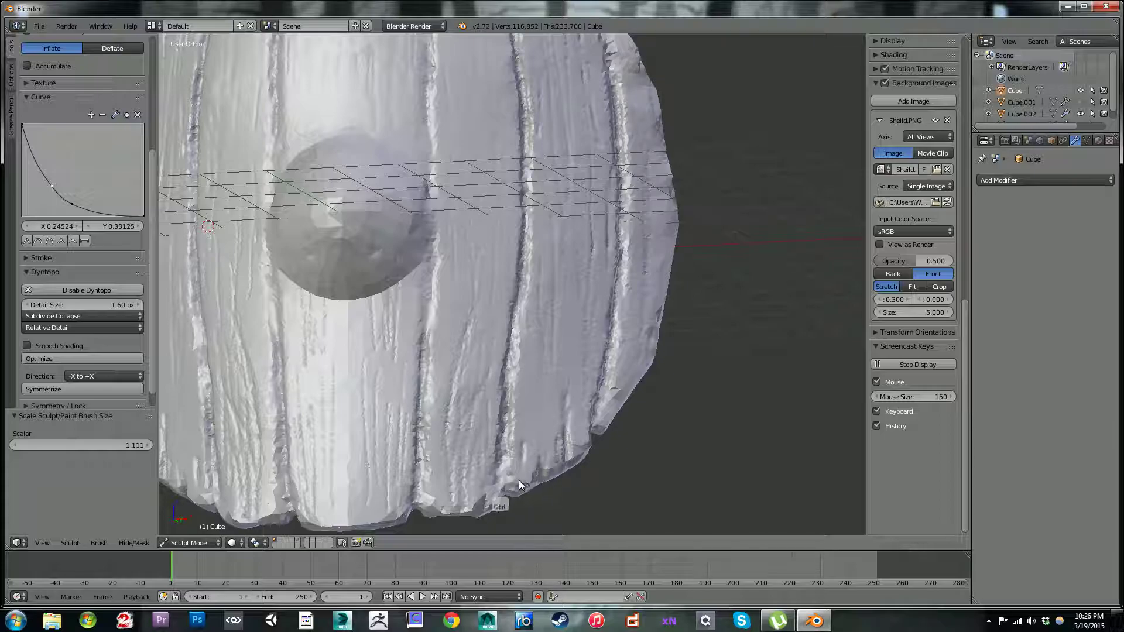
pyautogui.moveTo(518, 493); pyautogui.dragTo(514, 440)
# Step: Try long grain strokes up the plank's lower half and undo them
pyautogui.moveTo(547, 372)
pyautogui.mouseDown()
pyautogui.moveTo(563, 345)
pyautogui.moveTo(553, 392)
pyautogui.moveTo(543, 285)
pyautogui.moveTo(539, 398)
pyautogui.moveTo(549, 322)
pyautogui.moveTo(584, 324)
pyautogui.moveTo(570, 306)
pyautogui.moveTo(574, 353)
pyautogui.moveTo(571, 272)
pyautogui.moveTo(576, 388)
pyautogui.moveTo(600, 196)
pyautogui.moveTo(614, 224)
pyautogui.mouseUp()
pyautogui.hotkey('ctrl', 'z')
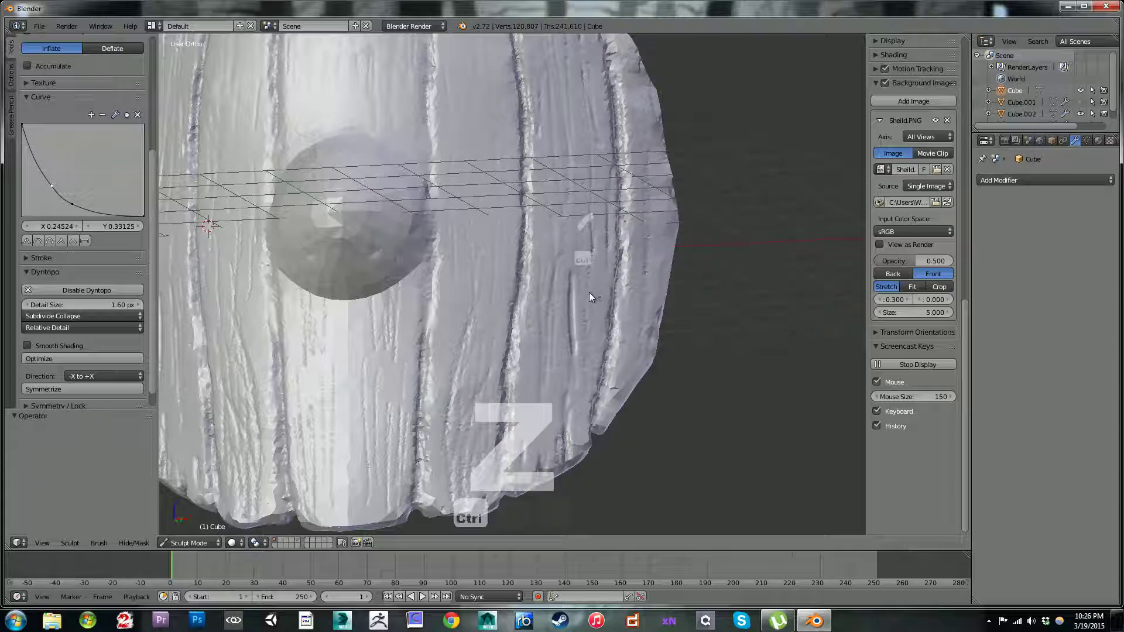
pyautogui.hotkey('ctrl', 'z')
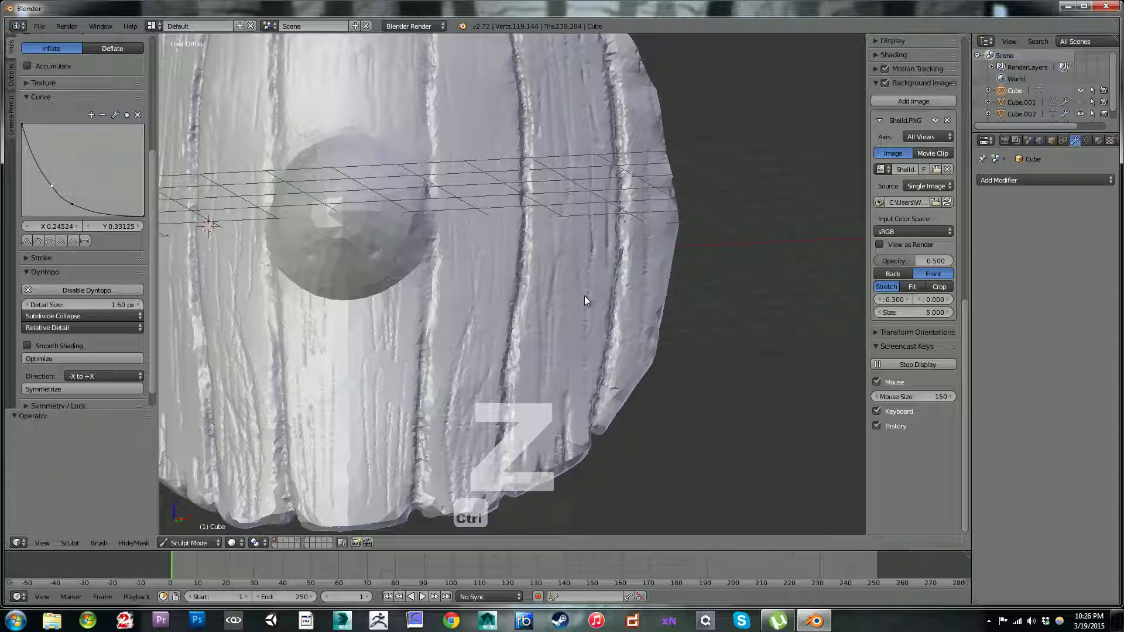
pyautogui.hotkey('ctrl', 'z')
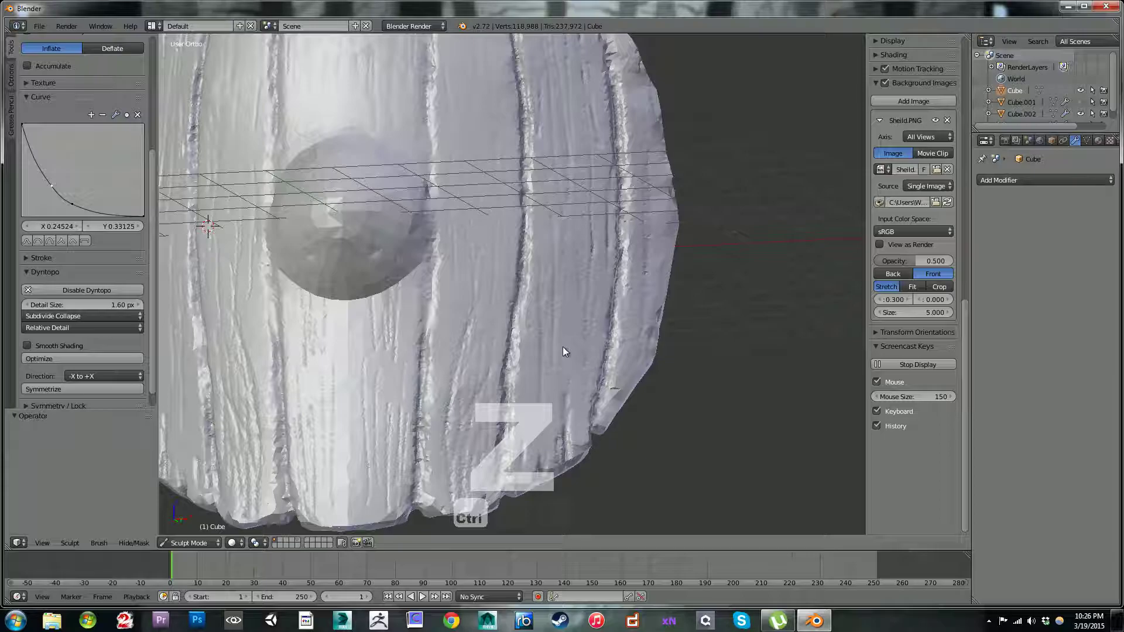
# Step: Carve vertical grain lines through the lower half of the plank between the two outermost grooves
pyautogui.keyDown('ctrl'); pyautogui.moveTo(535, 389); pyautogui.dragTo(529, 427); pyautogui.keyUp('ctrl')
pyautogui.moveTo(535, 344)
pyautogui.keyDown('ctrl'); pyautogui.mouseDown()
pyautogui.moveTo(533, 432)
pyautogui.moveTo(551, 477)
pyautogui.mouseUp(); pyautogui.keyUp('ctrl')
pyautogui.keyDown('ctrl'); pyautogui.moveTo(569, 404); pyautogui.dragTo(566, 453); pyautogui.keyUp('ctrl')
pyautogui.keyDown('ctrl'); pyautogui.moveTo(597, 323); pyautogui.dragTo(580, 462); pyautogui.keyUp('ctrl')
pyautogui.keyDown('ctrl'); pyautogui.moveTo(597, 338); pyautogui.dragTo(577, 477); pyautogui.keyUp('ctrl')
pyautogui.keyDown('ctrl'); pyautogui.moveTo(590, 373); pyautogui.dragTo(578, 491); pyautogui.keyUp('ctrl')
# Step: Carve grain lines through the same plank's middle stretch, concentrating along its inner groove at boss level
pyautogui.moveTo(603, 227)
pyautogui.keyDown('ctrl'); pyautogui.mouseDown()
pyautogui.moveTo(585, 328)
pyautogui.moveTo(564, 350)
pyautogui.mouseUp(); pyautogui.keyUp('ctrl')
pyautogui.keyDown('ctrl'); pyautogui.moveTo(559, 237); pyautogui.dragTo(540, 342); pyautogui.keyUp('ctrl')
pyautogui.keyDown('ctrl'); pyautogui.moveTo(535, 179); pyautogui.dragTo(518, 281); pyautogui.keyUp('ctrl')
pyautogui.keyDown('ctrl'); pyautogui.moveTo(535, 205); pyautogui.dragTo(521, 287); pyautogui.keyUp('ctrl')
pyautogui.keyDown('ctrl'); pyautogui.moveTo(534, 215); pyautogui.dragTo(520, 293); pyautogui.keyUp('ctrl')
pyautogui.keyDown('ctrl'); pyautogui.moveTo(535, 219); pyautogui.dragTo(528, 248); pyautogui.keyUp('ctrl')
pyautogui.keyDown('ctrl'); pyautogui.moveTo(535, 175); pyautogui.dragTo(528, 253); pyautogui.keyUp('ctrl')
# Step: Add further grain lines to the upper half of the plank between the two outermost grooves
pyautogui.moveTo(252, 230)
pyautogui.mouseDown(button='middle')
pyautogui.moveTo(237, 261)
pyautogui.moveTo(258, 225)
pyautogui.moveTo(294, 225)
pyautogui.mouseUp(button='middle')
pyautogui.keyDown('shift'); pyautogui.moveTo(477, 281); pyautogui.dragTo(477, 278); pyautogui.keyUp('shift')
pyautogui.moveTo(515, 216)
pyautogui.mouseDown(button='middle')
pyautogui.moveTo(379, 246)
pyautogui.moveTo(367, 236)
pyautogui.moveTo(405, 244)
pyautogui.moveTo(433, 286)
pyautogui.moveTo(503, 296)
pyautogui.moveTo(500, 323)
pyautogui.moveTo(410, 219)
pyautogui.moveTo(374, 200)
pyautogui.mouseUp(button='middle')
pyautogui.moveTo(405, 278); pyautogui.dragTo(515, 304, button='middle')
pyautogui.moveTo(613, 132)
pyautogui.mouseDown()
pyautogui.moveTo(639, 263)
pyautogui.moveTo(627, 181)
pyautogui.moveTo(586, 93)
pyautogui.moveTo(576, 95)
pyautogui.moveTo(580, 193)
pyautogui.moveTo(693, 153)
pyautogui.moveTo(609, 313)
pyautogui.moveTo(595, 228)
pyautogui.moveTo(604, 243)
pyautogui.moveTo(574, 246)
pyautogui.moveTo(581, 350)
pyautogui.moveTo(562, 383)
pyautogui.moveTo(642, 273)
pyautogui.mouseUp()
pyautogui.moveTo(667, 250)
pyautogui.keyDown('shift'); pyautogui.mouseDown(button='middle')
pyautogui.moveTo(719, 287)
pyautogui.moveTo(601, 169)
pyautogui.mouseUp(button='middle'); pyautogui.keyUp('shift')
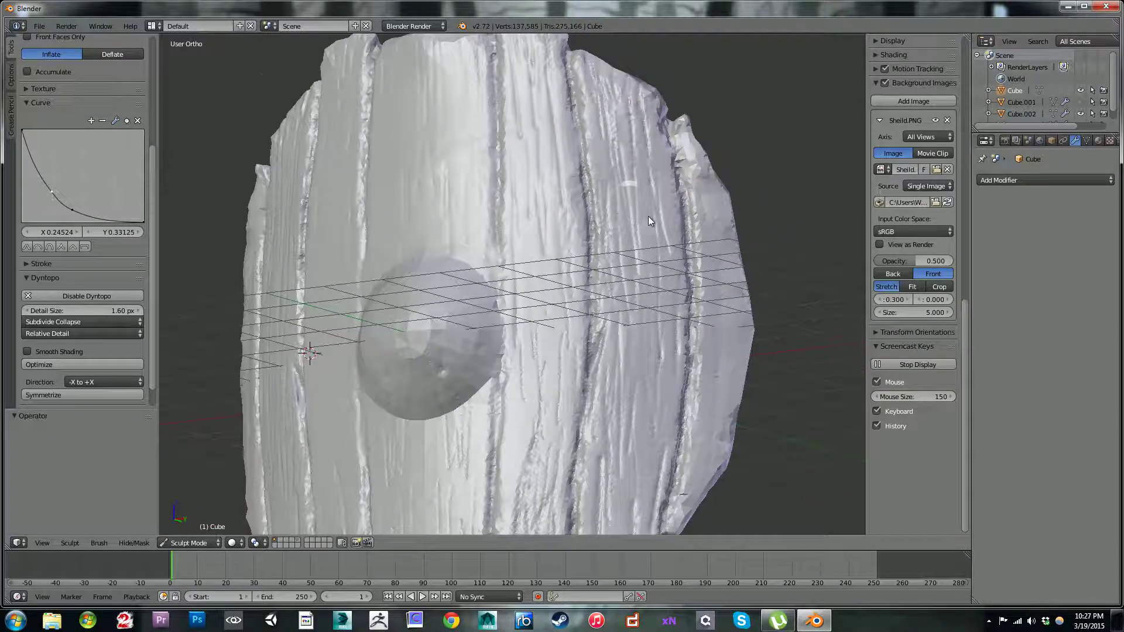
# Step: Carve vertical grain into the lower half of the plank next to the central one
pyautogui.scroll(3, 646, 216)
pyautogui.moveTo(484, 257)
pyautogui.mouseDown()
pyautogui.moveTo(494, 216)
pyautogui.moveTo(506, 382)
pyautogui.moveTo(507, 258)
pyautogui.moveTo(511, 350)
pyautogui.moveTo(469, 259)
pyautogui.moveTo(458, 170)
pyautogui.moveTo(479, 385)
pyautogui.moveTo(461, 447)
pyautogui.moveTo(490, 506)
pyautogui.moveTo(514, 304)
pyautogui.moveTo(459, 288)
pyautogui.moveTo(462, 454)
pyautogui.moveTo(503, 466)
pyautogui.moveTo(537, 349)
pyautogui.mouseUp()
pyautogui.moveTo(538, 349)
pyautogui.mouseDown(button='middle')
pyautogui.moveTo(582, 353)
pyautogui.moveTo(514, 355)
pyautogui.moveTo(553, 437)
pyautogui.moveTo(538, 302)
pyautogui.moveTo(496, 332)
pyautogui.moveTo(532, 318)
pyautogui.moveTo(504, 387)
pyautogui.moveTo(559, 490)
pyautogui.moveTo(542, 475)
pyautogui.mouseUp(button='middle')
pyautogui.moveTo(462, 424)
pyautogui.mouseDown(button='middle')
pyautogui.moveTo(592, 398)
pyautogui.moveTo(510, 325)
pyautogui.moveTo(488, 268)
pyautogui.moveTo(524, 331)
pyautogui.moveTo(518, 362)
pyautogui.moveTo(564, 408)
pyautogui.moveTo(572, 392)
pyautogui.moveTo(564, 363)
pyautogui.moveTo(481, 409)
pyautogui.mouseUp(button='middle')
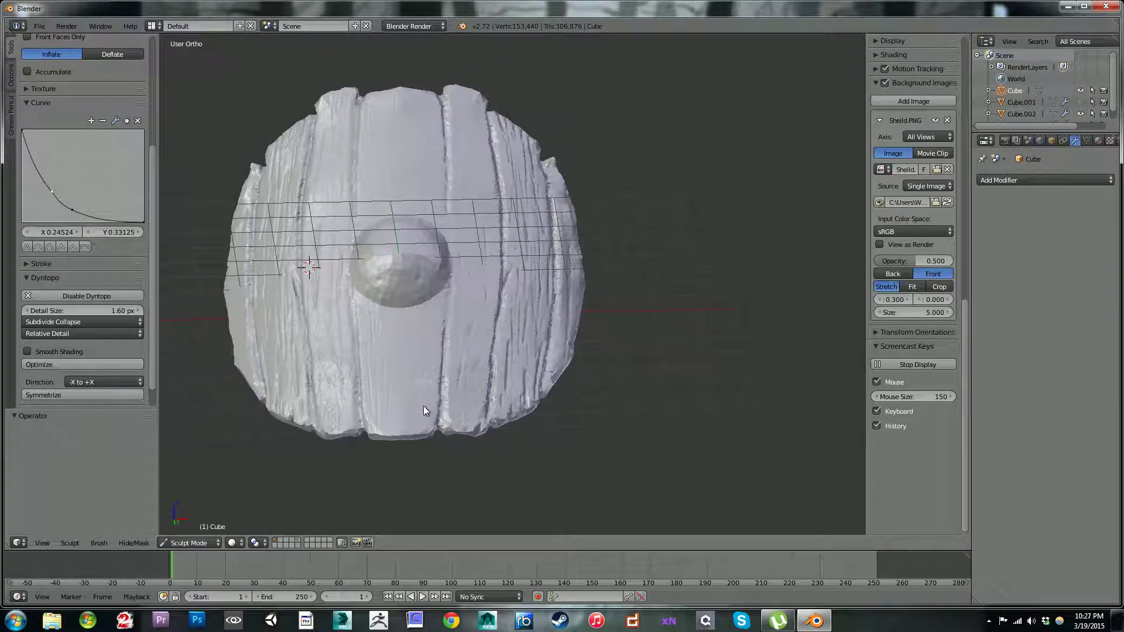
# Step: Carve grain lines into the central plank from the shield's lower edge up towards the boss
pyautogui.moveTo(416, 439)
pyautogui.keyDown('ctrl'); pyautogui.mouseDown()
pyautogui.moveTo(424, 354)
pyautogui.moveTo(421, 466)
pyautogui.moveTo(421, 367)
pyautogui.moveTo(416, 385)
pyautogui.moveTo(418, 440)
pyautogui.moveTo(433, 388)
pyautogui.moveTo(431, 443)
pyautogui.moveTo(441, 364)
pyautogui.moveTo(426, 334)
pyautogui.moveTo(431, 440)
pyautogui.mouseUp(); pyautogui.keyUp('ctrl')
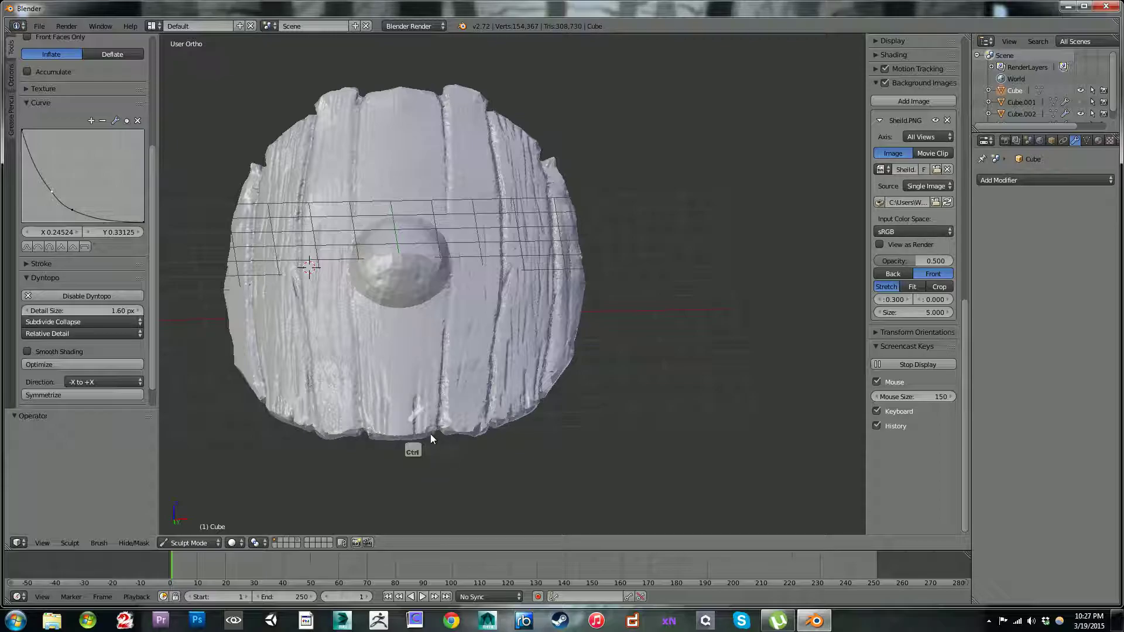
pyautogui.moveTo(447, 351)
pyautogui.keyDown('ctrl'); pyautogui.mouseDown()
pyautogui.moveTo(435, 385)
pyautogui.moveTo(433, 301)
pyautogui.moveTo(429, 391)
pyautogui.moveTo(406, 338)
pyautogui.moveTo(415, 428)
pyautogui.moveTo(397, 399)
pyautogui.moveTo(416, 419)
pyautogui.mouseUp(); pyautogui.keyUp('ctrl')
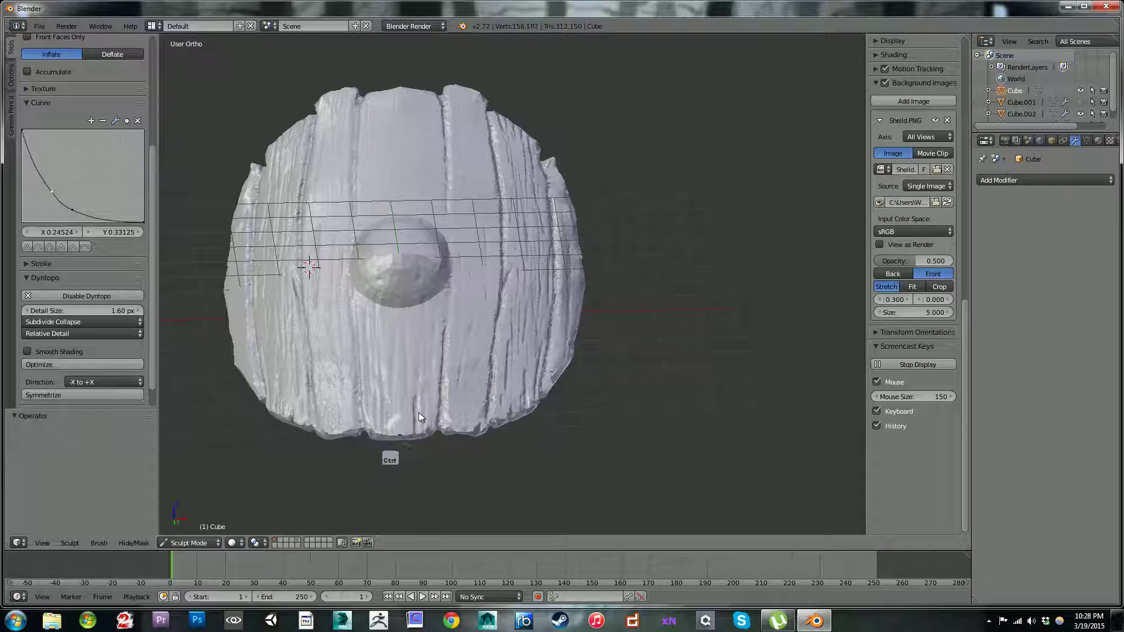
pyautogui.moveTo(453, 245)
pyautogui.mouseDown(button='middle')
pyautogui.moveTo(444, 319)
pyautogui.moveTo(448, 282)
pyautogui.moveTo(493, 417)
pyautogui.mouseUp(button='middle')
# Step: Try carving grain into the central plank above the boss and undo the strokes
pyautogui.moveTo(452, 139)
pyautogui.keyDown('ctrl'); pyautogui.mouseDown()
pyautogui.moveTo(448, 153)
pyautogui.moveTo(455, 132)
pyautogui.moveTo(465, 149)
pyautogui.moveTo(433, 131)
pyautogui.moveTo(450, 202)
pyautogui.moveTo(458, 185)
pyautogui.moveTo(441, 161)
pyautogui.moveTo(442, 209)
pyautogui.moveTo(427, 190)
pyautogui.moveTo(451, 253)
pyautogui.mouseUp(); pyautogui.keyUp('ctrl')
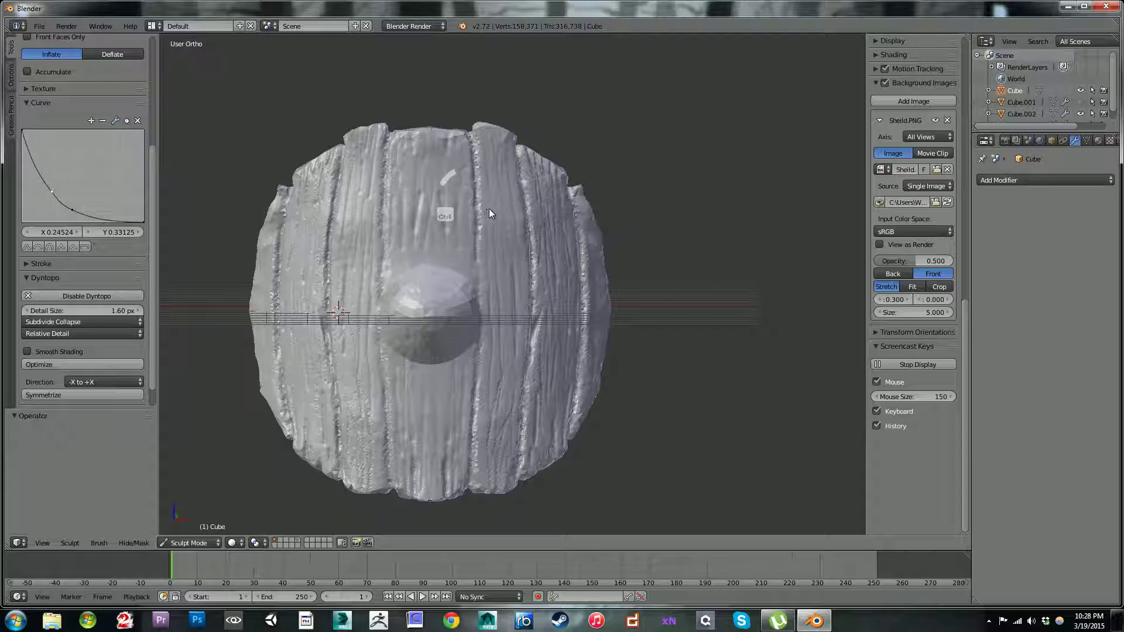
pyautogui.hotkey('ctrl', 'z')
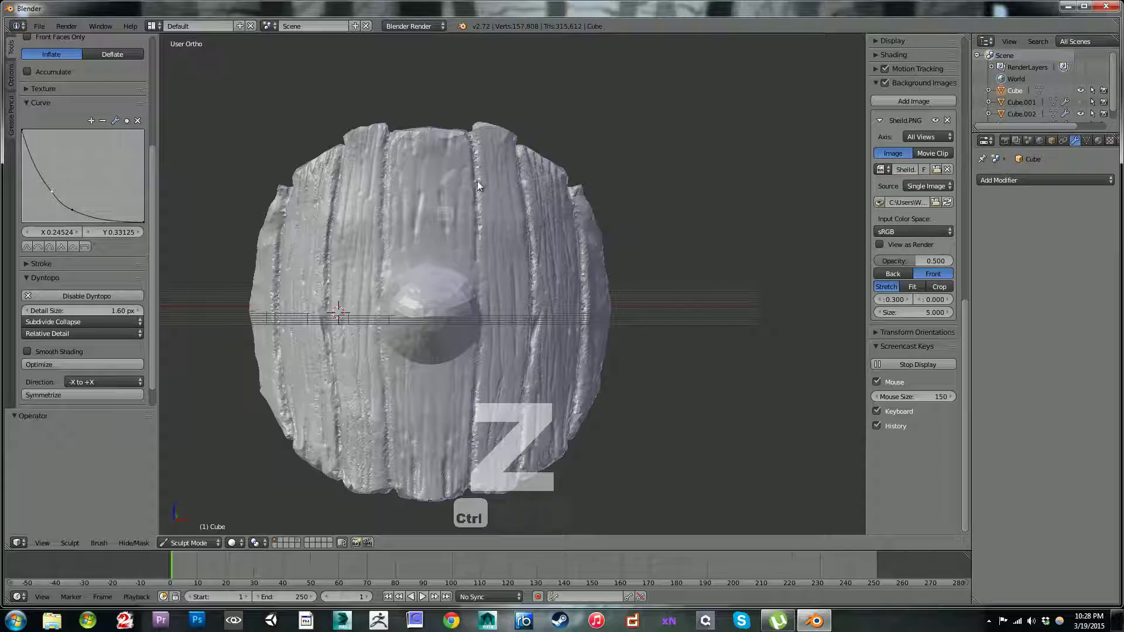
pyautogui.hotkey('ctrl', 'z')
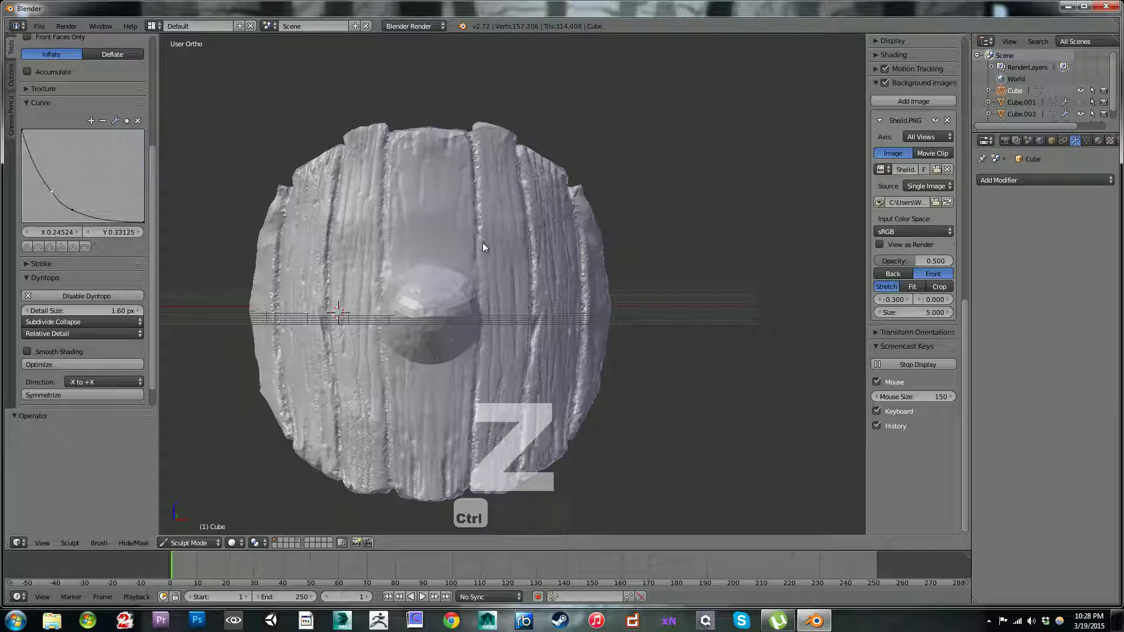
# Step: Carve fresh grain lines into the central plank above the boss, undoing the notch cut at the boss's rim
pyautogui.moveTo(440, 161); pyautogui.dragTo(455, 146)
pyautogui.click(444, 189)
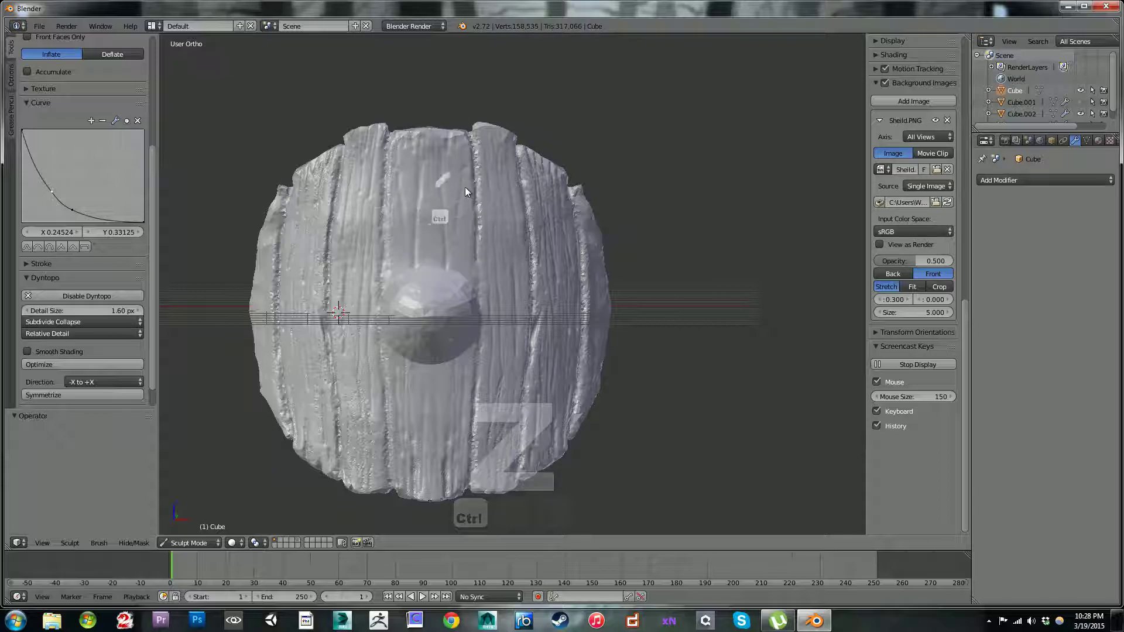
pyautogui.moveTo(448, 251)
pyautogui.keyDown('ctrl'); pyautogui.mouseDown()
pyautogui.moveTo(457, 238)
pyautogui.moveTo(470, 280)
pyautogui.mouseUp(); pyautogui.keyUp('ctrl')
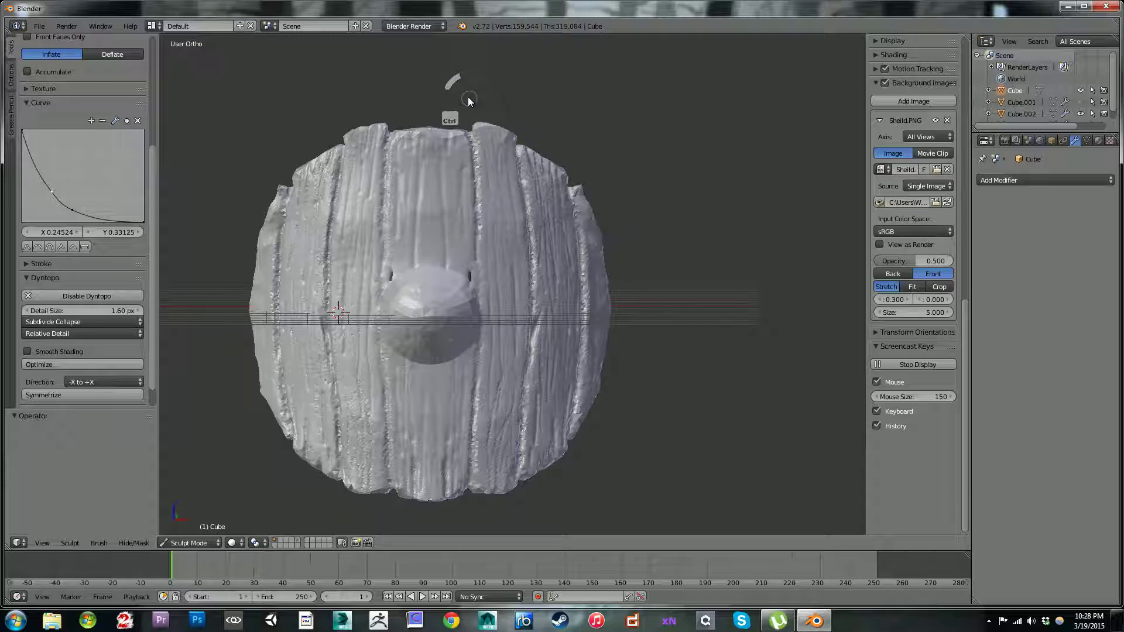
pyautogui.hotkey('ctrl', 'z')
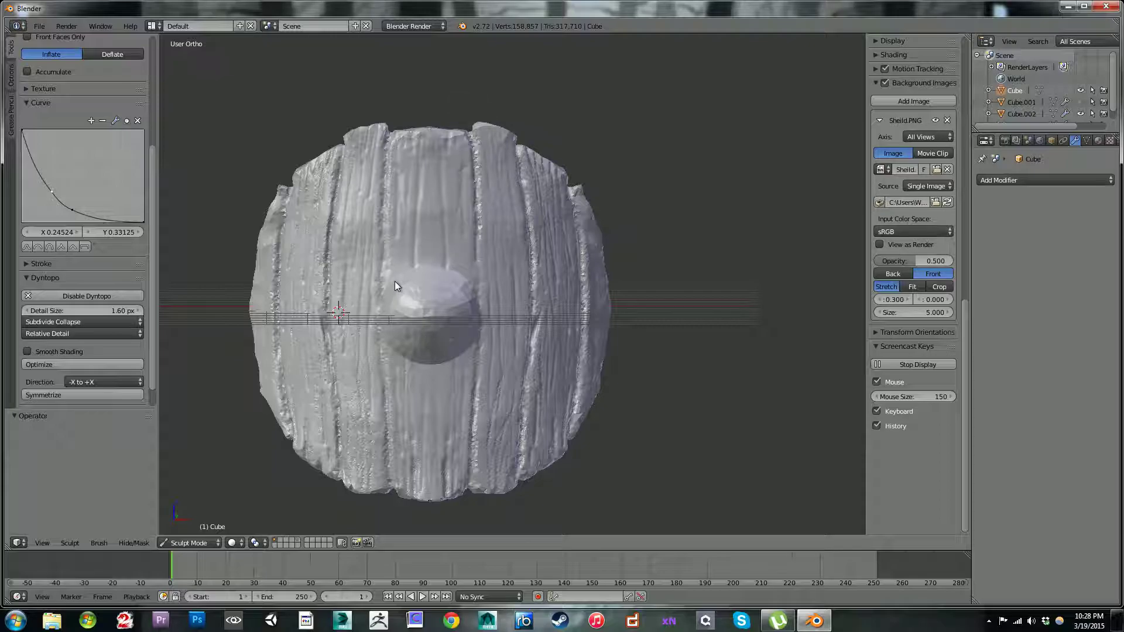
pyautogui.moveTo(410, 192); pyautogui.dragTo(409, 167, button='middle')
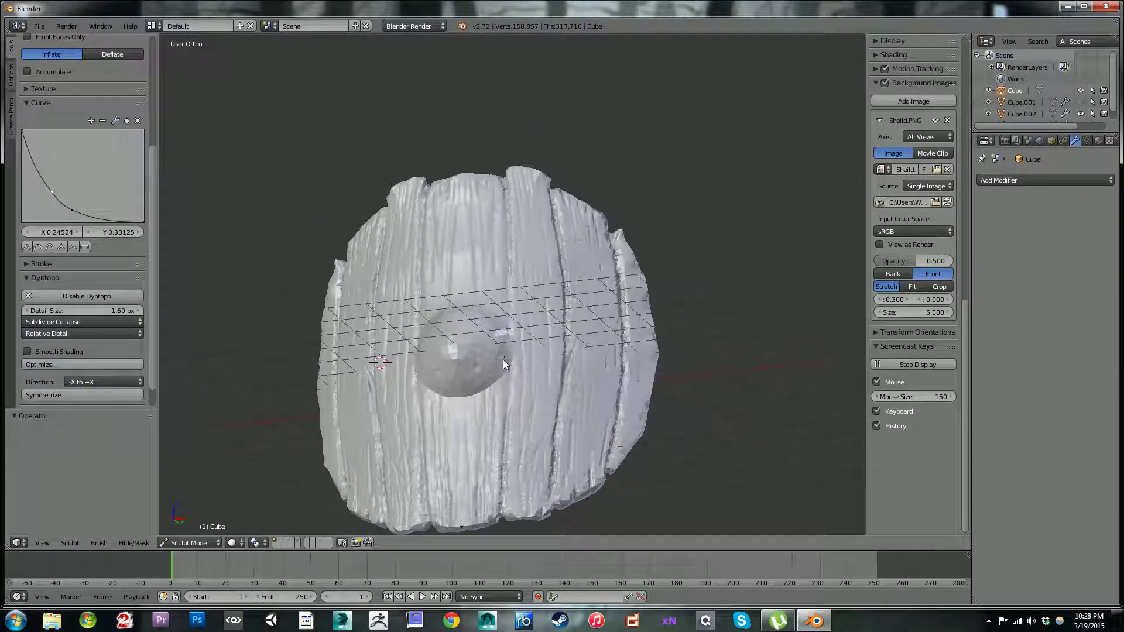
# Step: Enlarge the Inflate brush to a 14 px radius and rework the boss's surface with strokes across its upper face
pyautogui.press(']')
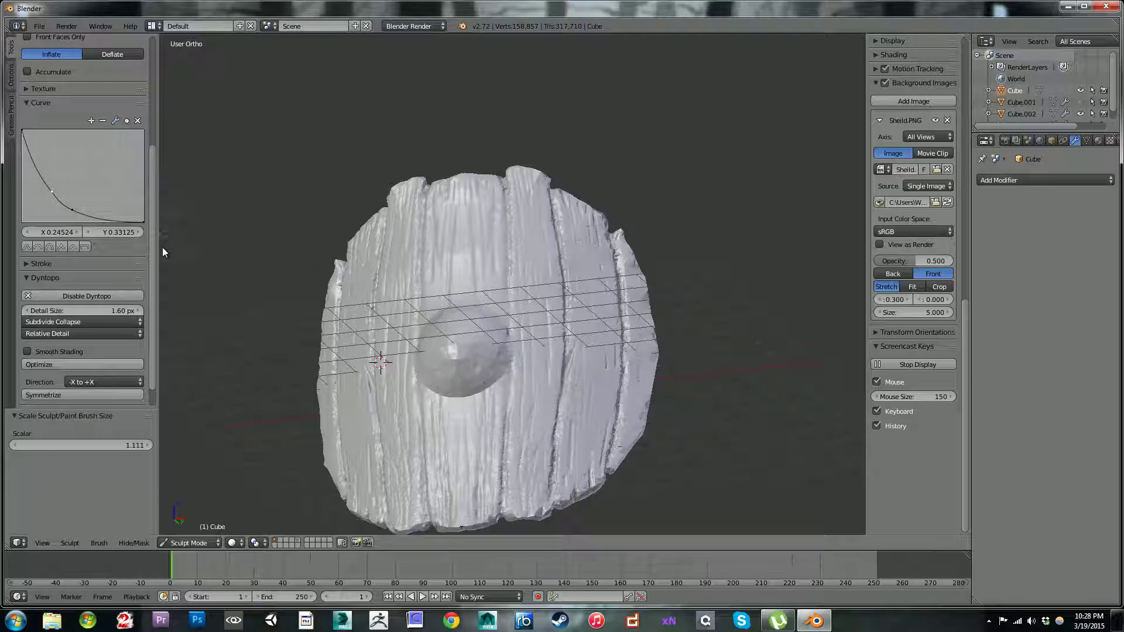
pyautogui.moveTo(153, 248)
pyautogui.mouseDown()
pyautogui.moveTo(148, 161)
pyautogui.moveTo(123, 142)
pyautogui.moveTo(74, 145)
pyautogui.mouseUp()
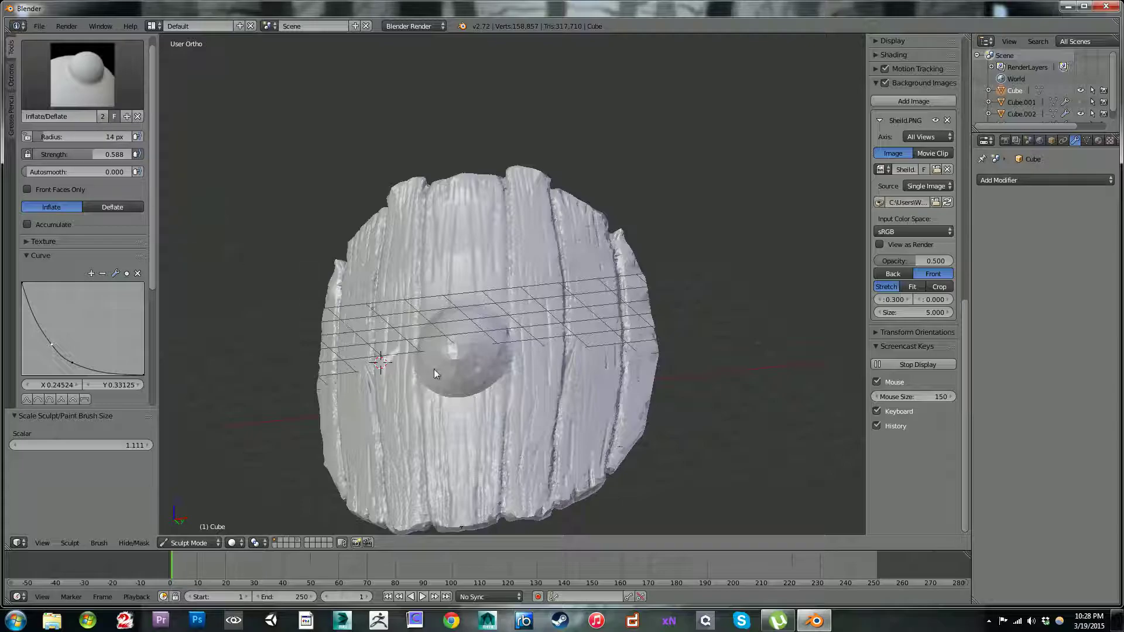
pyautogui.keyDown('ctrl'); pyautogui.moveTo(469, 366); pyautogui.dragTo(486, 343); pyautogui.keyUp('ctrl')
pyautogui.moveTo(471, 383)
pyautogui.keyDown('ctrl'); pyautogui.mouseDown()
pyautogui.moveTo(442, 352)
pyautogui.moveTo(488, 218)
pyautogui.mouseUp(); pyautogui.keyUp('ctrl')
pyautogui.moveTo(488, 218)
pyautogui.mouseDown(button='middle')
pyautogui.moveTo(513, 294)
pyautogui.moveTo(474, 301)
pyautogui.mouseUp(button='middle')
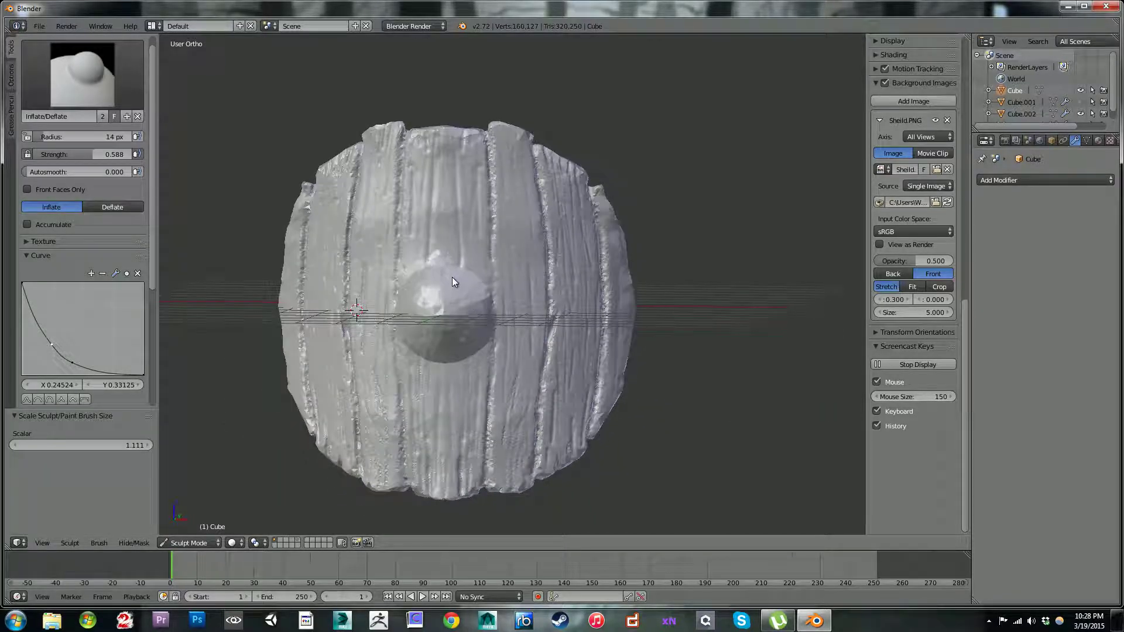
pyautogui.moveTo(449, 276)
pyautogui.keyDown('ctrl'); pyautogui.mouseDown()
pyautogui.moveTo(475, 282)
pyautogui.moveTo(479, 312)
pyautogui.moveTo(409, 326)
pyautogui.moveTo(451, 312)
pyautogui.moveTo(445, 327)
pyautogui.mouseUp(); pyautogui.keyUp('ctrl')
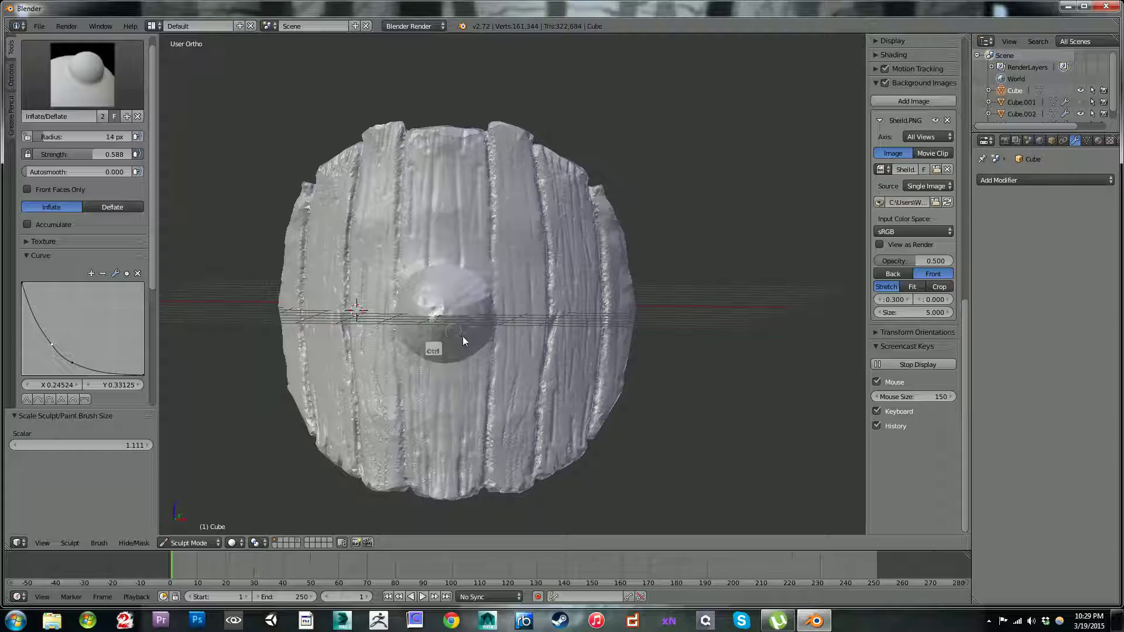
# Step: Smooth the rough strokes on the boss's front with the Smooth brush
pyautogui.press('shift')
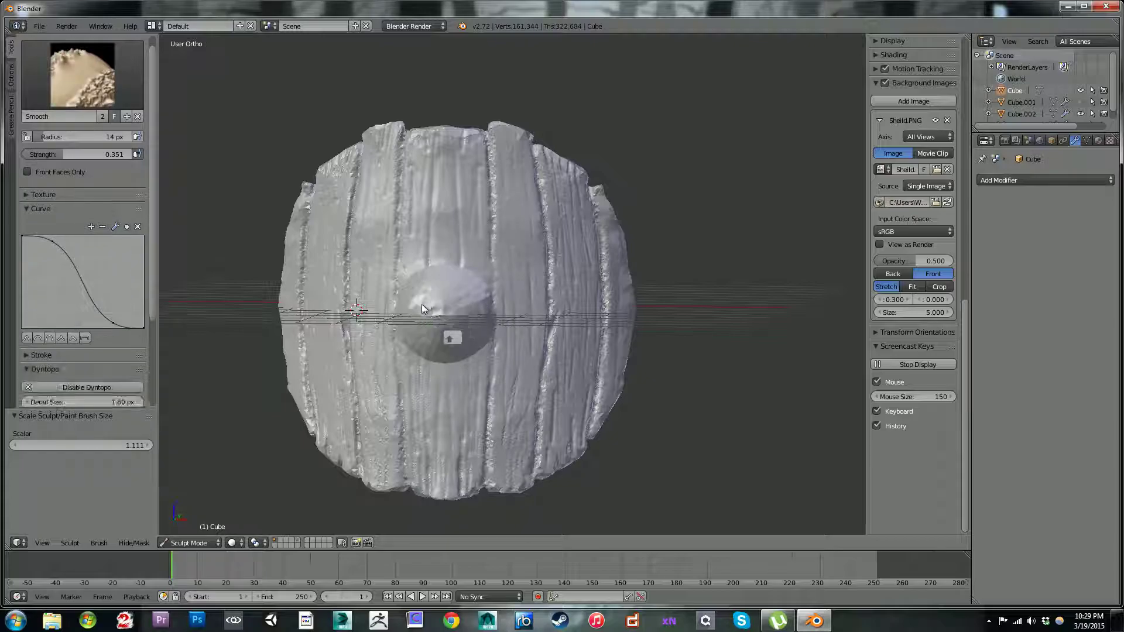
pyautogui.moveTo(467, 345)
pyautogui.keyDown('shift'); pyautogui.mouseDown()
pyautogui.moveTo(429, 336)
pyautogui.moveTo(479, 308)
pyautogui.moveTo(443, 323)
pyautogui.mouseUp(); pyautogui.keyUp('shift')
pyautogui.keyDown('shift'); pyautogui.moveTo(470, 334); pyautogui.dragTo(468, 308); pyautogui.keyUp('shift')
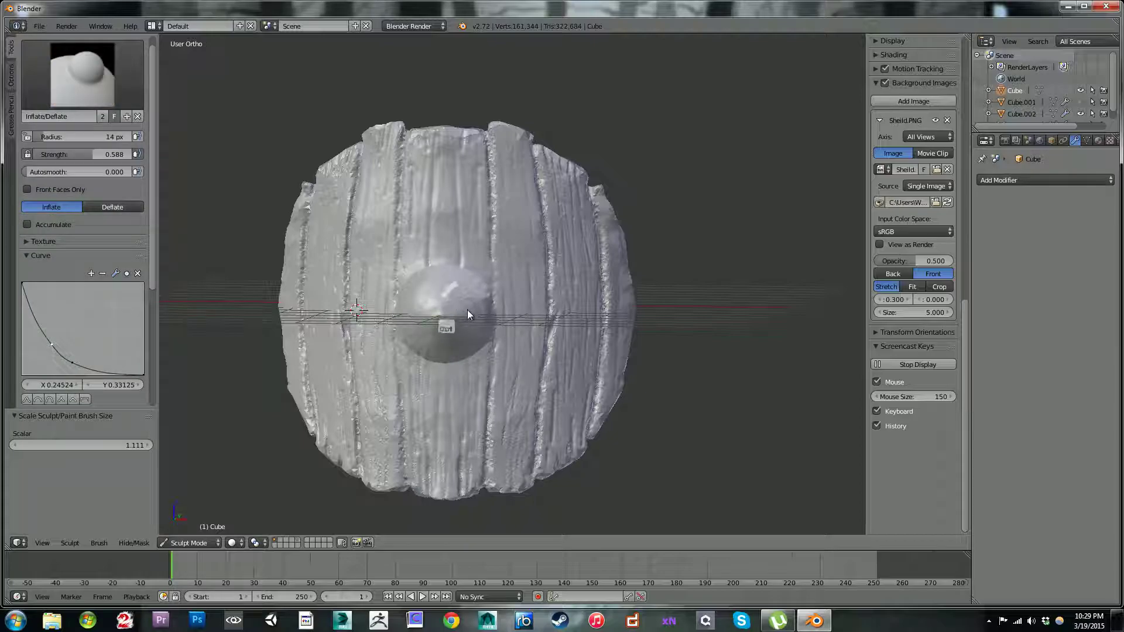
# Step: Carve small dents into the boss's upper and lower faces with inverted Inflate strokes
pyautogui.keyDown('ctrl'); pyautogui.moveTo(477, 339); pyautogui.dragTo(479, 342); pyautogui.keyUp('ctrl')
pyautogui.keyDown('ctrl'); pyautogui.moveTo(468, 269); pyautogui.dragTo(466, 285); pyautogui.keyUp('ctrl')
pyautogui.moveTo(438, 342)
pyautogui.keyDown('ctrl'); pyautogui.mouseDown()
pyautogui.moveTo(434, 356)
pyautogui.moveTo(437, 339)
pyautogui.mouseUp(); pyautogui.keyUp('ctrl')
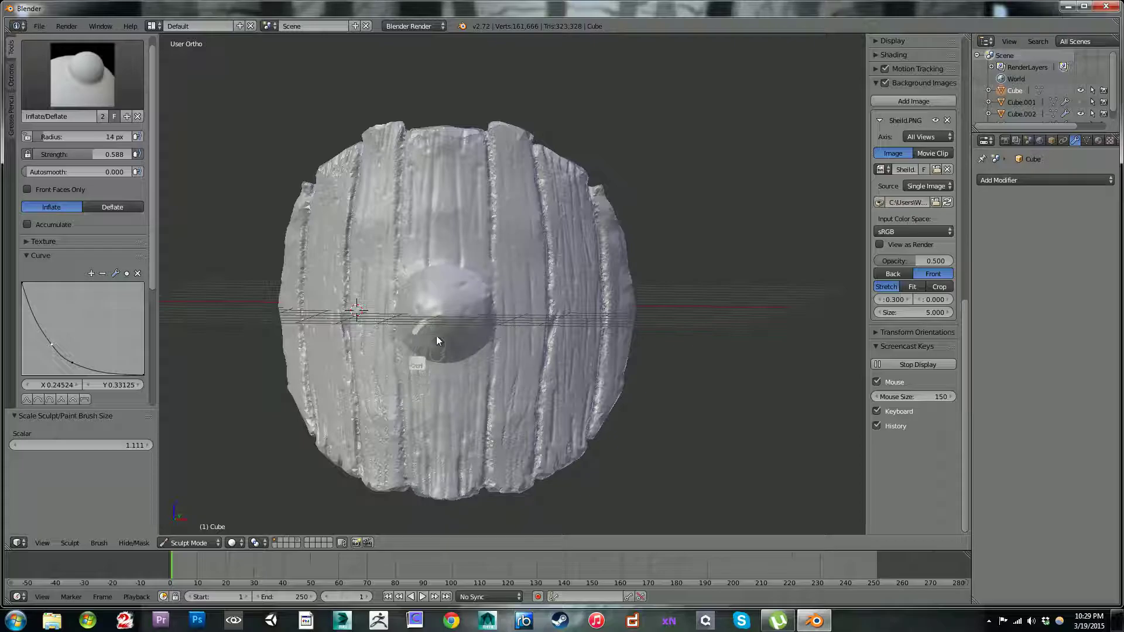
pyautogui.moveTo(154, 240); pyautogui.dragTo(175, 403)
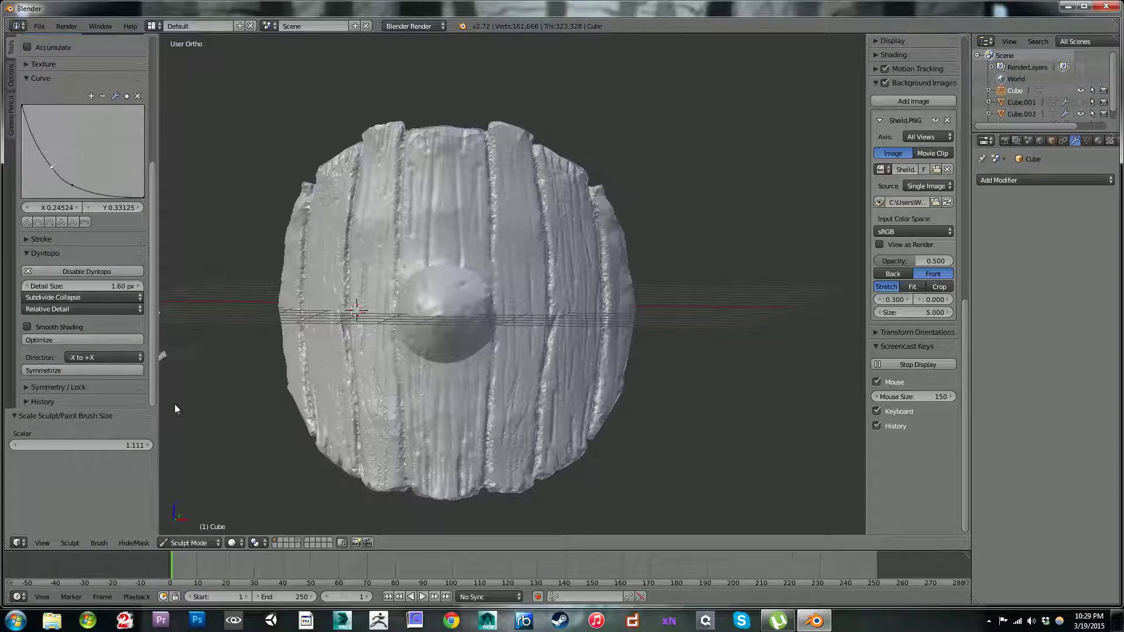
# Step: Show the sculpt Symmetry / Lock settings with the mirror axes and radial counts
pyautogui.scroll(1, 62, 361)
pyautogui.click(27, 395)
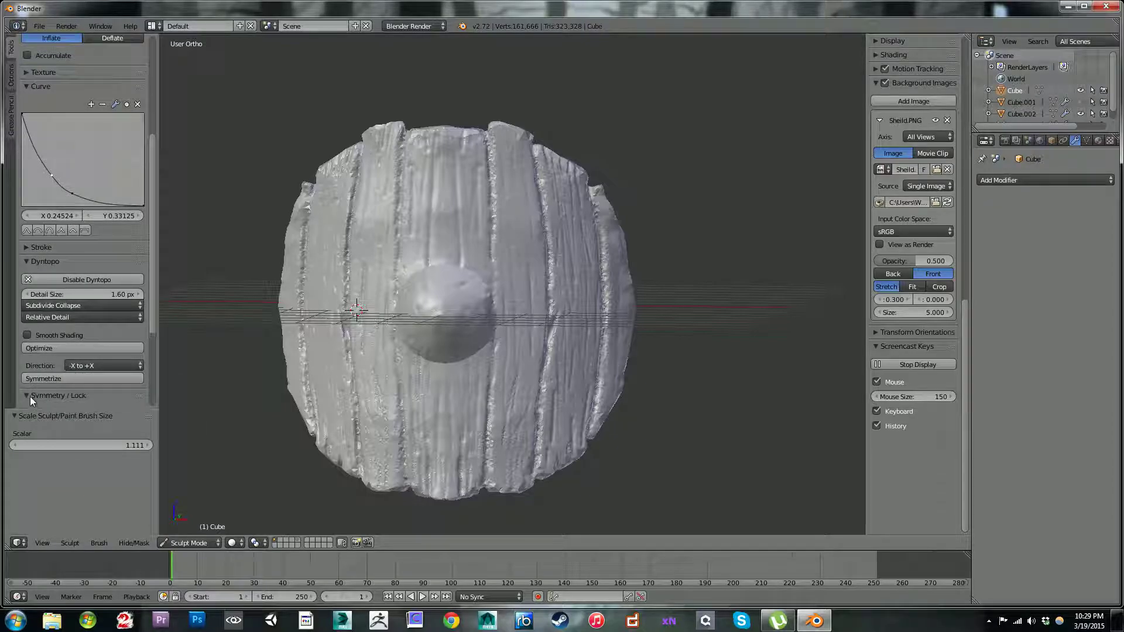
pyautogui.moveTo(151, 321); pyautogui.dragTo(150, 371)
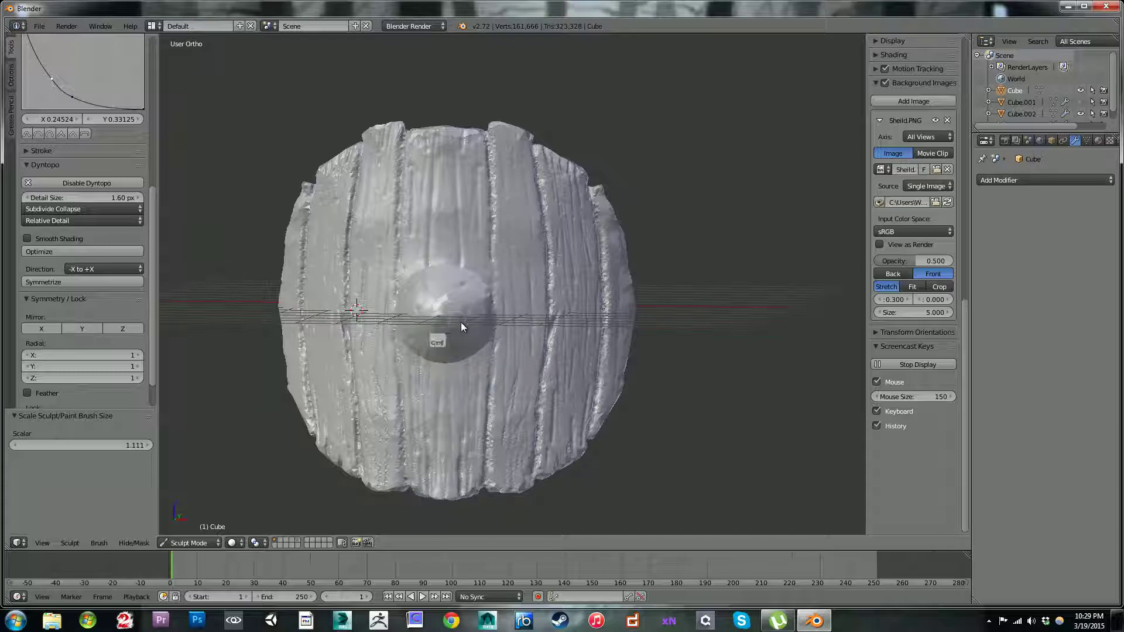
# Step: Carve more small dents into the boss's front, lower face and upper rim with inverted Inflate strokes
pyautogui.keyDown('ctrl'); pyautogui.moveTo(458, 321); pyautogui.dragTo(432, 308); pyautogui.keyUp('ctrl')
pyautogui.moveTo(495, 225); pyautogui.dragTo(471, 229, button='middle')
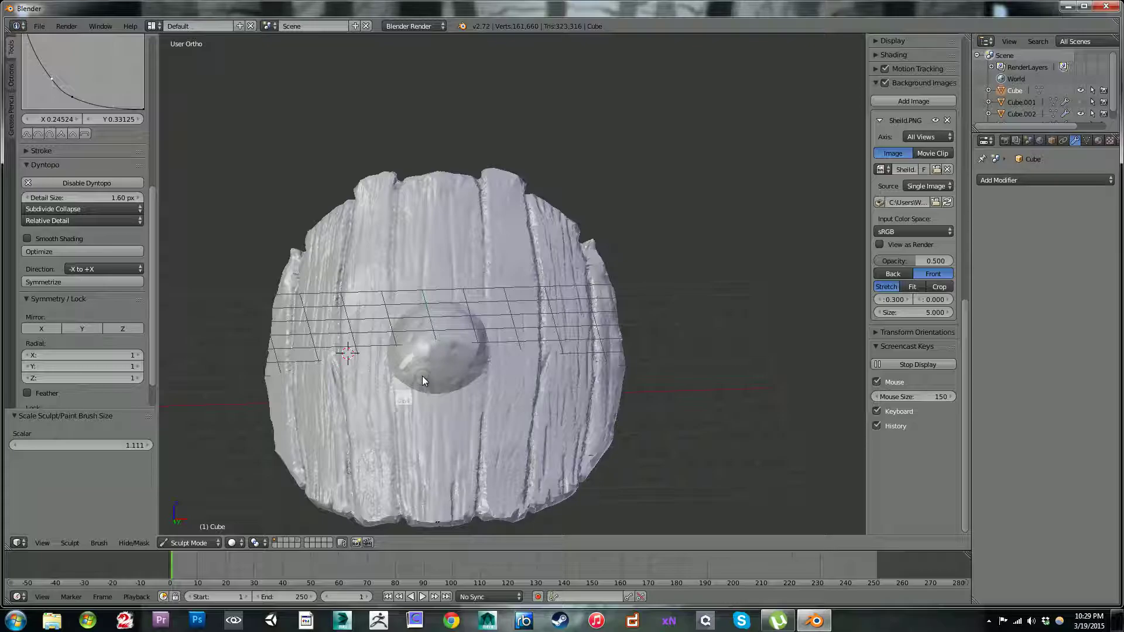
pyautogui.keyDown('ctrl'); pyautogui.moveTo(424, 374); pyautogui.dragTo(420, 413); pyautogui.keyUp('ctrl')
pyautogui.keyDown('ctrl'); pyautogui.moveTo(487, 347); pyautogui.dragTo(491, 370); pyautogui.keyUp('ctrl')
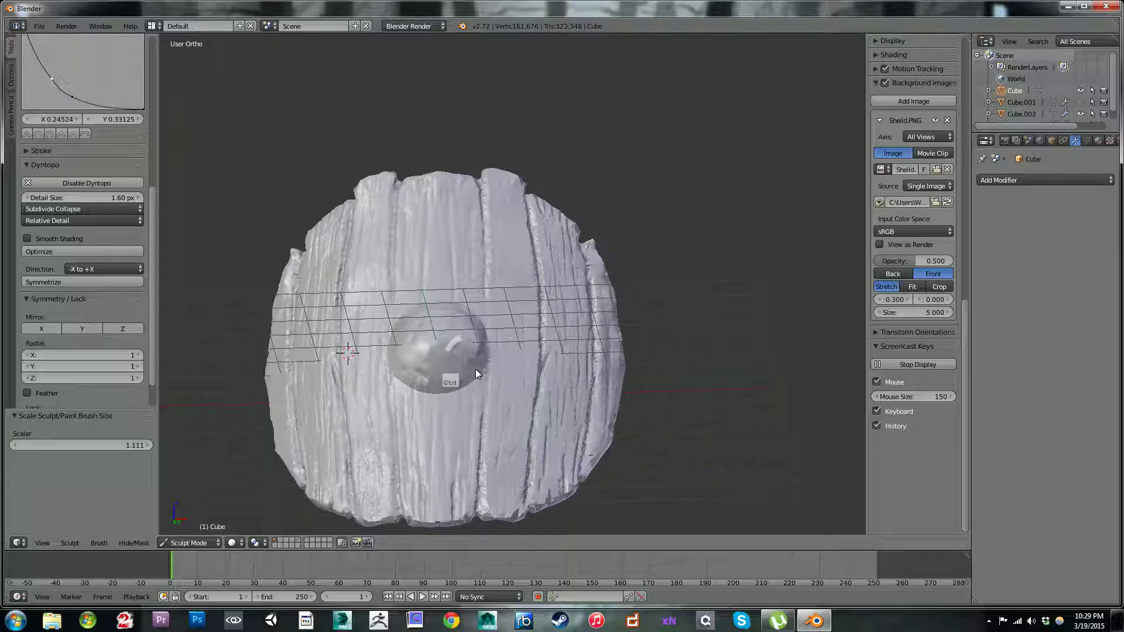
pyautogui.keyDown('ctrl'); pyautogui.moveTo(470, 363); pyautogui.dragTo(468, 372); pyautogui.keyUp('ctrl')
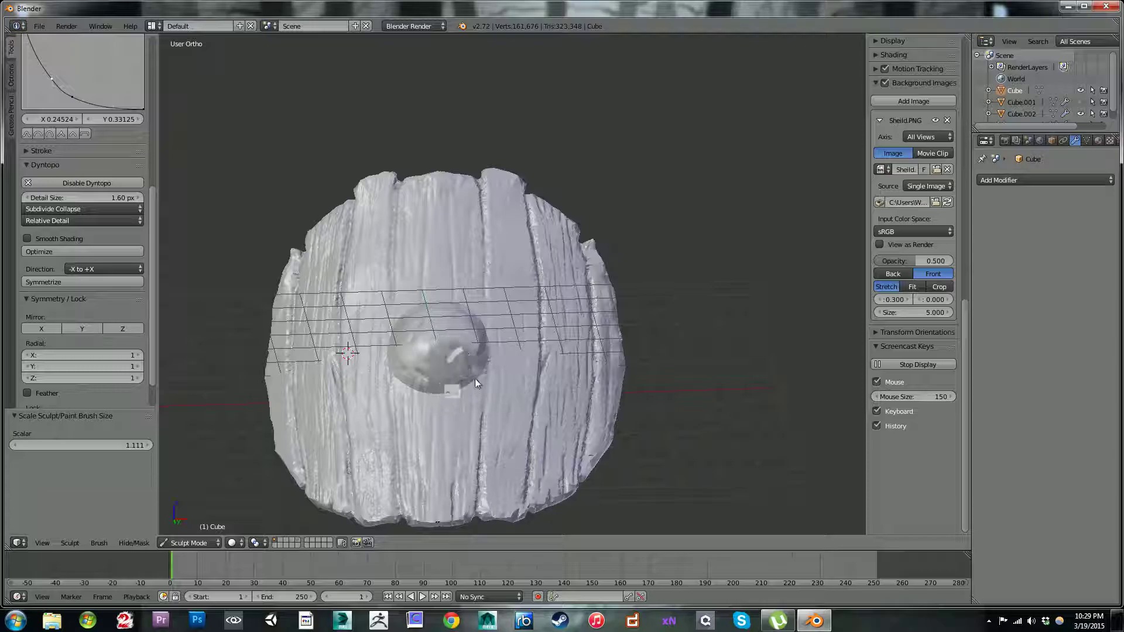
pyautogui.moveTo(458, 169); pyautogui.dragTo(445, 326, button='middle')
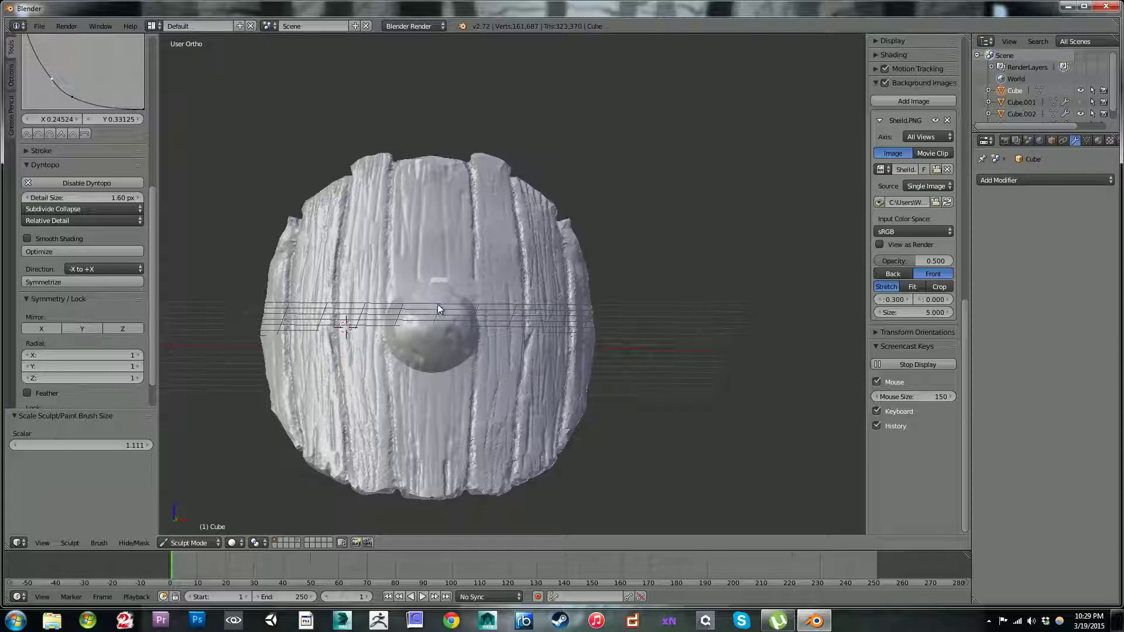
pyautogui.moveTo(258, 171)
pyautogui.mouseDown(button='middle')
pyautogui.moveTo(226, 133)
pyautogui.moveTo(266, 202)
pyautogui.moveTo(307, 213)
pyautogui.moveTo(371, 184)
pyautogui.moveTo(311, 171)
pyautogui.moveTo(227, 176)
pyautogui.moveTo(265, 160)
pyautogui.moveTo(263, 118)
pyautogui.moveTo(278, 172)
pyautogui.moveTo(264, 174)
pyautogui.moveTo(276, 160)
pyautogui.mouseUp(button='middle')
# Step: In front view, enlarge the Inflate brush to 18 px and recess the reference's rivet spots right and upper right of the boss
pyautogui.press('KP_1')
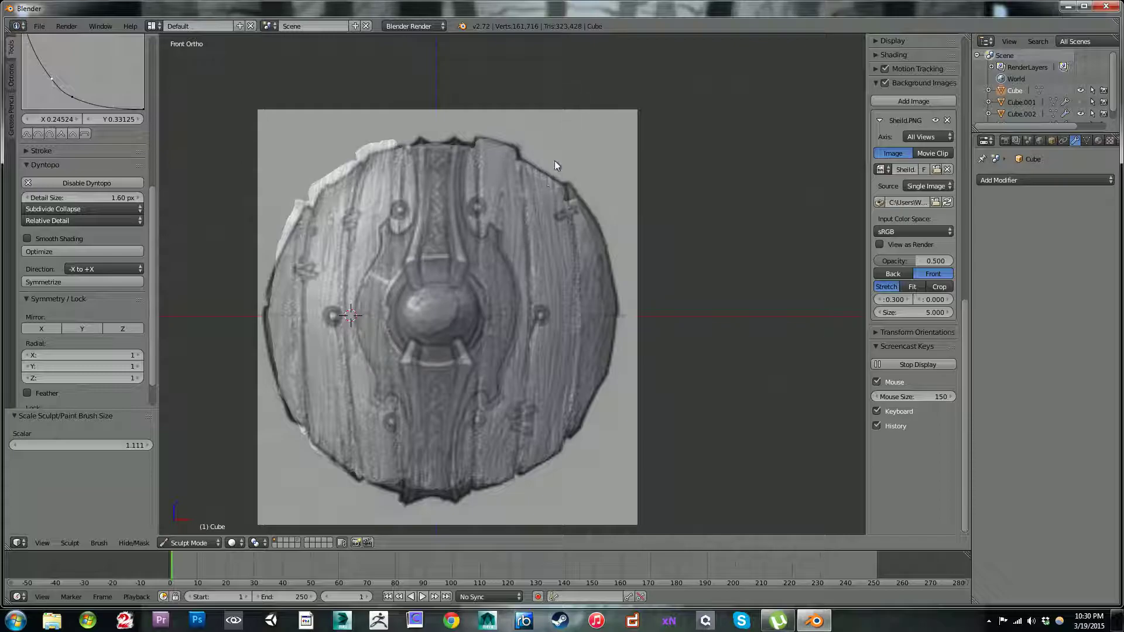
pyautogui.keyDown('shift'); pyautogui.moveTo(529, 200); pyautogui.dragTo(524, 177, button='middle'); pyautogui.keyUp('shift')
pyautogui.keyDown('ctrl'); pyautogui.moveTo(517, 220); pyautogui.dragTo(563, 195, button='middle'); pyautogui.keyUp('ctrl')
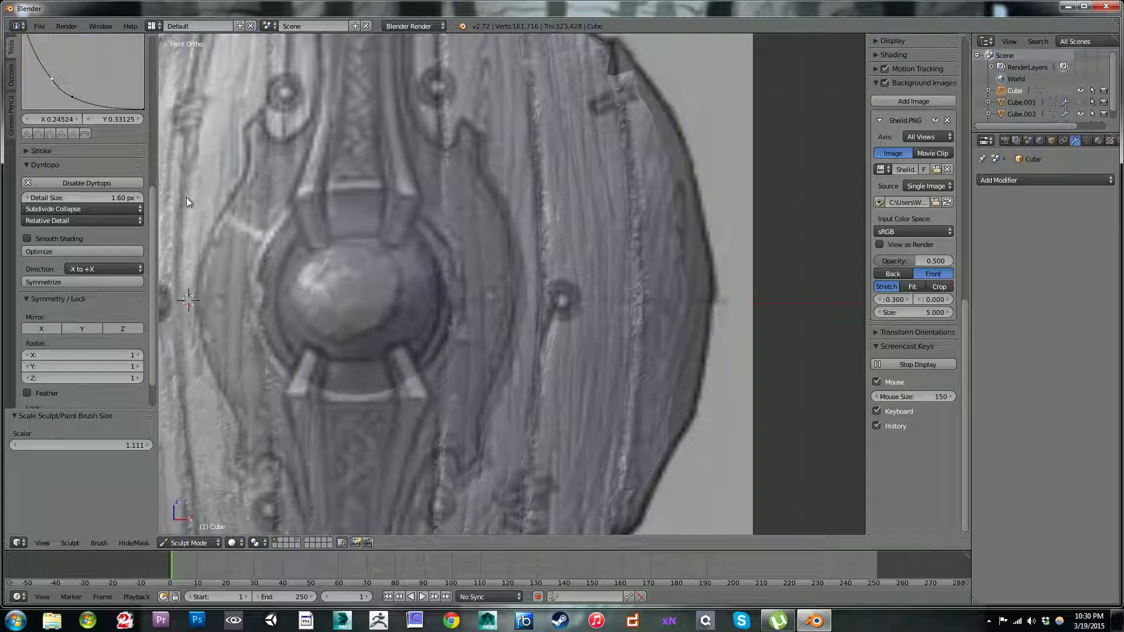
pyautogui.moveTo(150, 206); pyautogui.dragTo(144, 79)
pyautogui.moveTo(91, 159); pyautogui.dragTo(118, 160)
pyautogui.moveTo(629, 246); pyautogui.dragTo(642, 234)
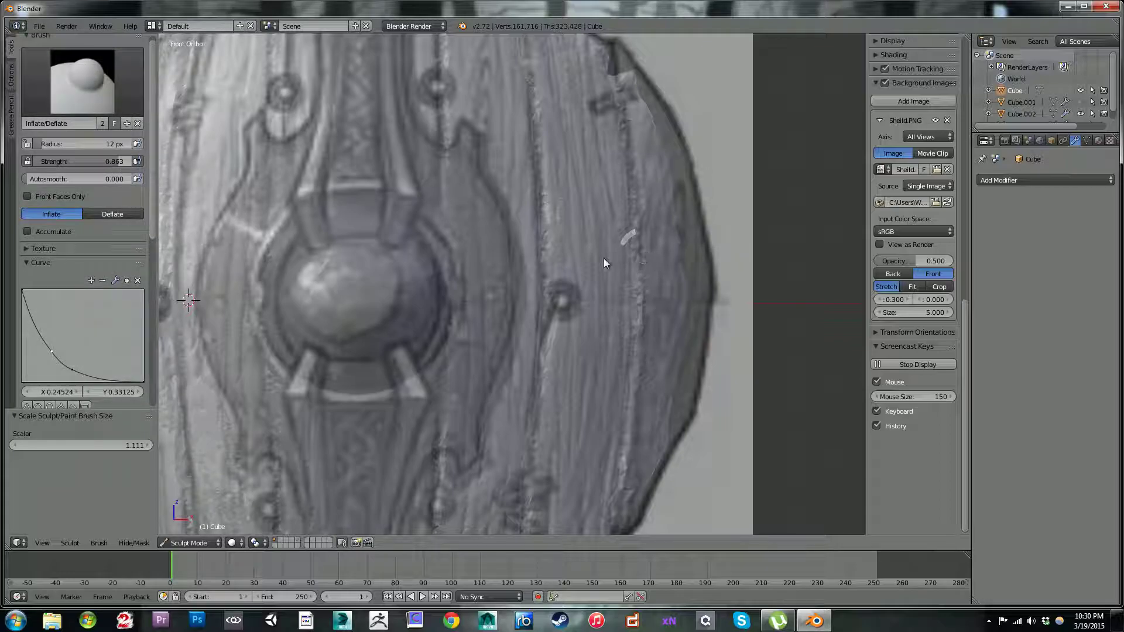
pyautogui.press(']')
pyautogui.keyDown('ctrl'); pyautogui.moveTo(563, 303); pyautogui.dragTo(566, 304); pyautogui.keyUp('ctrl')
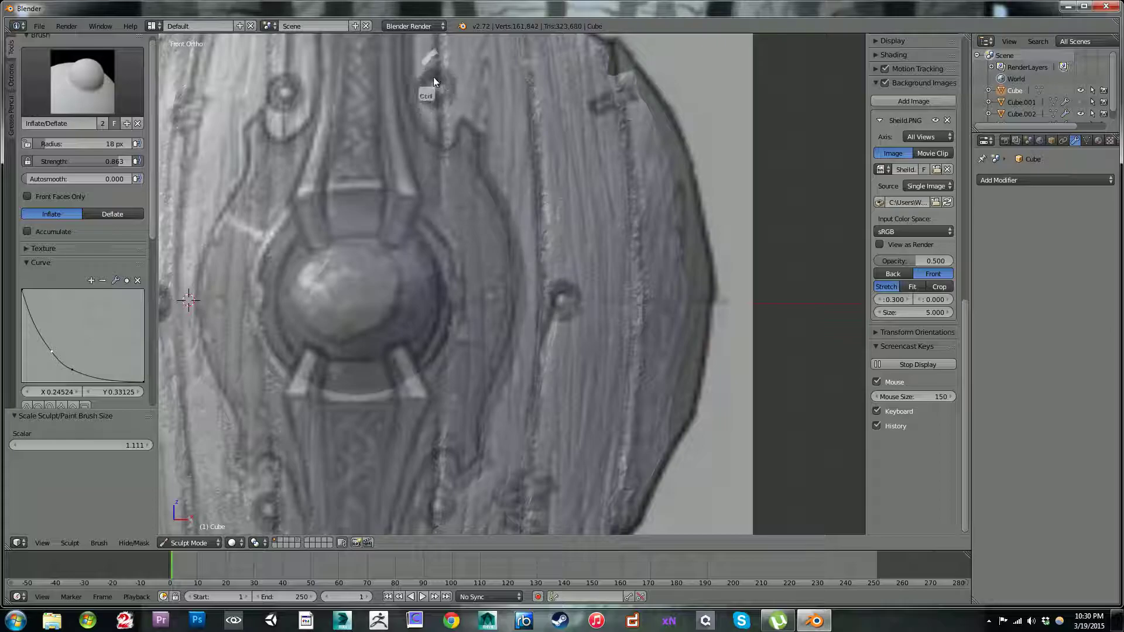
pyautogui.keyDown('ctrl'); pyautogui.moveTo(430, 86); pyautogui.dragTo(441, 91); pyautogui.keyUp('ctrl')
pyautogui.moveTo(554, 300); pyautogui.dragTo(567, 302)
pyautogui.keyDown('ctrl'); pyautogui.moveTo(441, 95); pyautogui.dragTo(440, 93); pyautogui.keyUp('ctrl')
# Step: Check the two new recesses in an angled view and deepen them from the front with inverted Inflate strokes
pyautogui.moveTo(388, 174)
pyautogui.mouseDown(button='middle')
pyautogui.moveTo(356, 174)
pyautogui.moveTo(361, 192)
pyautogui.moveTo(360, 167)
pyautogui.moveTo(371, 172)
pyautogui.mouseUp(button='middle')
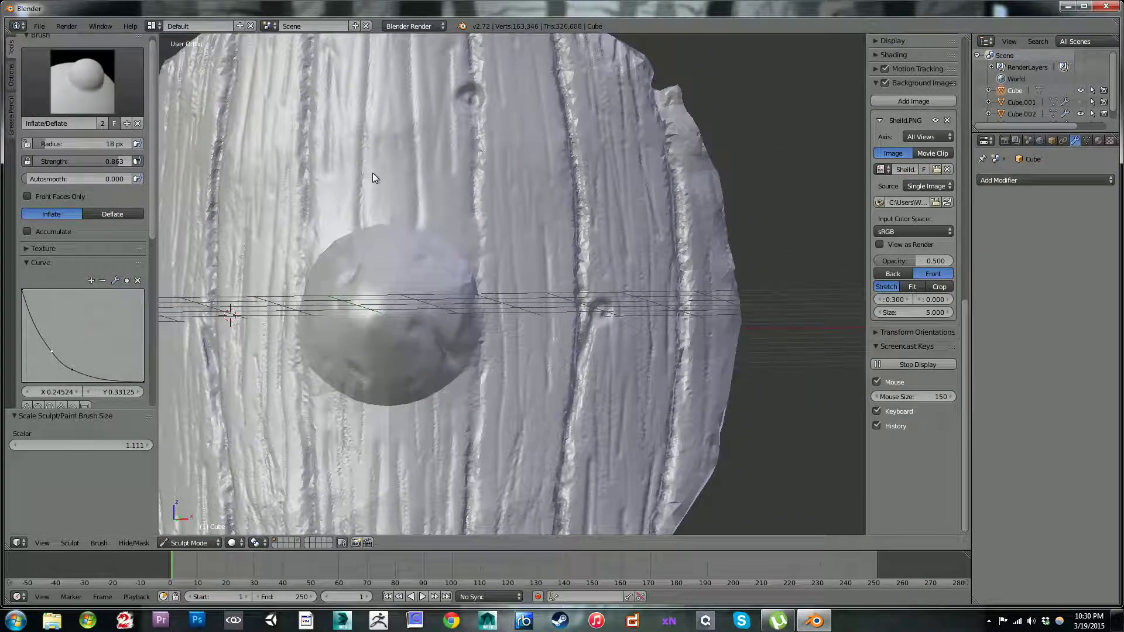
pyautogui.press('KP_1')
pyautogui.moveTo(557, 303)
pyautogui.keyDown('shift'); pyautogui.mouseDown()
pyautogui.moveTo(563, 284)
pyautogui.moveTo(562, 308)
pyautogui.moveTo(562, 296)
pyautogui.mouseUp(); pyautogui.keyUp('shift')
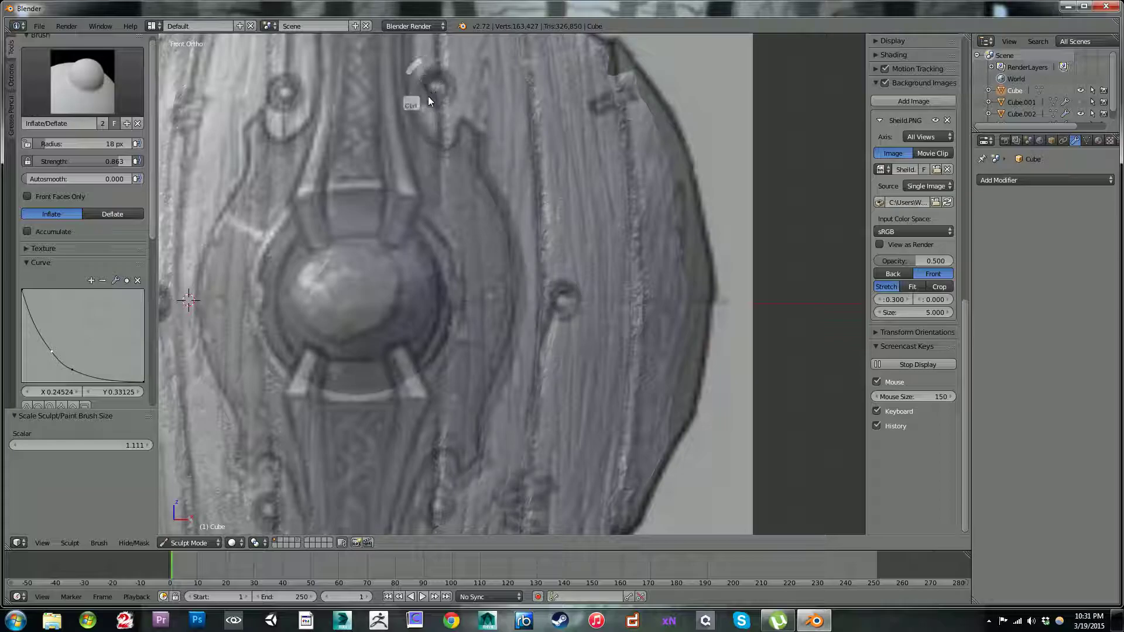
pyautogui.moveTo(437, 97)
pyautogui.keyDown('ctrl'); pyautogui.mouseDown()
pyautogui.moveTo(446, 85)
pyautogui.moveTo(438, 97)
pyautogui.mouseUp(); pyautogui.keyUp('ctrl')
# Step: Recess the rivet spot at the lower right of the boss and smooth its center
pyautogui.keyDown('shift'); pyautogui.moveTo(521, 368); pyautogui.dragTo(522, 188, button='middle'); pyautogui.keyUp('shift')
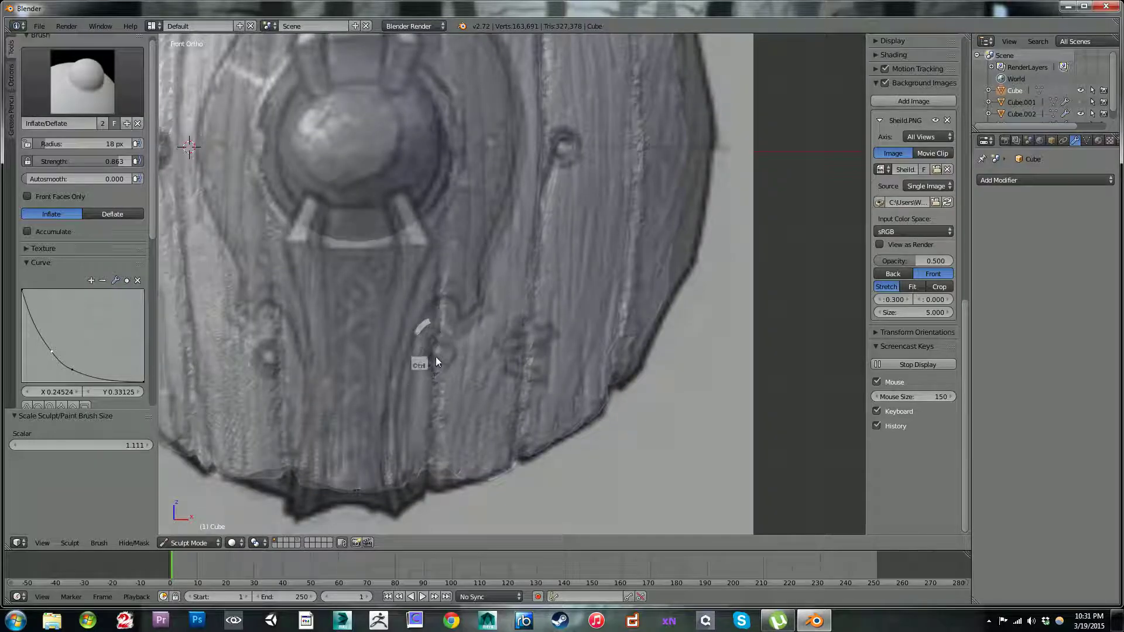
pyautogui.moveTo(446, 352); pyautogui.dragTo(426, 352)
pyautogui.press('shift')
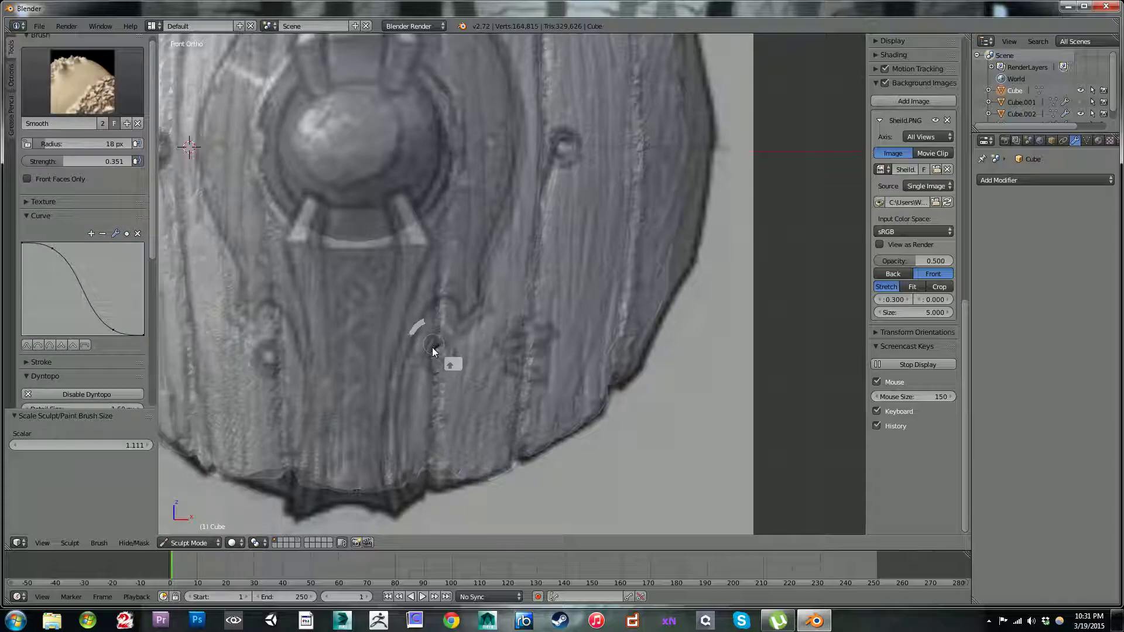
pyautogui.moveTo(433, 344)
pyautogui.keyDown('shift'); pyautogui.mouseDown()
pyautogui.moveTo(433, 354)
pyautogui.moveTo(443, 344)
pyautogui.moveTo(434, 356)
pyautogui.mouseUp(); pyautogui.keyUp('shift')
# Step: Carve the matching recess at the rivet spot lower left of the boss with inverted Inflate strokes
pyautogui.scroll(-3, 435, 347)
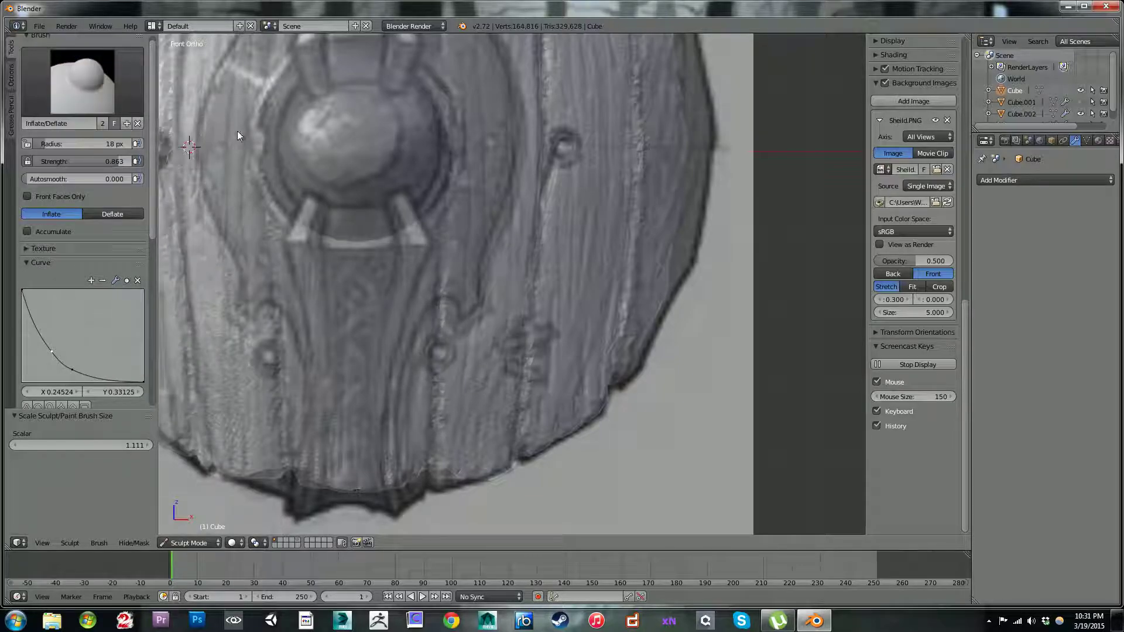
pyautogui.moveTo(404, 225)
pyautogui.mouseDown(button='middle')
pyautogui.moveTo(549, 216)
pyautogui.moveTo(447, 226)
pyautogui.moveTo(395, 205)
pyautogui.moveTo(388, 171)
pyautogui.moveTo(421, 217)
pyautogui.mouseUp(button='middle')
pyautogui.keyDown('shift'); pyautogui.moveTo(480, 301); pyautogui.dragTo(658, 240, button='middle'); pyautogui.keyUp('shift')
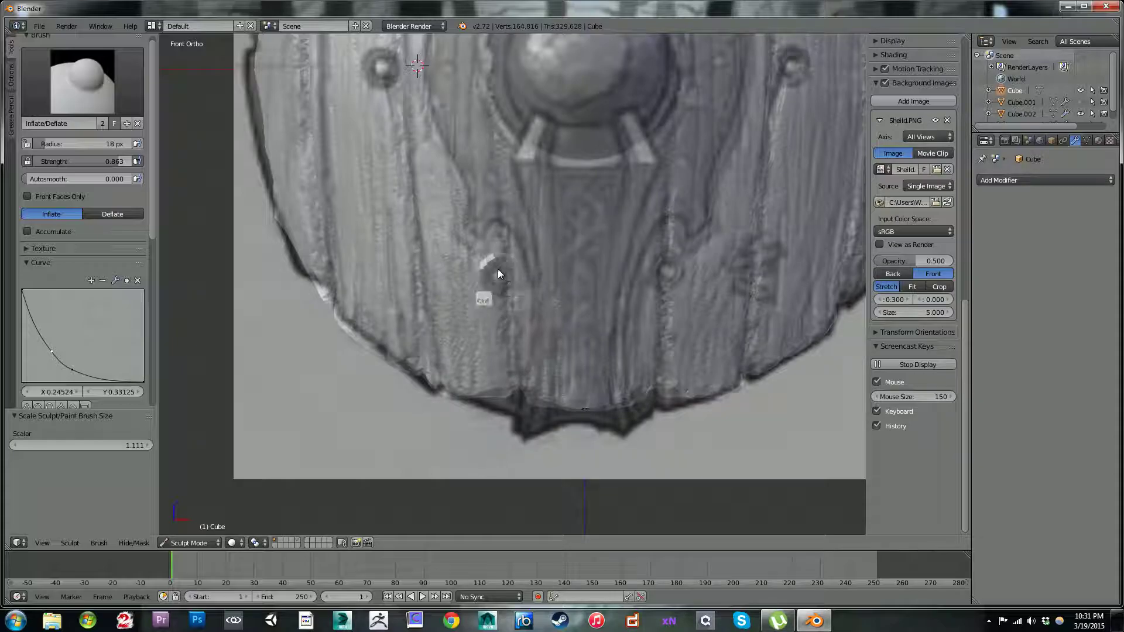
pyautogui.press('ctrl')
pyautogui.keyDown('ctrl'); pyautogui.moveTo(498, 266); pyautogui.dragTo(496, 285); pyautogui.keyUp('ctrl')
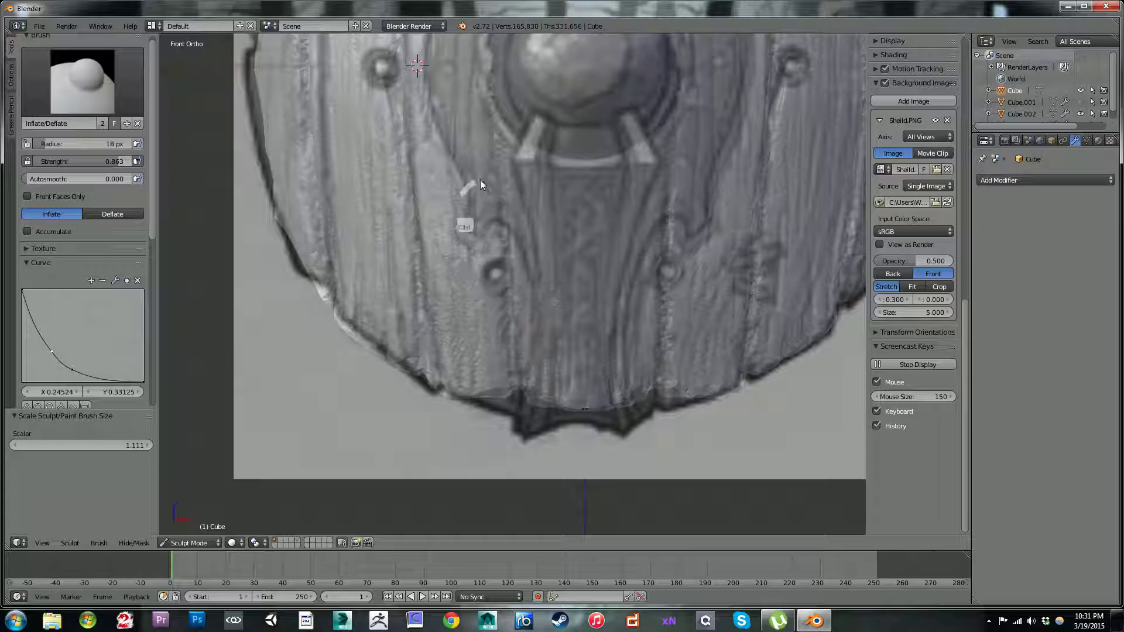
# Step: Carve recesses at the rivet spots directly left and upper left of the boss
pyautogui.keyDown('shift'); pyautogui.moveTo(394, 151); pyautogui.dragTo(433, 217, button='middle'); pyautogui.keyUp('shift')
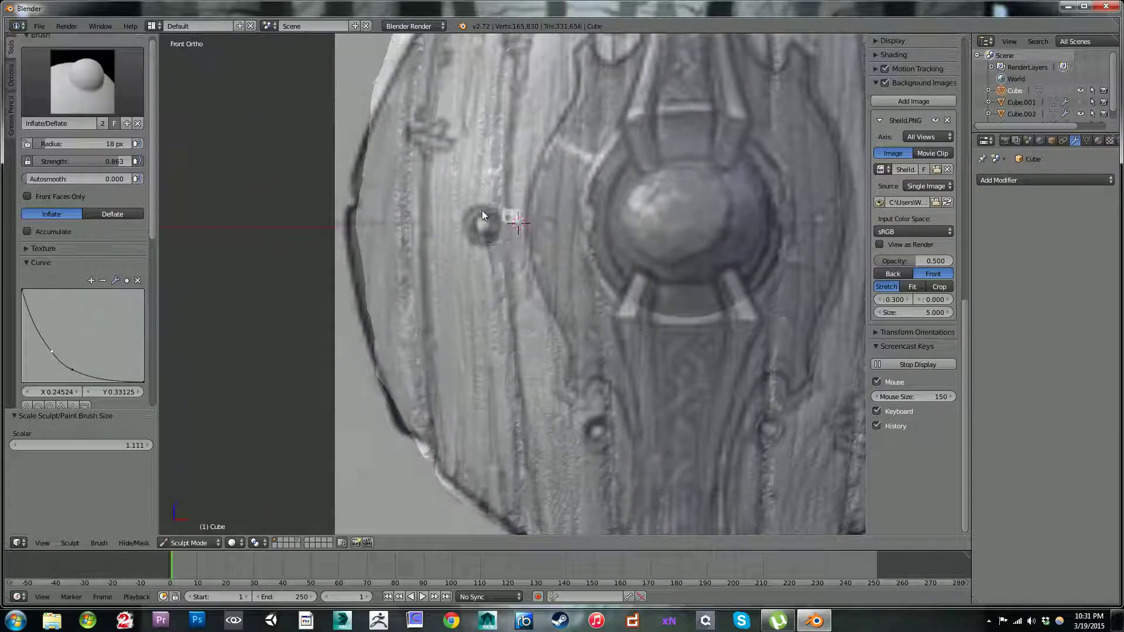
pyautogui.keyDown('ctrl'); pyautogui.click(484, 221); pyautogui.keyUp('ctrl')
pyautogui.click(480, 223)
pyautogui.keyDown('shift'); pyautogui.moveTo(477, 127); pyautogui.dragTo(519, 349, button='middle'); pyautogui.keyUp('shift')
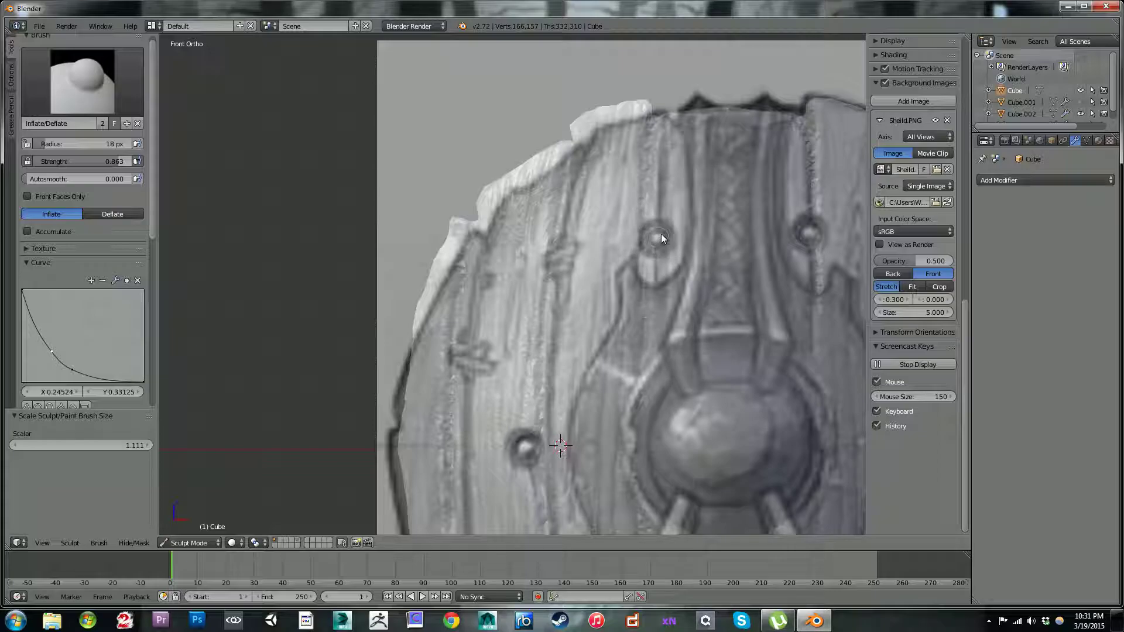
pyautogui.moveTo(662, 230)
pyautogui.mouseDown()
pyautogui.moveTo(644, 234)
pyautogui.moveTo(661, 250)
pyautogui.moveTo(669, 234)
pyautogui.moveTo(652, 249)
pyautogui.moveTo(665, 230)
pyautogui.moveTo(651, 241)
pyautogui.moveTo(642, 231)
pyautogui.moveTo(655, 238)
pyautogui.mouseUp()
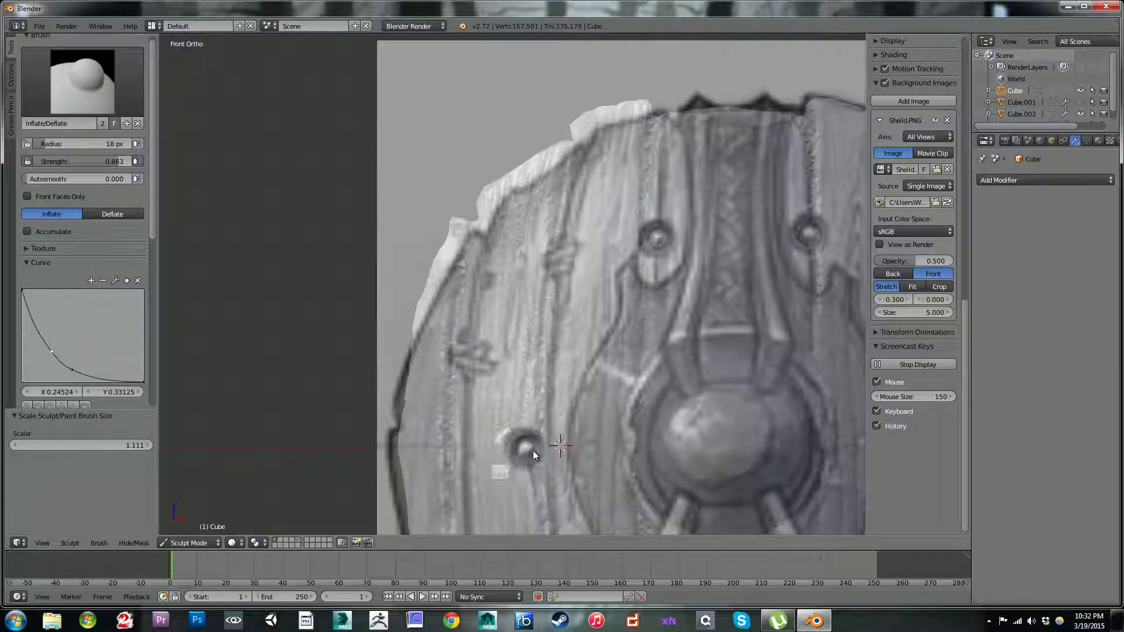
pyautogui.moveTo(522, 447)
pyautogui.keyDown('ctrl'); pyautogui.mouseDown()
pyautogui.moveTo(532, 437)
pyautogui.moveTo(532, 448)
pyautogui.mouseUp(); pyautogui.keyUp('ctrl')
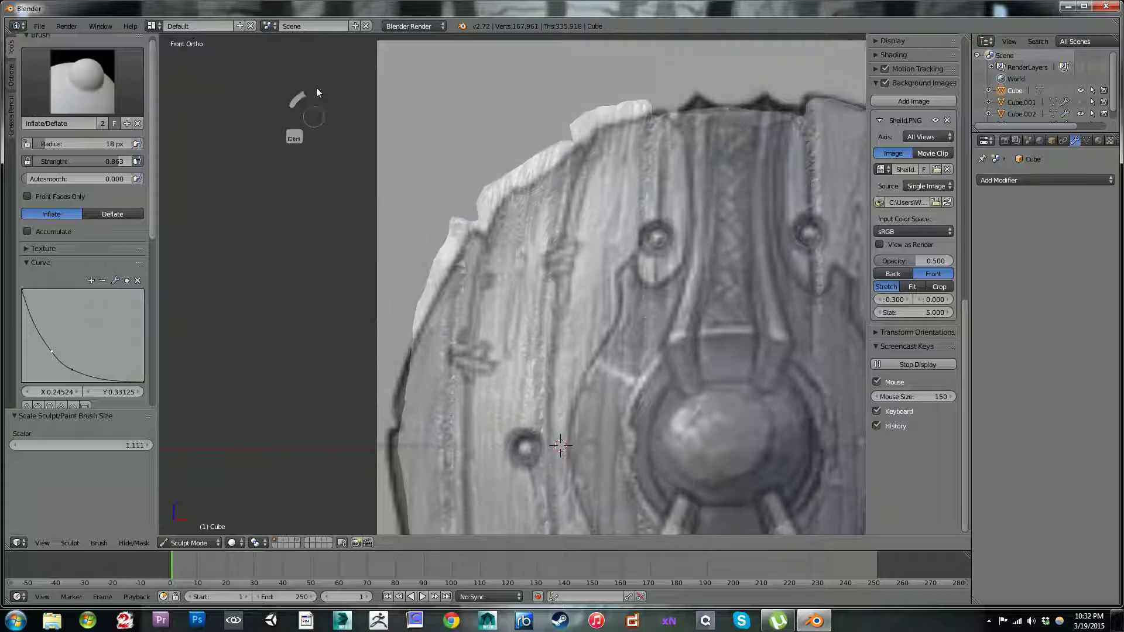
# Step: Set the Inflate brush radius to 17 px and raise a rivet head inside the upper-left recess
pyautogui.keyDown('ctrl'); pyautogui.moveTo(703, 347); pyautogui.dragTo(715, 360); pyautogui.keyUp('ctrl')
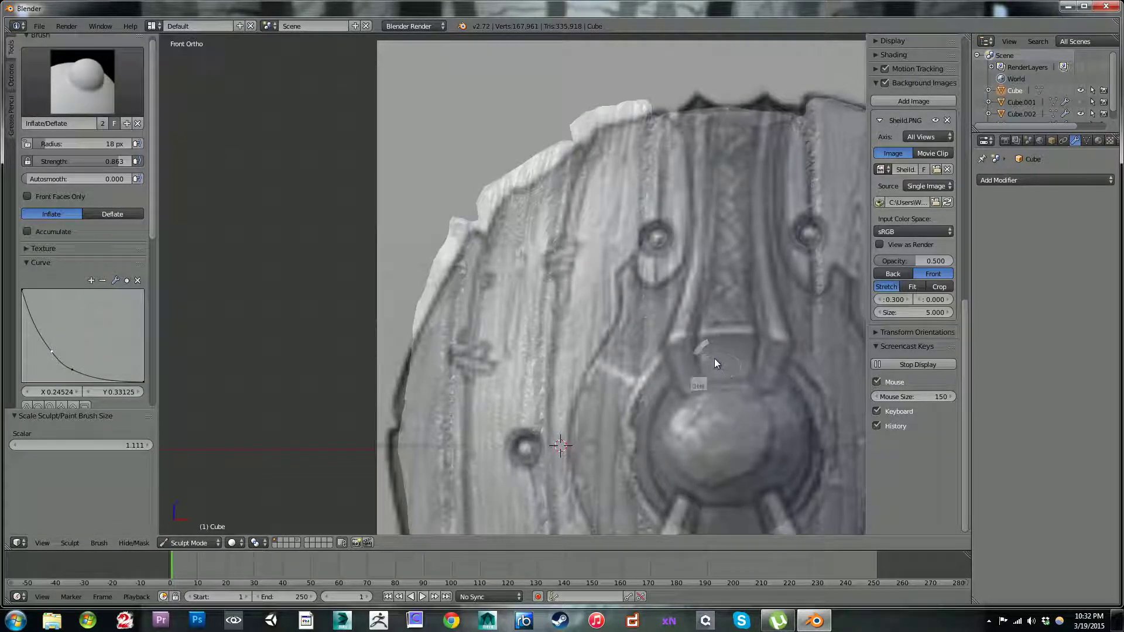
pyautogui.press(']')
pyautogui.press('[')
pyautogui.press(']')
pyautogui.press('[')
pyautogui.click(655, 243)
pyautogui.click(648, 242)
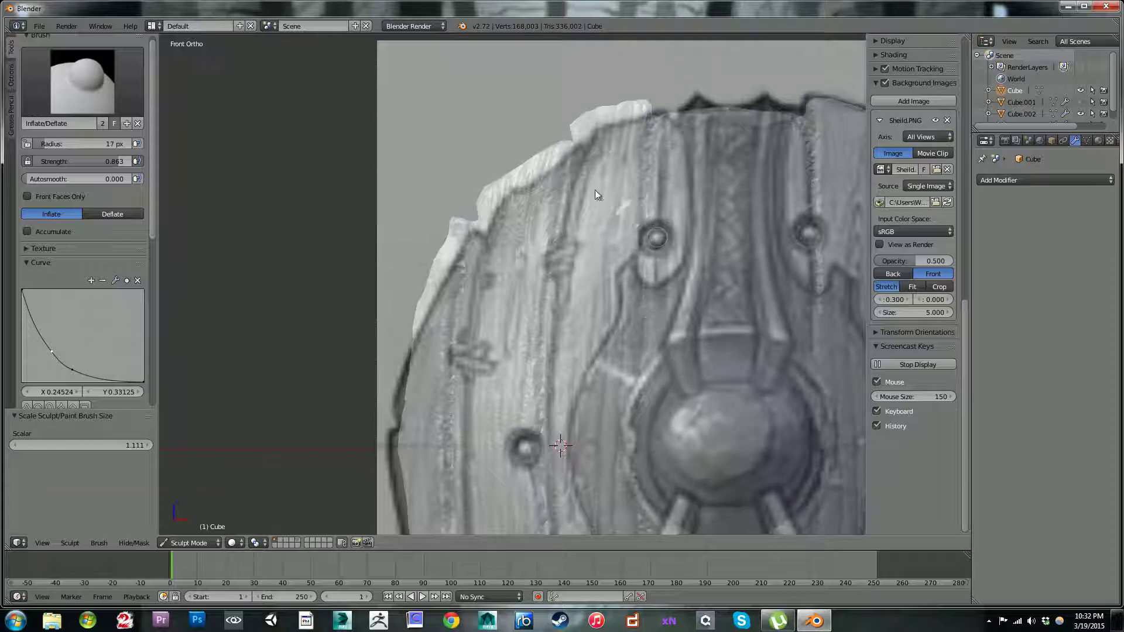
# Step: Raise rivet heads inside the upper-right, right, lower-right, lower-left and left recesses with the Inflate brush
pyautogui.moveTo(572, 252); pyautogui.dragTo(592, 297)
pyautogui.keyDown('shift'); pyautogui.moveTo(571, 252); pyautogui.dragTo(366, 247, button='middle'); pyautogui.keyUp('shift')
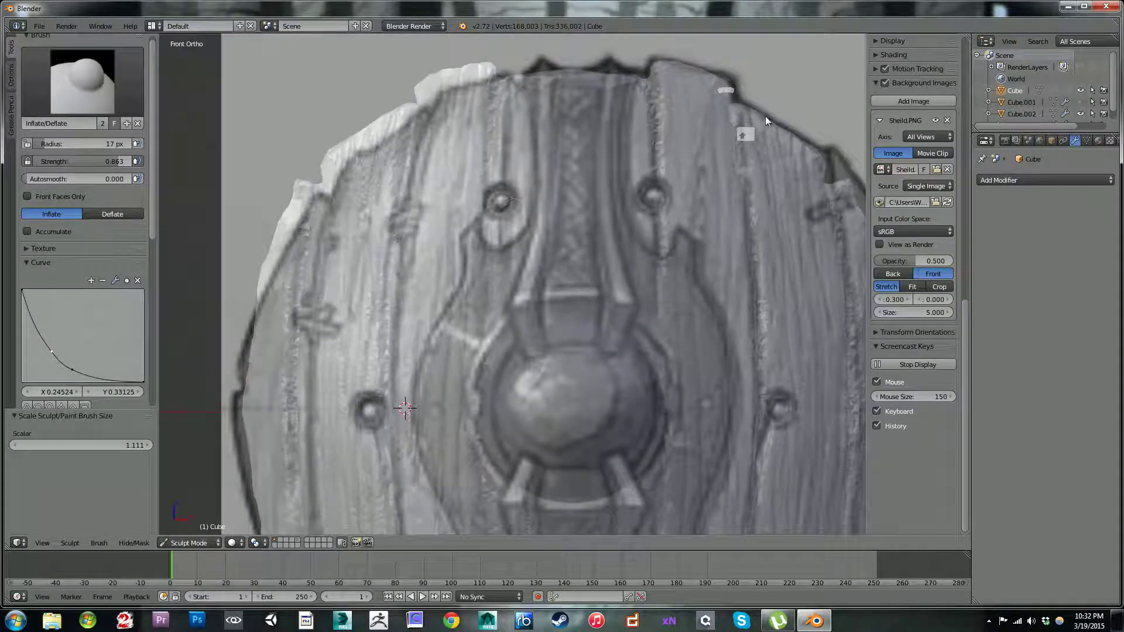
pyautogui.click(654, 199)
pyautogui.moveTo(652, 275)
pyautogui.keyDown('shift'); pyautogui.mouseDown(button='middle')
pyautogui.moveTo(564, 192)
pyautogui.moveTo(586, 199)
pyautogui.mouseUp(button='middle'); pyautogui.keyUp('shift')
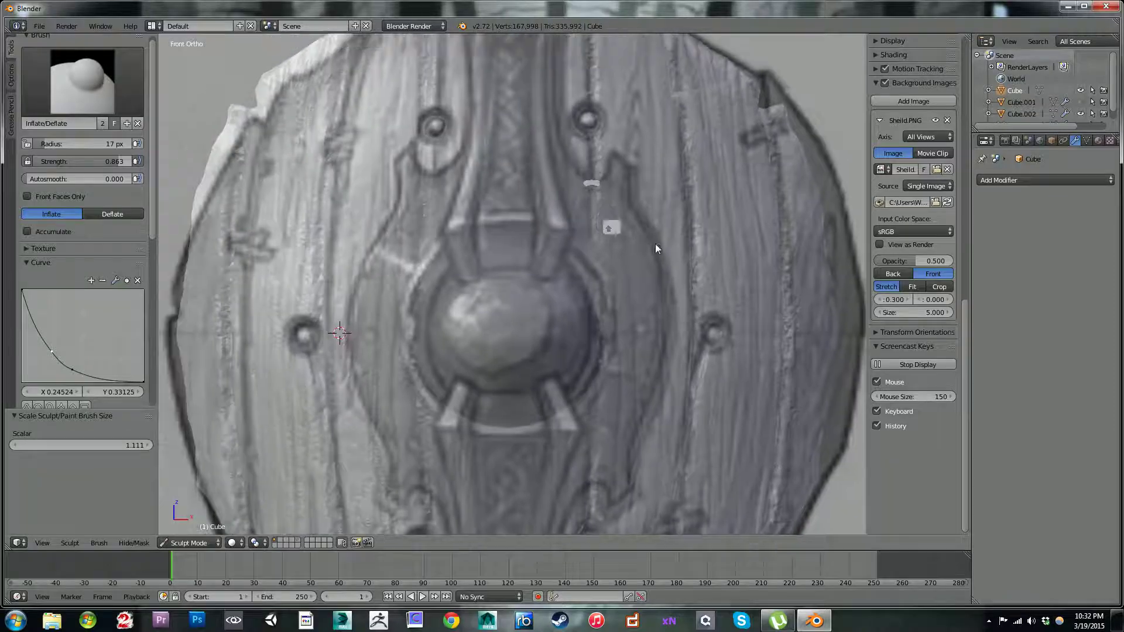
pyautogui.click(716, 332)
pyautogui.moveTo(535, 293)
pyautogui.keyDown('shift'); pyautogui.mouseDown(button='middle')
pyautogui.moveTo(556, 233)
pyautogui.moveTo(543, 74)
pyautogui.moveTo(529, 55)
pyautogui.mouseUp(button='middle'); pyautogui.keyUp('shift')
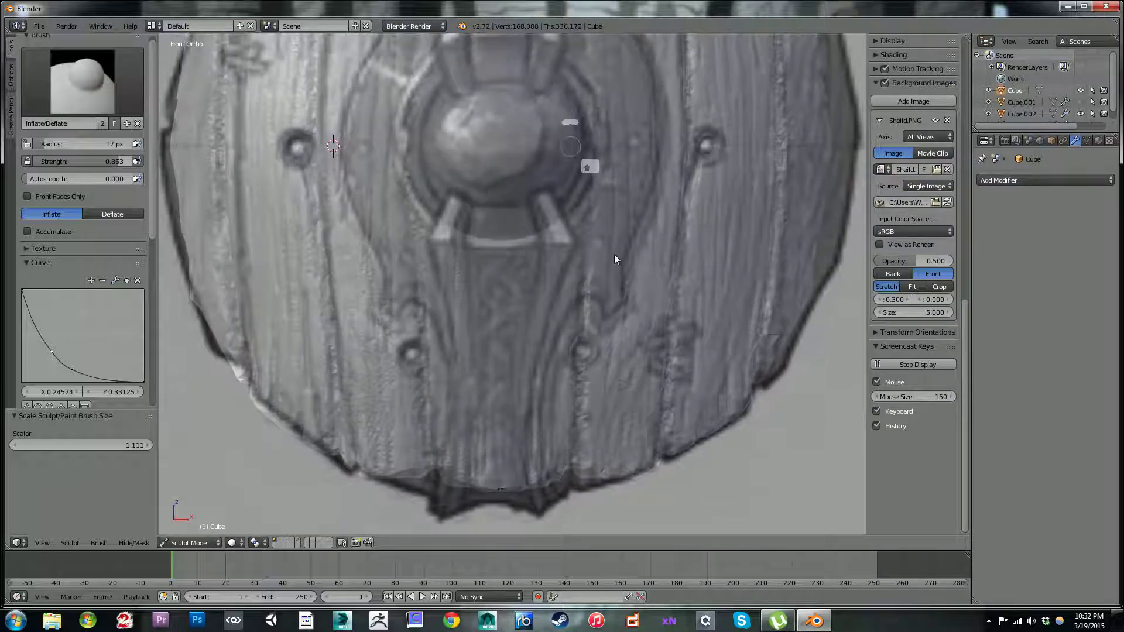
pyautogui.click(584, 350)
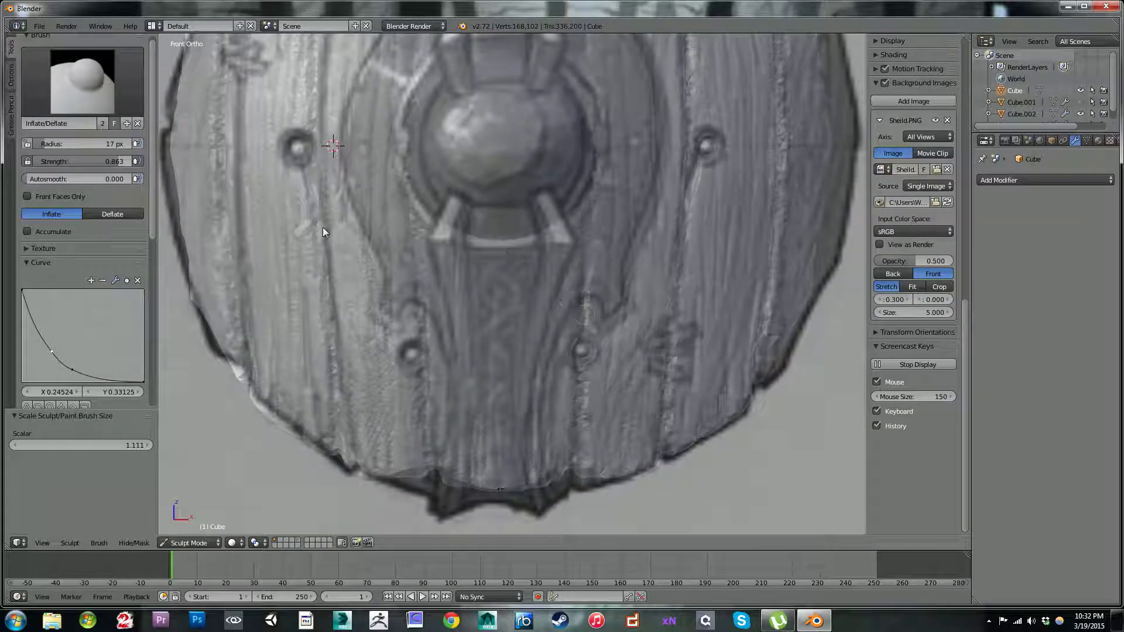
pyautogui.click(411, 355)
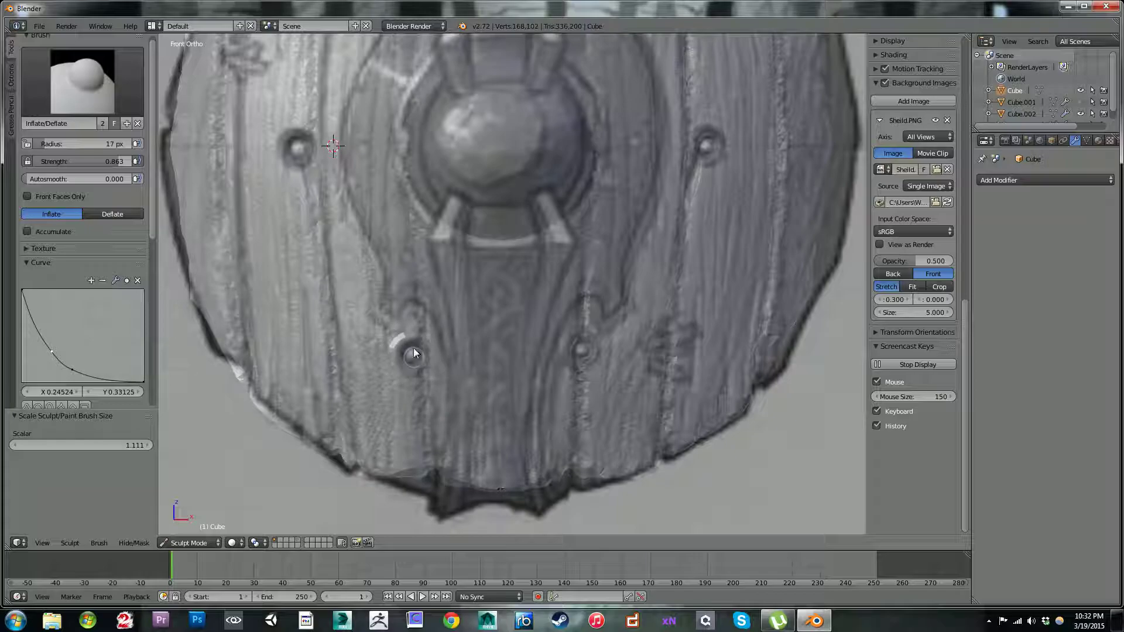
pyautogui.click(299, 155)
# Step: Inspect the rivets from an angle, then build up the left, lower-right and right rivets in front view
pyautogui.scroll(-6, 367, 197)
pyautogui.moveTo(486, 220); pyautogui.dragTo(443, 203, button='middle')
pyautogui.scroll(5, 444, 203)
pyautogui.moveTo(542, 253)
pyautogui.mouseDown(button='middle')
pyautogui.moveTo(569, 261)
pyautogui.moveTo(592, 209)
pyautogui.moveTo(556, 199)
pyautogui.moveTo(559, 248)
pyautogui.moveTo(552, 237)
pyautogui.mouseUp(button='middle')
pyautogui.scroll(2, 559, 249)
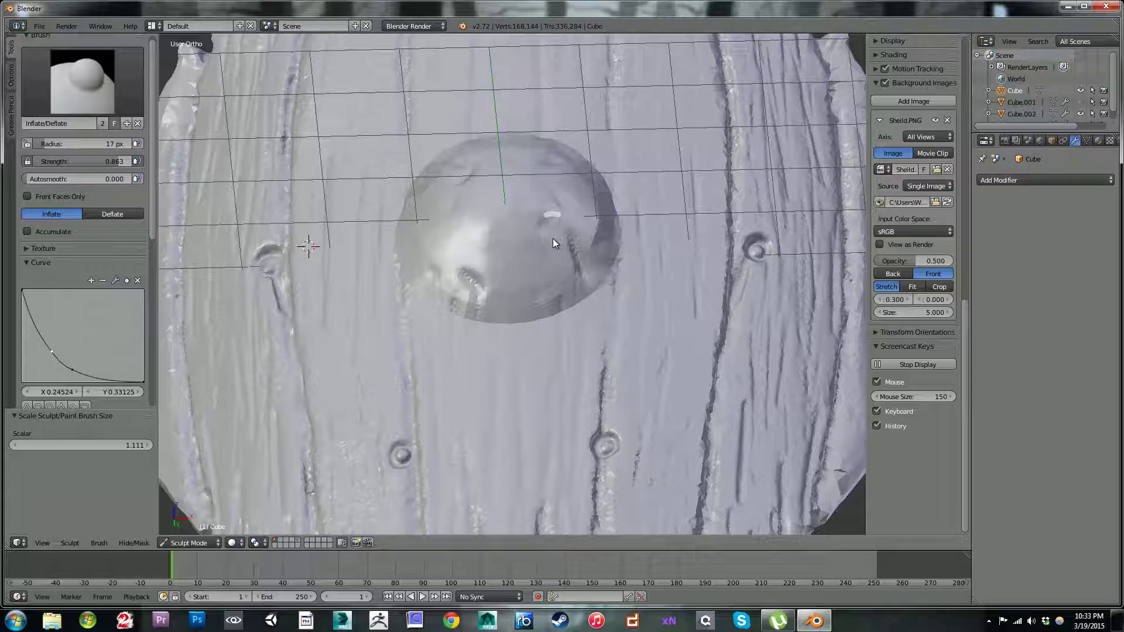
pyautogui.press('KP_1')
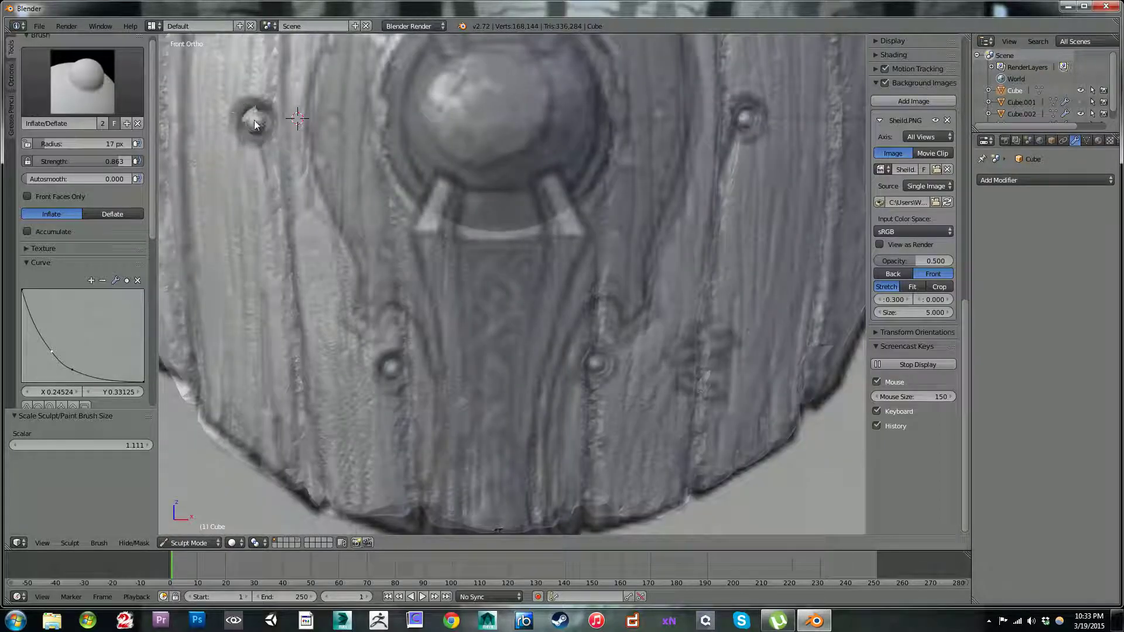
pyautogui.moveTo(248, 128); pyautogui.dragTo(256, 129)
pyautogui.moveTo(591, 367); pyautogui.dragTo(594, 361)
pyautogui.moveTo(743, 121); pyautogui.dragTo(742, 116)
# Step: Build up the two upper rivets and reinforce the rivets beside the boss with Inflate strokes
pyautogui.keyDown('shift'); pyautogui.moveTo(630, 79); pyautogui.dragTo(645, 170, button='middle'); pyautogui.keyUp('shift')
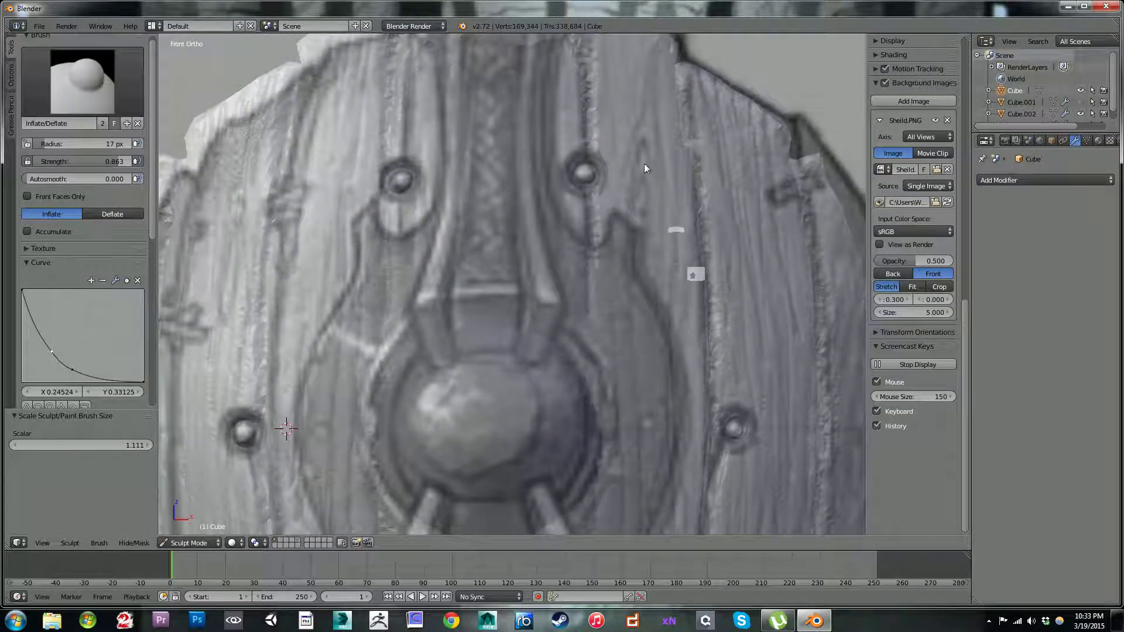
pyautogui.moveTo(588, 178); pyautogui.dragTo(582, 176)
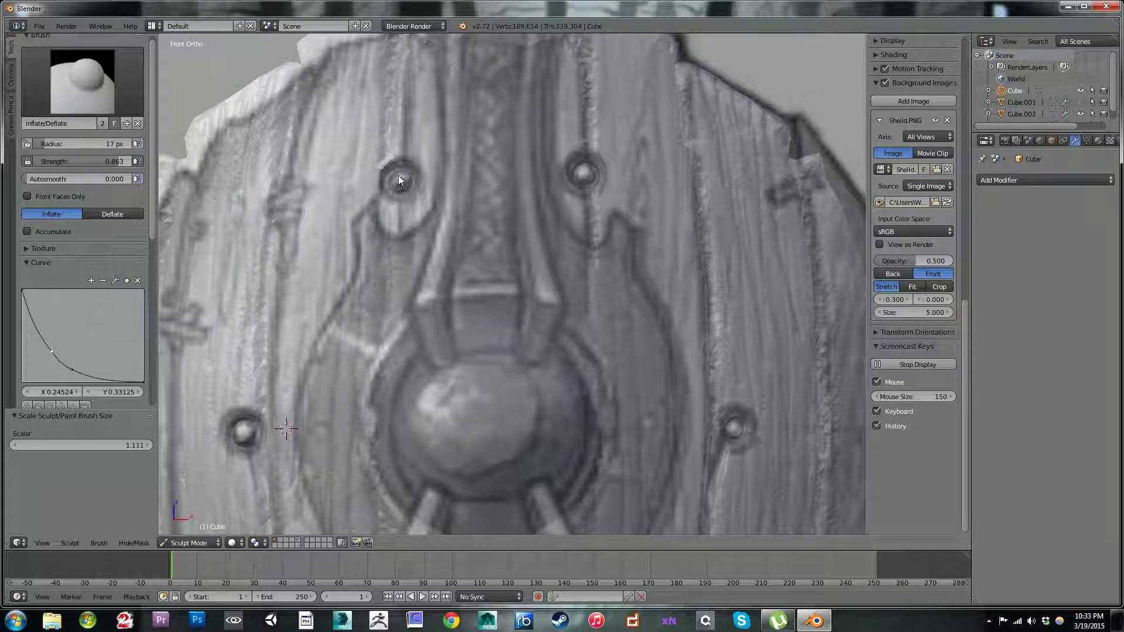
pyautogui.moveTo(399, 191); pyautogui.dragTo(399, 187)
pyautogui.moveTo(587, 167); pyautogui.dragTo(588, 167)
pyautogui.moveTo(734, 436); pyautogui.dragTo(733, 435)
pyautogui.moveTo(245, 439); pyautogui.dragTo(250, 429)
# Step: Inflate the two rivet heads below the boss to make them more pronounced
pyautogui.keyDown('shift'); pyautogui.moveTo(547, 341); pyautogui.dragTo(426, 124, button='middle'); pyautogui.keyUp('shift')
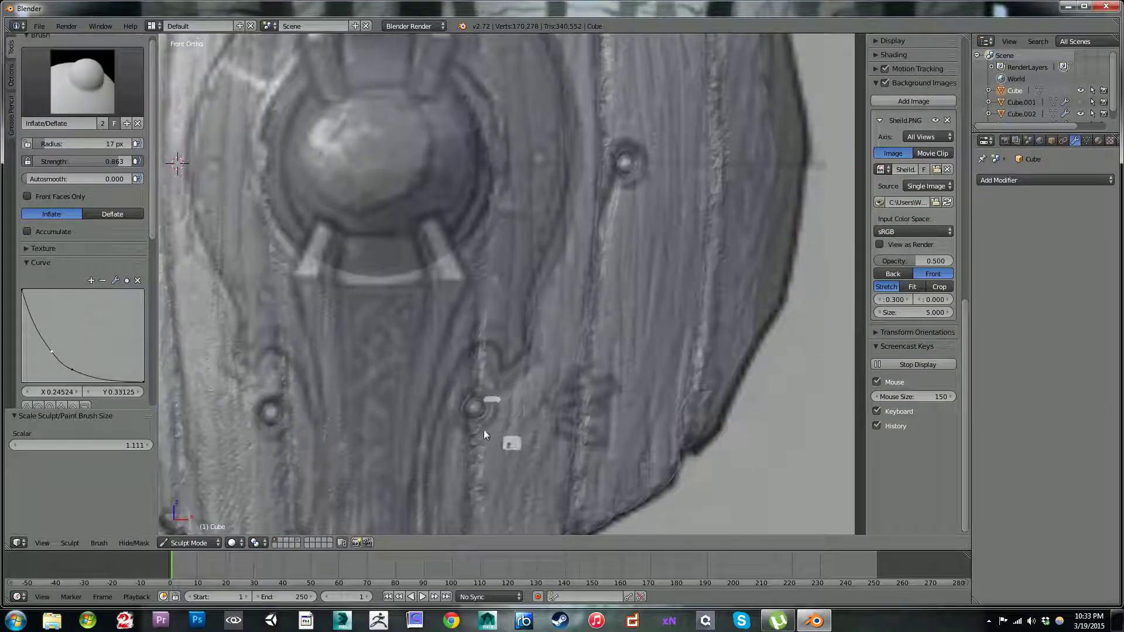
pyautogui.click(476, 411)
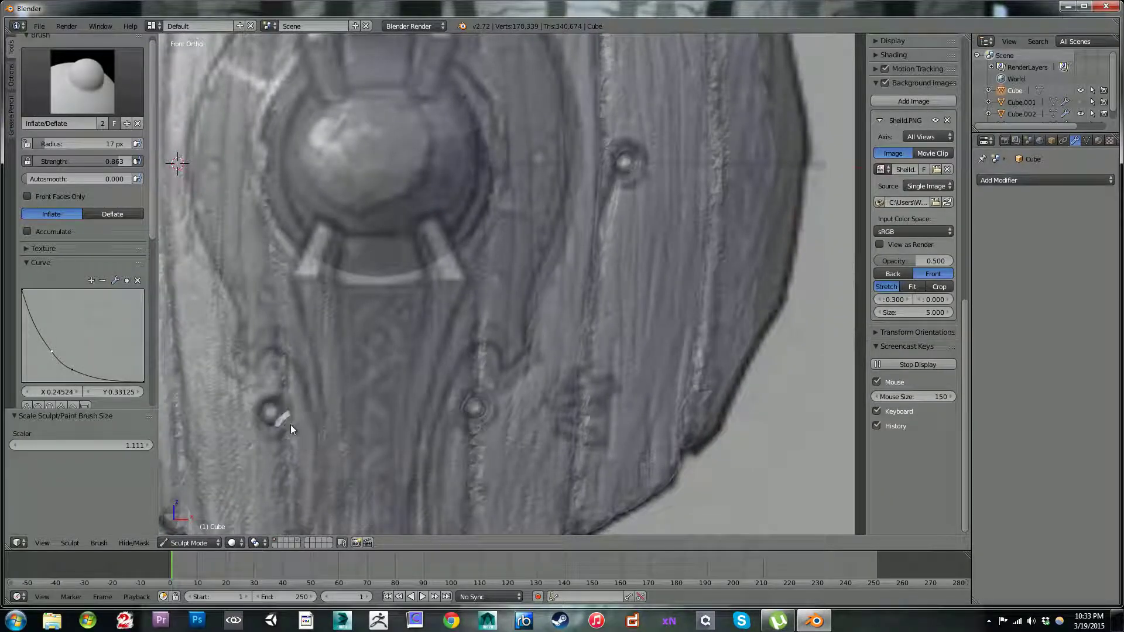
pyautogui.click(271, 412)
# Step: Pull the rivet head left of the boss into place with the Grab brush, adjusting it from several angles
pyautogui.scroll(-2, 468, 327)
pyautogui.moveTo(468, 327); pyautogui.dragTo(374, 348, button='middle')
pyautogui.moveTo(386, 388)
pyautogui.keyDown('shift'); pyautogui.mouseDown(button='middle')
pyautogui.moveTo(450, 459)
pyautogui.moveTo(462, 492)
pyautogui.mouseUp(button='middle'); pyautogui.keyUp('shift')
pyautogui.click(79, 63)
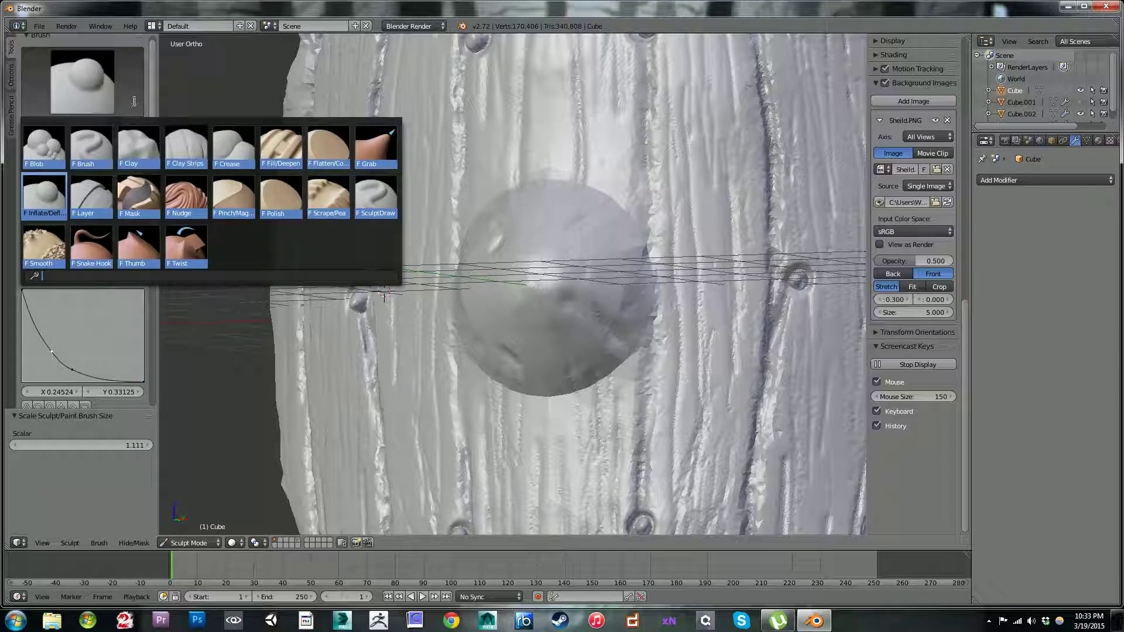
pyautogui.click(369, 139)
pyautogui.moveTo(353, 283); pyautogui.dragTo(354, 310)
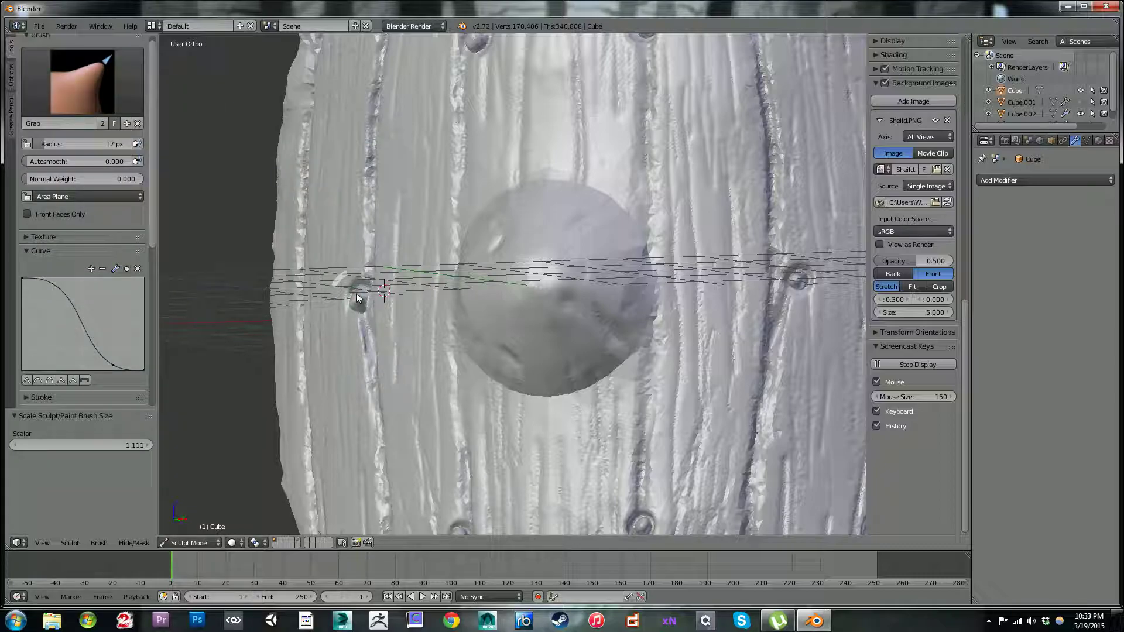
pyautogui.moveTo(357, 295); pyautogui.dragTo(352, 308)
pyautogui.moveTo(383, 178)
pyautogui.mouseDown(button='middle')
pyautogui.moveTo(472, 155)
pyautogui.moveTo(429, 175)
pyautogui.moveTo(408, 217)
pyautogui.moveTo(613, 173)
pyautogui.moveTo(638, 186)
pyautogui.mouseUp(button='middle')
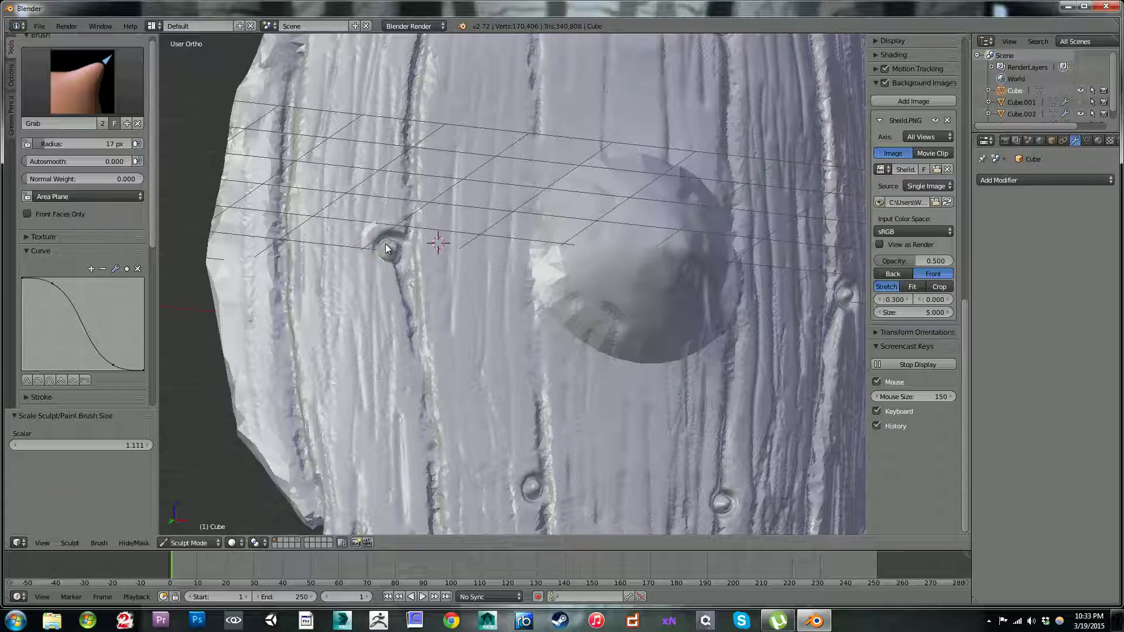
pyautogui.moveTo(534, 208)
pyautogui.mouseDown(button='middle')
pyautogui.moveTo(411, 209)
pyautogui.moveTo(434, 252)
pyautogui.mouseUp(button='middle')
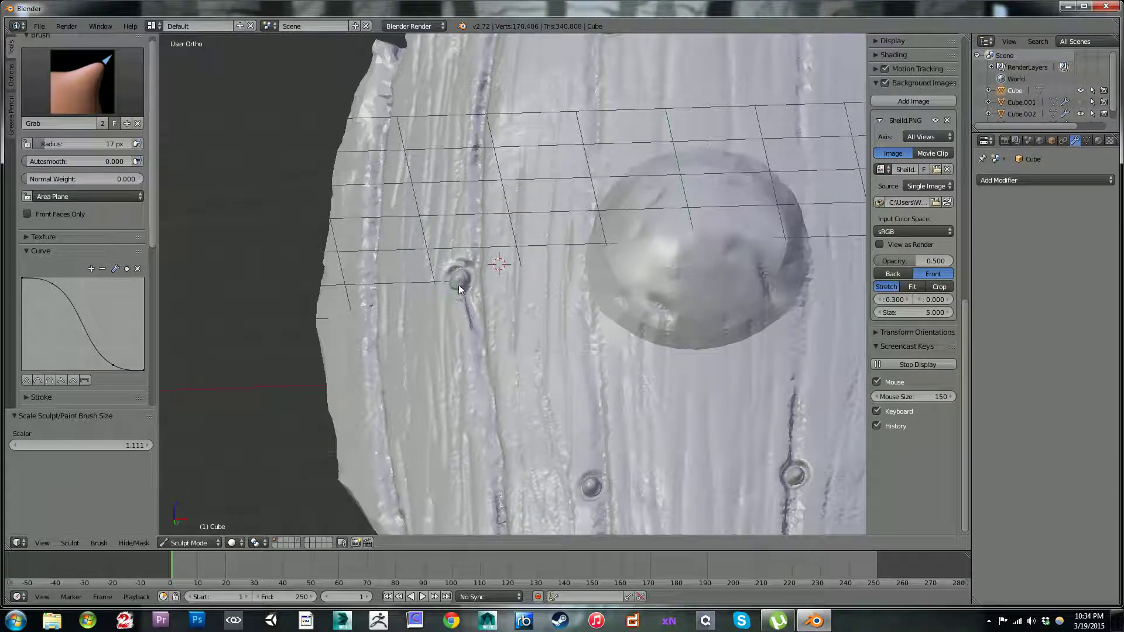
pyautogui.moveTo(464, 280); pyautogui.dragTo(458, 274)
# Step: Check the rivets across the shield, switch to Object Mode and unhide the hidden metal frame
pyautogui.keyDown('shift'); pyautogui.moveTo(624, 215); pyautogui.dragTo(477, 111, button='middle'); pyautogui.keyUp('shift')
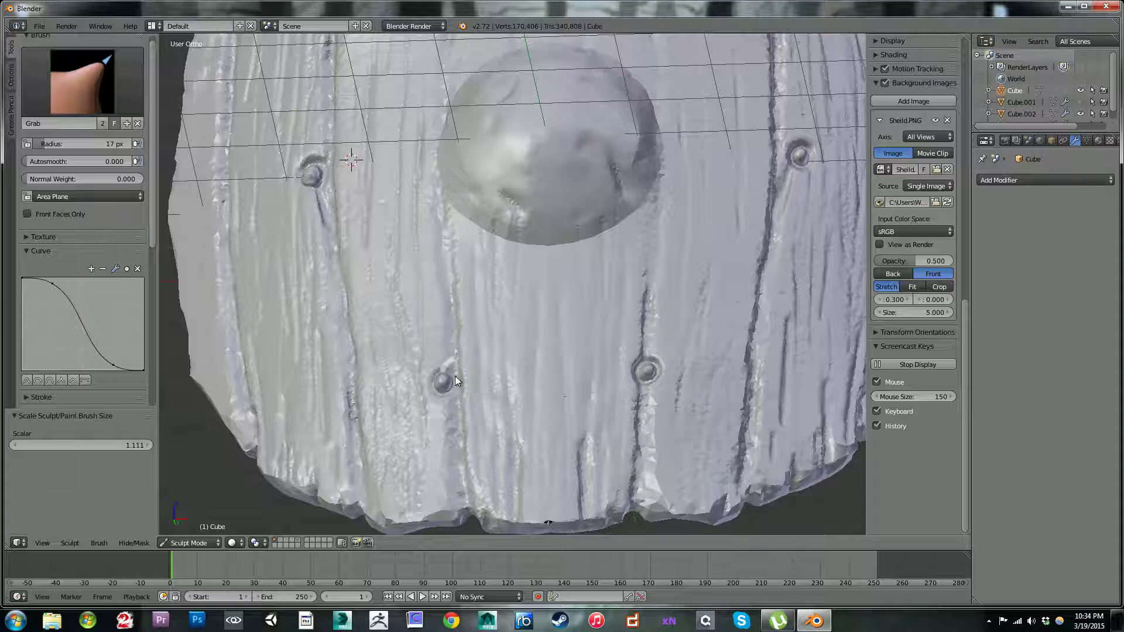
pyautogui.moveTo(779, 147)
pyautogui.keyDown('shift'); pyautogui.mouseDown(button='middle')
pyautogui.moveTo(690, 237)
pyautogui.moveTo(693, 137)
pyautogui.moveTo(612, 70)
pyautogui.moveTo(627, 337)
pyautogui.mouseUp(button='middle'); pyautogui.keyUp('shift')
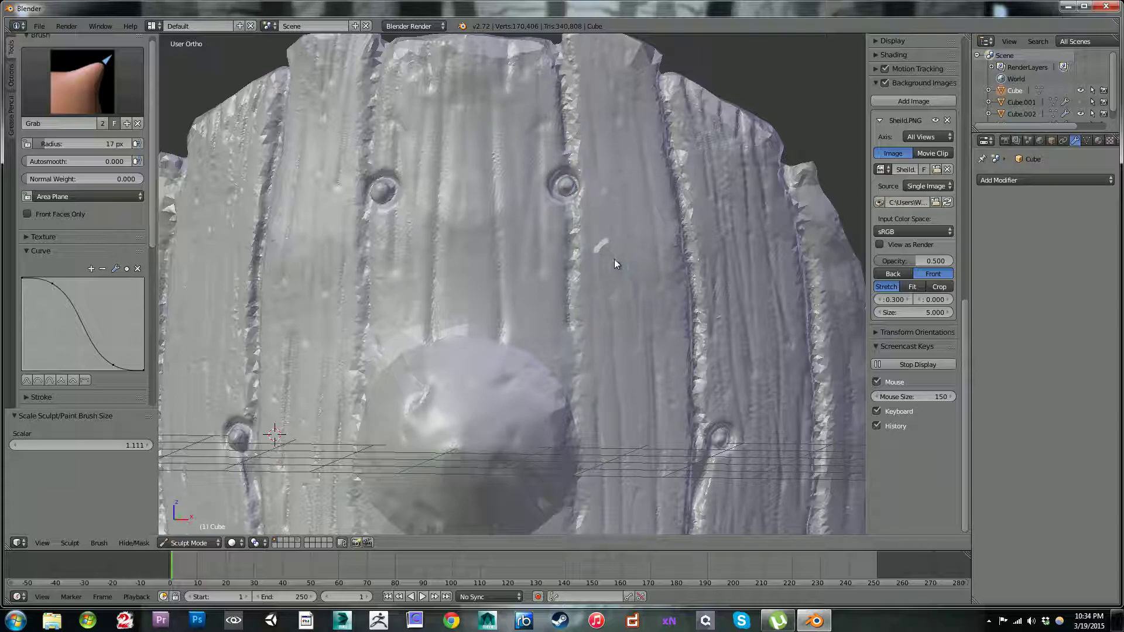
pyautogui.scroll(-5, 539, 254)
pyautogui.moveTo(620, 263); pyautogui.dragTo(661, 179, button='middle')
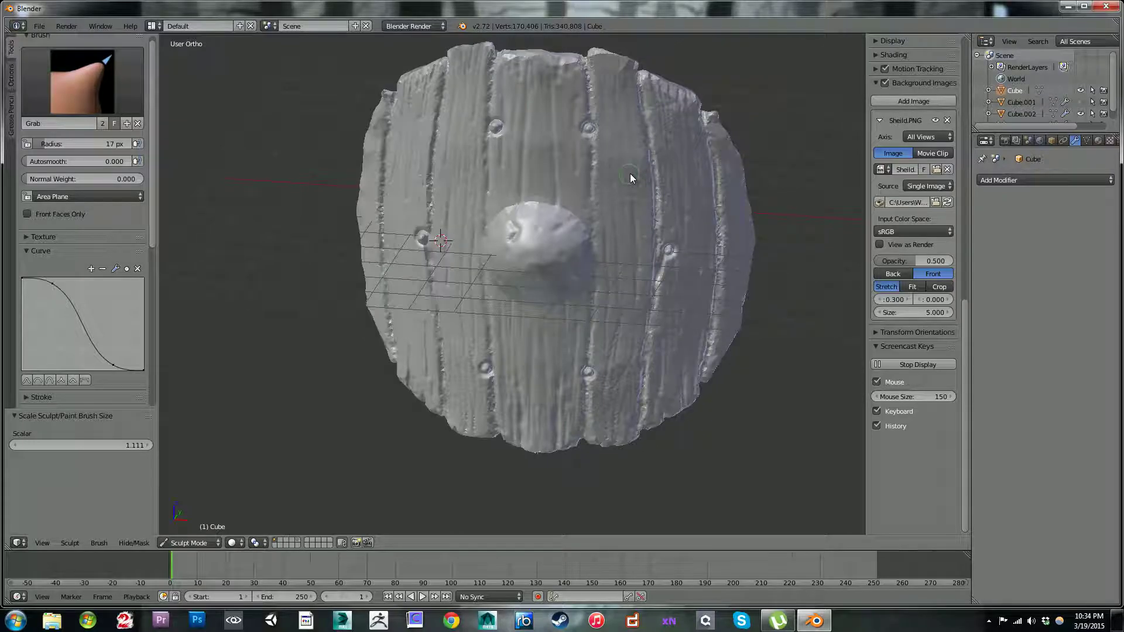
pyautogui.click(203, 542)
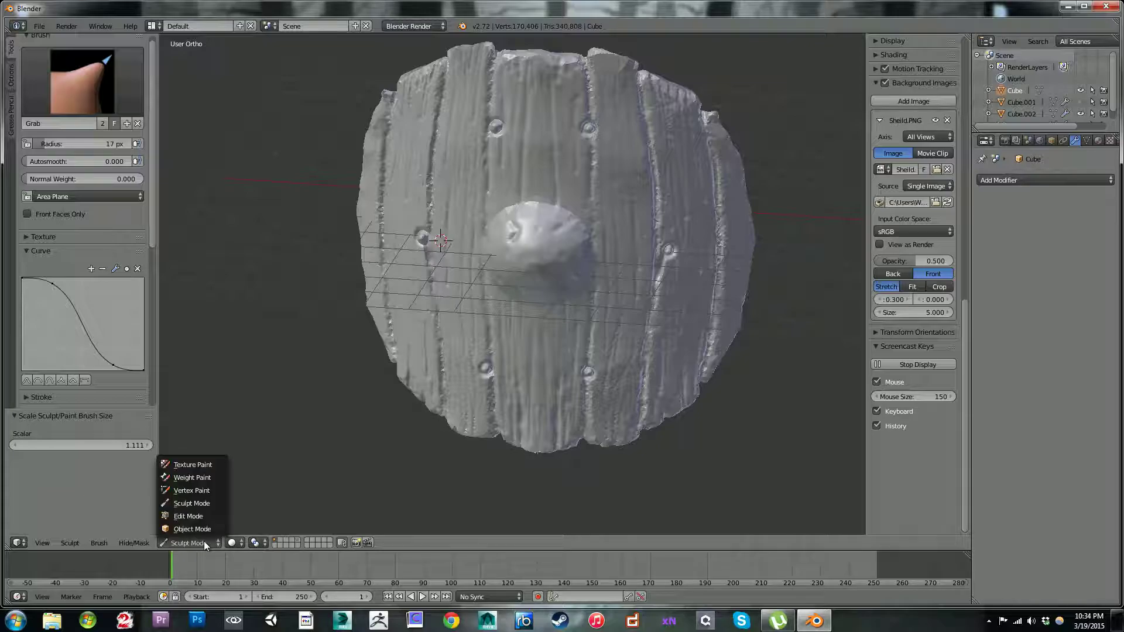
pyautogui.click(194, 526)
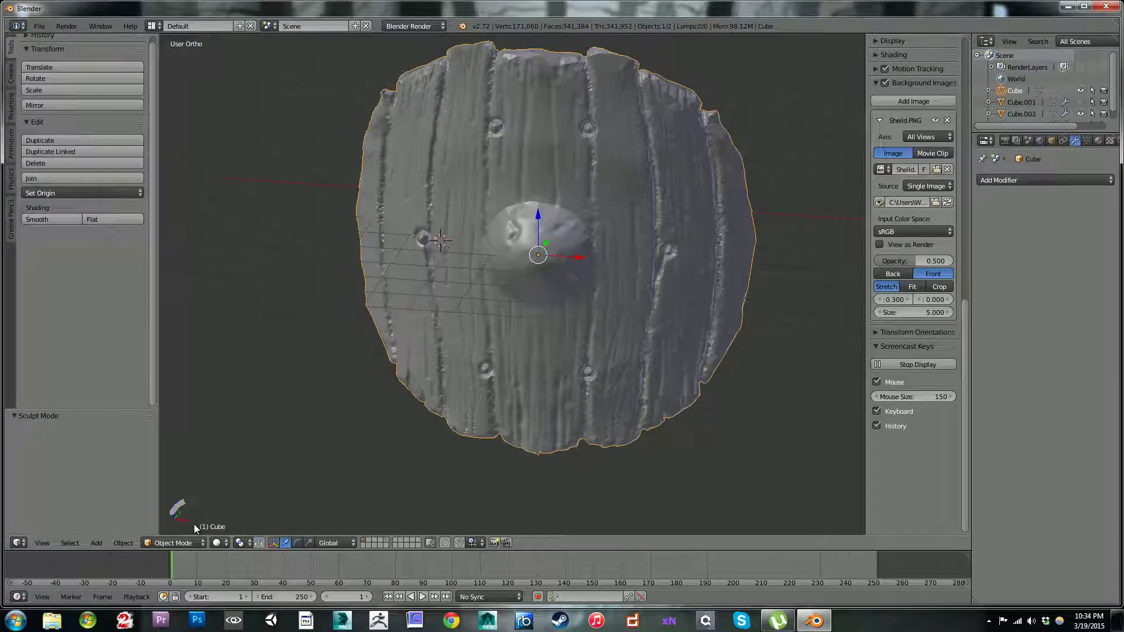
pyautogui.moveTo(245, 332); pyautogui.dragTo(356, 216, button='middle')
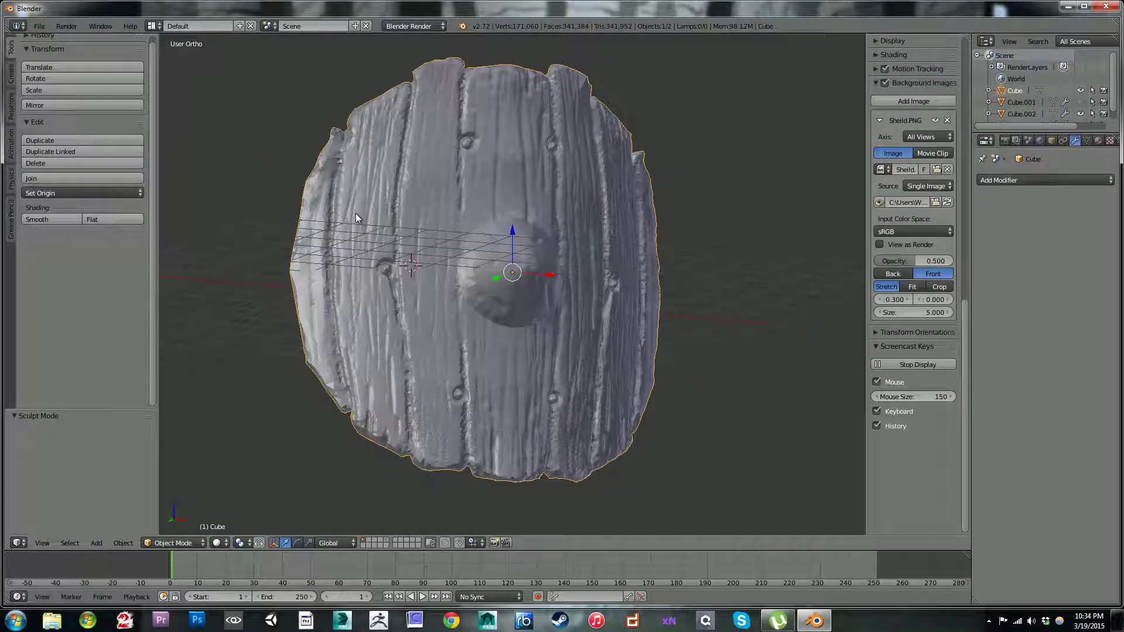
pyautogui.hotkey('alt', 'h')
# Step: Select the metal frame surrounding the boss as the active object in Object Mode
pyautogui.moveTo(616, 266); pyautogui.dragTo(557, 285, button='middle')
pyautogui.scroll(3, 537, 285)
pyautogui.scroll(-3, 556, 286)
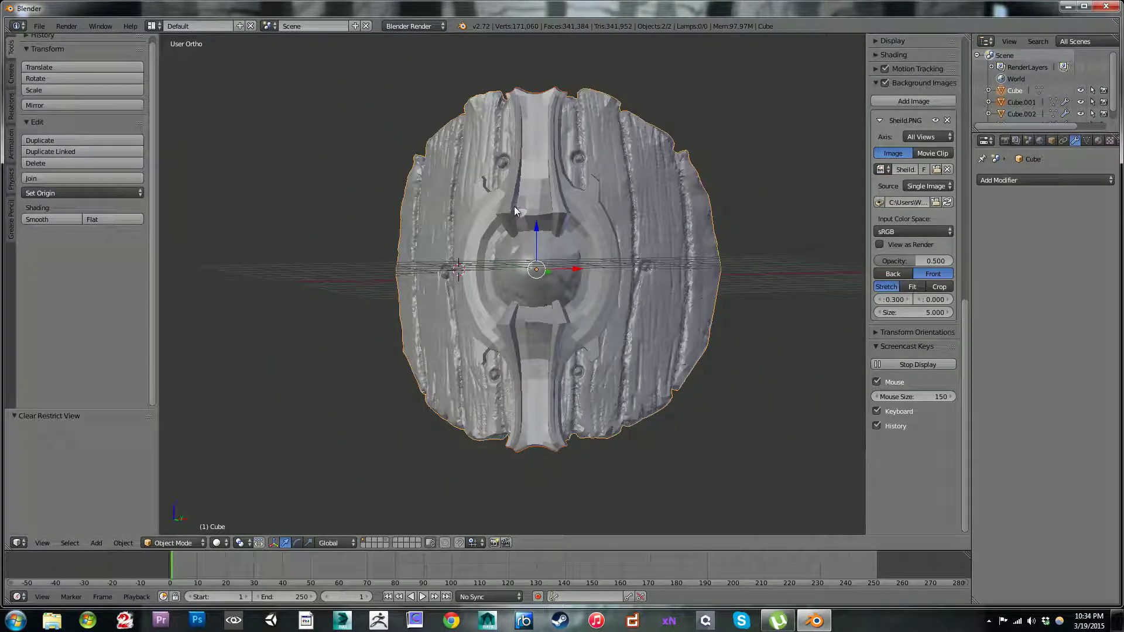
pyautogui.press('Tab')
pyautogui.moveTo(507, 182); pyautogui.dragTo(508, 209, button='middle')
pyautogui.press('Tab')
pyautogui.scroll(2, 508, 209)
pyautogui.rightClick(524, 172)
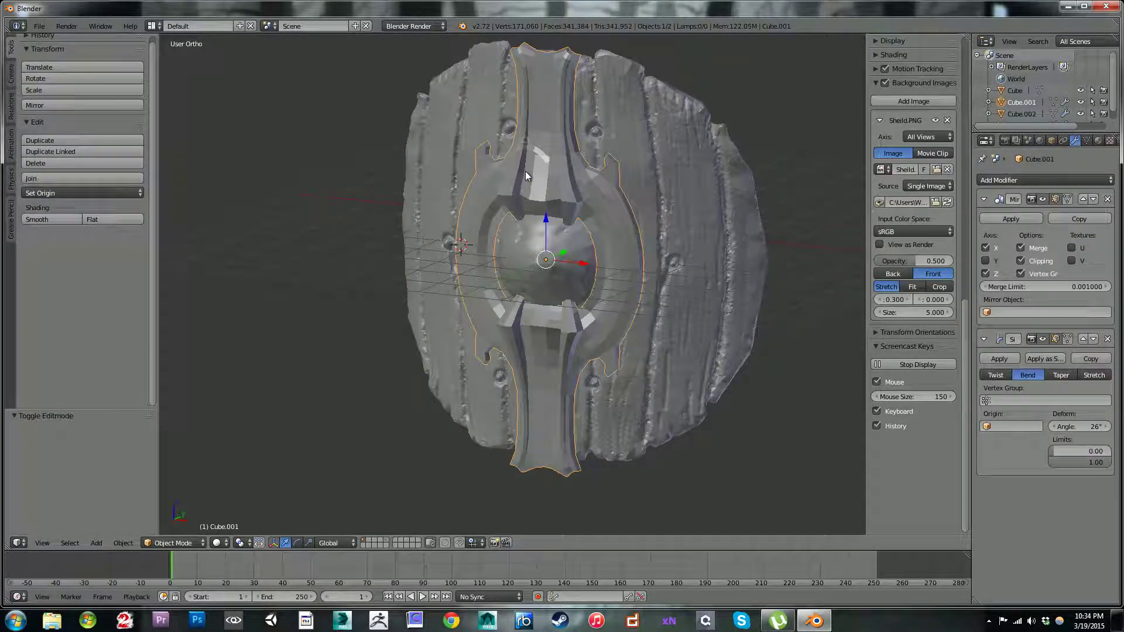
# Step: Examine the metal frame's shape and its fit around the boss from several angles
pyautogui.moveTo(605, 203); pyautogui.dragTo(640, 173, button='middle')
pyautogui.scroll(3, 641, 173)
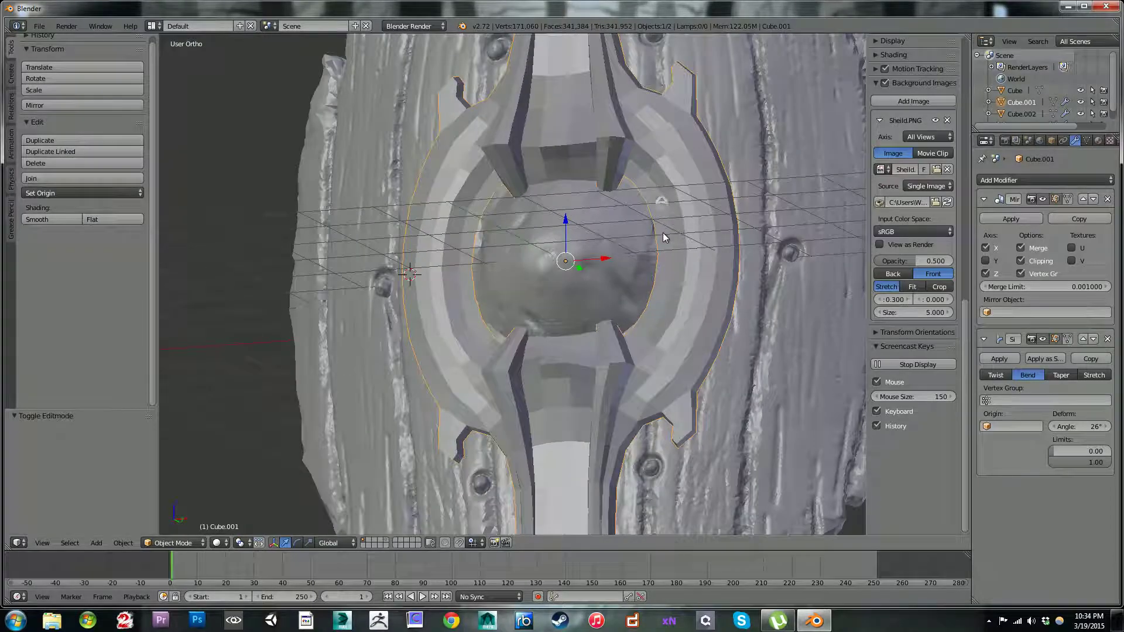
pyautogui.moveTo(662, 232); pyautogui.dragTo(686, 223, button='middle')
pyautogui.scroll(-2, 686, 227)
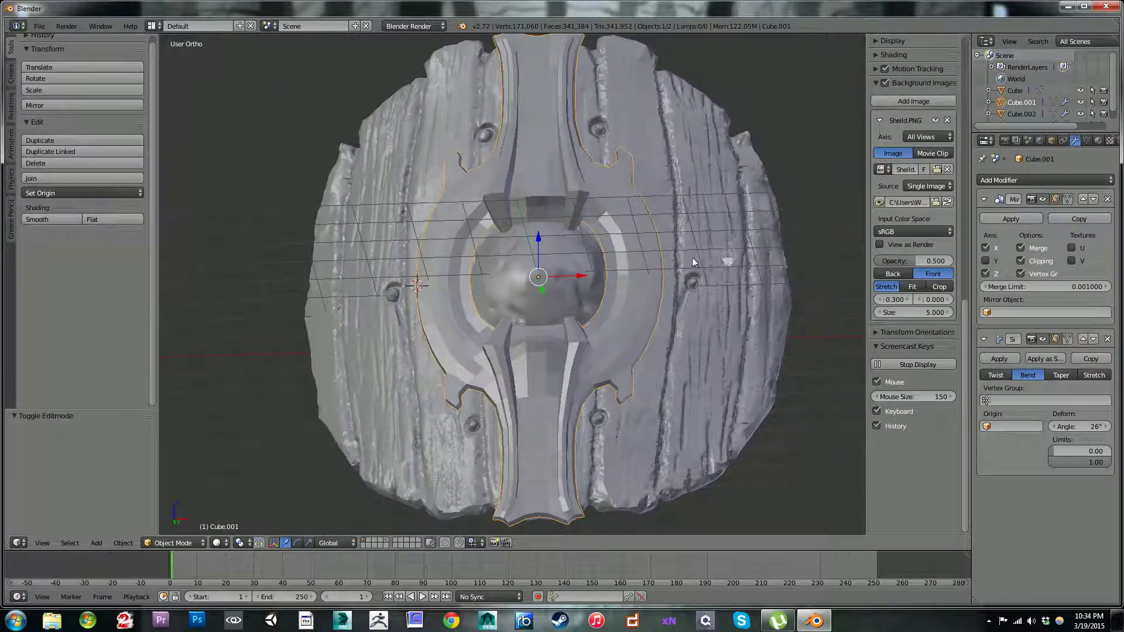
pyautogui.moveTo(698, 264); pyautogui.dragTo(679, 261, button='middle')
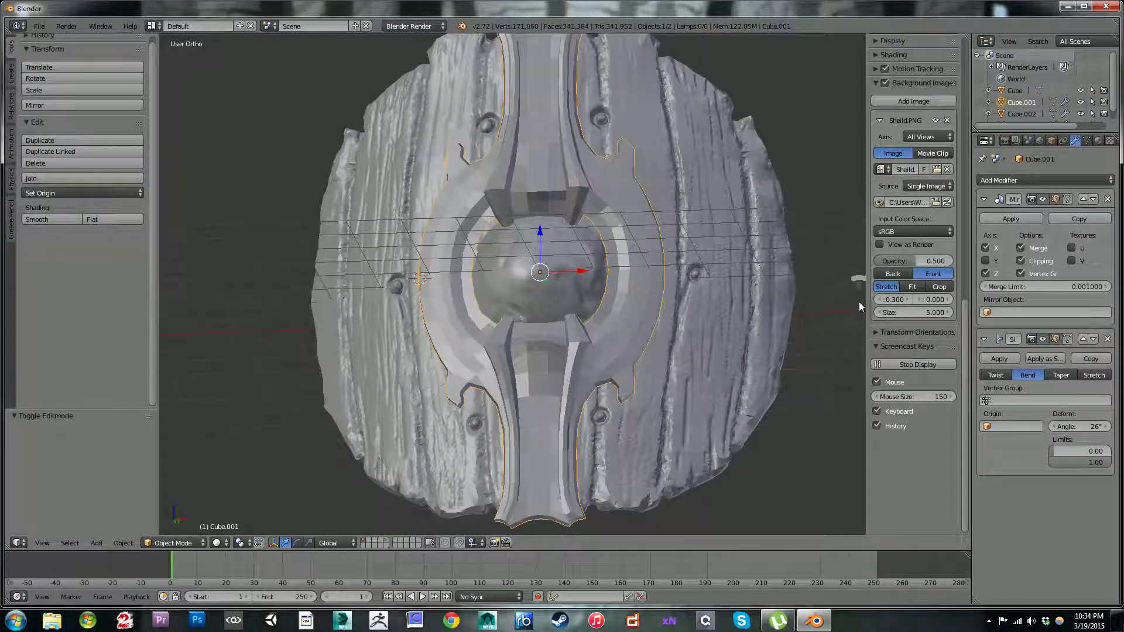
pyautogui.moveTo(666, 226); pyautogui.dragTo(585, 224, button='middle')
pyautogui.scroll(2, 643, 239)
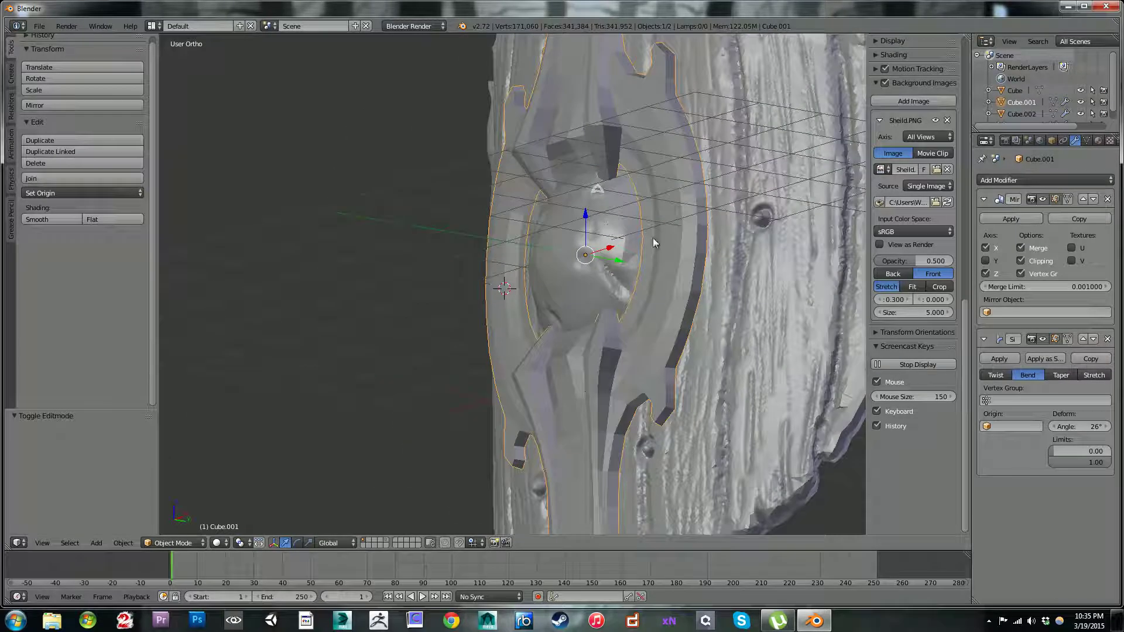
pyautogui.scroll(-3, 643, 239)
# Step: Apply the Mirror modifier and the Simple Deform bend modifier on the metal frame
pyautogui.press('Tab')
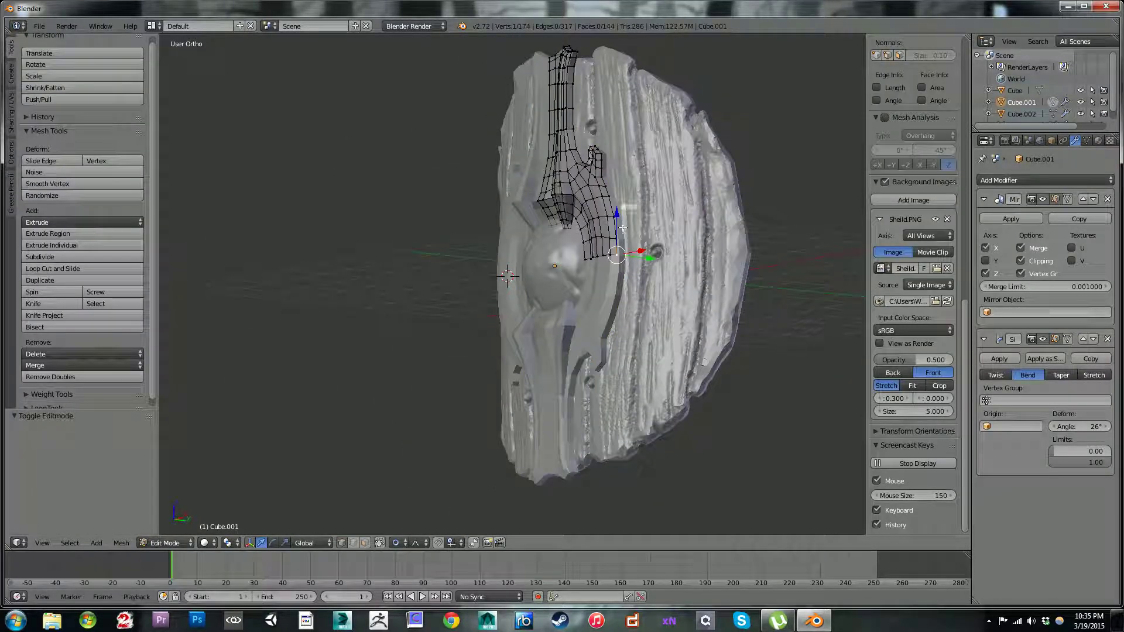
pyautogui.scroll(3, 623, 227)
pyautogui.moveTo(662, 239); pyautogui.dragTo(683, 288, button='middle')
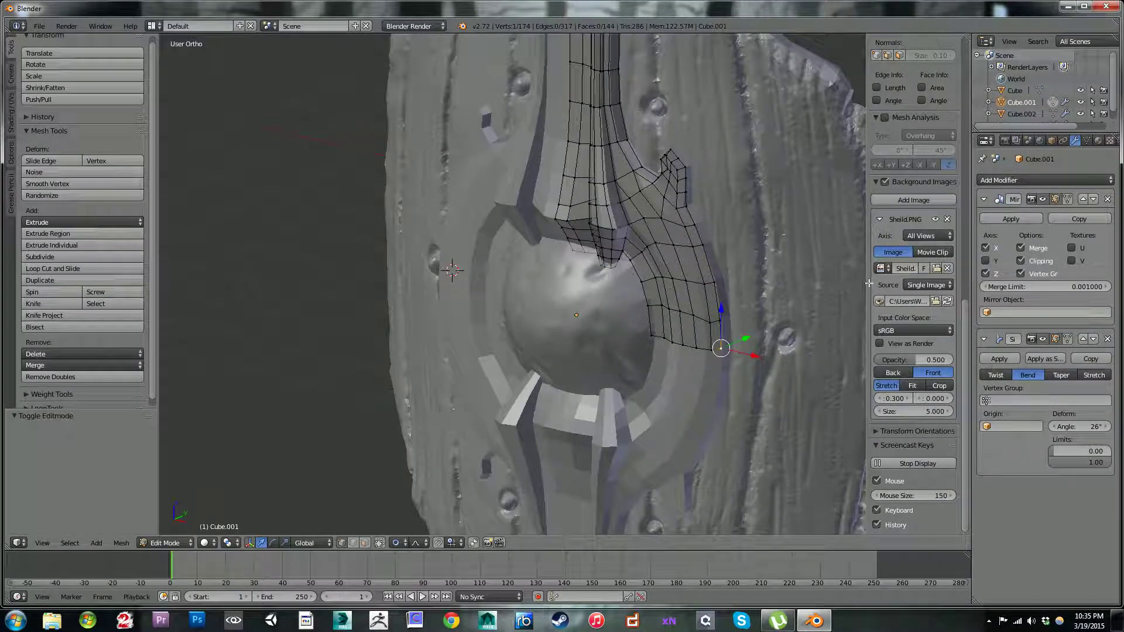
pyautogui.press('Tab')
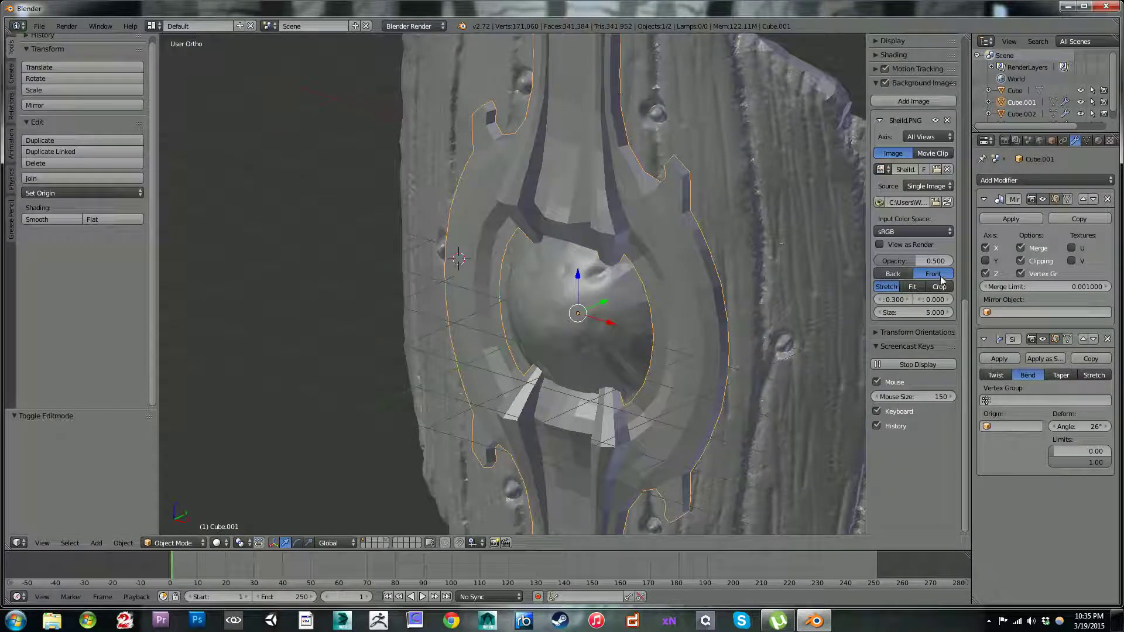
pyautogui.click(1012, 219)
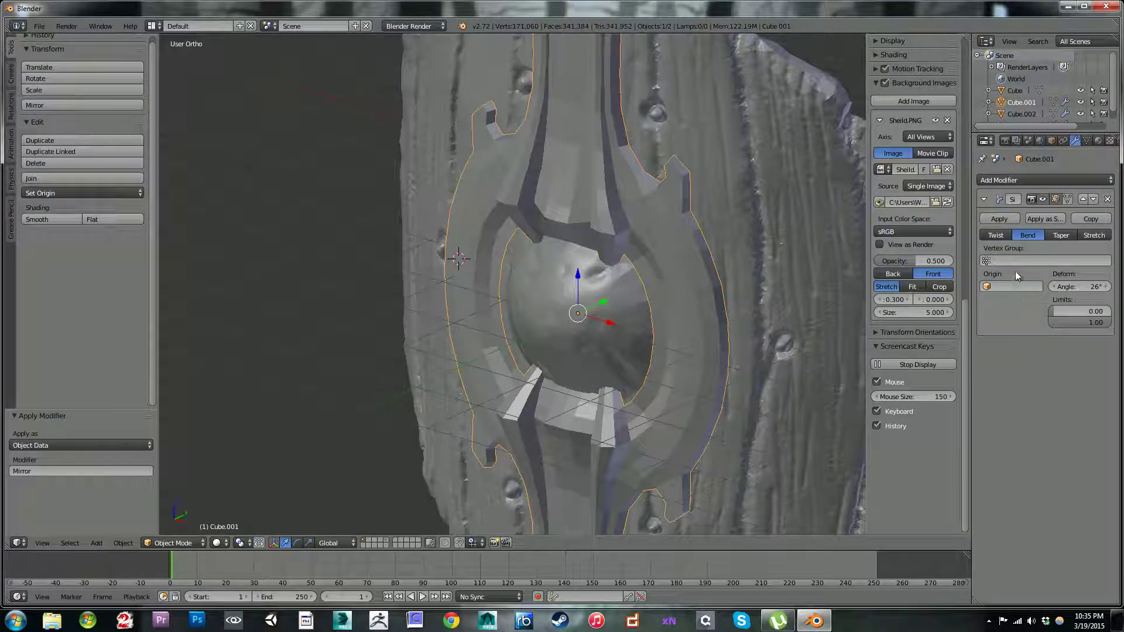
pyautogui.click(999, 219)
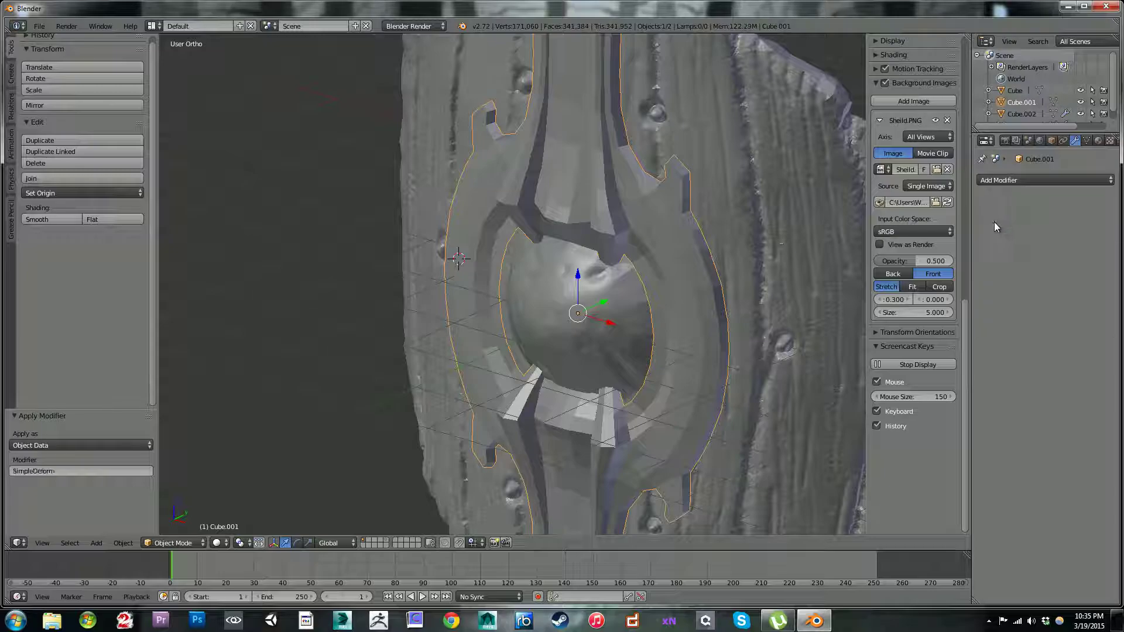
# Step: Add a loop cut along the side wall of the metal frame, slid close to its outer edge
pyautogui.press('Tab')
pyautogui.moveTo(663, 242); pyautogui.dragTo(665, 227, button='middle')
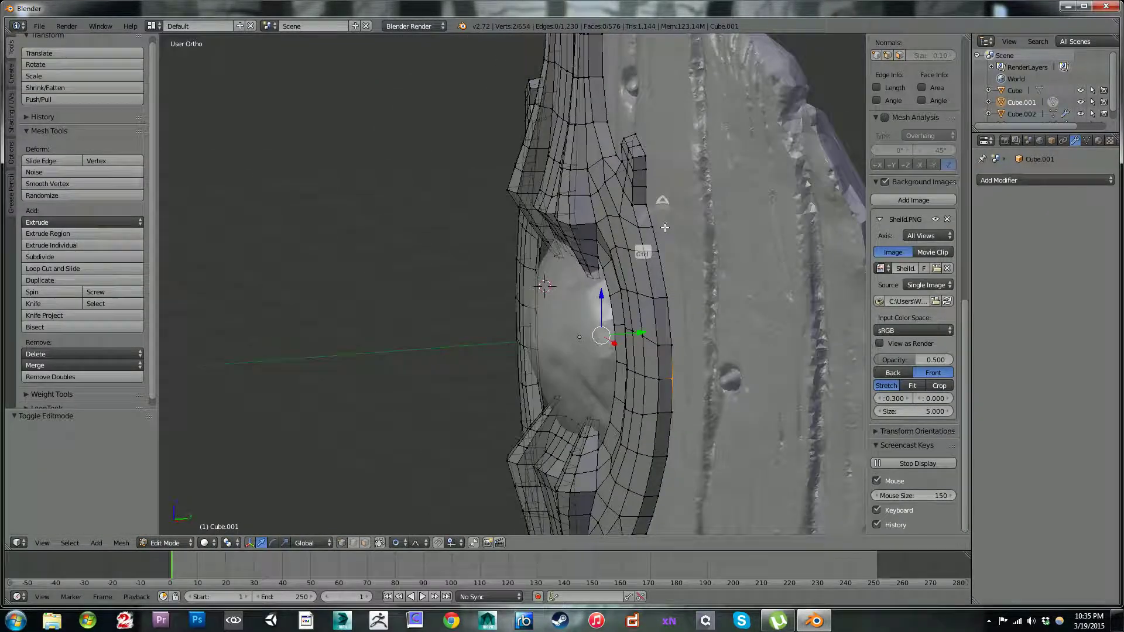
pyautogui.hotkey('ctrl', 'r')
pyautogui.click(656, 252)
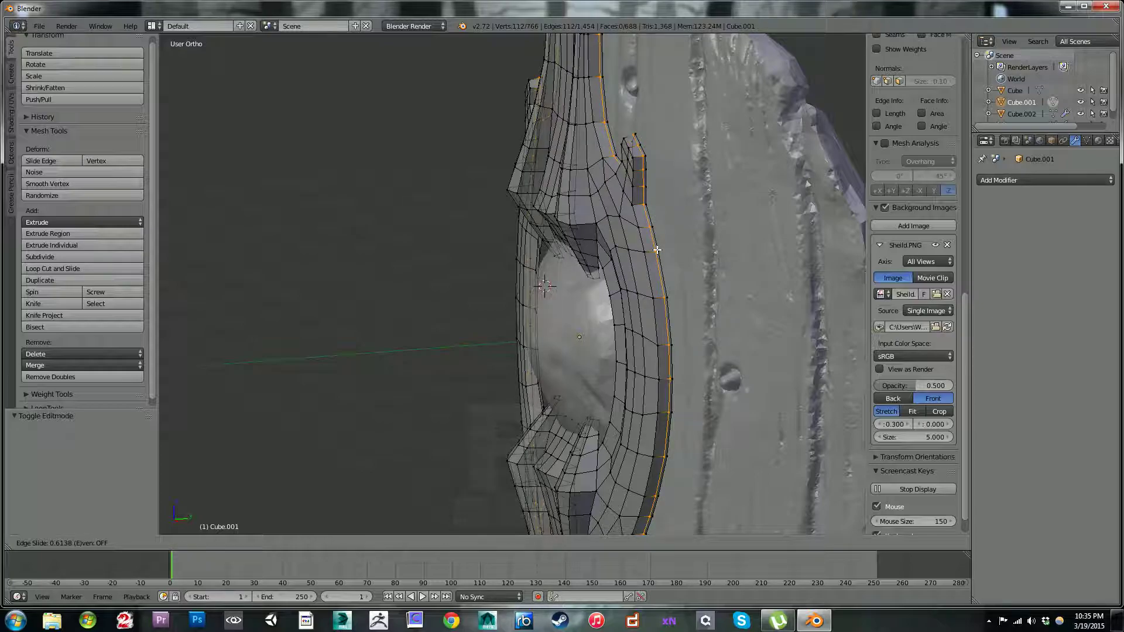
pyautogui.click(657, 249)
# Step: Add a loop cut along the inner side of the right-hand ridge above the boss, close to its edge
pyautogui.moveTo(657, 250); pyautogui.dragTo(645, 229, button='middle')
pyautogui.scroll(2, 673, 189)
pyautogui.scroll(4, 646, 245)
pyautogui.hotkey('ctrl', 'r')
pyautogui.click(652, 194)
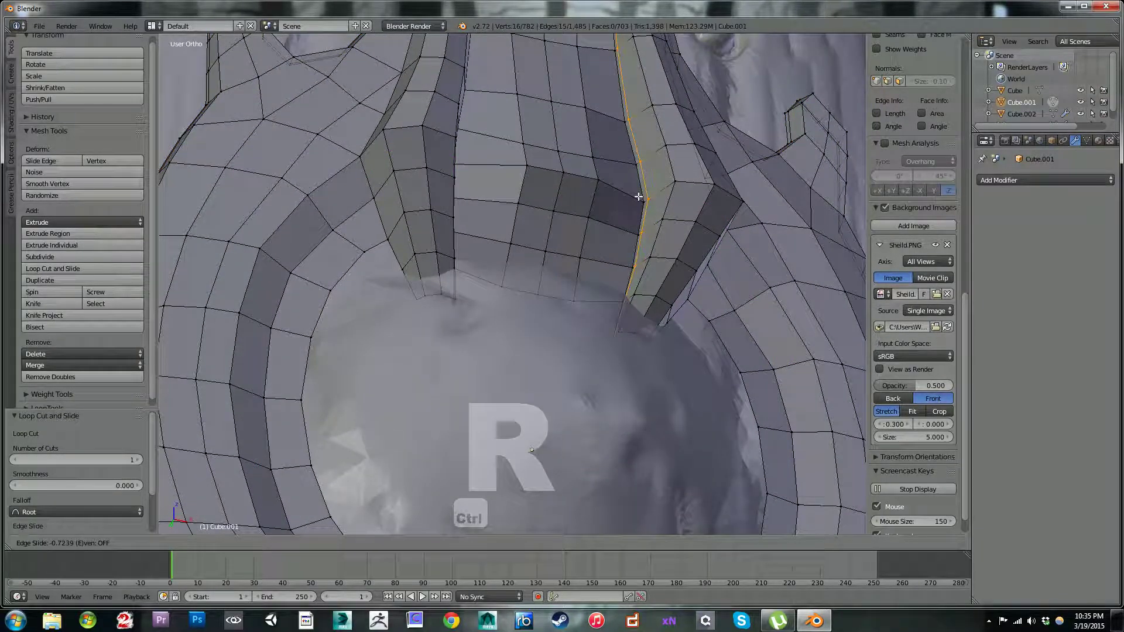
pyautogui.click(673, 206)
# Step: Add a loop cut along the outer side of the right-hand ridge, close to where it meets the ring
pyautogui.moveTo(672, 205); pyautogui.dragTo(617, 216, button='middle')
pyautogui.moveTo(703, 191); pyautogui.dragTo(606, 251, button='middle')
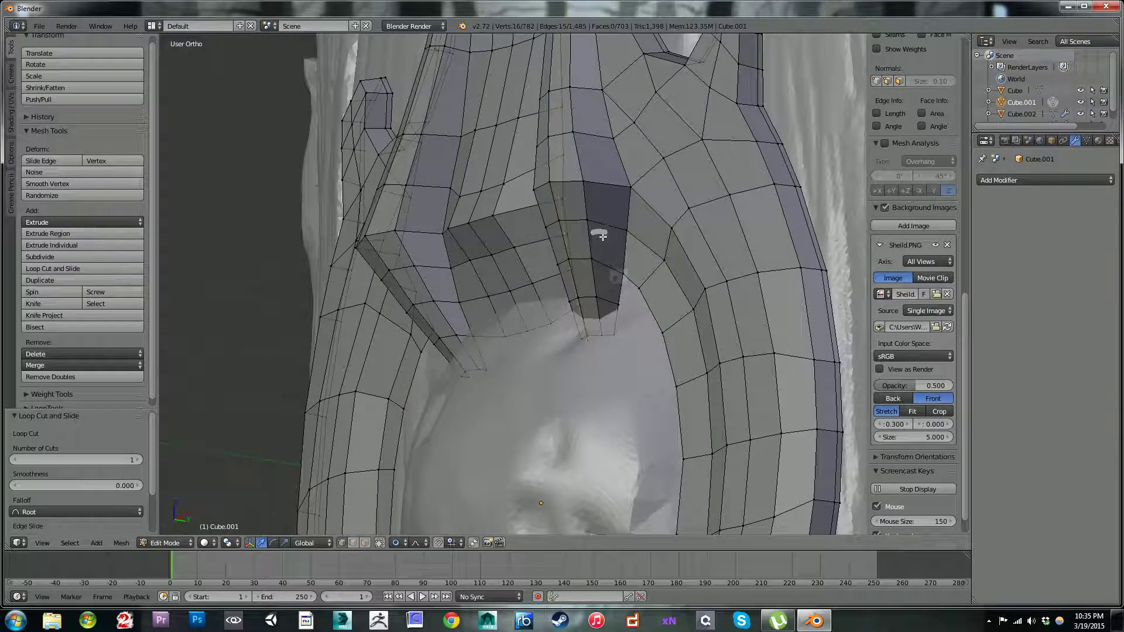
pyautogui.hotkey('ctrl', 'r')
pyautogui.click(600, 176)
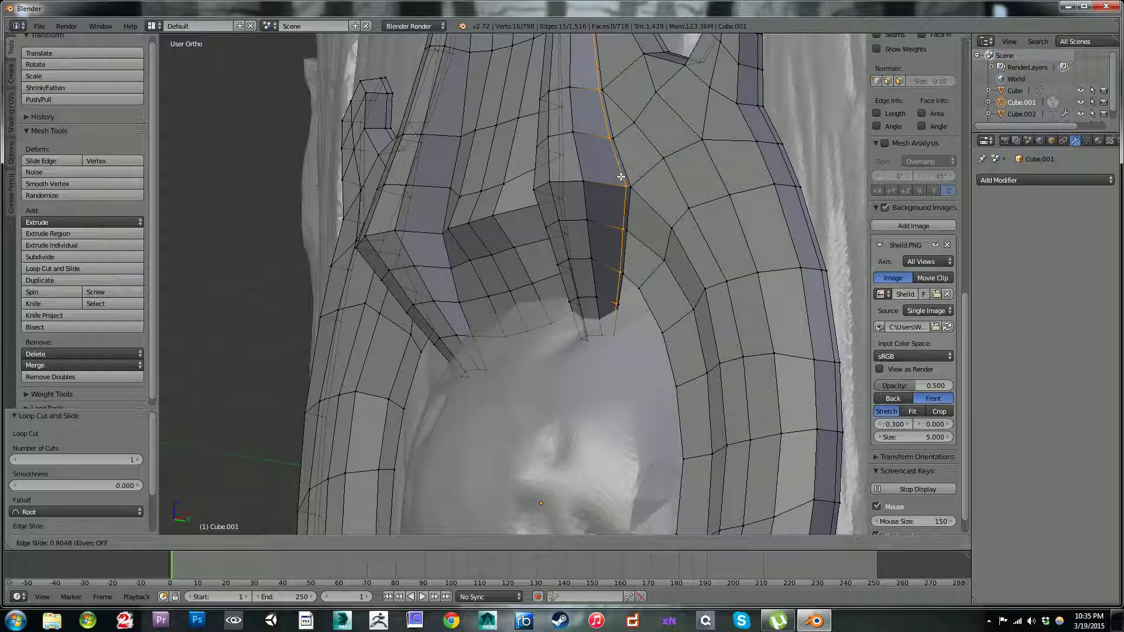
pyautogui.click(620, 176)
pyautogui.moveTo(621, 176)
pyautogui.mouseDown(button='middle')
pyautogui.moveTo(629, 143)
pyautogui.moveTo(614, 155)
pyautogui.mouseUp(button='middle')
# Step: Add two loop cuts around the ring's inner band and across the prongs, each slid close to a bordering edge
pyautogui.hotkey('ctrl', 'r')
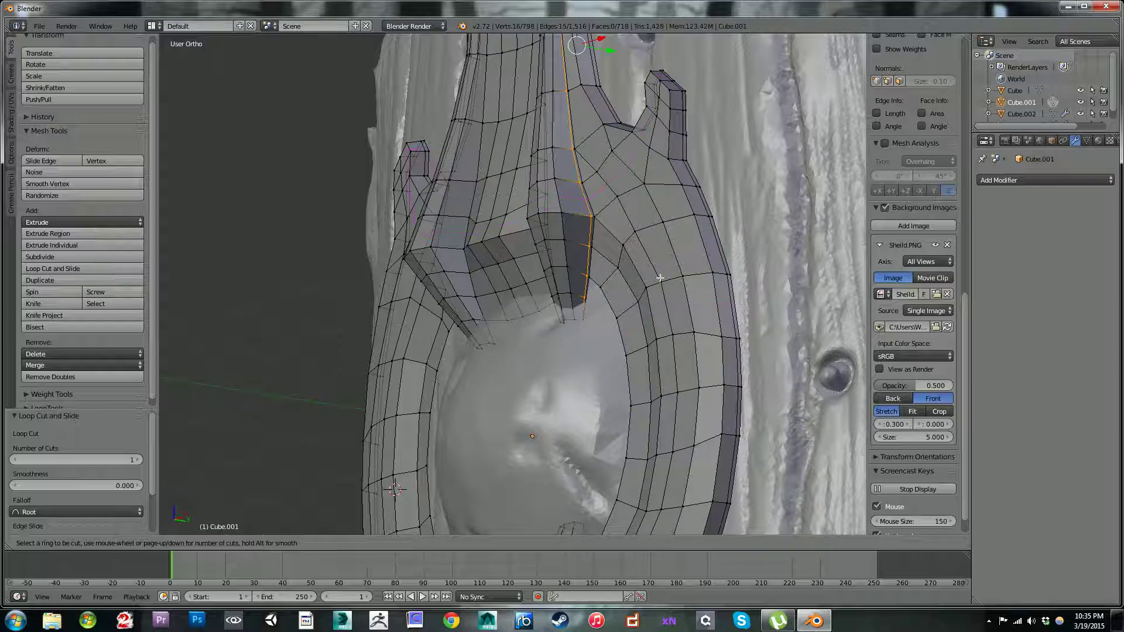
pyautogui.click(593, 240)
pyautogui.click(594, 253)
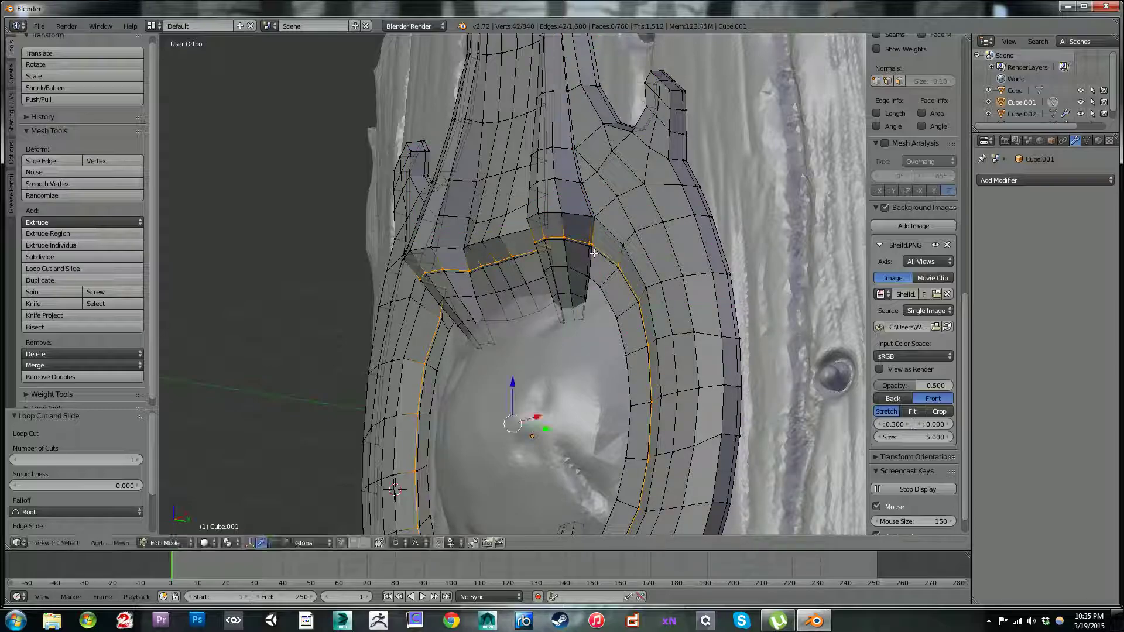
pyautogui.hotkey('ctrl', 'r')
pyautogui.click(597, 232)
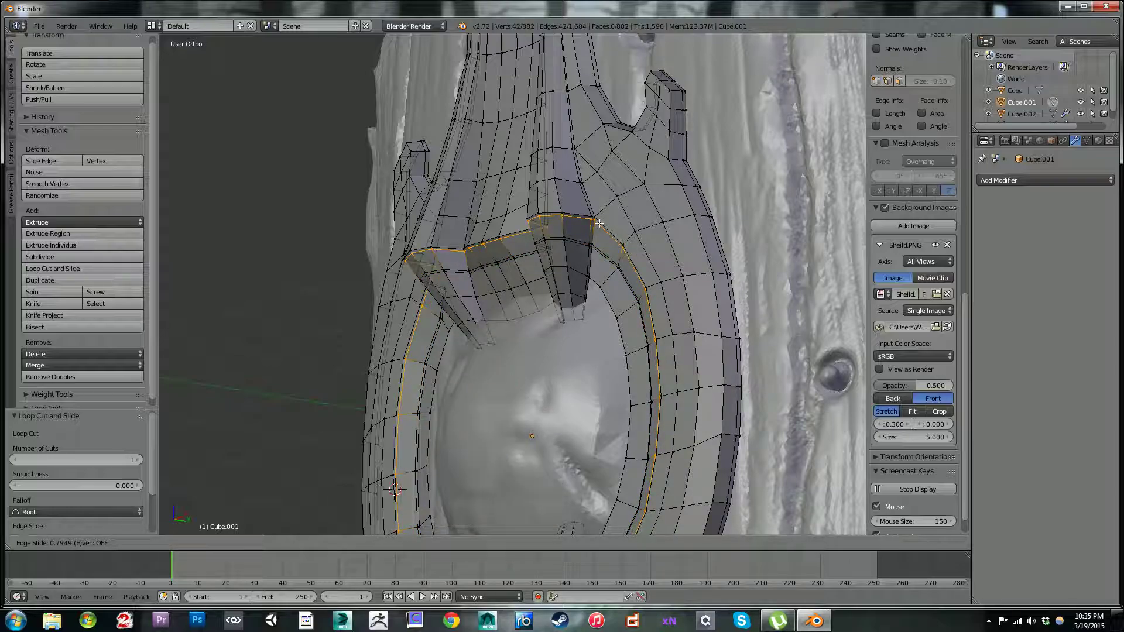
pyautogui.click(589, 207)
# Step: Add a loop cut above the prong bends running into the side hooks, and another along the ring's outer front edge
pyautogui.hotkey('ctrl', 'r')
pyautogui.click(593, 215)
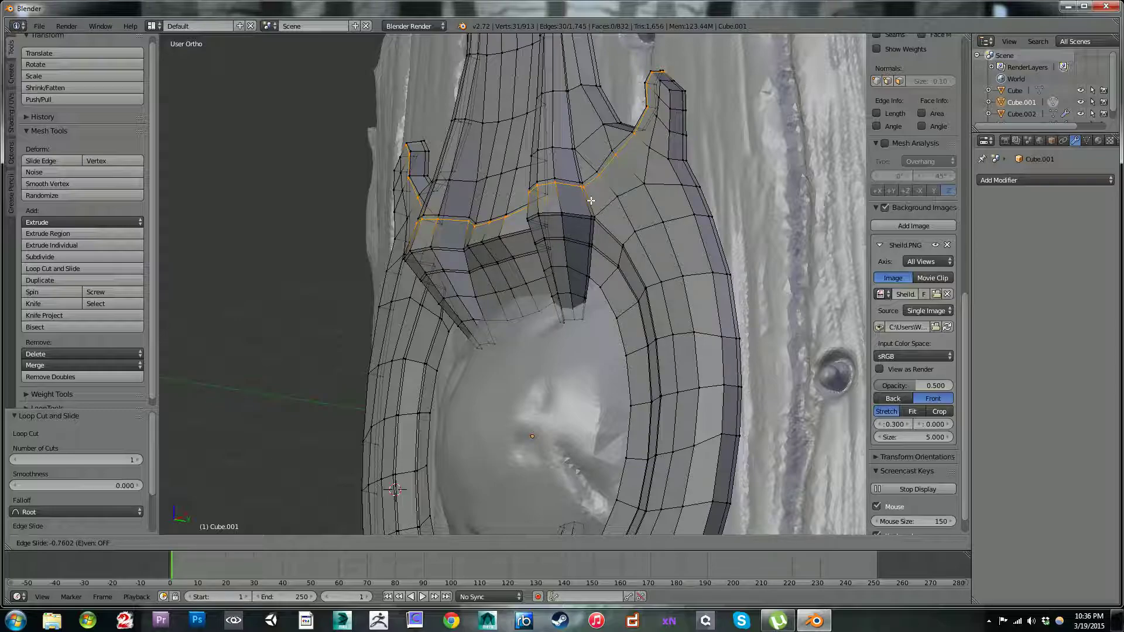
pyautogui.click(591, 201)
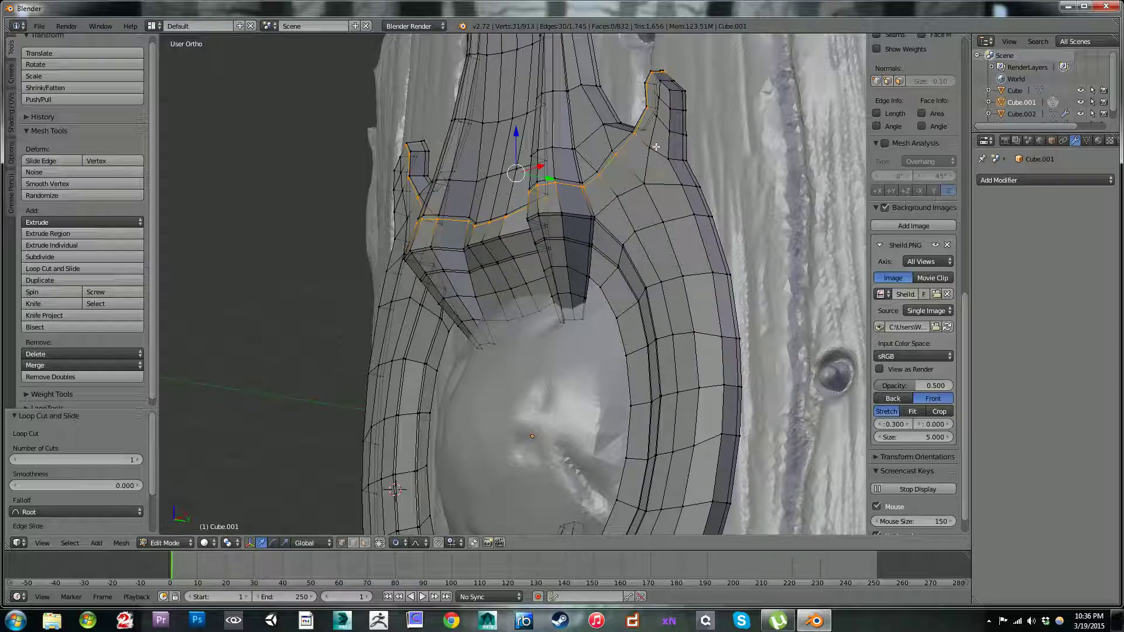
pyautogui.hotkey('ctrl', 'r')
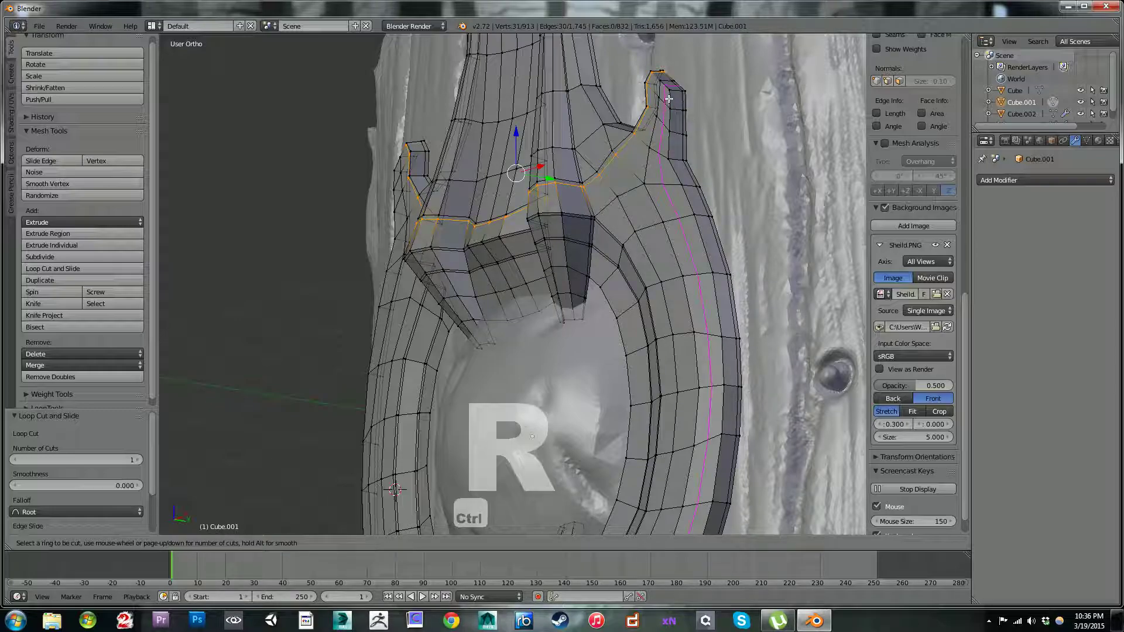
pyautogui.click(663, 86)
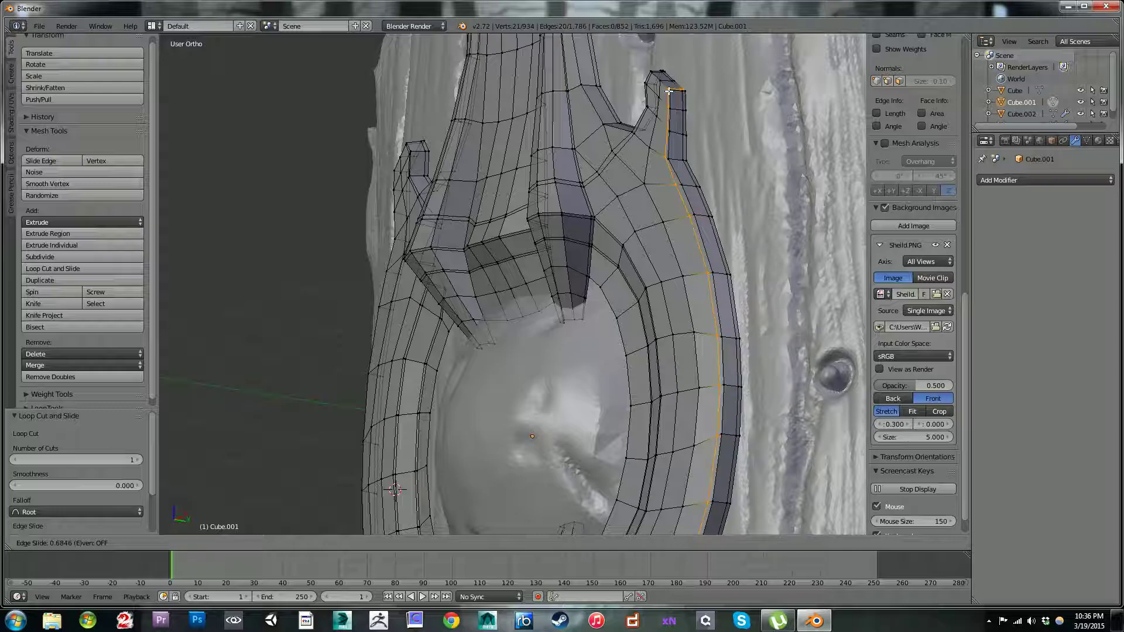
pyautogui.click(668, 91)
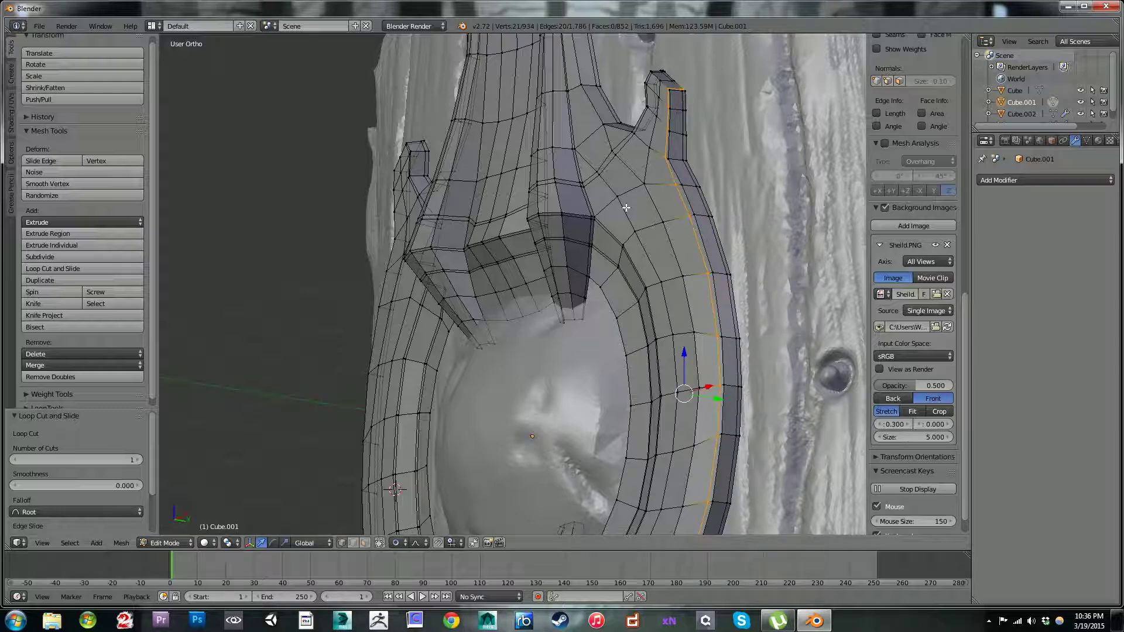
# Step: Add two centred horizontal loop cuts across the frame's upper vertical band, just above the prongs
pyautogui.scroll(-3, 665, 165)
pyautogui.keyDown('shift'); pyautogui.moveTo(540, 128); pyautogui.dragTo(622, 244, button='middle'); pyautogui.keyUp('shift')
pyautogui.moveTo(578, 208); pyautogui.dragTo(603, 256, button='middle')
pyautogui.scroll(3, 638, 322)
pyautogui.scroll(-5, 696, 316)
pyautogui.scroll(2, 603, 256)
pyautogui.hotkey('ctrl', 'r')
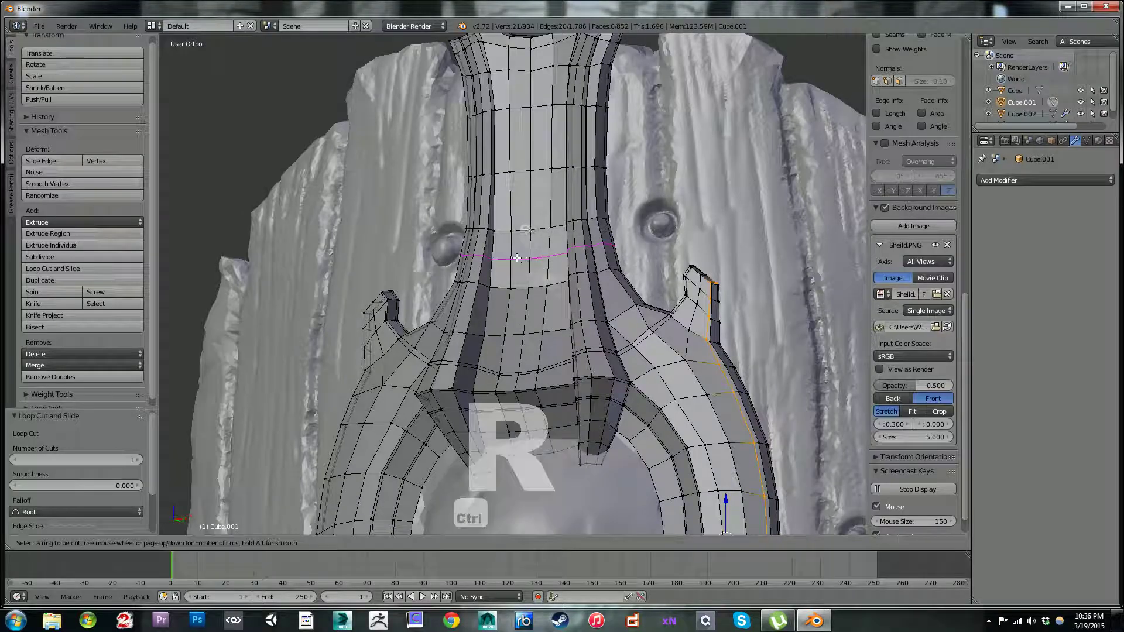
pyautogui.click(520, 254)
pyautogui.rightClick(520, 287)
pyautogui.hotkey('ctrl', 'r')
pyautogui.click(513, 300)
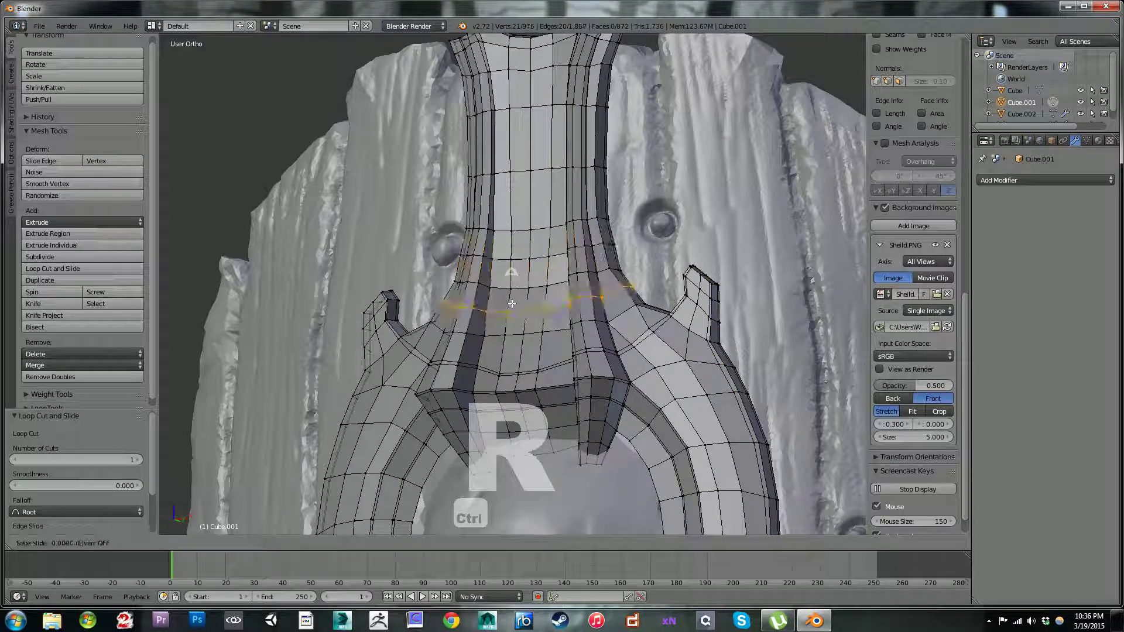
pyautogui.rightClick(513, 301)
# Step: Leave mesh editing and add a Subdivision Surface modifier to the metal frame
pyautogui.scroll(-2, 598, 316)
pyautogui.moveTo(598, 316); pyautogui.dragTo(590, 202, button='middle')
pyautogui.scroll(-1, 607, 350)
pyautogui.scroll(2, 590, 202)
pyautogui.scroll(-3, 605, 284)
pyautogui.press('Tab')
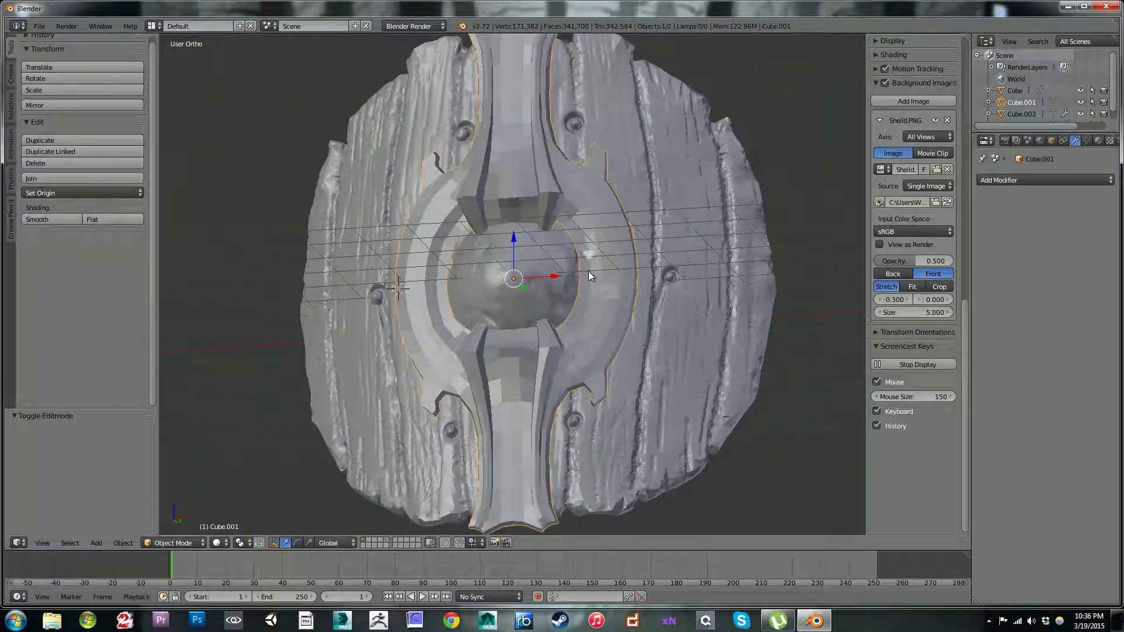
pyautogui.click(996, 182)
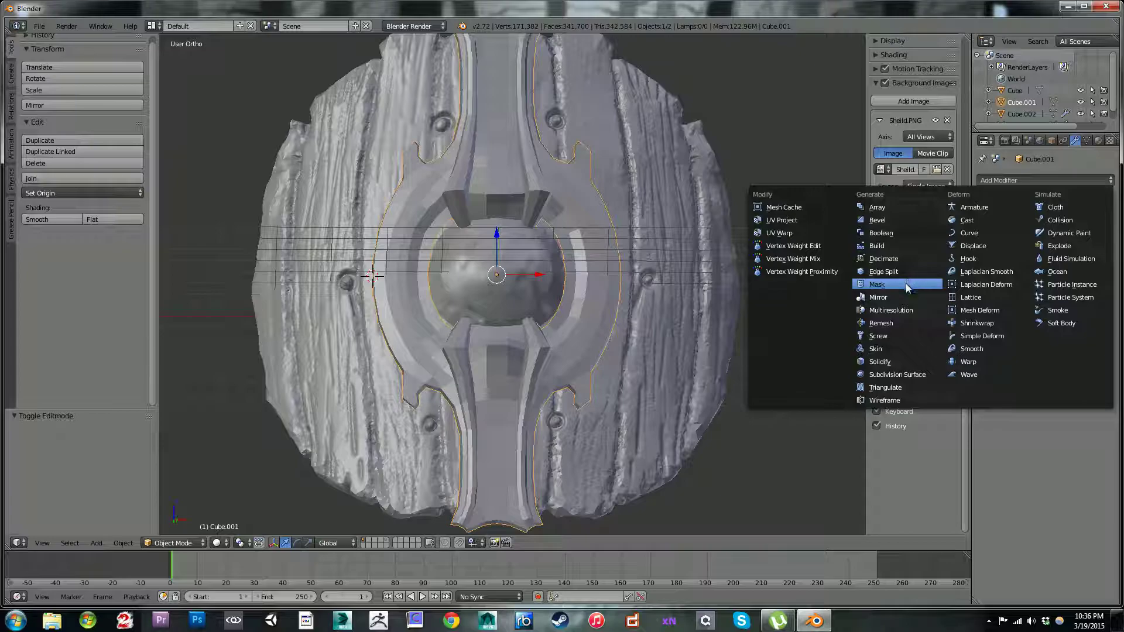
pyautogui.click(903, 375)
# Step: Examine the subdivided frame's ring, prongs and hooks from several angles and against the front reference image
pyautogui.moveTo(841, 328); pyautogui.dragTo(670, 264, button='middle')
pyautogui.scroll(2, 633, 214)
pyautogui.scroll(3, 640, 223)
pyautogui.press('Tab')
pyautogui.press('Tab')
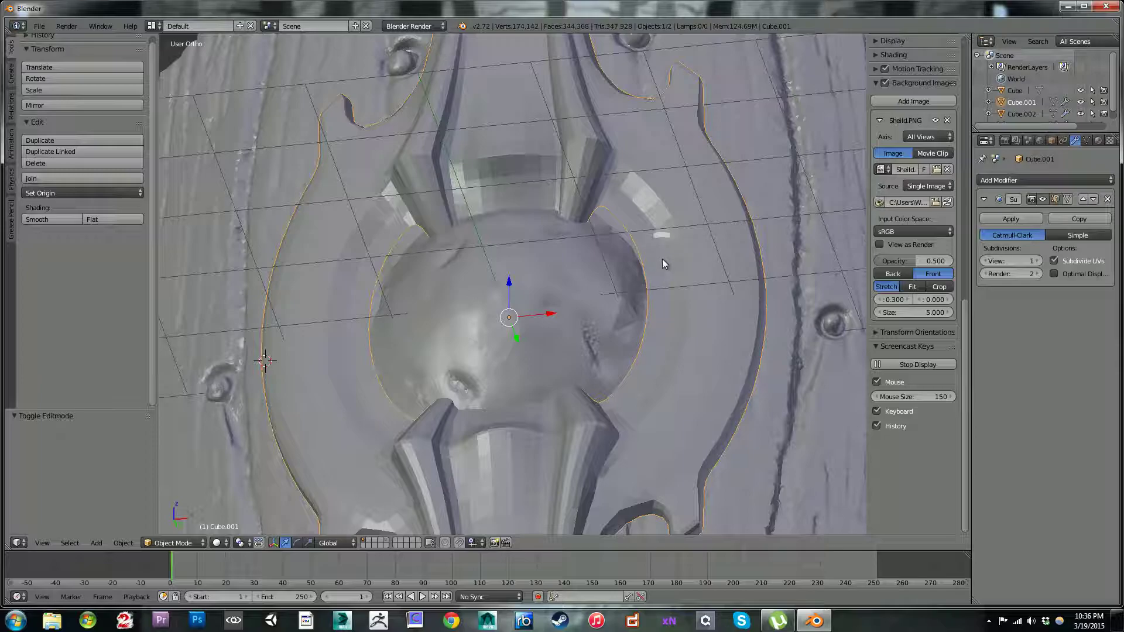
pyautogui.press('ctrl+KP_1')
pyautogui.press('KP_1')
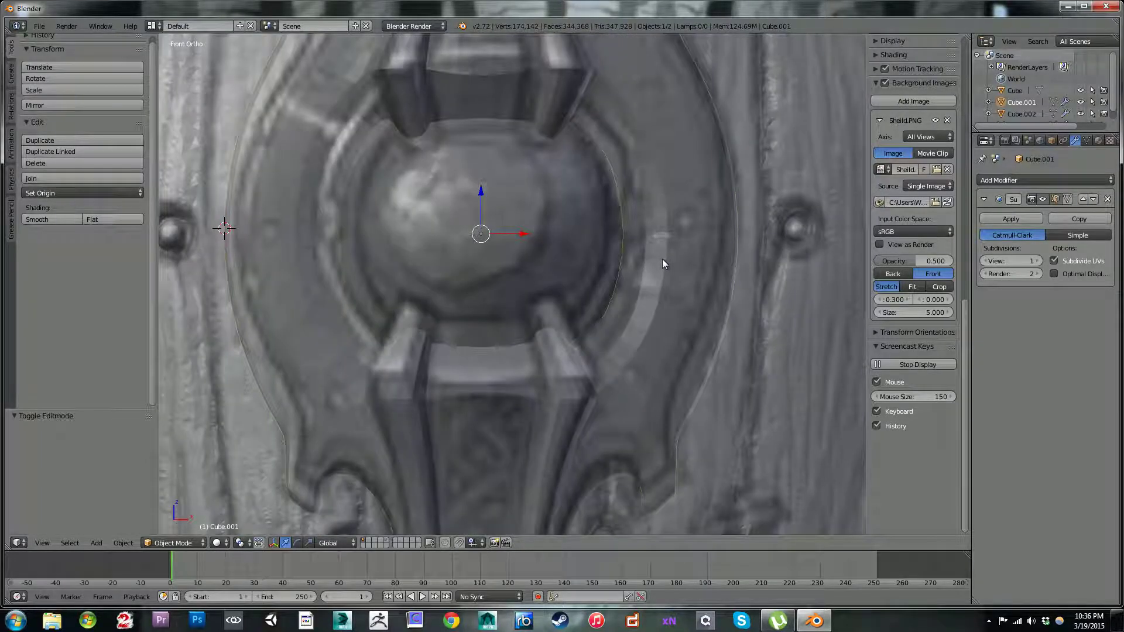
pyautogui.scroll(-5, 652, 160)
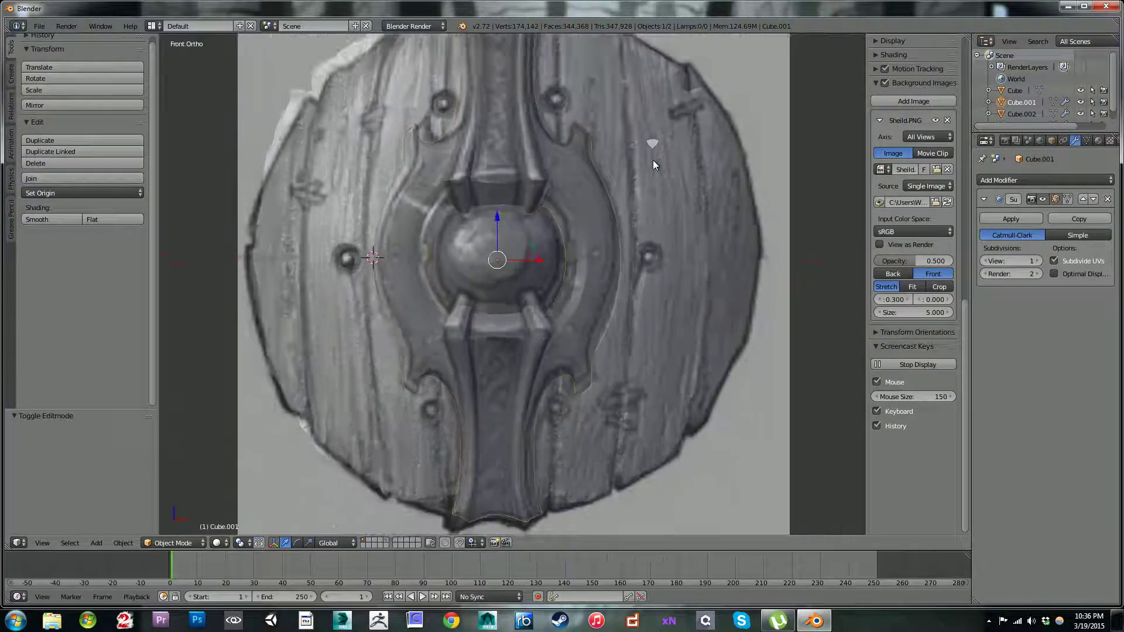
pyautogui.scroll(4, 617, 195)
pyautogui.press('Tab')
pyautogui.moveTo(639, 175); pyautogui.dragTo(647, 269, button='middle')
pyautogui.press('Tab')
pyautogui.scroll(3, 676, 237)
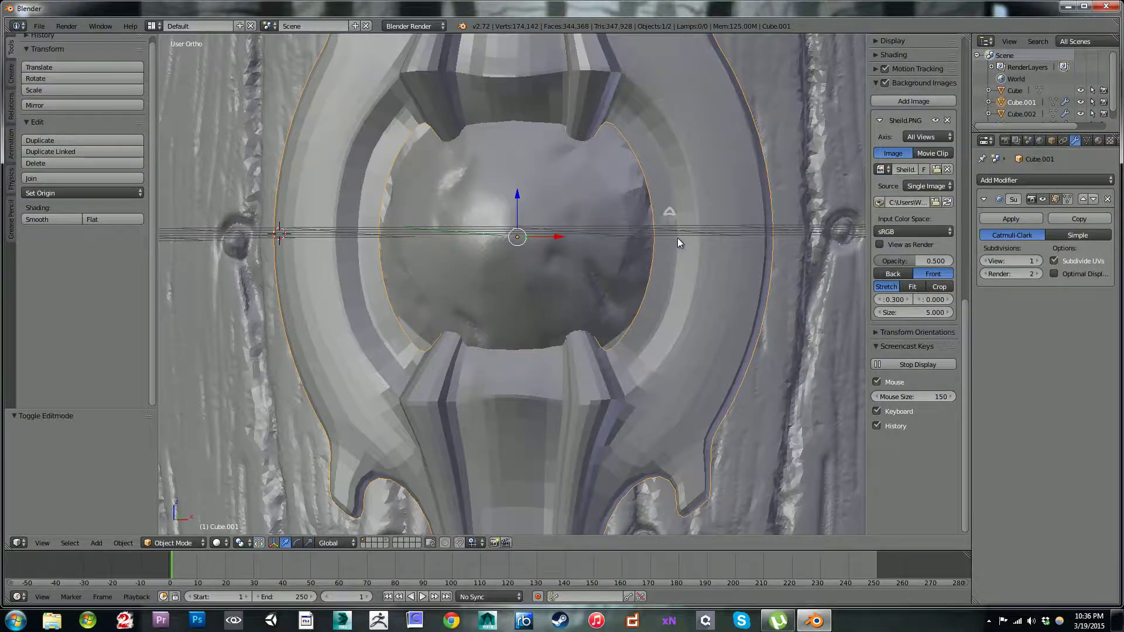
pyautogui.press('Tab')
pyautogui.scroll(-4, 693, 234)
pyautogui.press('Tab')
pyautogui.moveTo(696, 234); pyautogui.dragTo(504, 213, button='middle')
pyautogui.scroll(2, 569, 261)
pyautogui.scroll(3, 617, 208)
pyautogui.scroll(-5, 617, 208)
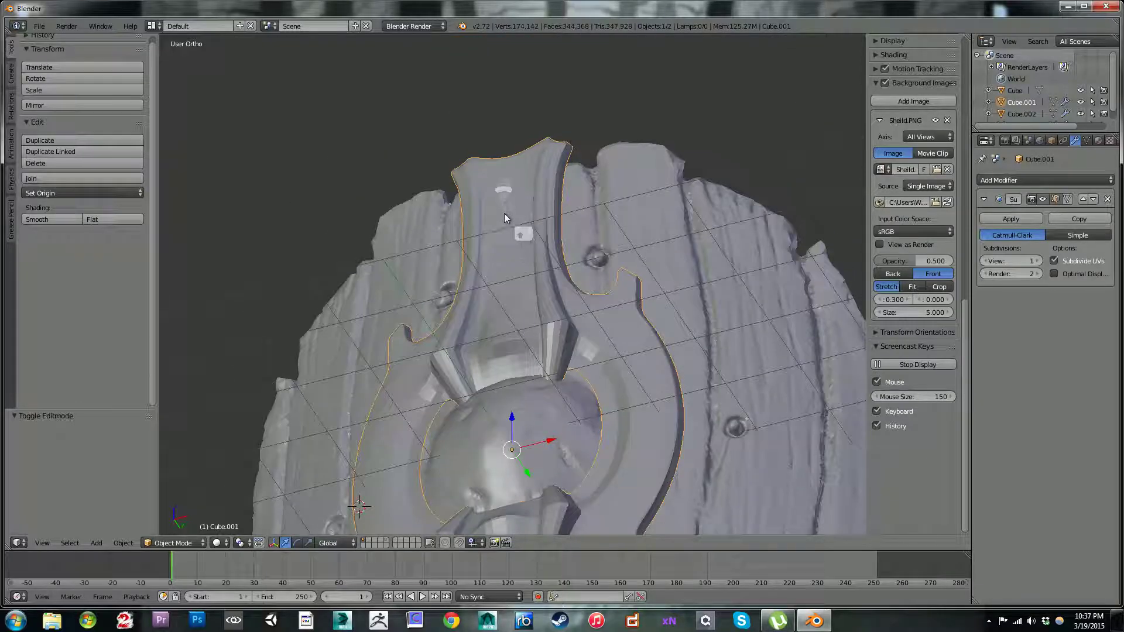
# Step: Resume editing the frame's mesh and make its edit cage follow the Subdivision Surface modifier's result
pyautogui.press('Tab')
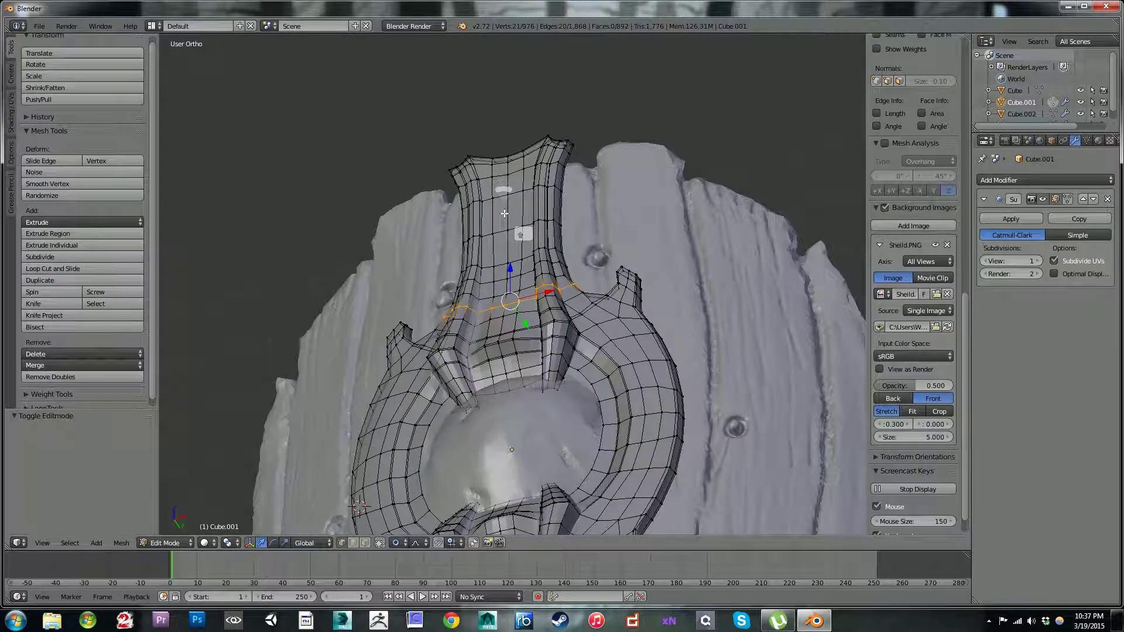
pyautogui.click(1067, 199)
pyautogui.moveTo(701, 277); pyautogui.dragTo(737, 336, button='middle')
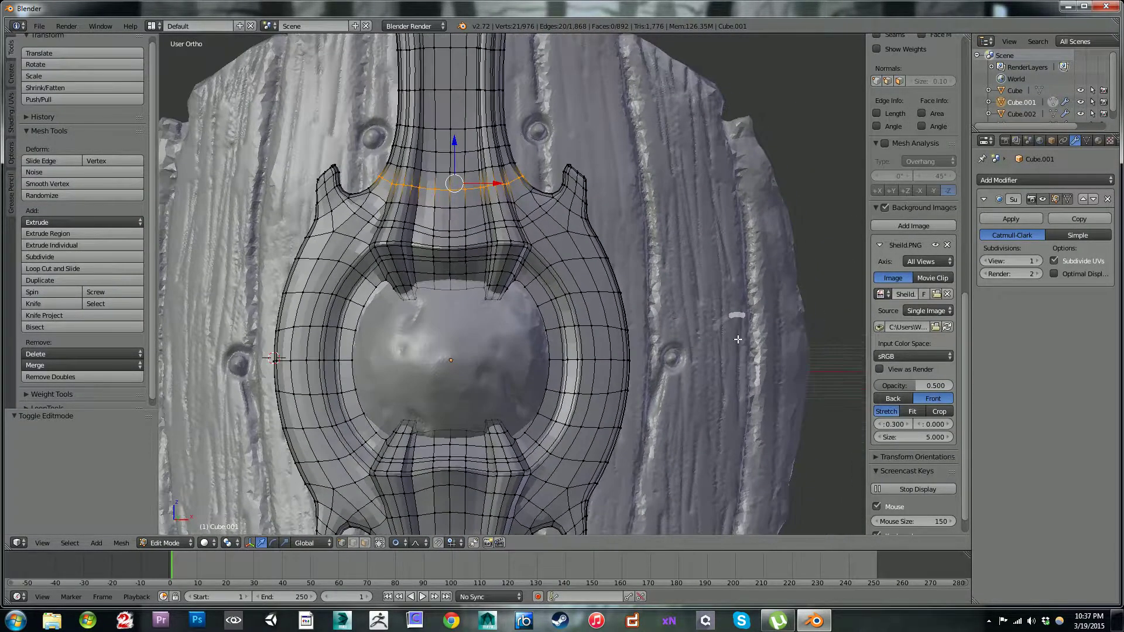
pyautogui.scroll(2, 726, 325)
pyautogui.moveTo(550, 311)
pyautogui.keyDown('shift'); pyautogui.mouseDown(button='middle')
pyautogui.moveTo(587, 338)
pyautogui.moveTo(588, 305)
pyautogui.moveTo(541, 246)
pyautogui.moveTo(556, 281)
pyautogui.moveTo(665, 377)
pyautogui.moveTo(558, 336)
pyautogui.mouseUp(button='middle'); pyautogui.keyUp('shift')
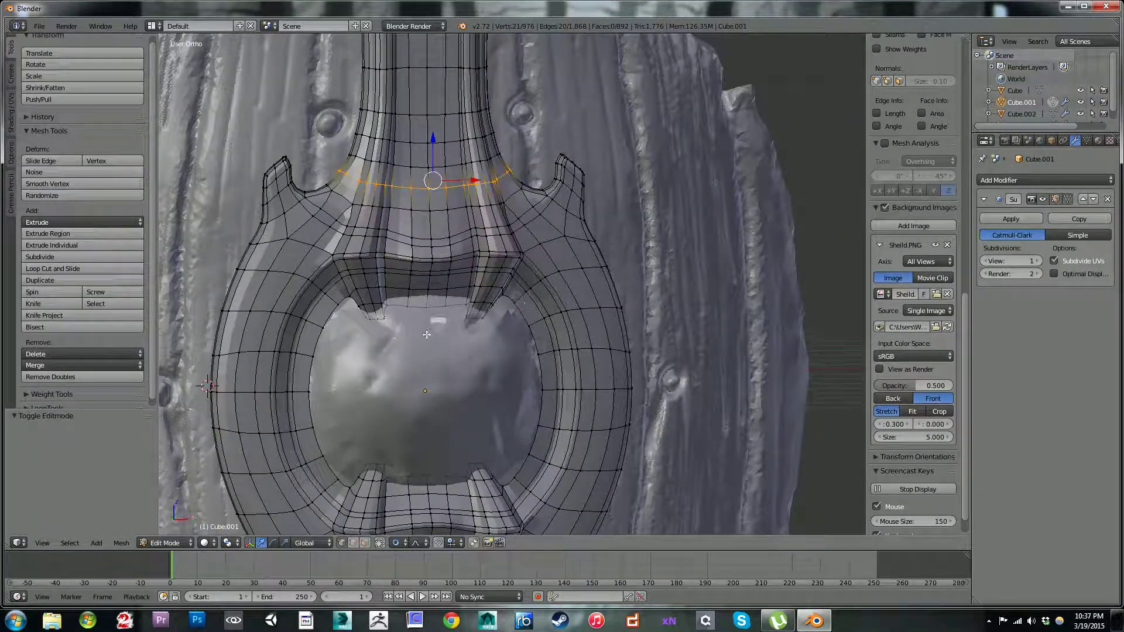
# Step: Add a loop cut across the upper right hook, slid close to its tip
pyautogui.moveTo(429, 338); pyautogui.dragTo(413, 295, button='middle')
pyautogui.scroll(3, 463, 316)
pyautogui.keyDown('shift'); pyautogui.moveTo(498, 344); pyautogui.dragTo(549, 277, button='middle'); pyautogui.keyUp('shift')
pyautogui.scroll(-3, 632, 315)
pyautogui.scroll(2, 633, 207)
pyautogui.keyDown('shift'); pyautogui.moveTo(629, 180); pyautogui.dragTo(575, 276, button='middle'); pyautogui.keyUp('shift')
pyautogui.scroll(3, 574, 276)
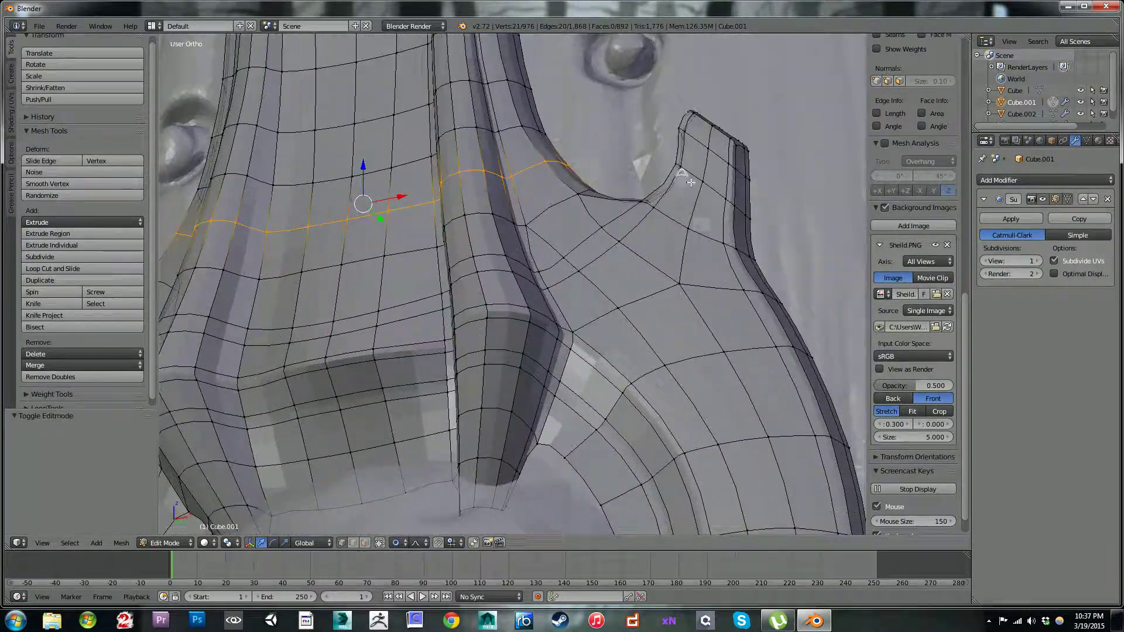
pyautogui.hotkey('ctrl', 'r')
pyautogui.click(699, 127)
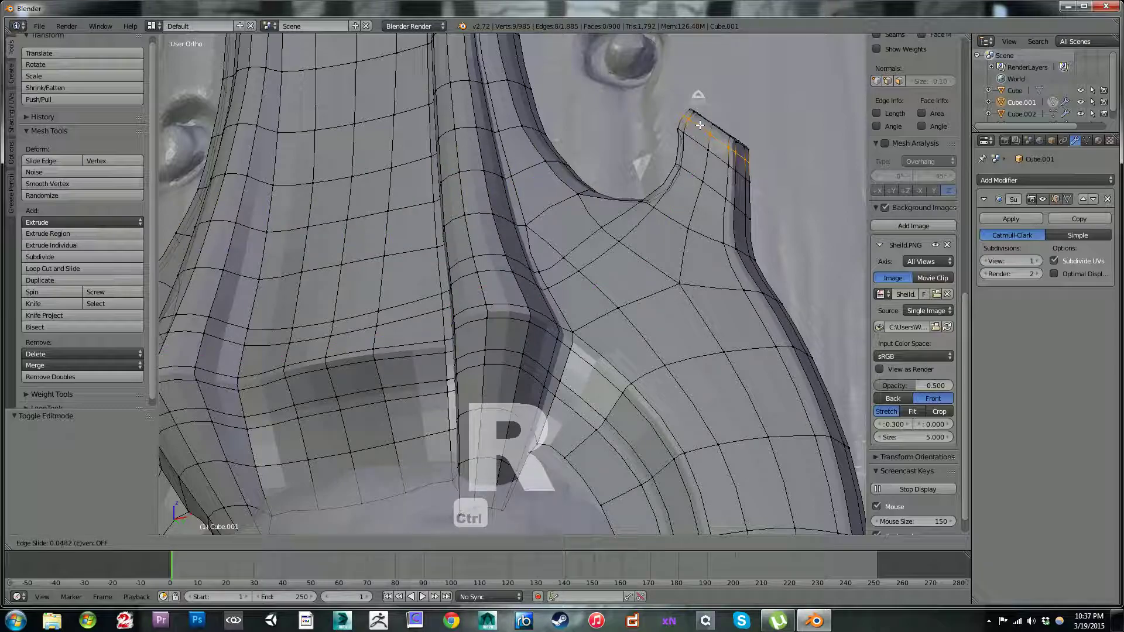
pyautogui.click(710, 116)
# Step: Examine the smoothed frame in Object Mode, checking the hooks, the prongs and the lower band
pyautogui.press('Tab')
pyautogui.scroll(-3, 725, 219)
pyautogui.scroll(-2, 725, 220)
pyautogui.moveTo(615, 272); pyautogui.dragTo(655, 317, button='middle')
pyautogui.scroll(-2, 655, 317)
pyautogui.scroll(-4, 545, 309)
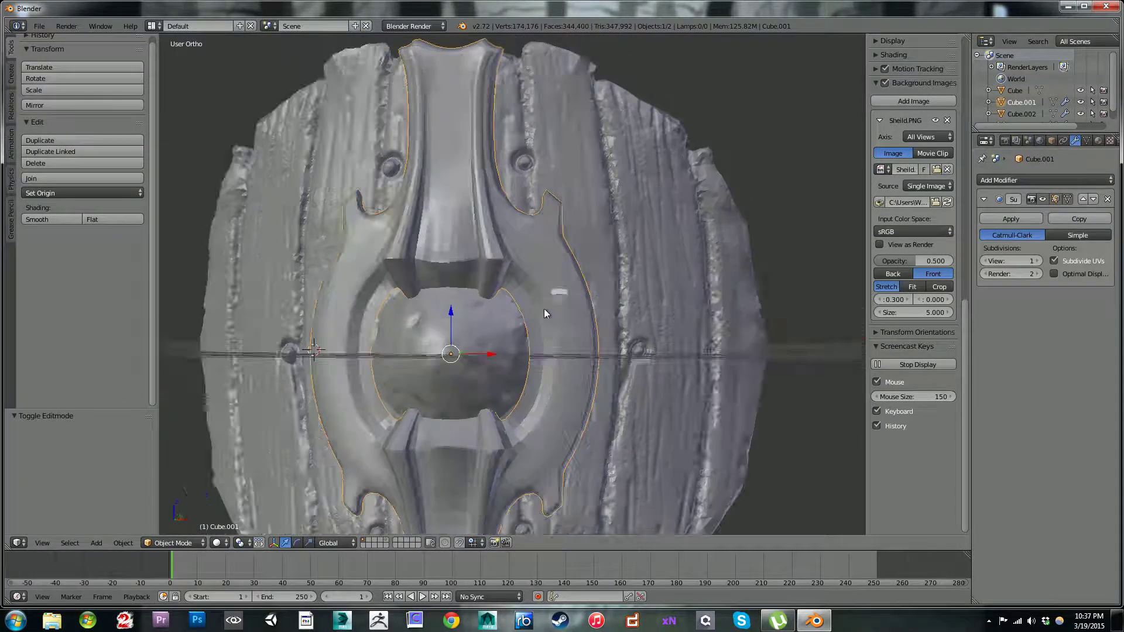
pyautogui.moveTo(574, 333); pyautogui.dragTo(635, 274, button='middle')
pyautogui.scroll(2, 543, 347)
pyautogui.scroll(3, 635, 274)
pyautogui.keyDown('shift'); pyautogui.moveTo(529, 345); pyautogui.dragTo(662, 240, button='middle'); pyautogui.keyUp('shift')
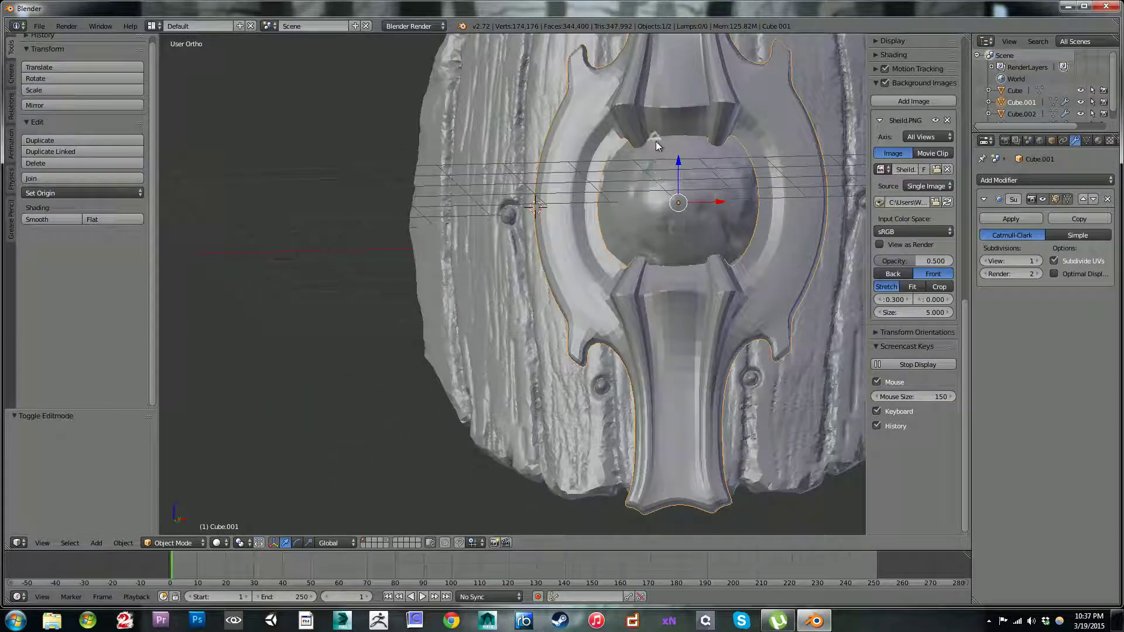
# Step: Raise the middle vertices of the lip above the boss by about 0.1, using proportional editing with a size of 0.42
pyautogui.press('Tab')
pyautogui.keyDown('shift'); pyautogui.moveTo(679, 129); pyautogui.dragTo(661, 226, button='middle'); pyautogui.keyUp('shift')
pyautogui.scroll(3, 666, 226)
pyautogui.keyDown('shift'); pyautogui.moveTo(720, 157); pyautogui.dragTo(608, 251, button='middle'); pyautogui.keyUp('shift')
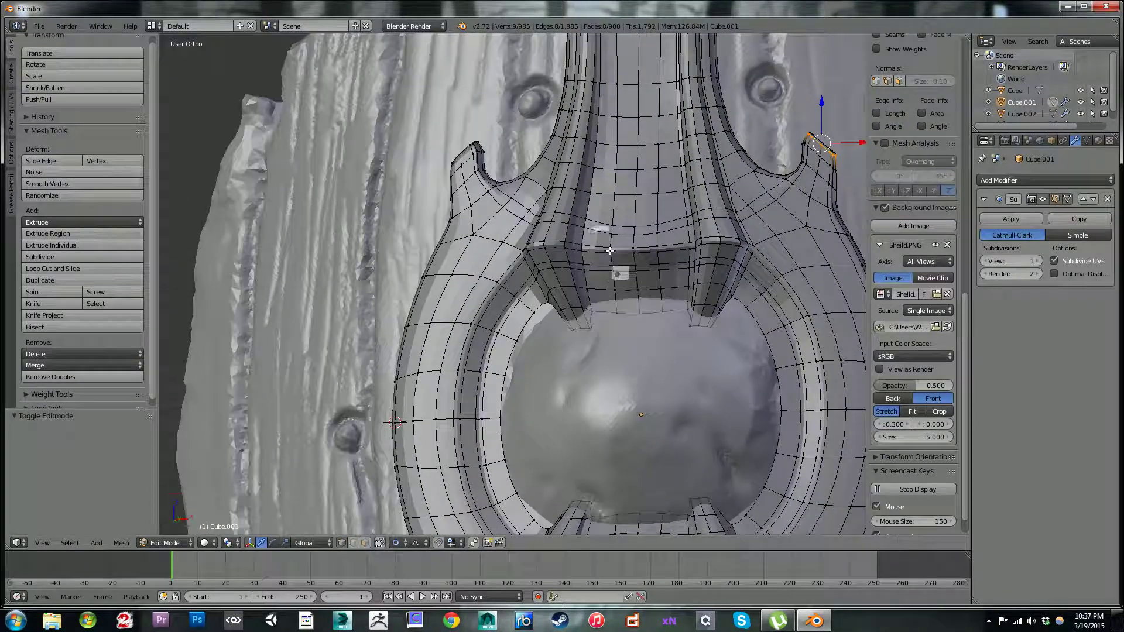
pyautogui.rightClick(611, 250)
pyautogui.press('c')
pyautogui.moveTo(612, 250); pyautogui.dragTo(653, 250)
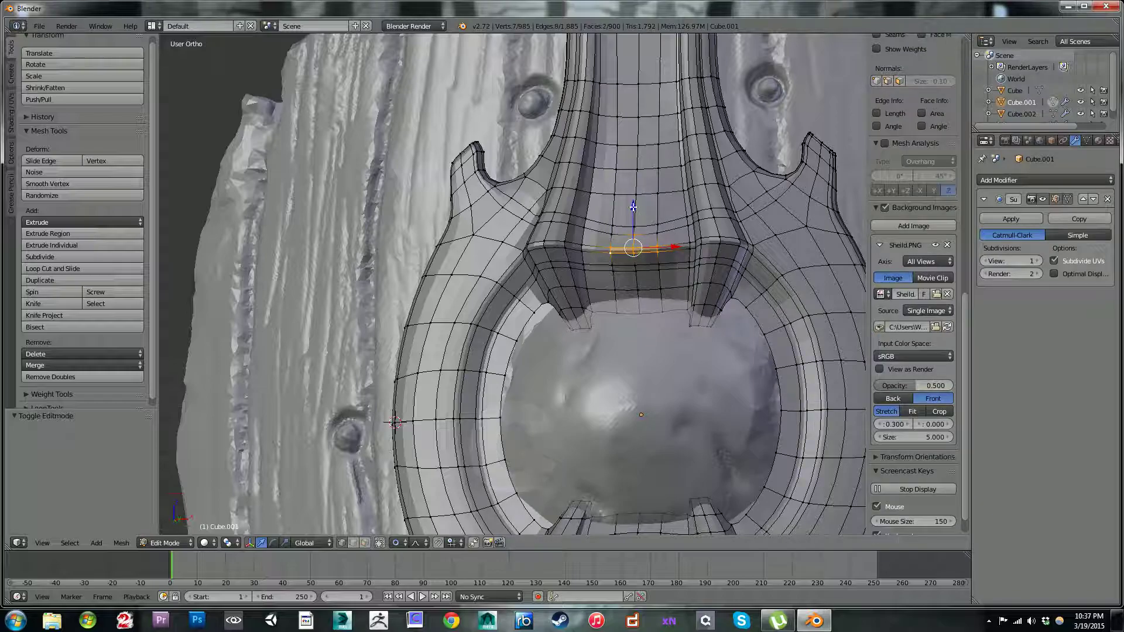
pyautogui.press('g')
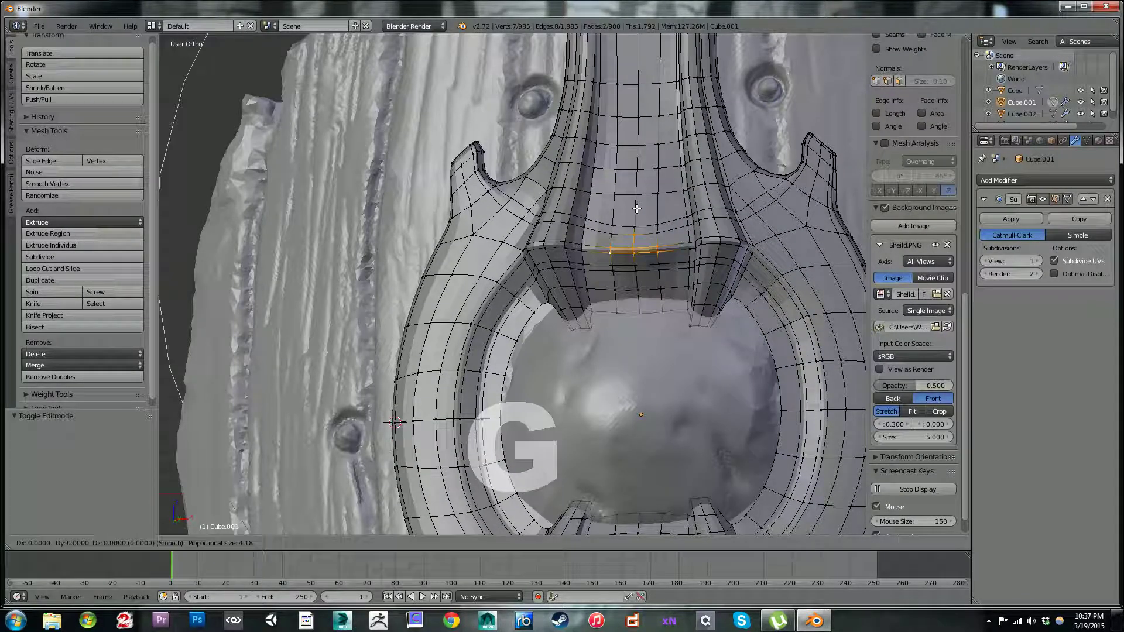
pyautogui.scroll(9, 637, 208)
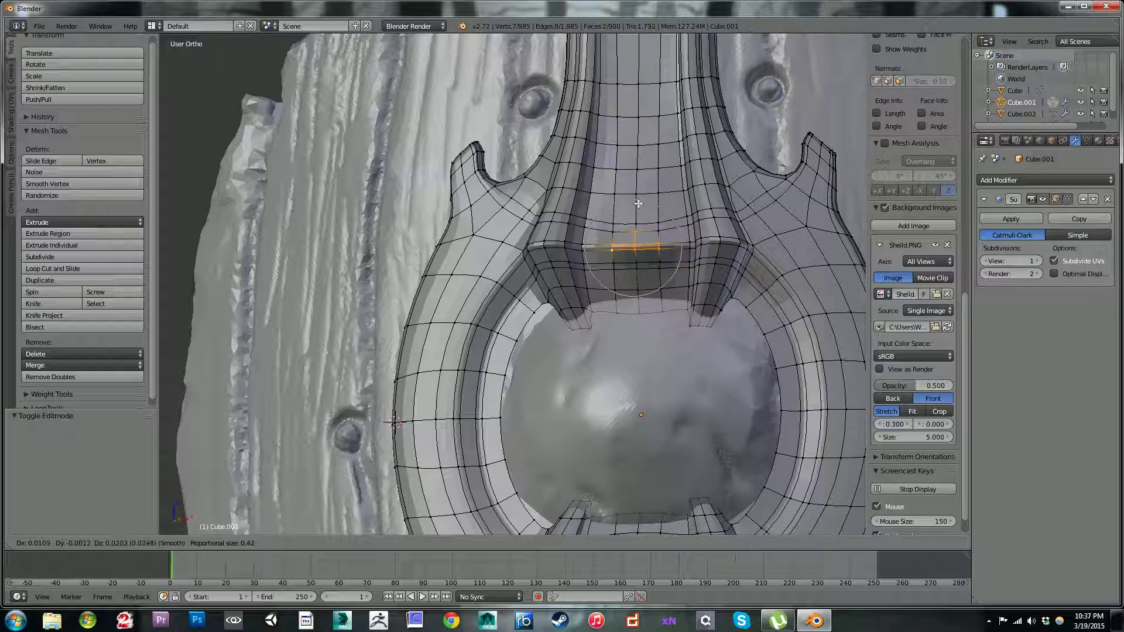
pyautogui.click(638, 198)
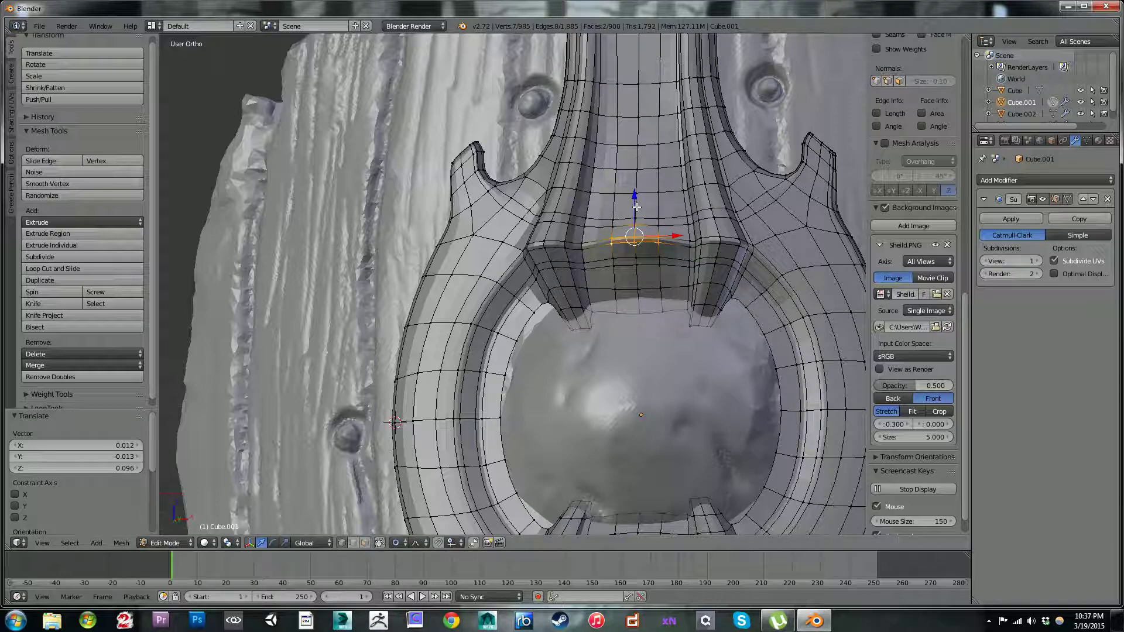
# Step: Move the centre vertices just above the upper lip up by about 0.07 with proportional editing
pyautogui.rightClick(636, 217)
pyautogui.keyDown('shift'); pyautogui.rightClick(638, 220); pyautogui.keyUp('shift')
pyautogui.press('g')
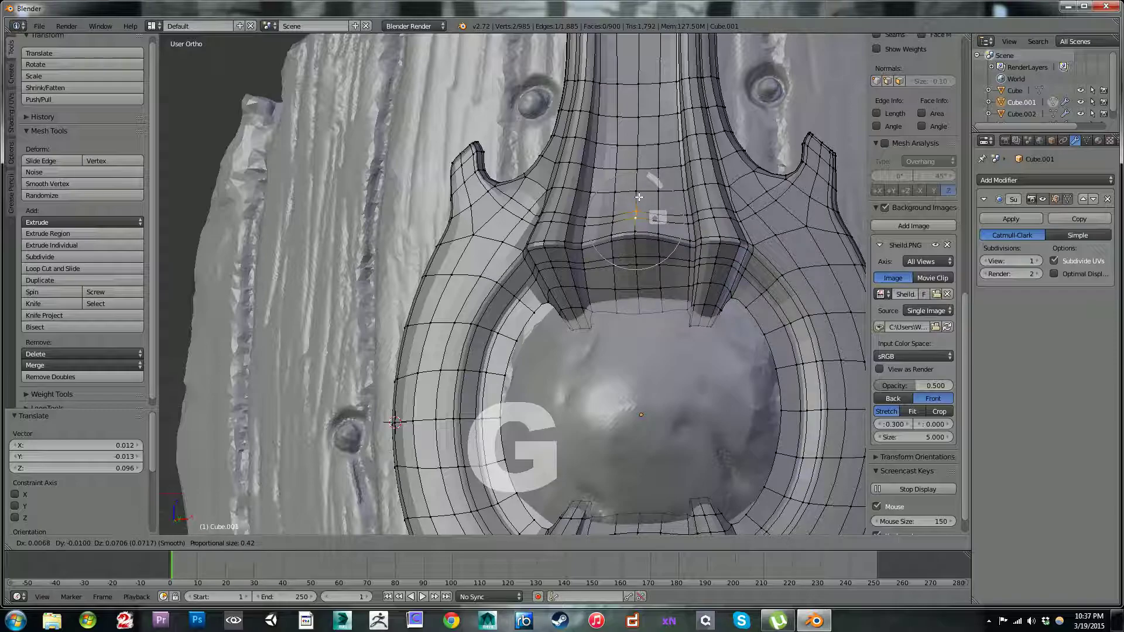
pyautogui.click(638, 197)
pyautogui.scroll(-3, 641, 198)
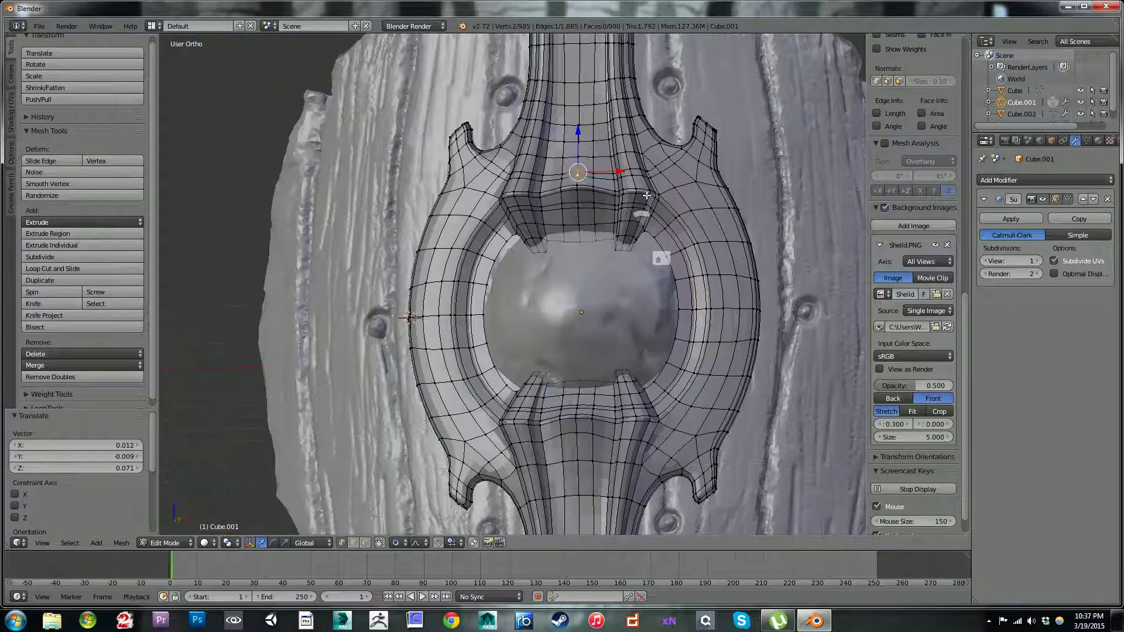
# Step: Lower the middle vertices of the lip below the boss by about 0.16 with proportional editing
pyautogui.keyDown('shift'); pyautogui.moveTo(645, 200); pyautogui.dragTo(648, 172, button='middle'); pyautogui.keyUp('shift')
pyautogui.scroll(2, 648, 169)
pyautogui.keyDown('shift'); pyautogui.moveTo(668, 295); pyautogui.dragTo(650, 222, button='middle'); pyautogui.keyUp('shift')
pyautogui.rightClick(574, 310)
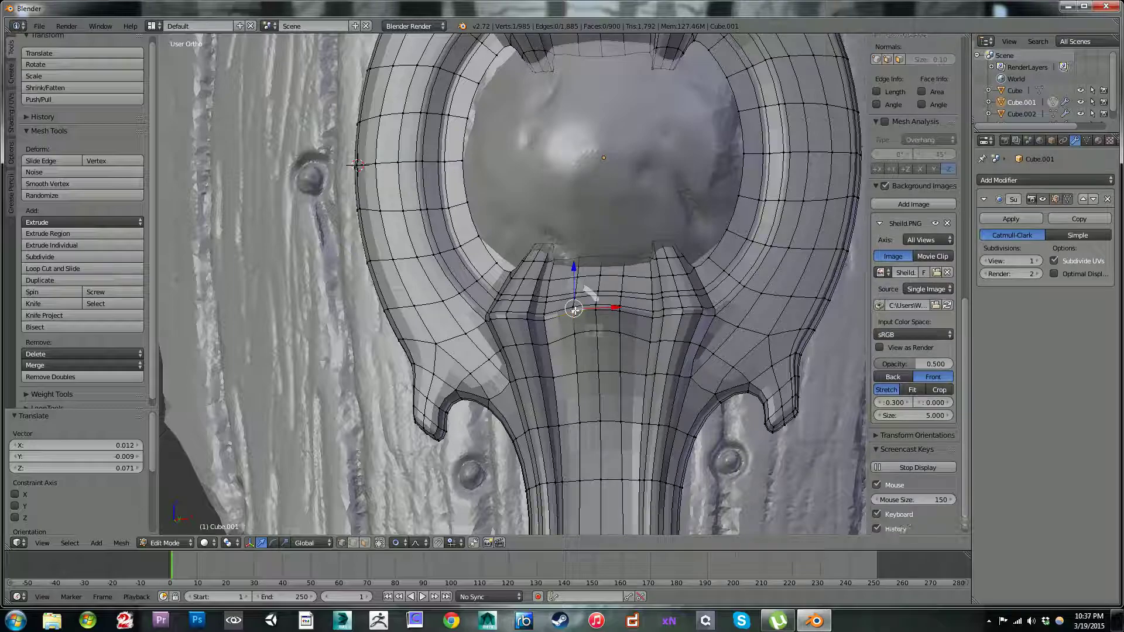
pyautogui.press('c')
pyautogui.moveTo(577, 303); pyautogui.dragTo(618, 311)
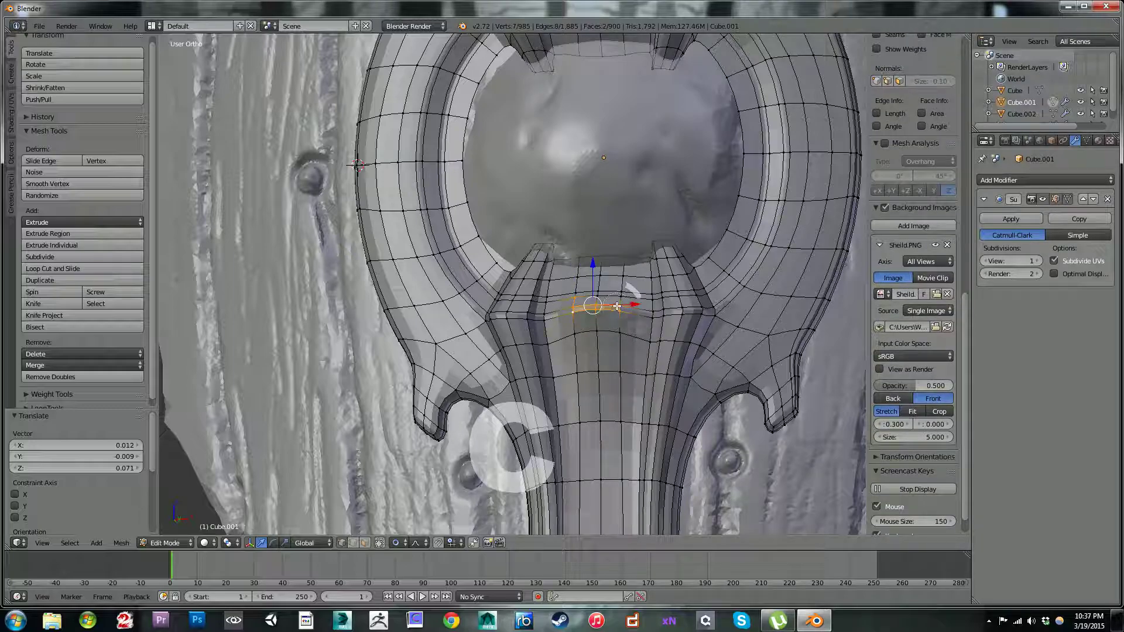
pyautogui.press('c')
pyautogui.middleClick(574, 291)
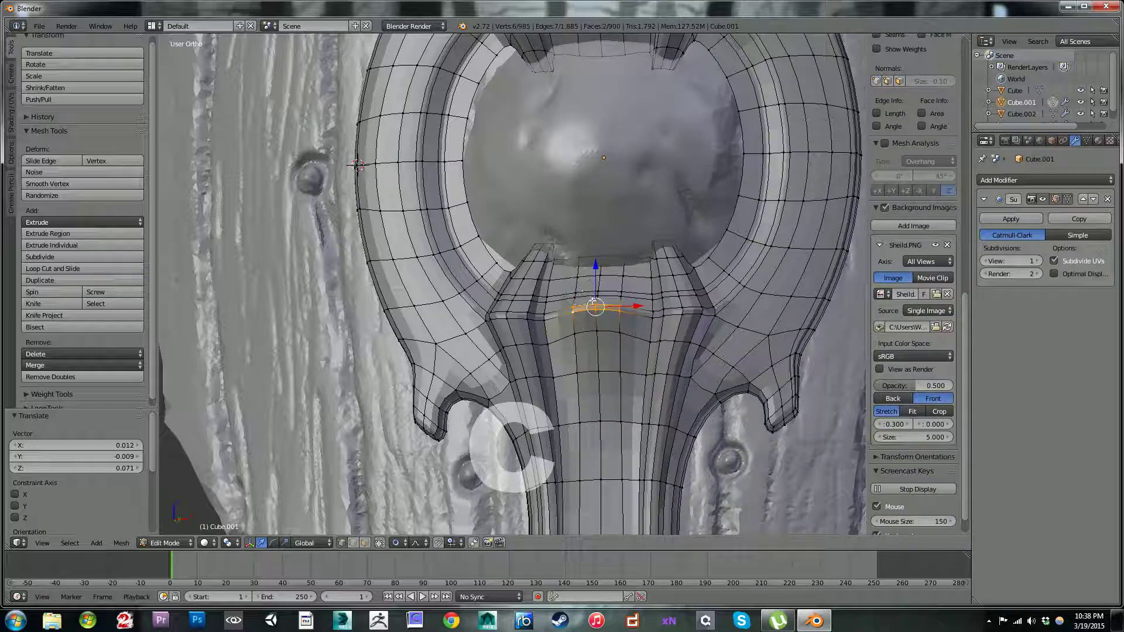
pyautogui.press('g')
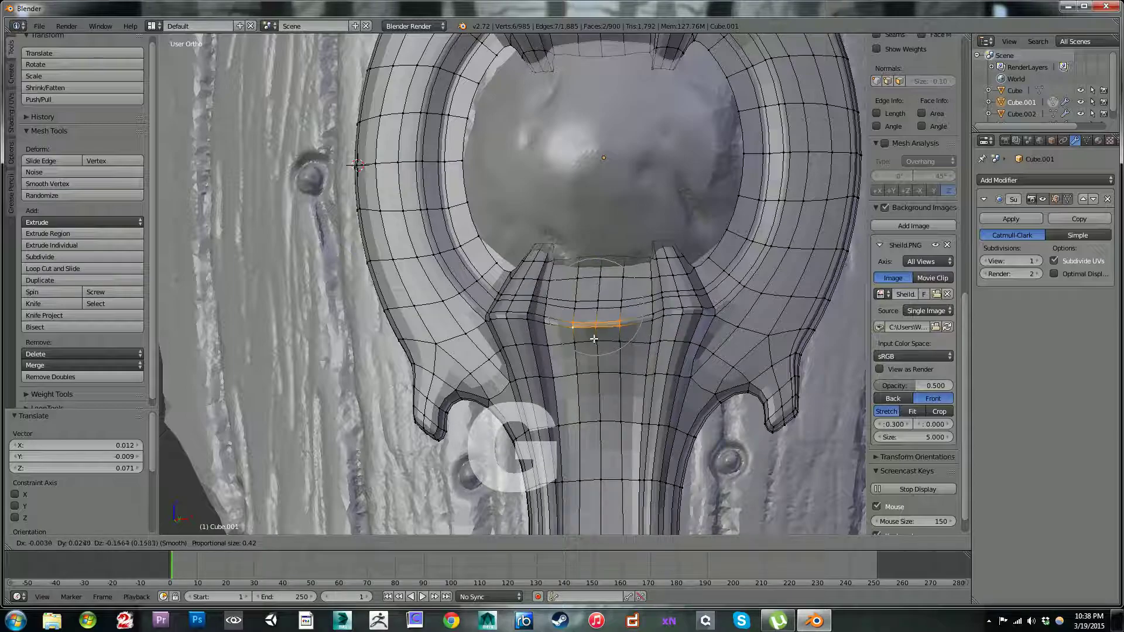
pyautogui.click(594, 338)
# Step: Lower the centre vertex just beneath the lower lip by about 0.09, using a proportional size of 0.32
pyautogui.rightClick(596, 331)
pyautogui.press('g')
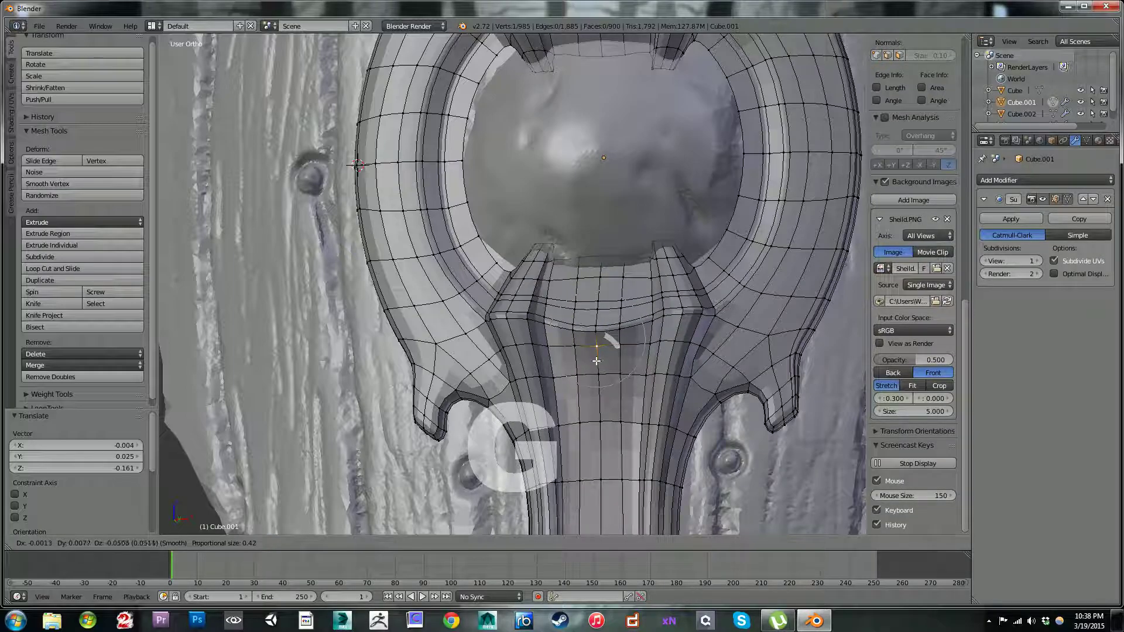
pyautogui.scroll(1, 597, 362)
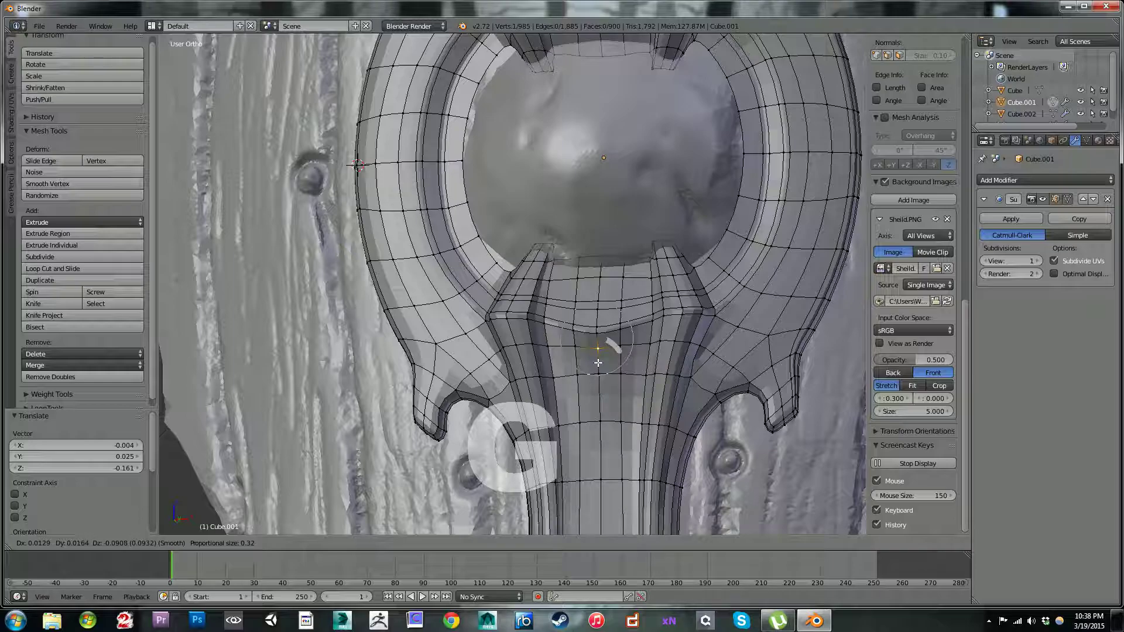
pyautogui.click(598, 363)
pyautogui.scroll(-5, 597, 363)
pyautogui.press('Tab')
pyautogui.moveTo(611, 240); pyautogui.dragTo(630, 296, button='middle')
pyautogui.scroll(1, 629, 296)
# Step: Push the middle patches of both the upper and lower lips 0.045 along Y towards the shield
pyautogui.press('Tab')
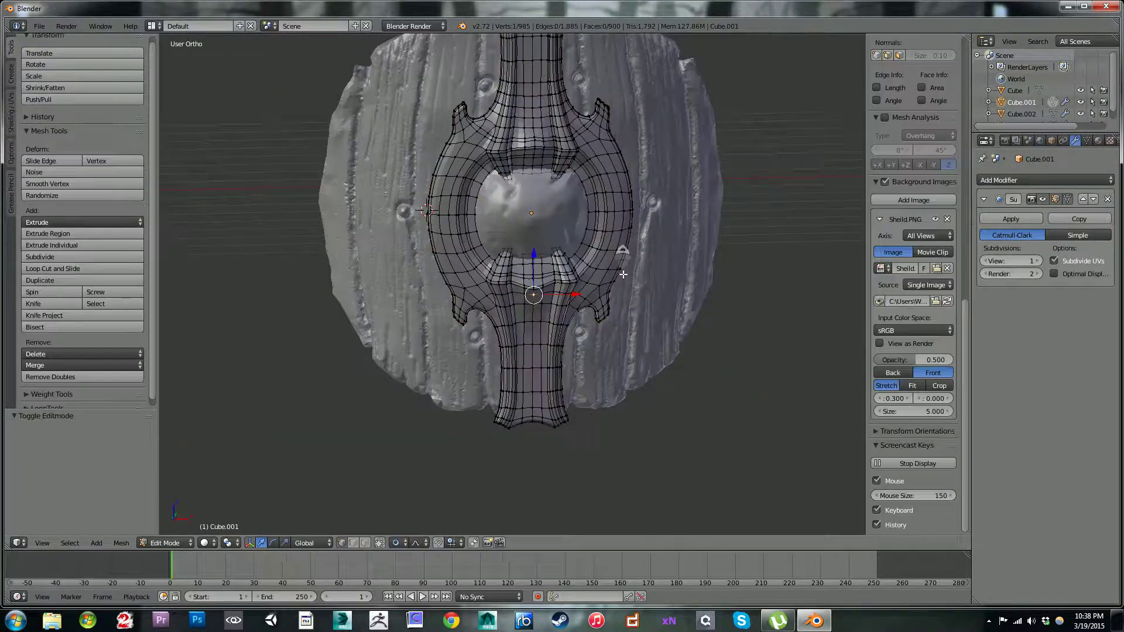
pyautogui.scroll(3, 622, 276)
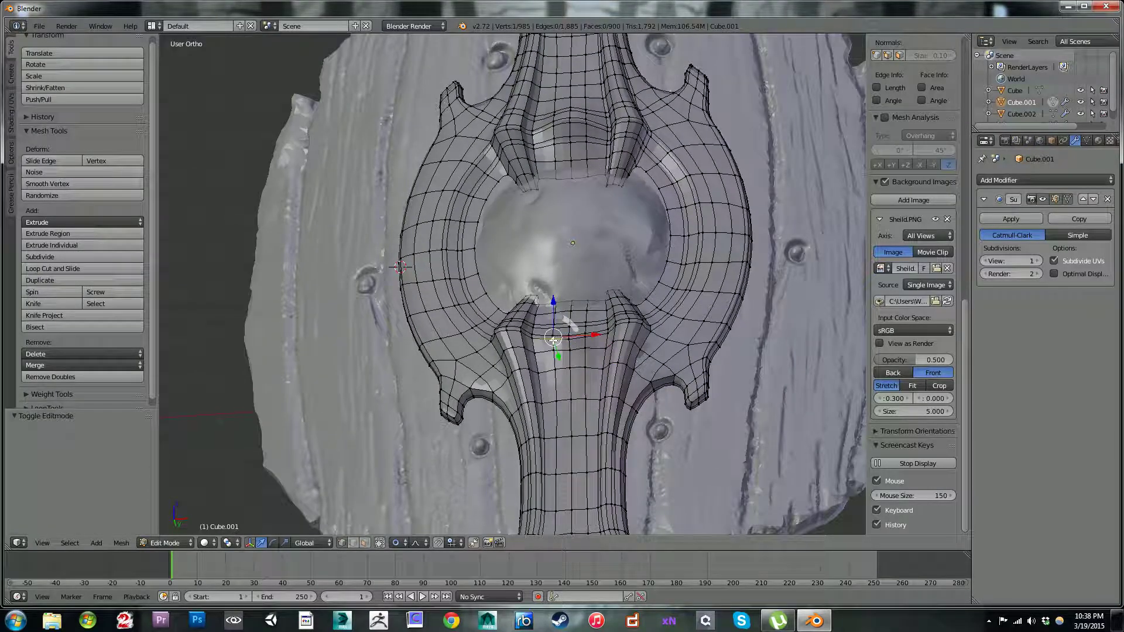
pyautogui.press('c')
pyautogui.moveTo(562, 338); pyautogui.dragTo(583, 337)
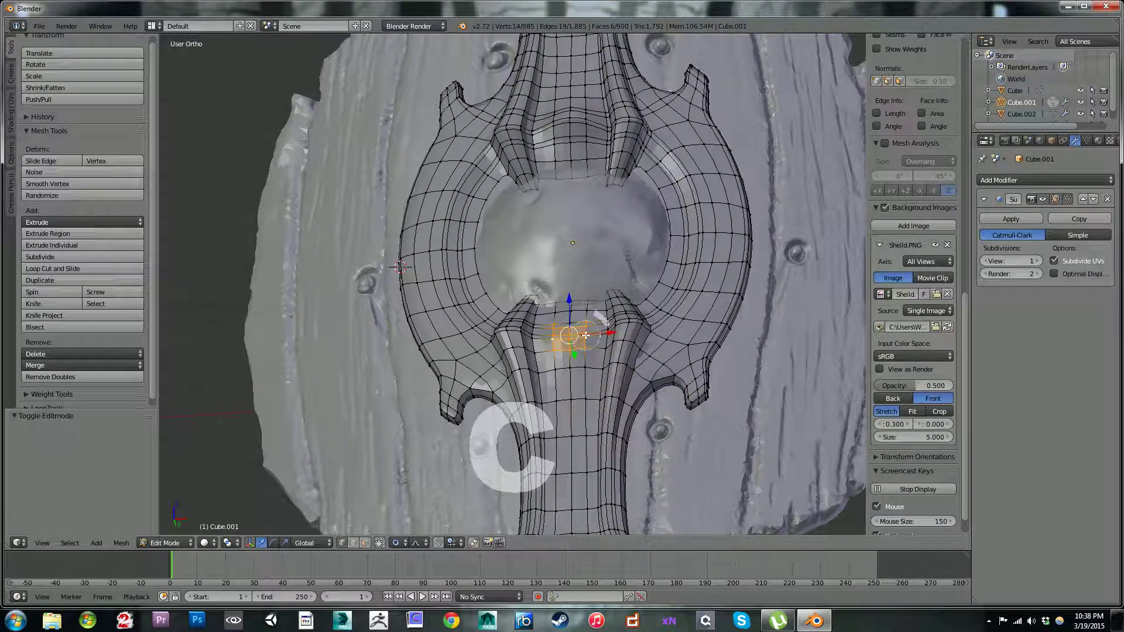
pyautogui.press('c')
pyautogui.moveTo(559, 121); pyautogui.dragTo(579, 120)
pyautogui.rightClick(586, 122)
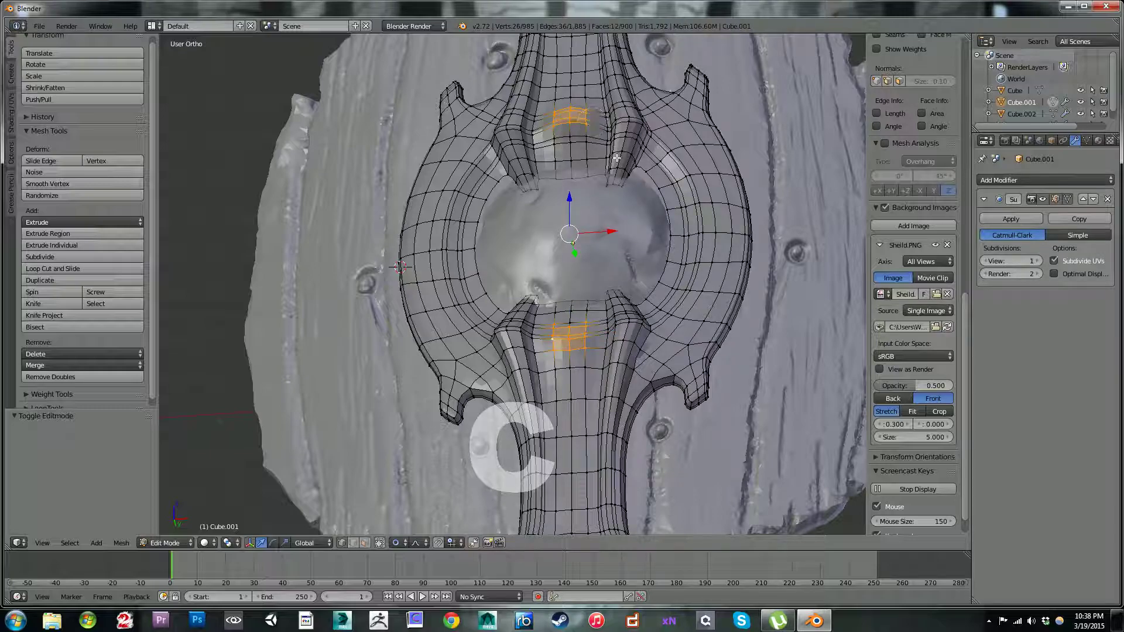
pyautogui.moveTo(632, 212)
pyautogui.mouseDown(button='middle')
pyautogui.moveTo(598, 214)
pyautogui.moveTo(556, 242)
pyautogui.moveTo(709, 209)
pyautogui.moveTo(691, 204)
pyautogui.mouseUp(button='middle')
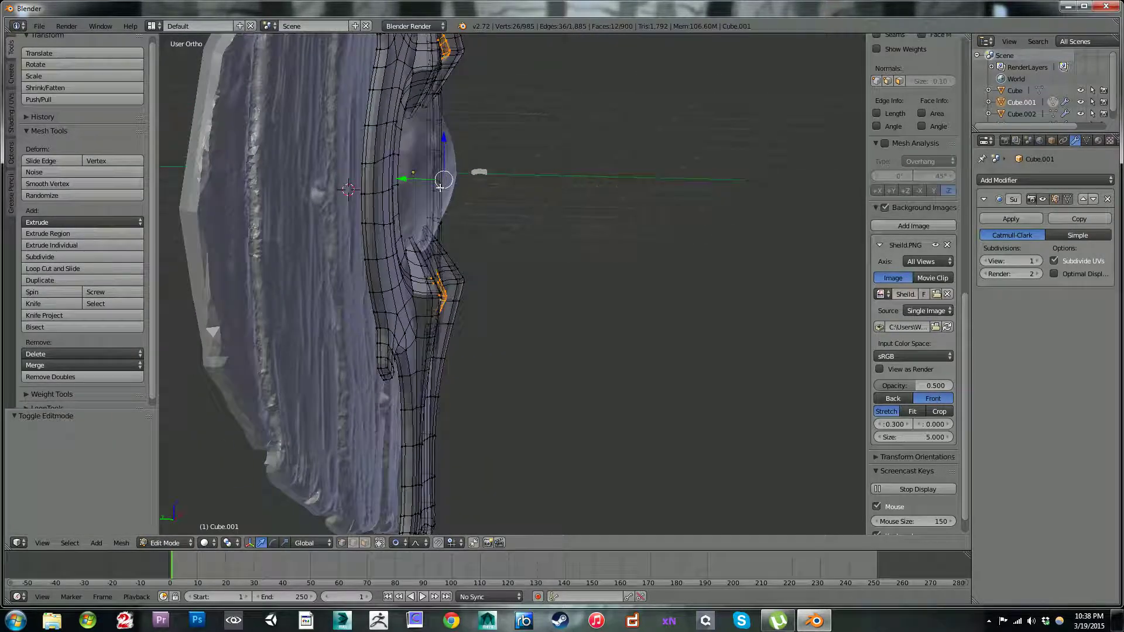
pyautogui.click(409, 182)
pyautogui.moveTo(403, 178); pyautogui.dragTo(397, 179)
pyautogui.moveTo(530, 186); pyautogui.dragTo(424, 164, button='middle')
pyautogui.scroll(-2, 473, 171)
pyautogui.scroll(2, 538, 252)
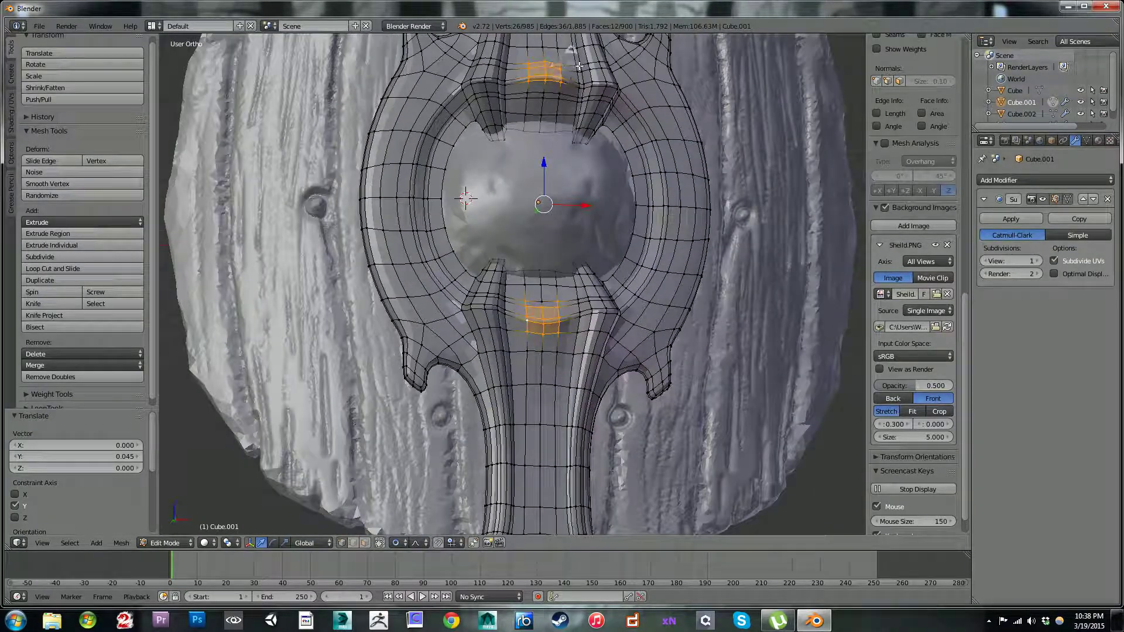
# Step: Scale both selected lip patches to about 0.94 along Z, using a proportional size of 0.32
pyautogui.press('s')
pyautogui.press('z')
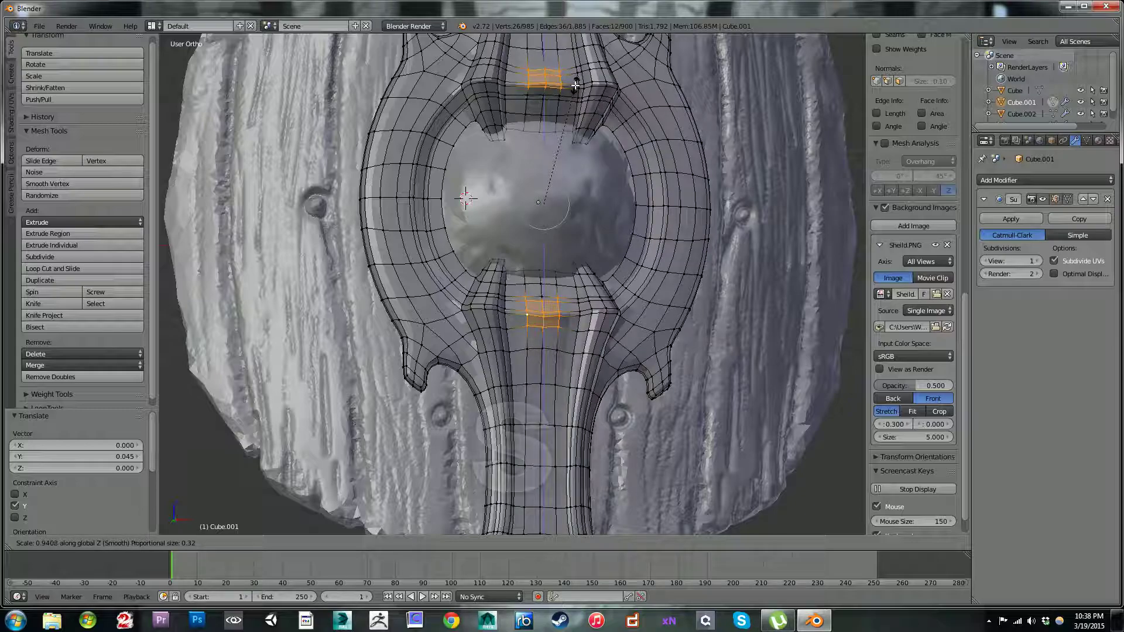
pyautogui.click(576, 85)
# Step: Examine the reshaped lips and the smoothed metal frame from several angles, with and without the mesh wireframe
pyautogui.press('Tab')
pyautogui.scroll(-2, 638, 198)
pyautogui.moveTo(638, 198); pyautogui.dragTo(617, 157, button='middle')
pyautogui.press('Tab')
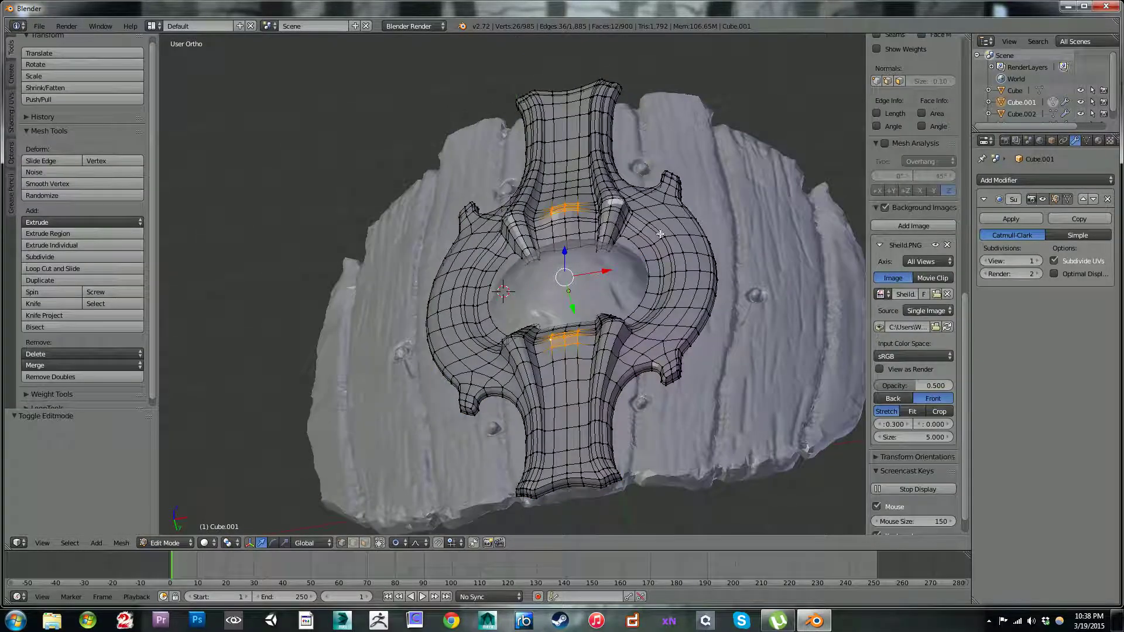
pyautogui.moveTo(616, 195); pyautogui.dragTo(517, 247, button='middle')
pyautogui.moveTo(464, 292); pyautogui.dragTo(455, 296)
pyautogui.press('Tab')
pyautogui.moveTo(599, 224); pyautogui.dragTo(542, 296, button='middle')
pyautogui.scroll(4, 542, 291)
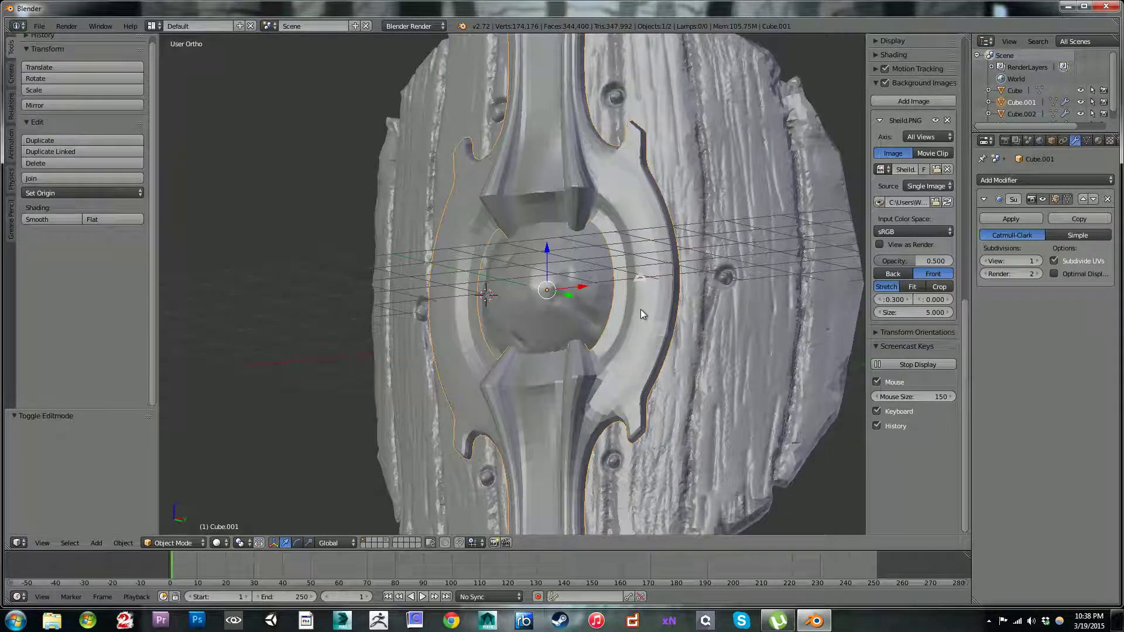
# Step: Compare the frame's outline and lips with the reference image in the front view
pyautogui.press('KP_1')
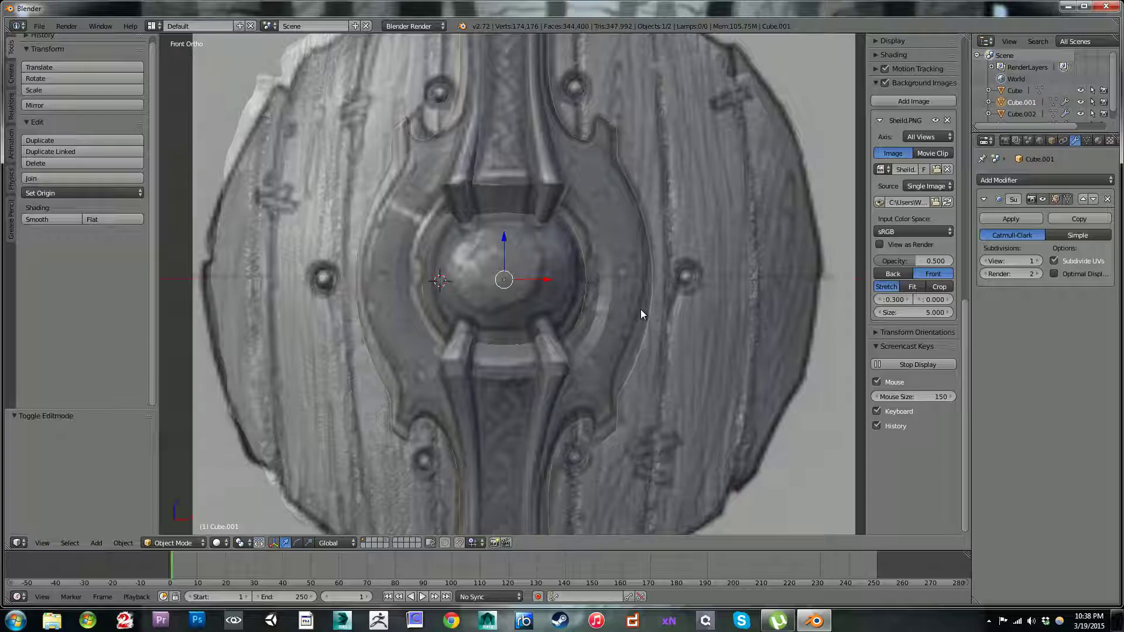
pyautogui.scroll(-3, 593, 215)
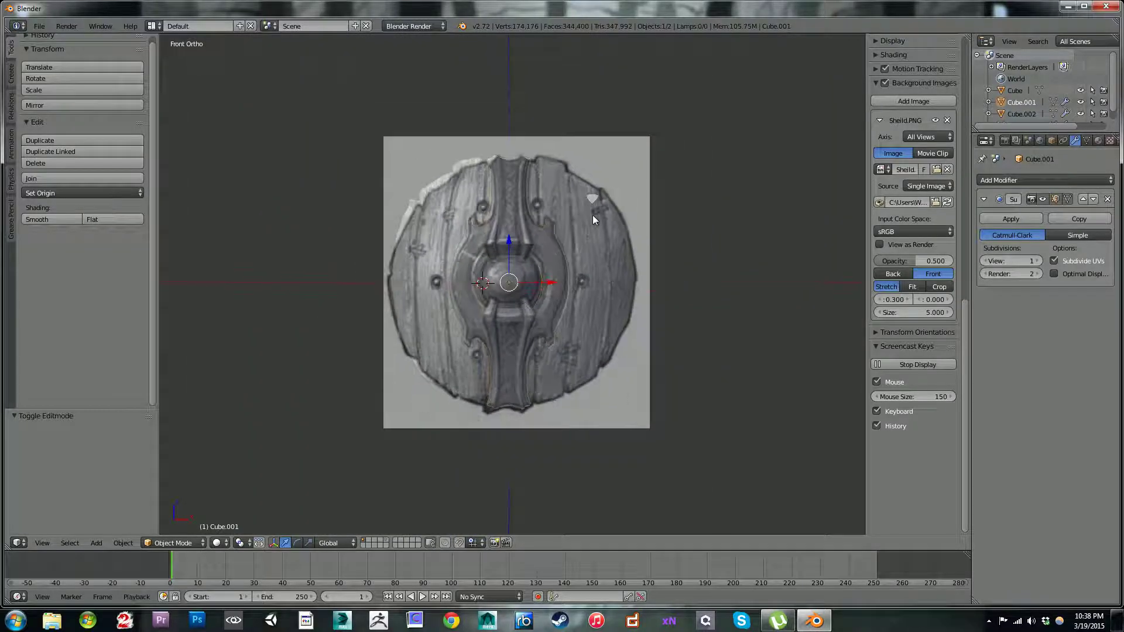
pyautogui.scroll(4, 592, 216)
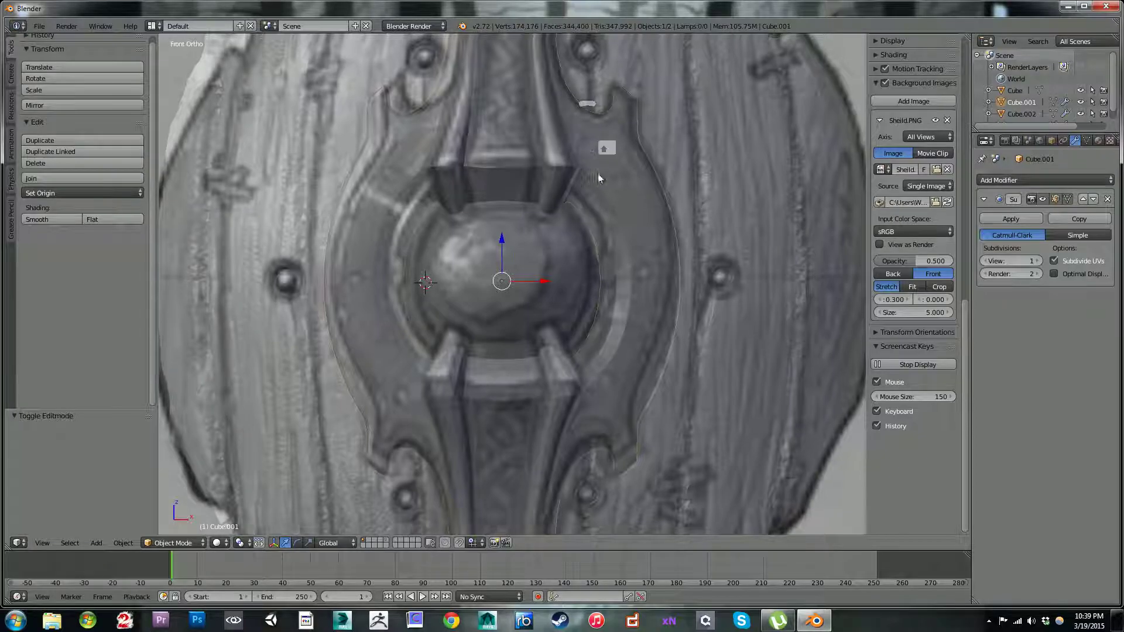
pyautogui.keyDown('shift'); pyautogui.moveTo(595, 166); pyautogui.dragTo(616, 259, button='middle'); pyautogui.keyUp('shift')
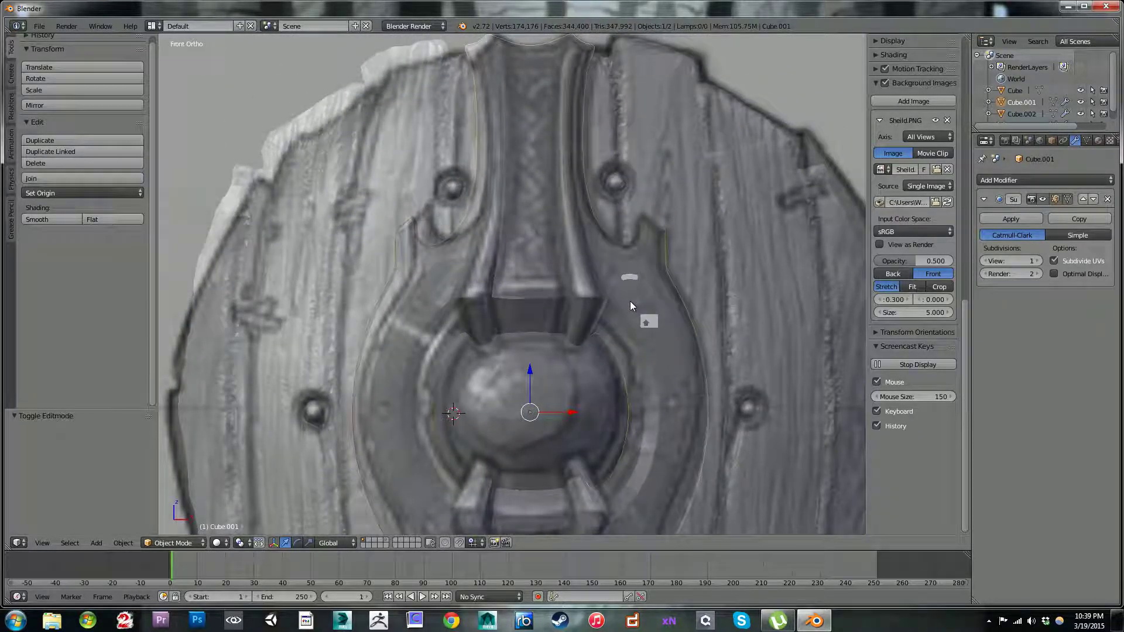
pyautogui.keyDown('shift'); pyautogui.moveTo(641, 372); pyautogui.dragTo(668, 254, button='middle'); pyautogui.keyUp('shift')
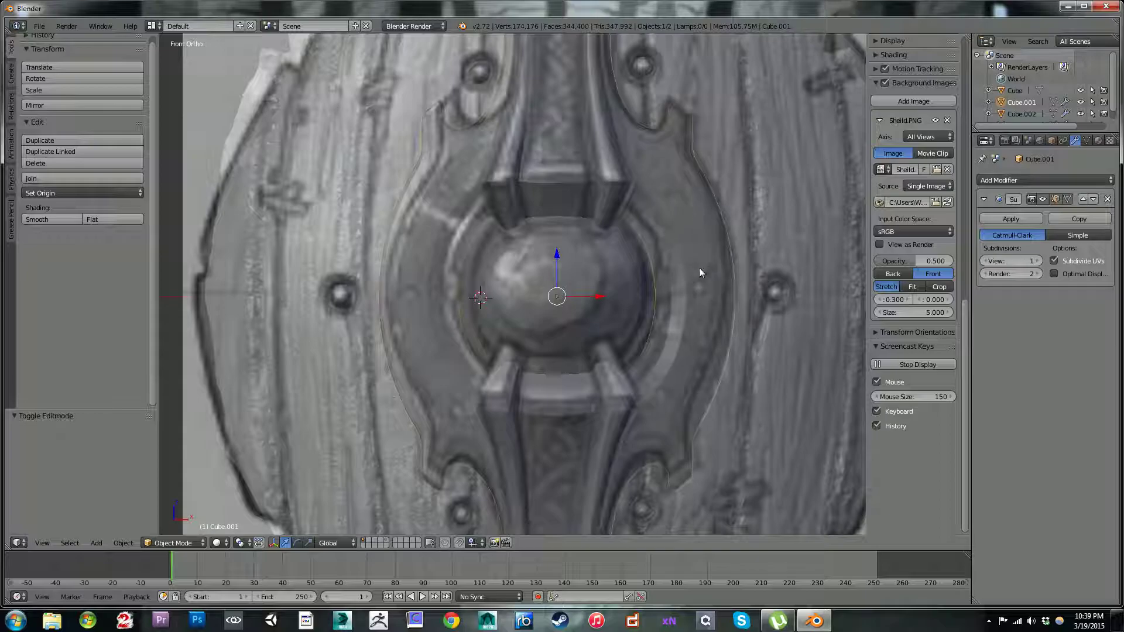
pyautogui.scroll(-4, 667, 332)
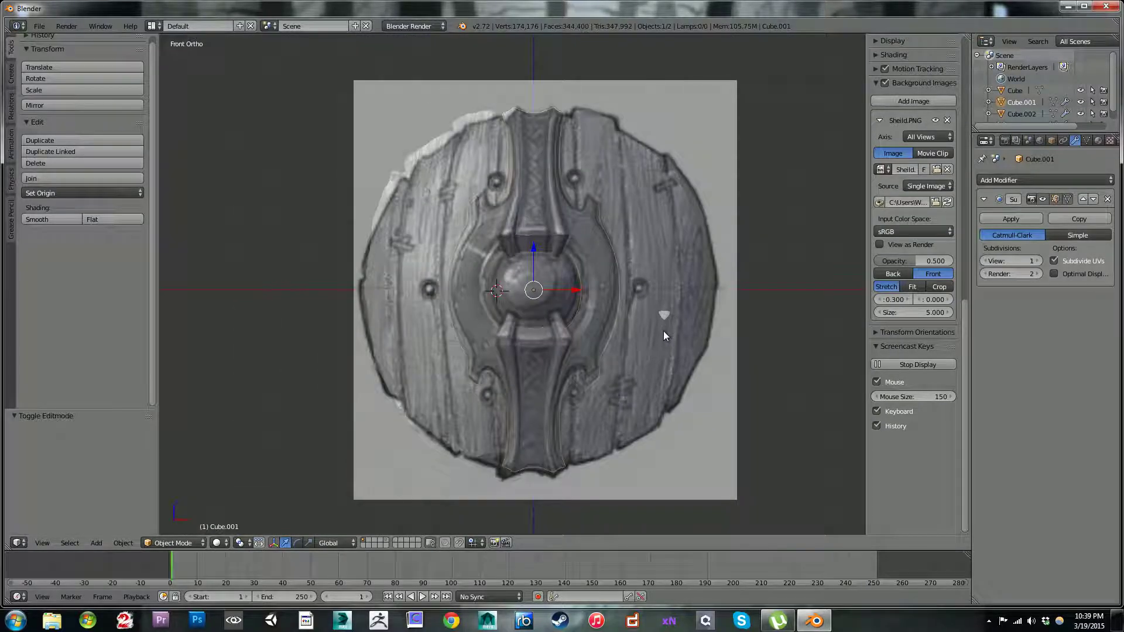
pyautogui.scroll(5, 641, 331)
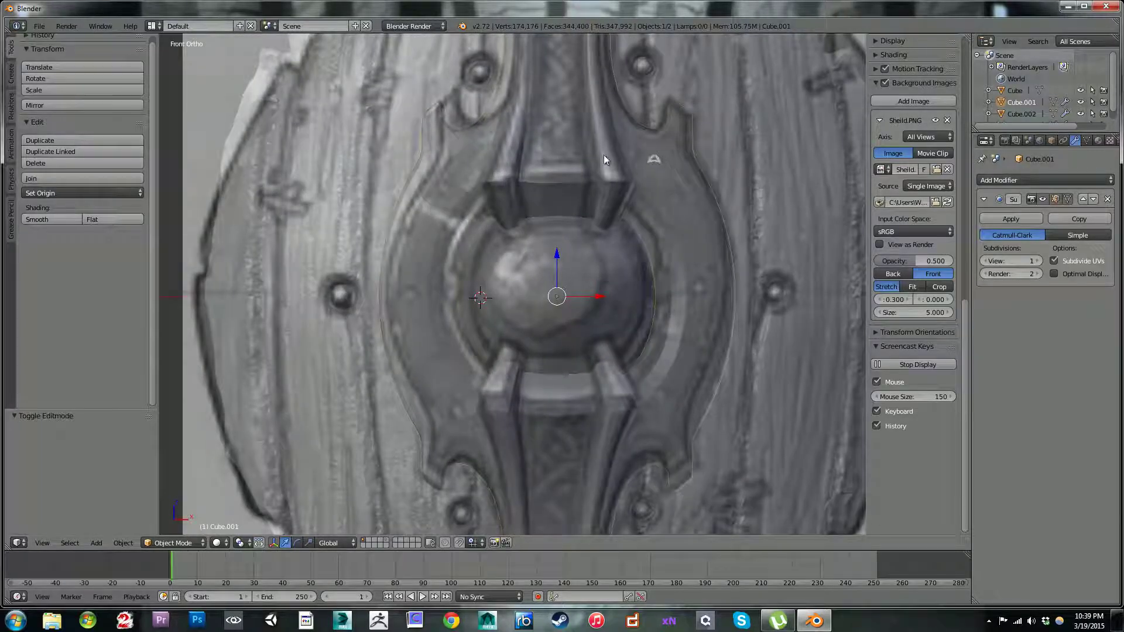
pyautogui.keyDown('shift'); pyautogui.moveTo(603, 154); pyautogui.dragTo(613, 334, button='middle'); pyautogui.keyUp('shift')
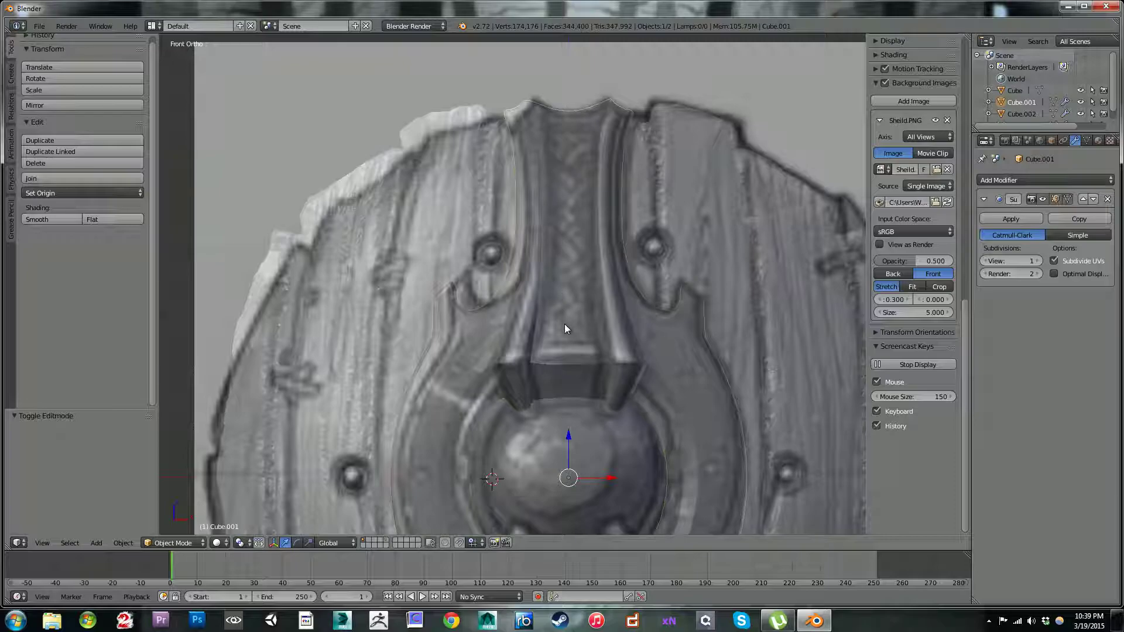
pyautogui.keyDown('shift'); pyautogui.moveTo(647, 367); pyautogui.dragTo(657, 251, button='middle'); pyautogui.keyUp('shift')
# Step: Apply the metal frame's Subsurf modifier and switch the frame to Sculpt Mode
pyautogui.click(1011, 218)
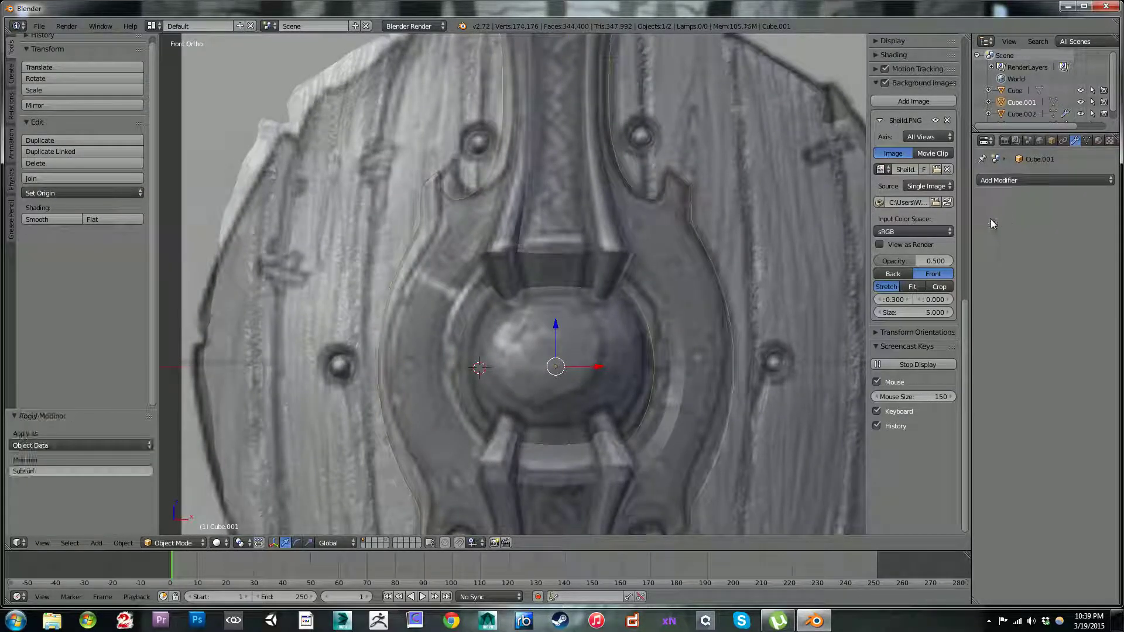
pyautogui.click(198, 546)
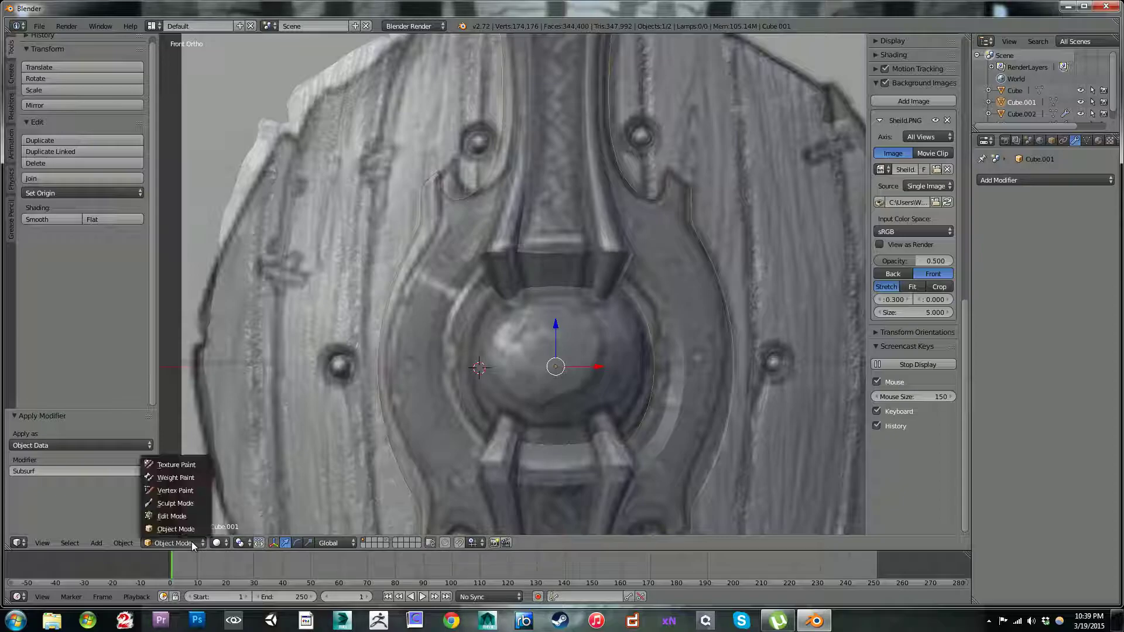
pyautogui.click(165, 507)
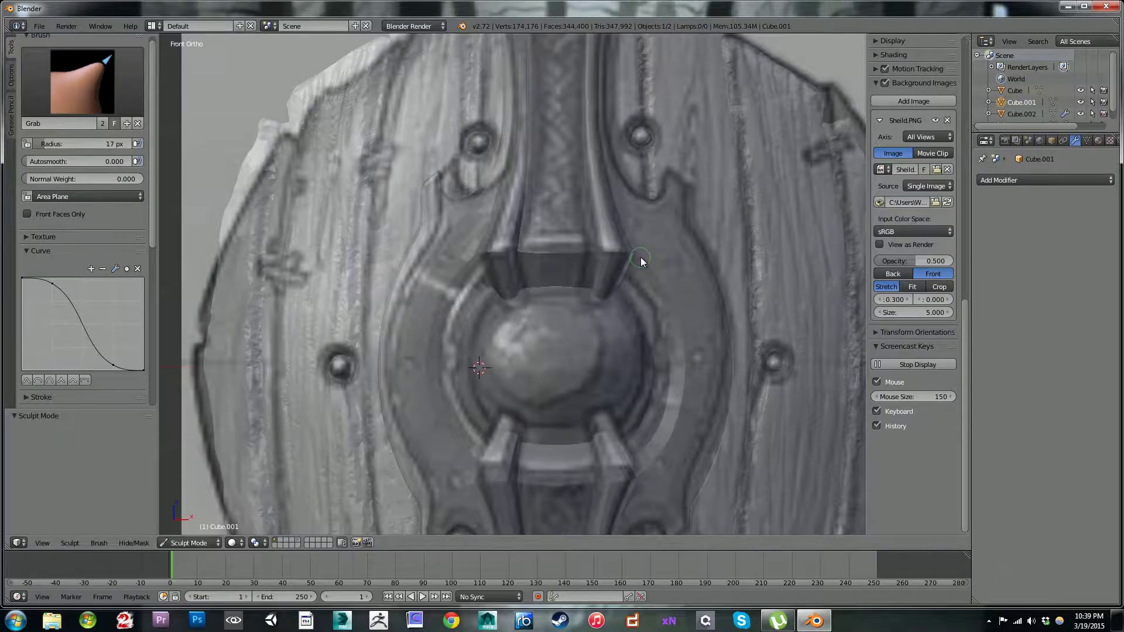
pyautogui.press('Tab')
pyautogui.moveTo(668, 279)
pyautogui.mouseDown(button='middle')
pyautogui.moveTo(620, 270)
pyautogui.moveTo(644, 279)
pyautogui.mouseUp(button='middle')
pyautogui.press('Tab')
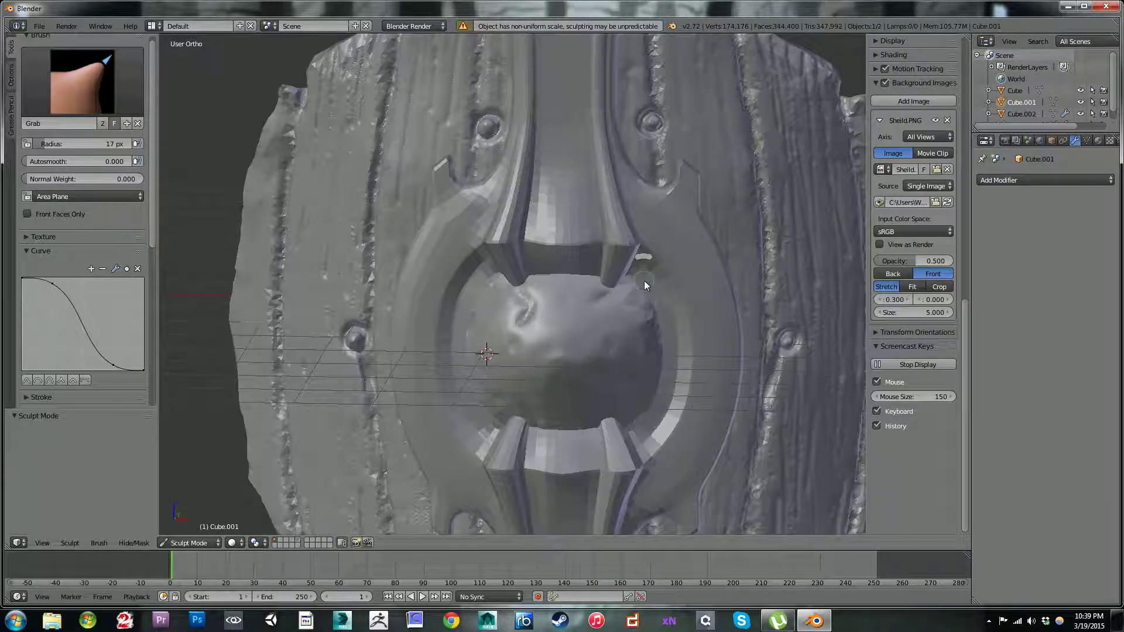
# Step: Enable Dyntopo for sculpting the metal frame in the front view
pyautogui.press('KP_1')
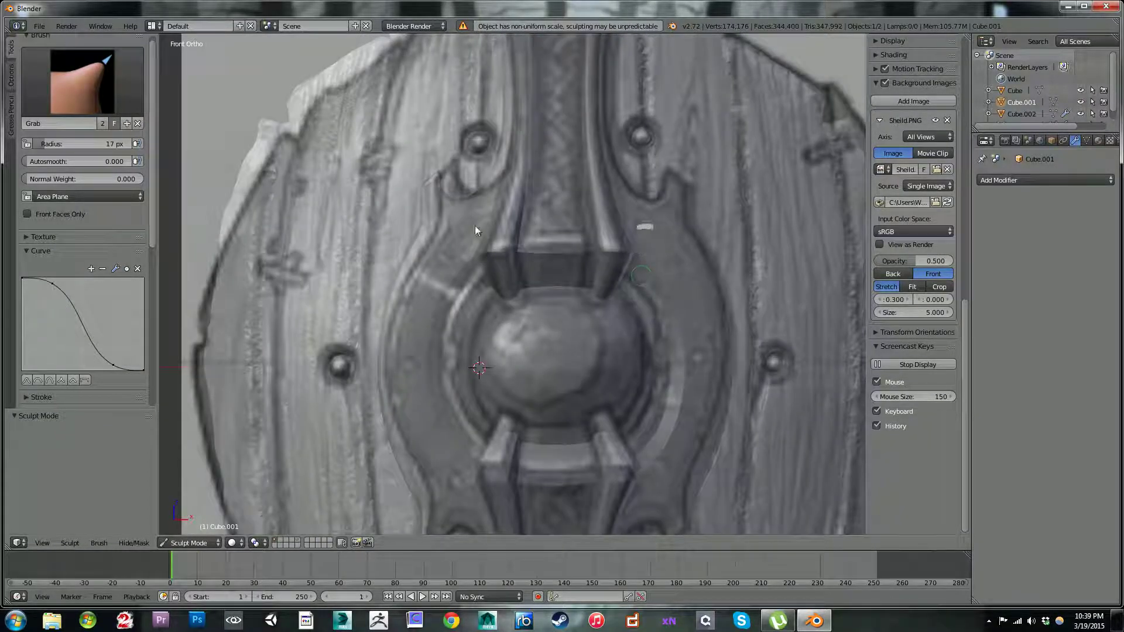
pyautogui.scroll(-5, 48, 266)
pyautogui.scroll(-2, 48, 267)
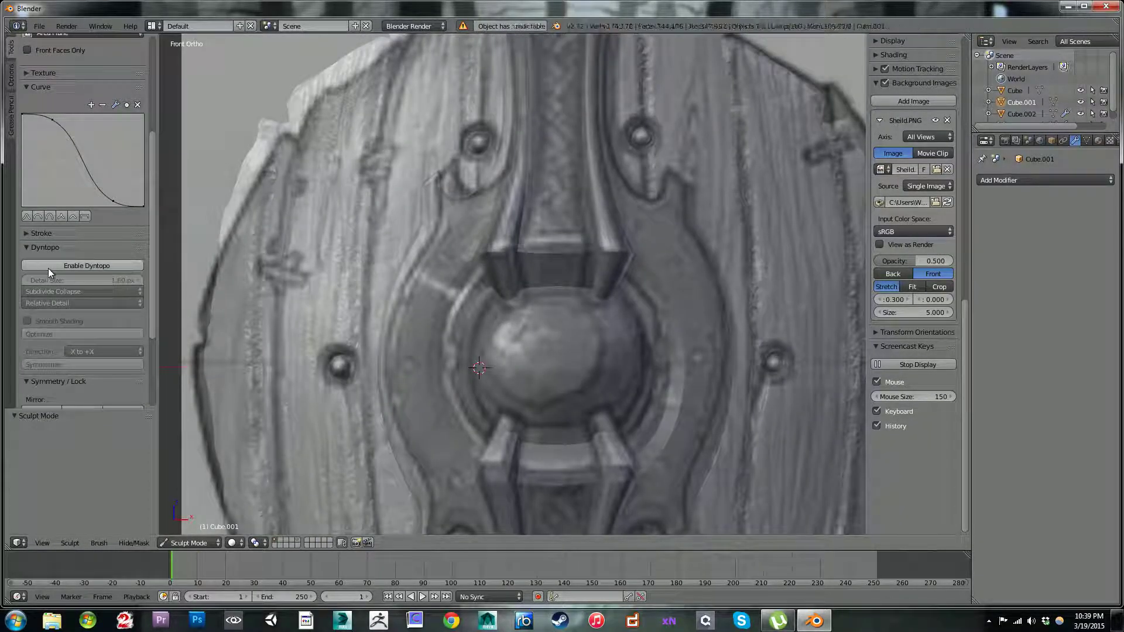
pyautogui.click(86, 267)
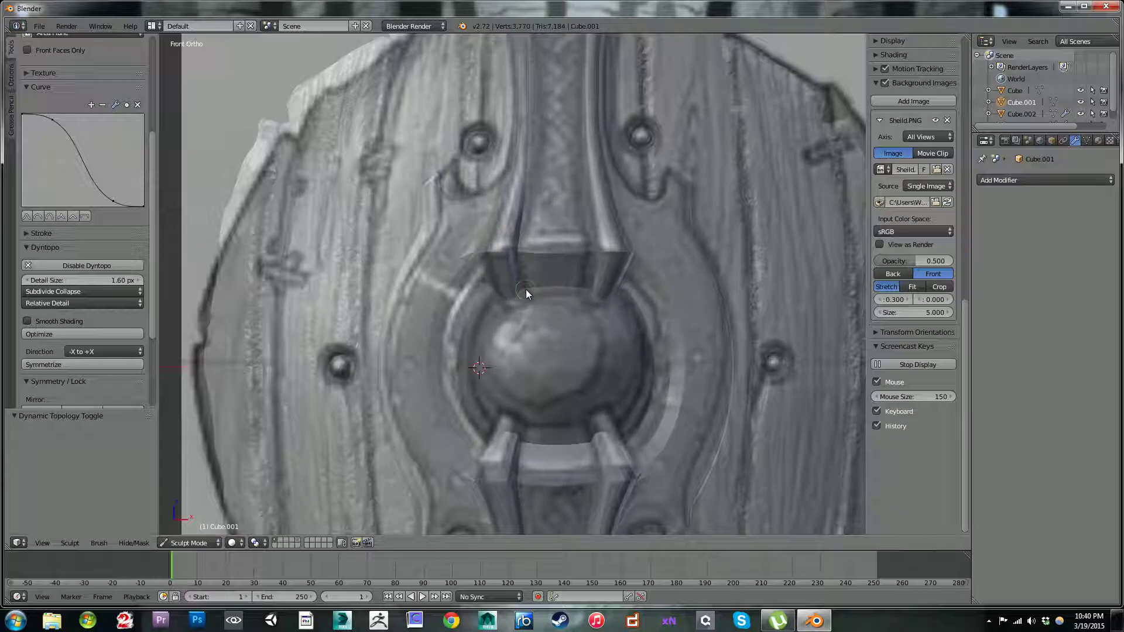
pyautogui.press('Tab')
pyautogui.rightClick(679, 296)
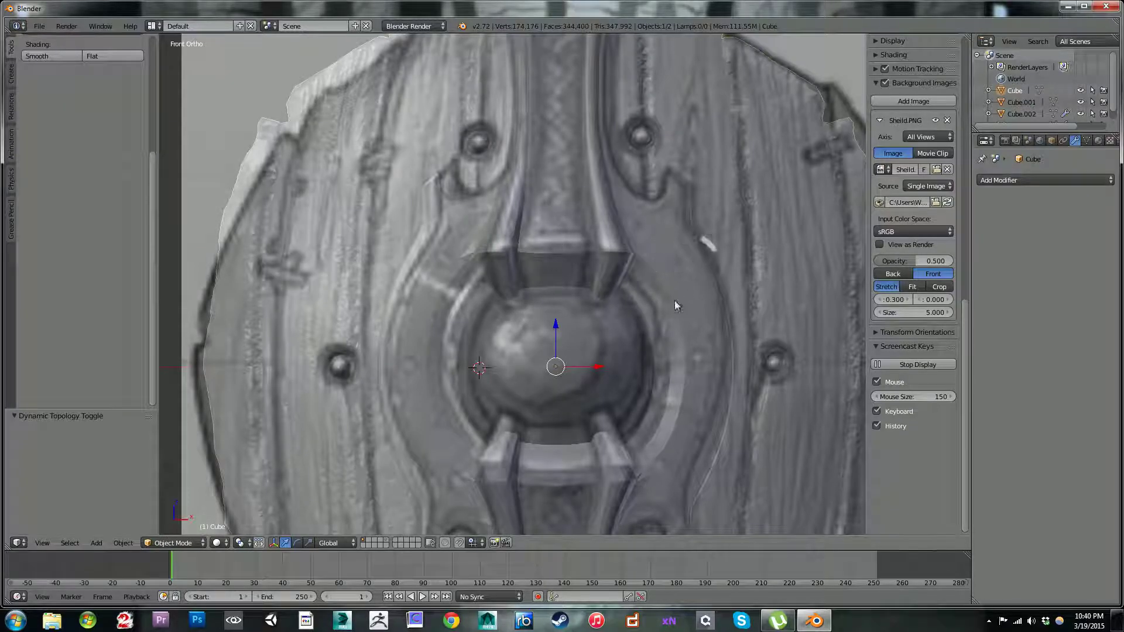
pyautogui.click(412, 362)
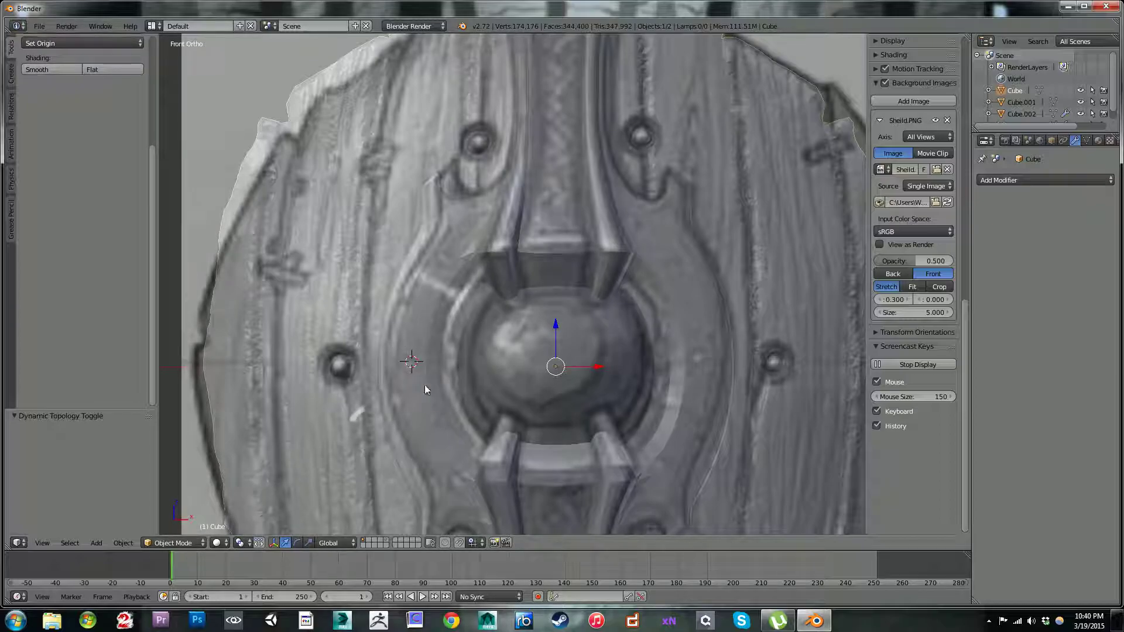
pyautogui.rightClick(424, 364)
pyautogui.press('Tab')
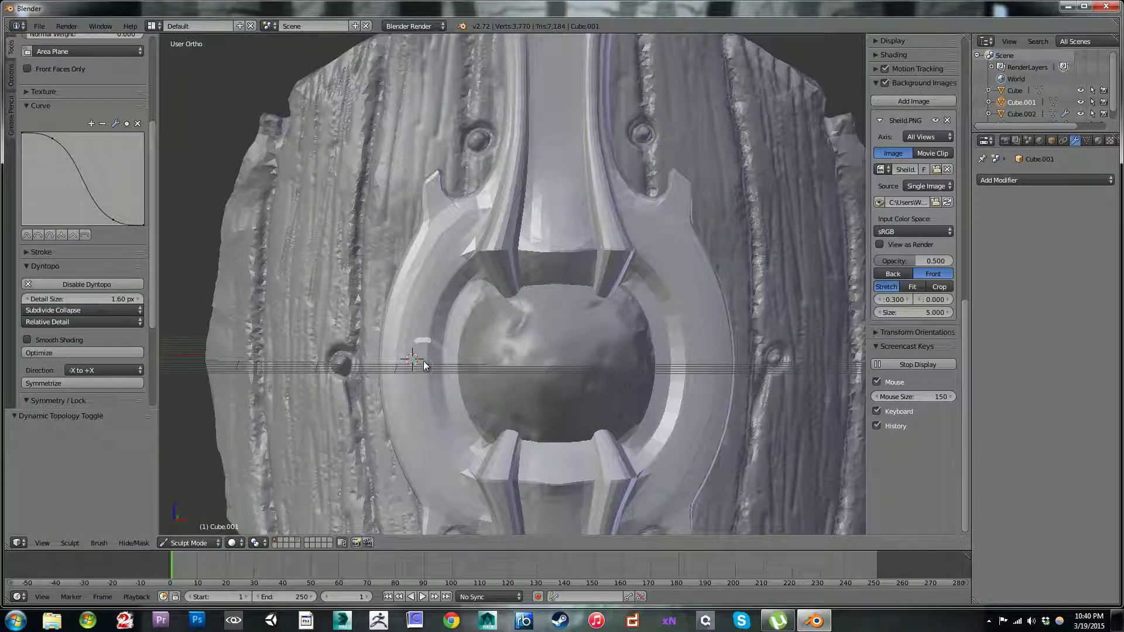
pyautogui.press('Tab')
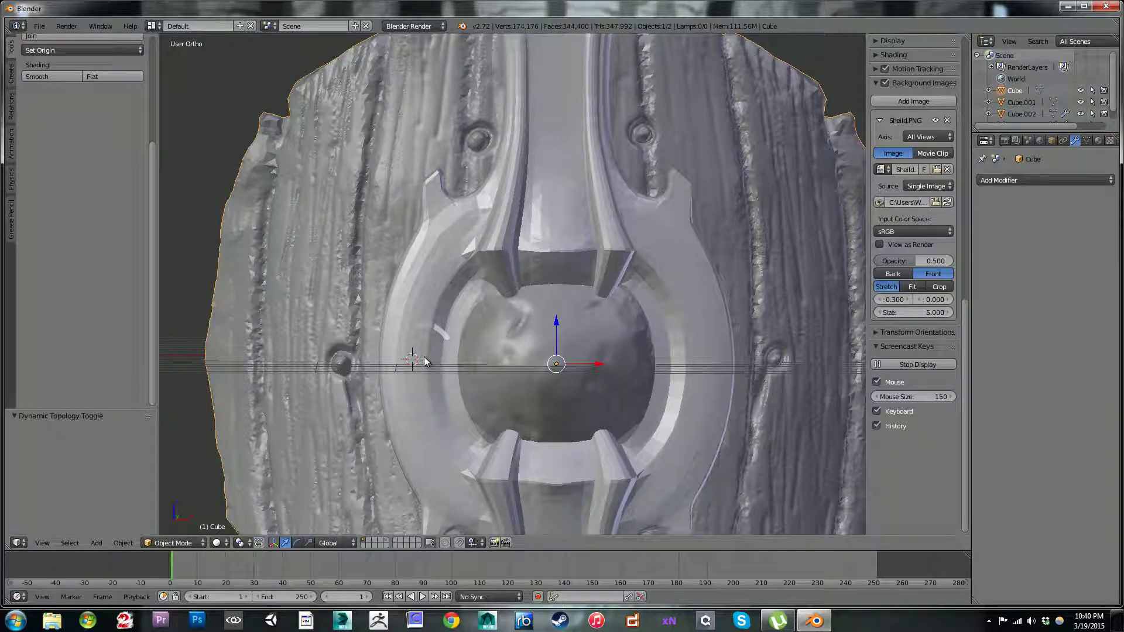
pyautogui.press('Tab')
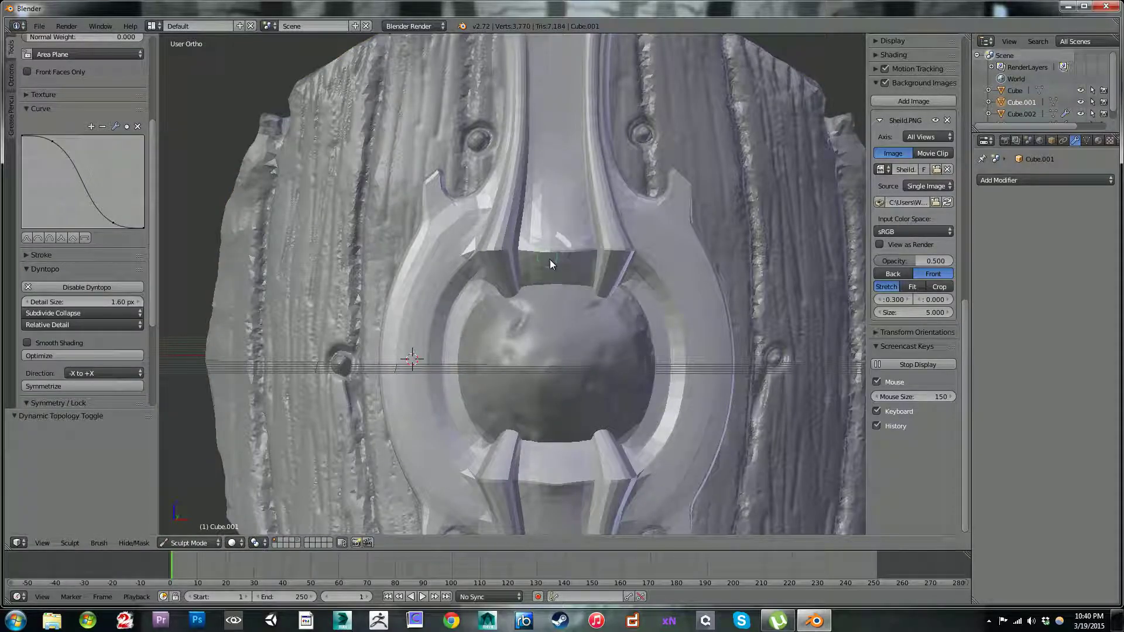
pyautogui.press('KP_3')
pyautogui.press('KP_1')
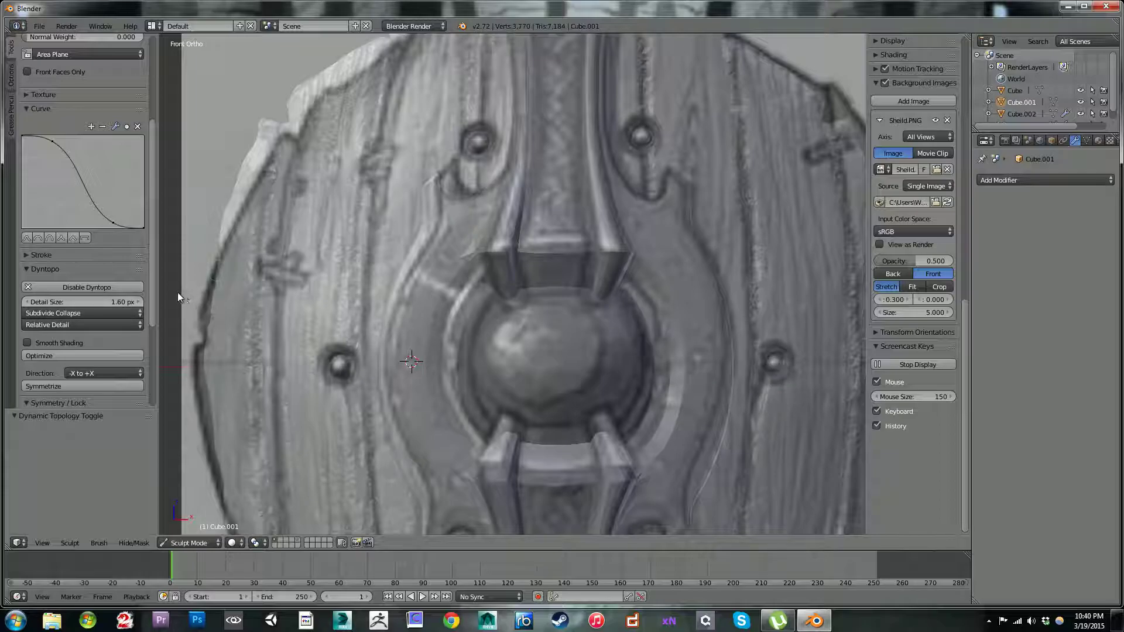
# Step: Choose the Inflate/Deflate brush for the metal frame and reduce its radius to 7 px
pyautogui.moveTo(152, 289); pyautogui.dragTo(150, 190)
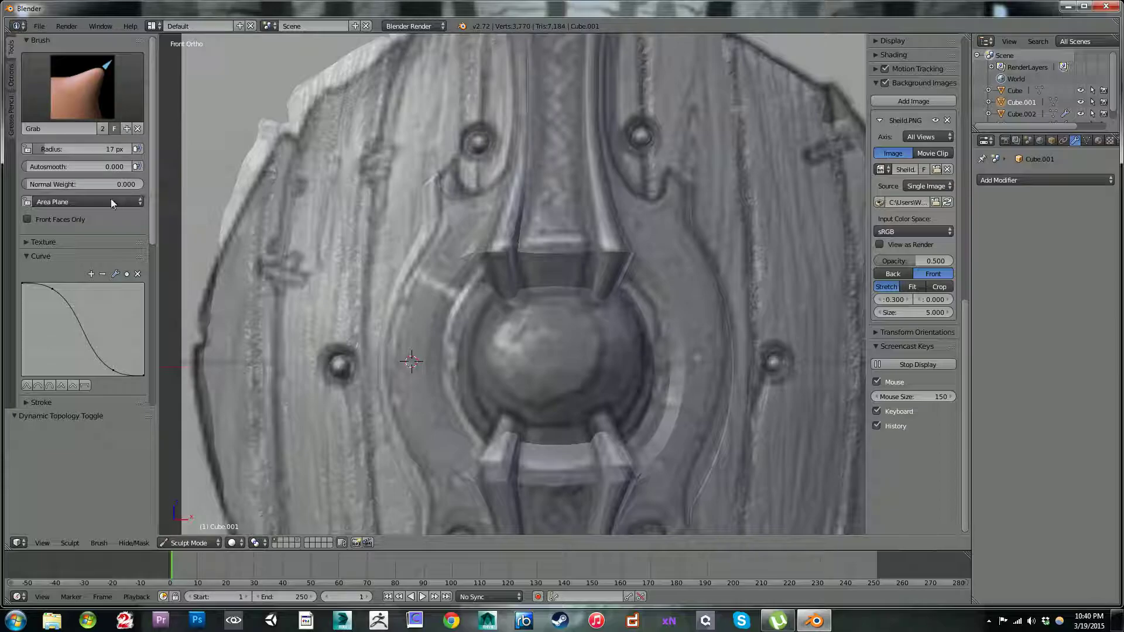
pyautogui.click(92, 114)
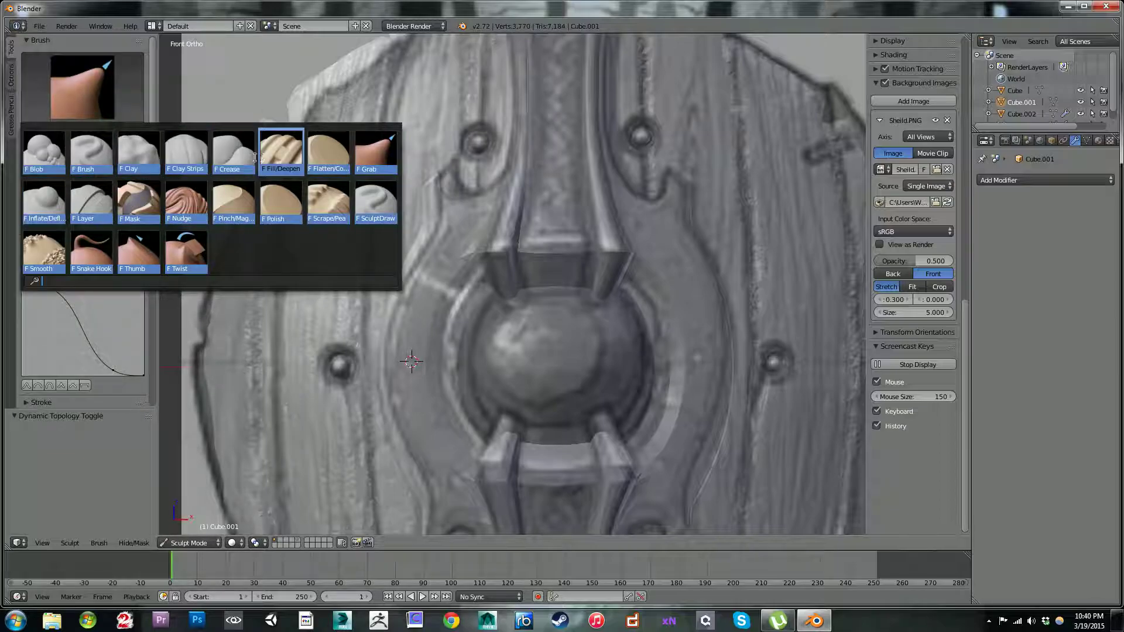
pyautogui.click(57, 206)
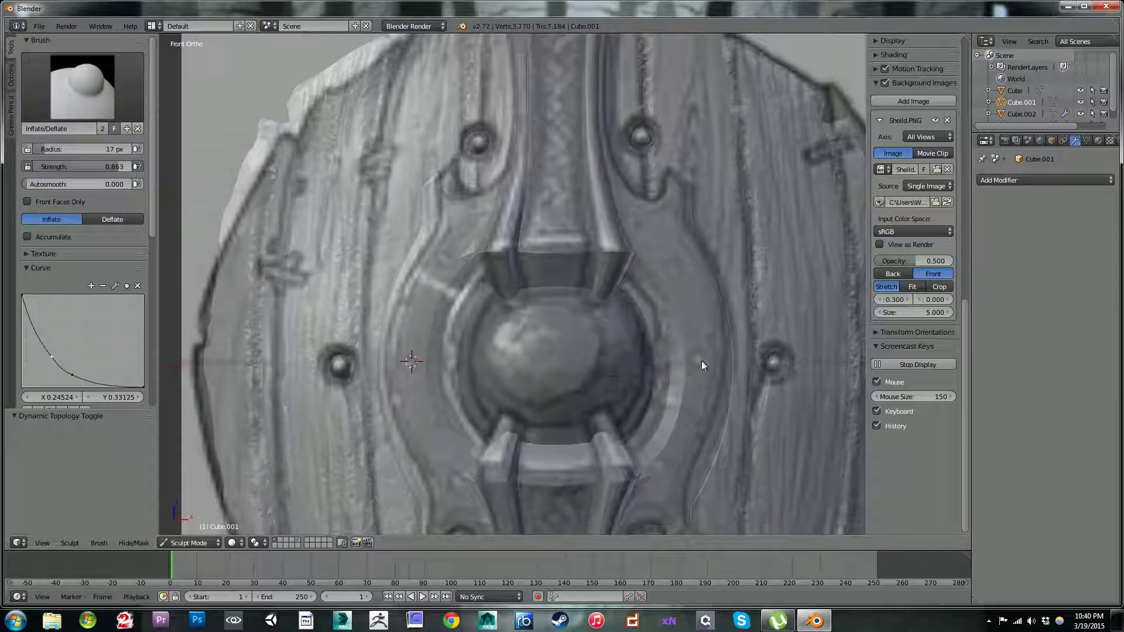
pyautogui.press('[')
pyautogui.press('[')
pyautogui.press('[')
pyautogui.press('[')
pyautogui.press('[')
pyautogui.press('[')
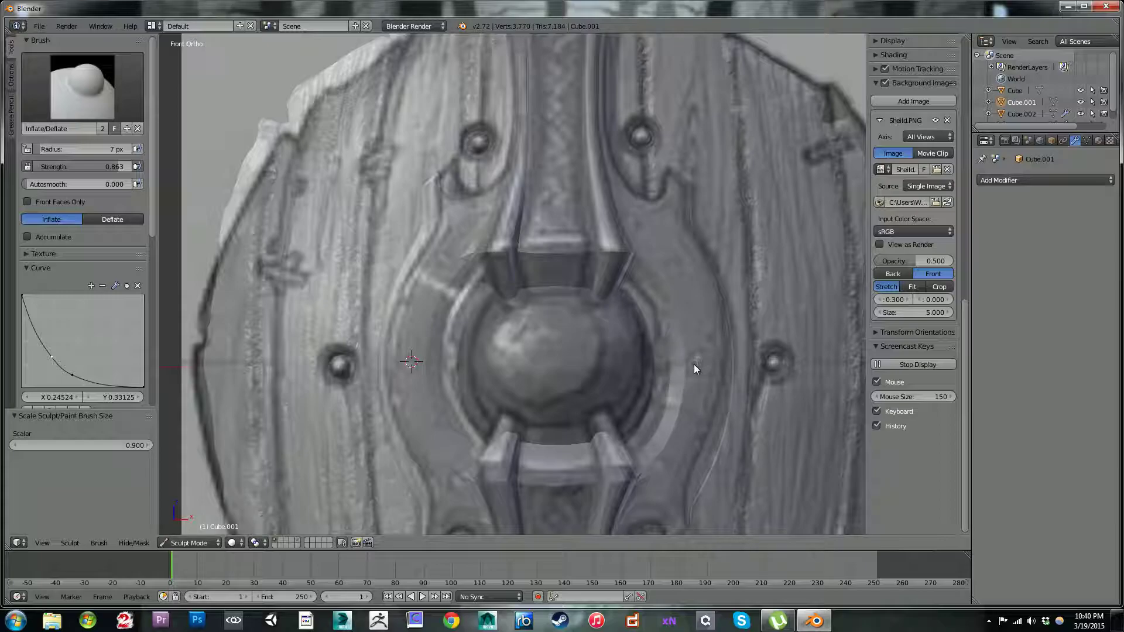
# Step: Inflate two small rivets on the ring's right arm, one near its top and one at mid-height, enlarging the brush to 10 px
pyautogui.press(']')
pyautogui.click(644, 151)
pyautogui.press('ctrl')
pyautogui.moveTo(646, 222); pyautogui.dragTo(641, 223)
pyautogui.click(699, 358)
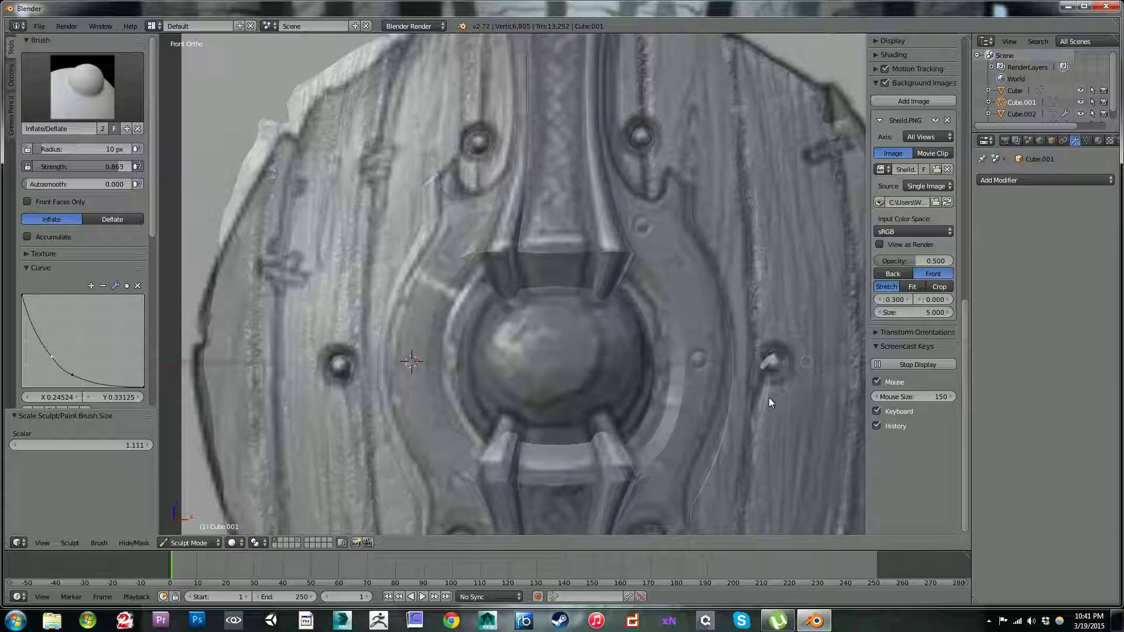
# Step: Inflate a rivet on the lower part of the ring's right arm with a 7 px brush, undoing the first attempt
pyautogui.press('[')
pyautogui.moveTo(658, 293)
pyautogui.keyDown('shift'); pyautogui.mouseDown(button='middle')
pyautogui.moveTo(658, 219)
pyautogui.moveTo(624, 119)
pyautogui.mouseUp(button='middle'); pyautogui.keyUp('shift')
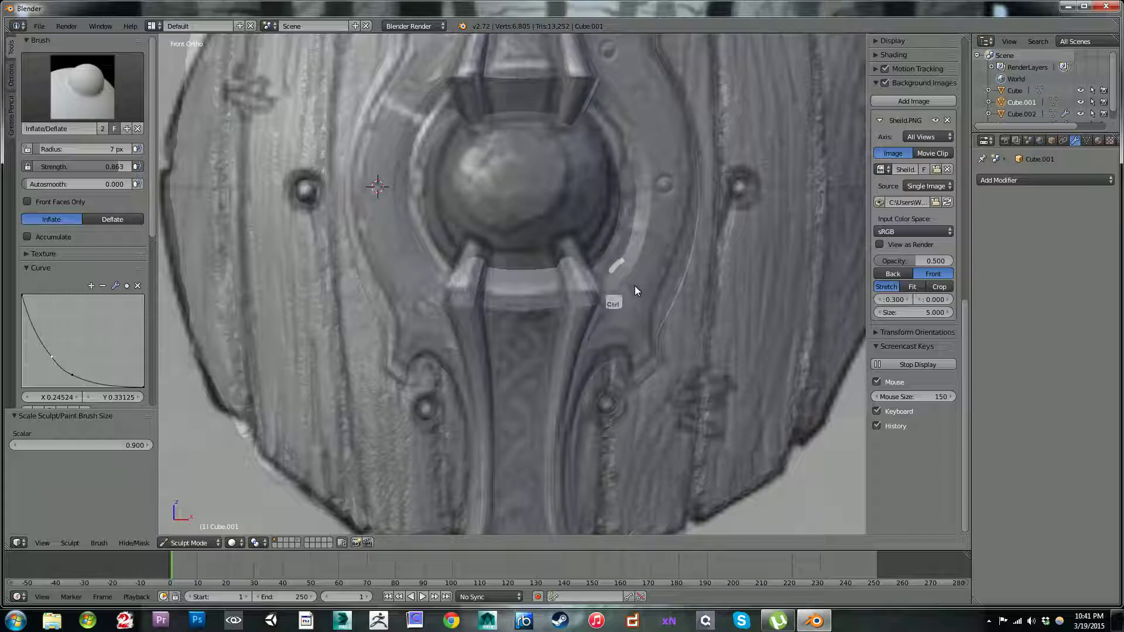
pyautogui.hotkey('ctrl', 'z')
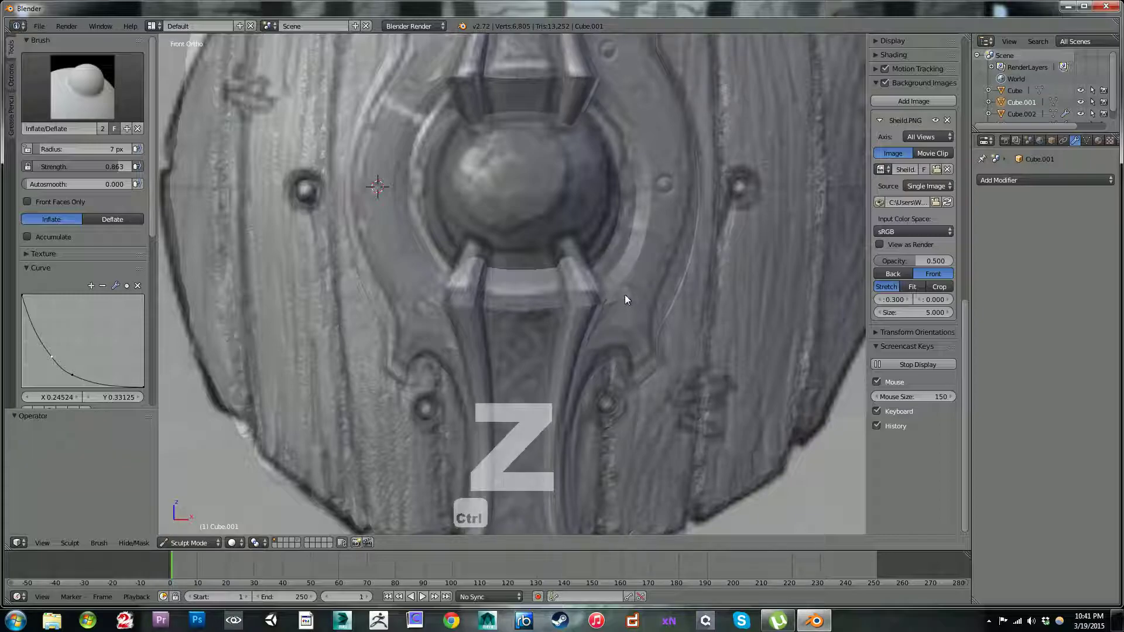
pyautogui.keyDown('ctrl'); pyautogui.moveTo(633, 285); pyautogui.dragTo(622, 284); pyautogui.keyUp('ctrl')
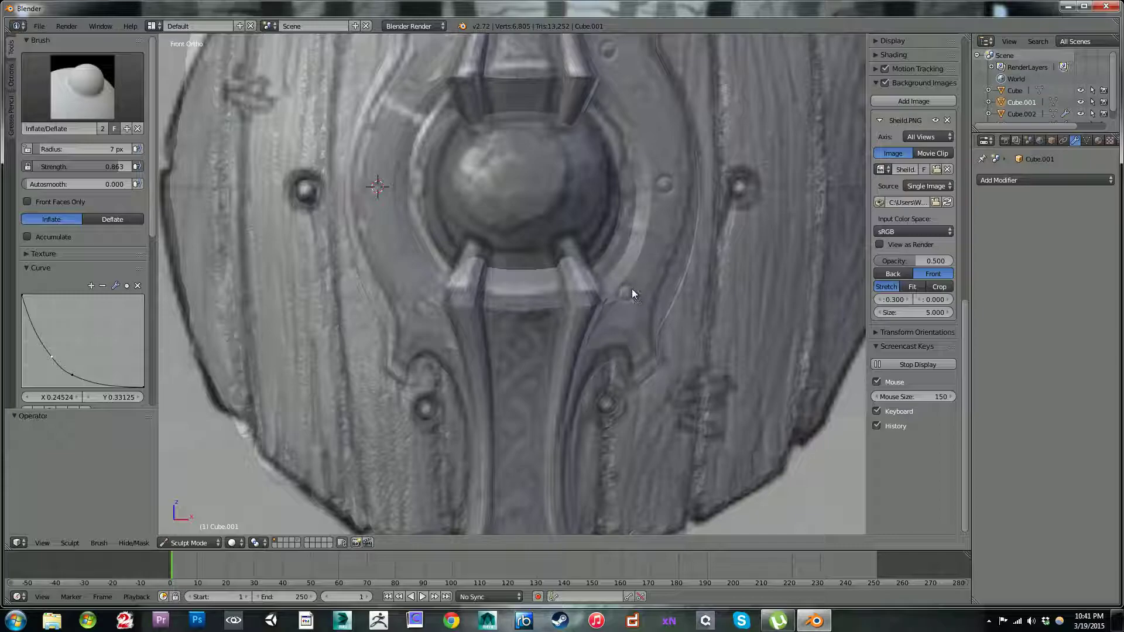
pyautogui.moveTo(620, 291); pyautogui.dragTo(628, 295)
# Step: Try to inflate the upper part of the ring's left arm with an enlarged brush
pyautogui.press(']')
pyautogui.press(']')
pyautogui.press(']')
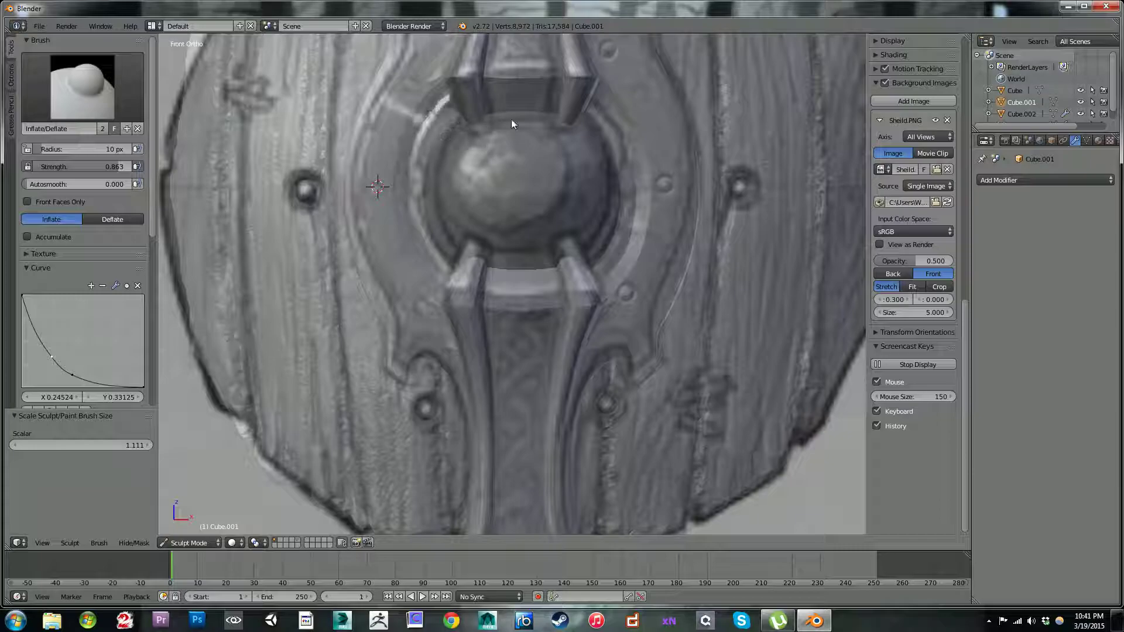
pyautogui.keyDown('shift'); pyautogui.moveTo(525, 177); pyautogui.dragTo(616, 244, button='middle'); pyautogui.keyUp('shift')
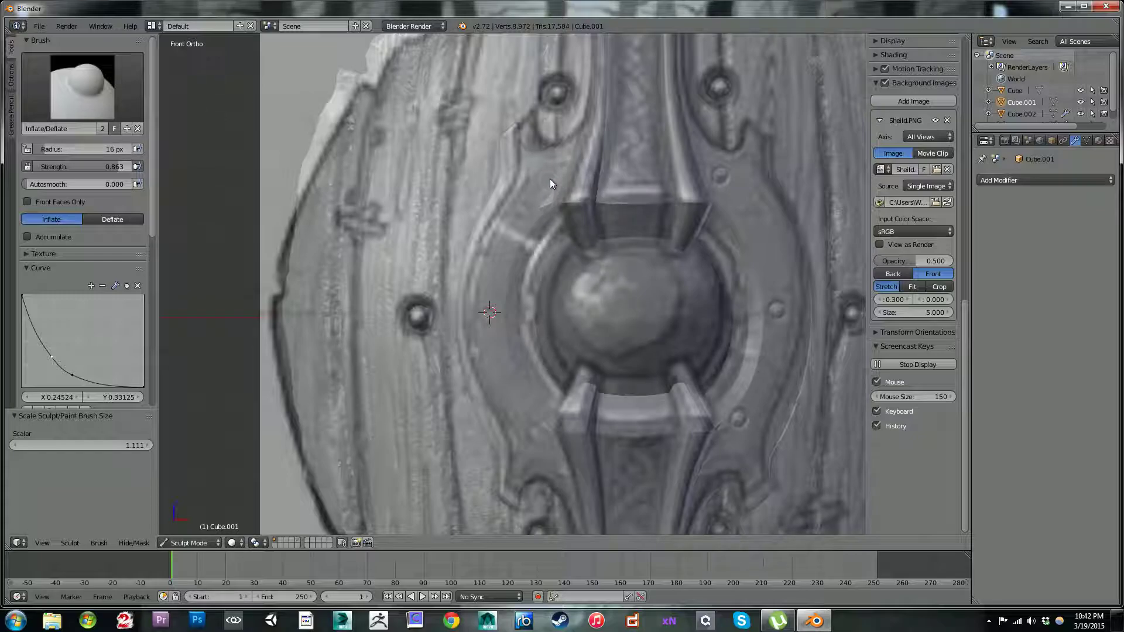
pyautogui.moveTo(533, 190)
pyautogui.mouseDown()
pyautogui.moveTo(553, 157)
pyautogui.moveTo(540, 169)
pyautogui.mouseUp()
pyautogui.hotkey('ctrl', 'z')
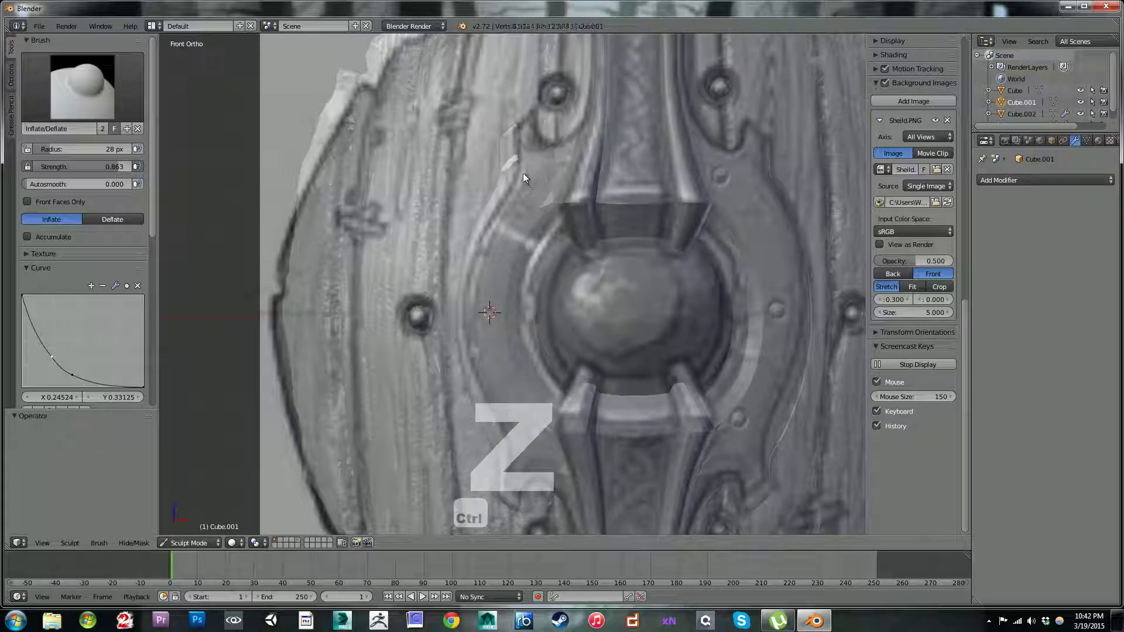
# Step: Set the Dyntopo detail size to 1.60 px and inflate a small rivet on the upper part of the ring's left arm
pyautogui.press(']')
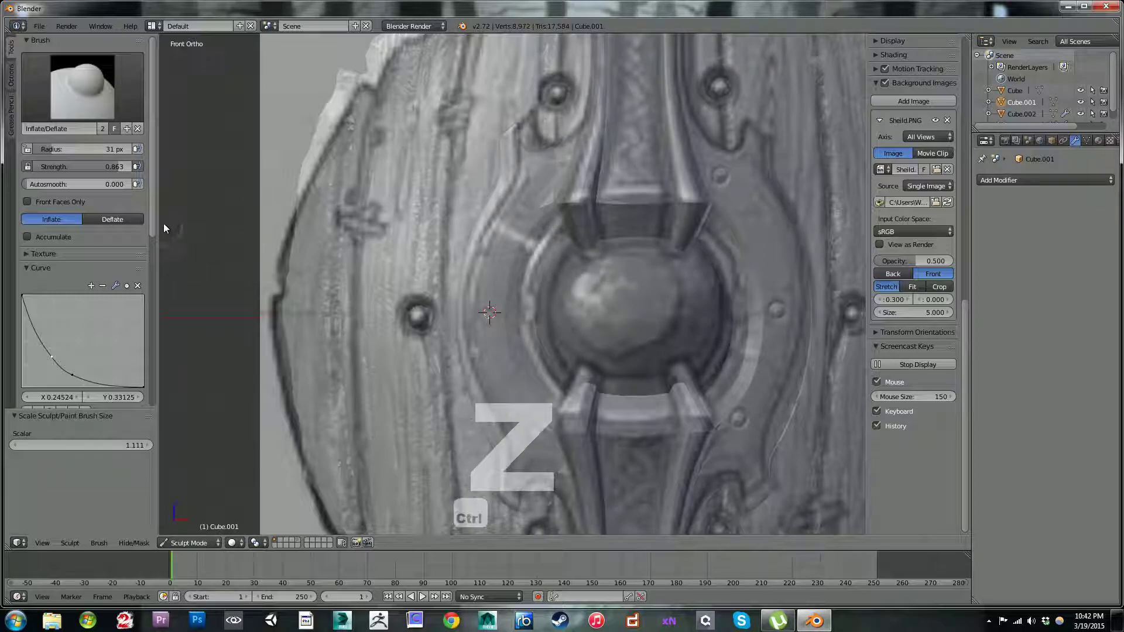
pyautogui.moveTo(156, 216)
pyautogui.mouseDown()
pyautogui.moveTo(169, 281)
pyautogui.moveTo(156, 338)
pyautogui.mouseUp()
pyautogui.moveTo(106, 231); pyautogui.dragTo(114, 232)
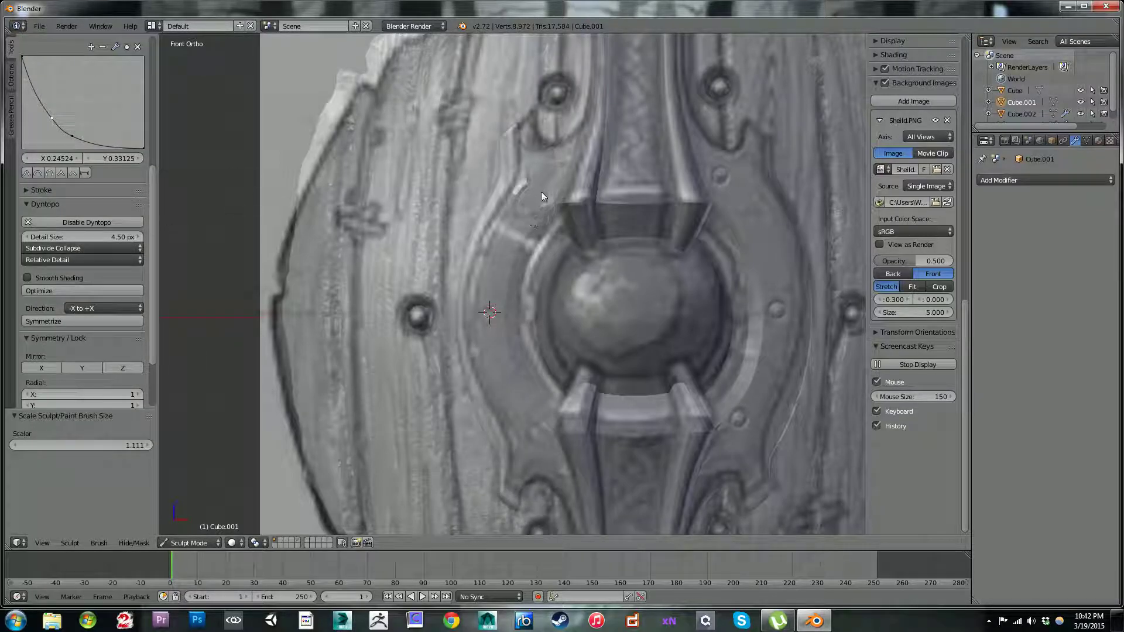
pyautogui.moveTo(553, 156)
pyautogui.mouseDown()
pyautogui.moveTo(519, 202)
pyautogui.moveTo(518, 223)
pyautogui.moveTo(545, 212)
pyautogui.moveTo(550, 177)
pyautogui.moveTo(522, 200)
pyautogui.moveTo(515, 188)
pyautogui.moveTo(542, 202)
pyautogui.moveTo(519, 181)
pyautogui.moveTo(510, 194)
pyautogui.mouseUp()
pyautogui.moveTo(92, 238); pyautogui.dragTo(70, 233)
pyautogui.press('[')
pyautogui.press(']')
pyautogui.moveTo(549, 168); pyautogui.dragTo(560, 195)
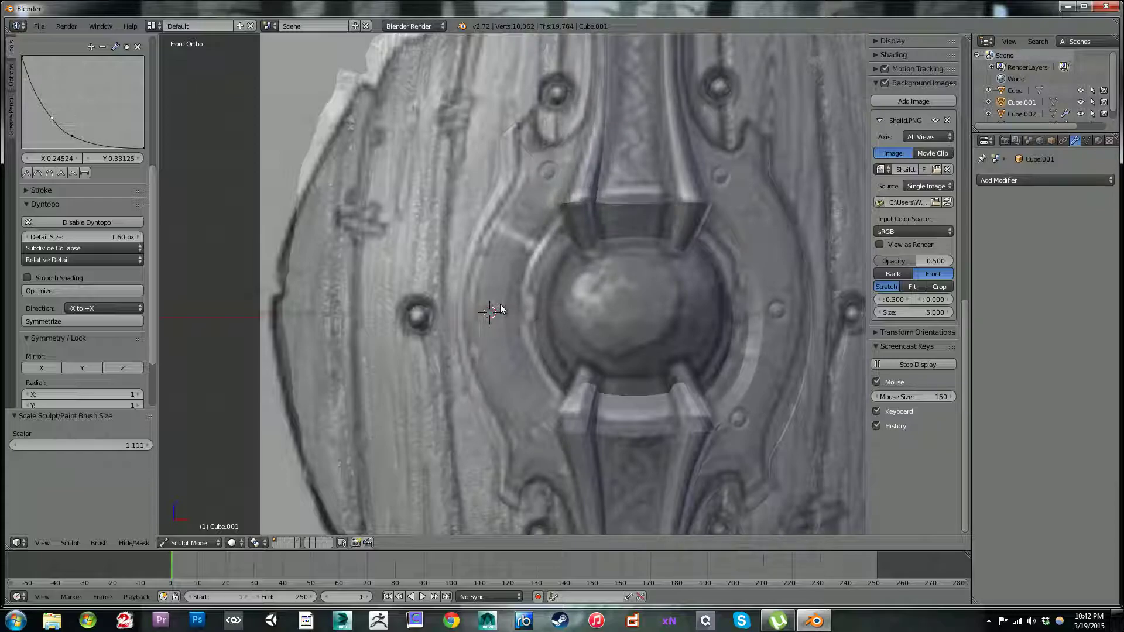
# Step: Inflate rivets at mid-height and on the lower part of the ring's left arm, using a 2.40 px detail size for the lower one
pyautogui.moveTo(499, 303)
pyautogui.keyDown('ctrl'); pyautogui.mouseDown()
pyautogui.moveTo(485, 314)
pyautogui.moveTo(495, 314)
pyautogui.moveTo(489, 302)
pyautogui.mouseUp(); pyautogui.keyUp('ctrl')
pyautogui.moveTo(491, 304); pyautogui.dragTo(490, 309)
pyautogui.moveTo(535, 437)
pyautogui.mouseDown()
pyautogui.moveTo(542, 448)
pyautogui.moveTo(538, 416)
pyautogui.moveTo(539, 448)
pyautogui.mouseUp()
pyautogui.moveTo(114, 237); pyautogui.dragTo(73, 234)
pyautogui.press('[')
pyautogui.moveTo(535, 434); pyautogui.dragTo(533, 435)
pyautogui.moveTo(401, 232)
pyautogui.mouseDown(button='middle')
pyautogui.moveTo(431, 249)
pyautogui.moveTo(436, 238)
pyautogui.moveTo(398, 210)
pyautogui.moveTo(359, 233)
pyautogui.moveTo(407, 225)
pyautogui.moveTo(369, 218)
pyautogui.moveTo(374, 163)
pyautogui.moveTo(401, 208)
pyautogui.moveTo(436, 224)
pyautogui.moveTo(401, 220)
pyautogui.moveTo(396, 236)
pyautogui.mouseUp(button='middle')
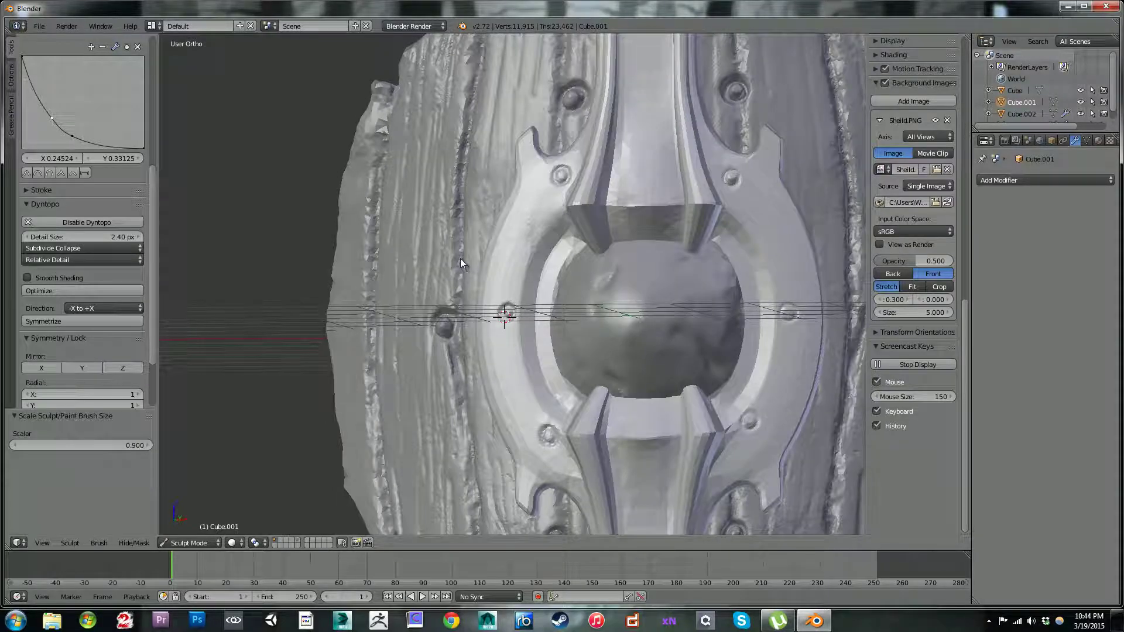
# Step: Brush along the ring's right arm and its outer edge in front view with a larger brush, undoing the last stroke
pyautogui.press('KP_1')
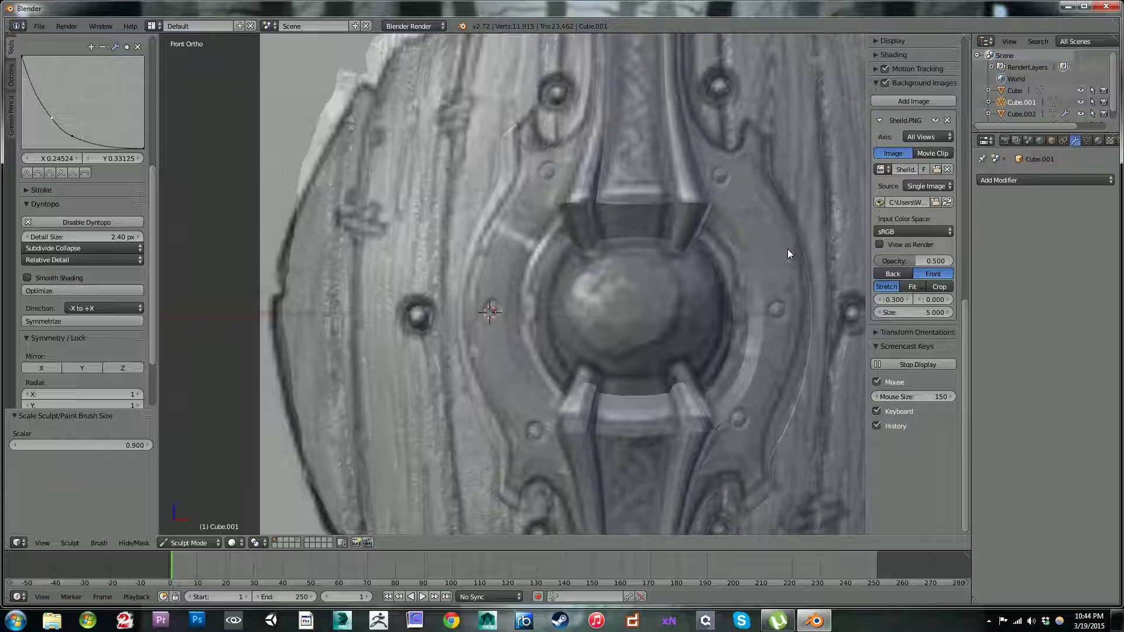
pyautogui.press(']')
pyautogui.keyDown('ctrl'); pyautogui.moveTo(772, 247); pyautogui.dragTo(779, 328); pyautogui.keyUp('ctrl')
pyautogui.keyDown('ctrl'); pyautogui.moveTo(823, 252); pyautogui.dragTo(784, 419); pyautogui.keyUp('ctrl')
pyautogui.hotkey('ctrl', 'z')
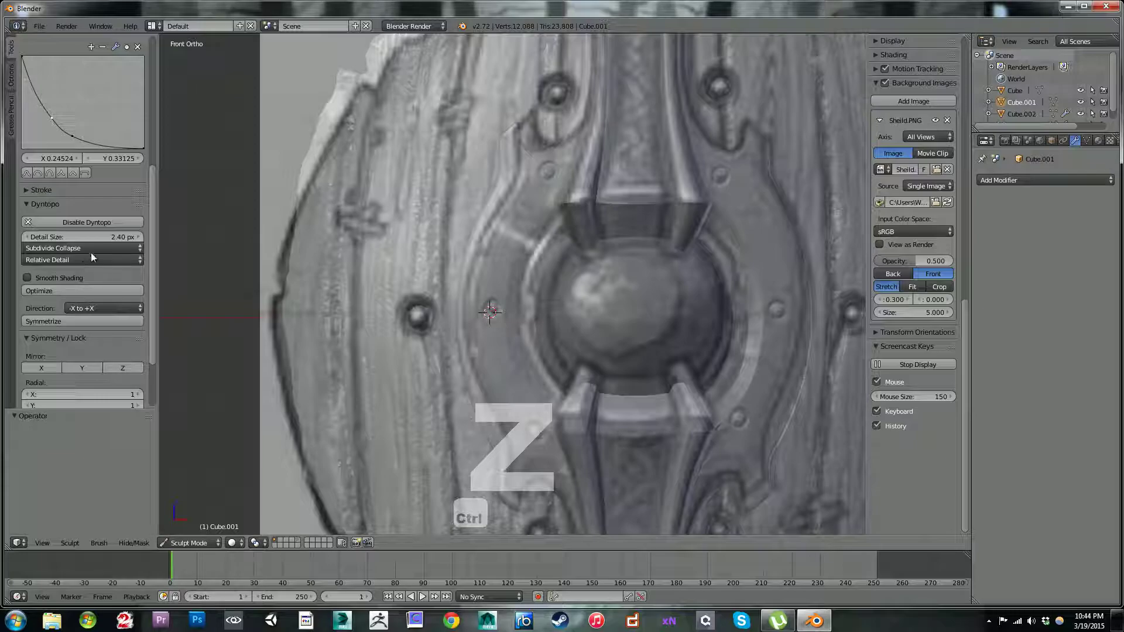
# Step: Set the Dyntopo detail size to 0.70 px and sculpt short scratches and dents across the ring's arms and the vertical bars
pyautogui.moveTo(89, 233); pyautogui.dragTo(70, 233)
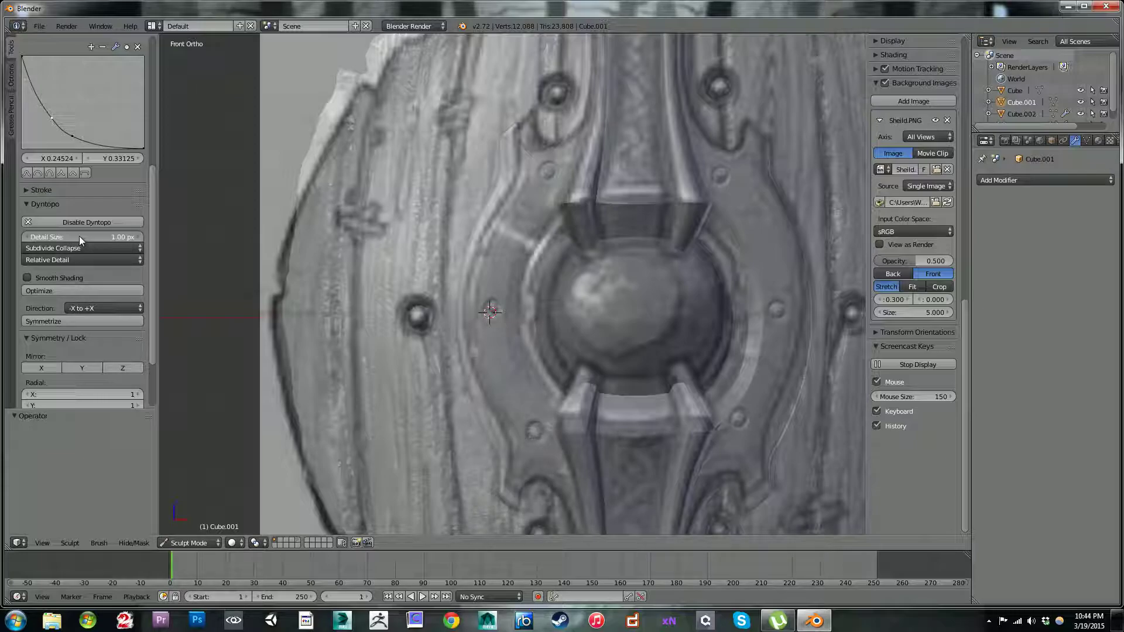
pyautogui.moveTo(62, 236); pyautogui.dragTo(90, 232)
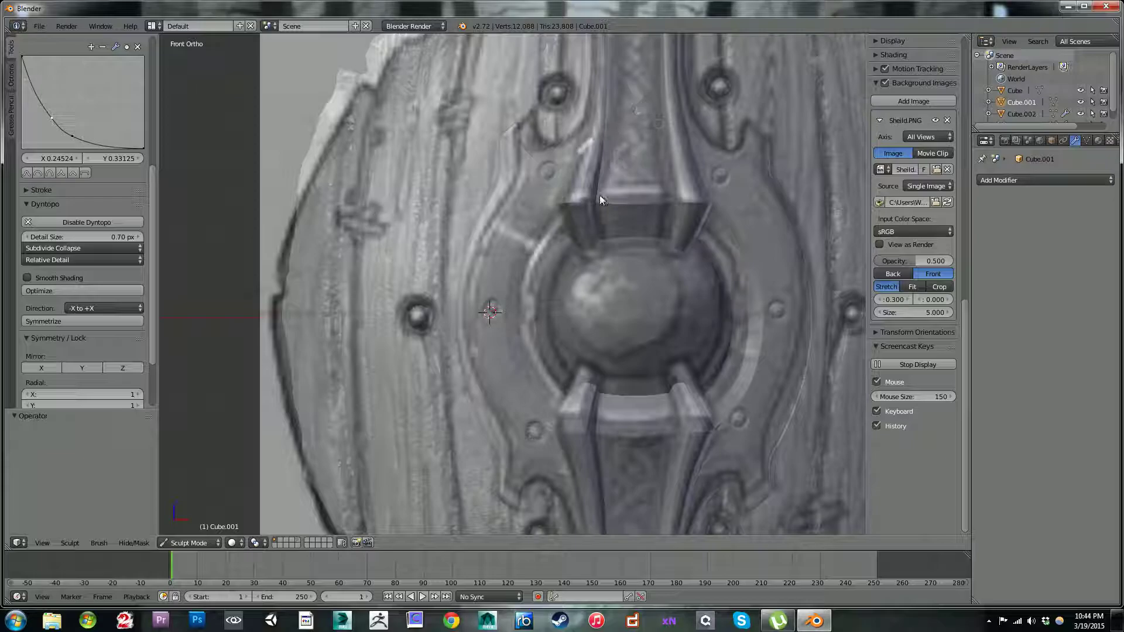
pyautogui.keyDown('ctrl'); pyautogui.moveTo(775, 224); pyautogui.dragTo(751, 267); pyautogui.keyUp('ctrl')
pyautogui.keyDown('ctrl'); pyautogui.moveTo(772, 388); pyautogui.dragTo(686, 364); pyautogui.keyUp('ctrl')
pyautogui.moveTo(501, 275)
pyautogui.keyDown('ctrl'); pyautogui.mouseDown()
pyautogui.moveTo(520, 306)
pyautogui.moveTo(524, 423)
pyautogui.moveTo(525, 384)
pyautogui.mouseUp(); pyautogui.keyUp('ctrl')
pyautogui.moveTo(518, 339)
pyautogui.keyDown('ctrl'); pyautogui.mouseDown()
pyautogui.moveTo(522, 350)
pyautogui.moveTo(549, 197)
pyautogui.mouseUp(); pyautogui.keyUp('ctrl')
pyautogui.moveTo(526, 262)
pyautogui.keyDown('ctrl'); pyautogui.mouseDown()
pyautogui.moveTo(537, 248)
pyautogui.moveTo(497, 226)
pyautogui.mouseUp(); pyautogui.keyUp('ctrl')
pyautogui.keyDown('ctrl'); pyautogui.moveTo(737, 165); pyautogui.dragTo(707, 216); pyautogui.keyUp('ctrl')
pyautogui.moveTo(682, 170)
pyautogui.keyDown('ctrl'); pyautogui.mouseDown()
pyautogui.moveTo(587, 178)
pyautogui.moveTo(582, 237)
pyautogui.moveTo(578, 226)
pyautogui.moveTo(638, 222)
pyautogui.mouseUp(); pyautogui.keyUp('ctrl')
pyautogui.keyDown('ctrl'); pyautogui.moveTo(603, 214); pyautogui.dragTo(675, 175); pyautogui.keyUp('ctrl')
pyautogui.moveTo(655, 374)
pyautogui.keyDown('ctrl'); pyautogui.mouseDown()
pyautogui.moveTo(683, 410)
pyautogui.moveTo(683, 384)
pyautogui.moveTo(701, 438)
pyautogui.moveTo(763, 318)
pyautogui.mouseUp(); pyautogui.keyUp('ctrl')
pyautogui.moveTo(714, 464)
pyautogui.keyDown('ctrl'); pyautogui.mouseDown()
pyautogui.moveTo(691, 508)
pyautogui.moveTo(769, 442)
pyautogui.mouseUp(); pyautogui.keyUp('ctrl')
pyautogui.moveTo(769, 387)
pyautogui.keyDown('ctrl'); pyautogui.mouseDown()
pyautogui.moveTo(770, 416)
pyautogui.moveTo(774, 392)
pyautogui.mouseUp(); pyautogui.keyUp('ctrl')
pyautogui.moveTo(516, 415)
pyautogui.keyDown('ctrl'); pyautogui.mouseDown()
pyautogui.moveTo(538, 257)
pyautogui.moveTo(488, 357)
pyautogui.mouseUp(); pyautogui.keyUp('ctrl')
pyautogui.moveTo(508, 214)
pyautogui.keyDown('ctrl'); pyautogui.mouseDown()
pyautogui.moveTo(529, 173)
pyautogui.moveTo(520, 161)
pyautogui.moveTo(502, 317)
pyautogui.mouseUp(); pyautogui.keyUp('ctrl')
pyautogui.keyDown('ctrl'); pyautogui.moveTo(553, 394); pyautogui.dragTo(549, 388); pyautogui.keyUp('ctrl')
pyautogui.keyDown('ctrl'); pyautogui.moveTo(732, 279); pyautogui.dragTo(708, 220); pyautogui.keyUp('ctrl')
pyautogui.moveTo(736, 350)
pyautogui.keyDown('ctrl'); pyautogui.mouseDown()
pyautogui.moveTo(720, 363)
pyautogui.moveTo(729, 396)
pyautogui.moveTo(674, 391)
pyautogui.mouseUp(); pyautogui.keyUp('ctrl')
pyautogui.moveTo(583, 129)
pyautogui.keyDown('ctrl'); pyautogui.mouseDown()
pyautogui.moveTo(588, 149)
pyautogui.moveTo(591, 4)
pyautogui.mouseUp(); pyautogui.keyUp('ctrl')
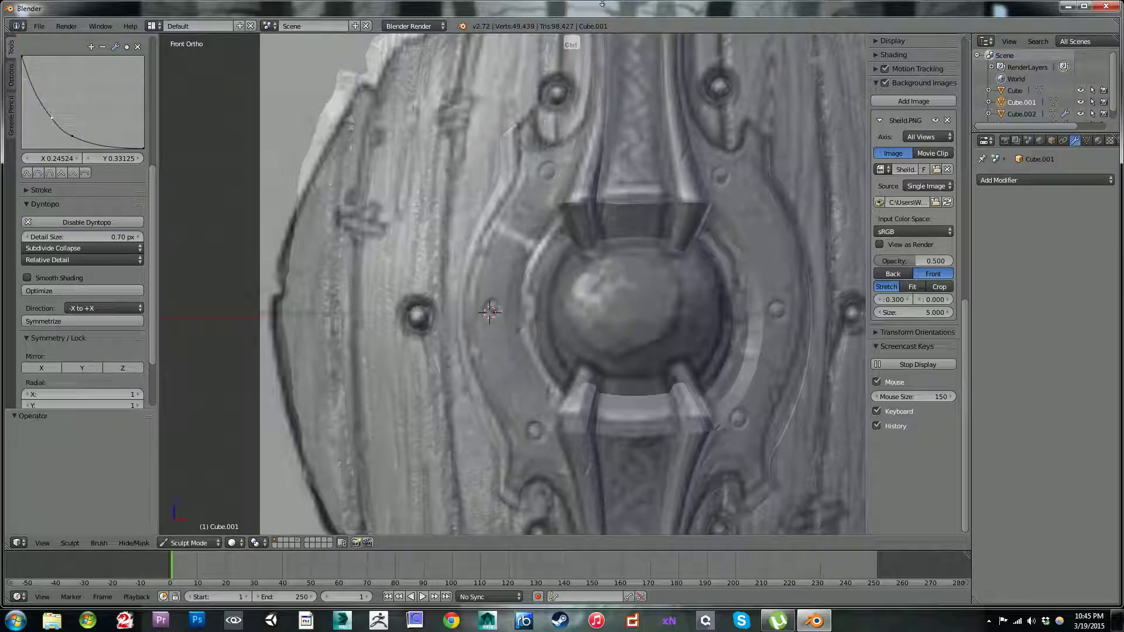
pyautogui.moveTo(458, 175); pyautogui.dragTo(492, 116, button='middle')
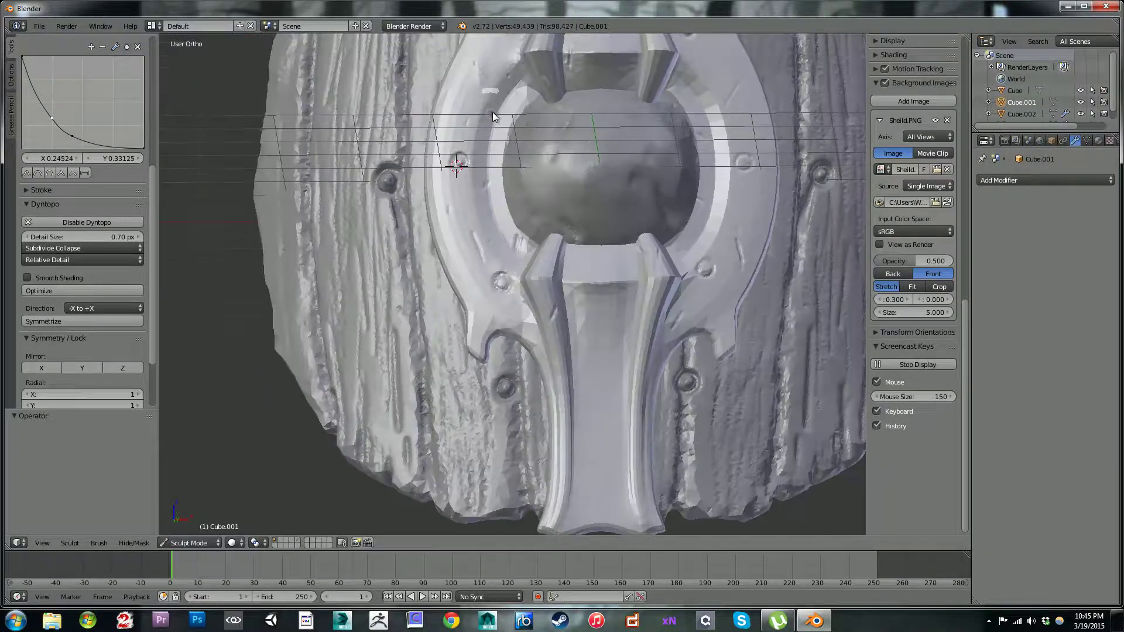
pyautogui.moveTo(578, 128); pyautogui.dragTo(584, 174, button='middle')
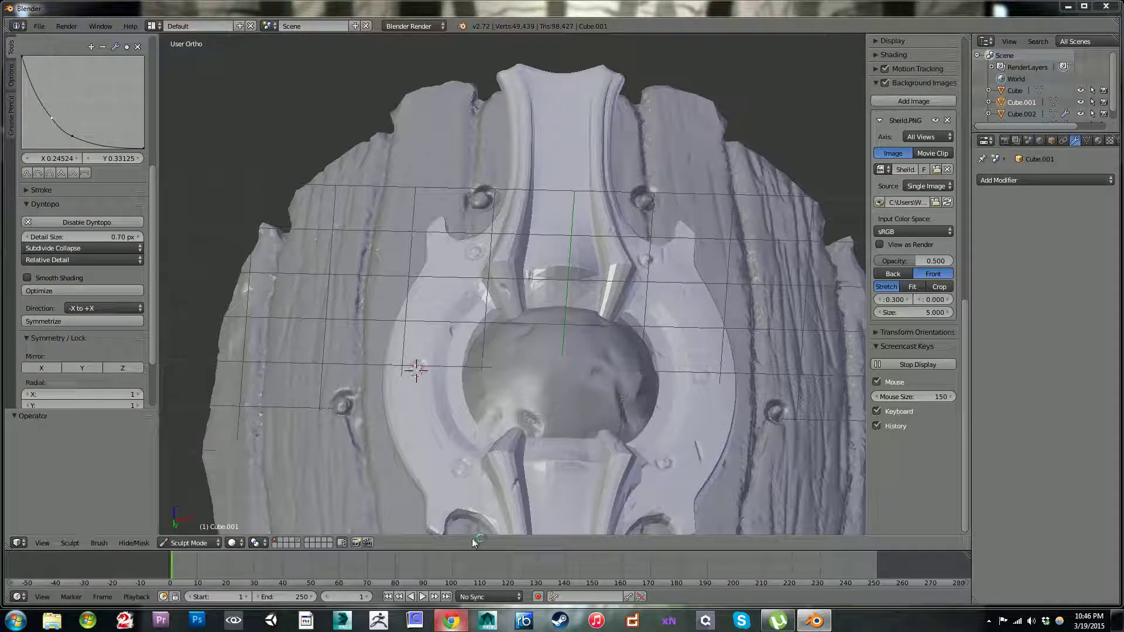
# Step: Switch to Chrome, maximize its window and search Google for "celtic designs"
pyautogui.click(451, 621)
pyautogui.moveTo(1123, 29); pyautogui.dragTo(458, 10)
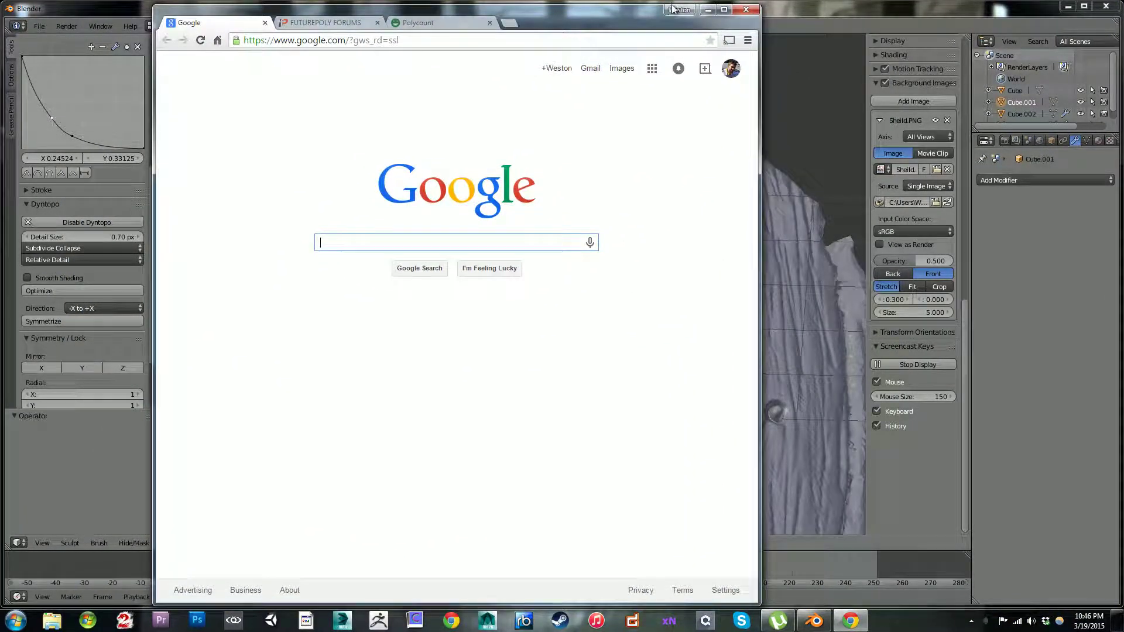
pyautogui.click(724, 9)
pyautogui.click(358, 25)
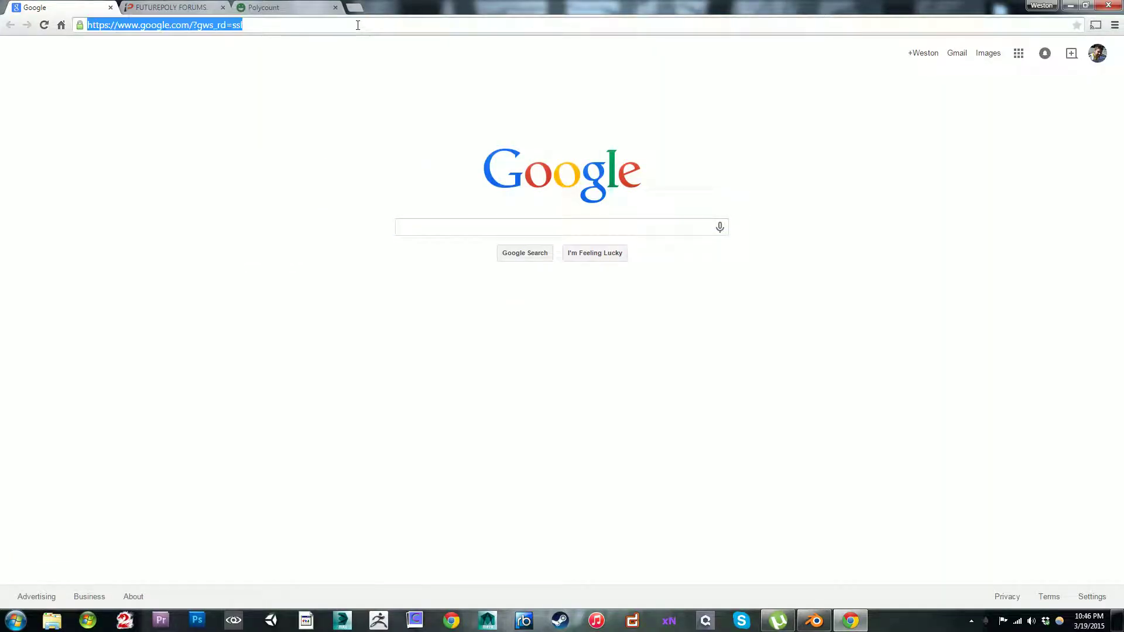
pyautogui.write('cletic')
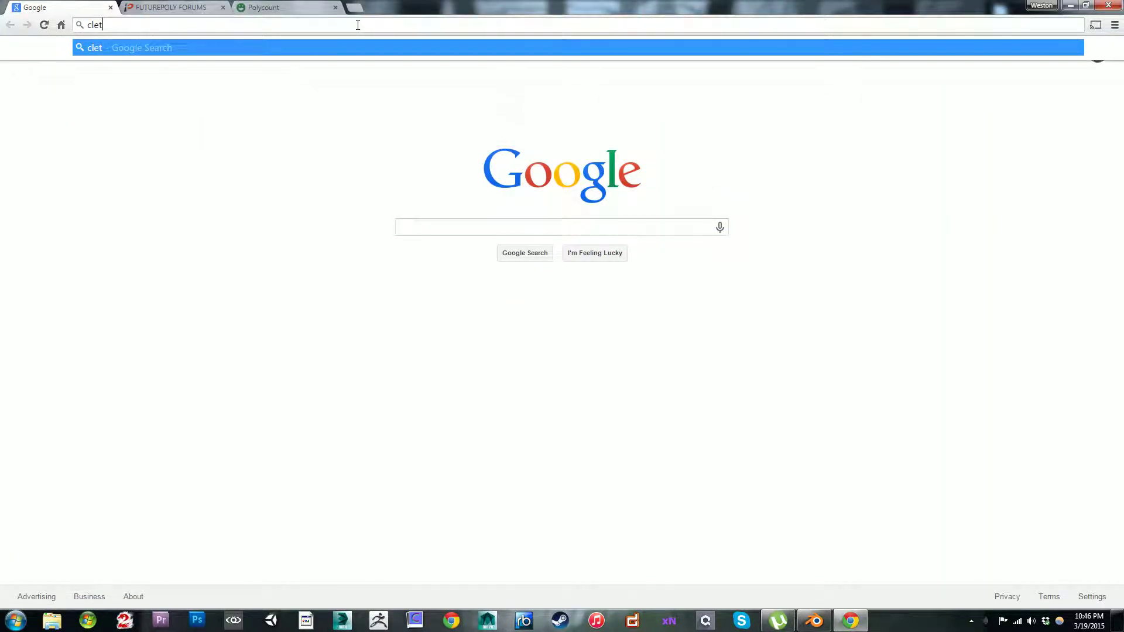
pyautogui.press('BackSpace')
pyautogui.press('BackSpace')
pyautogui.press('BackSpace')
pyautogui.press('BackSpace')
pyautogui.press('BackSpace')
pyautogui.press('BackSpace')
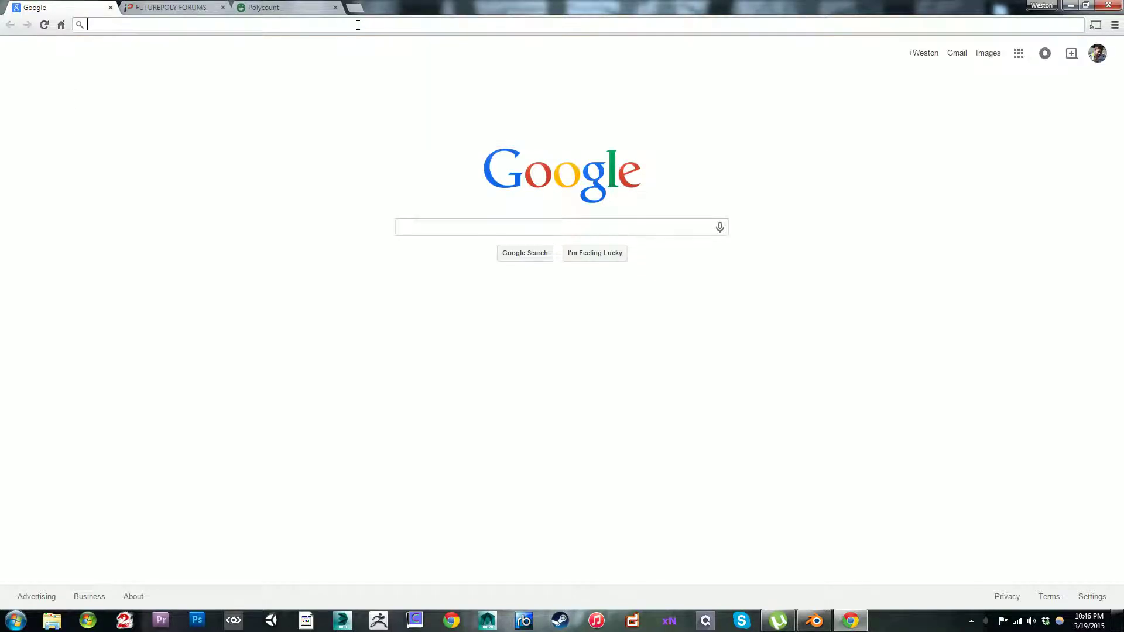
pyautogui.write('celtic ')
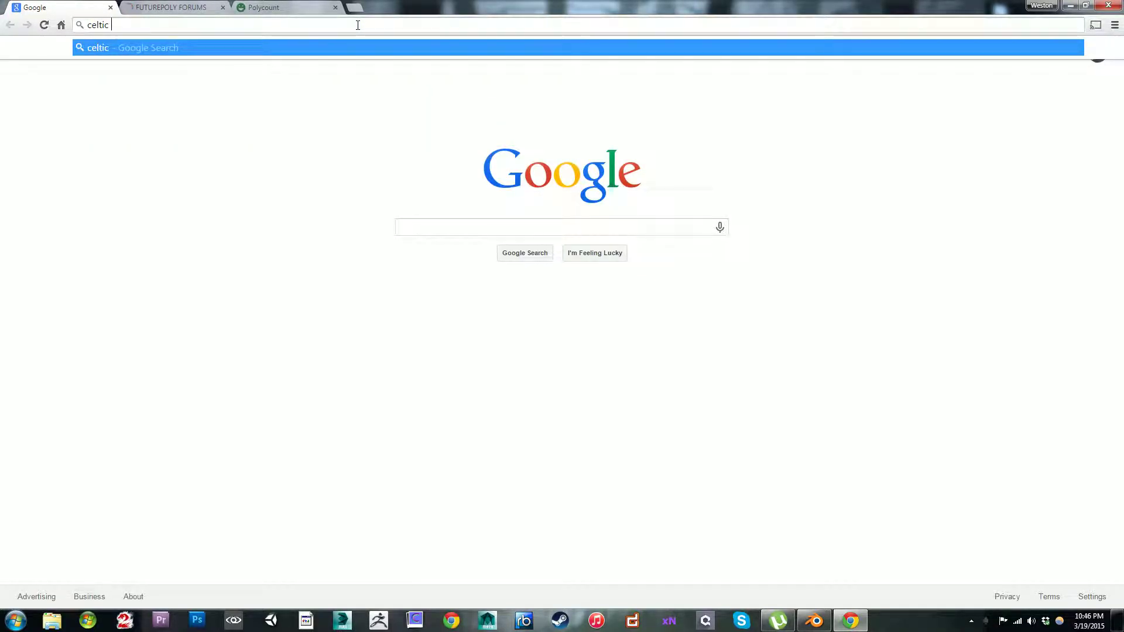
pyautogui.write('sesigns')
pyautogui.press('Return')
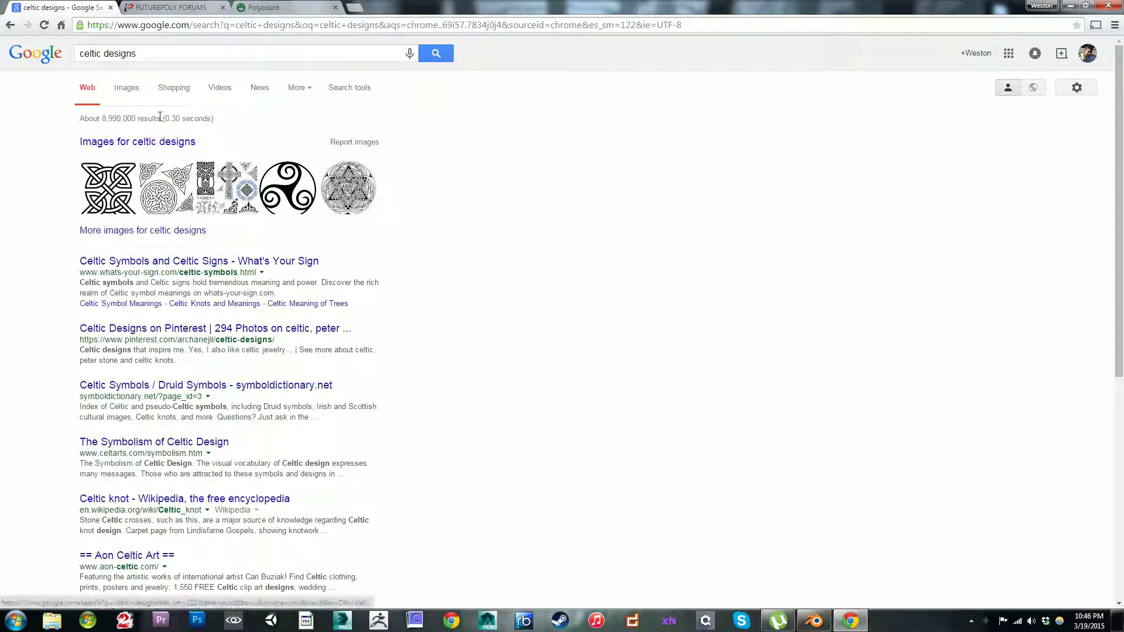
# Step: Open the image results for celtic designs and look through the knotwork patterns for an ornament for the shield's metal frame
pyautogui.click(150, 142)
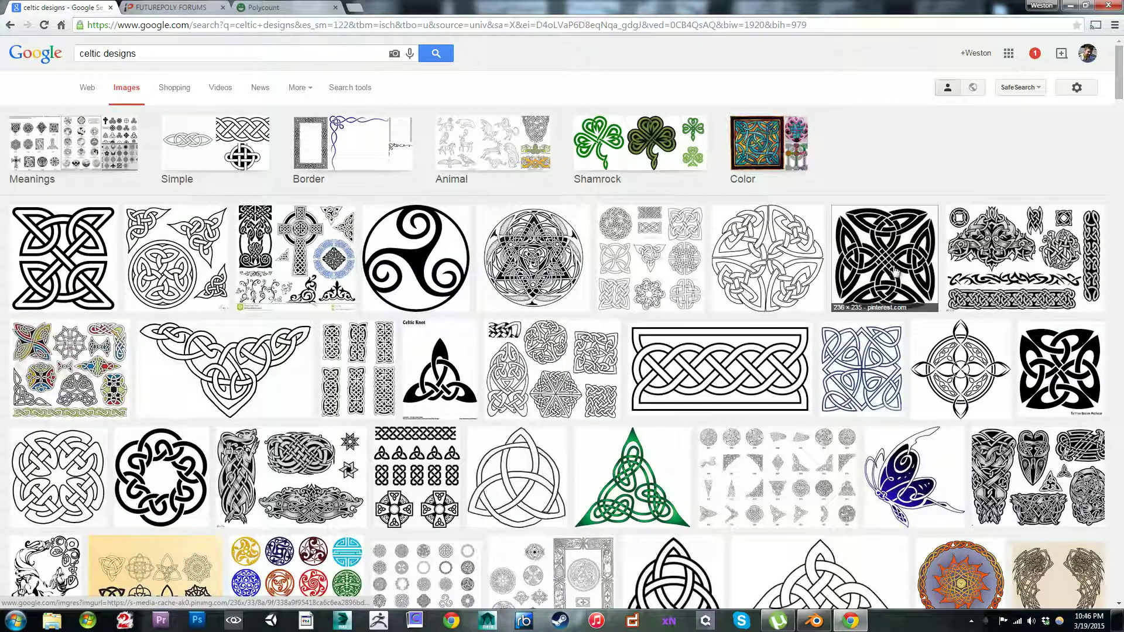
pyautogui.scroll(-8, 532, 311)
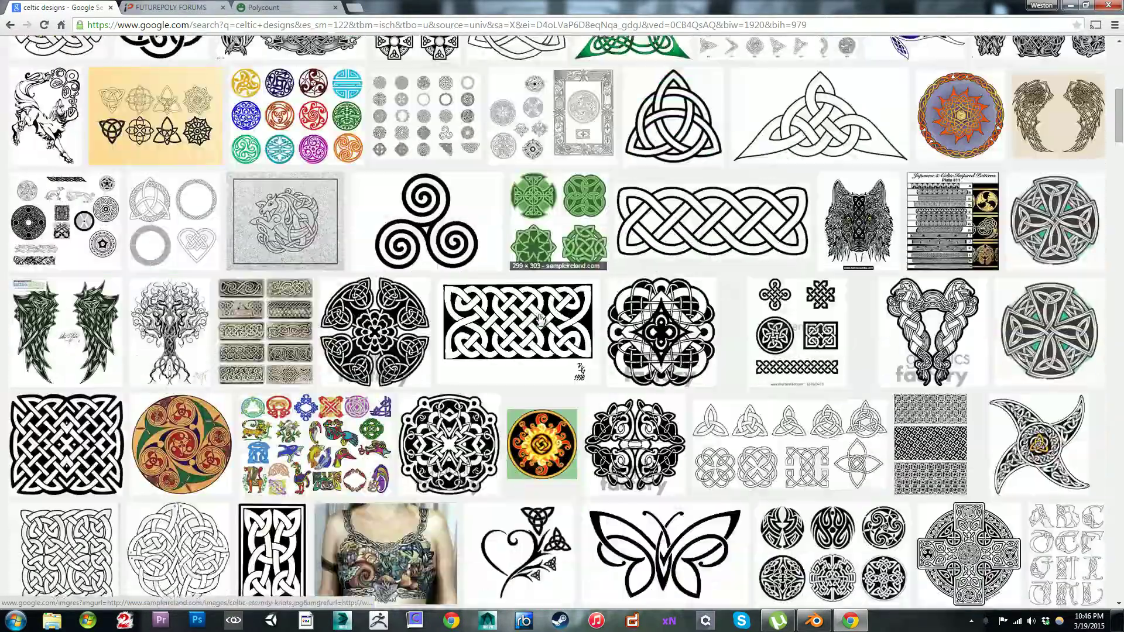
pyautogui.scroll(-2, 512, 271)
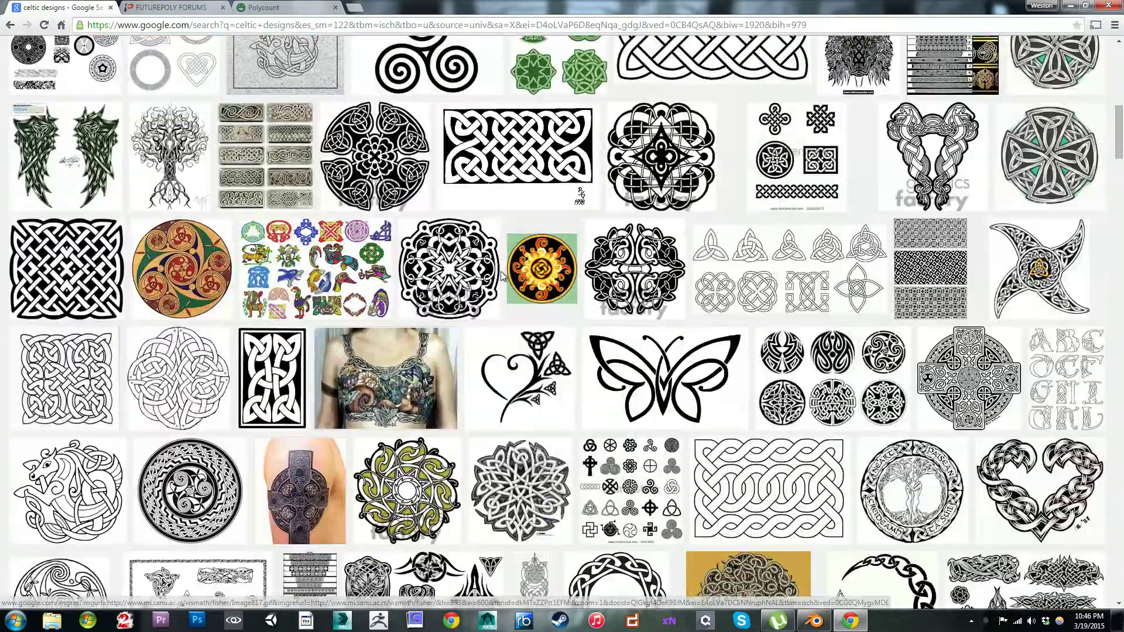
pyautogui.scroll(-3, 511, 272)
pyautogui.scroll(4, 512, 271)
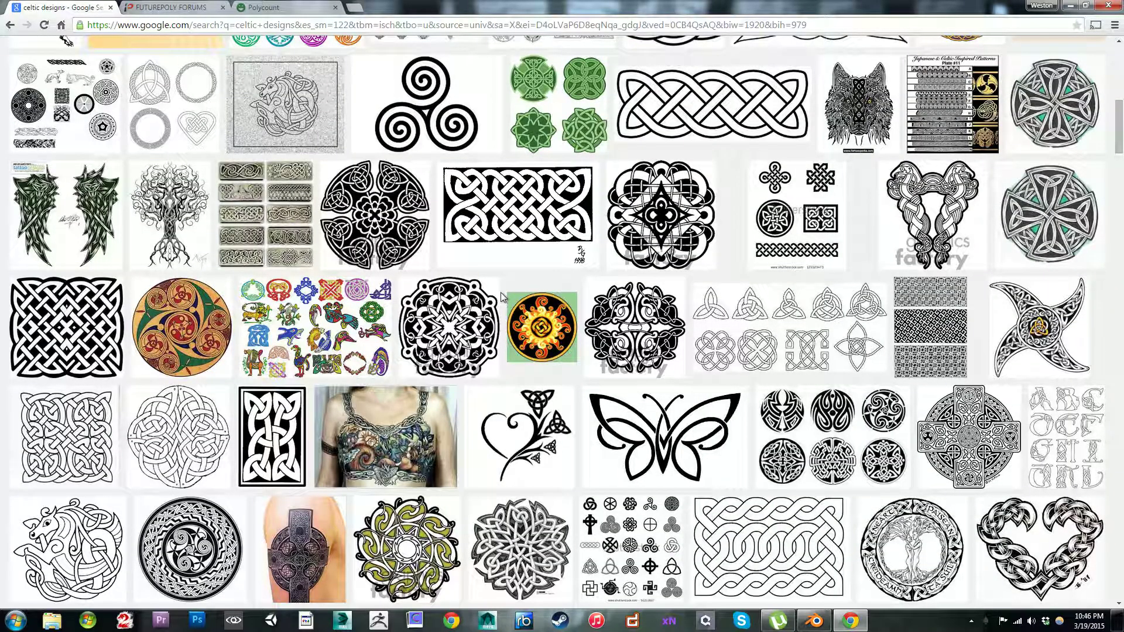
pyautogui.scroll(3, 525, 271)
pyautogui.scroll(-4, 572, 240)
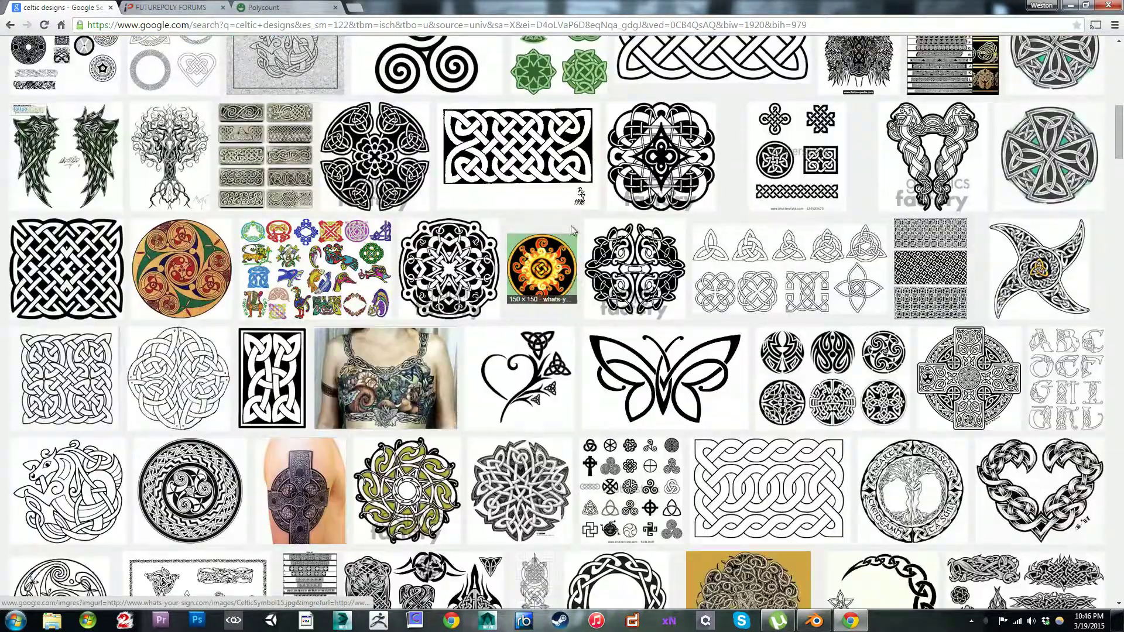
pyautogui.scroll(1, 440, 205)
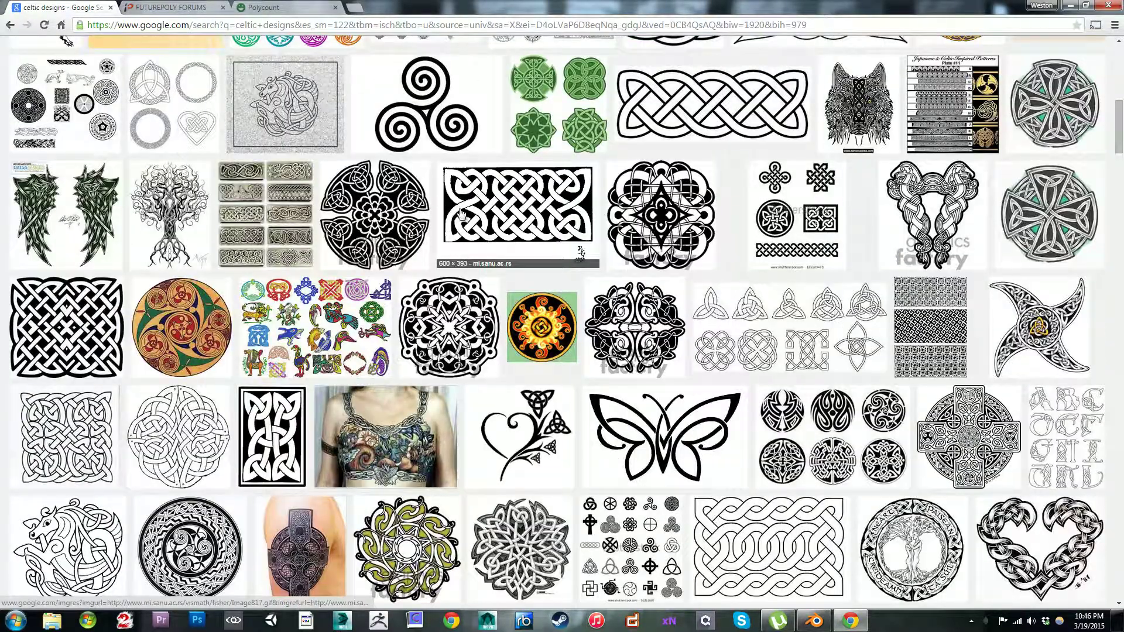
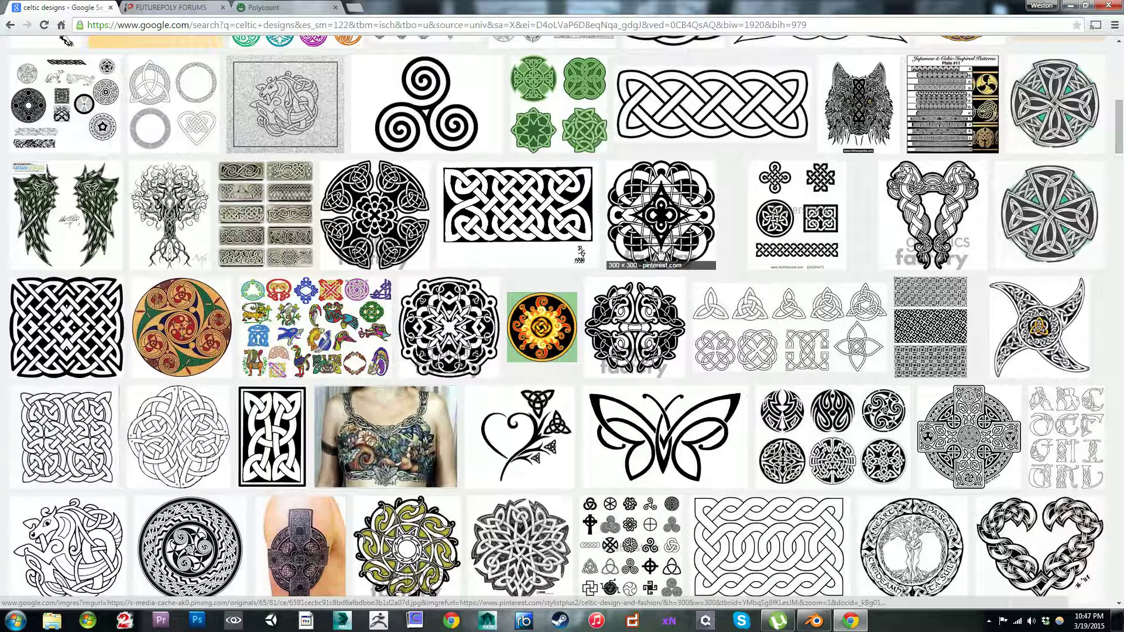
# Step: Examine the celtic designs image results further down for a pattern that suits the shield's metal frame
pyautogui.scroll(-6, 567, 253)
pyautogui.scroll(-4, 567, 253)
pyautogui.scroll(-4, 543, 241)
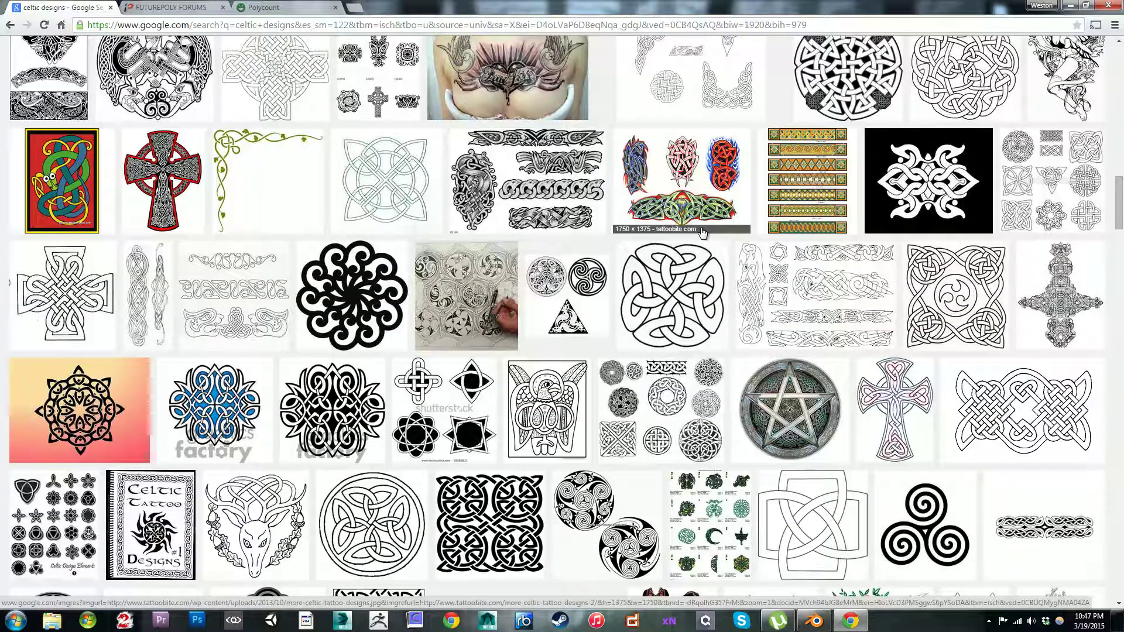
pyautogui.scroll(-8, 703, 232)
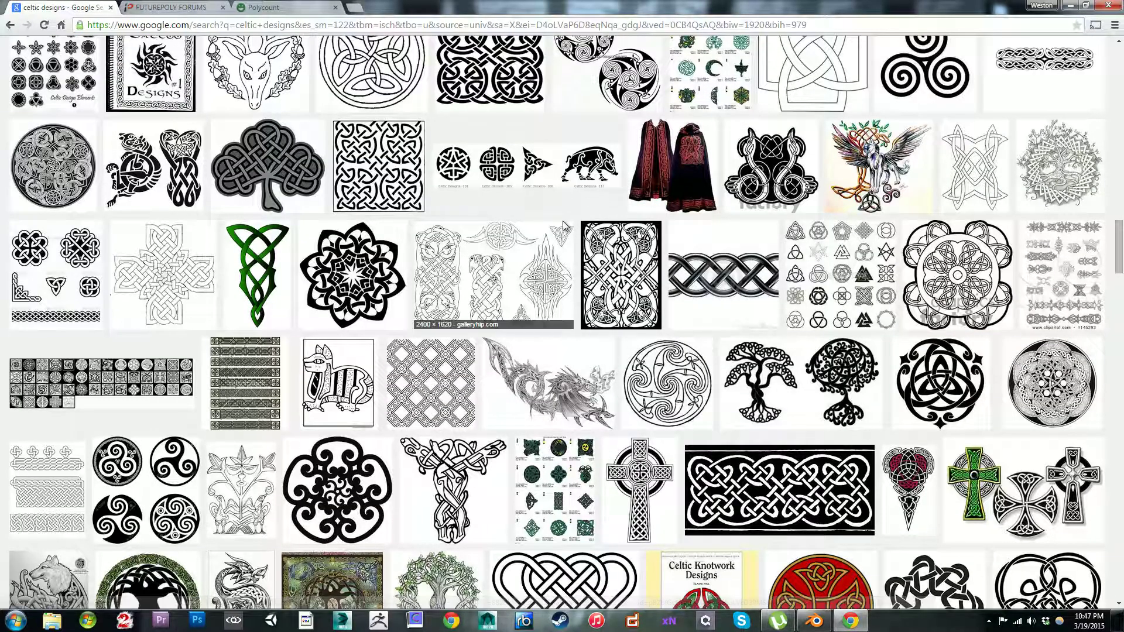
pyautogui.scroll(-3, 609, 193)
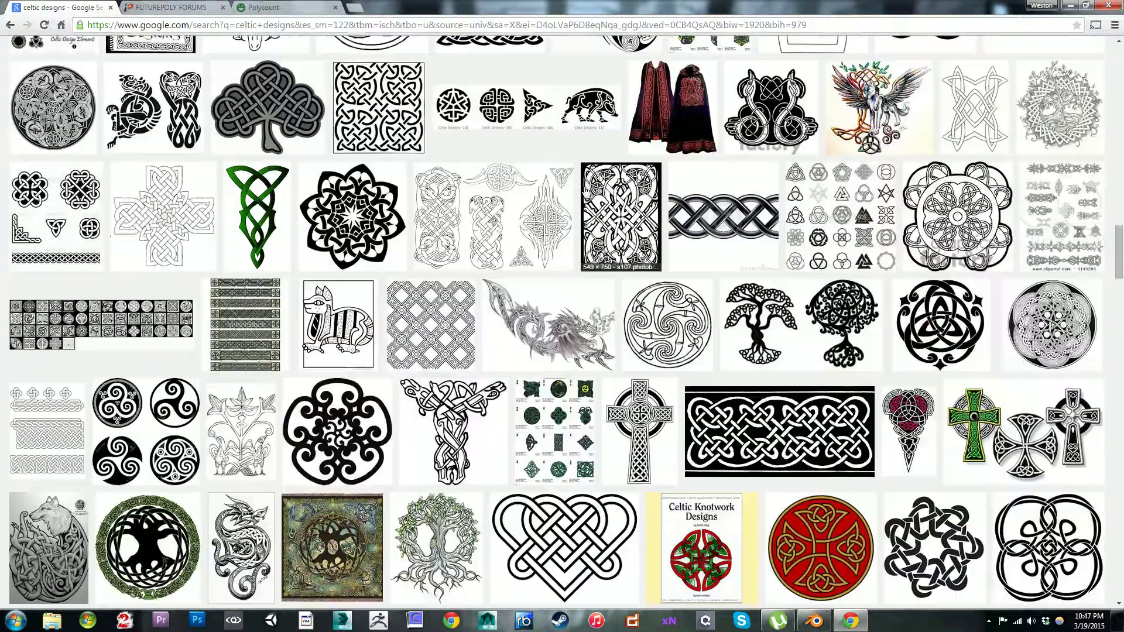
pyautogui.scroll(-2, 582, 204)
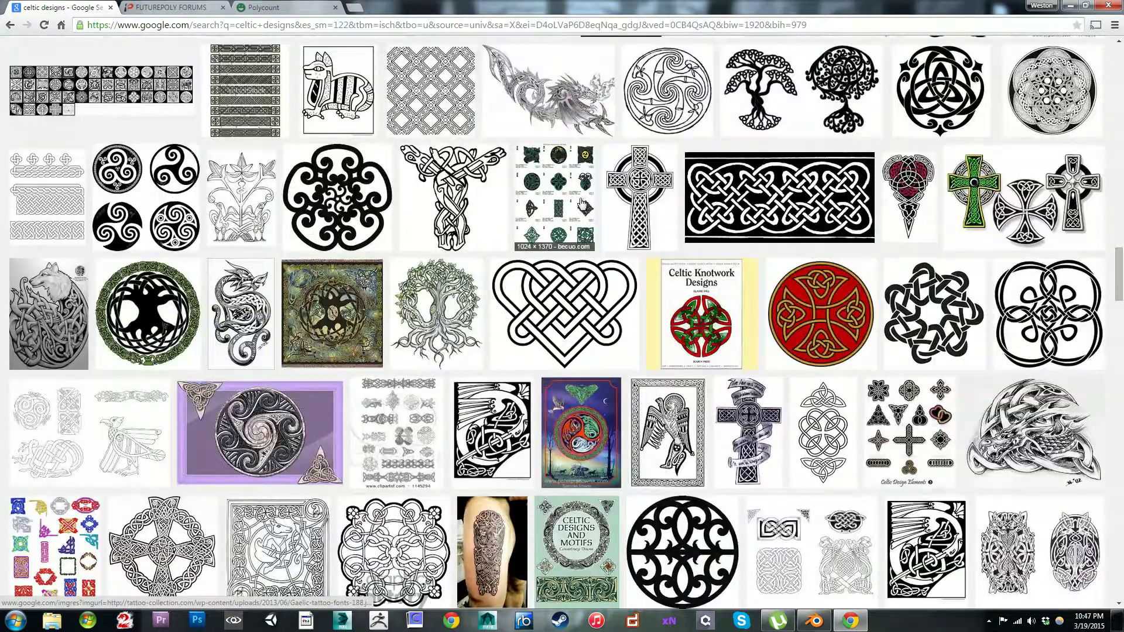
pyautogui.scroll(-5, 581, 203)
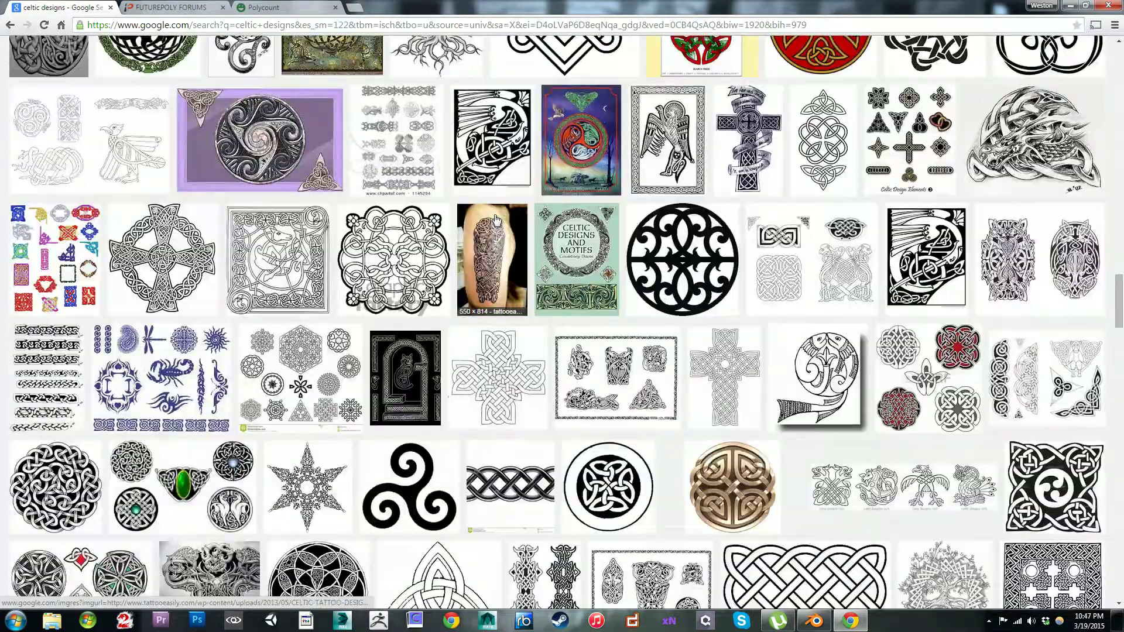
pyautogui.scroll(-7, 495, 219)
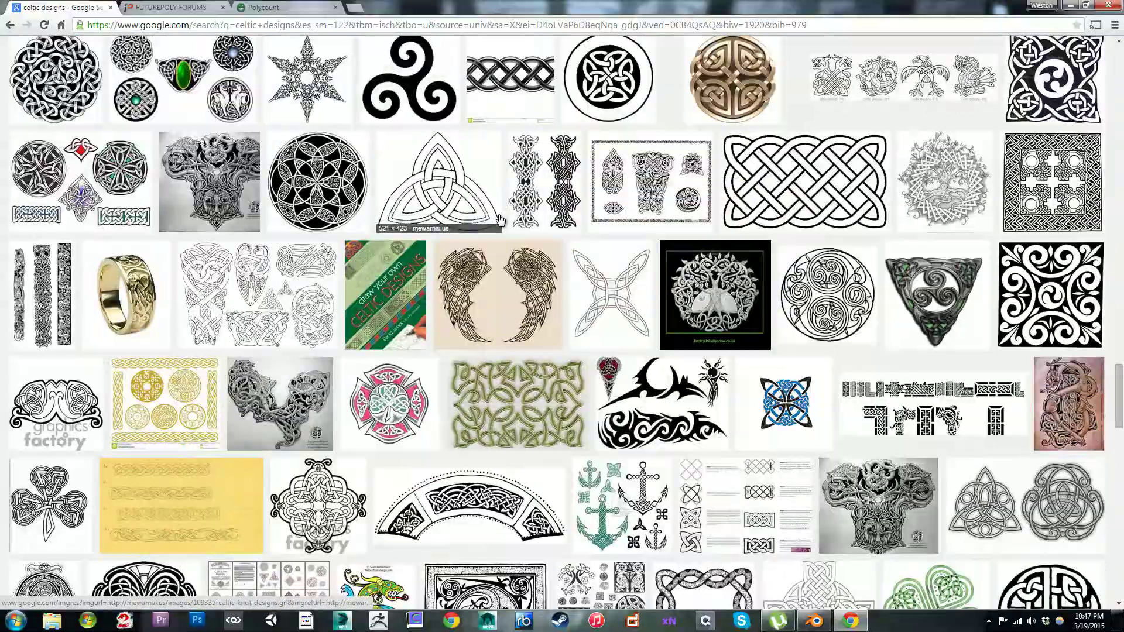
pyautogui.scroll(-6, 499, 220)
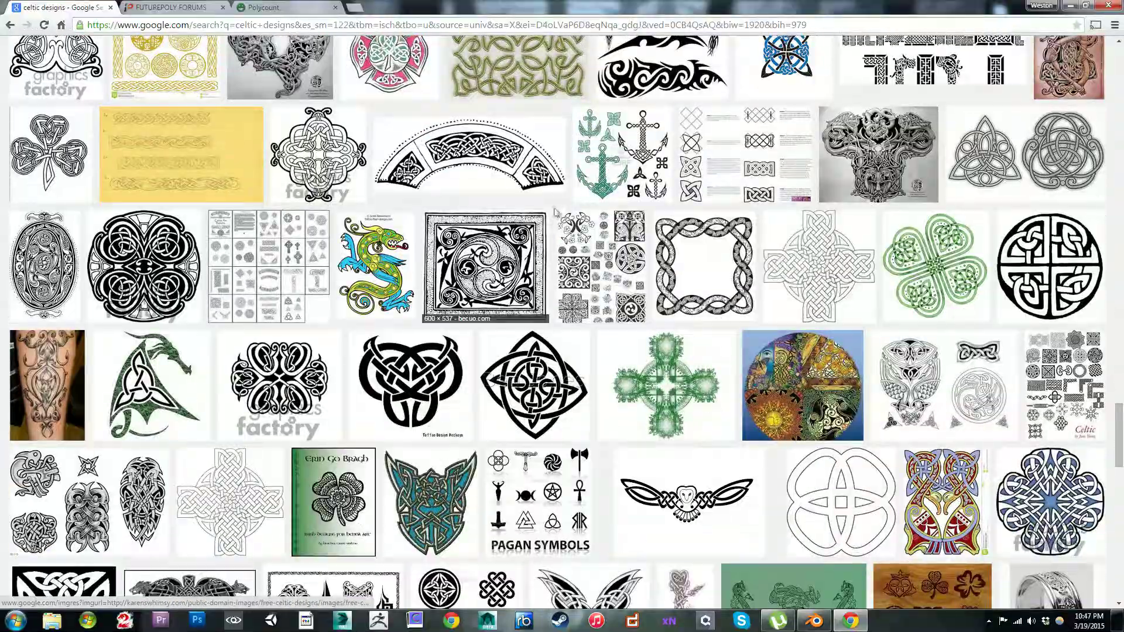
pyautogui.scroll(20, 547, 218)
pyautogui.scroll(5, 710, 244)
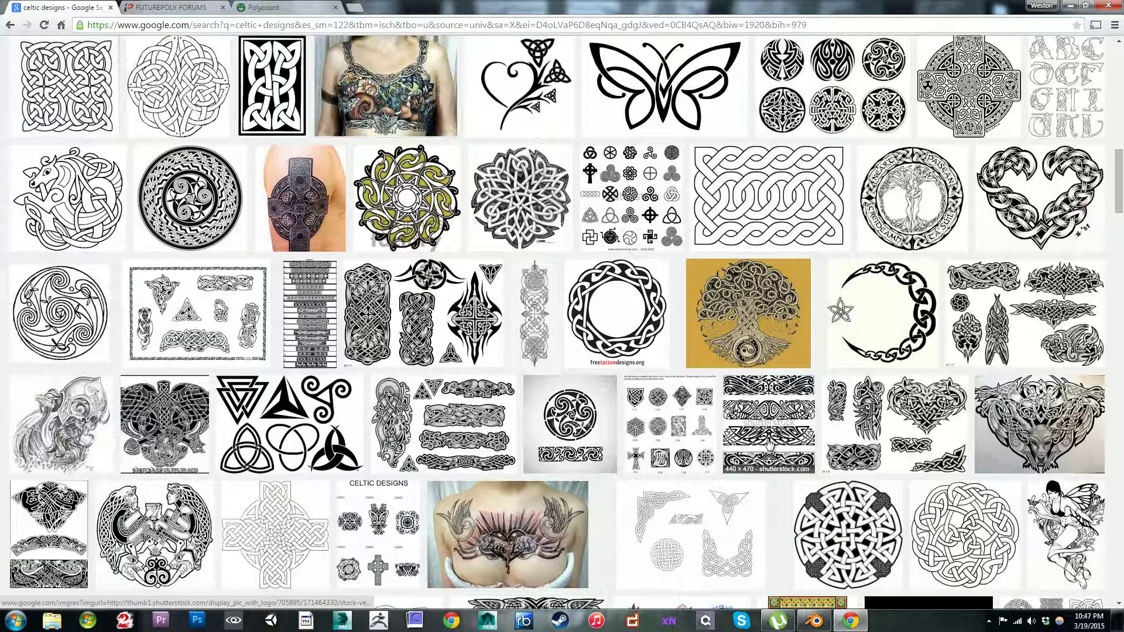
# Step: Preview the Shutterstock sheet of horizontal Celtic bands and compare its related band and animal designs, closing the preview
pyautogui.click(769, 431)
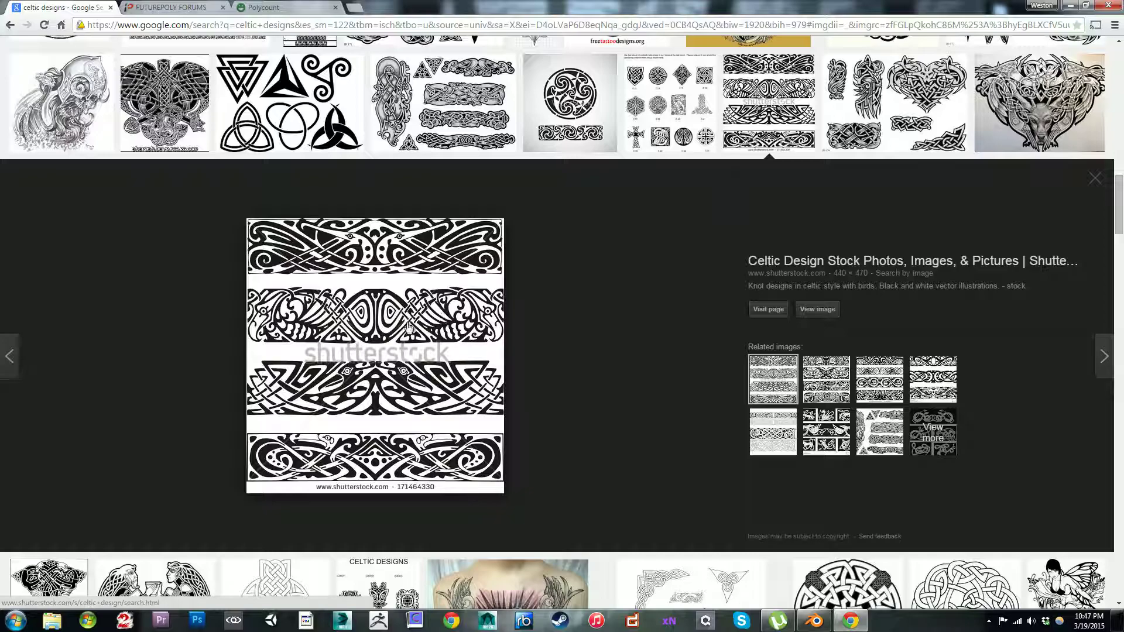
pyautogui.click(826, 386)
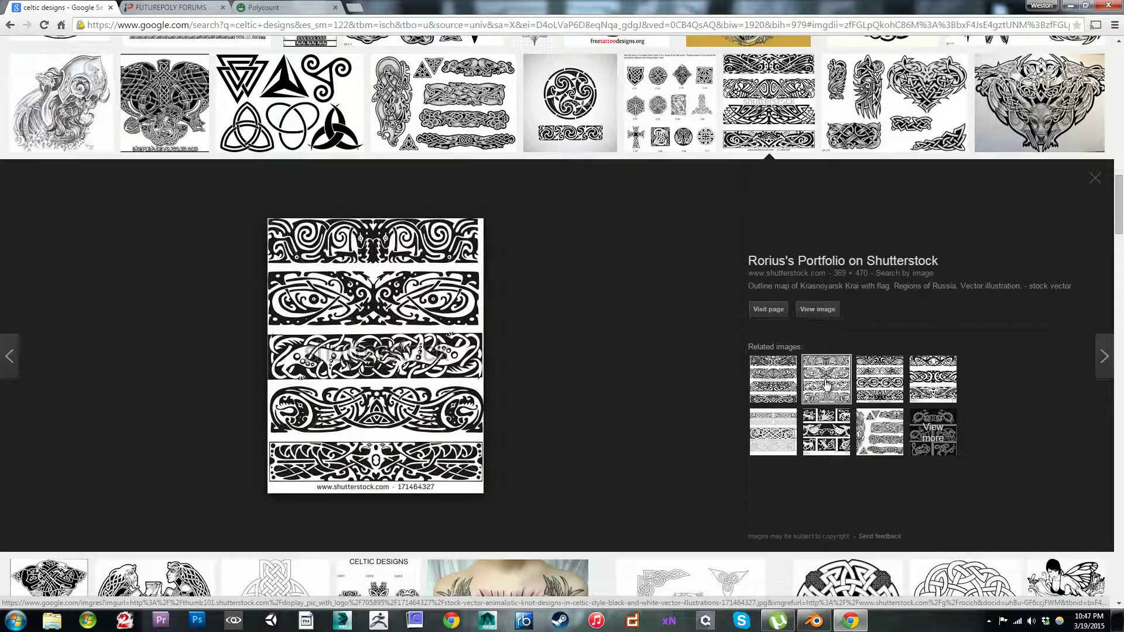
pyautogui.click(888, 387)
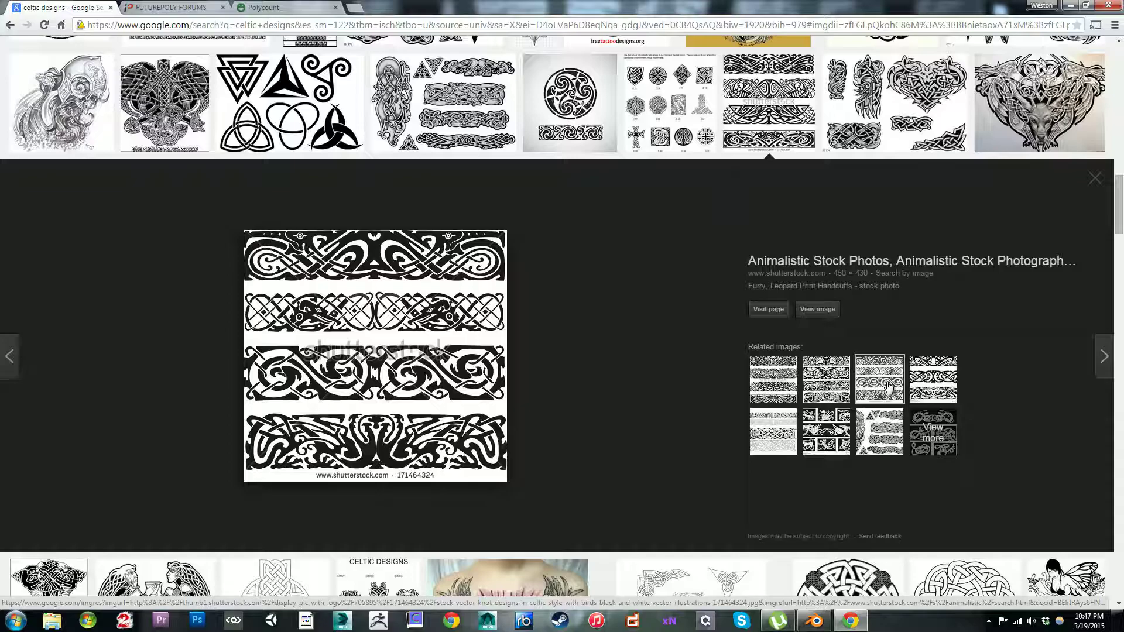
pyautogui.click(937, 380)
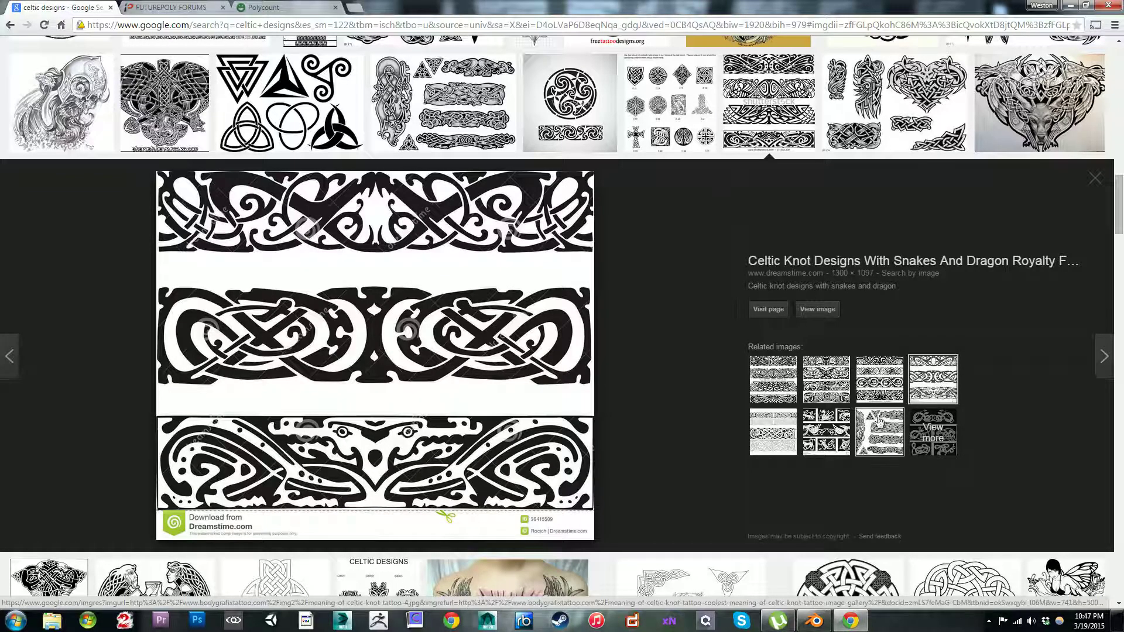
pyautogui.click(879, 433)
pyautogui.click(825, 444)
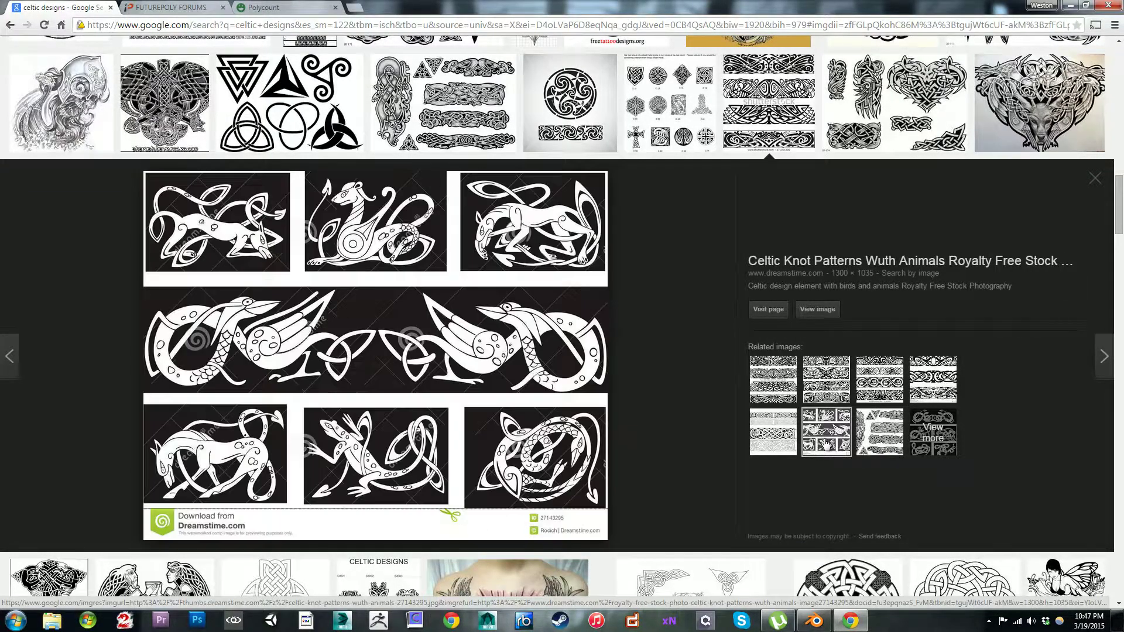
pyautogui.click(773, 443)
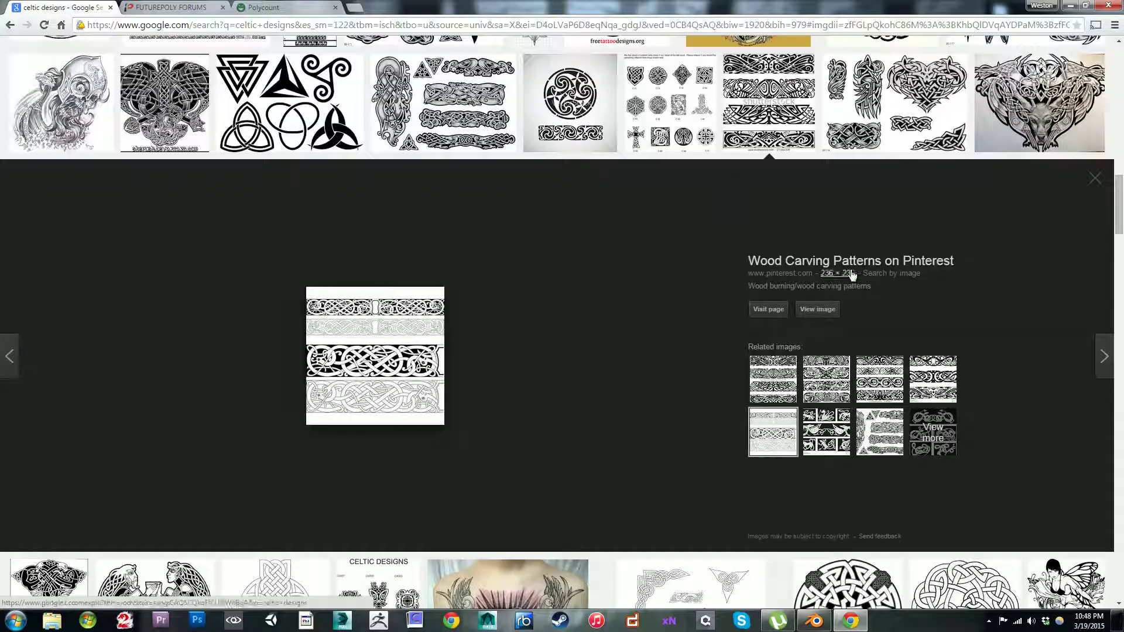
pyautogui.click(1098, 183)
# Step: Browse more of the knotwork results and preview the sheet of Celtic animal border strips, closing its preview
pyautogui.scroll(5, 881, 363)
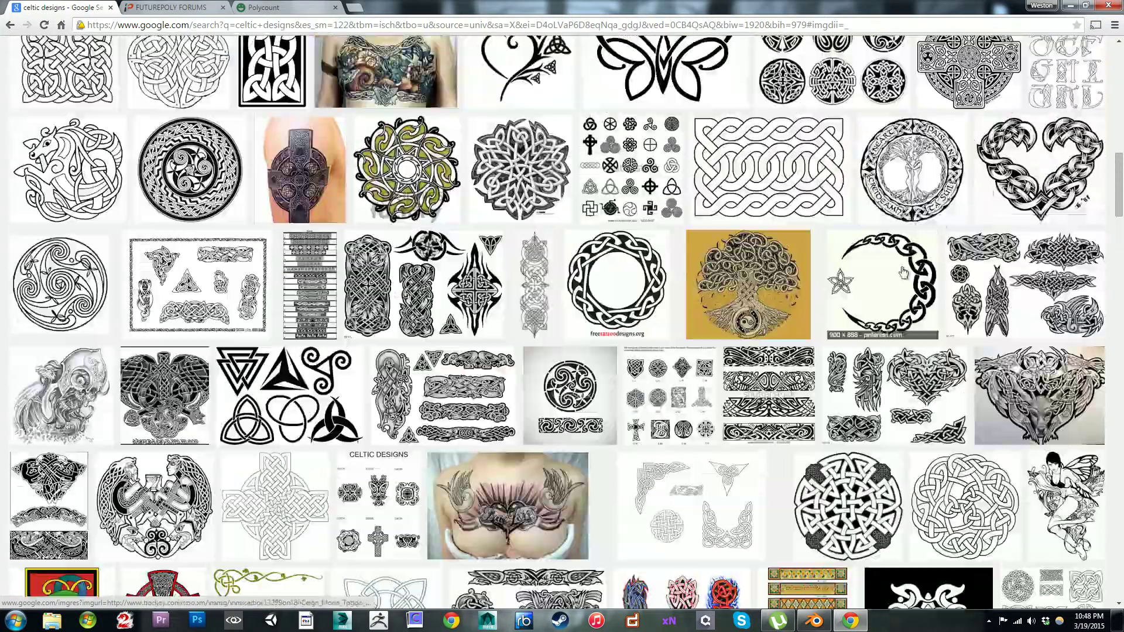
pyautogui.scroll(3, 881, 366)
pyautogui.scroll(15, 882, 366)
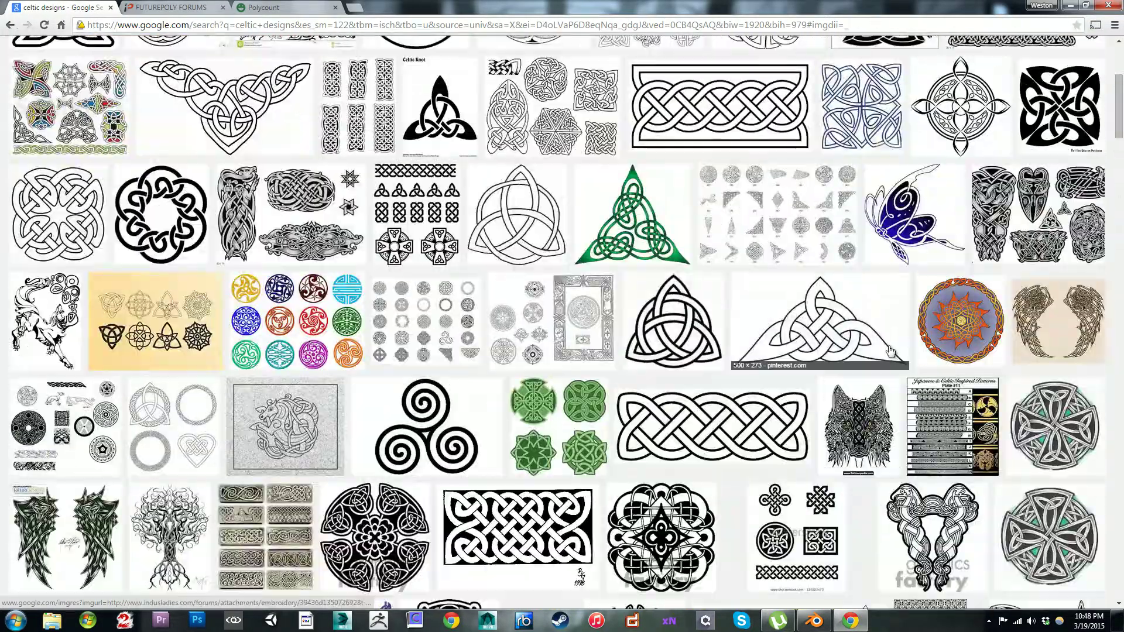
pyautogui.scroll(-20, 908, 305)
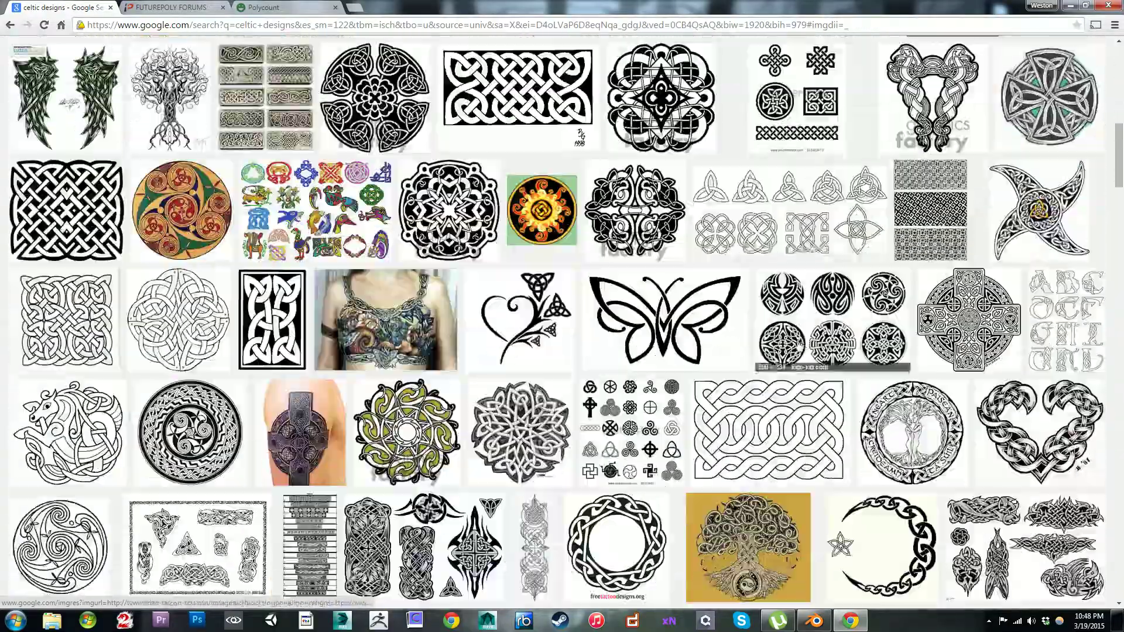
pyautogui.scroll(-7, 774, 375)
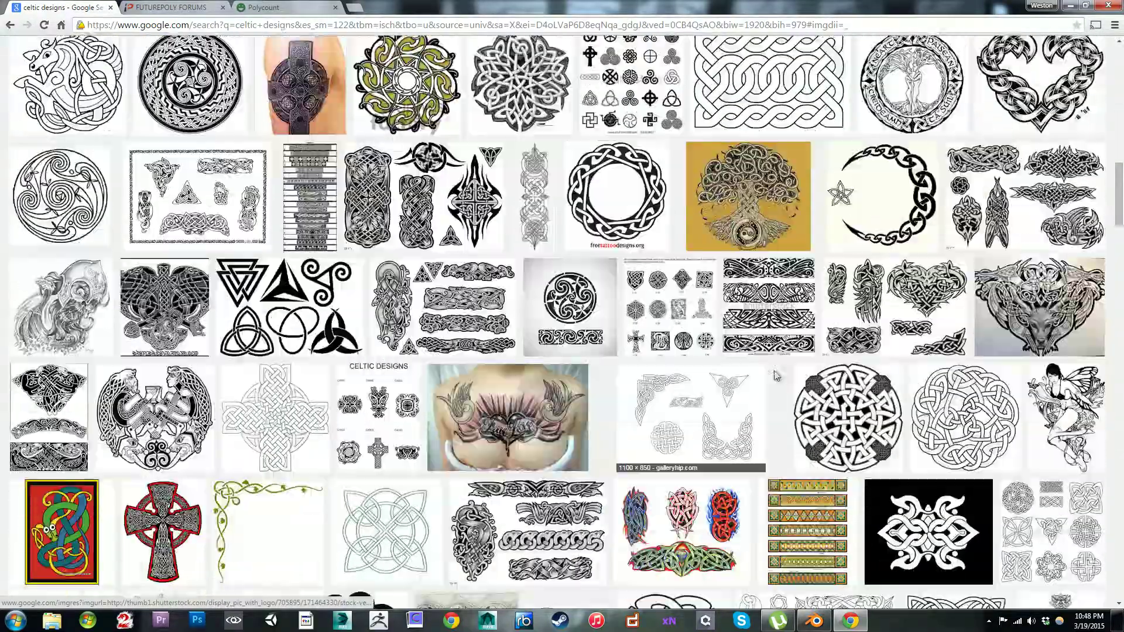
pyautogui.scroll(-4, 773, 378)
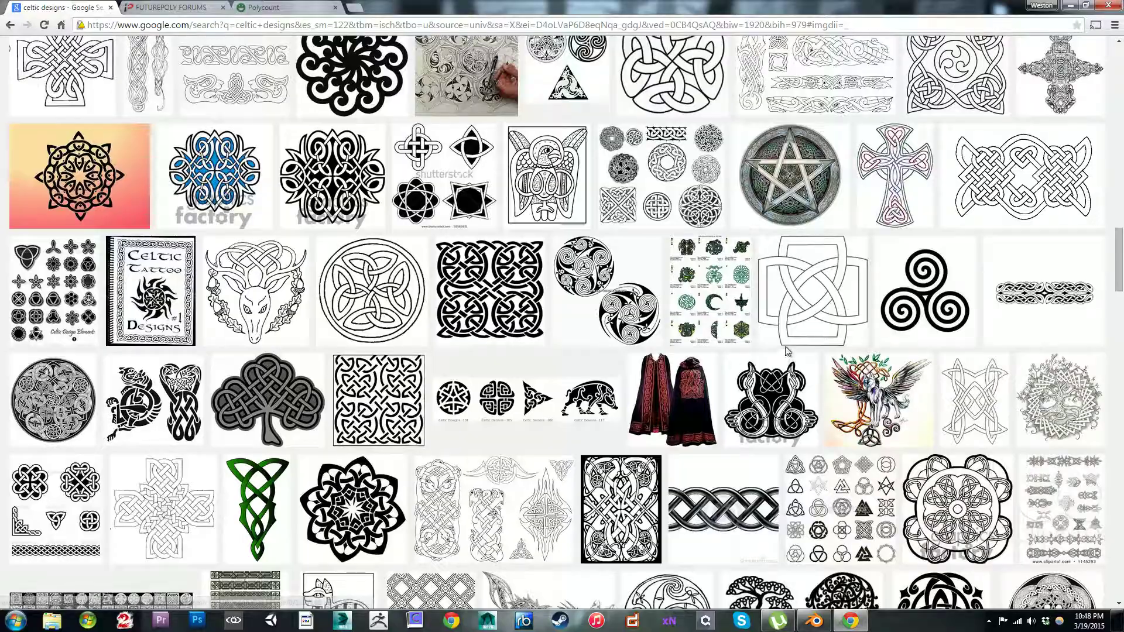
pyautogui.scroll(-5, 789, 349)
pyautogui.scroll(-5, 790, 350)
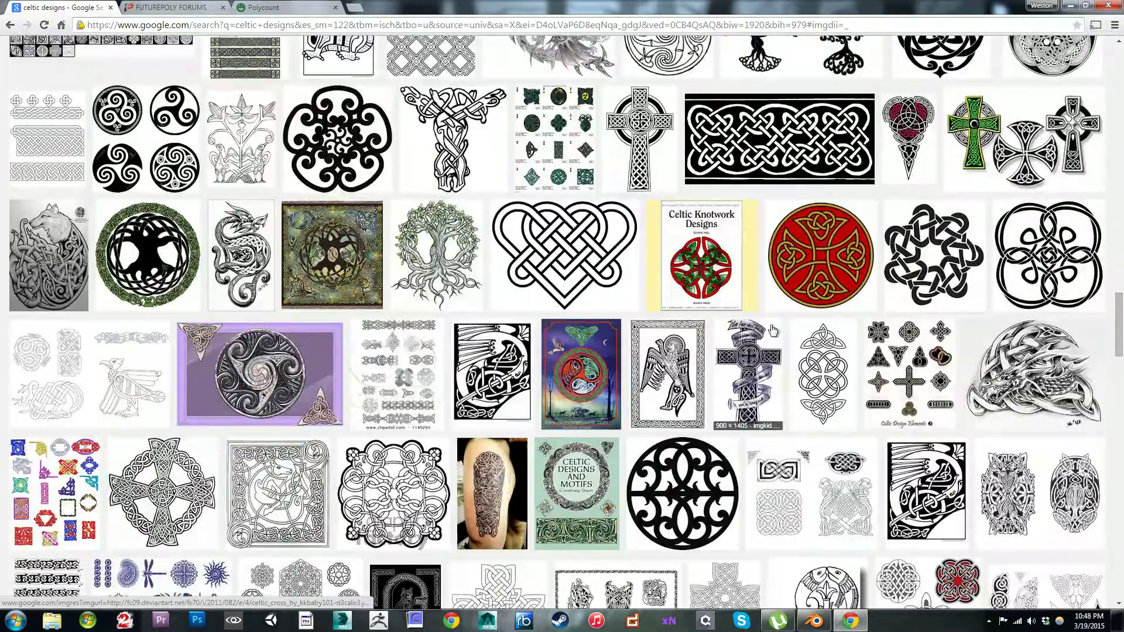
pyautogui.scroll(-8, 773, 331)
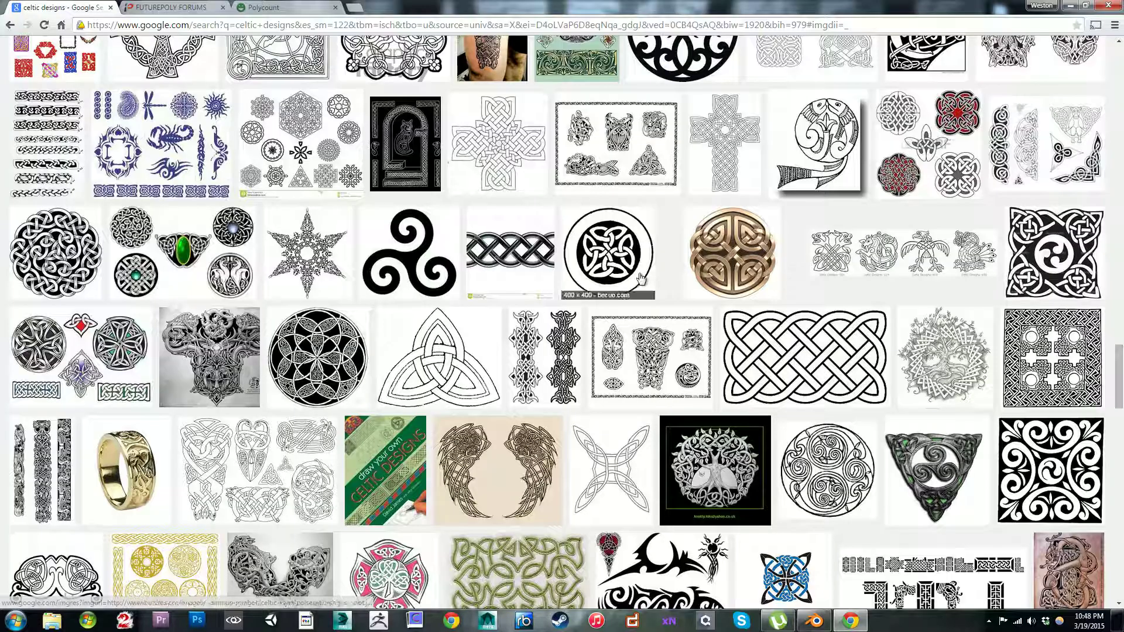
pyautogui.scroll(5, 620, 286)
pyautogui.scroll(5, 609, 286)
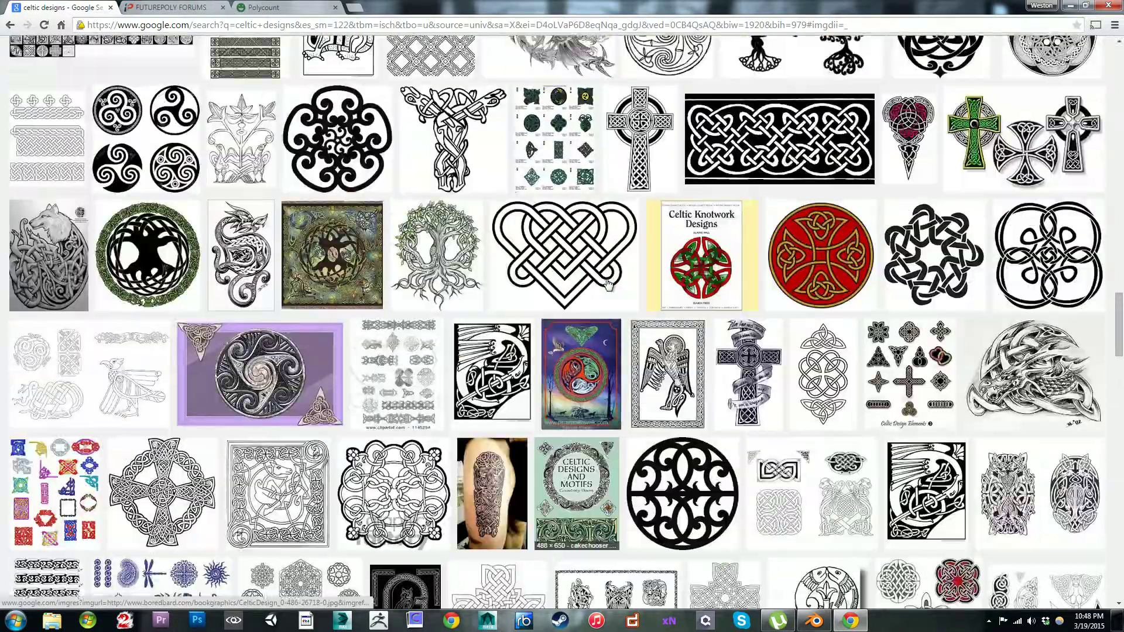
pyautogui.scroll(3, 606, 285)
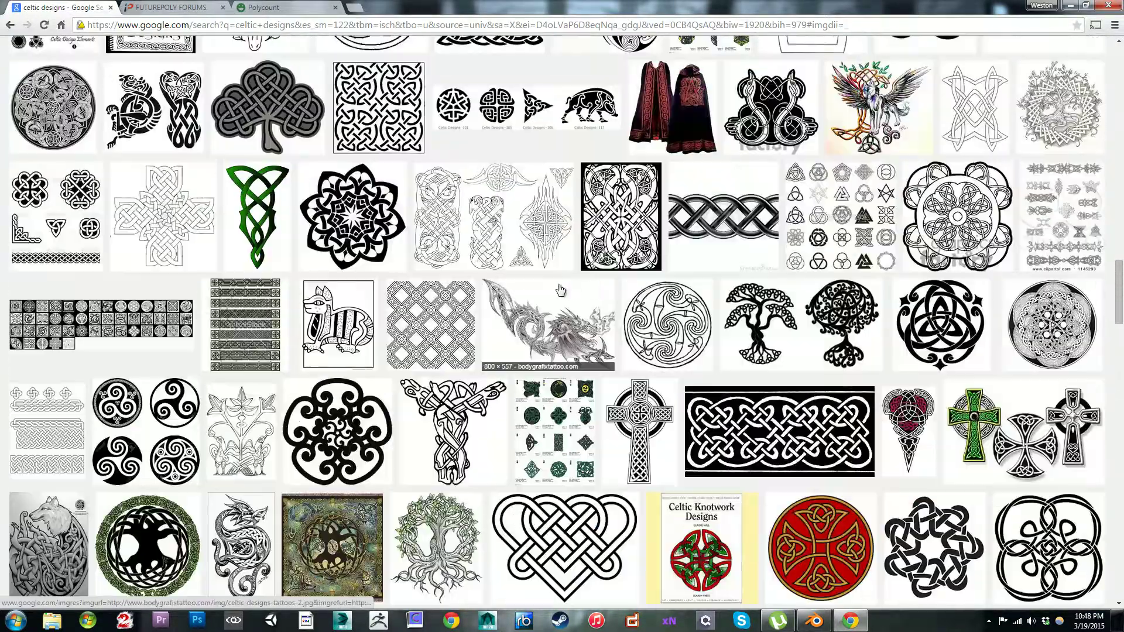
pyautogui.click(226, 309)
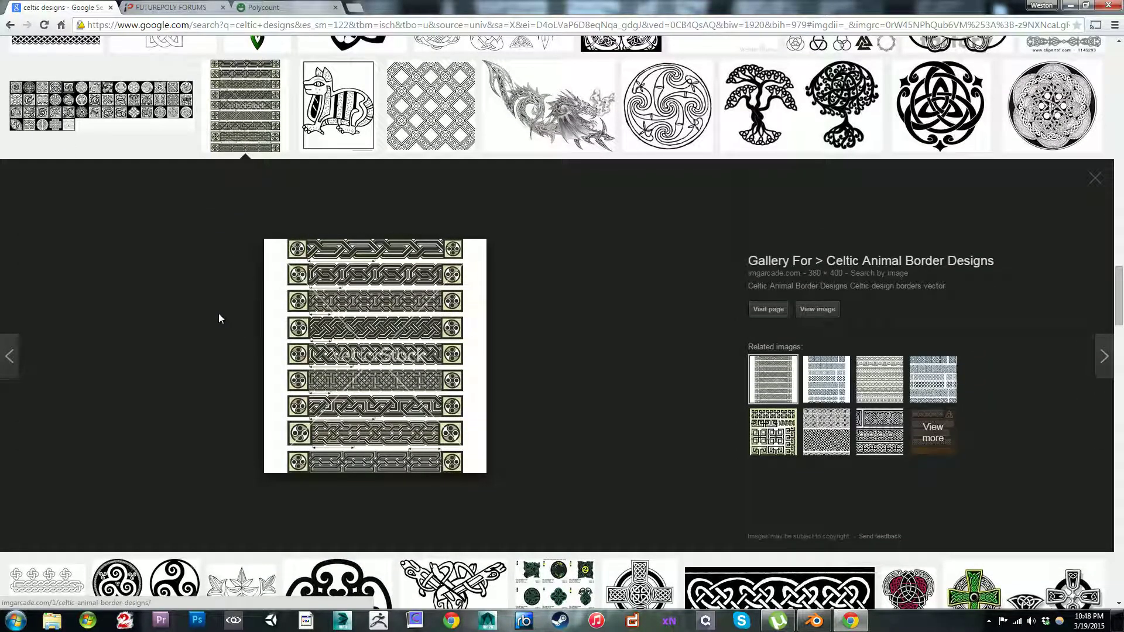
pyautogui.click(1094, 179)
# Step: Find the black-and-white rectangular knotwork panel from "Topology of Celtic Knot Designs" and open the image itself at full size
pyautogui.scroll(9, 859, 234)
pyautogui.scroll(15, 680, 299)
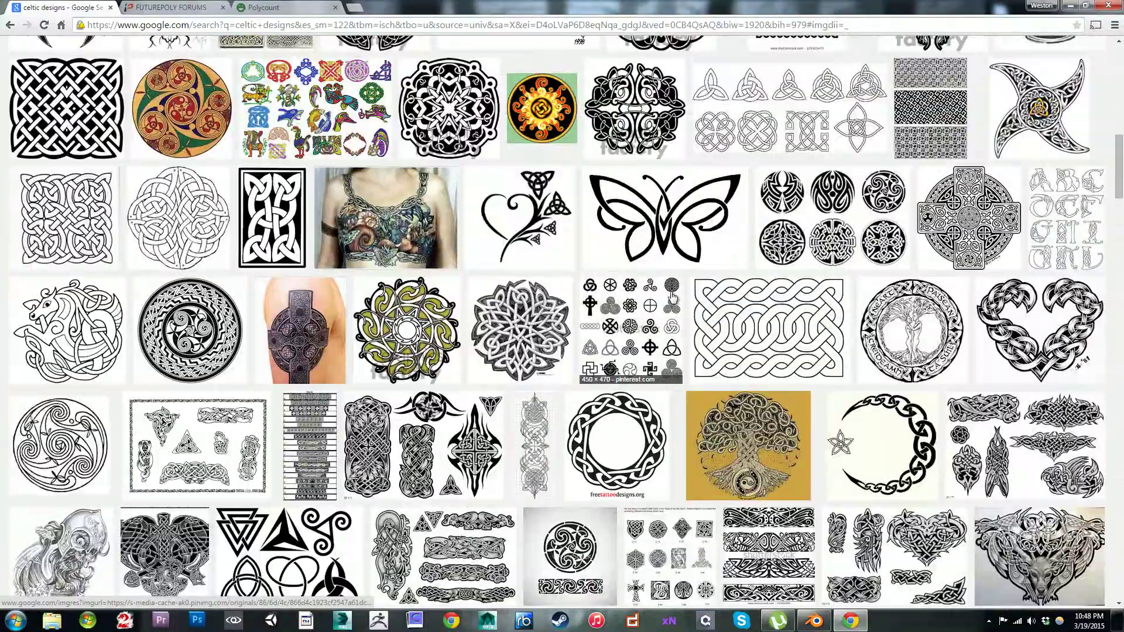
pyautogui.scroll(6, 679, 299)
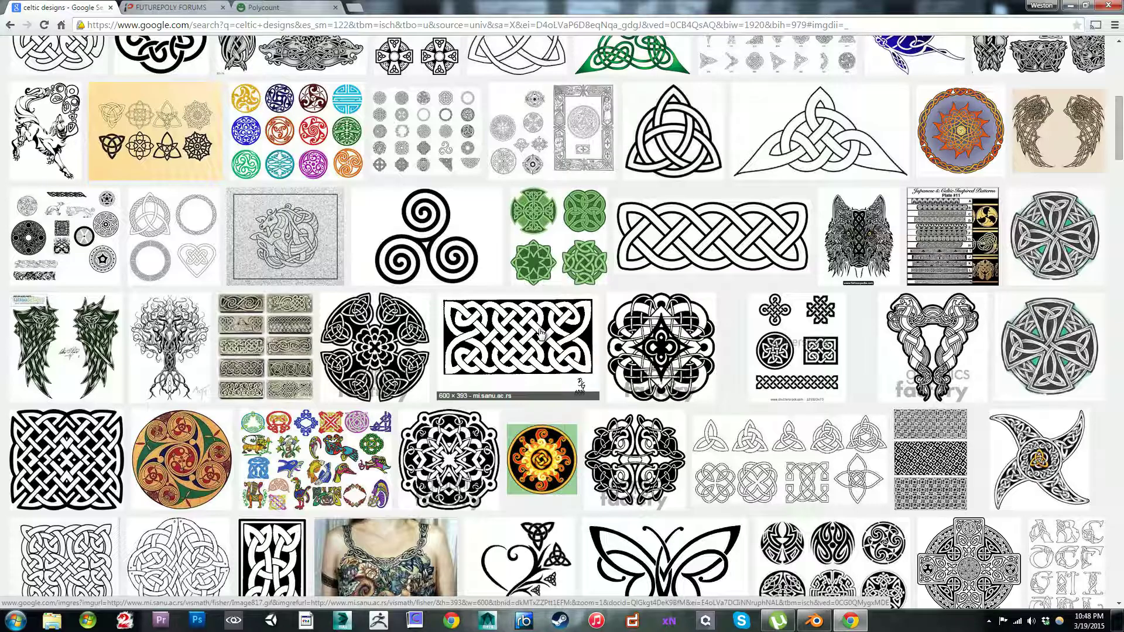
pyautogui.click(547, 350)
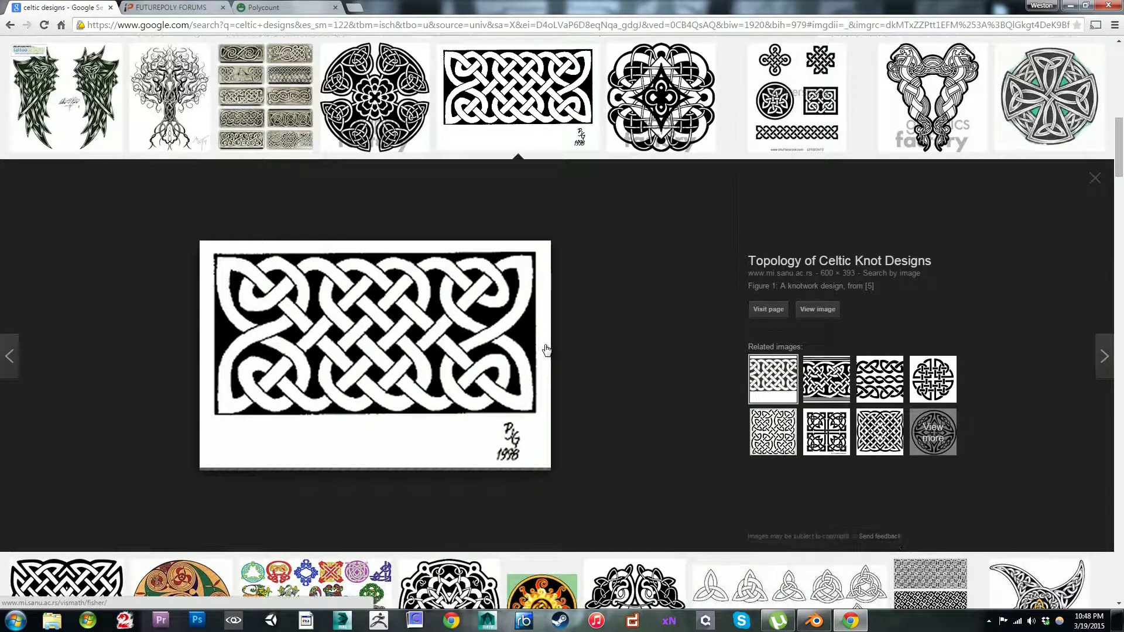
pyautogui.click(436, 358)
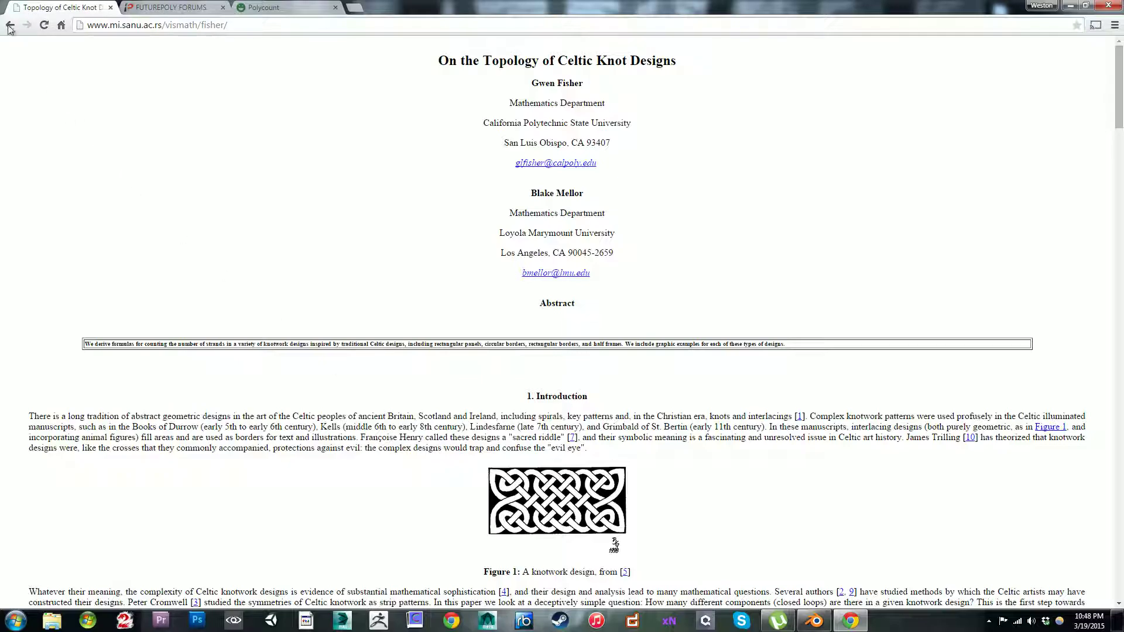
pyautogui.click(10, 26)
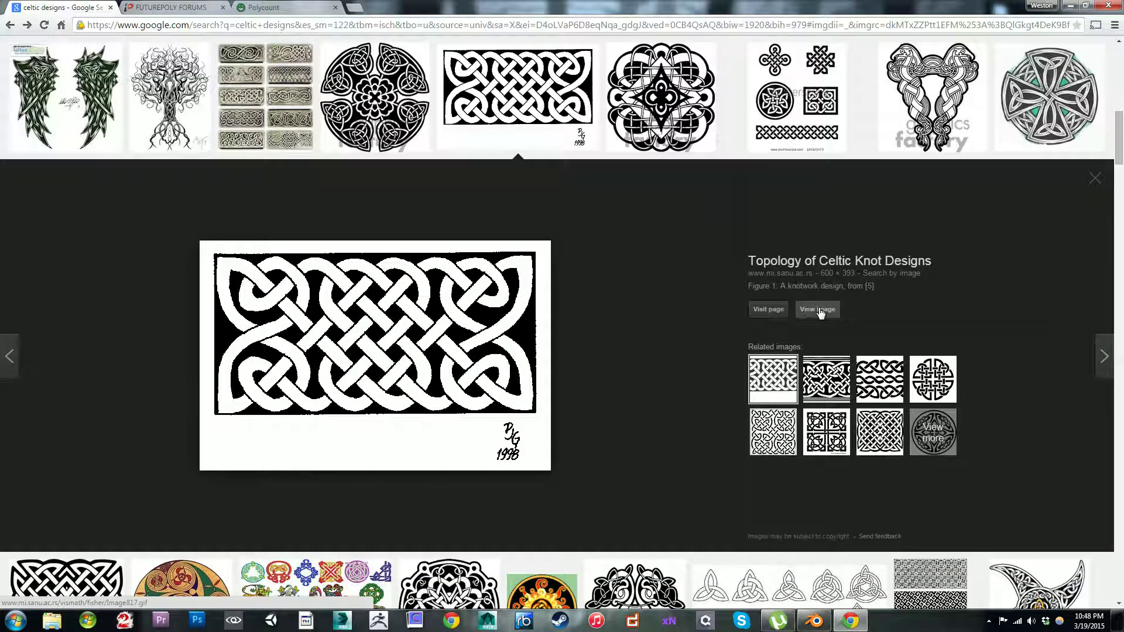
pyautogui.click(818, 310)
# Step: Save the knotwork image to the Desktop as CelticDesign in GIF format and show the downloaded file in its folder
pyautogui.rightClick(198, 120)
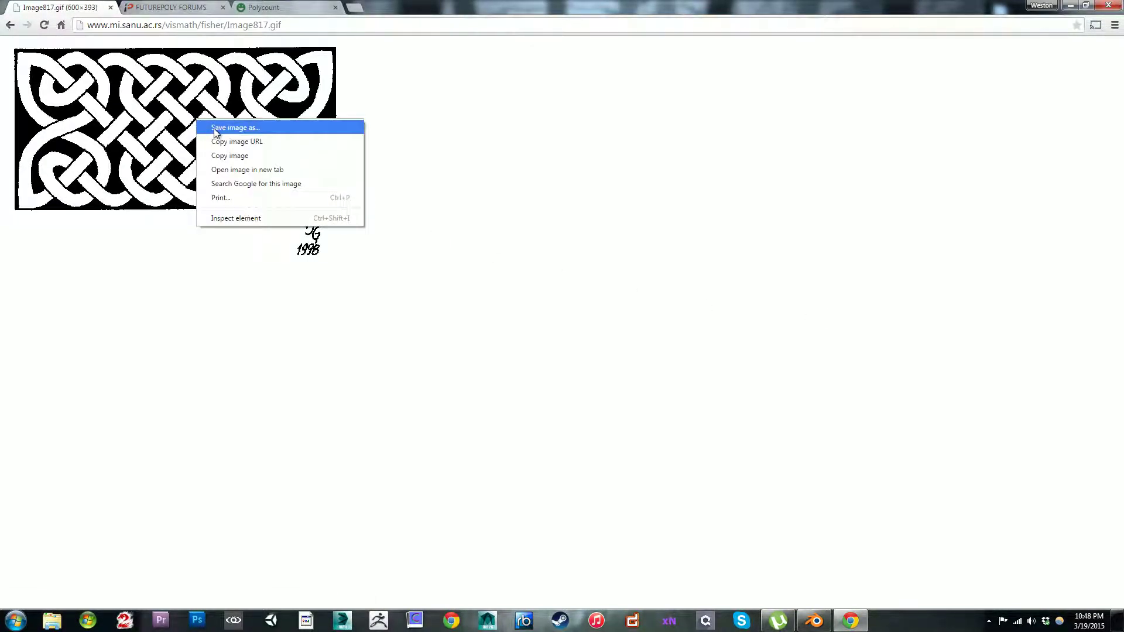
pyautogui.click(213, 128)
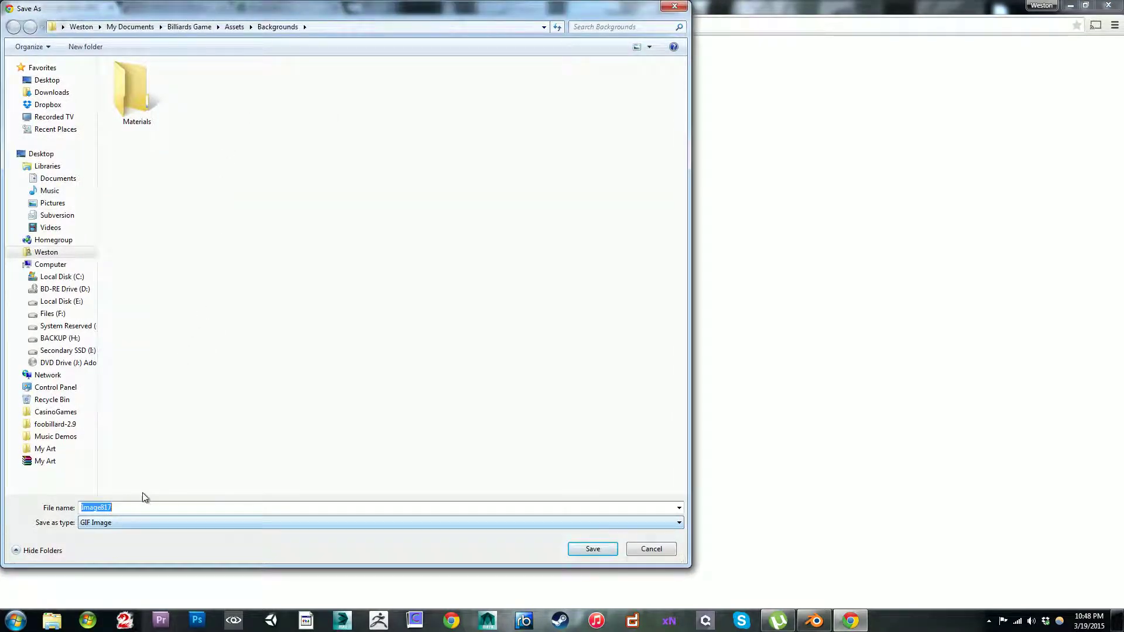
pyautogui.click(46, 80)
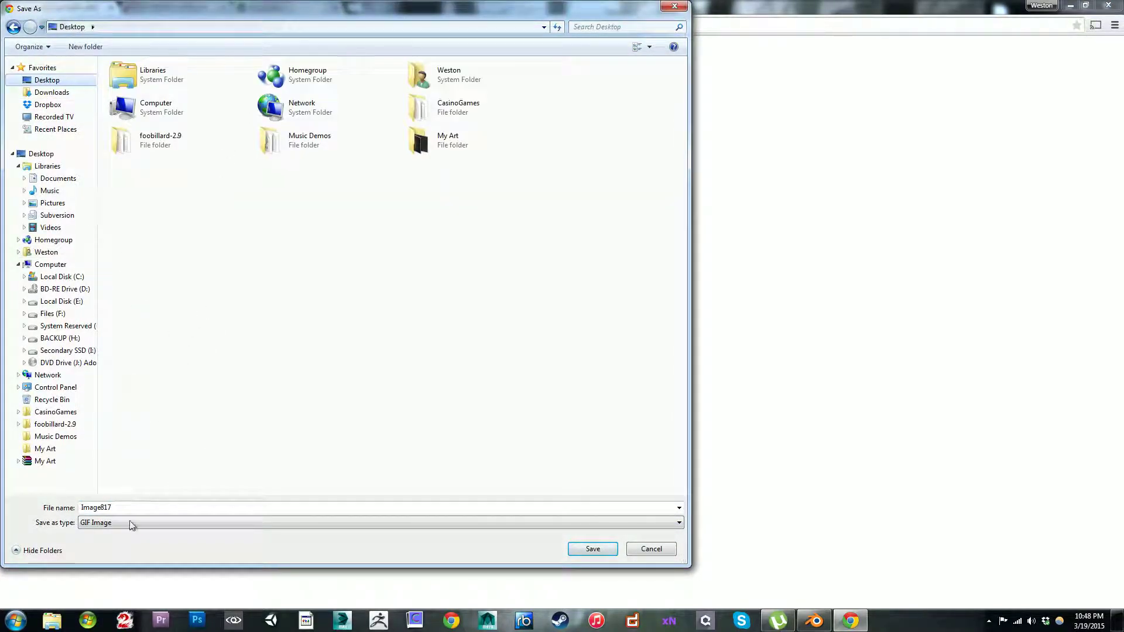
pyautogui.doubleClick(130, 508)
pyautogui.press('BackSpace')
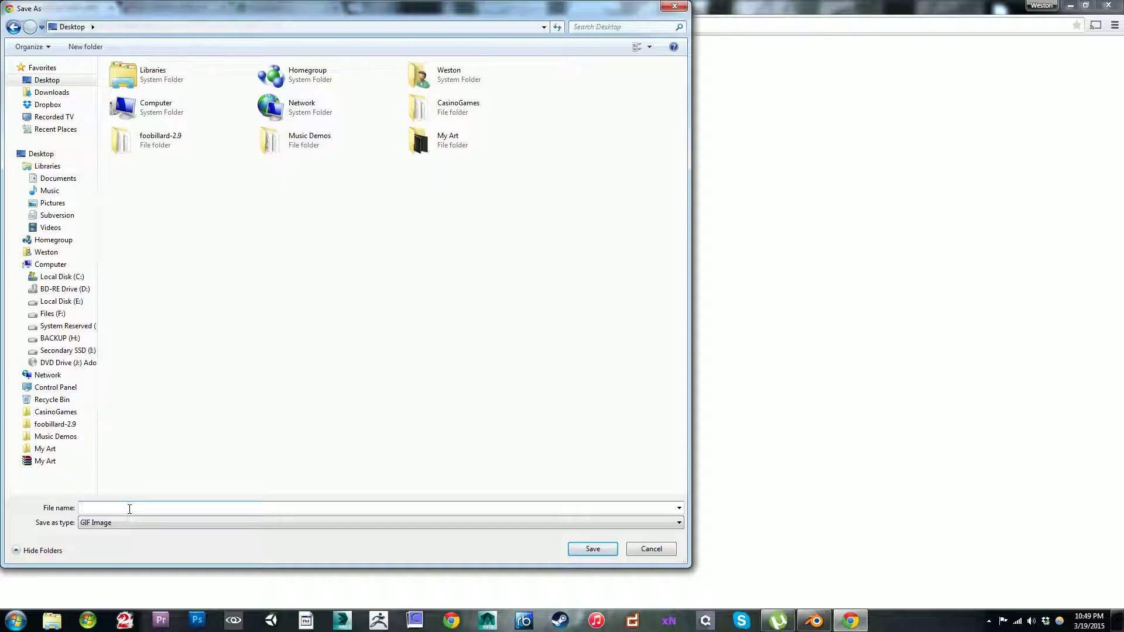
pyautogui.write('CelticDesign')
pyautogui.click(593, 549)
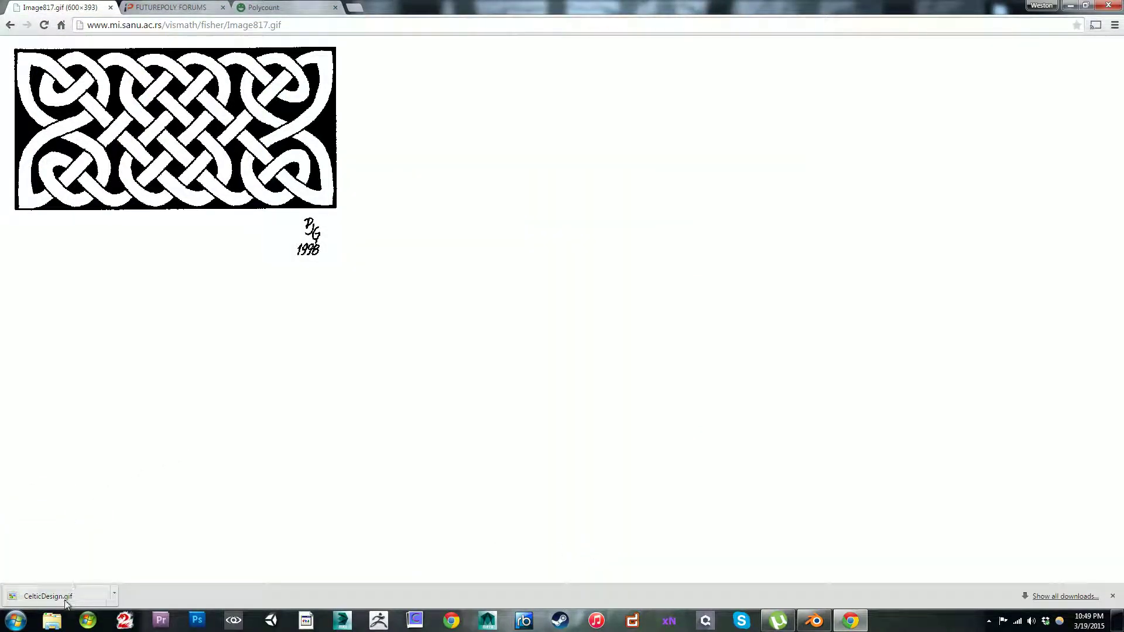
pyautogui.click(118, 594)
pyautogui.click(145, 554)
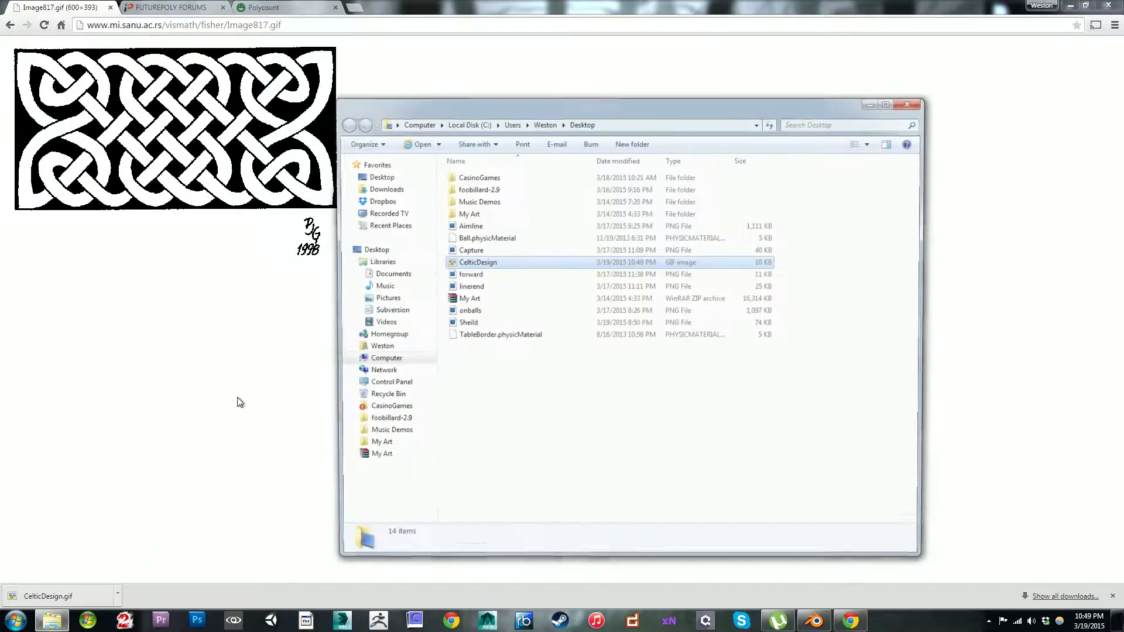
# Step: Open CelticDesign.gif in Adobe Photoshop CS5.1, making it the default program for this kind of file
pyautogui.rightClick(471, 263)
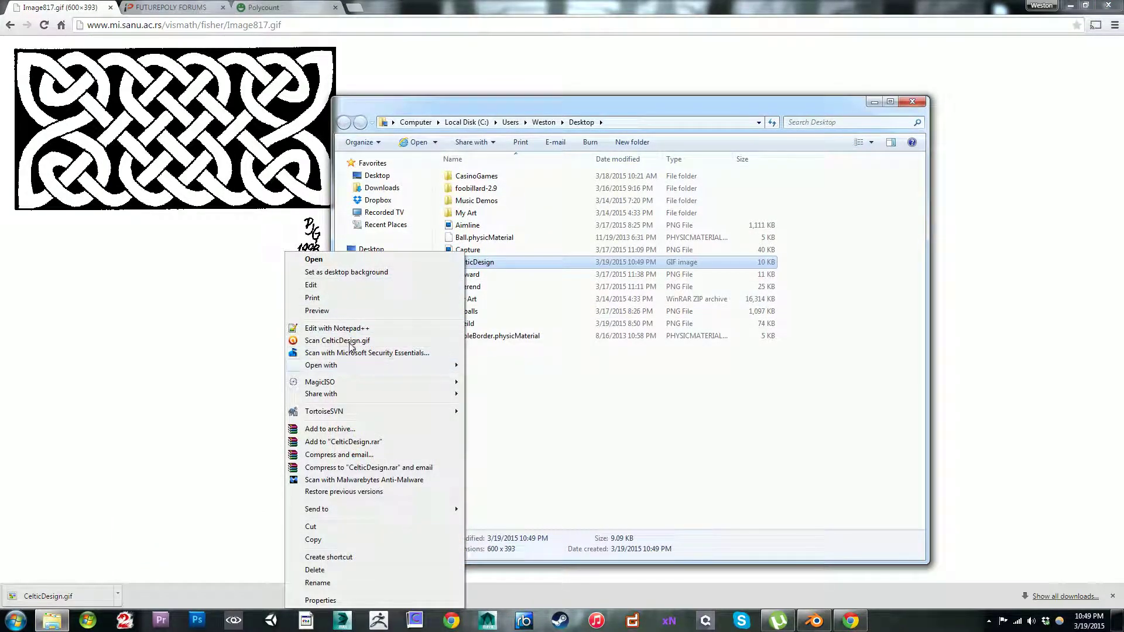
pyautogui.moveTo(357, 365)
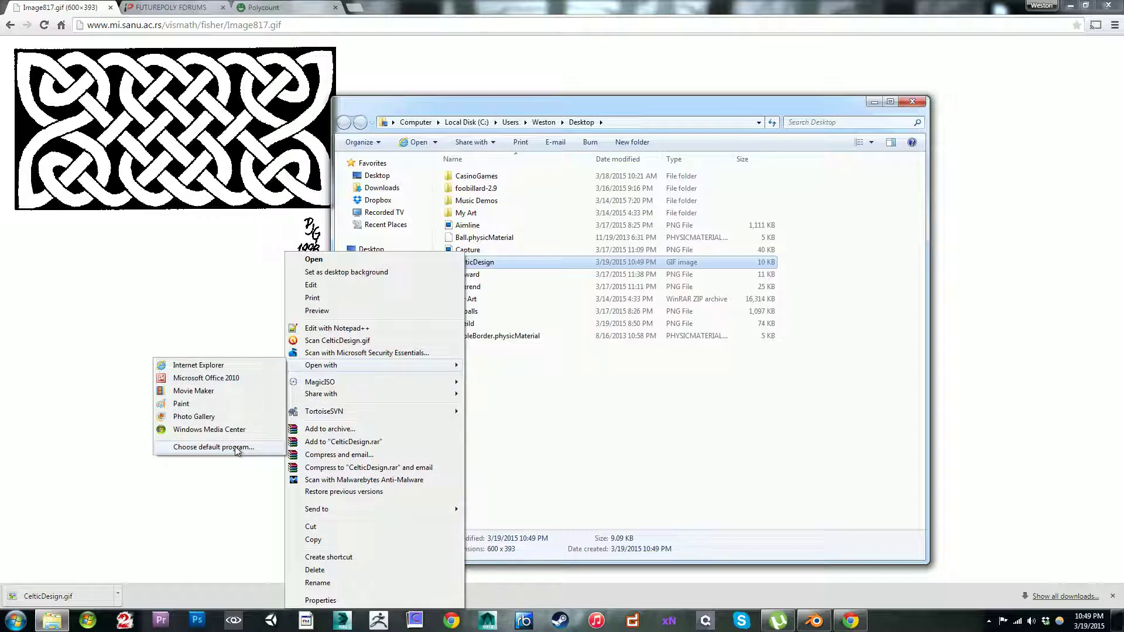
pyautogui.click(213, 447)
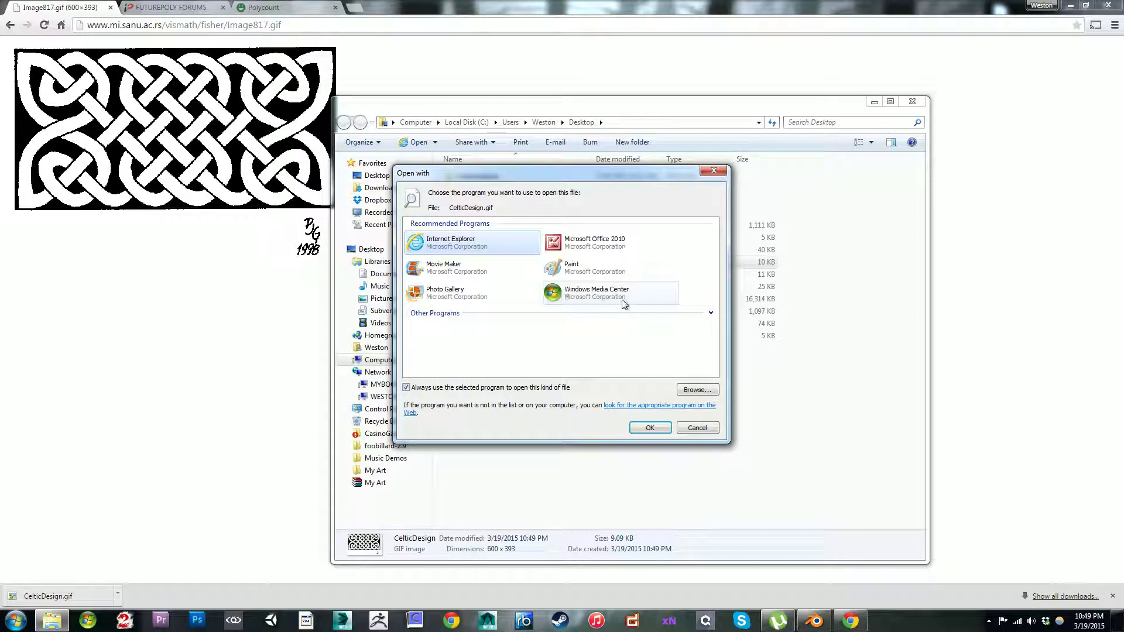
pyautogui.click(711, 314)
pyautogui.click(497, 358)
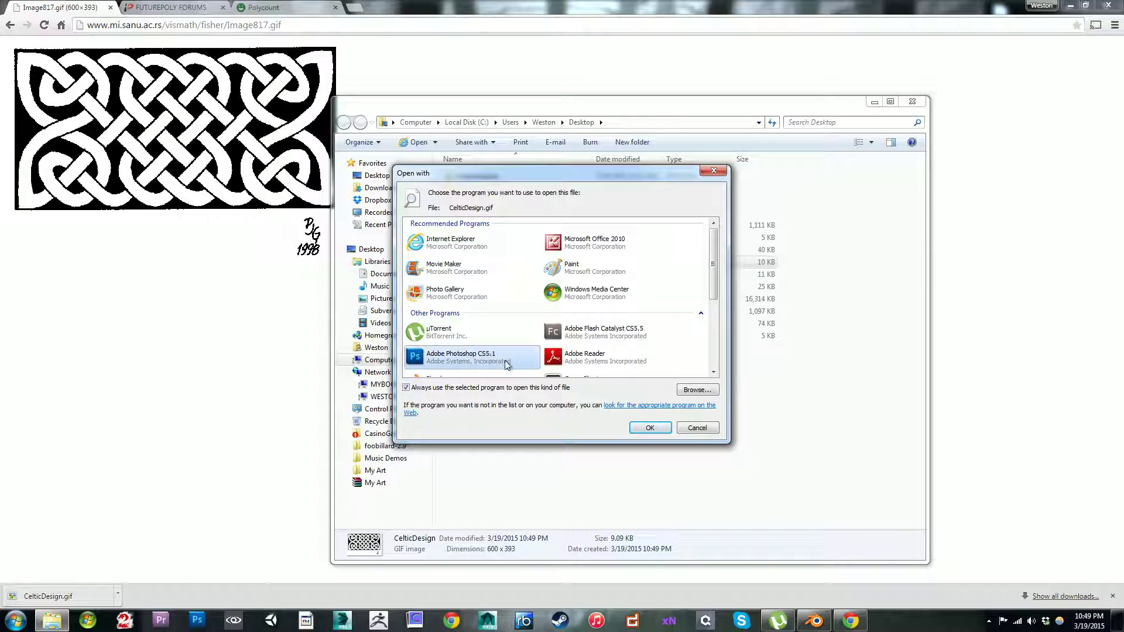
pyautogui.click(650, 427)
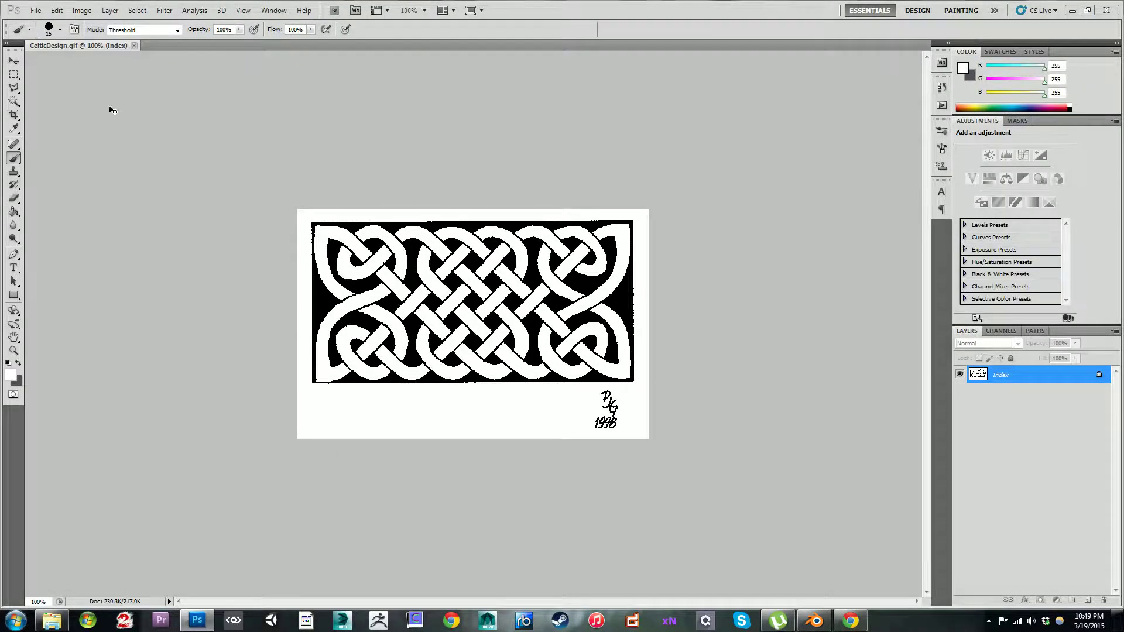
pyautogui.click(799, 136)
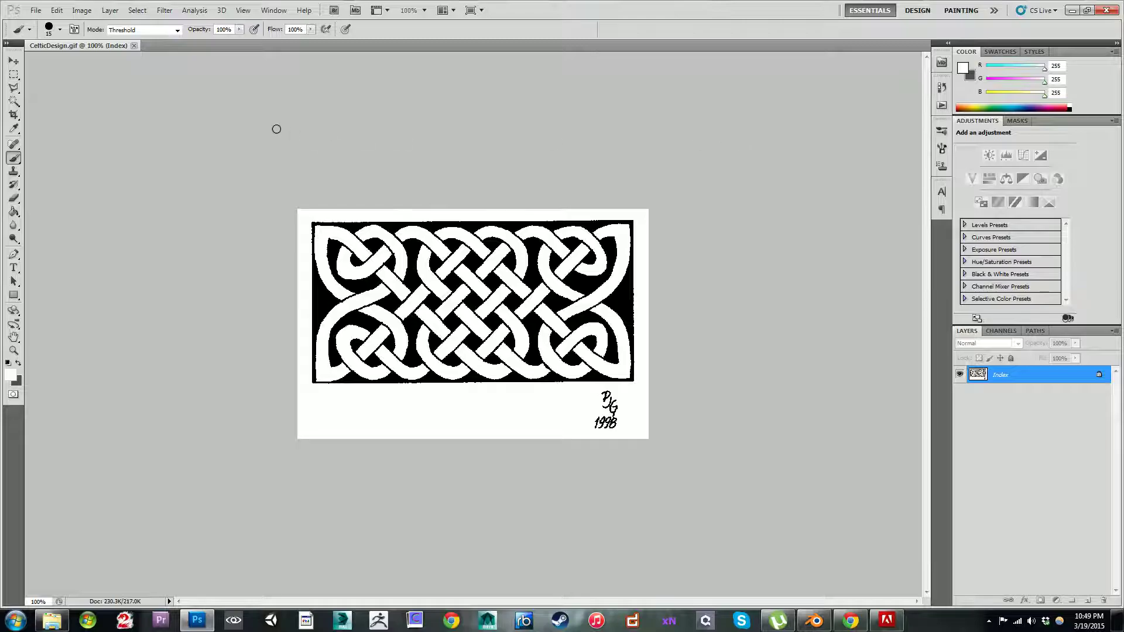
# Step: Select the rectangular knotwork panel along its black border with the Polygonal Lasso, leaving out the signature and white margin
pyautogui.click(14, 88)
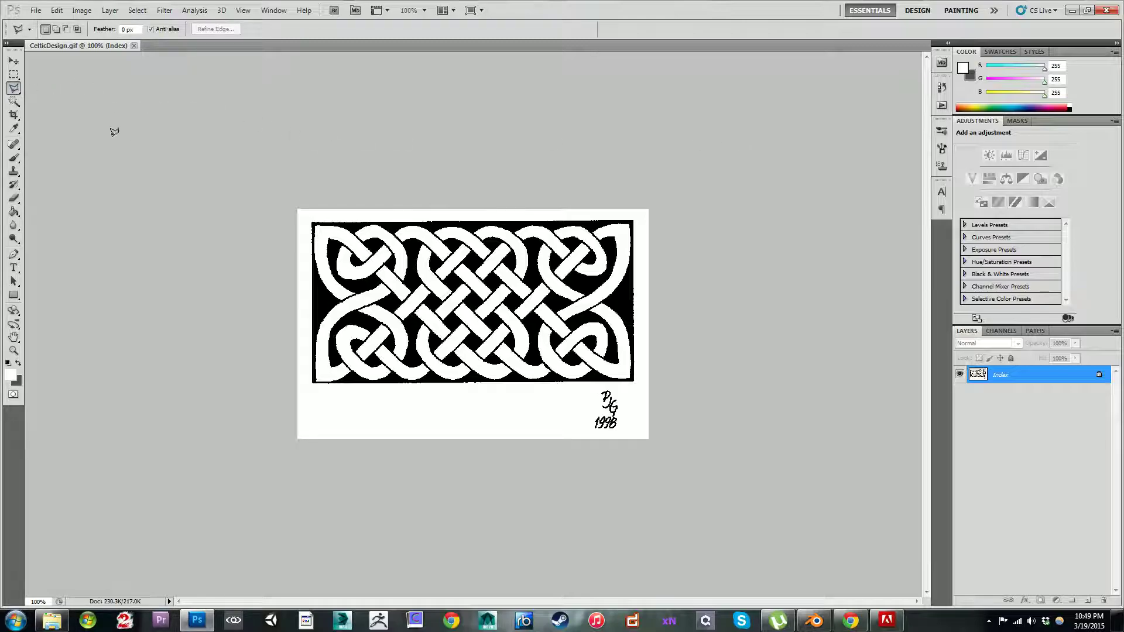
pyautogui.click(312, 221)
pyautogui.click(313, 381)
pyautogui.click(313, 219)
pyautogui.click(632, 216)
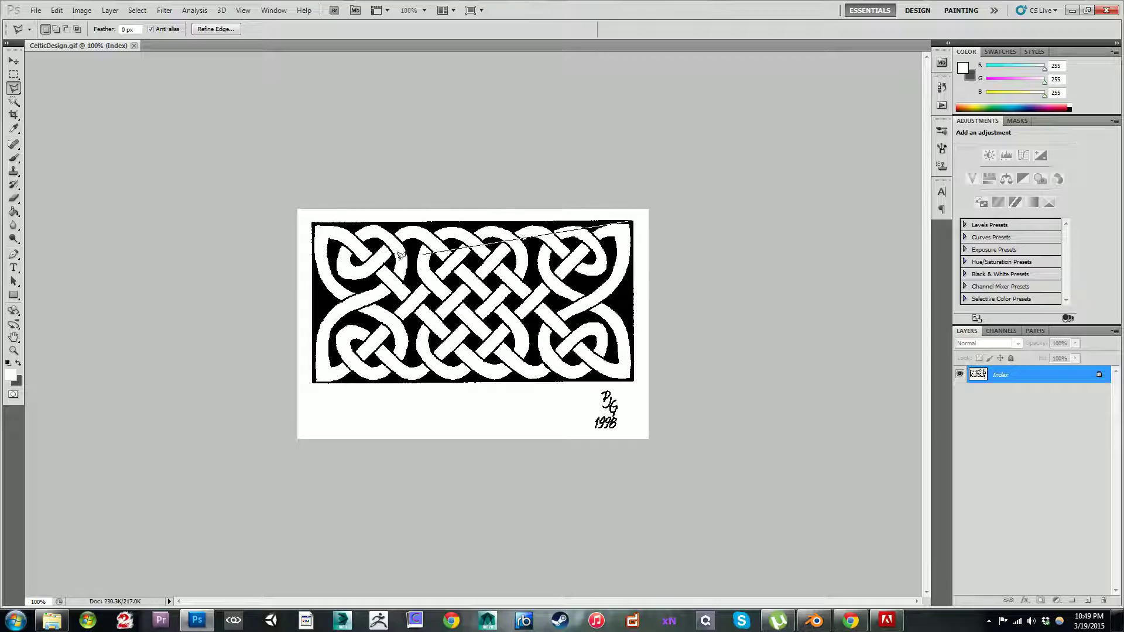
pyautogui.click(312, 219)
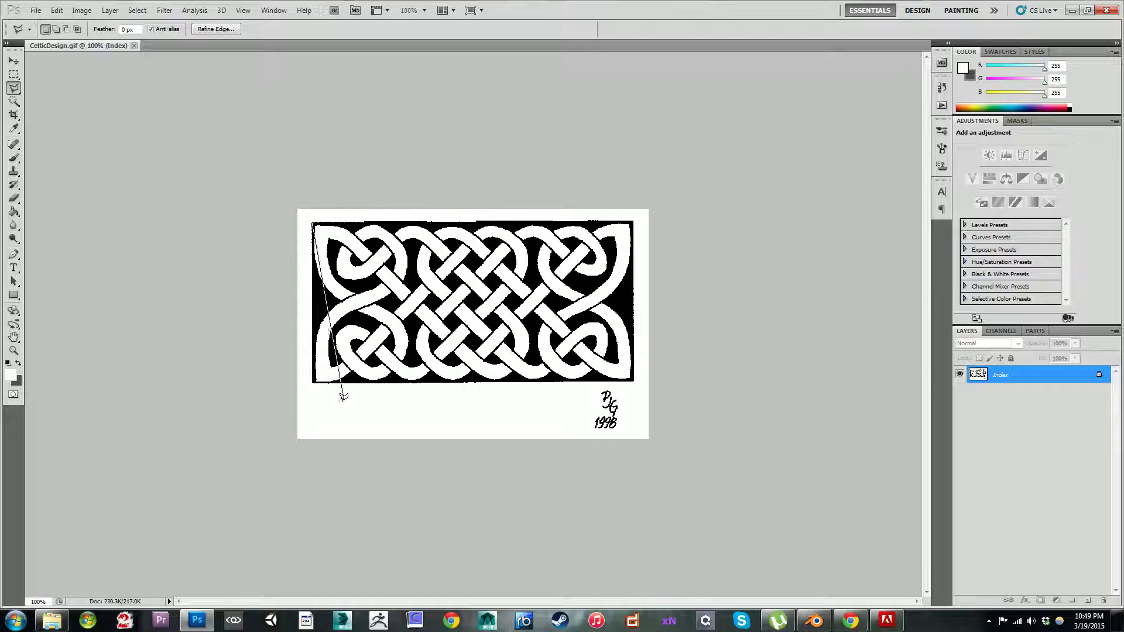
pyautogui.click(313, 382)
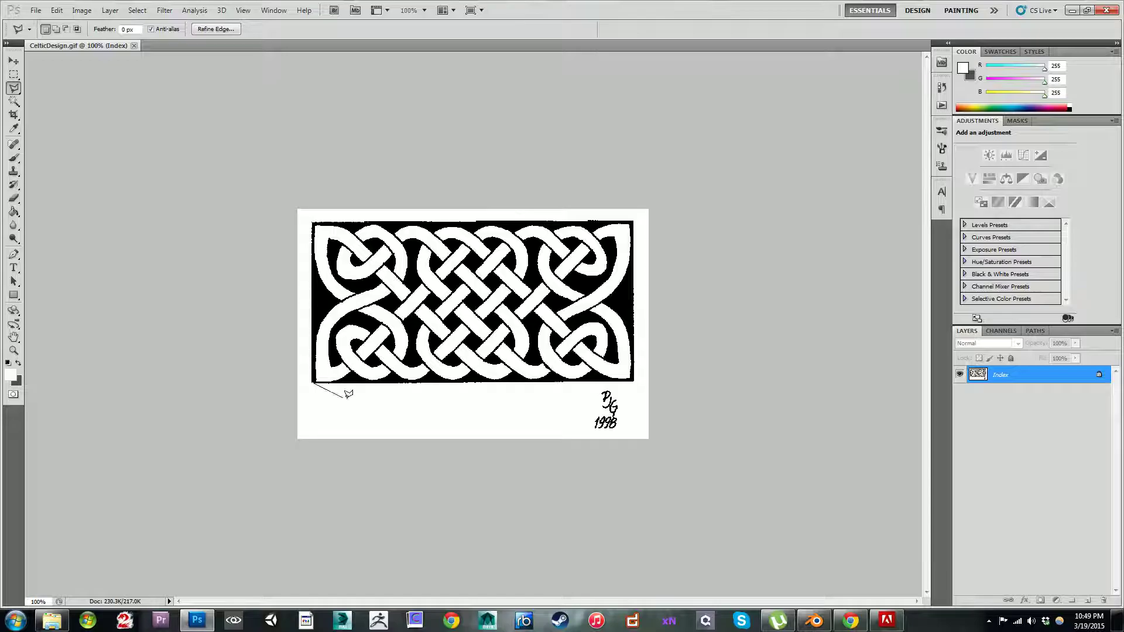
pyautogui.click(634, 378)
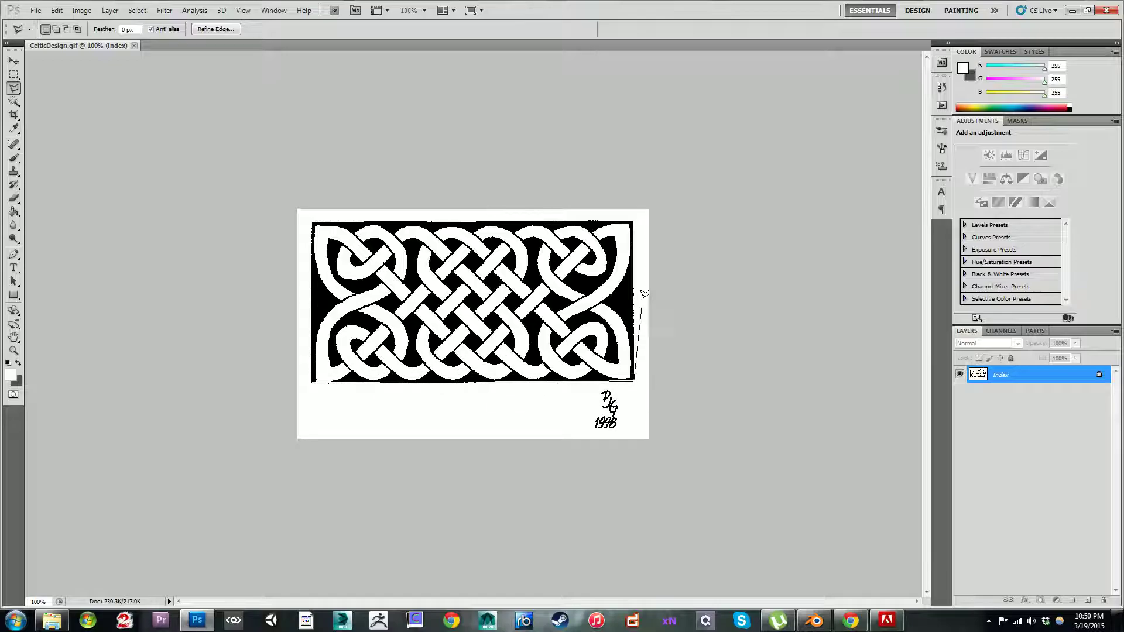
pyautogui.doubleClick(634, 220)
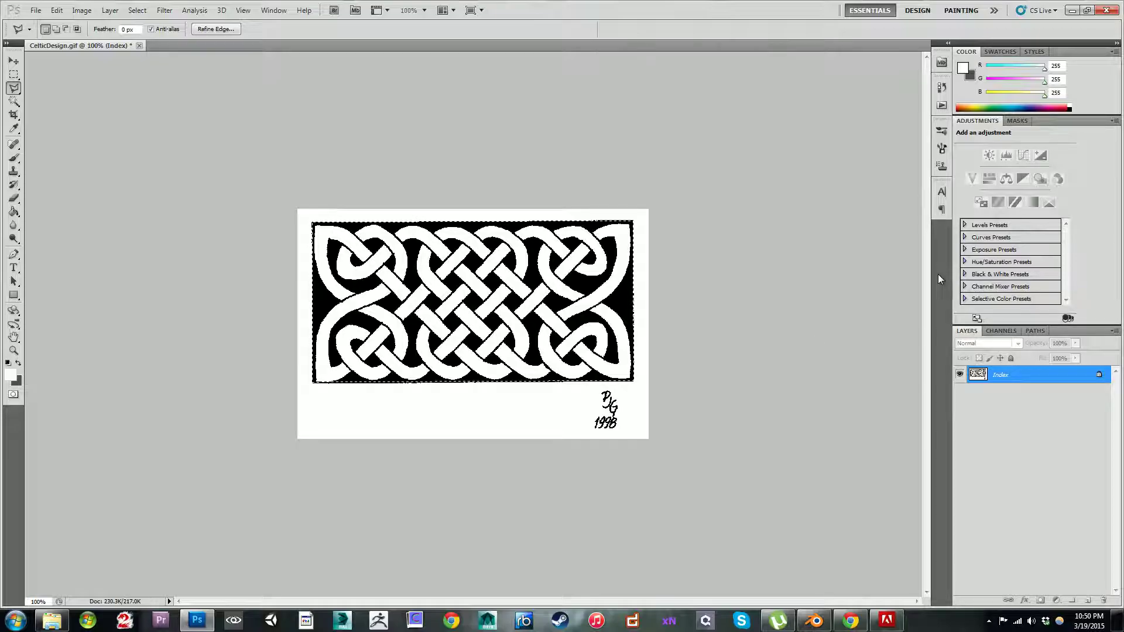
pyautogui.click(790, 374)
pyautogui.click(790, 374)
pyautogui.hotkey('ctrl', 'z')
pyautogui.rightClick(254, 85)
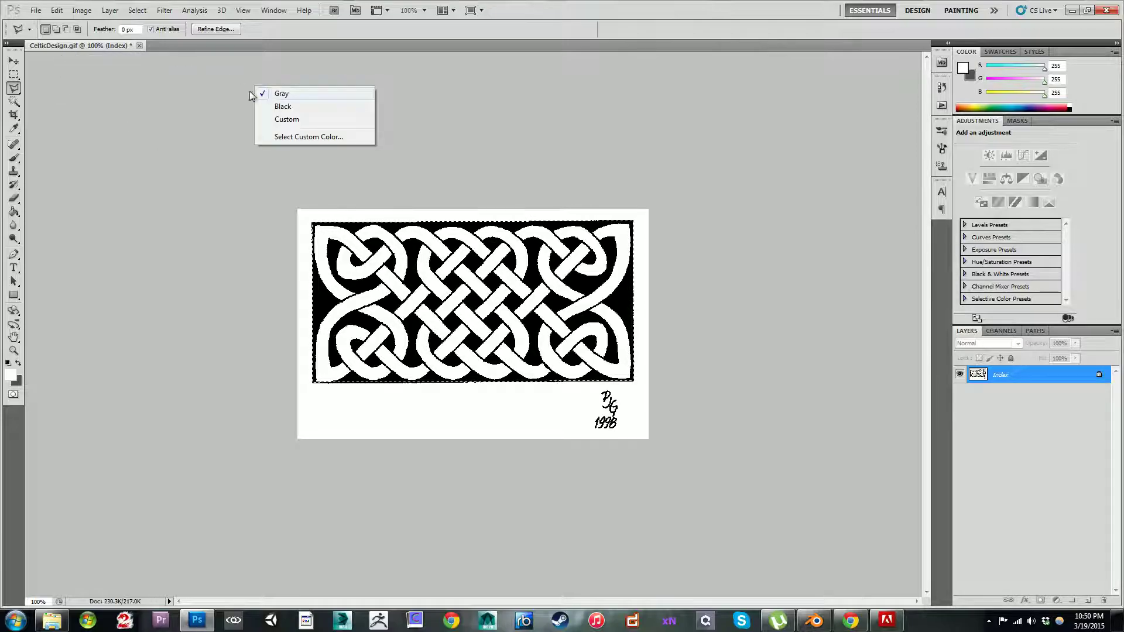
pyautogui.click(147, 44)
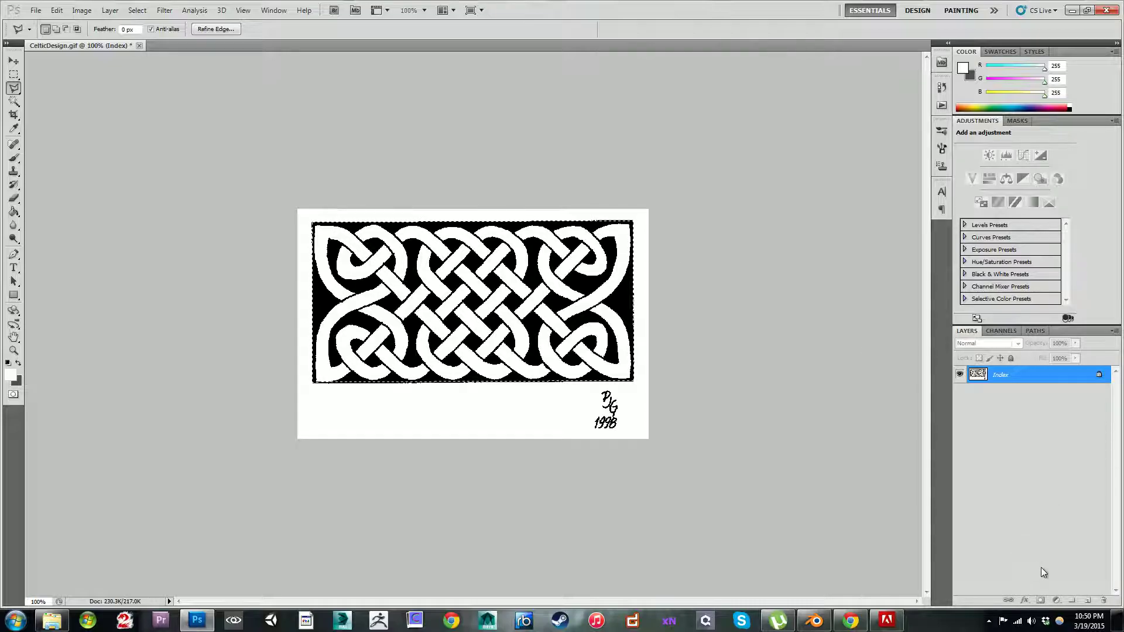
pyautogui.click(37, 10)
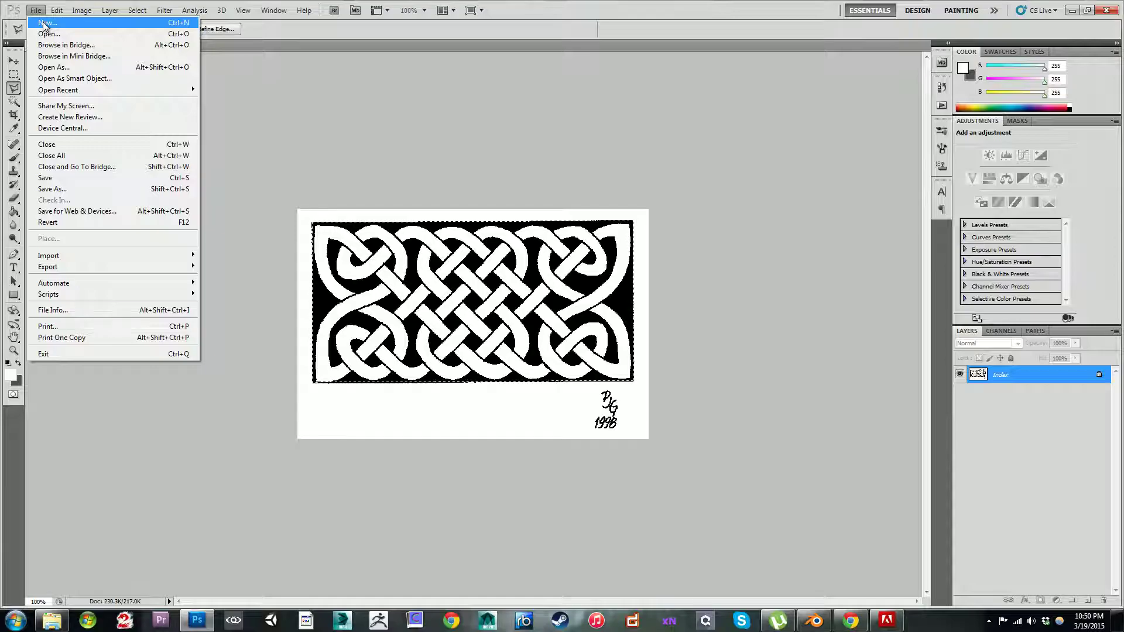
pyautogui.click(1019, 378)
pyautogui.rightClick(1012, 380)
pyautogui.rightClick(1003, 374)
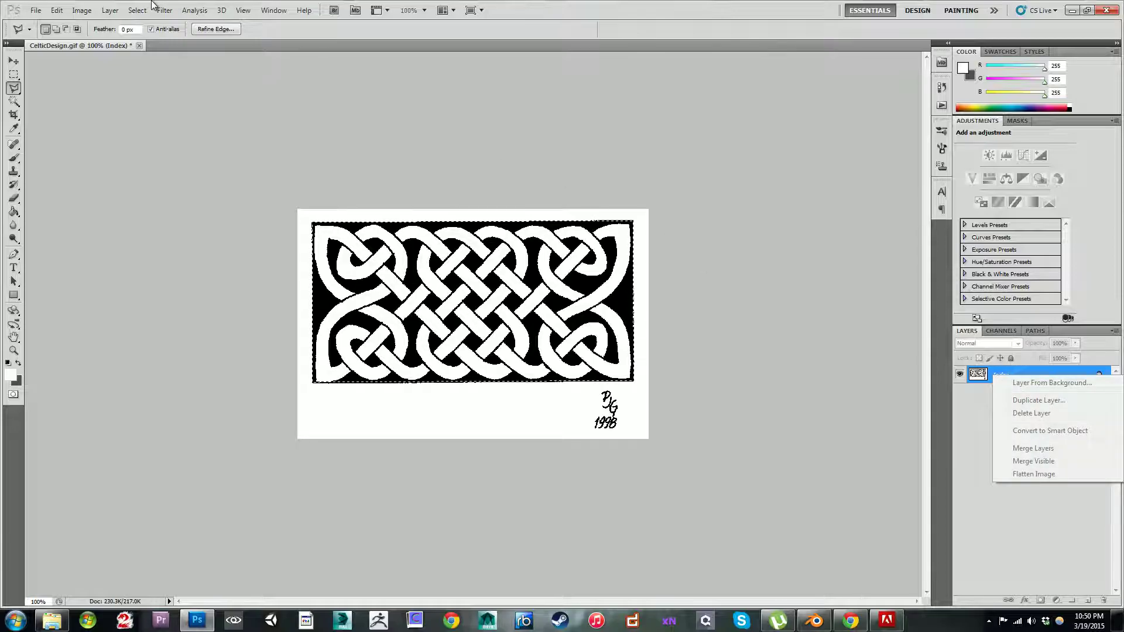
# Step: Create a transparent 551 × 278 pixel document from the Clipboard preset and paste the copied knotwork panel into it
pyautogui.click(36, 11)
pyautogui.click(39, 12)
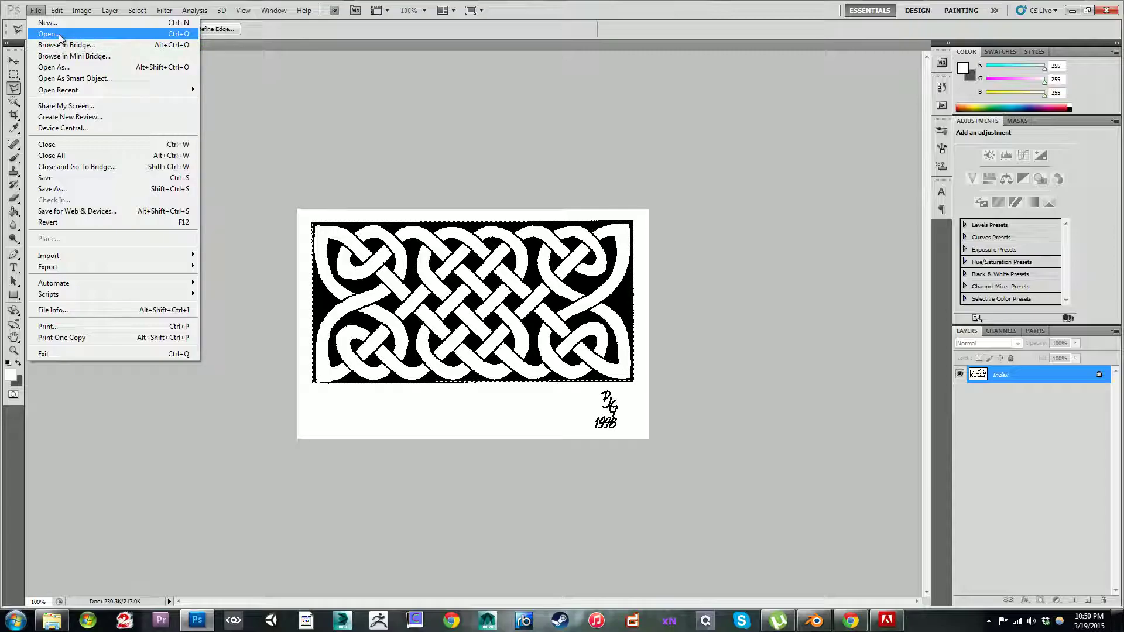
pyautogui.click(46, 23)
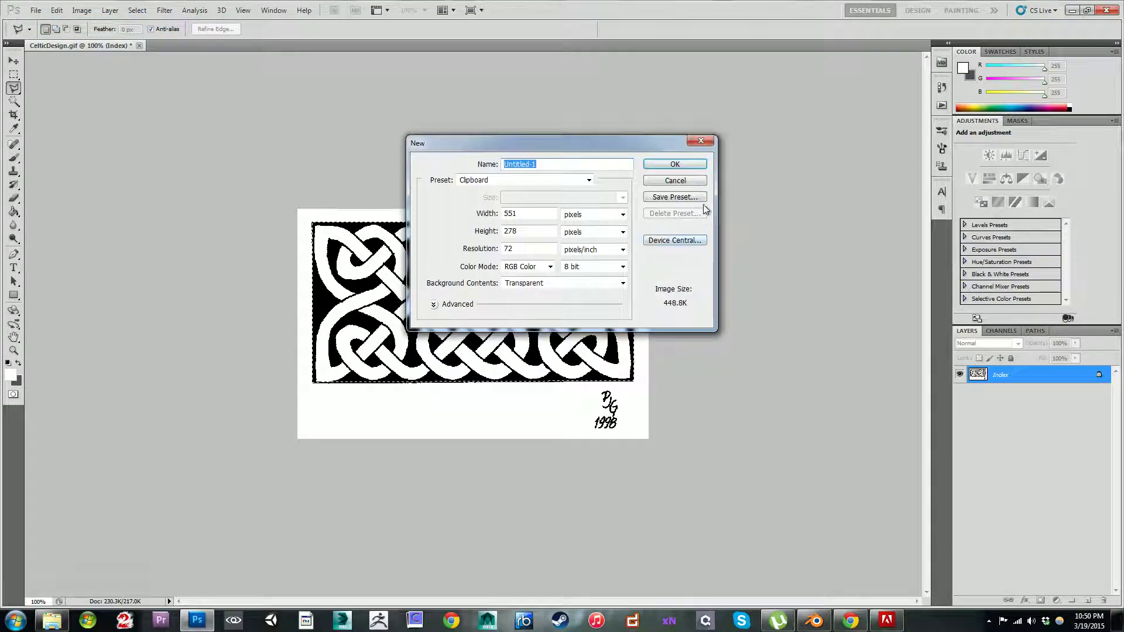
pyautogui.click(657, 165)
pyautogui.hotkey('ctrl', 'v')
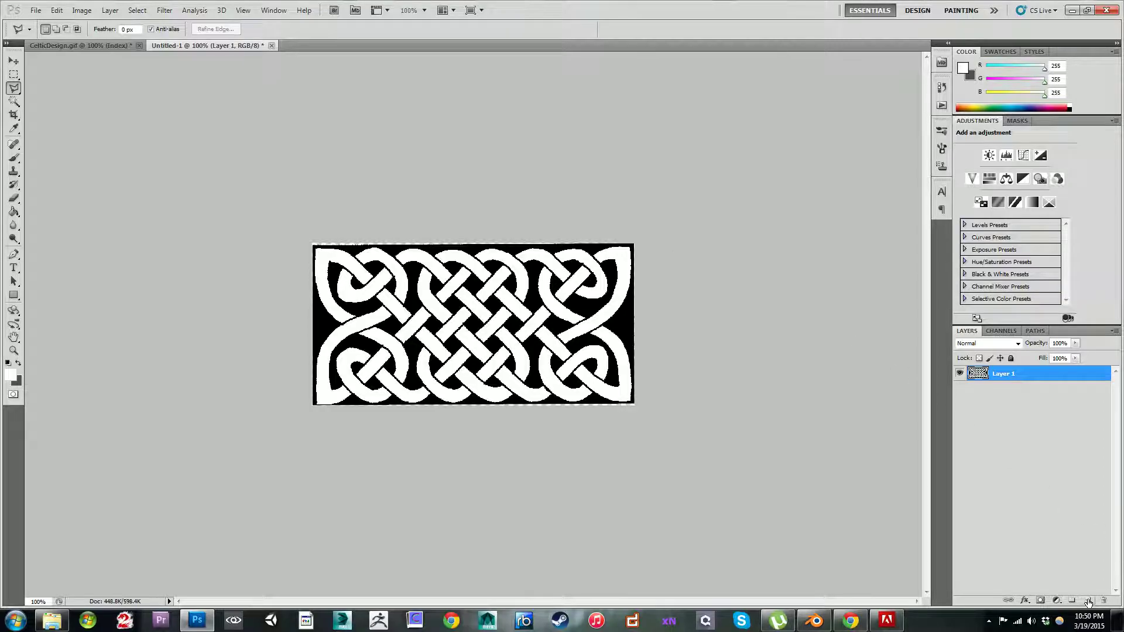
# Step: Extend the canvas height to a roughly square format and fill it with the knotwork panel and a duplicate stacked below it
pyautogui.click(90, 11)
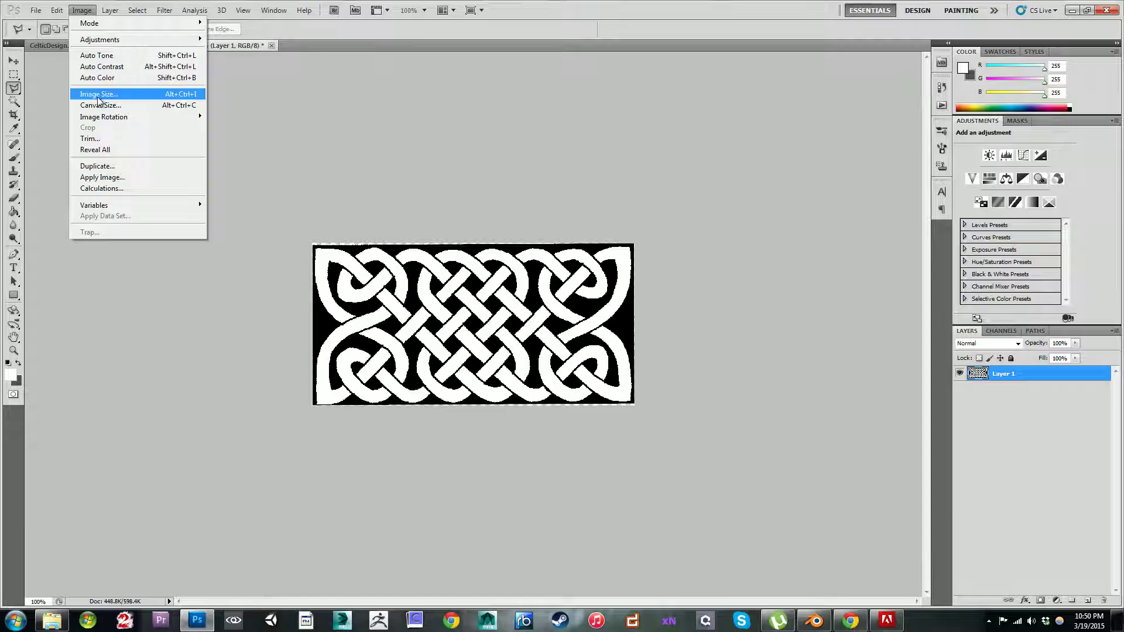
pyautogui.moveTo(40, 11)
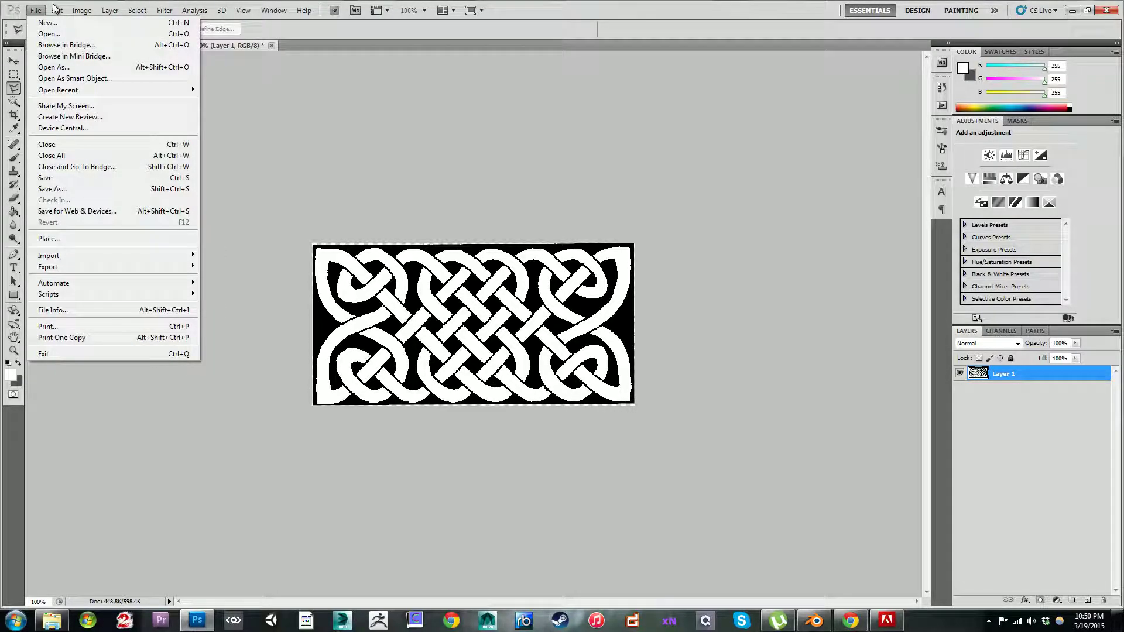
pyautogui.moveTo(76, 11)
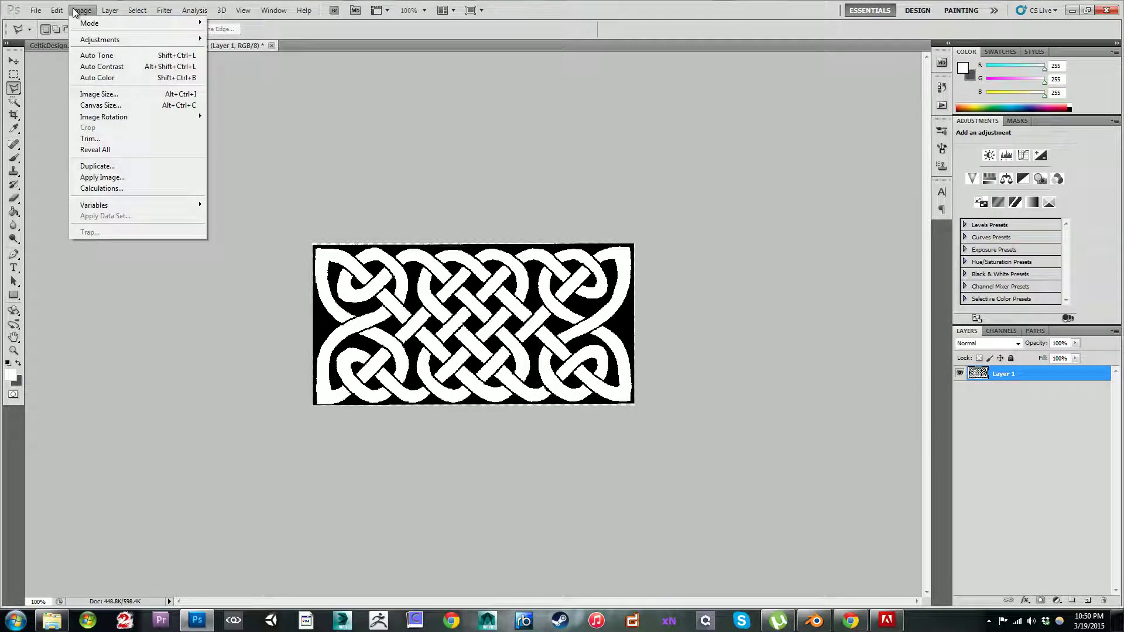
pyautogui.click(140, 105)
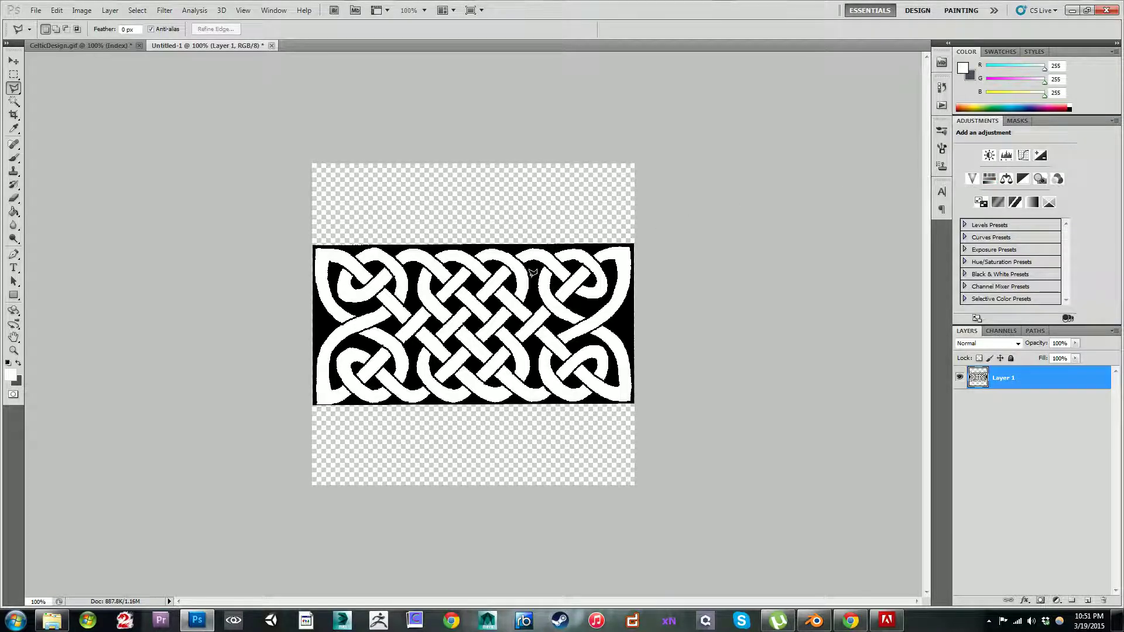
pyautogui.press('v')
pyautogui.moveTo(525, 342); pyautogui.dragTo(531, 416)
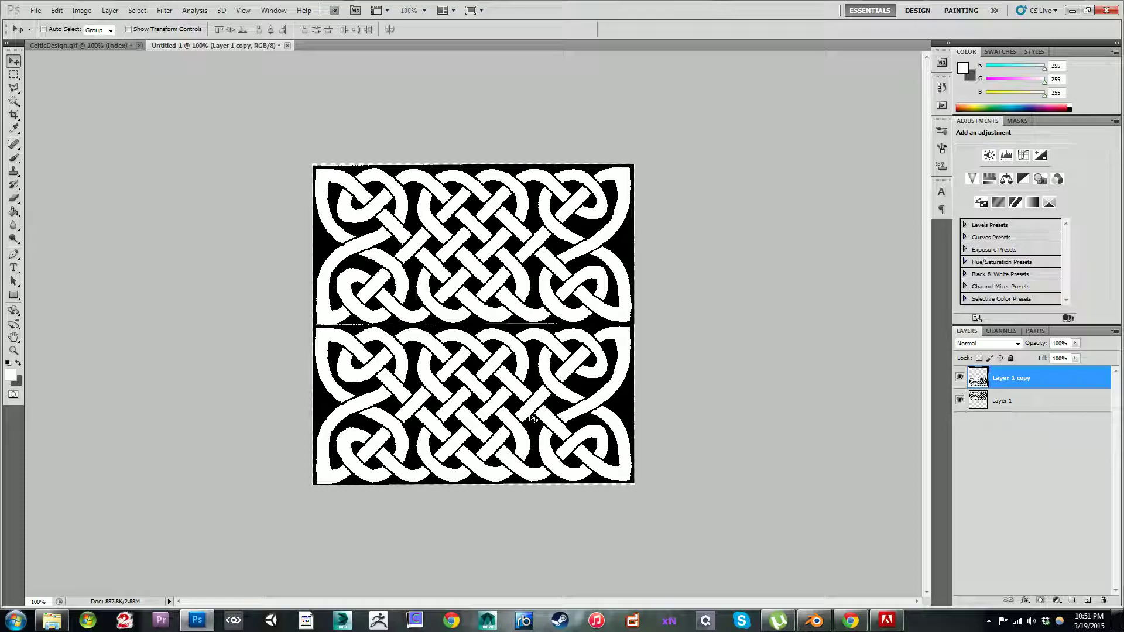
# Step: Add a new layer beneath both knotwork layers and fill it with black
pyautogui.hotkey('ctrl', 'shift', 'n')
pyautogui.press('Return')
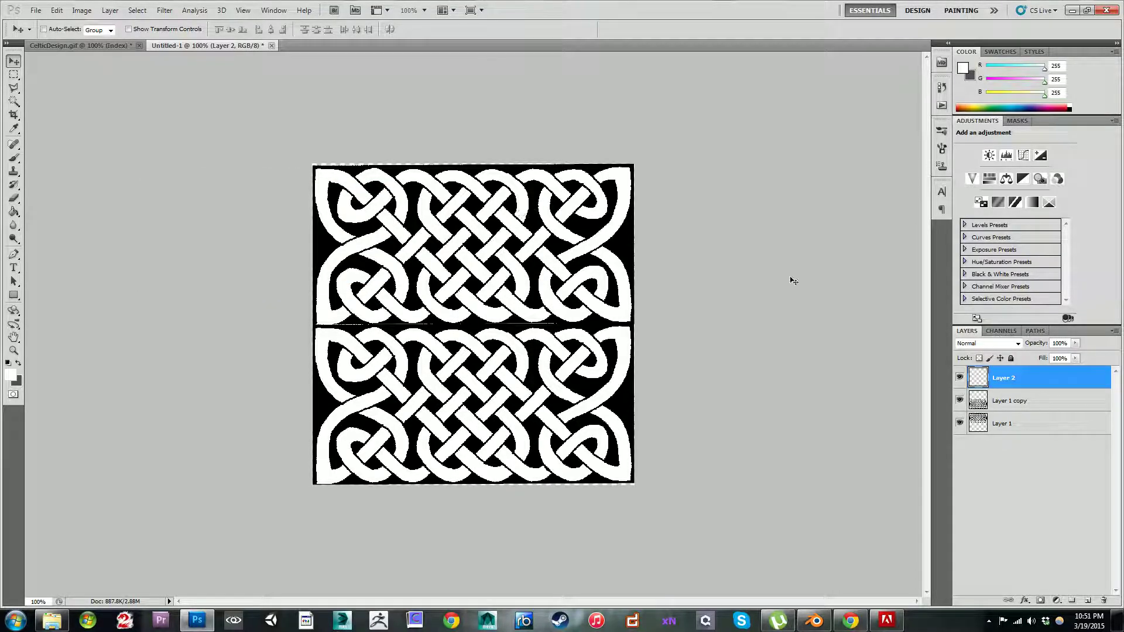
pyautogui.moveTo(976, 375); pyautogui.dragTo(960, 448)
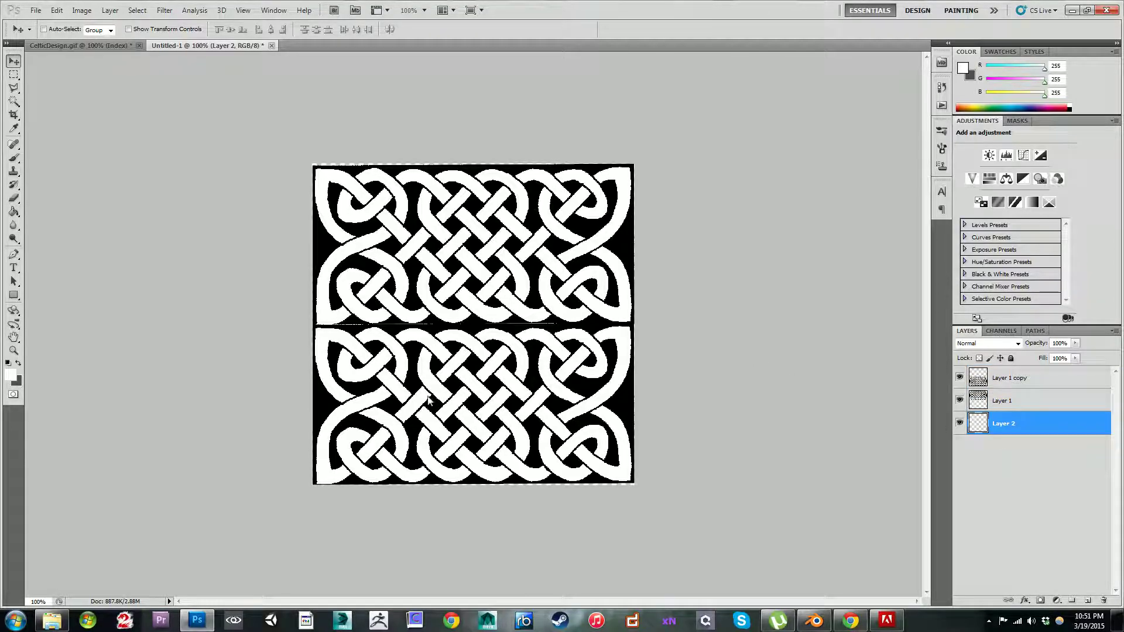
pyautogui.press('x')
pyautogui.click(8, 364)
pyautogui.press('g')
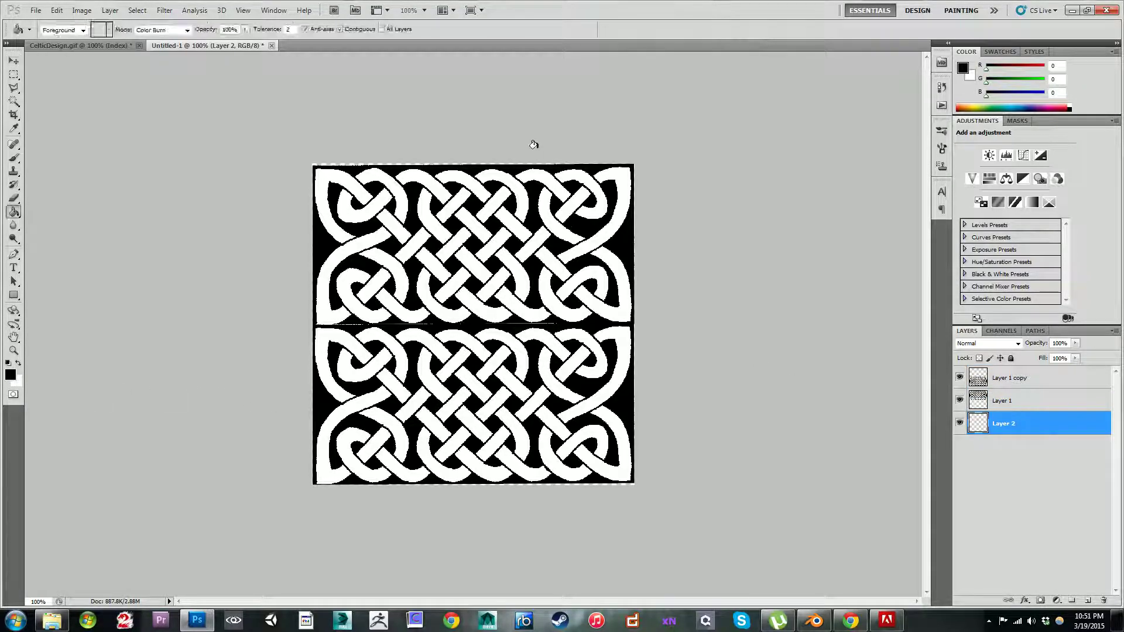
pyautogui.click(473, 169)
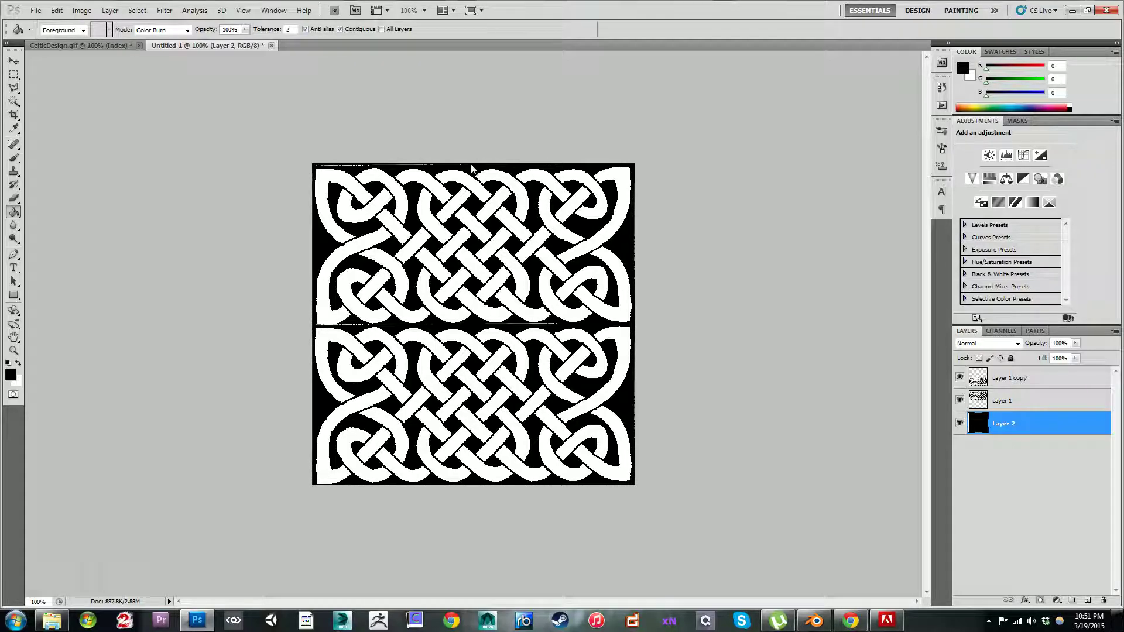
# Step: Merge the two knotwork layers into one, keeping the black background layer separate
pyautogui.press('e')
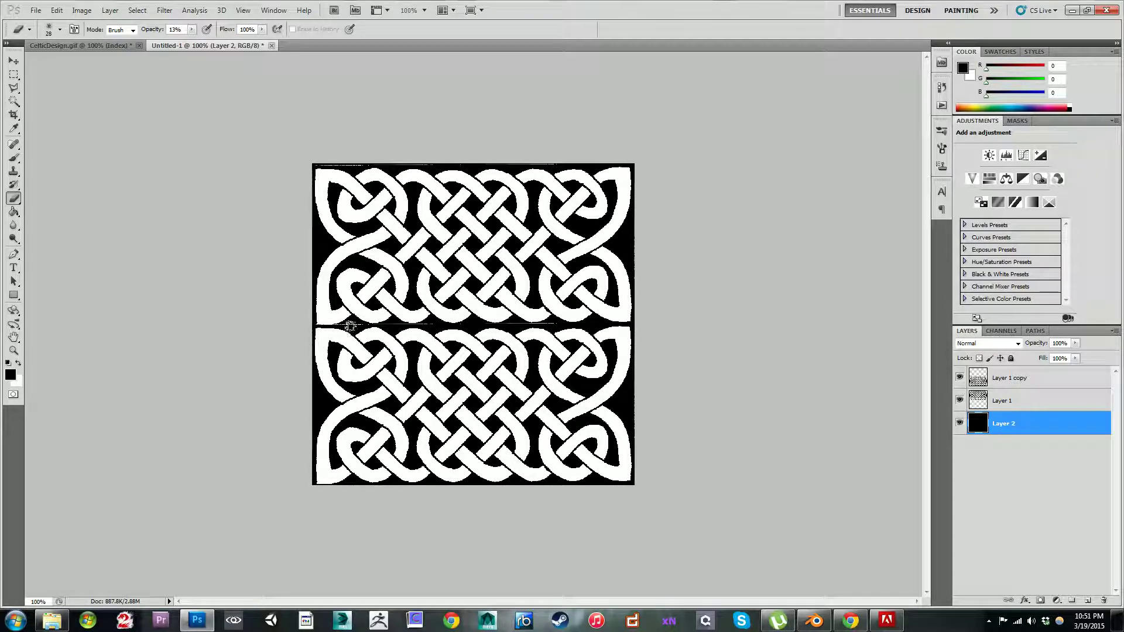
pyautogui.click(996, 401)
pyautogui.keyDown('shift'); pyautogui.click(999, 380); pyautogui.keyUp('shift')
pyautogui.rightClick(999, 380)
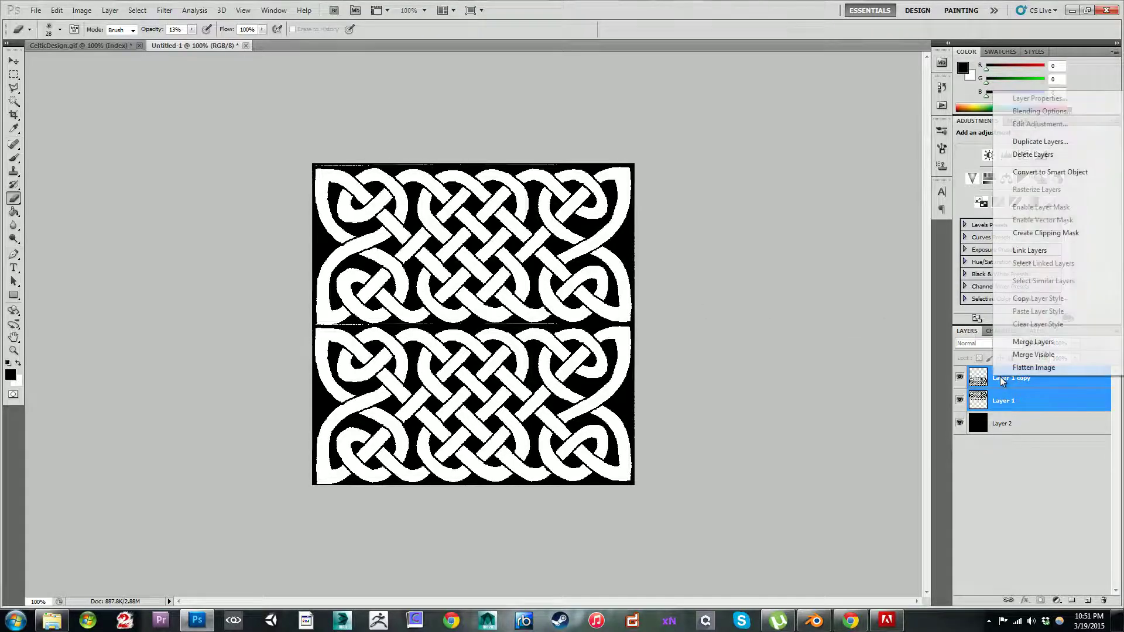
pyautogui.click(1025, 344)
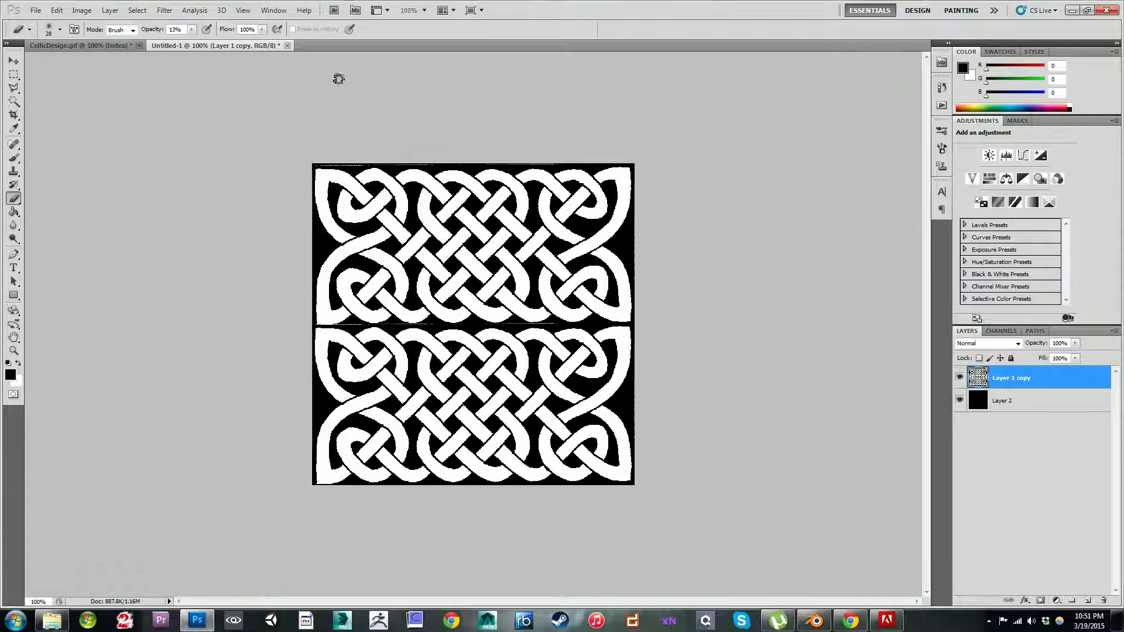
# Step: Erase the thin light seam between the two knotwork panels using a smaller eraser at 100% opacity
pyautogui.moveTo(190, 30); pyautogui.dragTo(197, 46)
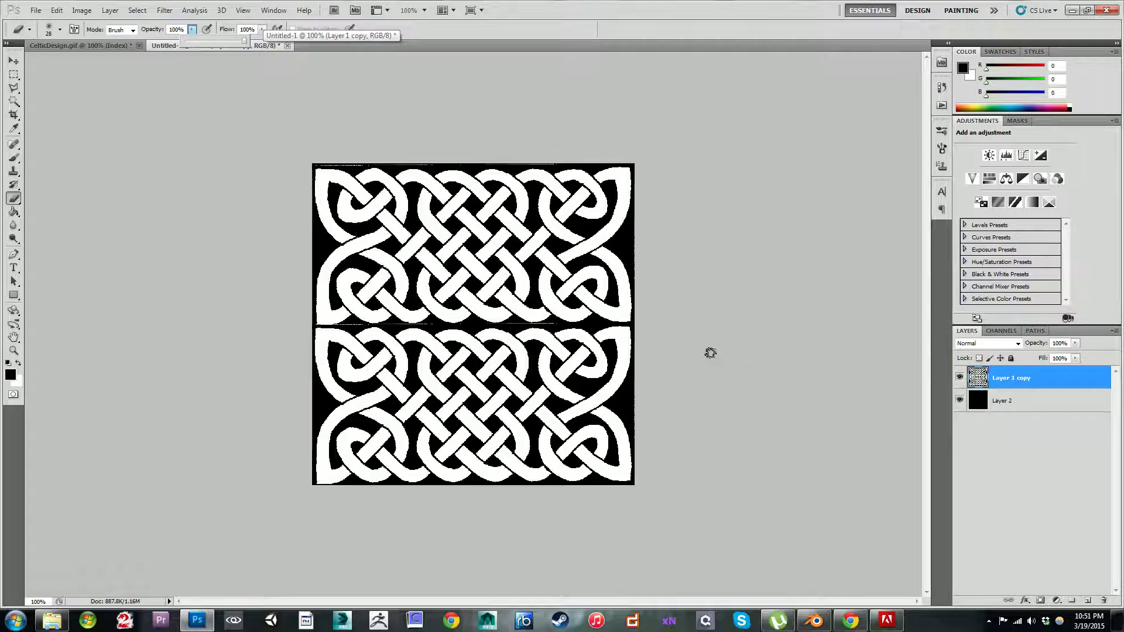
pyautogui.press('[')
pyautogui.press('[')
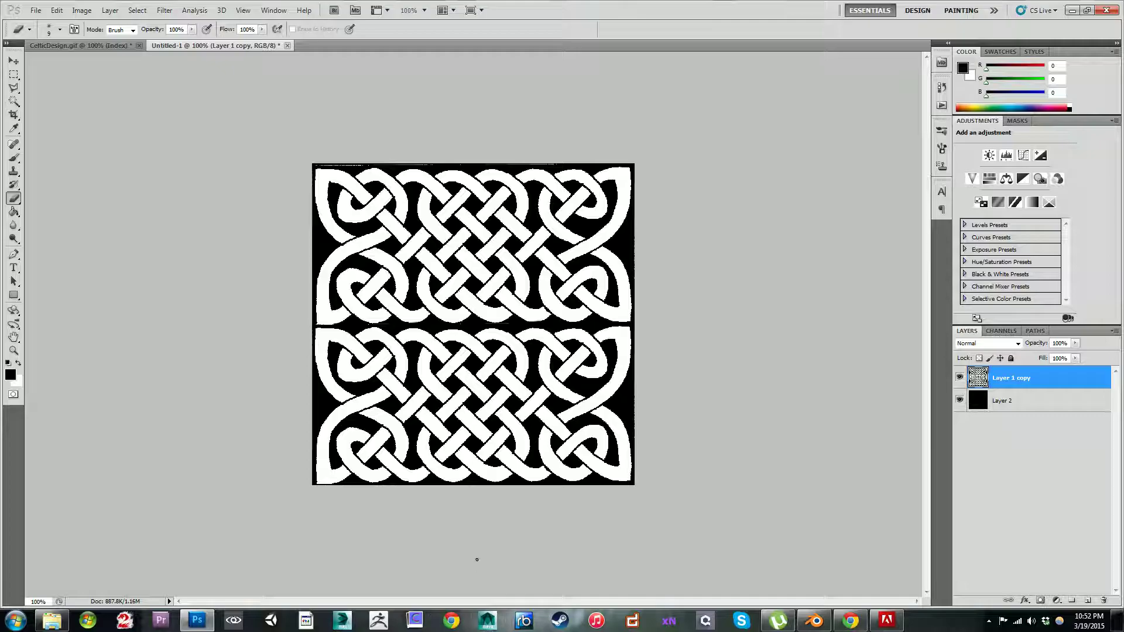
# Step: Switch to Chrome and run a Google image search for "celtic designs"
pyautogui.click(462, 620)
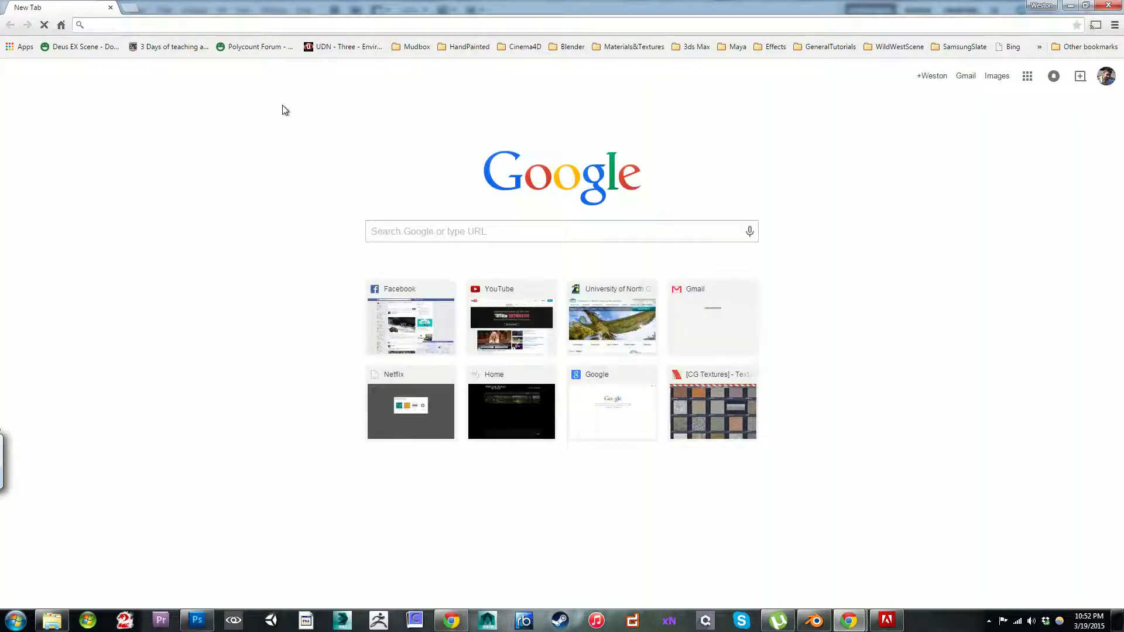
pyautogui.click(417, 234)
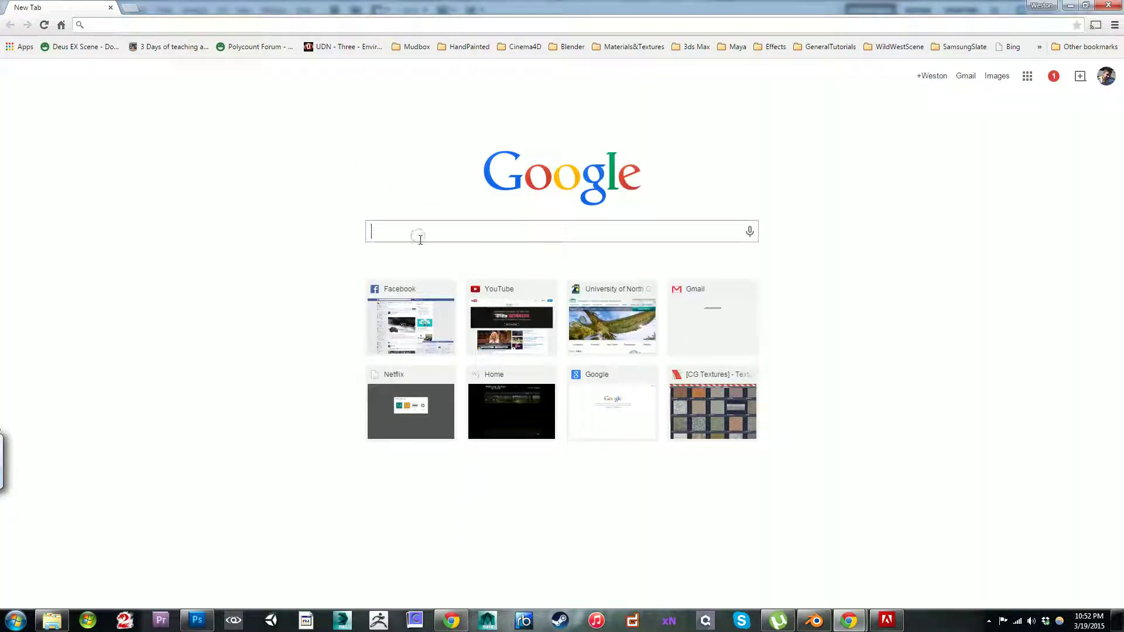
pyautogui.write('celtic')
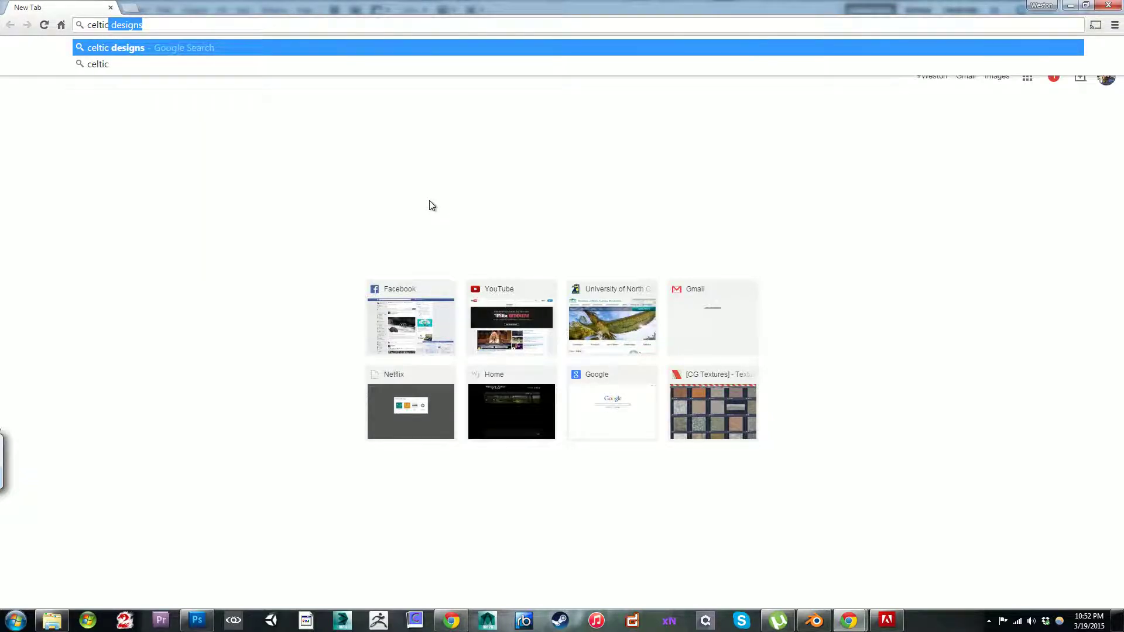
pyautogui.press('Return')
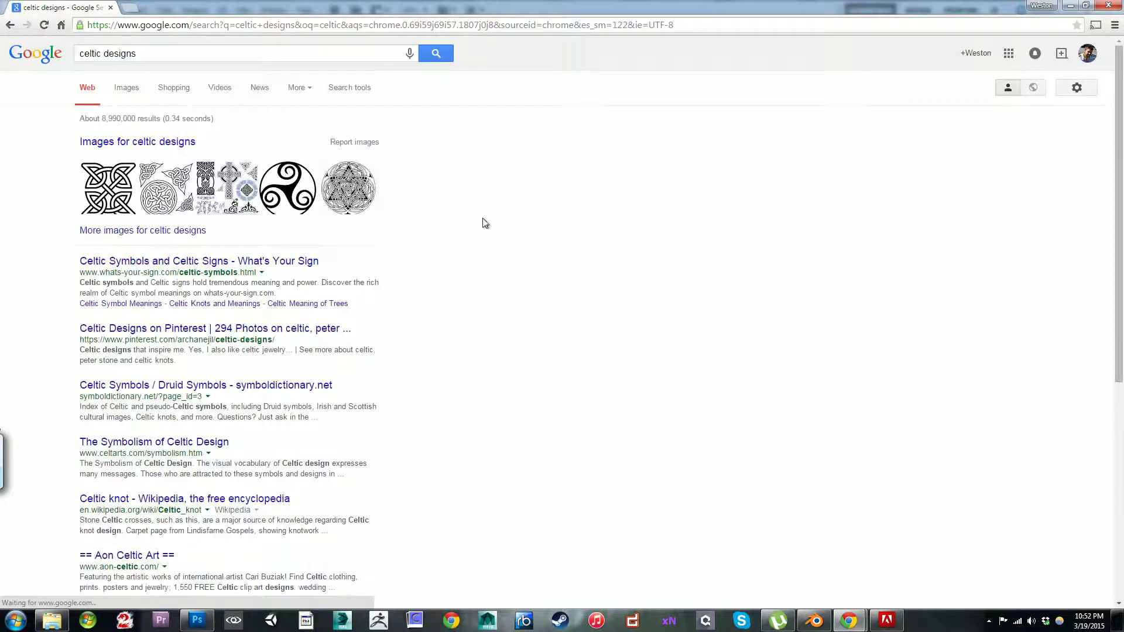
pyautogui.click(131, 90)
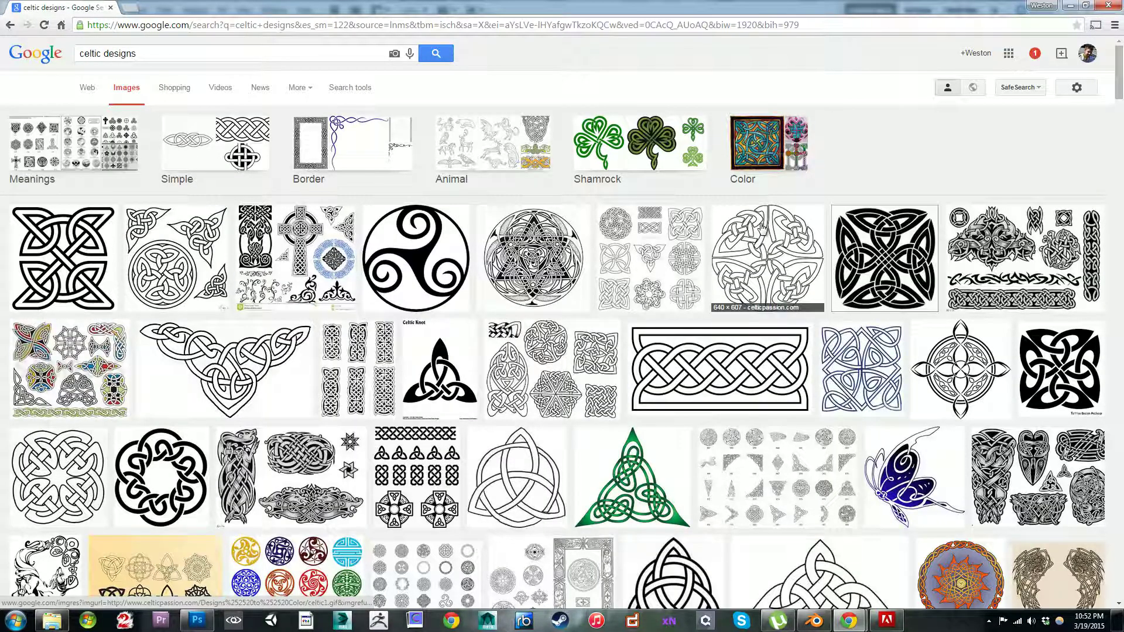
# Step: Look through the image results for a suitable knot pattern, previewing the round black-and-white knot design
pyautogui.scroll(-7, 579, 337)
pyautogui.scroll(-5, 578, 337)
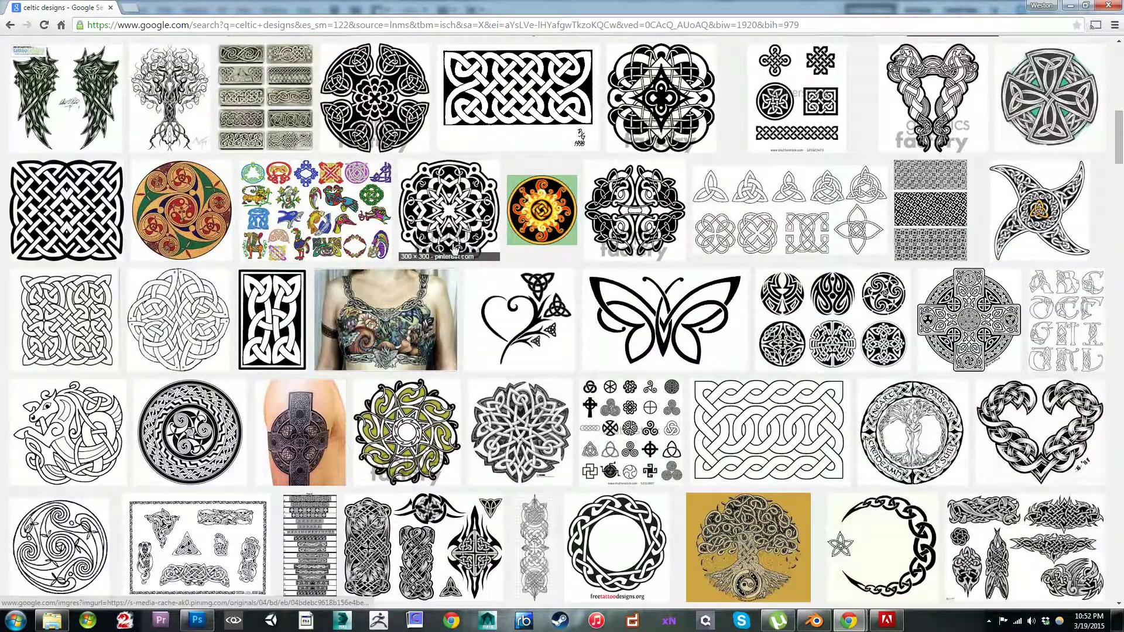
pyautogui.click(455, 203)
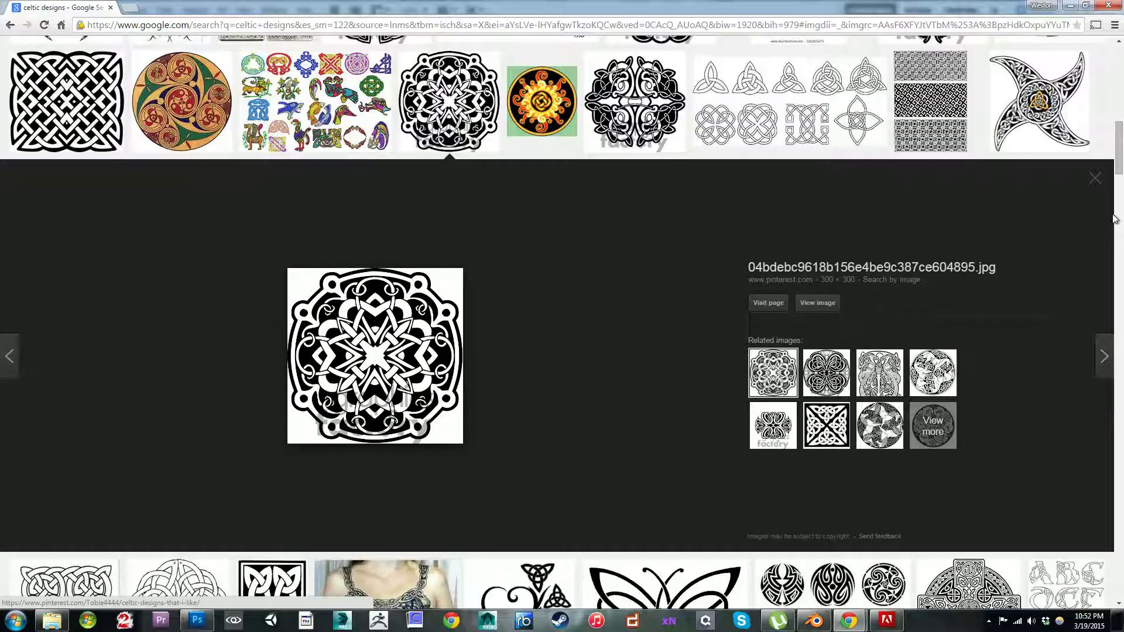
pyautogui.click(1093, 178)
pyautogui.scroll(-2, 221, 234)
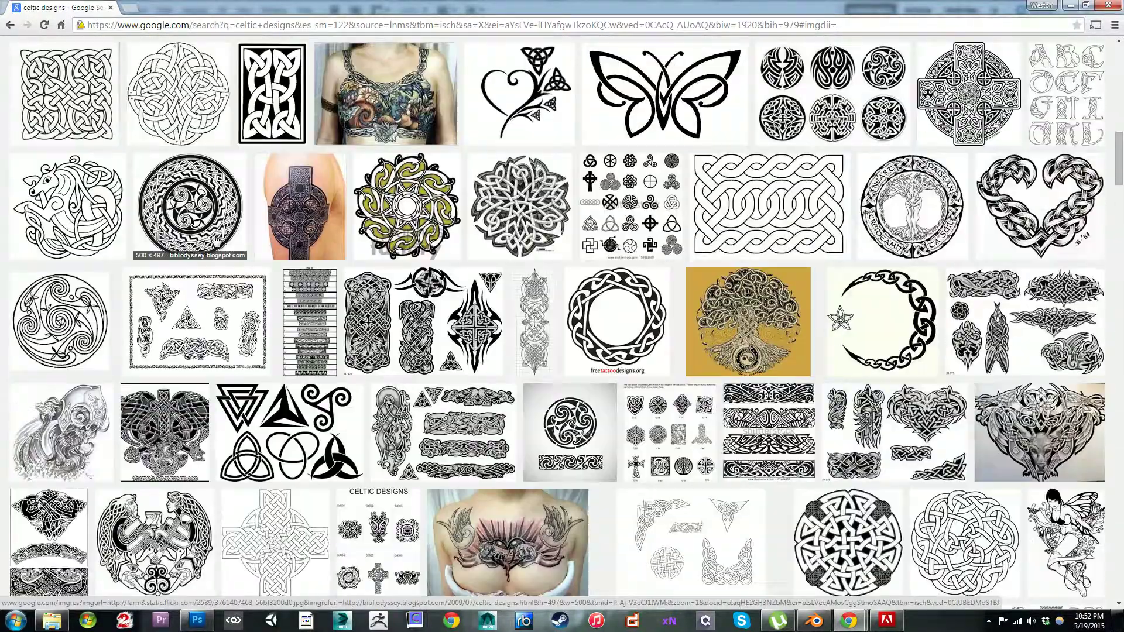
pyautogui.scroll(7, 234, 240)
pyautogui.scroll(-4, 280, 266)
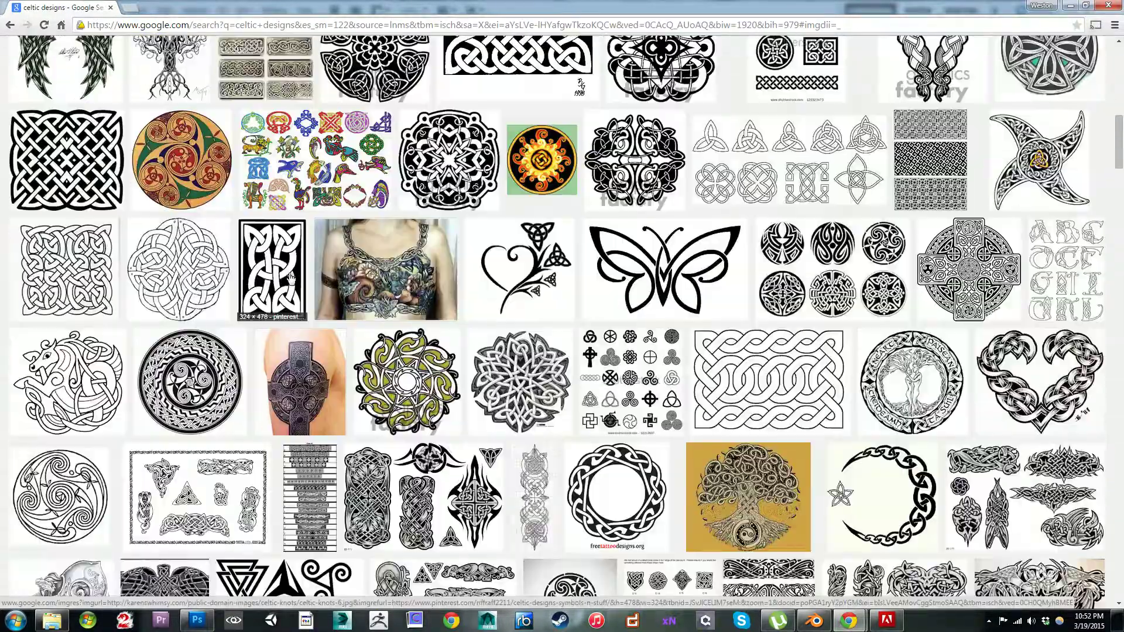
pyautogui.scroll(13, 289, 276)
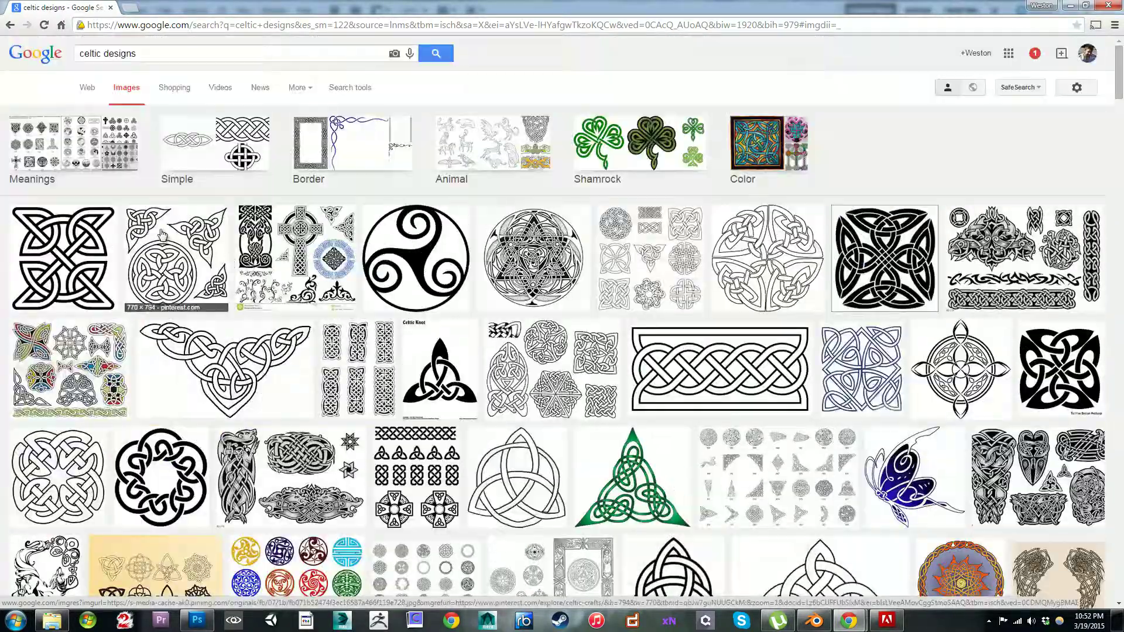
# Step: Open the first result, the square Celtic knot from the-symbols.net, at full size and copy the image
pyautogui.click(69, 274)
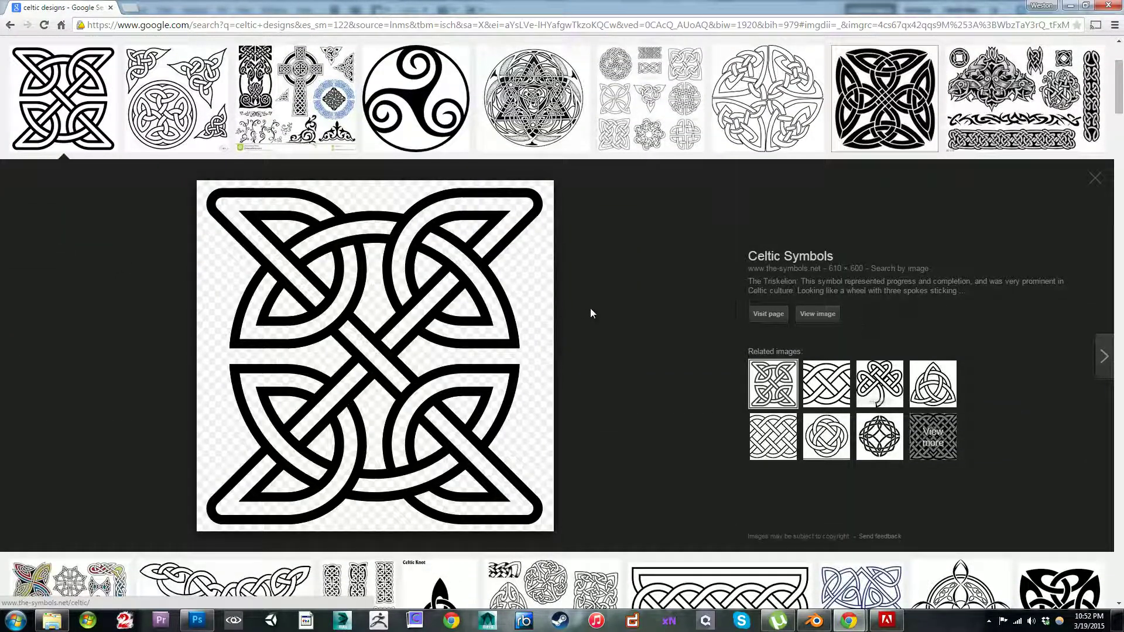
pyautogui.click(818, 314)
pyautogui.rightClick(206, 244)
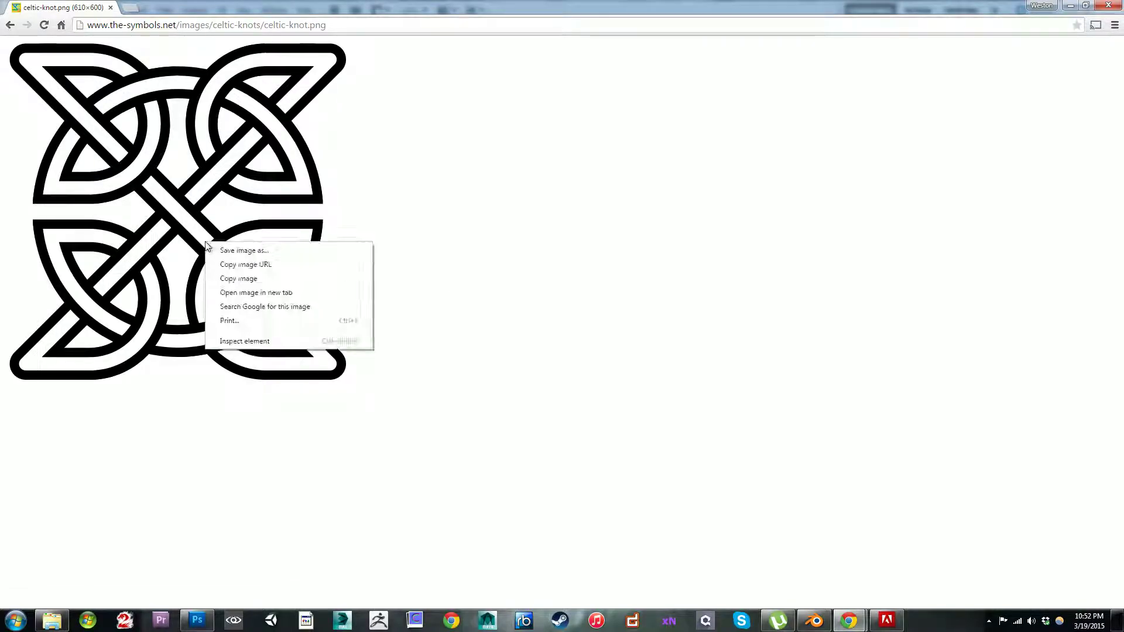
pyautogui.click(240, 278)
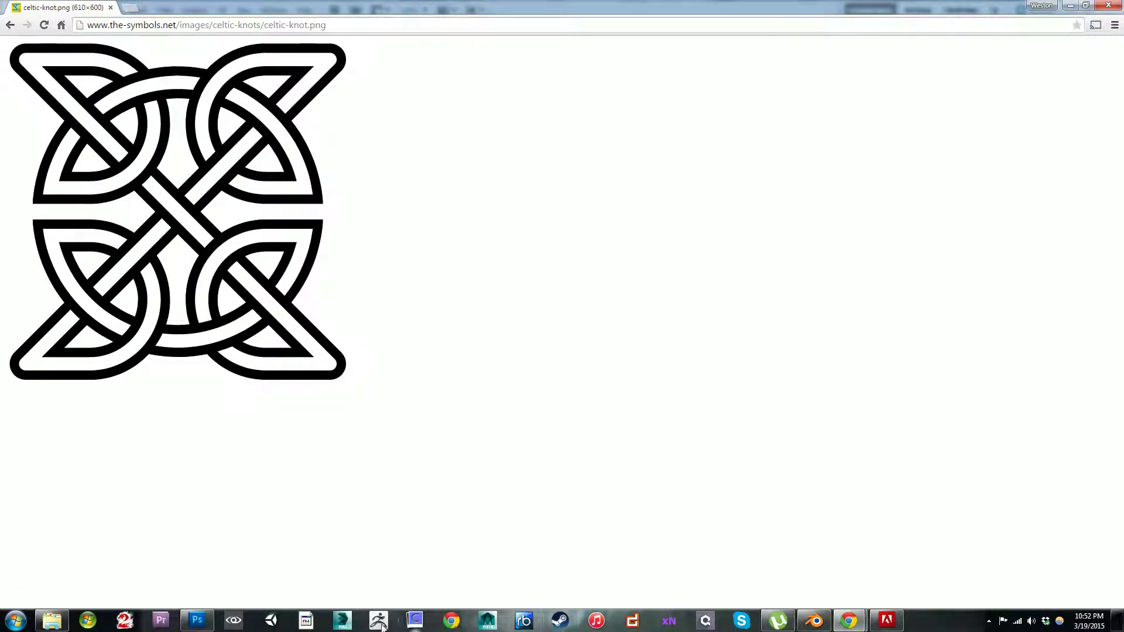
# Step: Switch to Photoshop and paste the copied knot as a new layer above the knotwork, undoing the first paste and repeating it
pyautogui.click(206, 626)
pyautogui.hotkey('ctrl', 'v')
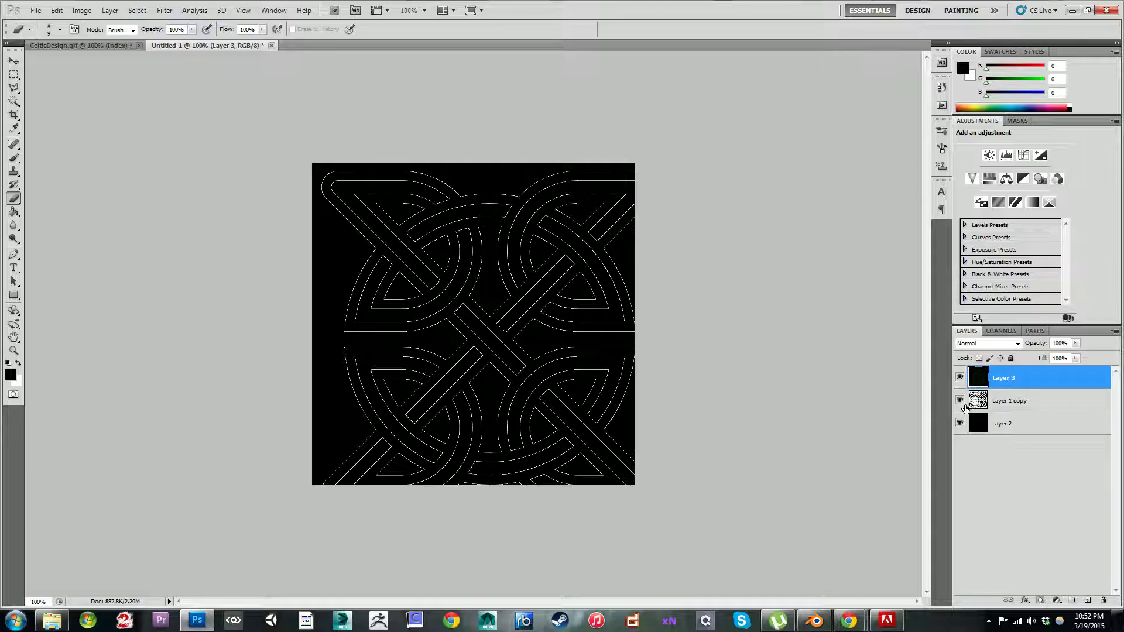
pyautogui.hotkey('ctrl', 'z')
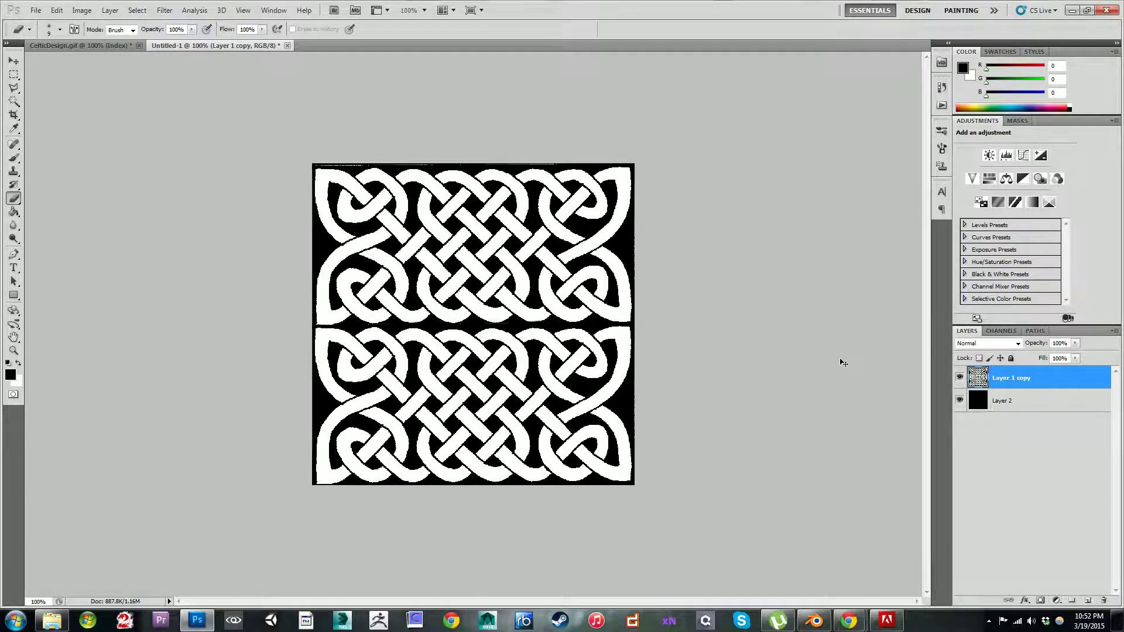
pyautogui.hotkey('ctrl', 'shift', 'n')
pyautogui.press('Return')
pyautogui.hotkey('ctrl', 'v')
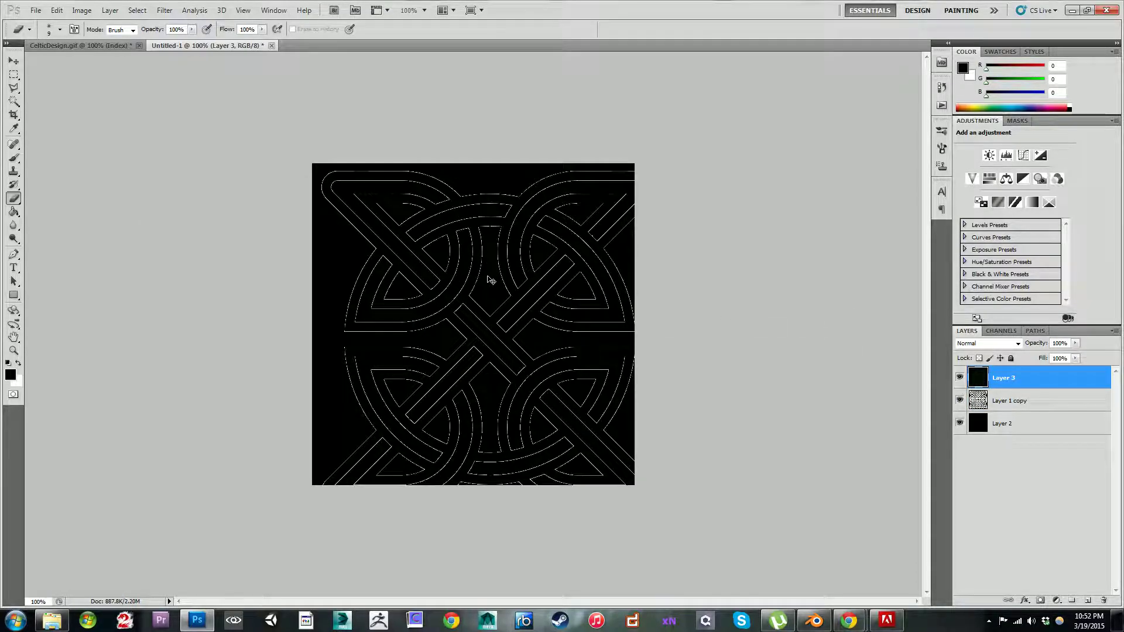
# Step: Try inverting the pasted knot's colours back and forth, and delete its layer
pyautogui.hotkey('ctrl', 'i')
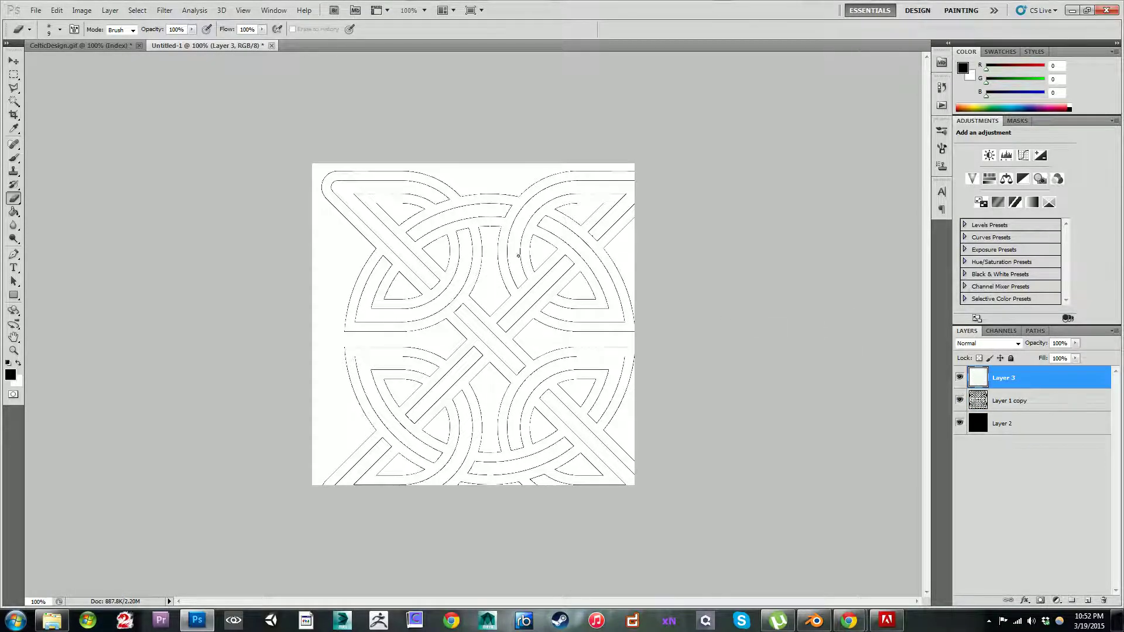
pyautogui.hotkey('ctrl', 'i')
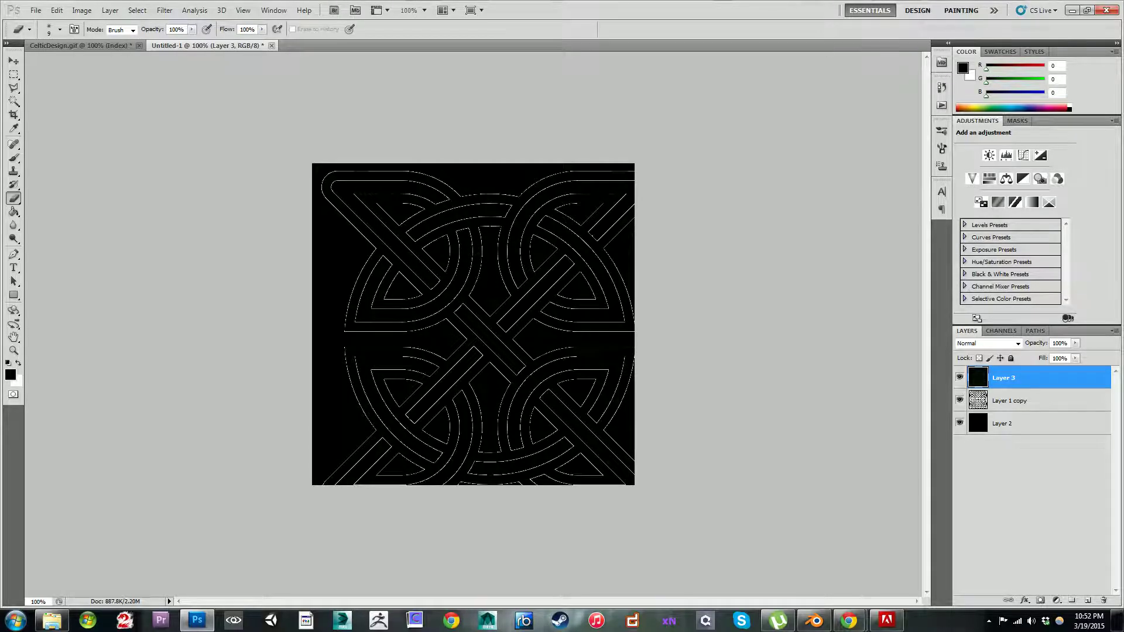
pyautogui.hotkey('ctrl', 'i')
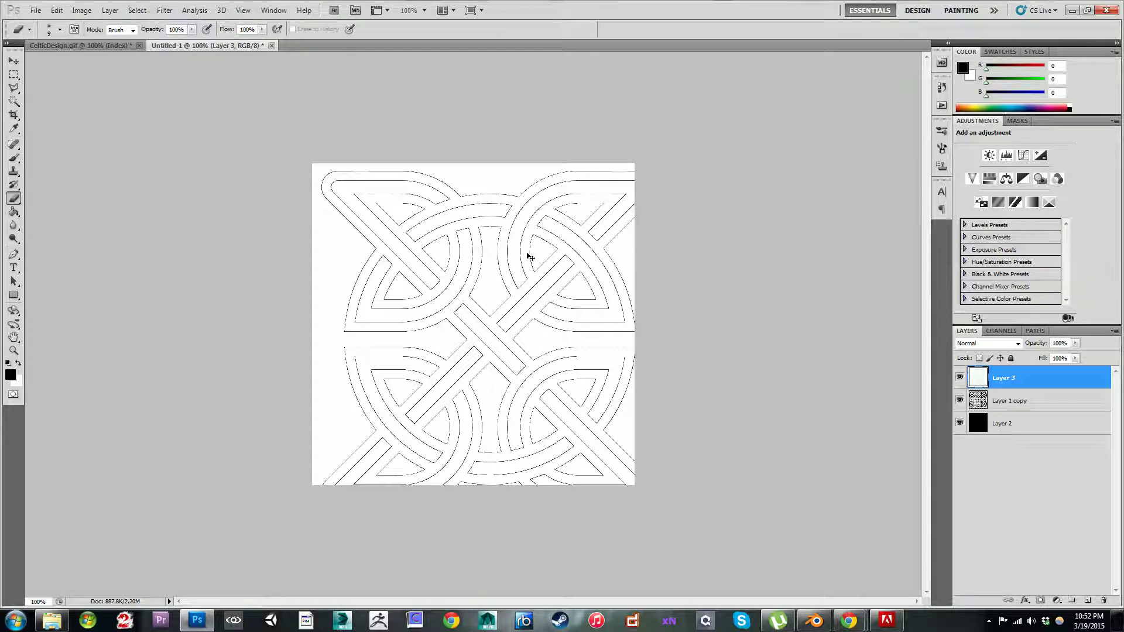
pyautogui.hotkey('ctrl', 'i')
pyautogui.hotkey('ctrl', 'i')
pyautogui.hotkey('ctrl', 'i')
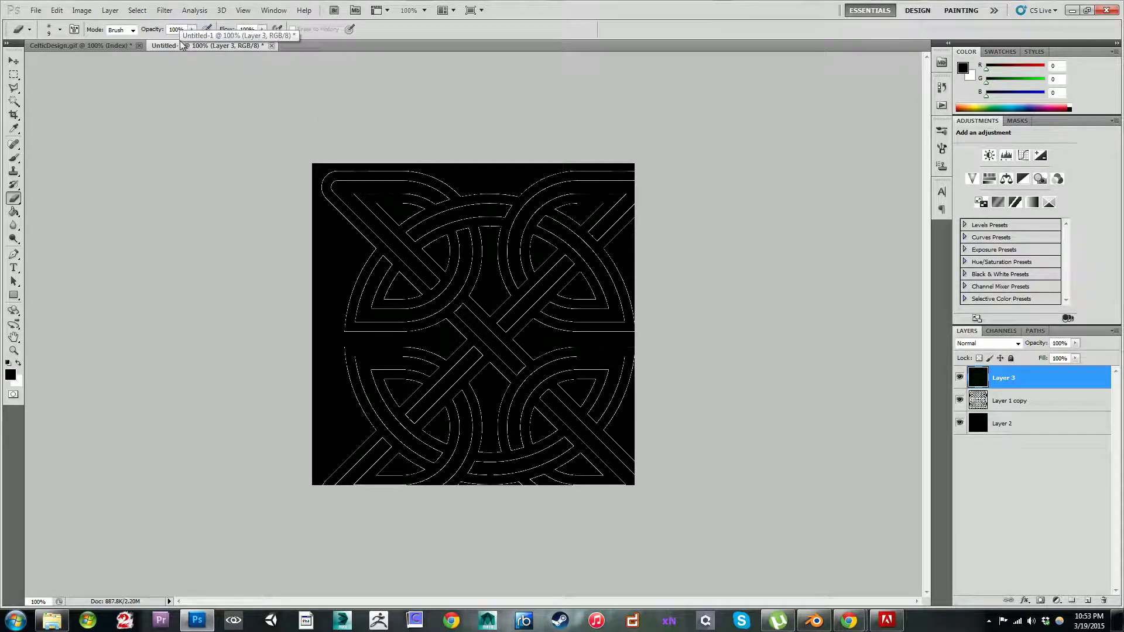
pyautogui.hotkey('ctrl', 'i')
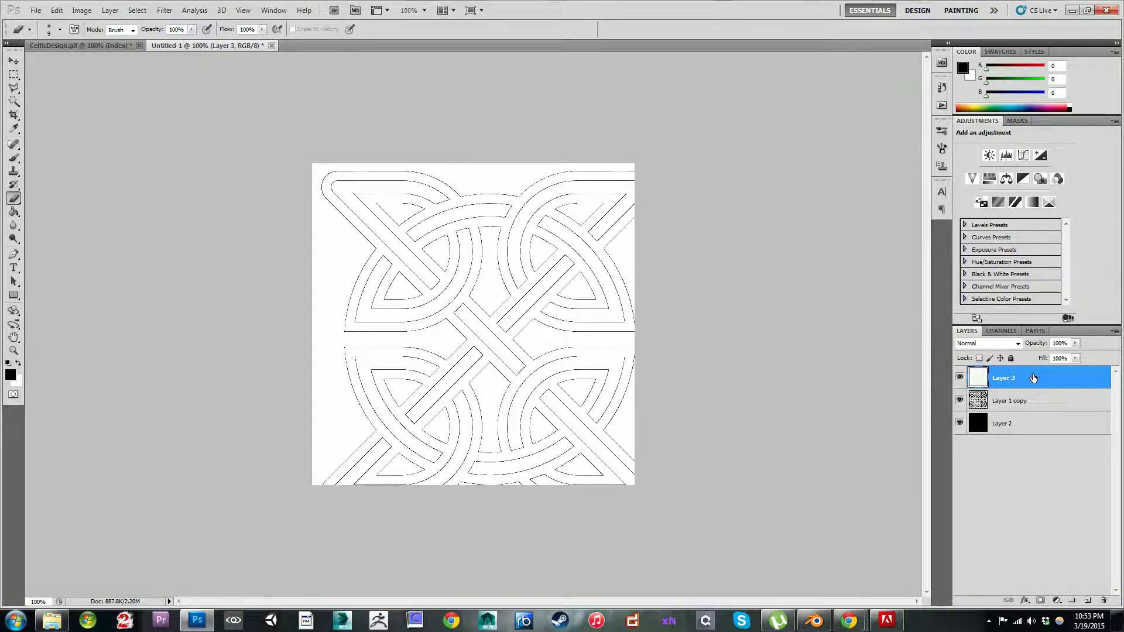
pyautogui.press('Delete')
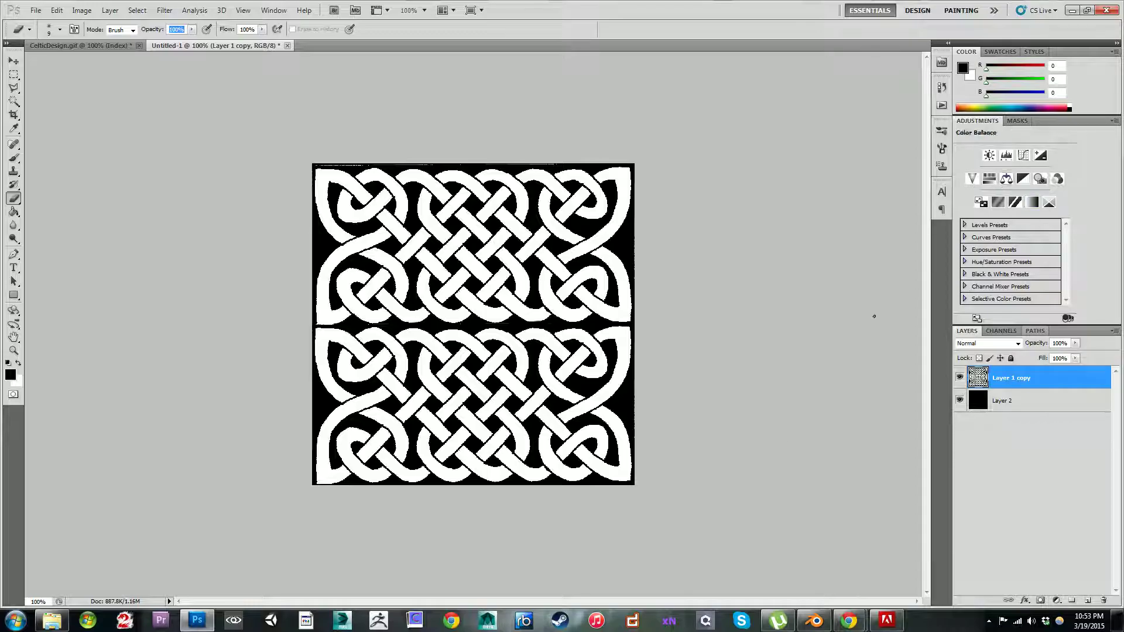
# Step: Switch back to Chrome and open the image results of a new search for "celtic designs"
pyautogui.click(450, 622)
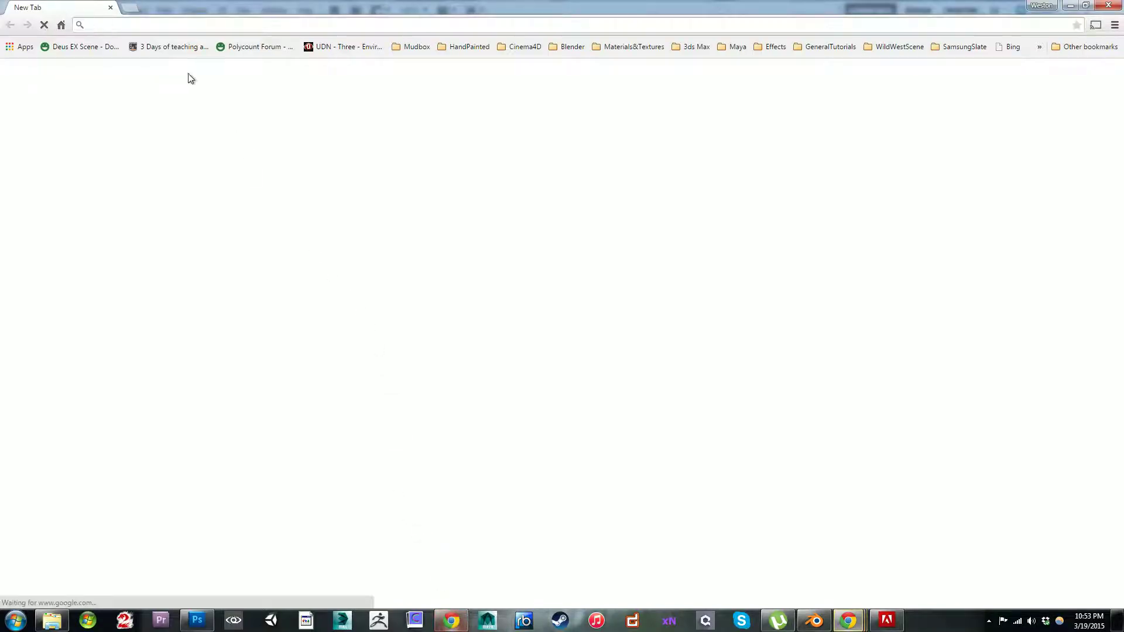
pyautogui.write('celti')
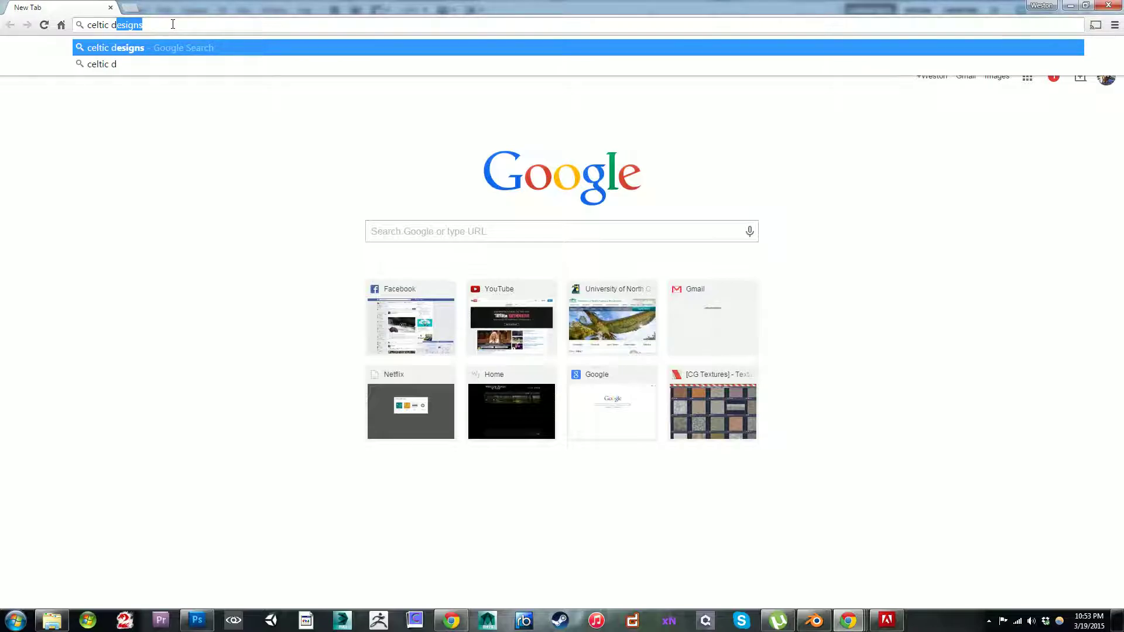
pyautogui.write('c d')
pyautogui.press('Return')
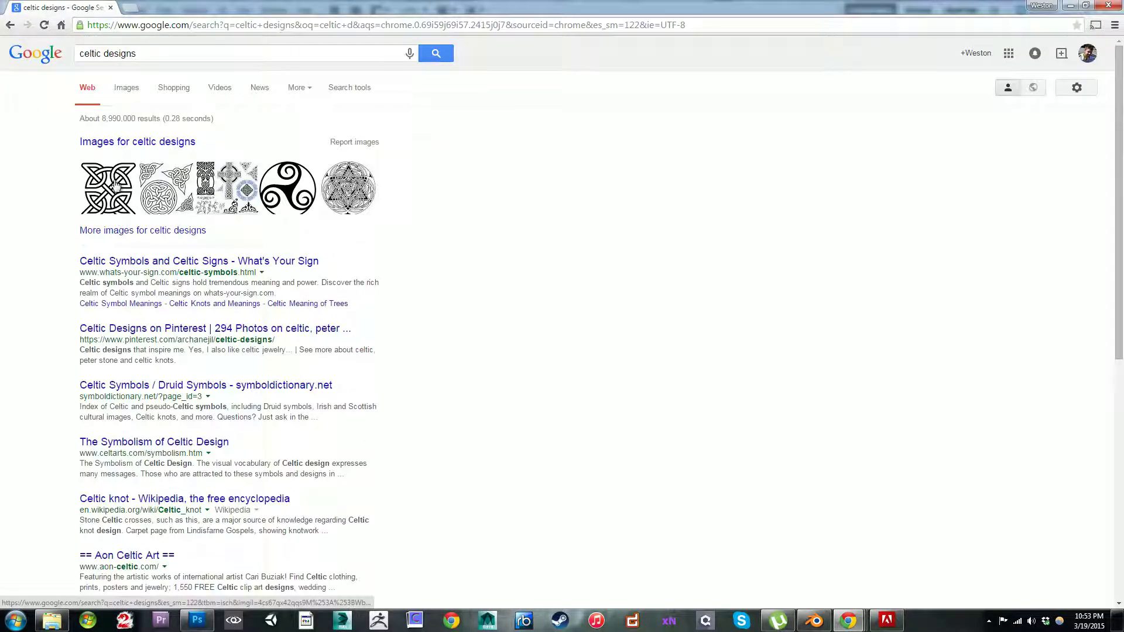
pyautogui.click(126, 143)
# Step: Examine the Celtic design thumbnails further down the results for an alternative knot pattern
pyautogui.scroll(-5, 538, 249)
pyautogui.scroll(-10, 538, 248)
pyautogui.scroll(-3, 575, 263)
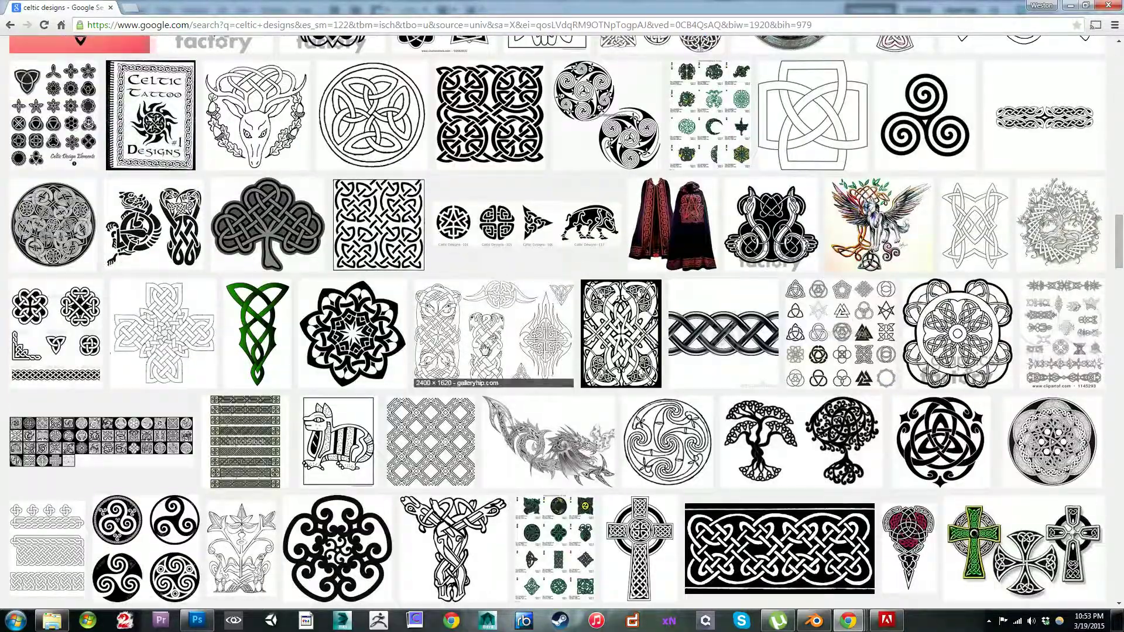
pyautogui.scroll(-15, 457, 347)
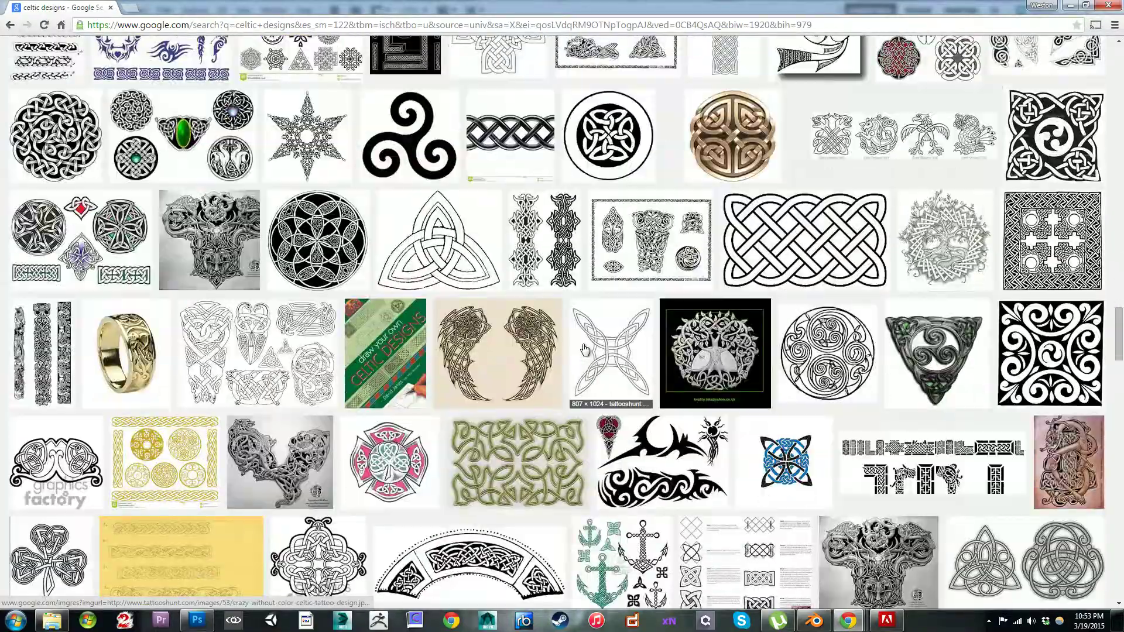
pyautogui.scroll(-10, 584, 349)
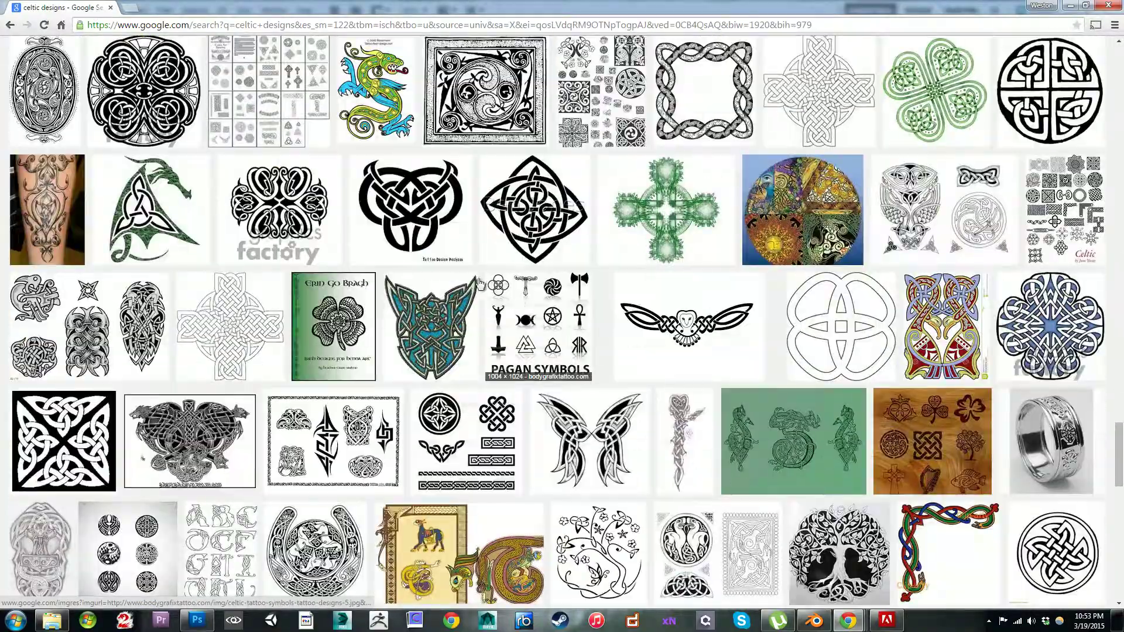
pyautogui.scroll(-6, 422, 252)
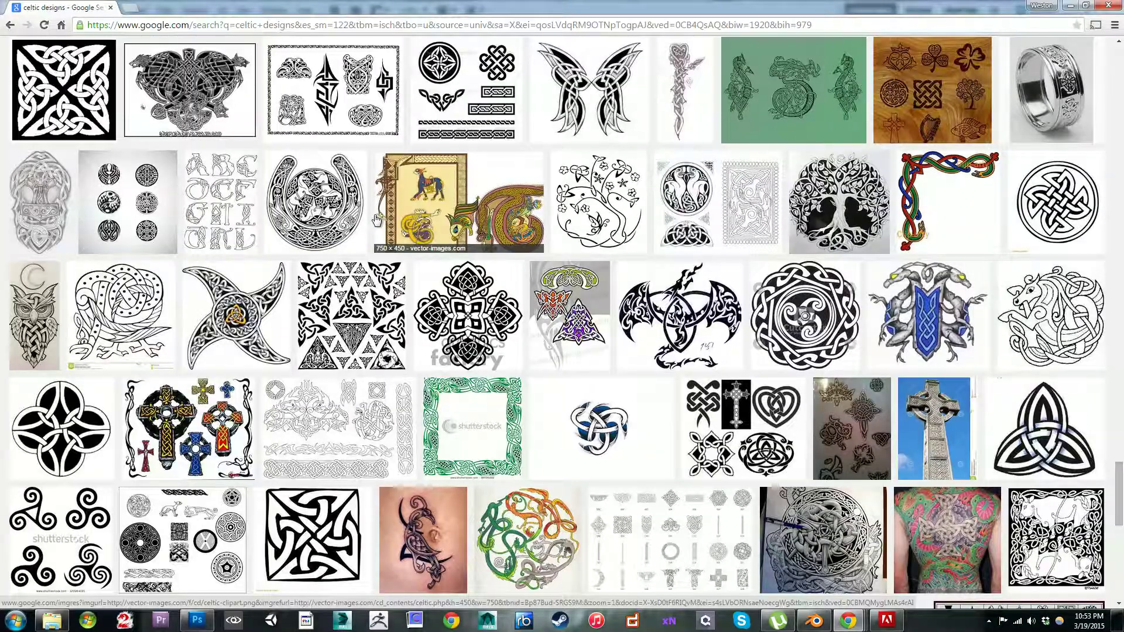
pyautogui.scroll(20, 377, 219)
pyautogui.scroll(10, 300, 211)
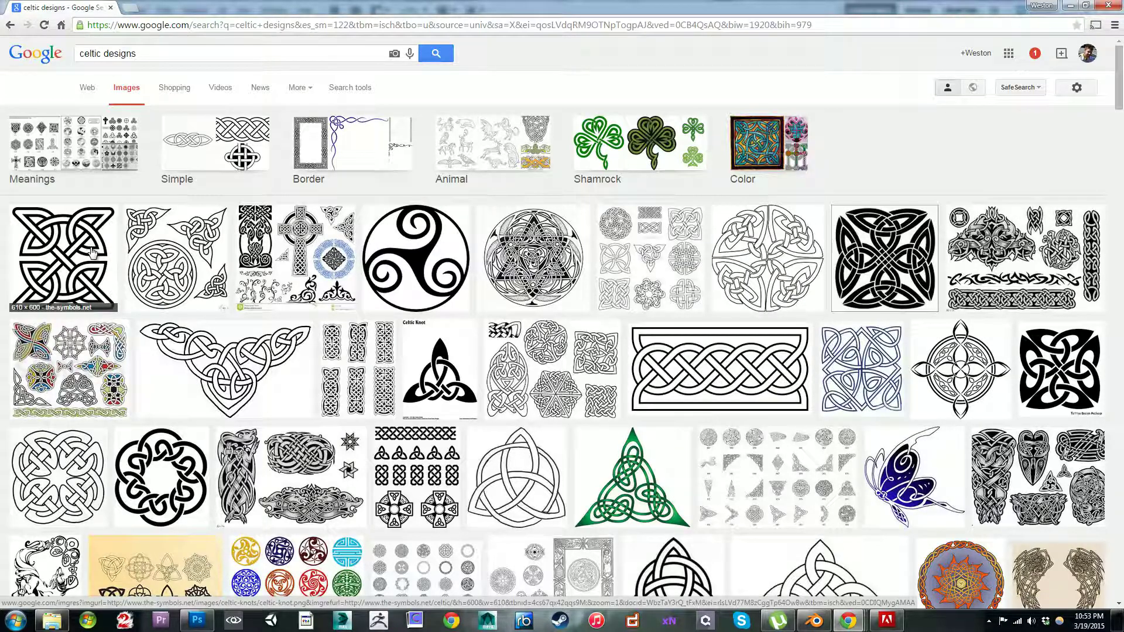
# Step: View the first square Celtic knot at full size, return to the results and close its preview
pyautogui.click(92, 251)
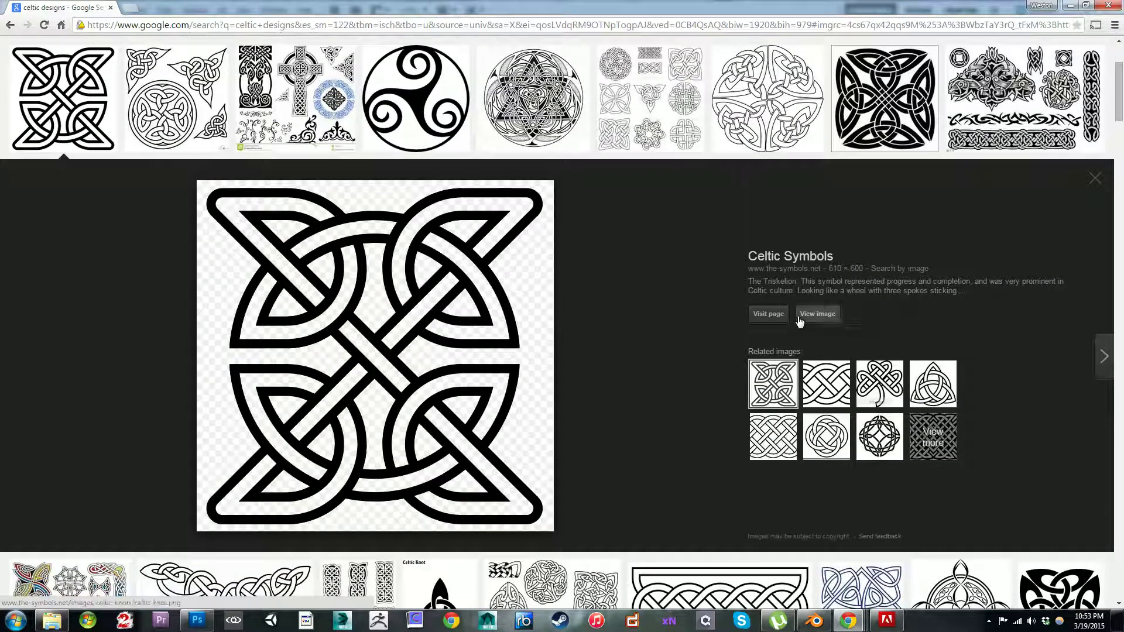
pyautogui.click(818, 316)
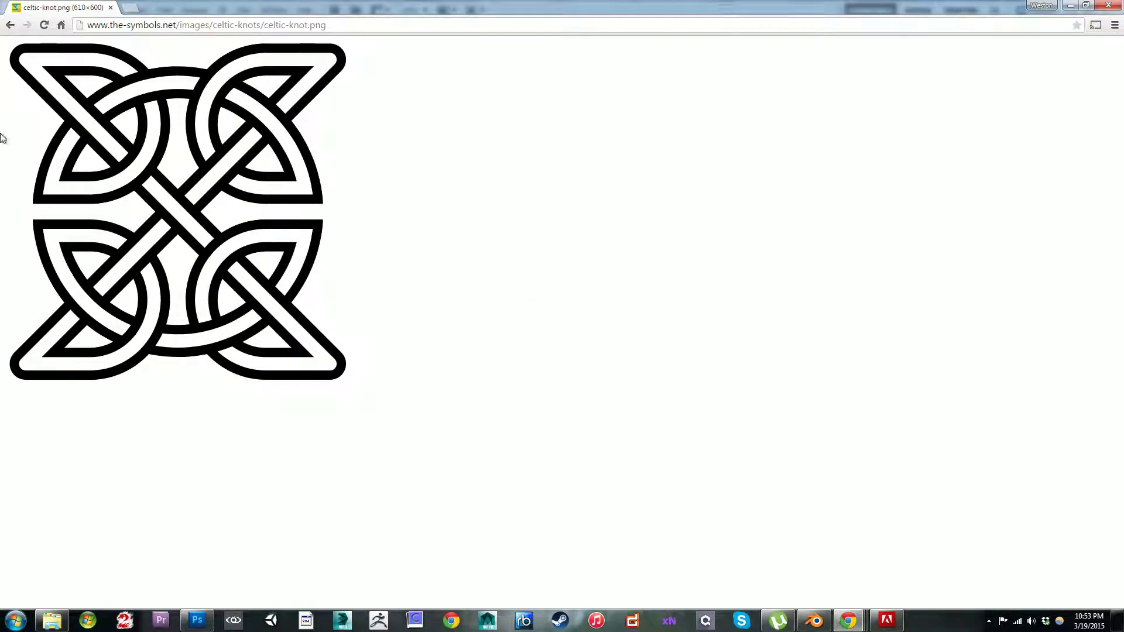
pyautogui.click(10, 25)
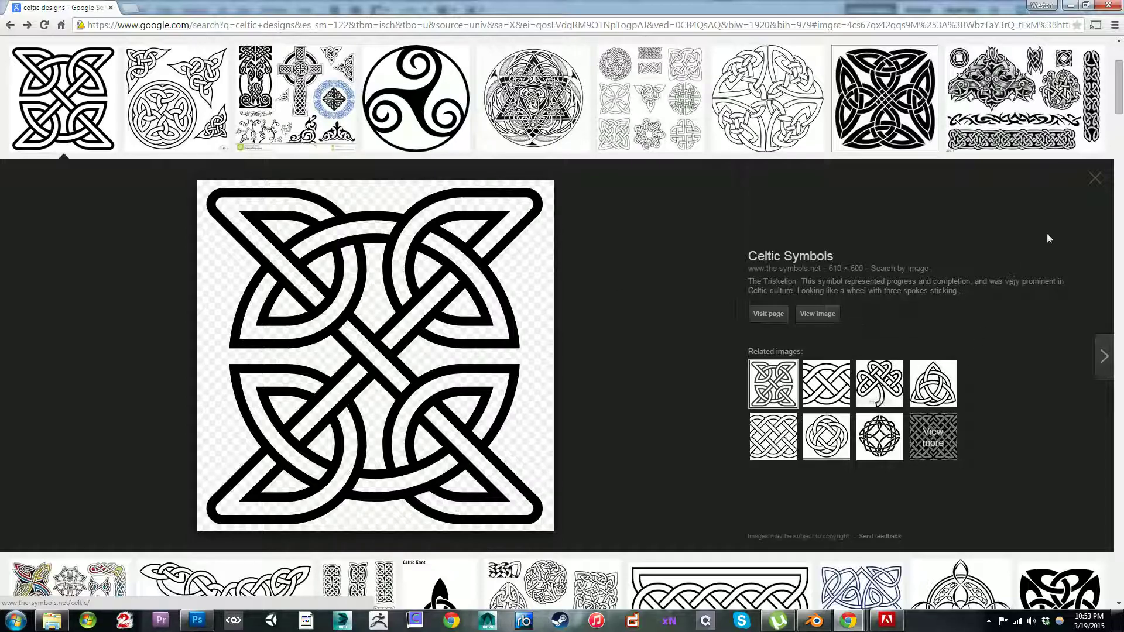
pyautogui.click(1095, 178)
# Step: Return to the search query and search the images for "celtic designs transparent"
pyautogui.scroll(3, 527, 176)
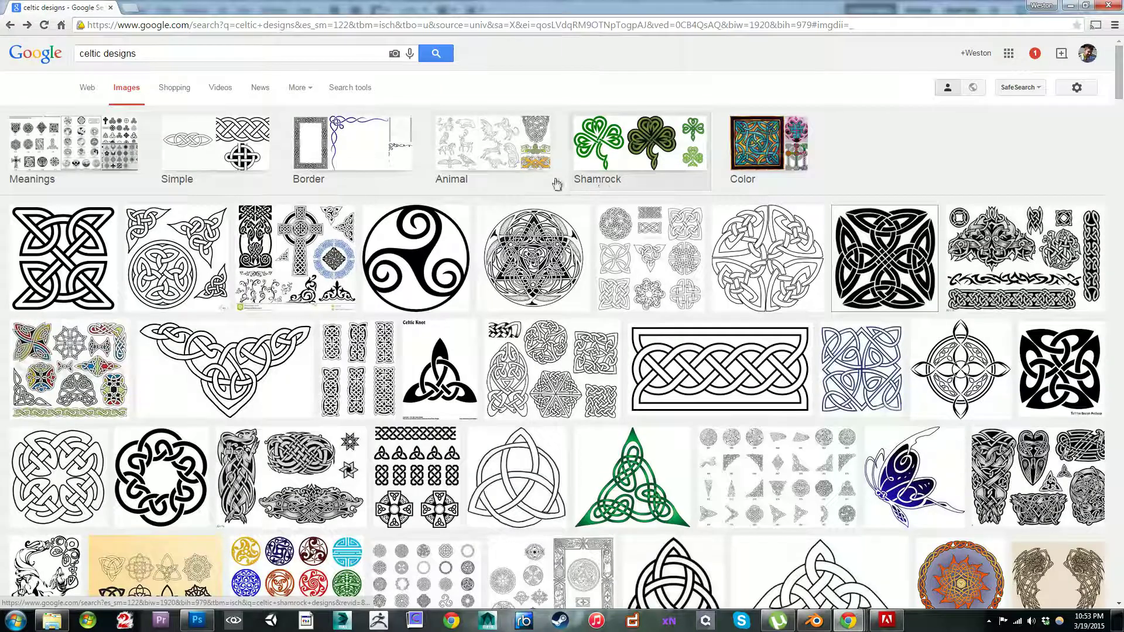
pyautogui.click(144, 53)
pyautogui.write('tra')
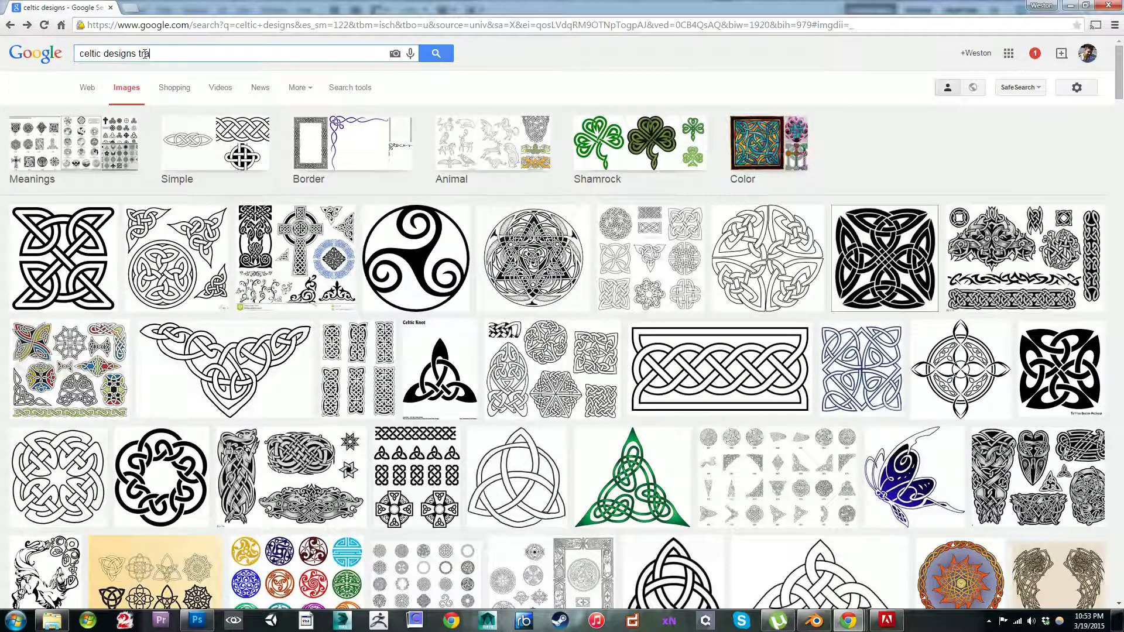
pyautogui.write('nsparent')
pyautogui.press('Return')
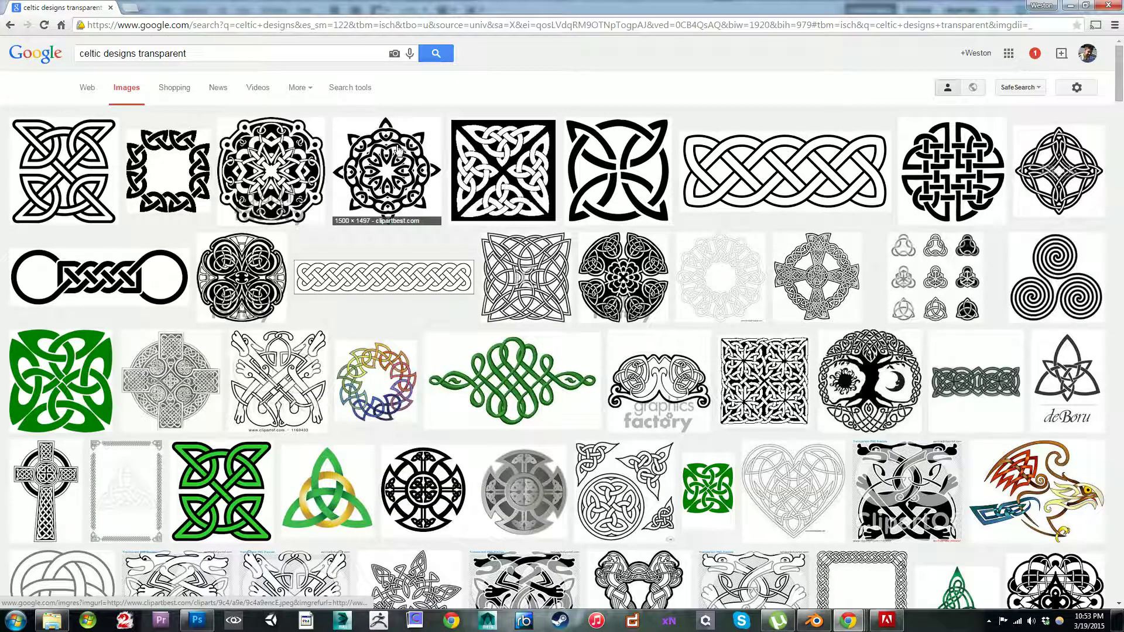
# Step: Preview the square black-and-white Celtic knot with four triangular motifs, and close its preview
pyautogui.scroll(-2, 818, 186)
pyautogui.scroll(2, 644, 186)
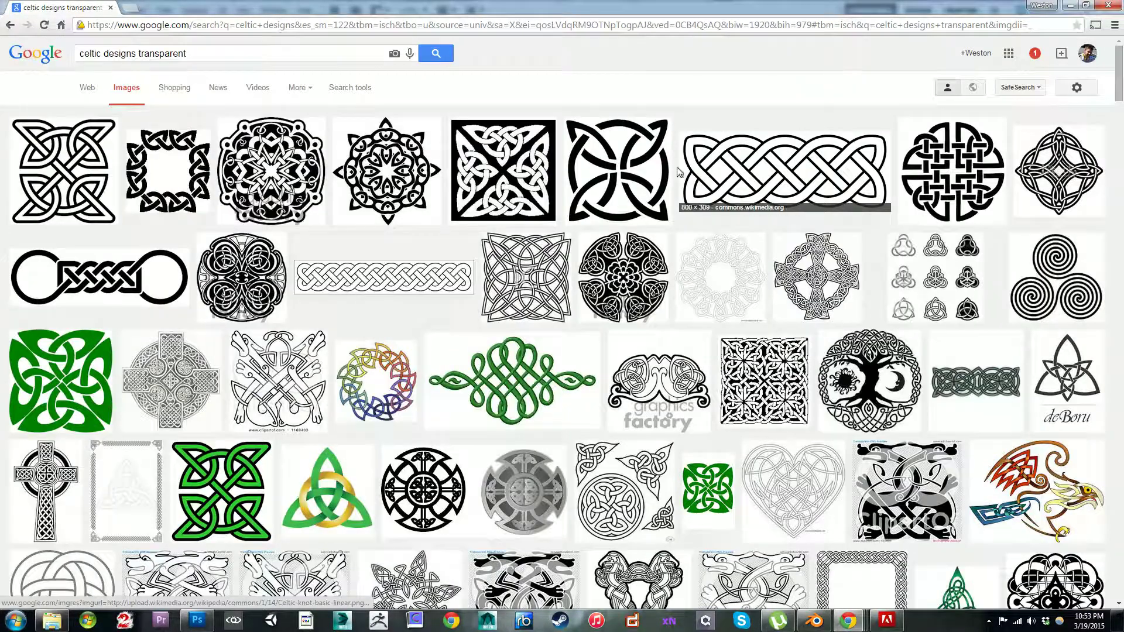
pyautogui.click(502, 192)
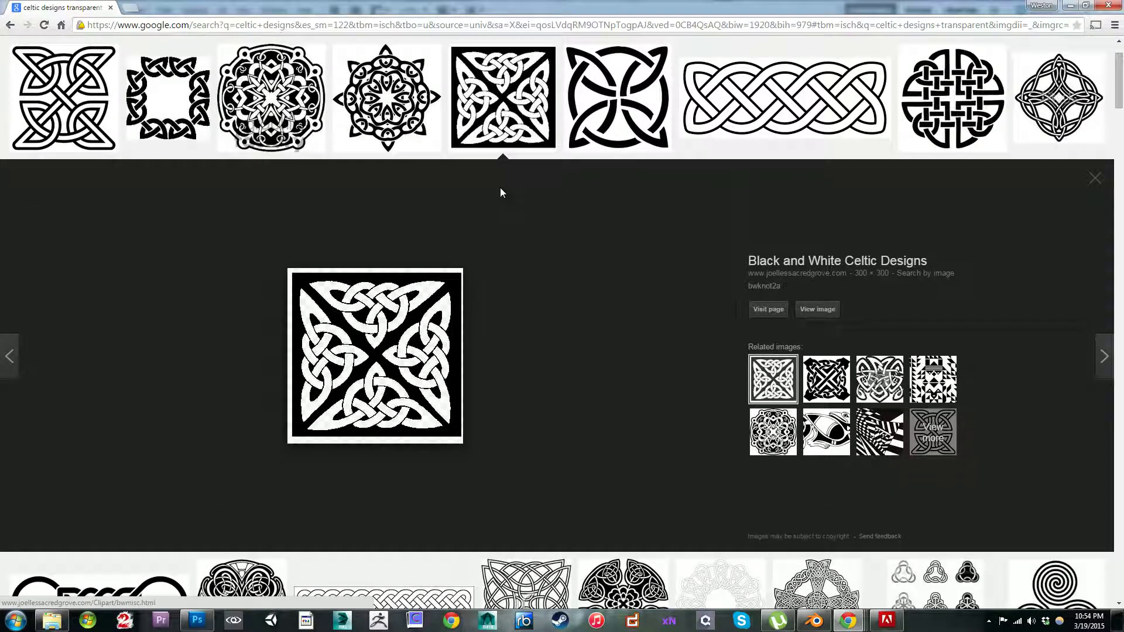
pyautogui.click(1094, 178)
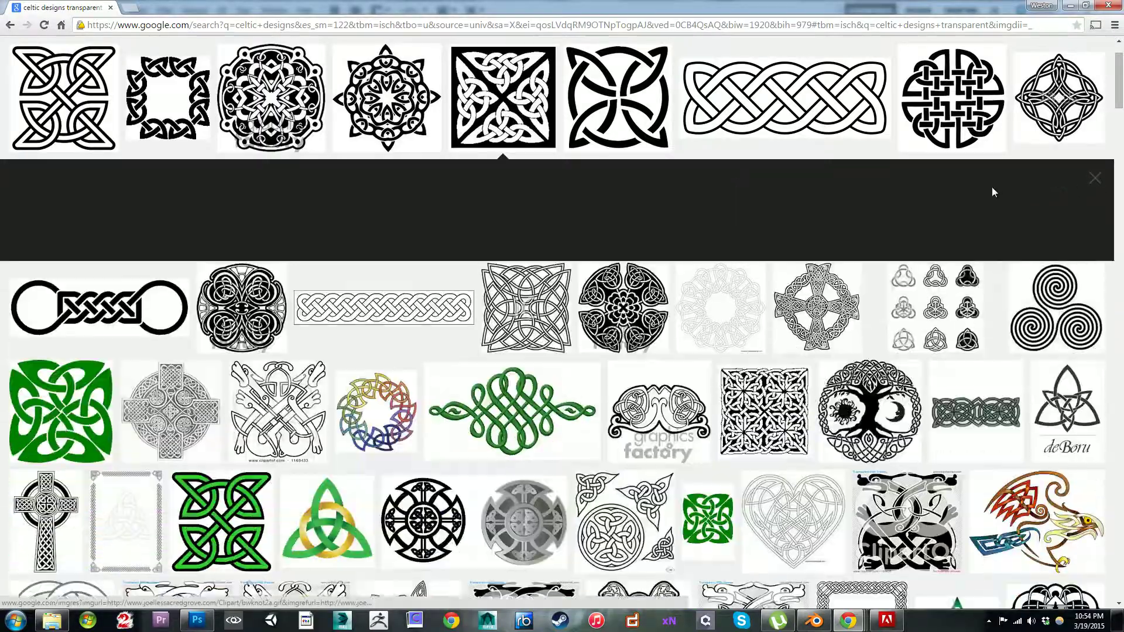
# Step: Examine the transparent Celtic design thumbnails throughout the results for a suitable knot pattern
pyautogui.scroll(-4, 944, 206)
pyautogui.scroll(-8, 679, 255)
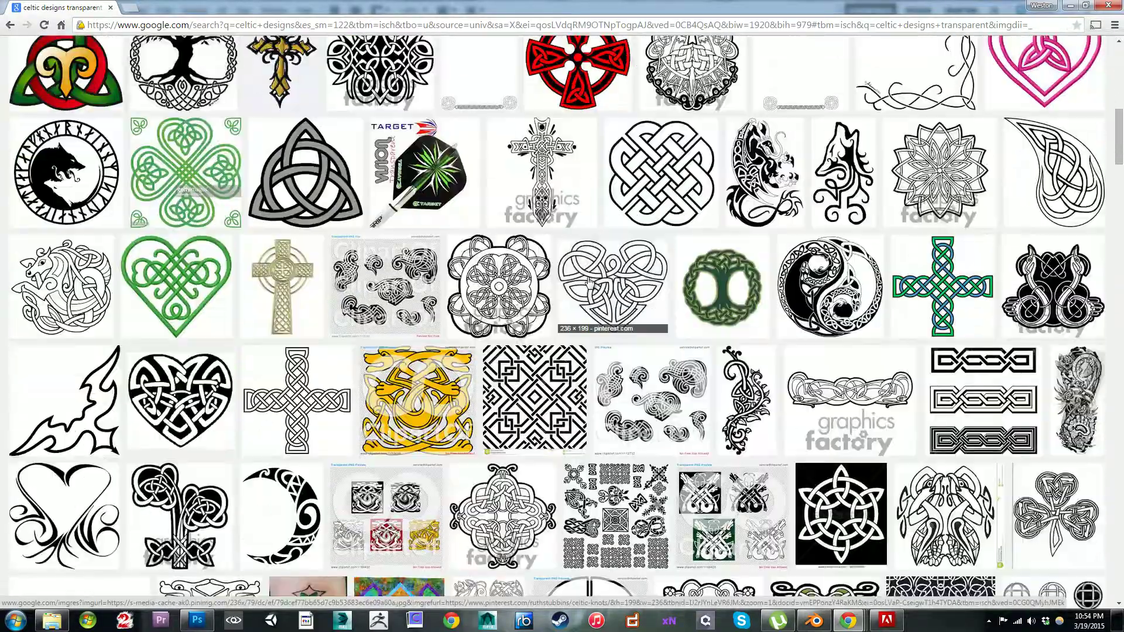
pyautogui.scroll(-2, 626, 243)
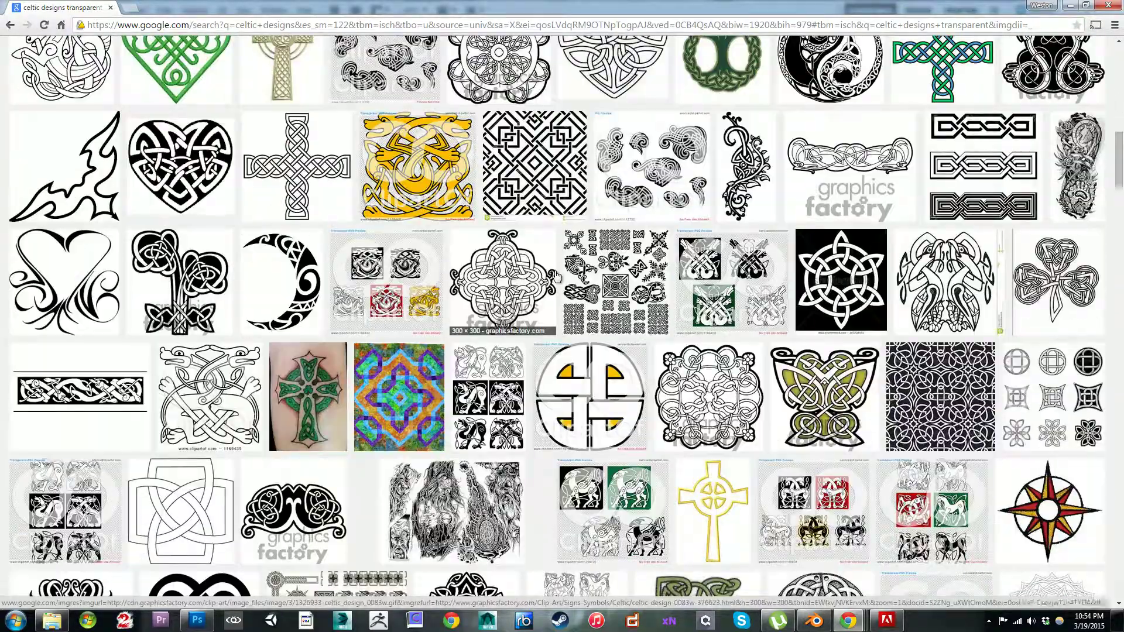
pyautogui.scroll(-6, 555, 284)
pyautogui.scroll(-17, 554, 284)
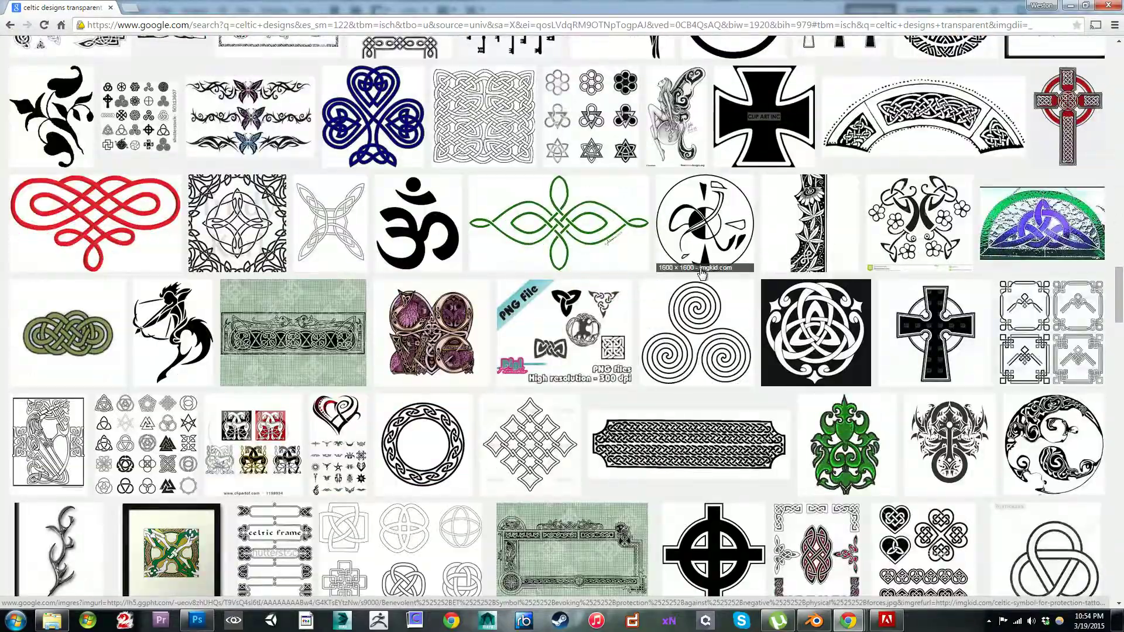
pyautogui.scroll(-3, 705, 272)
pyautogui.scroll(-3, 698, 277)
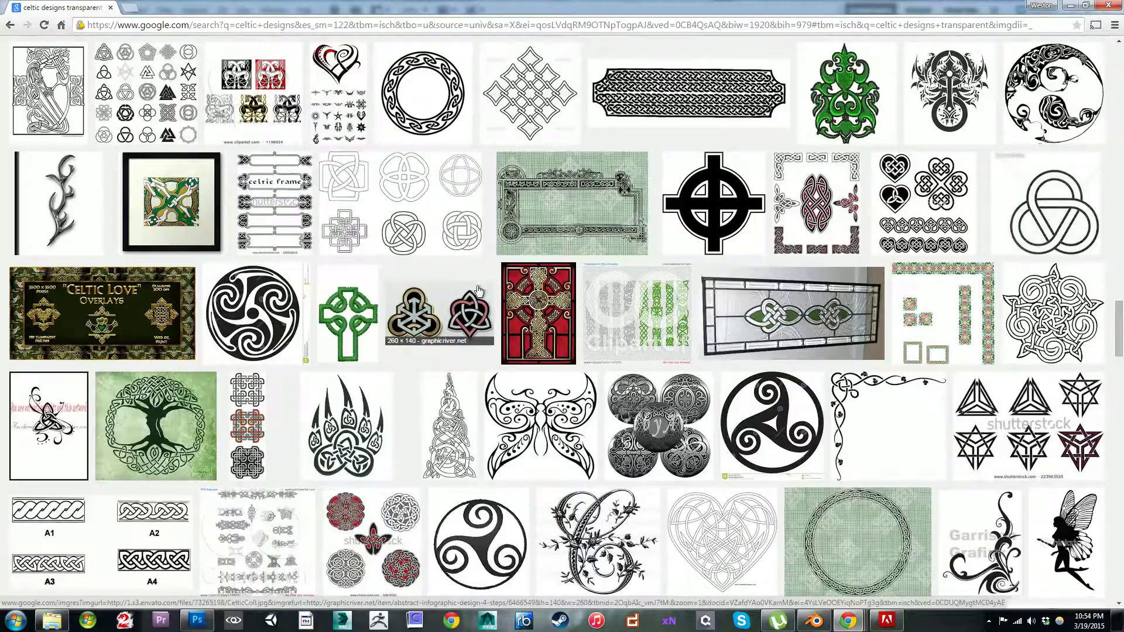
pyautogui.scroll(-4, 482, 304)
pyautogui.scroll(-4, 483, 303)
pyautogui.scroll(2, 503, 298)
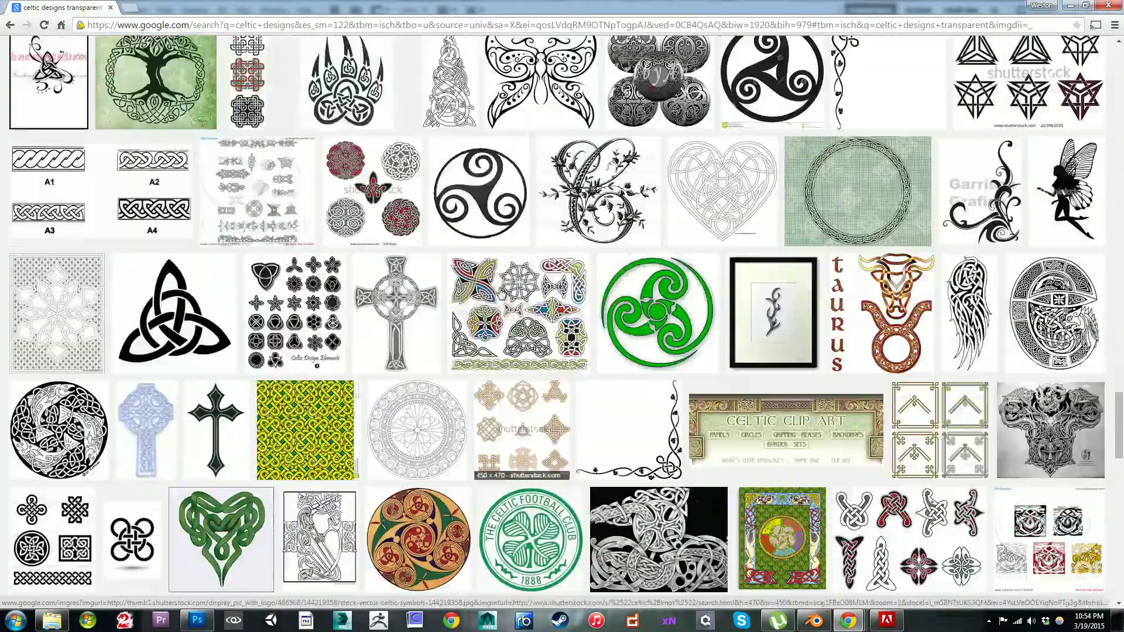
pyautogui.scroll(-4, 663, 319)
pyautogui.scroll(-15, 663, 319)
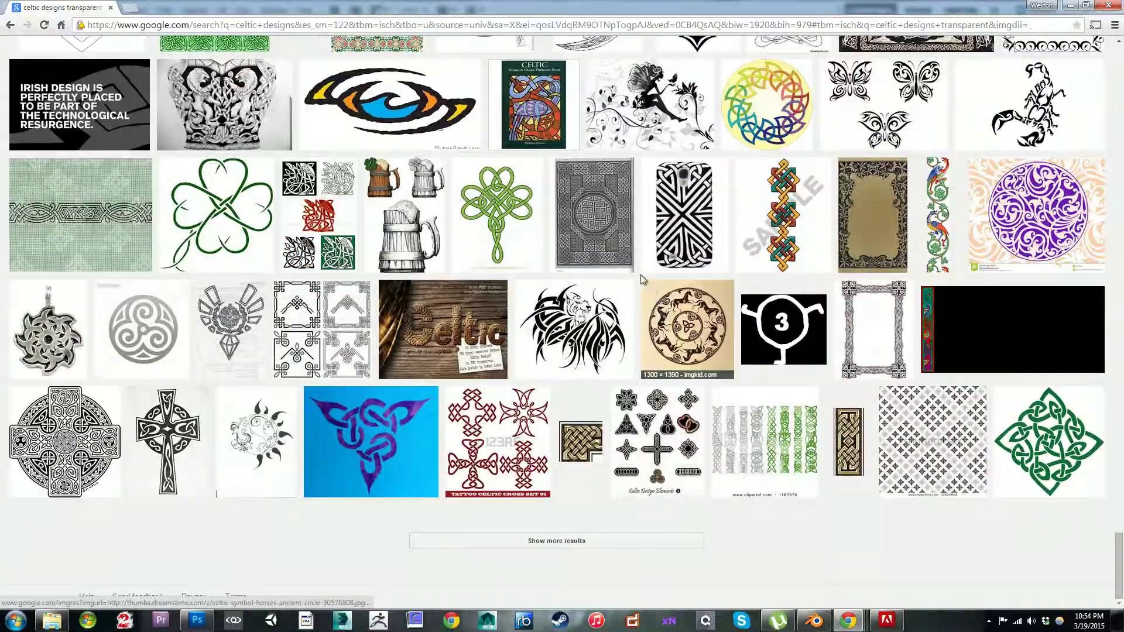
pyautogui.scroll(20, 641, 258)
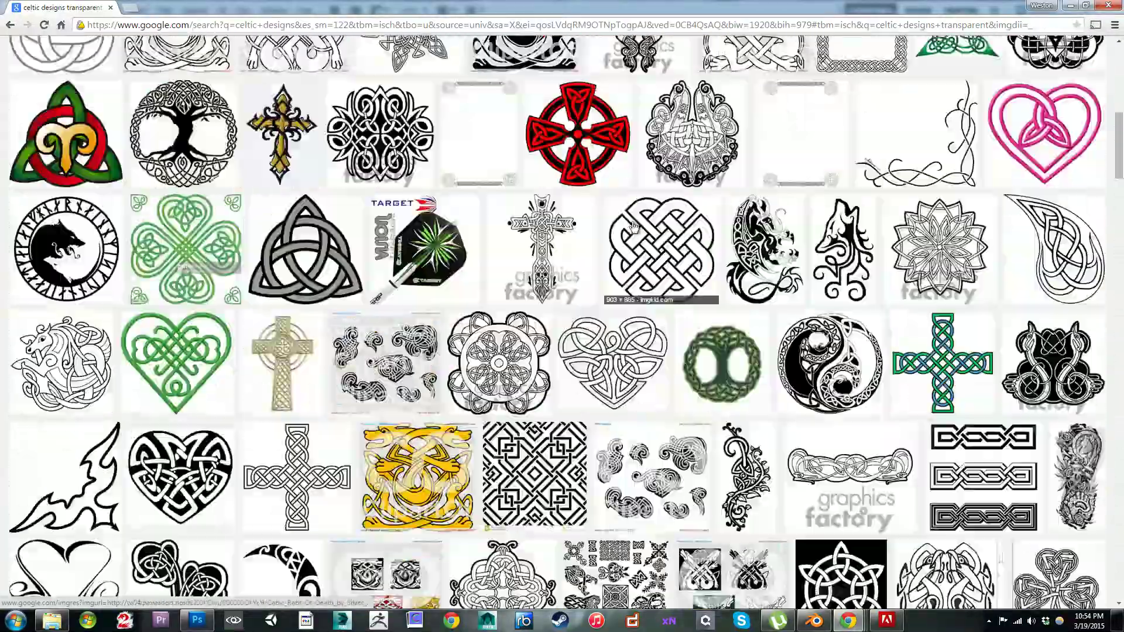
pyautogui.scroll(9, 632, 227)
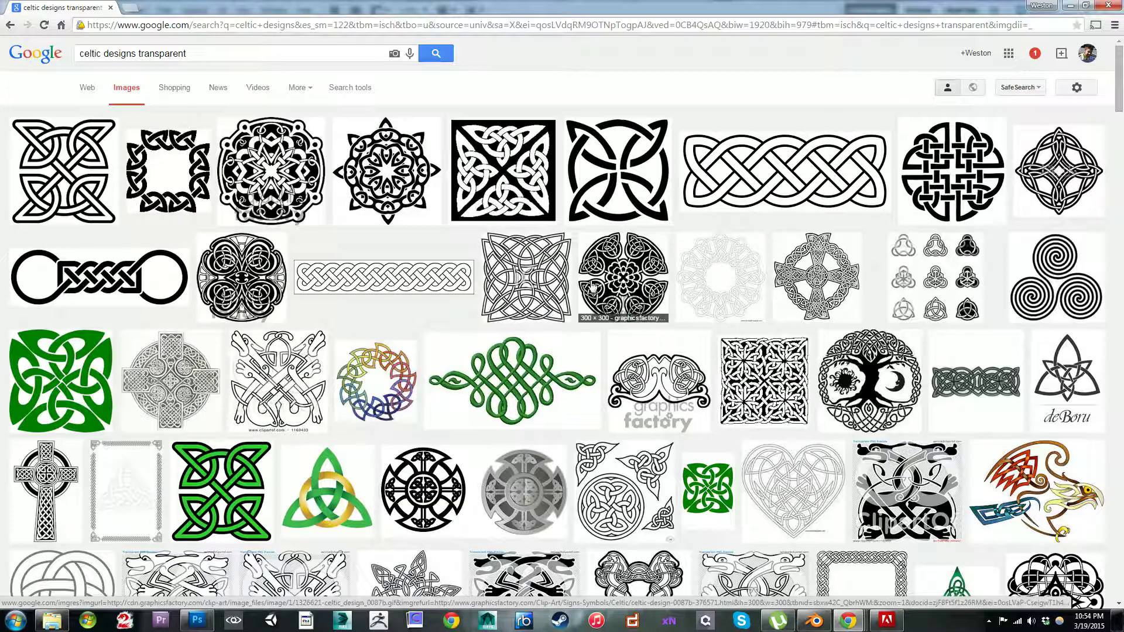
pyautogui.scroll(-2, 547, 338)
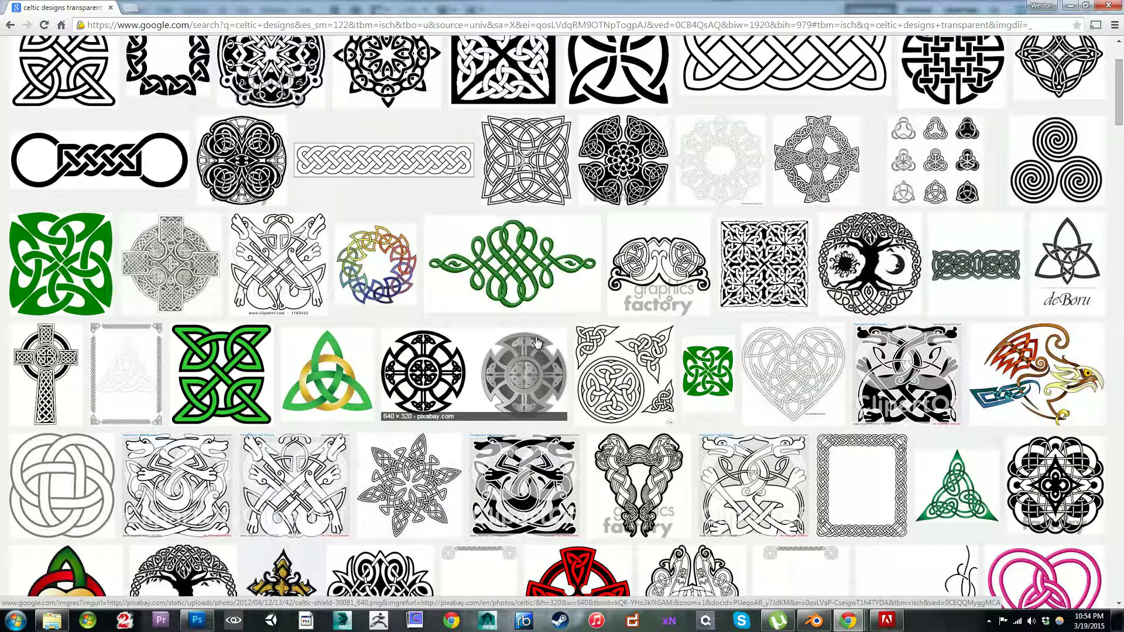
pyautogui.scroll(-2, 421, 332)
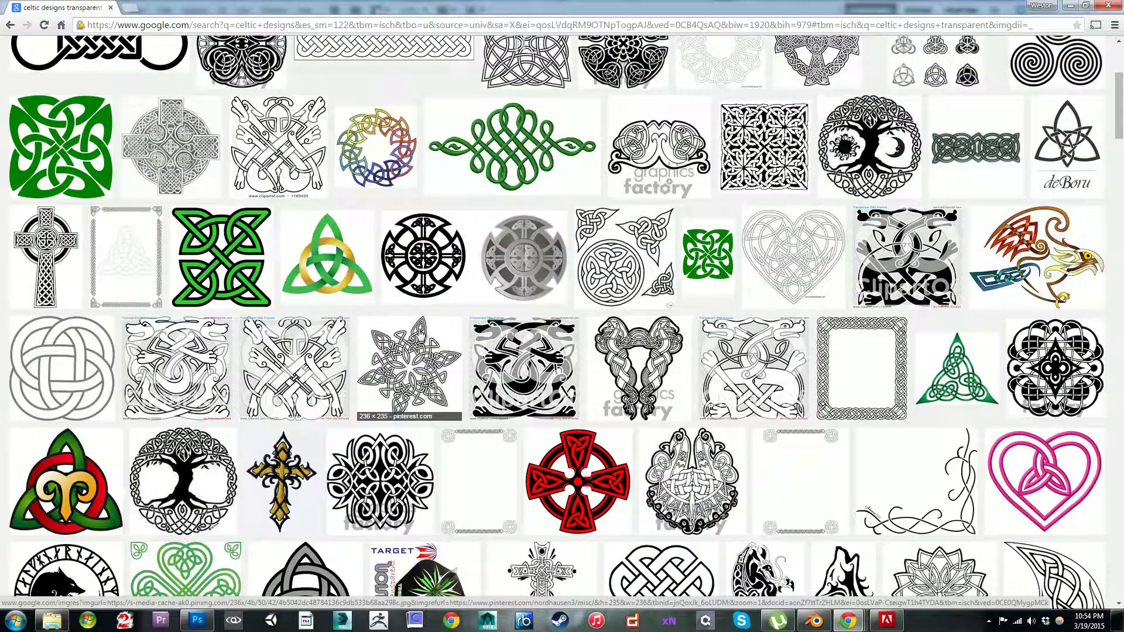
pyautogui.scroll(4, 421, 332)
# Step: Shorten the image search back to "celtic designs" and narrow the results to the Simple category
pyautogui.moveTo(196, 58); pyautogui.dragTo(155, 58)
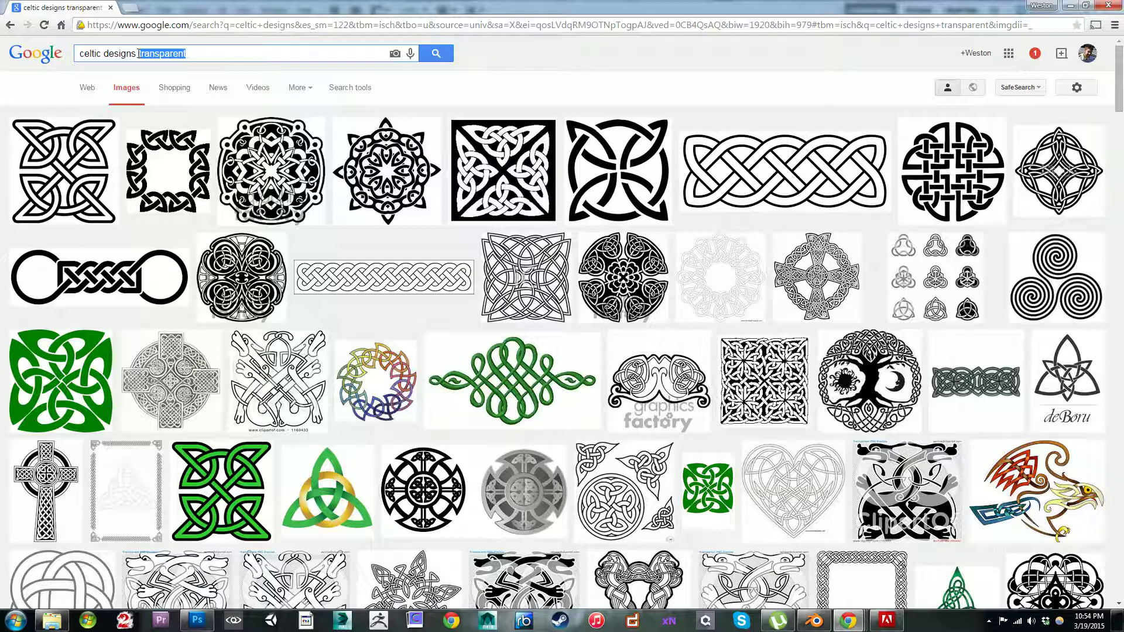
pyautogui.press('BackSpace')
pyautogui.press('Return')
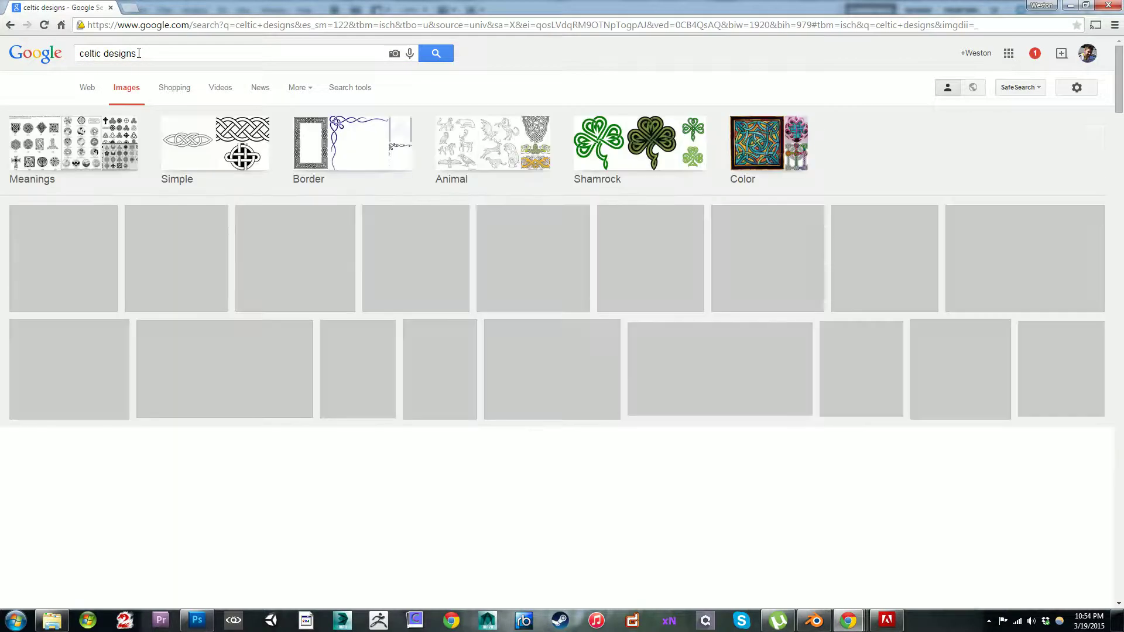
pyautogui.click(216, 156)
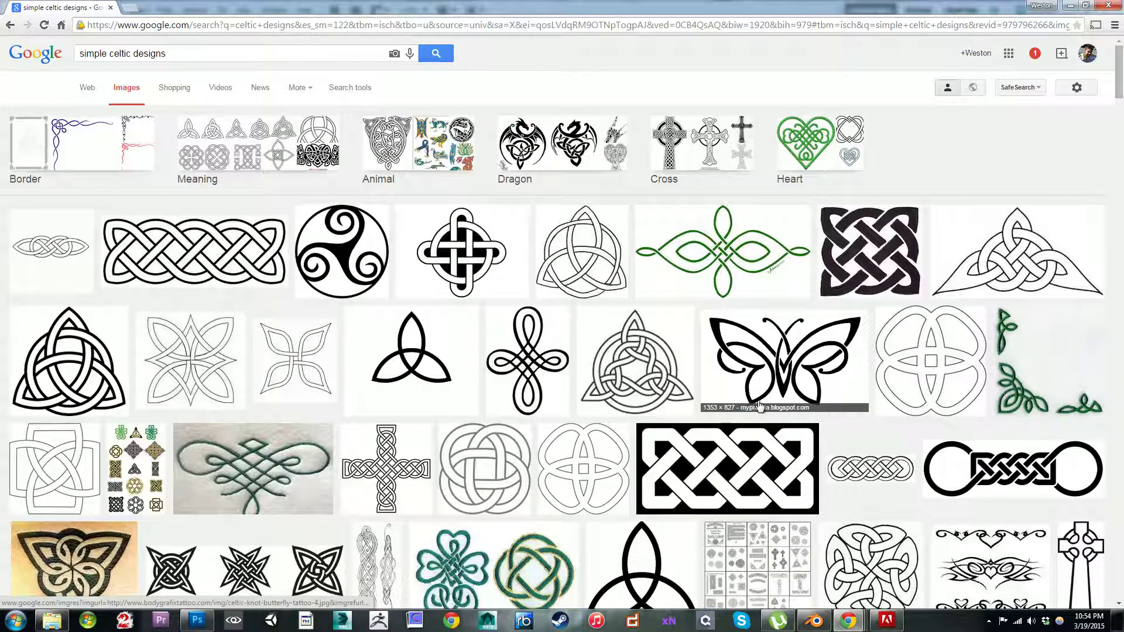
# Step: Preview the rectangular white-on-black plait knot, compare it with the thumbnails below, and open the plait image at full size
pyautogui.click(752, 466)
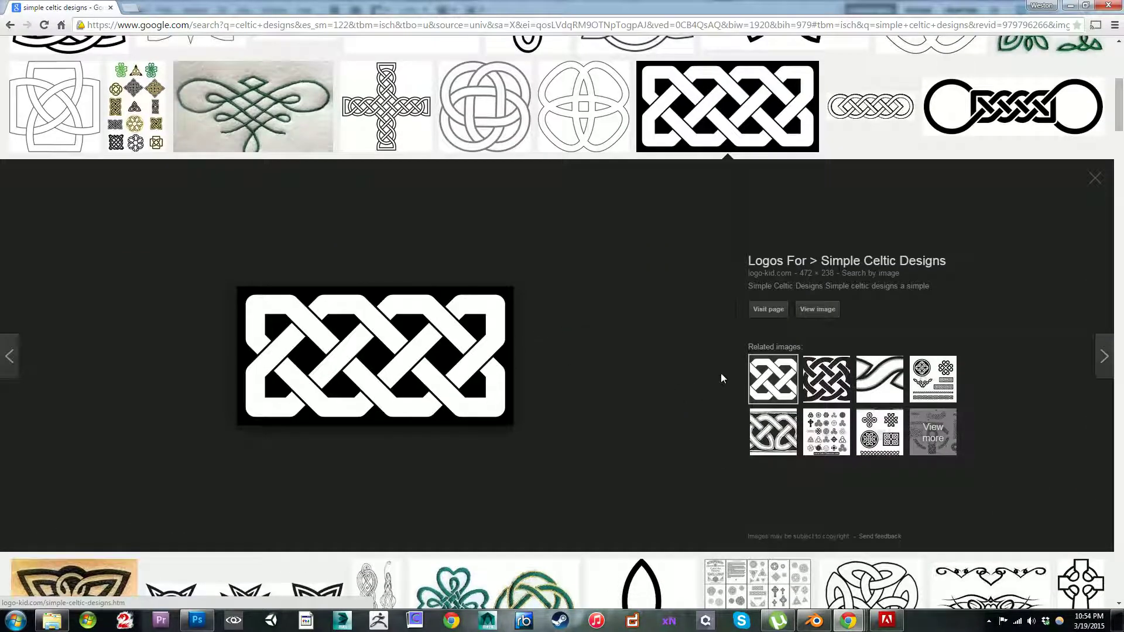
pyautogui.scroll(4, 721, 378)
pyautogui.scroll(-12, 759, 321)
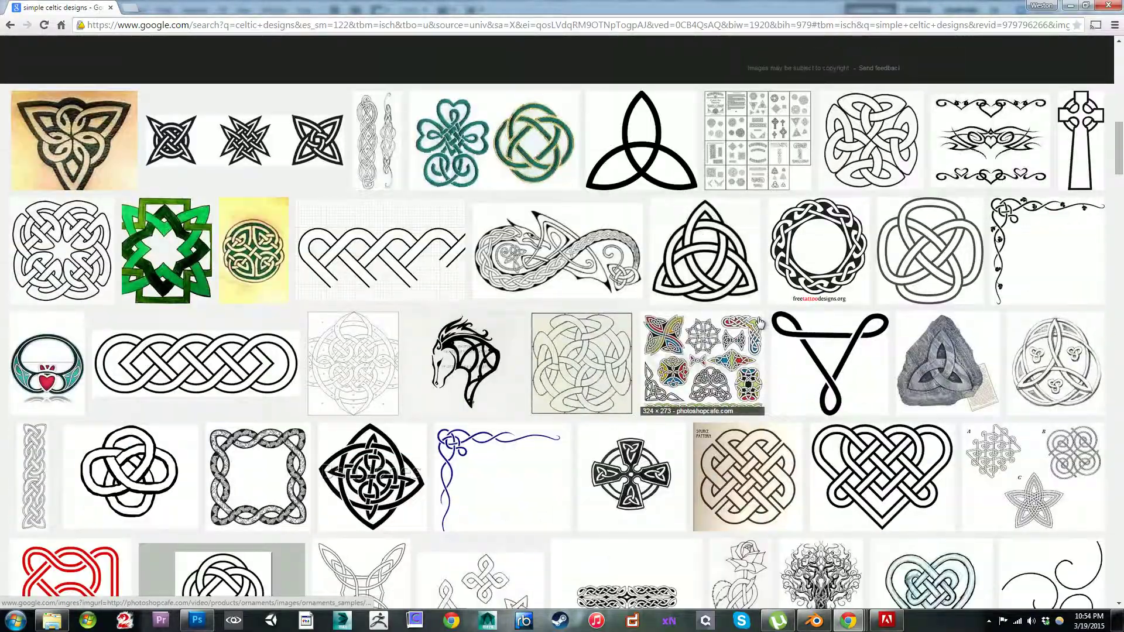
pyautogui.scroll(-5, 724, 319)
pyautogui.scroll(5, 719, 316)
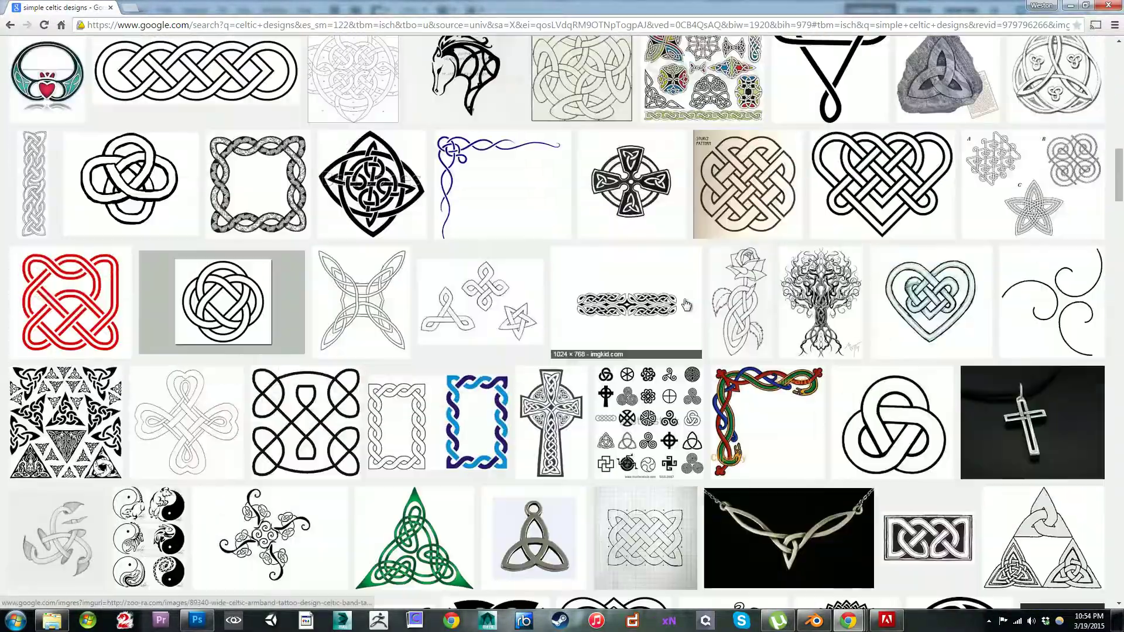
pyautogui.click(679, 310)
pyautogui.scroll(-3, 538, 322)
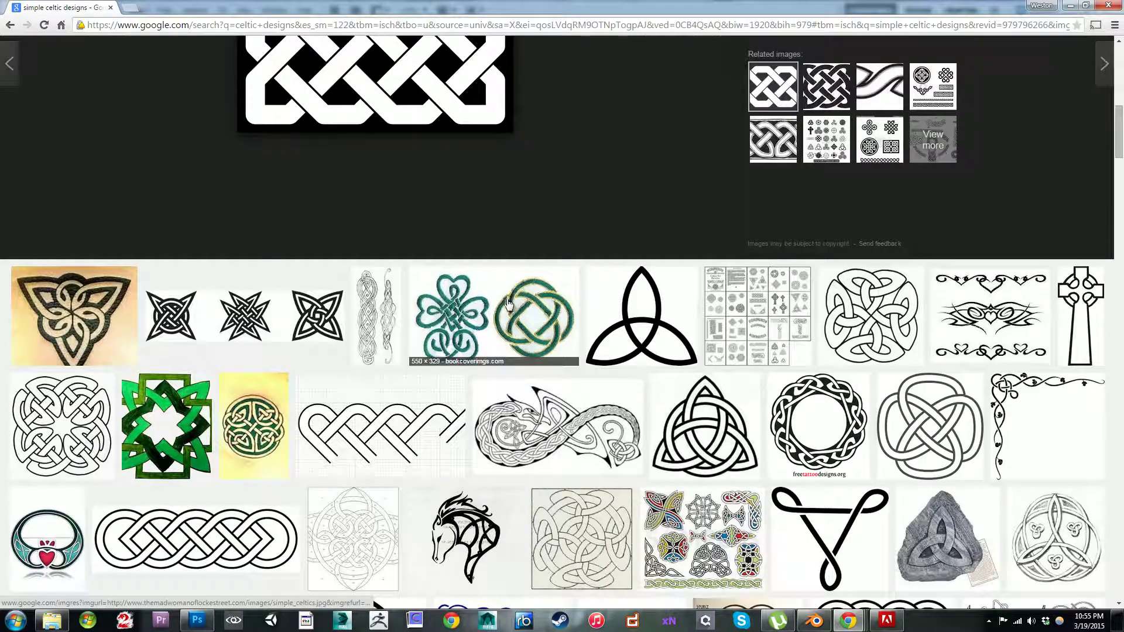
pyautogui.scroll(1, 459, 274)
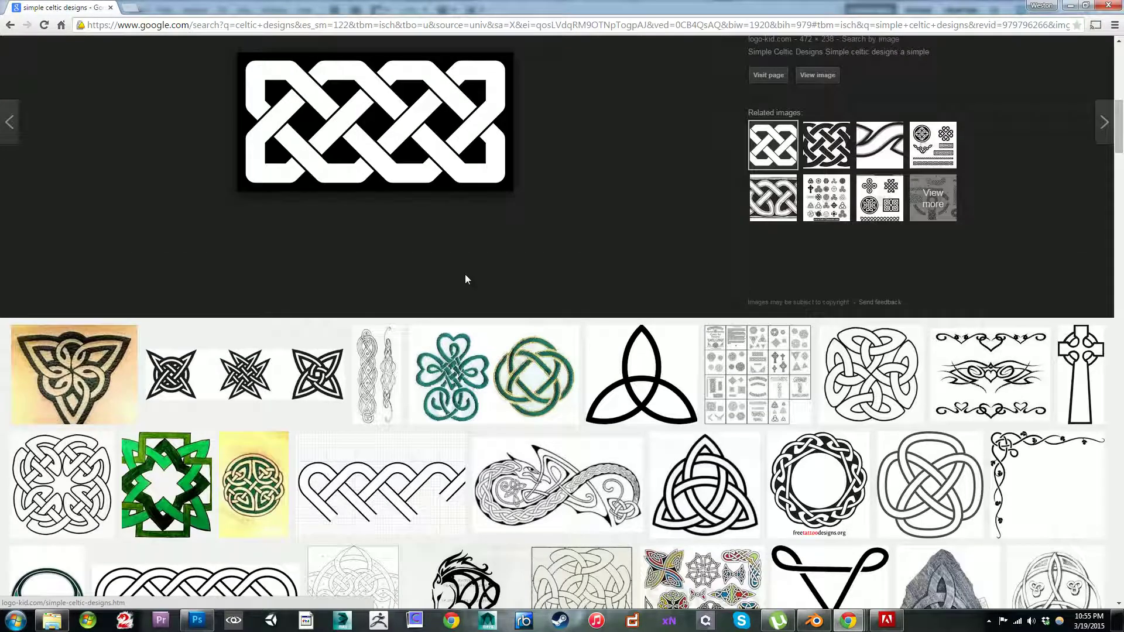
pyautogui.scroll(3, 399, 182)
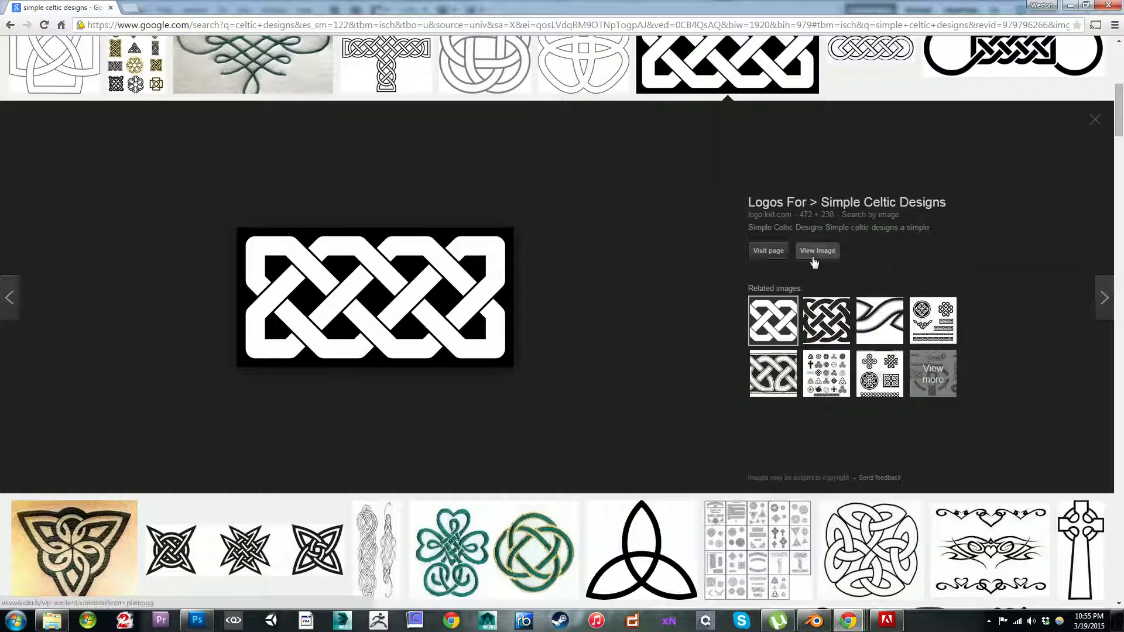
pyautogui.click(802, 253)
pyautogui.rightClick(187, 108)
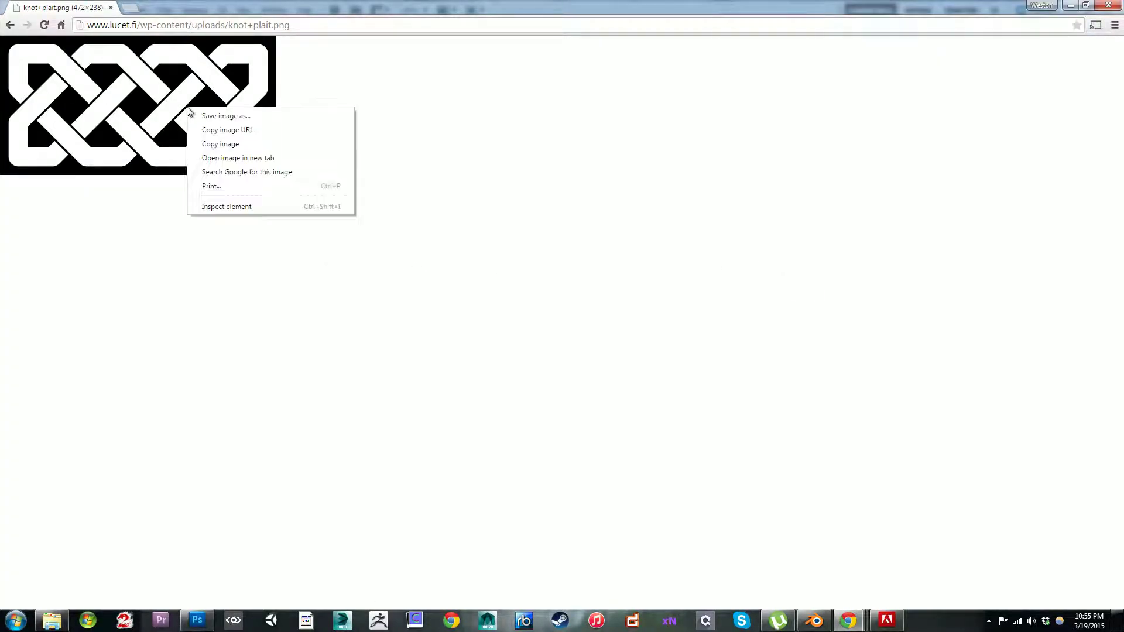
pyautogui.click(218, 116)
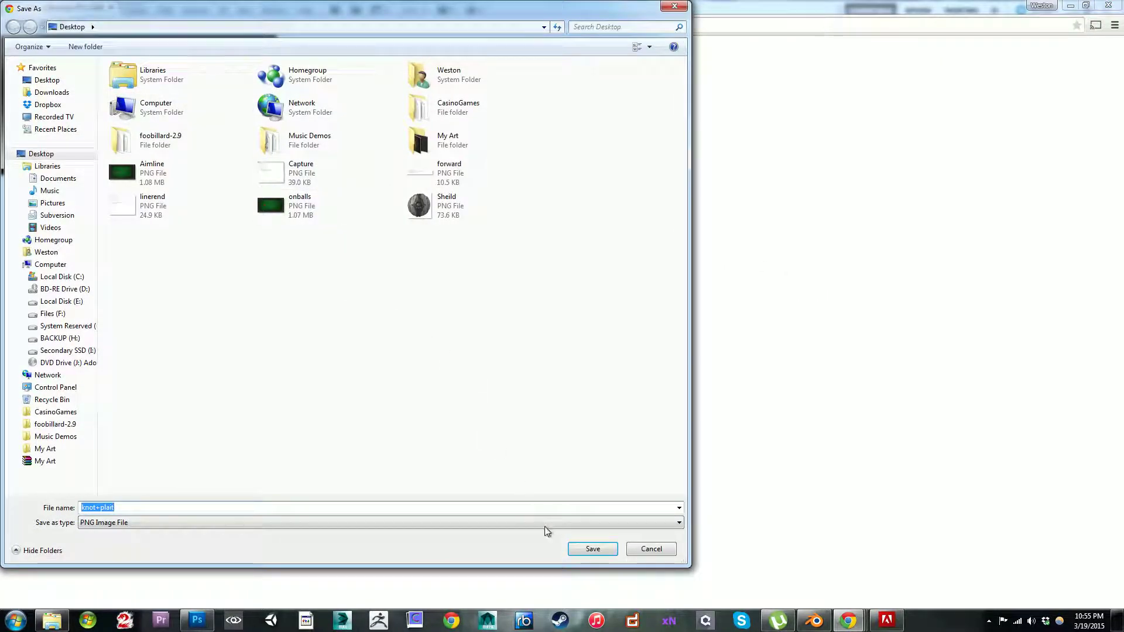
pyautogui.click(645, 549)
# Step: Copy the plait knot image, switch to Photoshop and paste it over the square knotwork
pyautogui.rightClick(80, 102)
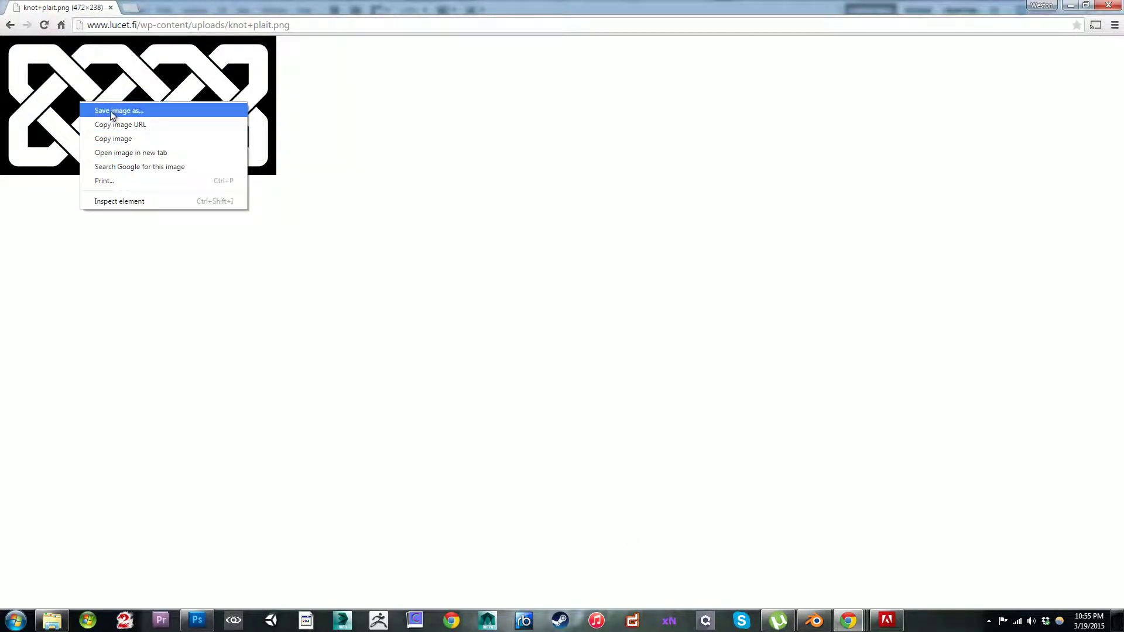
pyautogui.click(111, 137)
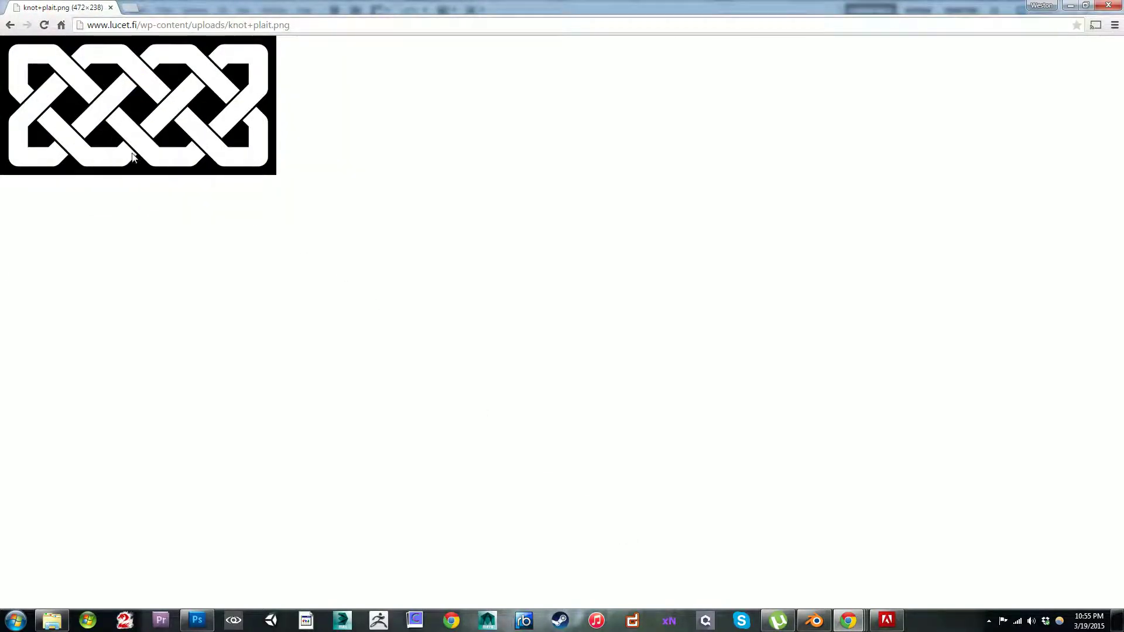
pyautogui.click(199, 619)
pyautogui.hotkey('ctrl', 'v')
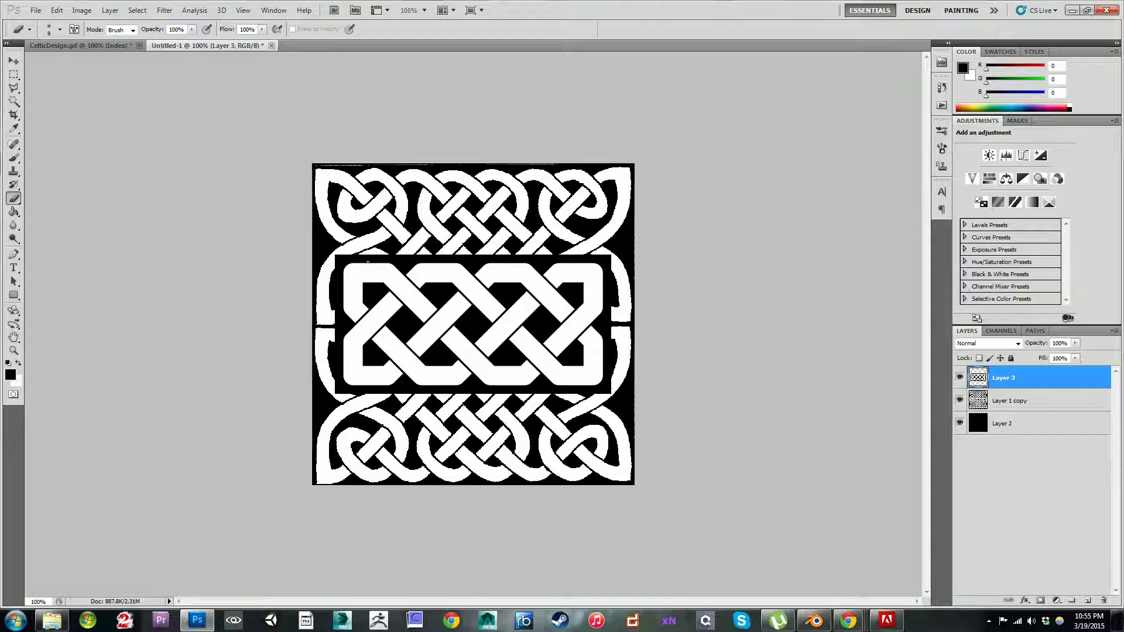
# Step: Select the white strands of the pasted plait knot on Layer 3 with the Magic Wand and expand the selection
pyautogui.click(13, 88)
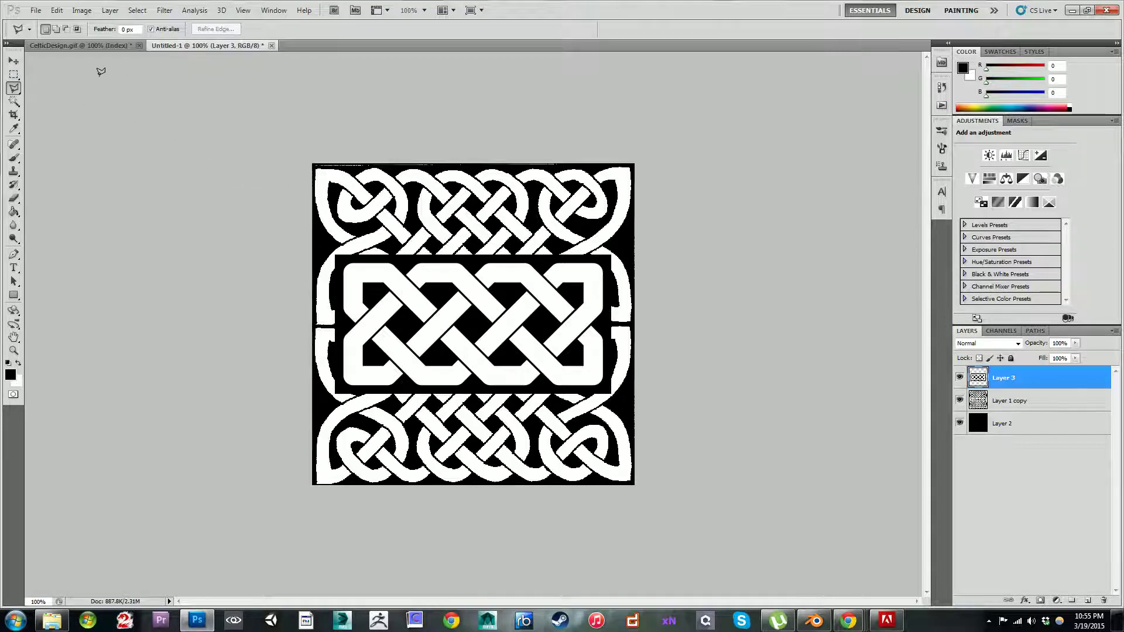
pyautogui.click(13, 101)
pyautogui.click(412, 288)
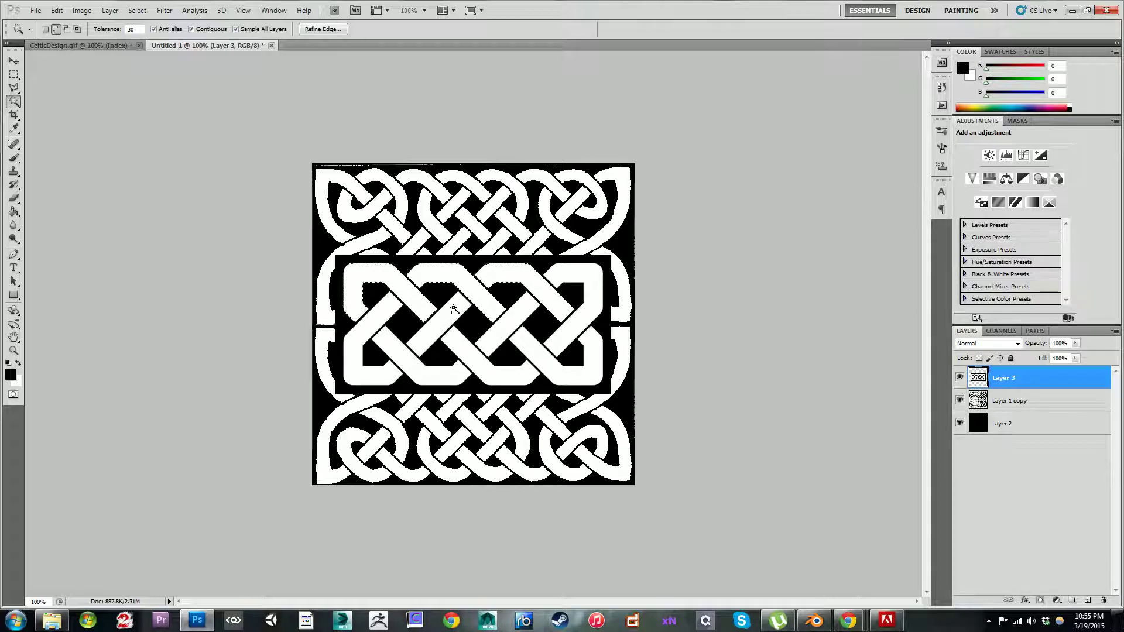
pyautogui.keyDown('shift'); pyautogui.click(533, 340); pyautogui.keyUp('shift')
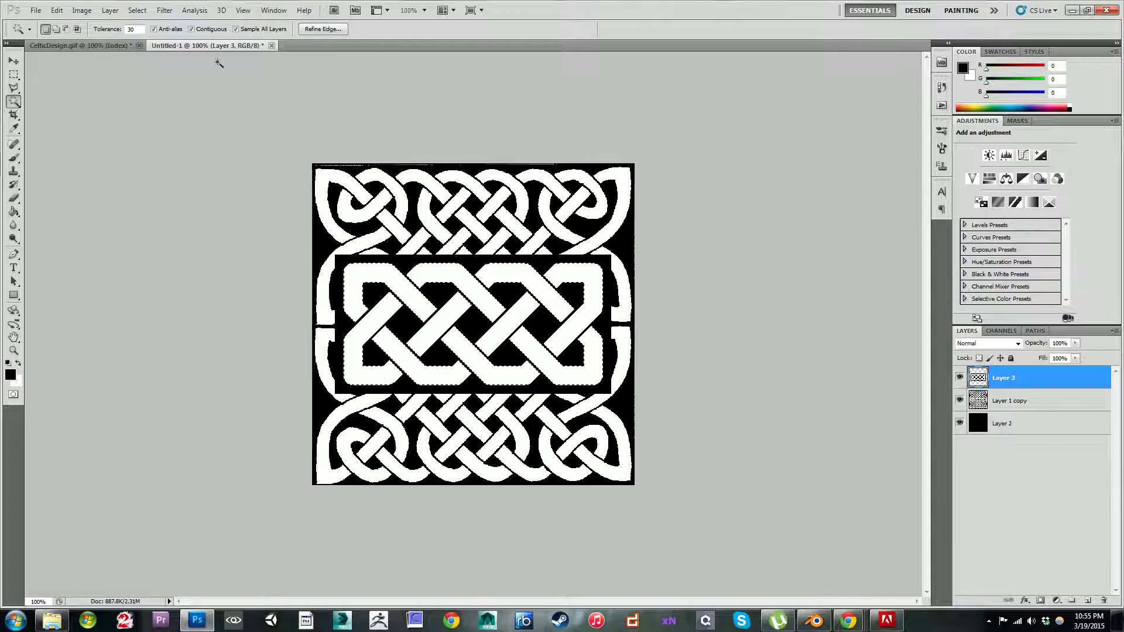
pyautogui.click(137, 10)
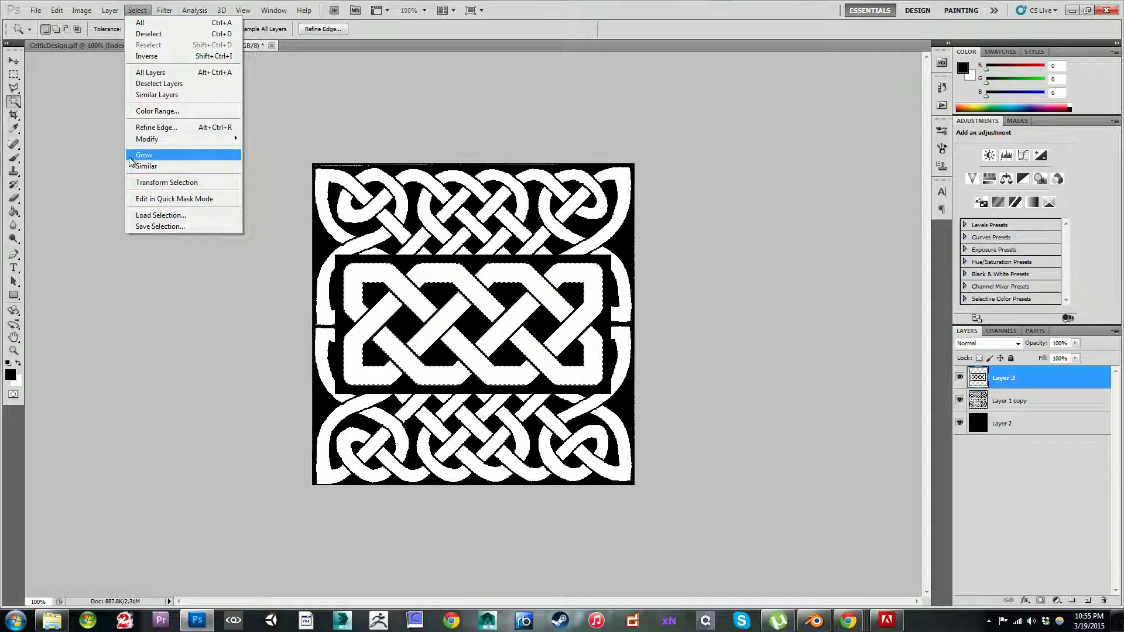
pyautogui.moveTo(151, 140)
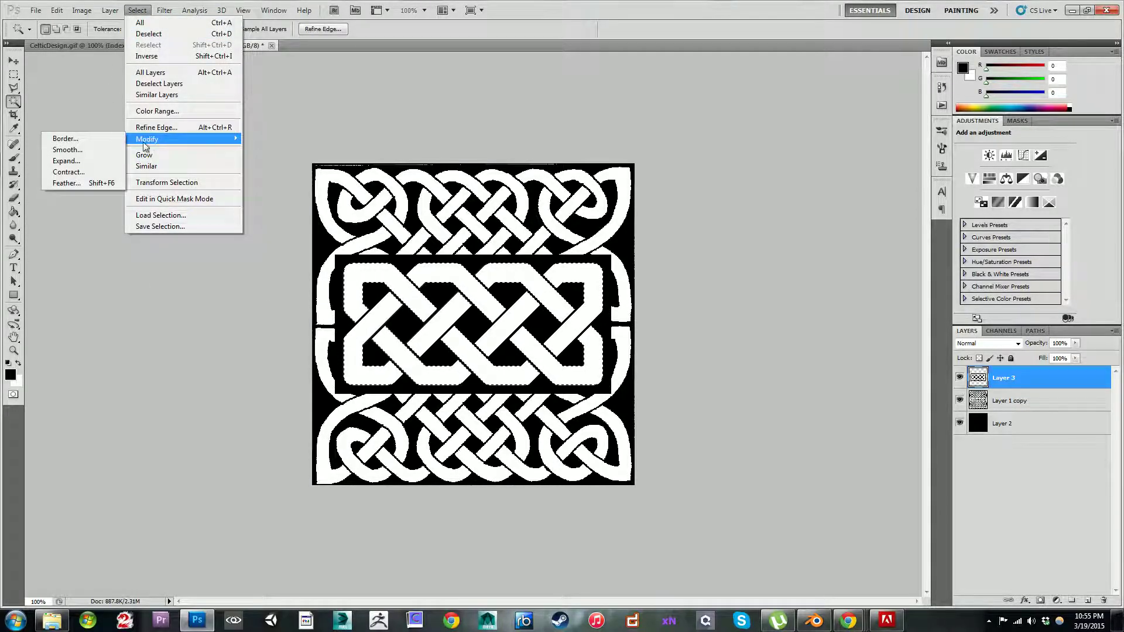
pyautogui.click(100, 162)
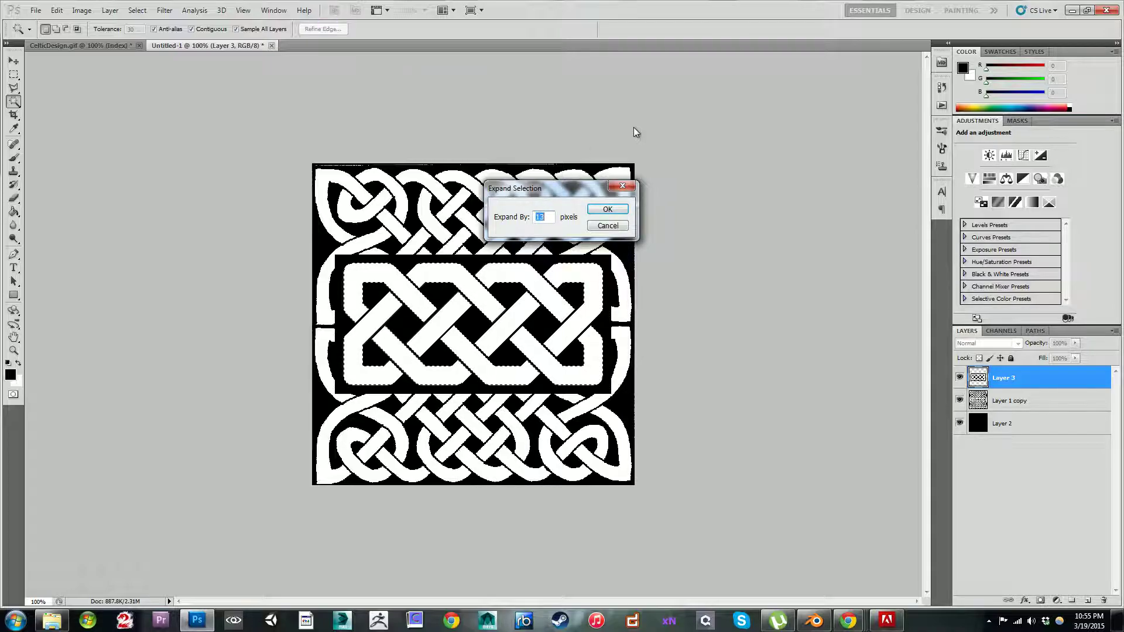
pyautogui.press('Return')
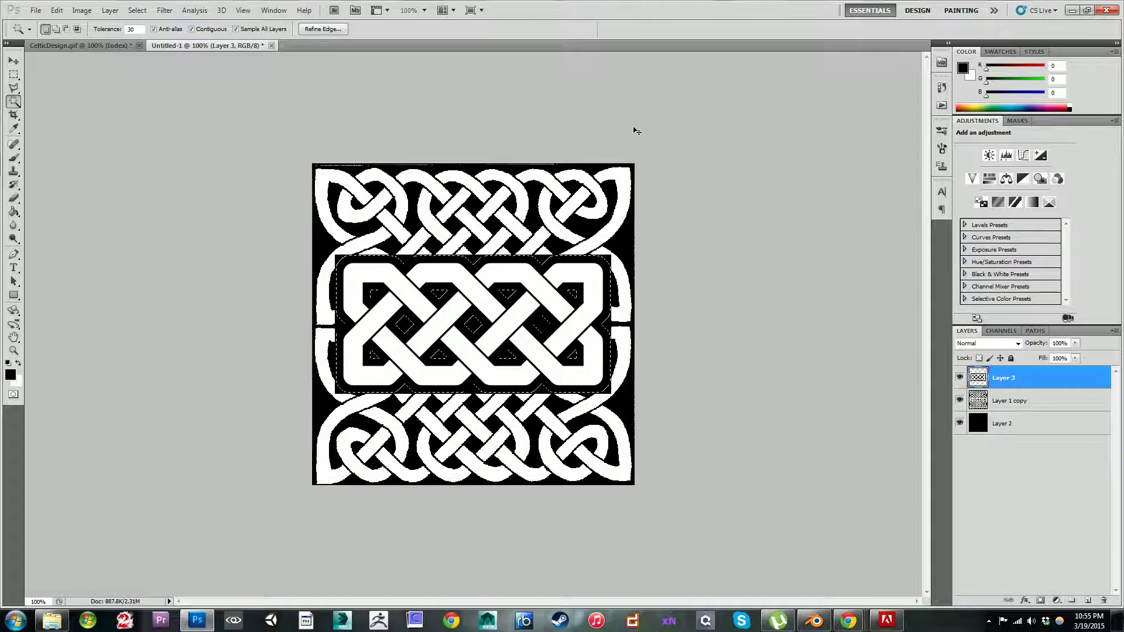
pyautogui.hotkey('ctrl', 'i')
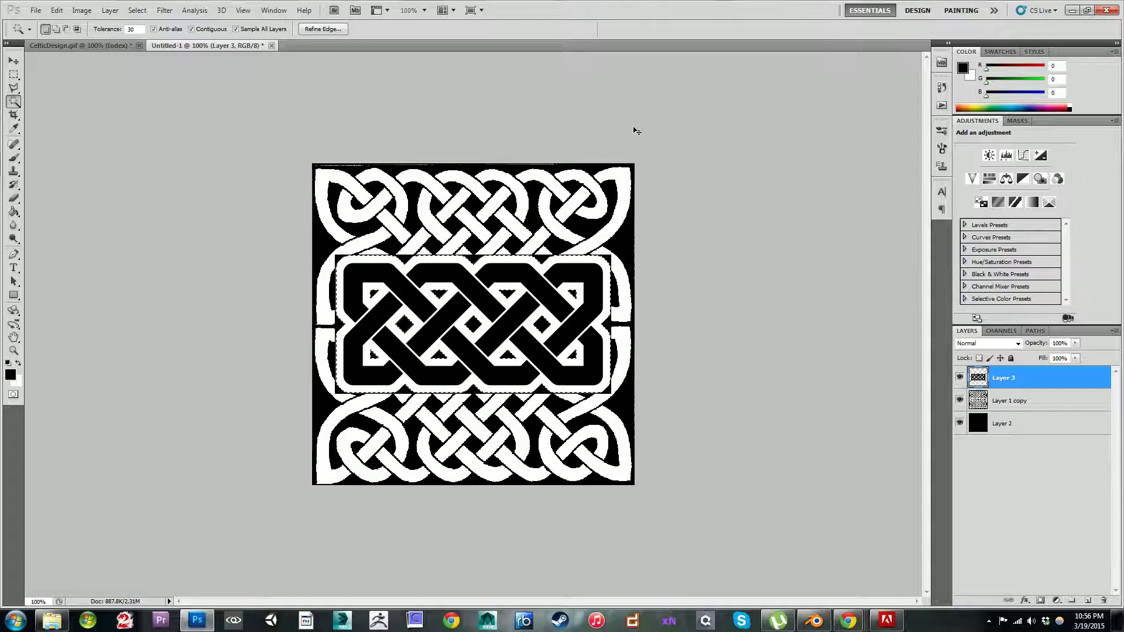
pyautogui.hotkey('ctrl', 'z')
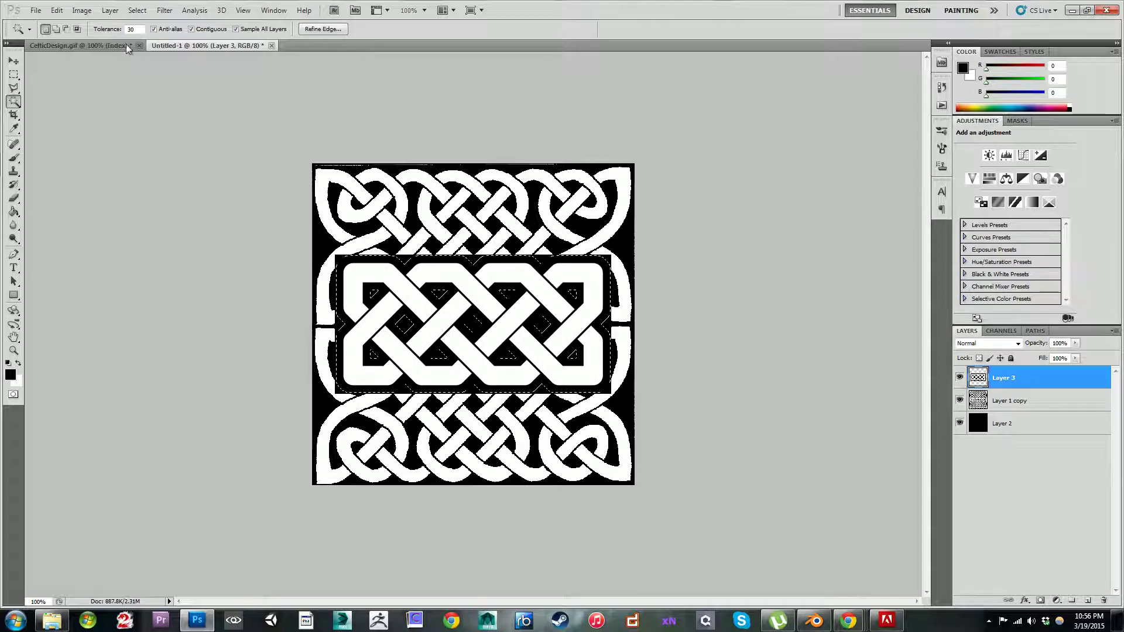
pyautogui.press('v')
pyautogui.rightClick(433, 270)
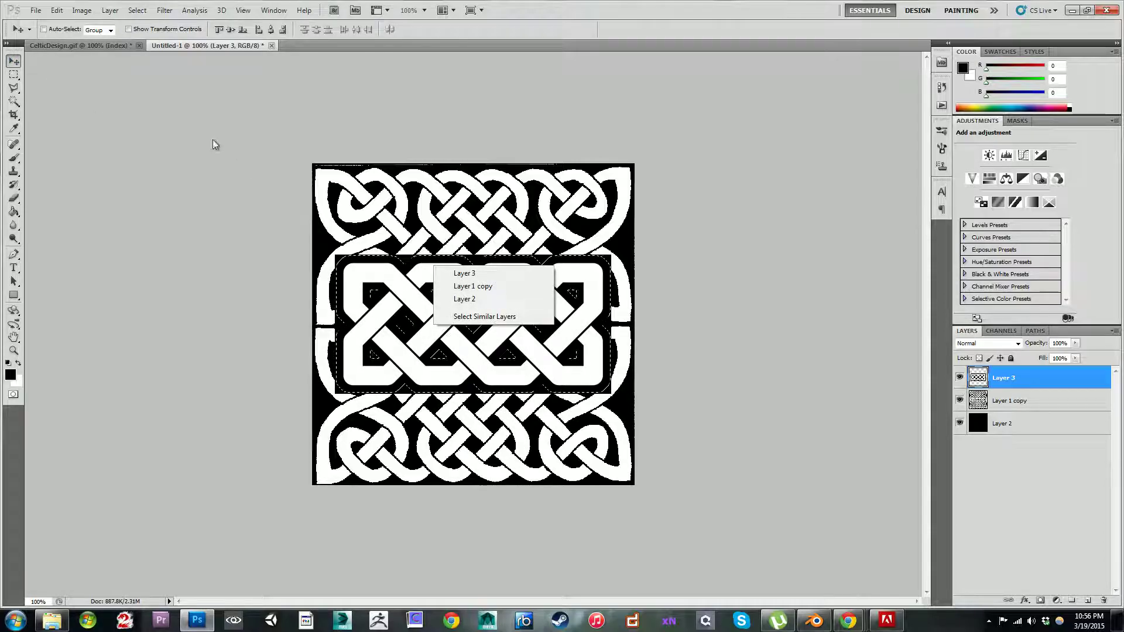
pyautogui.press('Escape')
# Step: Invert the selection, delete everything outside the expanded plait outline on Layer 3, and deselect
pyautogui.press('m')
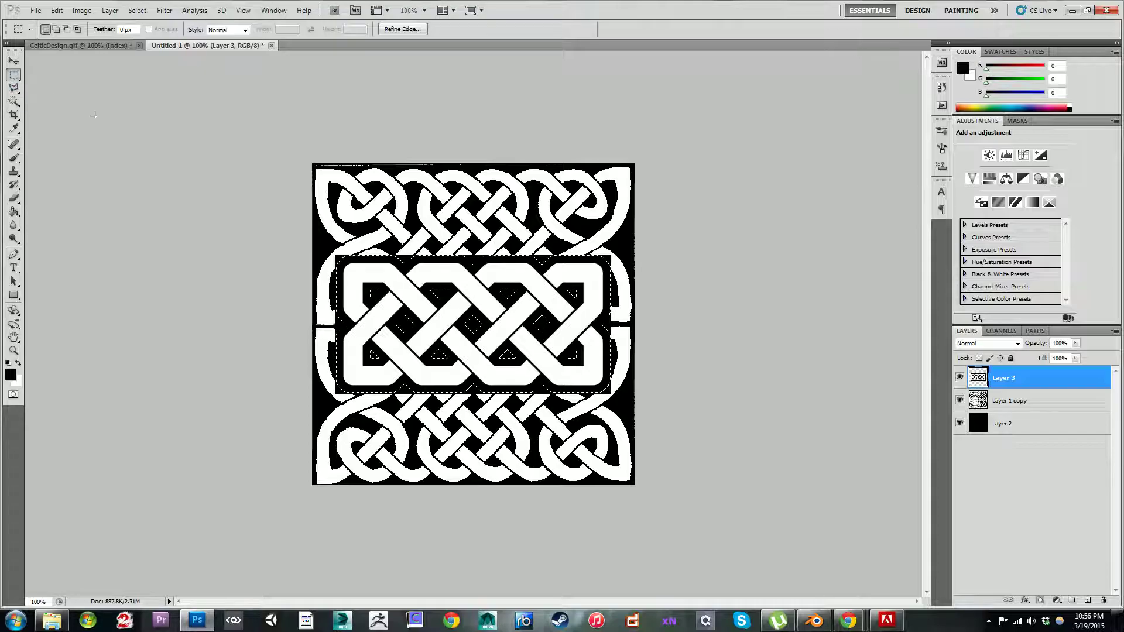
pyautogui.rightClick(412, 287)
pyautogui.click(451, 306)
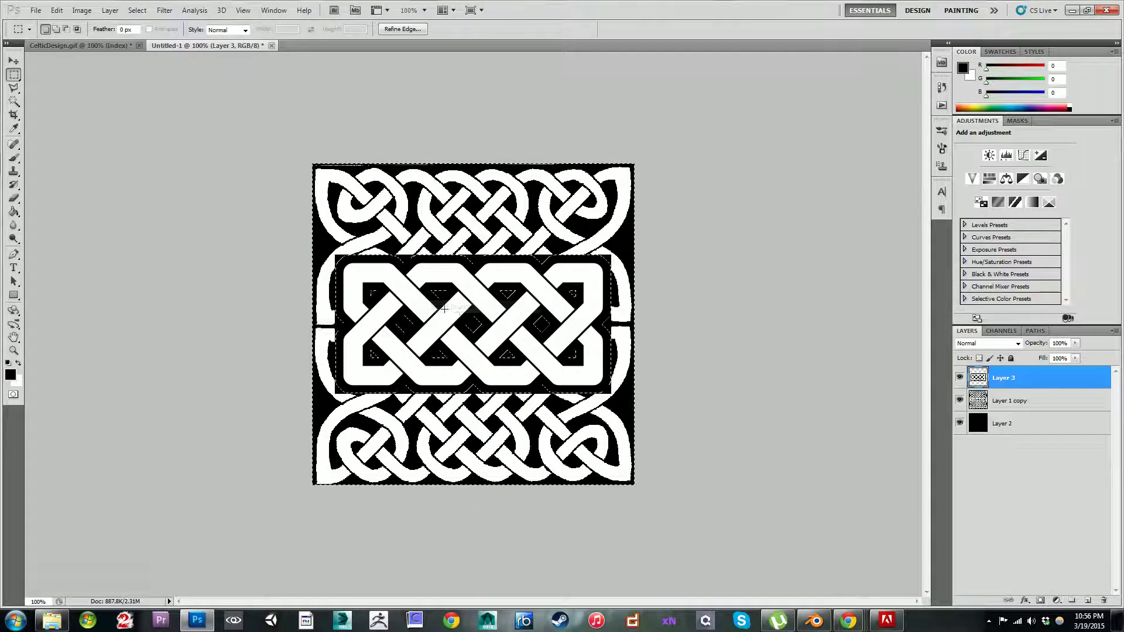
pyautogui.press('Delete')
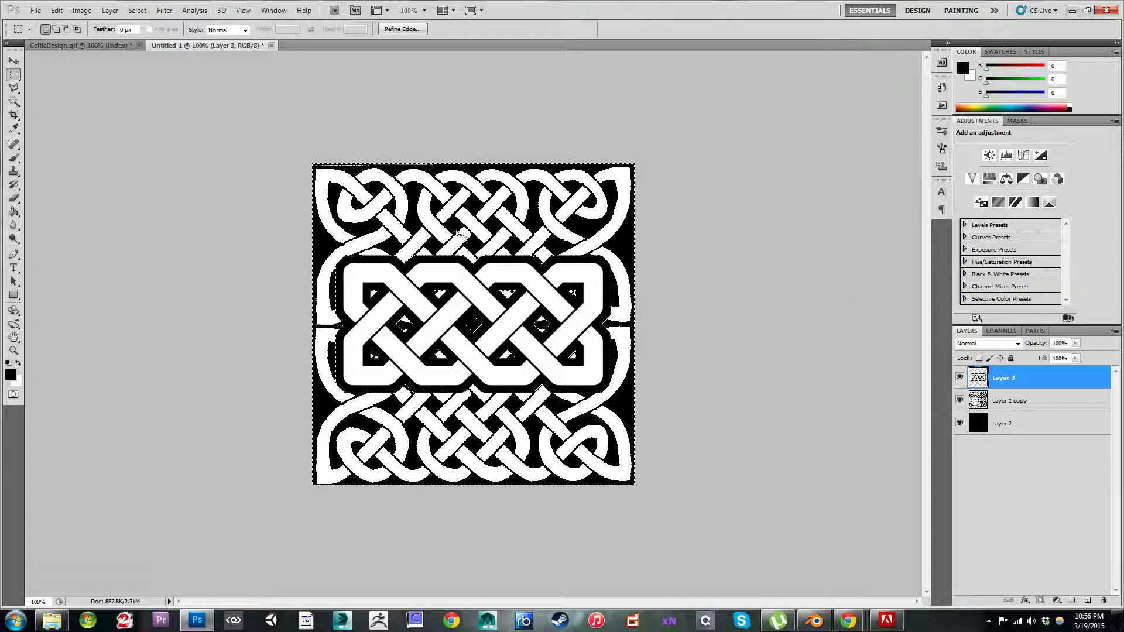
pyautogui.click(135, 183)
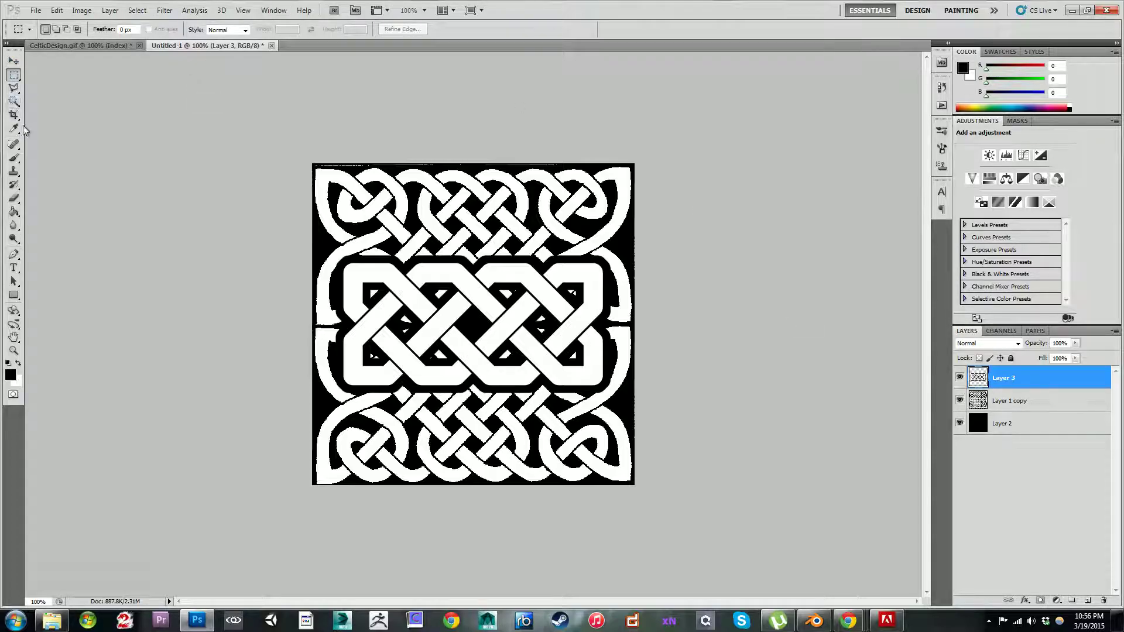
# Step: Paint out the white specks in the plait knot's inner gaps with a black 15 px brush
pyautogui.press('b')
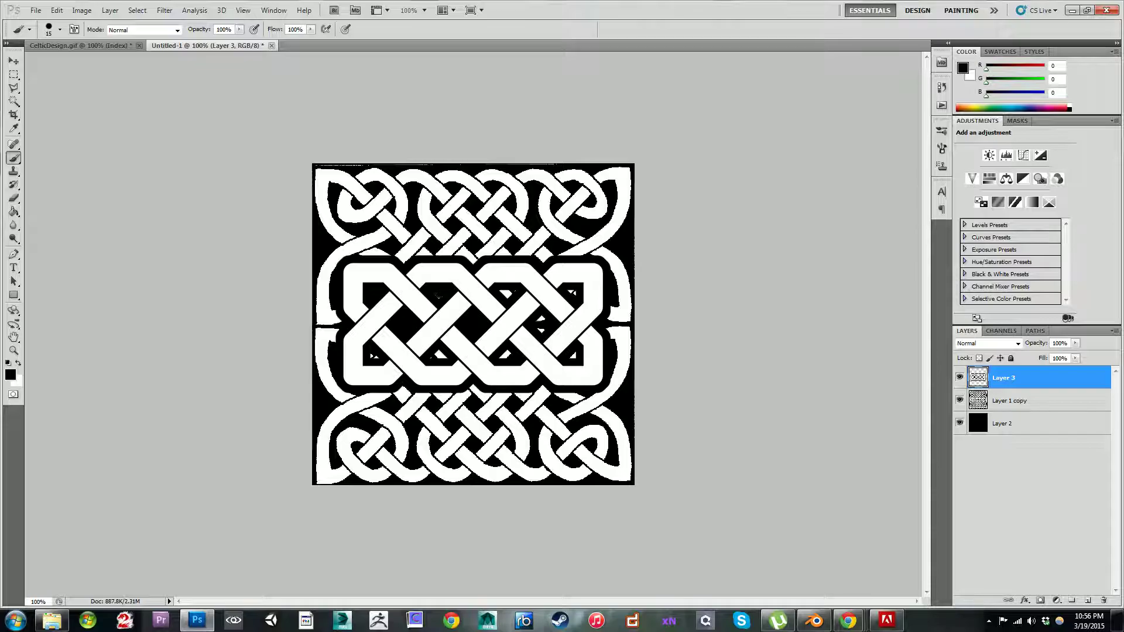
pyautogui.moveTo(507, 302); pyautogui.dragTo(507, 292)
pyautogui.moveTo(536, 334); pyautogui.dragTo(541, 323)
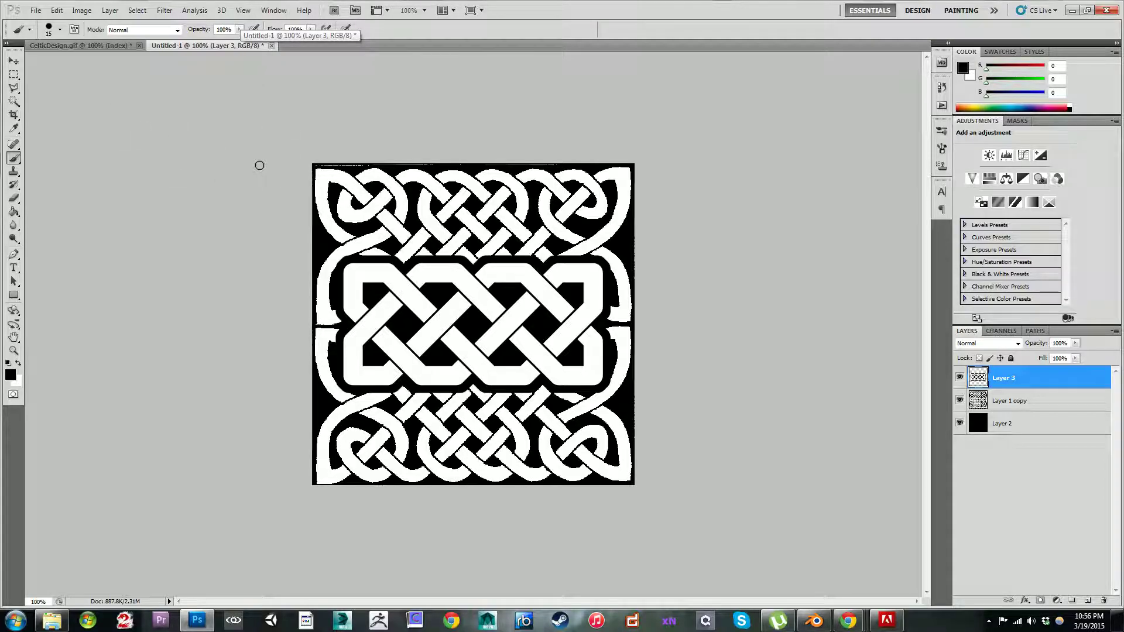
# Step: Make Layer 1 copy active and save the knotwork to the Desktop as a PNG named CelticAlpha
pyautogui.click(995, 404)
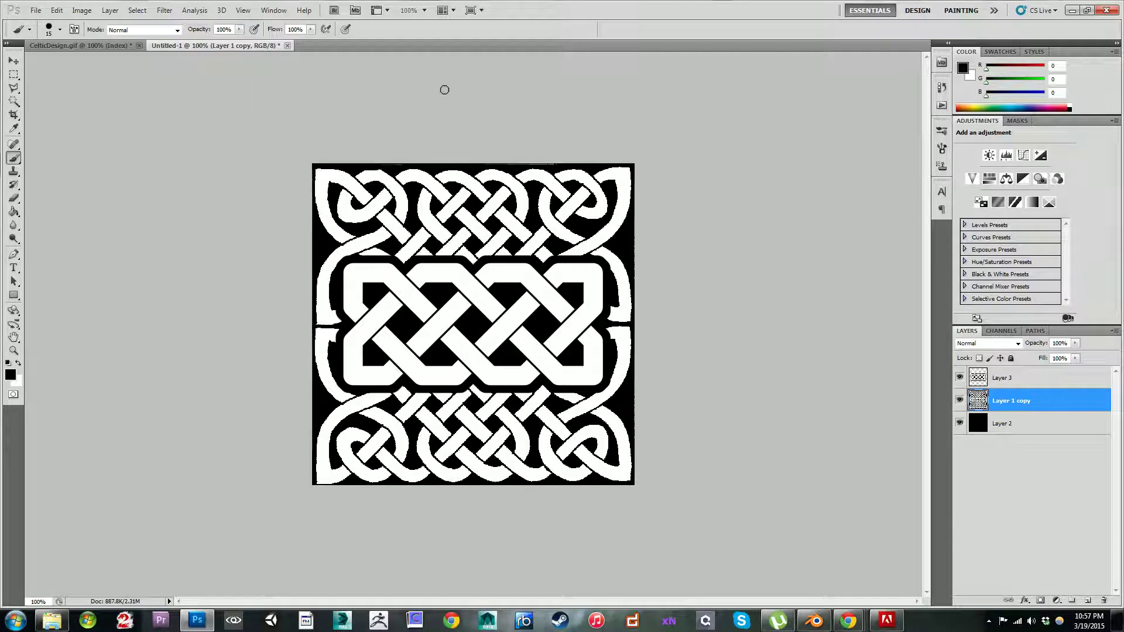
pyautogui.click(35, 11)
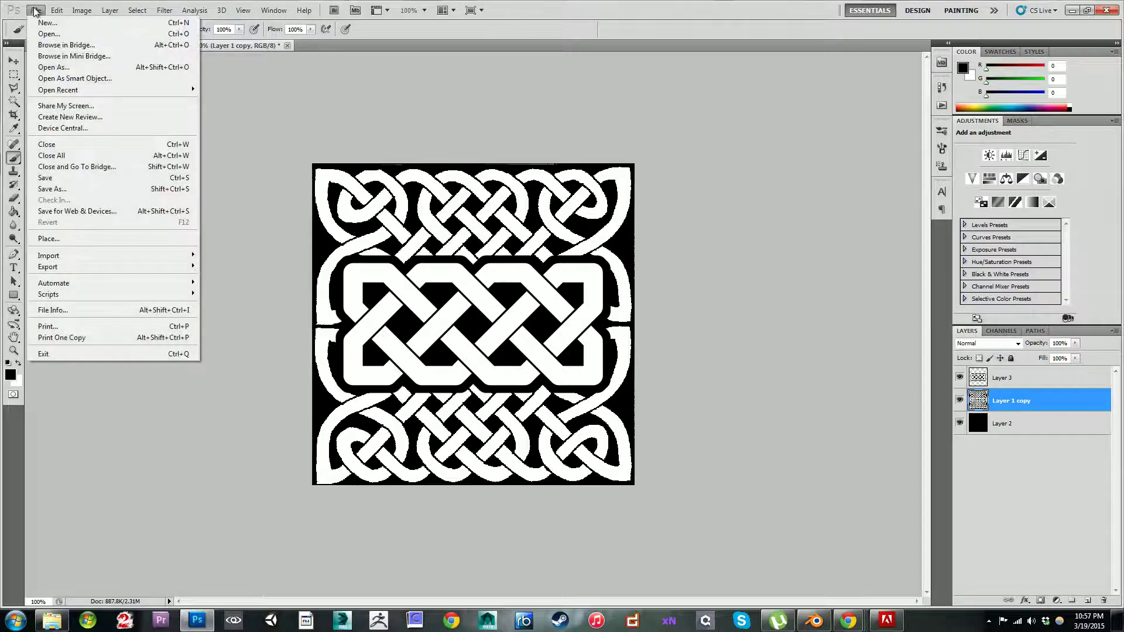
pyautogui.click(49, 190)
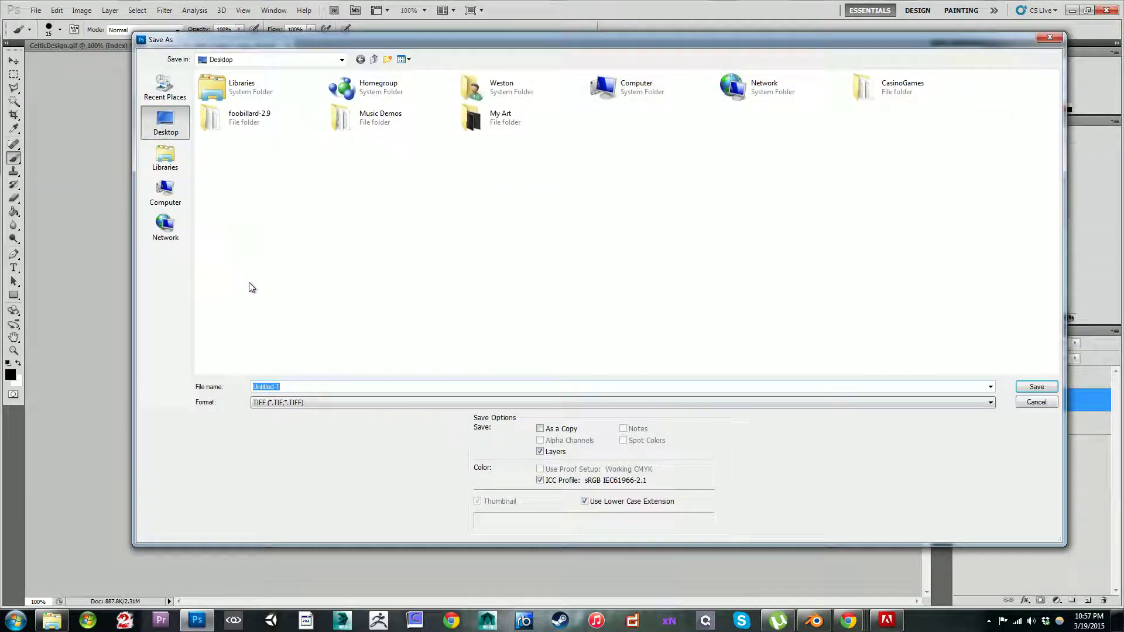
pyautogui.click(294, 388)
pyautogui.press('BackSpace')
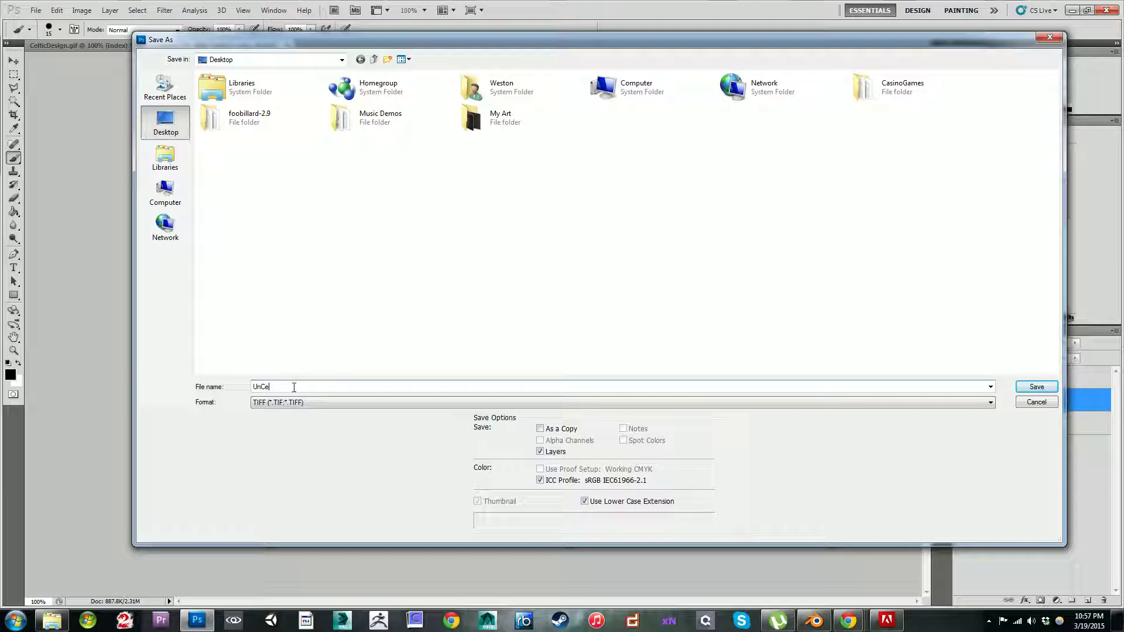
pyautogui.write('Cel')
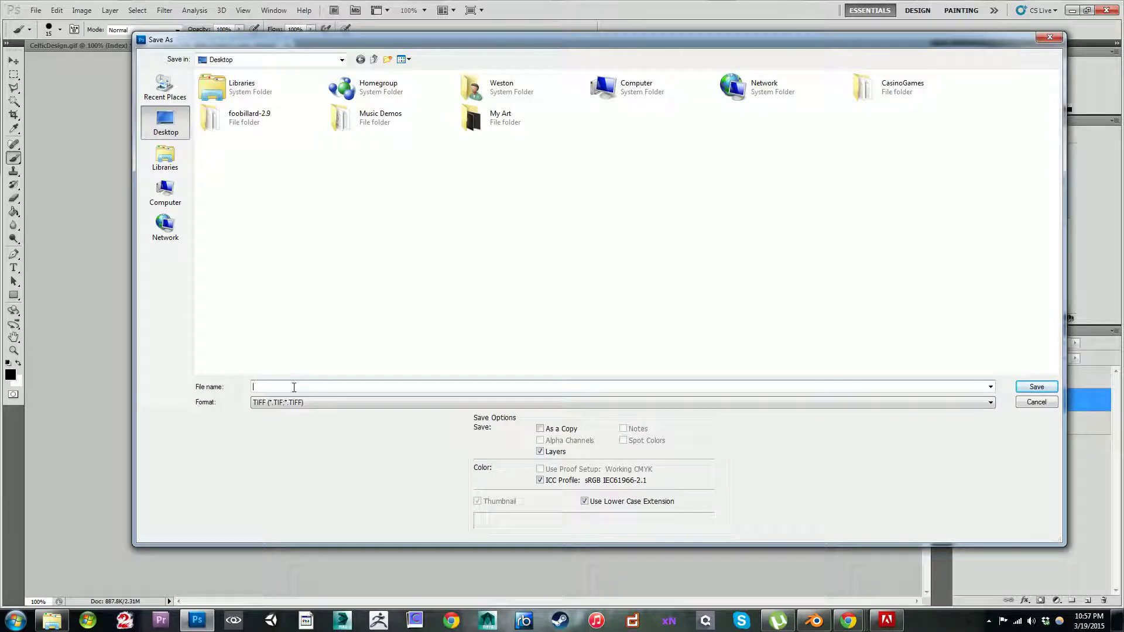
pyautogui.write('ticAlpha')
pyautogui.click(299, 403)
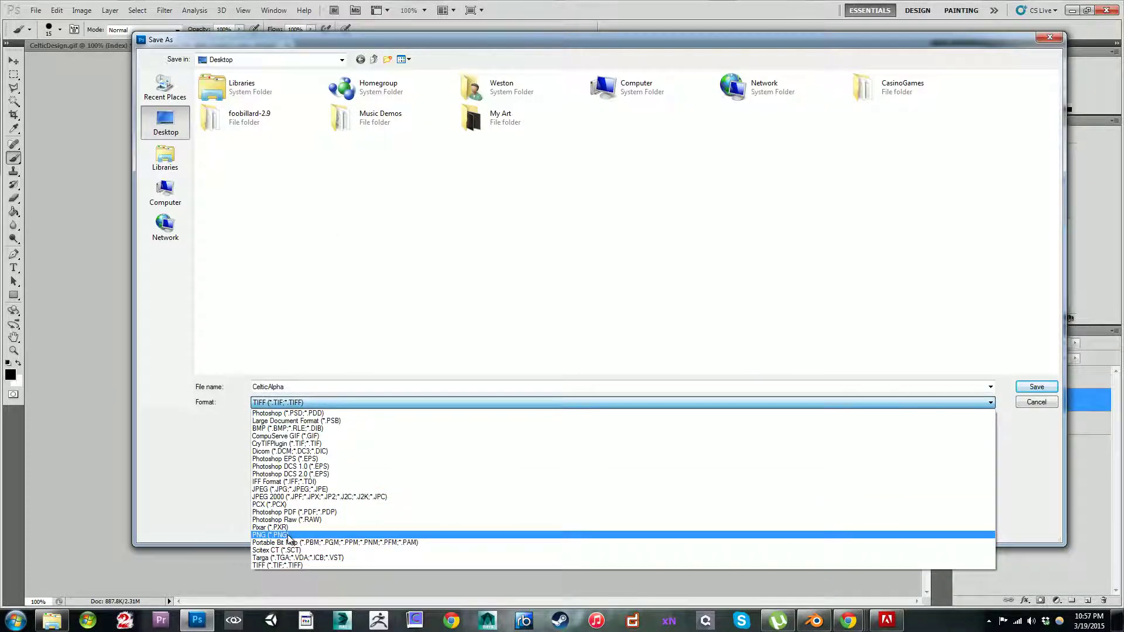
pyautogui.click(298, 535)
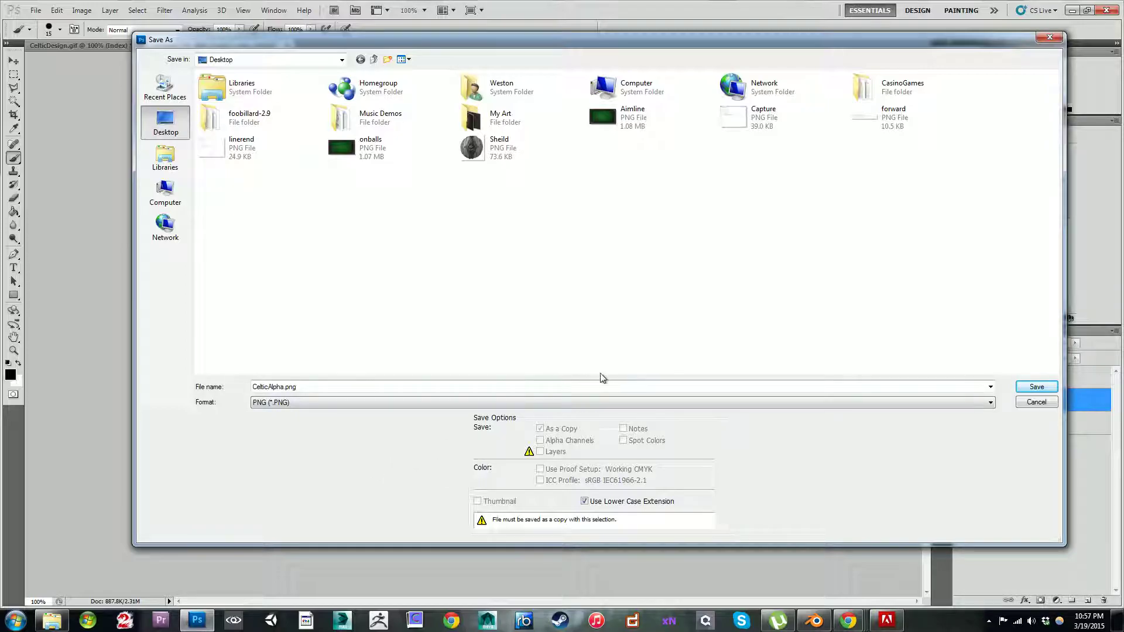
pyautogui.click(1036, 386)
pyautogui.press('Return')
# Step: Minimize Photoshop and the browser and folder windows, close the CS5.5 trial dialog, and return to Blender
pyautogui.click(1071, 11)
pyautogui.click(1072, 7)
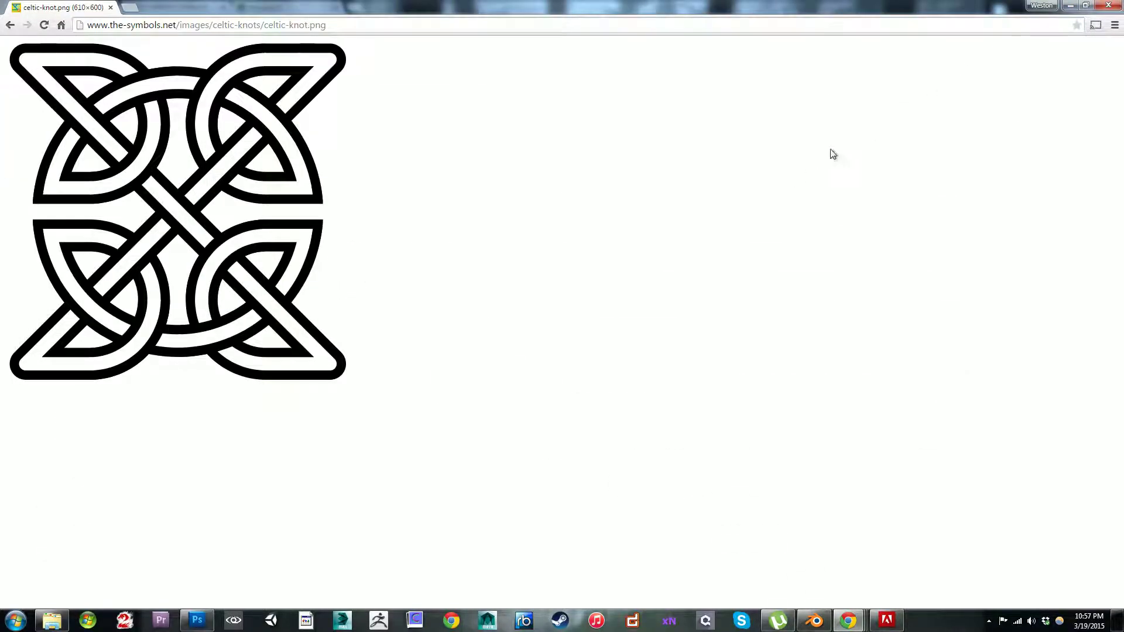
pyautogui.click(1071, 7)
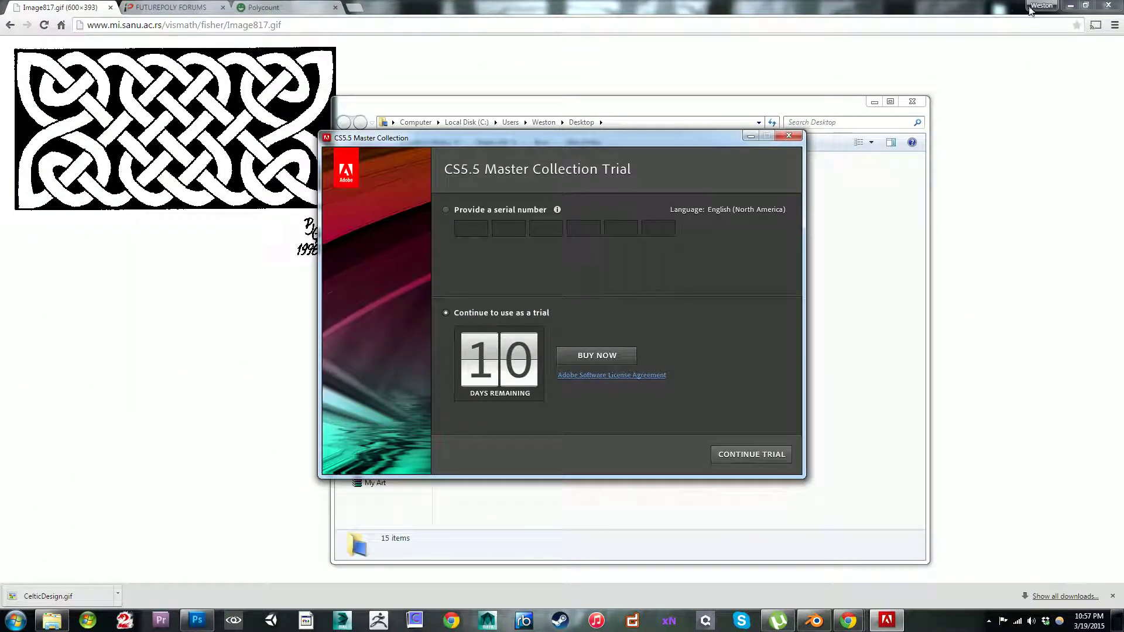
pyautogui.click(1070, 5)
pyautogui.click(874, 103)
pyautogui.click(789, 137)
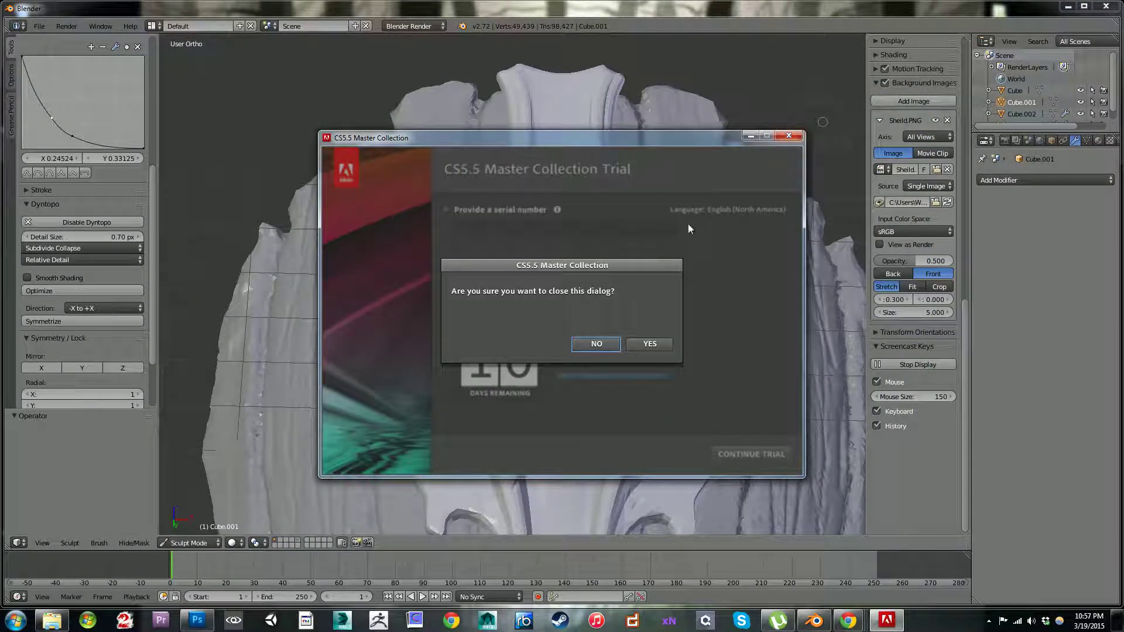
pyautogui.click(649, 344)
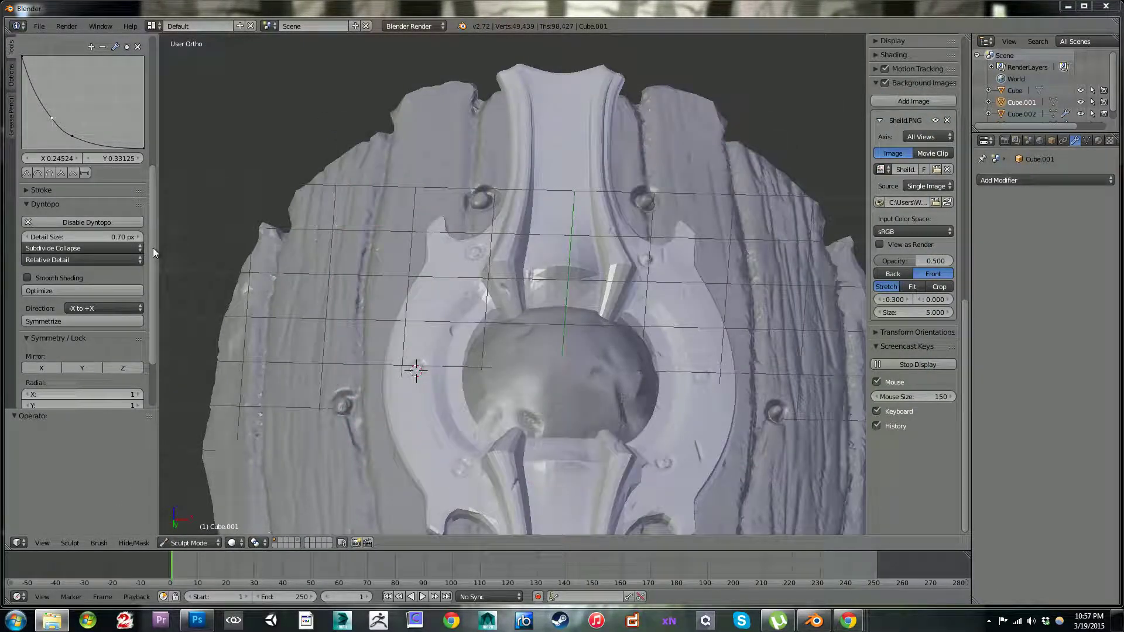
pyautogui.scroll(3, 146, 257)
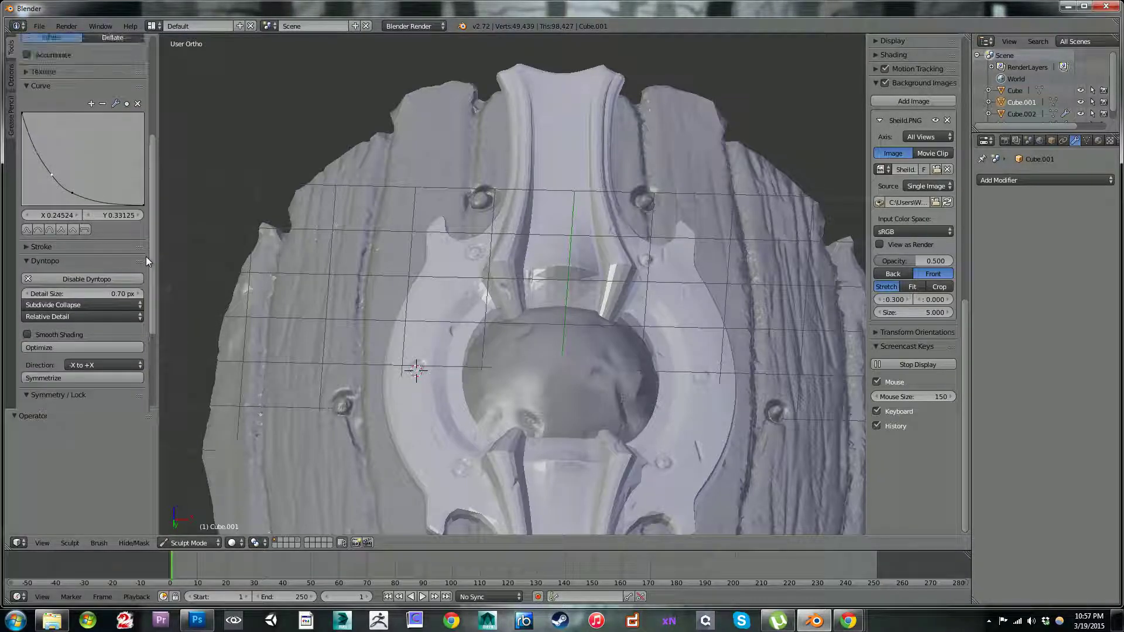
pyautogui.scroll(5, 150, 226)
pyautogui.click(29, 175)
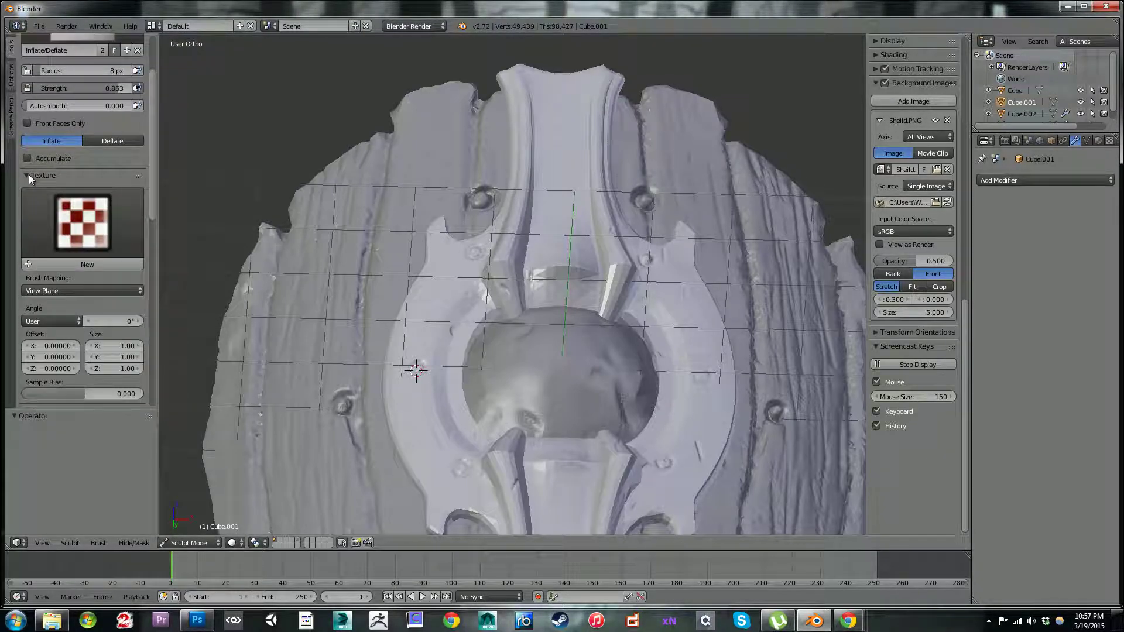
pyautogui.click(80, 262)
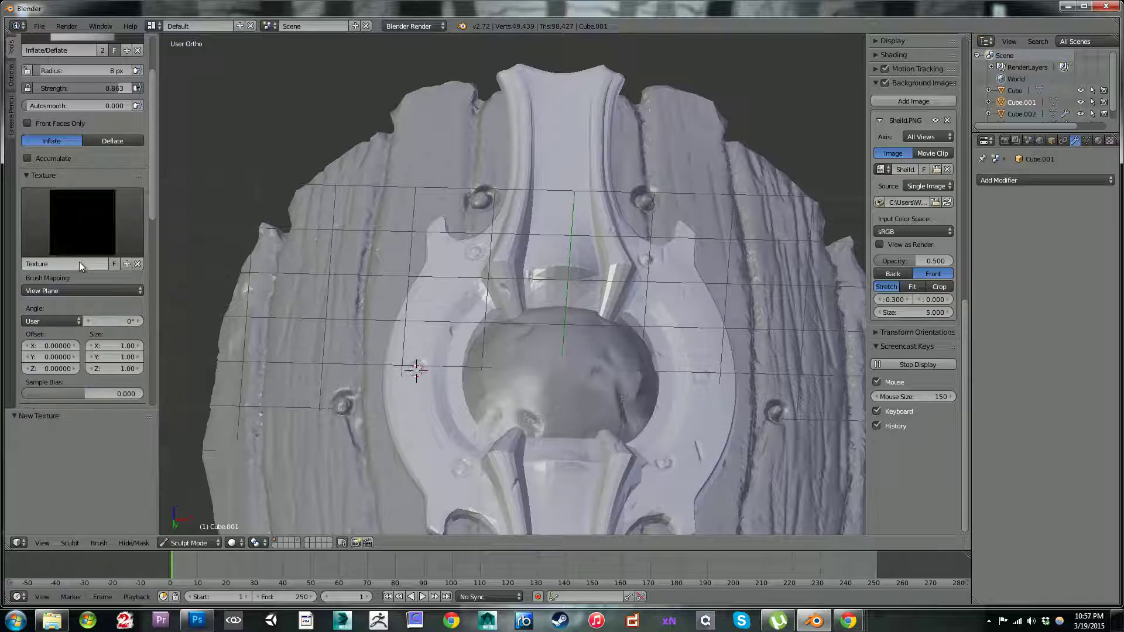
pyautogui.click(138, 263)
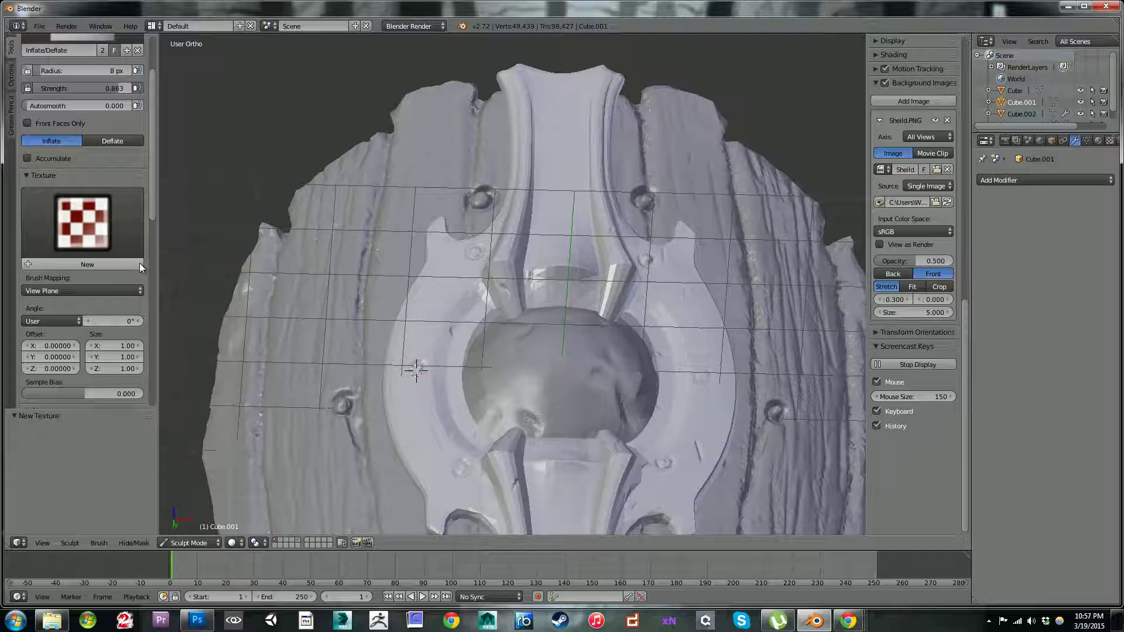
# Step: Add a new image texture to the Inflate/Deflate brush and load CelticAlpha.png from the Desktop into it
pyautogui.click(1109, 141)
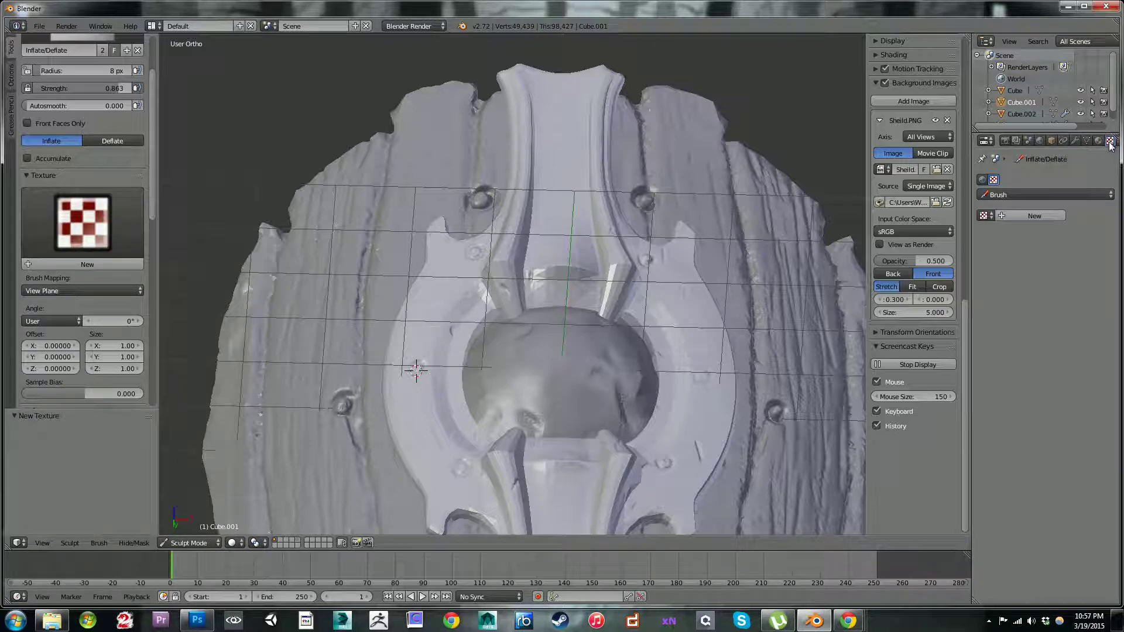
pyautogui.click(1034, 217)
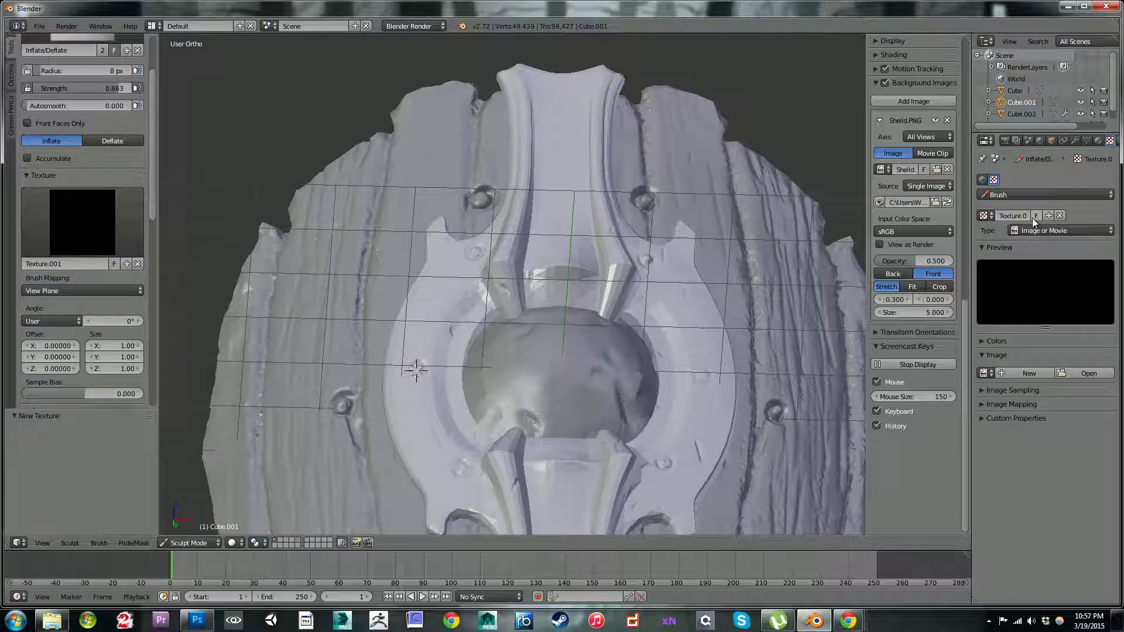
pyautogui.click(1080, 370)
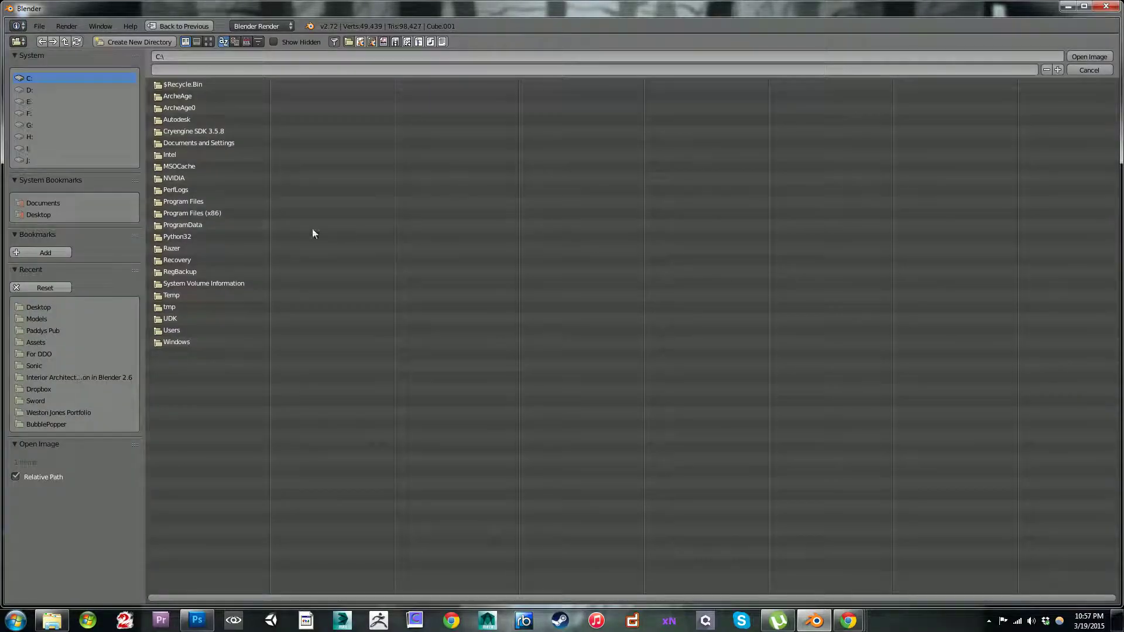
pyautogui.click(38, 307)
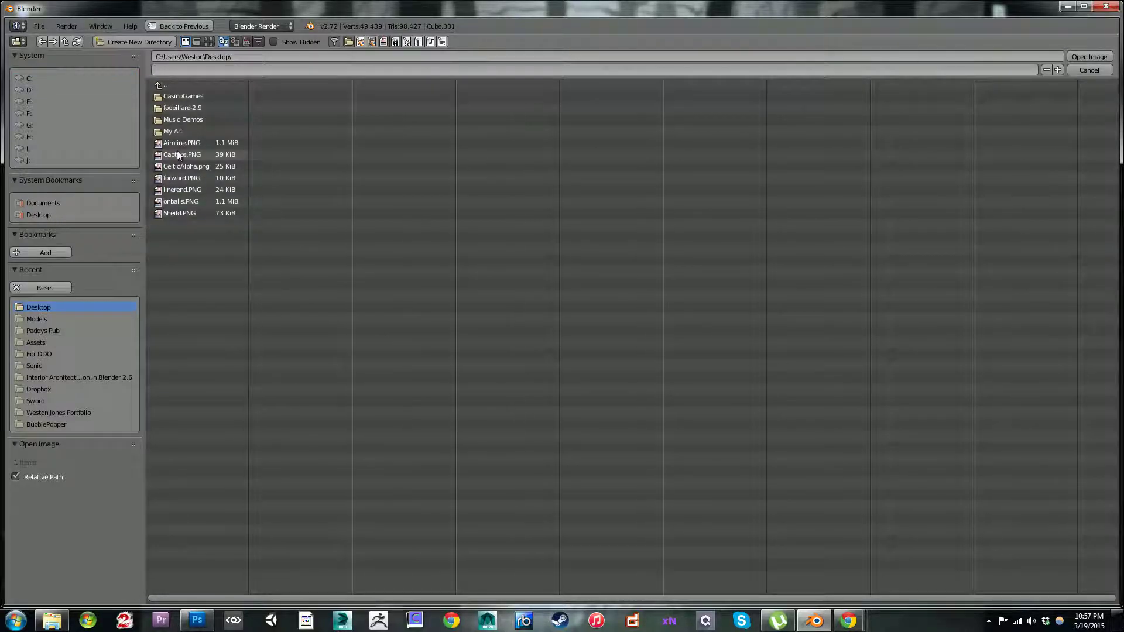
pyautogui.doubleClick(189, 166)
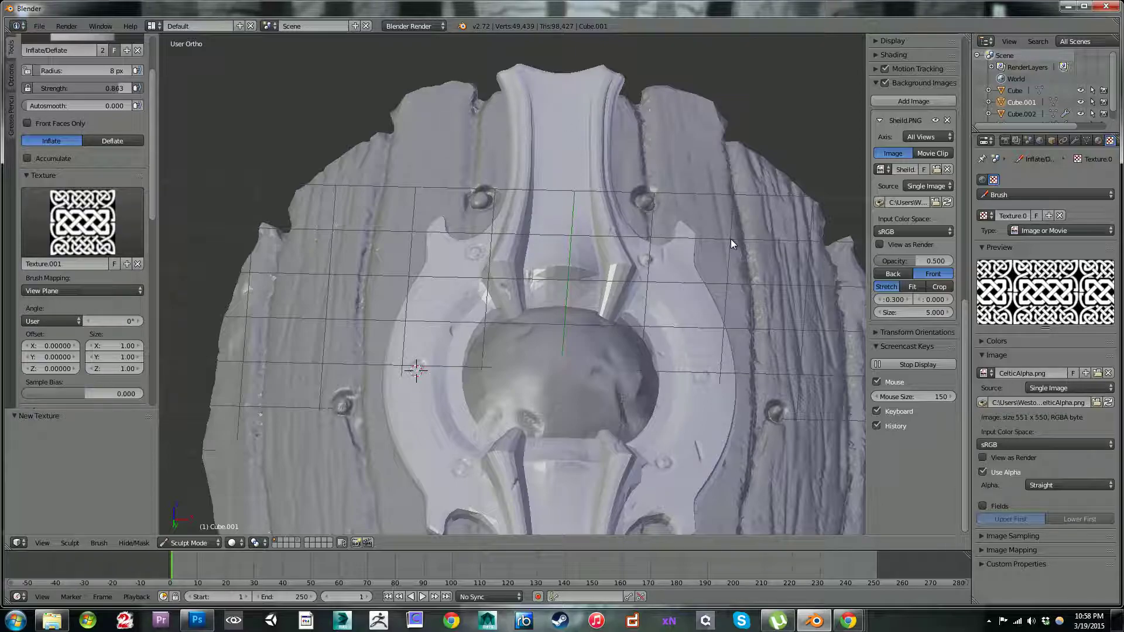
# Step: Enlarge the brush to 74 px, give it a round falloff, and test a knotwork stroke on the frame's upper bar, undoing it
pyautogui.press(']')
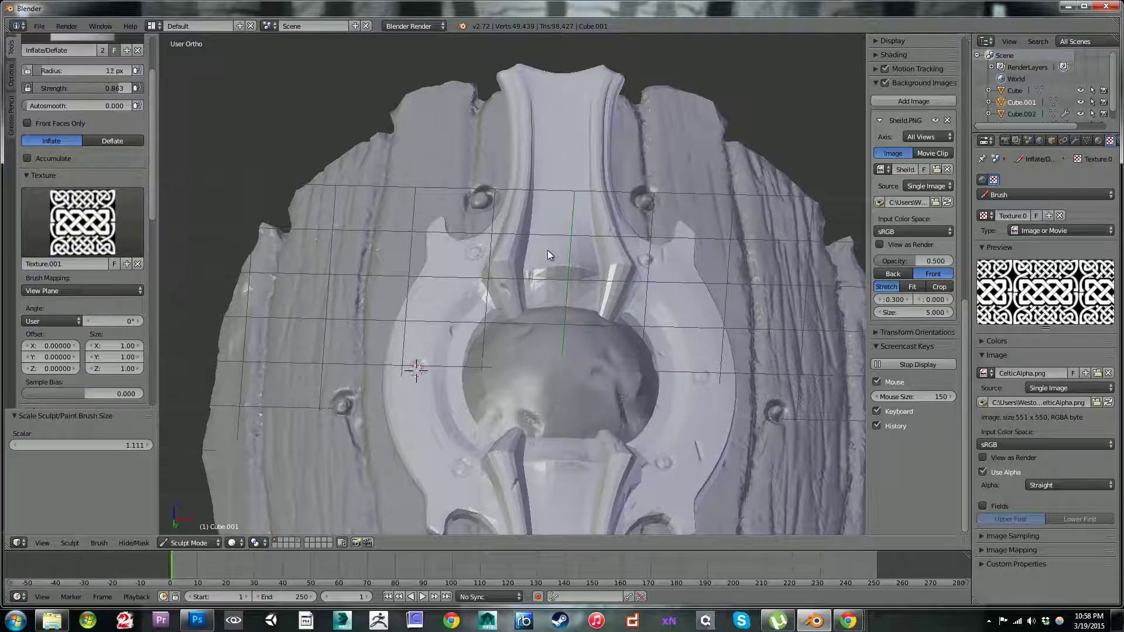
pyautogui.press(']')
pyautogui.press(']')
pyautogui.press(']')
pyautogui.press(']')
pyautogui.press(']')
pyautogui.moveTo(151, 206); pyautogui.dragTo(170, 311)
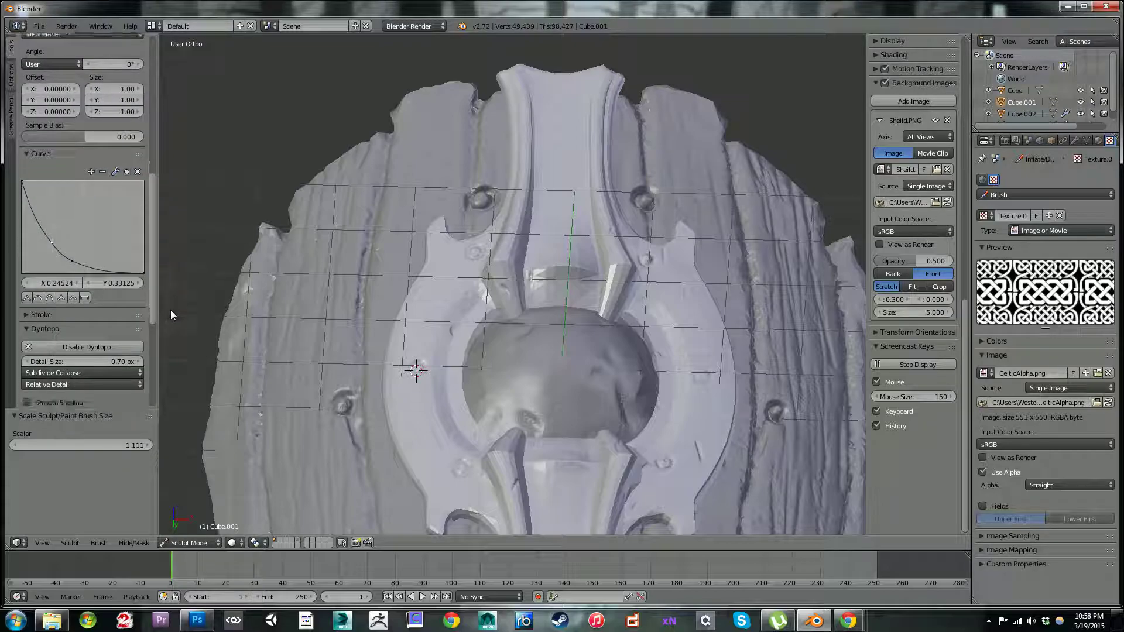
pyautogui.click(38, 298)
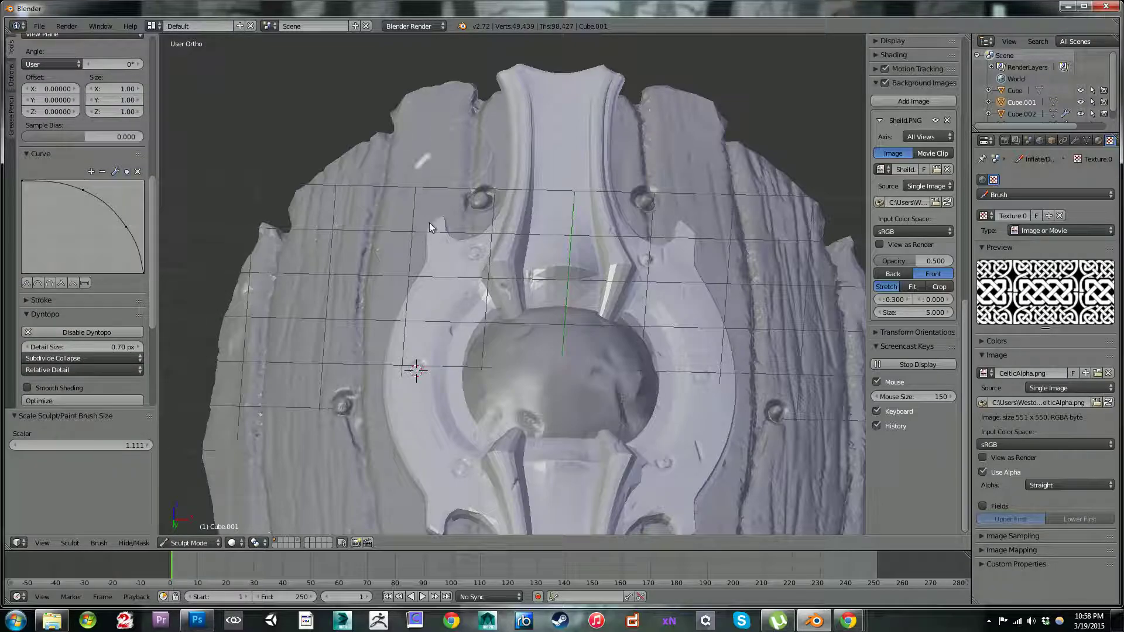
pyautogui.moveTo(560, 85); pyautogui.dragTo(558, 138)
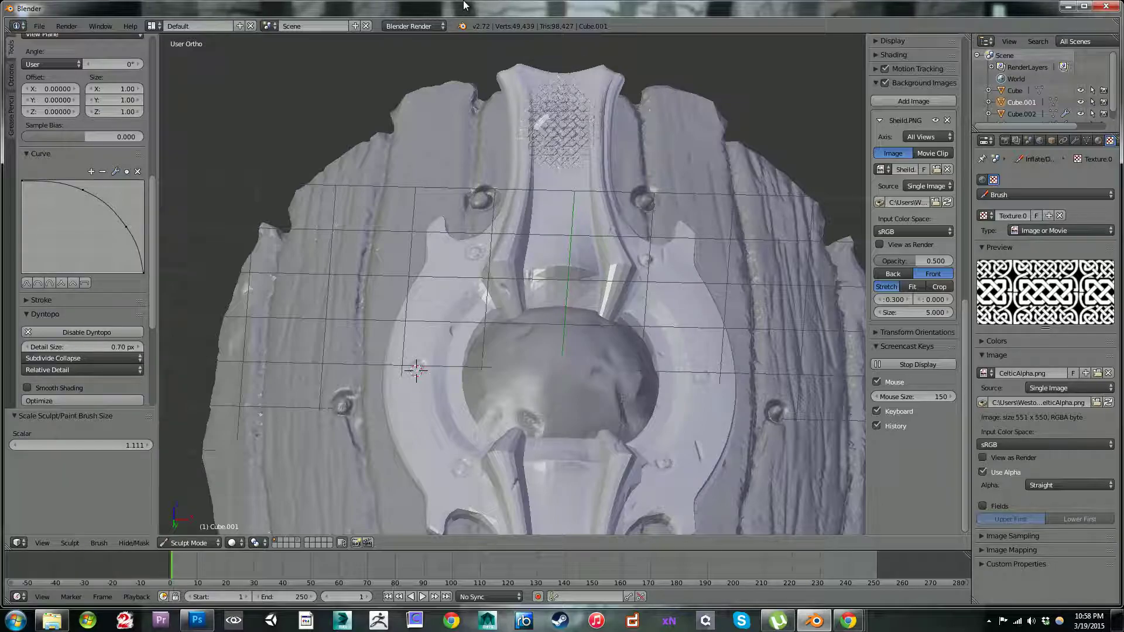
pyautogui.hotkey('ctrl', 'z')
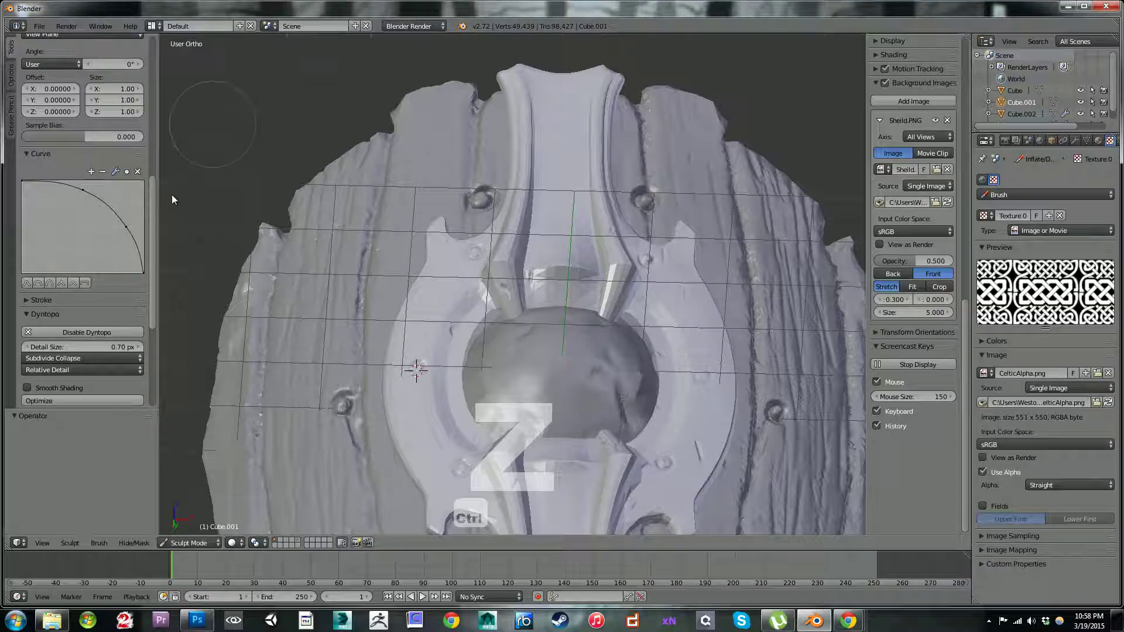
# Step: Set the brush's stroke spacing to 368%, try stamping the knotwork once on the upper bar, and undo the stamp
pyautogui.scroll(5, 155, 251)
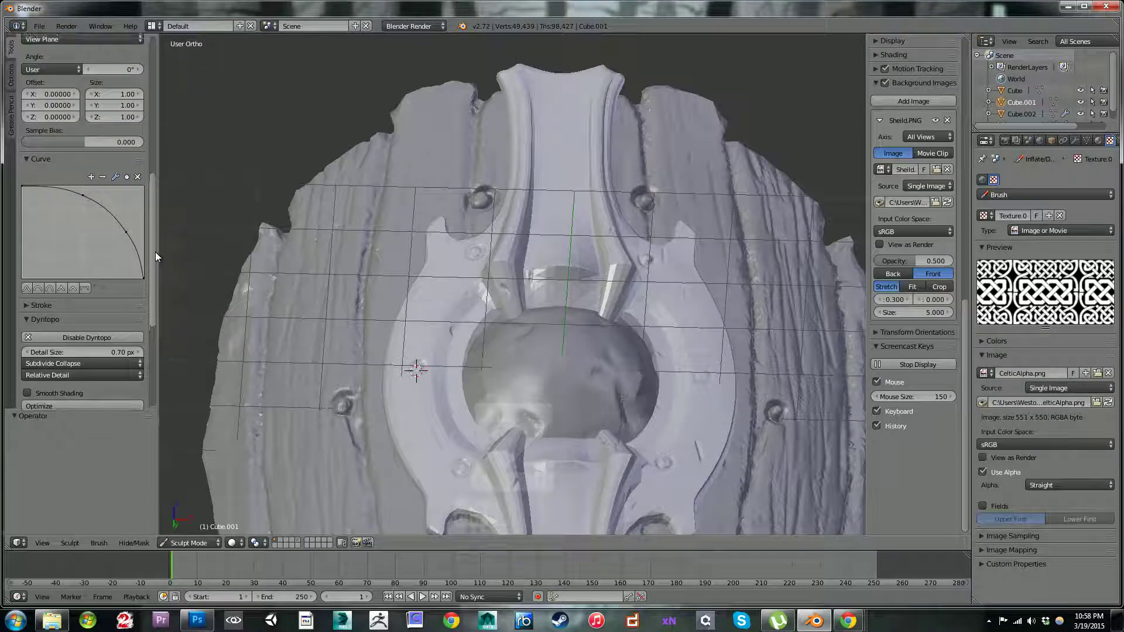
pyautogui.scroll(6, 149, 222)
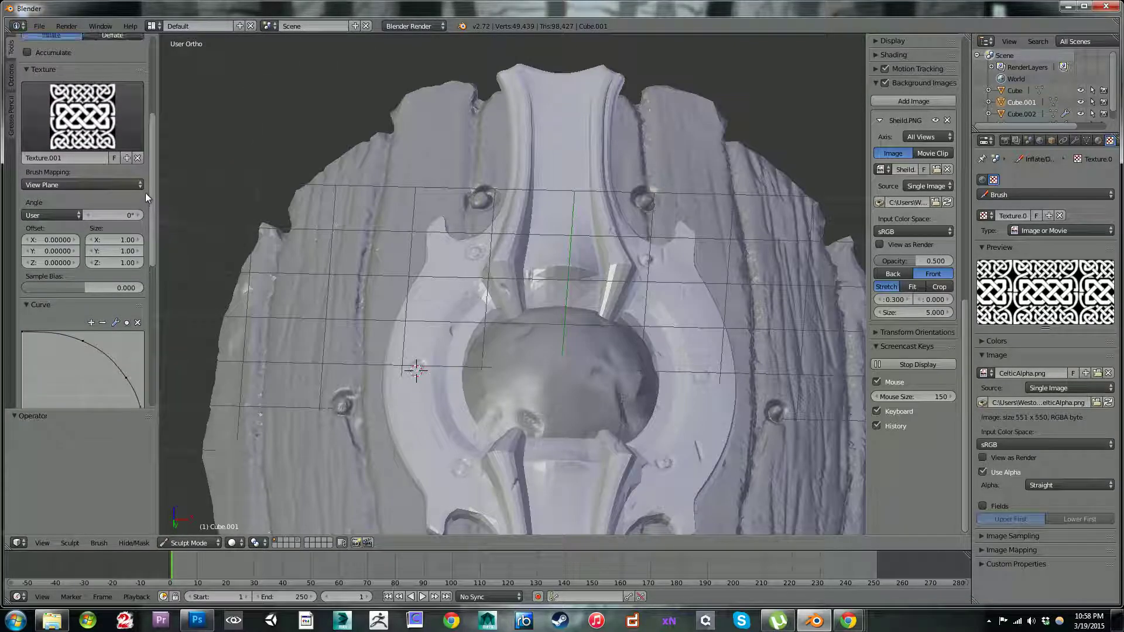
pyautogui.scroll(-3, 141, 165)
pyautogui.scroll(-8, 150, 191)
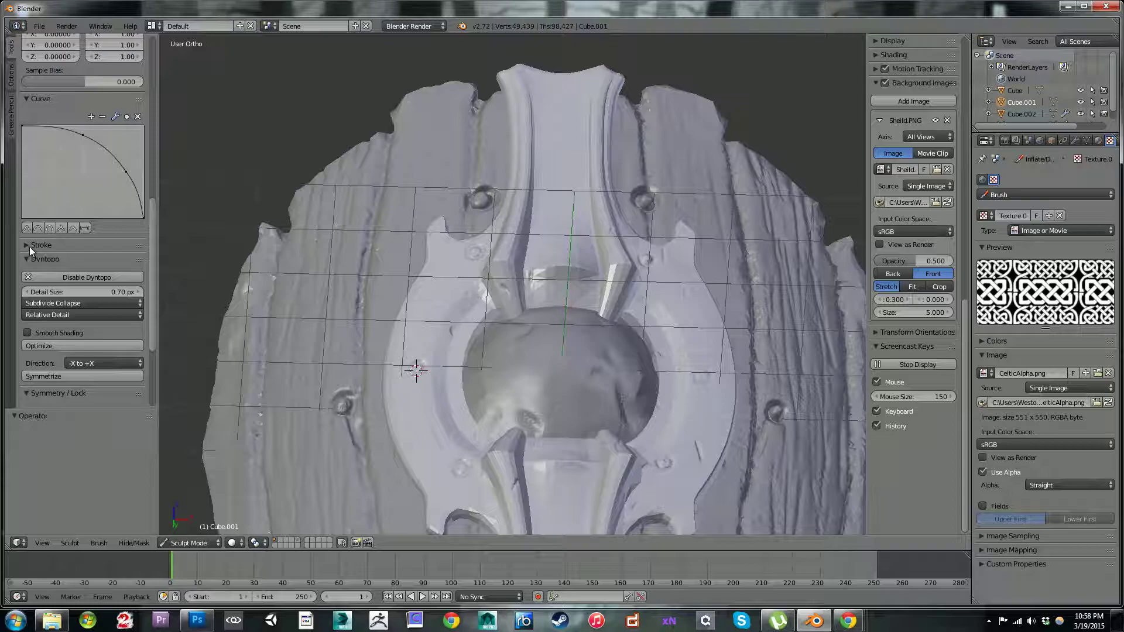
pyautogui.click(31, 246)
pyautogui.click(79, 277)
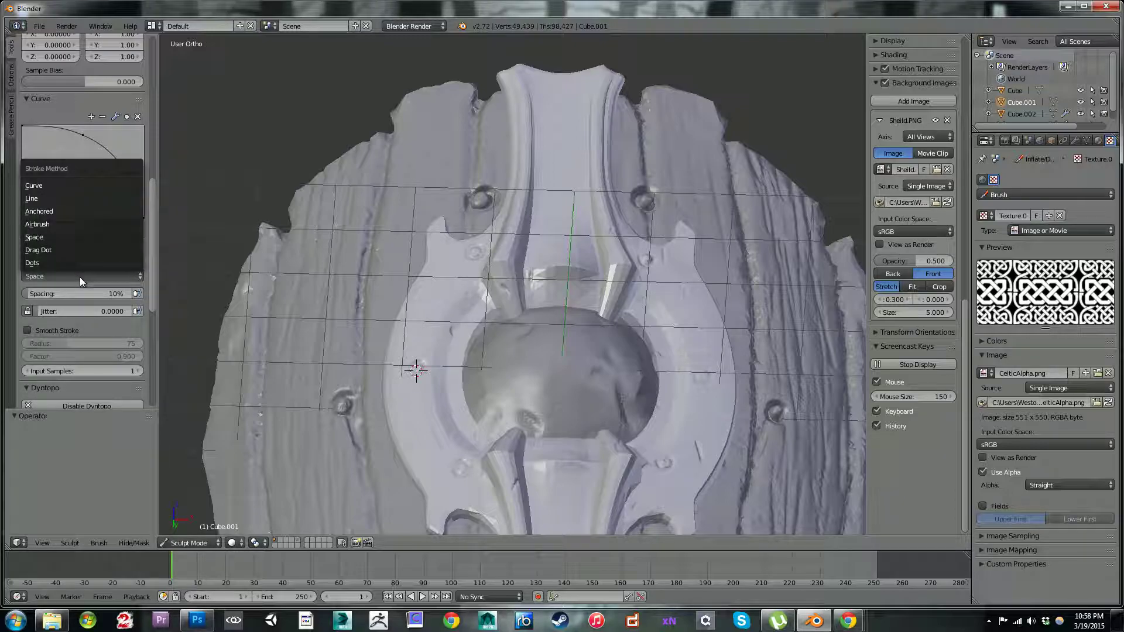
pyautogui.click(82, 292)
pyautogui.moveTo(66, 296); pyautogui.dragTo(146, 291)
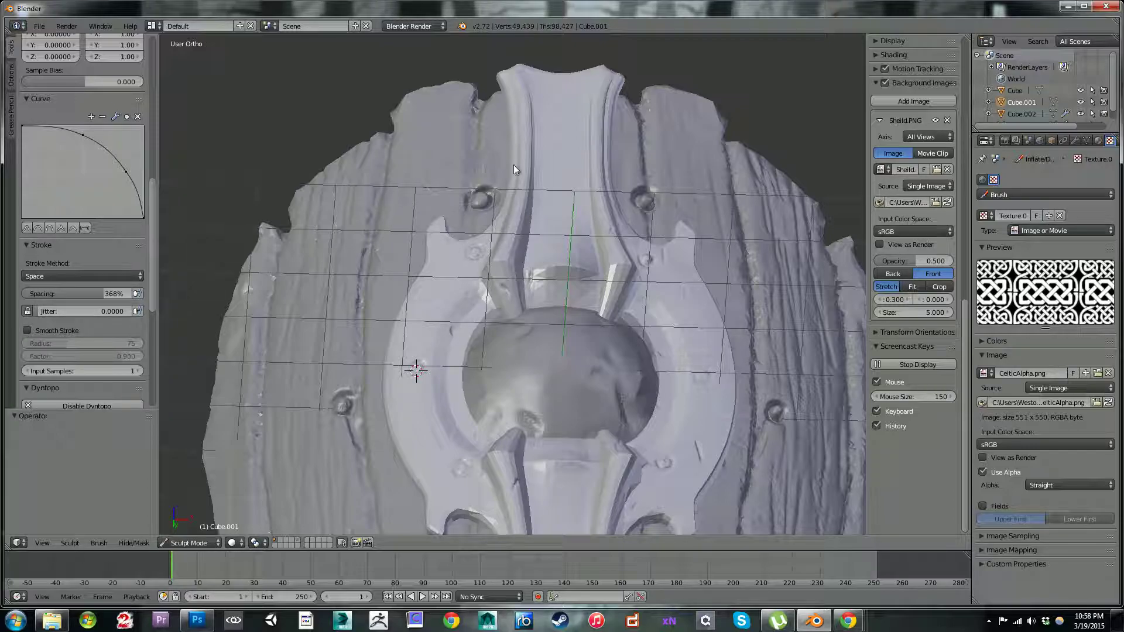
pyautogui.click(563, 122)
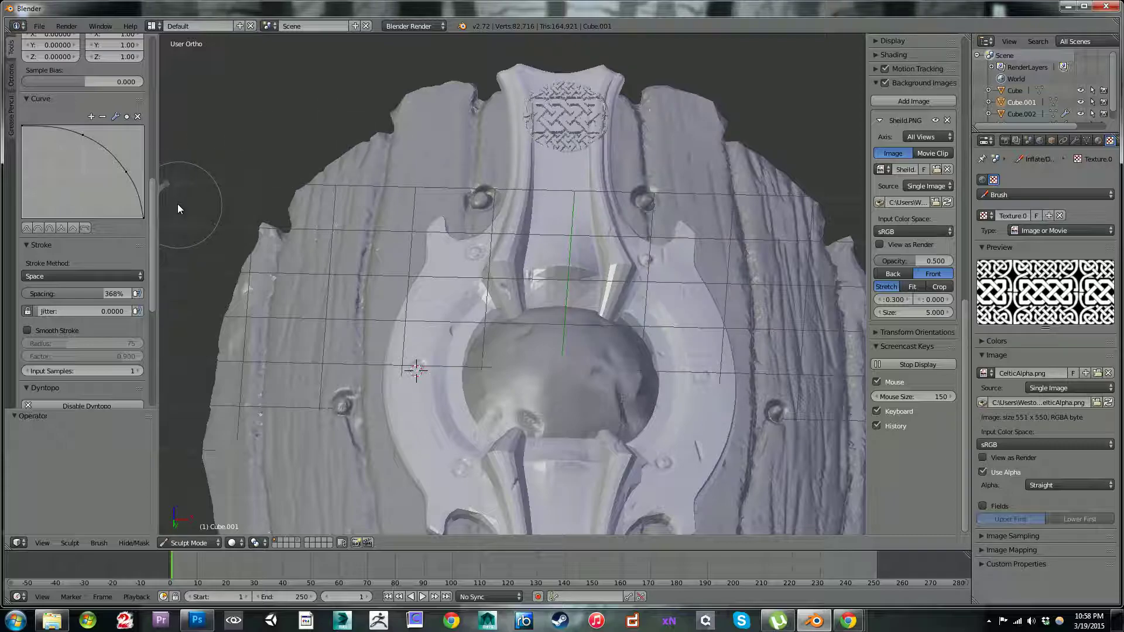
pyautogui.hotkey('ctrl', 'z')
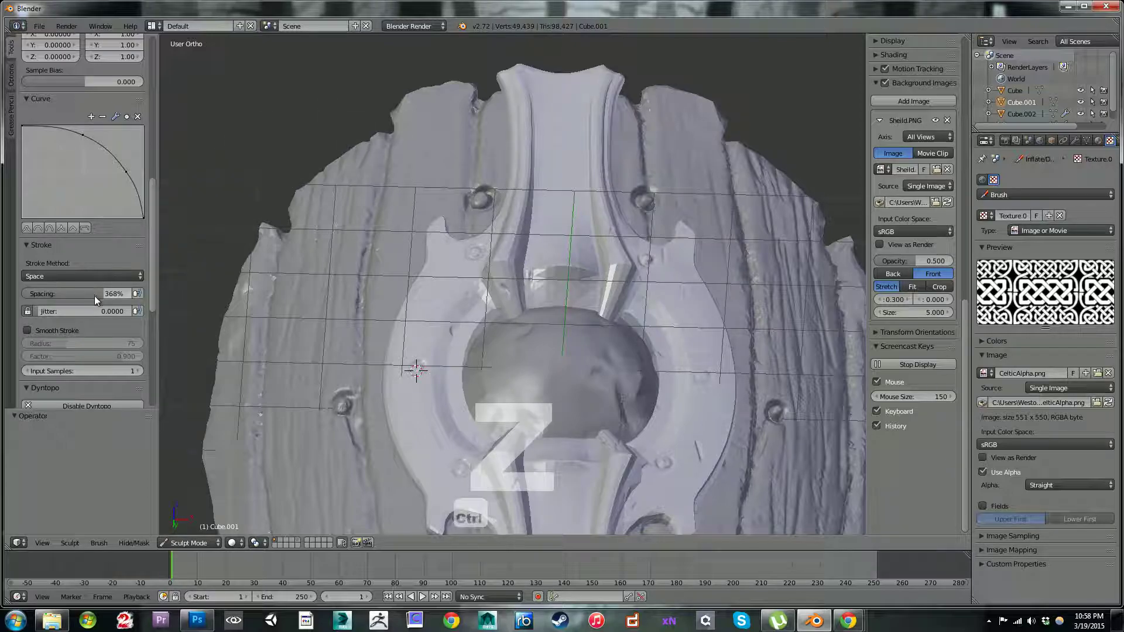
# Step: Switch the stroke method to Drag Dot, try placing the knotwork on the upper bar, and undo it
pyautogui.click(93, 278)
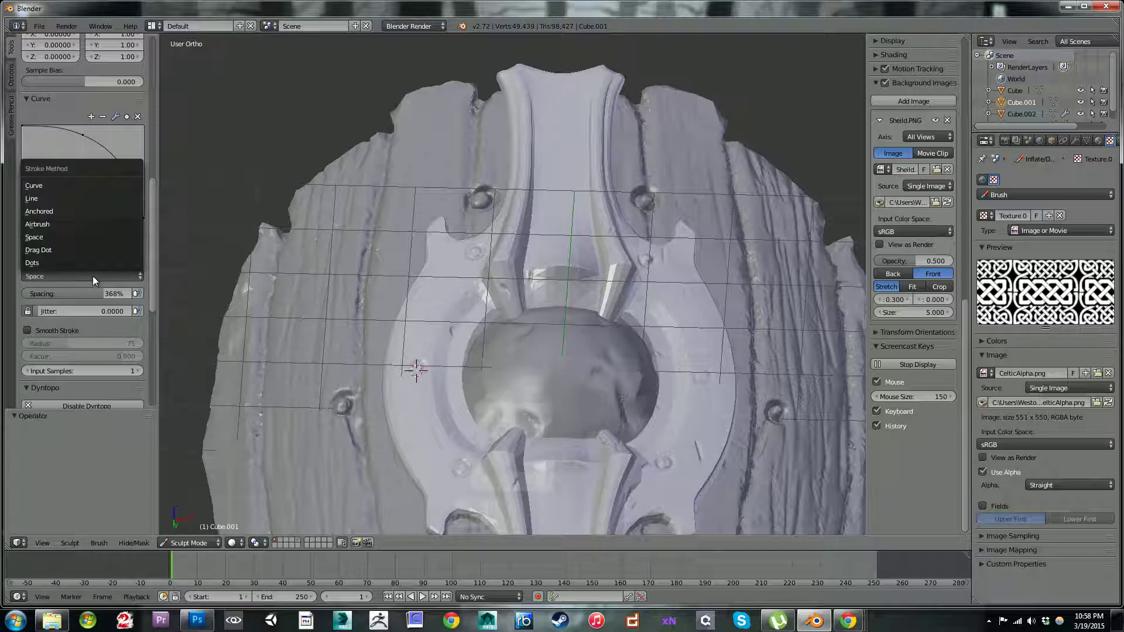
pyautogui.click(59, 250)
pyautogui.moveTo(560, 136); pyautogui.dragTo(565, 132)
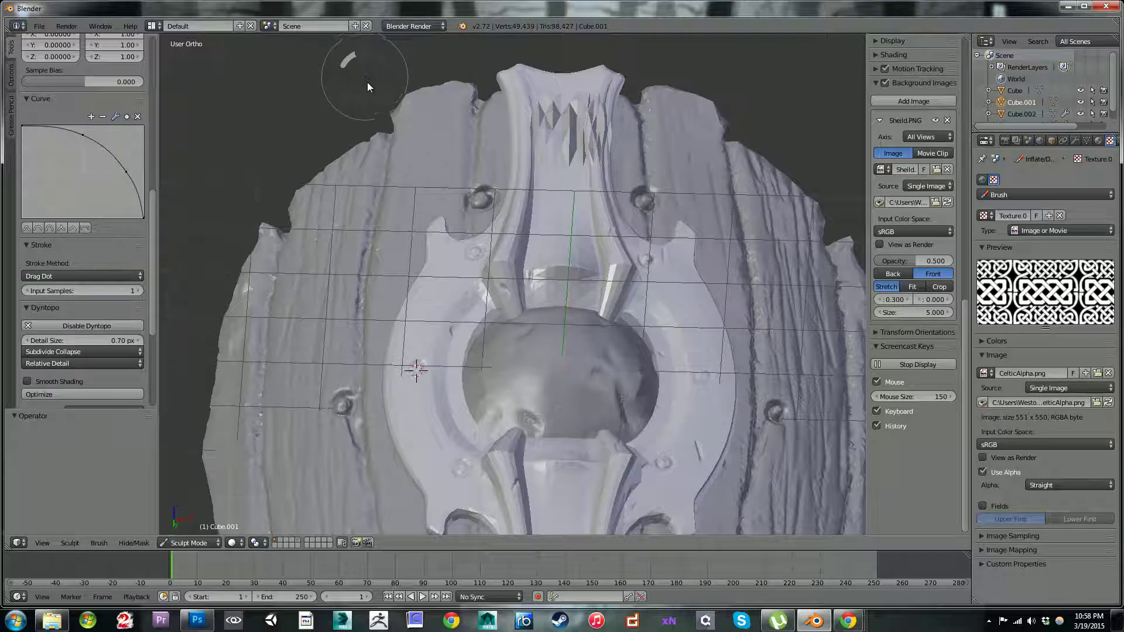
pyautogui.hotkey('ctrl', 'z')
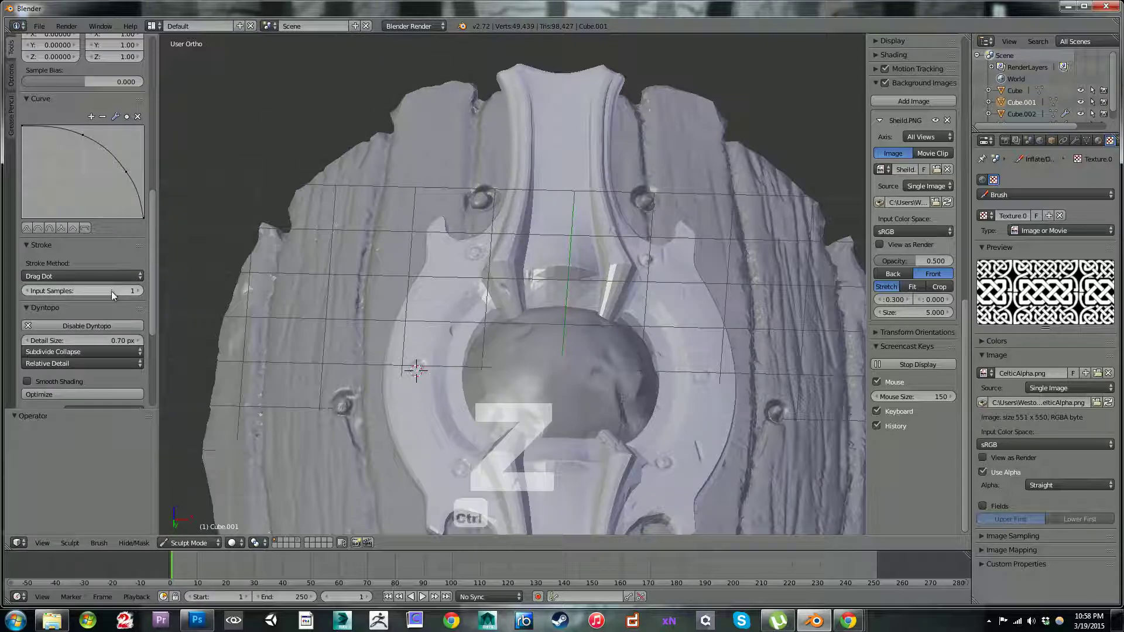
# Step: Set the stroke's input samples to 64 and try two knotwork stamps on the upper bar, undoing each
pyautogui.moveTo(157, 289); pyautogui.dragTo(194, 283)
pyautogui.moveTo(571, 136)
pyautogui.mouseDown()
pyautogui.moveTo(575, 121)
pyautogui.moveTo(568, 131)
pyautogui.mouseUp()
pyautogui.hotkey('ctrl', 'z')
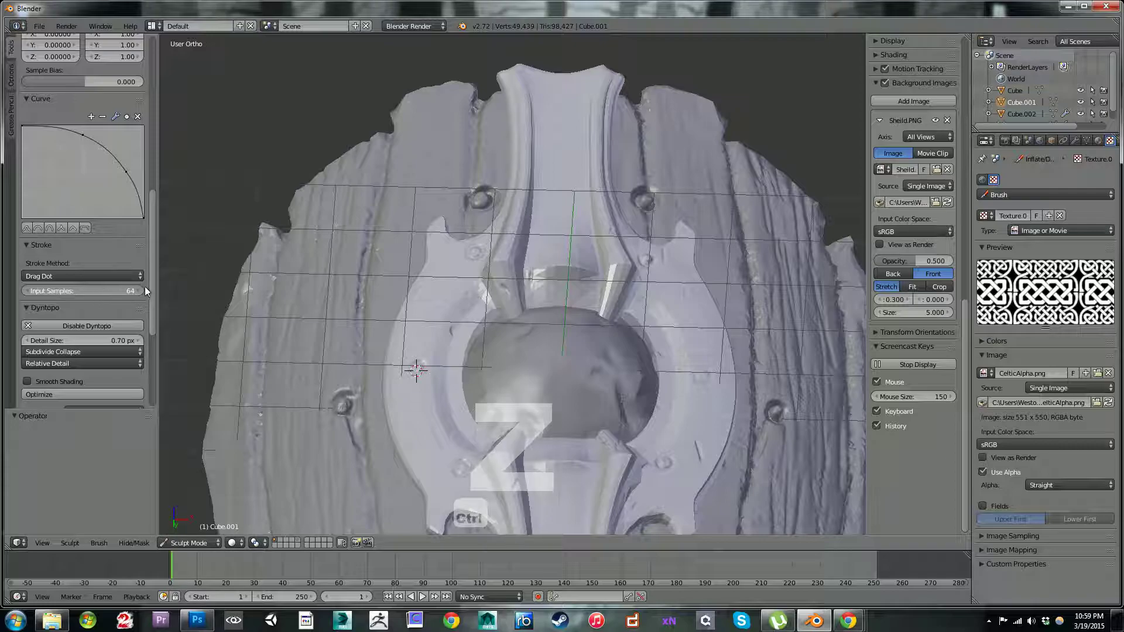
pyautogui.click(558, 219)
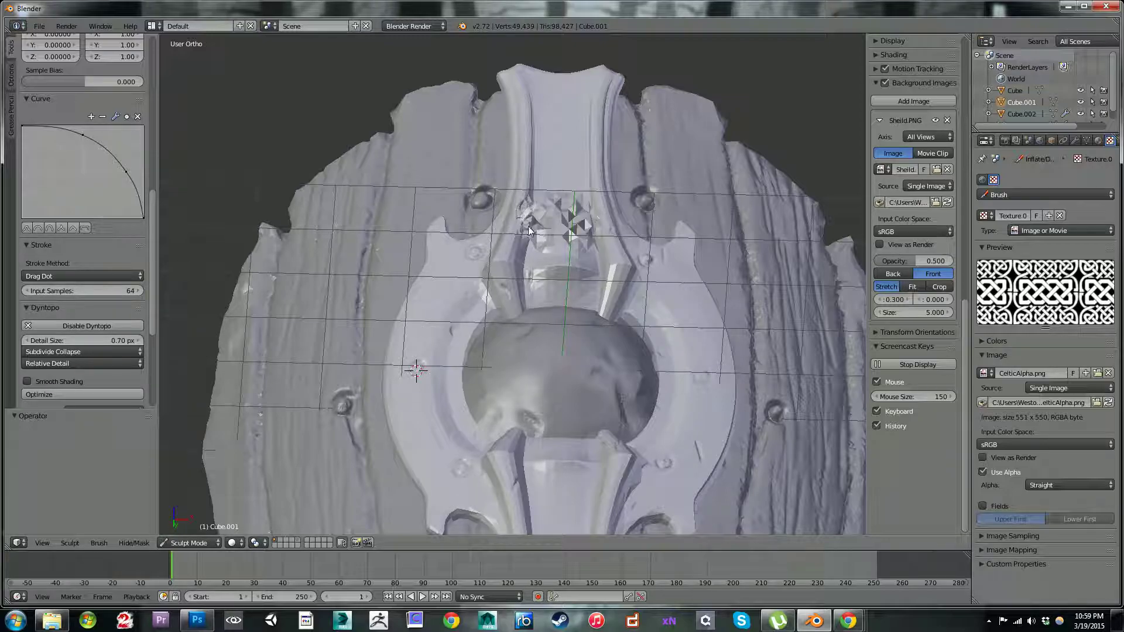
pyautogui.hotkey('ctrl', 'z')
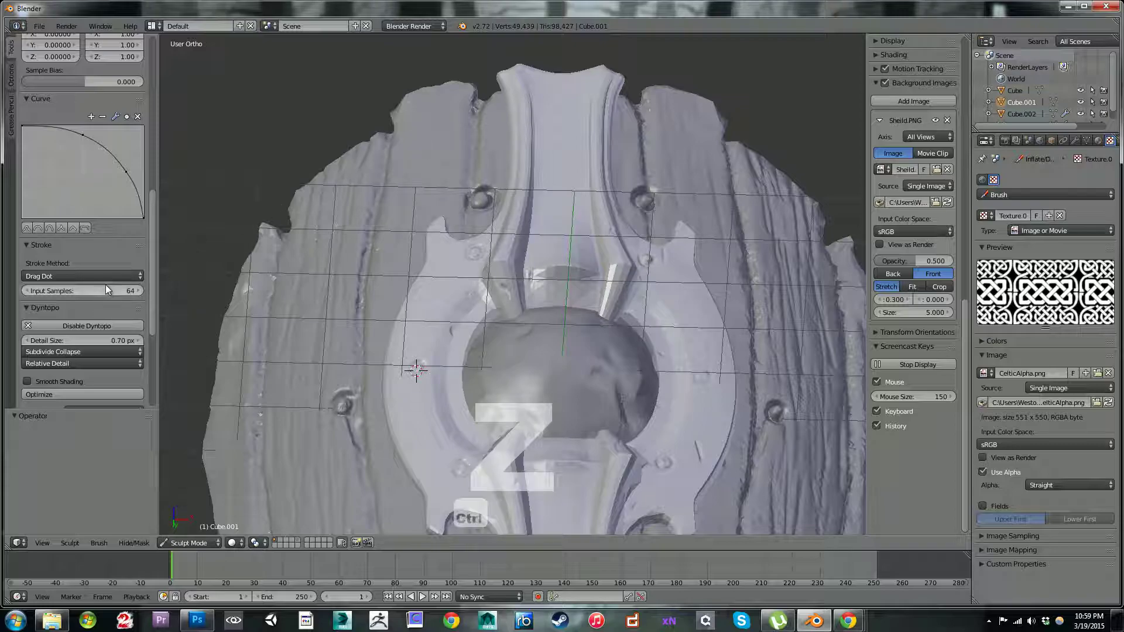
# Step: Change the stroke method to Dots, try one knotwork stamp low on the upper bar, and undo it
pyautogui.click(111, 276)
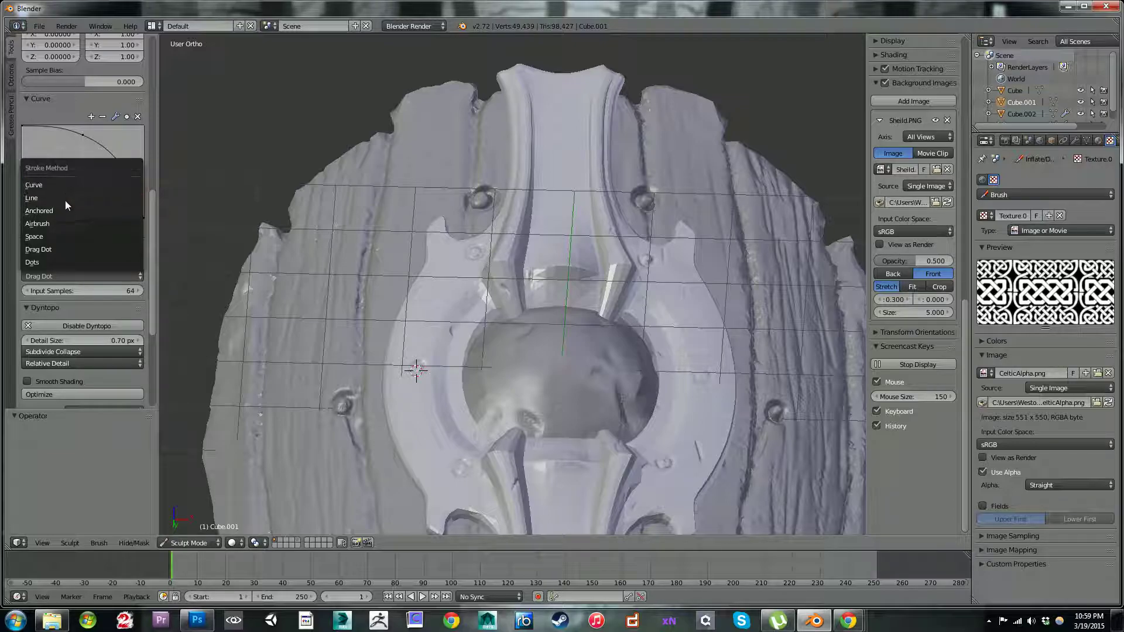
pyautogui.click(47, 262)
pyautogui.click(562, 213)
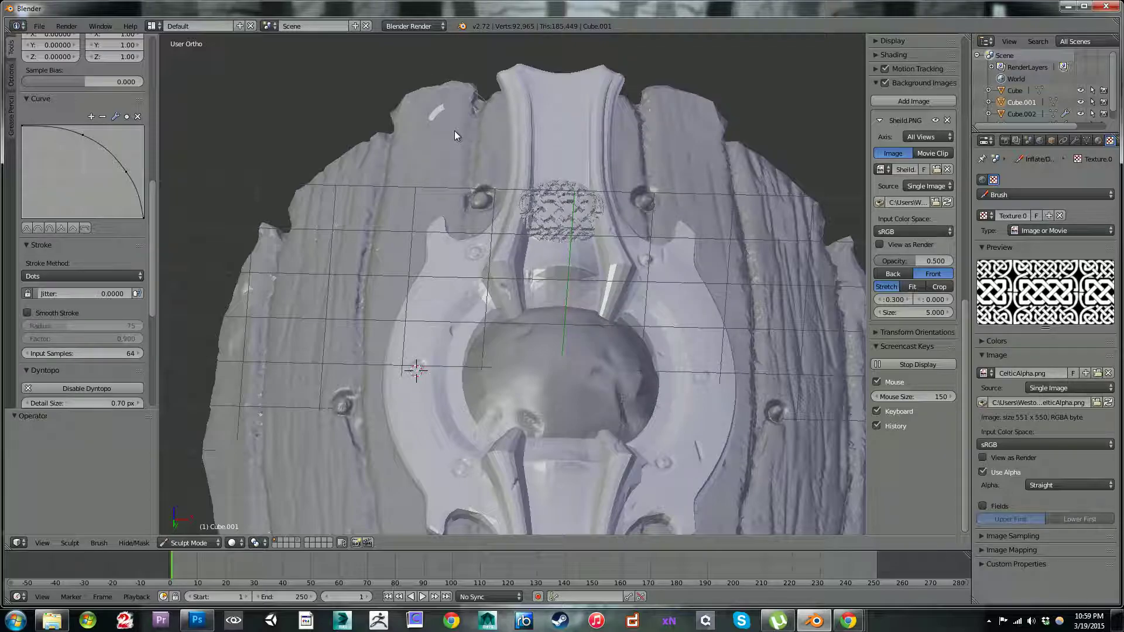
pyautogui.hotkey('ctrl', 'z')
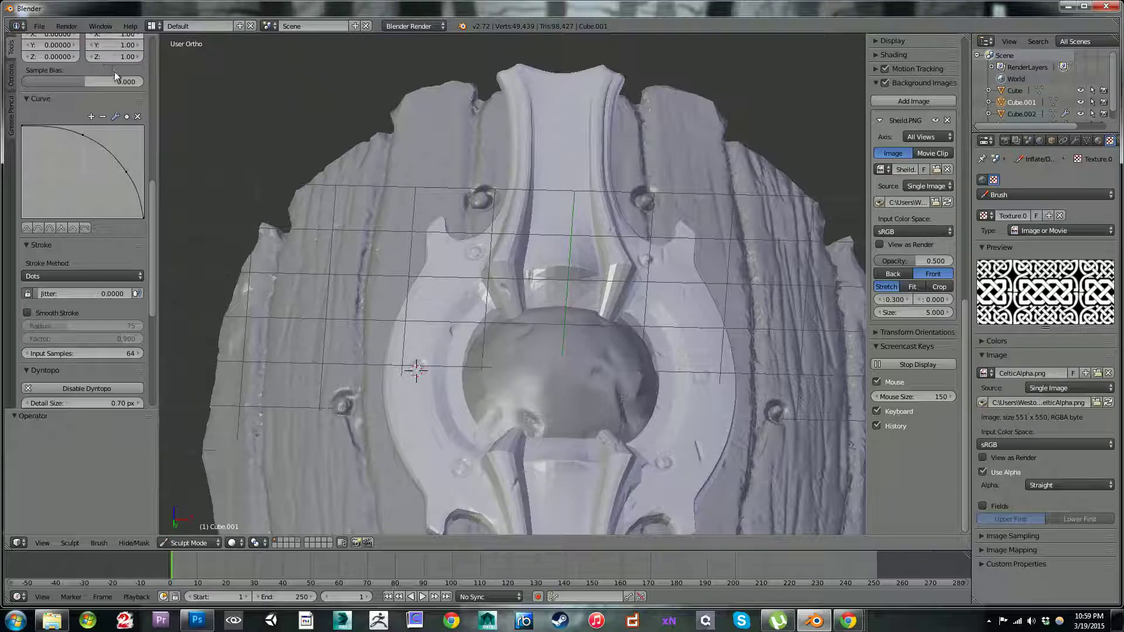
# Step: Remove the knotwork texture from the Inflate/Deflate brush
pyautogui.scroll(-5, 426, 312)
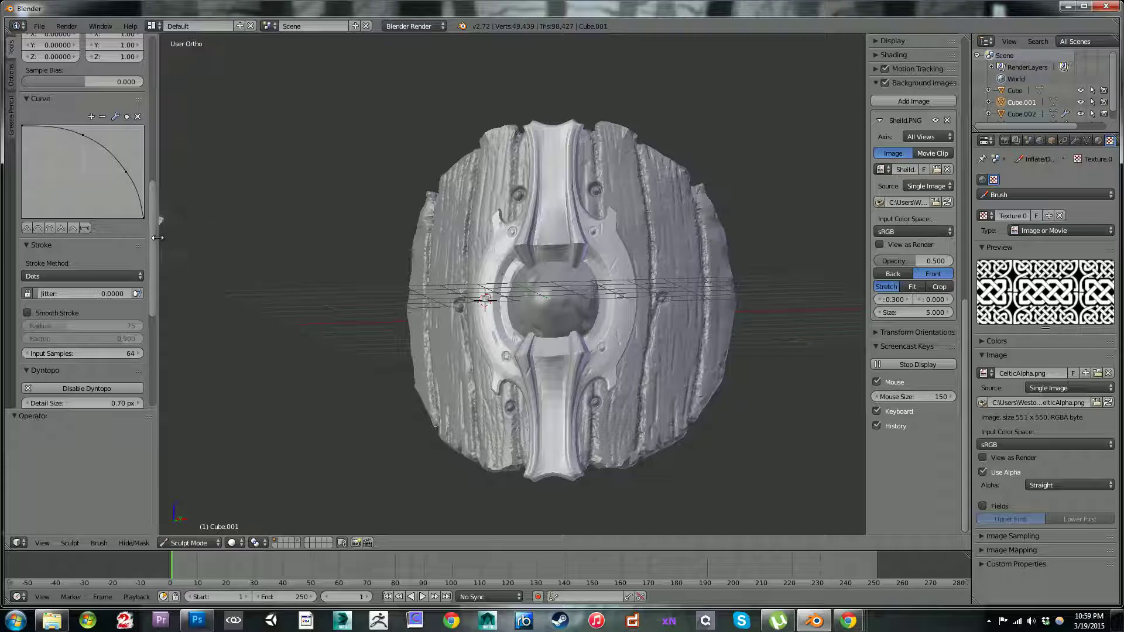
pyautogui.moveTo(155, 231); pyautogui.dragTo(154, 91)
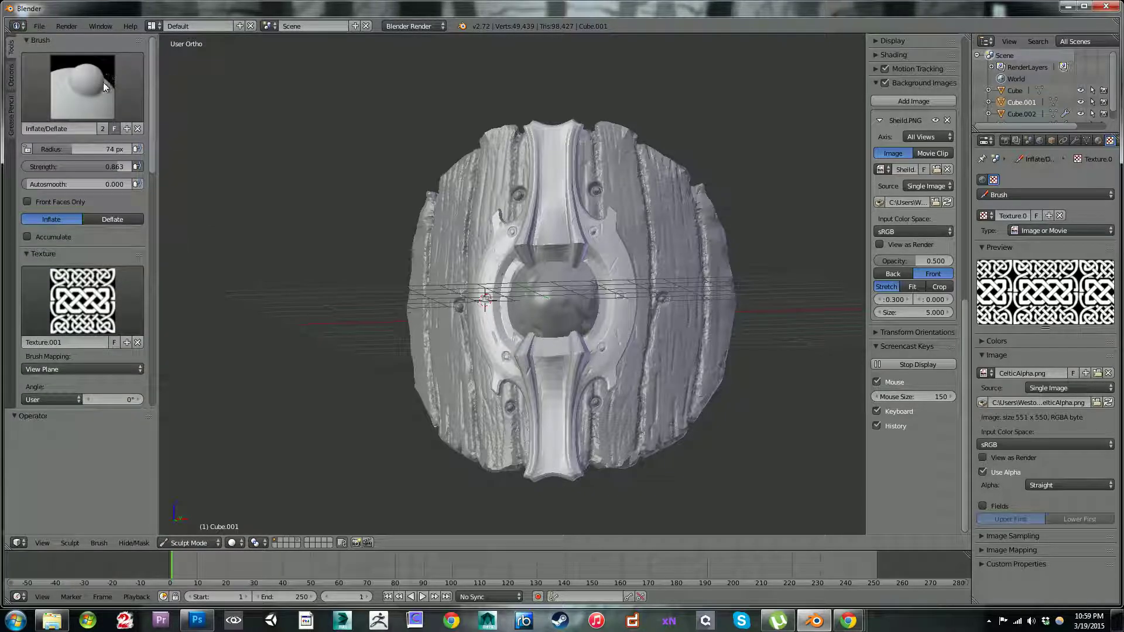
pyautogui.click(105, 87)
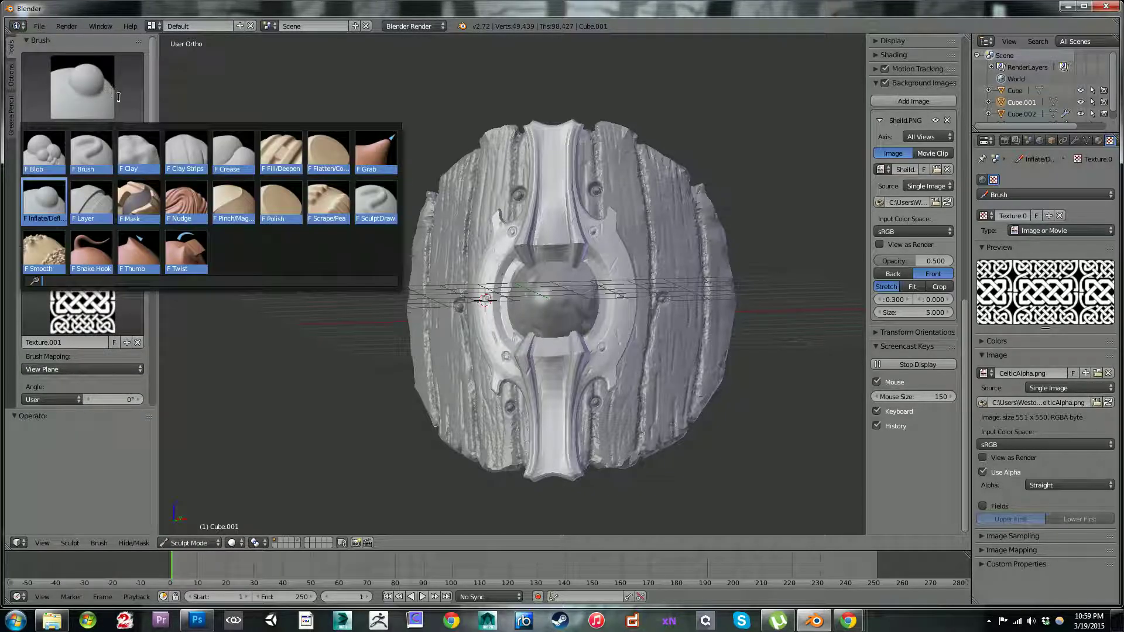
pyautogui.click(138, 342)
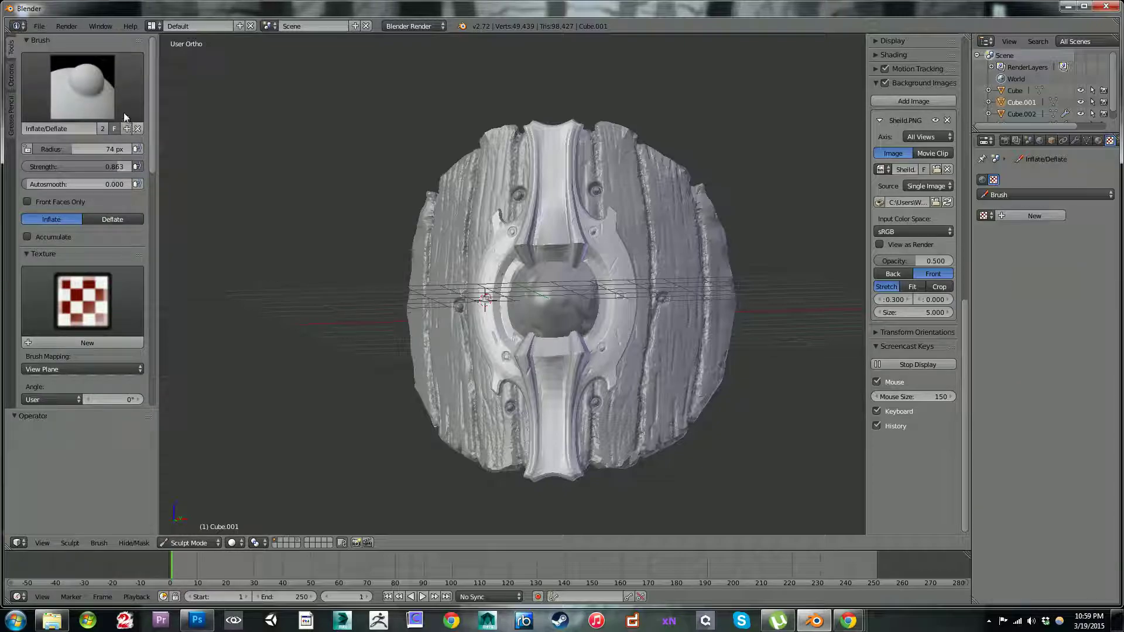
# Step: Select the Mask brush and set its radius to 29 px and its strength to 1.000
pyautogui.click(97, 94)
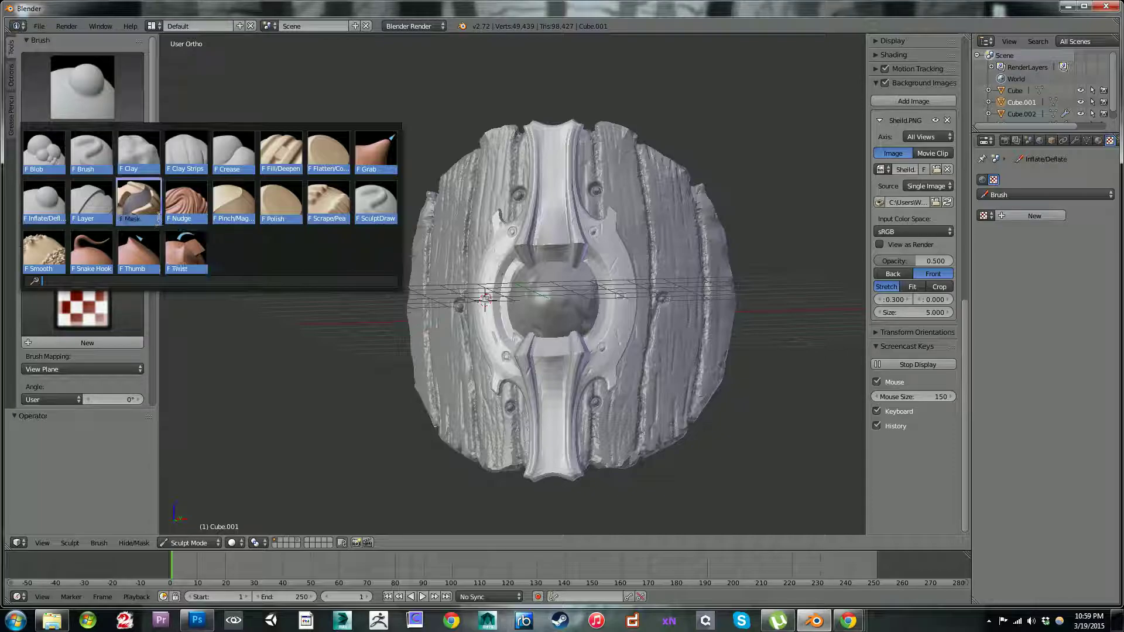
pyautogui.click(143, 199)
pyautogui.moveTo(566, 200); pyautogui.dragTo(566, 190, button='middle')
pyautogui.press('[')
pyautogui.press('[')
pyautogui.press('[')
pyautogui.press('[')
pyautogui.press('[')
pyautogui.press('[')
pyautogui.press('[')
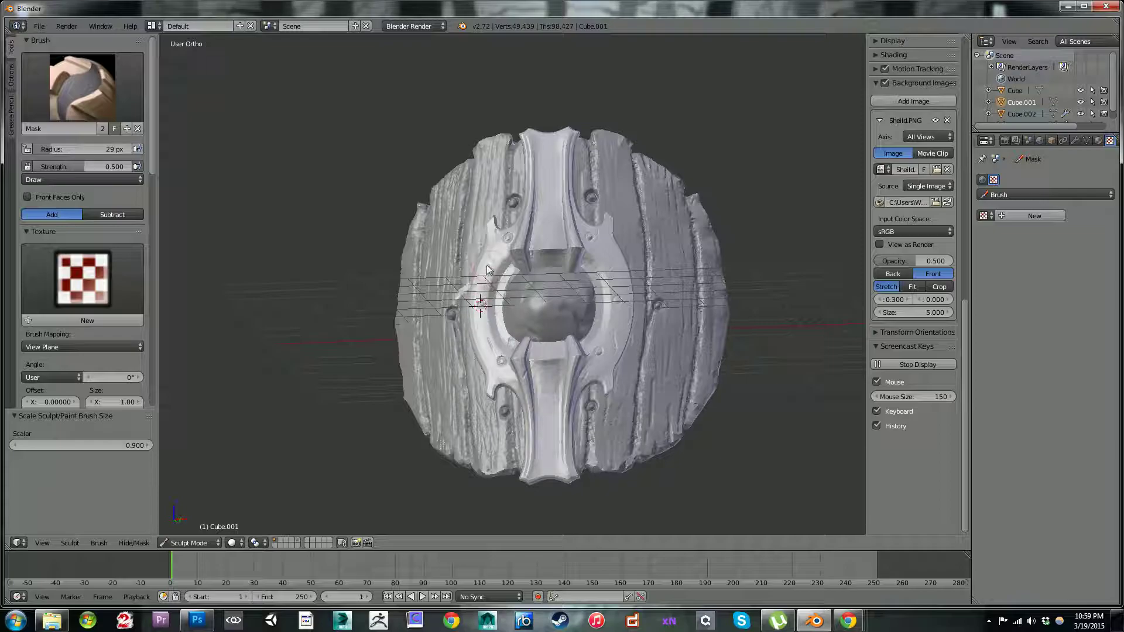
pyautogui.moveTo(85, 165); pyautogui.dragTo(153, 168)
# Step: Paint a mask over the left arc of the metal frame, from its upper tip to its lower tip
pyautogui.moveTo(489, 282); pyautogui.dragTo(494, 268)
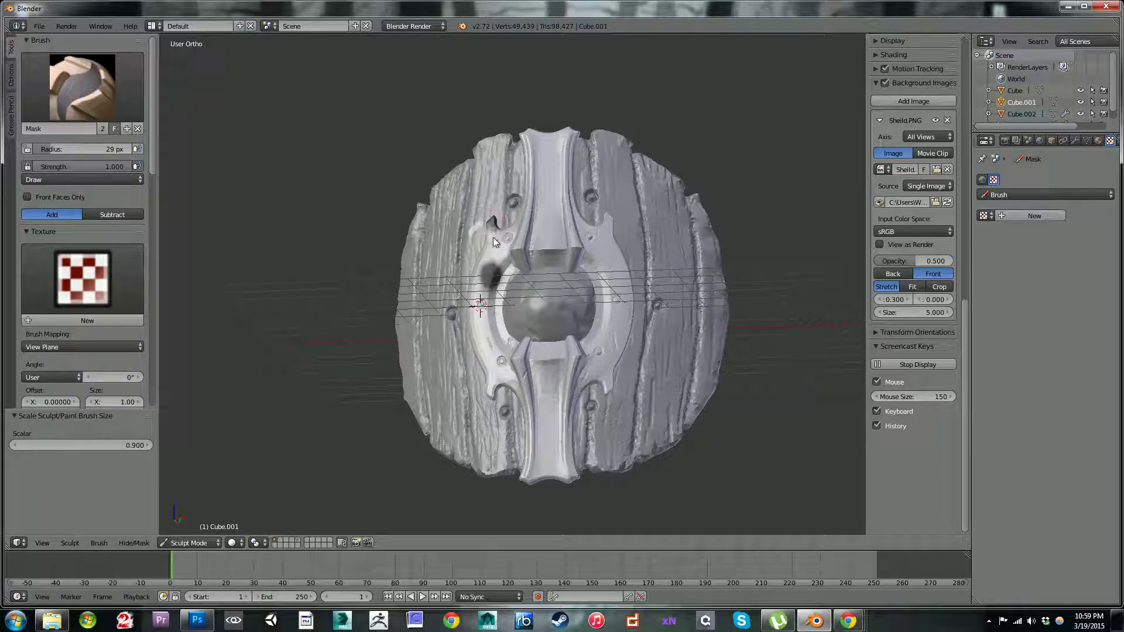
pyautogui.moveTo(493, 225)
pyautogui.mouseDown()
pyautogui.moveTo(491, 242)
pyautogui.moveTo(477, 231)
pyautogui.moveTo(465, 278)
pyautogui.moveTo(491, 399)
pyautogui.moveTo(490, 372)
pyautogui.mouseUp()
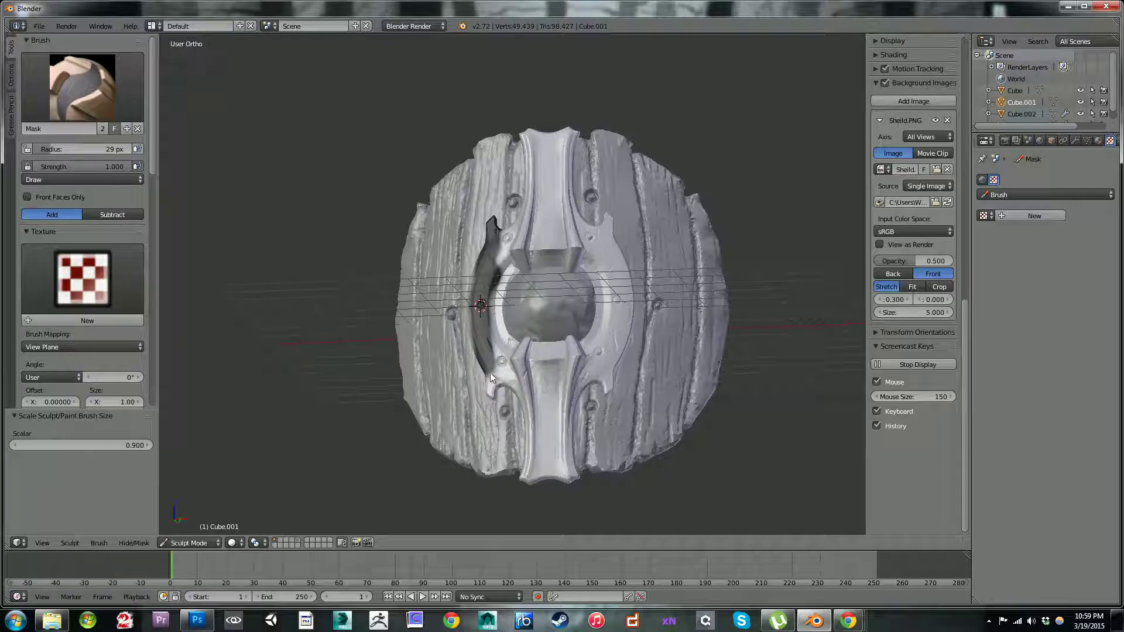
pyautogui.click(134, 542)
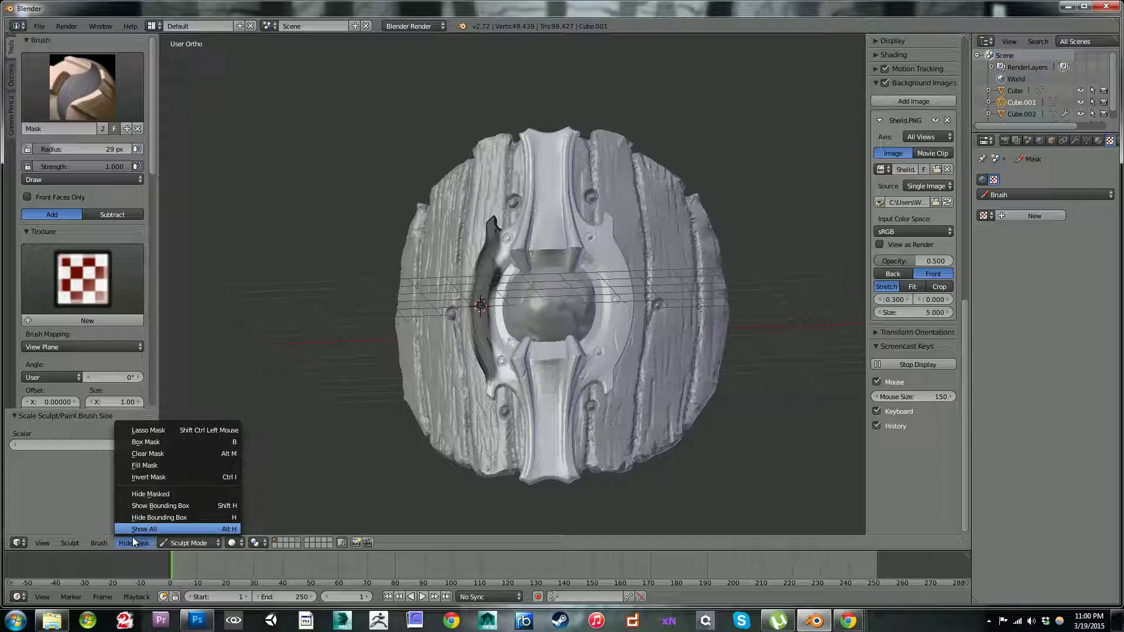
pyautogui.click(91, 542)
pyautogui.click(92, 542)
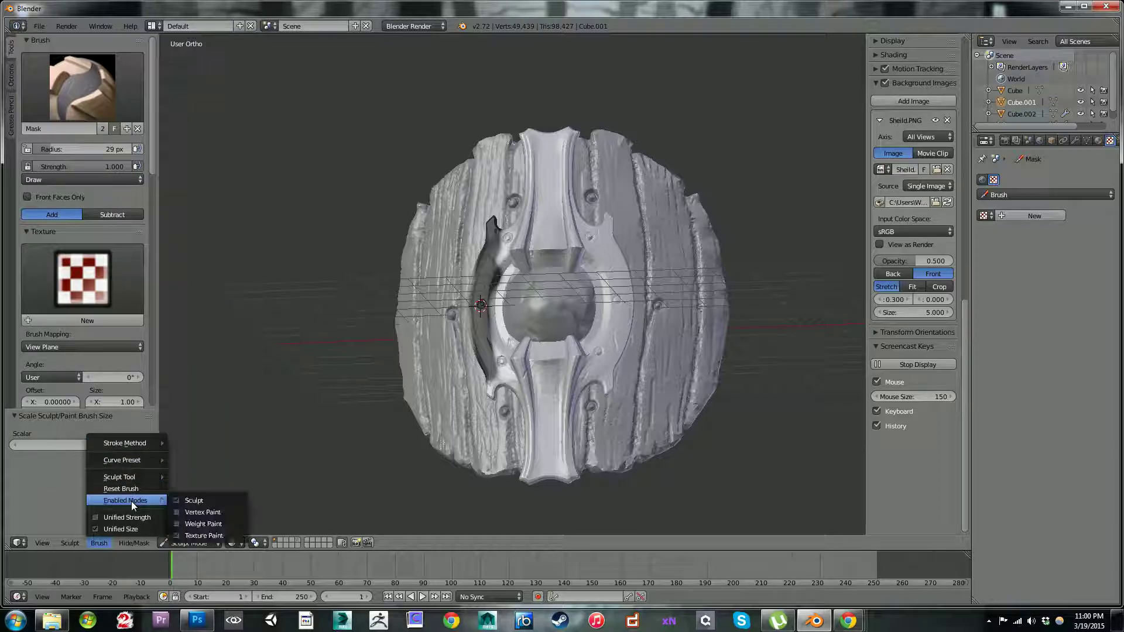
pyautogui.click(71, 542)
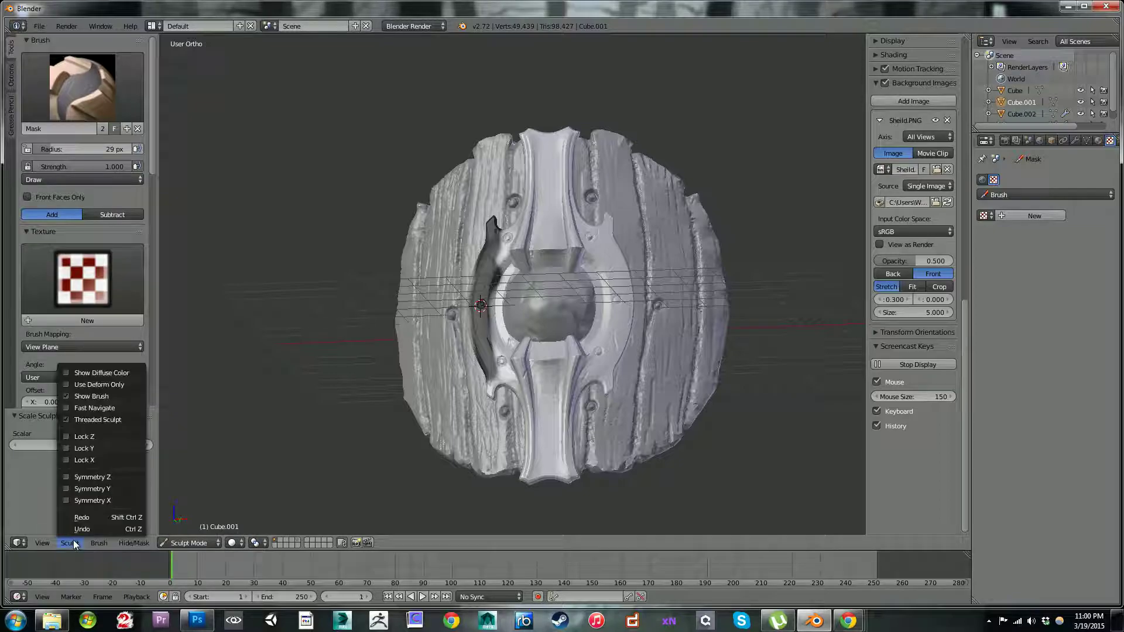
pyautogui.click(66, 405)
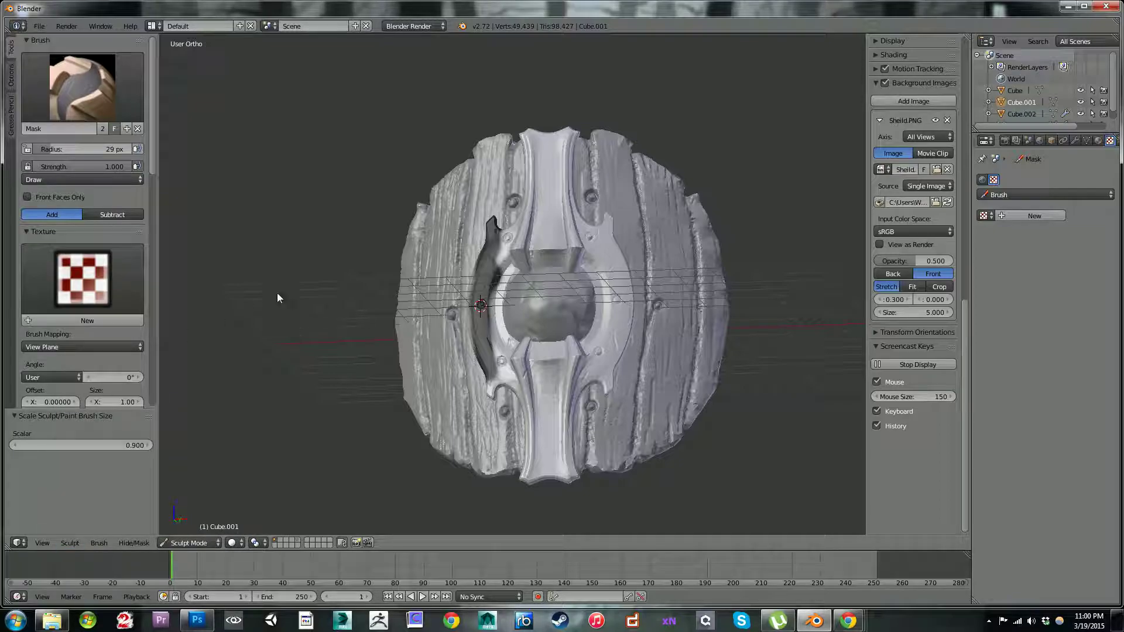
# Step: Paint a mask over the right arc of the metal frame, from its lower tip up to the joint with the upper bar
pyautogui.moveTo(535, 161)
pyautogui.mouseDown(button='middle')
pyautogui.moveTo(543, 184)
pyautogui.moveTo(494, 149)
pyautogui.moveTo(587, 178)
pyautogui.mouseUp(button='middle')
pyautogui.moveTo(610, 247); pyautogui.dragTo(618, 270)
pyautogui.moveTo(612, 329); pyautogui.dragTo(627, 338)
pyautogui.moveTo(614, 298); pyautogui.dragTo(611, 286)
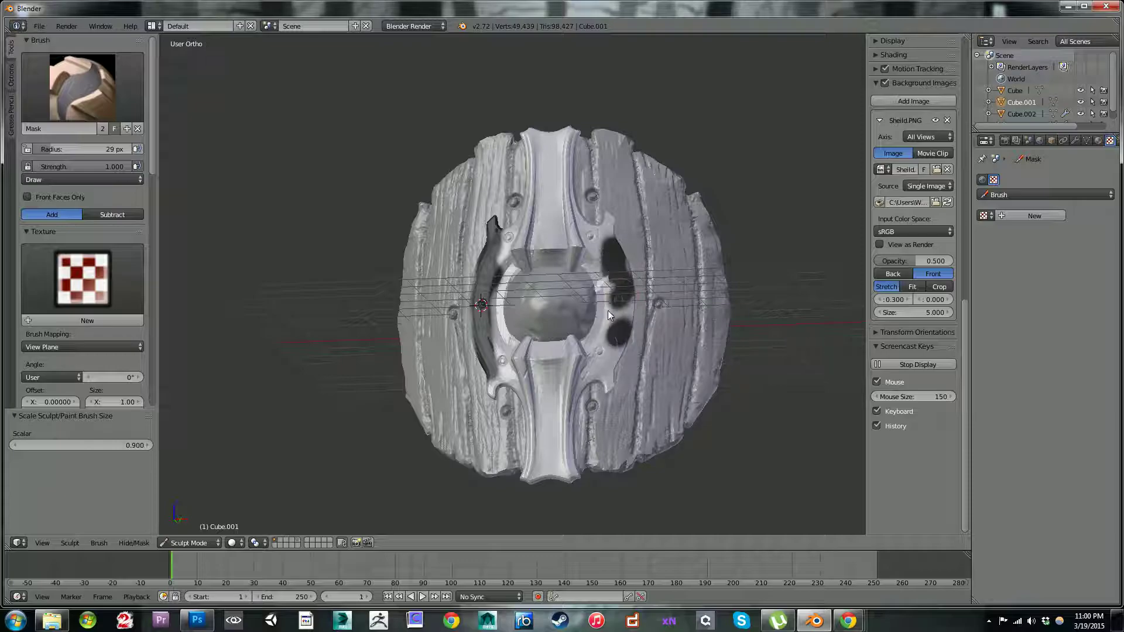
pyautogui.moveTo(614, 299)
pyautogui.mouseDown()
pyautogui.moveTo(625, 333)
pyautogui.moveTo(631, 304)
pyautogui.moveTo(630, 337)
pyautogui.mouseUp()
pyautogui.moveTo(614, 398)
pyautogui.mouseDown()
pyautogui.moveTo(605, 305)
pyautogui.moveTo(598, 315)
pyautogui.moveTo(628, 272)
pyautogui.moveTo(613, 250)
pyautogui.mouseUp()
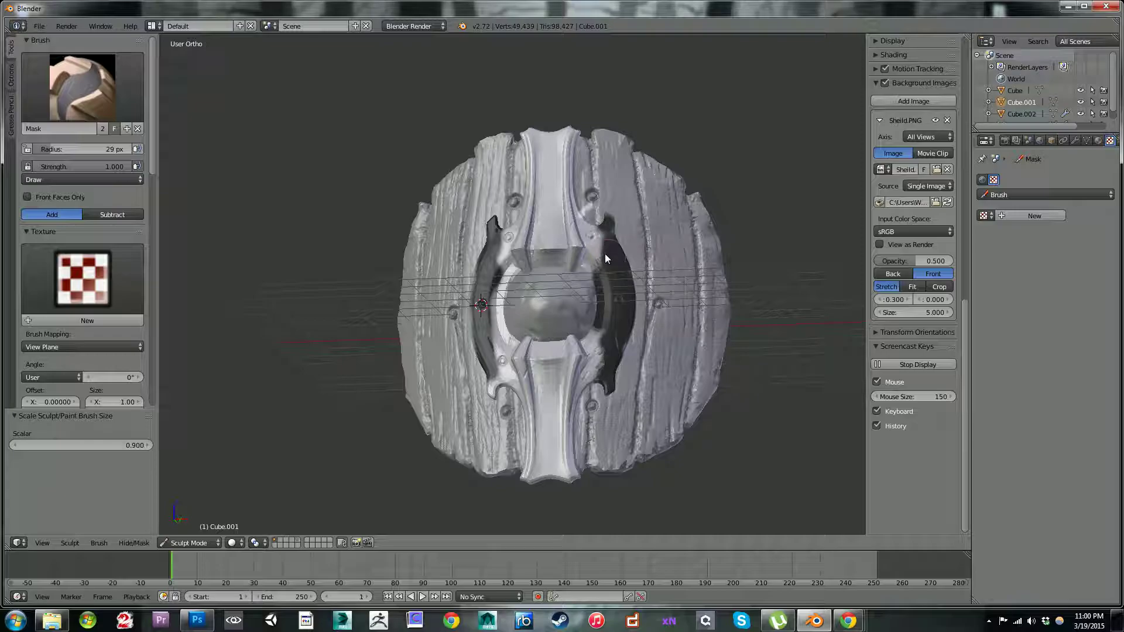
pyautogui.moveTo(597, 258); pyautogui.dragTo(595, 232)
pyautogui.moveTo(614, 186)
pyautogui.mouseDown()
pyautogui.moveTo(616, 209)
pyautogui.moveTo(580, 219)
pyautogui.mouseUp()
# Step: Reduce the Mask brush radius to 12 px and mask the raised right edge along the upper bar
pyautogui.press('[')
pyautogui.press('[')
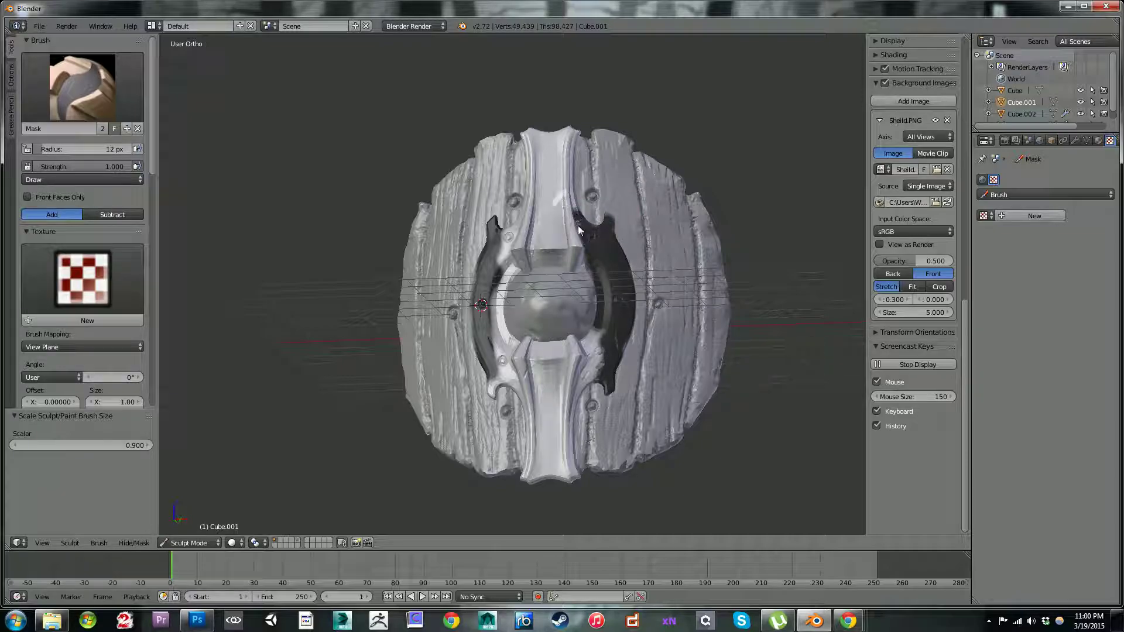
pyautogui.moveTo(576, 202)
pyautogui.mouseDown()
pyautogui.moveTo(575, 163)
pyautogui.moveTo(576, 221)
pyautogui.mouseUp()
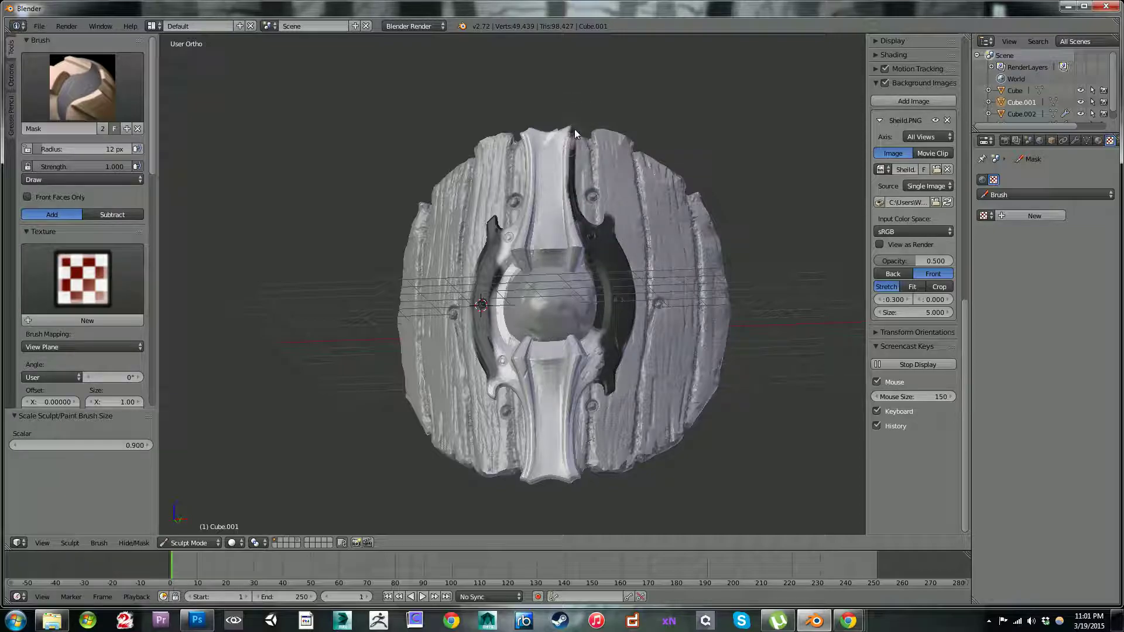
pyautogui.moveTo(574, 129)
pyautogui.mouseDown()
pyautogui.moveTo(566, 156)
pyautogui.moveTo(566, 146)
pyautogui.mouseUp()
pyautogui.moveTo(574, 226)
pyautogui.mouseDown()
pyautogui.moveTo(572, 154)
pyautogui.moveTo(566, 180)
pyautogui.mouseUp()
pyautogui.moveTo(570, 228)
pyautogui.mouseDown()
pyautogui.moveTo(569, 216)
pyautogui.moveTo(570, 248)
pyautogui.moveTo(584, 253)
pyautogui.mouseUp()
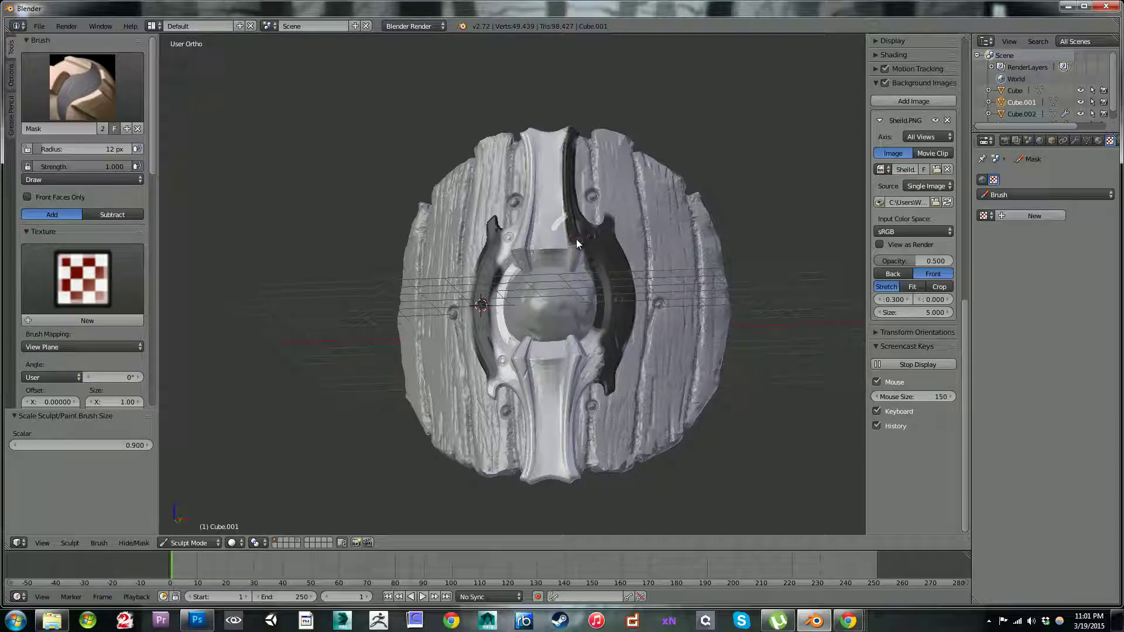
# Step: Mask the lower right corner of the upper bar and the inner part of the right arc, enlarging the brush to 24 px
pyautogui.moveTo(581, 157)
pyautogui.mouseDown(button='middle')
pyautogui.moveTo(545, 124)
pyautogui.moveTo(563, 103)
pyautogui.moveTo(557, 111)
pyautogui.mouseUp(button='middle')
pyautogui.moveTo(582, 276)
pyautogui.mouseDown()
pyautogui.moveTo(593, 295)
pyautogui.moveTo(586, 288)
pyautogui.mouseUp()
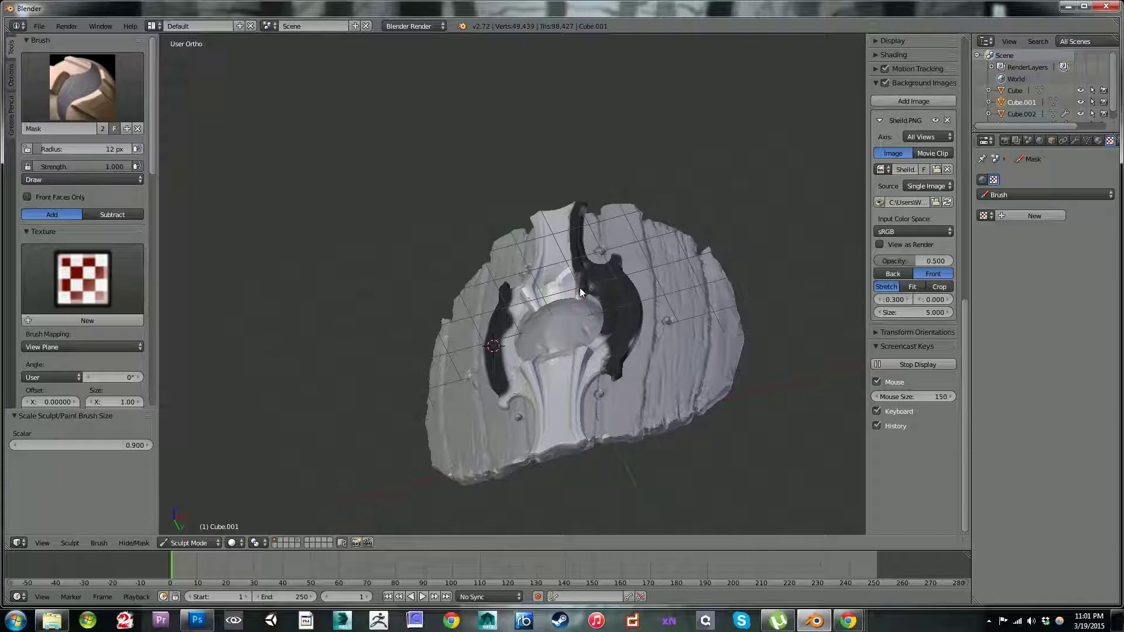
pyautogui.moveTo(582, 296)
pyautogui.mouseDown()
pyautogui.moveTo(580, 283)
pyautogui.moveTo(598, 297)
pyautogui.mouseUp()
pyautogui.moveTo(626, 351); pyautogui.dragTo(600, 316)
pyautogui.press(']')
pyautogui.press(']')
pyautogui.moveTo(603, 354)
pyautogui.mouseDown()
pyautogui.moveTo(593, 377)
pyautogui.moveTo(606, 334)
pyautogui.moveTo(603, 347)
pyautogui.moveTo(637, 336)
pyautogui.moveTo(632, 346)
pyautogui.mouseUp()
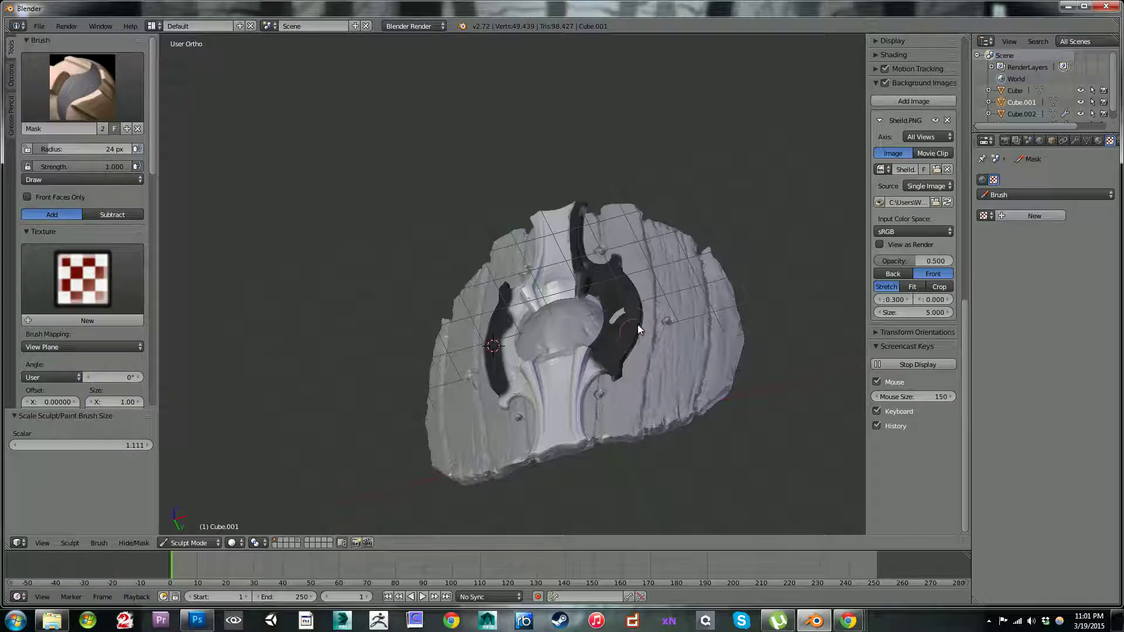
# Step: With a smaller brush, mask the remaining side of the upper bar's right edge down to its flared lower corner
pyautogui.moveTo(634, 332)
pyautogui.mouseDown(button='middle')
pyautogui.moveTo(645, 275)
pyautogui.moveTo(683, 315)
pyautogui.moveTo(564, 256)
pyautogui.mouseUp(button='middle')
pyautogui.press('[')
pyautogui.press('[')
pyautogui.press('[')
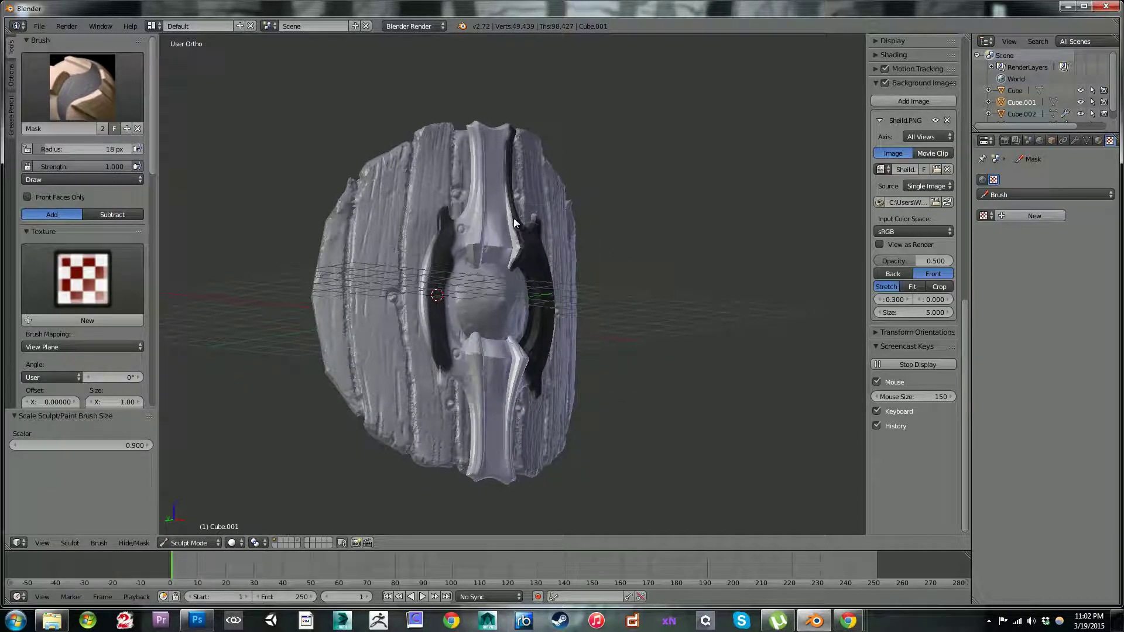
pyautogui.press('[')
pyautogui.press('[')
pyautogui.moveTo(508, 199)
pyautogui.mouseDown()
pyautogui.moveTo(512, 263)
pyautogui.moveTo(507, 200)
pyautogui.moveTo(511, 231)
pyautogui.mouseUp()
pyautogui.moveTo(512, 267); pyautogui.dragTo(514, 258)
# Step: Set the Mask brush radius to 15 px and mask the left arc's outer side and its joint with the lower bar
pyautogui.press(']')
pyautogui.press(']')
pyautogui.moveTo(430, 247)
pyautogui.mouseDown()
pyautogui.moveTo(427, 291)
pyautogui.moveTo(436, 295)
pyautogui.moveTo(424, 290)
pyautogui.moveTo(421, 310)
pyautogui.moveTo(426, 273)
pyautogui.moveTo(423, 317)
pyautogui.mouseUp()
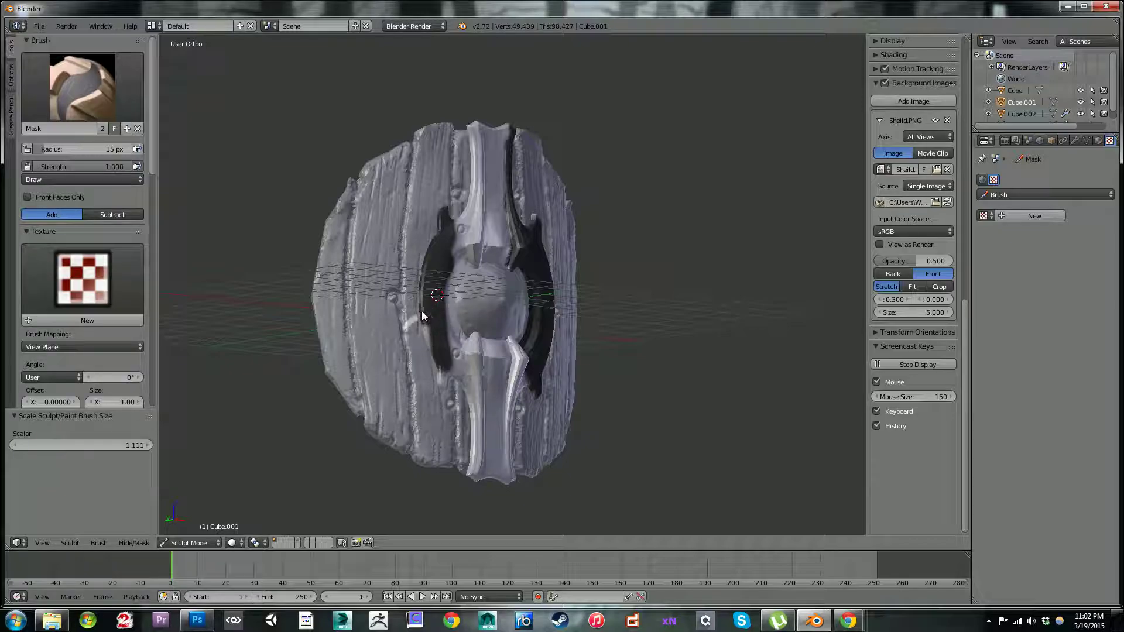
pyautogui.moveTo(410, 226); pyautogui.dragTo(409, 131, button='middle')
pyautogui.moveTo(421, 336)
pyautogui.mouseDown()
pyautogui.moveTo(438, 374)
pyautogui.moveTo(476, 372)
pyautogui.mouseUp()
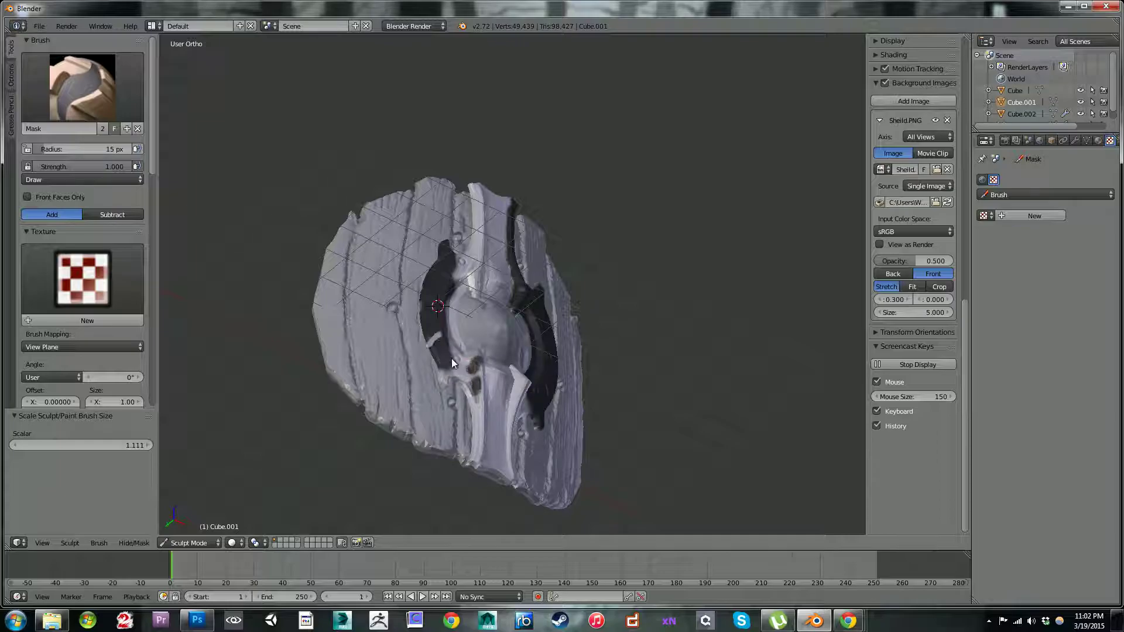
pyautogui.moveTo(449, 354); pyautogui.dragTo(461, 369)
pyautogui.moveTo(412, 233); pyautogui.dragTo(480, 394, button='middle')
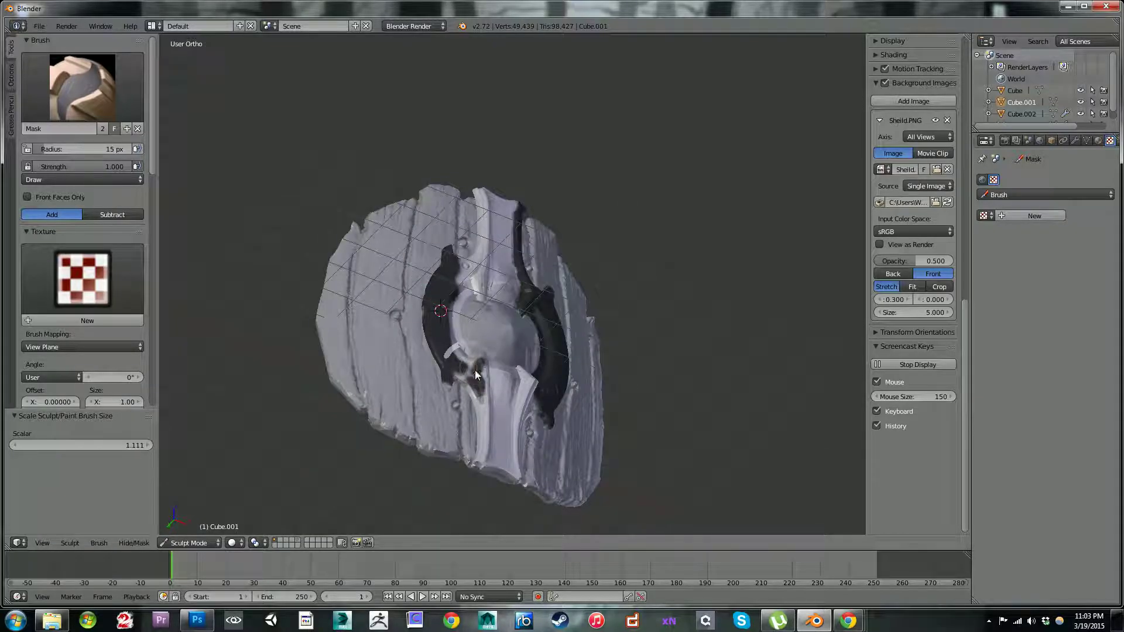
# Step: Enlarge the Mask brush to 34 px and mask the rest of the left arc and the lower bar's left edge
pyautogui.press(']')
pyautogui.press(']')
pyautogui.press(']')
pyautogui.press(']')
pyautogui.press(']')
pyautogui.press(']')
pyautogui.press(']')
pyautogui.press(']')
pyautogui.press(']')
pyautogui.press(']')
pyautogui.moveTo(462, 361)
pyautogui.mouseDown()
pyautogui.moveTo(445, 307)
pyautogui.moveTo(465, 266)
pyautogui.moveTo(456, 391)
pyautogui.moveTo(460, 380)
pyautogui.moveTo(483, 415)
pyautogui.moveTo(477, 462)
pyautogui.moveTo(480, 452)
pyautogui.mouseUp()
pyautogui.moveTo(478, 374); pyautogui.dragTo(483, 396)
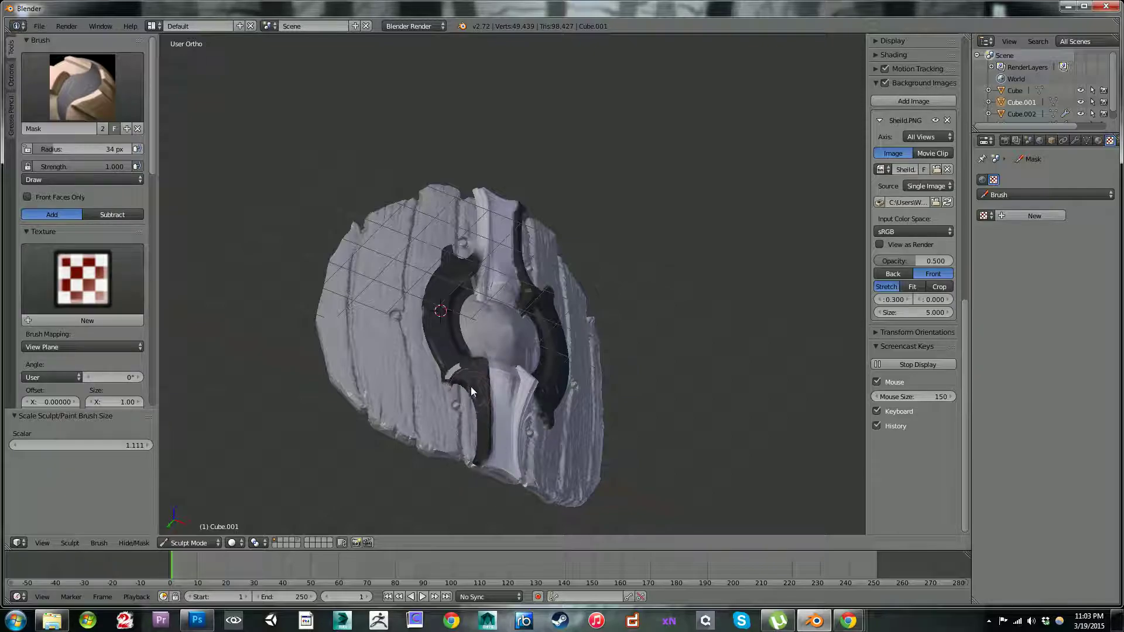
# Step: Mask the right edge of the lower bar up to its joint with the right arc
pyautogui.moveTo(353, 283)
pyautogui.mouseDown(button='middle')
pyautogui.moveTo(268, 279)
pyautogui.moveTo(250, 300)
pyautogui.moveTo(676, 261)
pyautogui.mouseUp(button='middle')
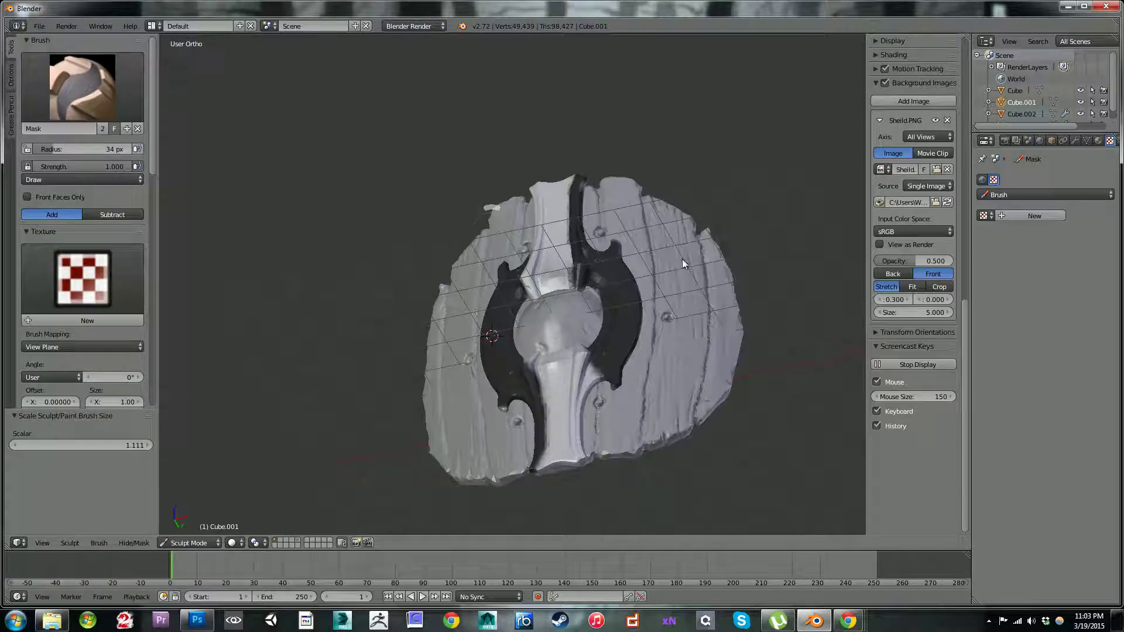
pyautogui.moveTo(593, 366); pyautogui.dragTo(583, 382)
pyautogui.moveTo(581, 443)
pyautogui.mouseDown()
pyautogui.moveTo(582, 431)
pyautogui.moveTo(587, 460)
pyautogui.moveTo(583, 363)
pyautogui.mouseUp()
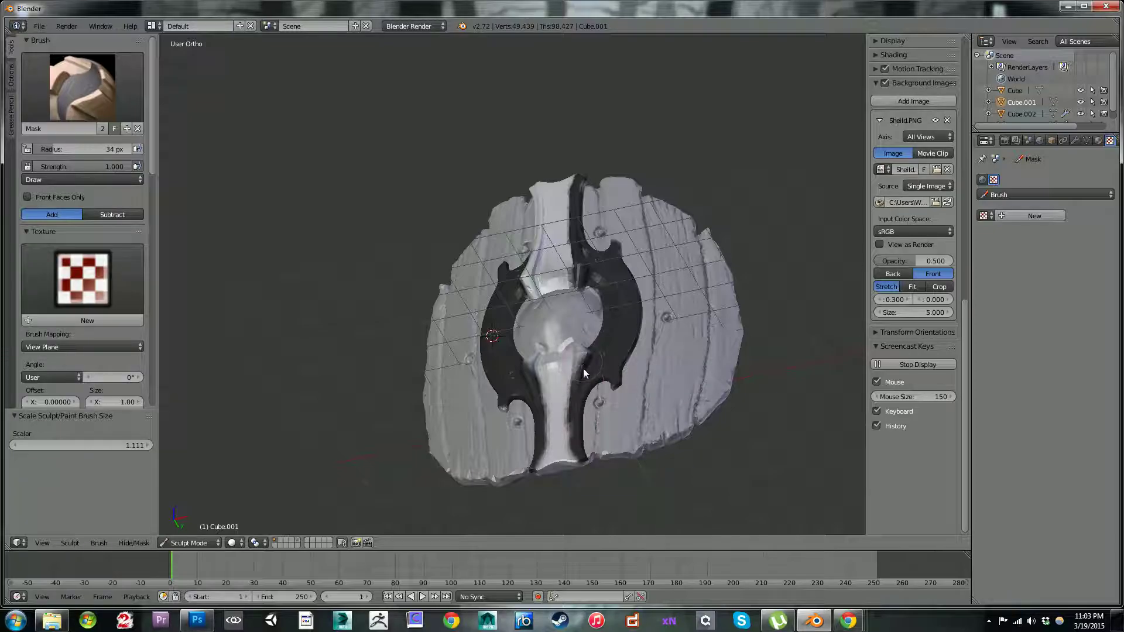
# Step: Mask the lower bar's flared upper corners, and finish its right edge with the brush radius reduced to 18 px
pyautogui.moveTo(725, 341); pyautogui.dragTo(491, 362, button='middle')
pyautogui.moveTo(491, 362)
pyautogui.mouseDown()
pyautogui.moveTo(488, 329)
pyautogui.moveTo(490, 338)
pyautogui.mouseUp()
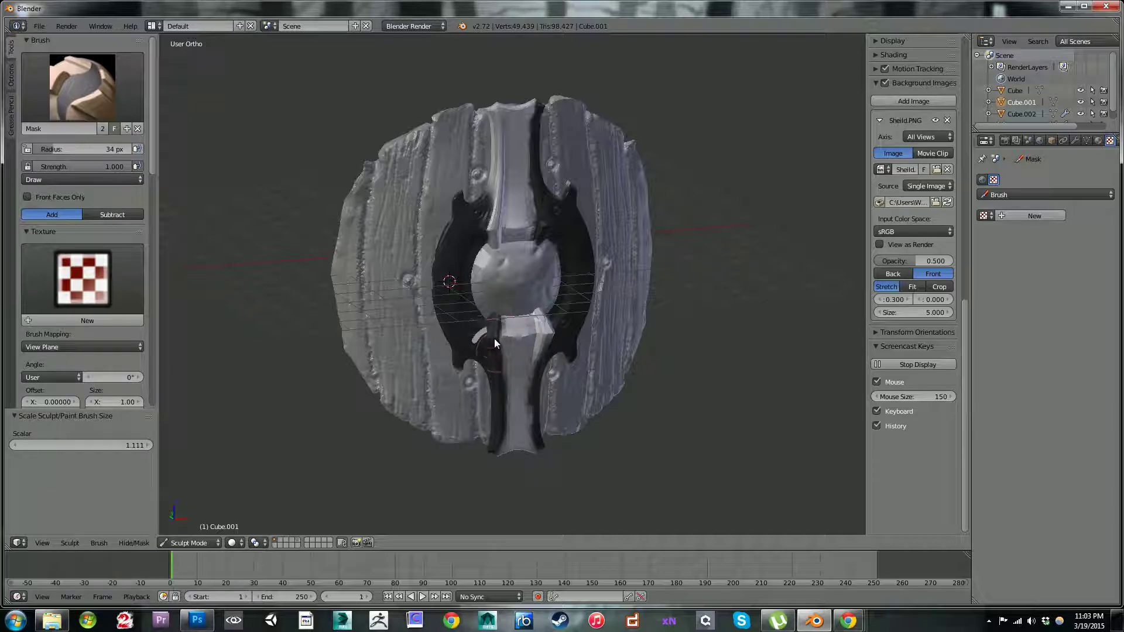
pyautogui.moveTo(545, 326)
pyautogui.mouseDown()
pyautogui.moveTo(540, 314)
pyautogui.moveTo(553, 336)
pyautogui.moveTo(535, 357)
pyautogui.mouseUp()
pyautogui.press('[')
pyautogui.press('[')
pyautogui.press('[')
pyautogui.press('[')
pyautogui.press('[')
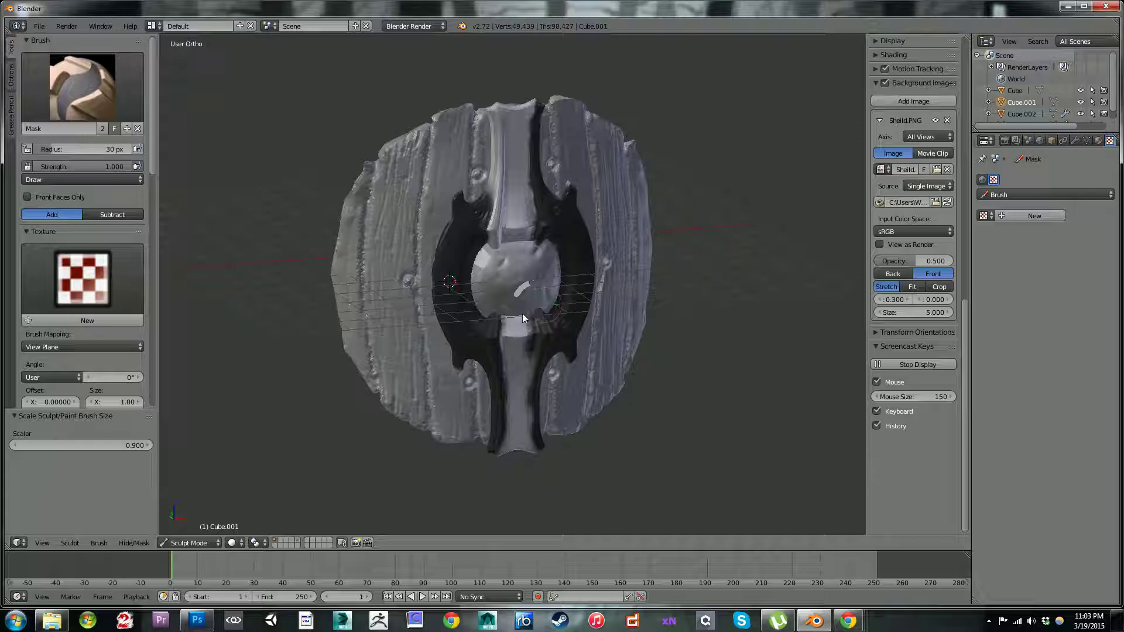
pyautogui.keyDown('ctrl'); pyautogui.moveTo(522, 333); pyautogui.dragTo(531, 451); pyautogui.keyUp('ctrl')
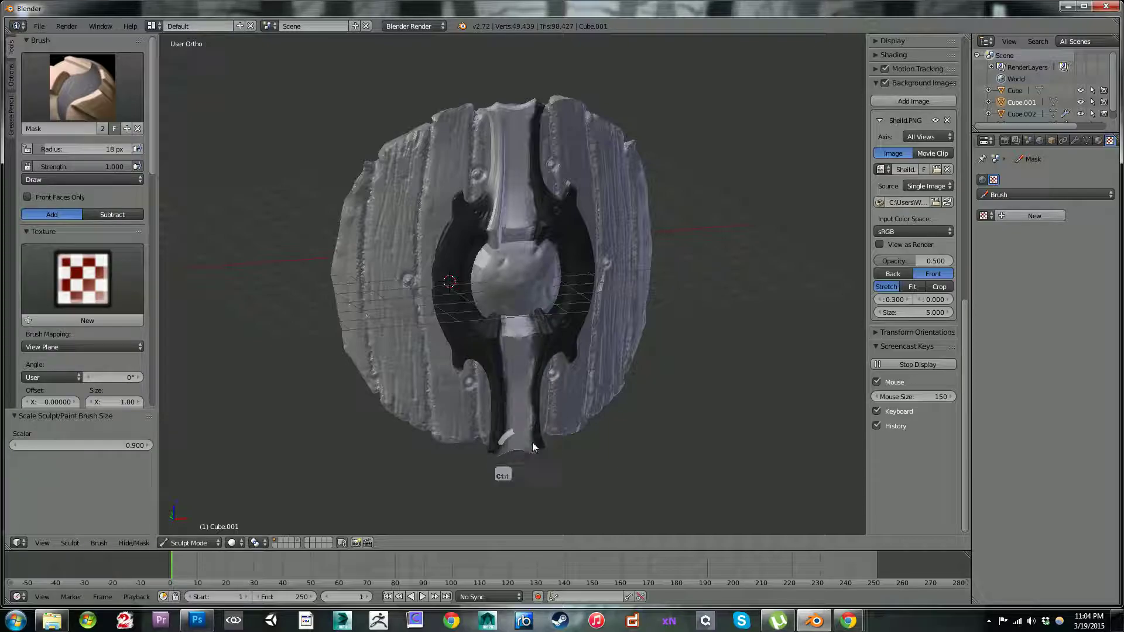
# Step: Mask the left edge of the upper bar from its top end down to its flared lower corner
pyautogui.moveTo(478, 112); pyautogui.dragTo(431, 65, button='middle')
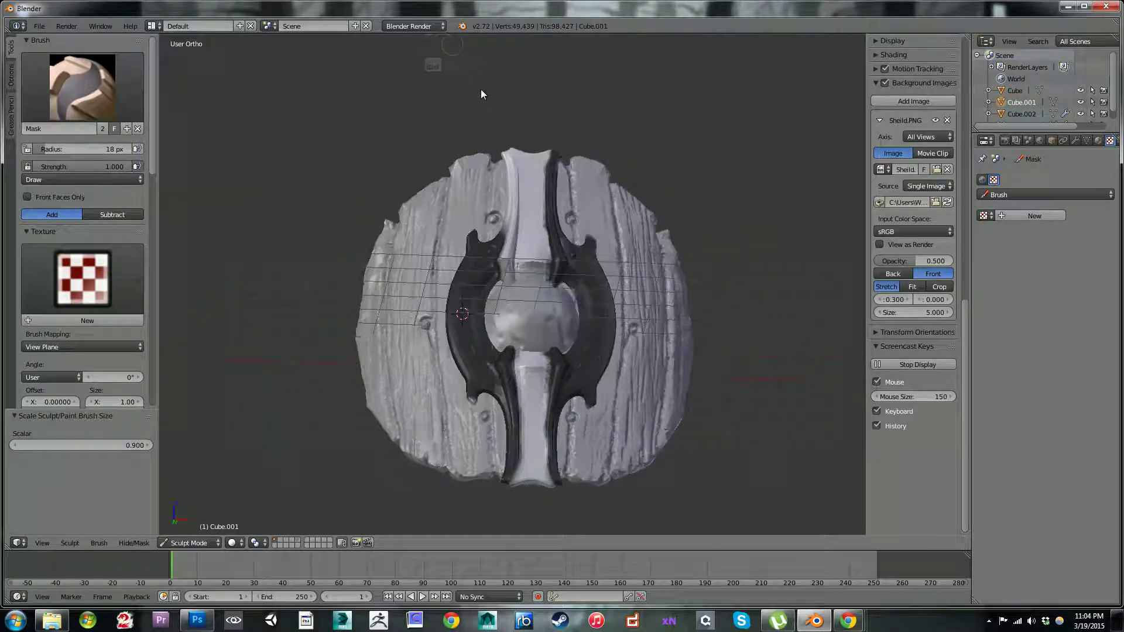
pyautogui.keyDown('shift'); pyautogui.moveTo(544, 131); pyautogui.dragTo(543, 304, button='middle'); pyautogui.keyUp('shift')
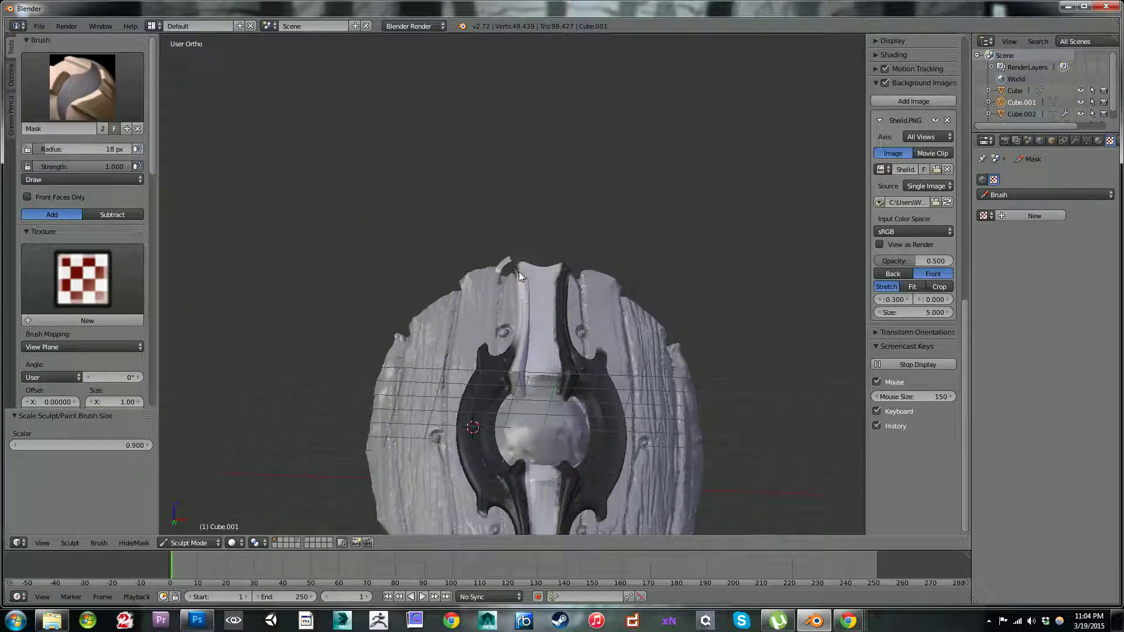
pyautogui.moveTo(523, 297)
pyautogui.mouseDown()
pyautogui.moveTo(522, 278)
pyautogui.moveTo(520, 357)
pyautogui.moveTo(524, 347)
pyautogui.mouseUp()
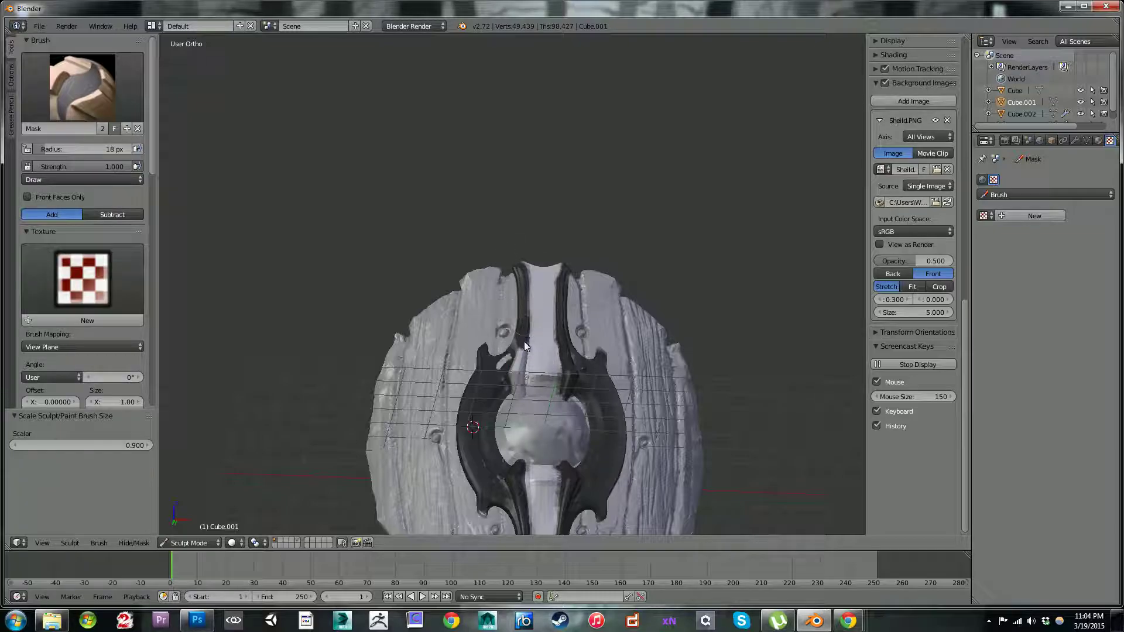
pyautogui.moveTo(518, 389)
pyautogui.mouseDown()
pyautogui.moveTo(518, 366)
pyautogui.moveTo(497, 377)
pyautogui.moveTo(511, 373)
pyautogui.moveTo(518, 398)
pyautogui.moveTo(523, 371)
pyautogui.mouseUp()
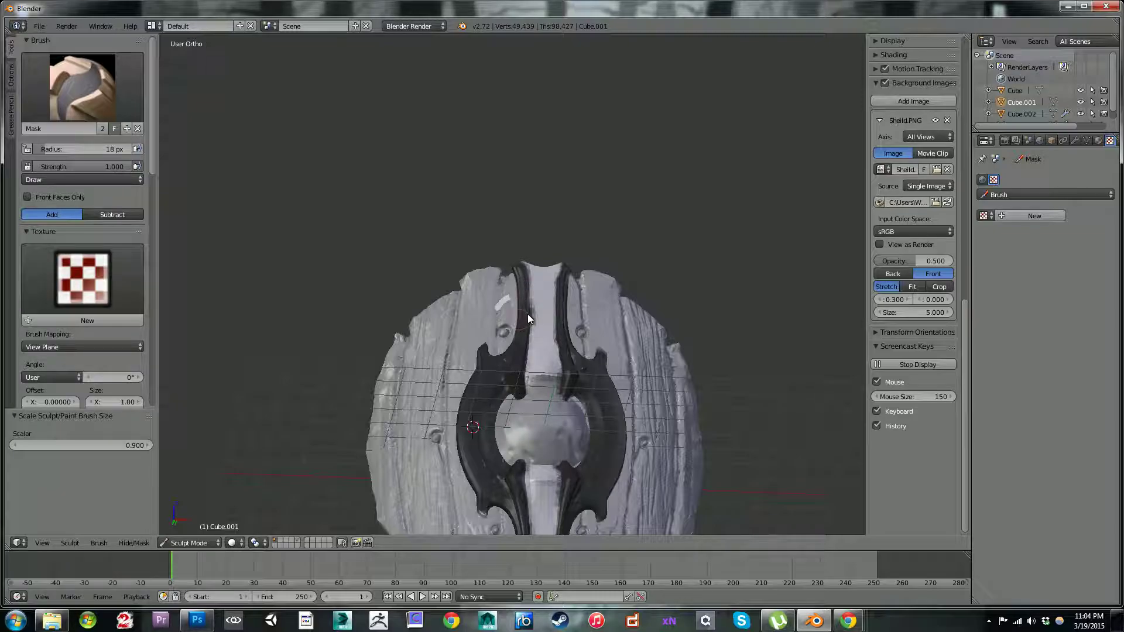
pyautogui.keyDown('ctrl'); pyautogui.moveTo(534, 323); pyautogui.dragTo(534, 329); pyautogui.keyUp('ctrl')
pyautogui.moveTo(508, 223)
pyautogui.mouseDown(button='middle')
pyautogui.moveTo(430, 165)
pyautogui.moveTo(400, 162)
pyautogui.moveTo(483, 238)
pyautogui.moveTo(526, 261)
pyautogui.moveTo(499, 220)
pyautogui.mouseUp(button='middle')
pyautogui.moveTo(586, 244)
pyautogui.keyDown('shift'); pyautogui.mouseDown(button='middle')
pyautogui.moveTo(547, 149)
pyautogui.moveTo(540, 90)
pyautogui.moveTo(543, 102)
pyautogui.mouseUp(button='middle'); pyautogui.keyUp('shift')
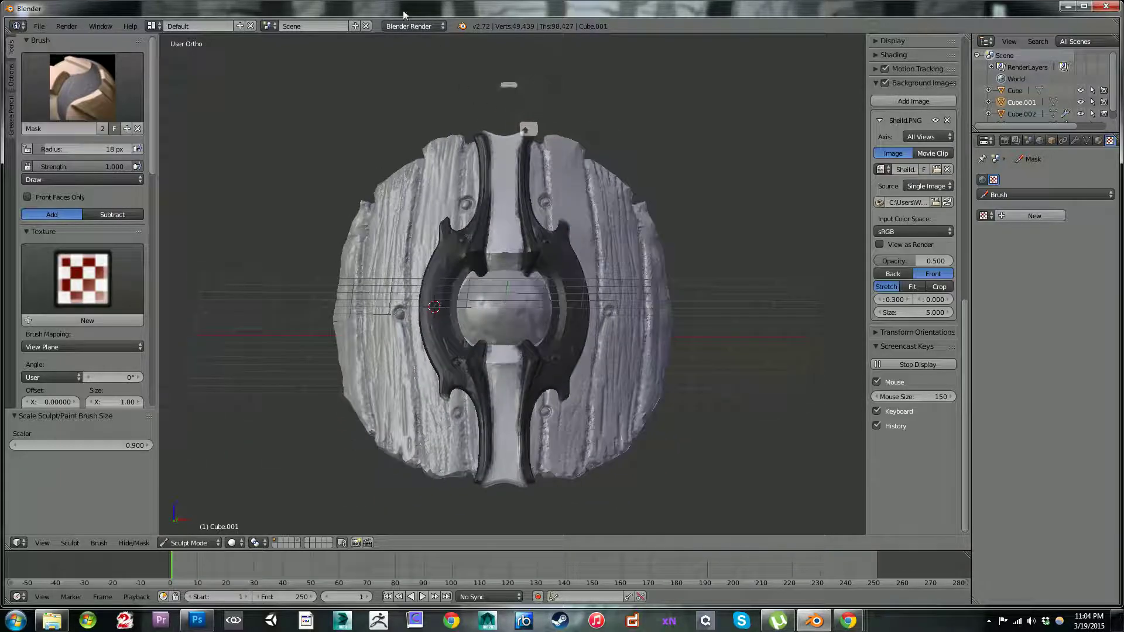
# Step: Switch the sculpting brush to SculptDraw
pyautogui.click(111, 98)
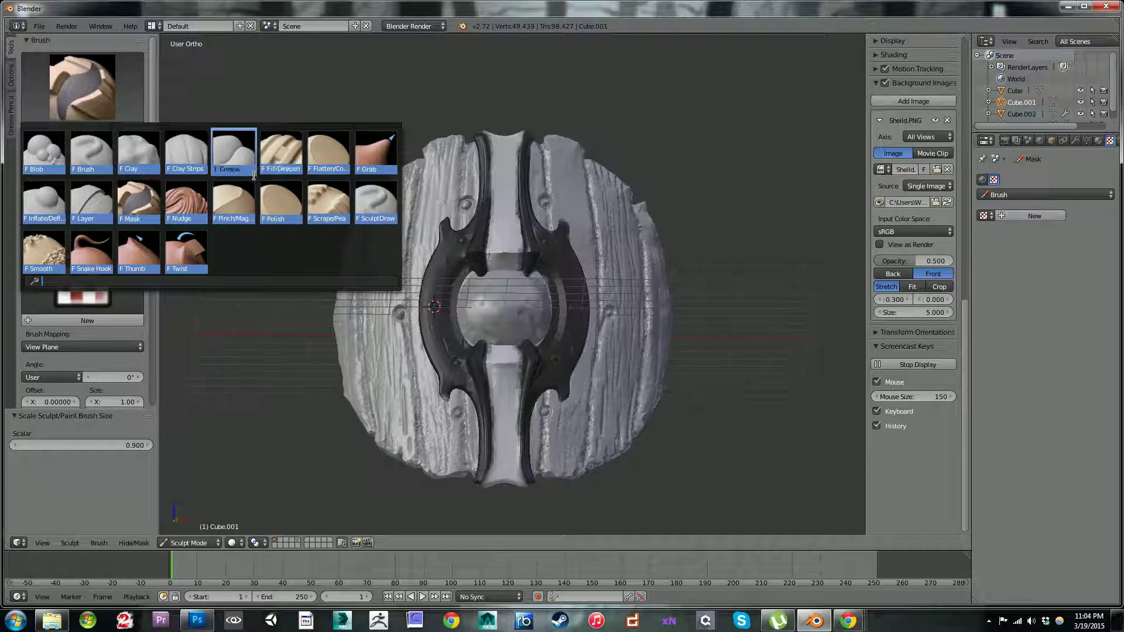
pyautogui.click(379, 209)
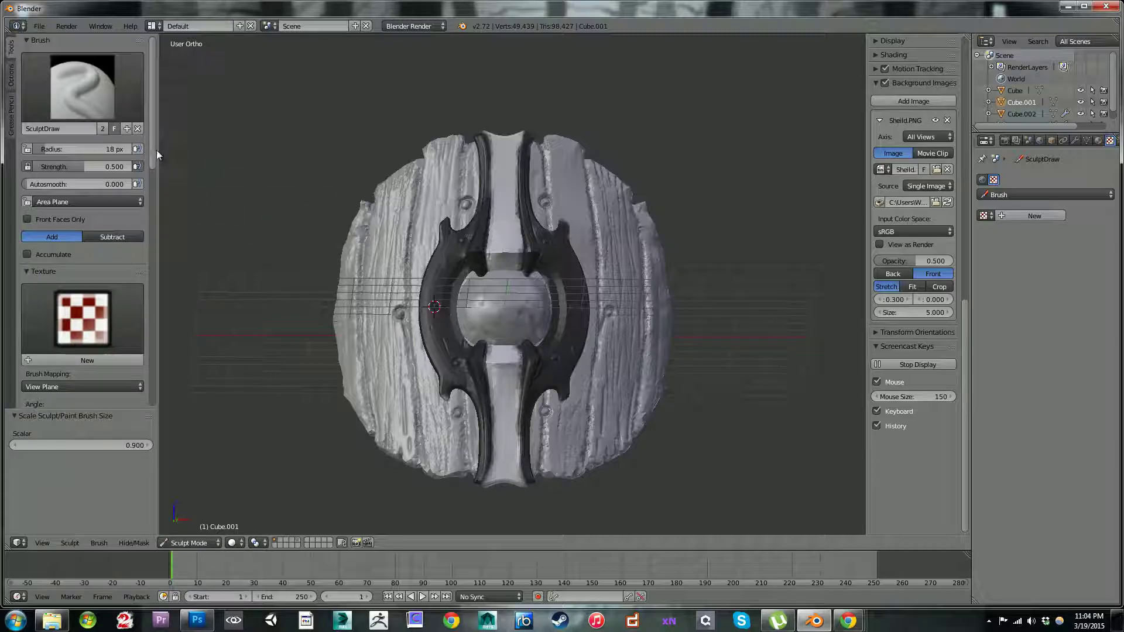
# Step: Add a new texture to the SculptDraw brush and load CelticAlpha.png from the Desktop as its image
pyautogui.moveTo(154, 153)
pyautogui.mouseDown()
pyautogui.moveTo(174, 400)
pyautogui.moveTo(157, 267)
pyautogui.moveTo(170, 181)
pyautogui.moveTo(40, 108)
pyautogui.mouseUp()
pyautogui.click(11, 76)
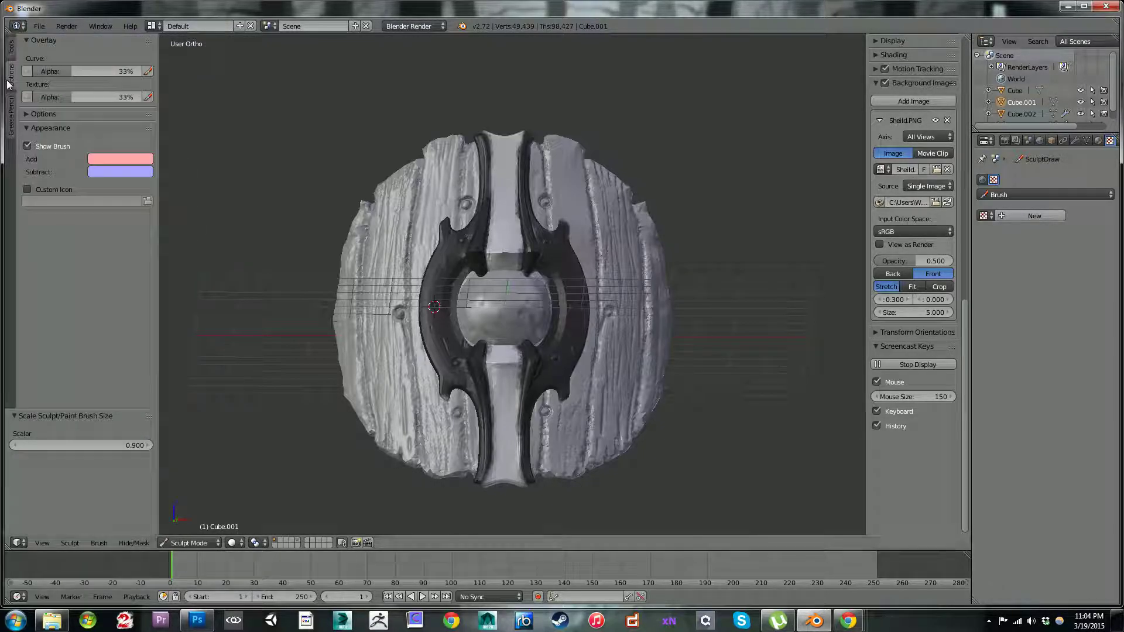
pyautogui.click(10, 45)
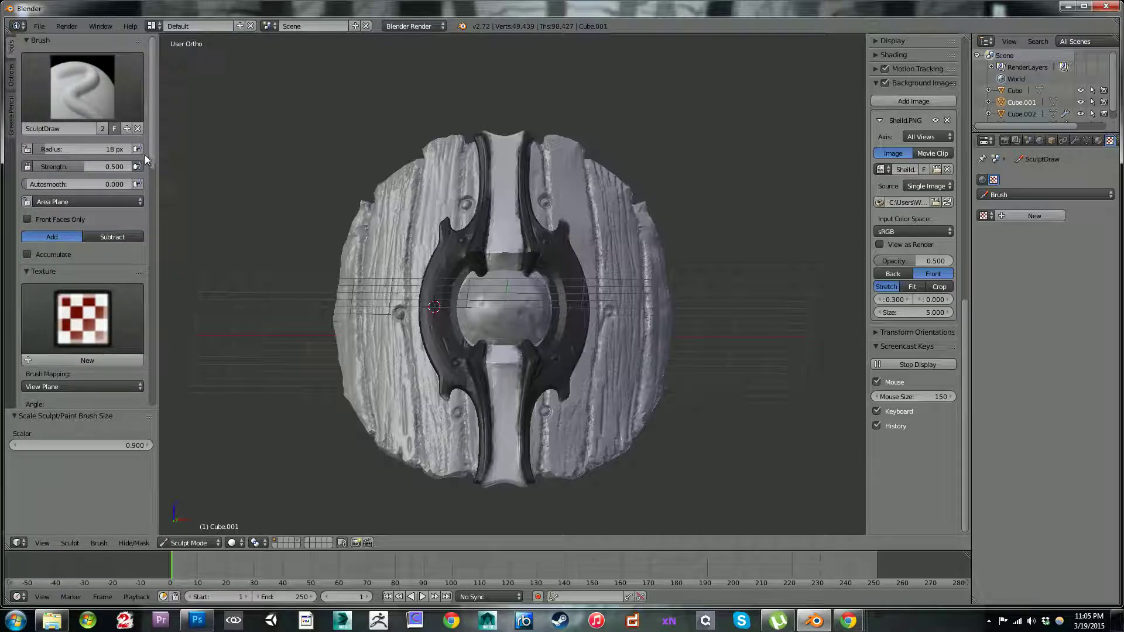
pyautogui.moveTo(152, 149); pyautogui.dragTo(153, 213)
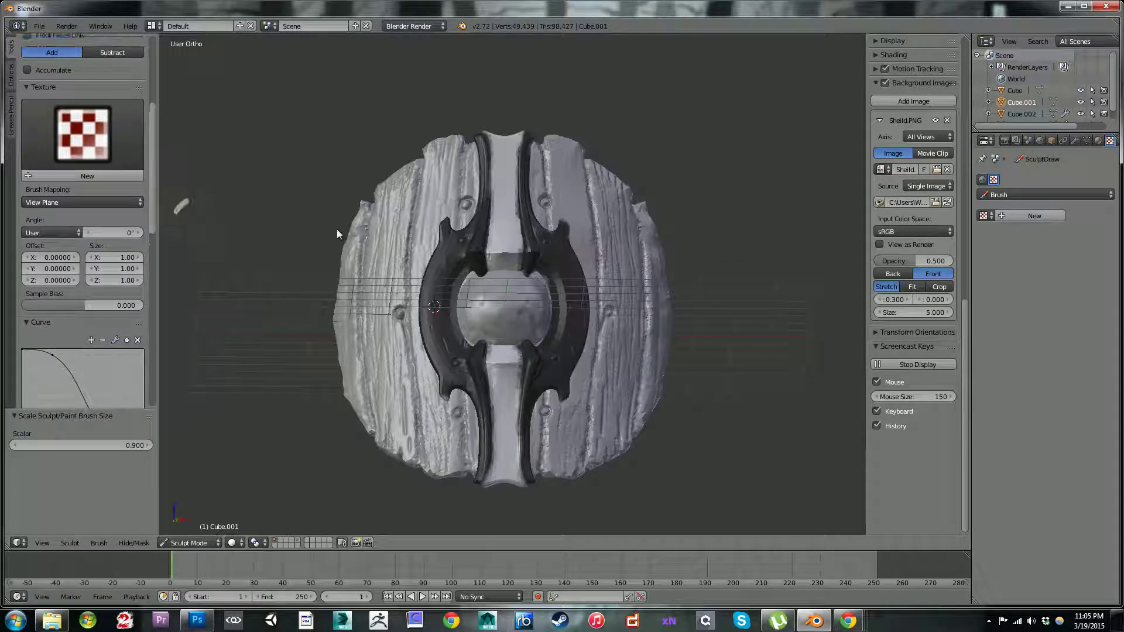
pyautogui.click(1031, 217)
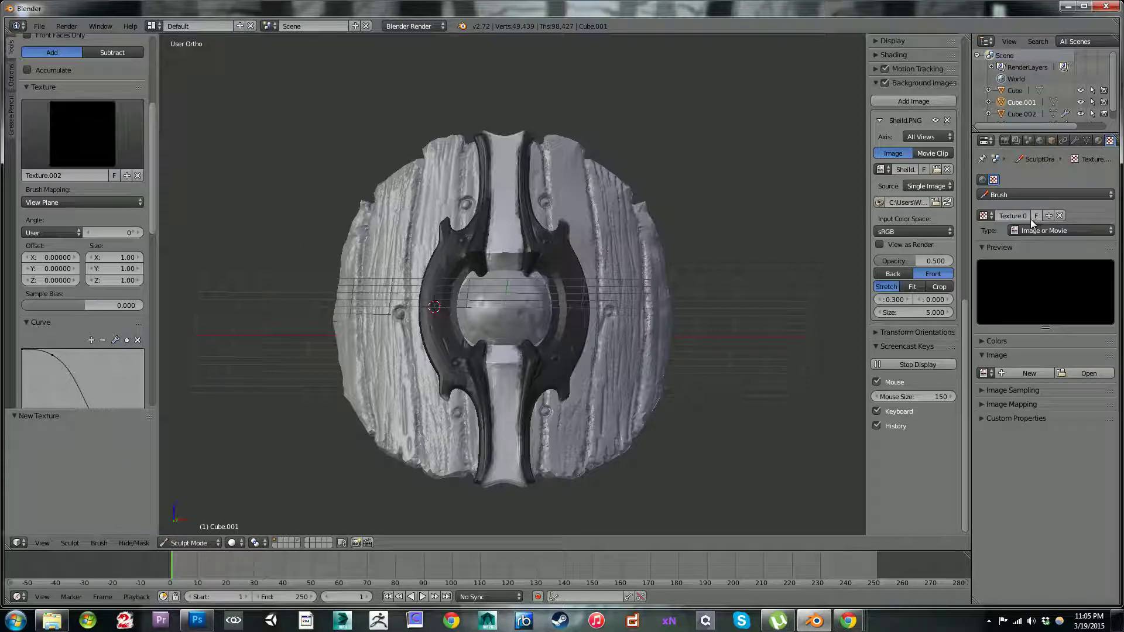
pyautogui.click(1081, 373)
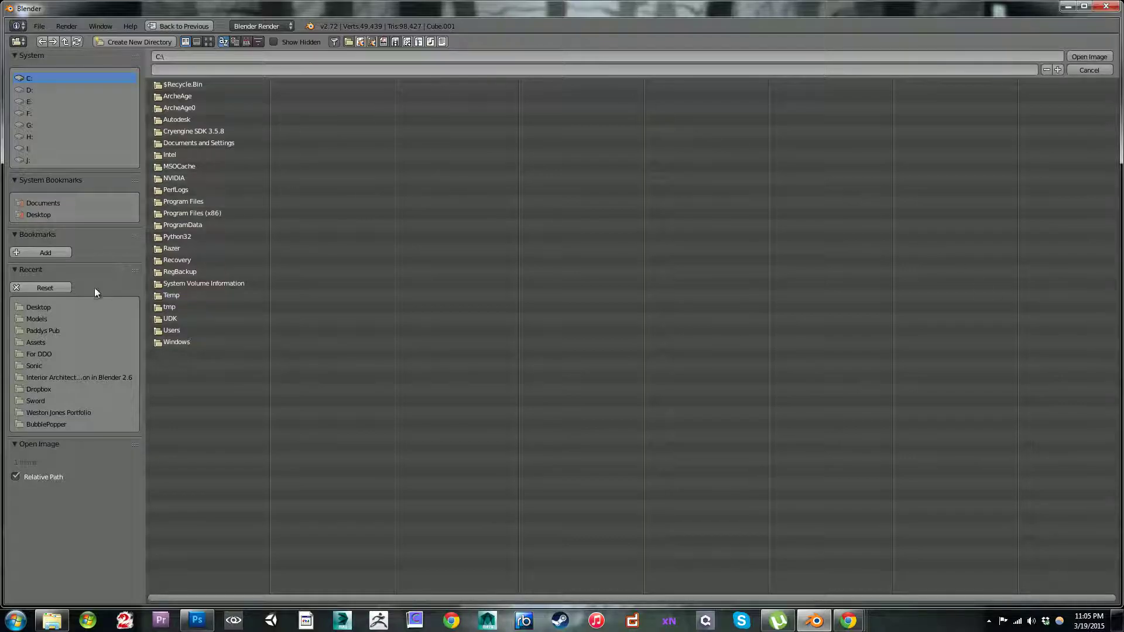
pyautogui.click(48, 215)
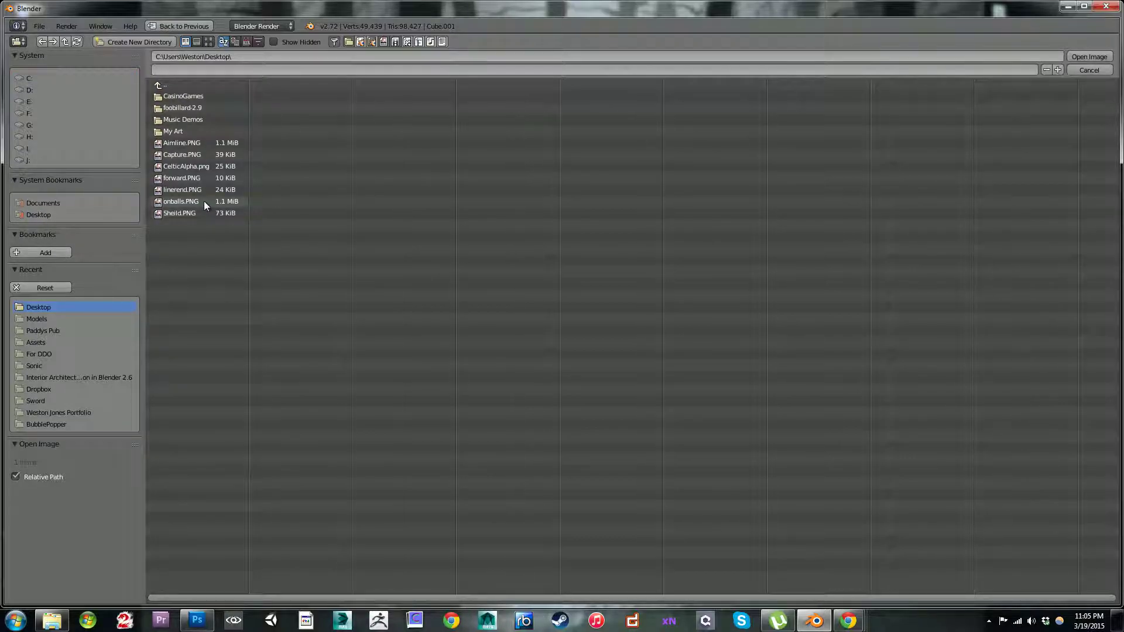
pyautogui.click(188, 167)
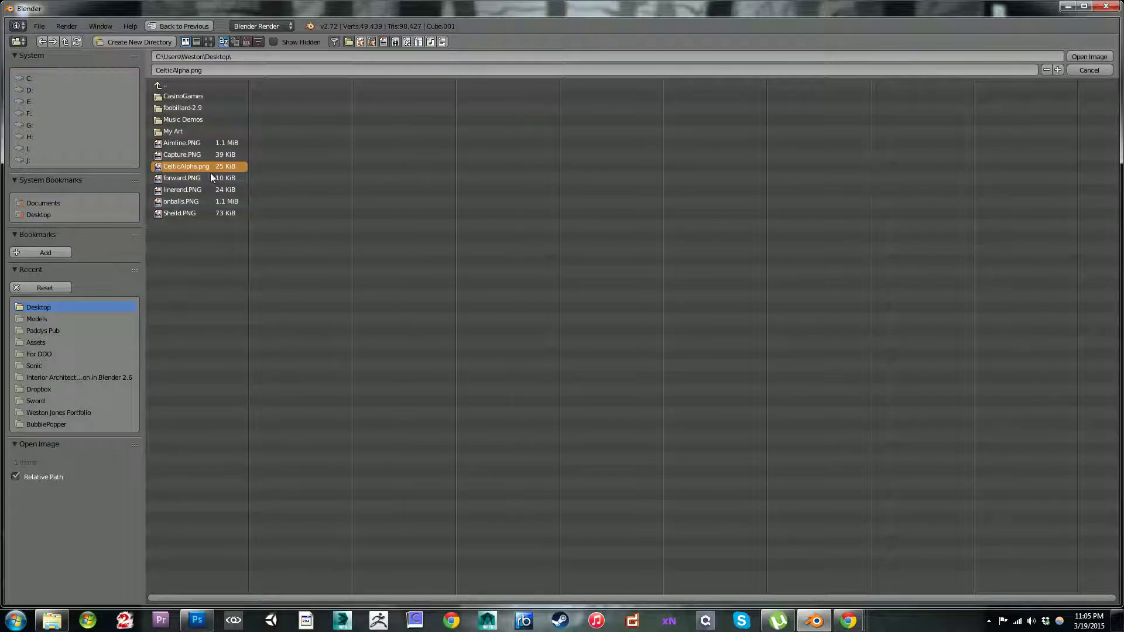
pyautogui.click(1086, 57)
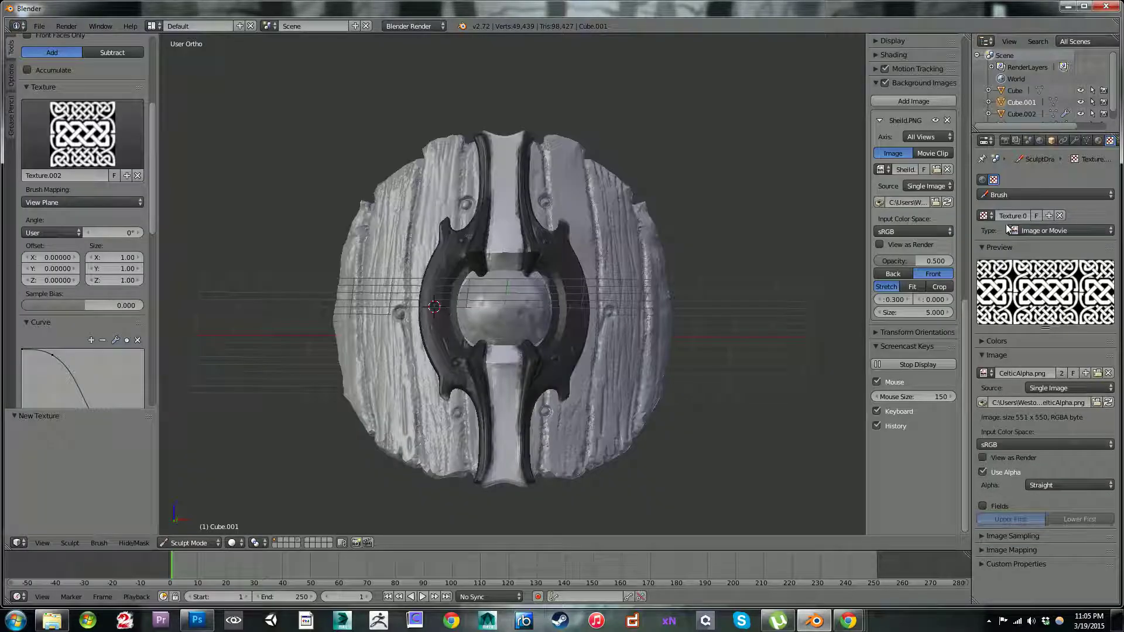
# Step: Examine the brush texture's image mapping, image sampling and colour settings
pyautogui.click(982, 548)
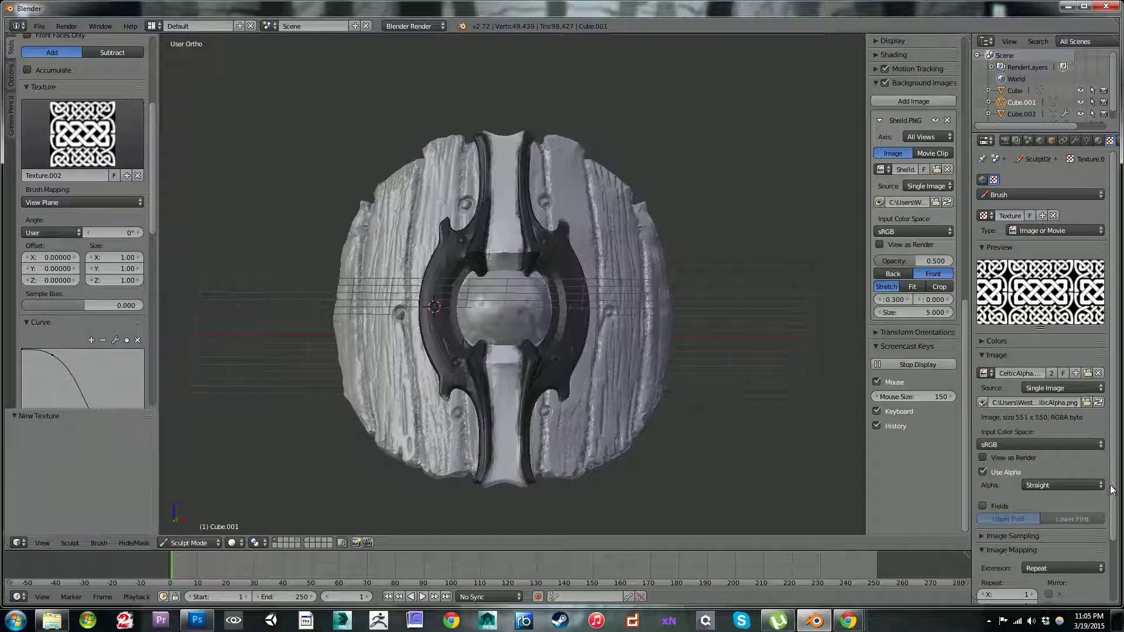
pyautogui.scroll(-2, 1108, 524)
pyautogui.scroll(-2, 1108, 523)
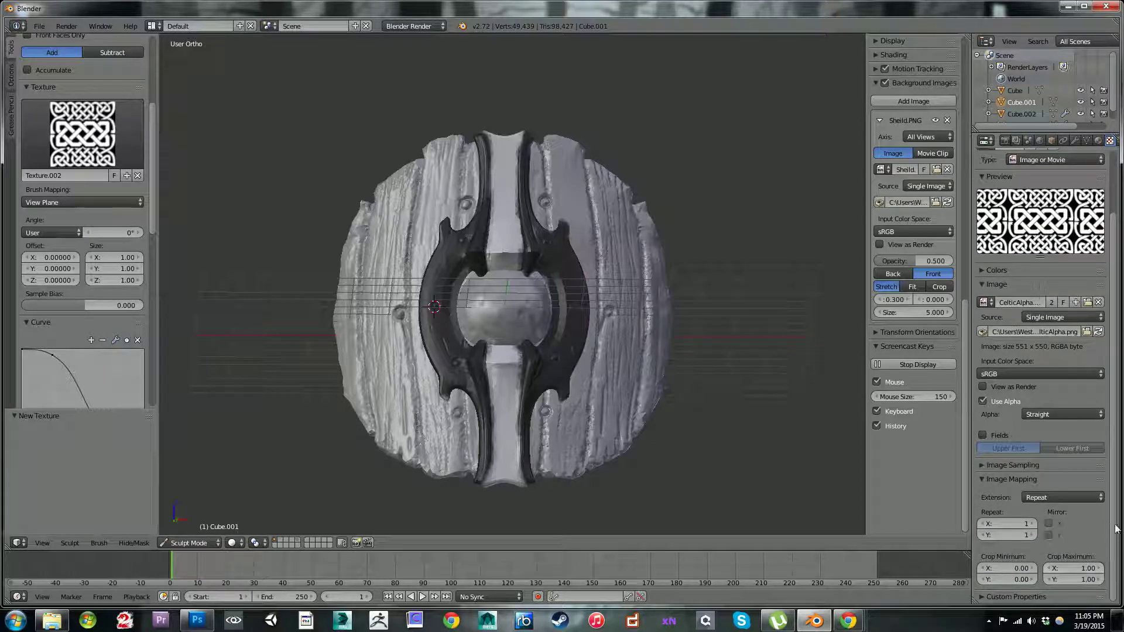
pyautogui.click(1047, 524)
pyautogui.click(1047, 523)
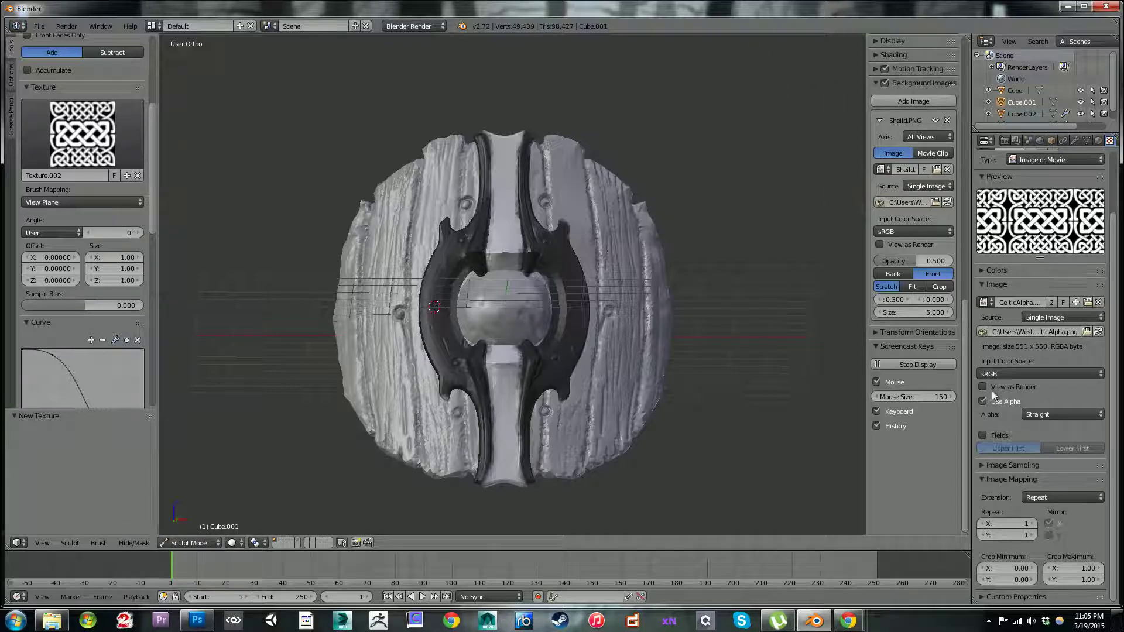
pyautogui.click(980, 478)
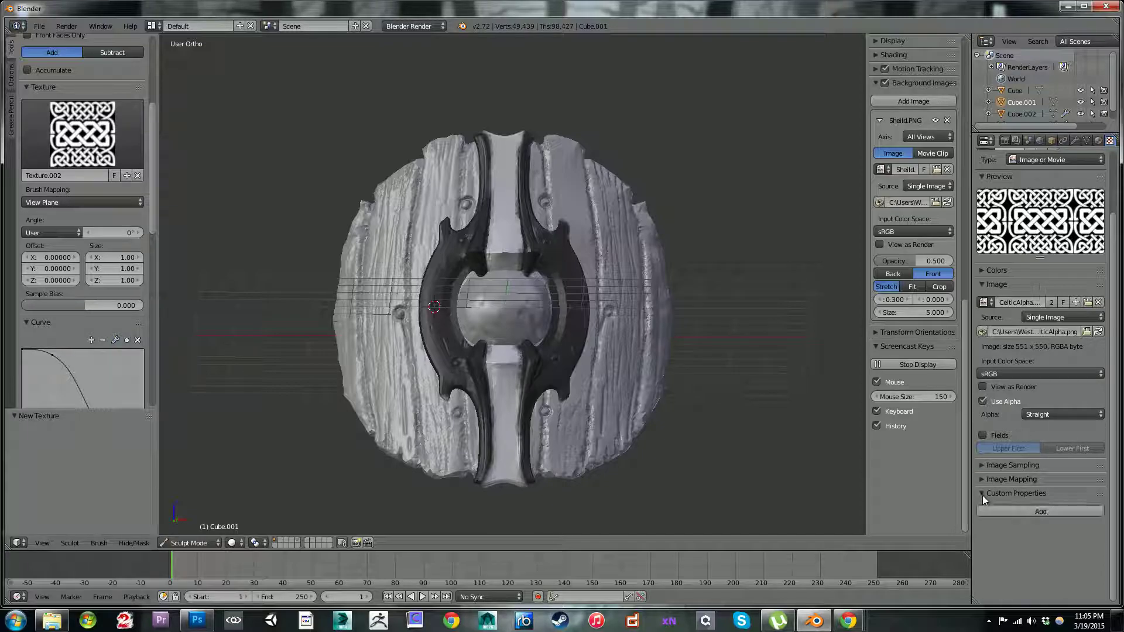
pyautogui.click(987, 464)
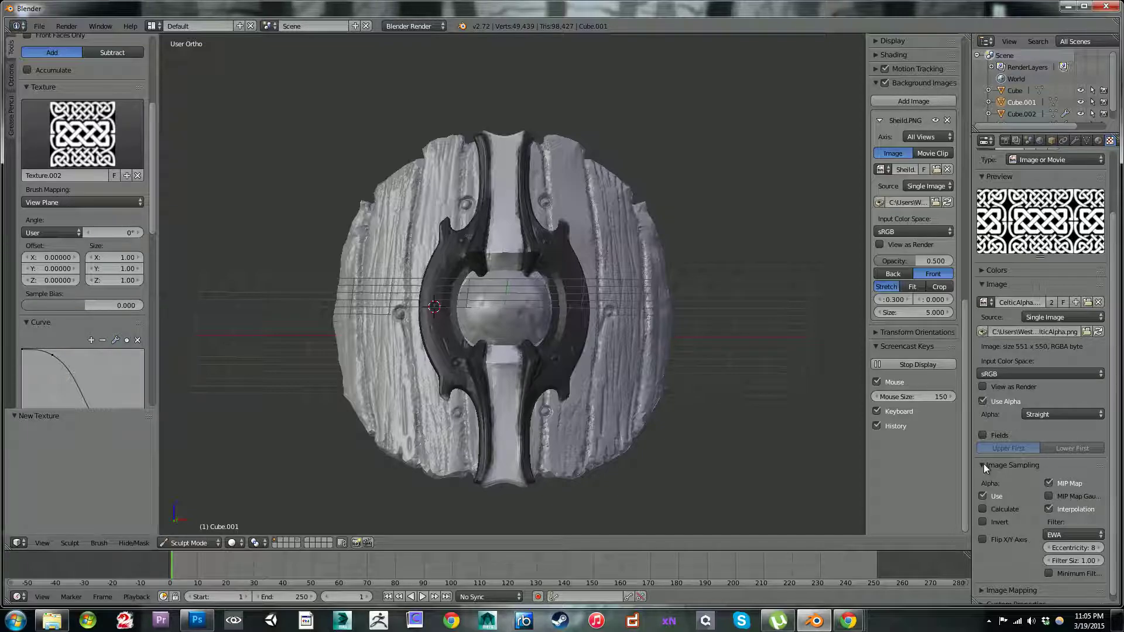
pyautogui.click(984, 465)
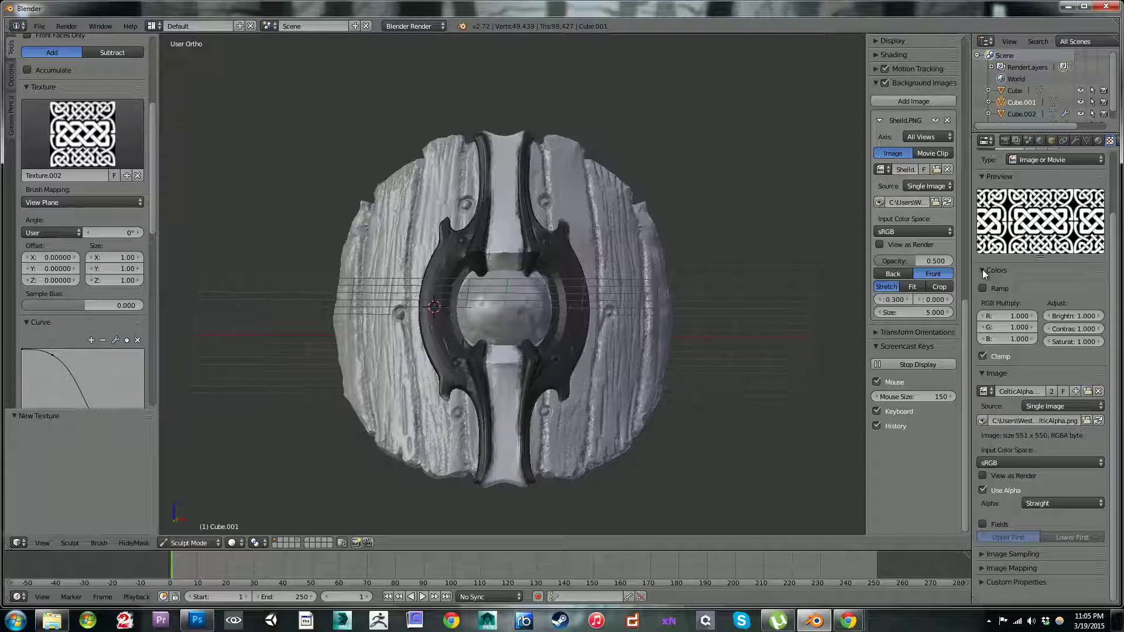
pyautogui.scroll(3, 1117, 217)
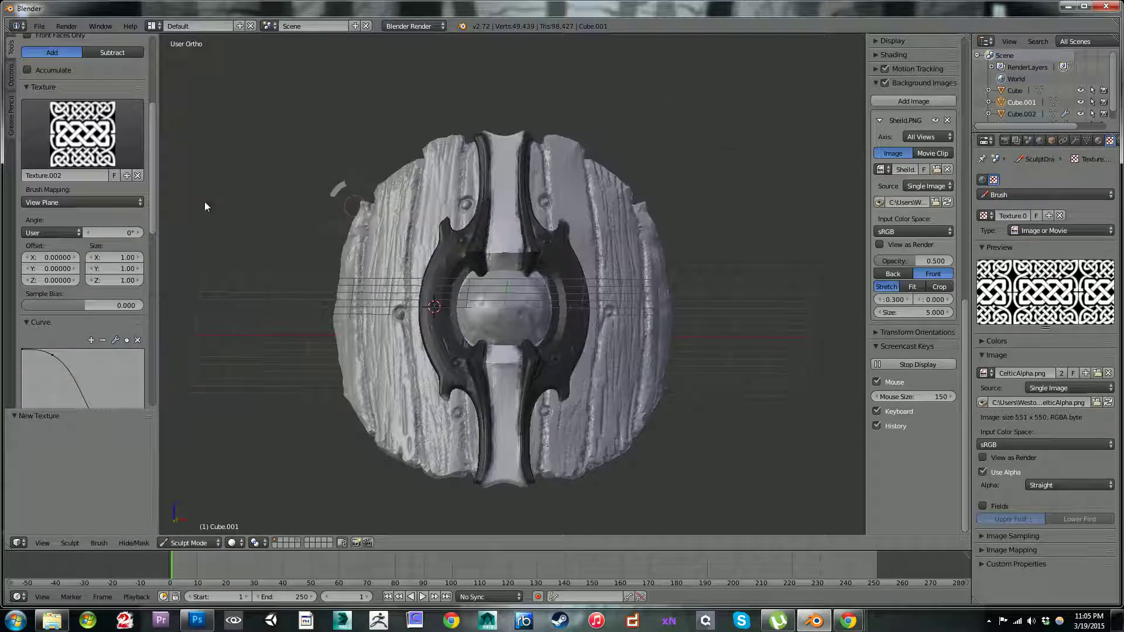
# Step: Turn on brush mirroring across the Z axis in the sculpt symmetry settings
pyautogui.moveTo(153, 208)
pyautogui.mouseDown()
pyautogui.moveTo(153, 394)
pyautogui.moveTo(152, 385)
pyautogui.mouseUp()
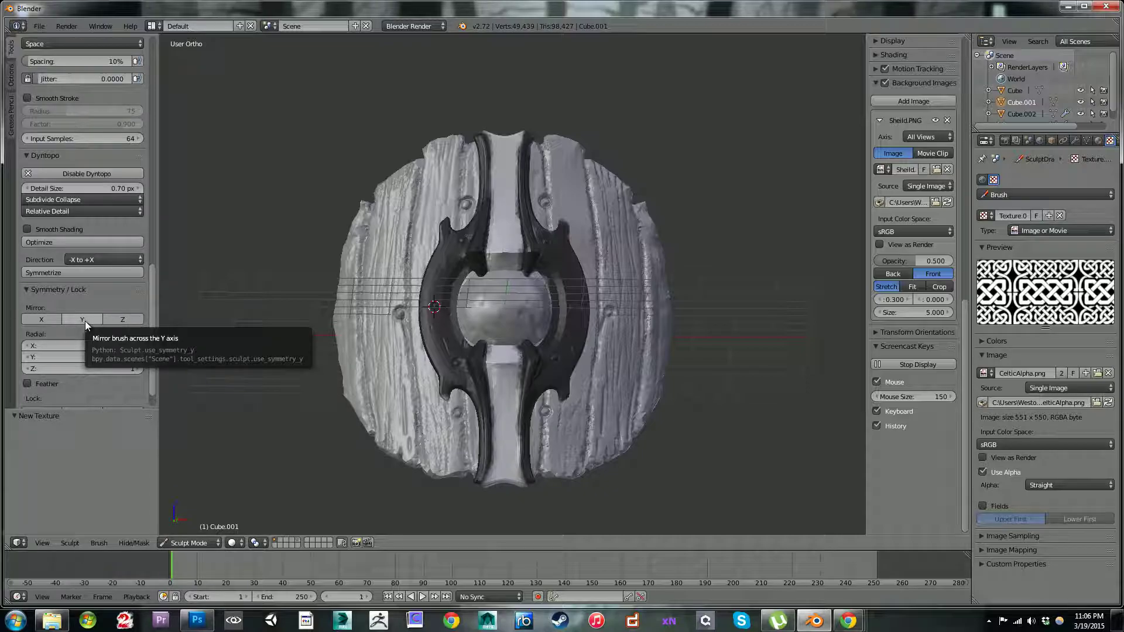
pyautogui.moveTo(373, 265); pyautogui.dragTo(360, 313, button='middle')
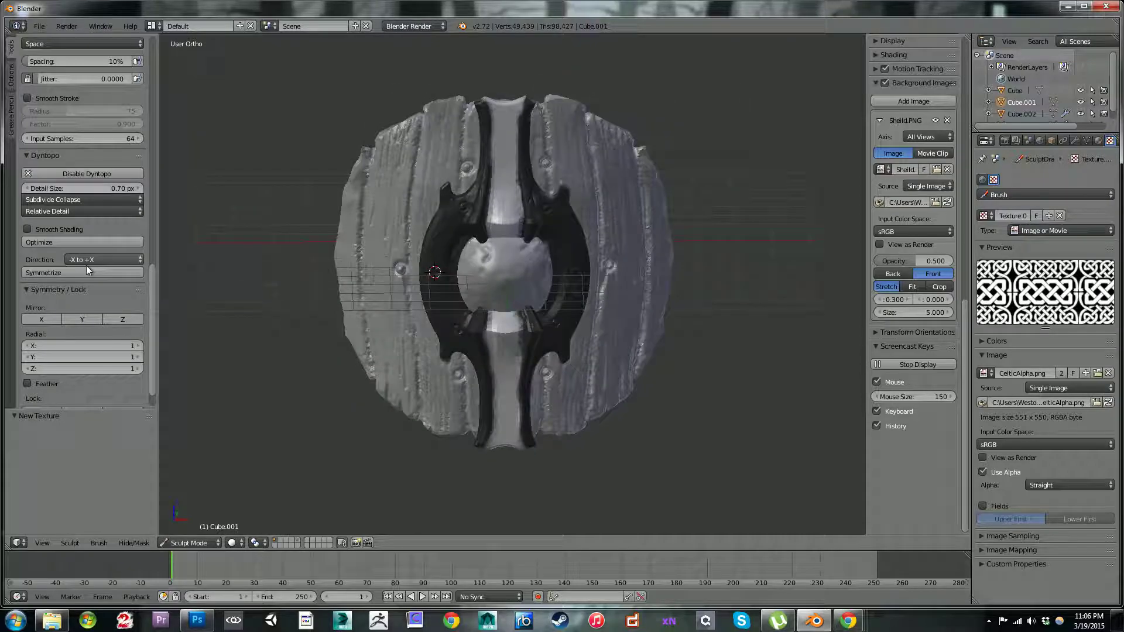
pyautogui.click(118, 321)
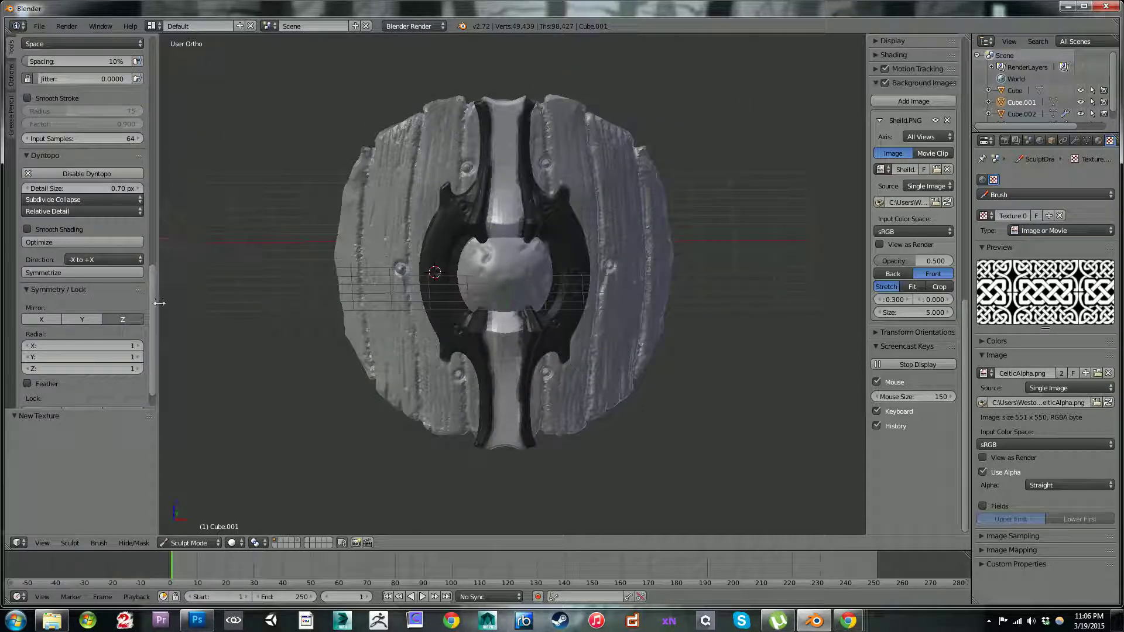
# Step: Try sculpting the Celtic pattern down the upper bar with Smooth Stroke enabled and a slightly larger brush, and undo it
pyautogui.moveTo(155, 332)
pyautogui.mouseDown()
pyautogui.moveTo(154, 346)
pyautogui.moveTo(150, 304)
pyautogui.moveTo(148, 376)
pyautogui.moveTo(145, 279)
pyautogui.mouseUp()
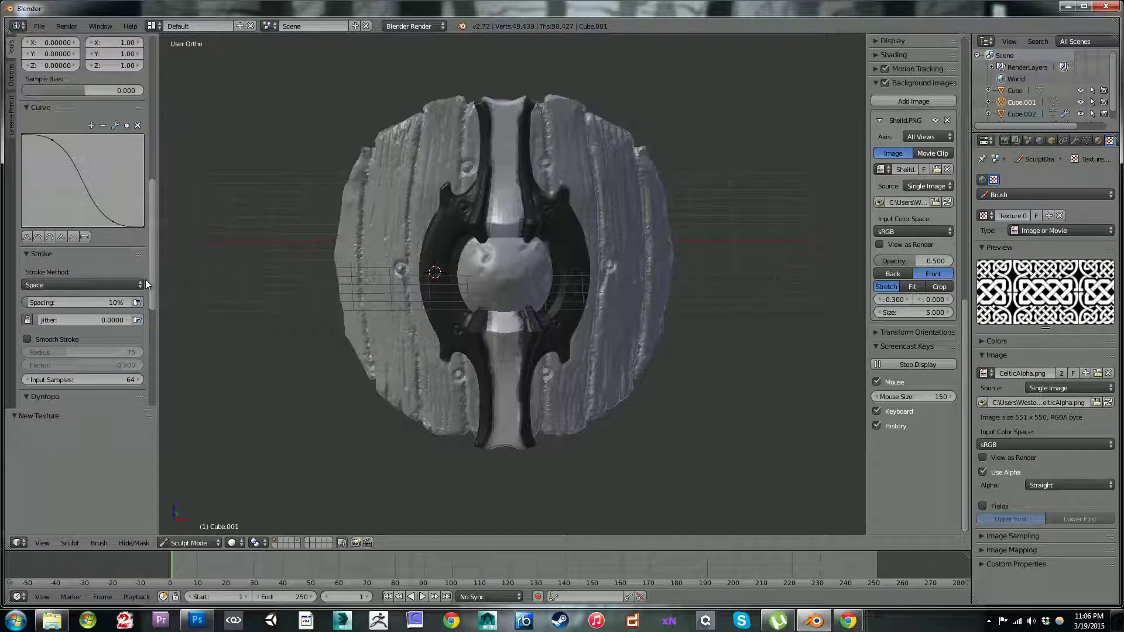
pyautogui.click(27, 319)
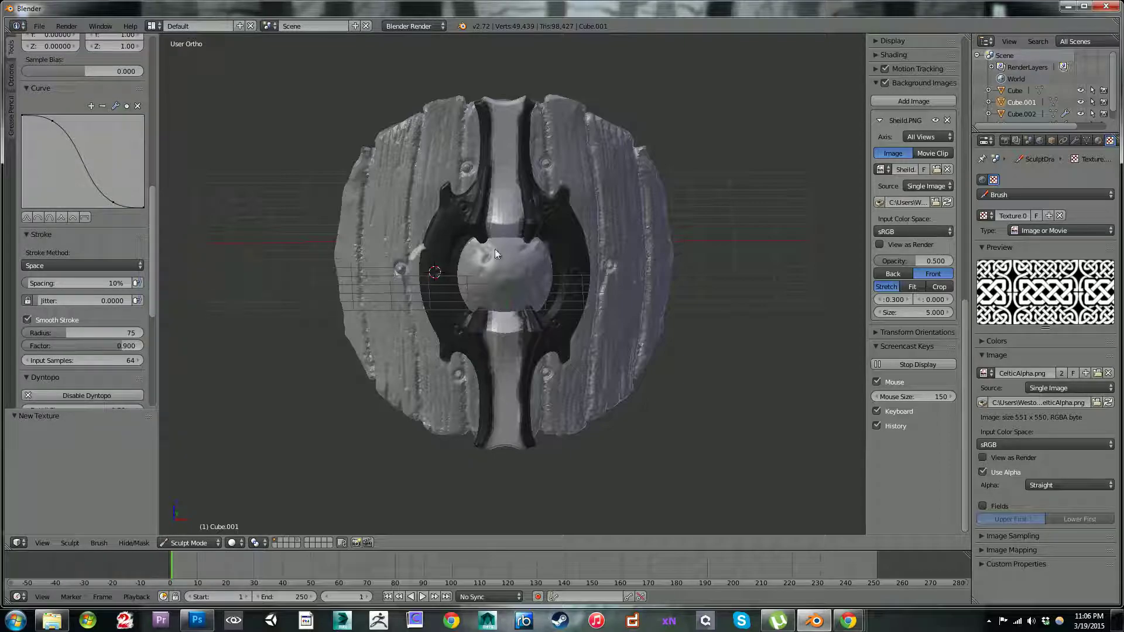
pyautogui.press(']')
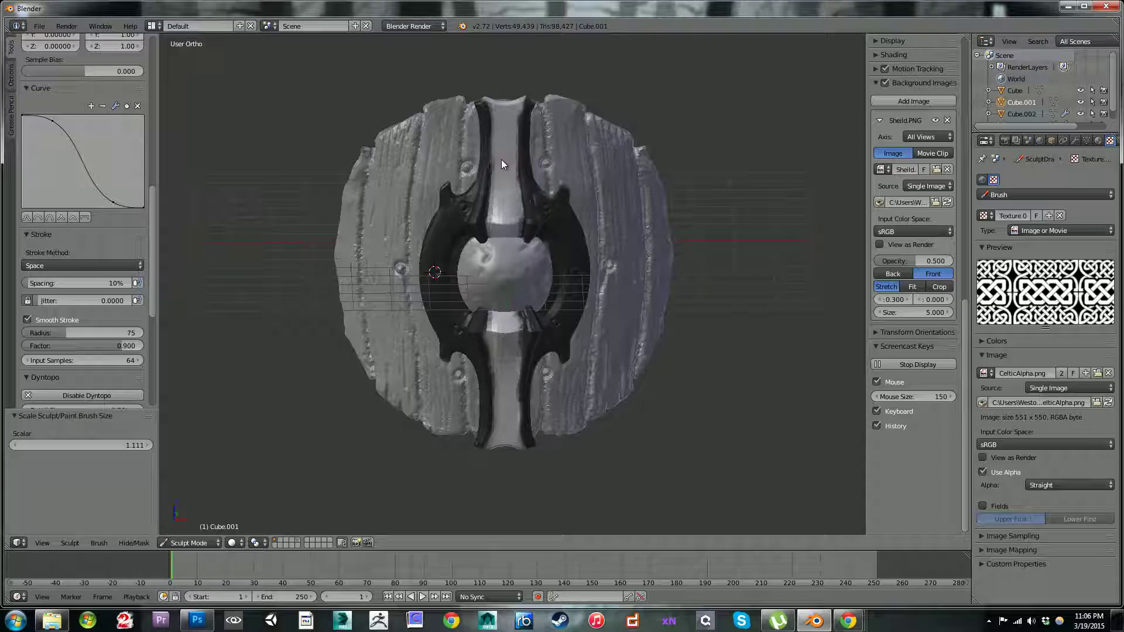
pyautogui.moveTo(507, 109); pyautogui.dragTo(507, 124)
pyautogui.moveTo(503, 112); pyautogui.dragTo(508, 295)
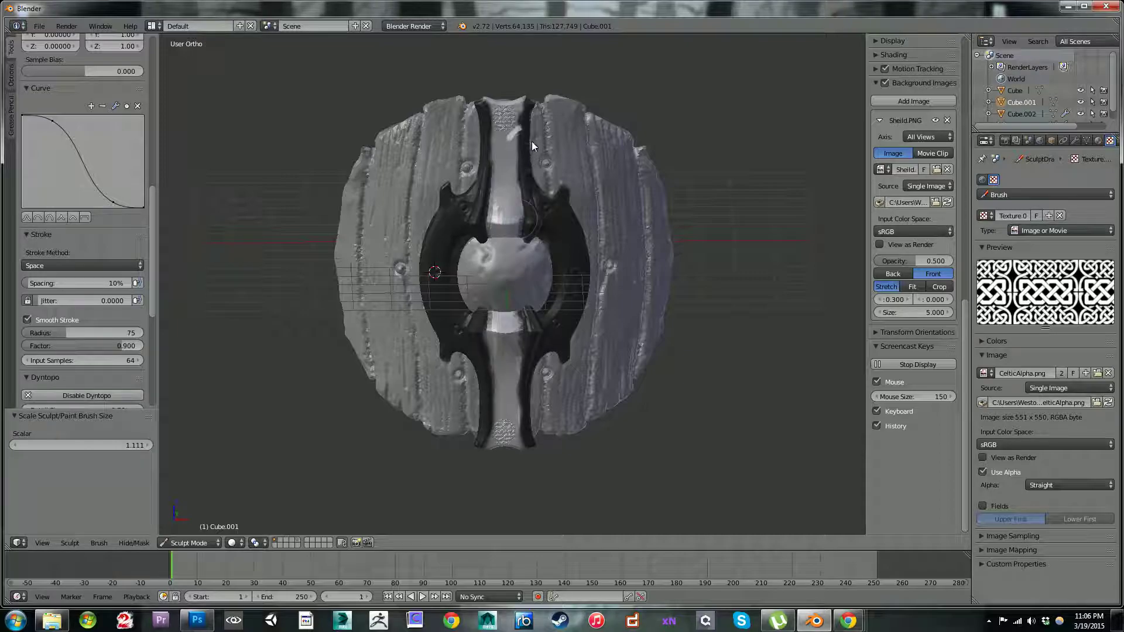
pyautogui.hotkey('ctrl', 'z')
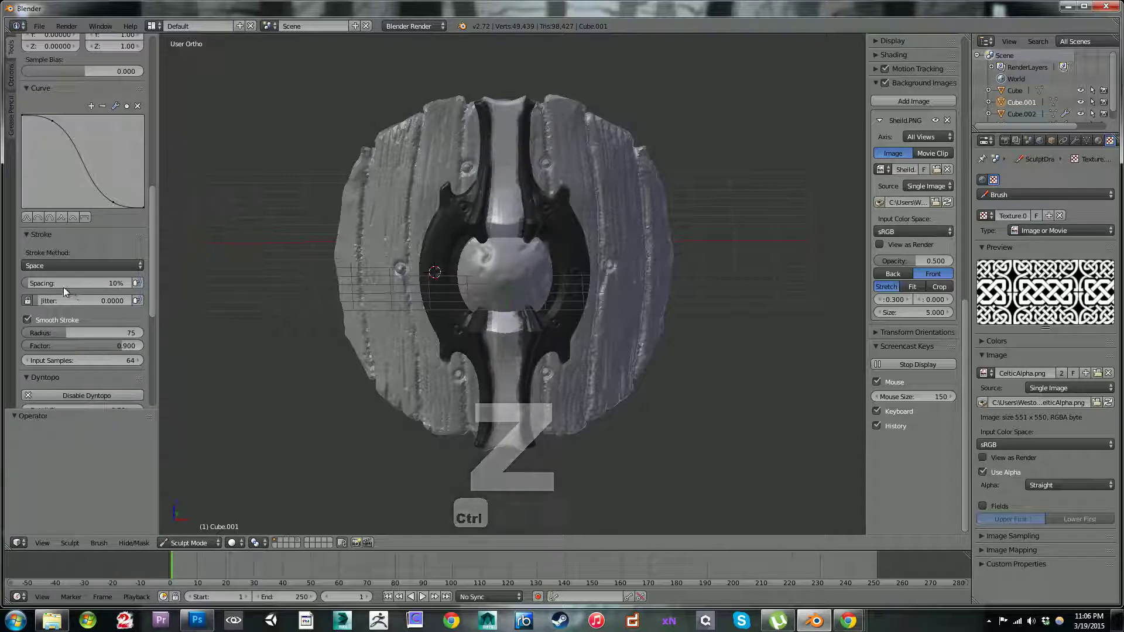
# Step: Set the brush's stroke spacing to 100%
pyautogui.moveTo(61, 285); pyautogui.dragTo(68, 285)
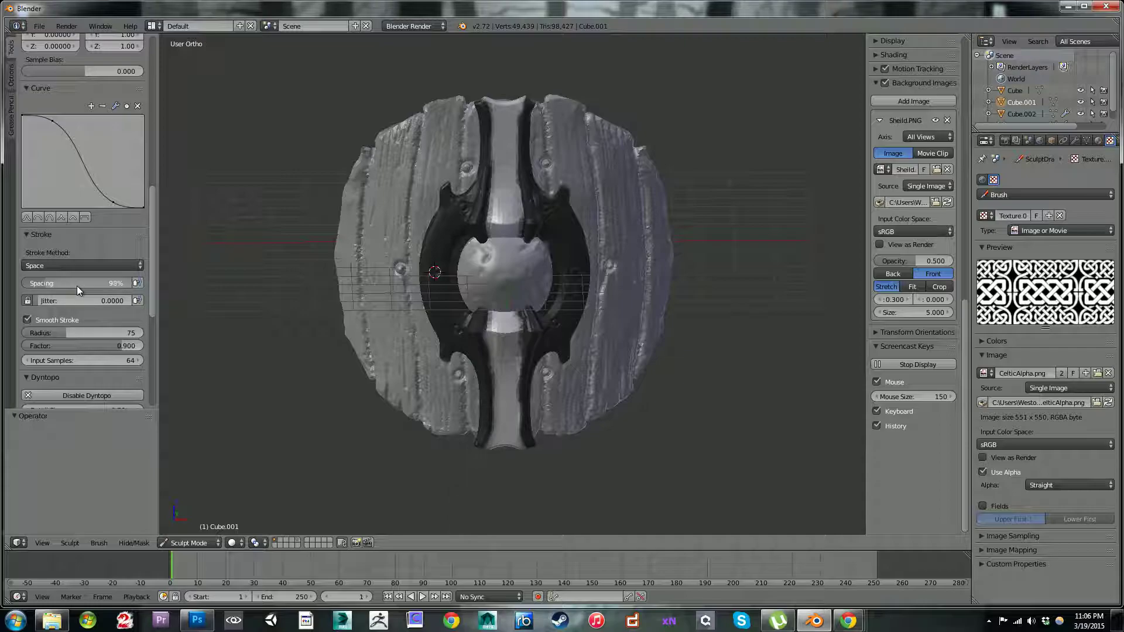
pyautogui.click(80, 287)
pyautogui.write('115')
pyautogui.write('100')
pyautogui.press('Return')
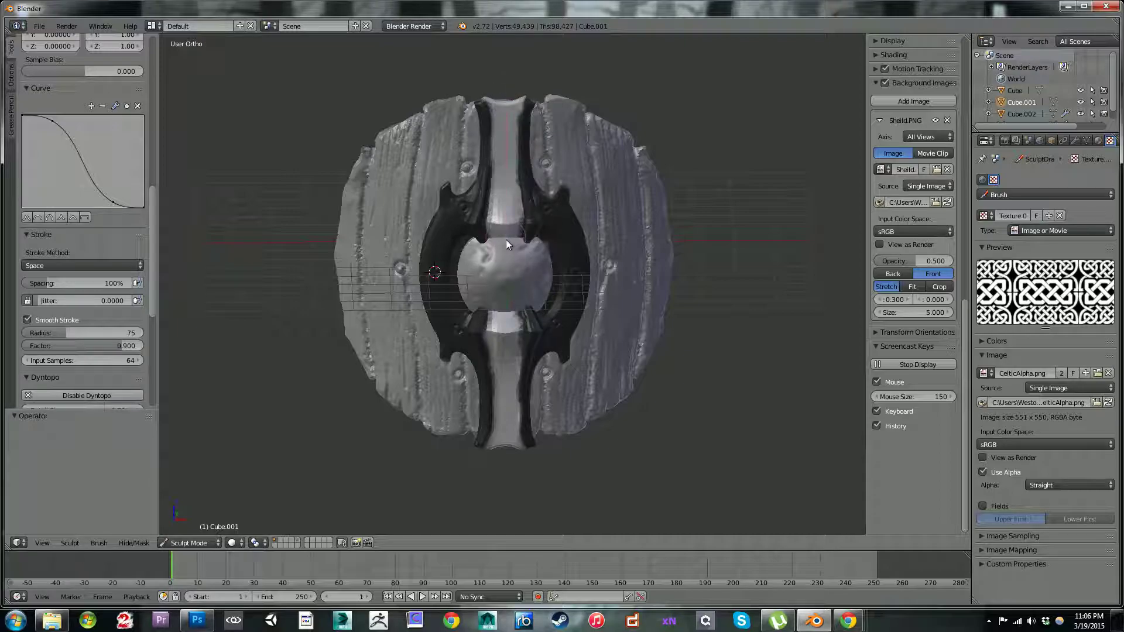
# Step: Try stroking the Celtic pattern along the upper bar with Smooth Stroke, and disable that option
pyautogui.moveTo(499, 115); pyautogui.dragTo(505, 185)
pyautogui.moveTo(505, 121); pyautogui.dragTo(506, 234)
pyautogui.moveTo(506, 178); pyautogui.dragTo(503, 240)
pyautogui.moveTo(508, 170); pyautogui.dragTo(508, 96)
pyautogui.click(36, 321)
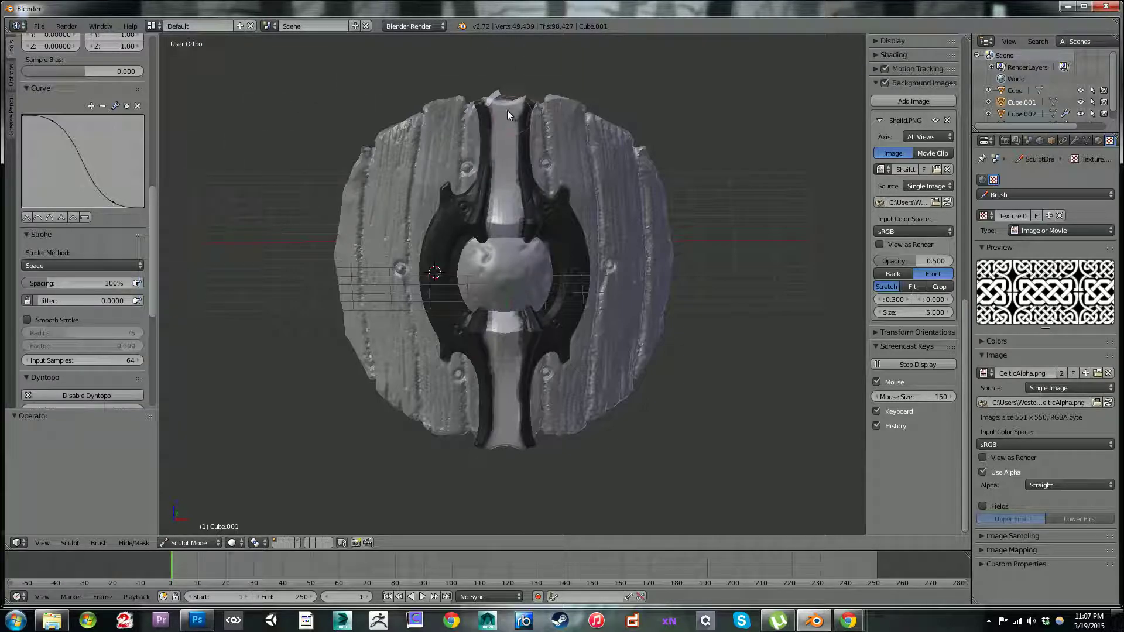
# Step: Try a short Celtic pattern stroke at the top end of the upper bar, inspect it up close and undo it
pyautogui.moveTo(507, 116); pyautogui.dragTo(505, 131)
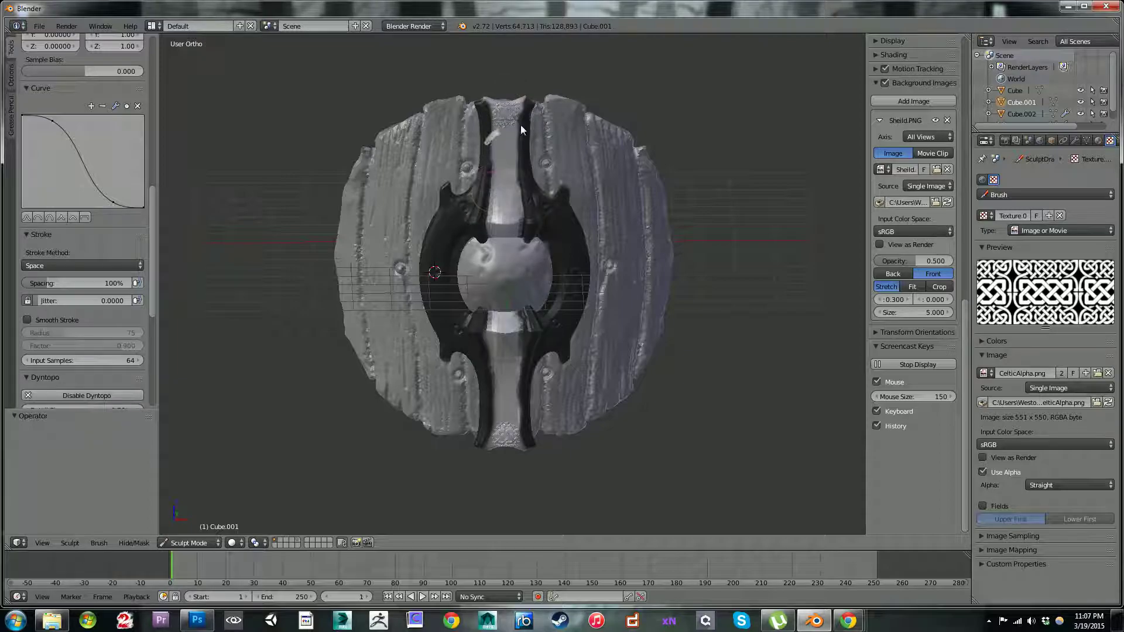
pyautogui.moveTo(498, 79)
pyautogui.keyDown('shift'); pyautogui.mouseDown(button='middle')
pyautogui.moveTo(489, 62)
pyautogui.moveTo(494, 169)
pyautogui.moveTo(529, 255)
pyautogui.mouseUp(button='middle'); pyautogui.keyUp('shift')
pyautogui.scroll(1, 518, 157)
pyautogui.scroll(5, 519, 156)
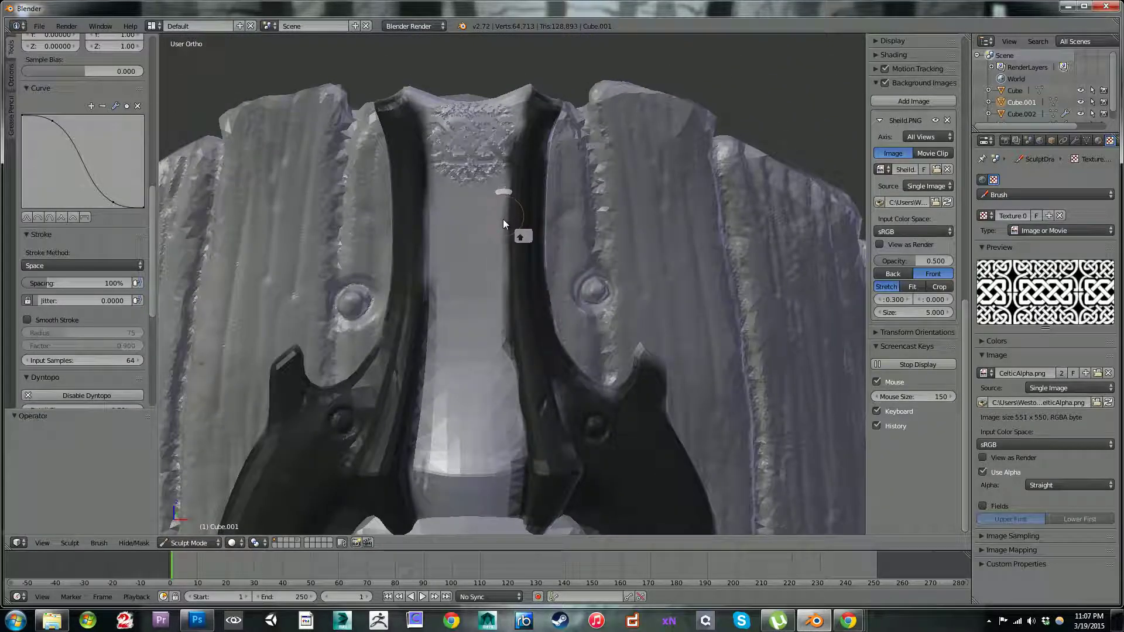
pyautogui.hotkey('ctrl', 'z')
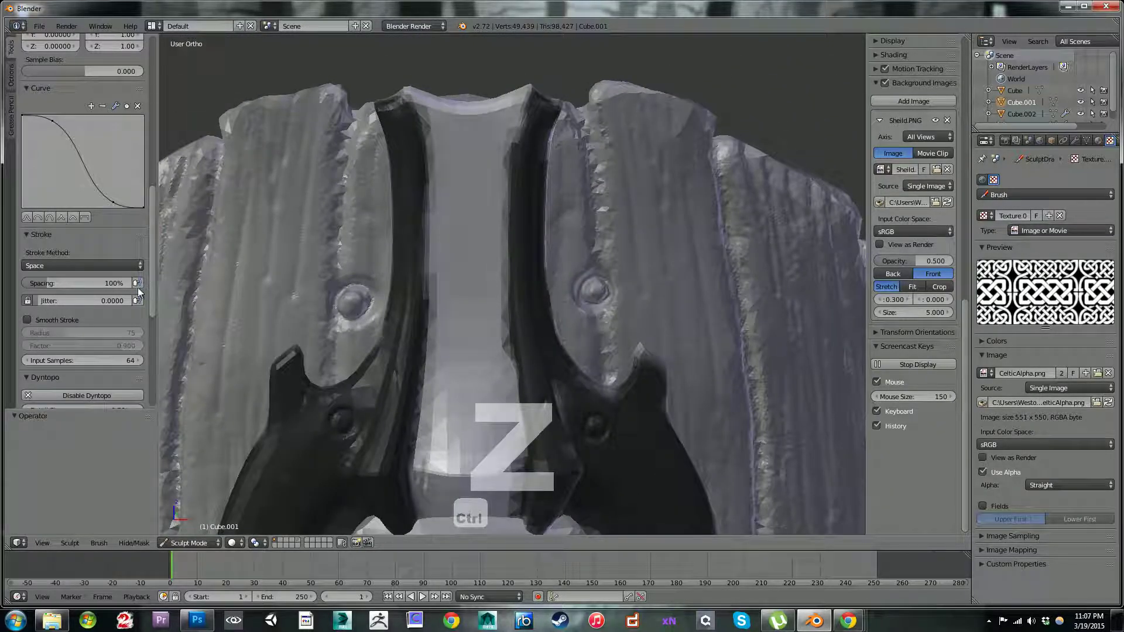
# Step: Set the Dyntopo detail size to 1.30 px
pyautogui.scroll(-2, 153, 316)
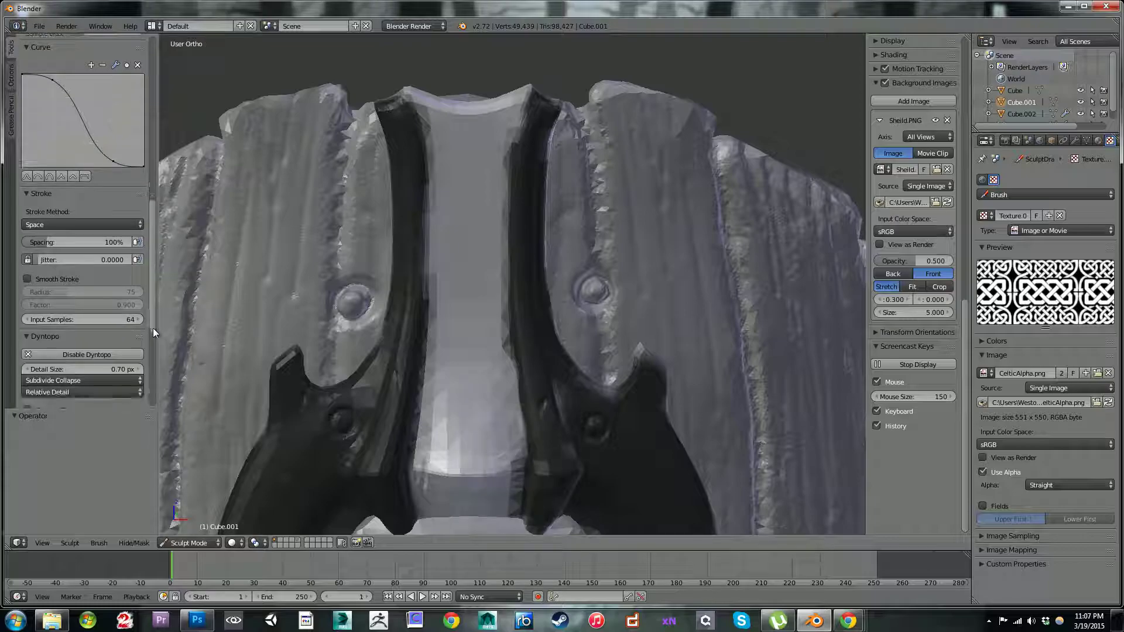
pyautogui.moveTo(153, 327); pyautogui.dragTo(152, 344)
pyautogui.moveTo(79, 324)
pyautogui.mouseDown()
pyautogui.moveTo(58, 325)
pyautogui.moveTo(69, 324)
pyautogui.mouseUp()
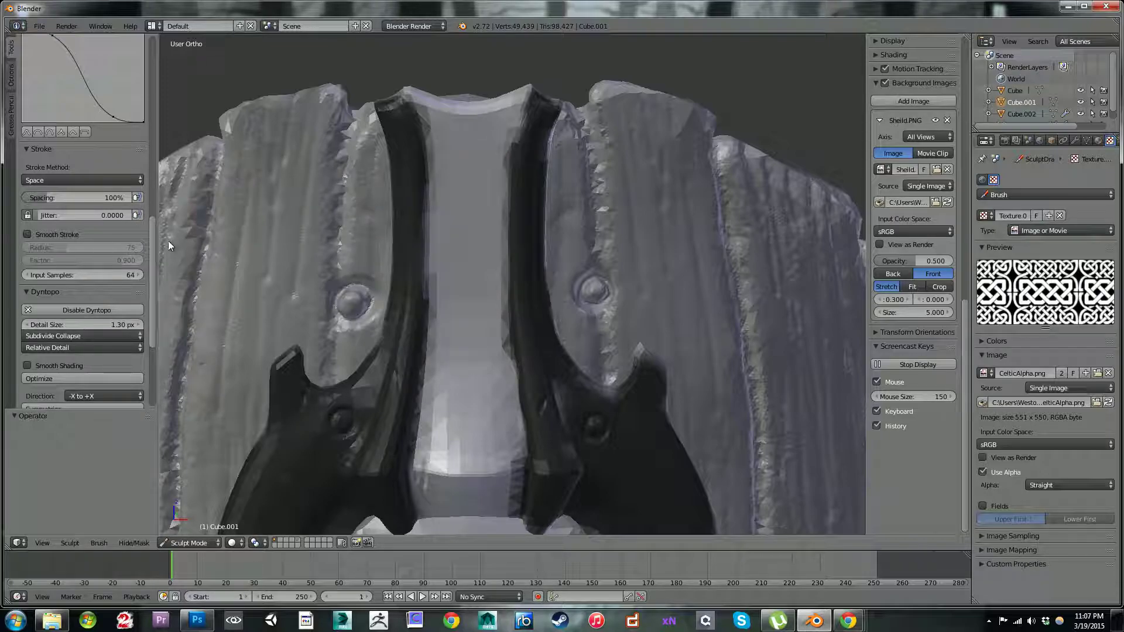
# Step: Switch the sculpting brush to Inflate/Deflate and enlarge its radius to 73 px
pyautogui.moveTo(153, 246); pyautogui.dragTo(136, 63)
pyautogui.click(122, 89)
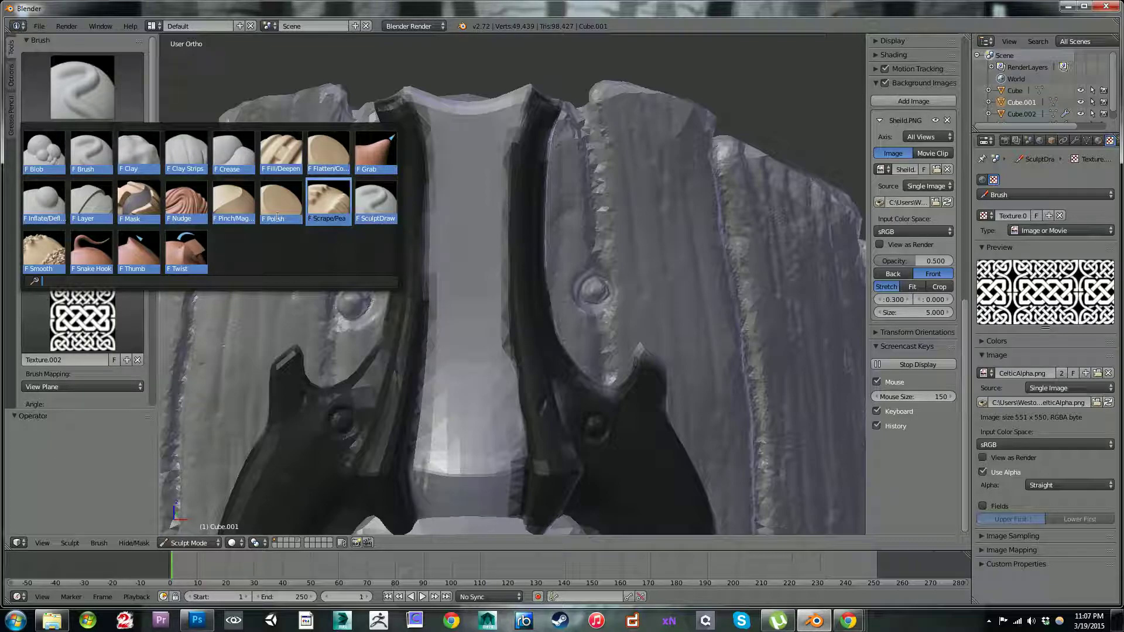
pyautogui.click(44, 202)
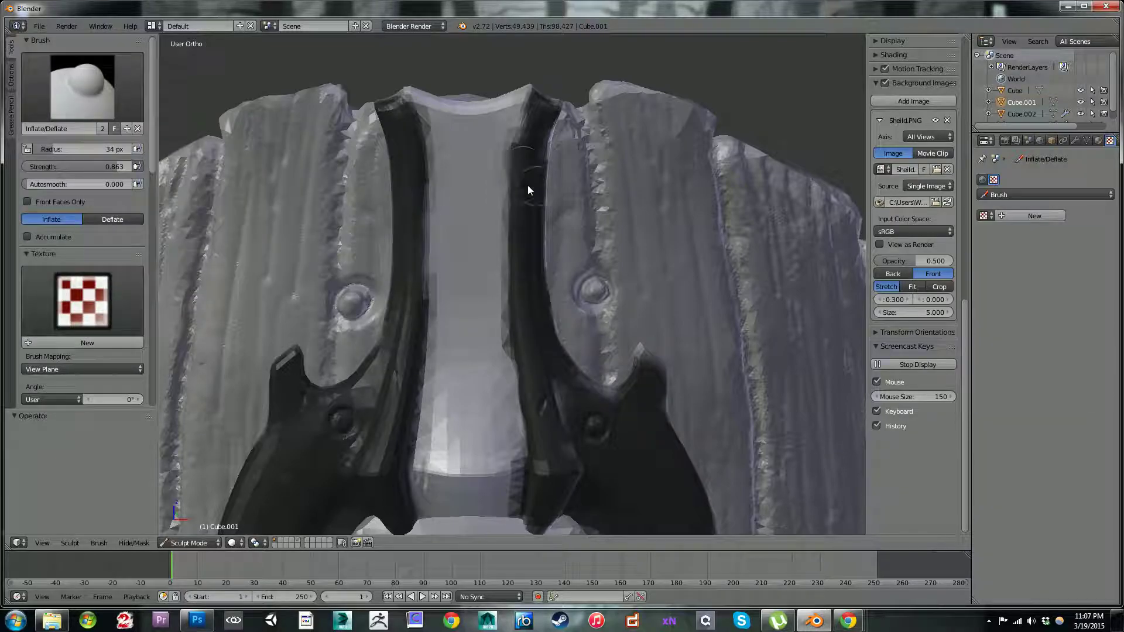
pyautogui.moveTo(501, 190); pyautogui.dragTo(493, 194)
pyautogui.press(']')
pyautogui.press(']')
pyautogui.press(']')
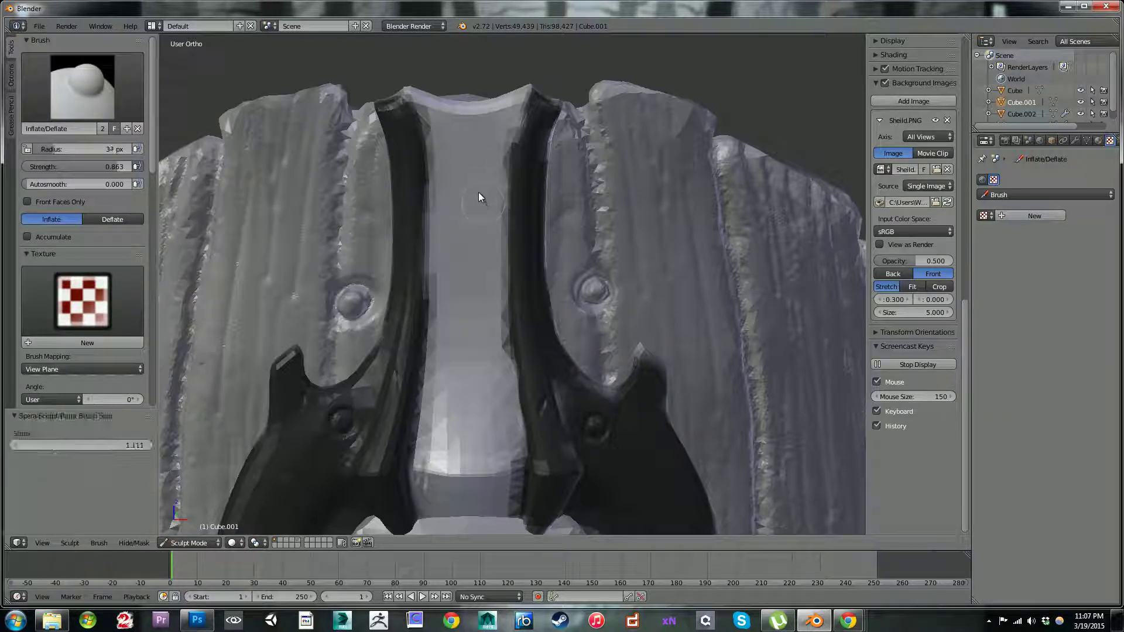
pyautogui.press(']')
pyautogui.press(']')
pyautogui.press(']')
pyautogui.press('[')
# Step: Try inflating the unmasked surface near the upper bar's top end, and undo the strokes
pyautogui.moveTo(513, 118); pyautogui.dragTo(469, 171)
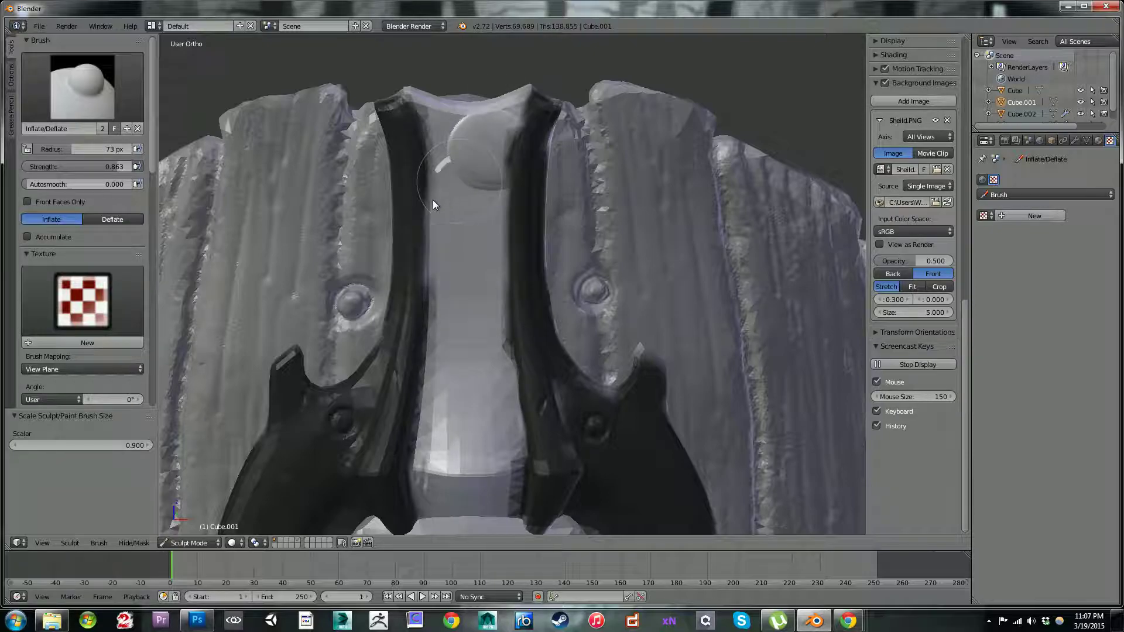
pyautogui.hotkey('ctrl', 'z')
pyautogui.hotkey('ctrl', 'z')
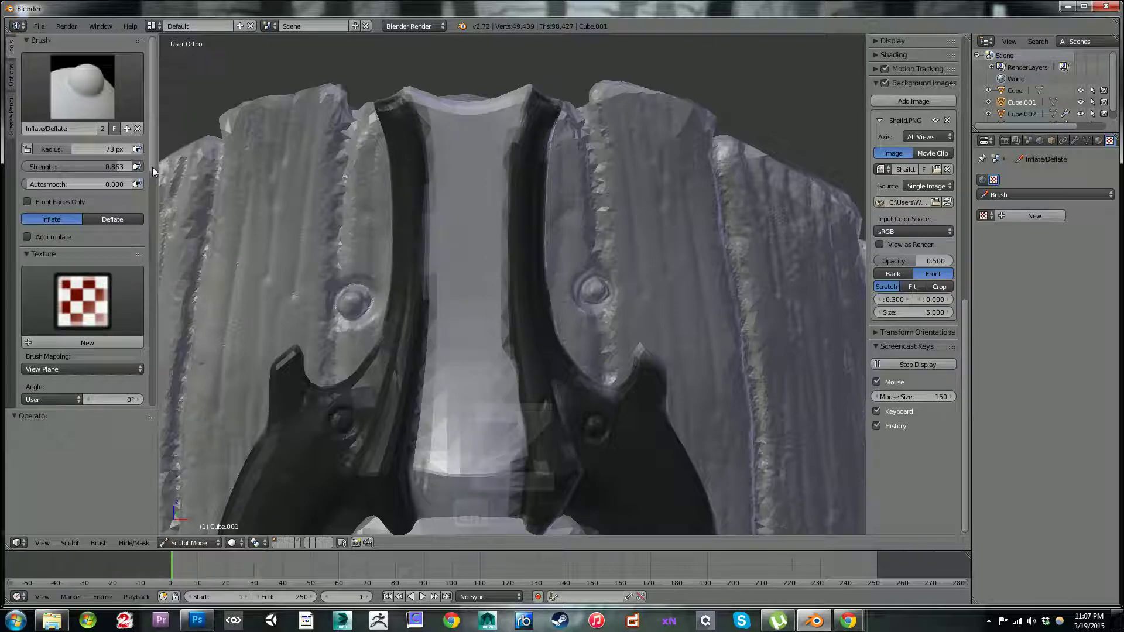
# Step: Set the Inflate/Deflate brush's stroke method to Space with 13% spacing and inflate the unmasked upper bar with a stroke down its middle
pyautogui.scroll(-8, 151, 175)
pyautogui.scroll(-6, 154, 281)
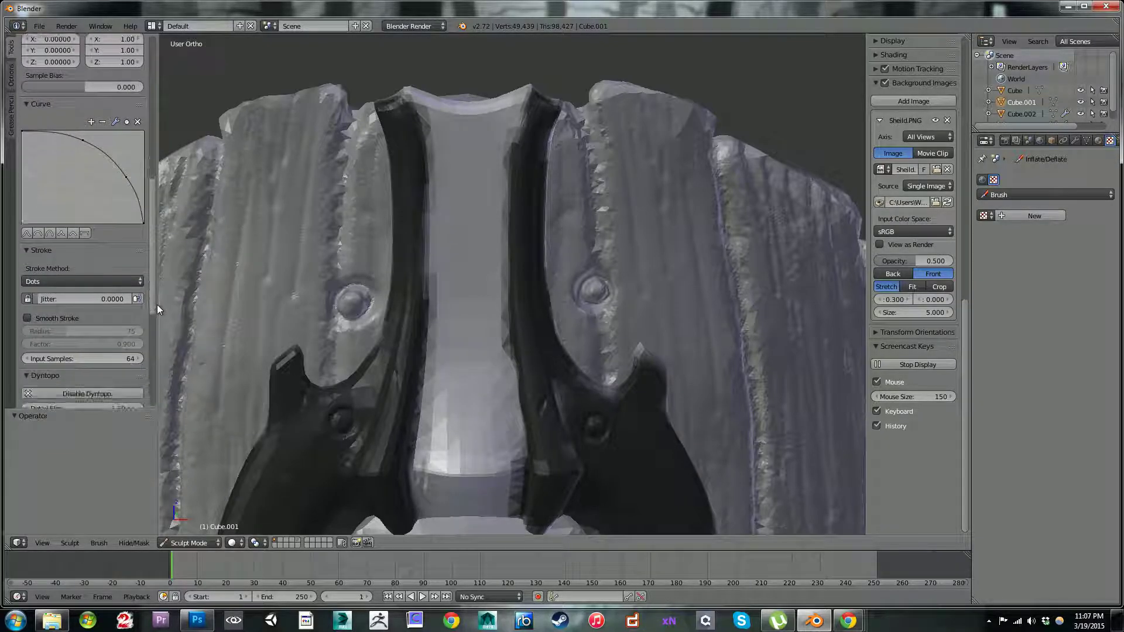
pyautogui.click(71, 279)
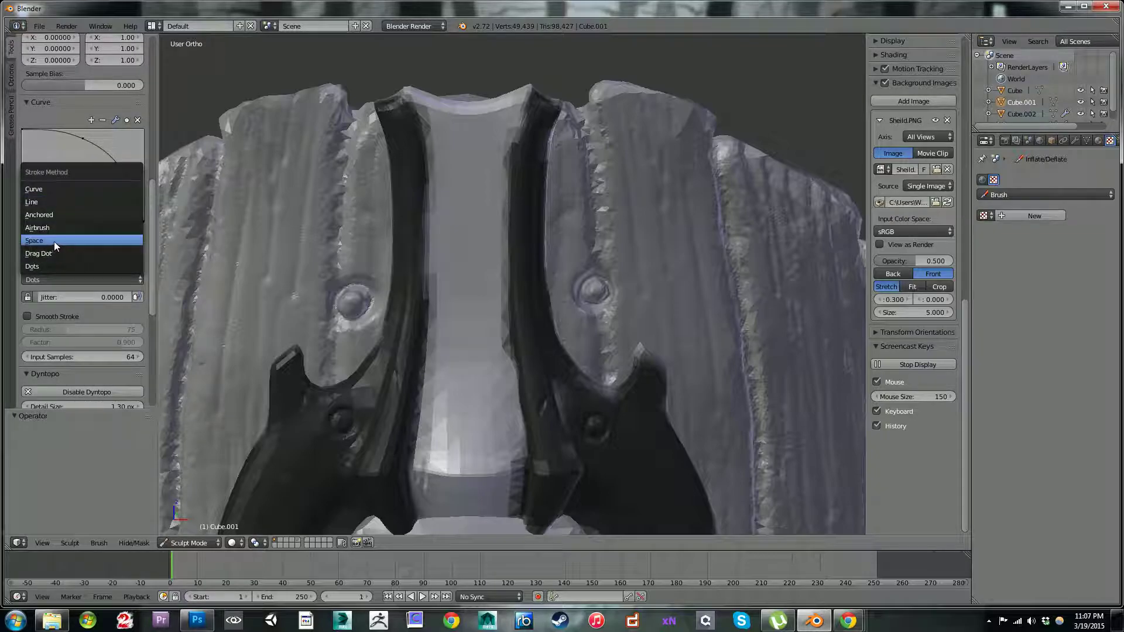
pyautogui.click(48, 185)
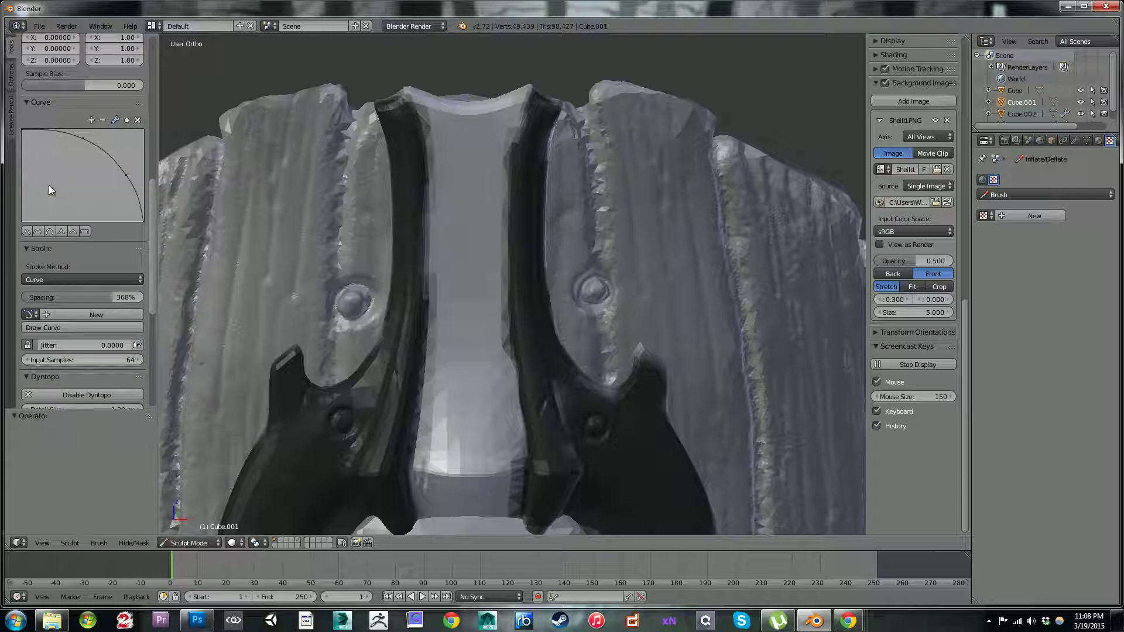
pyautogui.click(100, 280)
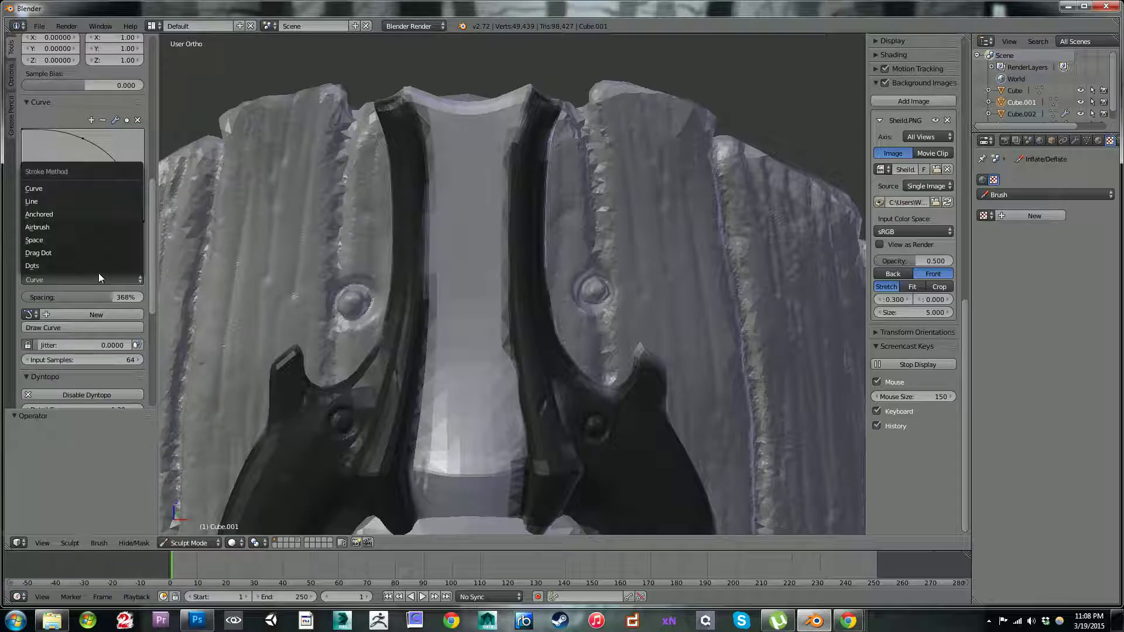
pyautogui.click(58, 238)
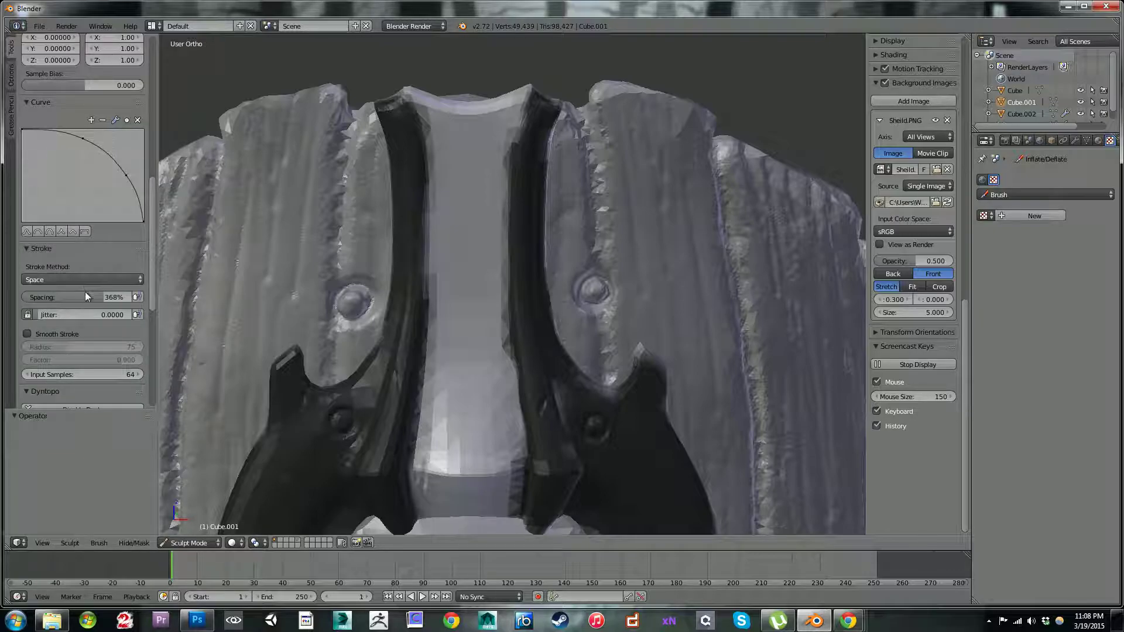
pyautogui.moveTo(85, 299)
pyautogui.mouseDown()
pyautogui.moveTo(33, 297)
pyautogui.moveTo(12, 283)
pyautogui.mouseUp()
pyautogui.moveTo(460, 150)
pyautogui.mouseDown()
pyautogui.moveTo(472, 139)
pyautogui.moveTo(430, 129)
pyautogui.moveTo(458, 170)
pyautogui.moveTo(465, 247)
pyautogui.mouseUp()
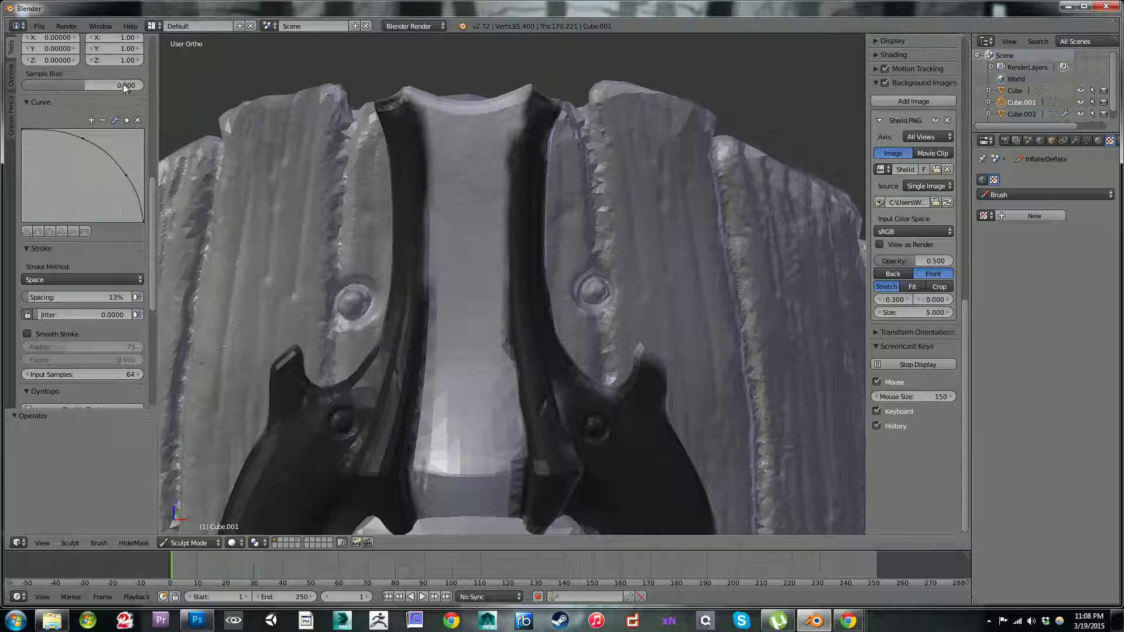